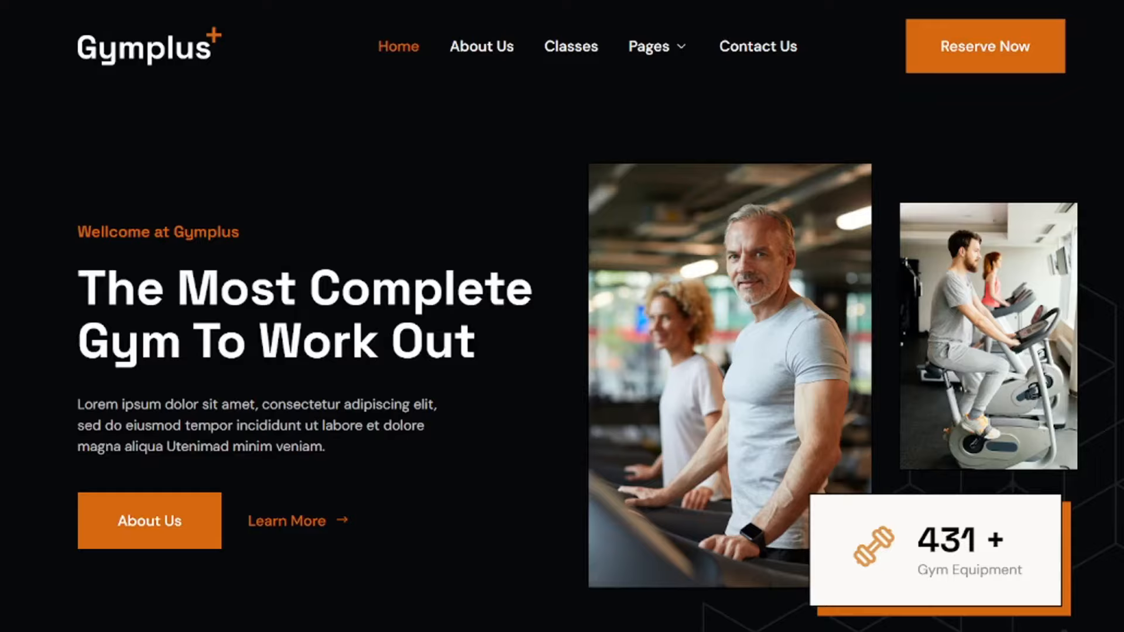
- Look through the Gymplus, Revive, fashion store and Mooris demo websites, examining their hero, service and product sections
scroll(486, 476, down, 10)
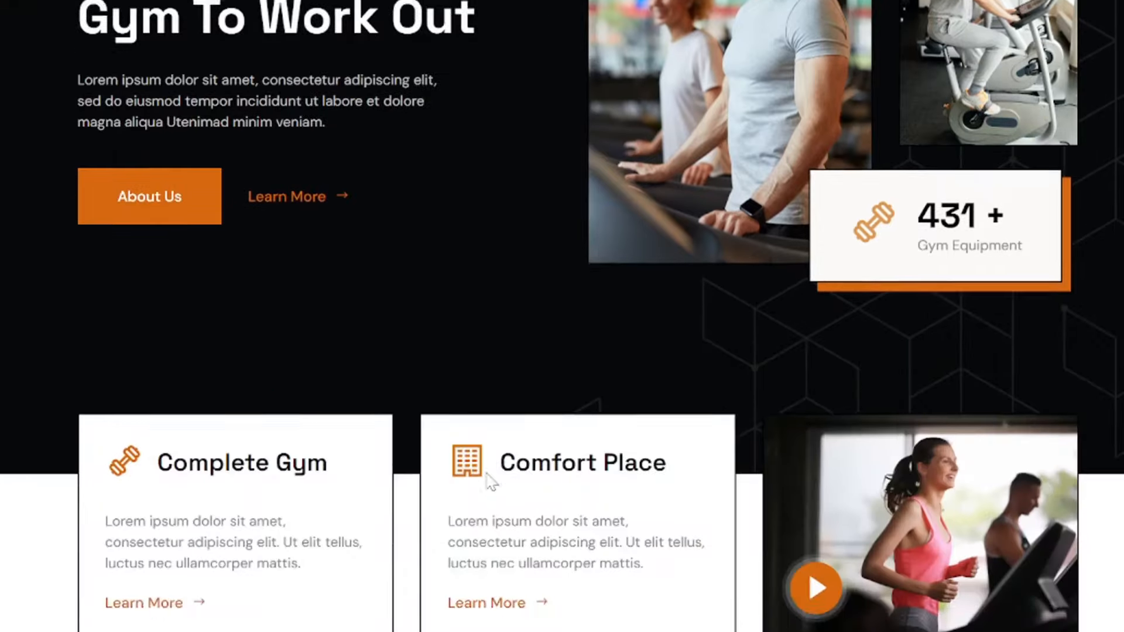
scroll(487, 481, down, 10)
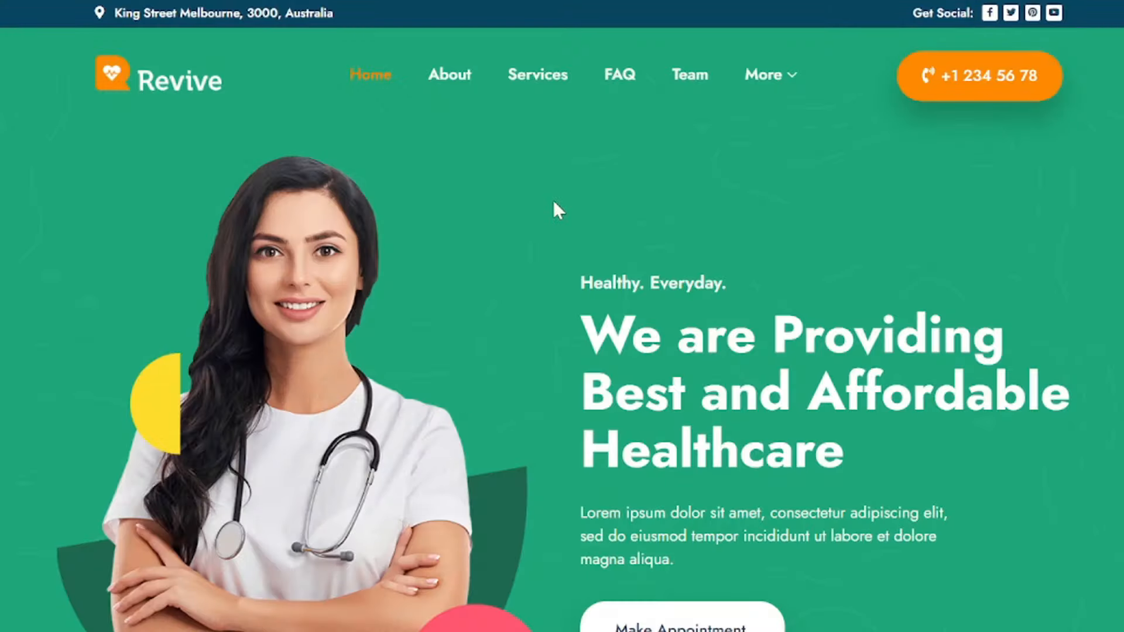
scroll(554, 203, down, 10)
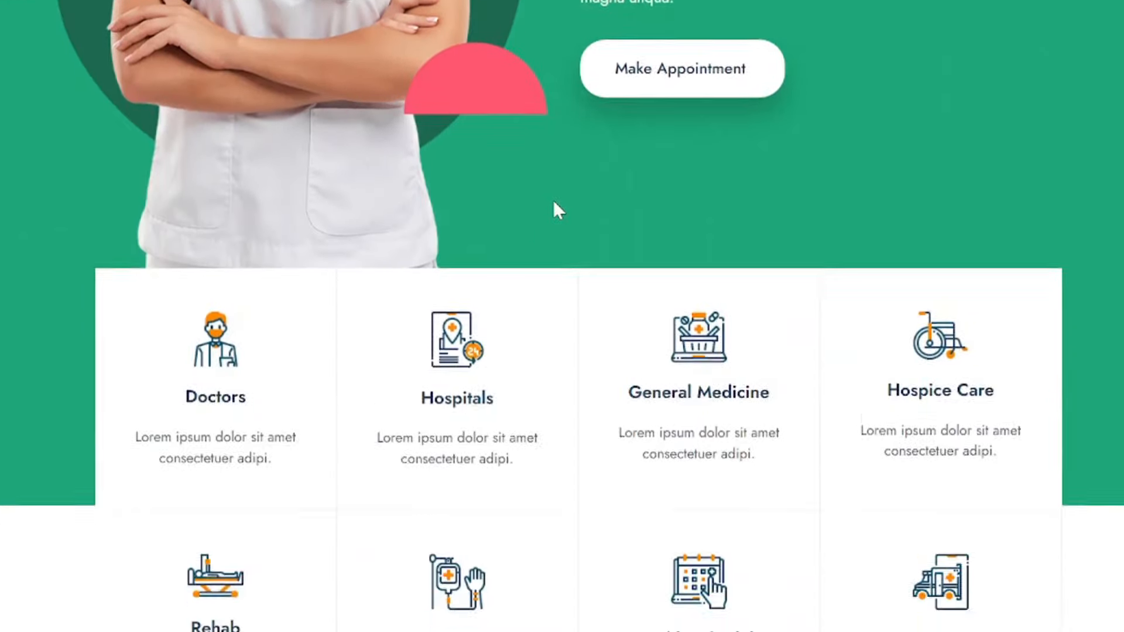
scroll(554, 205, down, 12)
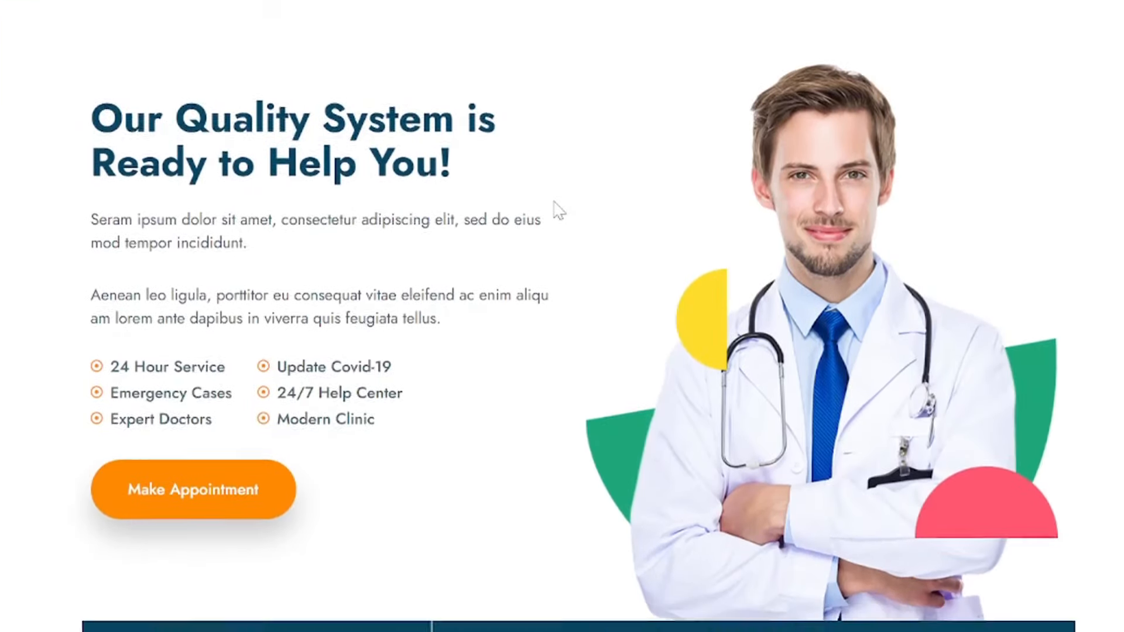
scroll(554, 201, down, 16)
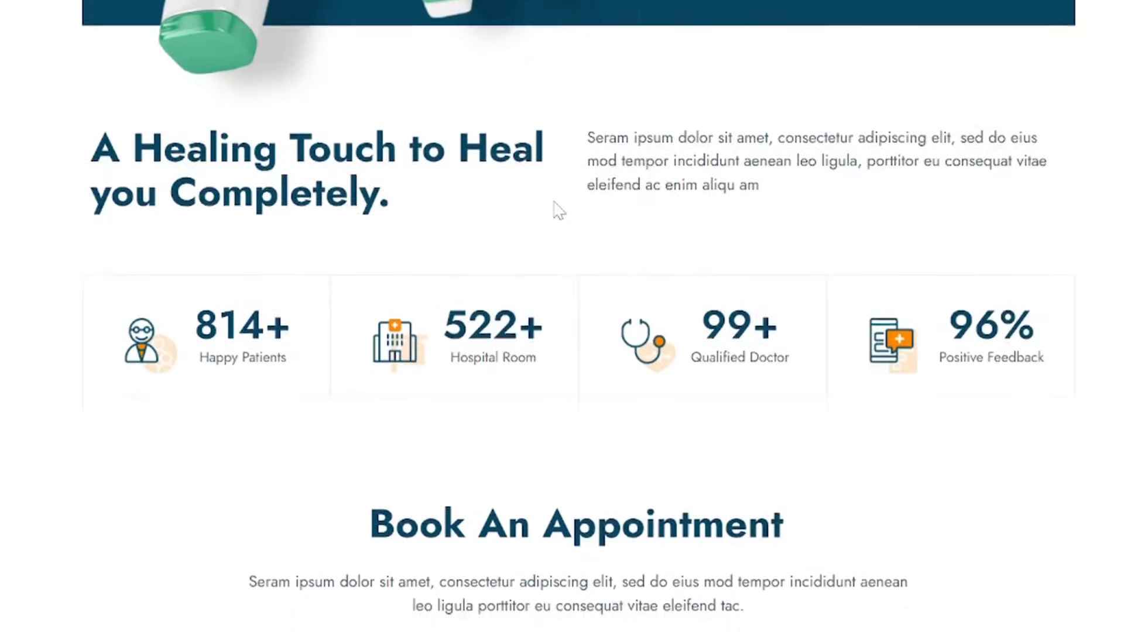
scroll(558, 210, down, 16)
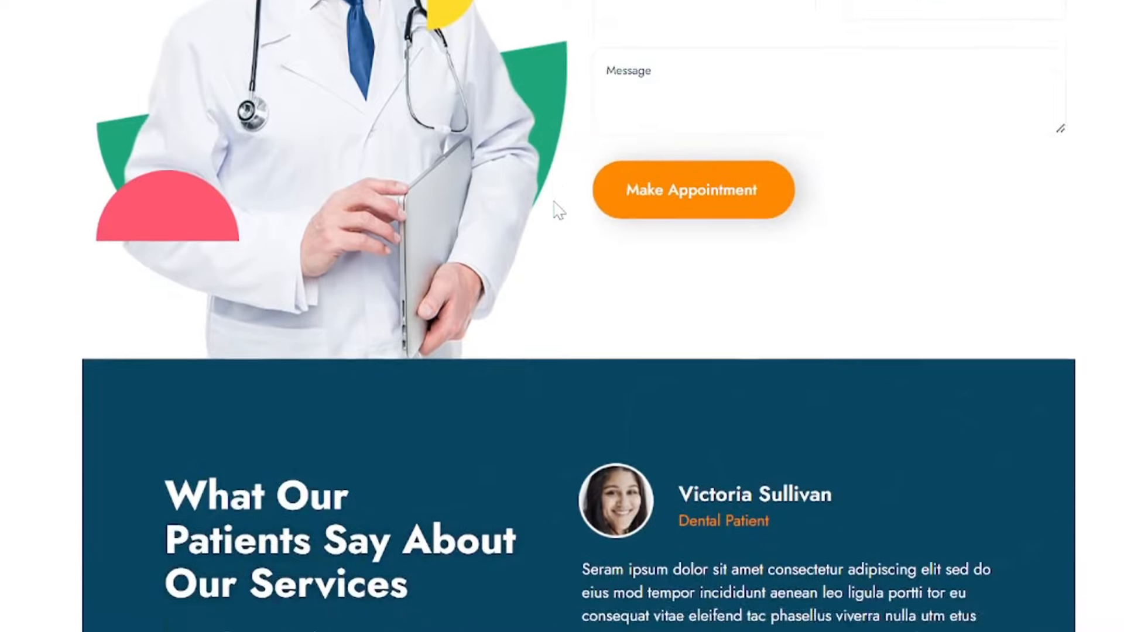
scroll(553, 198, down, 4)
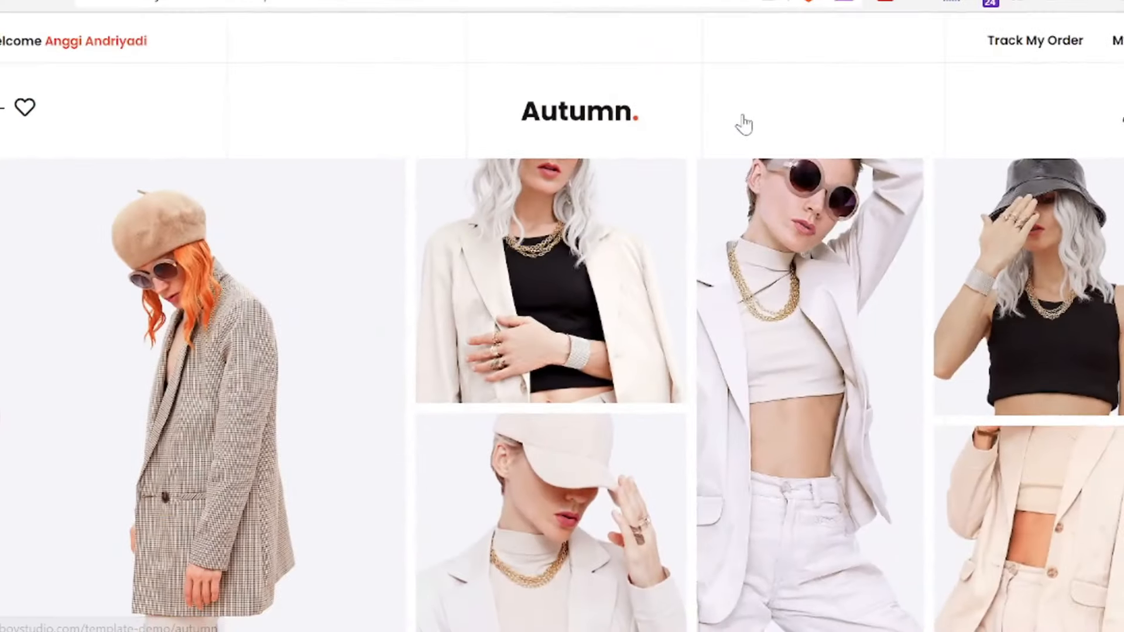
scroll(744, 120, down, 2)
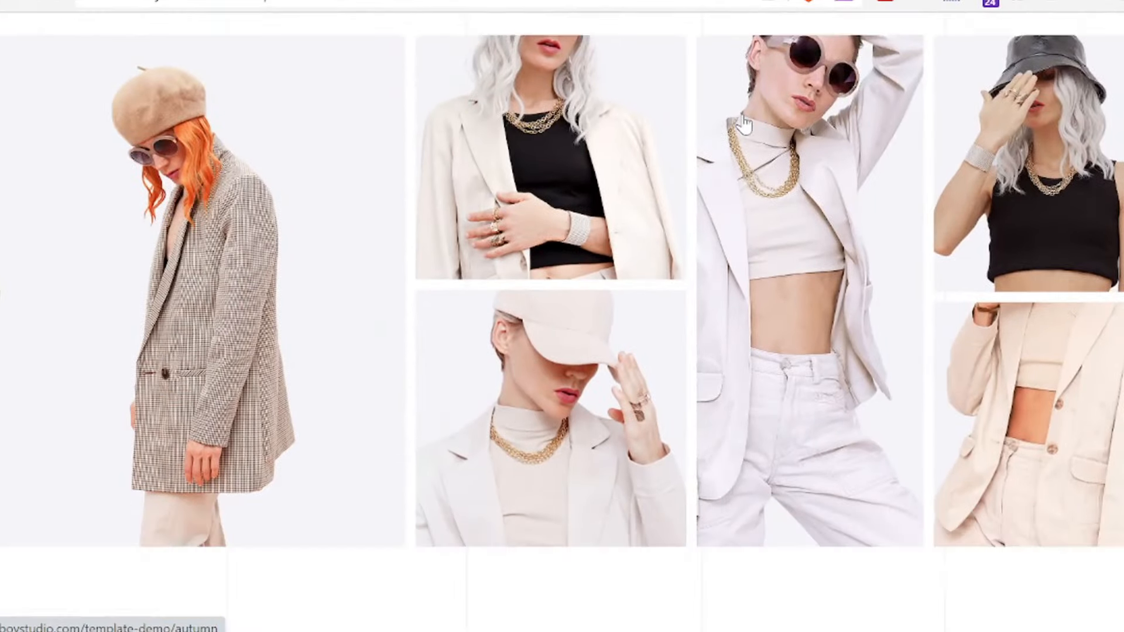
scroll(743, 121, down, 11)
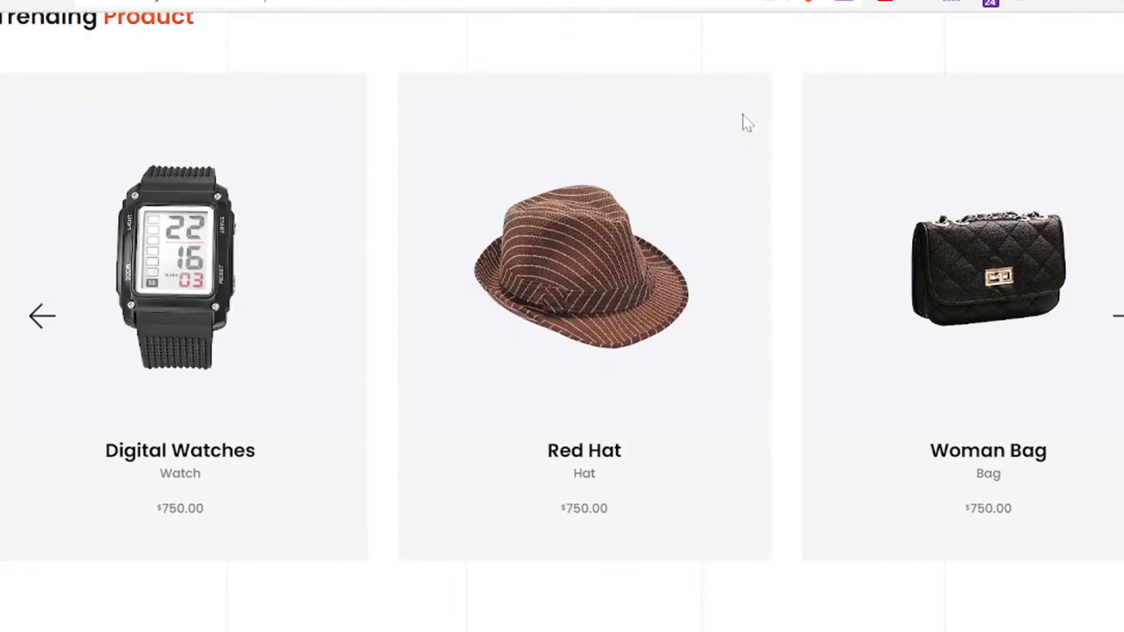
scroll(742, 117, down, 4)
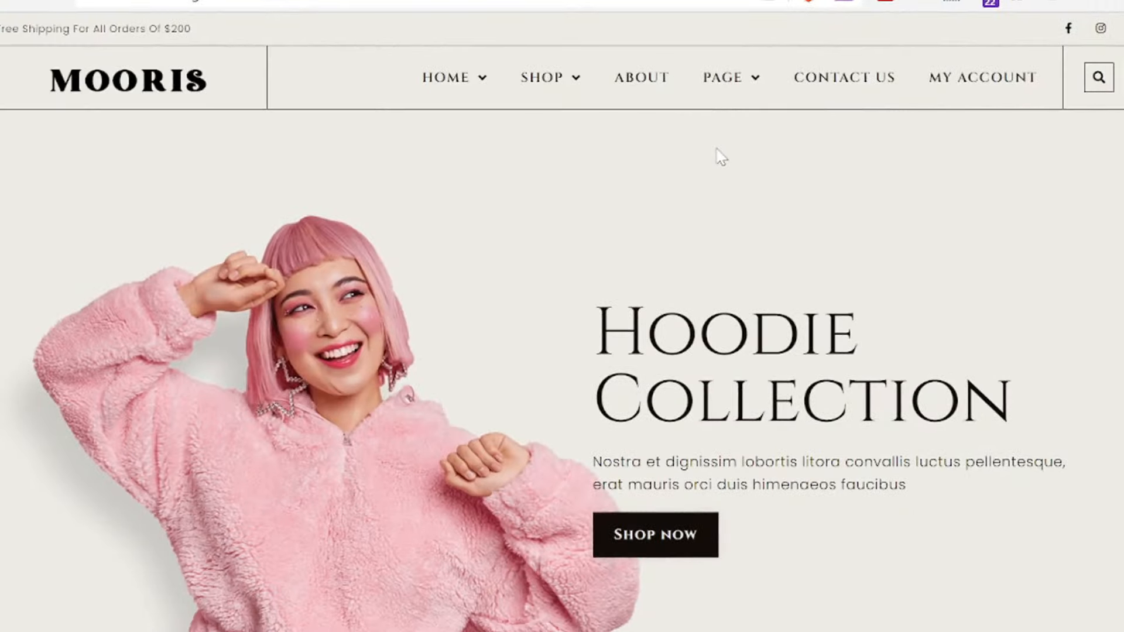
scroll(721, 157, down, 17)
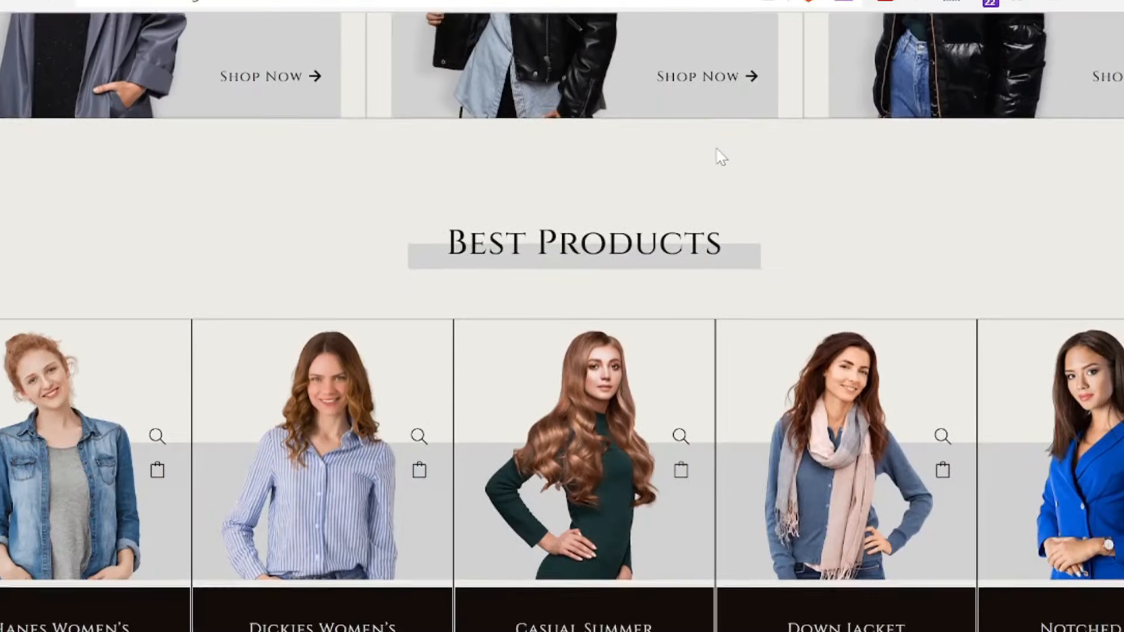
scroll(721, 156, down, 5)
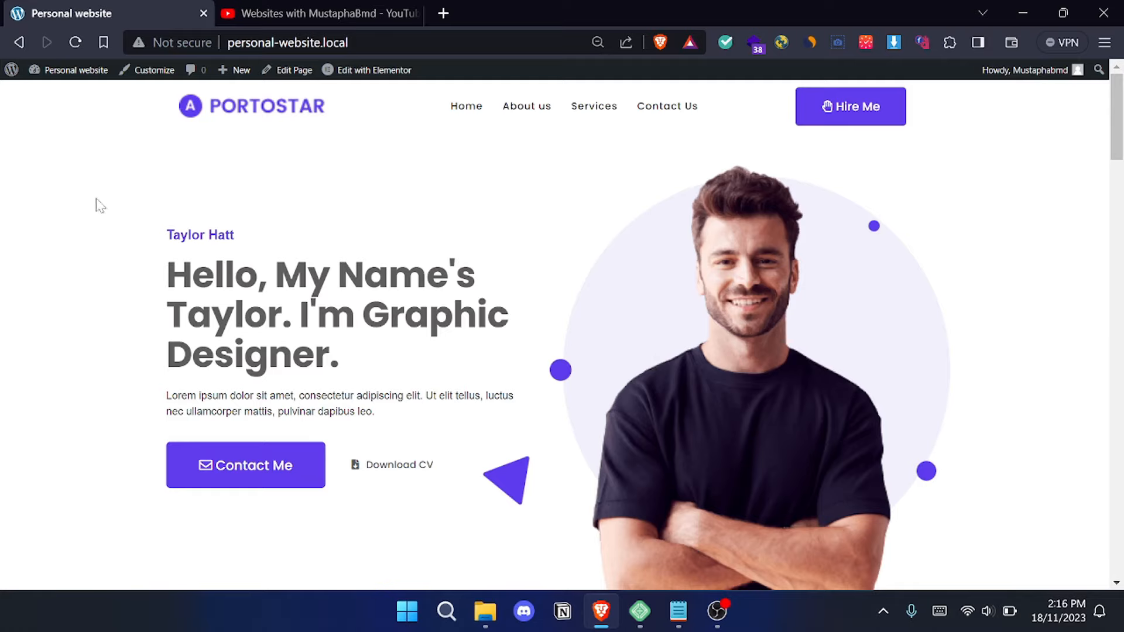
- Examine the Portostar home page's hero headline, navigation menu and the projects, awards, clients and experience counters
drag(161, 265, 352, 364)
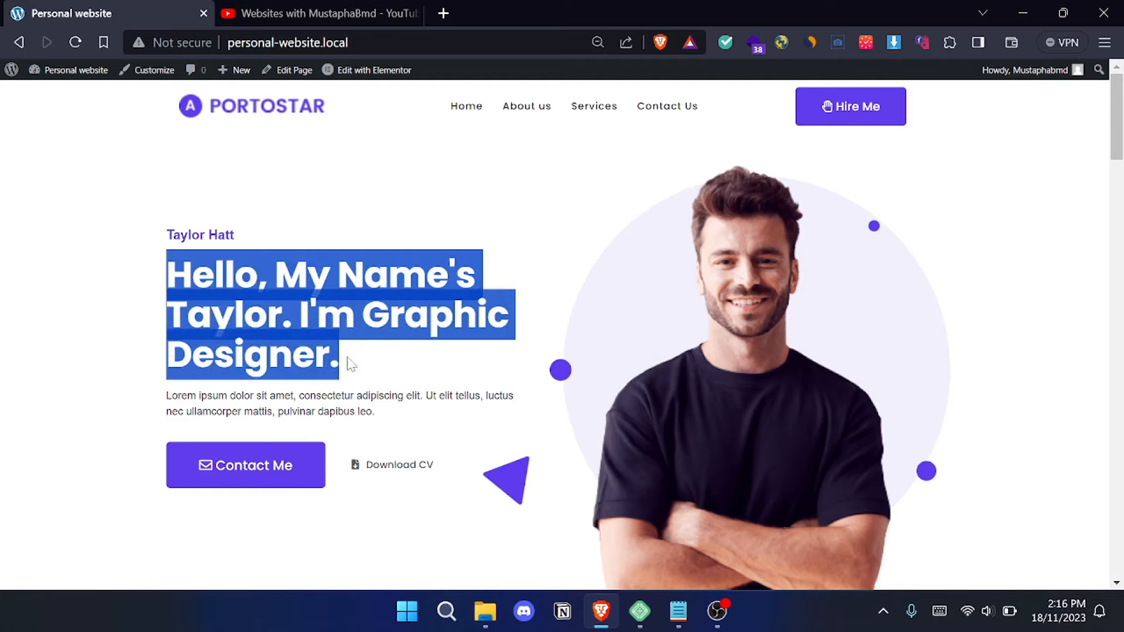
click(388, 361)
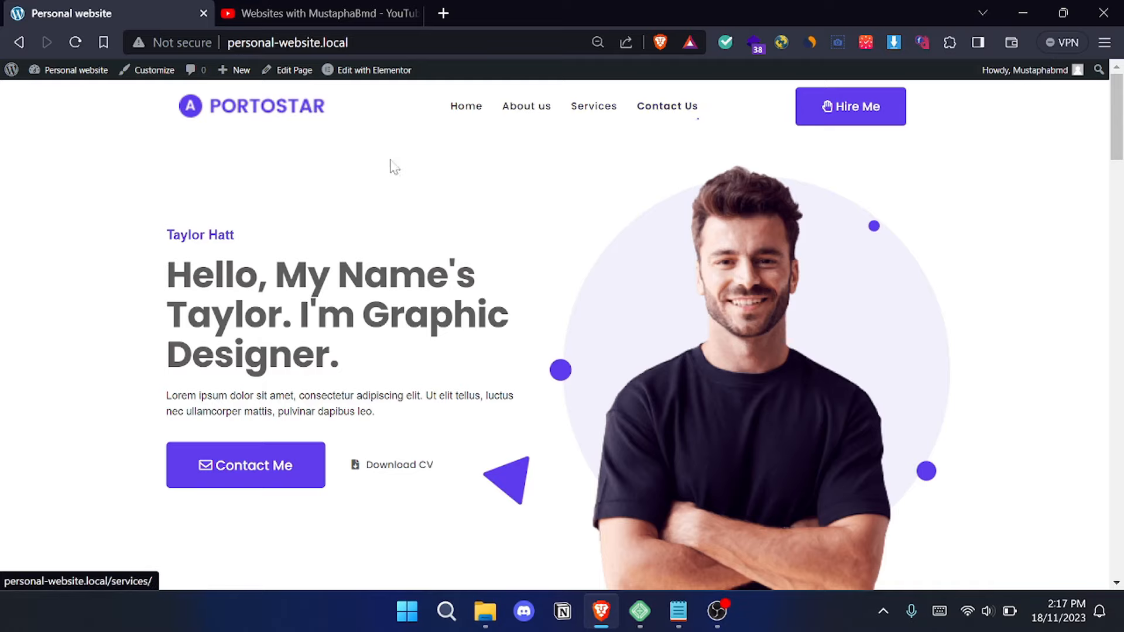
scroll(720, 276, down, 4)
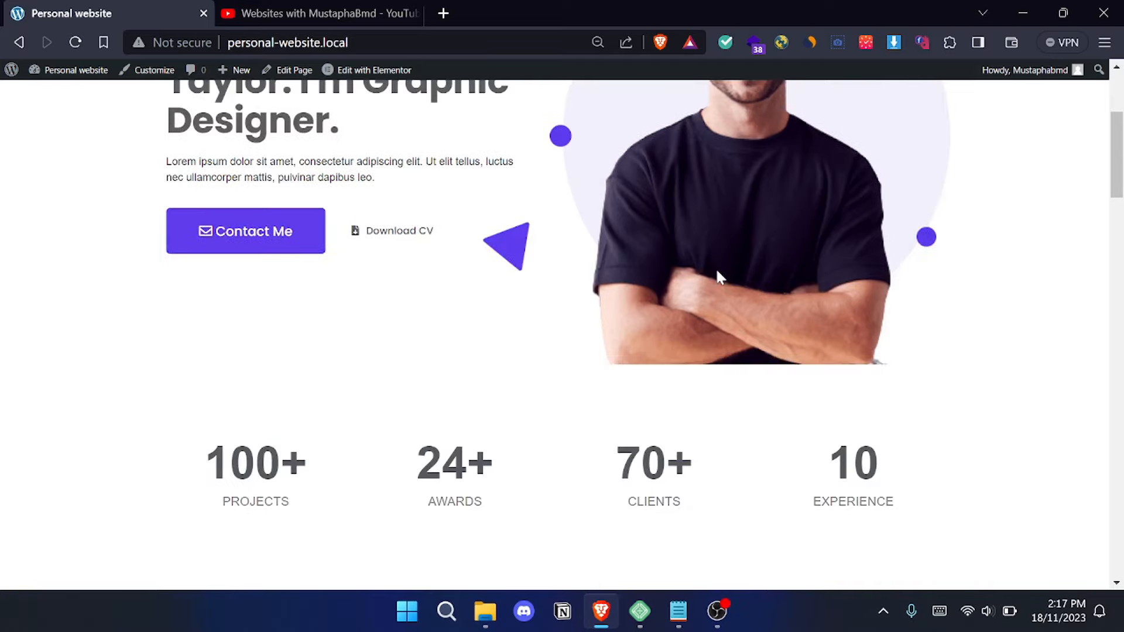
scroll(718, 276, down, 3)
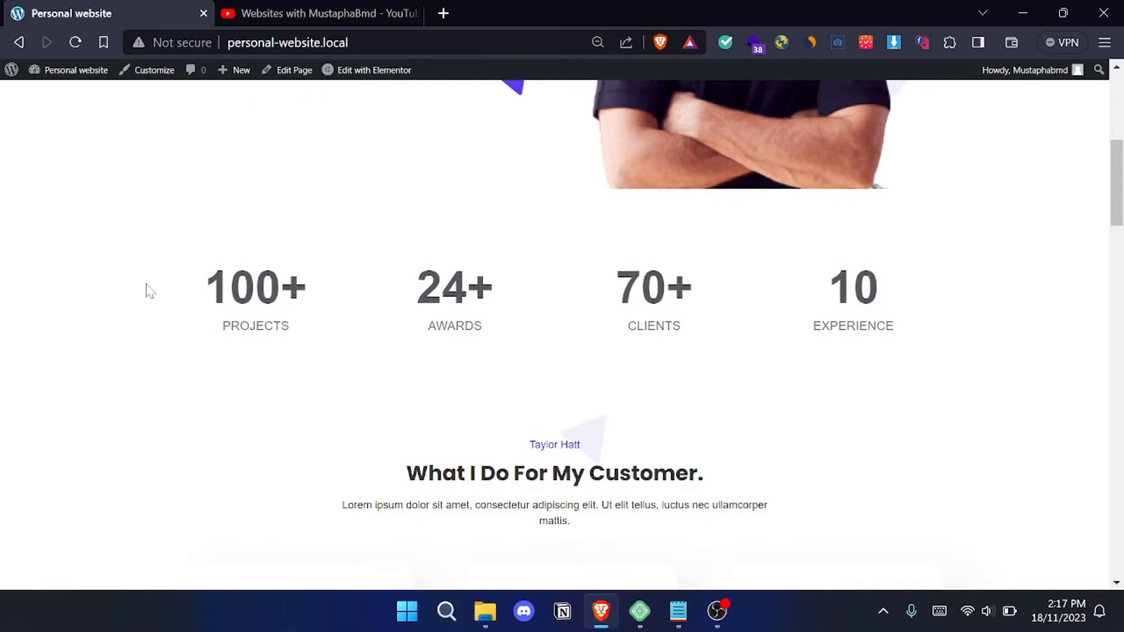
drag(211, 311, 322, 331)
click(410, 360)
drag(406, 305, 698, 268)
drag(610, 281, 686, 333)
click(595, 239)
- Review the home page's service cards under "What I Do For My Customer" and the "Know More About Me" section
scroll(776, 296, down, 4)
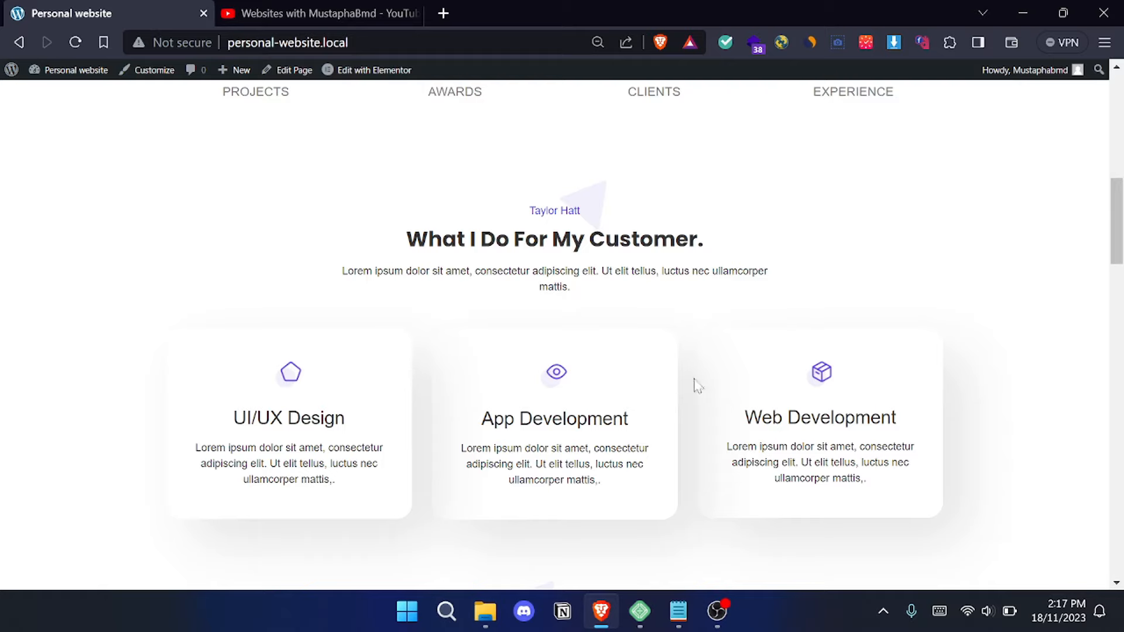
scroll(435, 264, down, 2)
scroll(676, 275, down, 1)
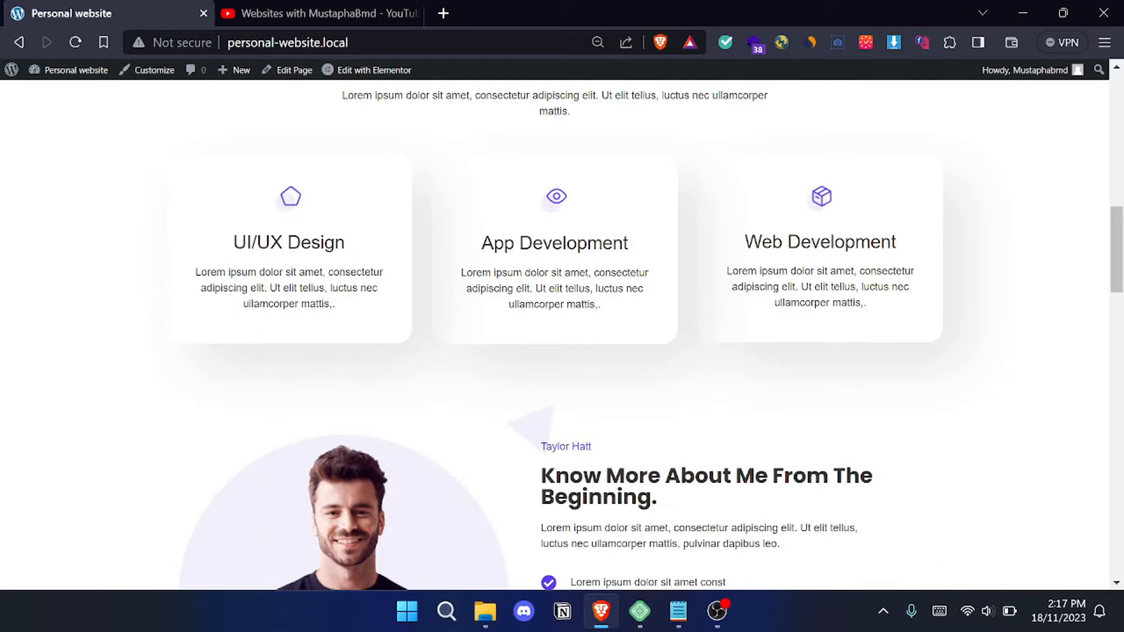
scroll(519, 261, down, 3)
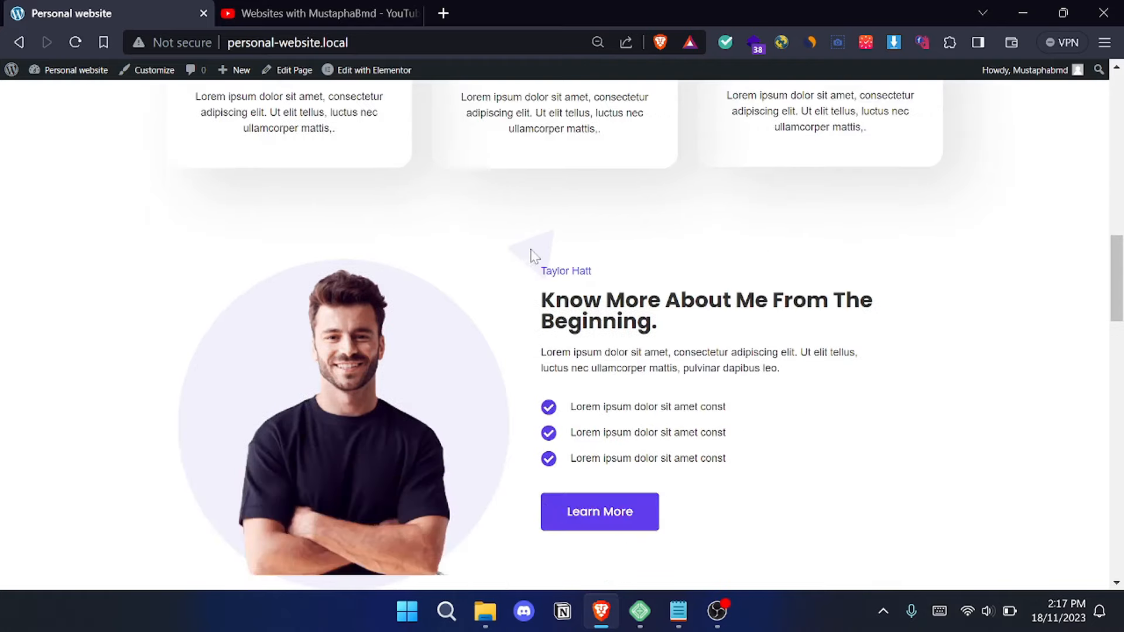
scroll(352, 211, up, 1)
scroll(331, 206, up, 3)
scroll(390, 264, down, 5)
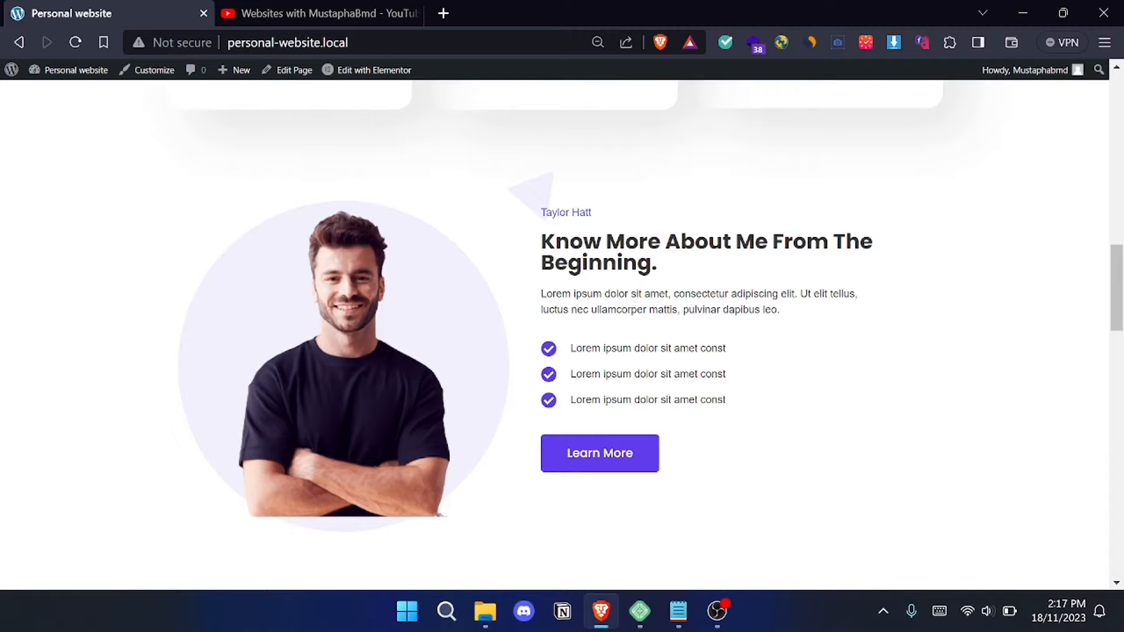
scroll(550, 237, down, 8)
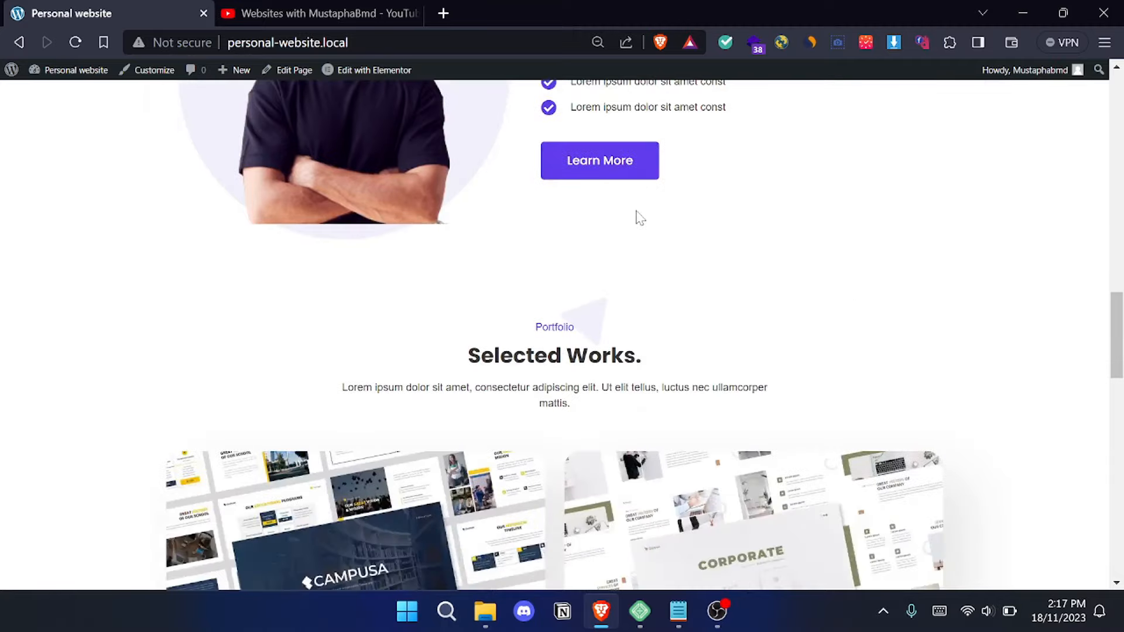
- Review the home page's Selected Works portfolio, client logos and footer, and return to the page's beginning
scroll(911, 289, up, 1)
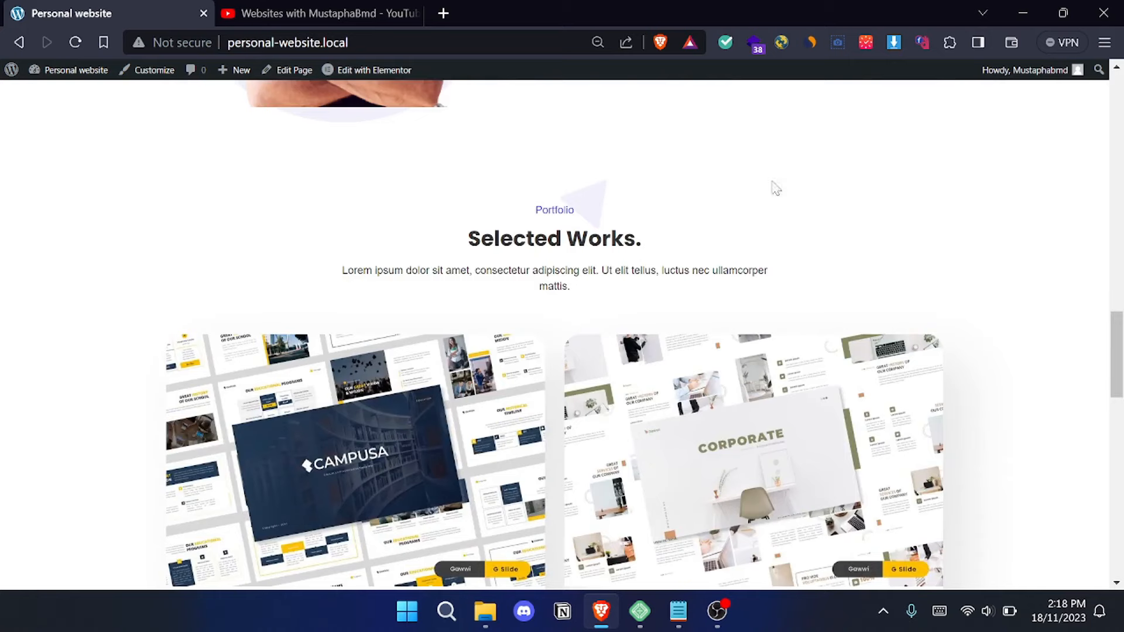
scroll(784, 249, down, 2)
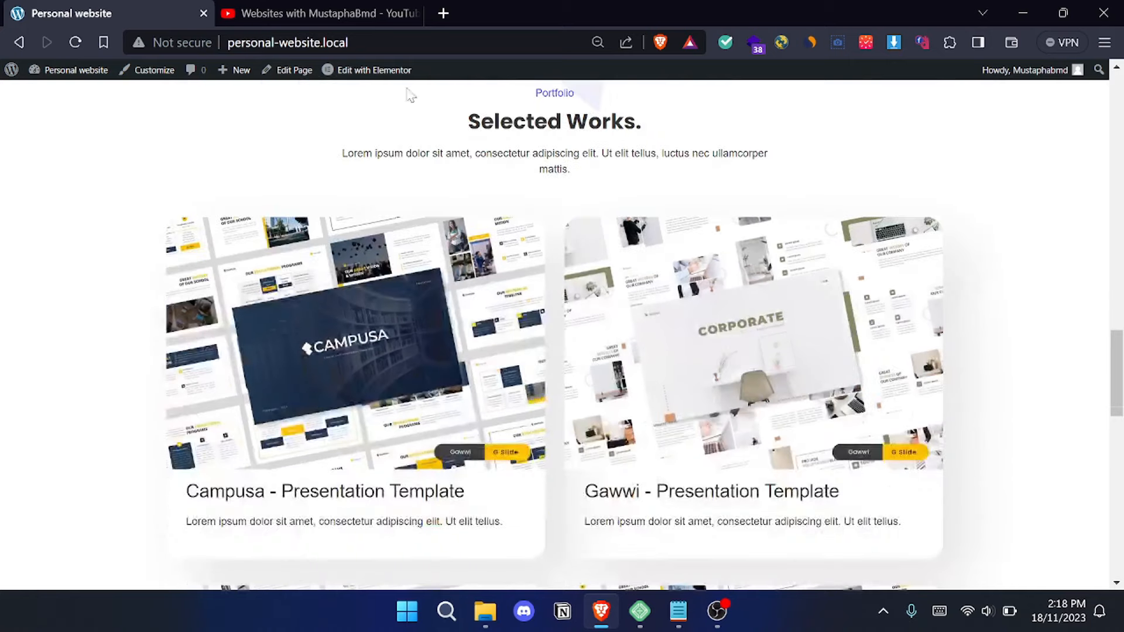
scroll(541, 246, down, 3)
scroll(542, 246, down, 10)
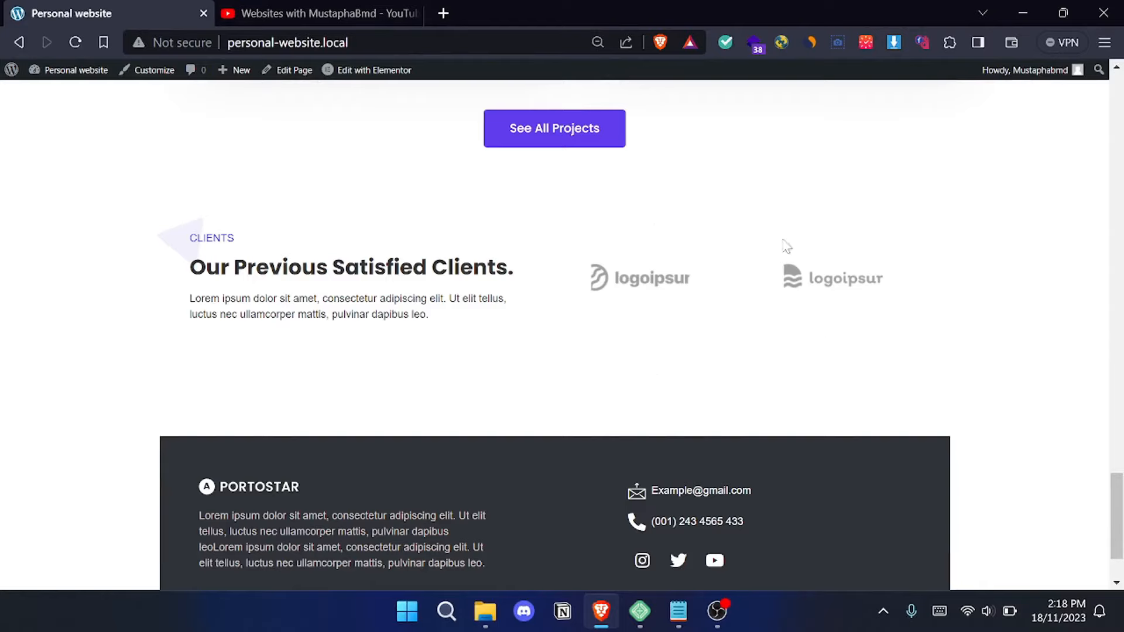
scroll(612, 271, down, 2)
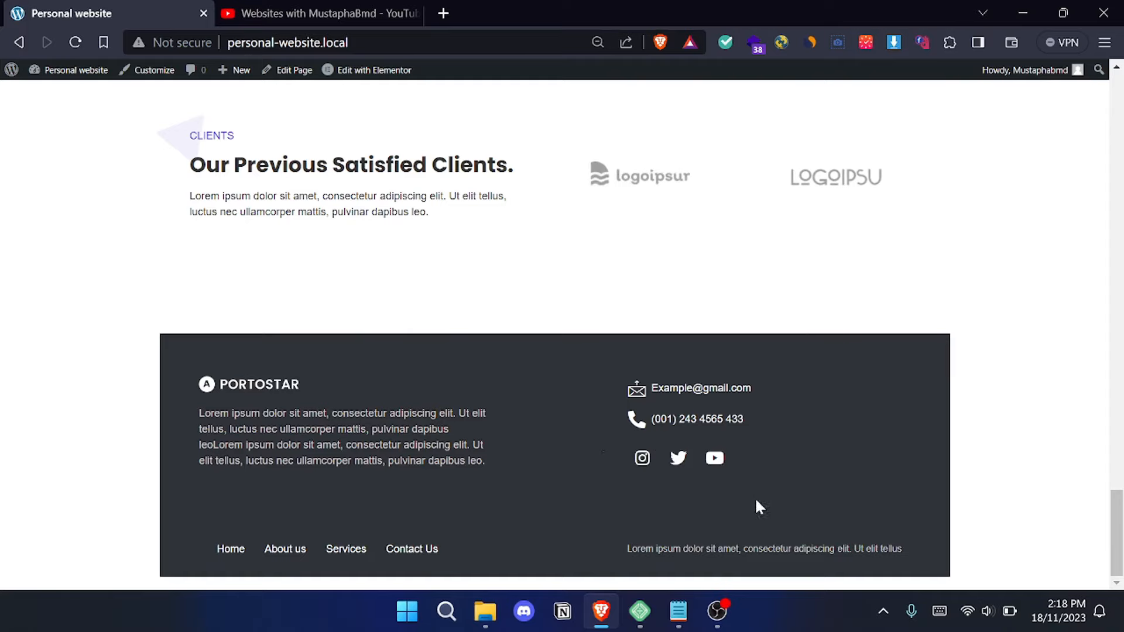
scroll(710, 389, up, 10)
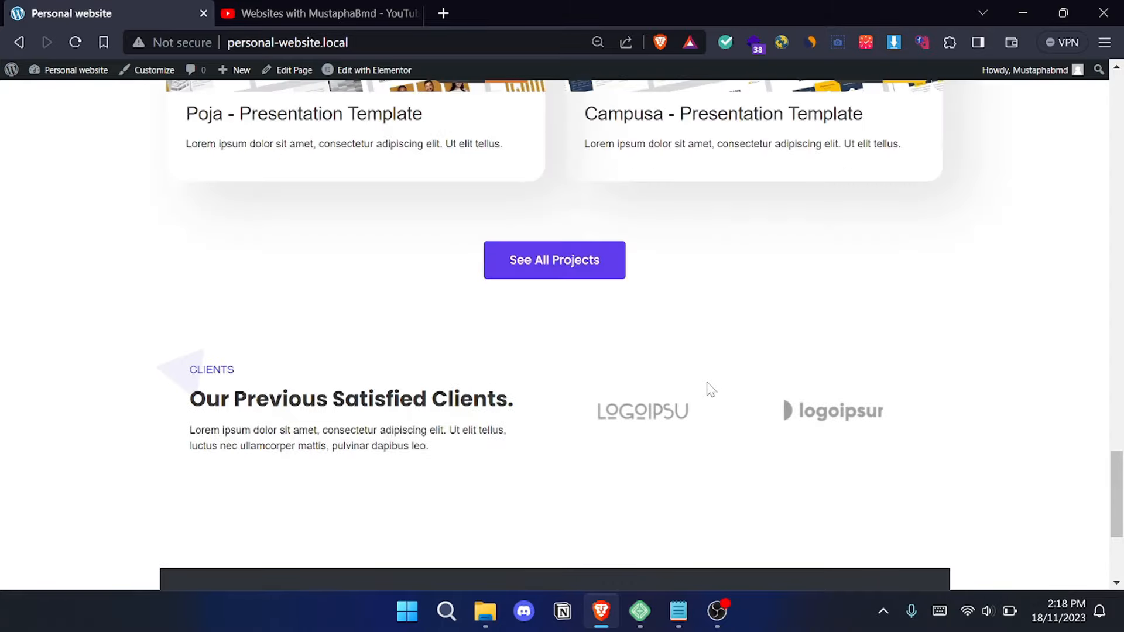
scroll(710, 389, up, 15)
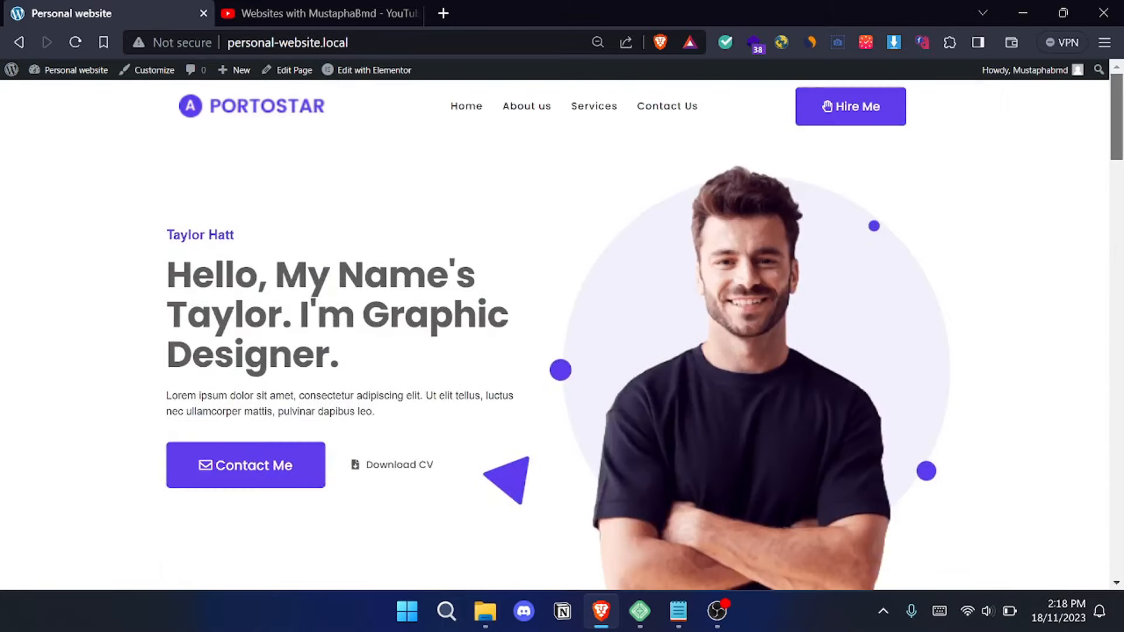
- Open the About us page and examine its About Me header and "Know More About Me From The Beginning" section
click(541, 109)
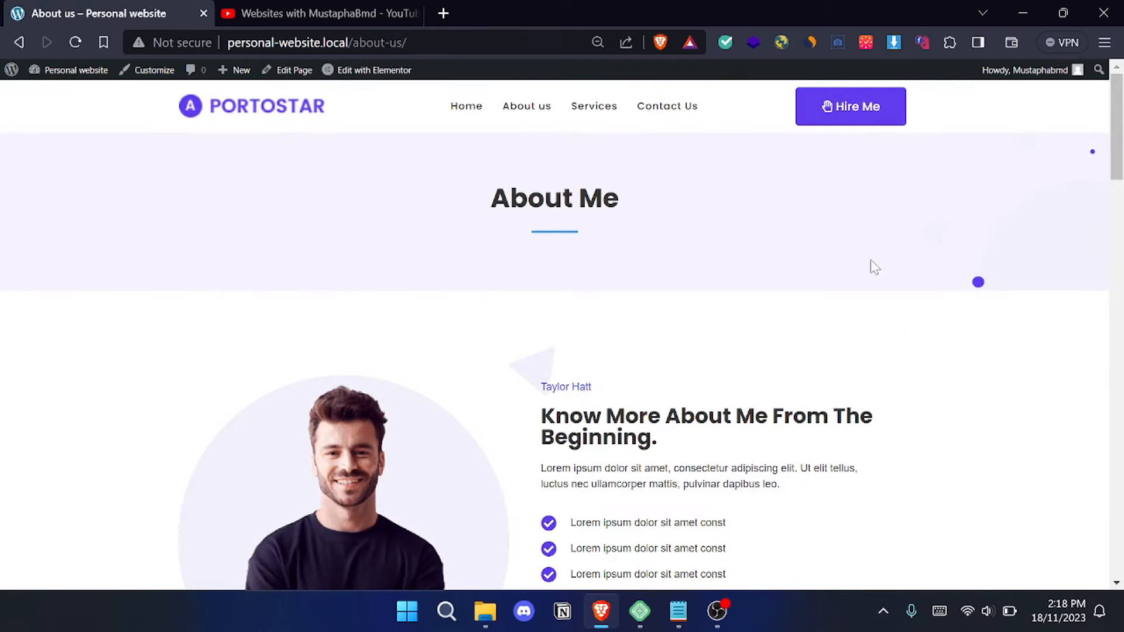
scroll(815, 269, down, 3)
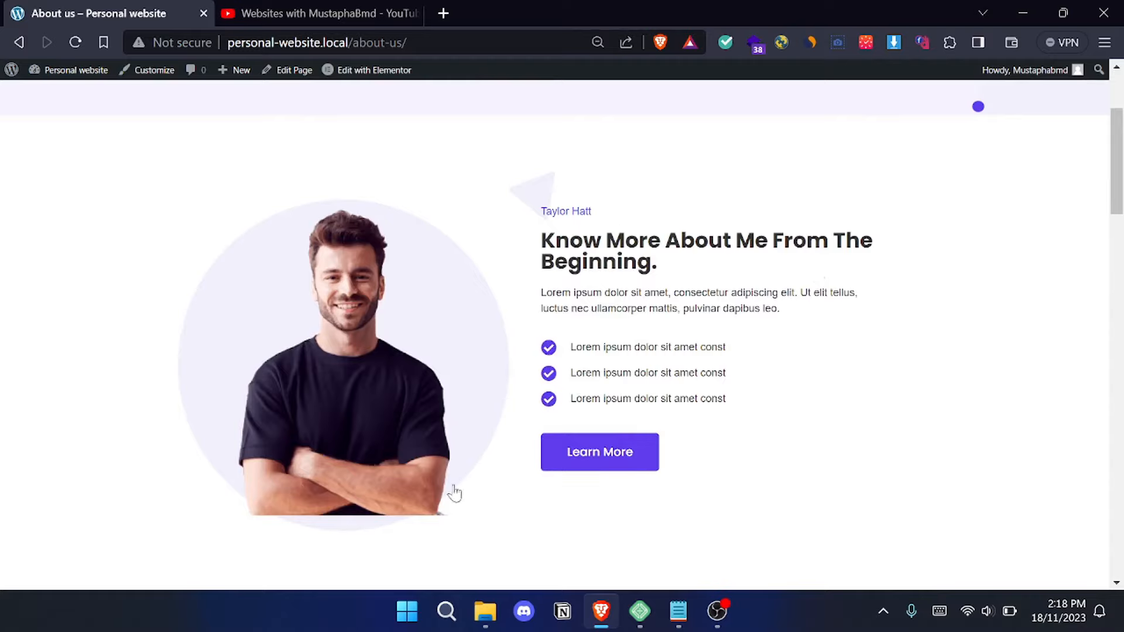
scroll(674, 436, down, 7)
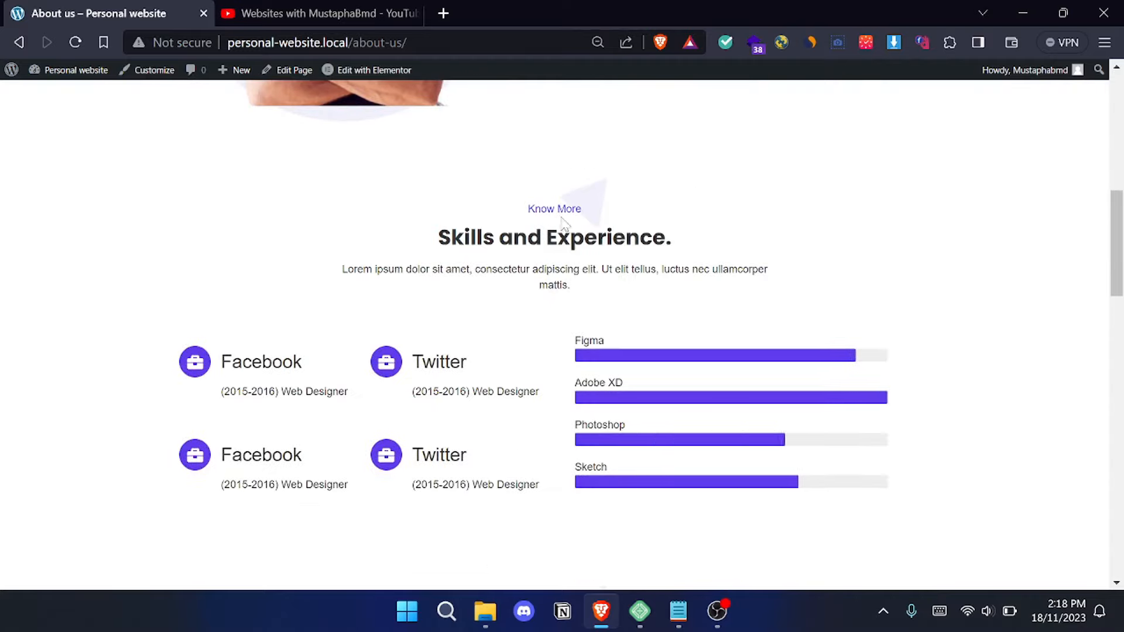
scroll(428, 278, up, 8)
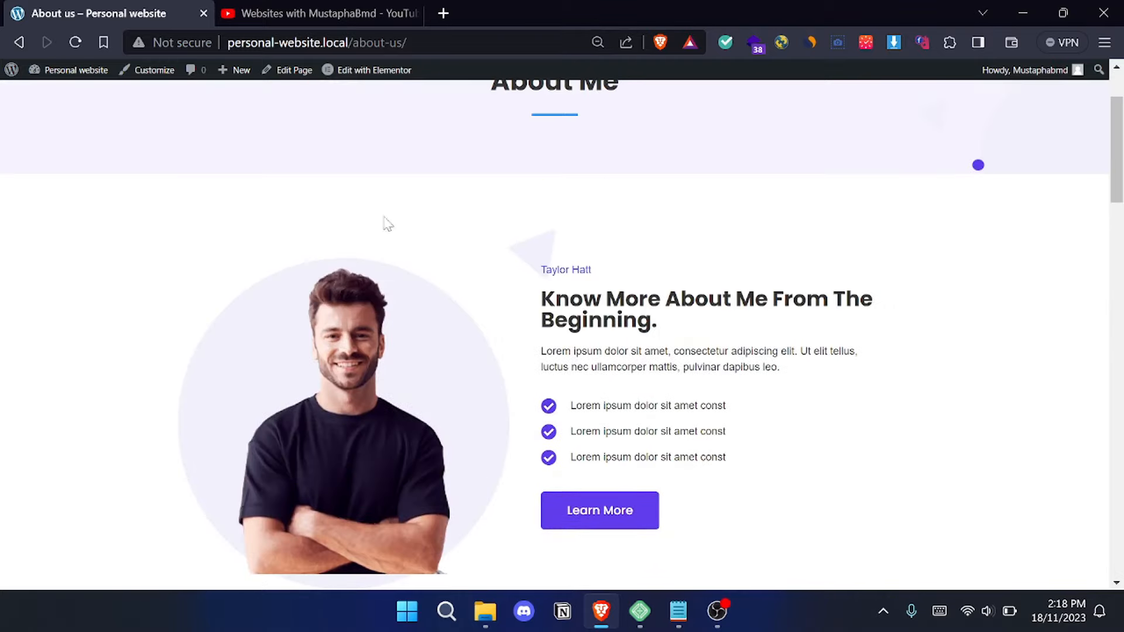
scroll(534, 200, up, 2)
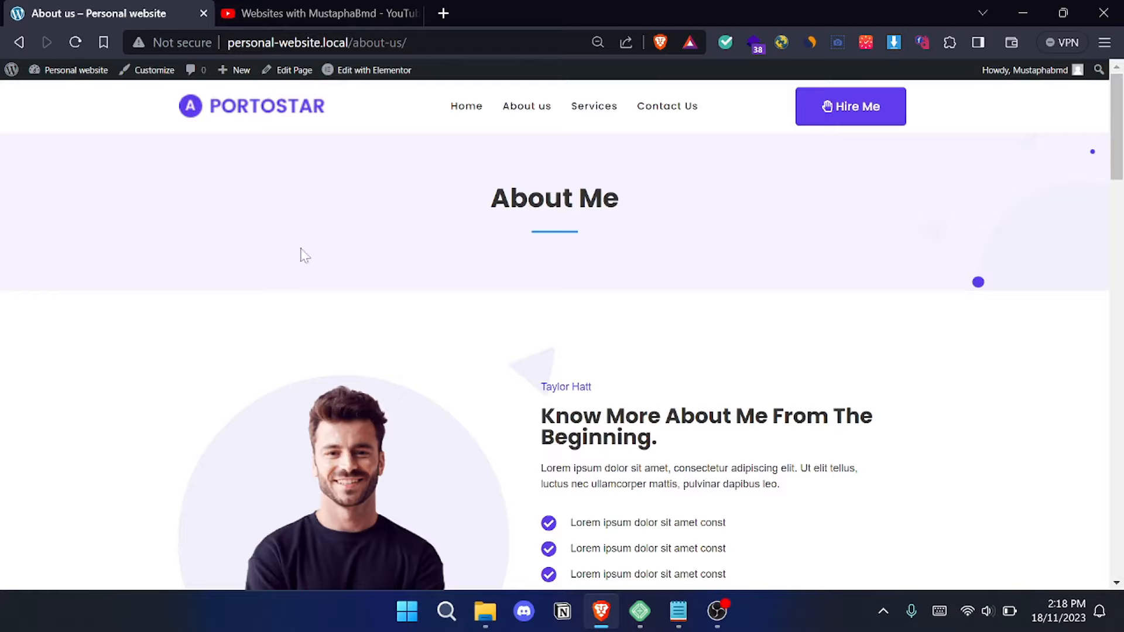
scroll(633, 299, down, 8)
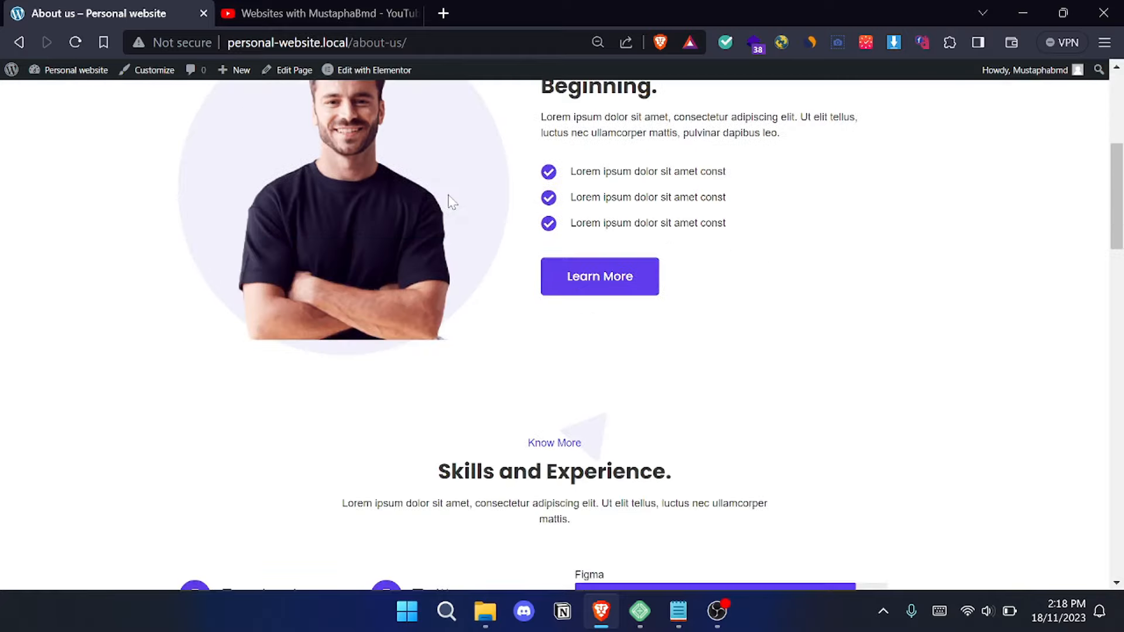
scroll(454, 240, down, 3)
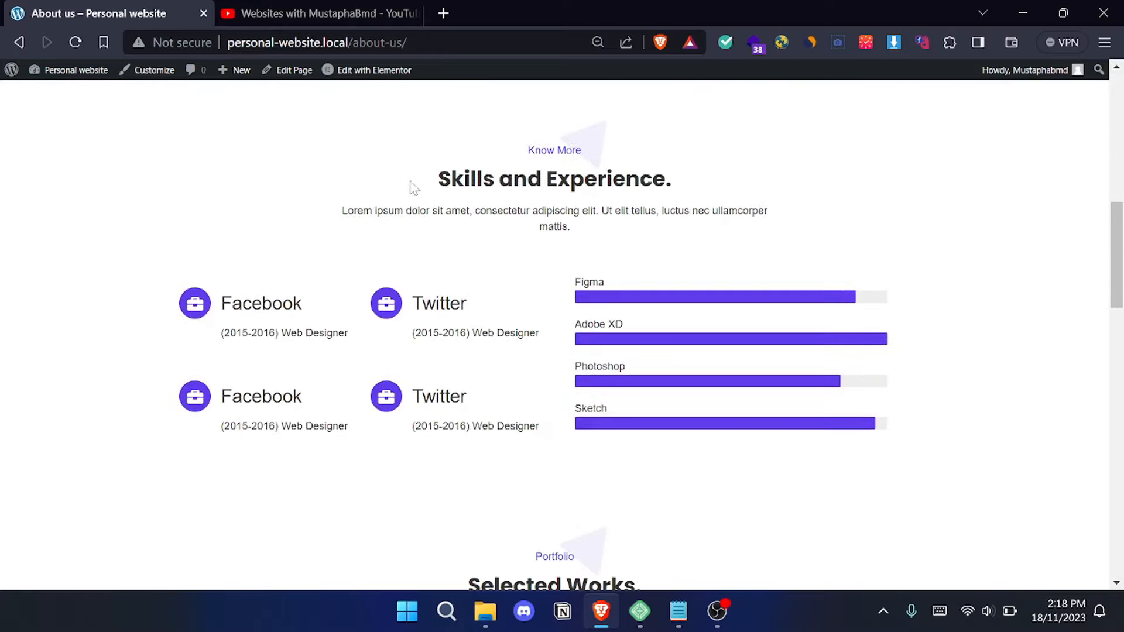
- Review the About us page from Skills and Experience through Selected Works to the footer, and return to the page's beginning
drag(366, 175, 727, 294)
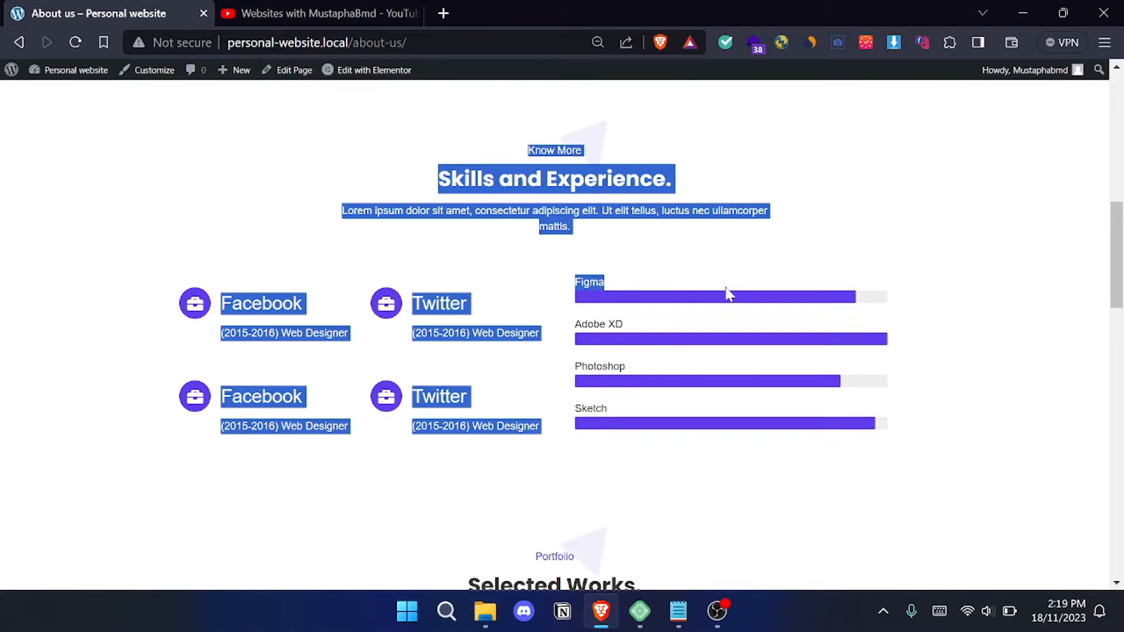
click(802, 164)
scroll(320, 219, down, 2)
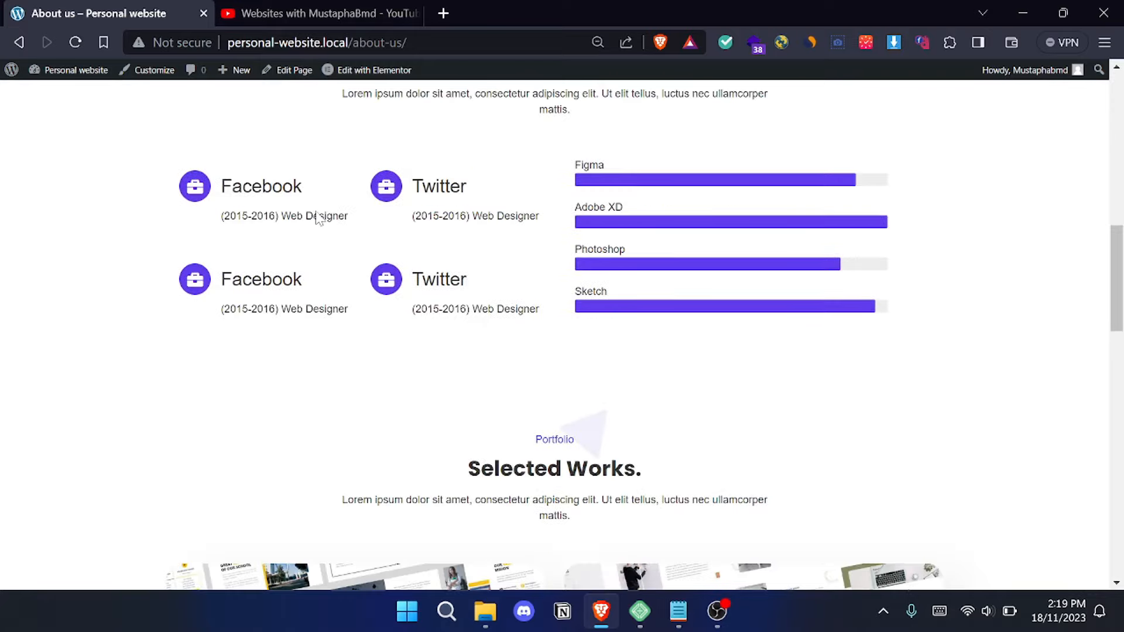
scroll(382, 271, up, 3)
scroll(414, 236, down, 7)
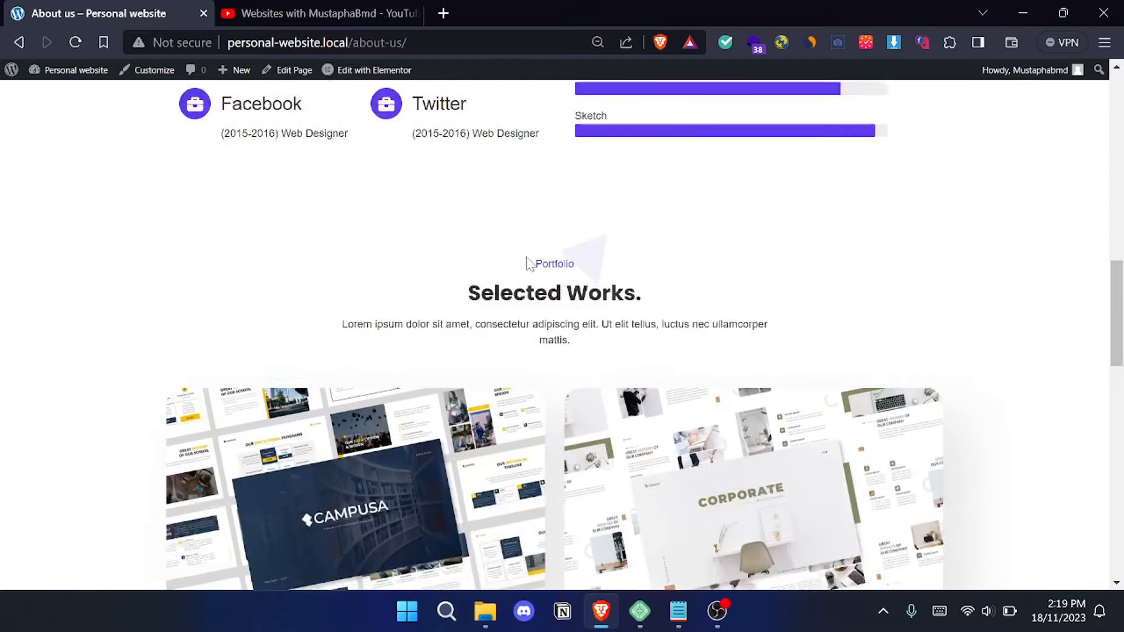
scroll(468, 217, down, 20)
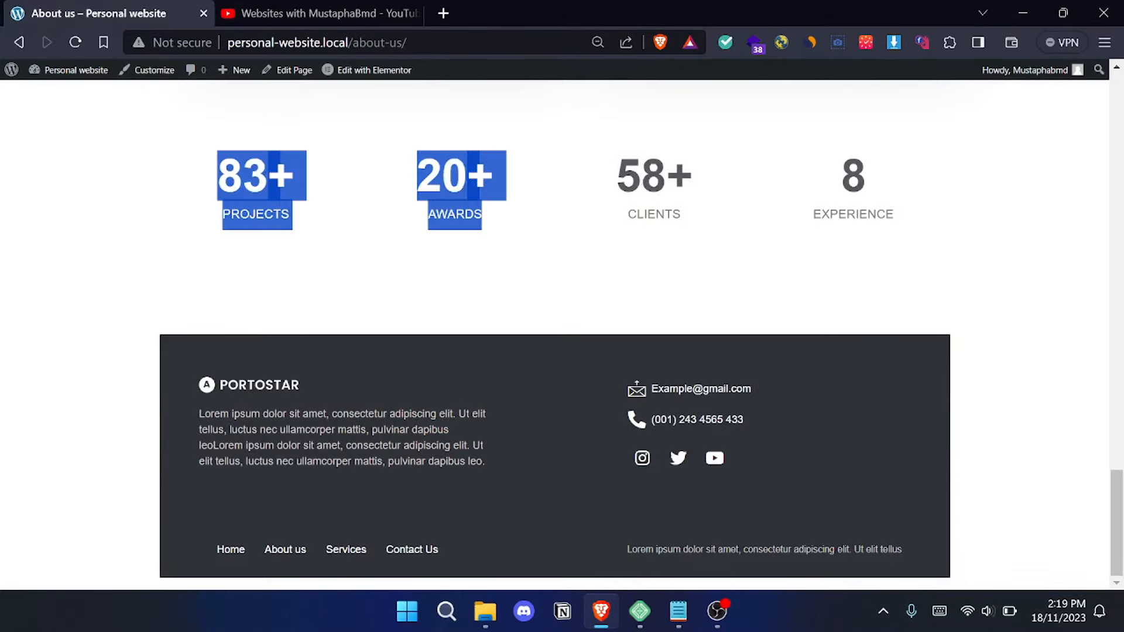
drag(1120, 524, 1119, 88)
- Open the Services page and review the service cards under "What I Do For My Customer"
click(596, 108)
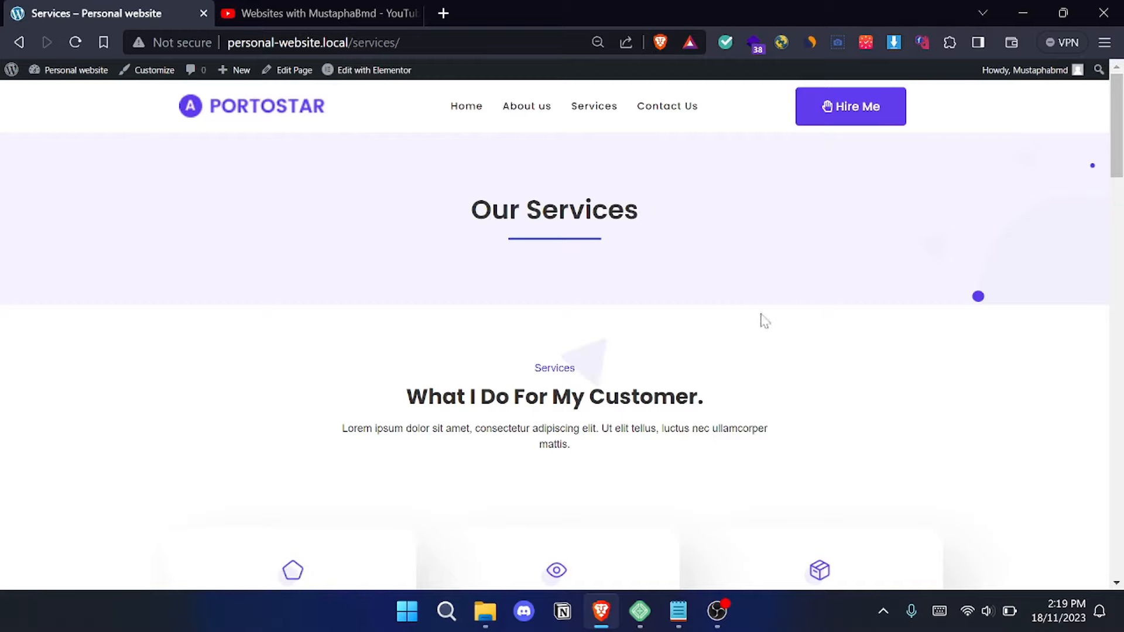
scroll(701, 280, down, 5)
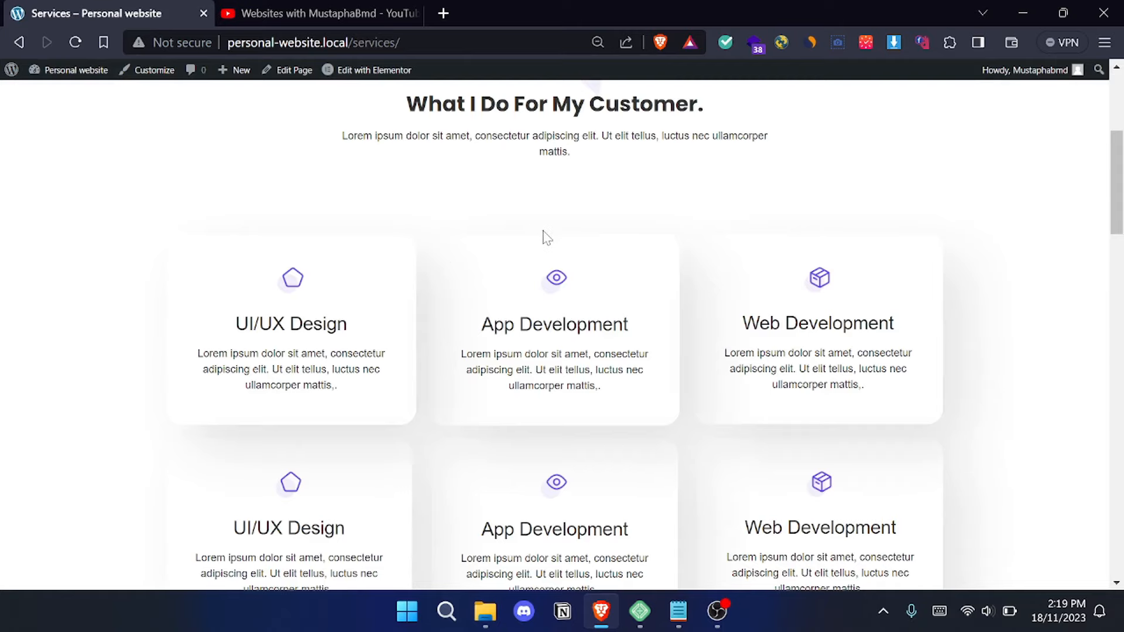
scroll(338, 203, down, 1)
scroll(244, 219, up, 3)
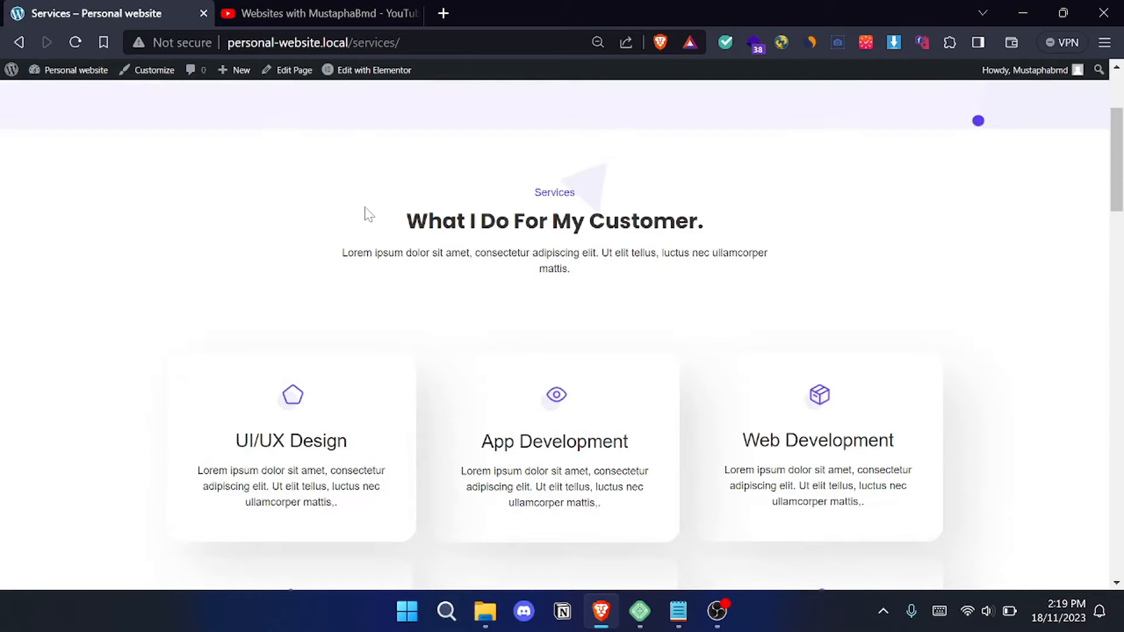
scroll(367, 213, down, 7)
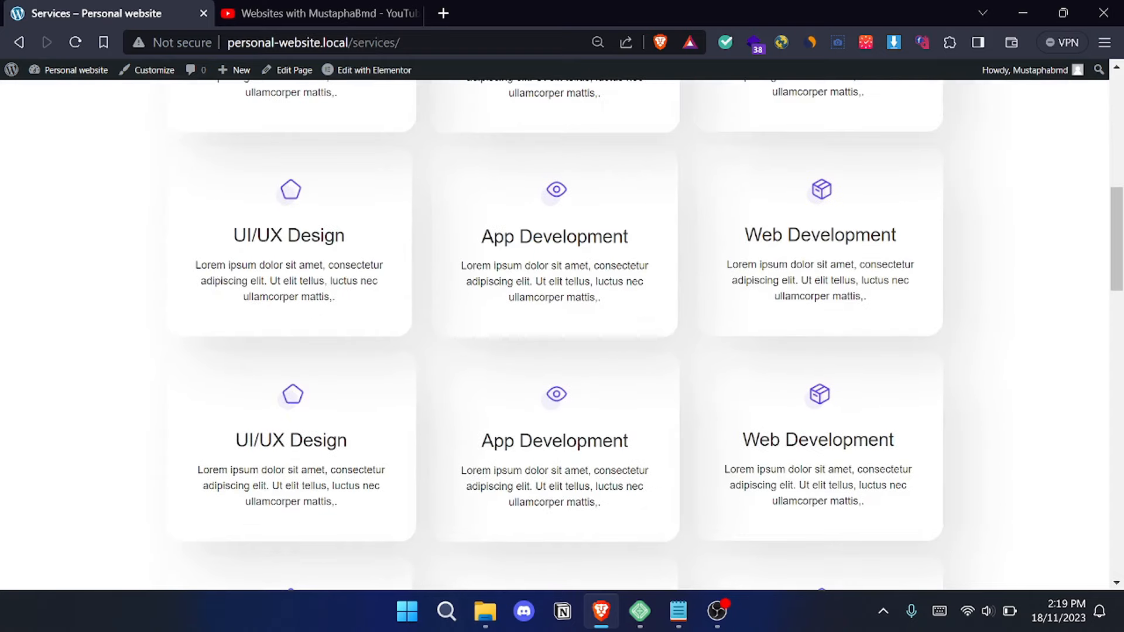
scroll(814, 252, down, 1)
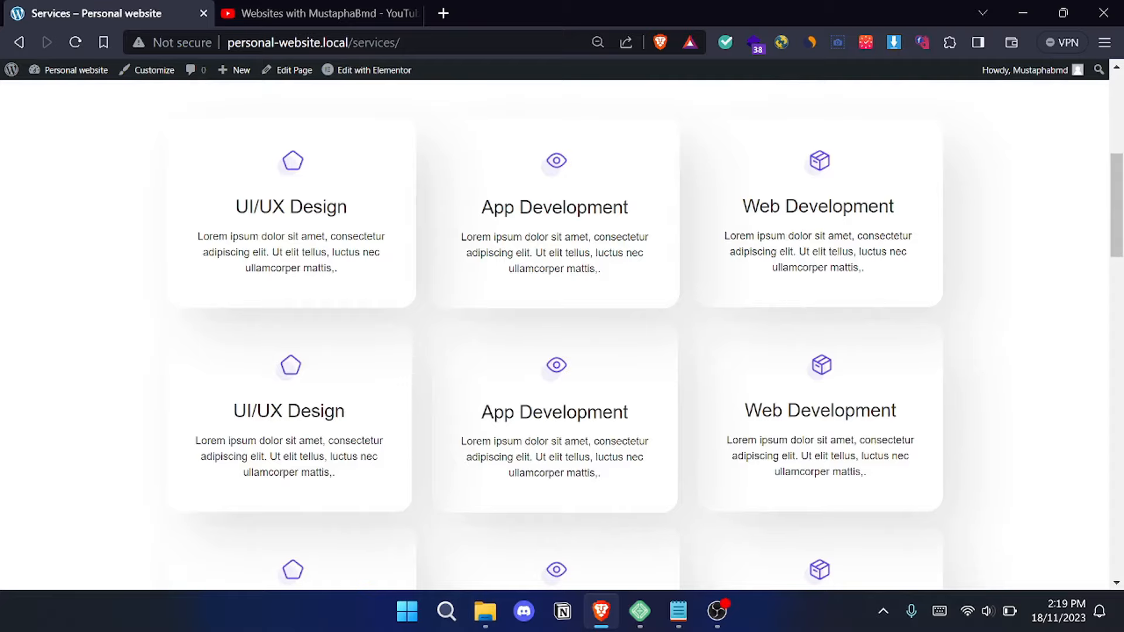
- Review the Services page's "Step By Step To Solve The Problem" process section and footer, and return to the page's beginning
scroll(359, 346, down, 8)
scroll(492, 333, down, 4)
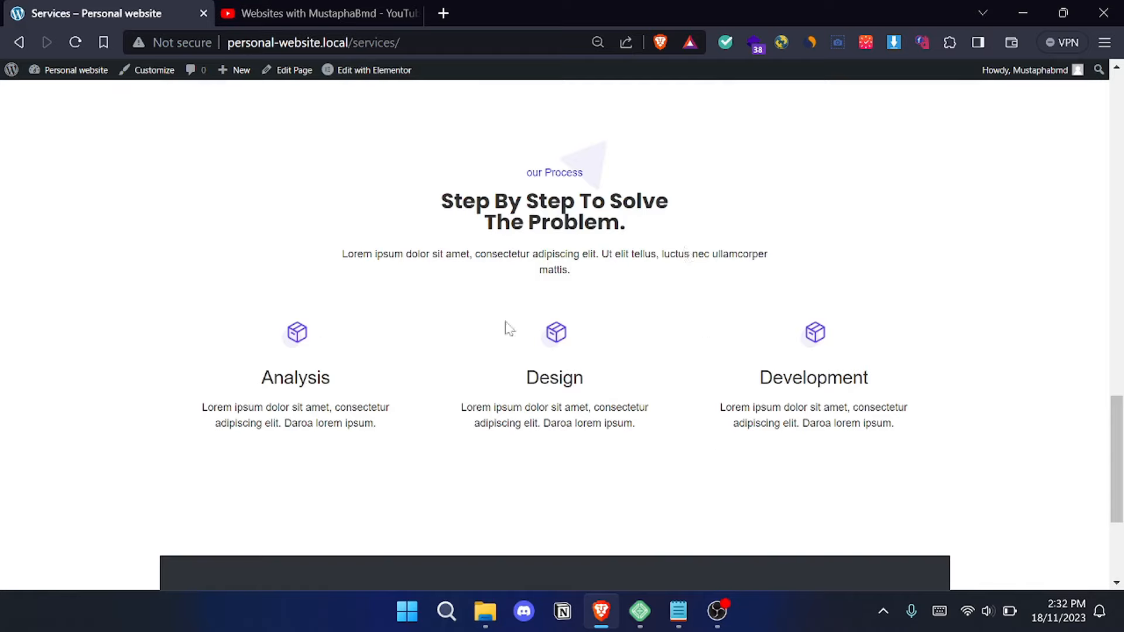
scroll(581, 384, down, 4)
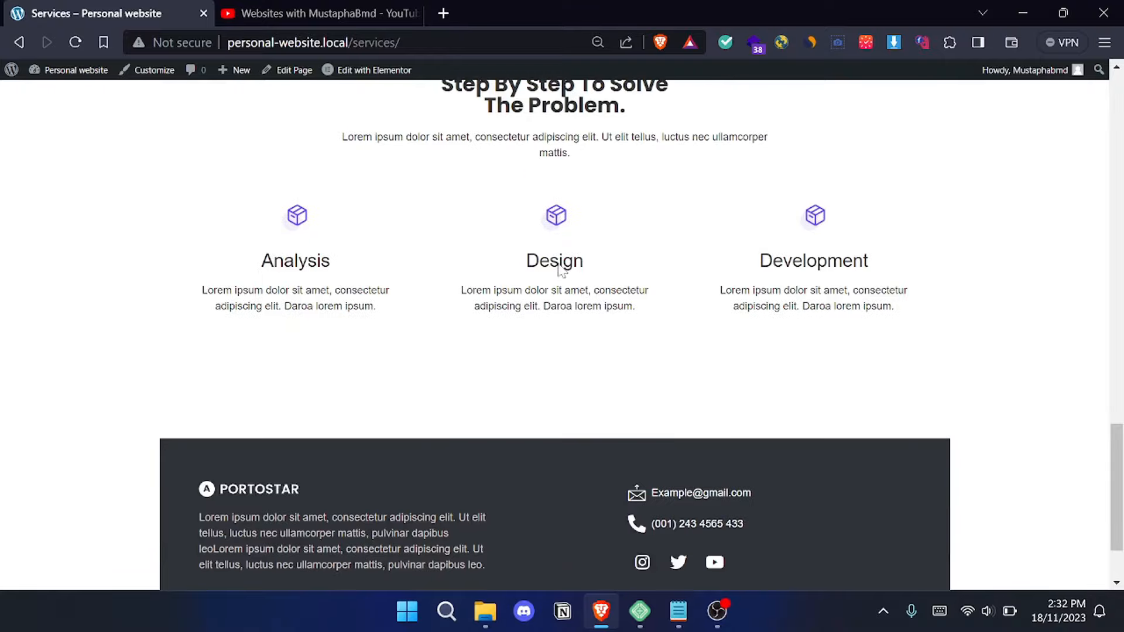
scroll(673, 350, up, 15)
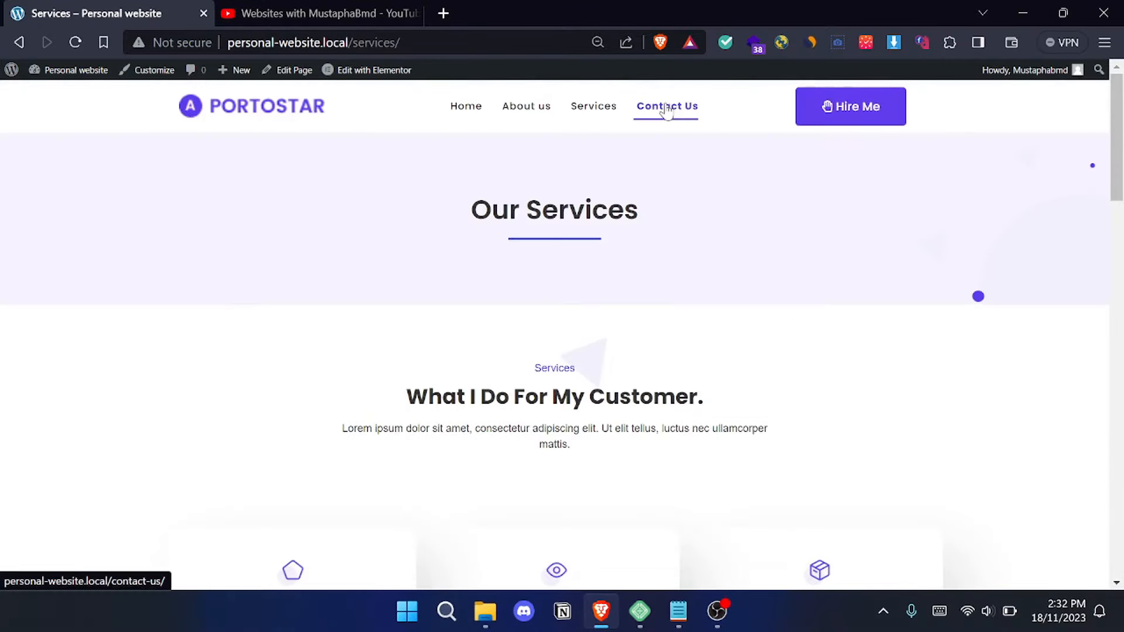
- Open the Contact Us page and examine its contact details, message form and footer
click(668, 113)
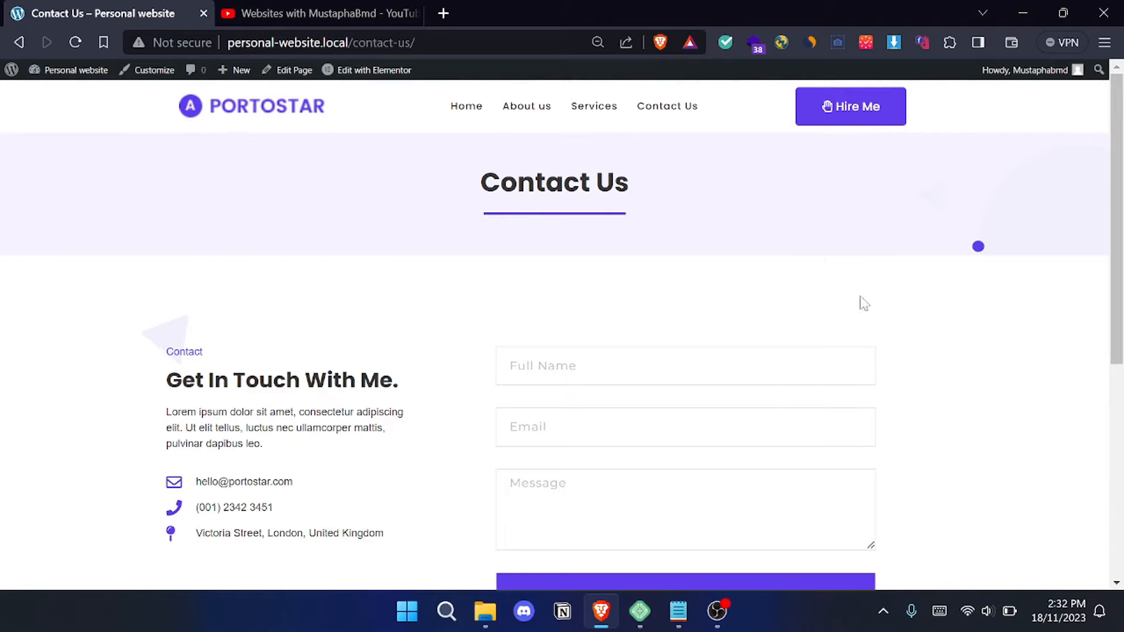
scroll(860, 301, down, 3)
scroll(703, 283, up, 3)
click(852, 104)
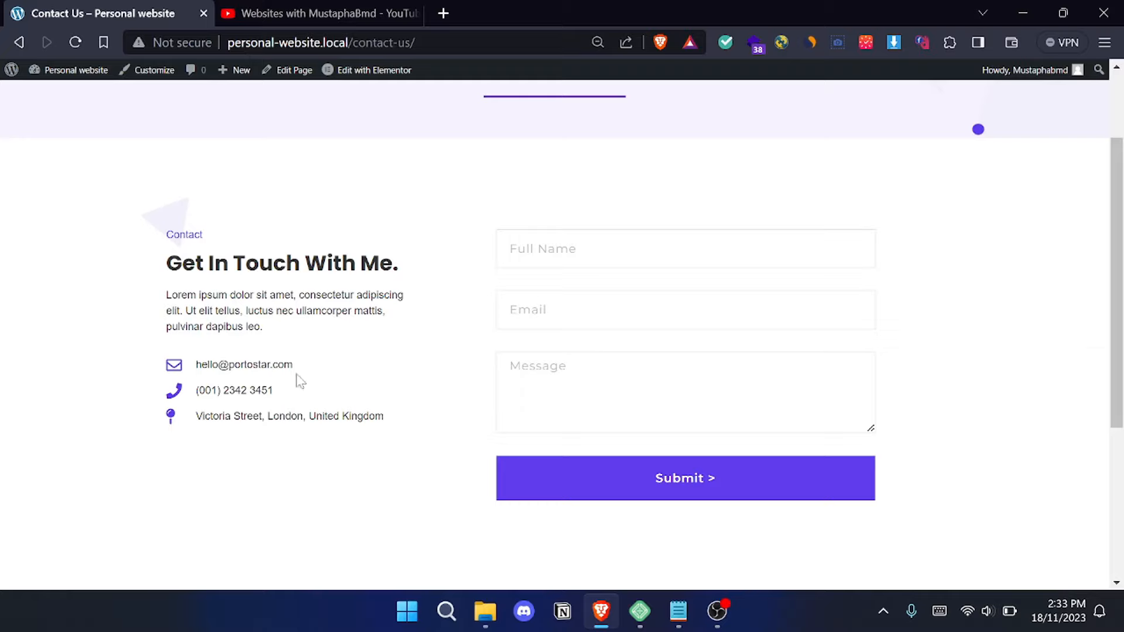
scroll(490, 458, down, 4)
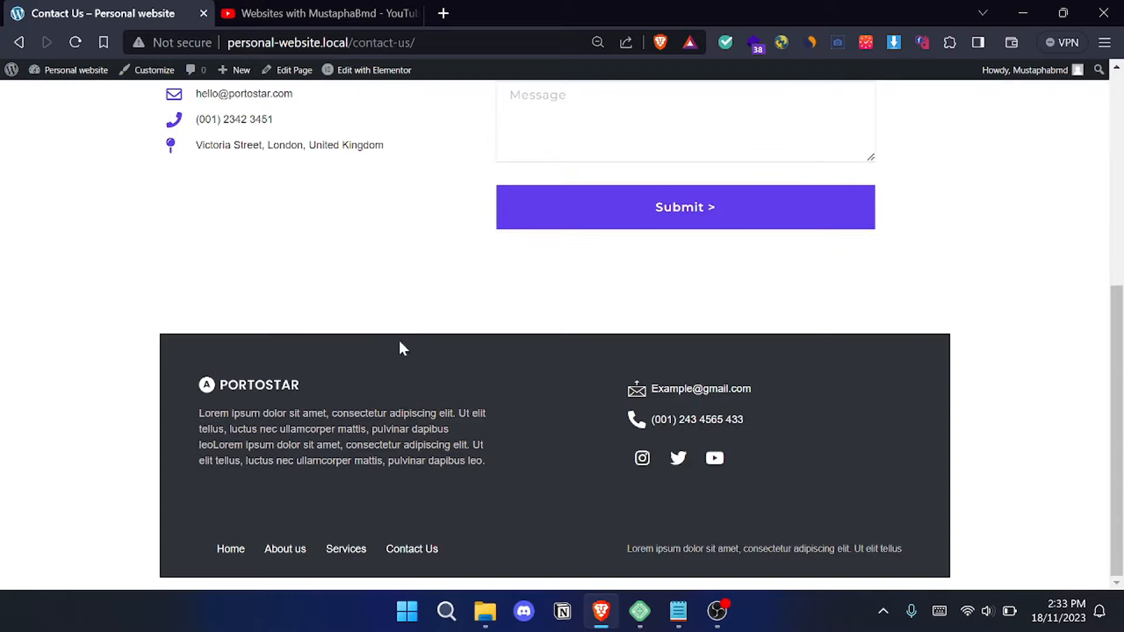
scroll(553, 440, up, 6)
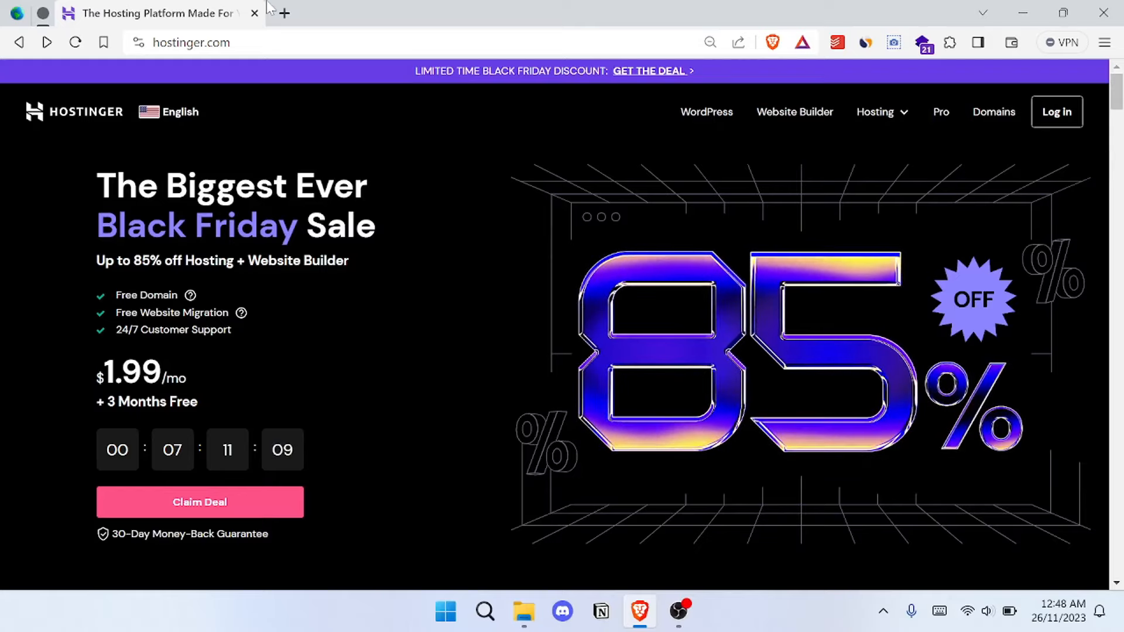
- Search Google Images for "what is hosting'" in a new tab, and return to the Hostinger home page
click(284, 13)
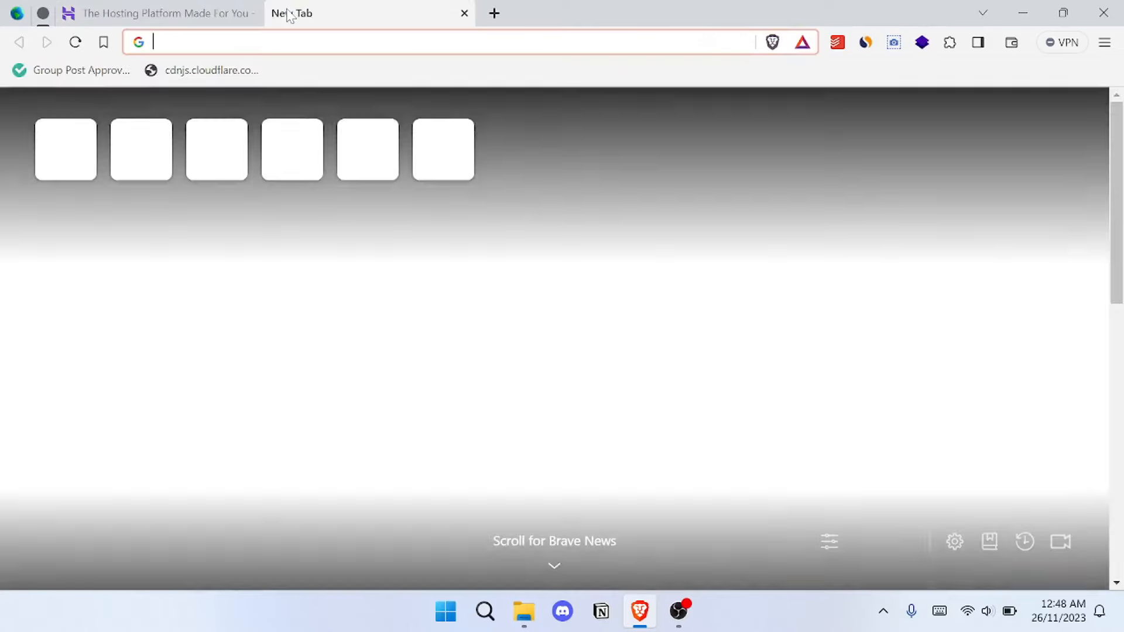
text(ho)
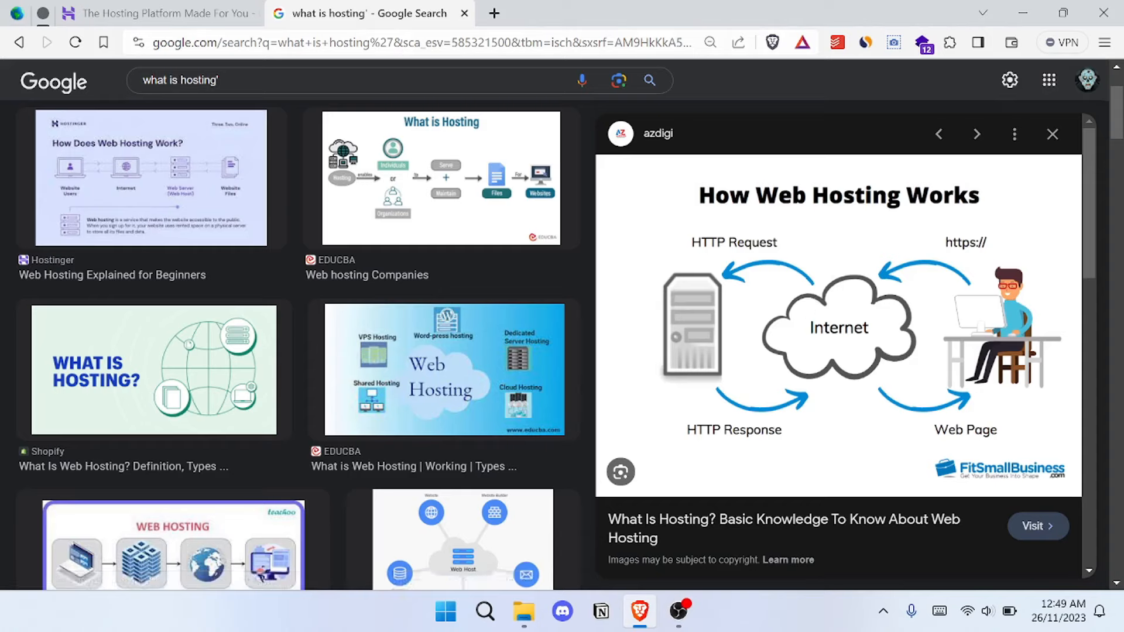
click(161, 7)
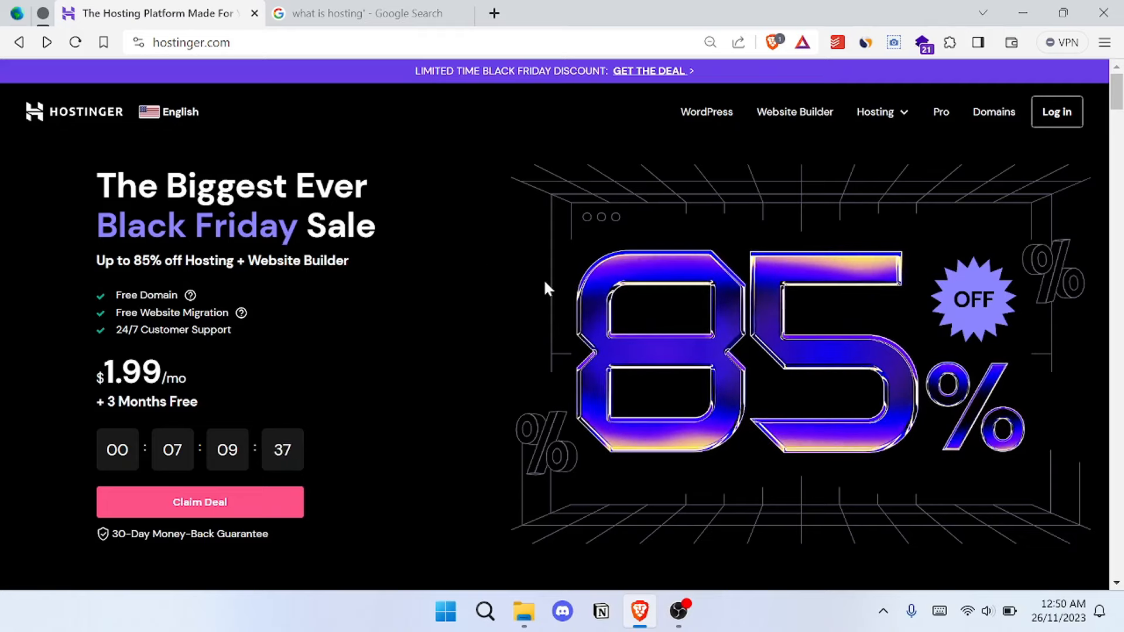
- Examine Hostinger's review ratings and compare the prices of the Premium, Business and Cloud Startup web hosting plans
scroll(544, 279, down, 10)
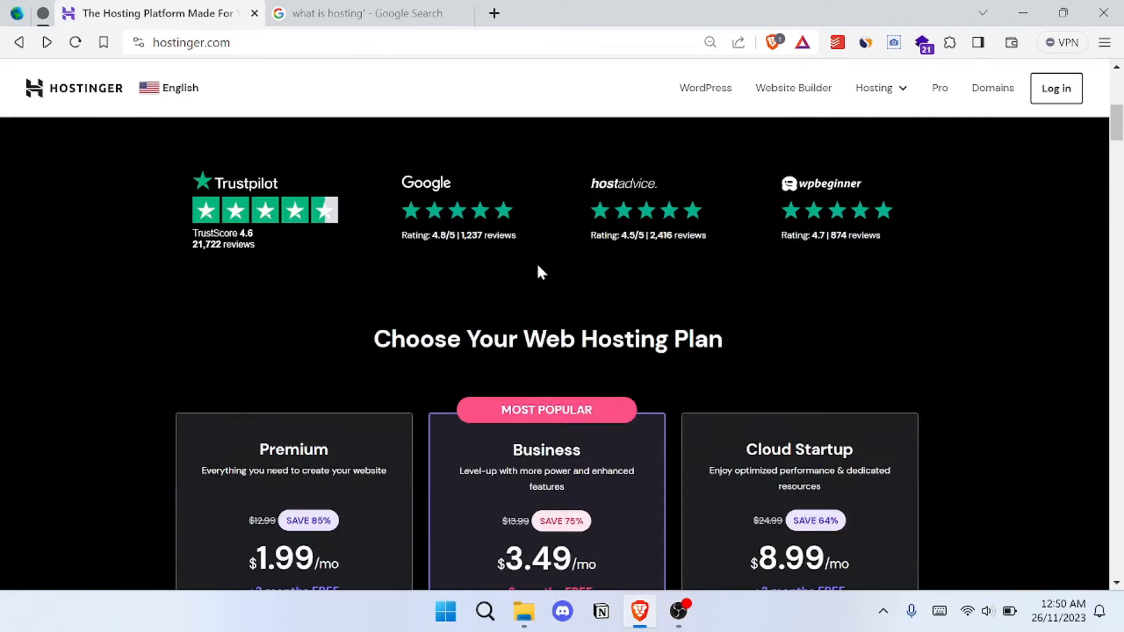
scroll(782, 240, down, 2)
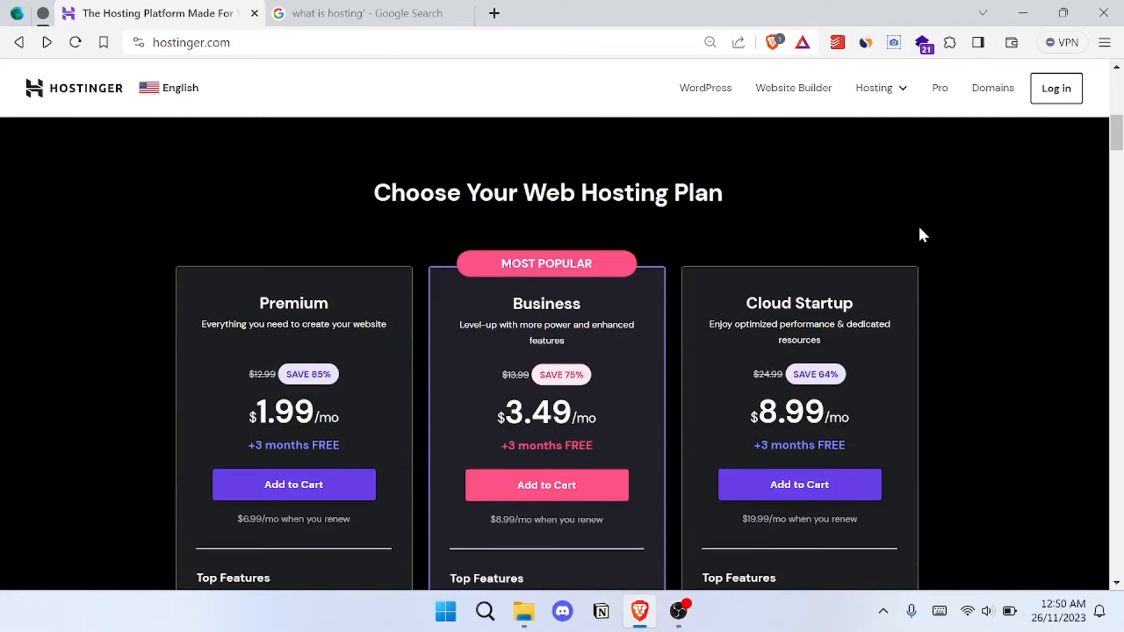
scroll(911, 225, up, 1)
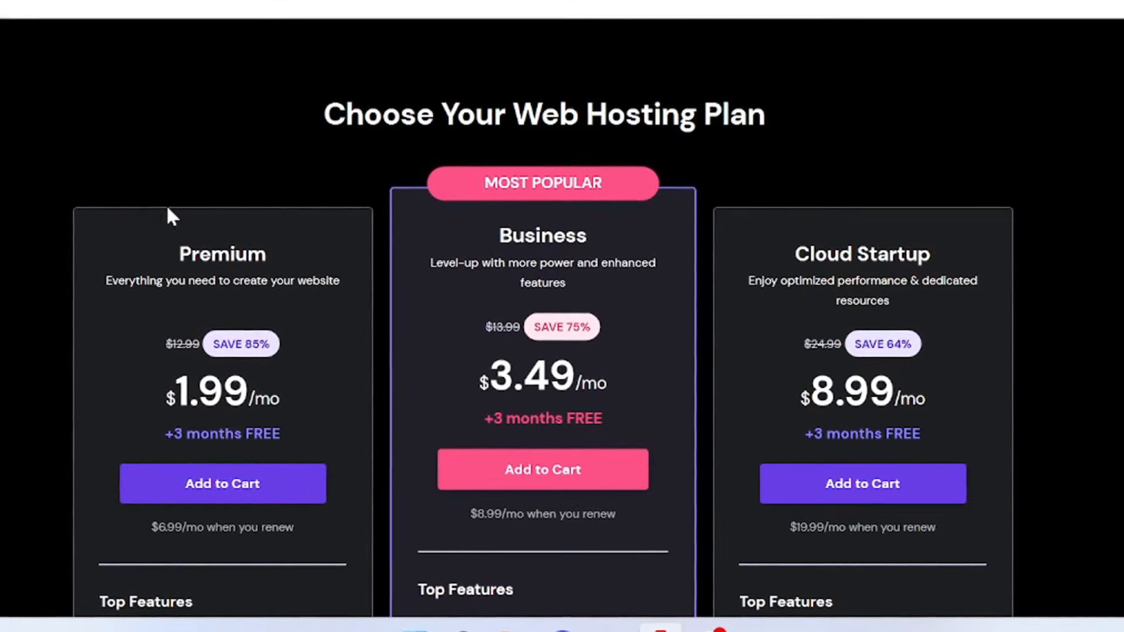
scroll(562, 351, down, 1)
scroll(115, 246, down, 3)
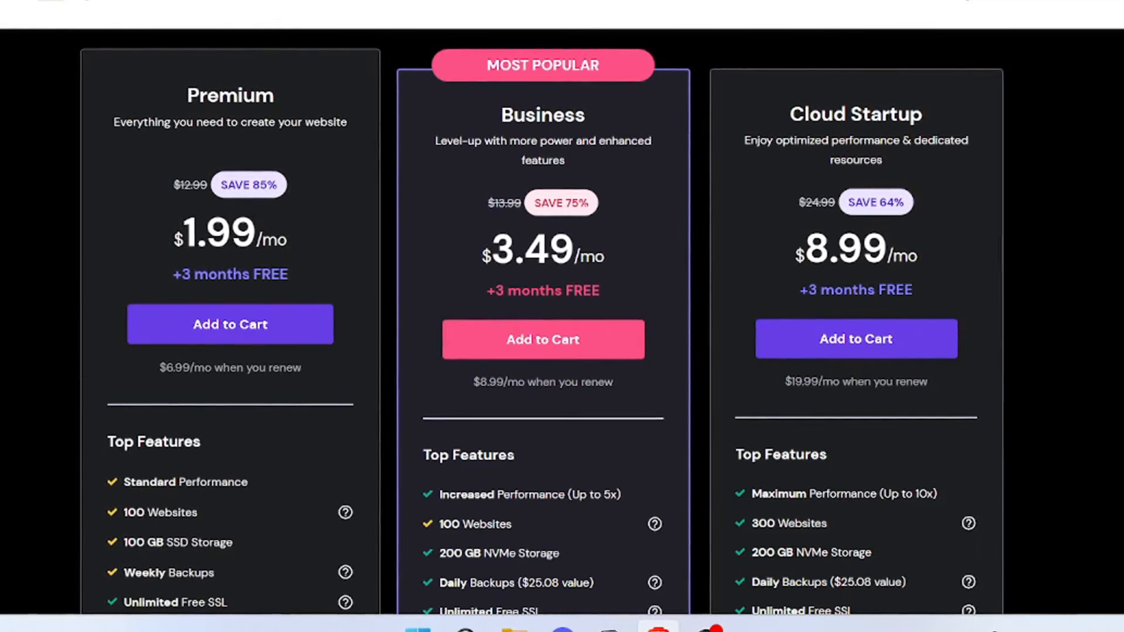
- Read through the Premium plan's Top Features and highlight its Free Email entry
scroll(123, 391, down, 1)
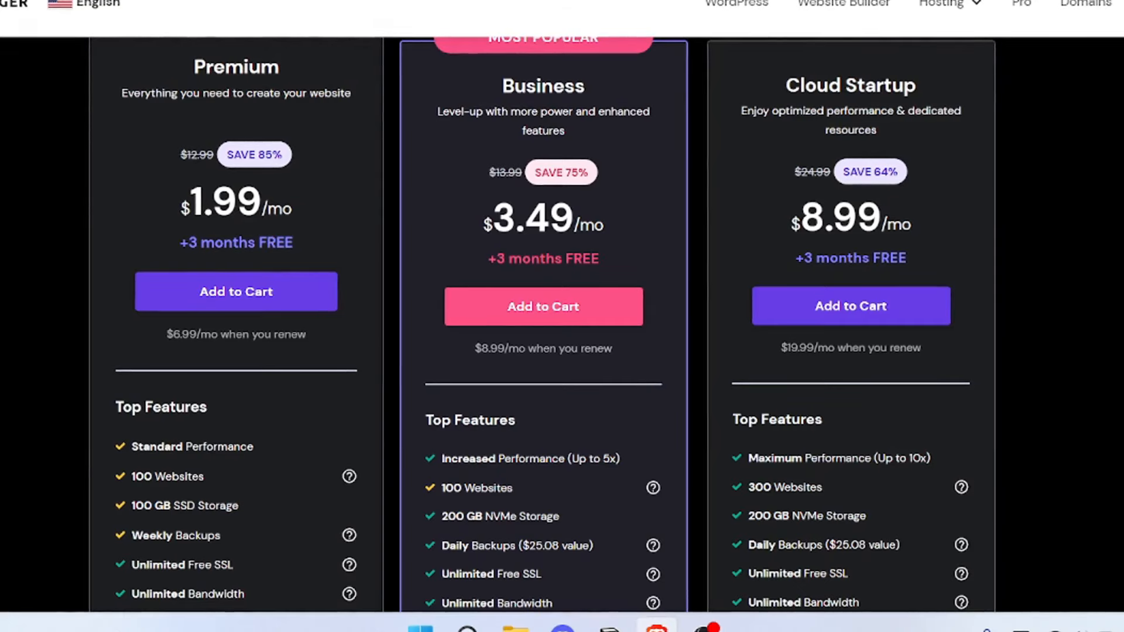
scroll(229, 473, down, 1)
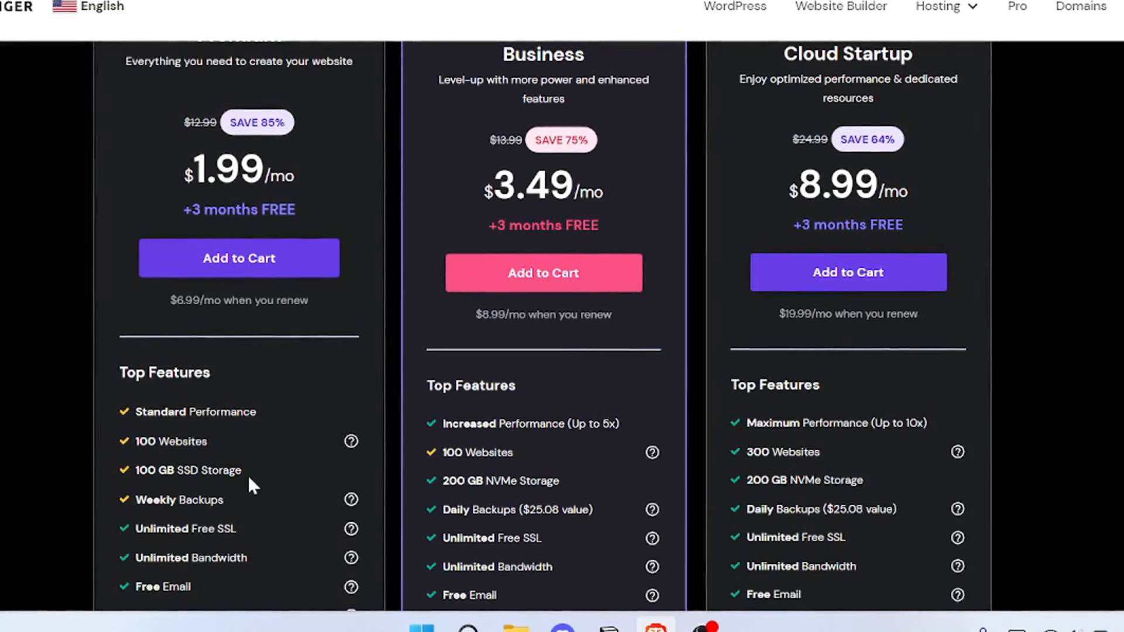
scroll(274, 467, down, 1)
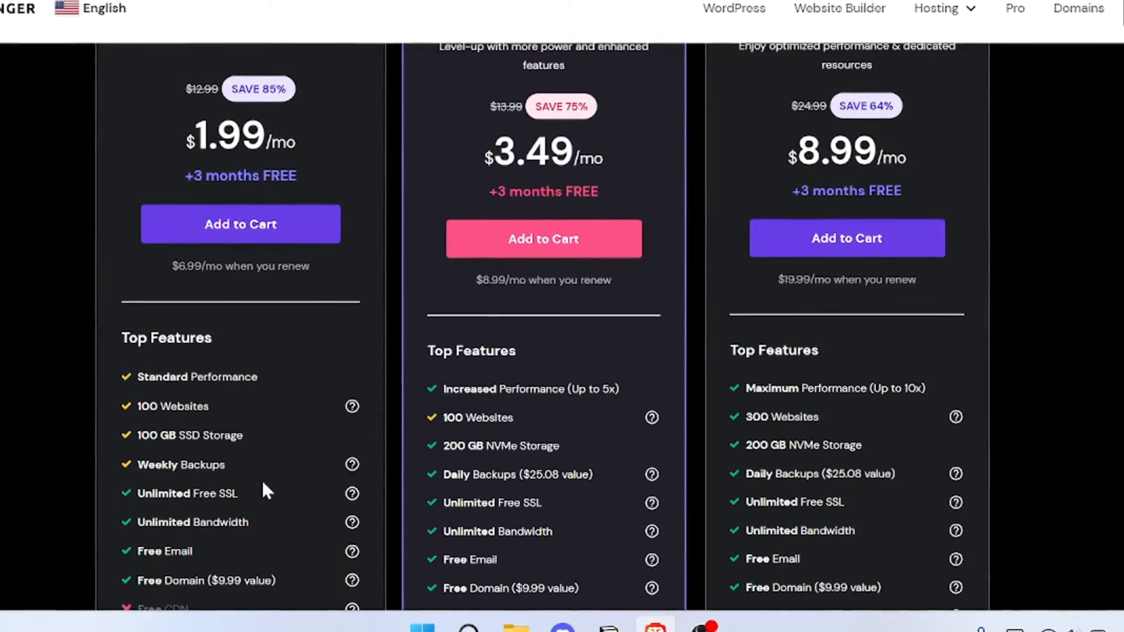
scroll(264, 478, down, 1)
scroll(192, 454, down, 1)
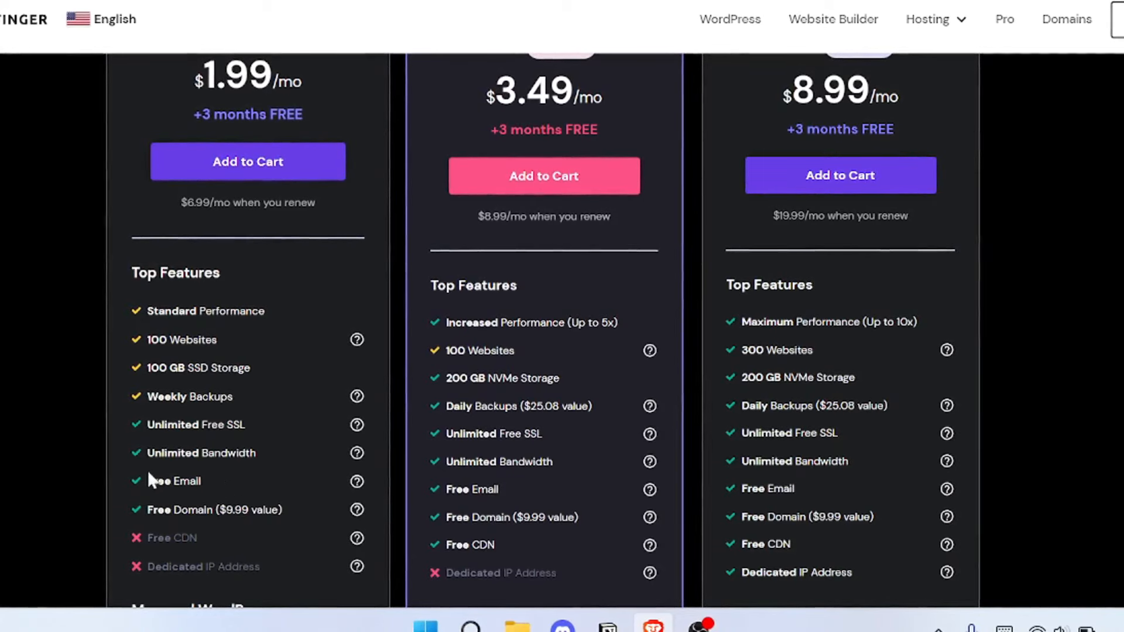
drag(149, 479, 230, 477)
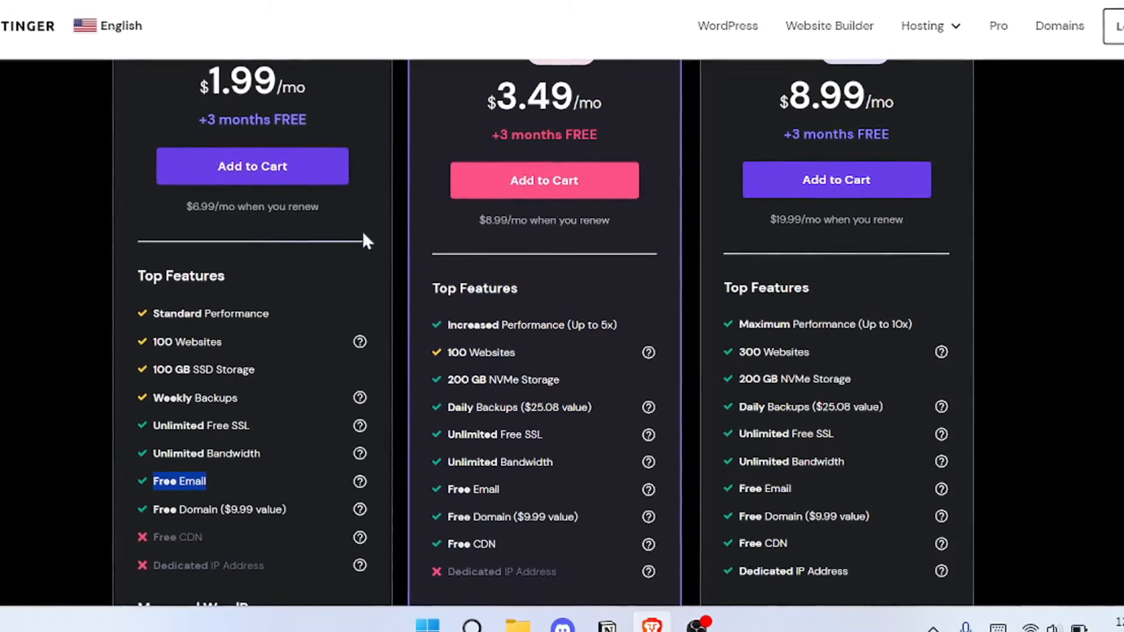
- Compare the prices, Top Features and Managed WordPress entries of the Premium, Business and Cloud Startup hosting plans
click(44, 341)
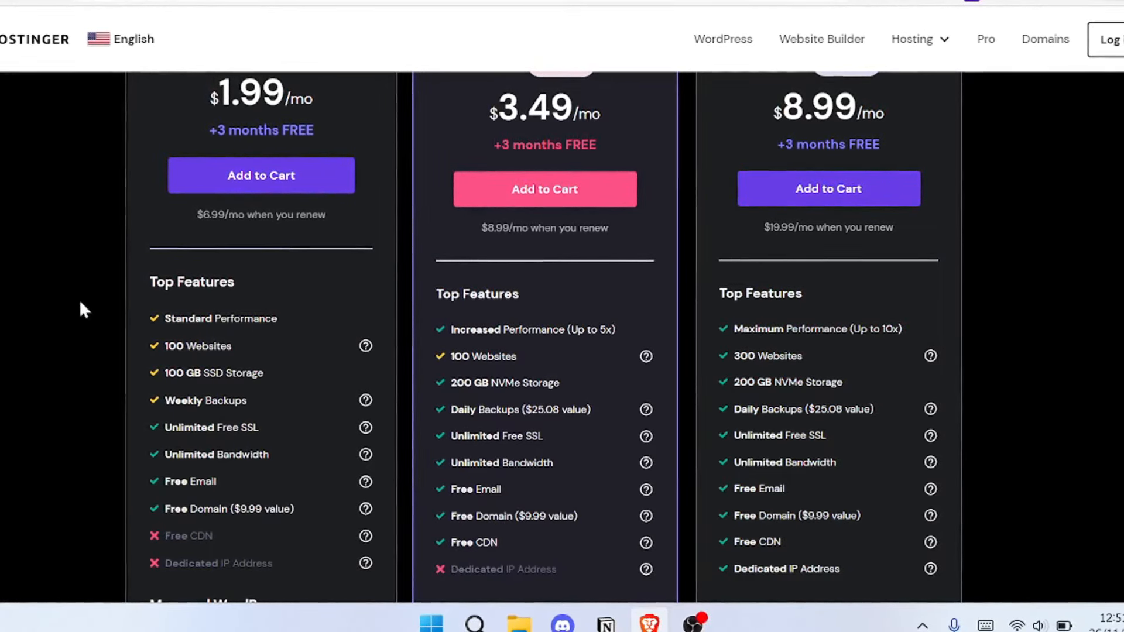
scroll(286, 345, up, 2)
scroll(286, 347, up, 1)
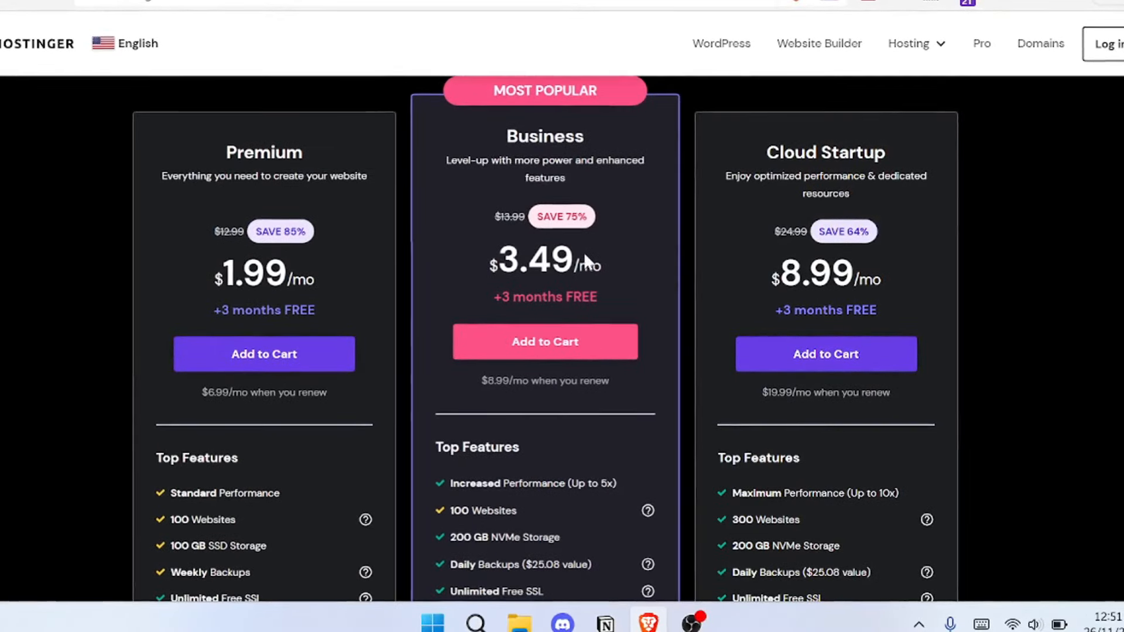
scroll(584, 251, up, 1)
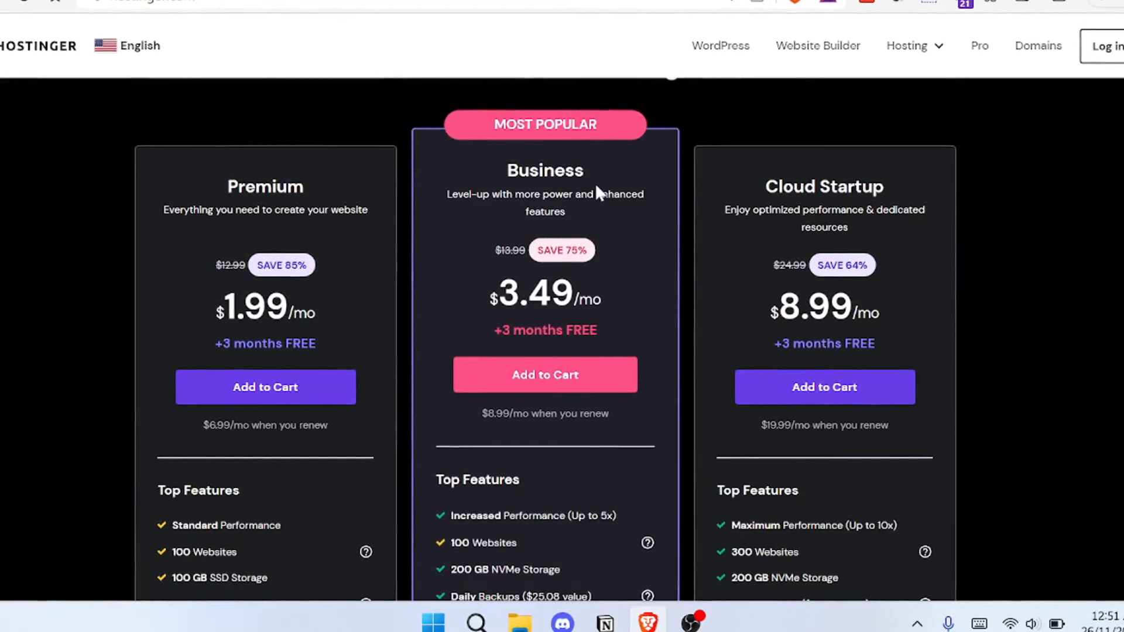
scroll(596, 186, down, 2)
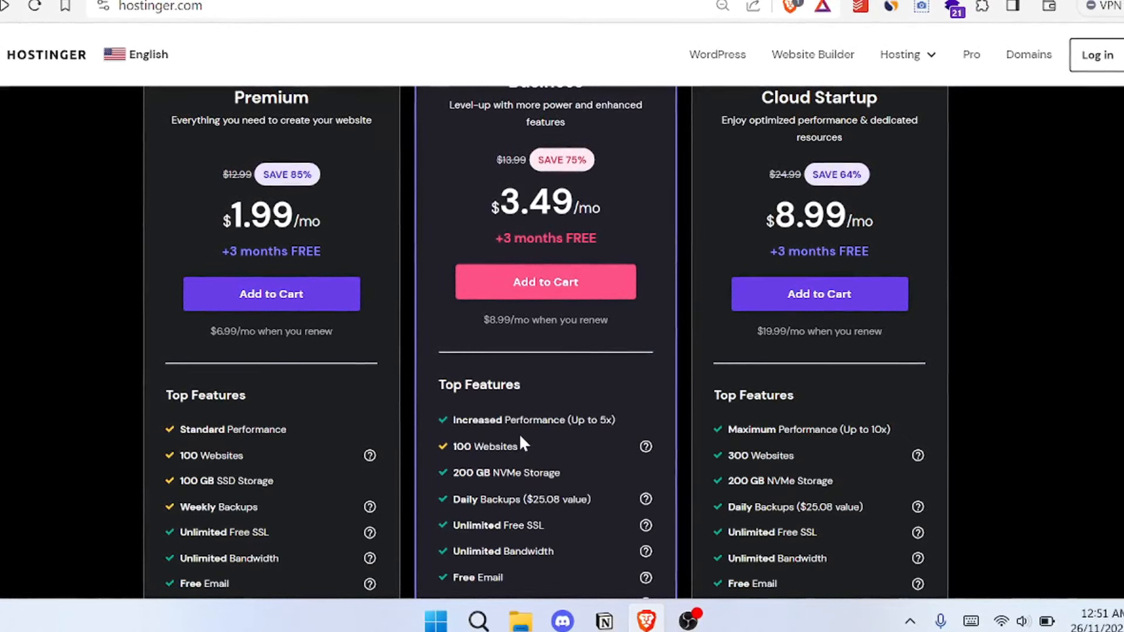
scroll(544, 410, down, 2)
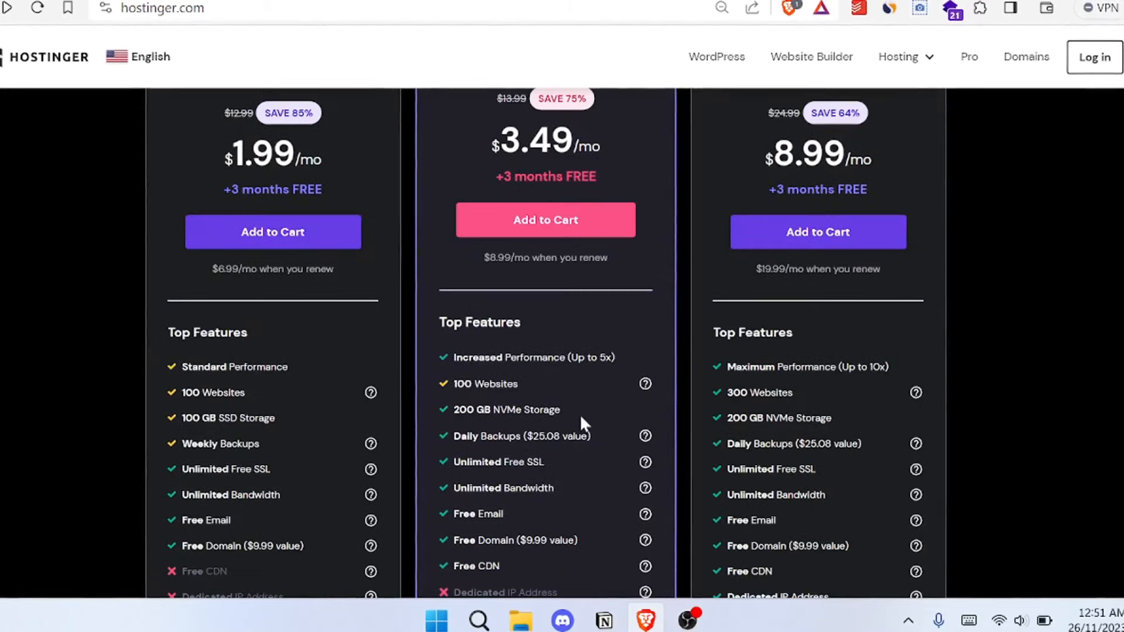
scroll(545, 409, down, 2)
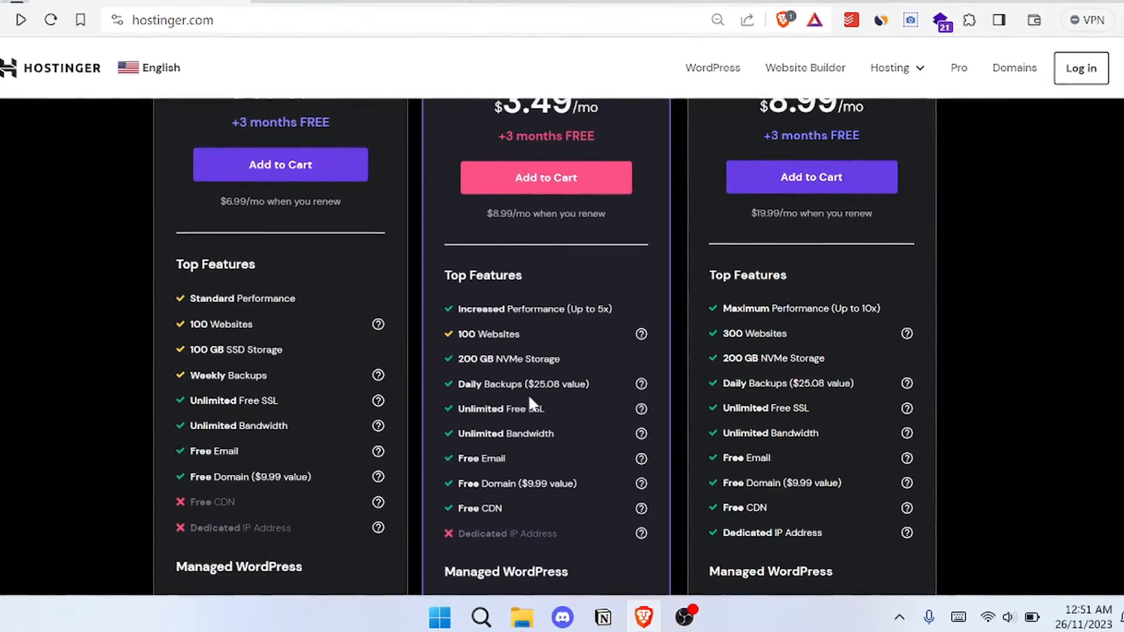
scroll(530, 393, down, 4)
scroll(433, 389, down, 2)
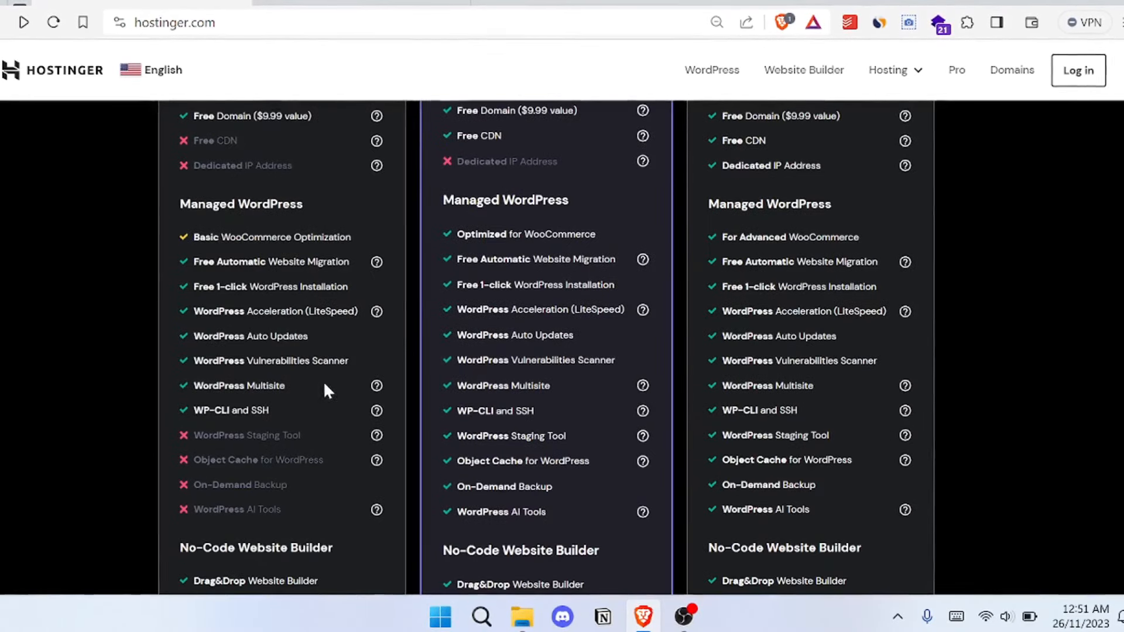
scroll(323, 381, up, 7)
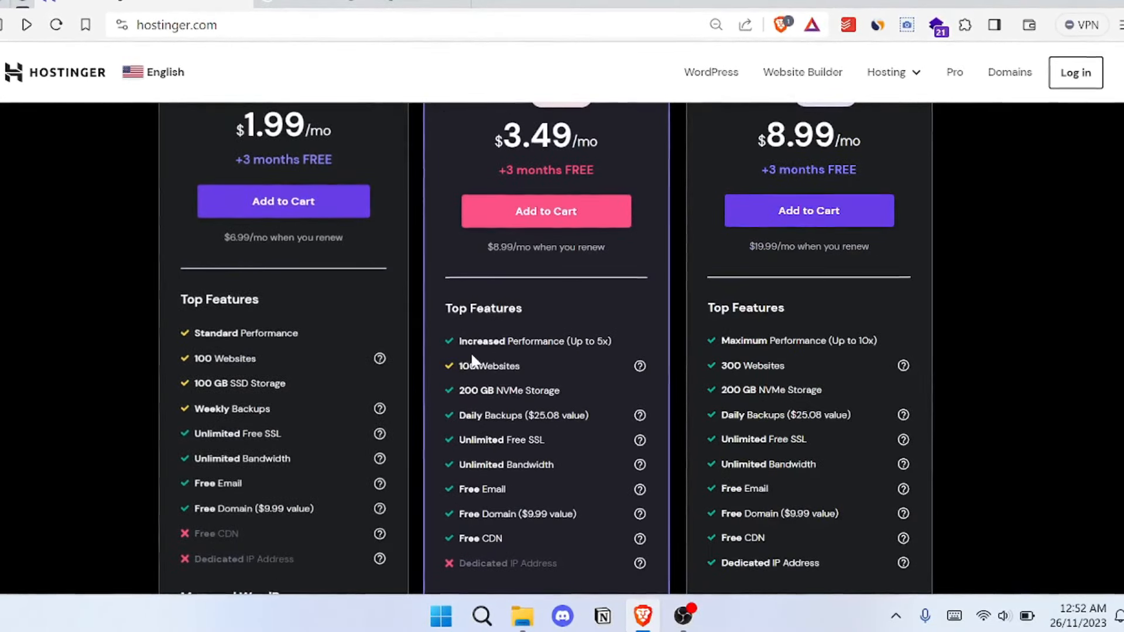
scroll(511, 357, up, 4)
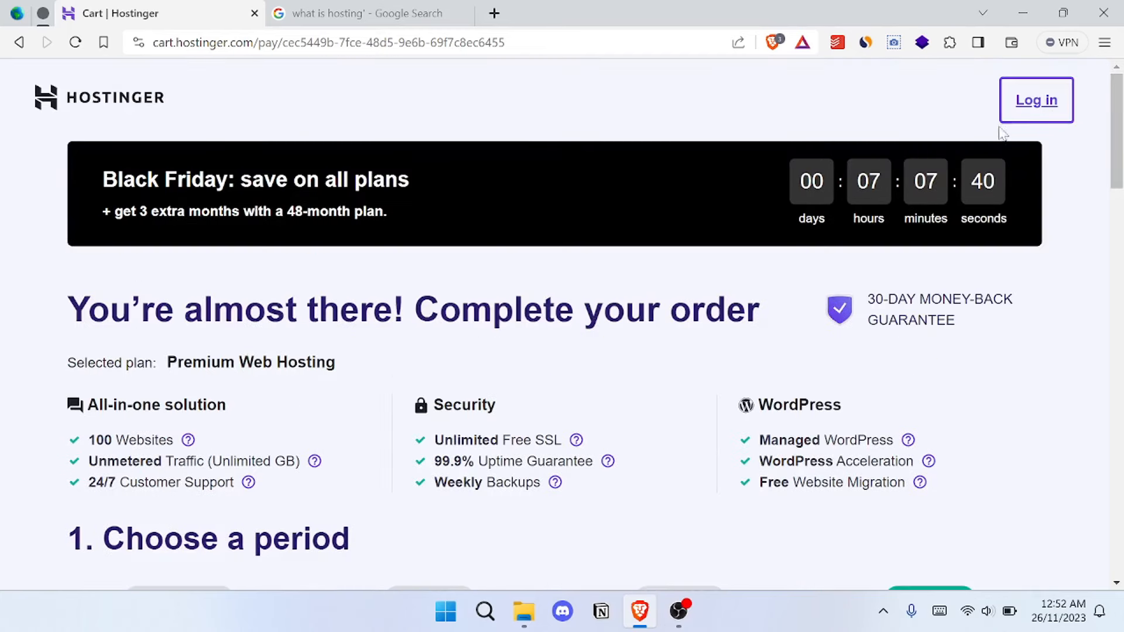
- Log in to the Hostinger cart through Google sign-in, using one of the saved Google accounts
click(1035, 105)
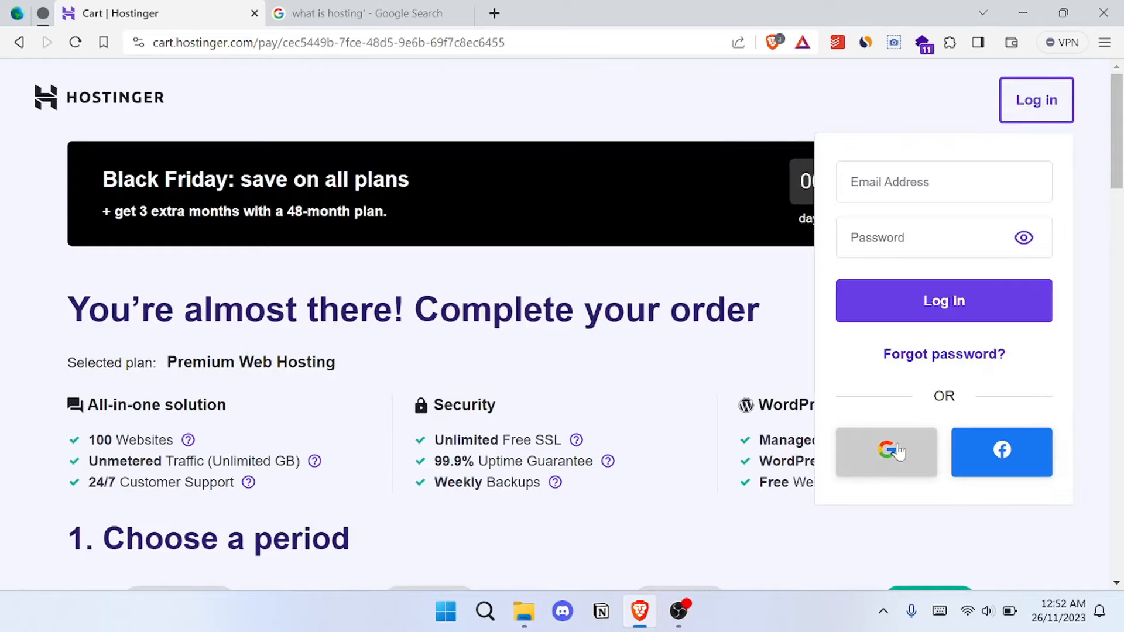
click(890, 469)
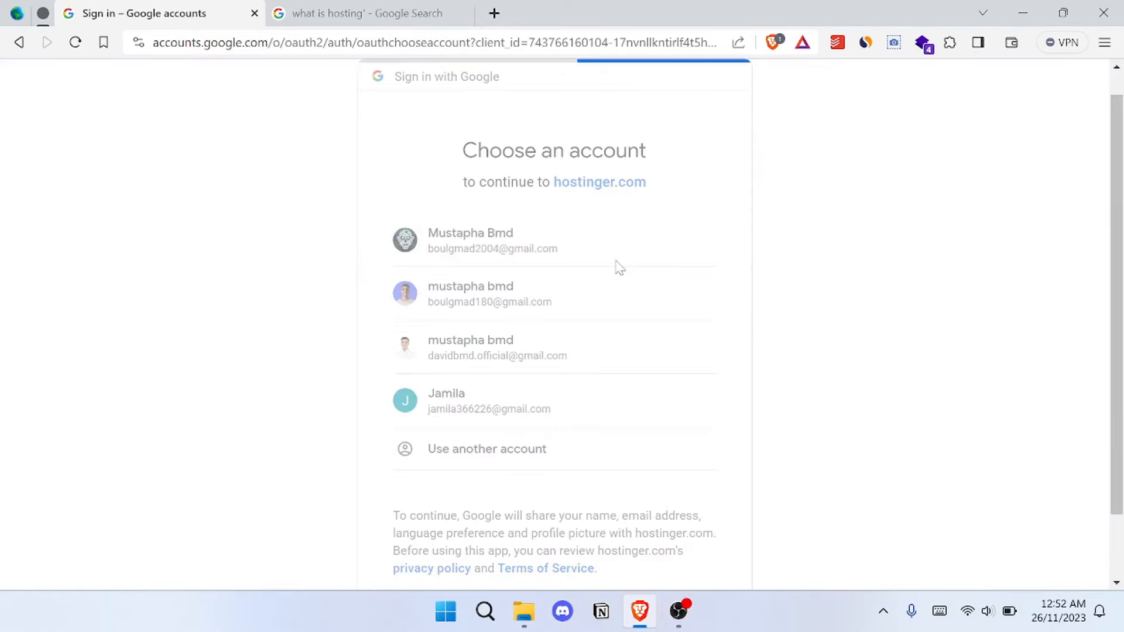
click(619, 268)
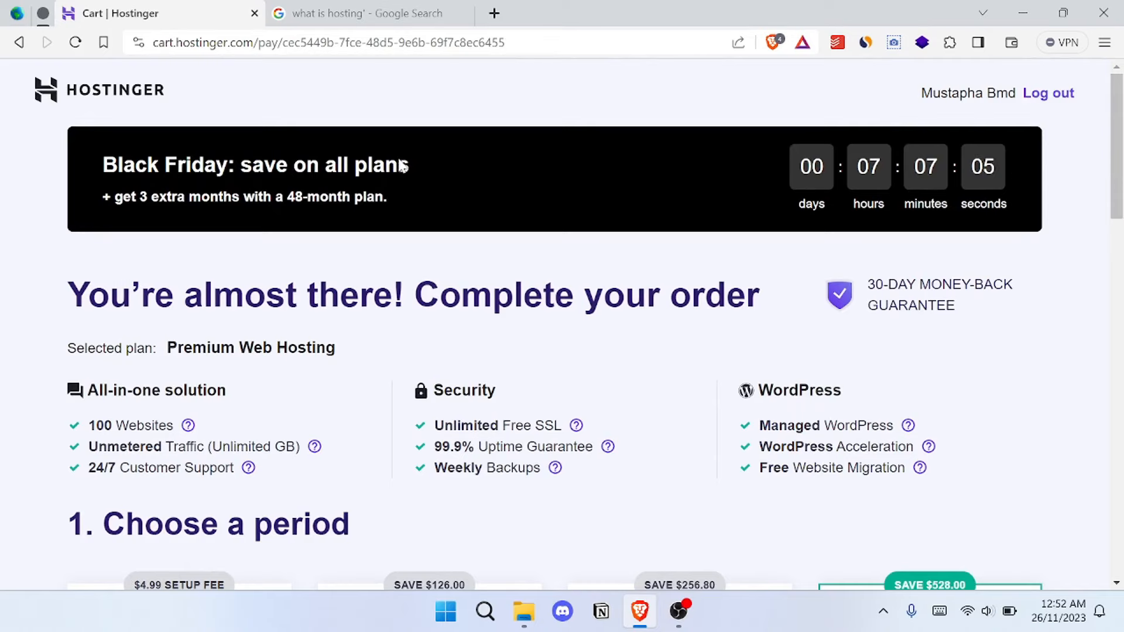
- Try the 12-month and 48-month periods for Premium Web Hosting and check the 48-month order total
scroll(831, 236, down, 5)
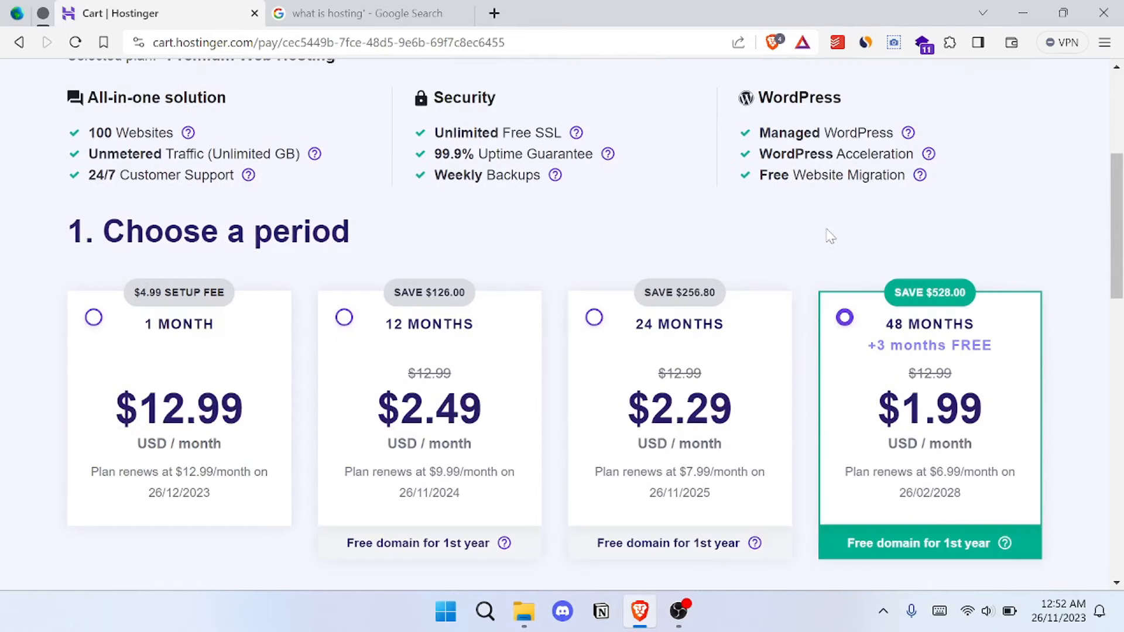
scroll(830, 236, down, 1)
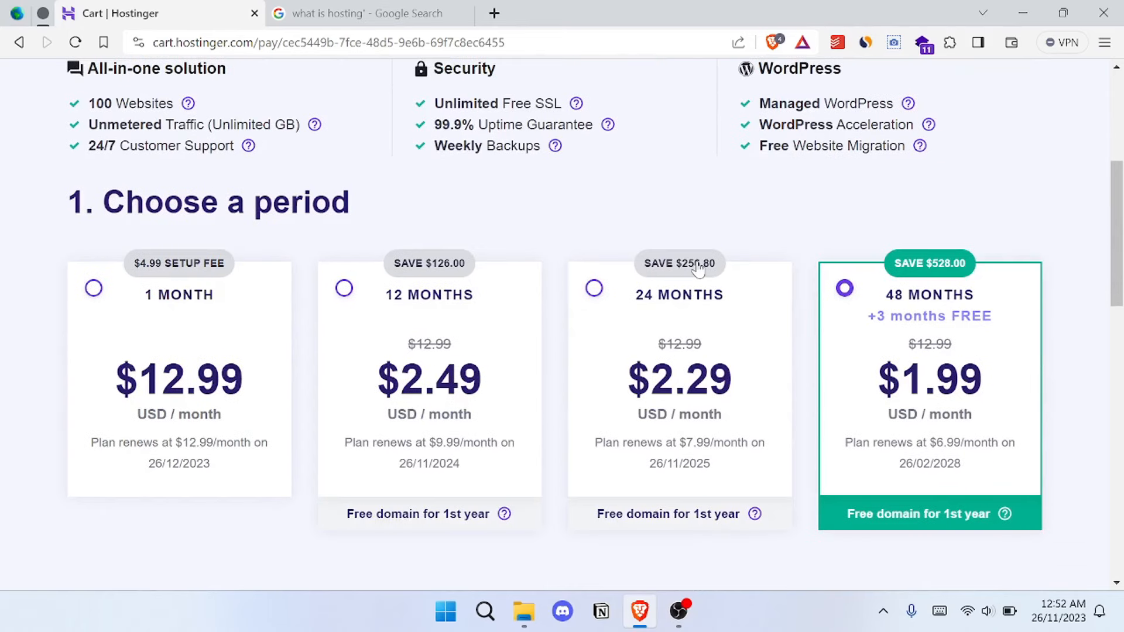
click(490, 329)
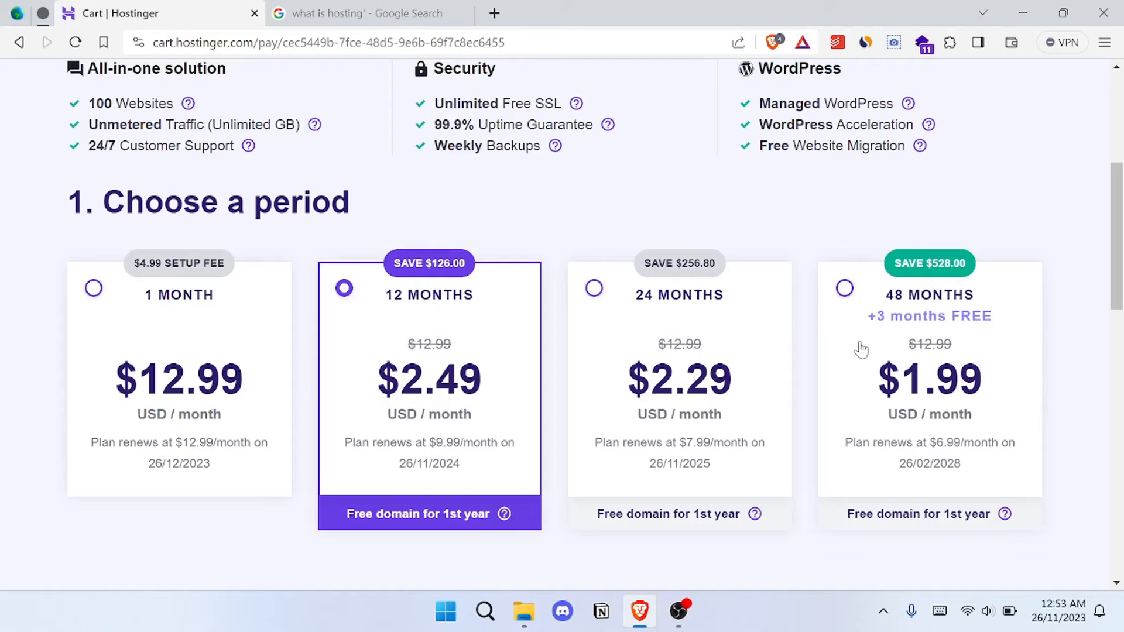
click(879, 384)
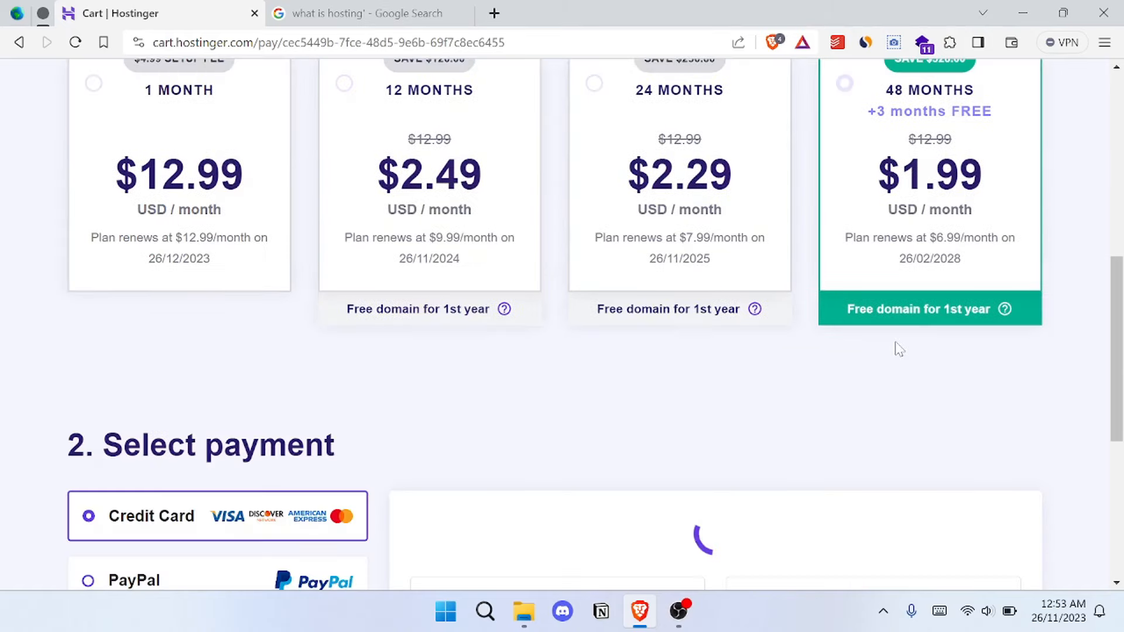
scroll(907, 336, down, 3)
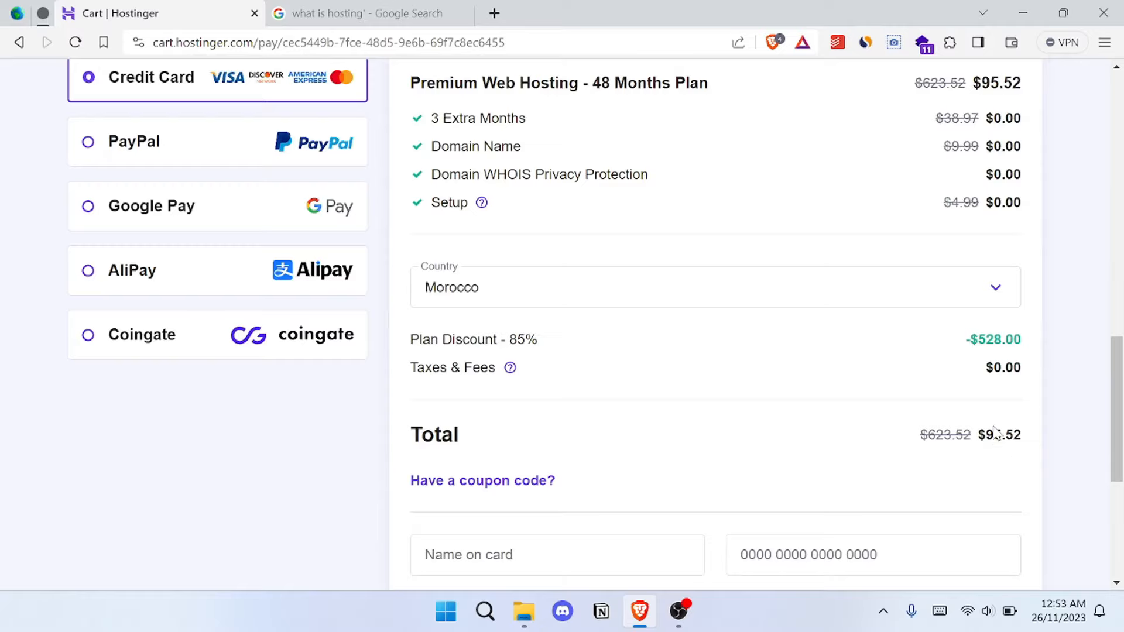
scroll(820, 442, up, 10)
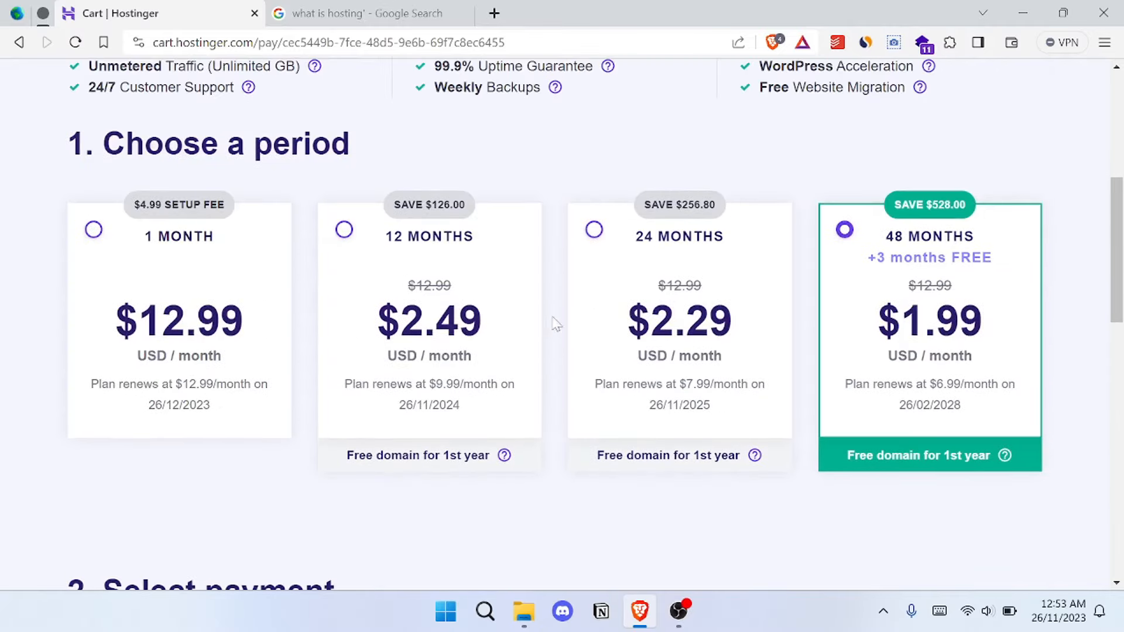
- Choose the 12-month period for Premium Web Hosting and review its order summary and payment form
click(487, 276)
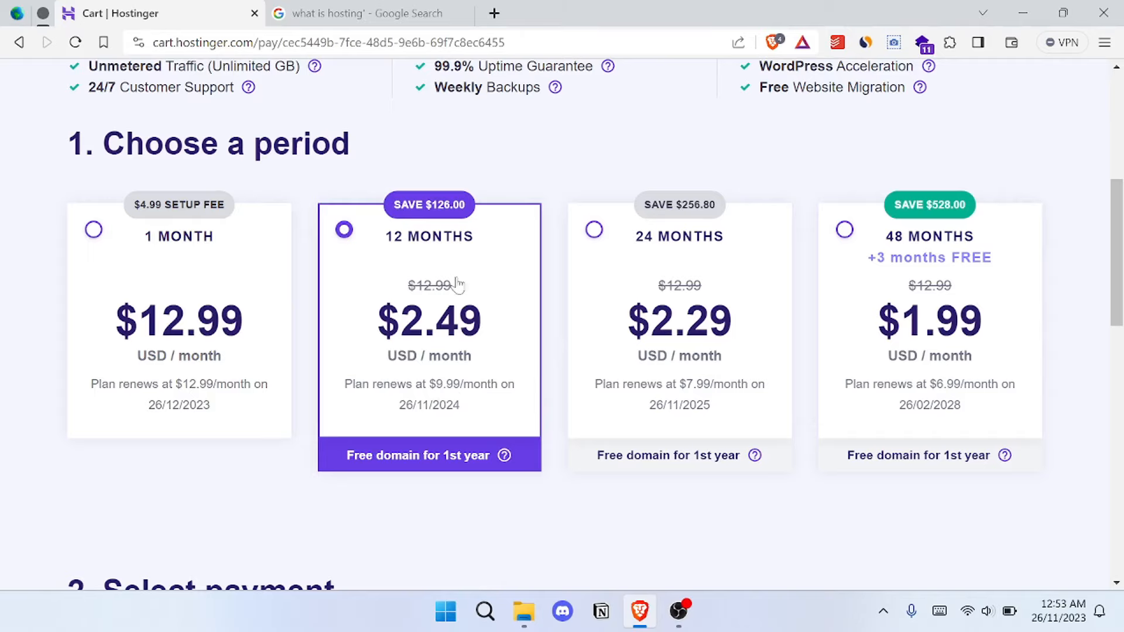
scroll(473, 354, down, 5)
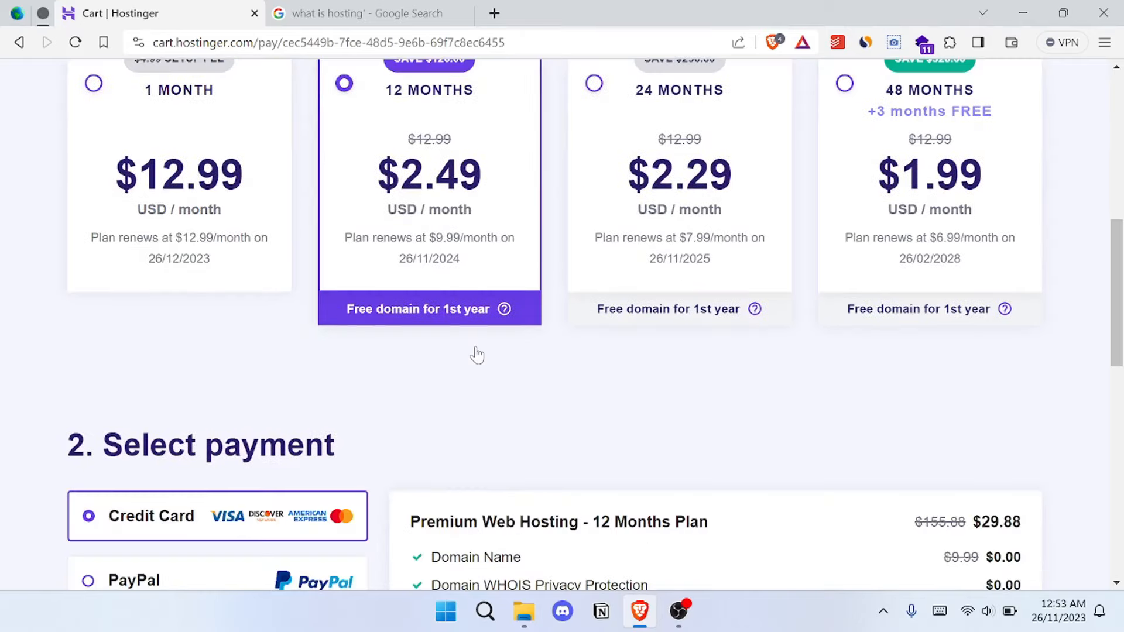
scroll(526, 249, down, 5)
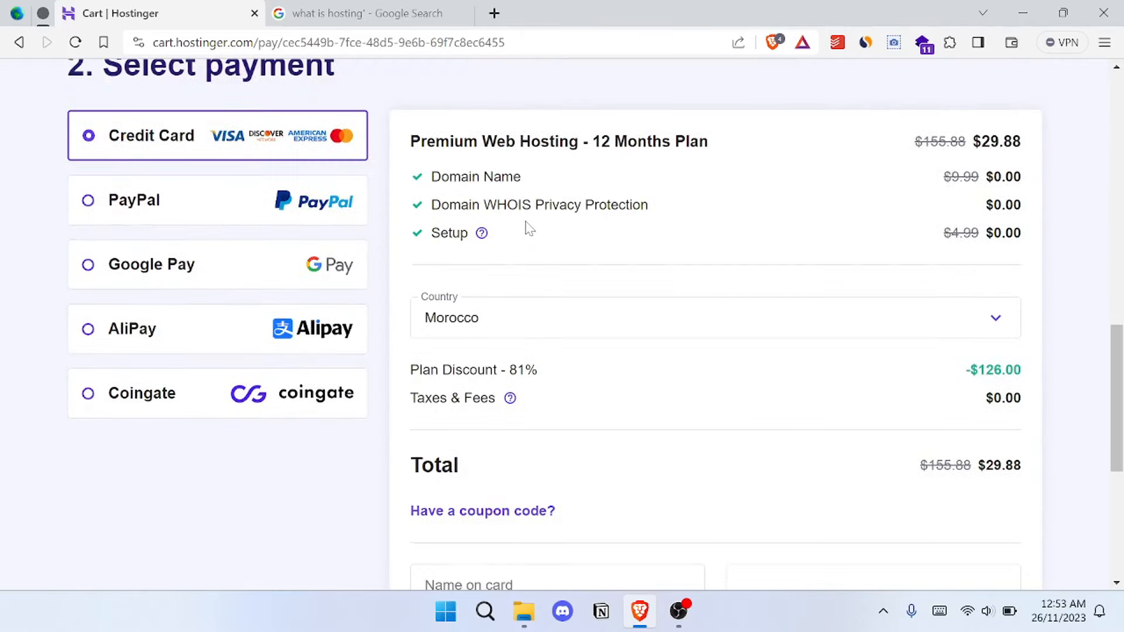
scroll(653, 256, down, 3)
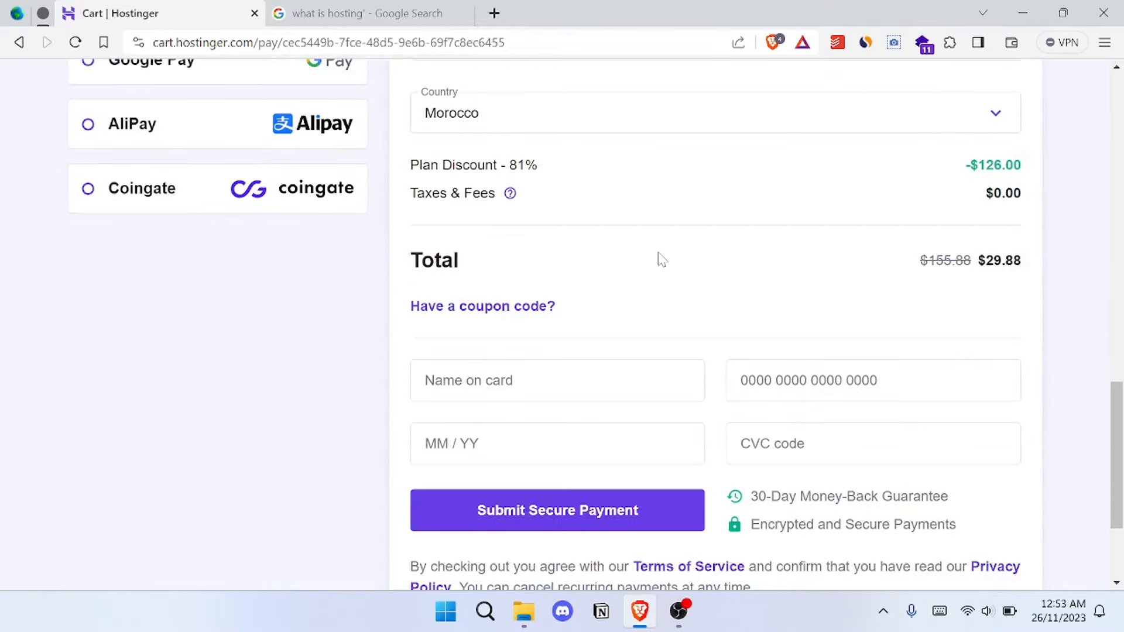
scroll(697, 272, up, 1)
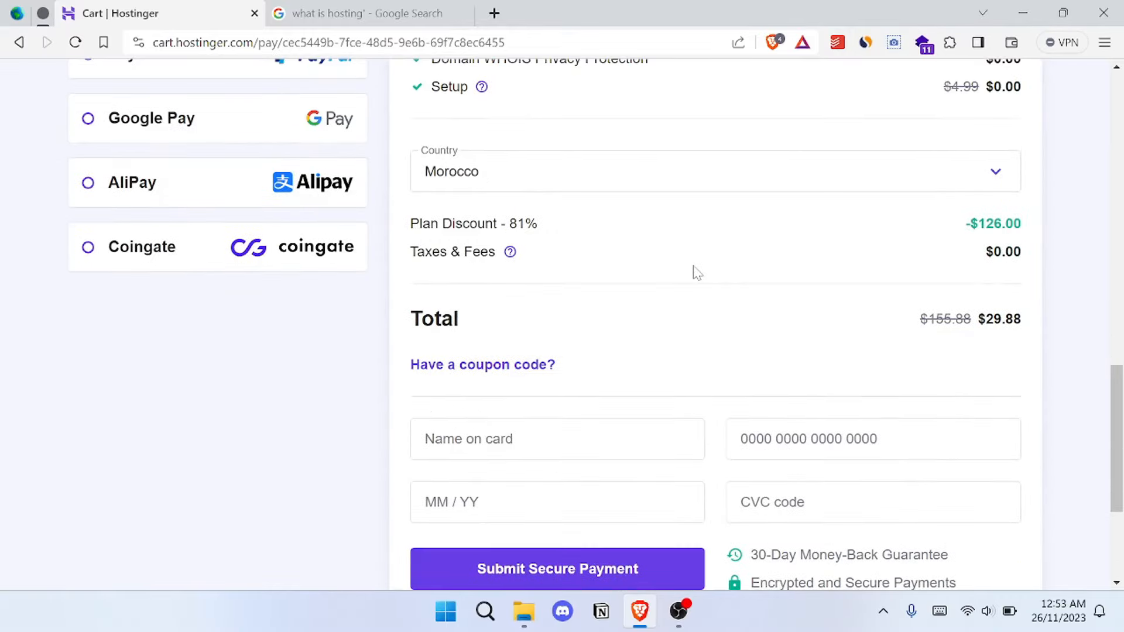
scroll(695, 271, down, 1)
scroll(550, 277, up, 5)
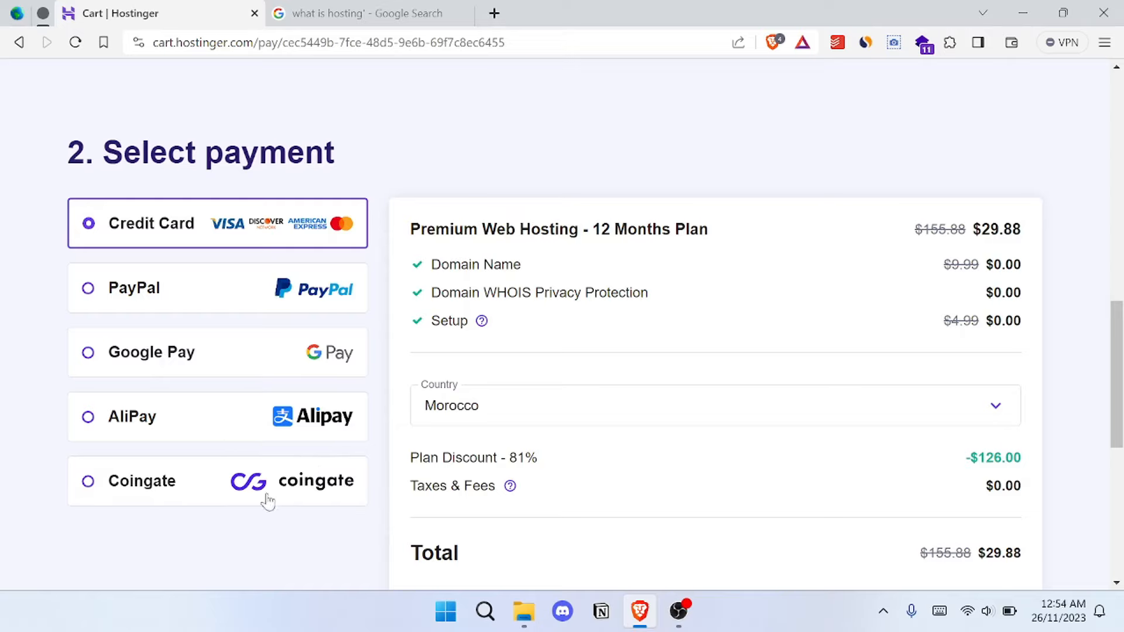
- Try Coingate as the payment method, and switch back to Credit Card
click(338, 480)
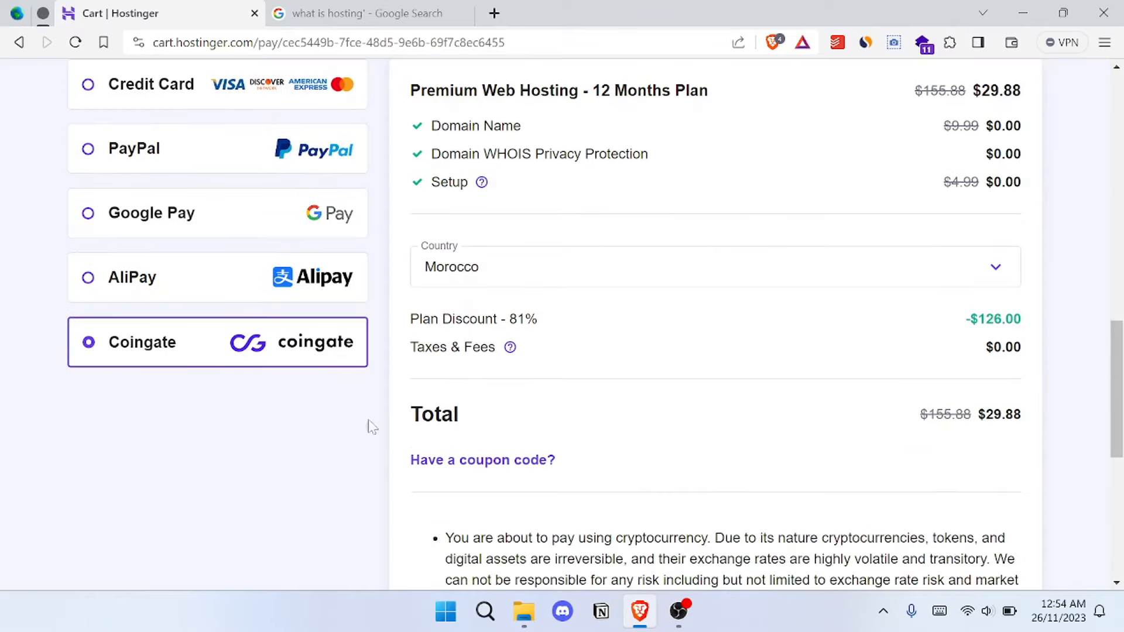
scroll(692, 299, up, 3)
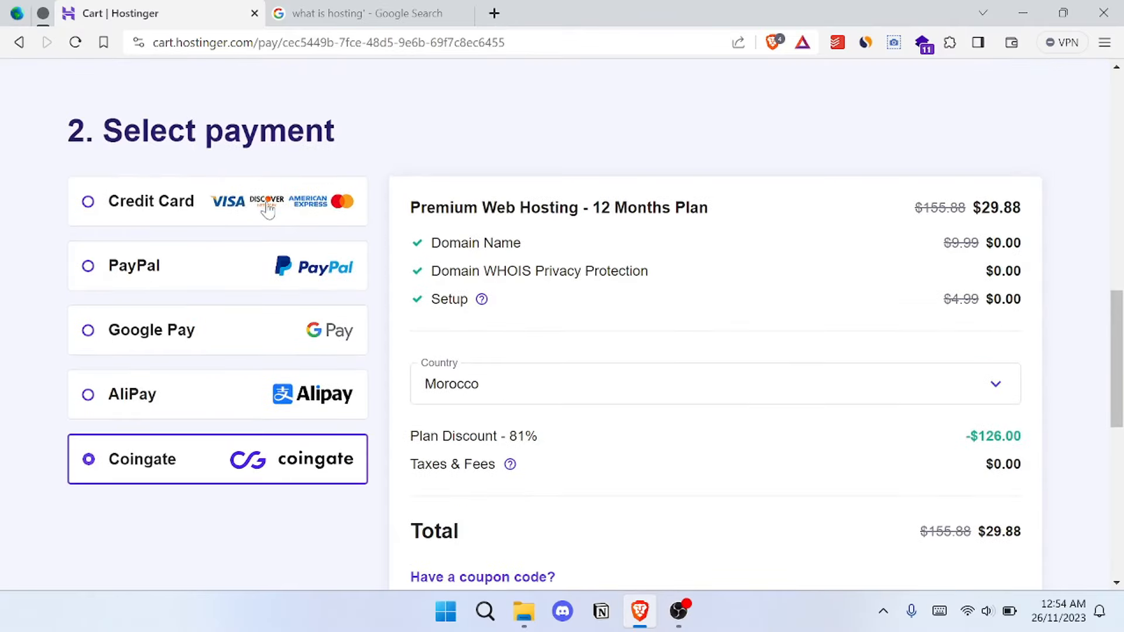
click(268, 210)
scroll(590, 264, up, 2)
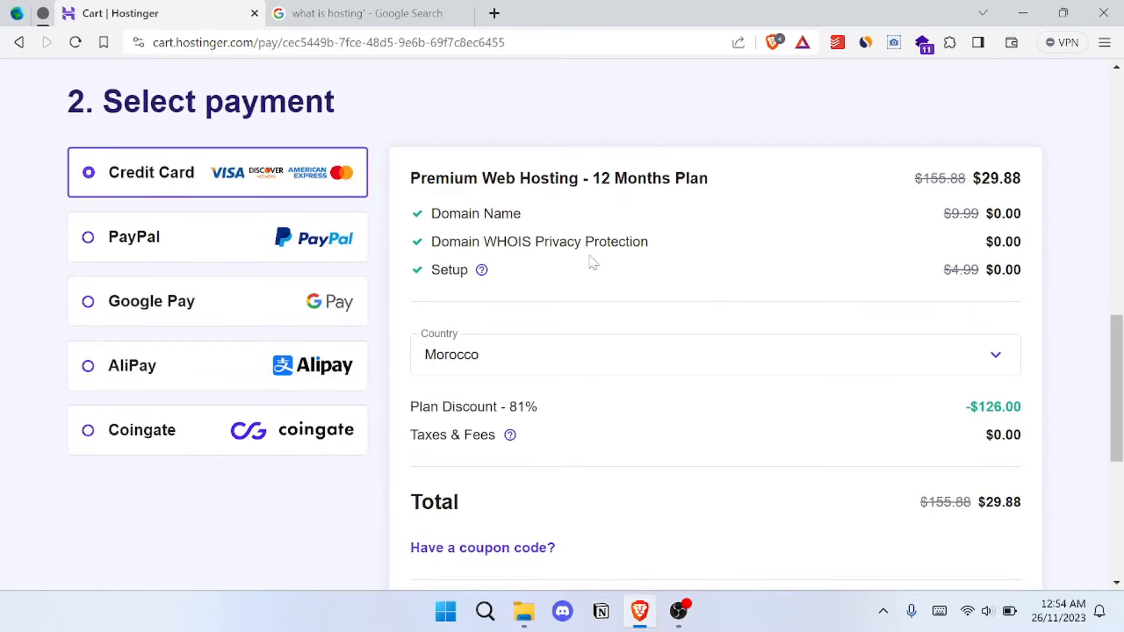
- Review the 12-month plan's included items, discount, total and card payment fields, highlighting the discounted total
scroll(594, 262, down, 4)
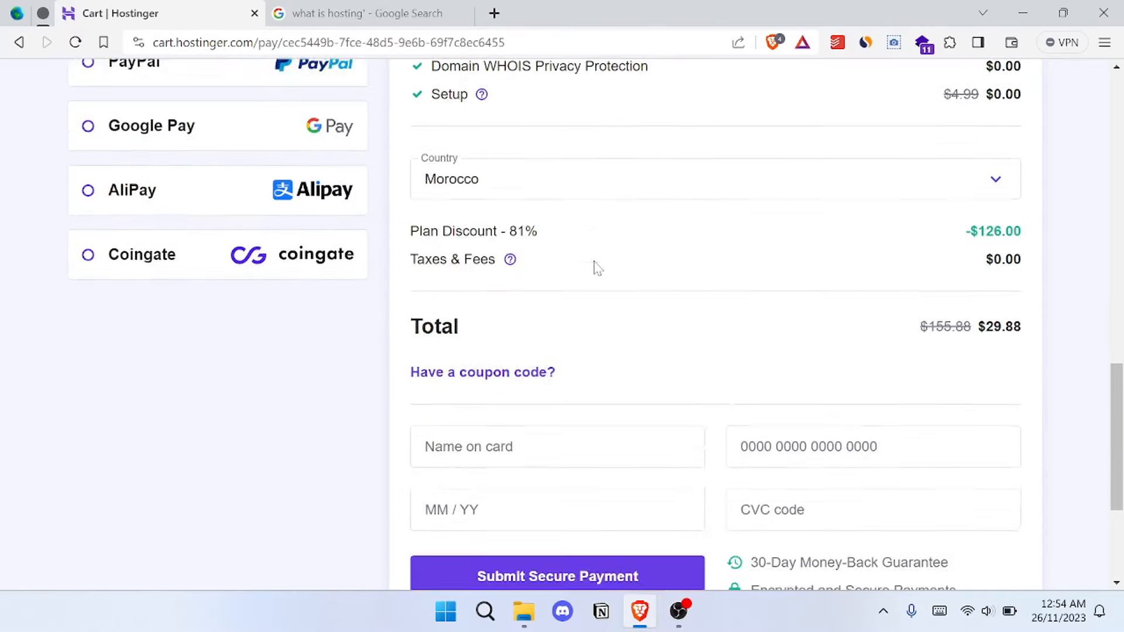
scroll(707, 326, down, 2)
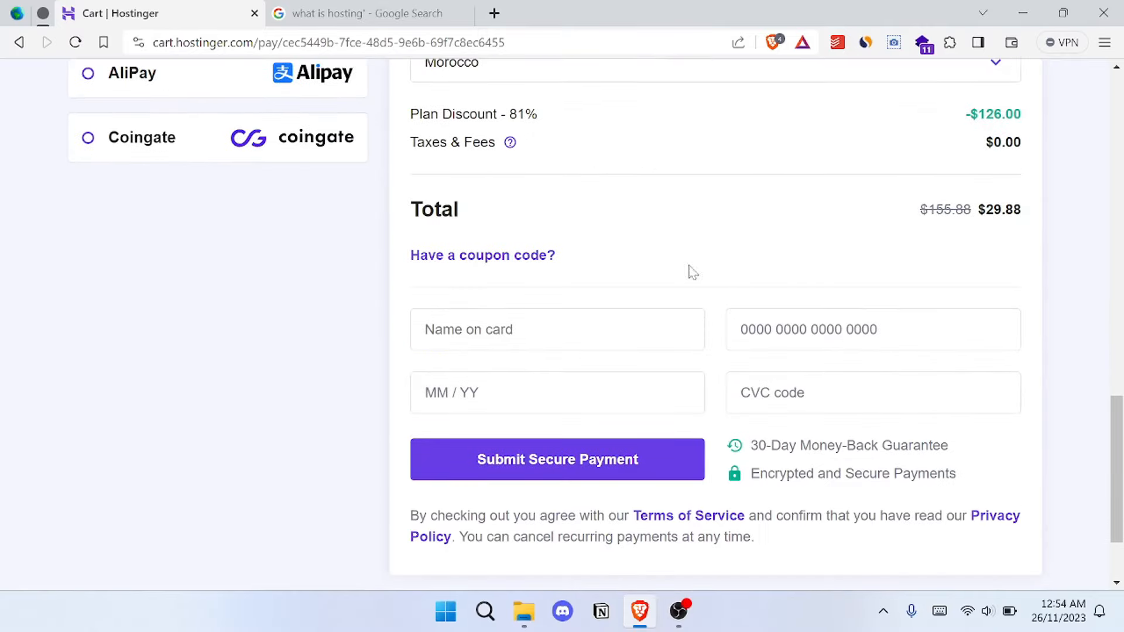
scroll(713, 252, up, 3)
scroll(715, 253, up, 2)
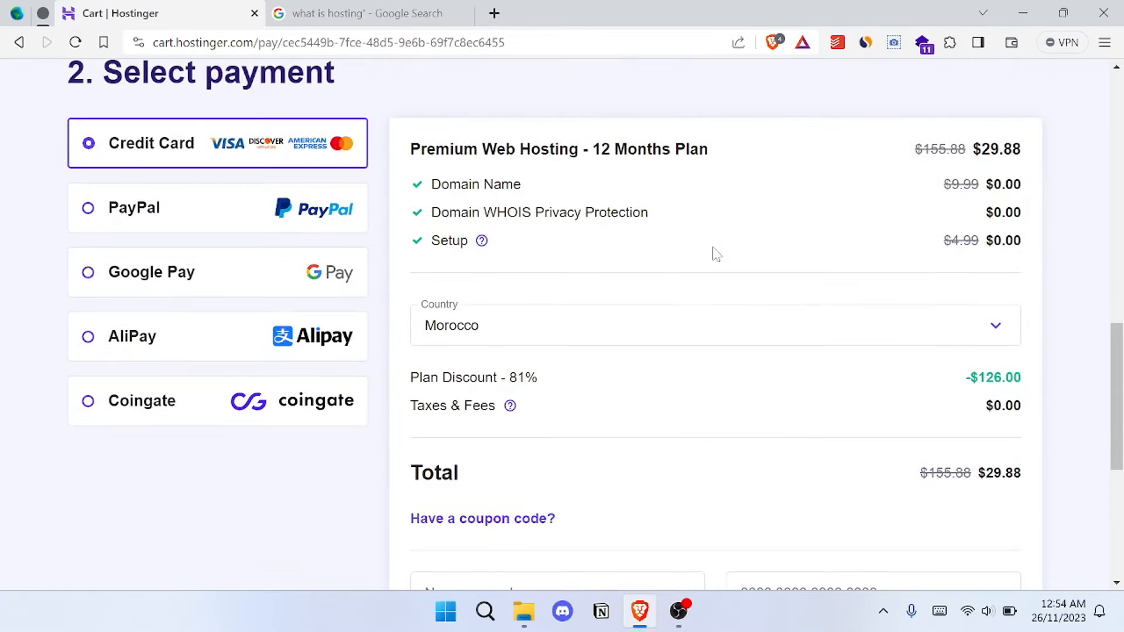
scroll(1005, 304, down, 1)
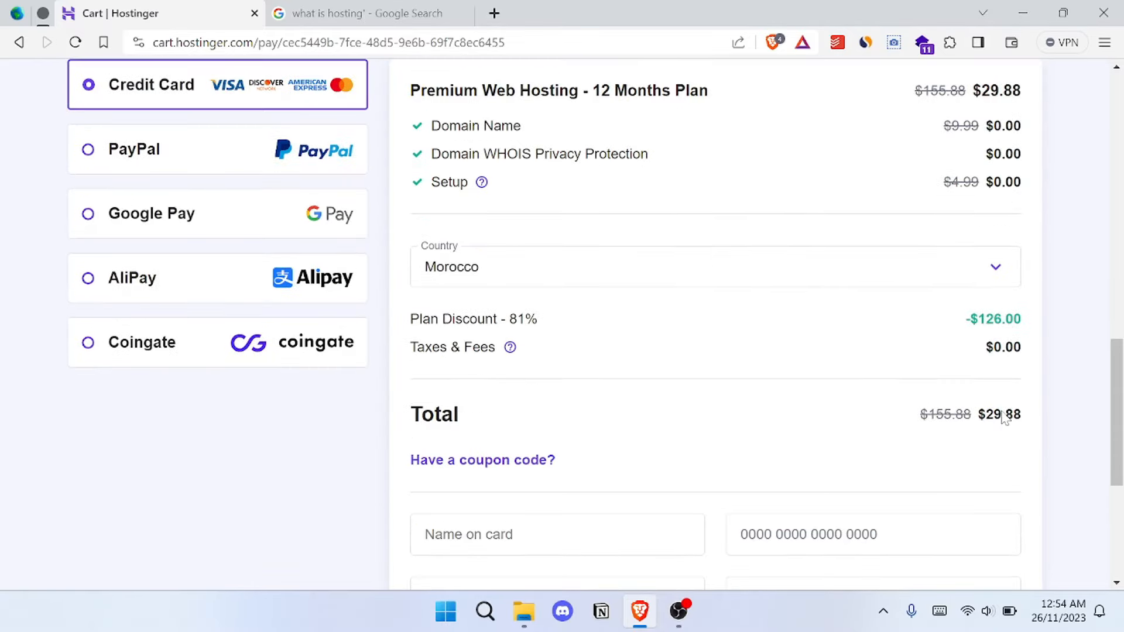
drag(979, 414, 1023, 419)
click(923, 439)
scroll(920, 439, up, 1)
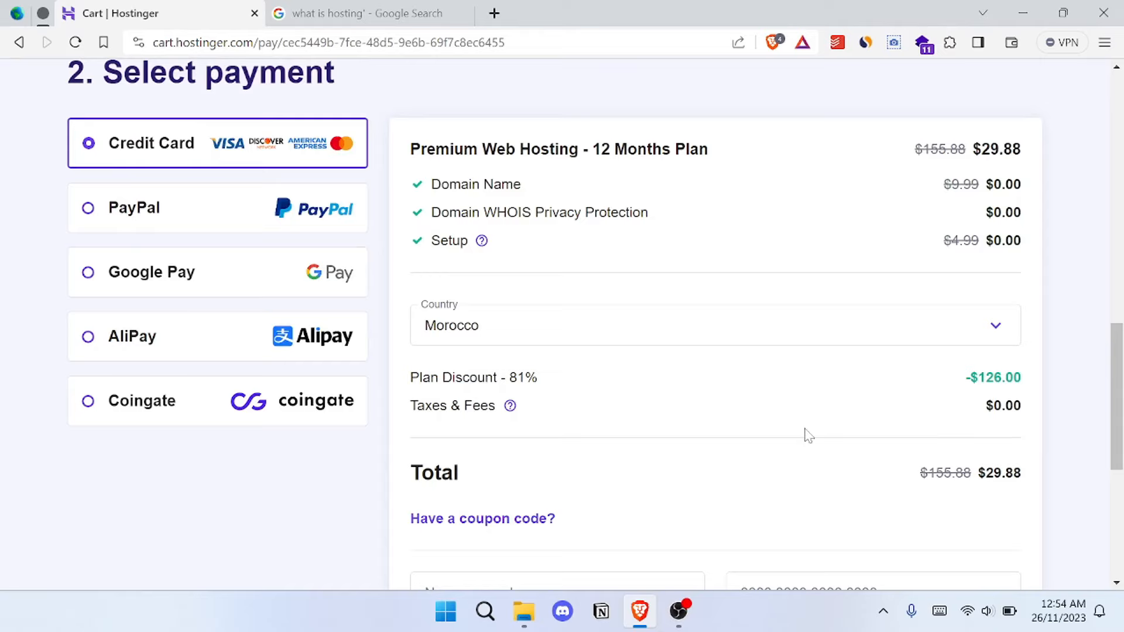
scroll(813, 425, down, 1)
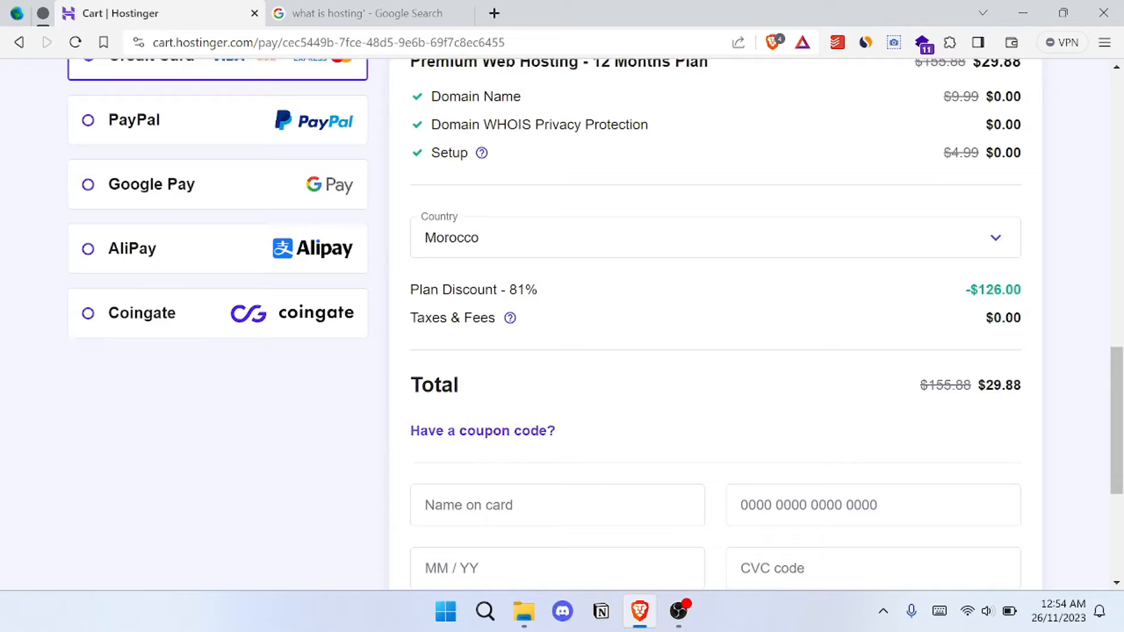
- Switch to the Google Images results tab and search the web there for "hostinger copon code"
click(414, 16)
click(410, 42)
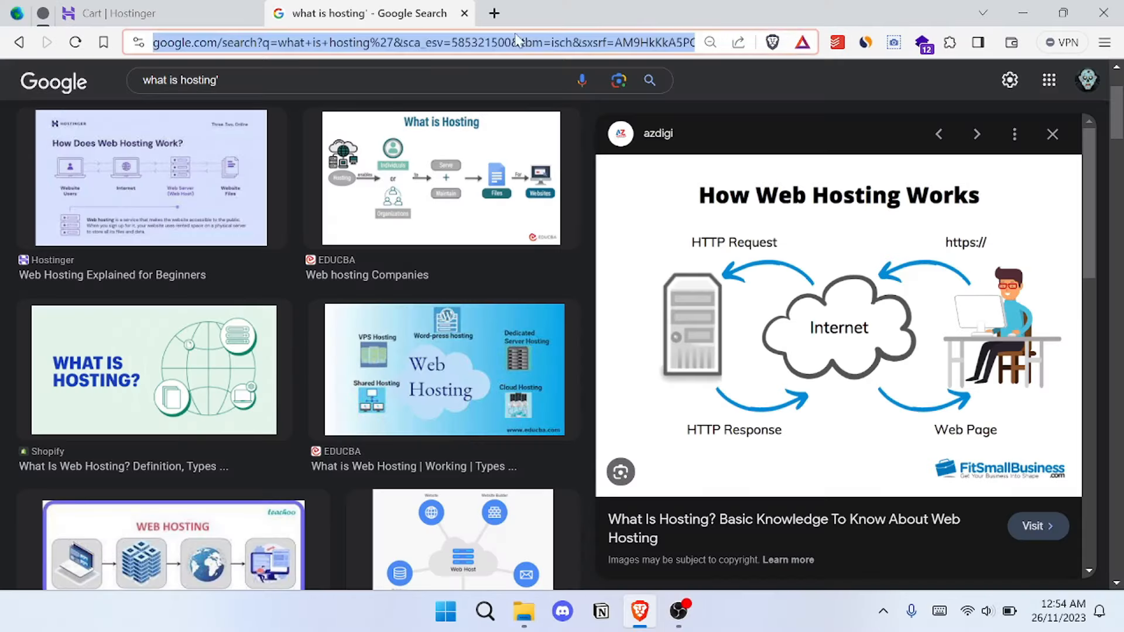
text(hostinger copon code)
key(Return)
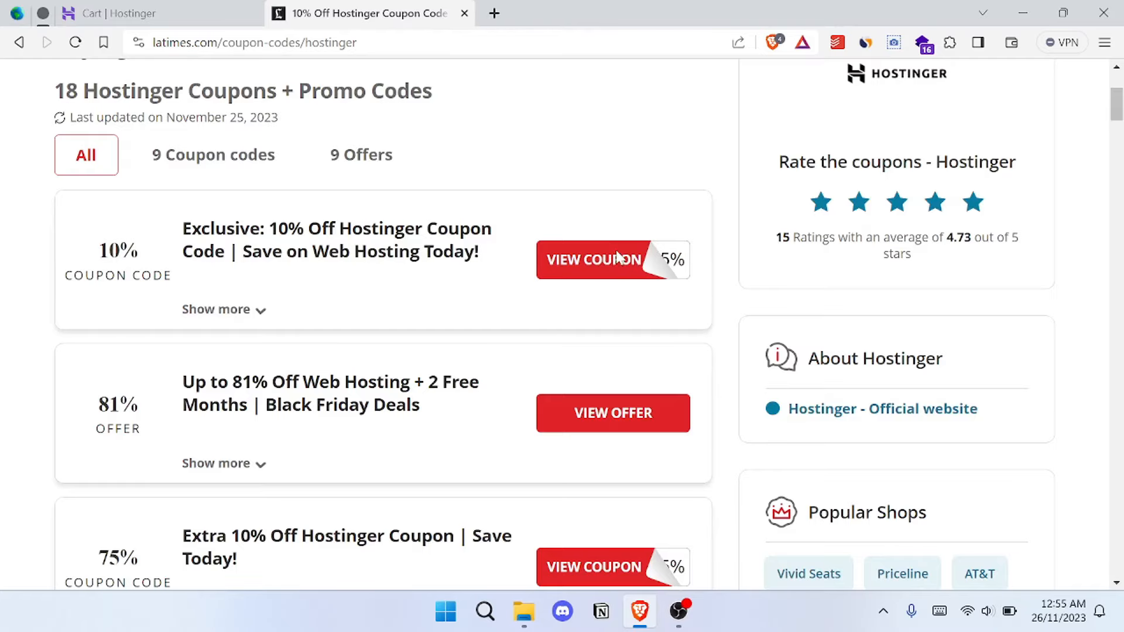
- Reveal and copy the exclusive 10% off Hostinger coupon code, and return to the Hostinger cart
click(618, 257)
click(662, 302)
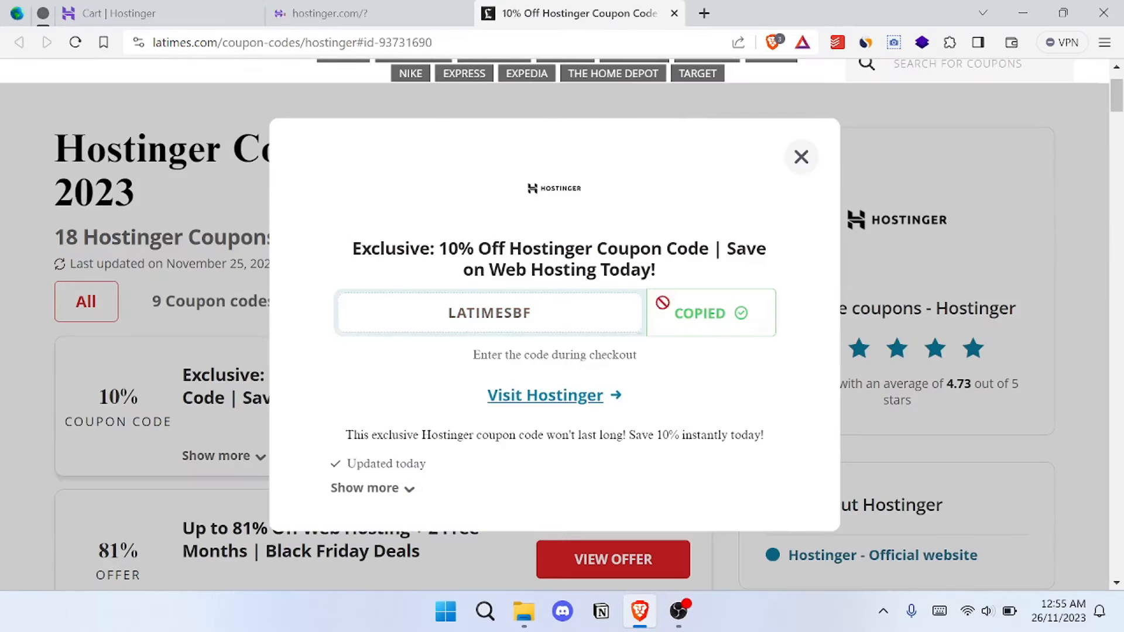
click(159, 13)
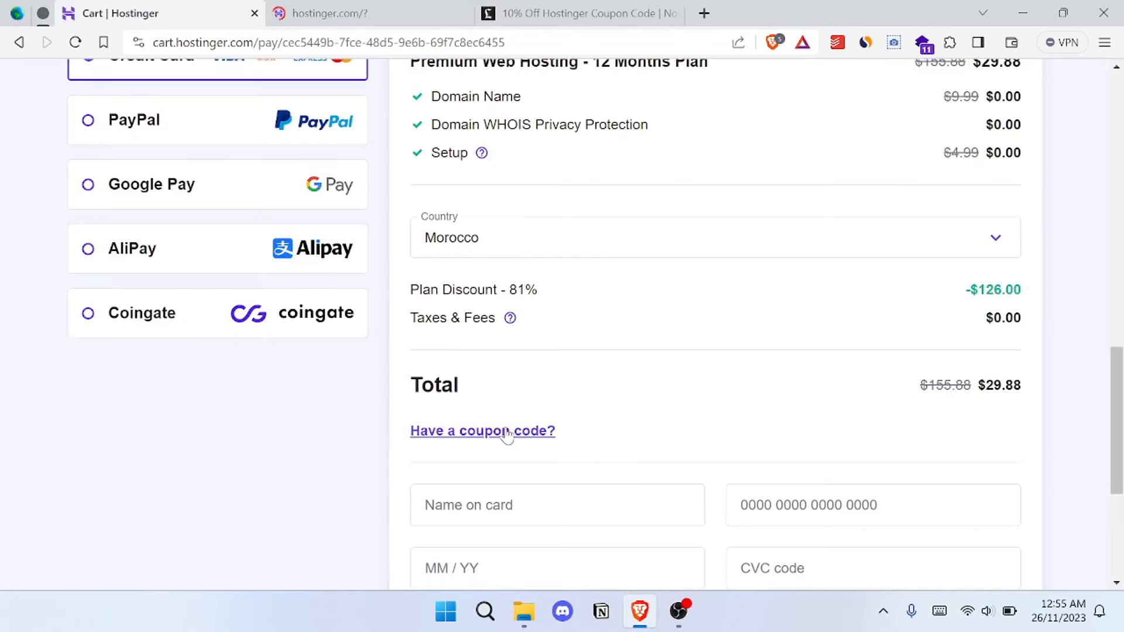
- Apply the coupon code LATIMESBF to the 12-month Premium Web Hosting order and review the payment form
click(507, 432)
scroll(564, 467, down, 1)
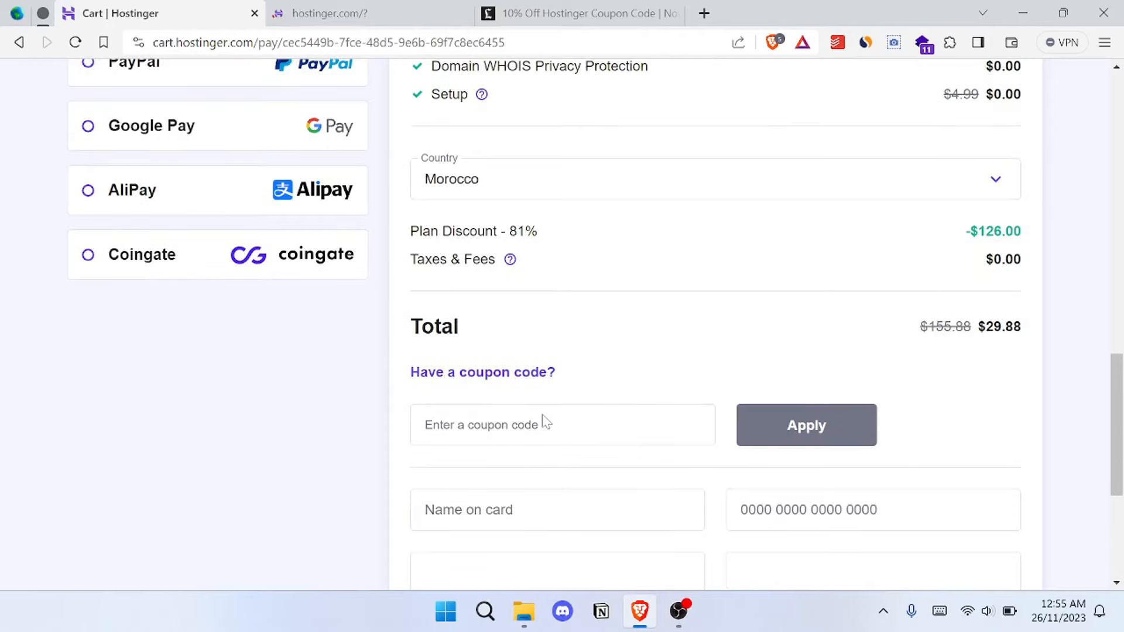
click(562, 426)
key(ctrl+v)
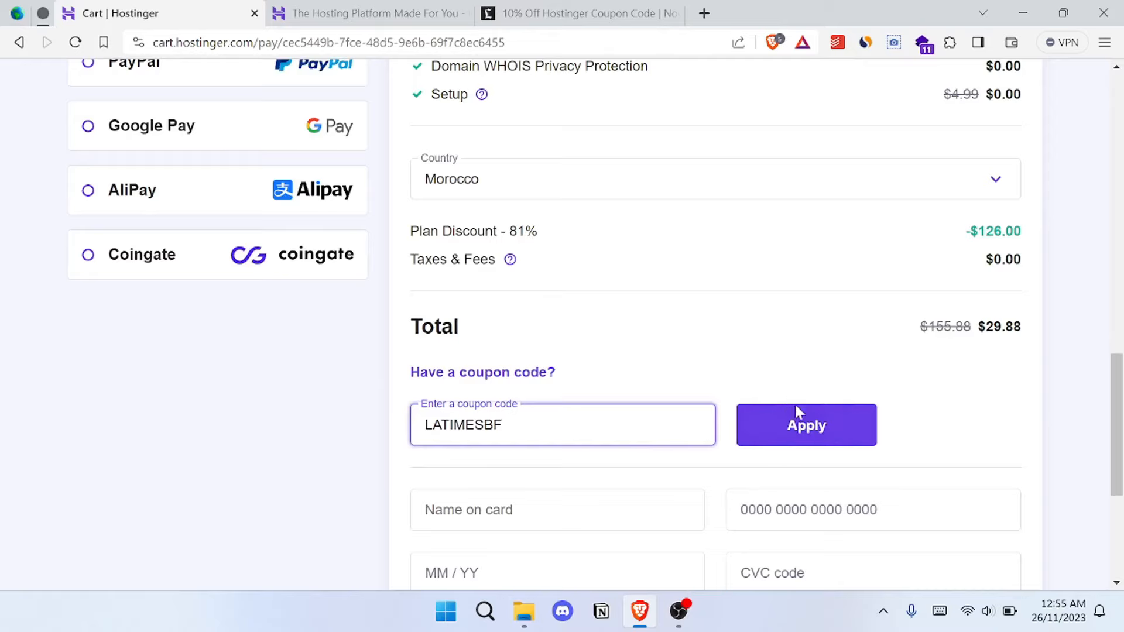
click(780, 433)
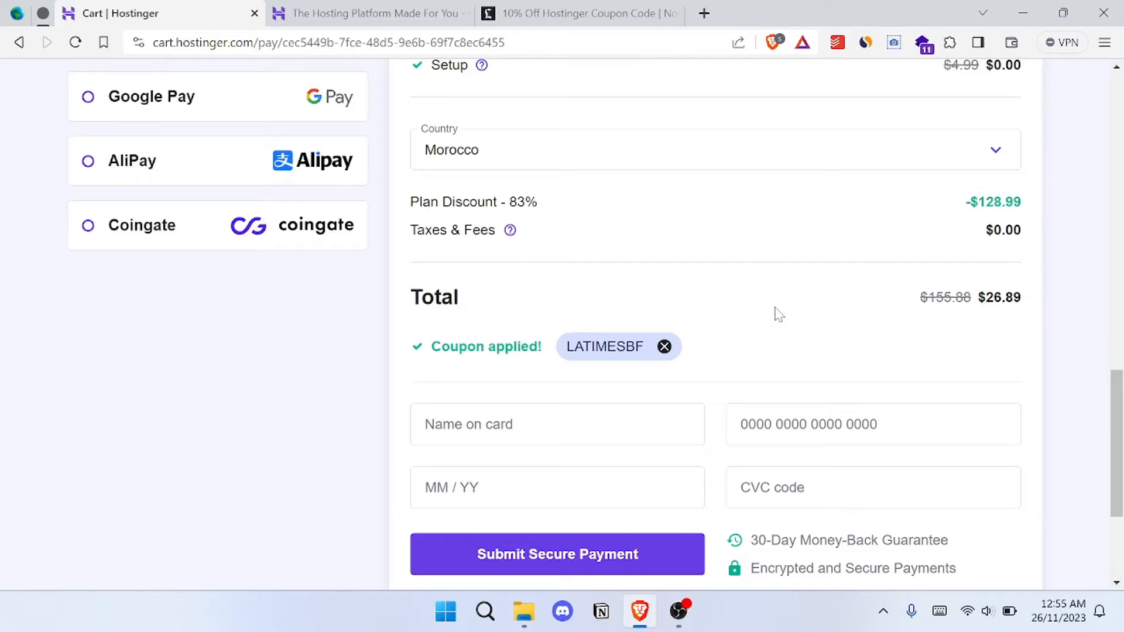
scroll(756, 346, down, 1)
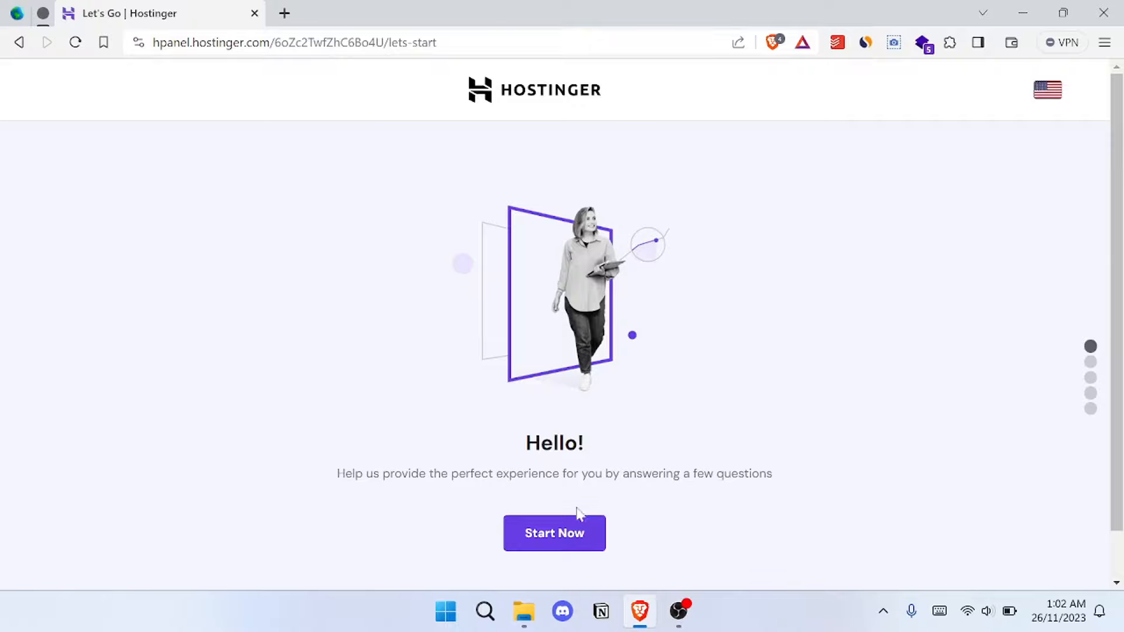
- Start the hosting setup, skip the personalization survey, and choose to create a new website with WordPress
click(536, 535)
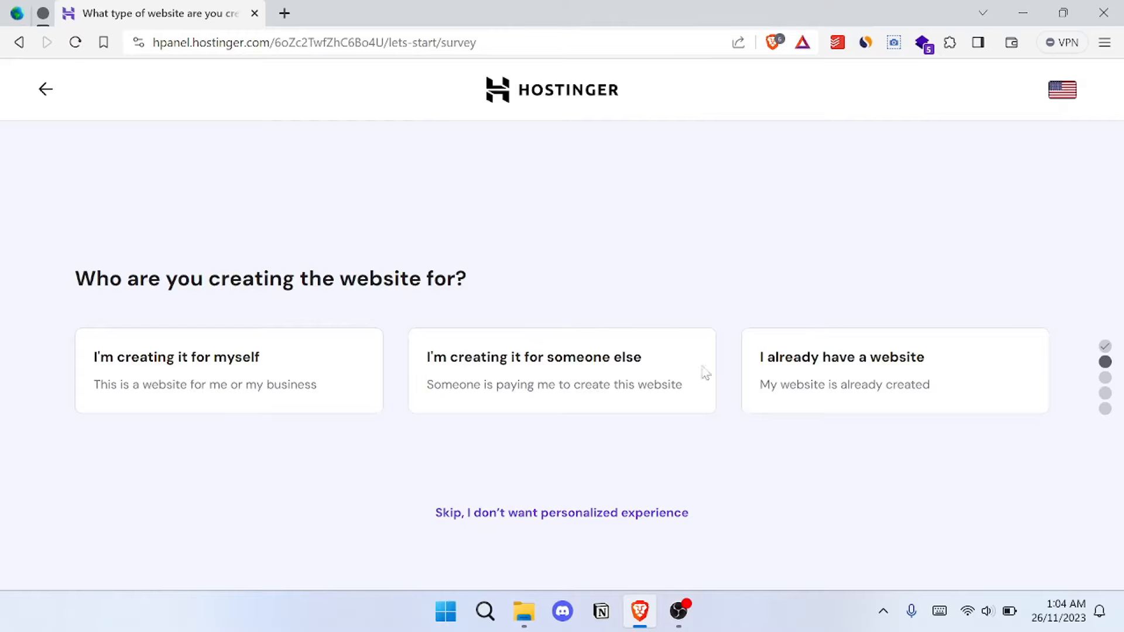
click(562, 514)
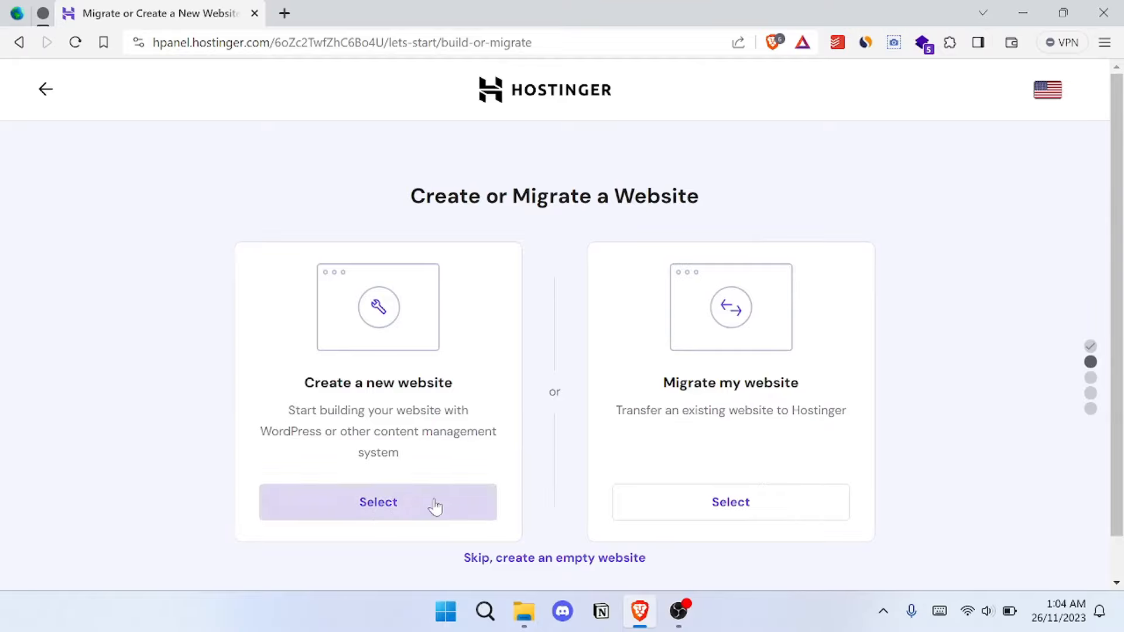
click(450, 512)
scroll(497, 316, down, 3)
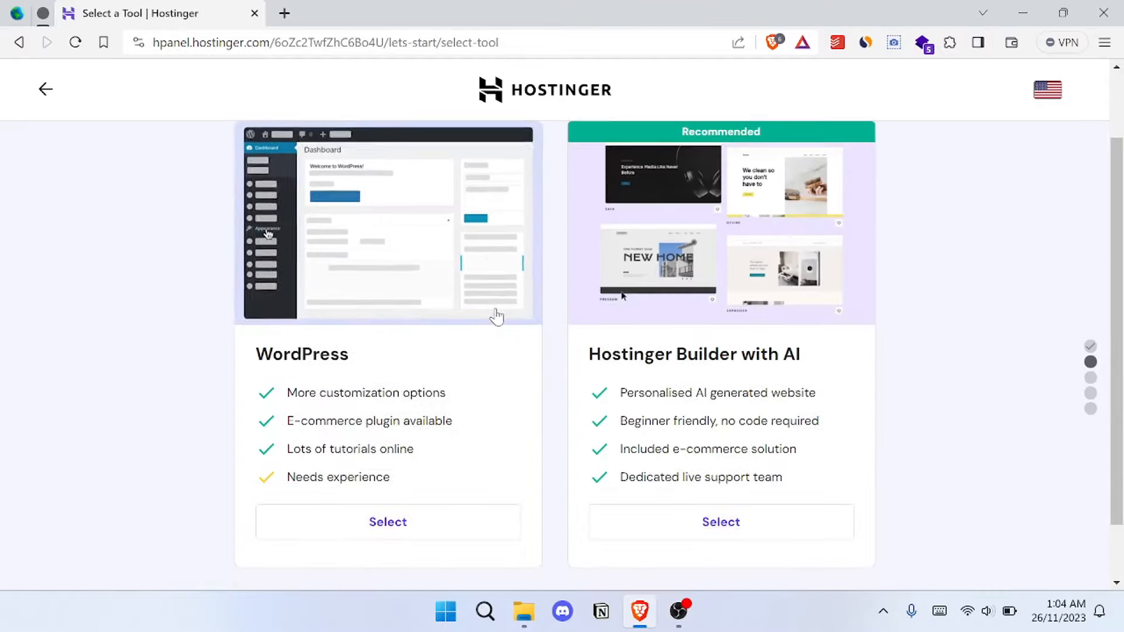
click(482, 463)
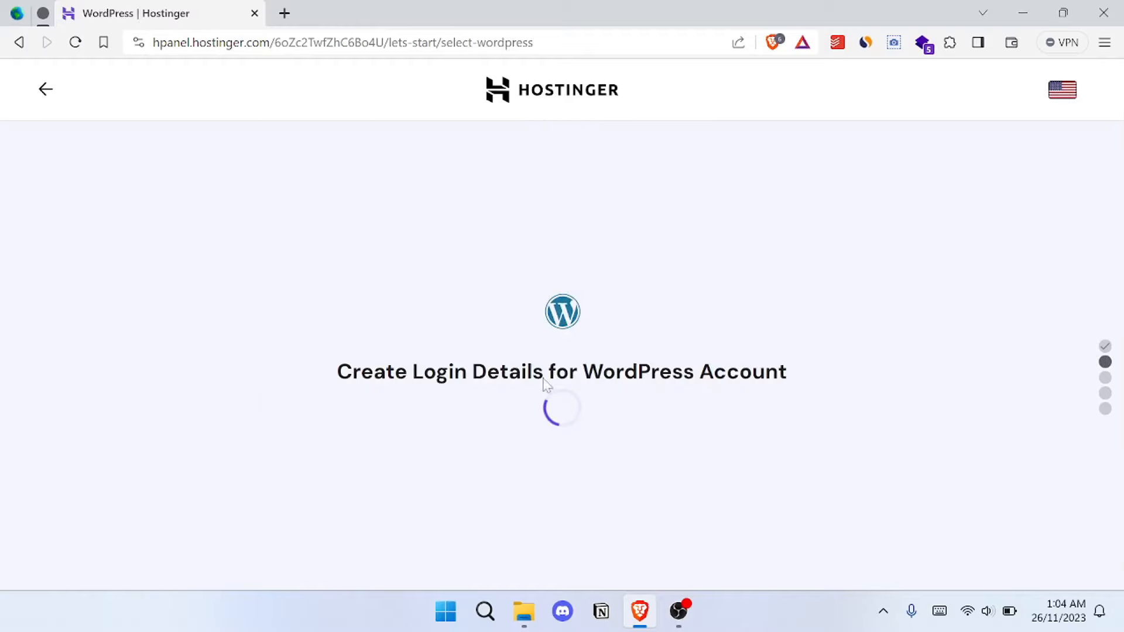
- Generate an administrator password for the WordPress account, reveal and select it, and hide it again
scroll(578, 359, down, 2)
scroll(507, 291, down, 1)
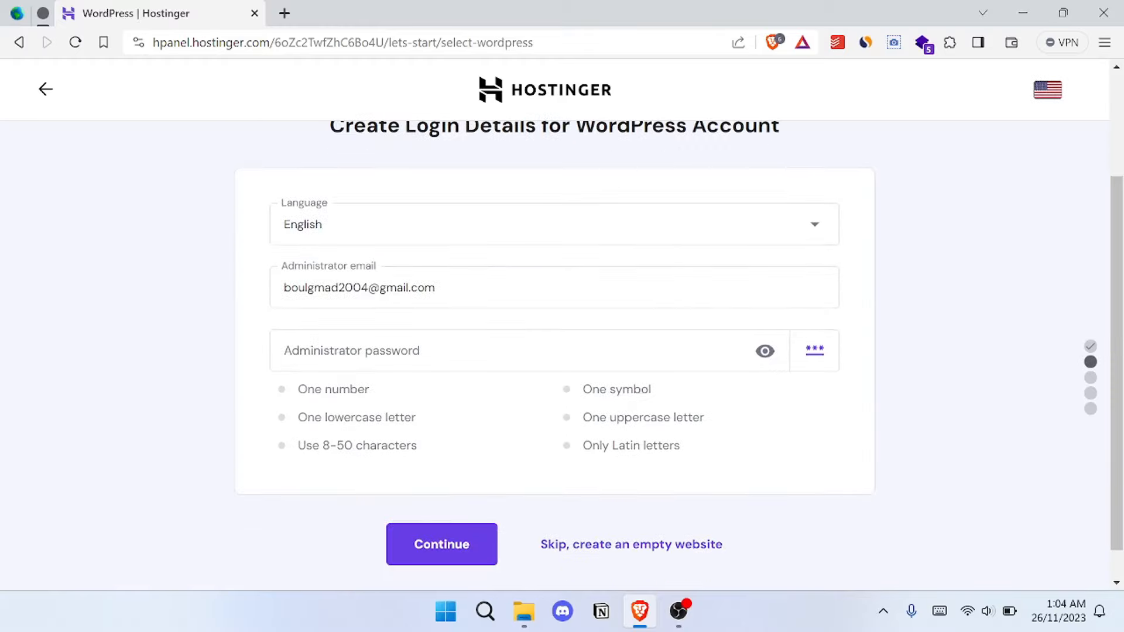
click(436, 357)
scroll(539, 316, up, 3)
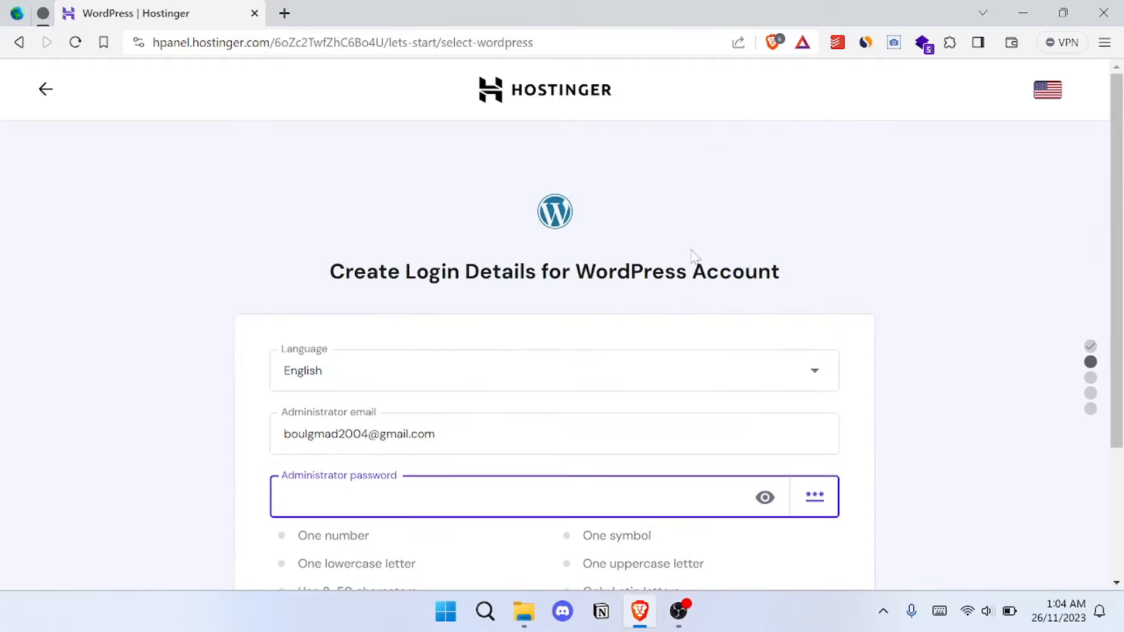
scroll(829, 257, down, 2)
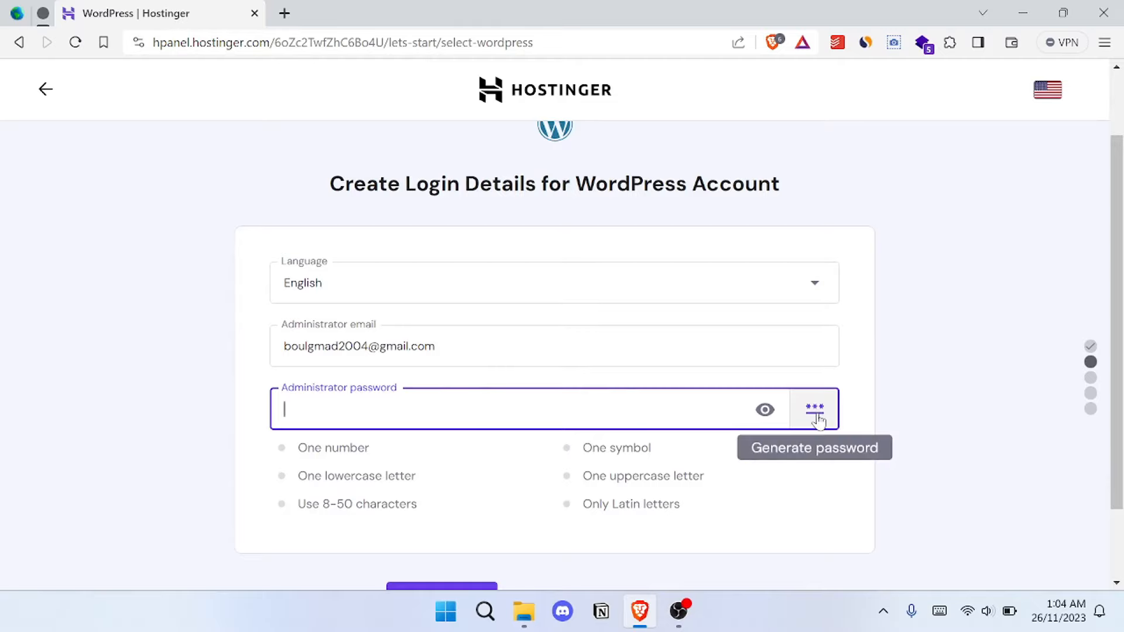
click(816, 412)
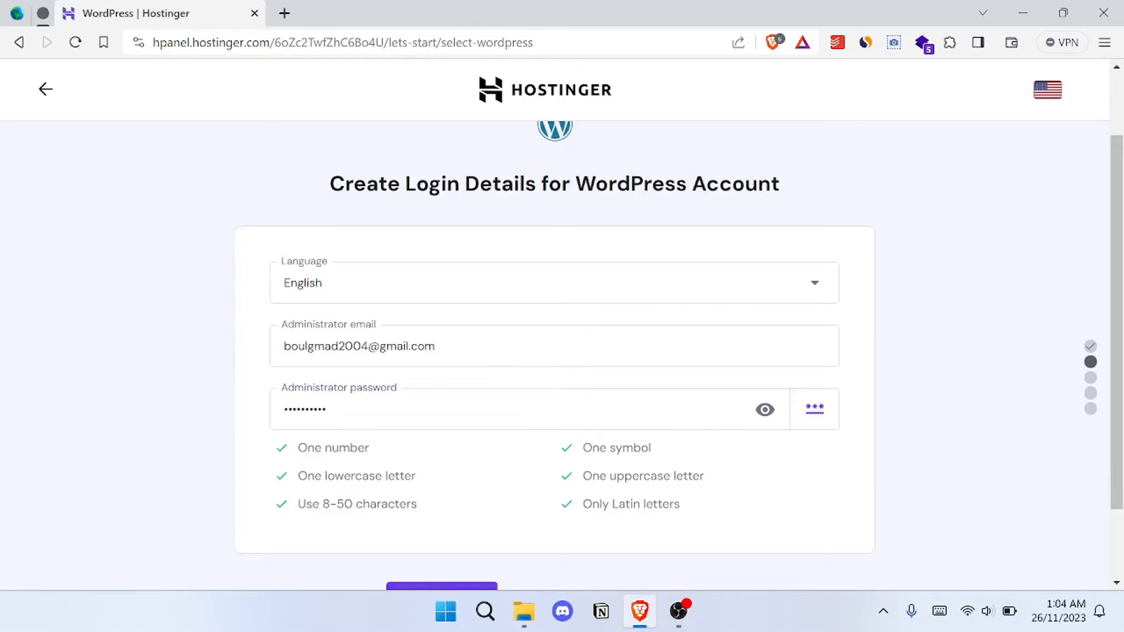
click(765, 410)
drag(381, 410, 284, 410)
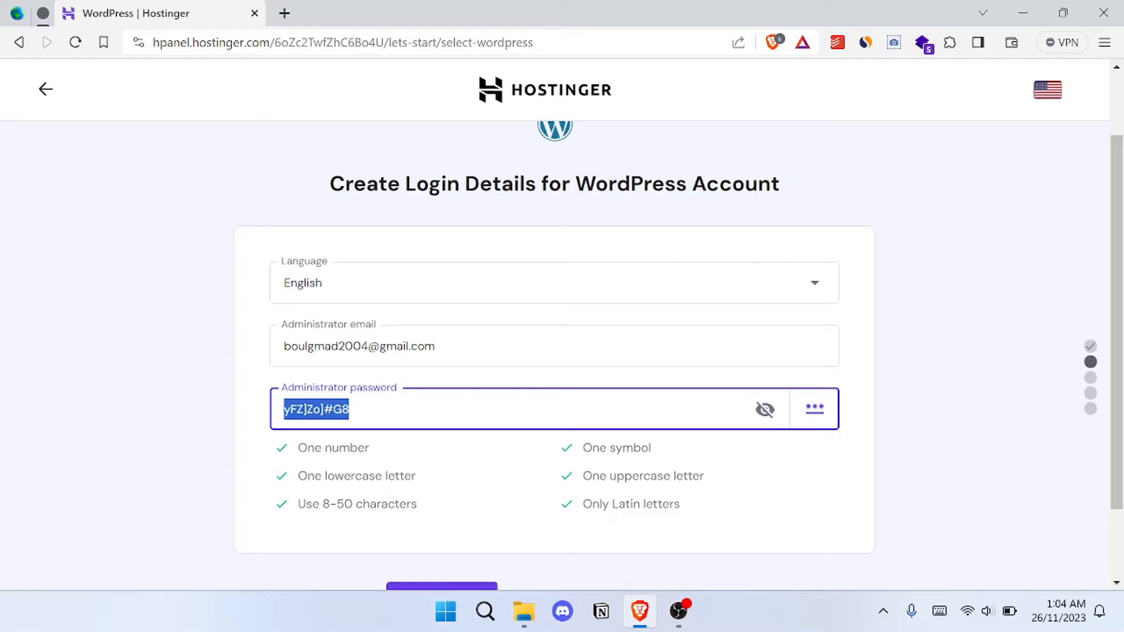
click(765, 409)
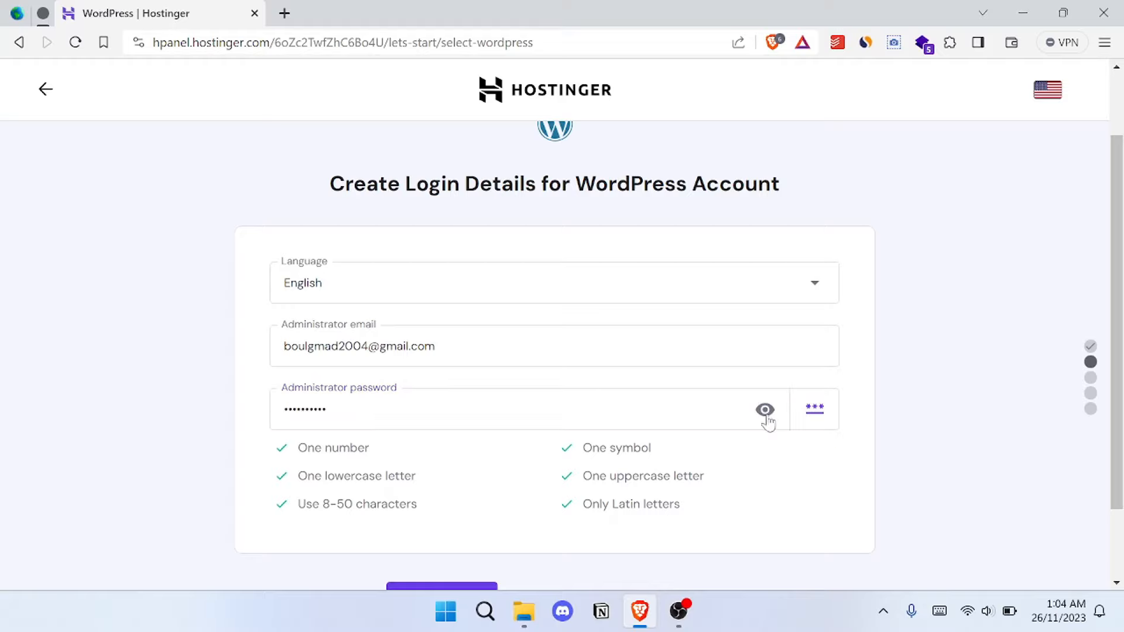
- Submit the WordPress login details and save the administrator password in the browser
scroll(896, 379, down, 2)
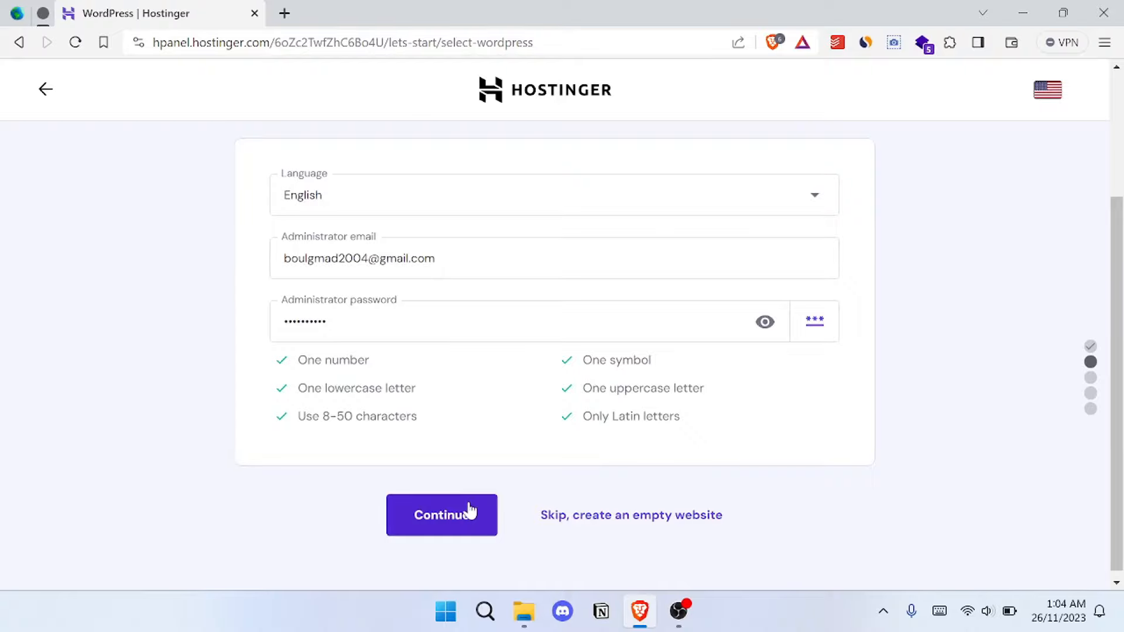
click(469, 512)
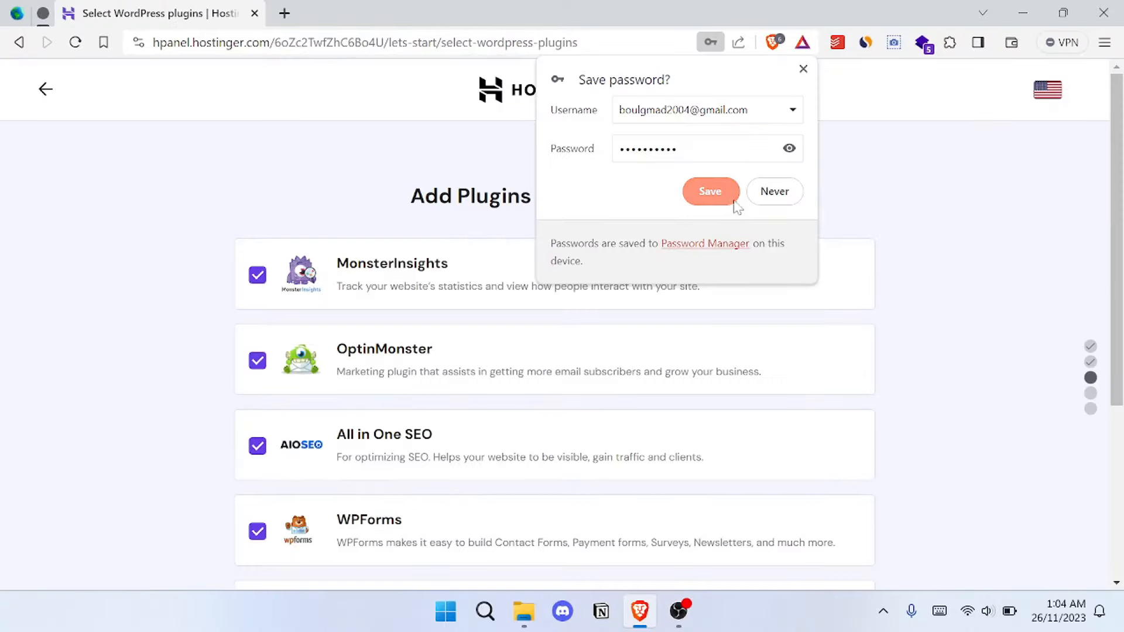
click(726, 201)
- Deselect the WPForms, All in One SEO, OptinMonster and MonsterInsights plugins, and continue the setup without any plugins
scroll(919, 306, down, 3)
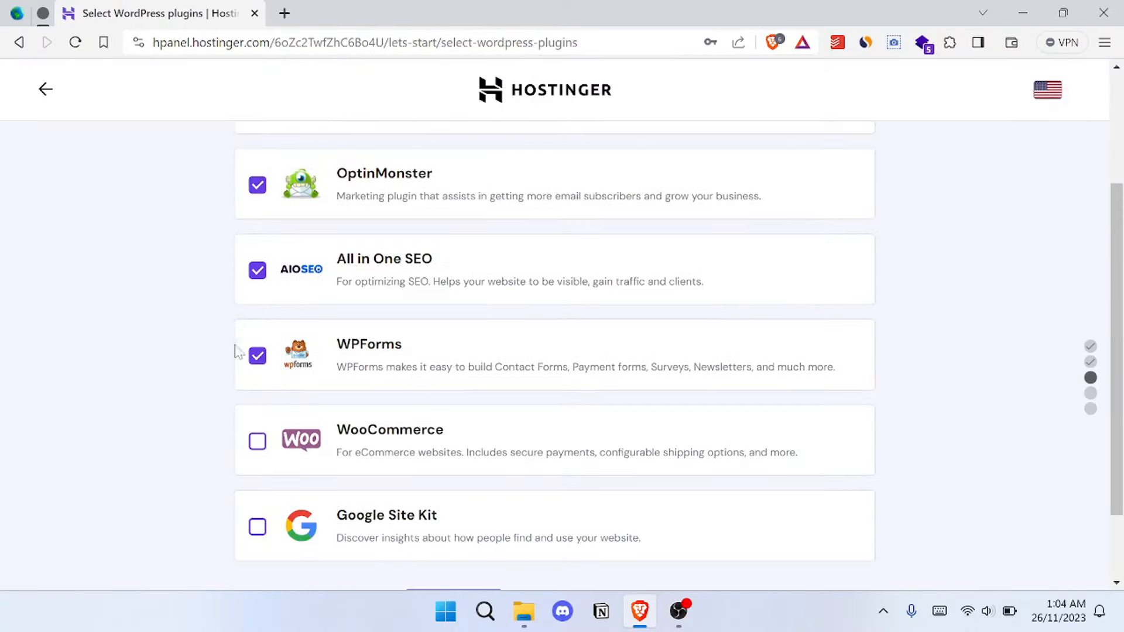
click(258, 355)
scroll(281, 351, up, 1)
click(258, 329)
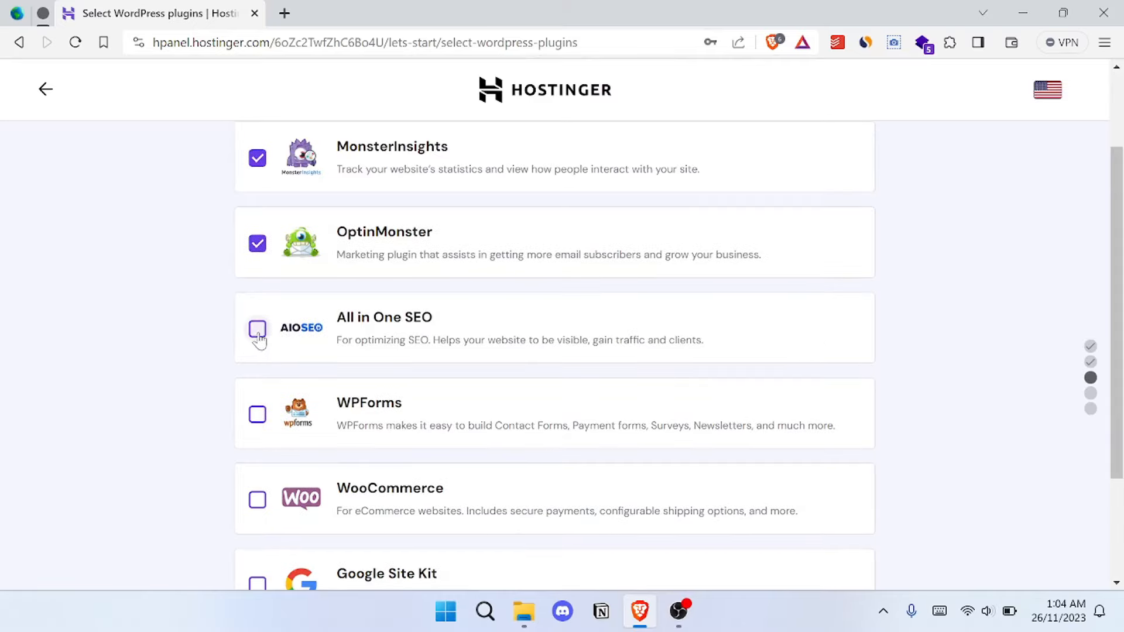
scroll(258, 328, up, 1)
click(258, 331)
click(258, 246)
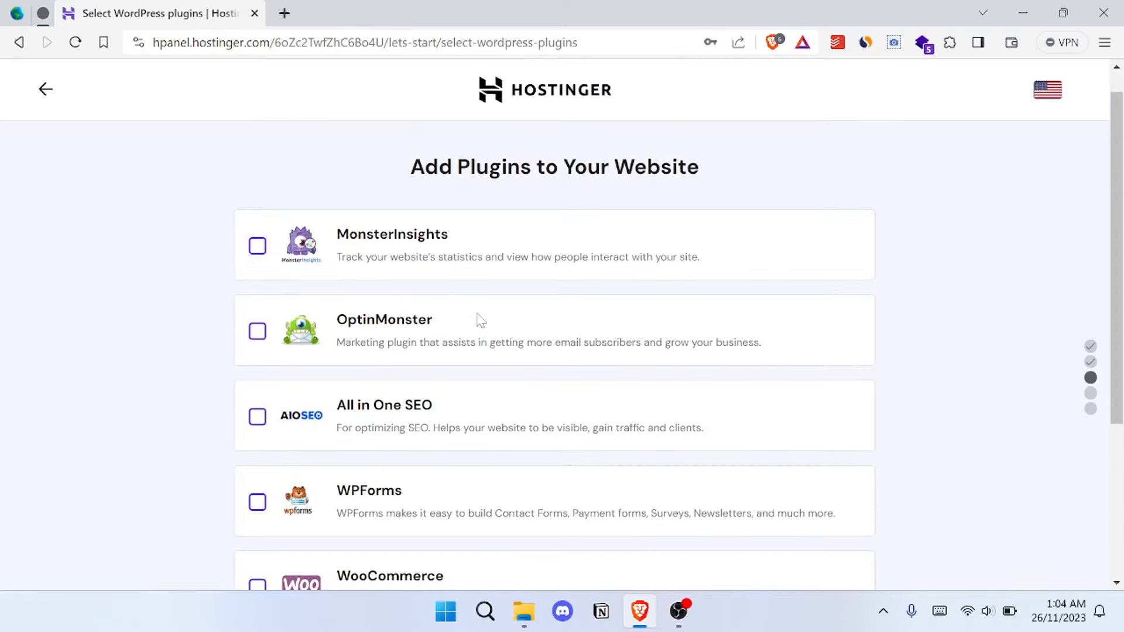
scroll(476, 319, down, 4)
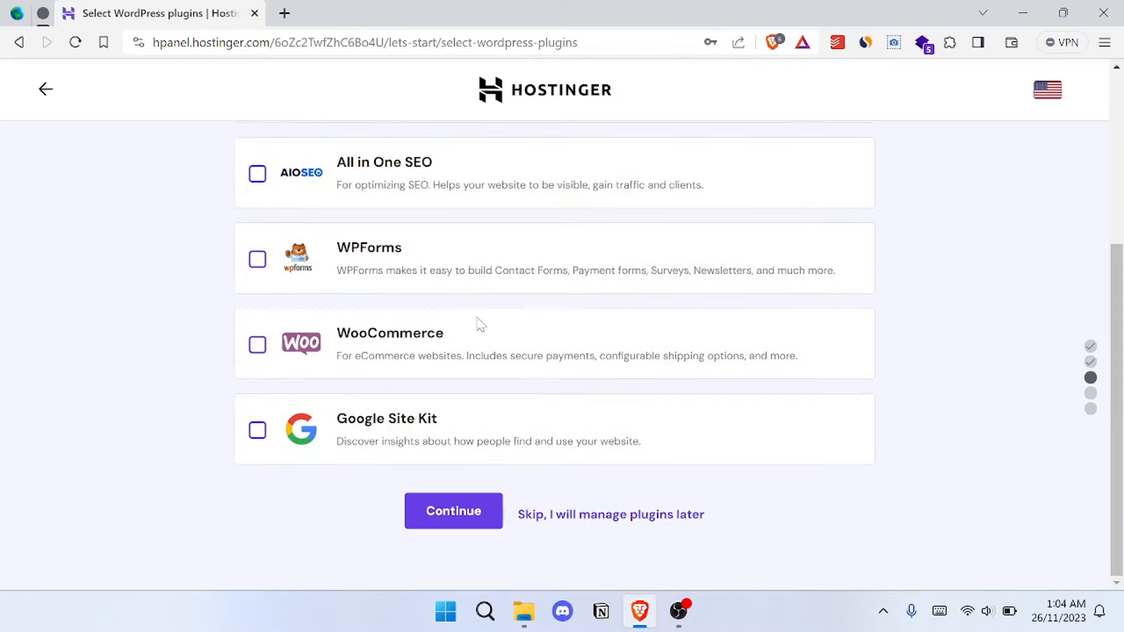
click(439, 512)
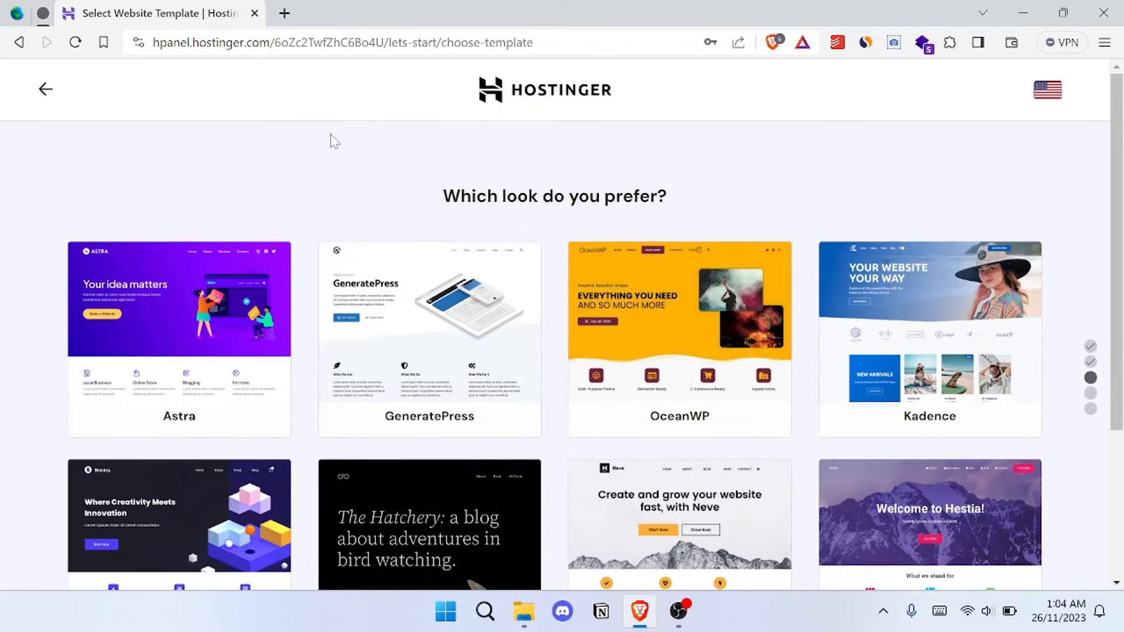
- Skip choosing a website template and select claiming a free domain for the website's name
scroll(1047, 188, down, 4)
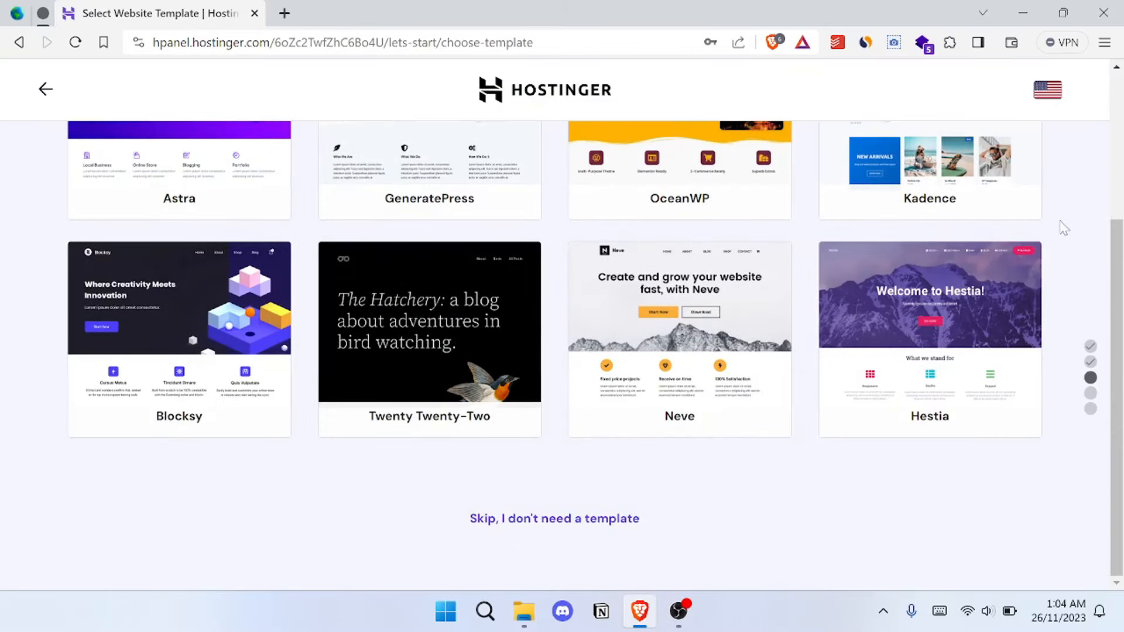
click(582, 521)
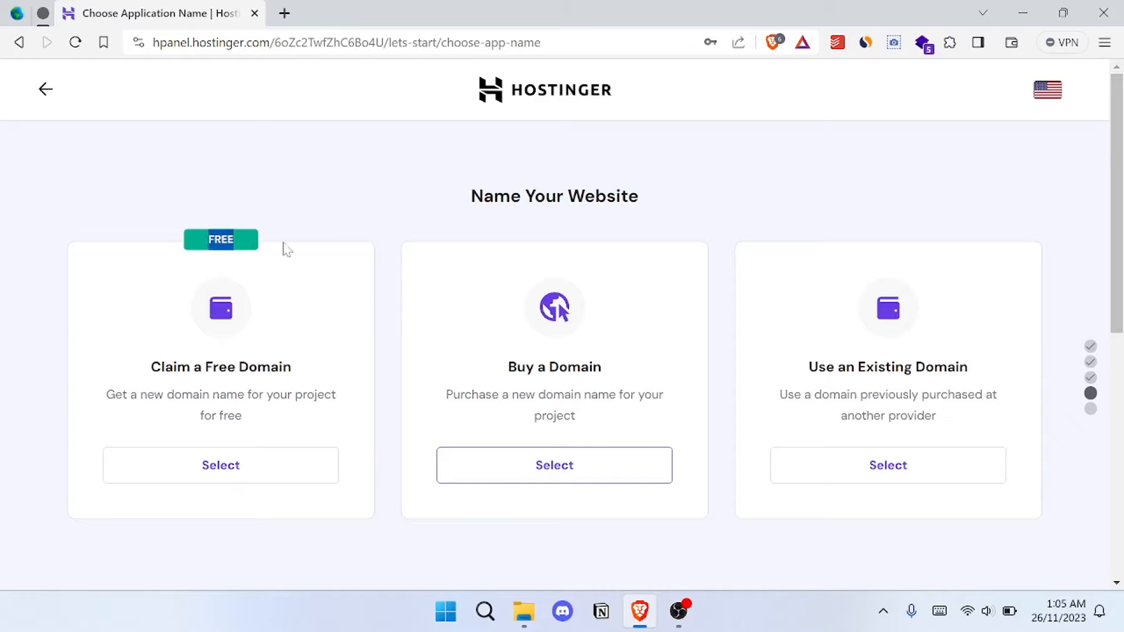
click(263, 473)
scroll(264, 475, down, 1)
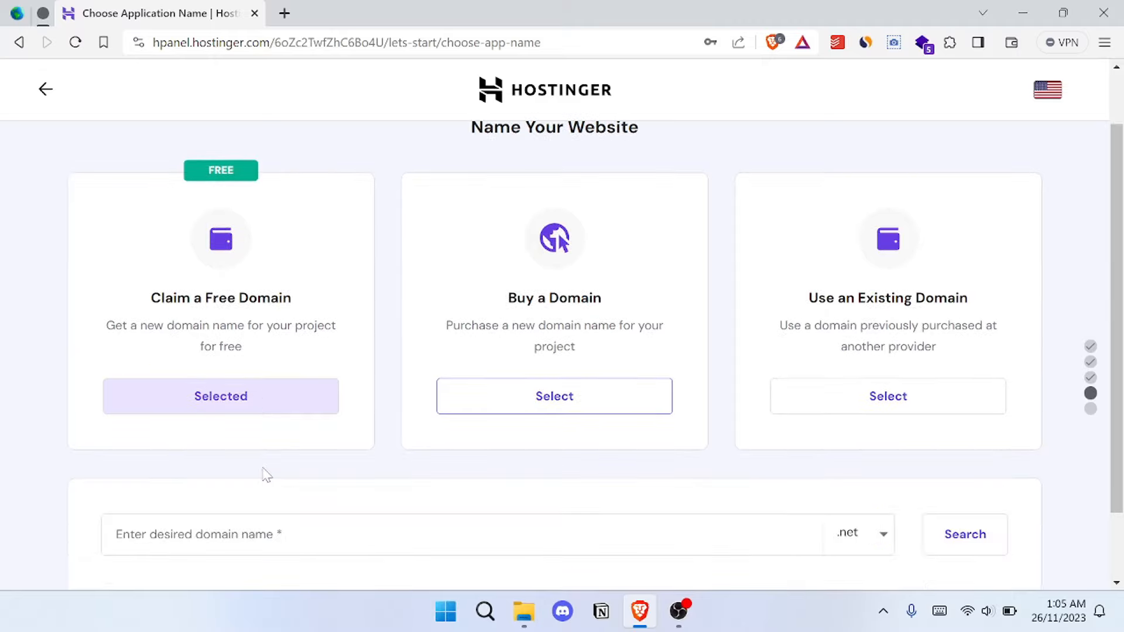
scroll(375, 359, down, 1)
- Look through the free domain extensions and choose .com
click(885, 451)
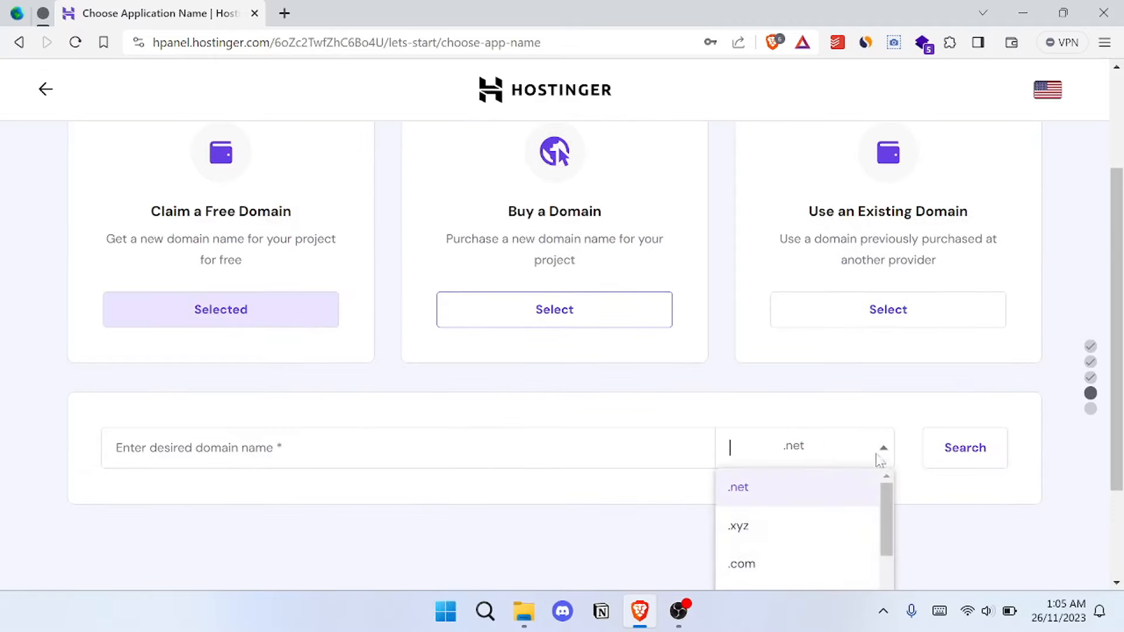
scroll(807, 505, down, 2)
scroll(793, 532, up, 1)
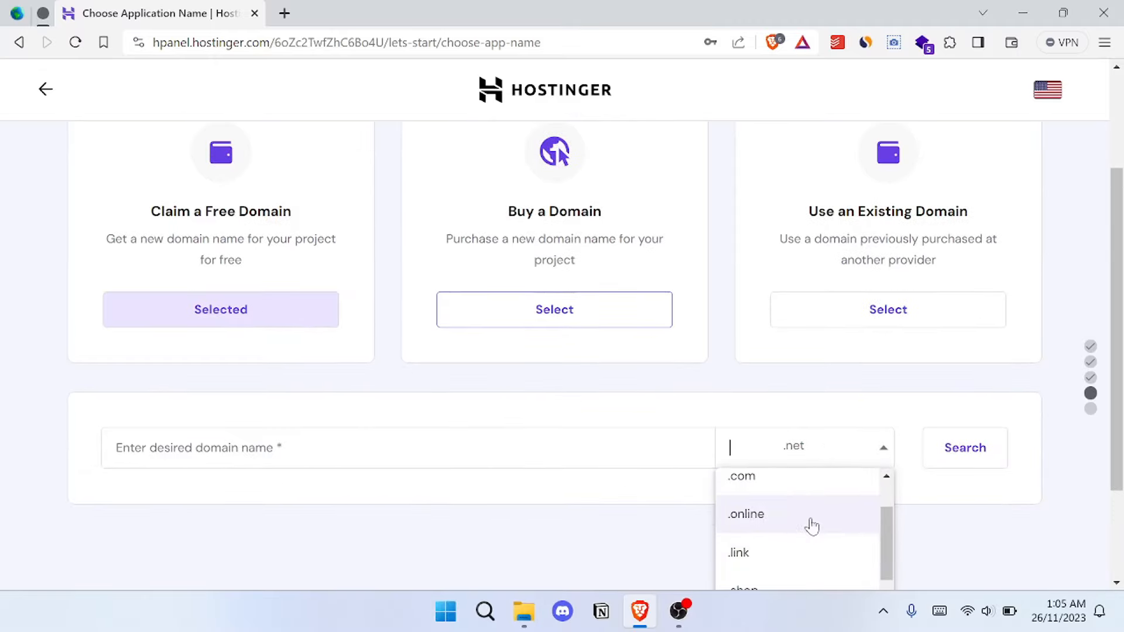
scroll(803, 525, up, 1)
click(808, 519)
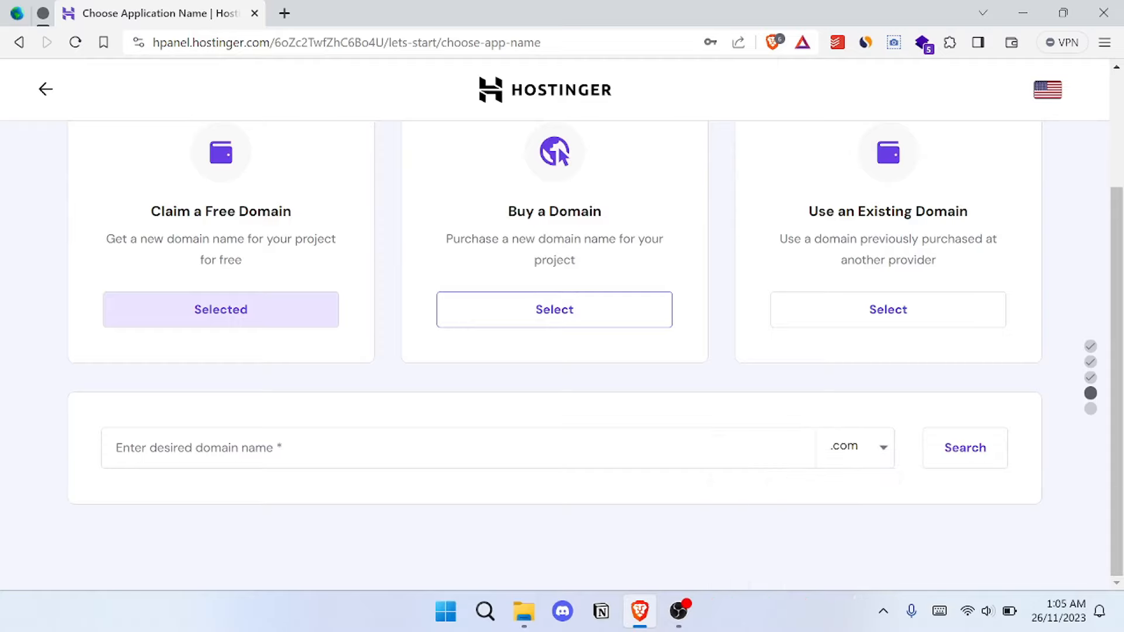
- Search for the desired personal domain name with .com, and search again with 1 added to the name
click(459, 430)
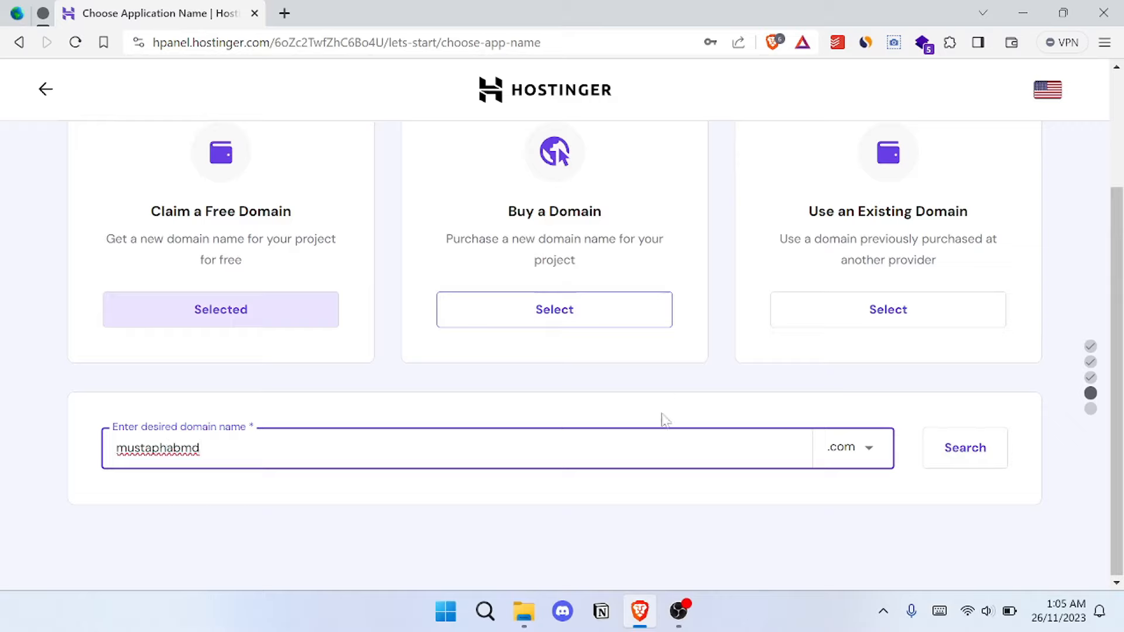
click(955, 455)
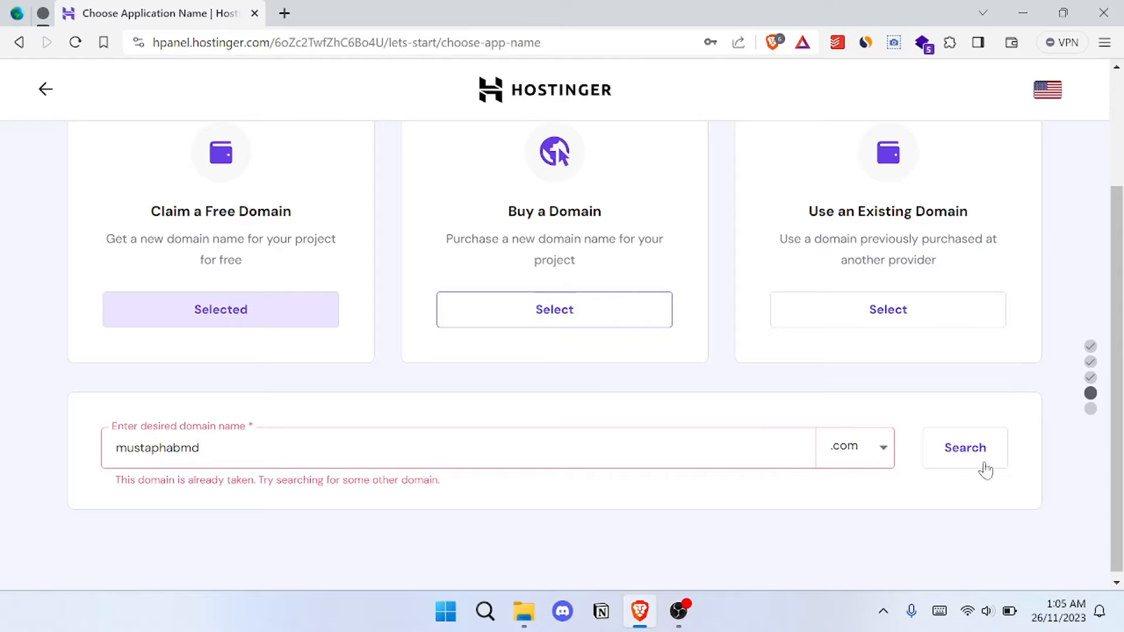
text(1)
click(944, 452)
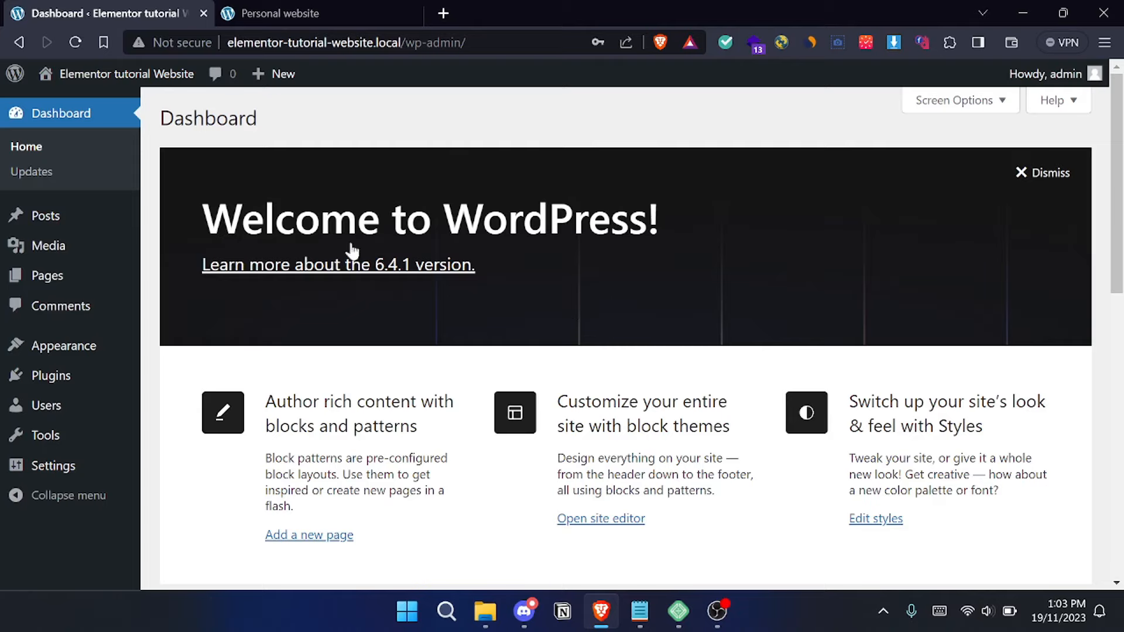
- Open the Elementor tutorial Website's front end in a new tab and look over its home page
mouse_move(129, 82)
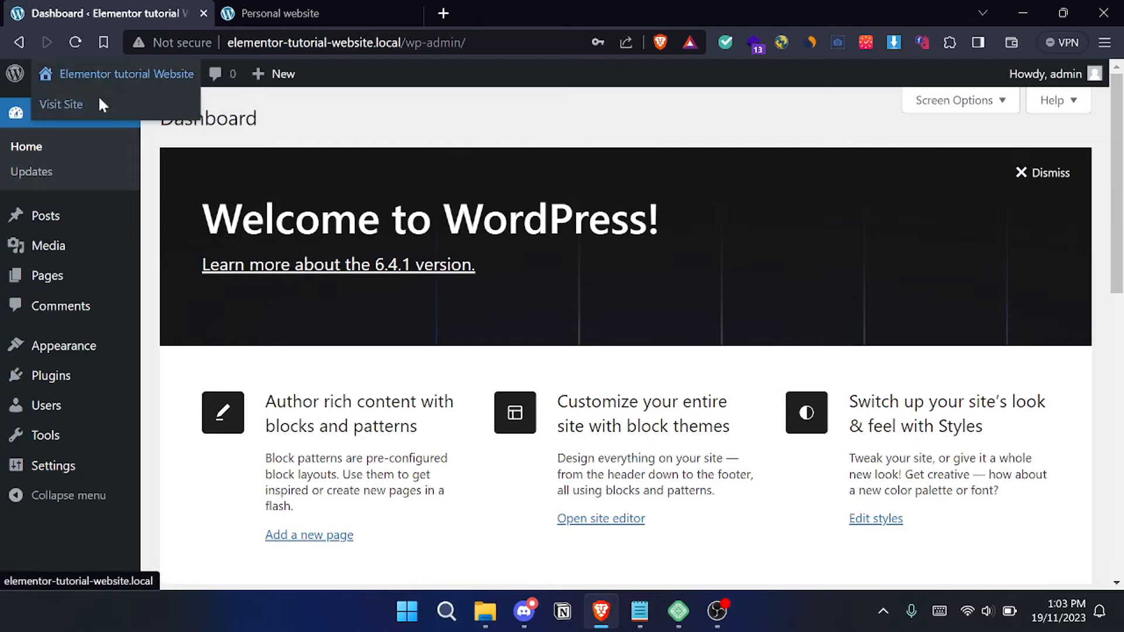
right_click(103, 104)
click(143, 109)
click(298, 9)
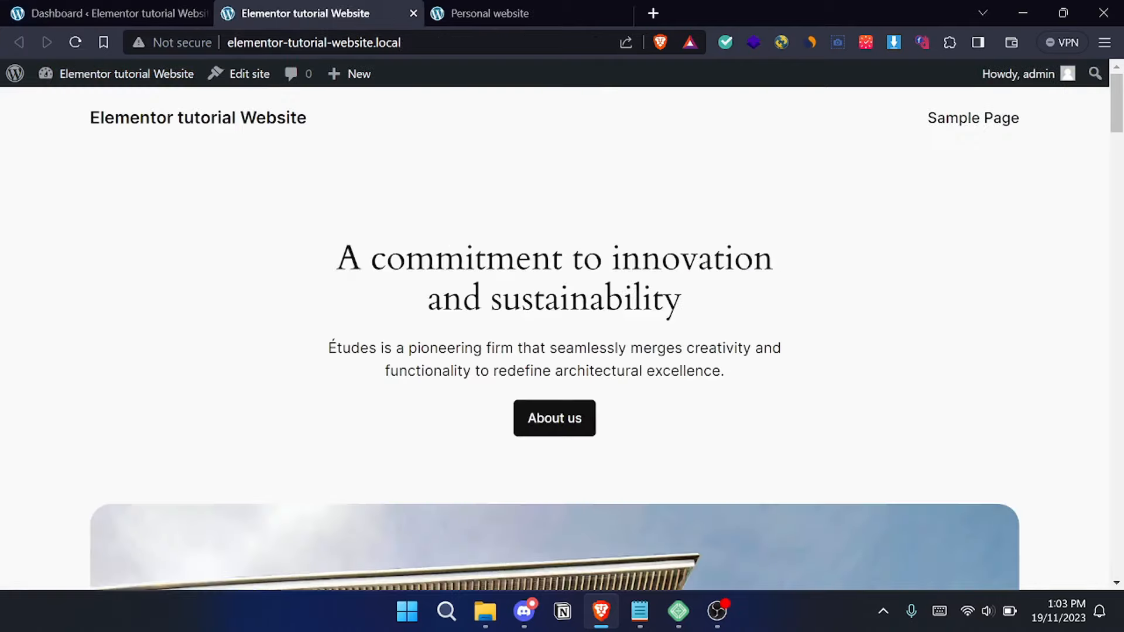
scroll(124, 272, down, 3)
scroll(125, 272, up, 3)
scroll(904, 287, down, 15)
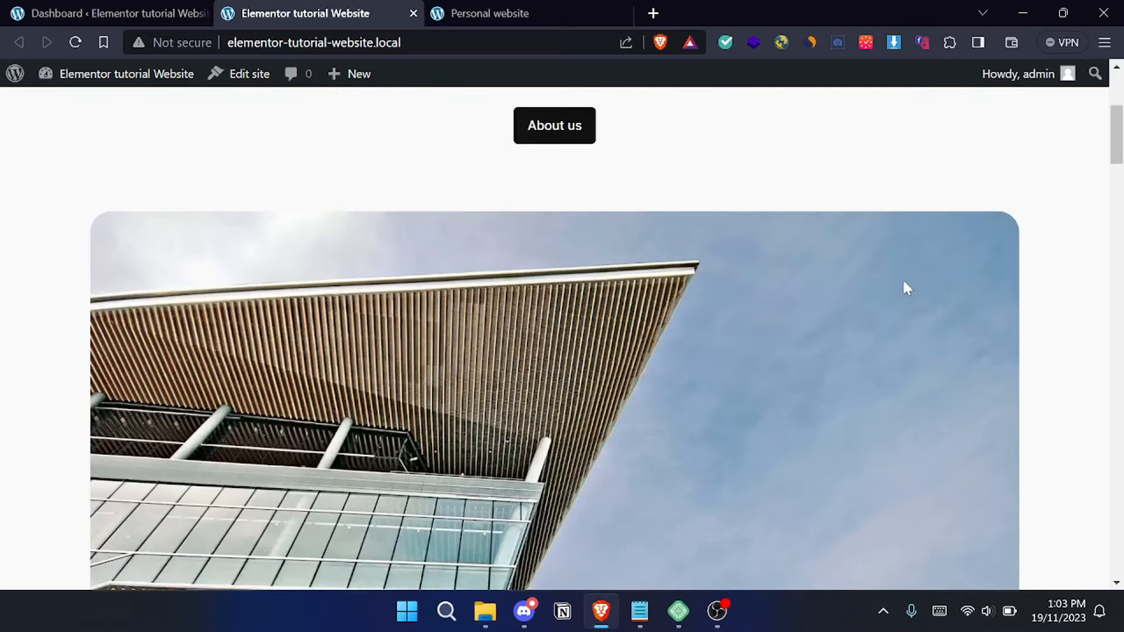
scroll(904, 295, up, 15)
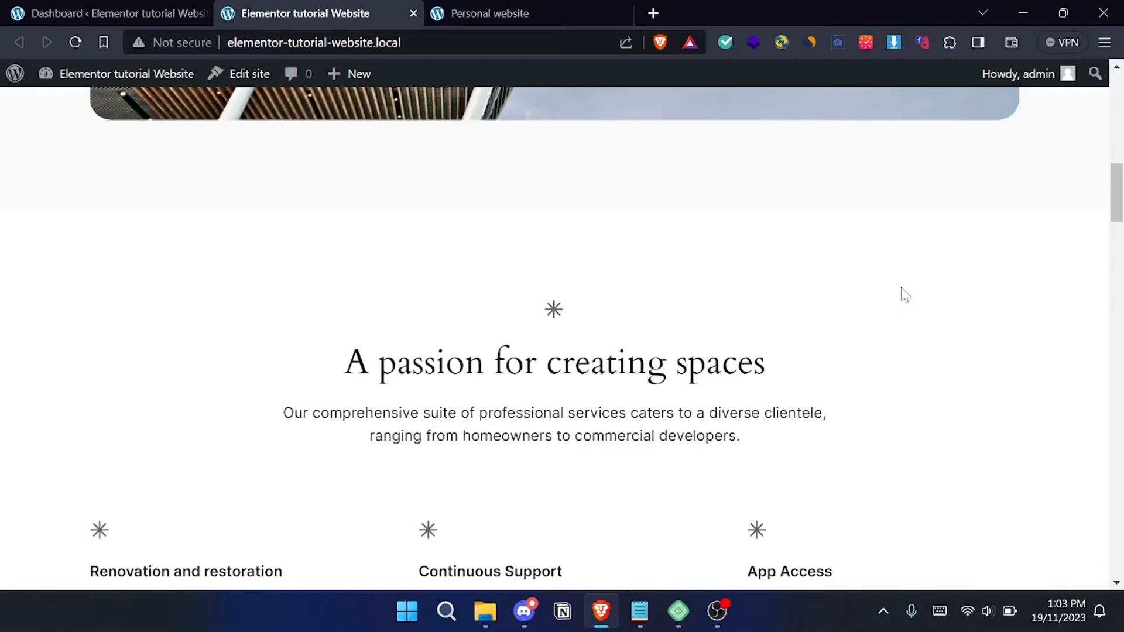
- Delete the inactive Twenty Twenty-Two and Twenty Twenty-Three themes from the Elementor tutorial Website's WordPress dashboard
click(121, 14)
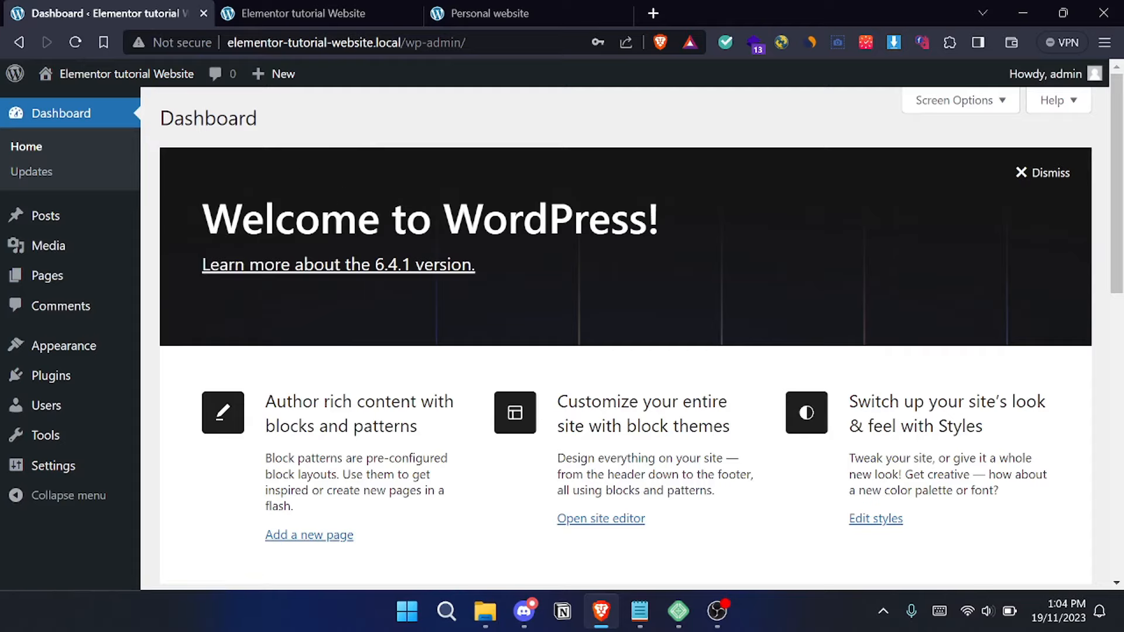
mouse_move(83, 346)
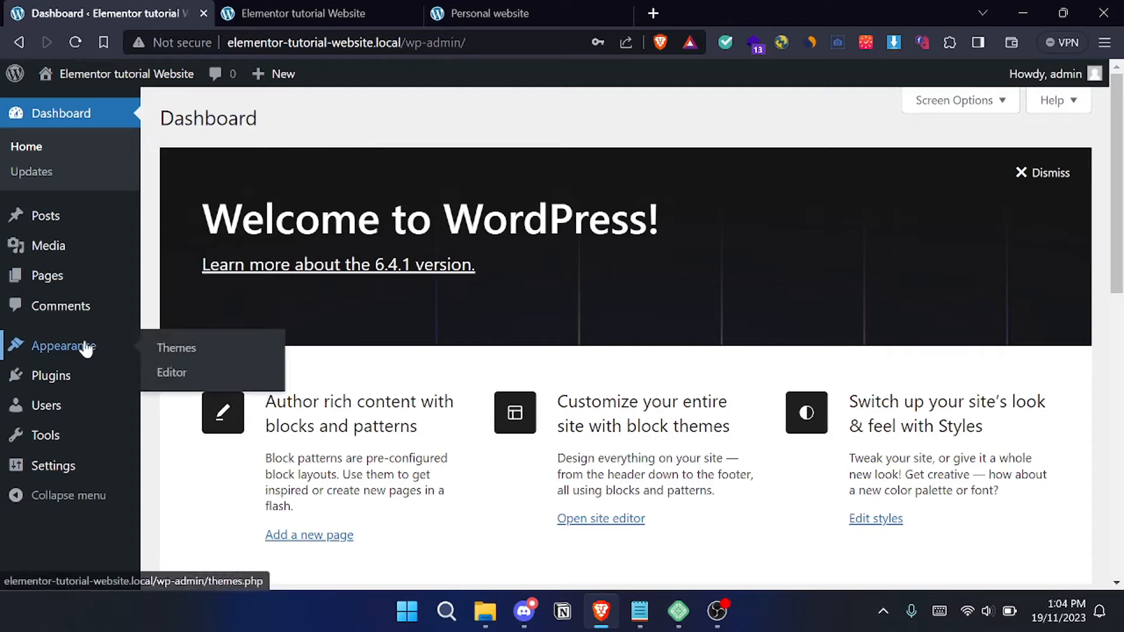
click(213, 353)
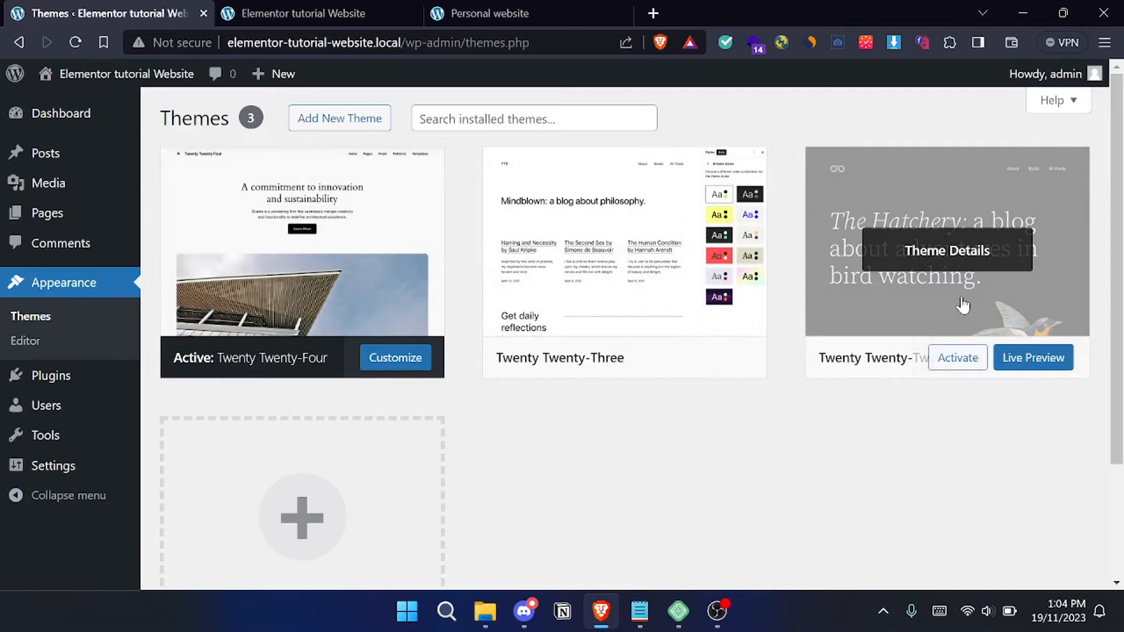
click(943, 251)
click(665, 554)
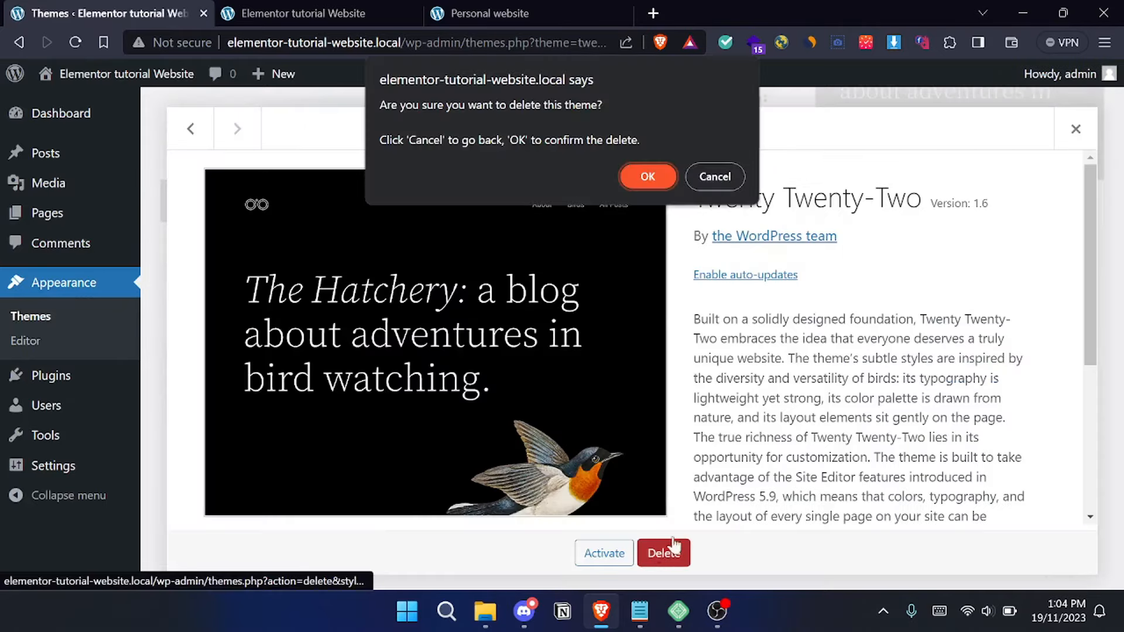
click(643, 185)
click(664, 552)
click(643, 185)
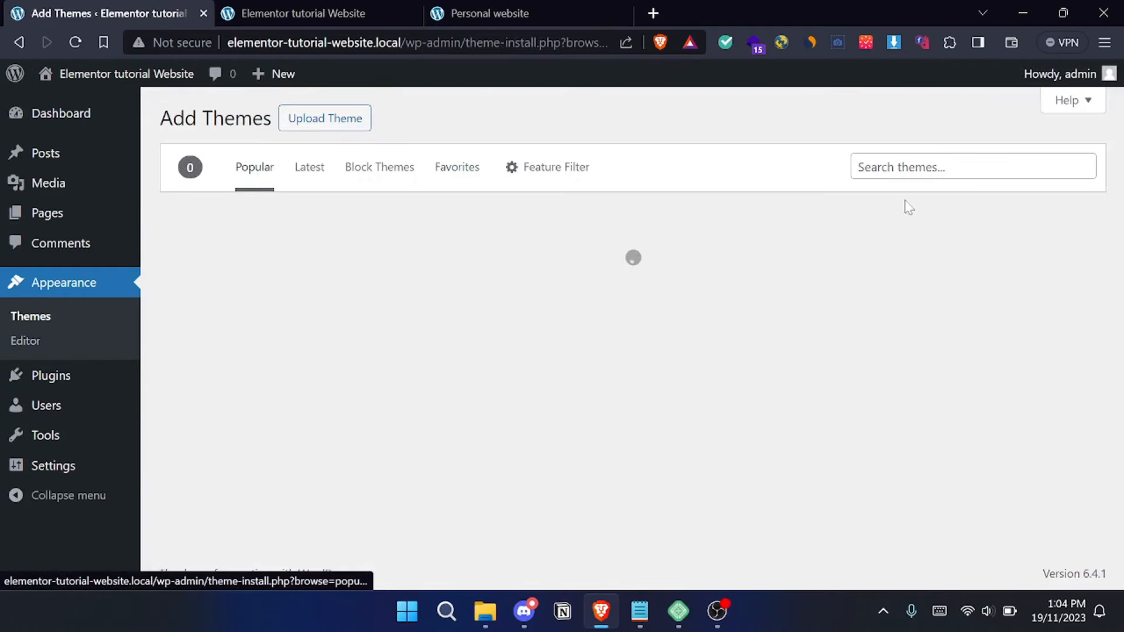
- Install and activate the Hello Elementor theme from the popular WordPress themes
click(891, 171)
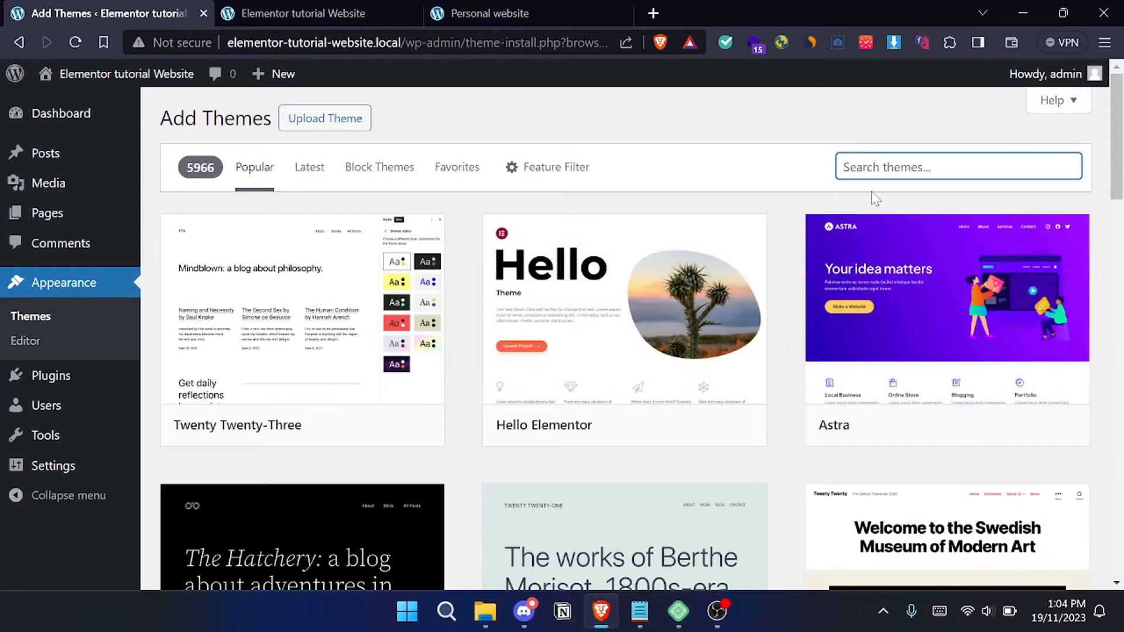
mouse_move(657, 417)
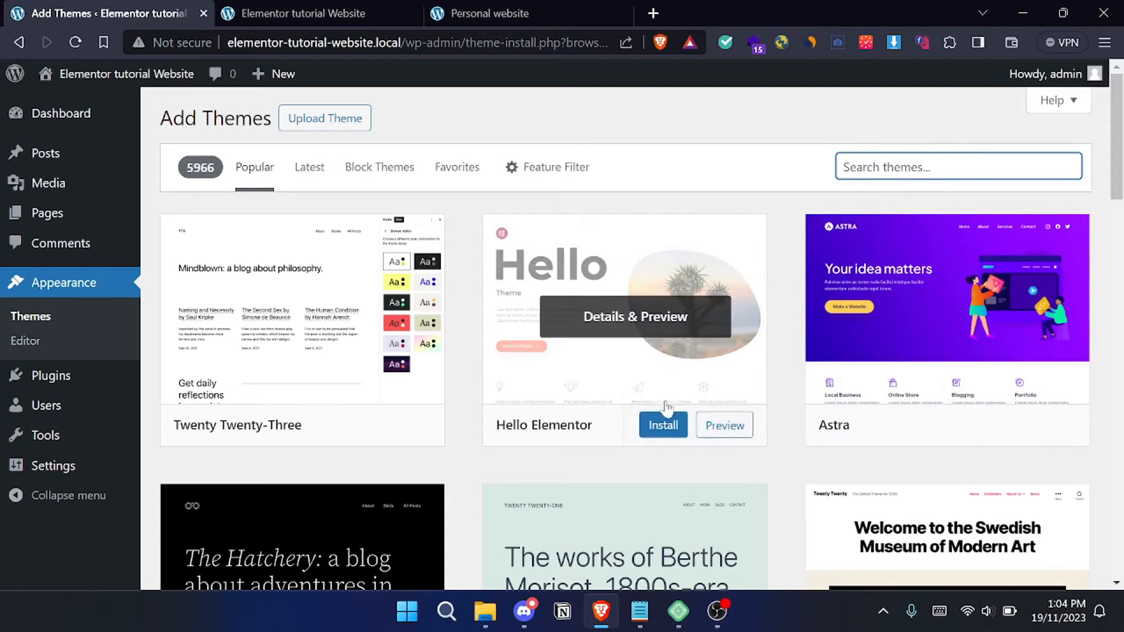
click(662, 424)
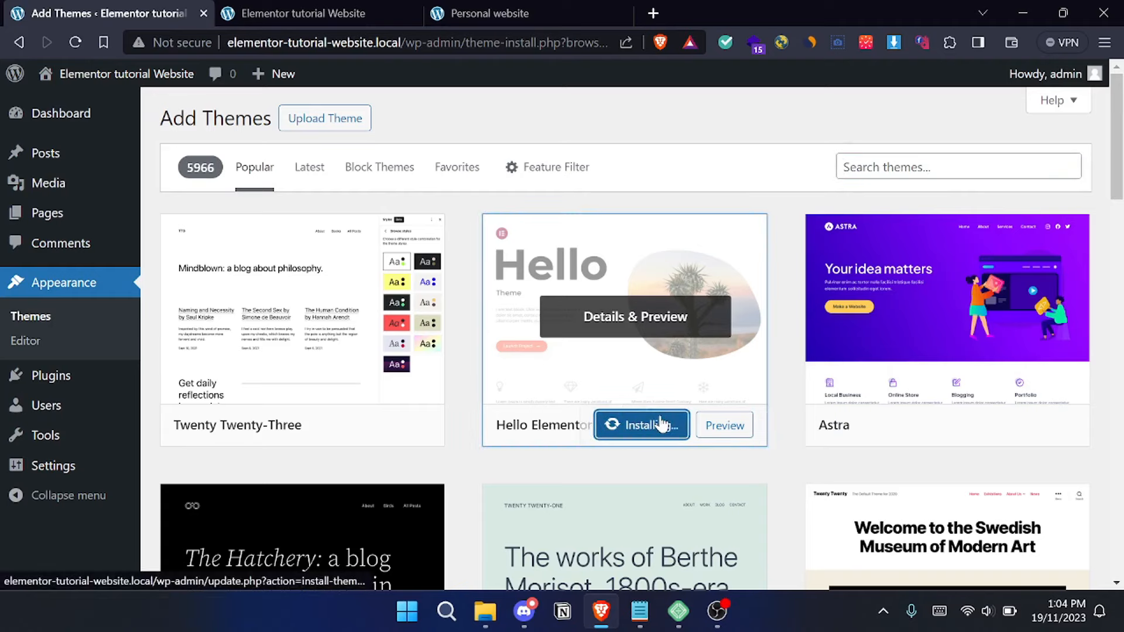
click(643, 435)
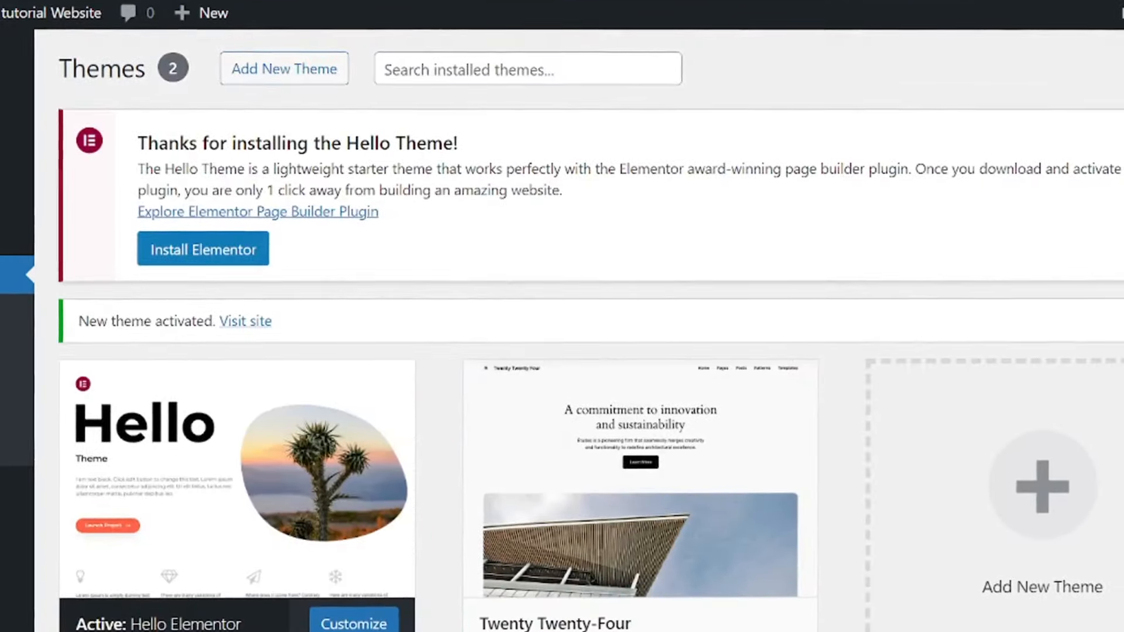
- Delete the Twenty Twenty-Four theme and look over the details of the active Hello Elementor theme
scroll(684, 246, down, 2)
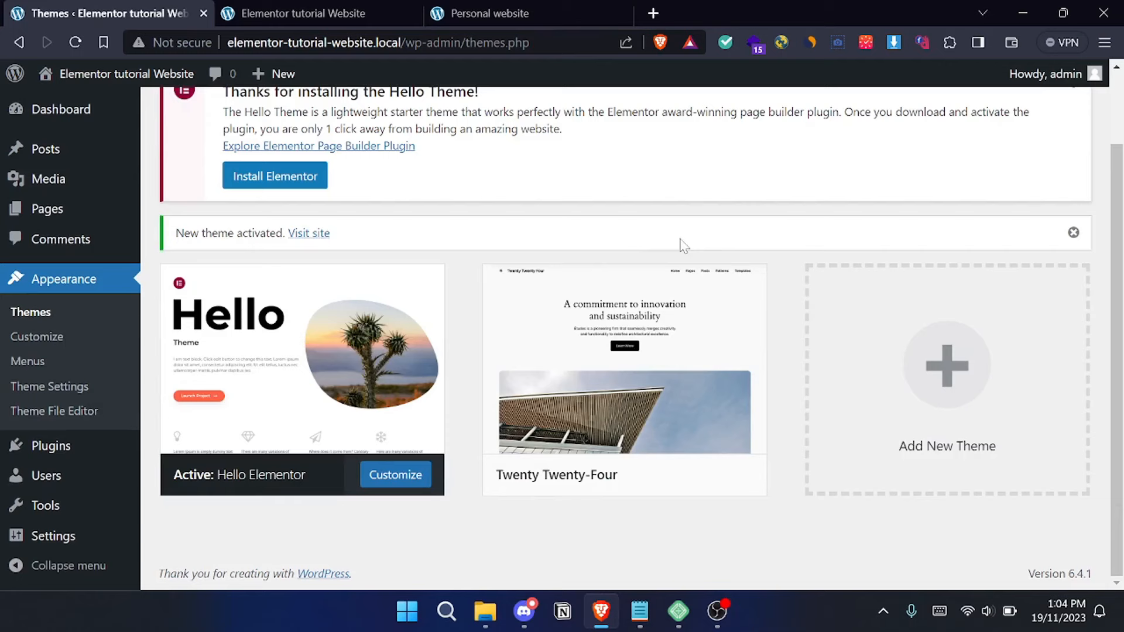
click(700, 288)
click(660, 550)
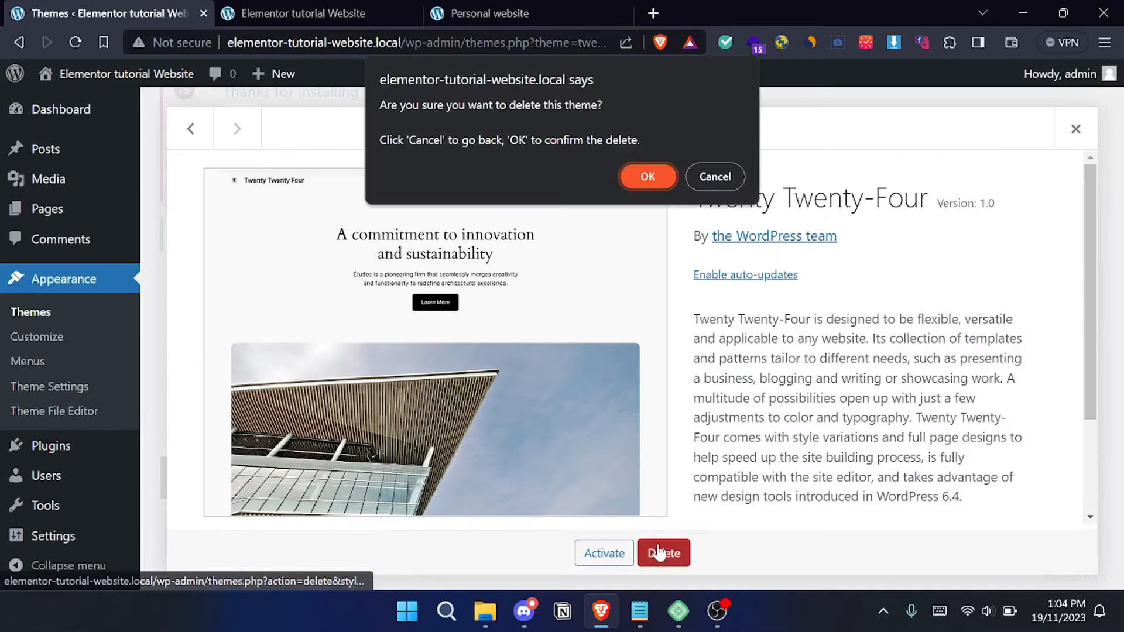
click(663, 176)
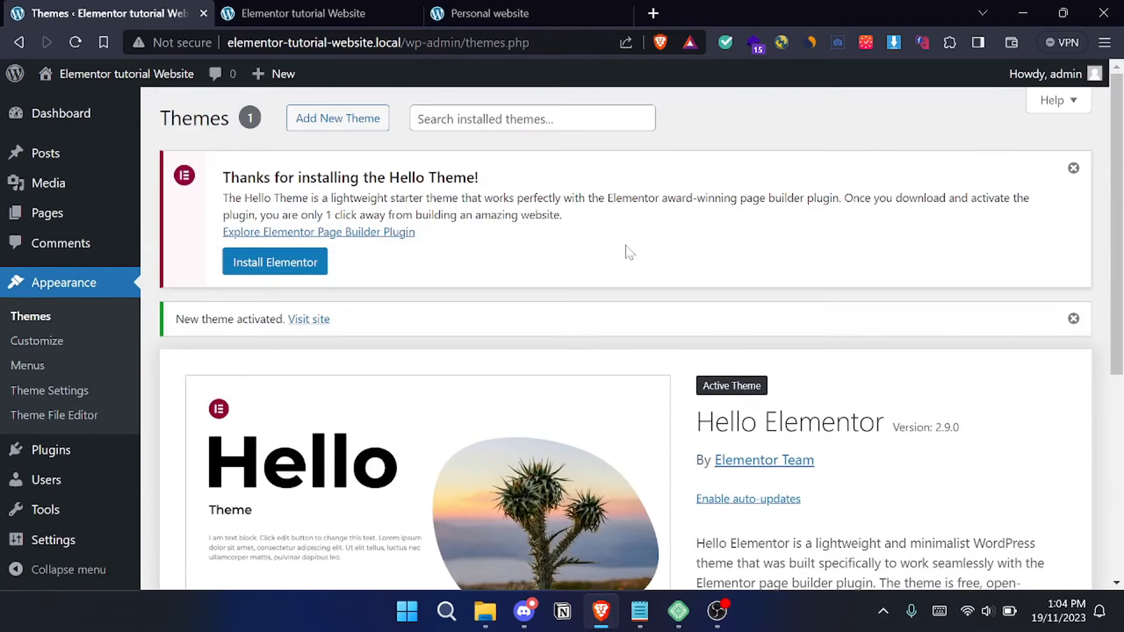
scroll(628, 251, down, 5)
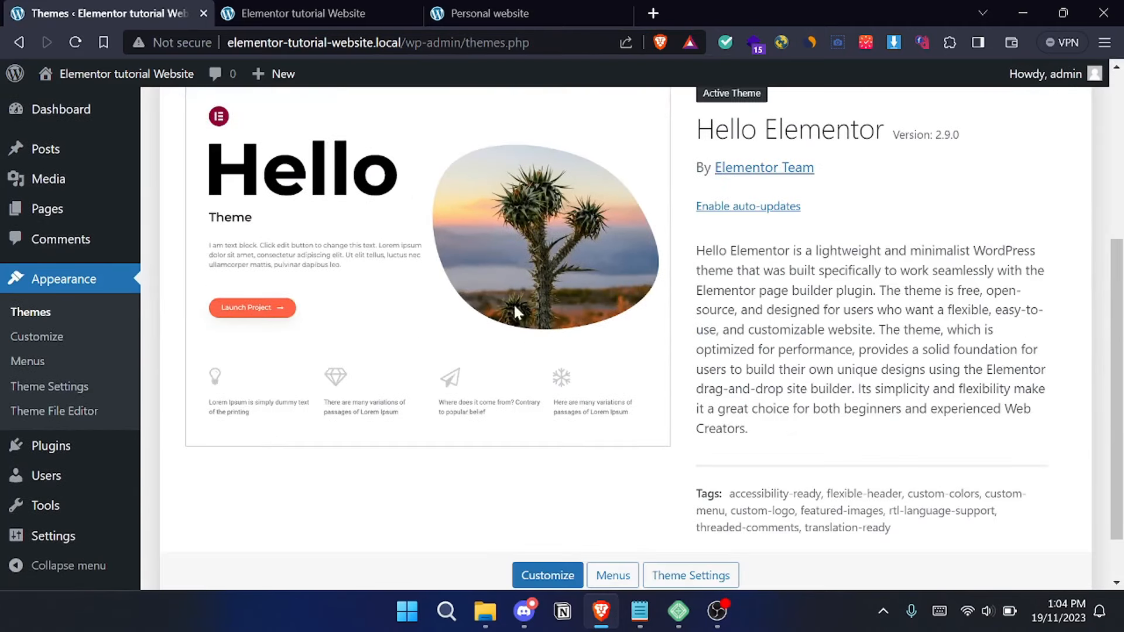
scroll(504, 322, up, 3)
scroll(465, 329, down, 4)
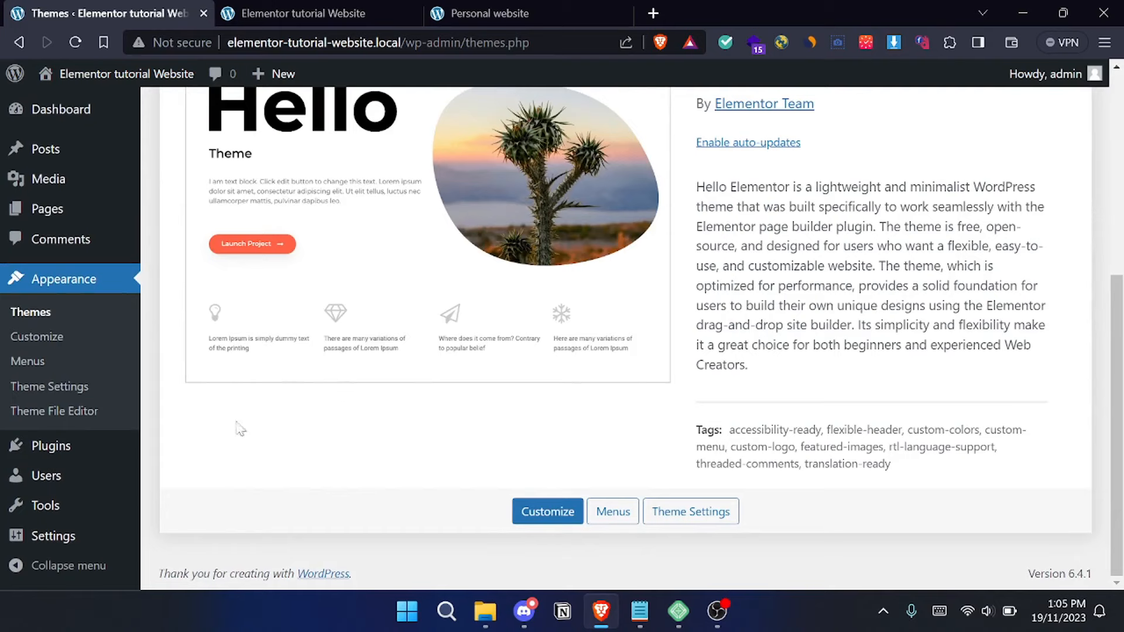
- Search the new plugins for elementor, install and activate Elementor Website Builder, and leave its account setup wizard
mouse_move(78, 459)
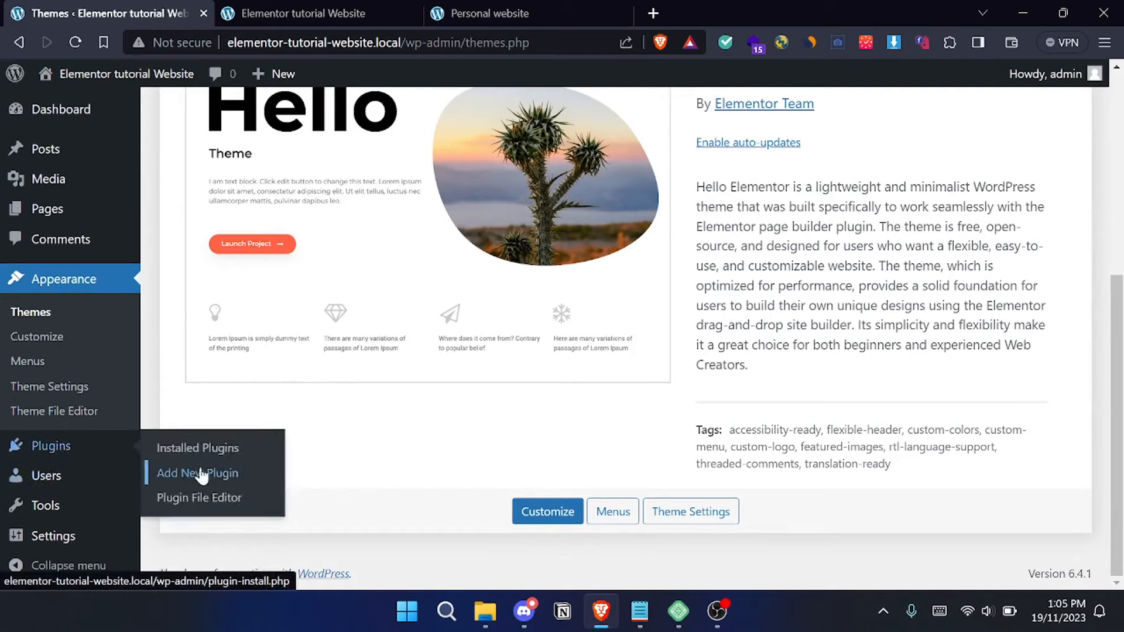
click(223, 476)
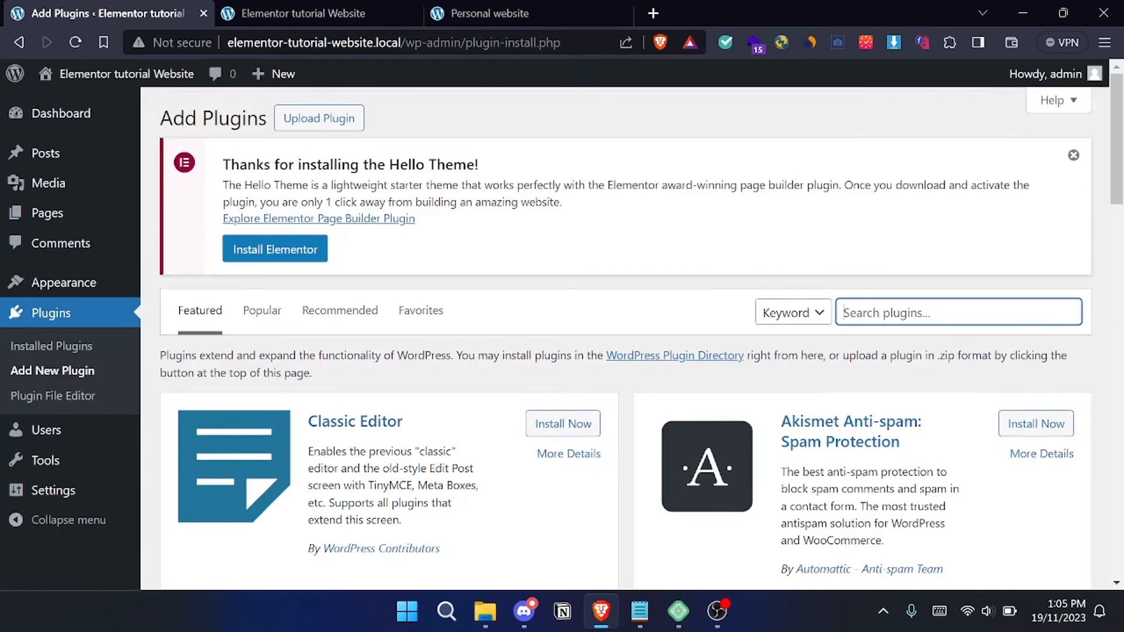
text(elementor)
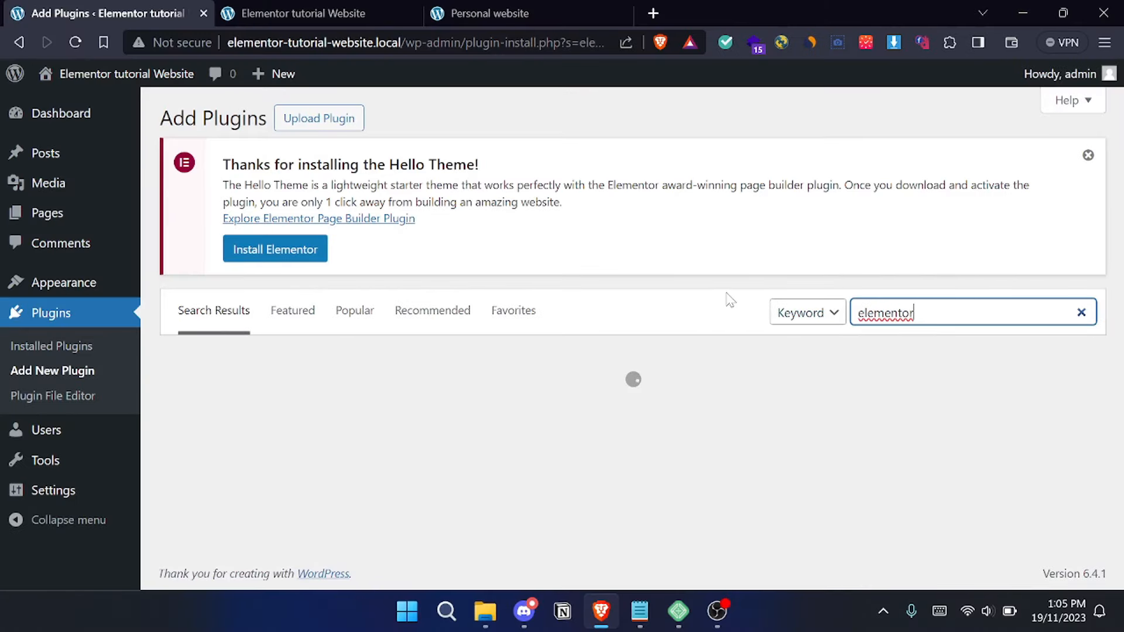
scroll(607, 200, down, 2)
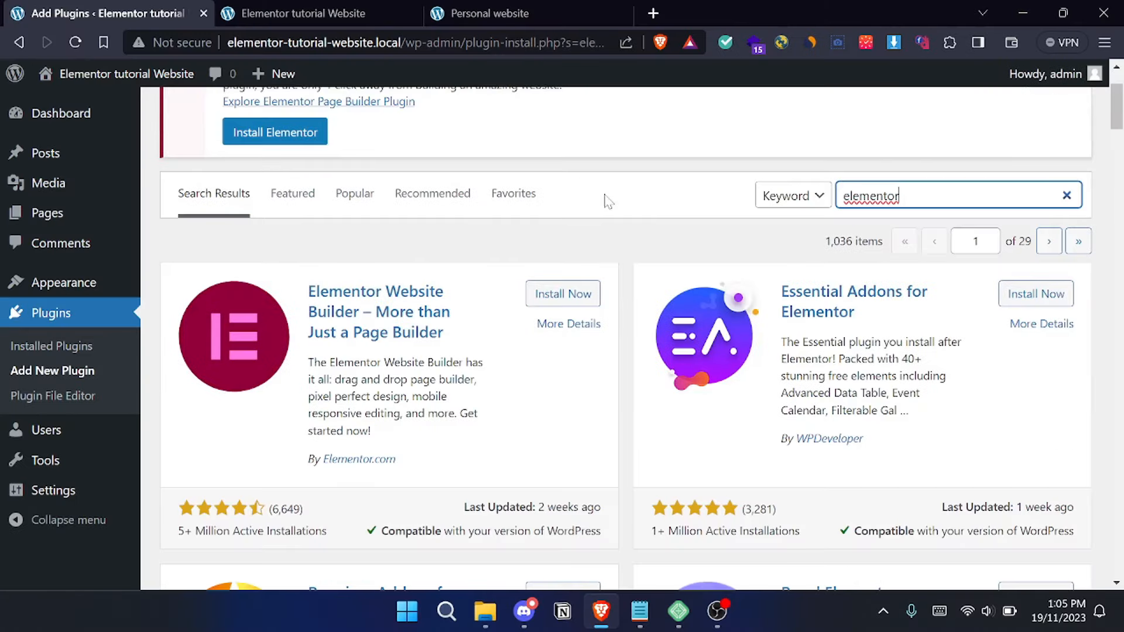
click(588, 300)
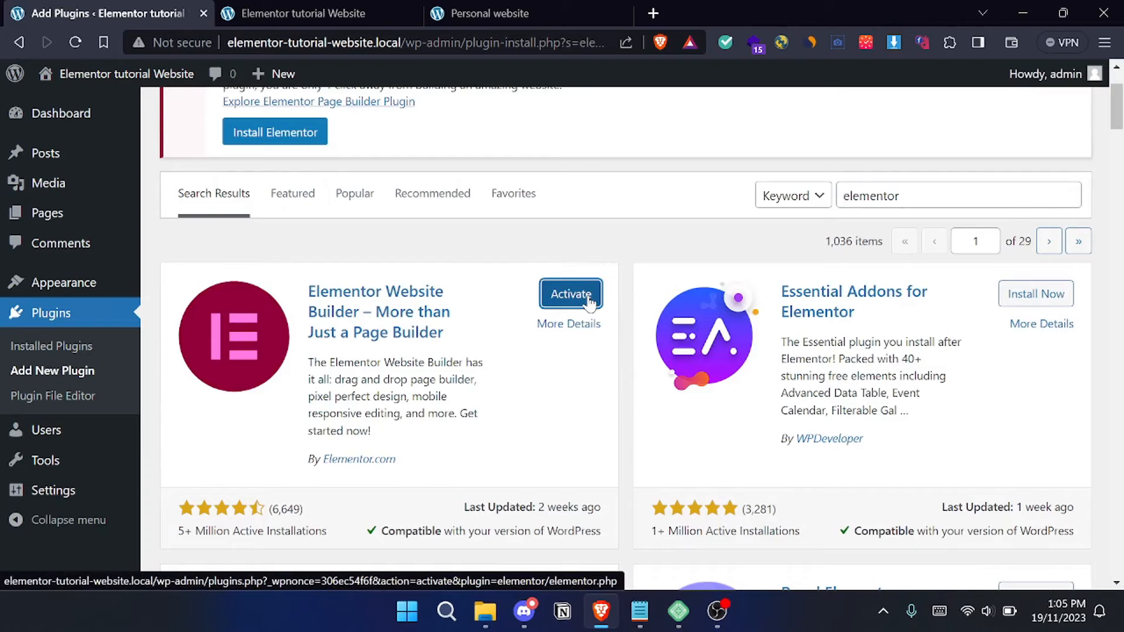
click(588, 300)
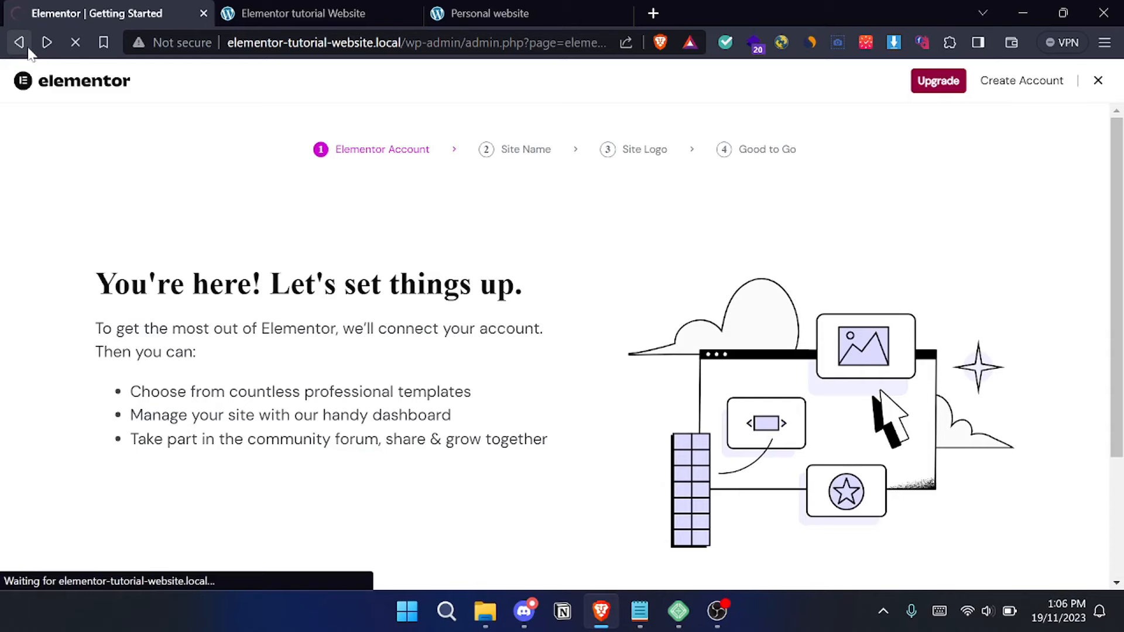
click(19, 42)
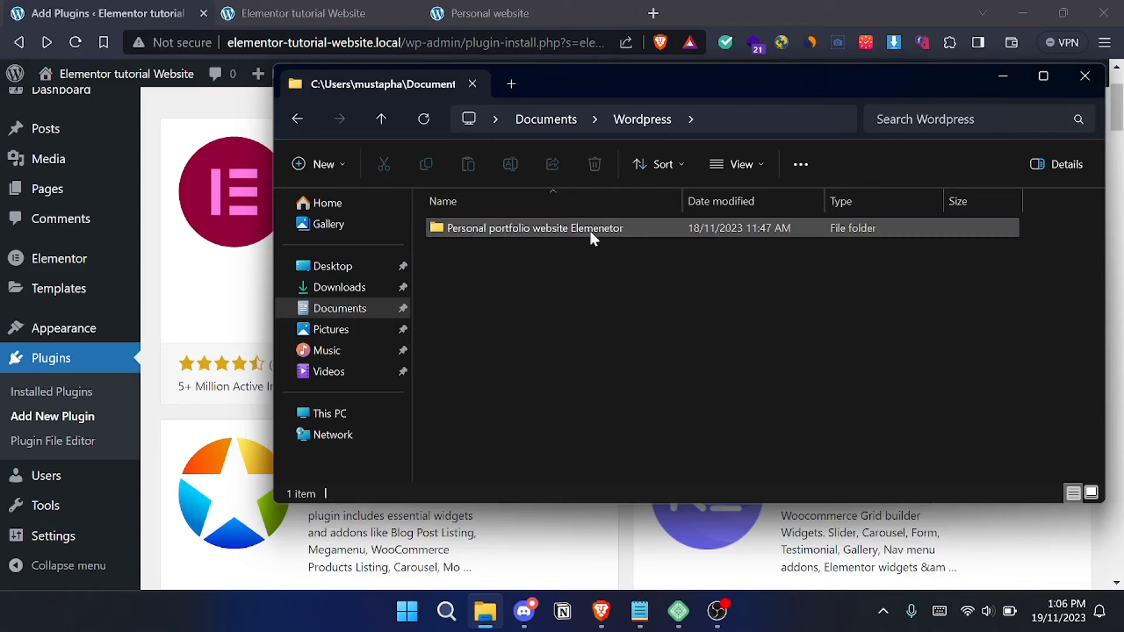
- Upload the files from the Assets folder inside "Personal portfolio website Elemenetor" to the WordPress media library
click(1002, 76)
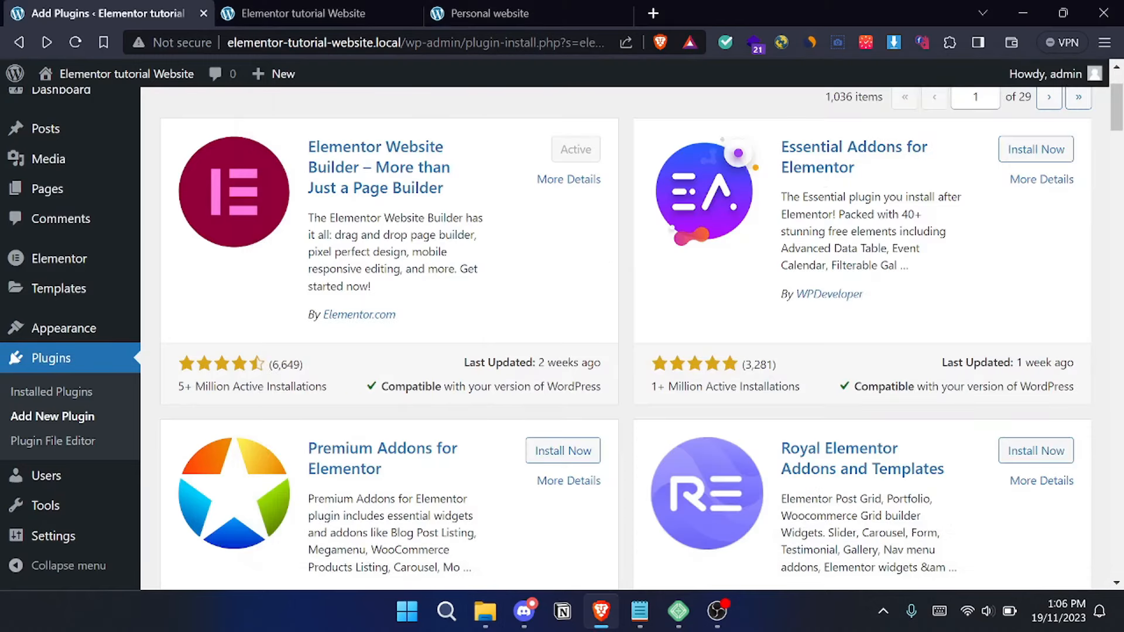
mouse_move(53, 157)
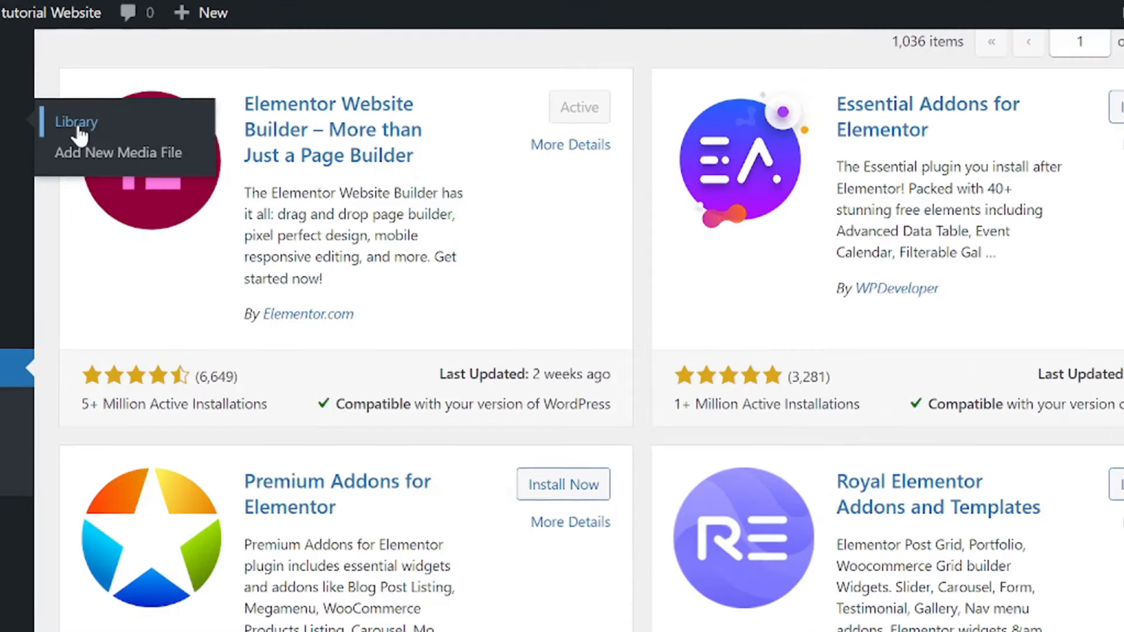
click(176, 171)
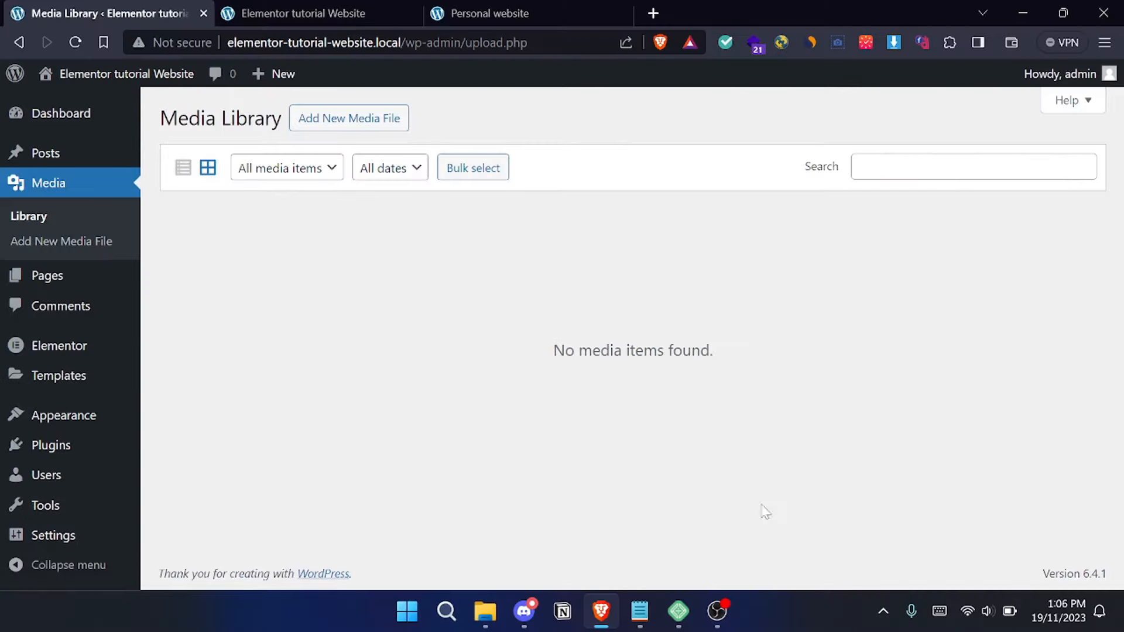
mouse_move(485, 611)
click(495, 514)
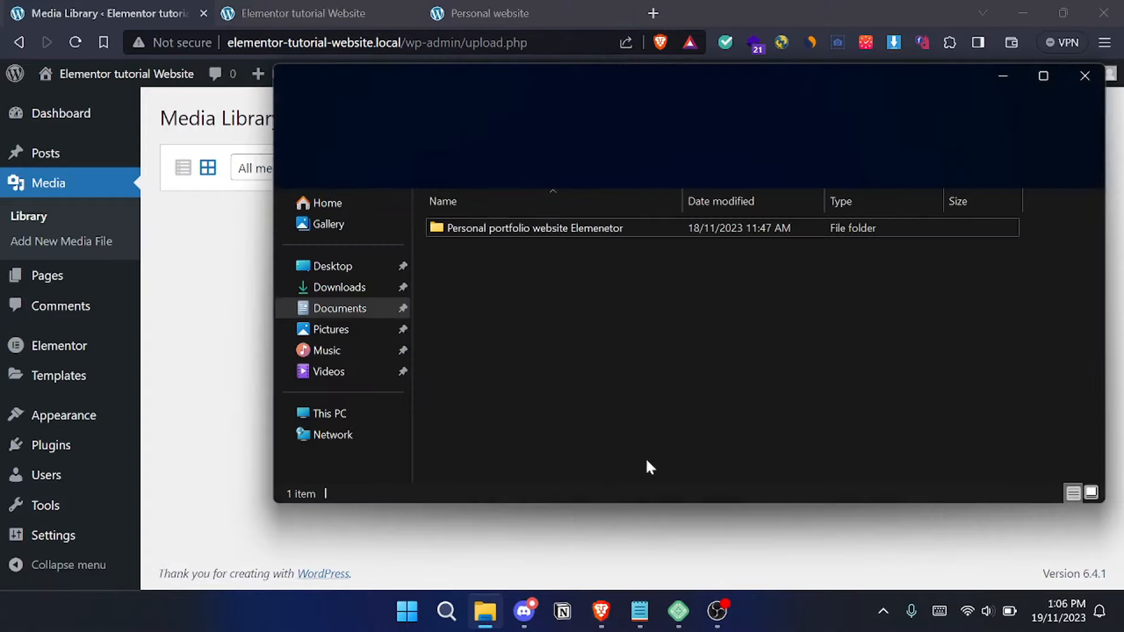
double_click(616, 227)
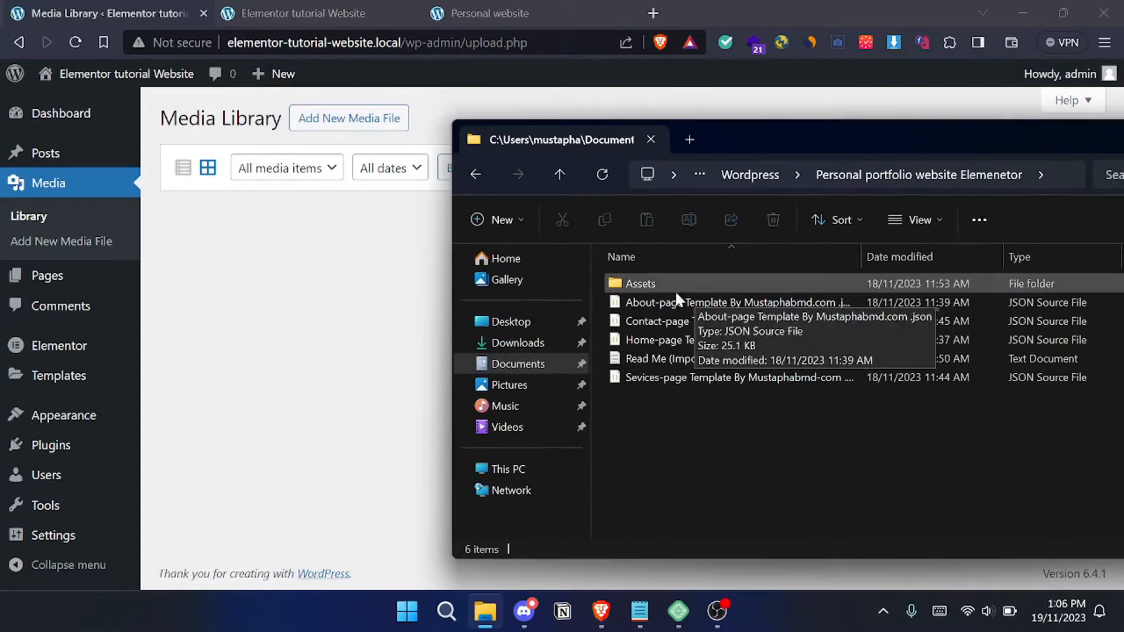
double_click(644, 283)
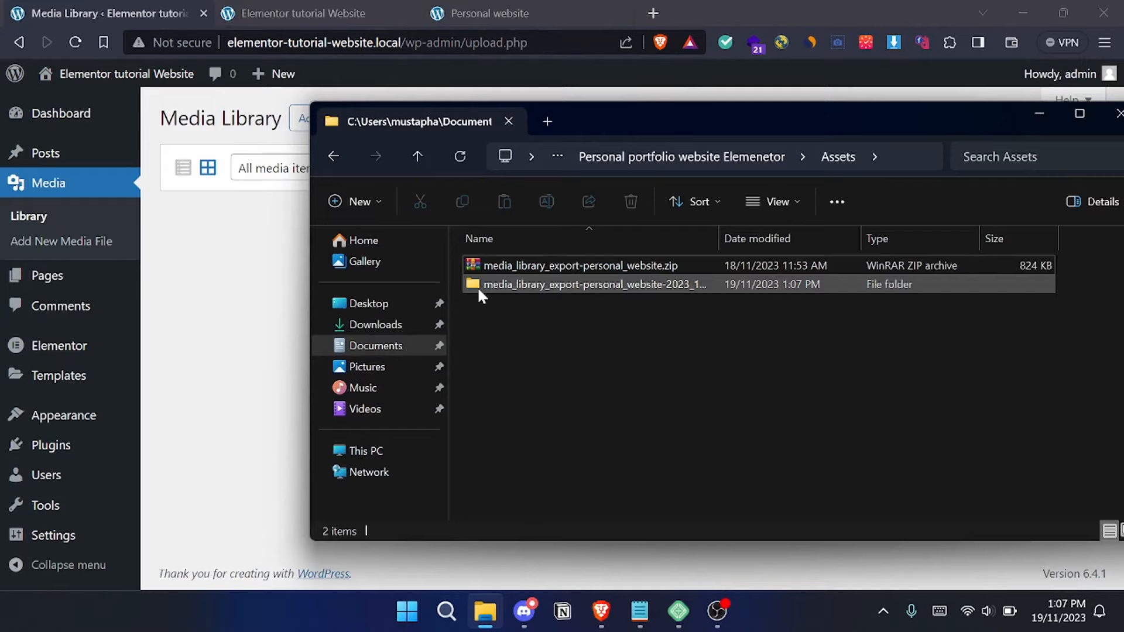
drag(477, 286, 378, 372)
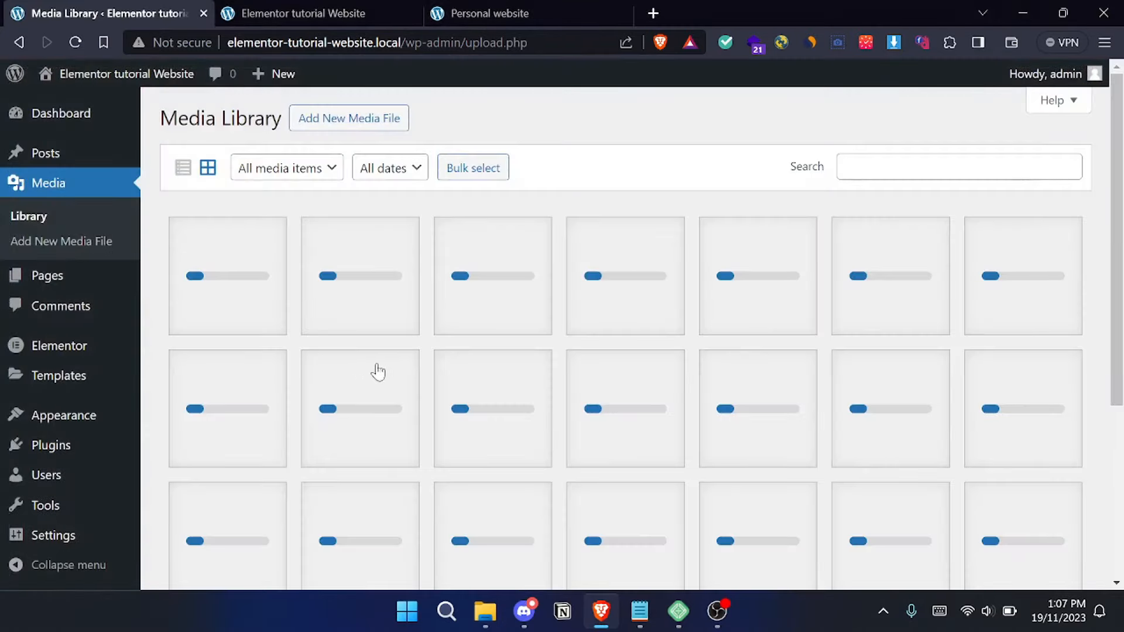
- Examine the uploaded images, logos and icons in the media library
scroll(586, 318, down, 3)
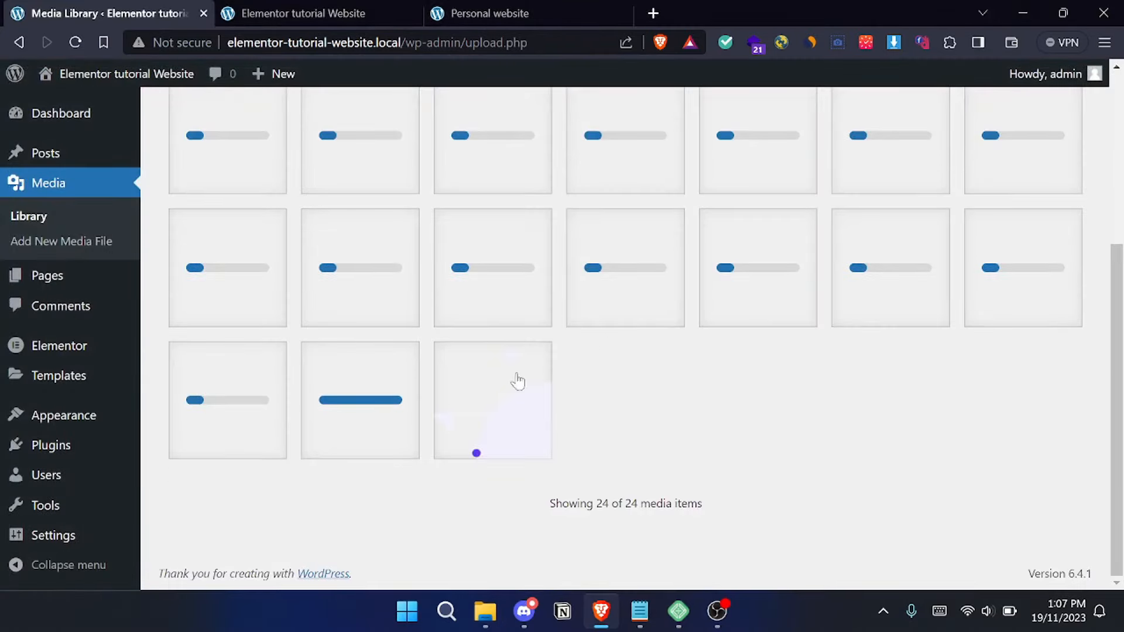
scroll(520, 322, up, 3)
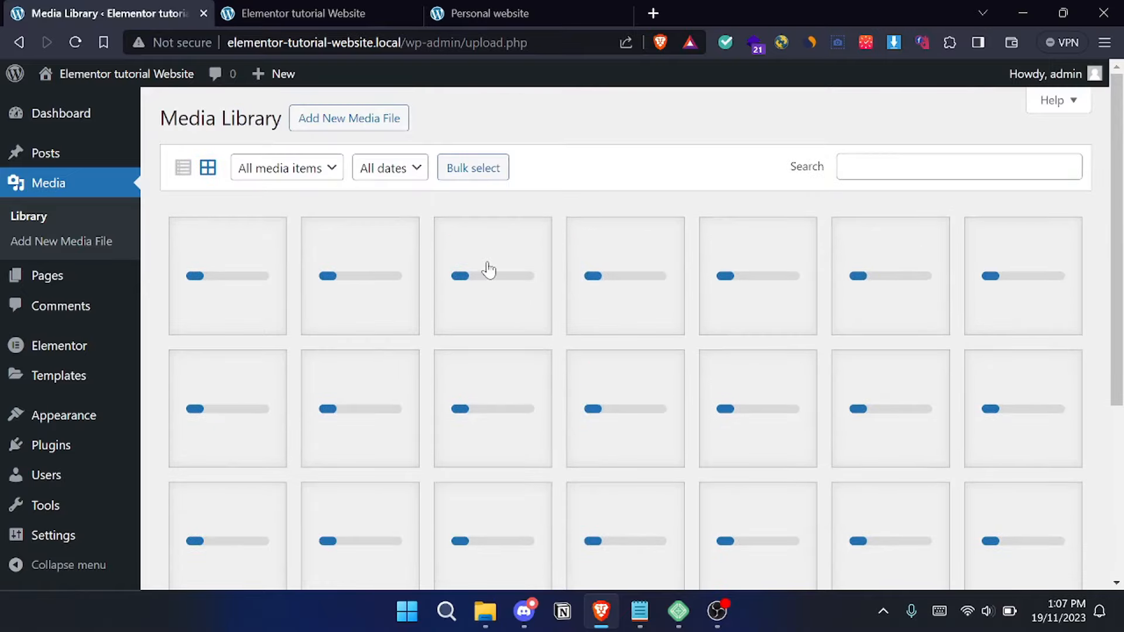
scroll(589, 302, down, 4)
scroll(603, 305, up, 4)
scroll(497, 342, down, 1)
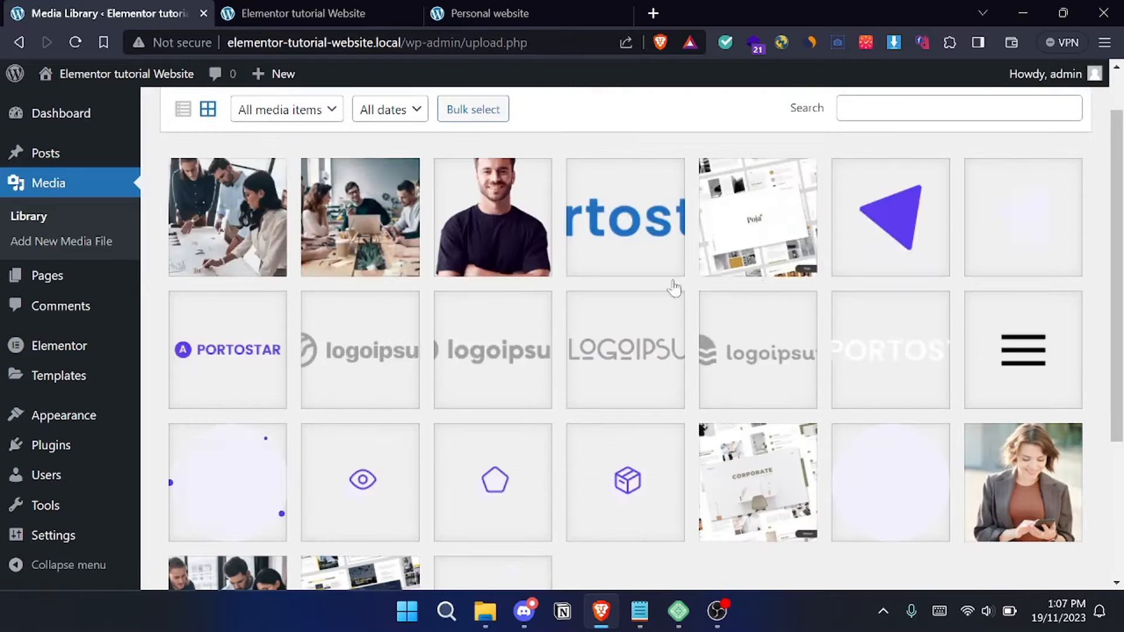
scroll(673, 283, up, 1)
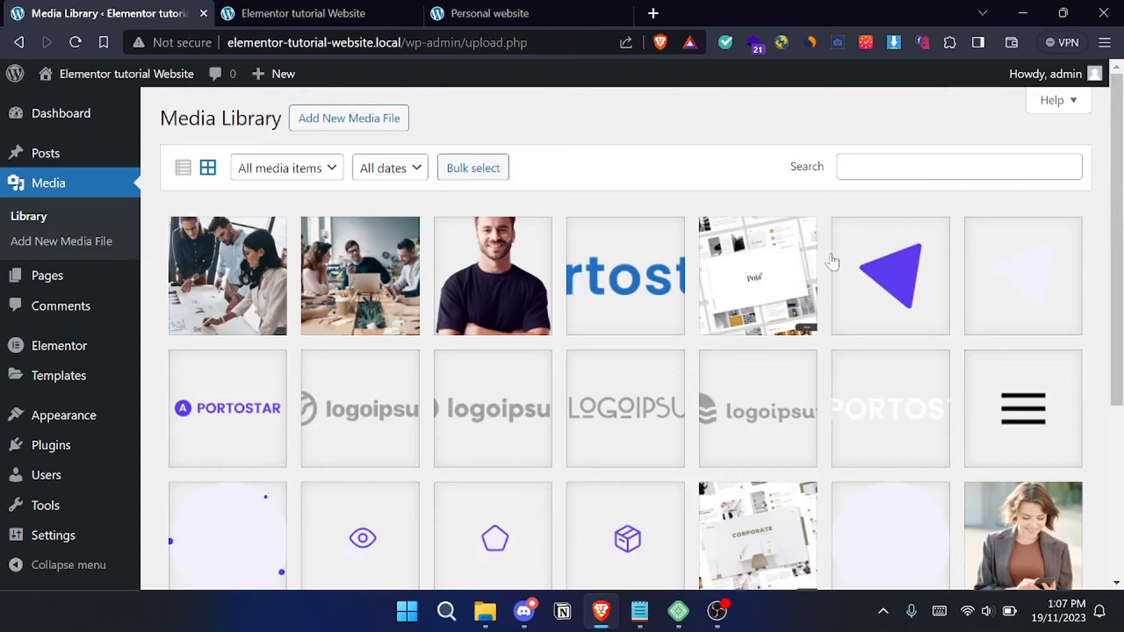
scroll(287, 300, down, 5)
scroll(511, 319, up, 5)
- Move the Sample Page to the trash and start adding a new page
mouse_move(34, 279)
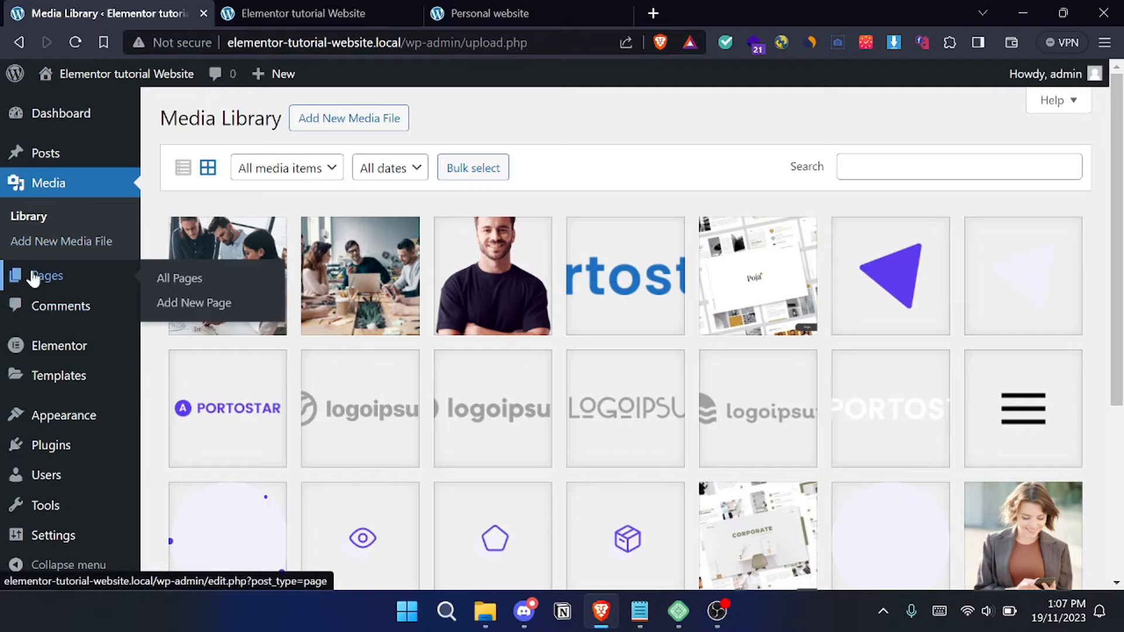
click(178, 276)
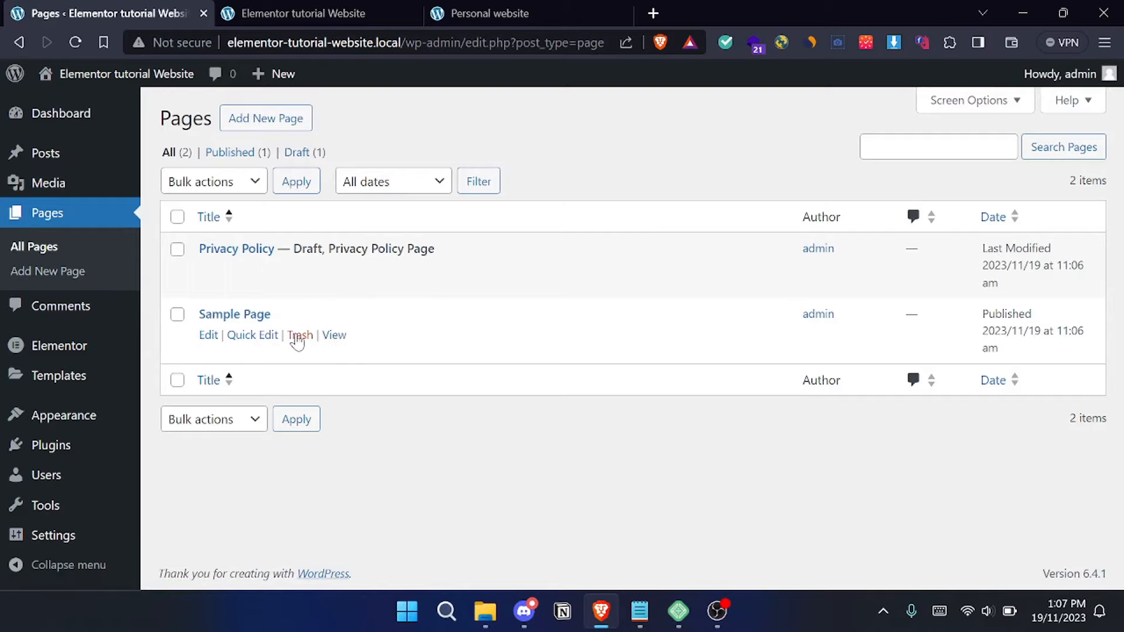
click(299, 335)
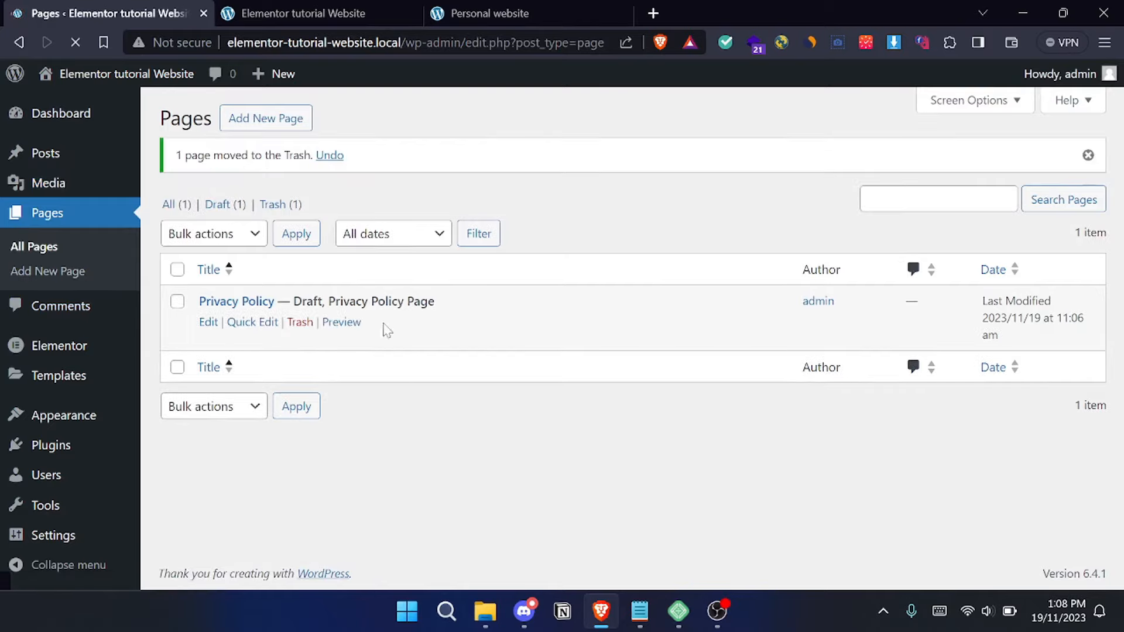
click(285, 117)
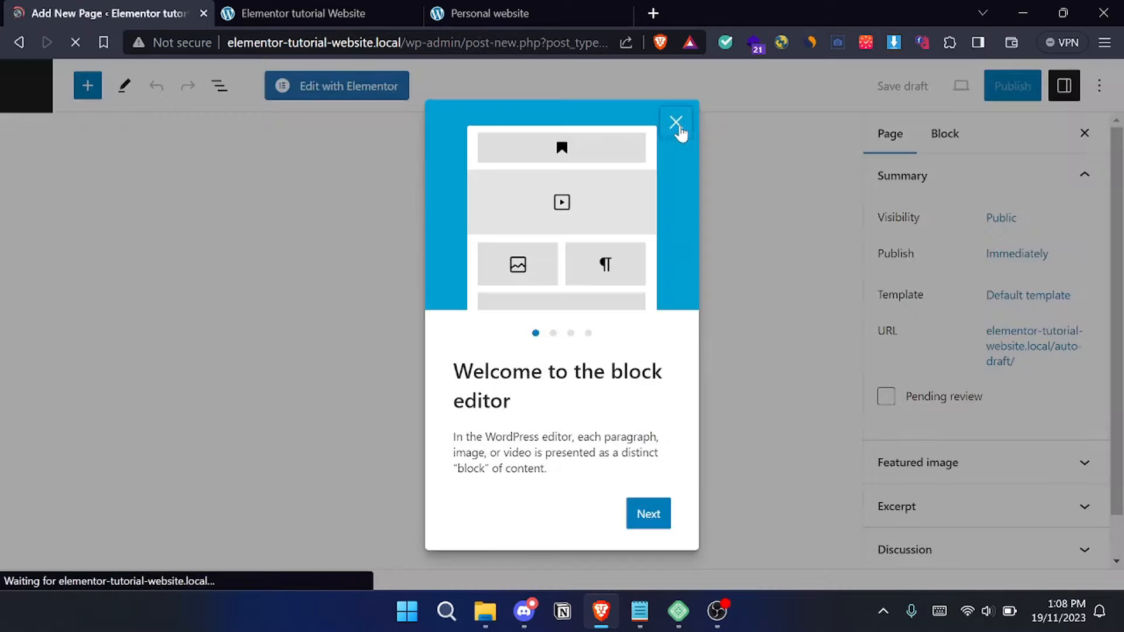
- Title the new page Home, publish it, and return to the pages list
click(675, 118)
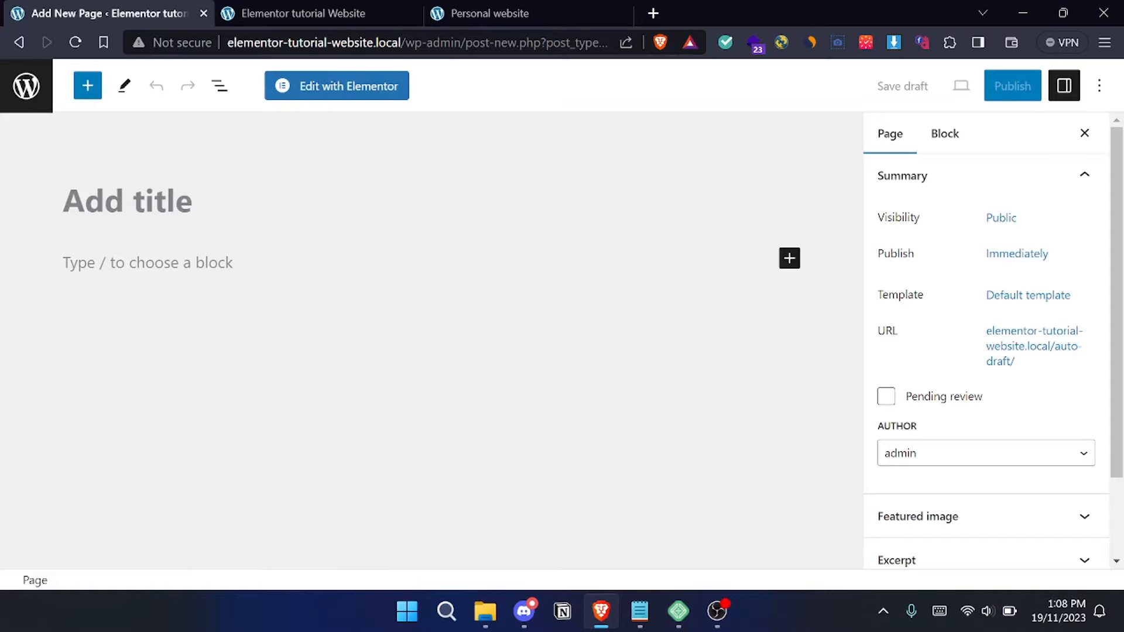
text(H)
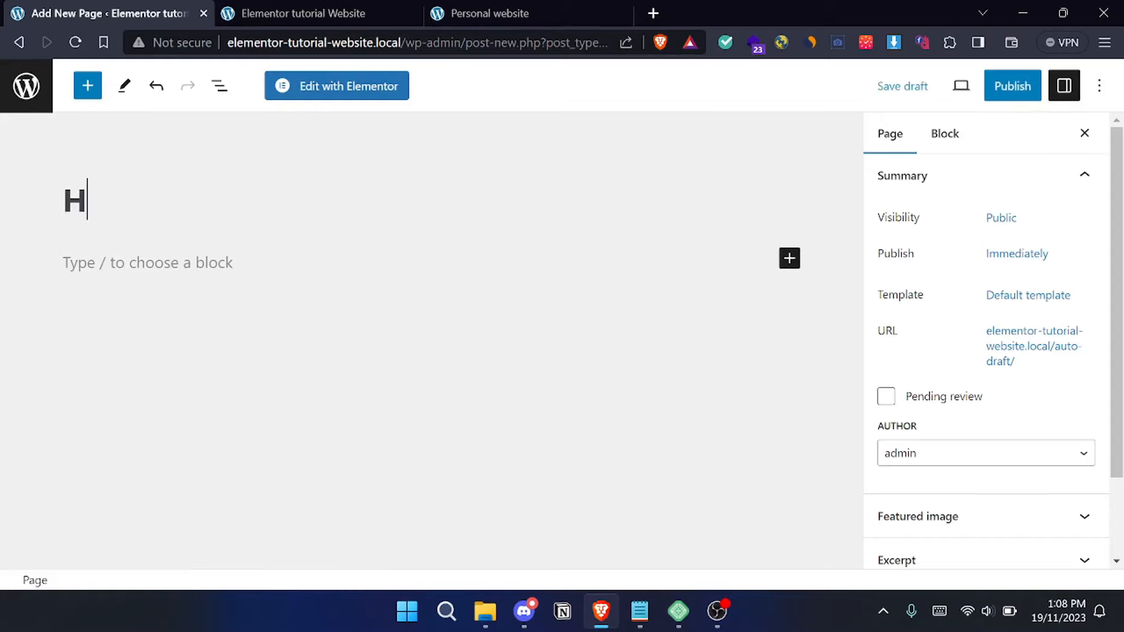
text(ome)
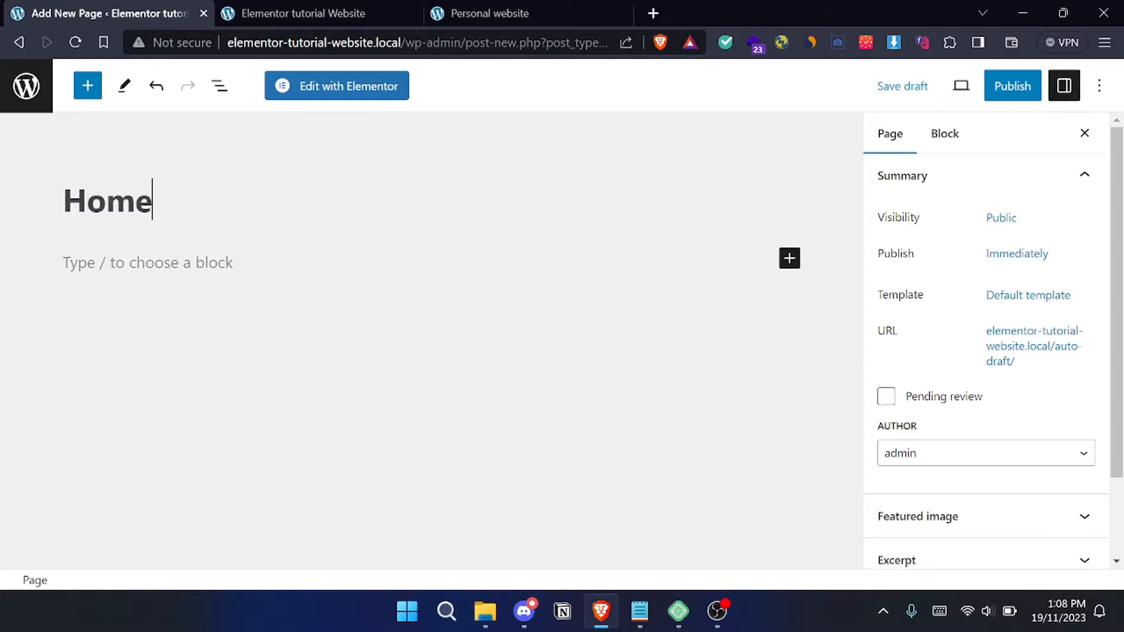
click(1012, 88)
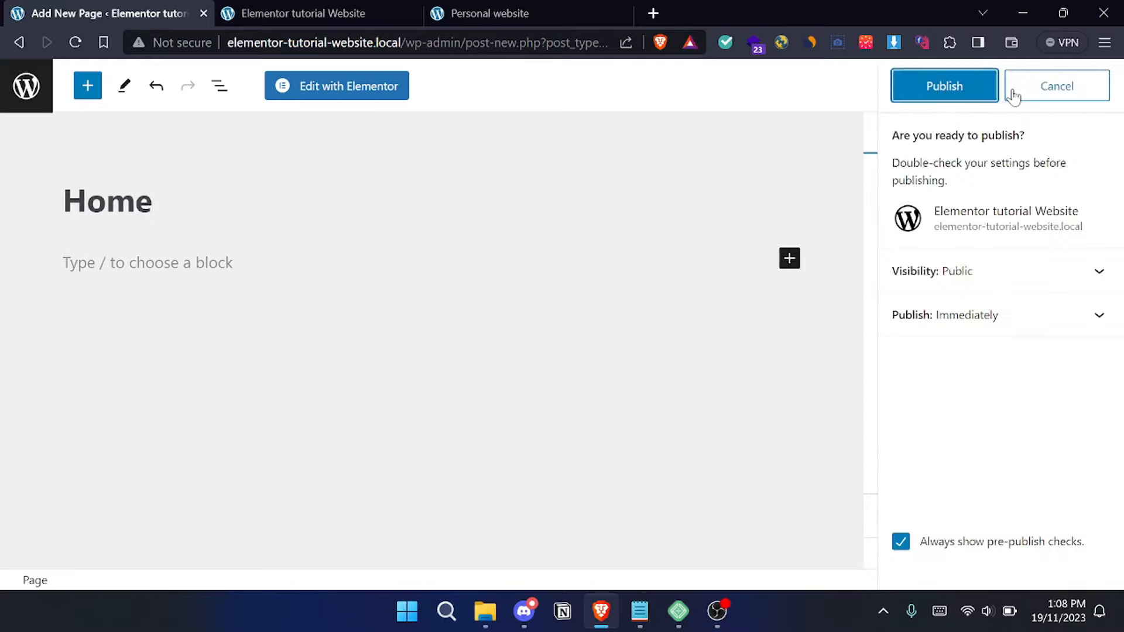
click(944, 86)
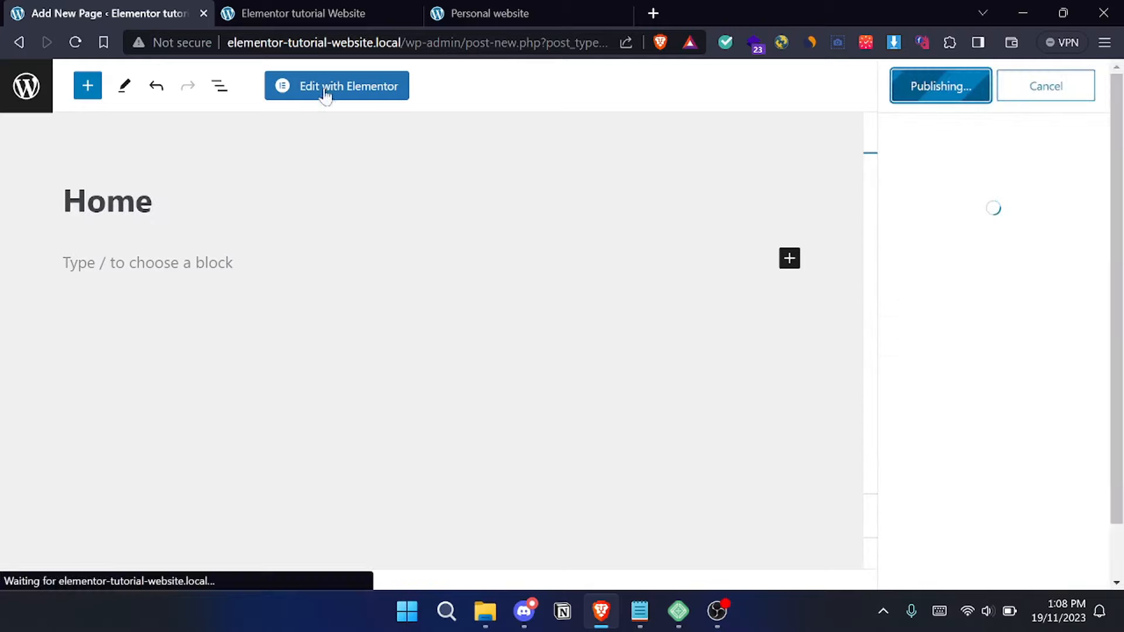
click(20, 45)
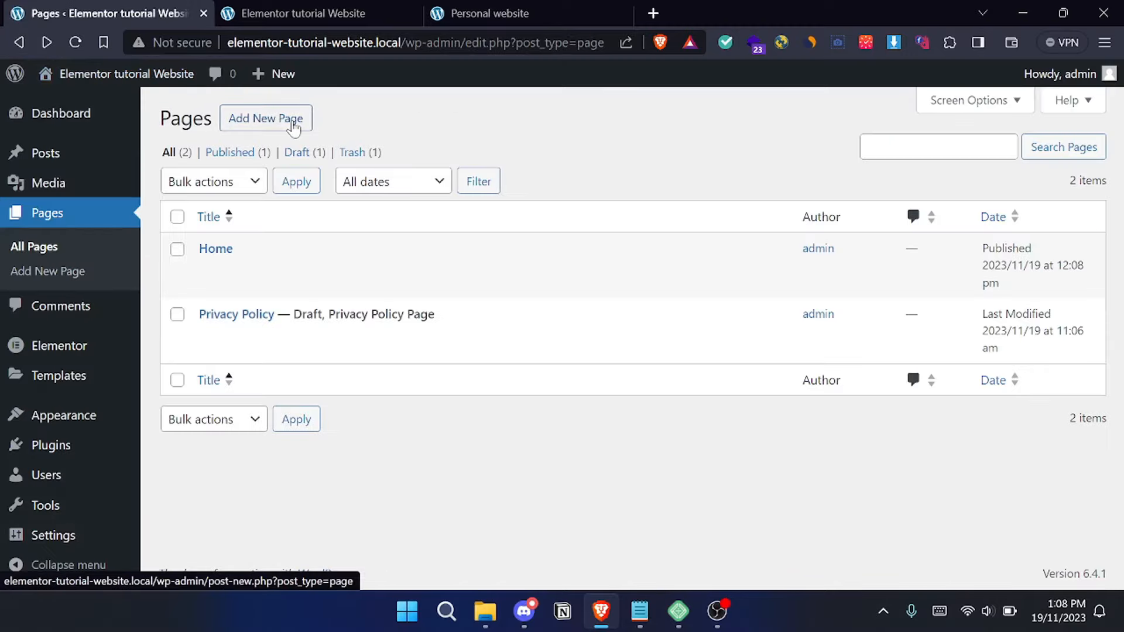
- Add a new page titled About, publish it, and leave its editor
click(289, 126)
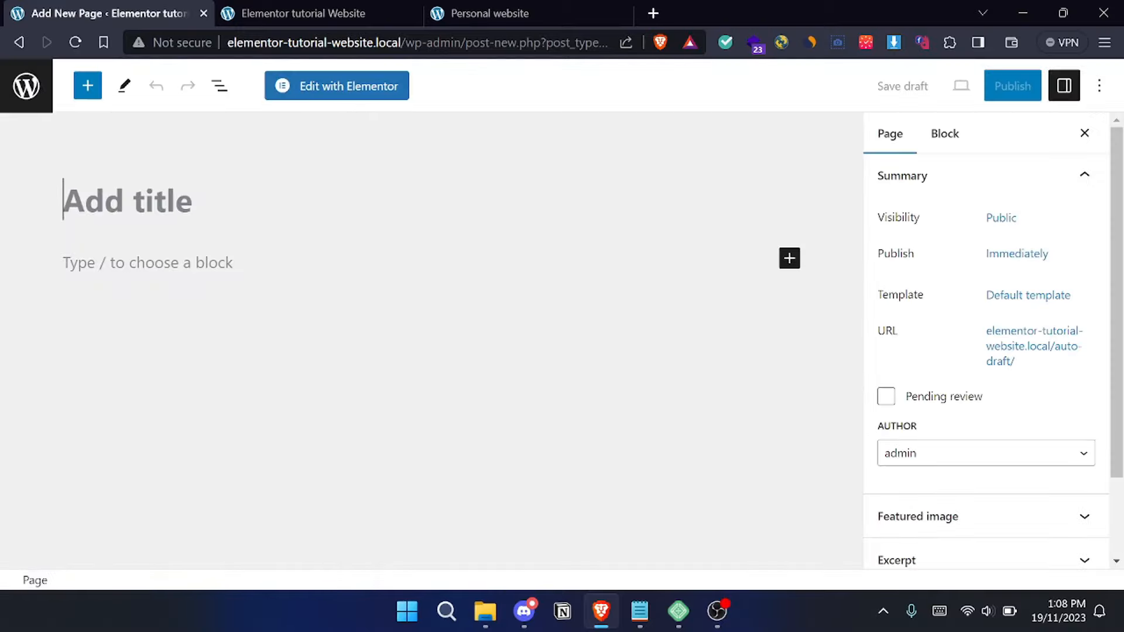
text(About us)
key(BackSpace)
key(BackSpace)
key(BackSpace)
click(1012, 87)
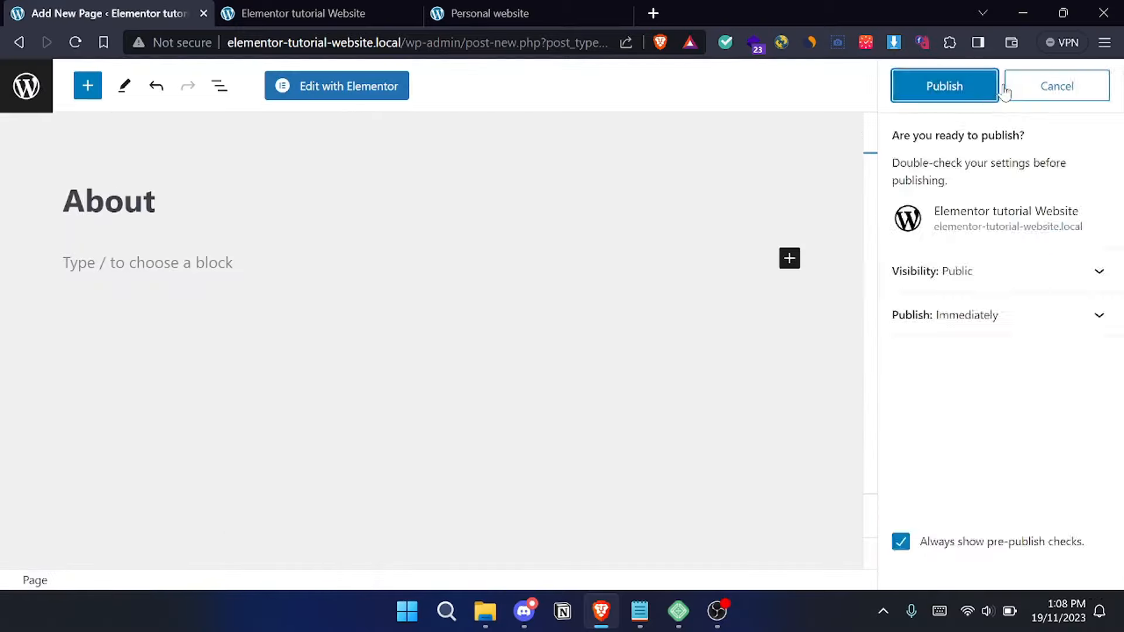
click(930, 85)
click(19, 42)
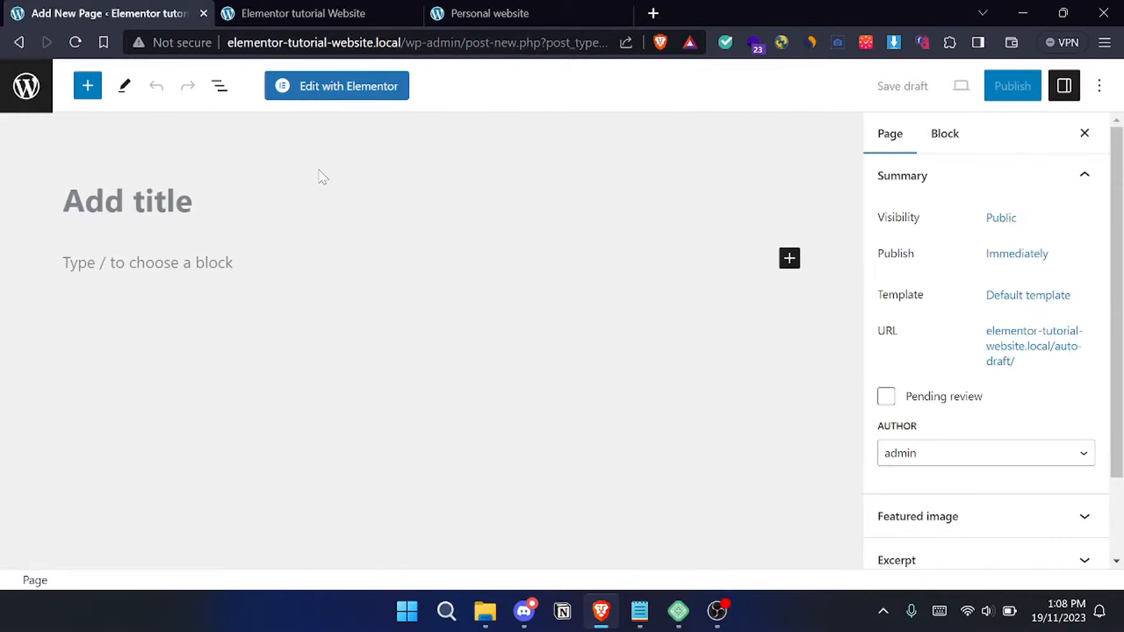
- Publish a new page titled Contact, check the other open sites, and return to the pages list
text(Contact)
click(1011, 85)
click(943, 85)
click(339, 14)
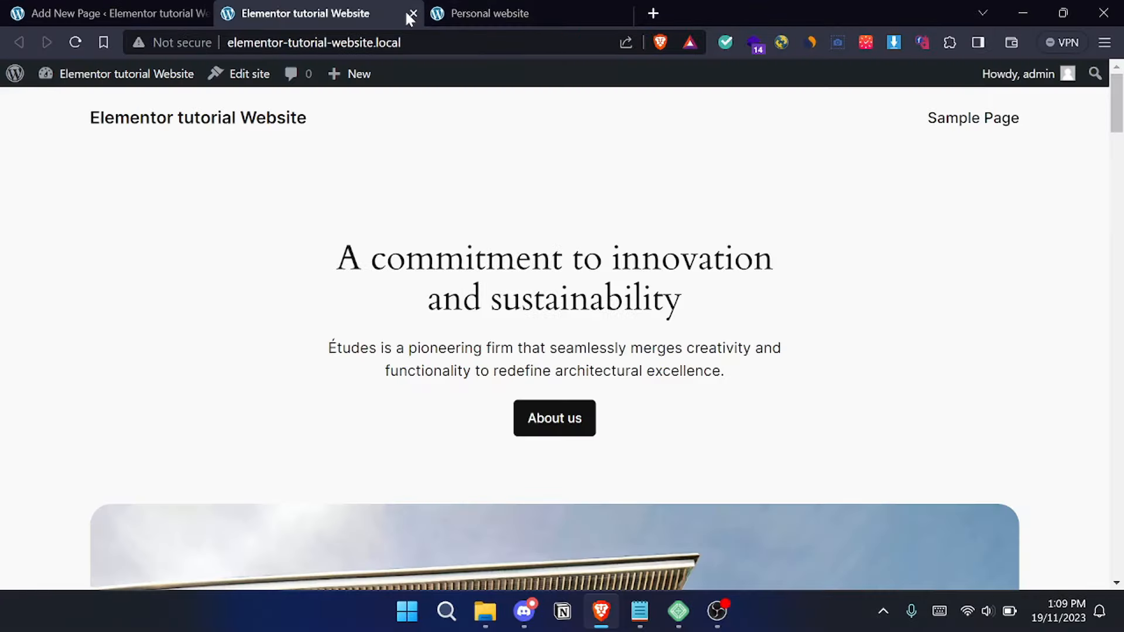
click(463, 14)
click(125, 11)
click(19, 42)
- Publish a new page titled Services and compare the pages list with the navigation of the Personal website
click(286, 122)
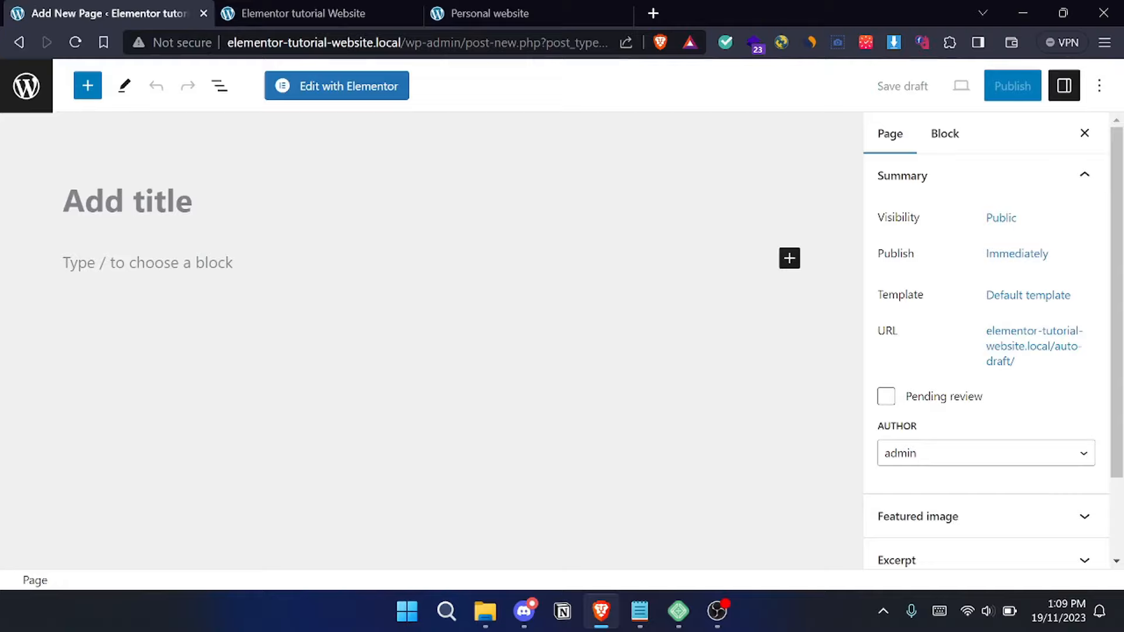
text(Services)
click(1011, 86)
click(943, 85)
click(18, 43)
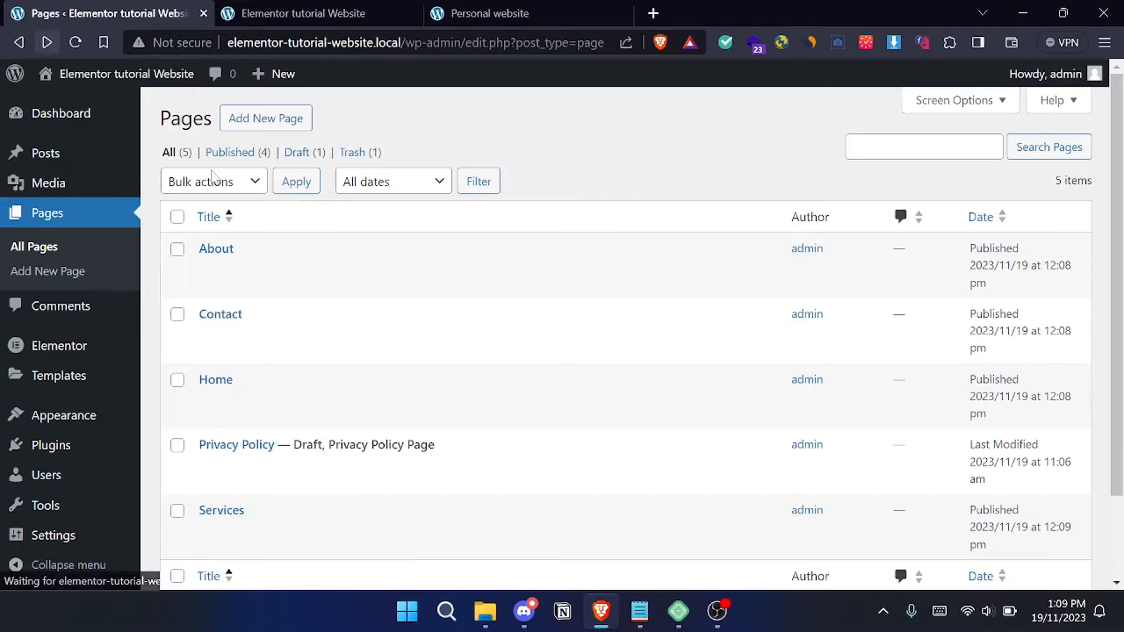
scroll(463, 257, down, 2)
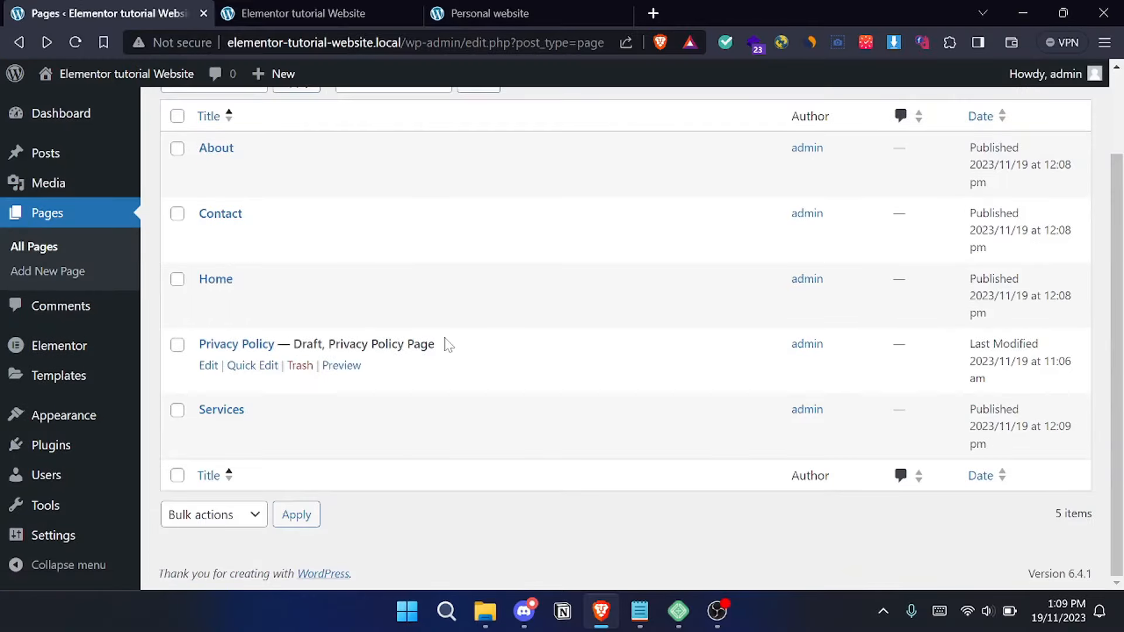
scroll(445, 345, up, 2)
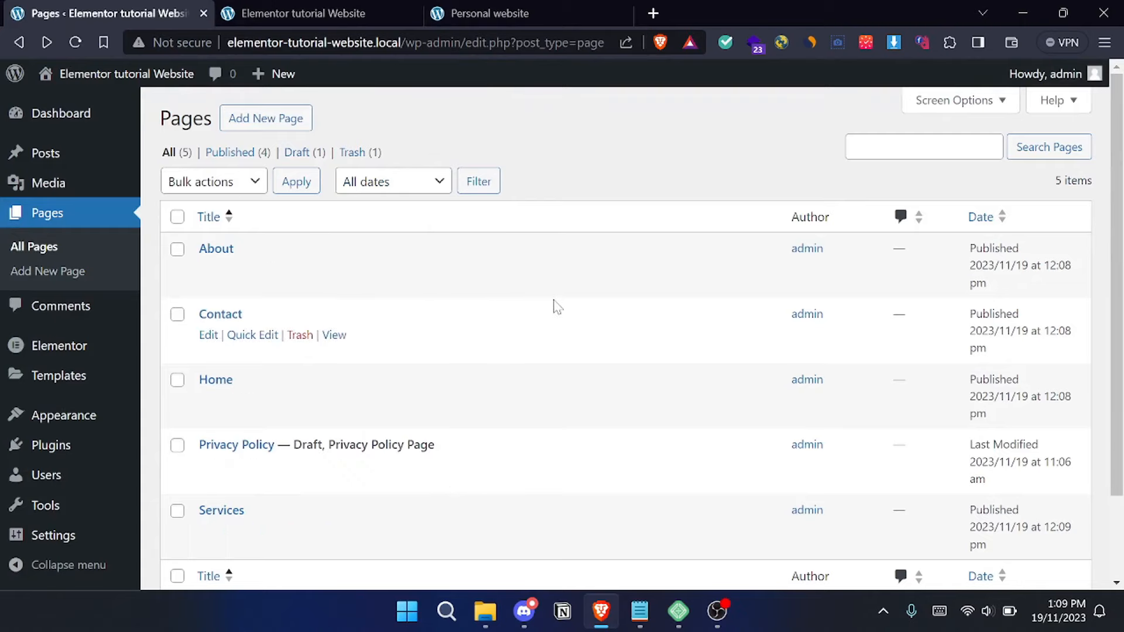
scroll(554, 304, down, 2)
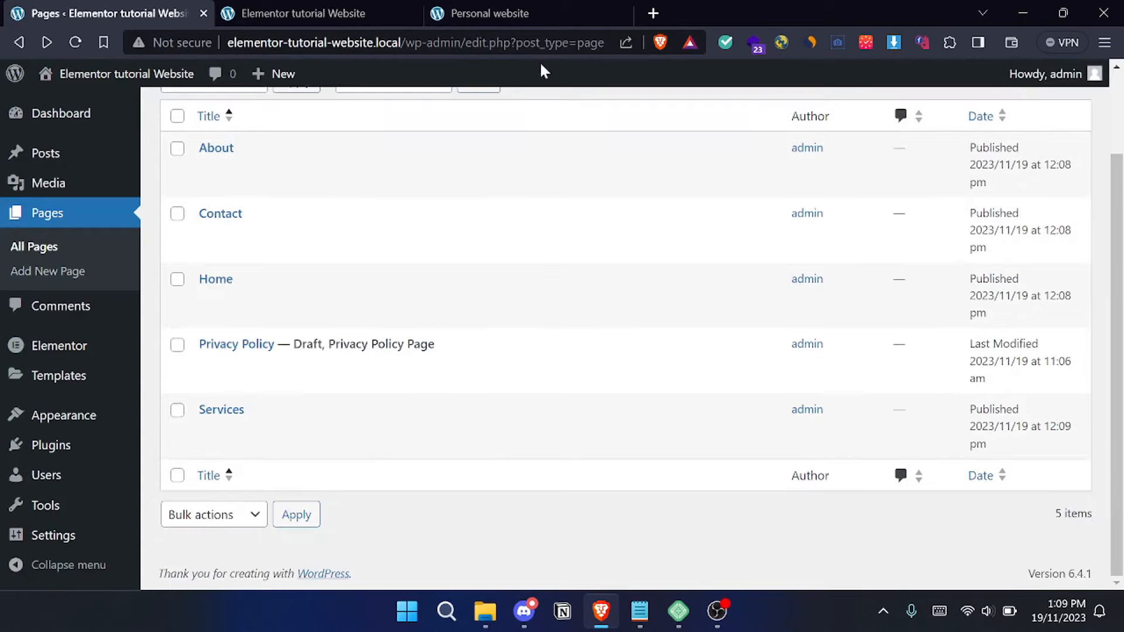
click(528, 20)
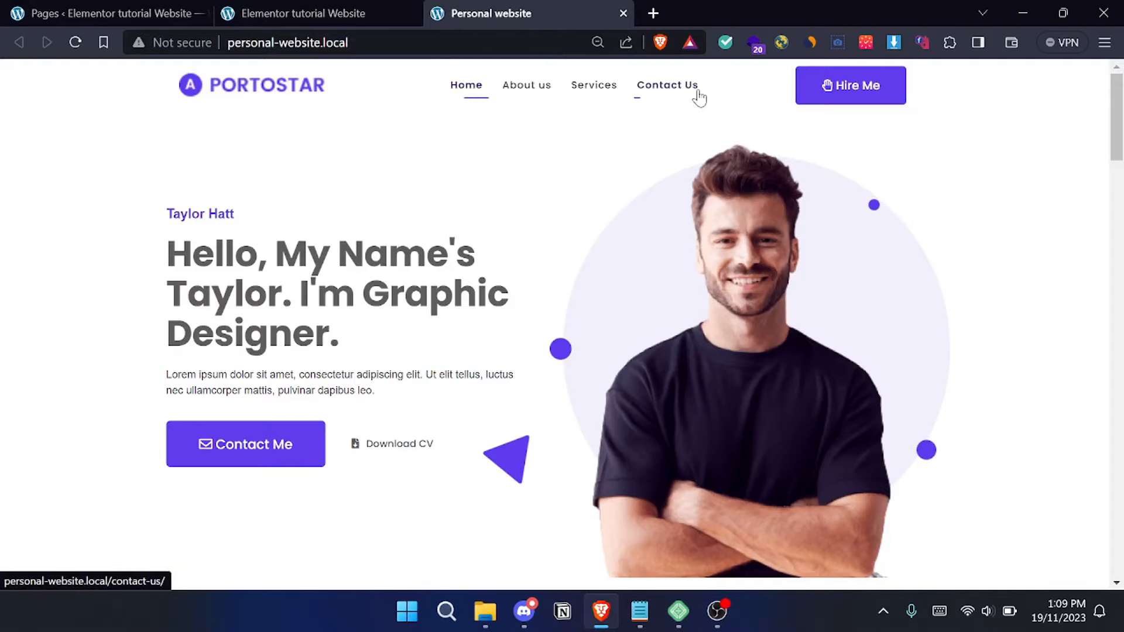
click(126, 9)
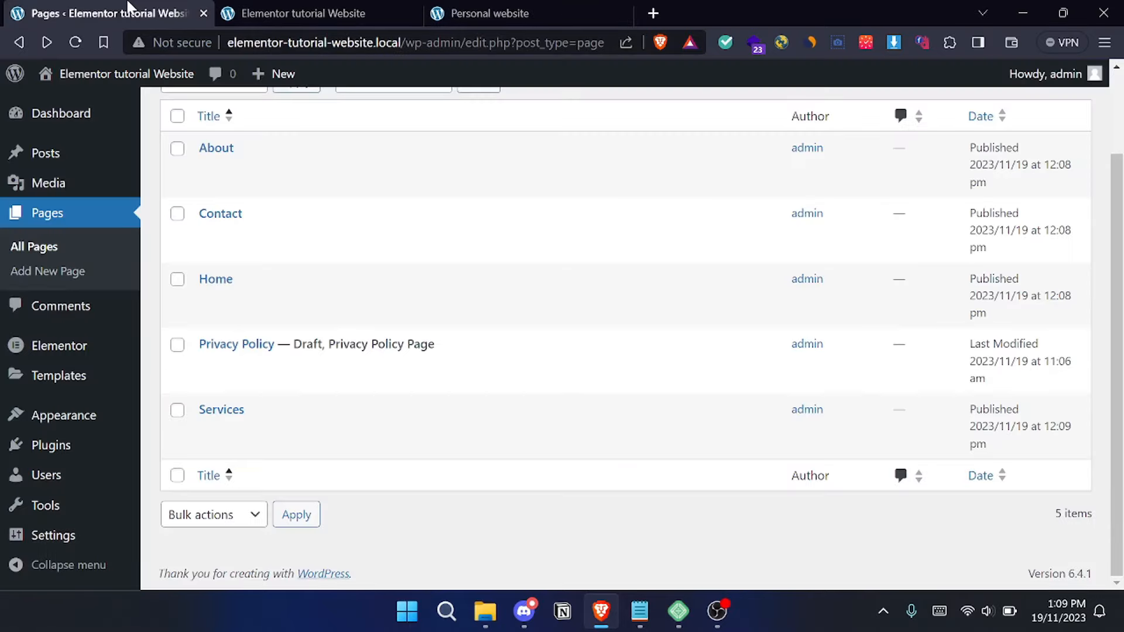
- Create a menu named "Nav menu Header" that automatically adds new top-level pages and displays in both the Header and Footer locations
mouse_move(47, 433)
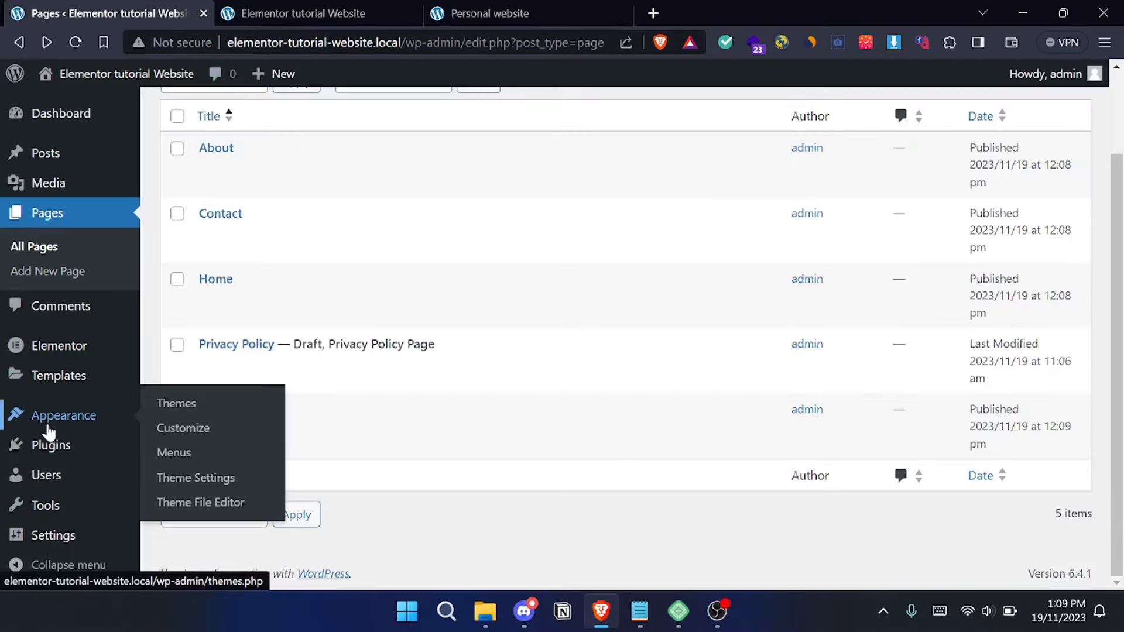
click(212, 460)
scroll(212, 460, down, 2)
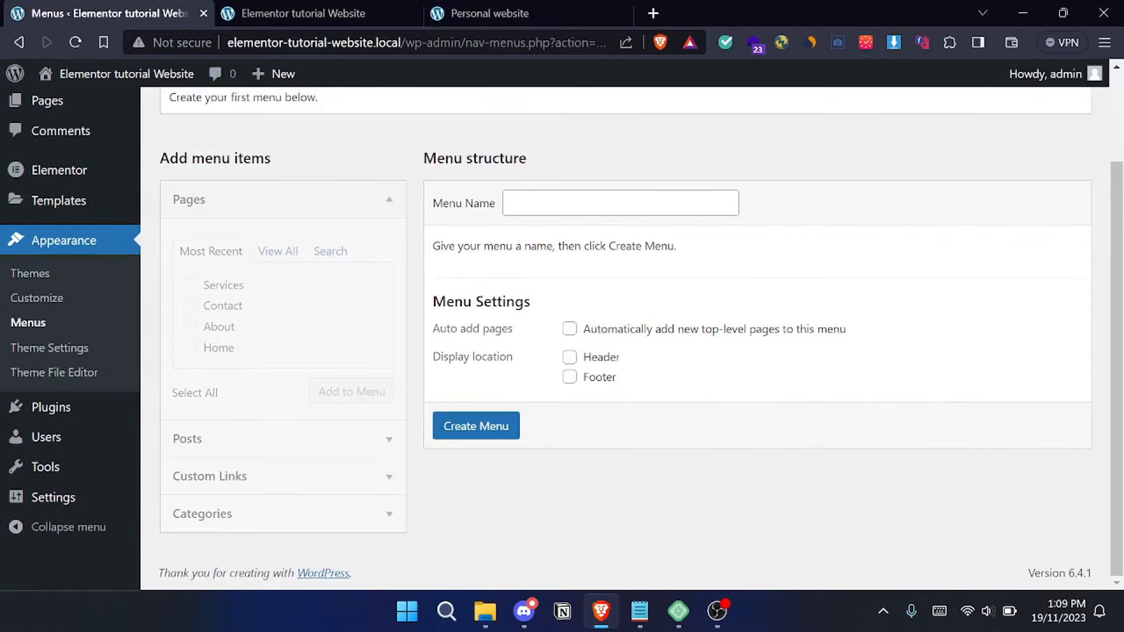
click(620, 203)
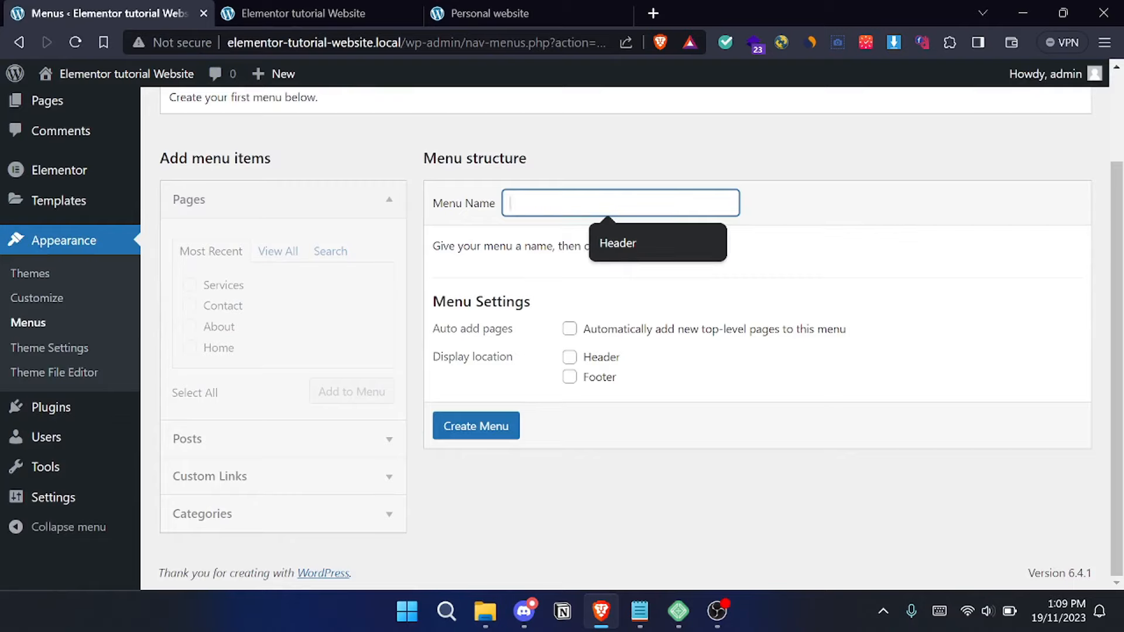
text(Nav menu Header)
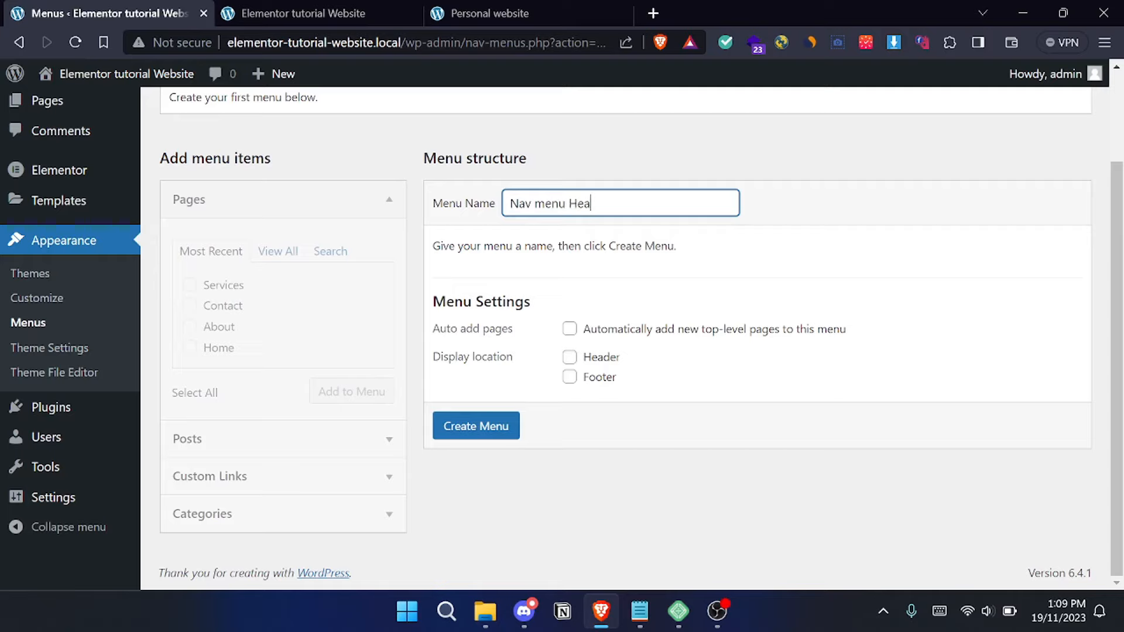
click(570, 358)
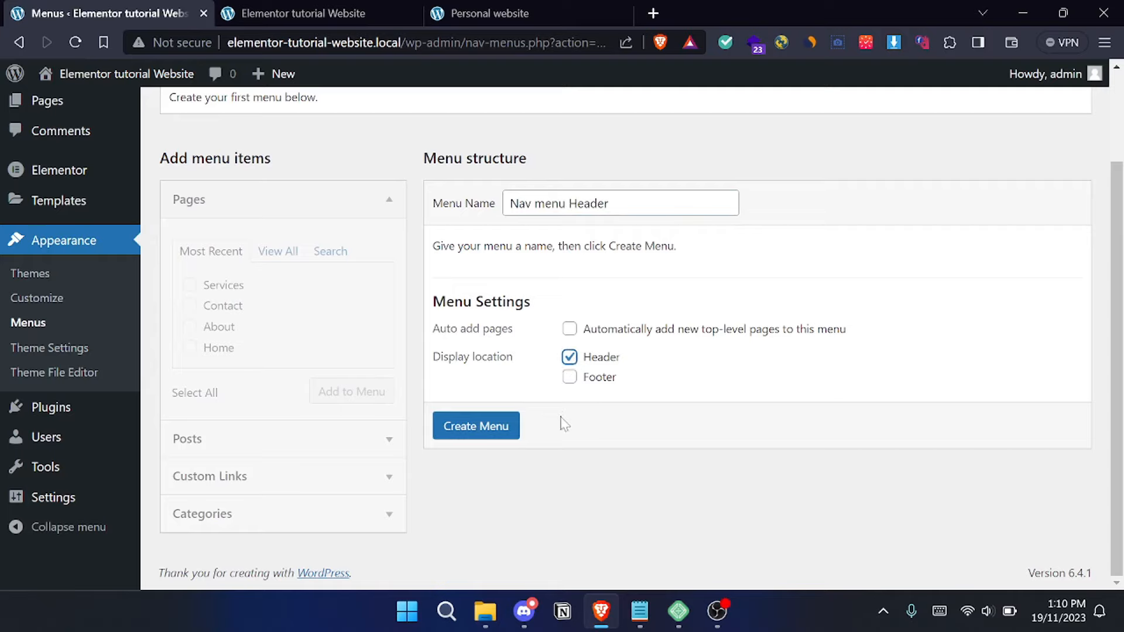
click(569, 379)
click(570, 329)
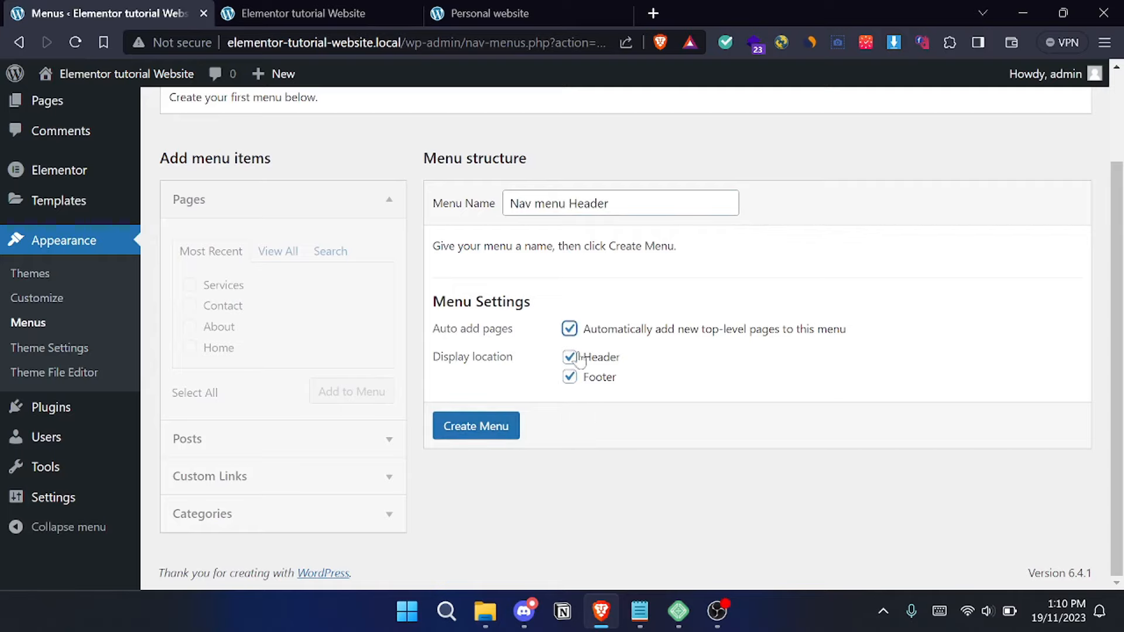
click(488, 427)
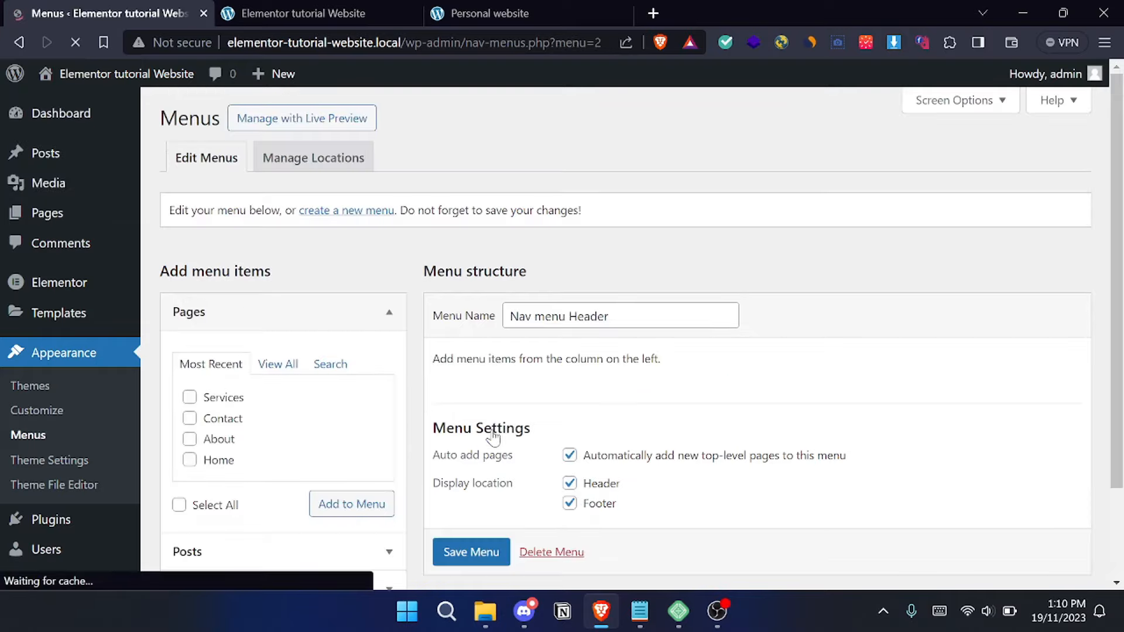
- Add all listed pages, including Home, About, Contact and Services, to the Nav menu Header menu and save it
scroll(658, 313, down, 2)
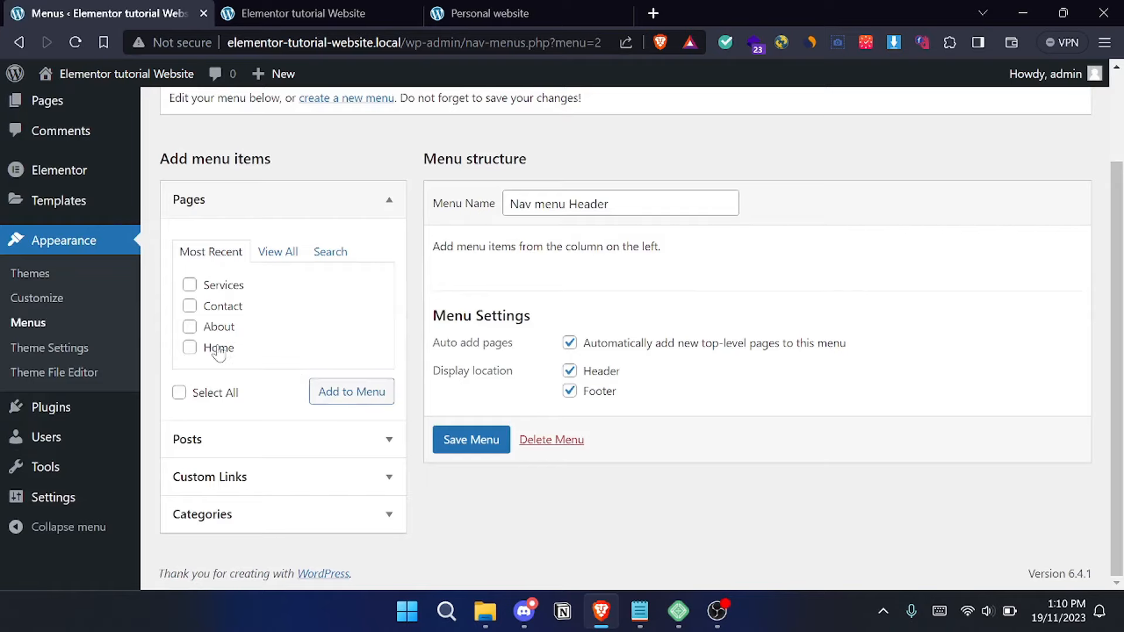
click(218, 327)
click(220, 306)
click(222, 285)
click(268, 253)
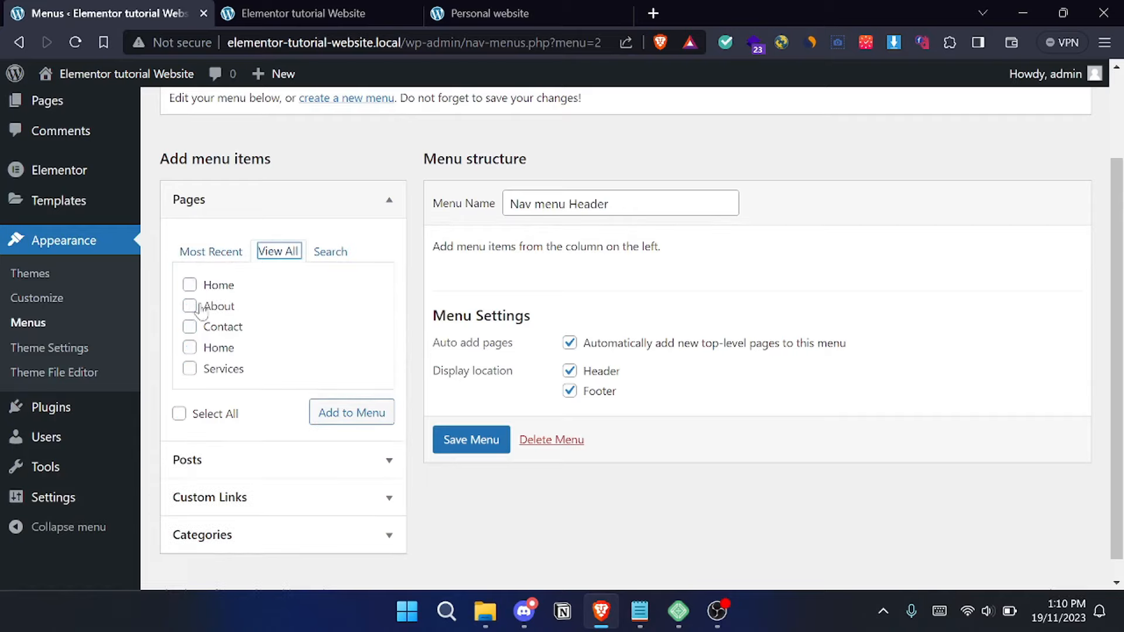
click(179, 414)
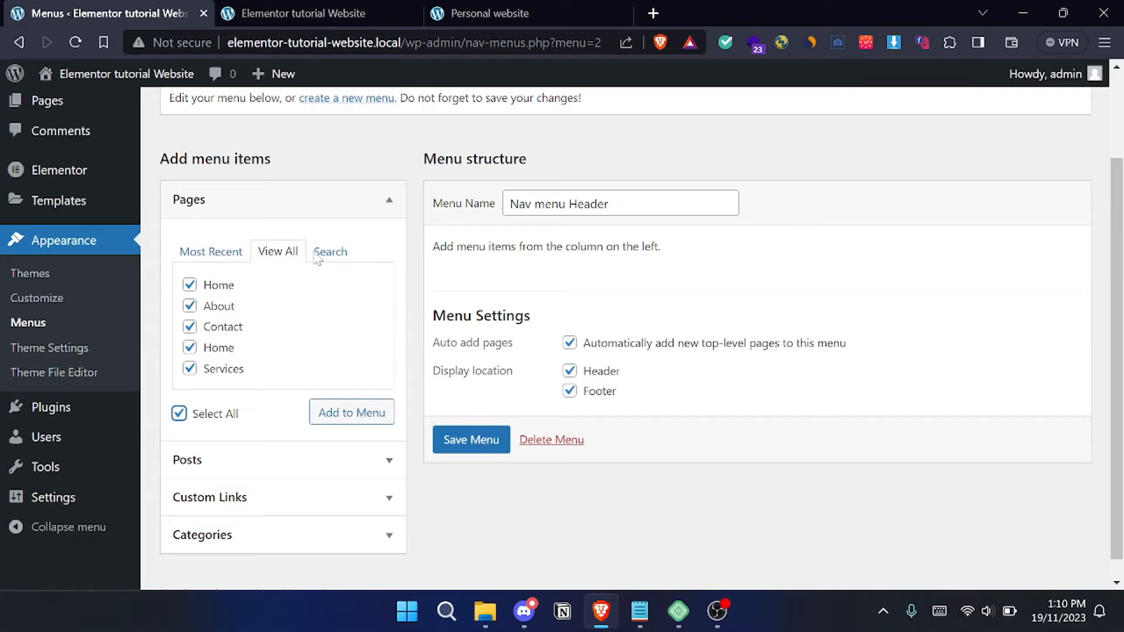
click(476, 443)
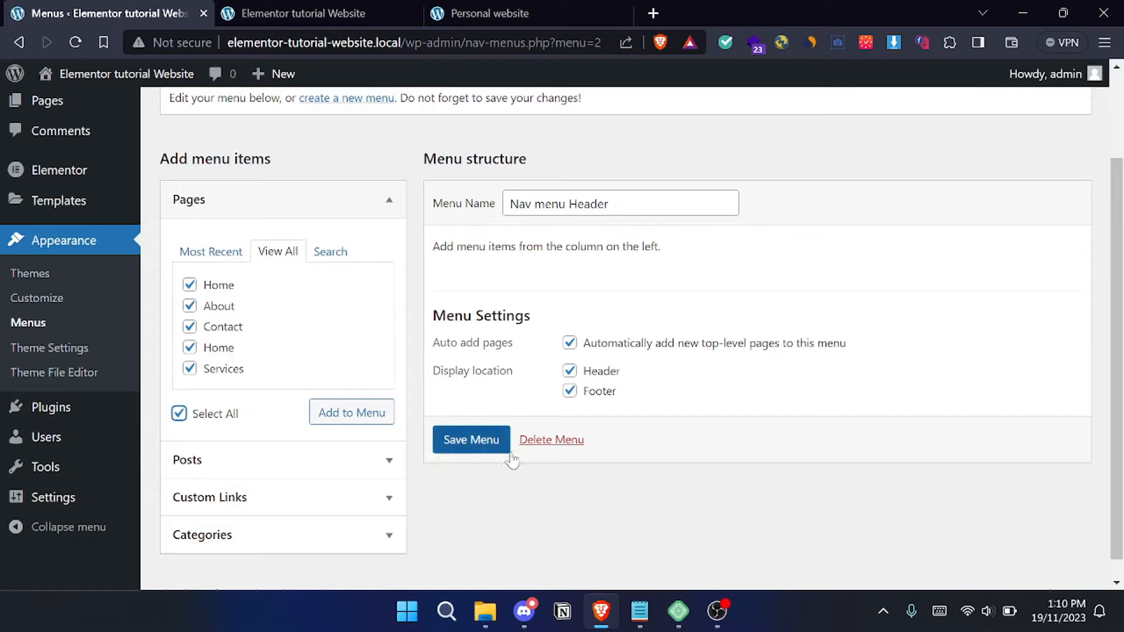
click(361, 417)
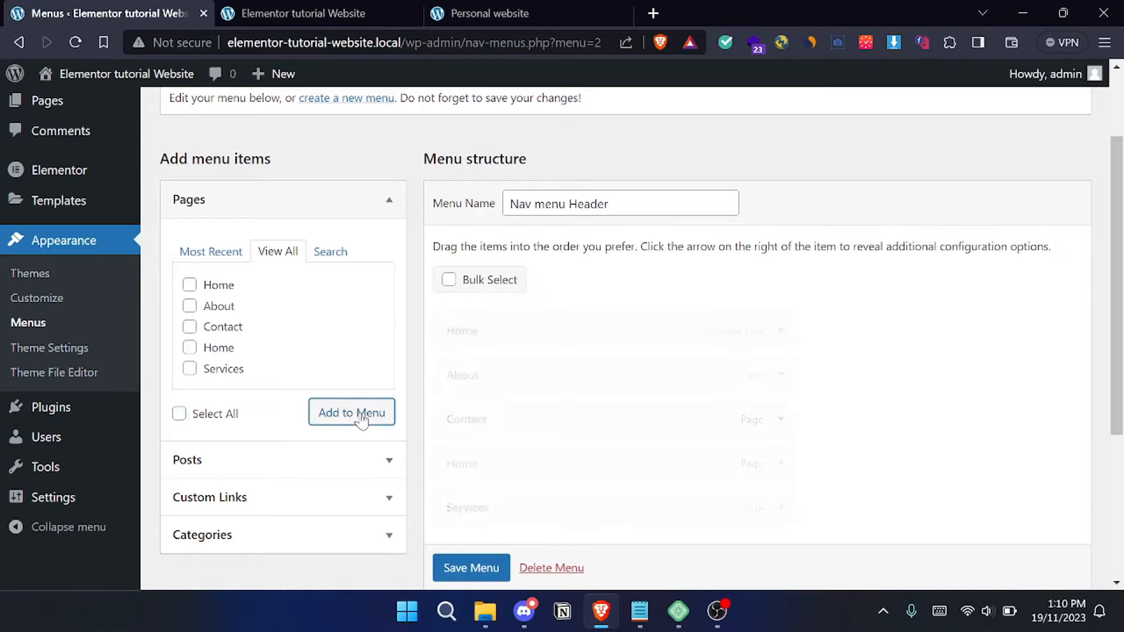
scroll(483, 396, down, 2)
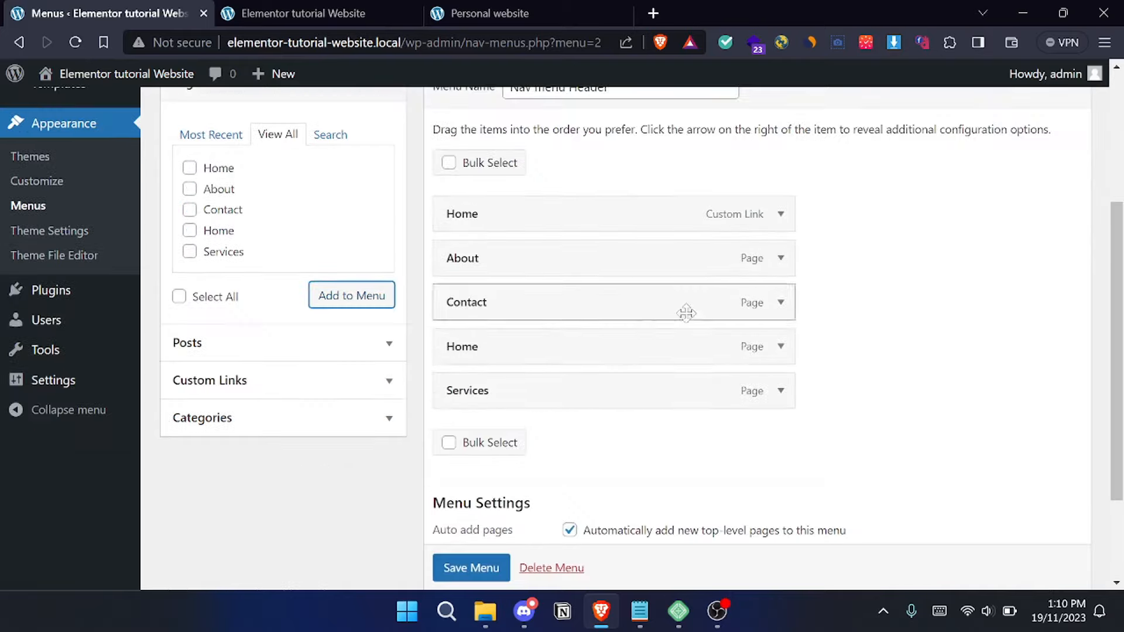
click(487, 568)
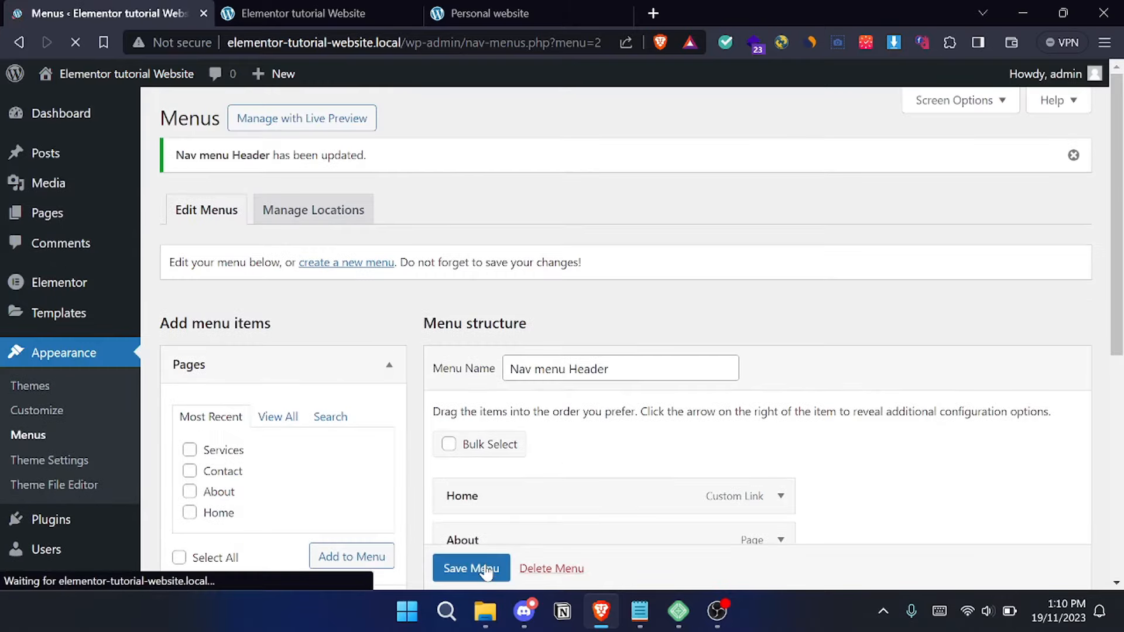
- Review the saved menu's structure and open the list of all pages
scroll(565, 301, down, 1)
scroll(565, 292, down, 1)
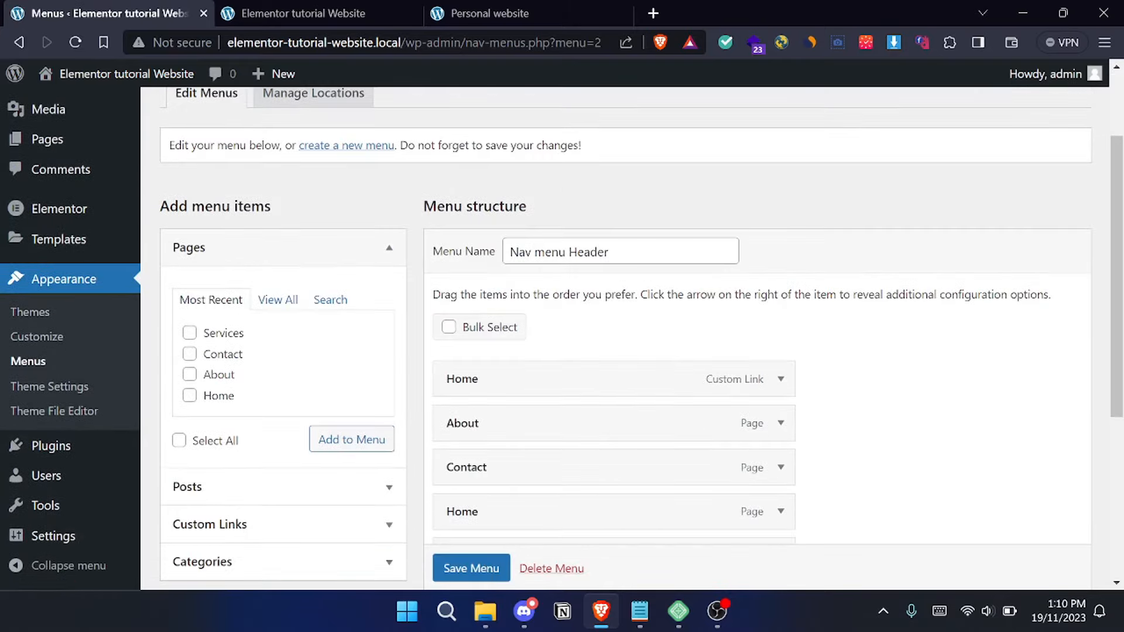
scroll(530, 246, up, 2)
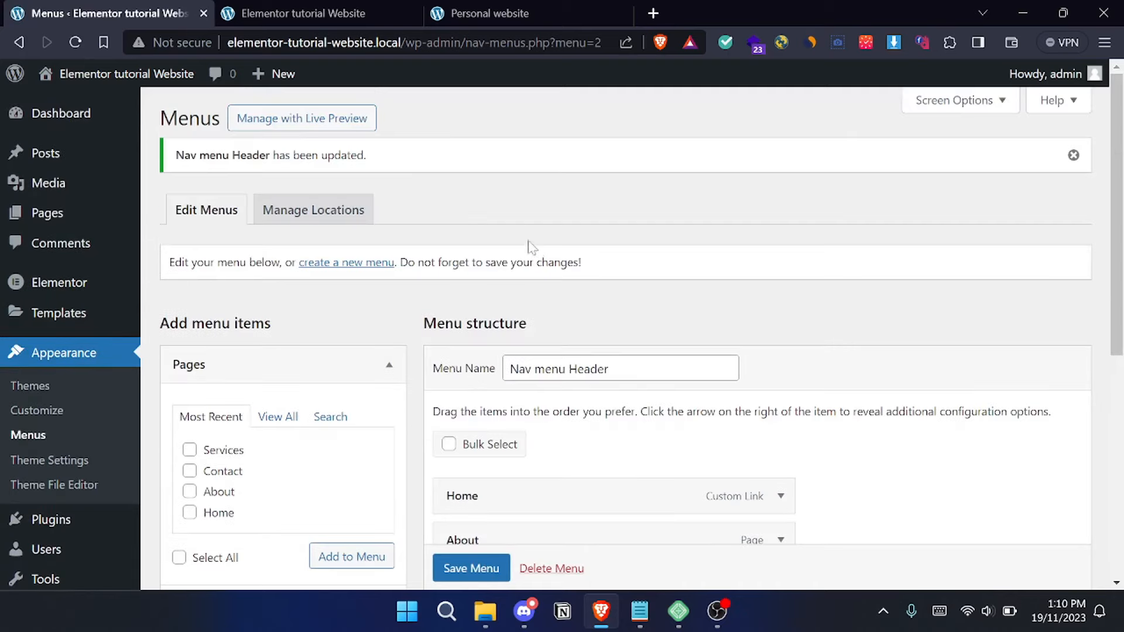
mouse_move(68, 218)
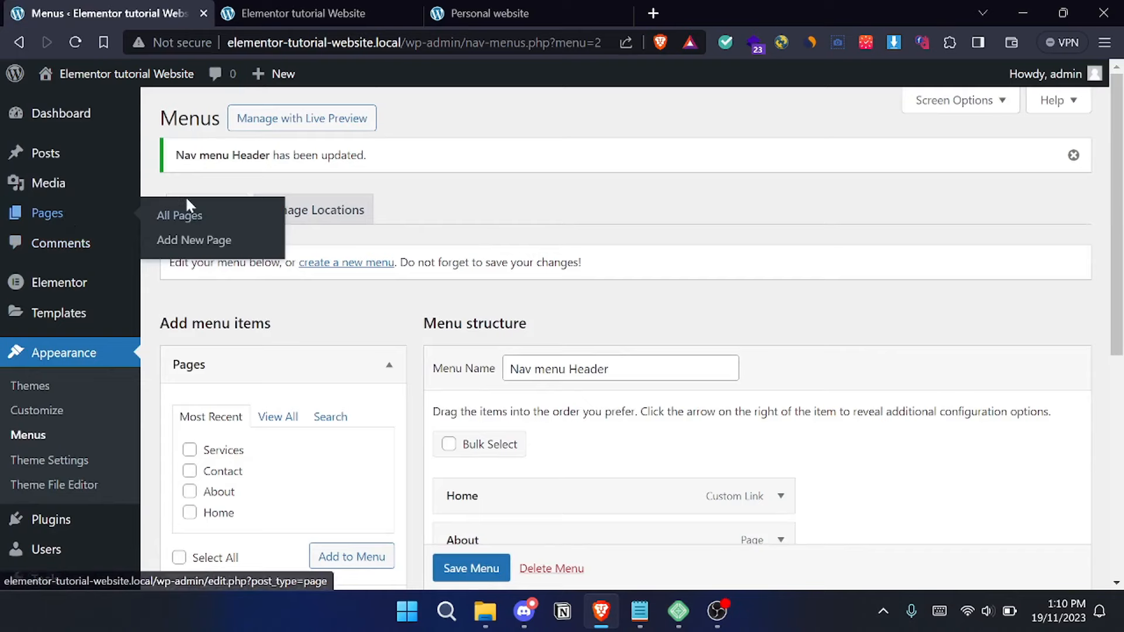
click(180, 217)
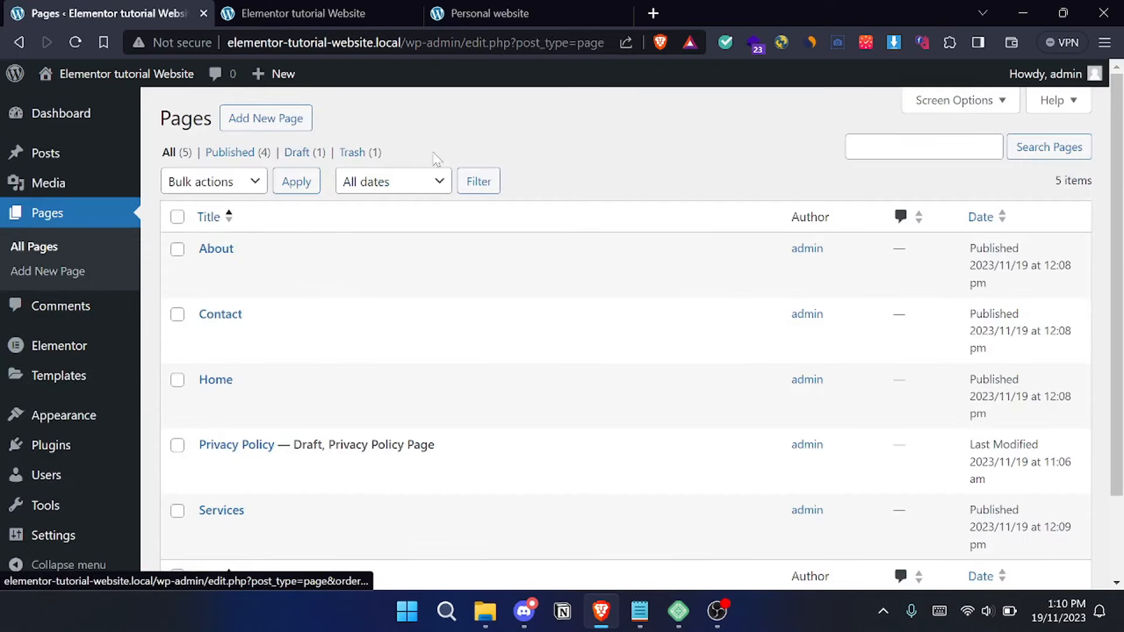
- Open the Home page from the pages list in the Elementor editor and dismiss the Elementor AI notification
scroll(538, 161, down, 1)
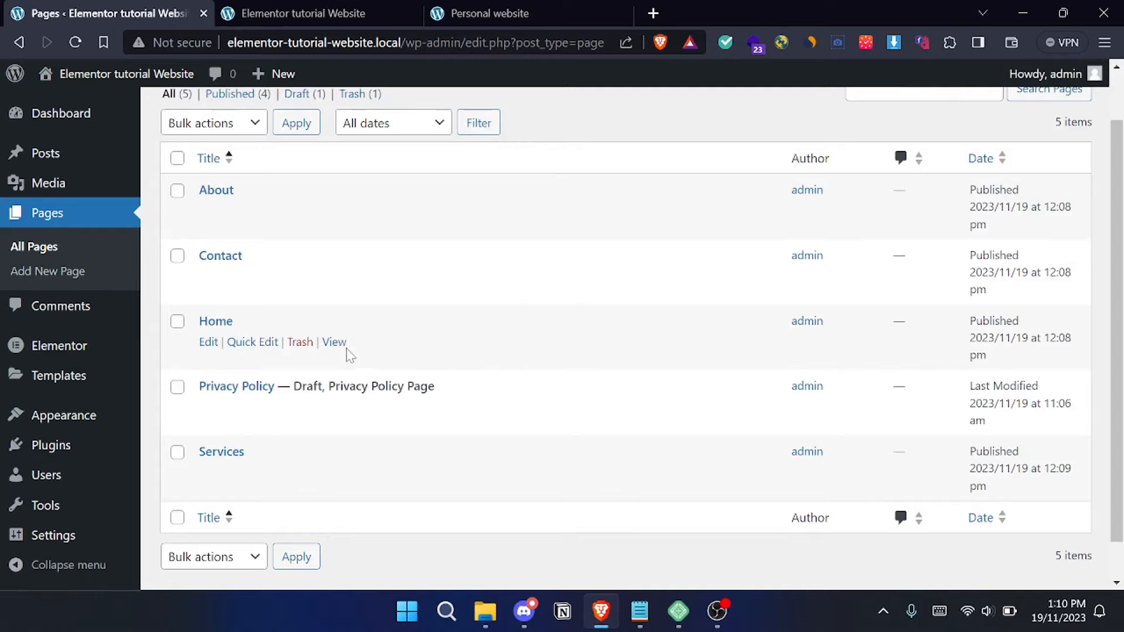
click(520, 12)
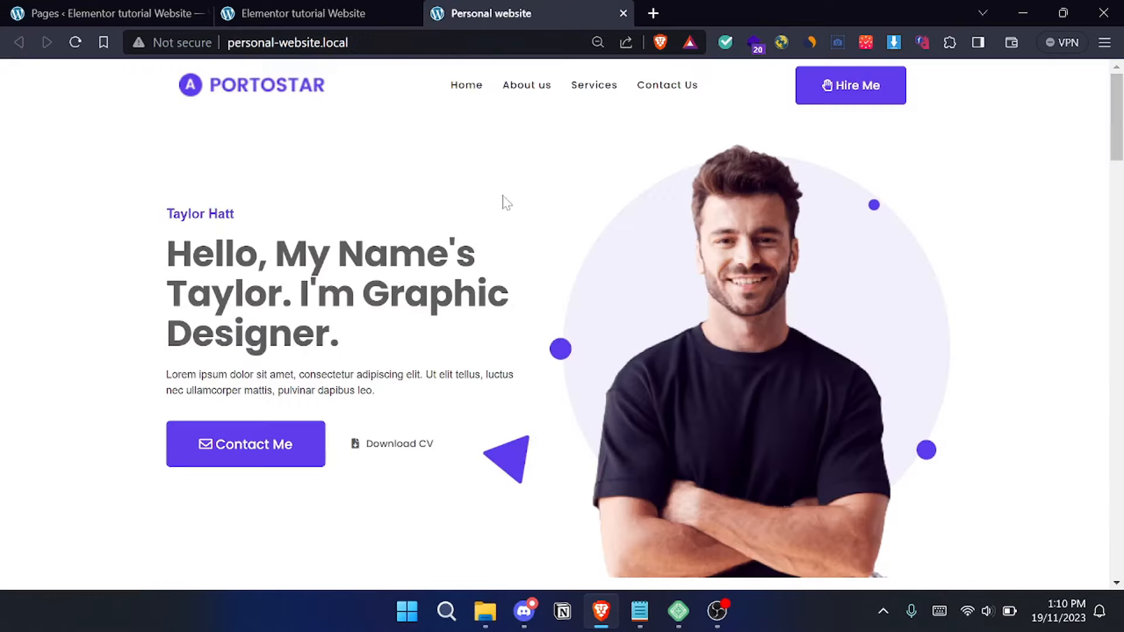
click(164, 13)
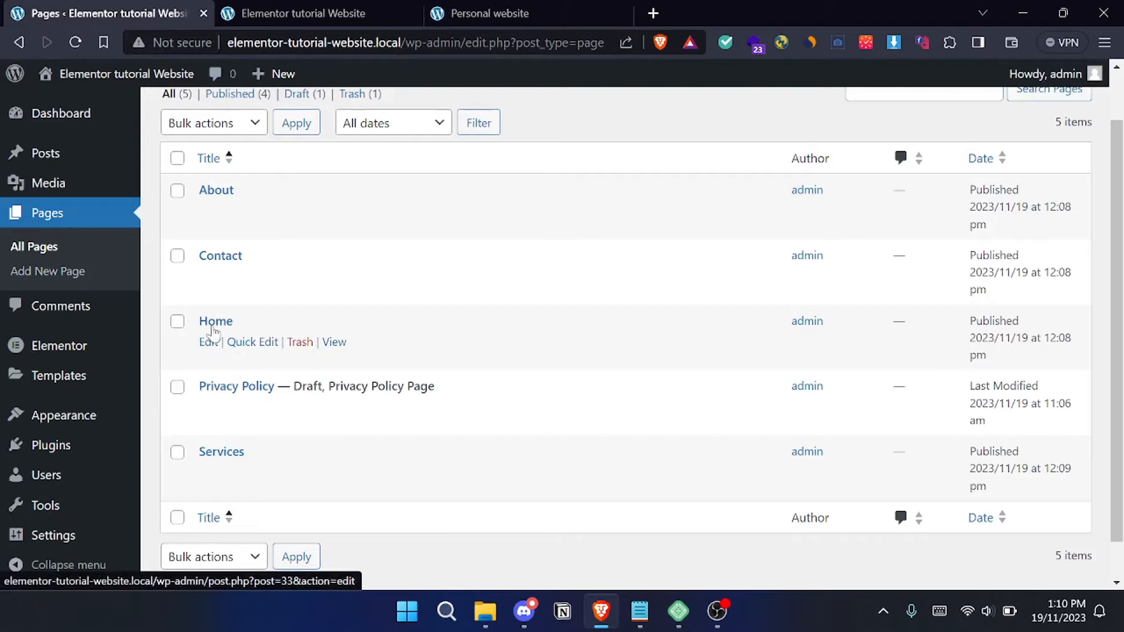
click(206, 353)
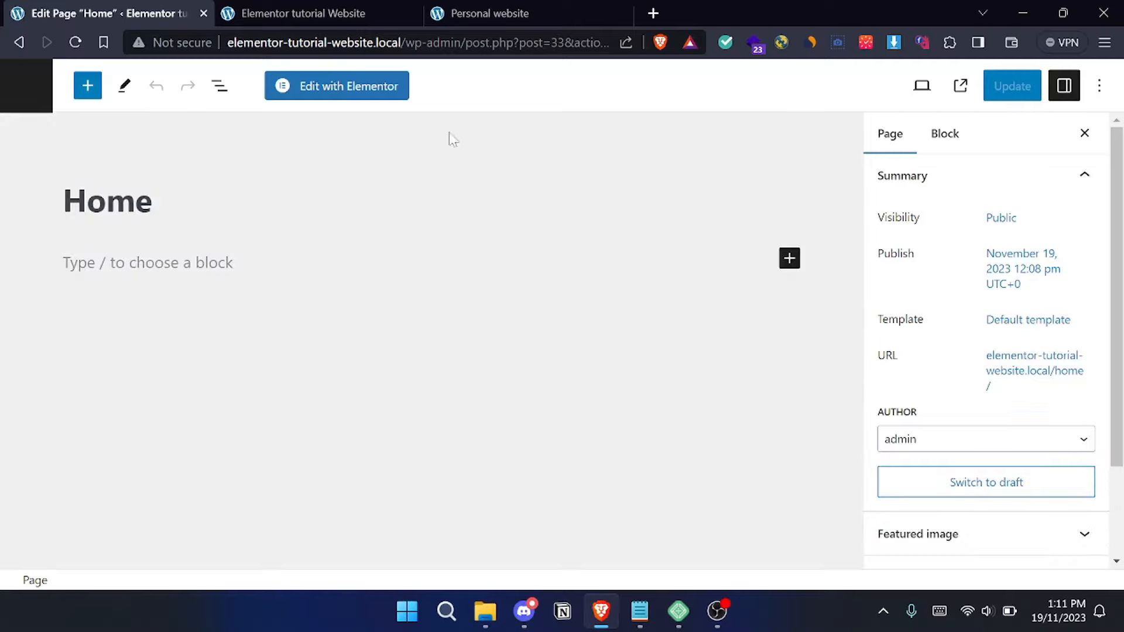
click(359, 99)
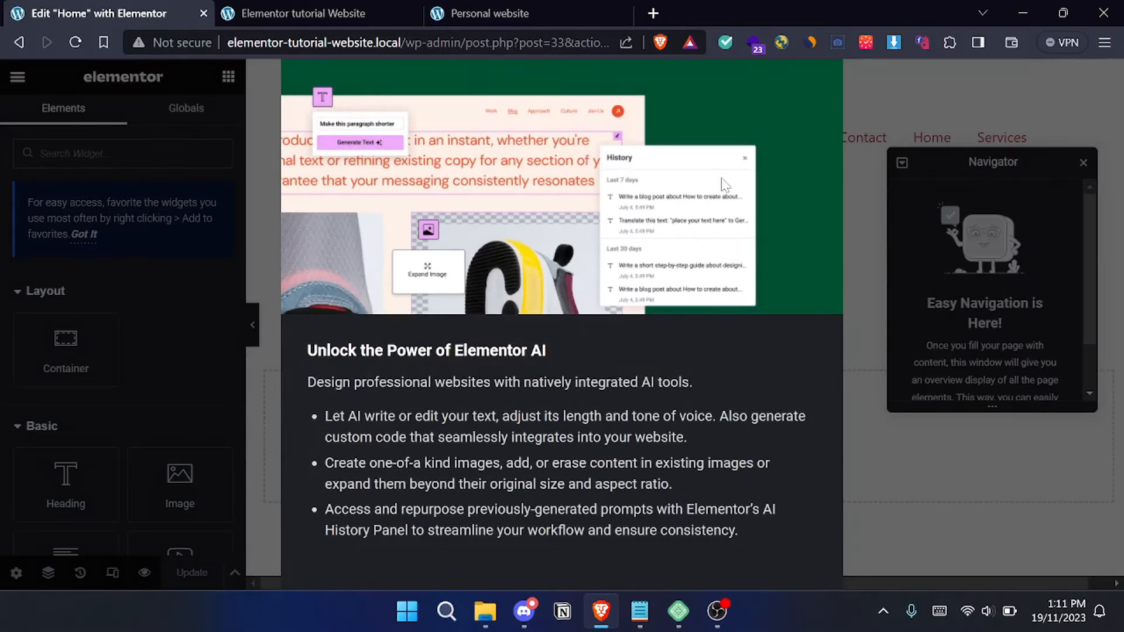
key(ctrl+minus)
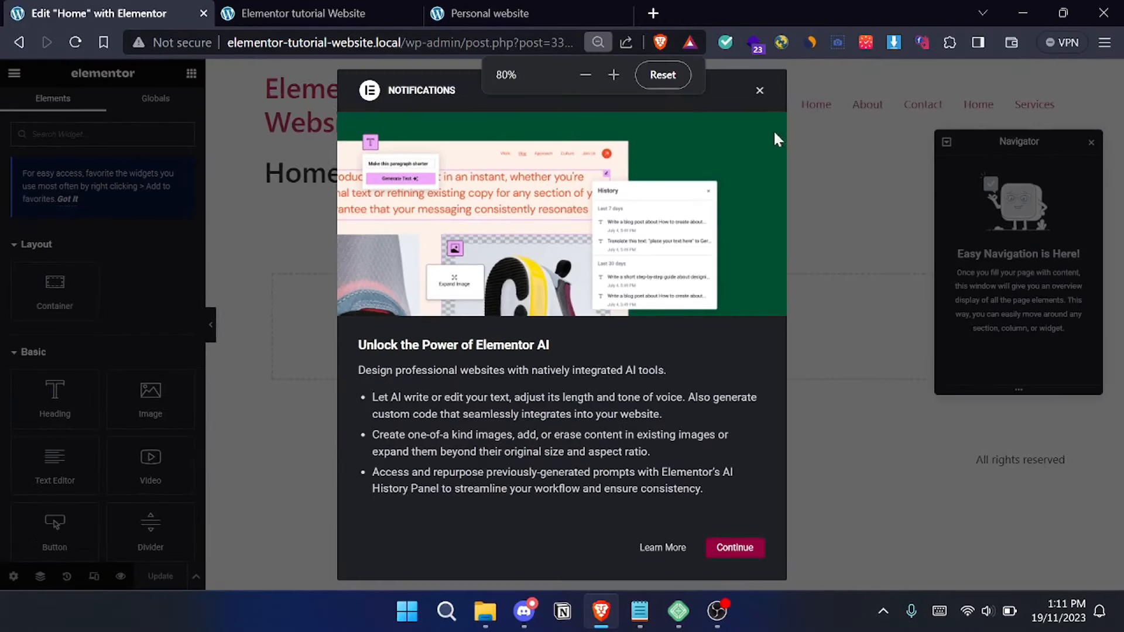
click(759, 93)
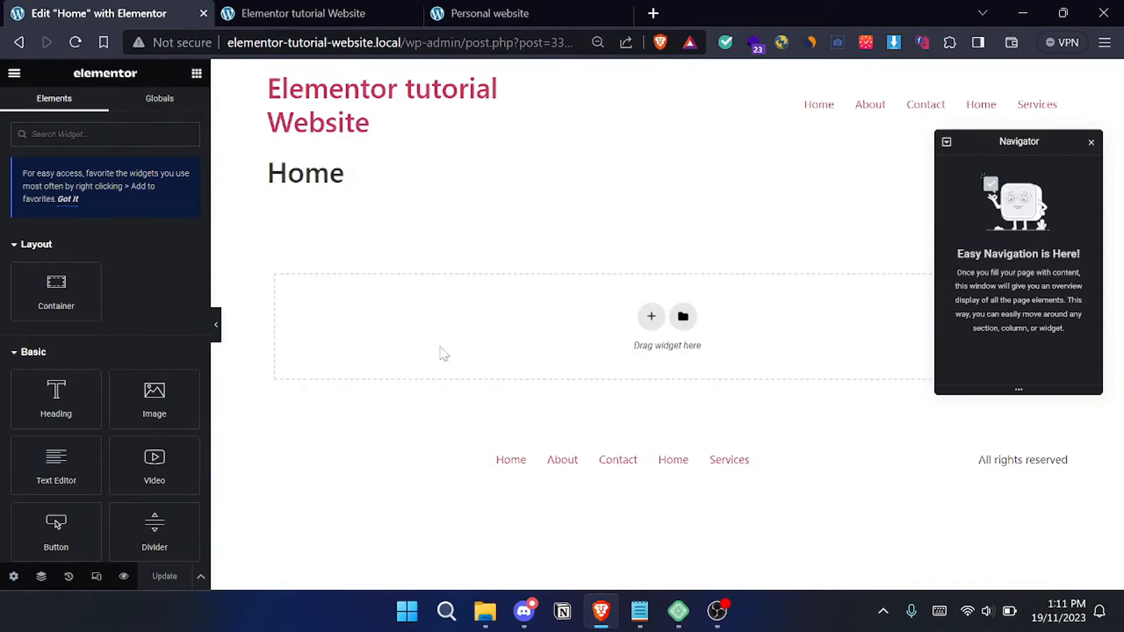
- Hide the Home page's title in its page settings and update the page
click(13, 578)
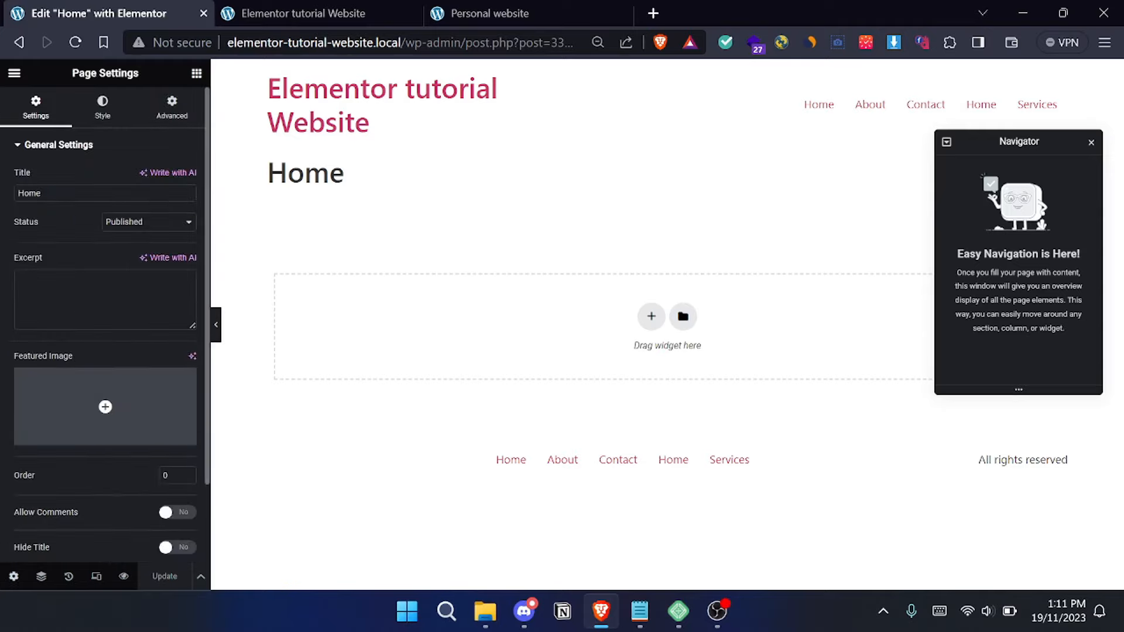
scroll(170, 469, down, 3)
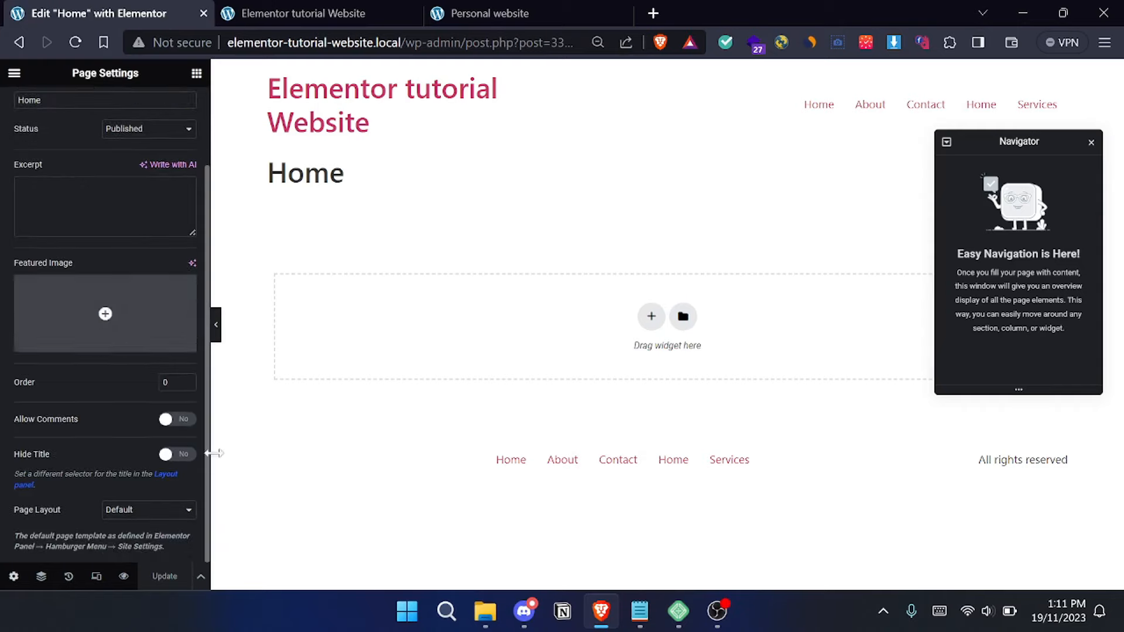
click(183, 456)
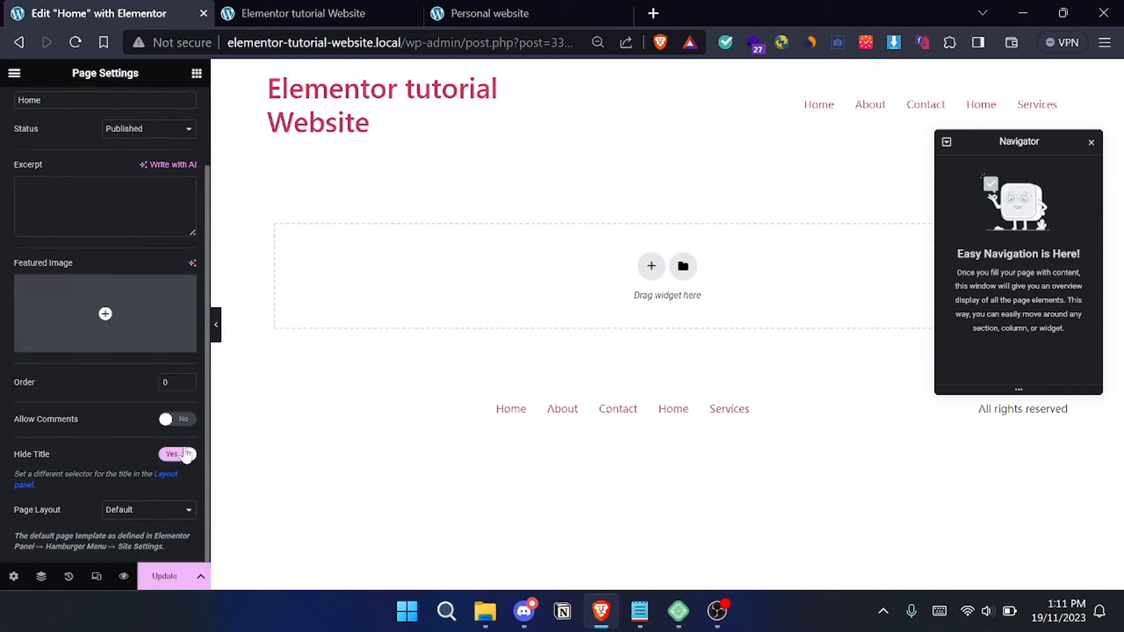
click(149, 581)
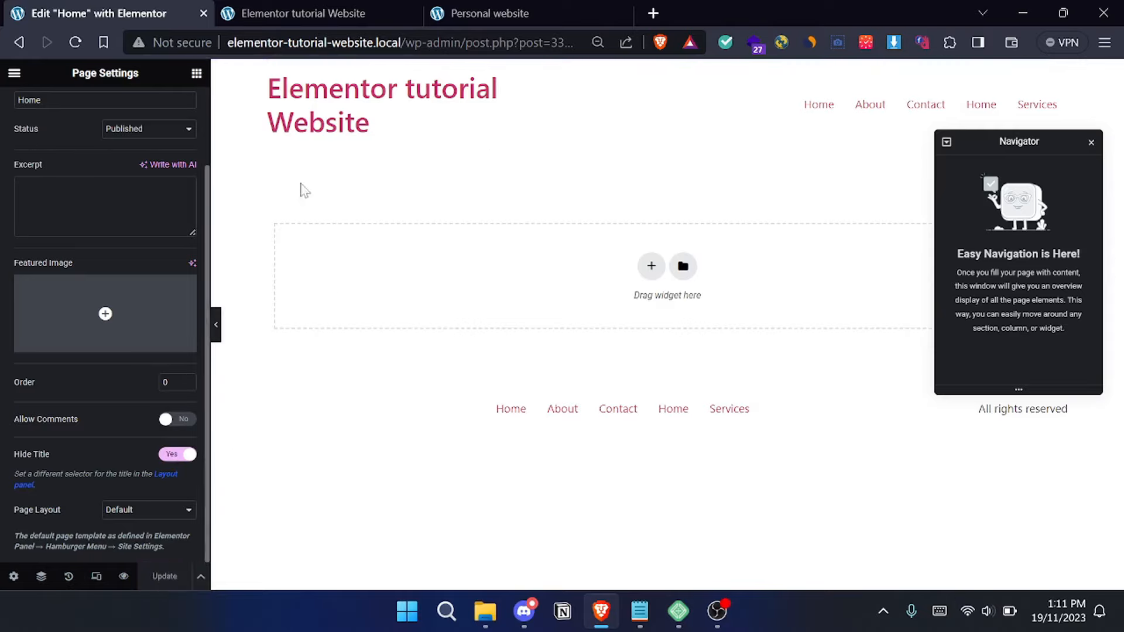
- Open the Global Colors section of Elementor's site settings
click(14, 75)
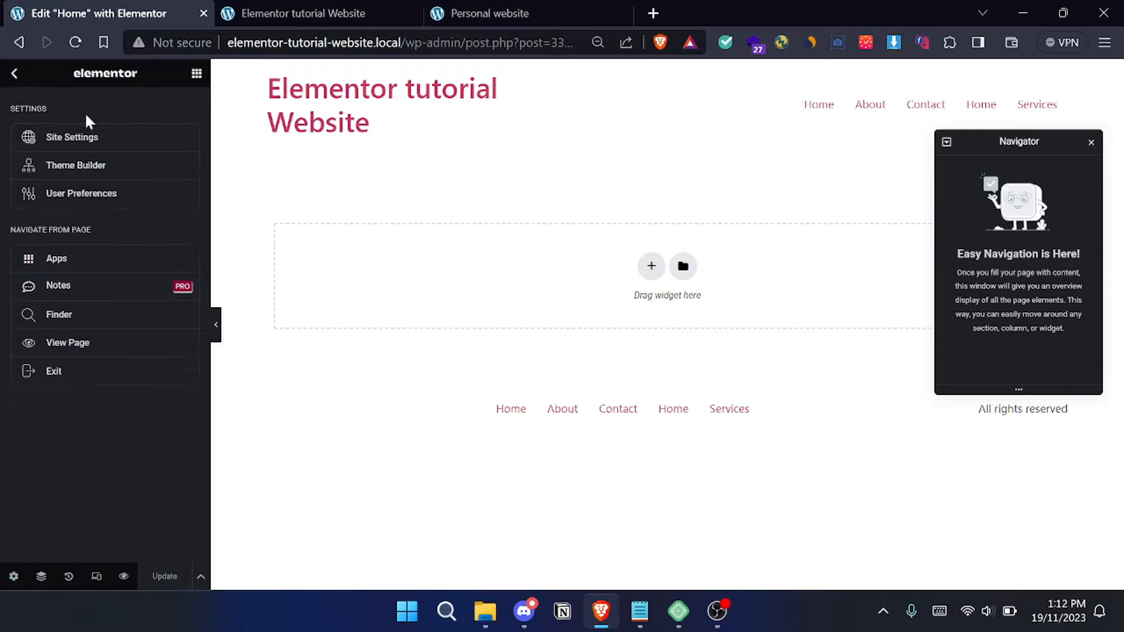
click(11, 77)
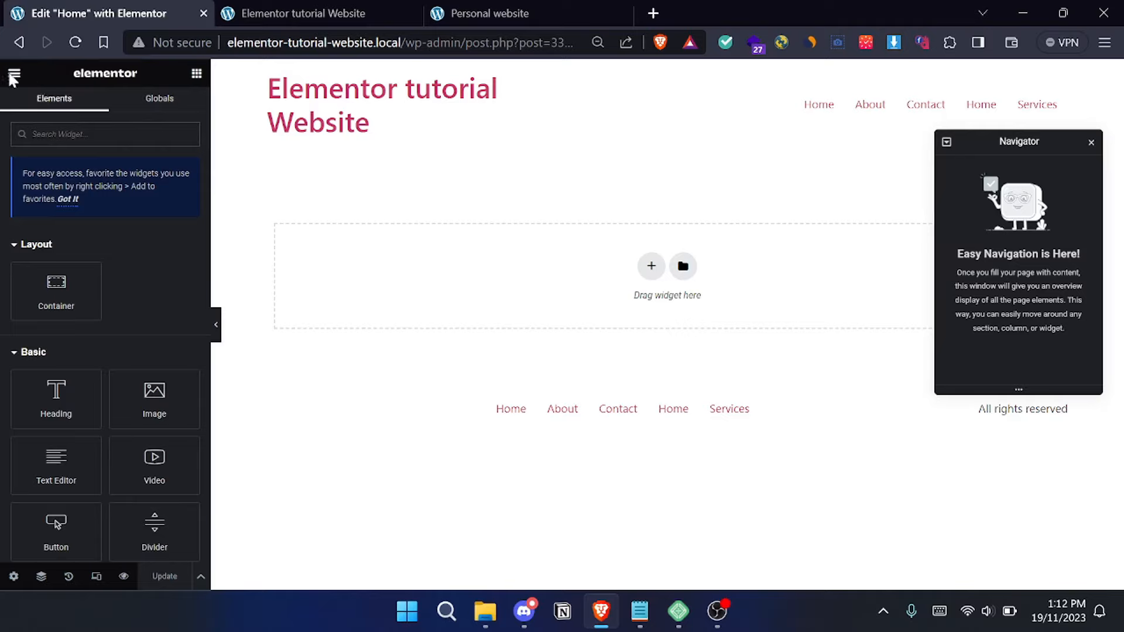
click(14, 76)
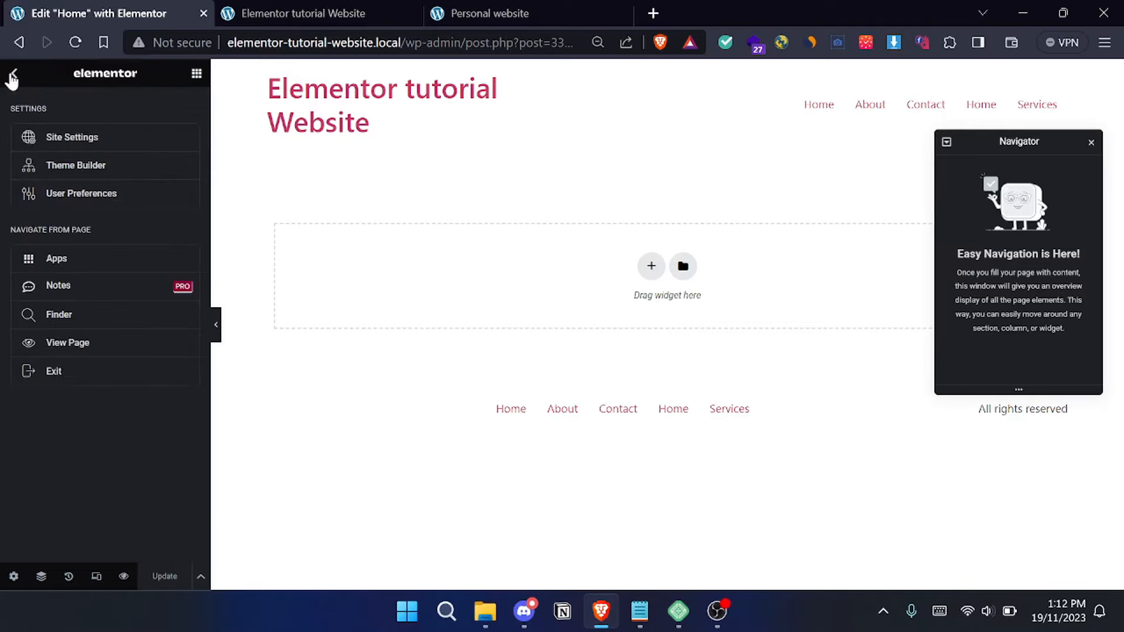
click(129, 138)
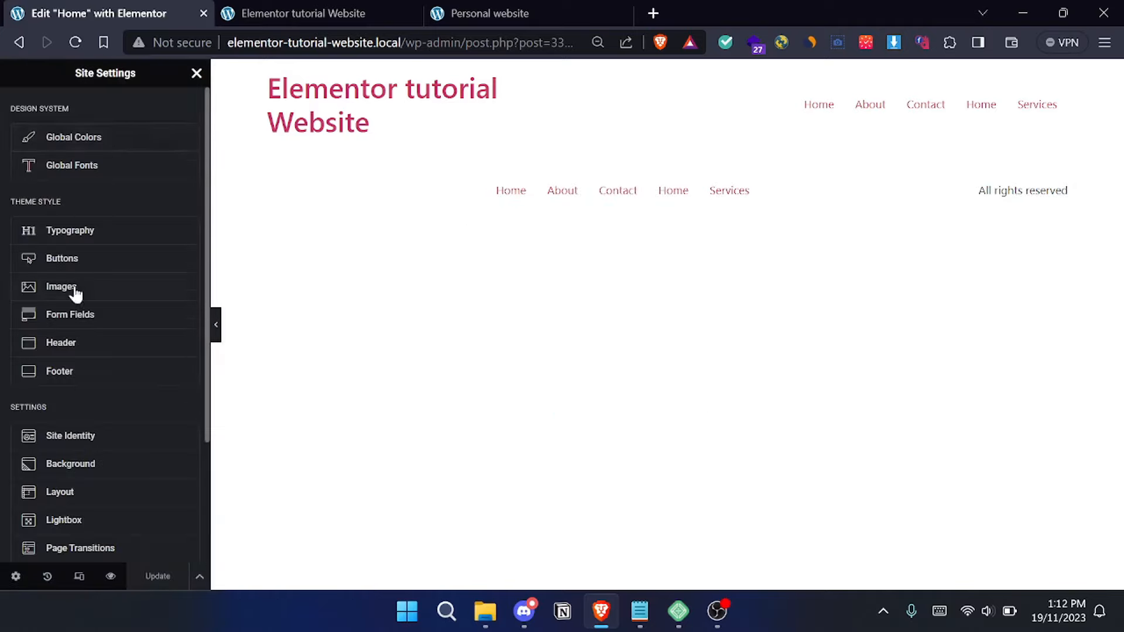
scroll(93, 374, down, 1)
scroll(129, 263, up, 1)
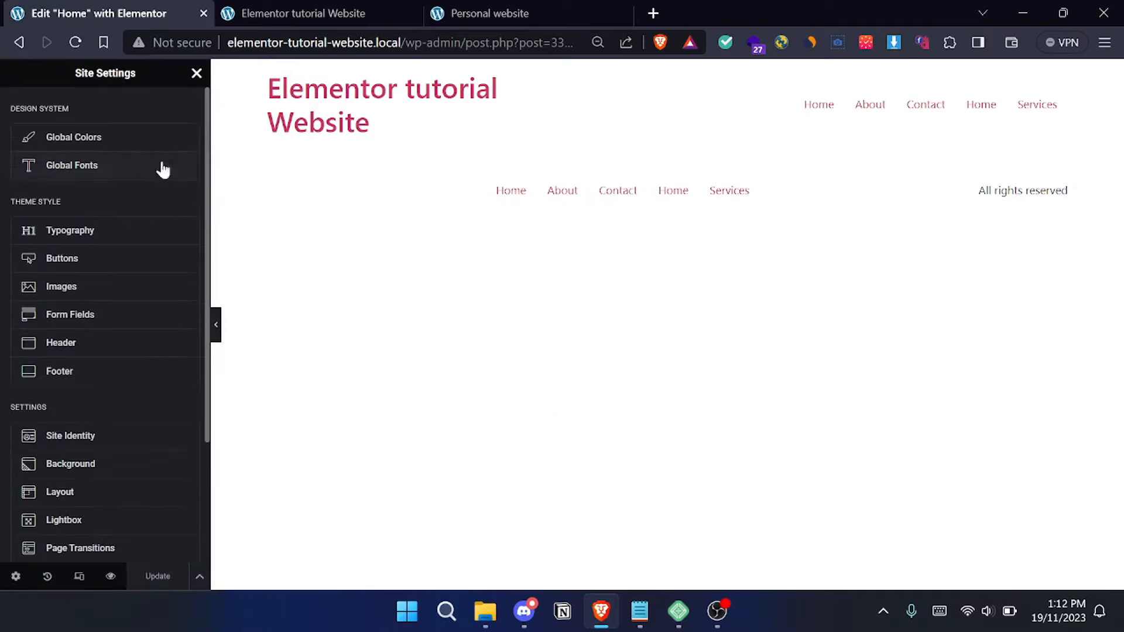
click(116, 140)
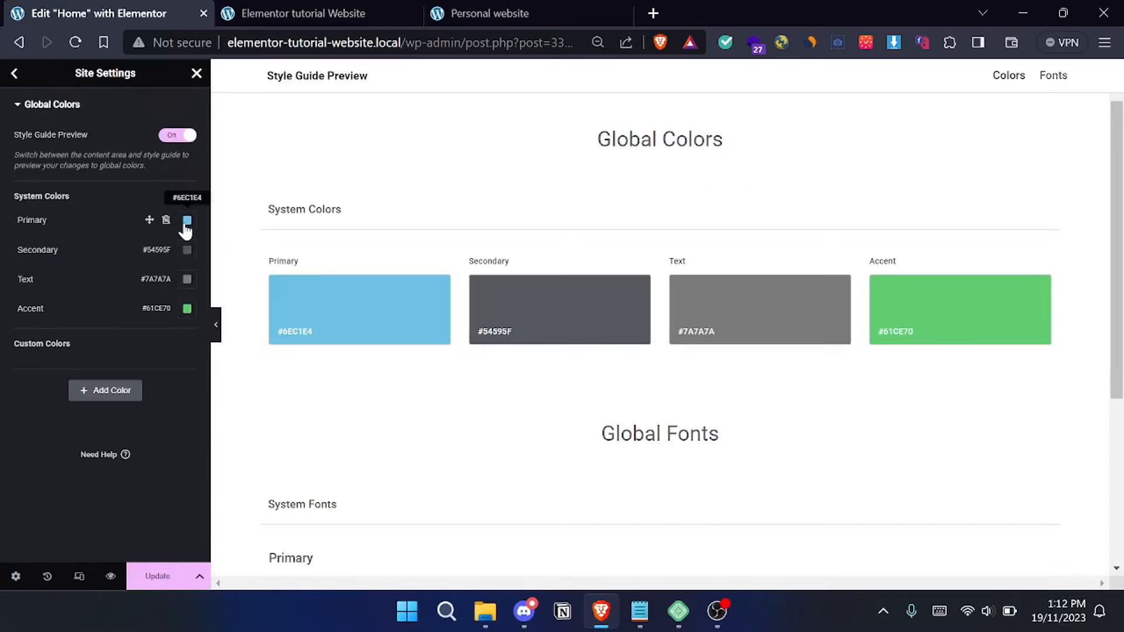
- Copy the primary colour code from the Notepad notes and set the Primary system colour to #603CEC
click(640, 612)
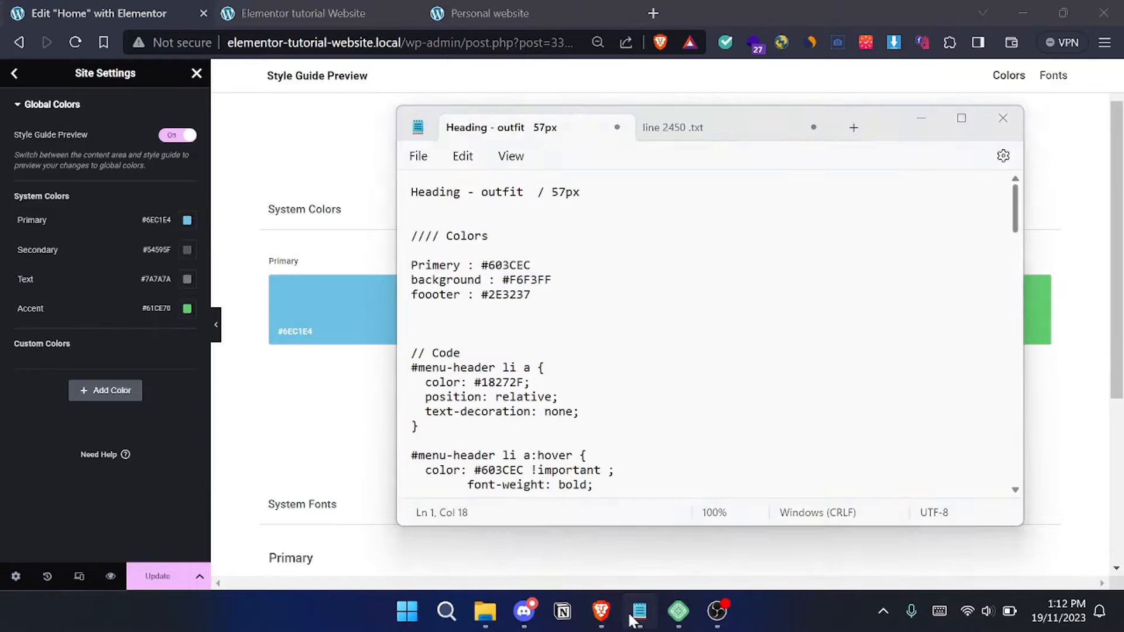
double_click(506, 266)
key(ctrl+c)
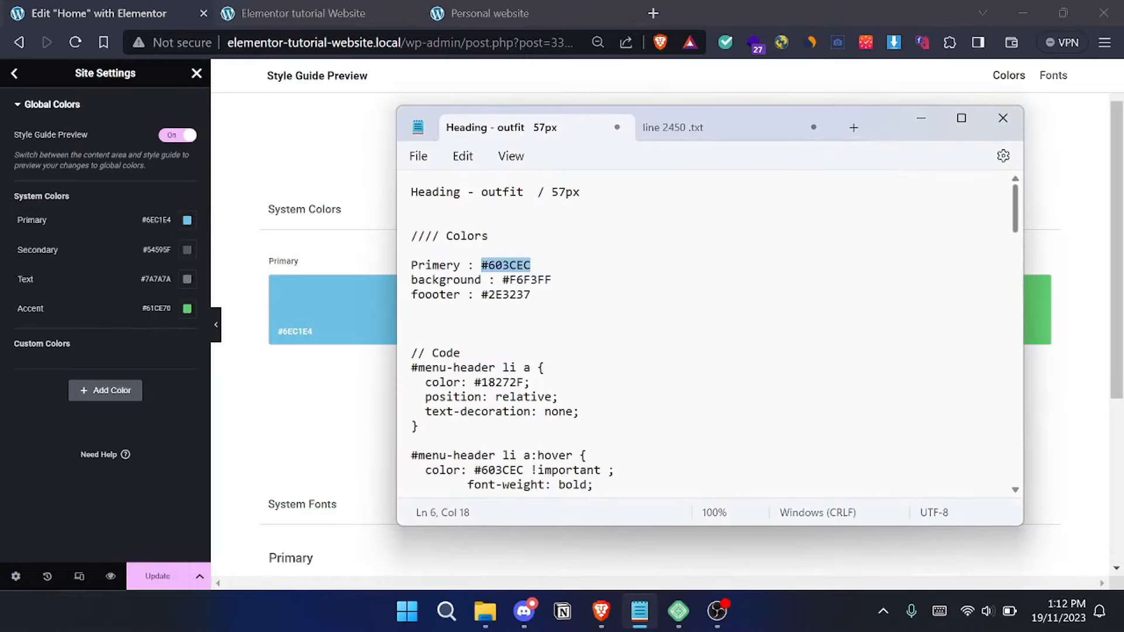
click(921, 118)
click(465, 11)
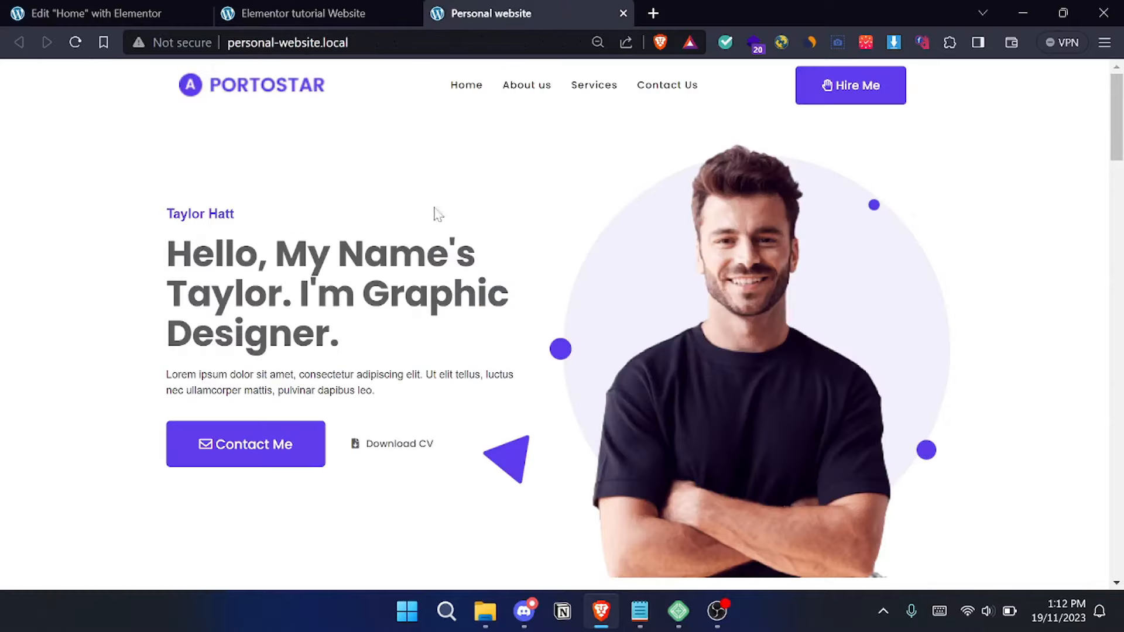
click(117, 8)
click(188, 221)
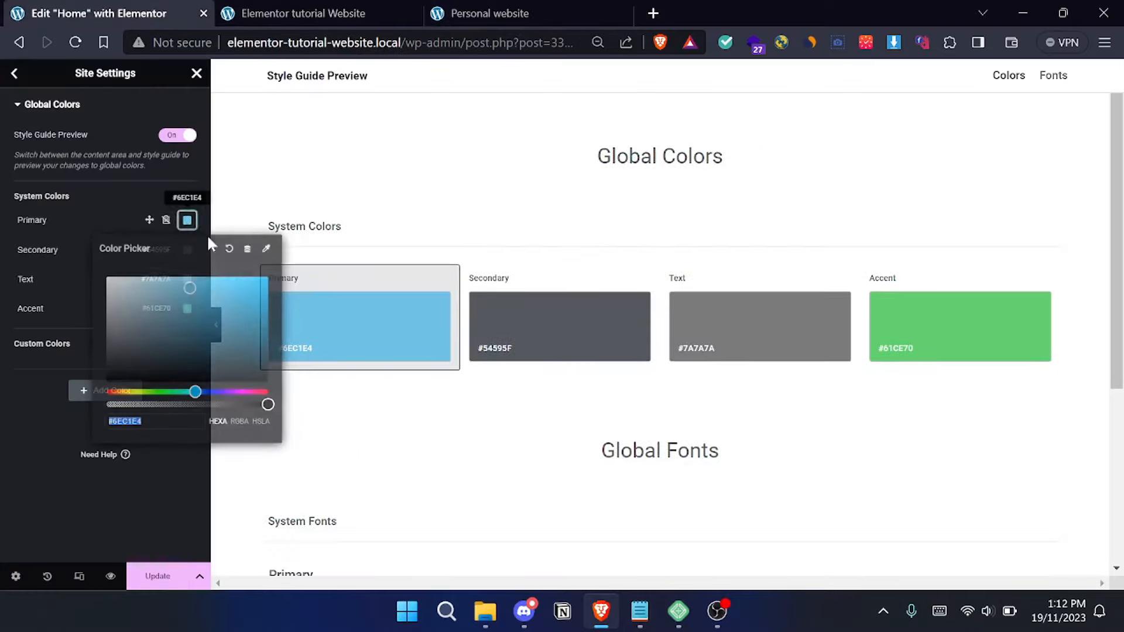
key(ctrl+v)
click(154, 475)
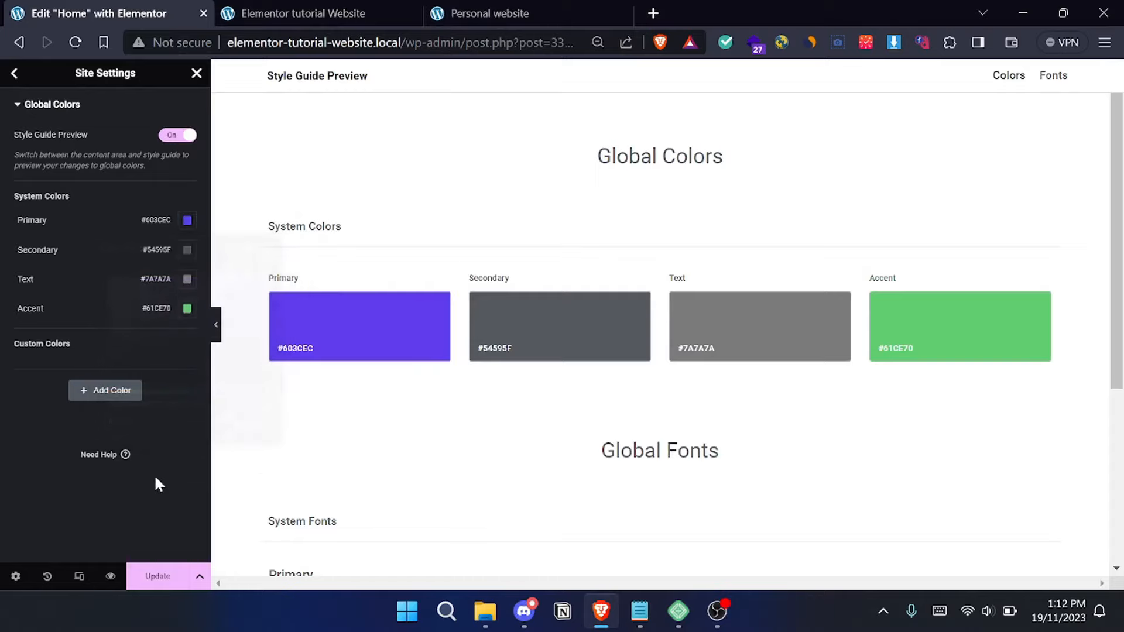
- Add a custom global colour named Background with the value #F6F3FF copied from the Notepad notes
click(639, 612)
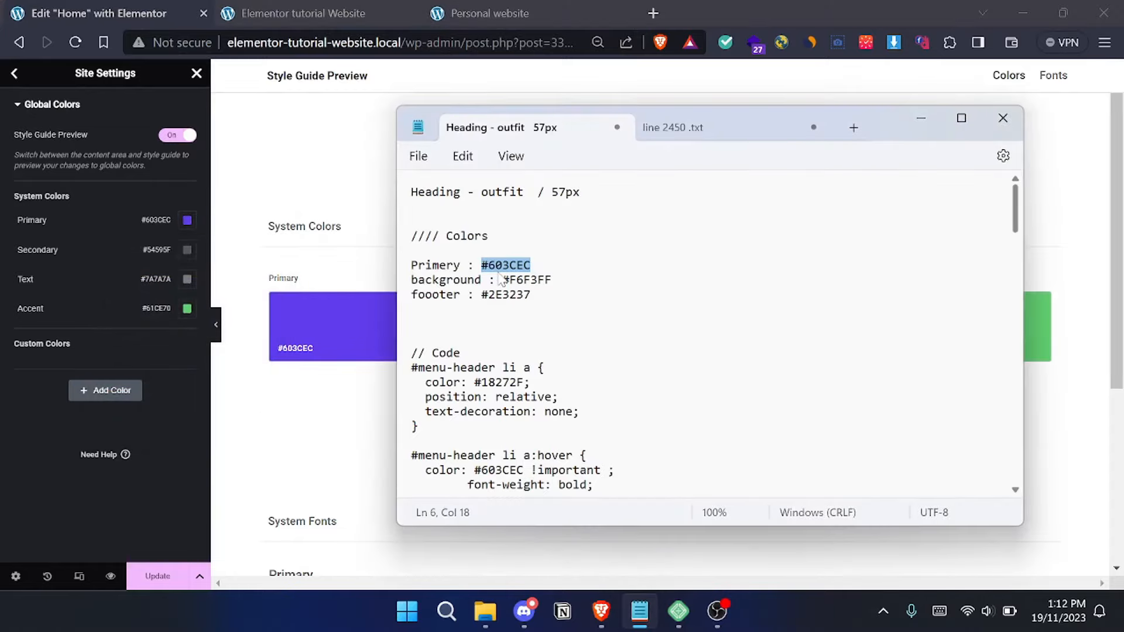
double_click(537, 280)
key(ctrl+c)
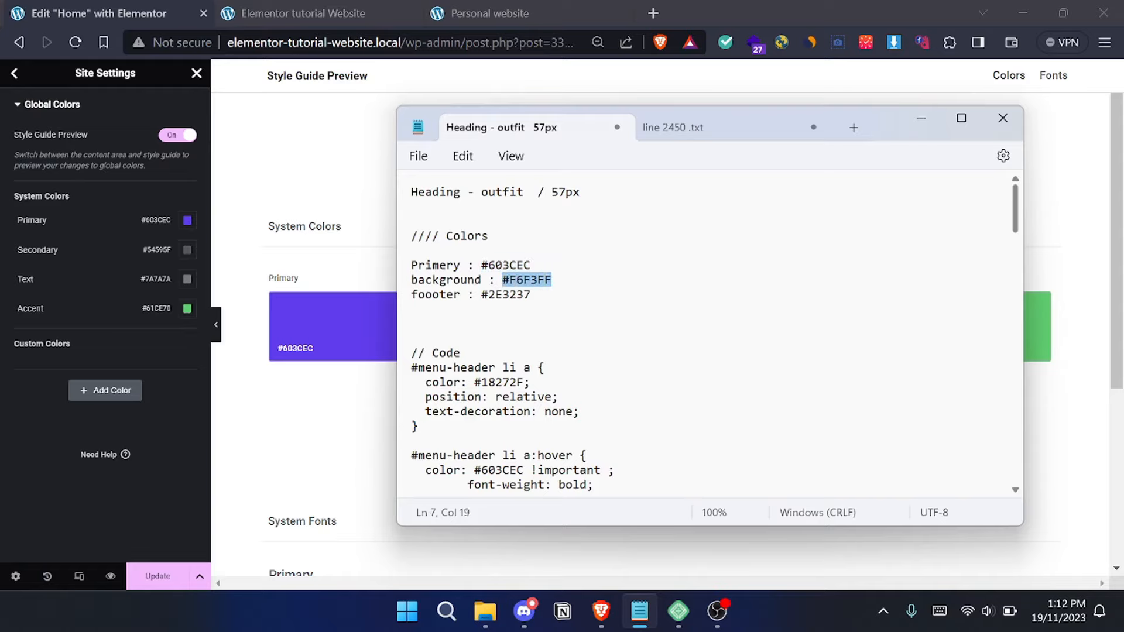
click(88, 432)
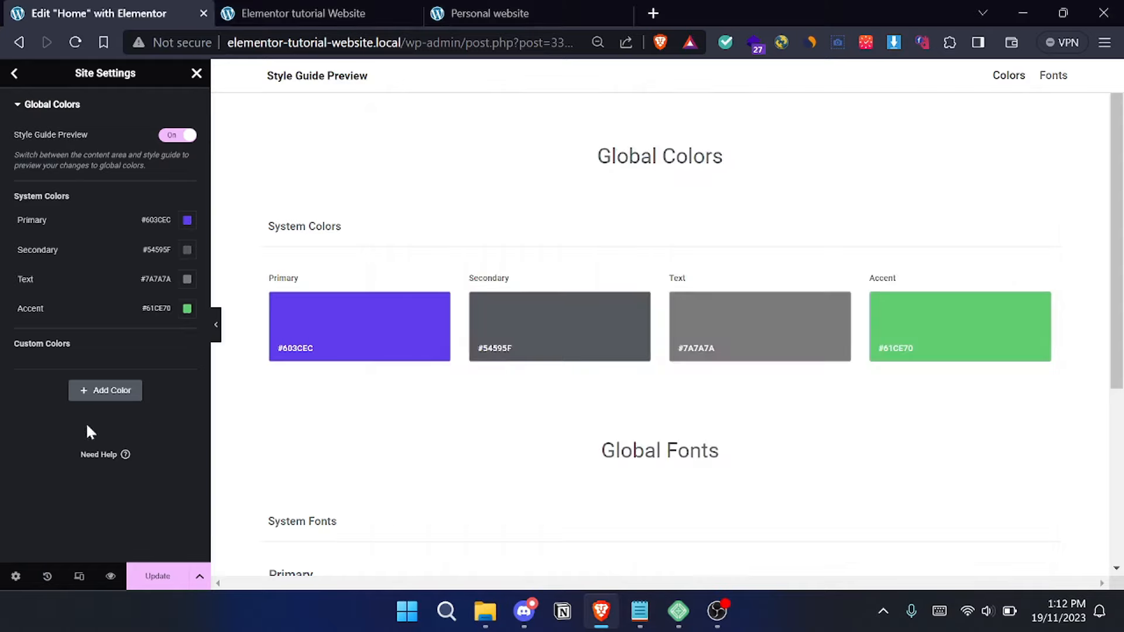
click(103, 398)
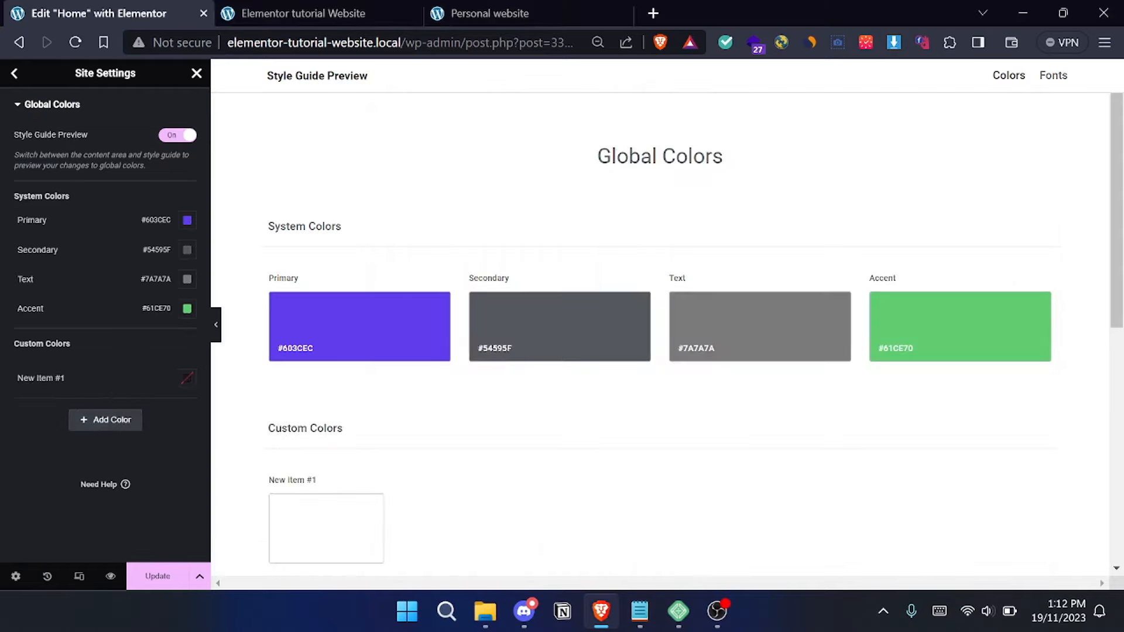
click(103, 376)
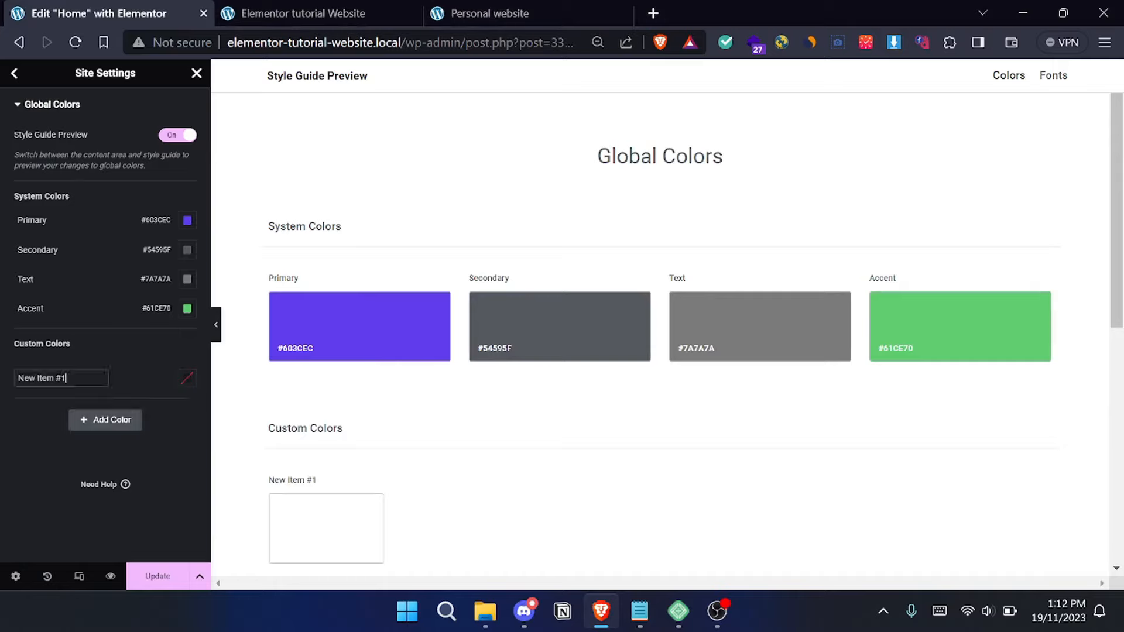
key(ctrl+a)
text(B)
text(d)
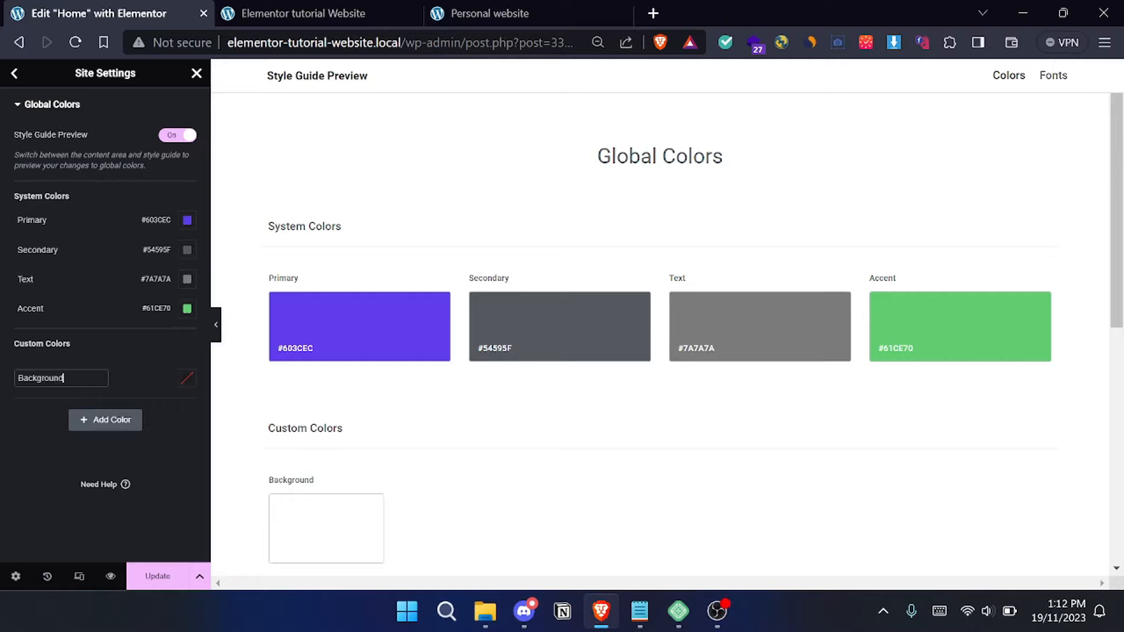
click(187, 379)
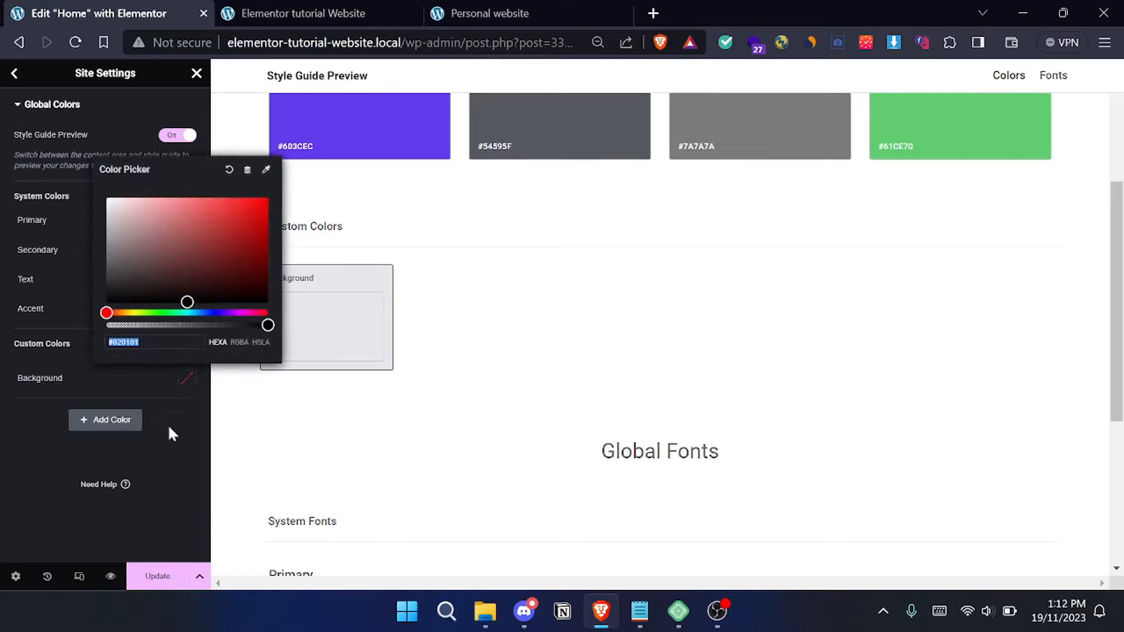
key(ctrl+v)
click(163, 455)
- Add a custom global colour named darker with the footer value #2E3237 from the Notepad notes and save the site settings
click(640, 612)
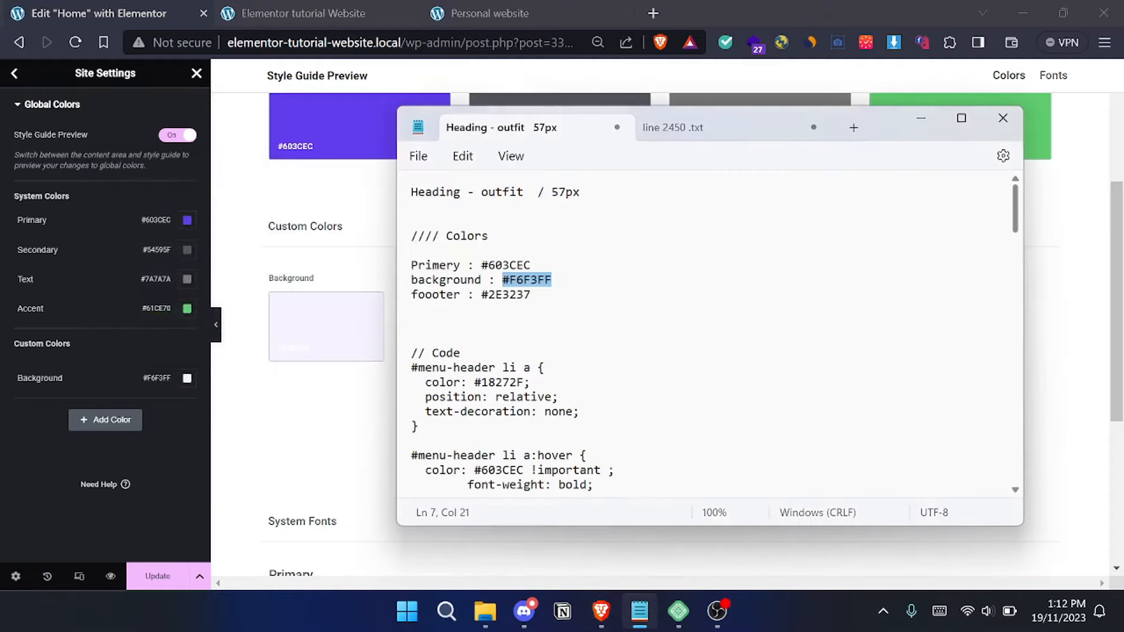
drag(481, 294, 531, 295)
key(ctrl+c)
click(48, 435)
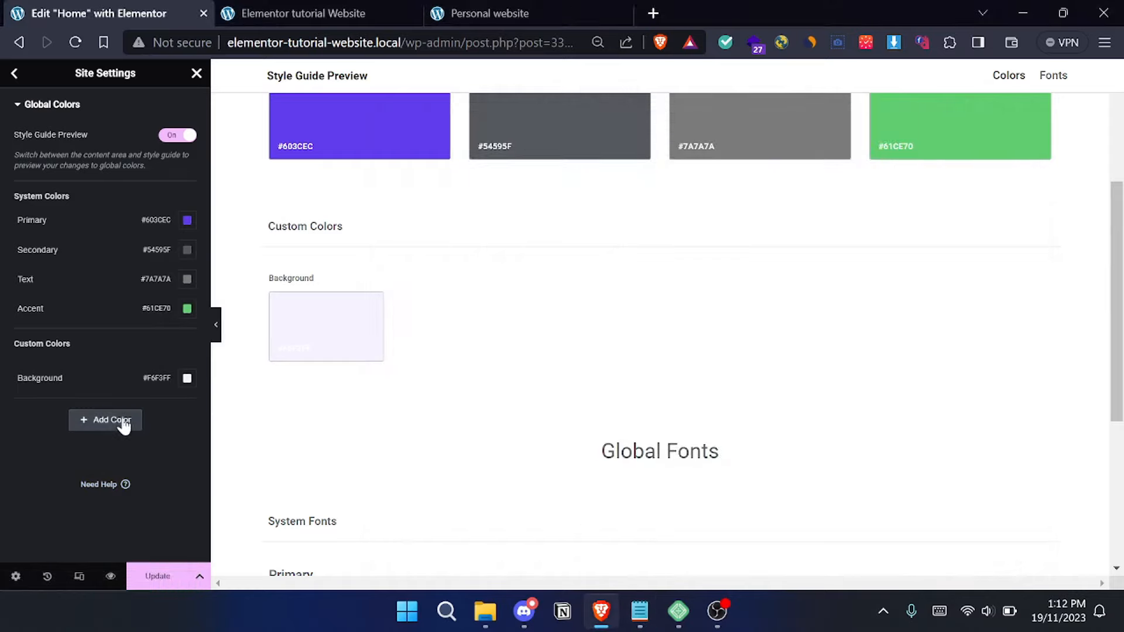
click(122, 420)
drag(71, 408, 16, 408)
text(darker)
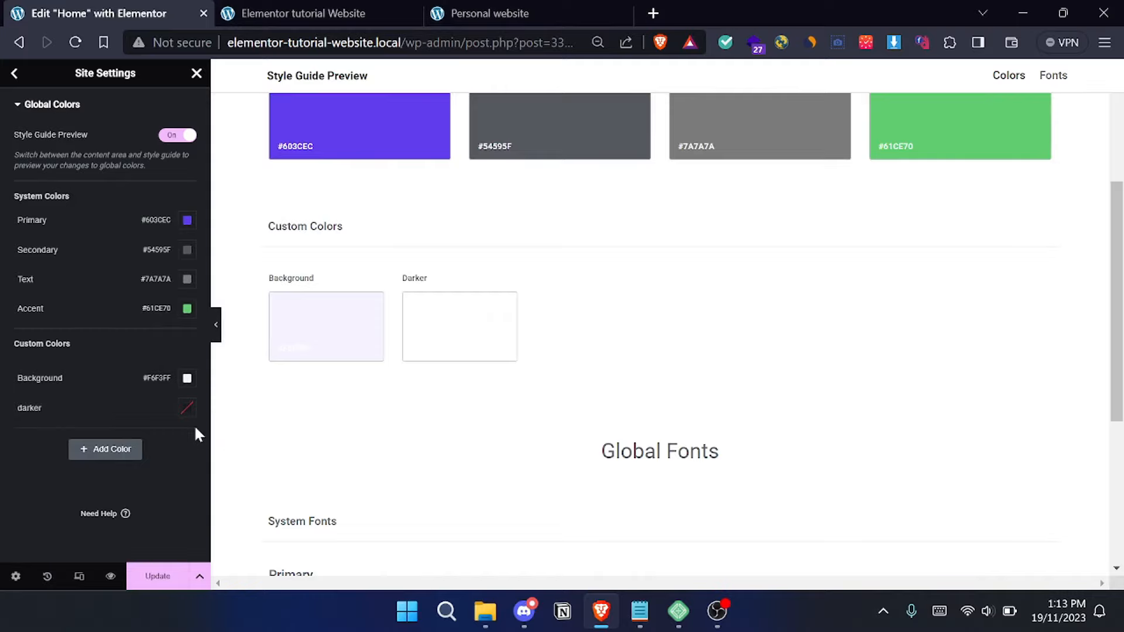
click(187, 407)
key(ctrl+v)
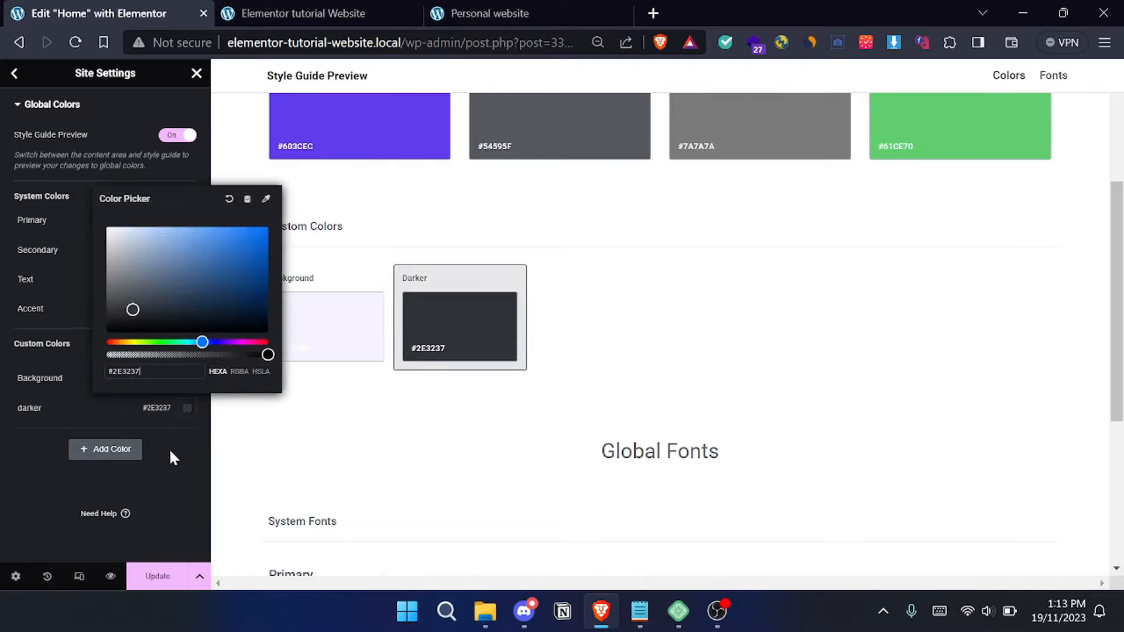
click(170, 448)
scroll(376, 381, up, 2)
scroll(375, 426, up, 1)
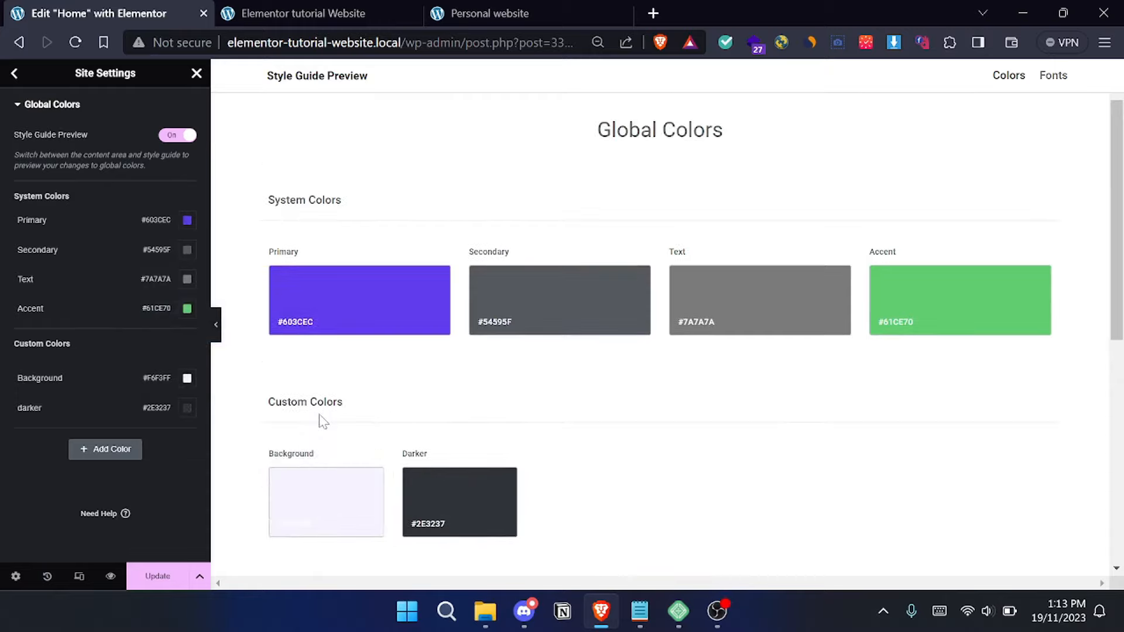
click(164, 576)
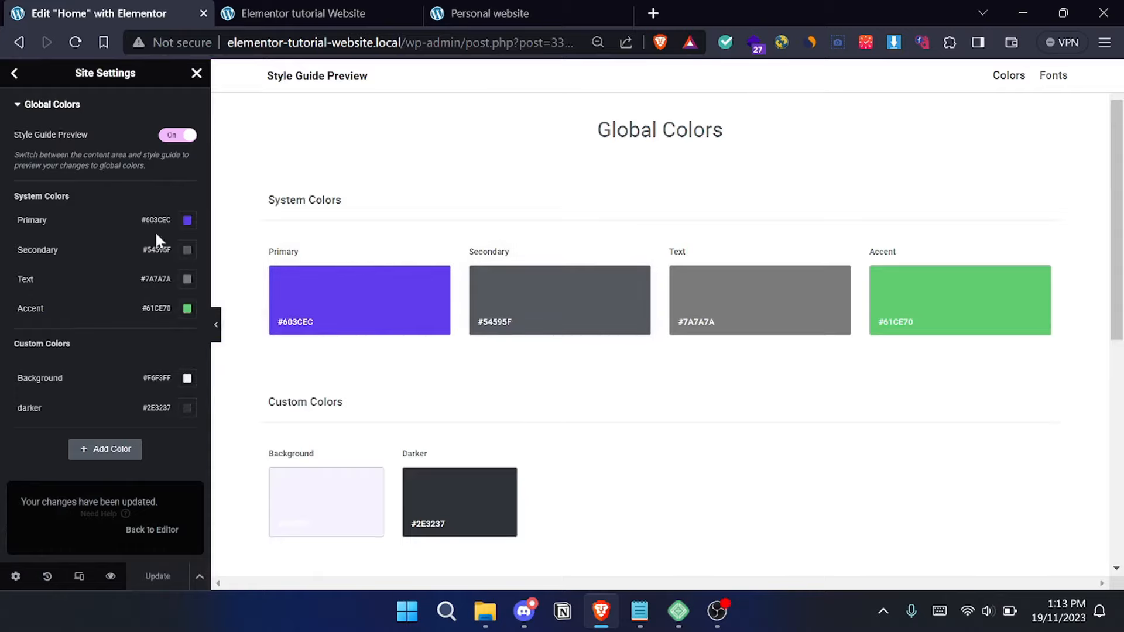
click(187, 250)
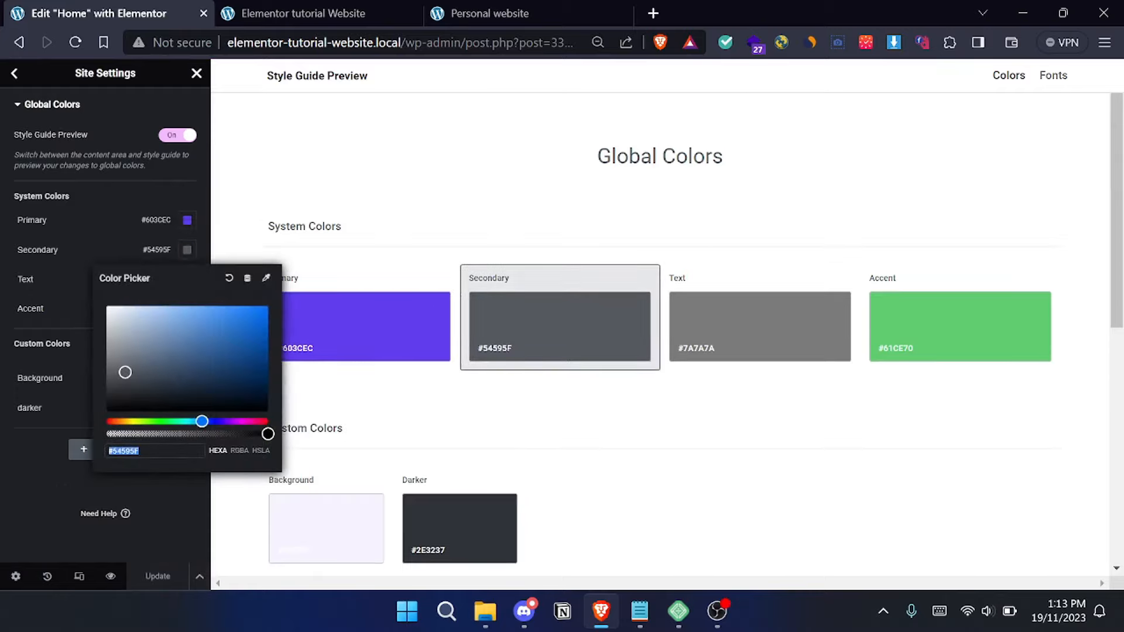
click(100, 250)
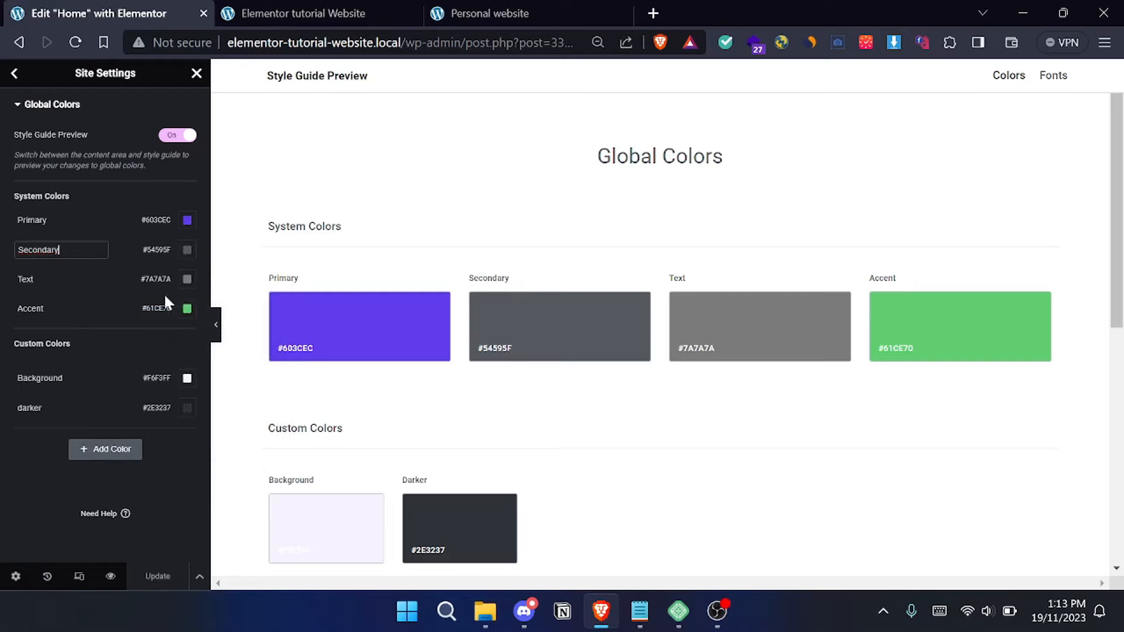
click(167, 310)
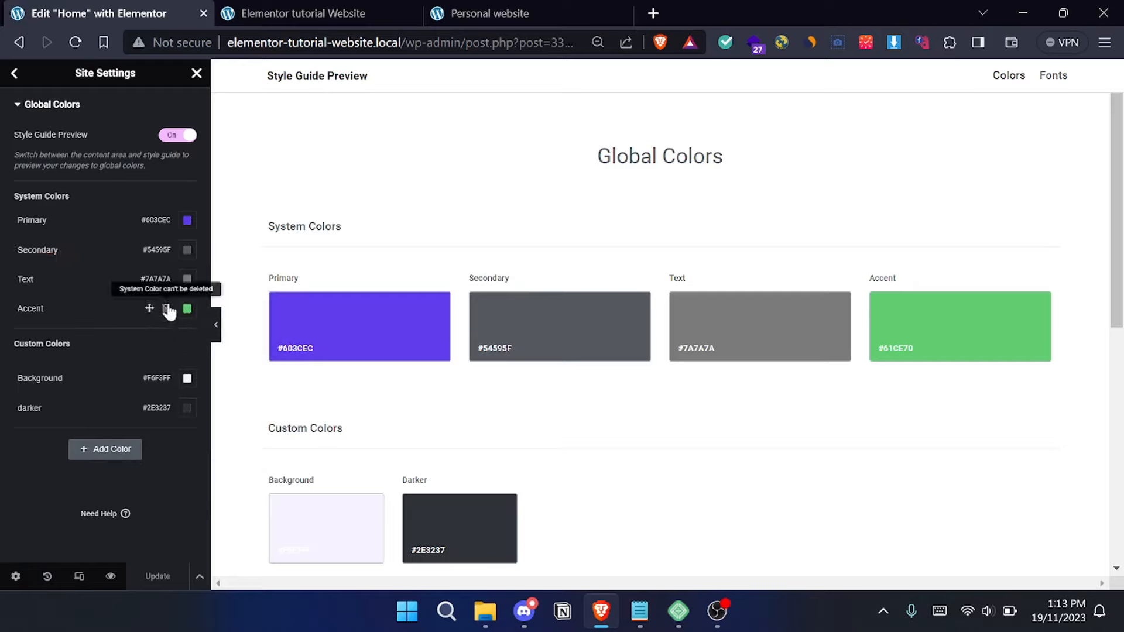
- Open the Global Fonts section of the site settings and set the Primary system font's family to Outfit
click(15, 75)
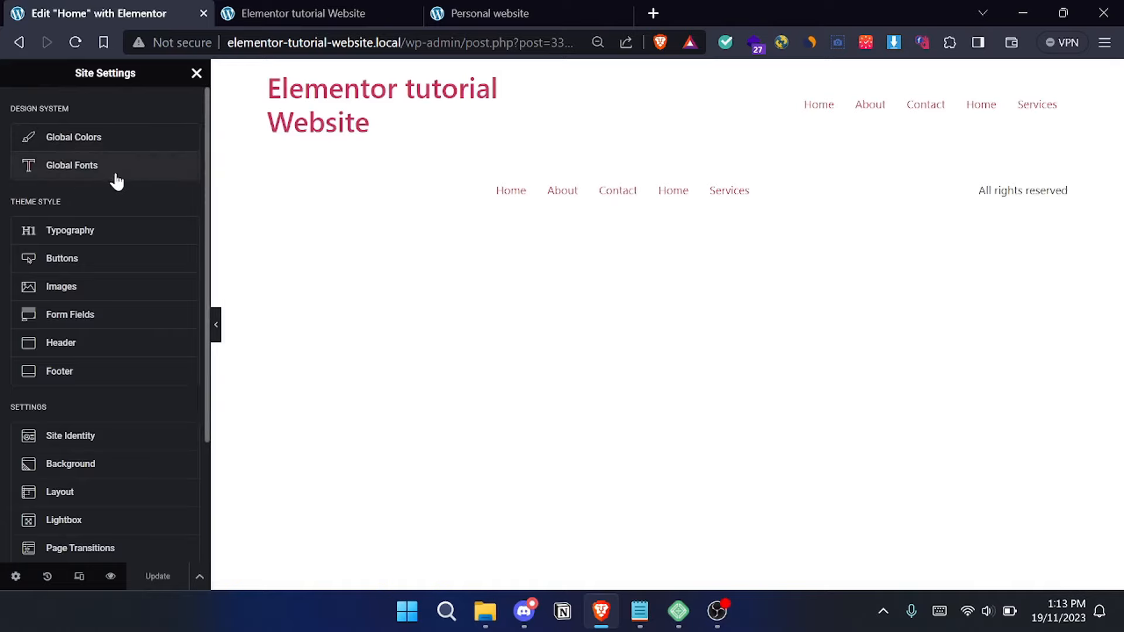
click(132, 175)
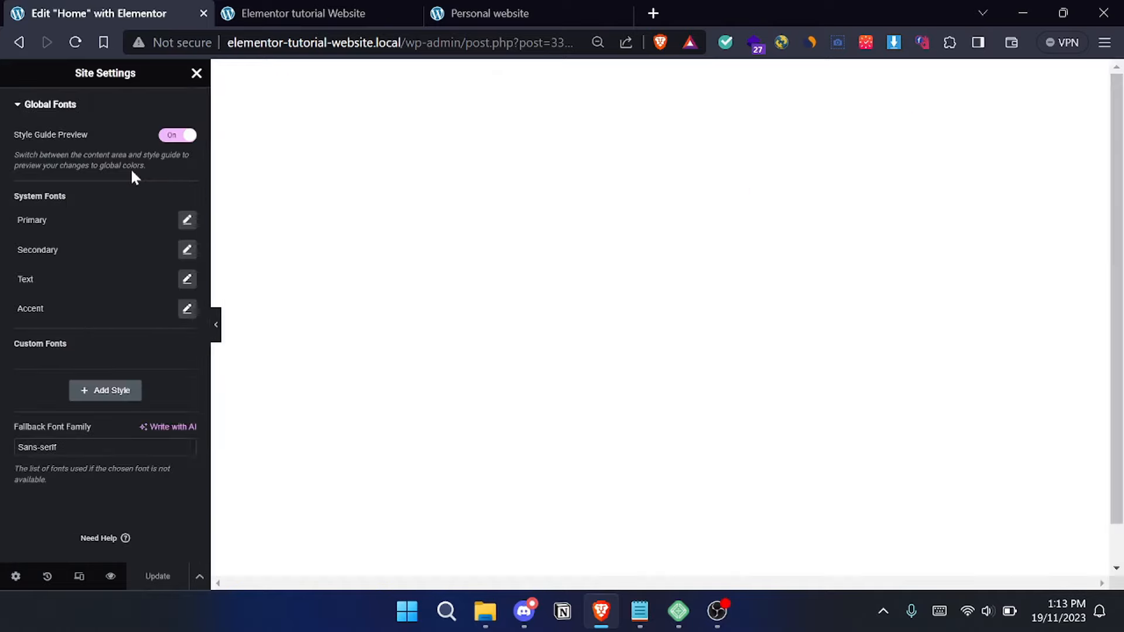
click(187, 221)
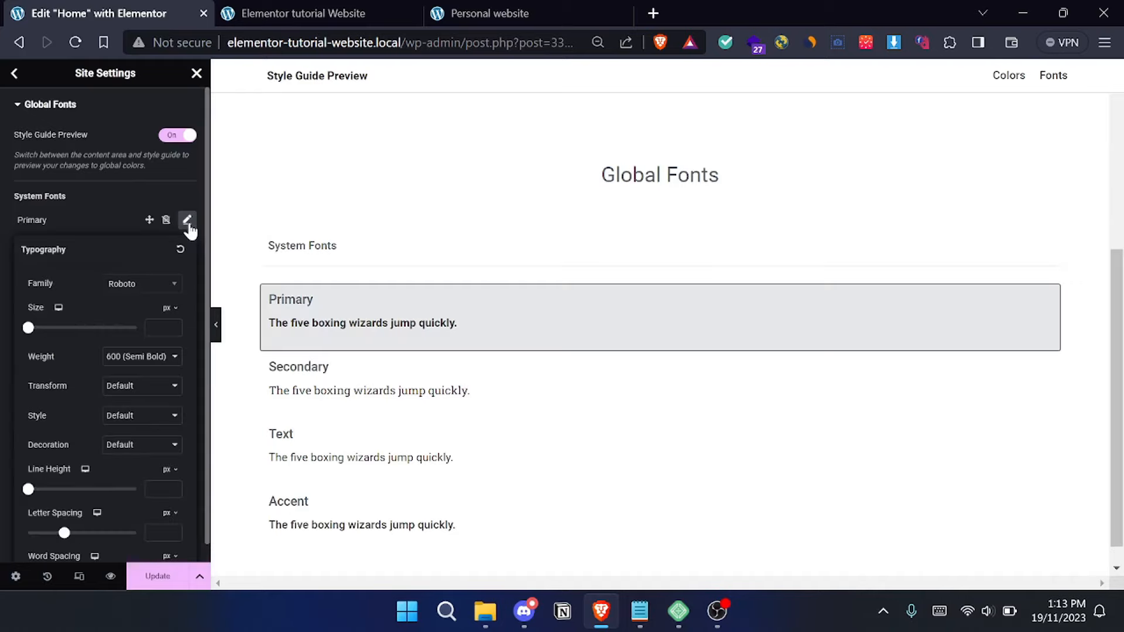
click(148, 287)
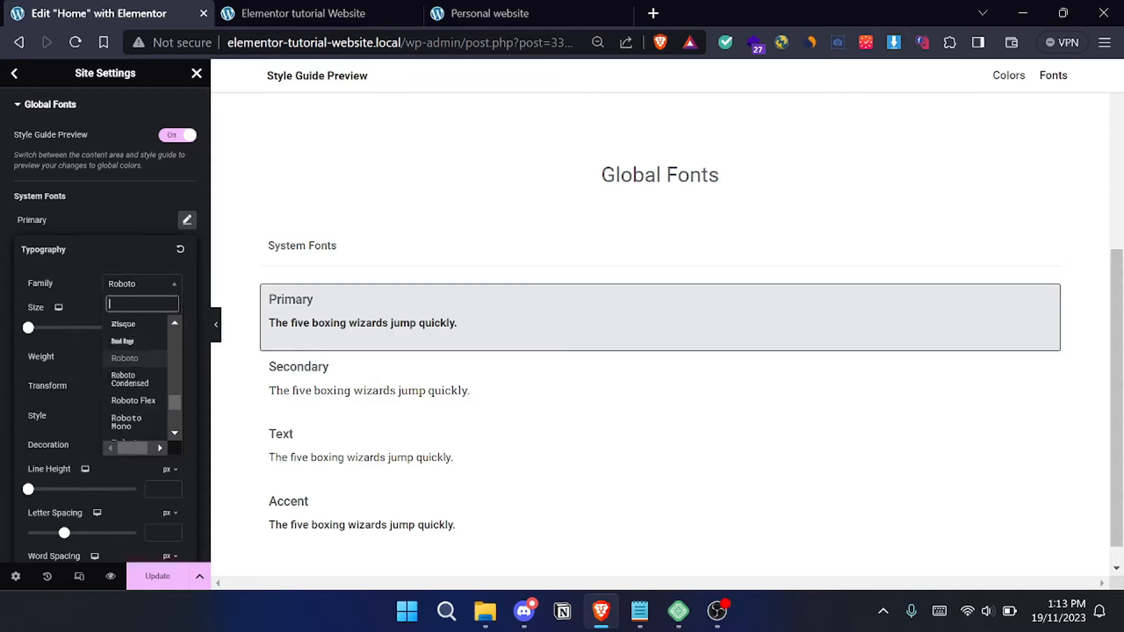
text(out)
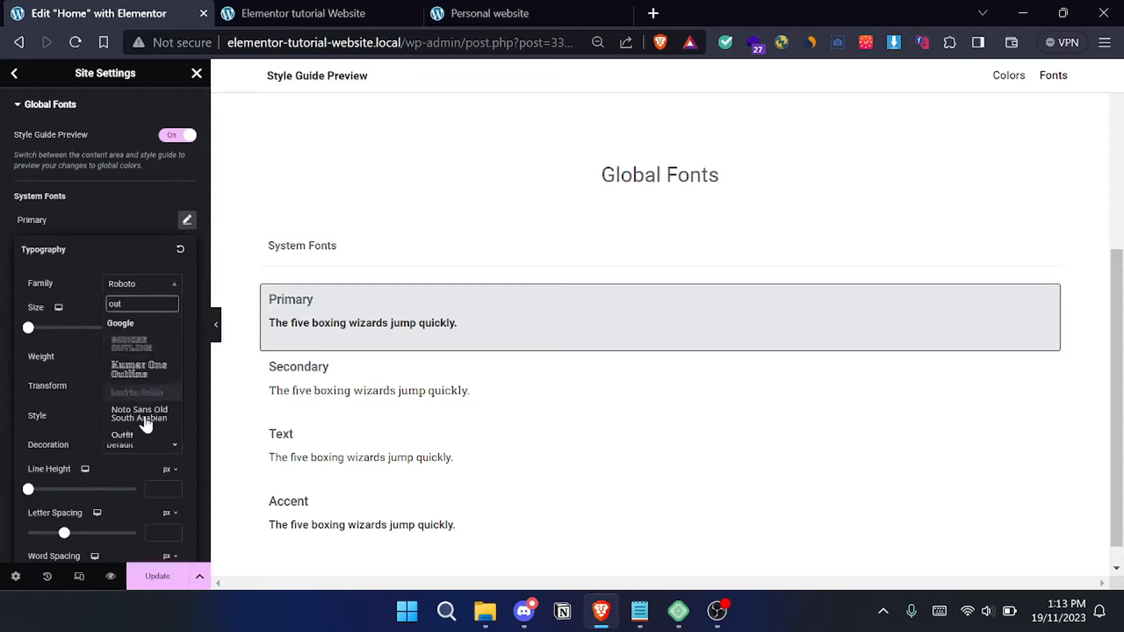
click(140, 440)
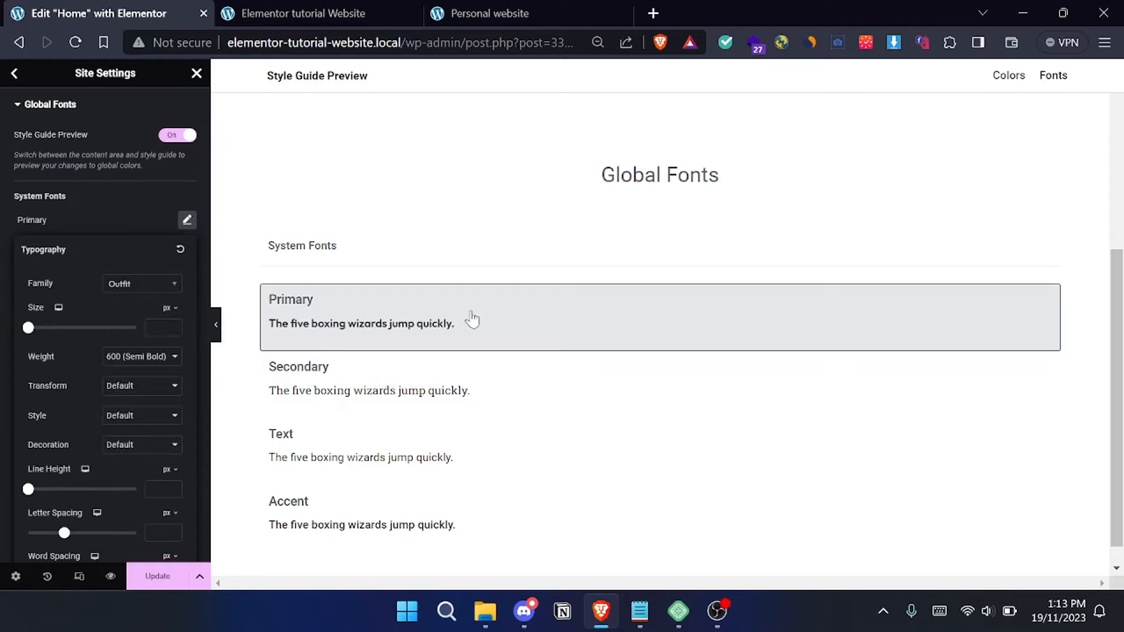
click(57, 230)
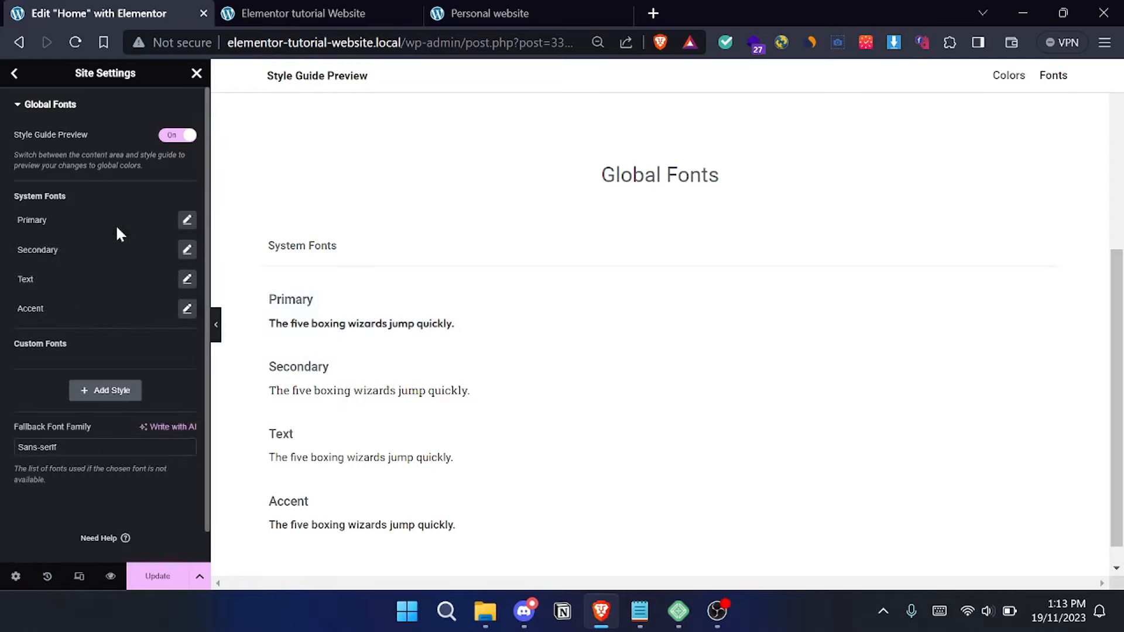
- Check the Secondary system font's typography options without changing them, and save the global font settings
click(187, 253)
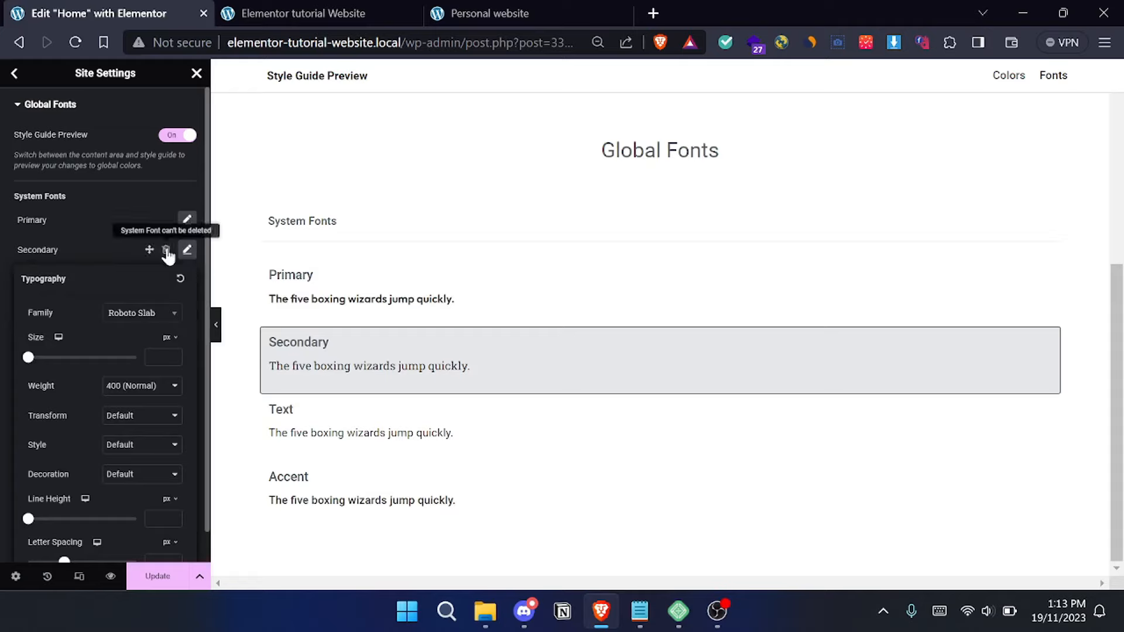
click(97, 239)
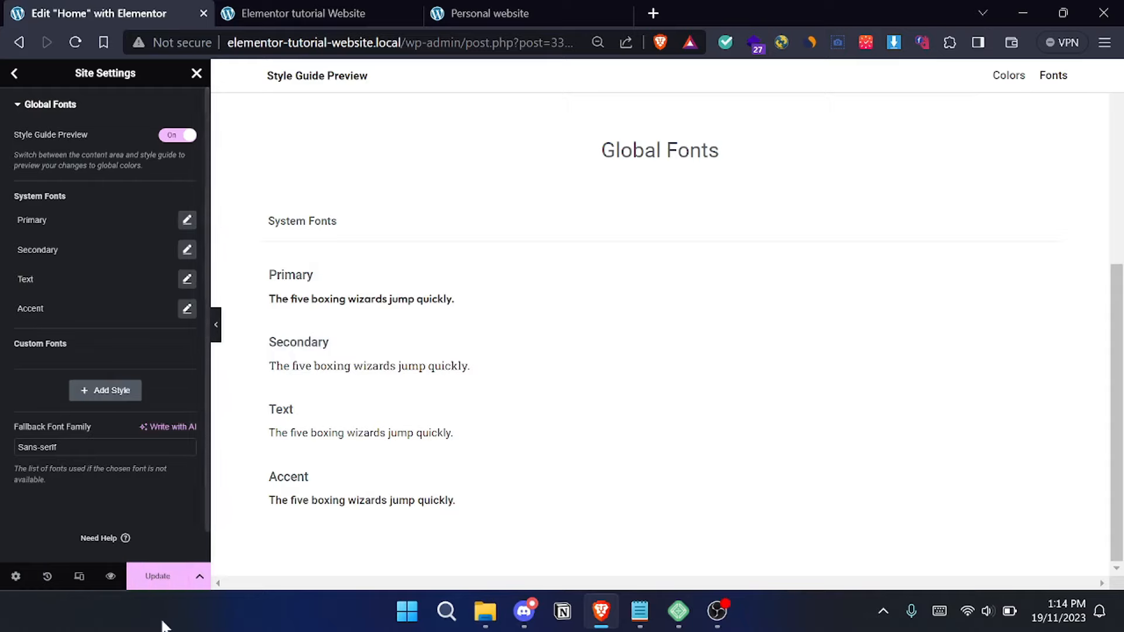
click(157, 583)
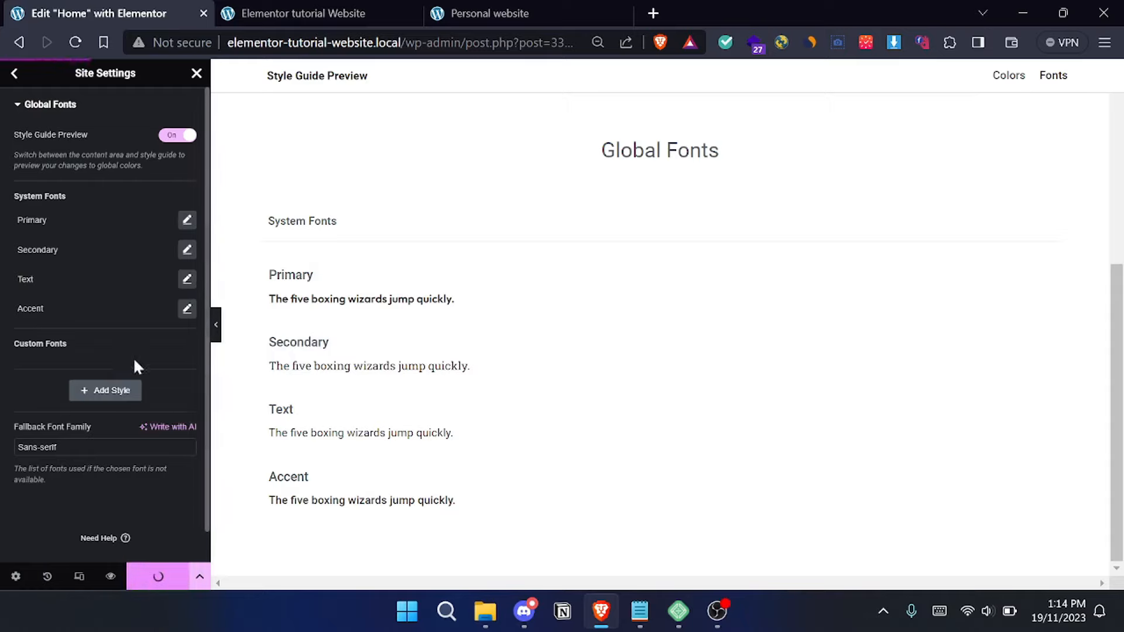
- Leave Global Fonts and open the theme style's Typography settings at the heading options
click(15, 73)
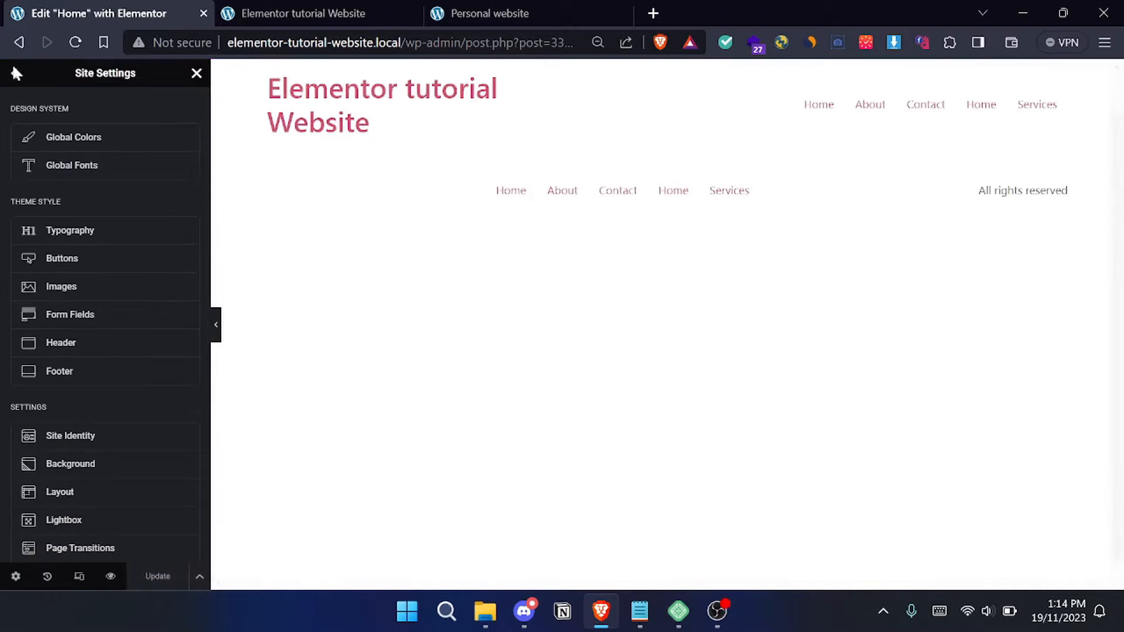
click(113, 234)
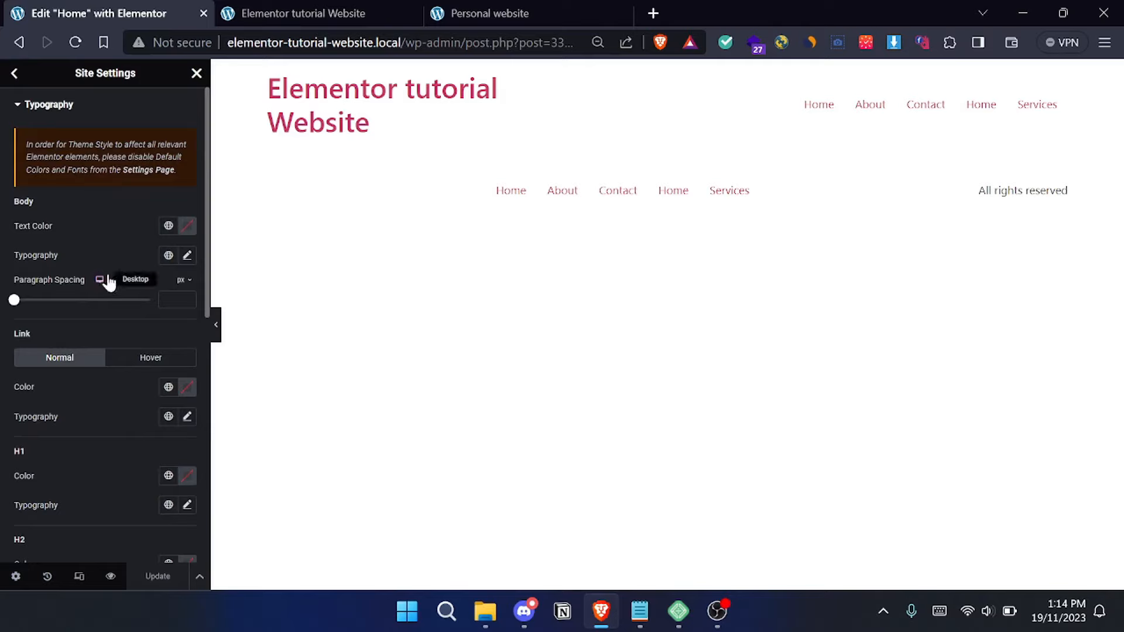
scroll(108, 281, down, 3)
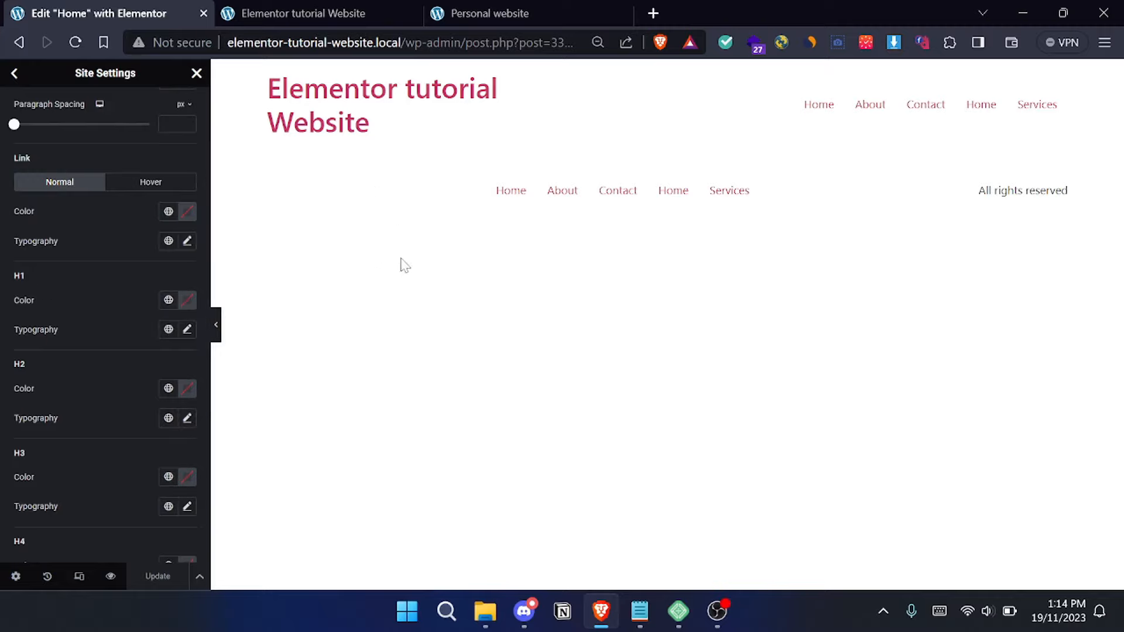
- Examine the hero heading on the Personal website reference page as a model for the H1 style
click(486, 9)
drag(154, 259, 359, 344)
click(133, 286)
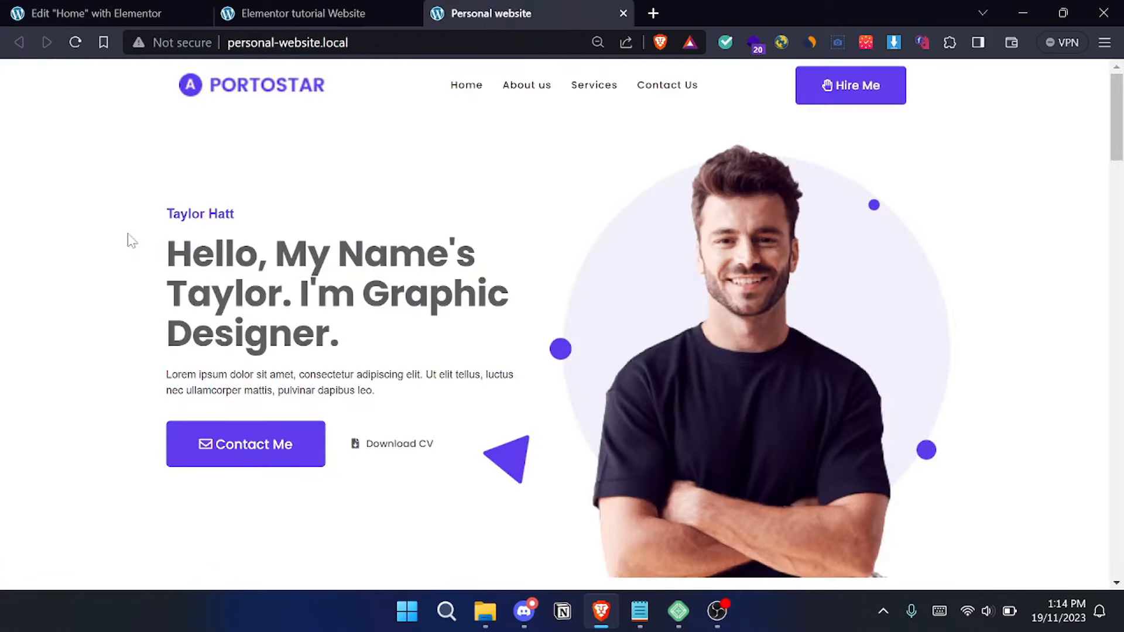
drag(167, 252, 349, 350)
click(369, 350)
drag(165, 252, 417, 334)
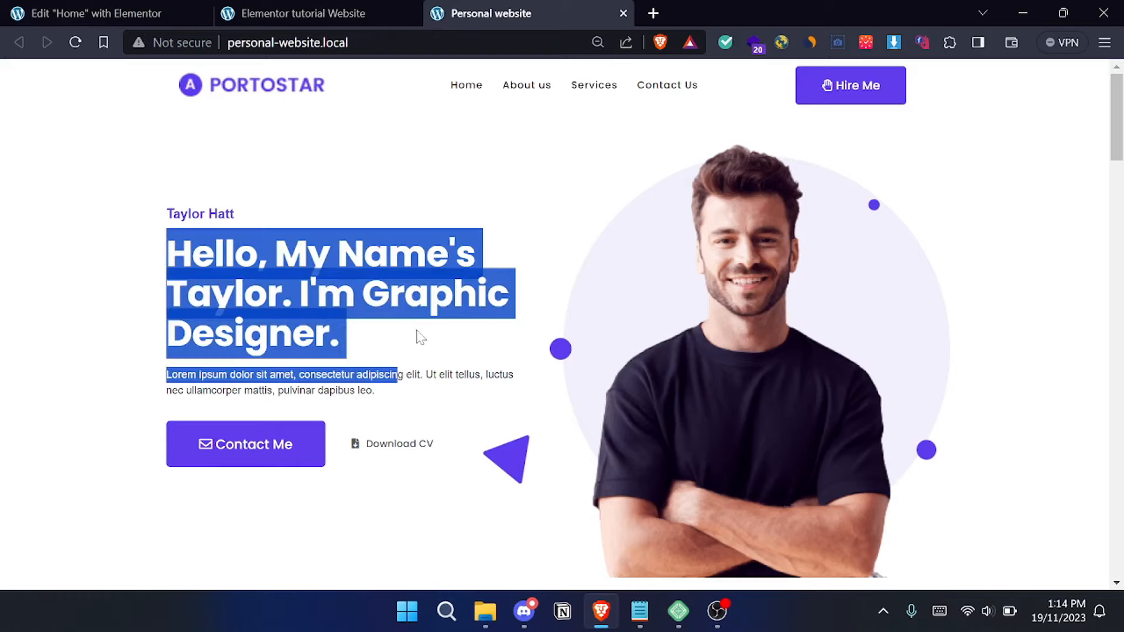
click(398, 358)
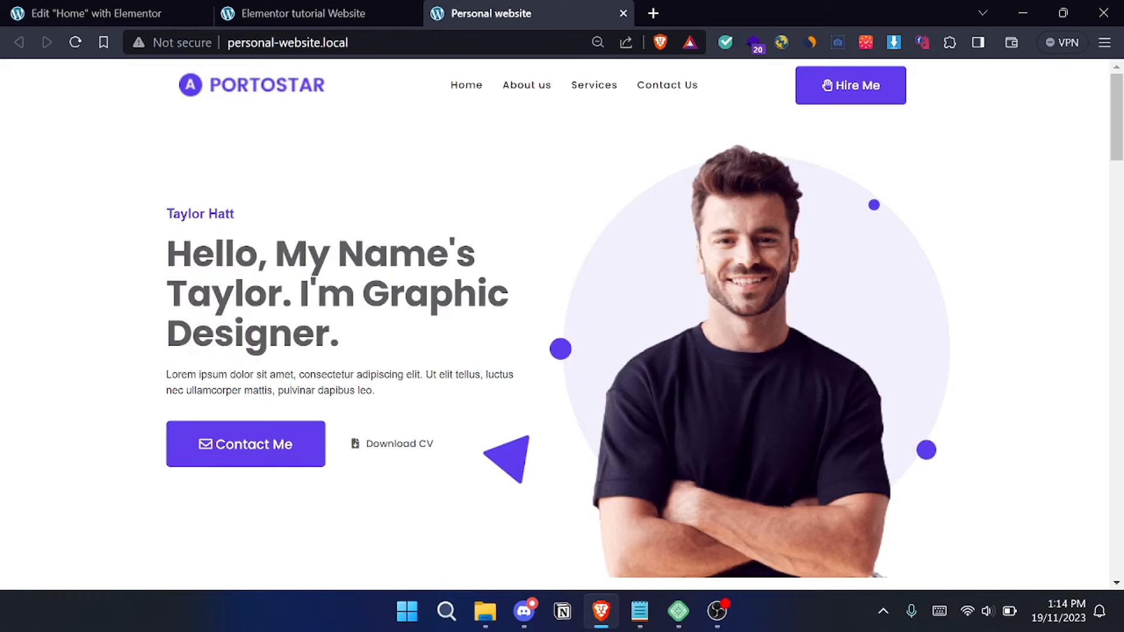
click(103, 11)
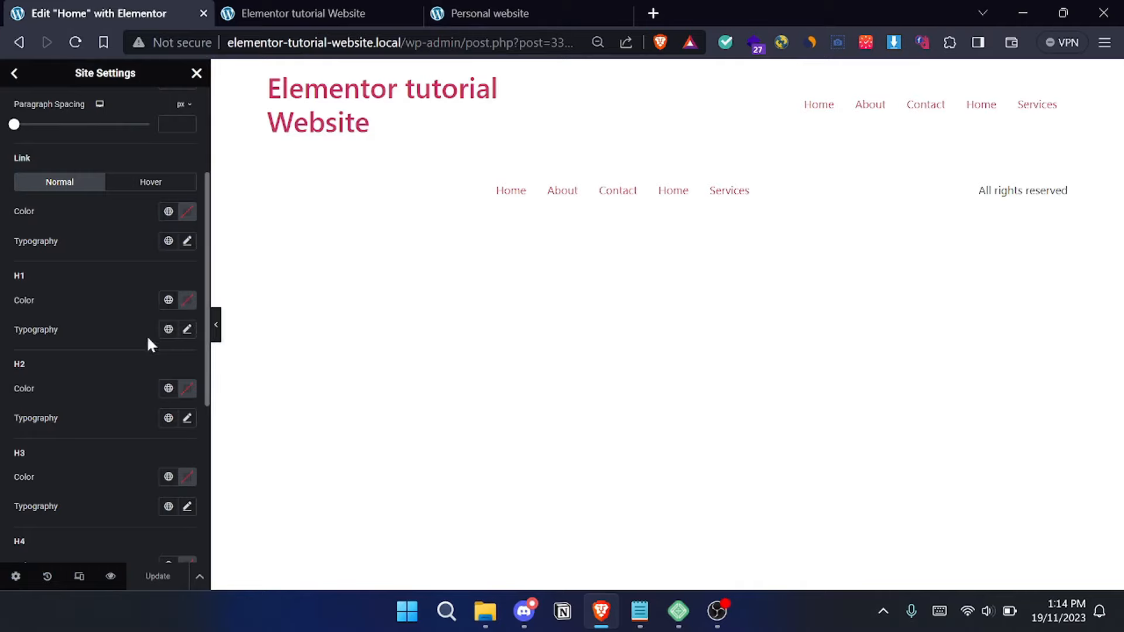
click(467, 18)
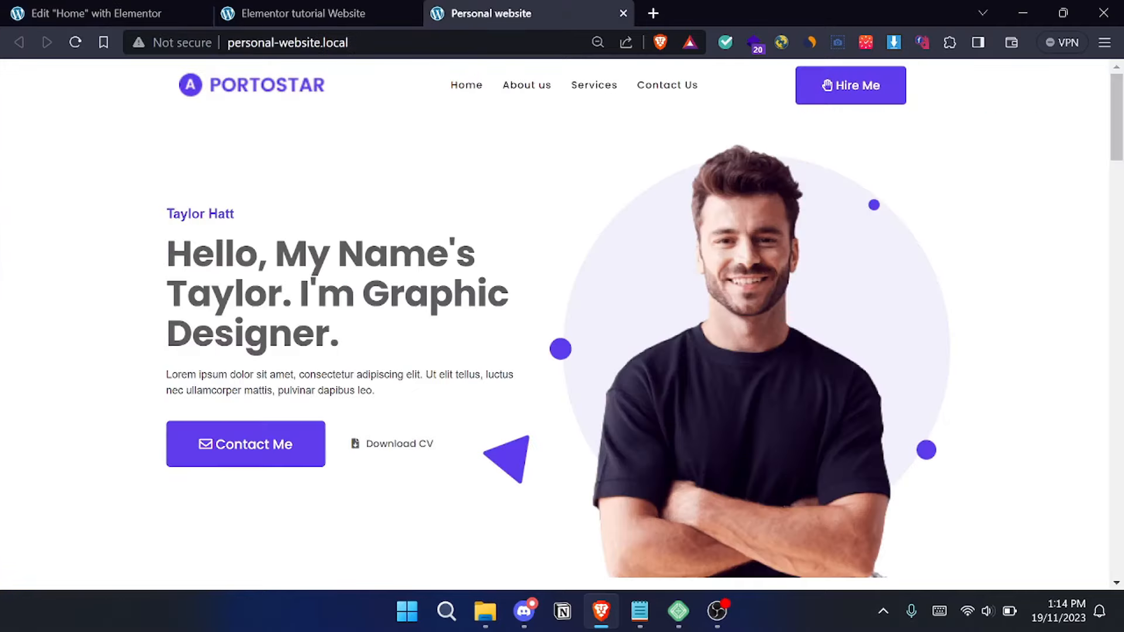
drag(167, 253, 353, 338)
click(167, 253)
drag(154, 265, 373, 349)
click(372, 349)
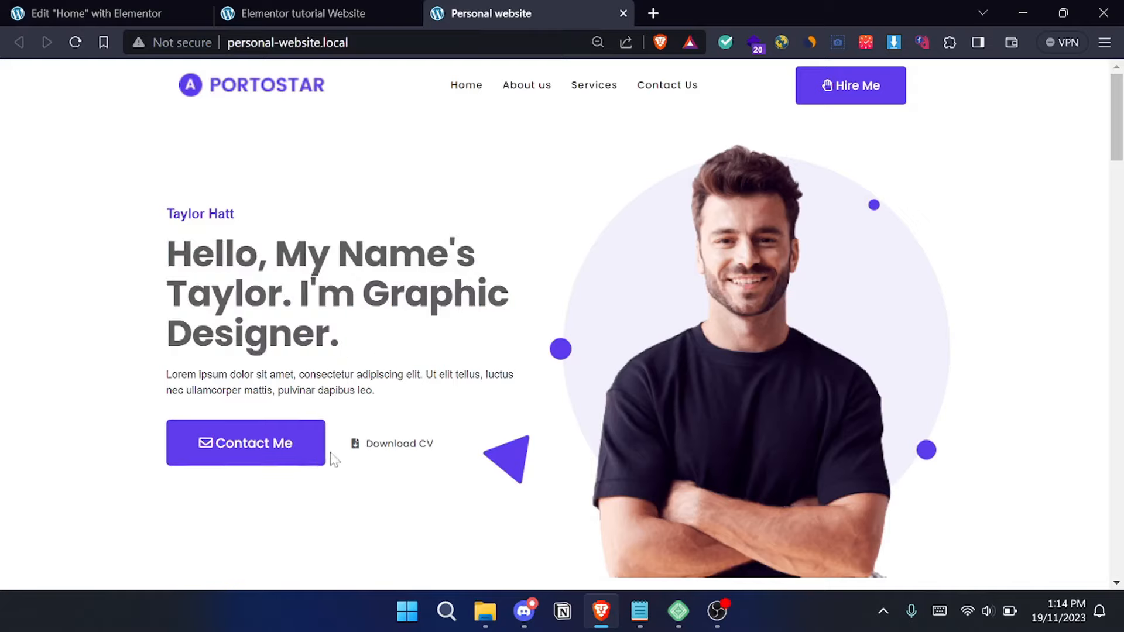
- Return to the Elementor site settings and give H1 the global colour darker and the Primary global font
click(92, 12)
click(169, 301)
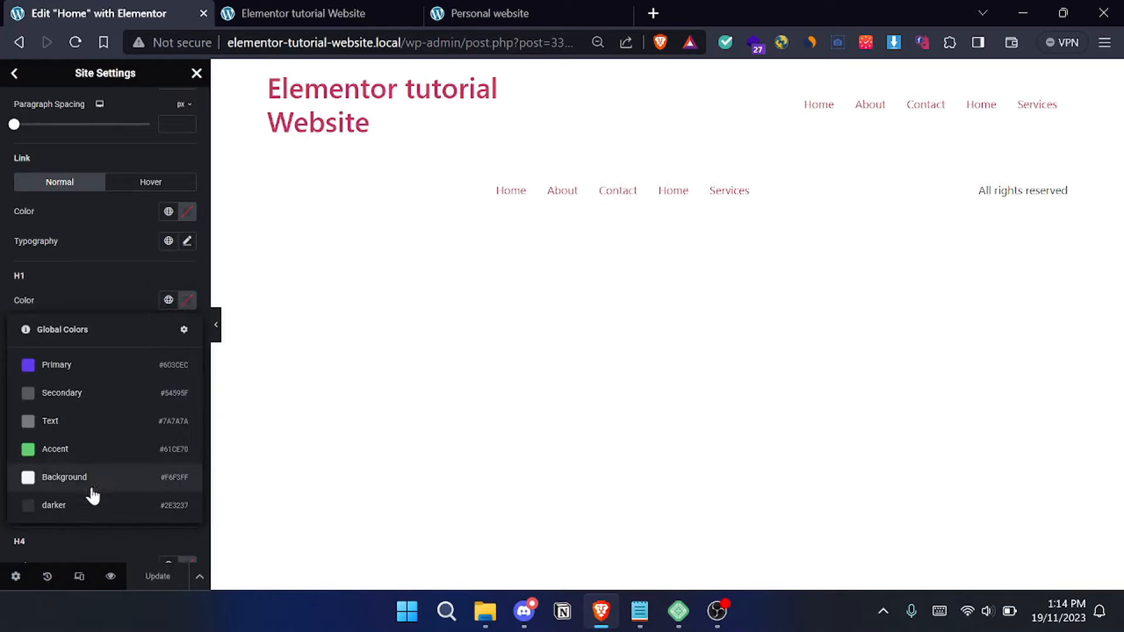
click(81, 507)
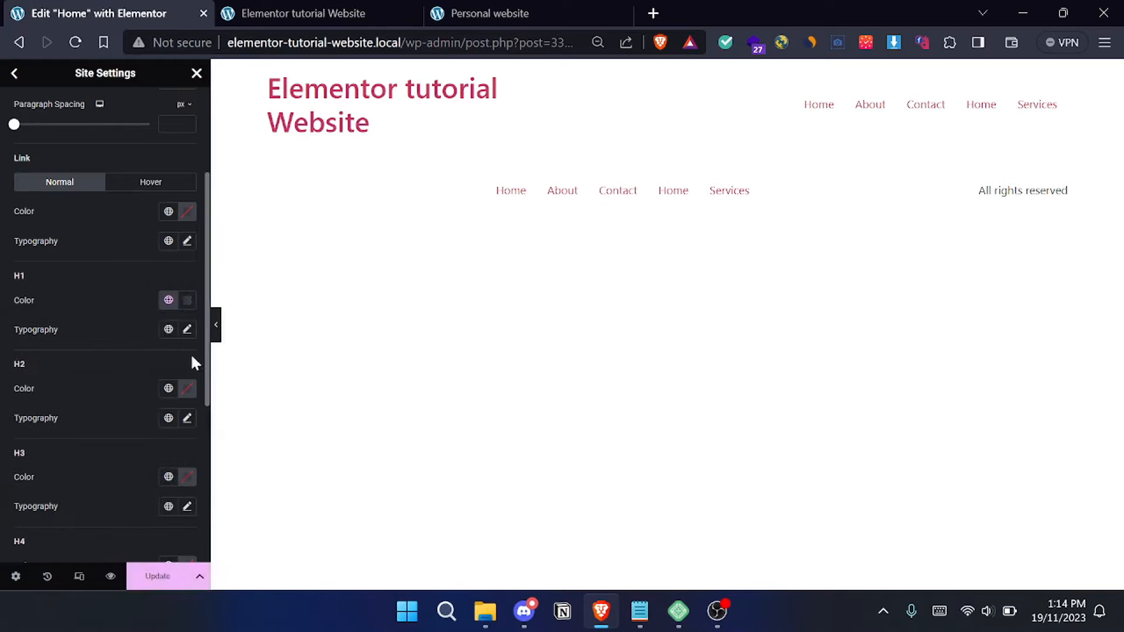
click(187, 329)
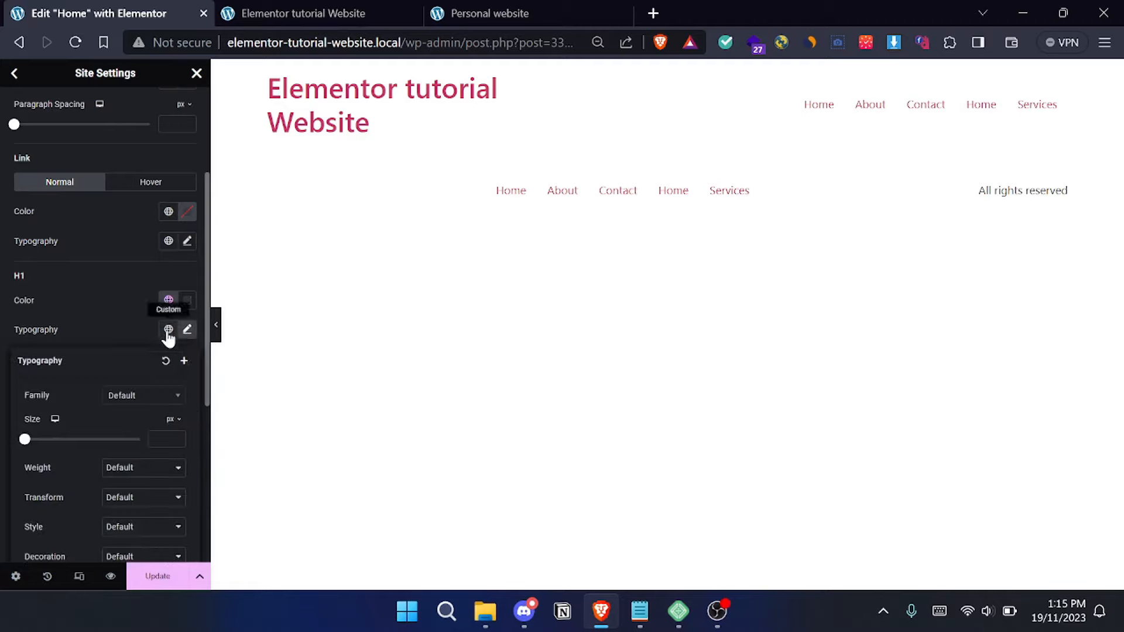
click(168, 331)
click(168, 333)
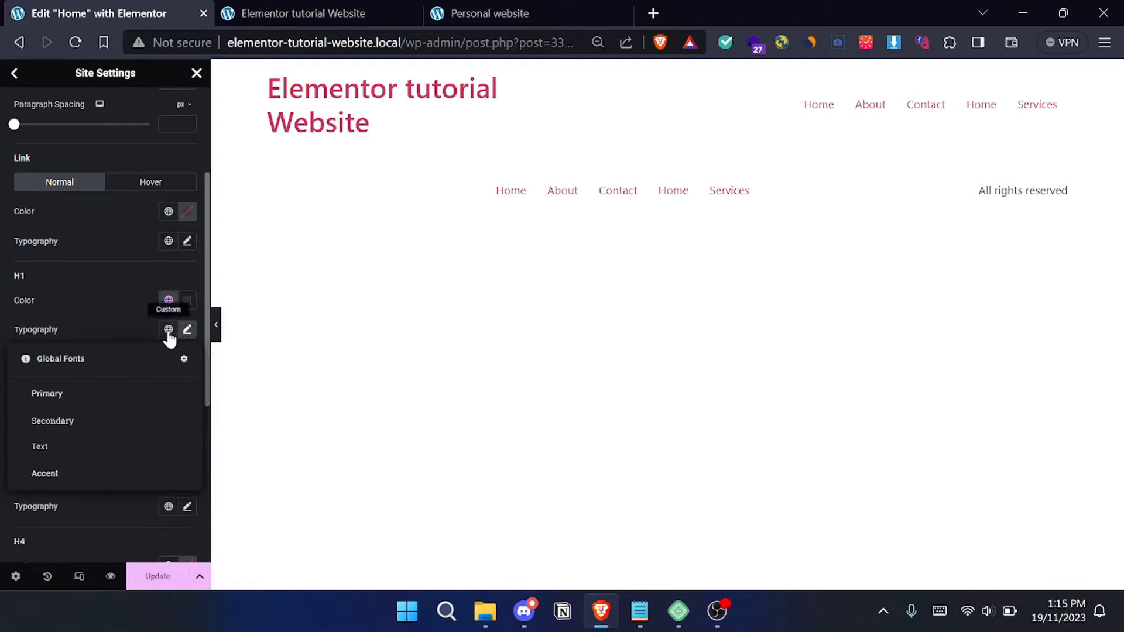
click(116, 394)
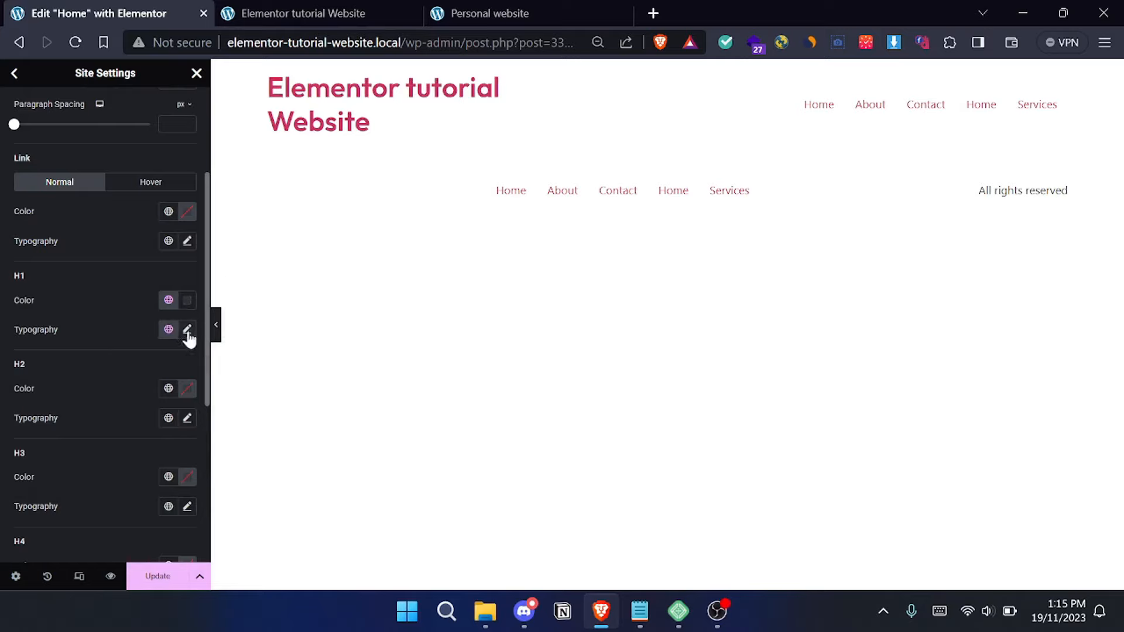
- Give H2 the Primary global colour and the Primary global font
scroll(146, 279, down, 1)
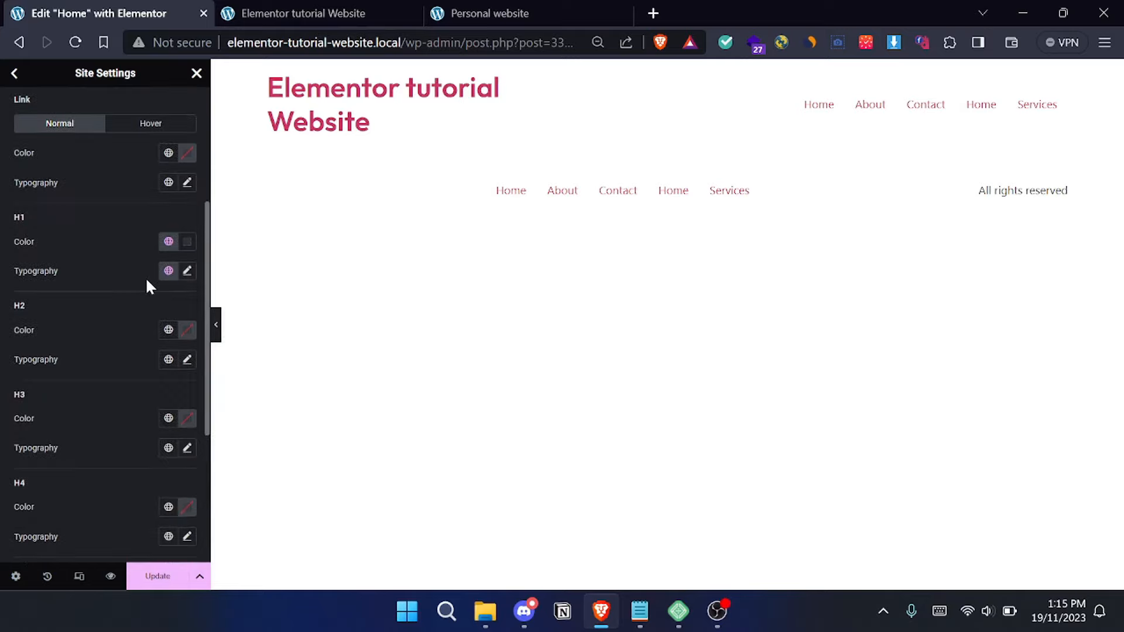
click(168, 330)
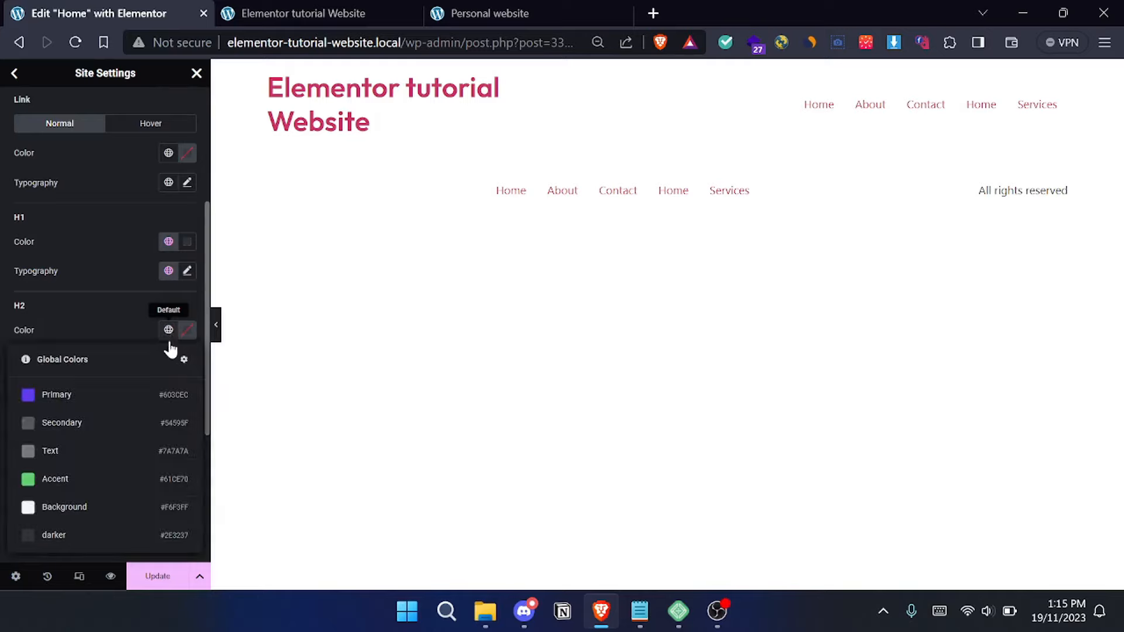
click(98, 404)
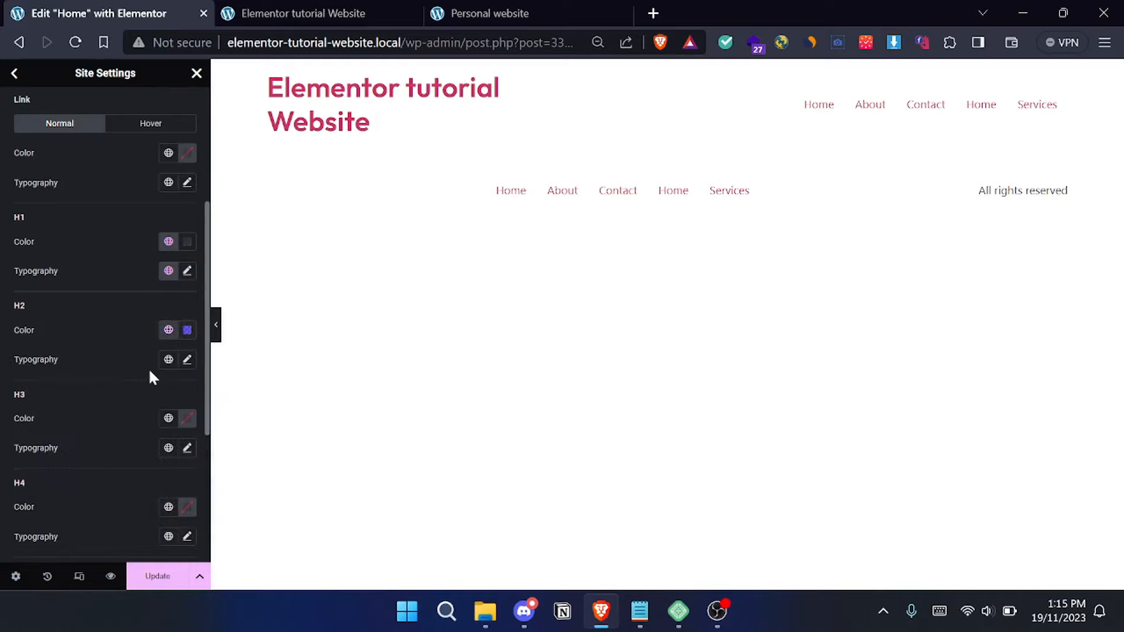
click(168, 360)
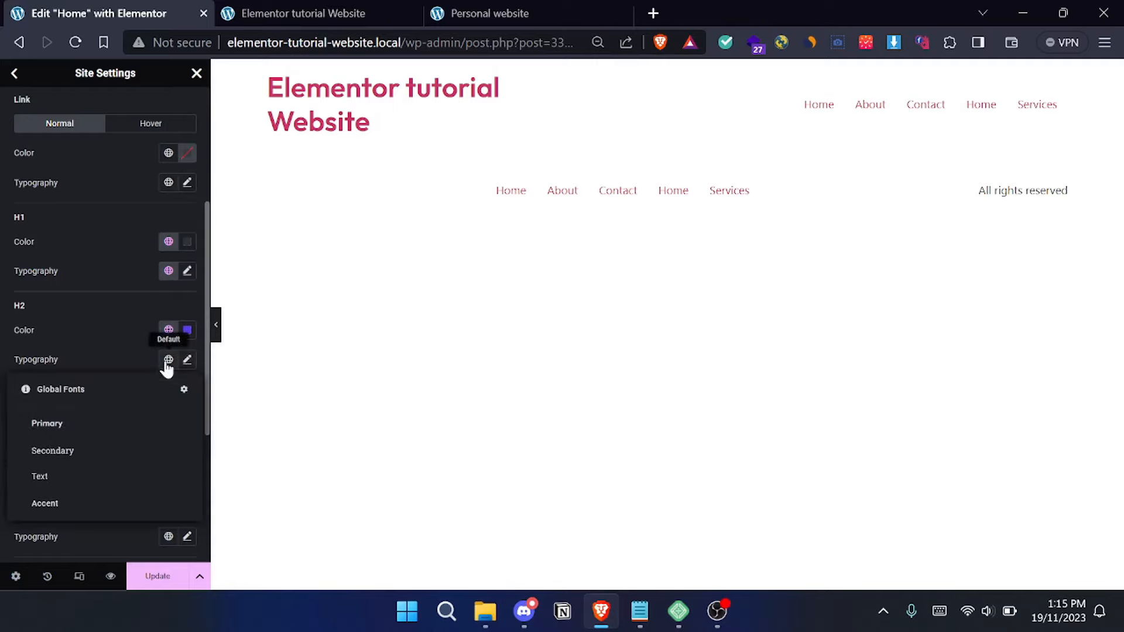
click(122, 426)
- Review the heading typography settings, save them, and return to the site settings overview
scroll(89, 349, down, 1)
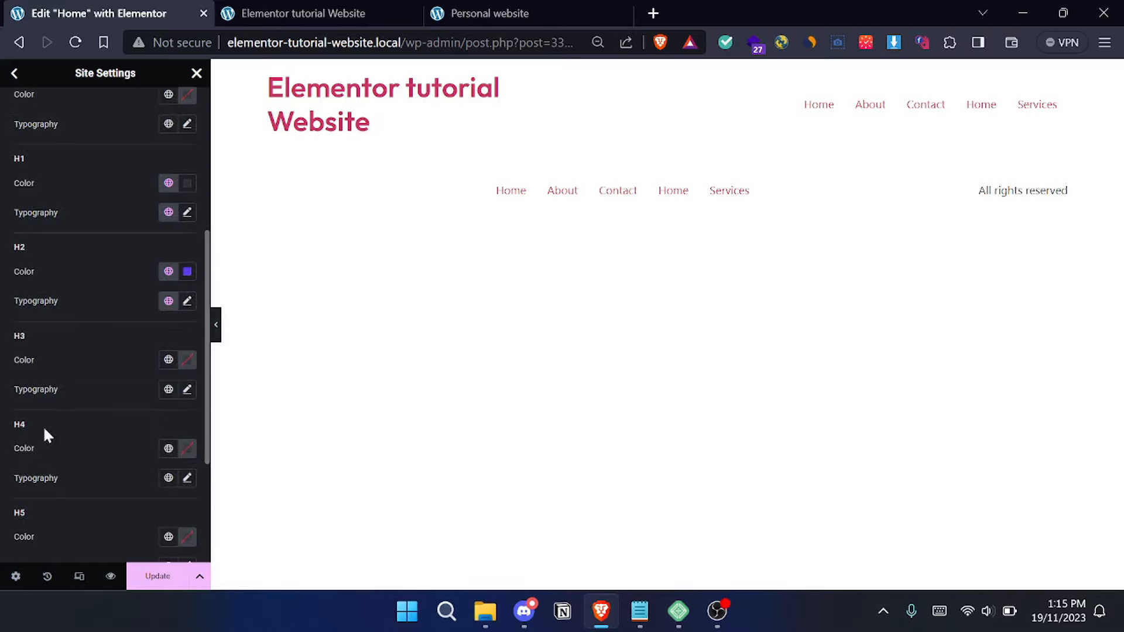
scroll(83, 463, up, 1)
scroll(84, 463, up, 4)
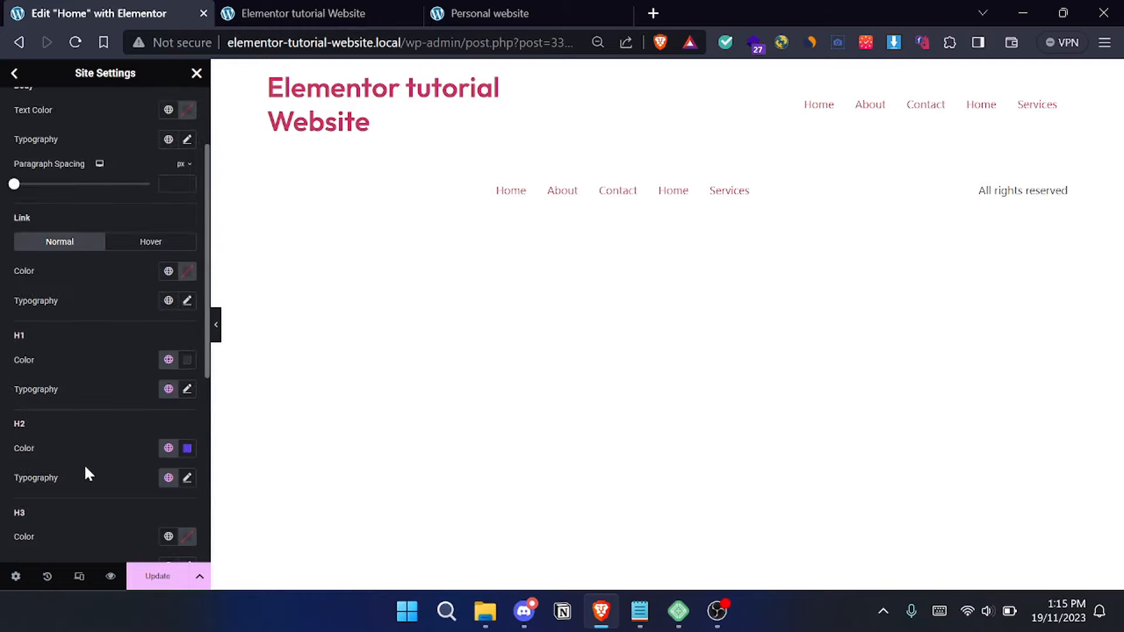
click(155, 578)
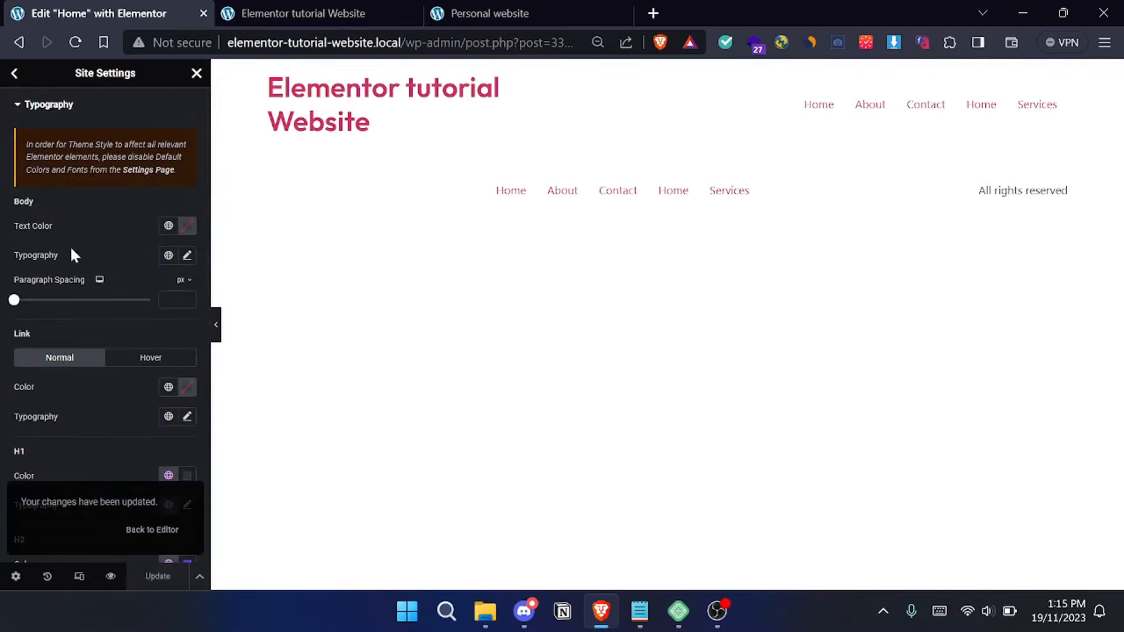
click(15, 75)
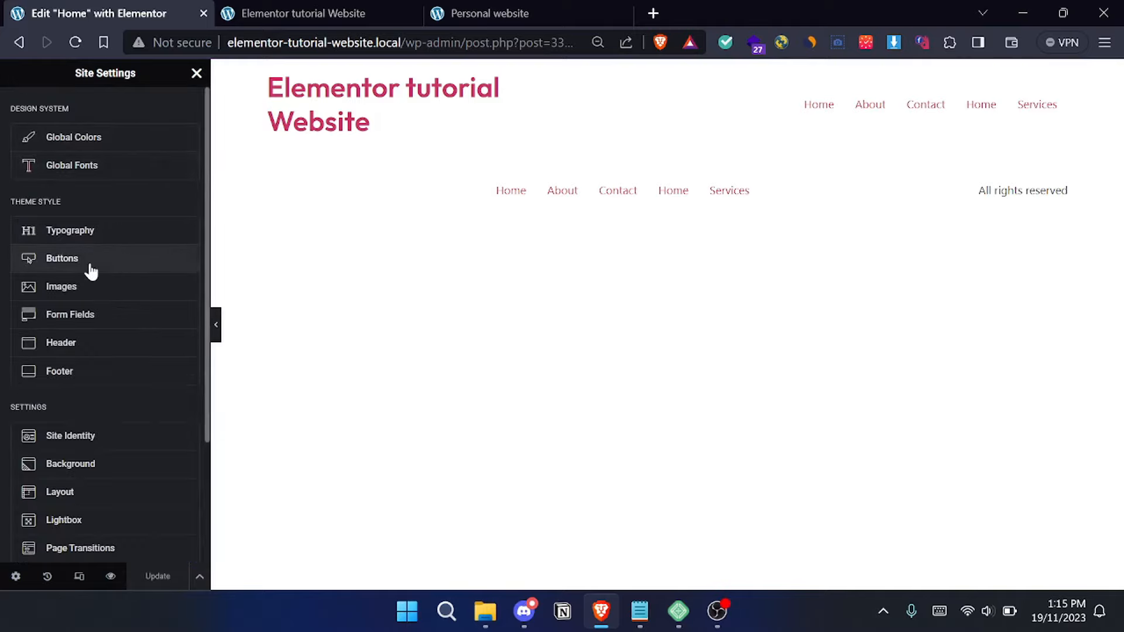
- Open the theme style settings for buttons and give the button typography the Primary global font
click(125, 256)
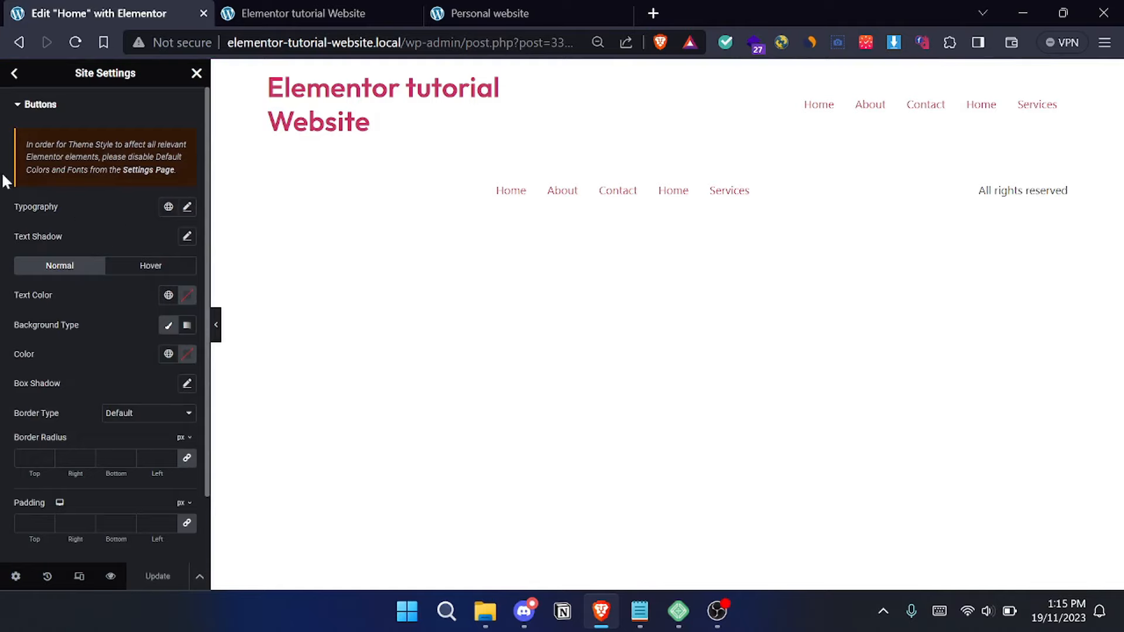
click(172, 210)
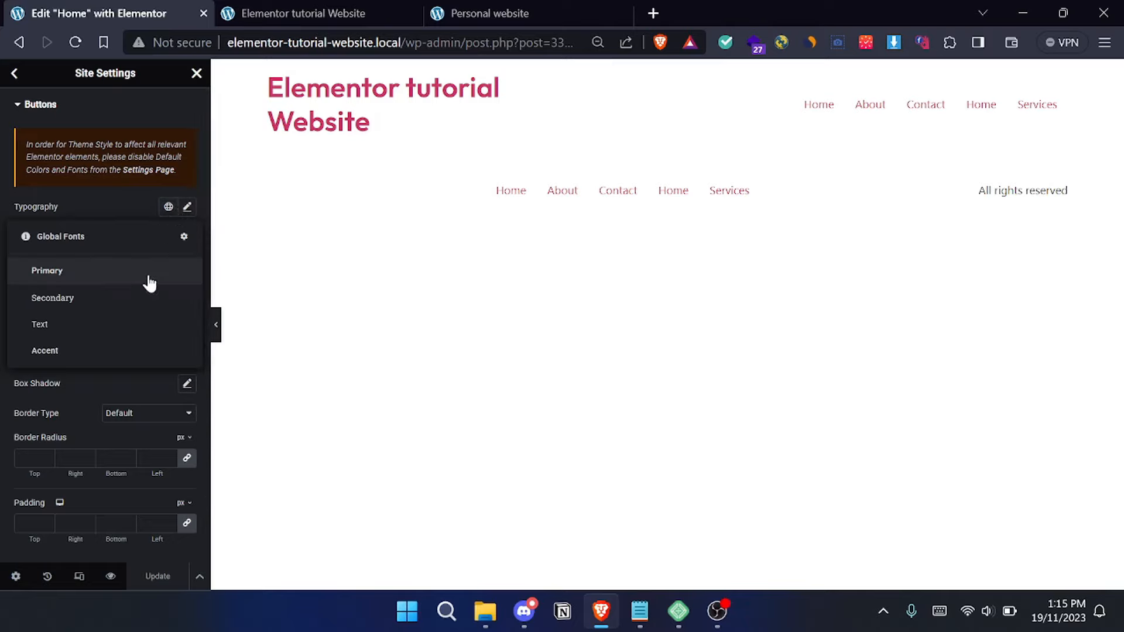
click(114, 271)
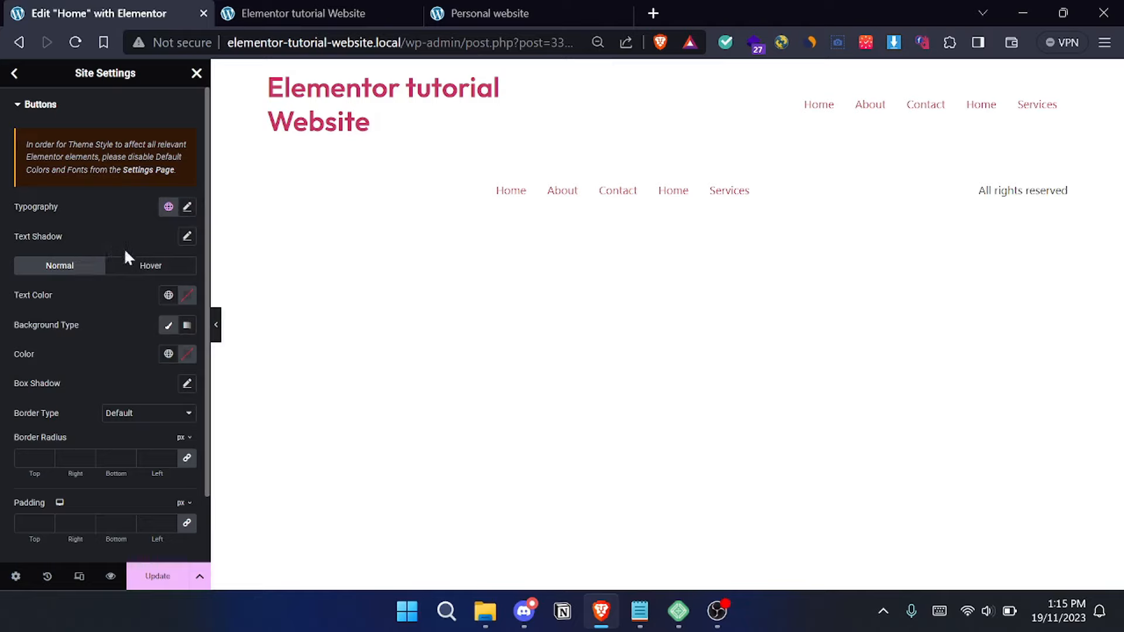
- Set the buttons' normal text colour to white and their background colour to the Primary global colour
click(168, 296)
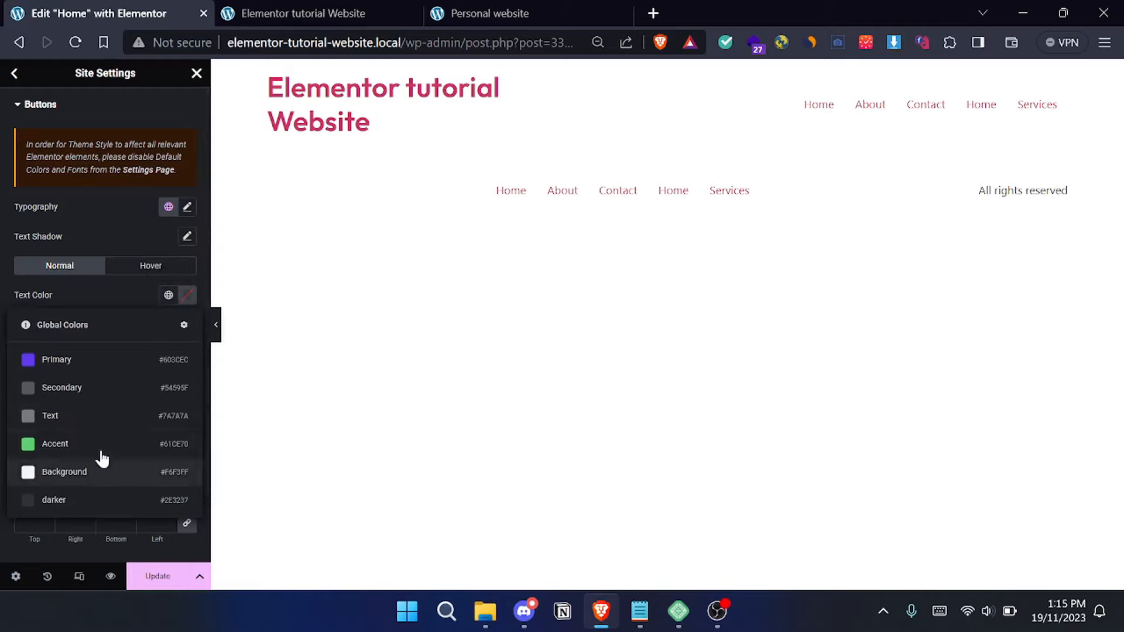
click(187, 296)
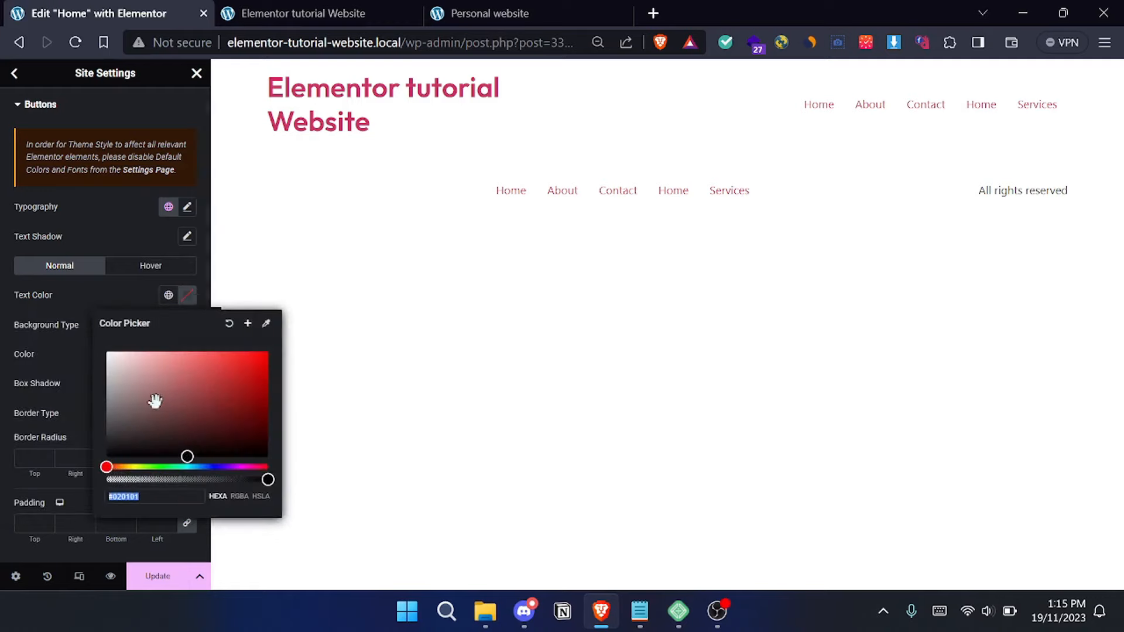
drag(153, 401, 78, 250)
click(146, 300)
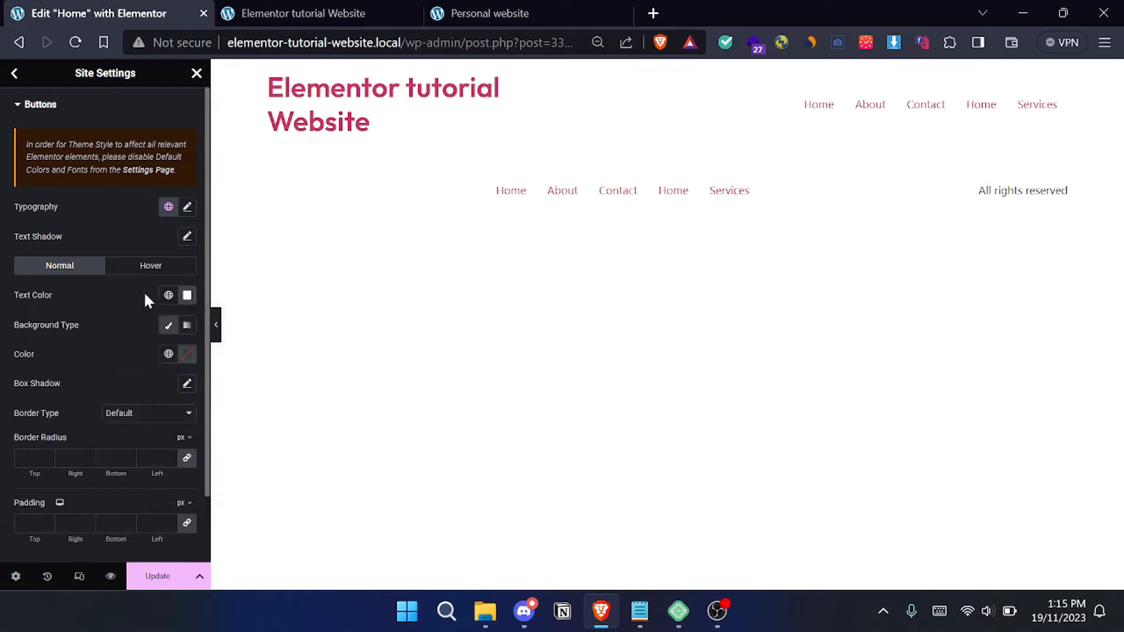
click(168, 356)
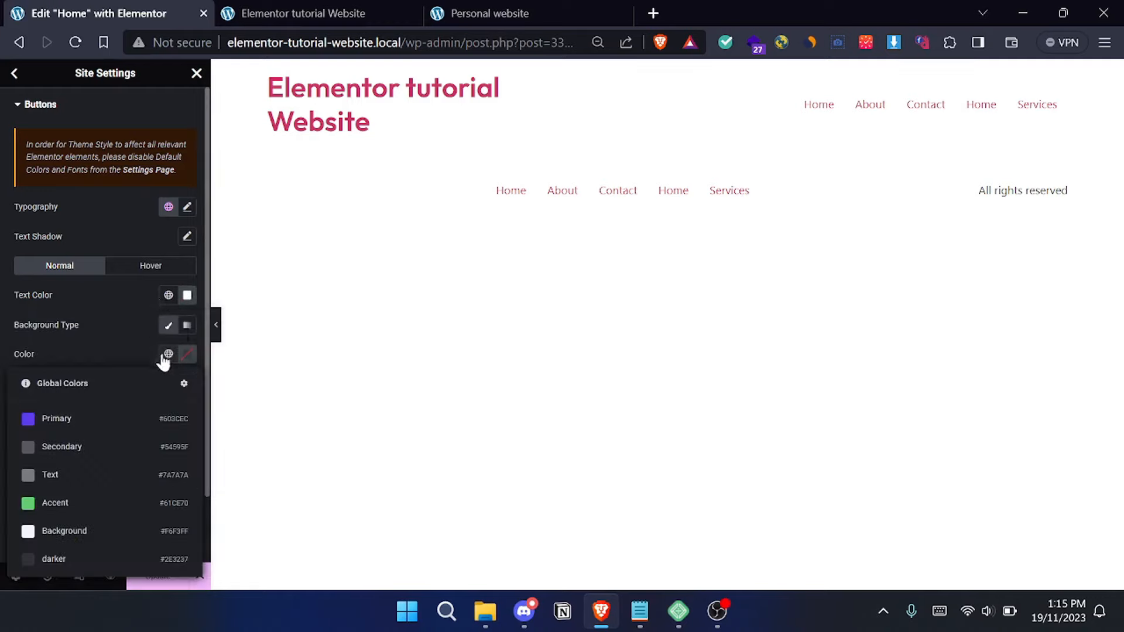
click(109, 421)
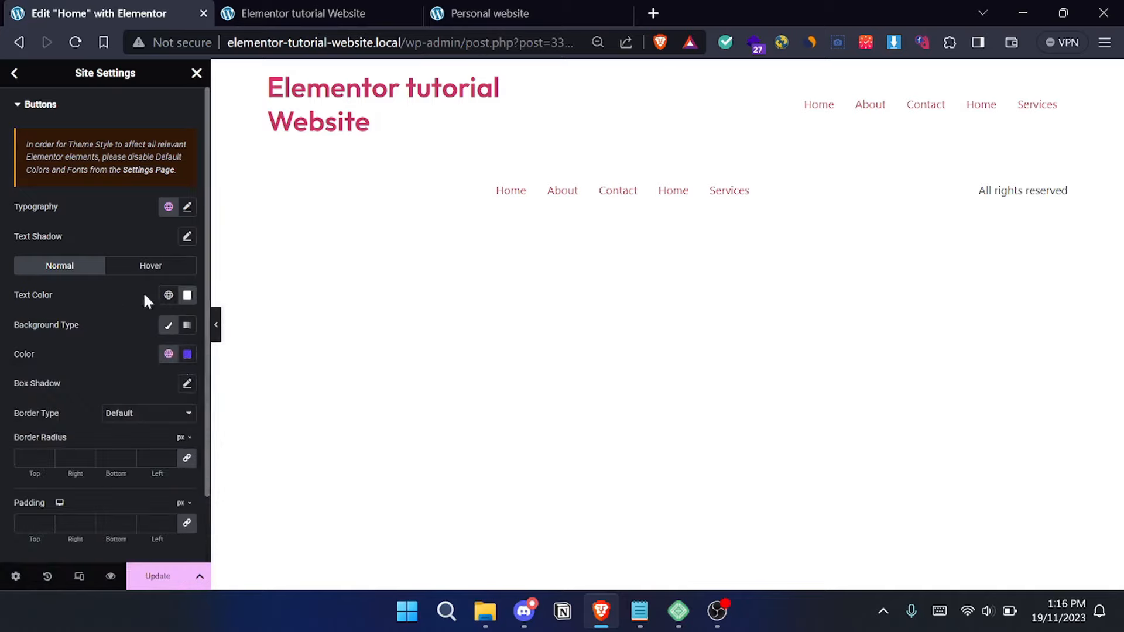
- Set the button padding to 20 px on all four sides
scroll(143, 292, down, 2)
scroll(143, 292, up, 2)
click(29, 523)
text(20)
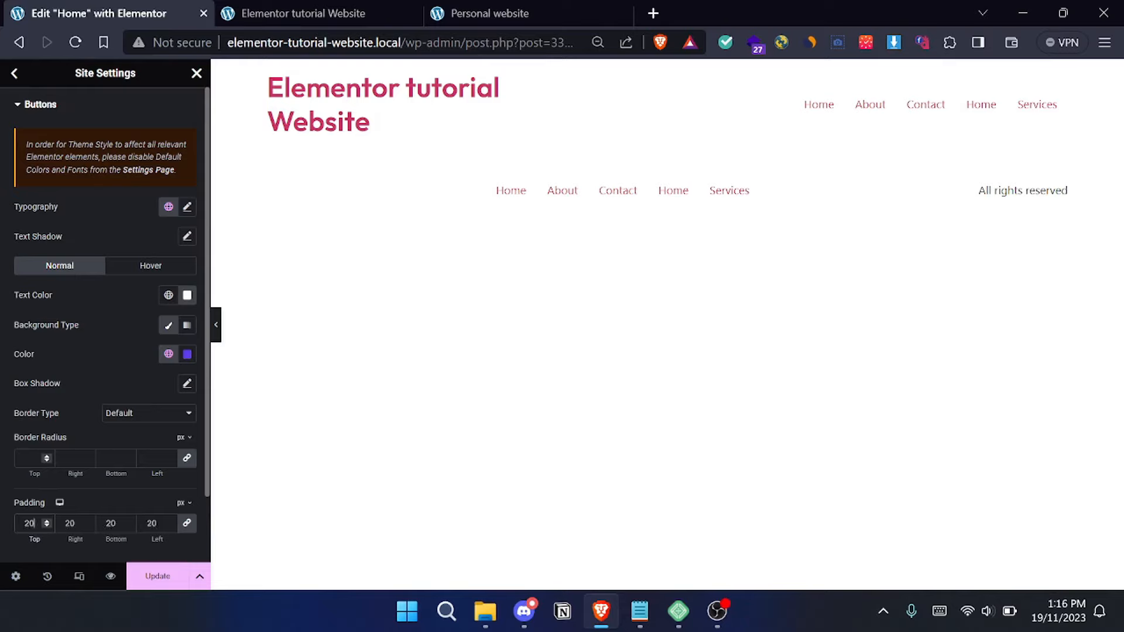
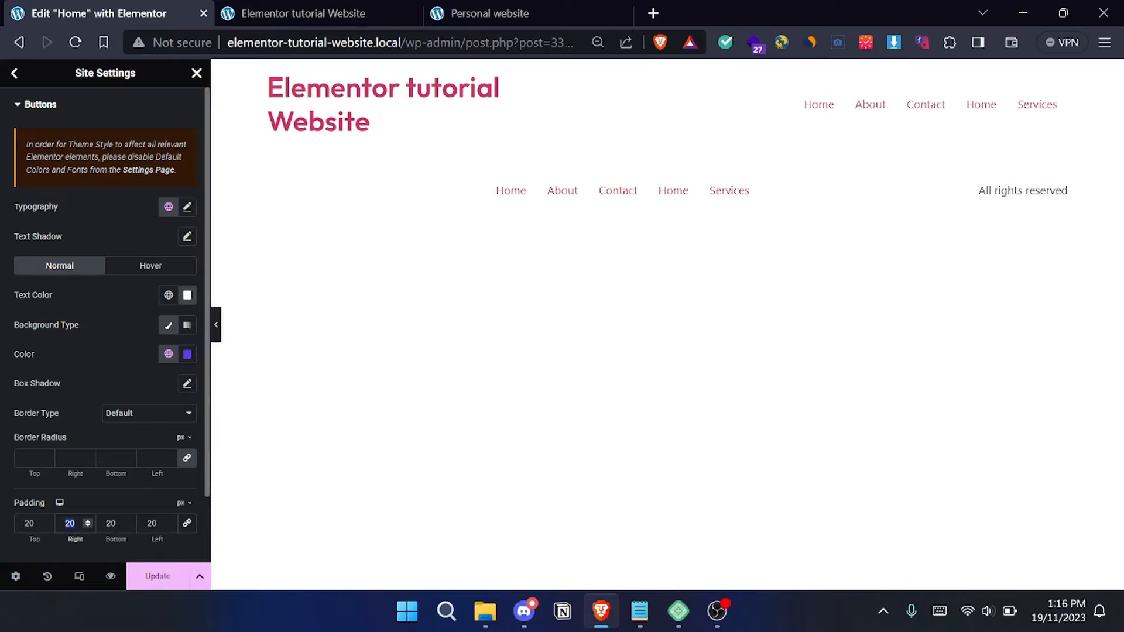
- Set the buttons' right and left padding to 50 px, save the changes, and return to the site settings overview
click(148, 523)
click(157, 576)
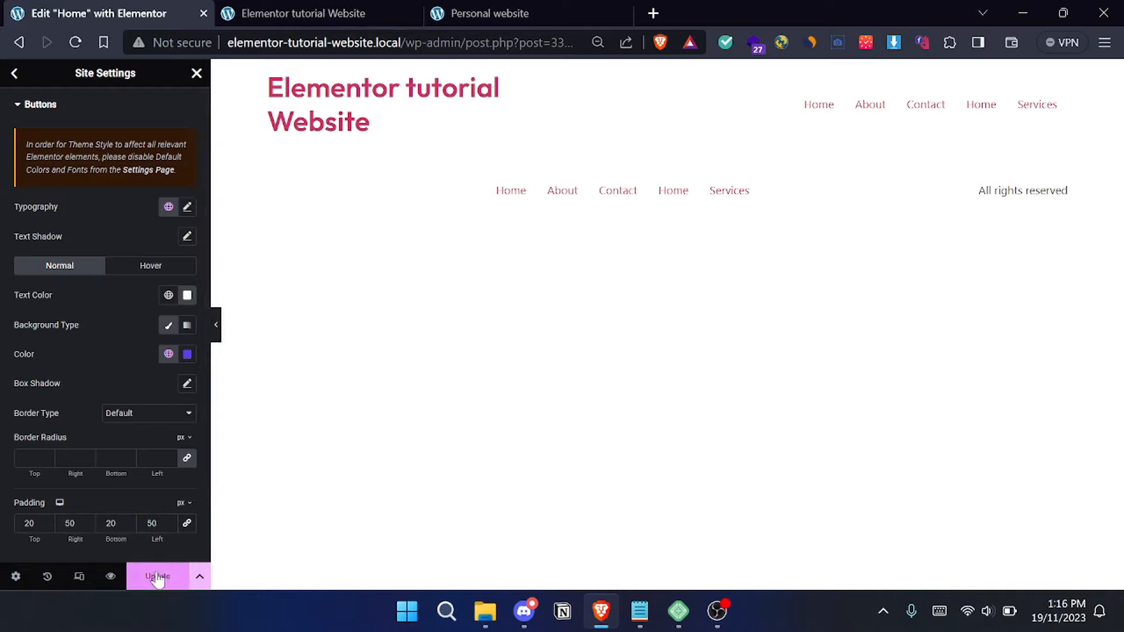
click(14, 73)
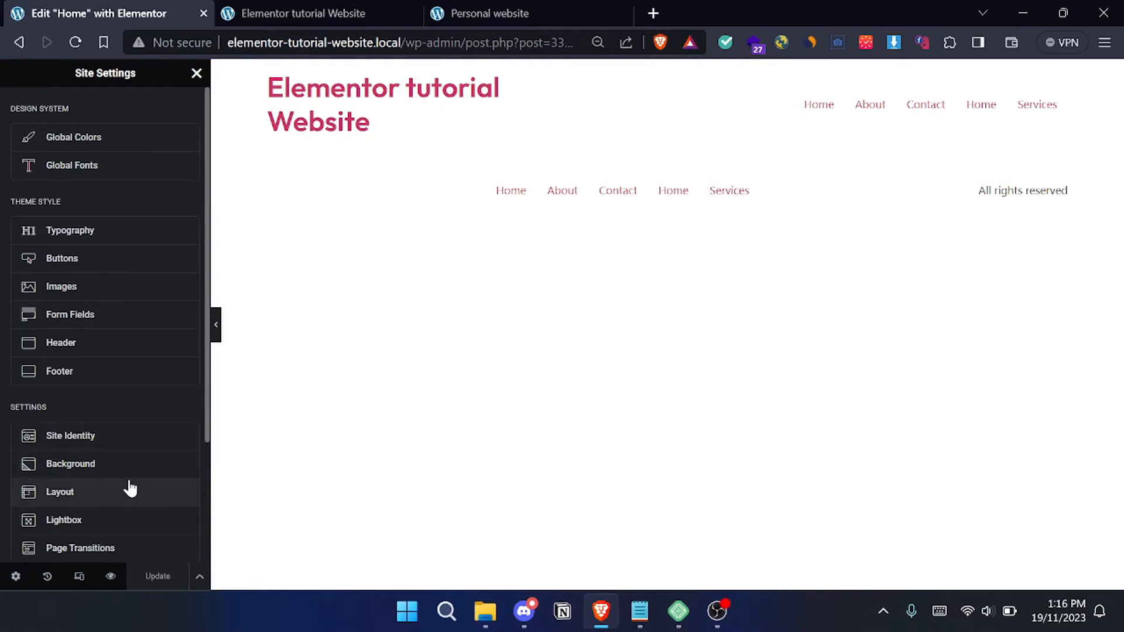
- Set the site layout's content width to 1100 px, save it, and return to the site settings overview
click(112, 490)
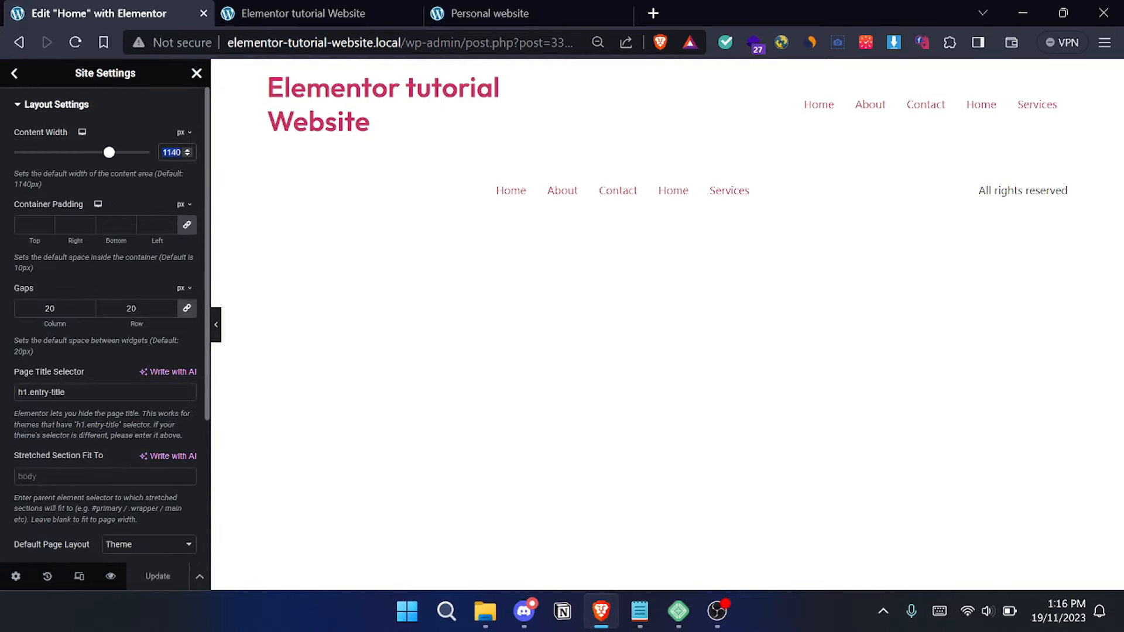
text(11)
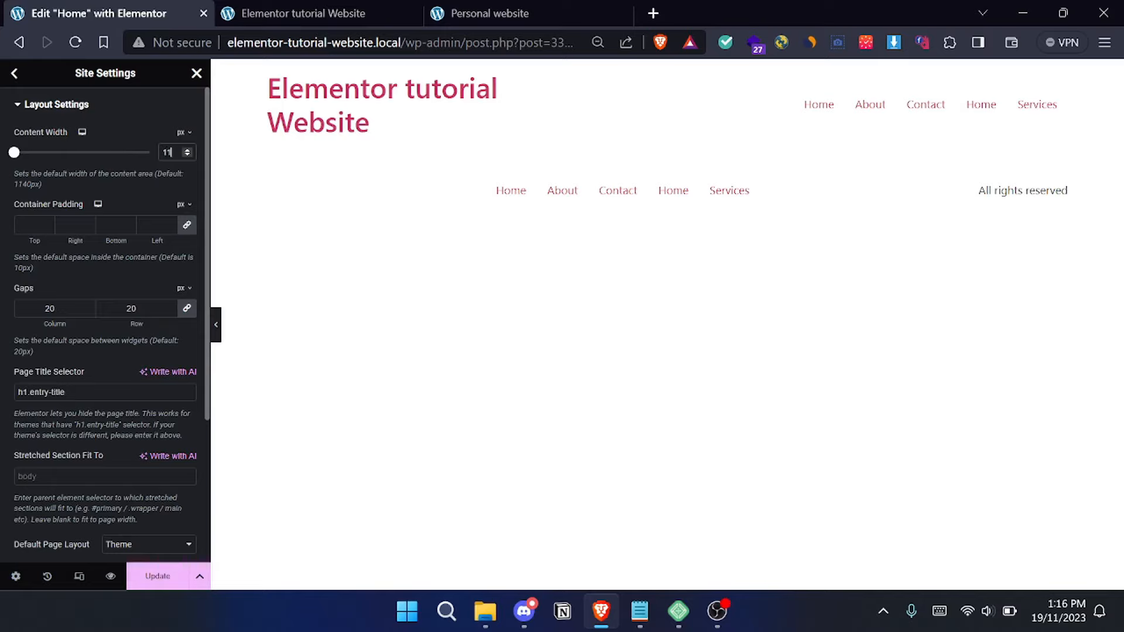
text(00)
click(164, 575)
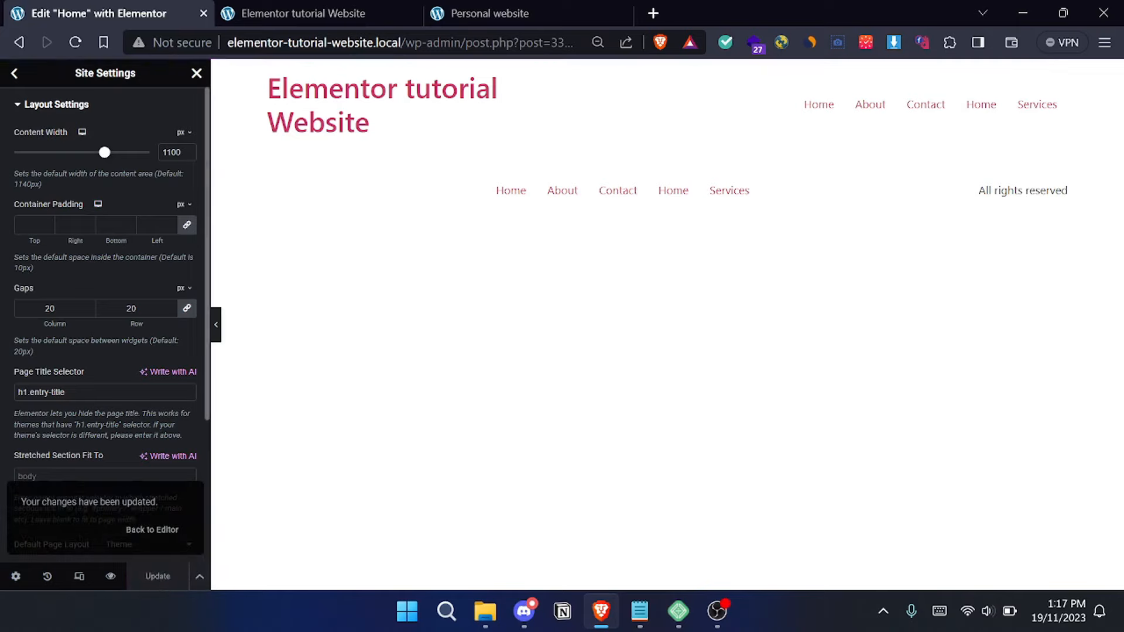
click(15, 73)
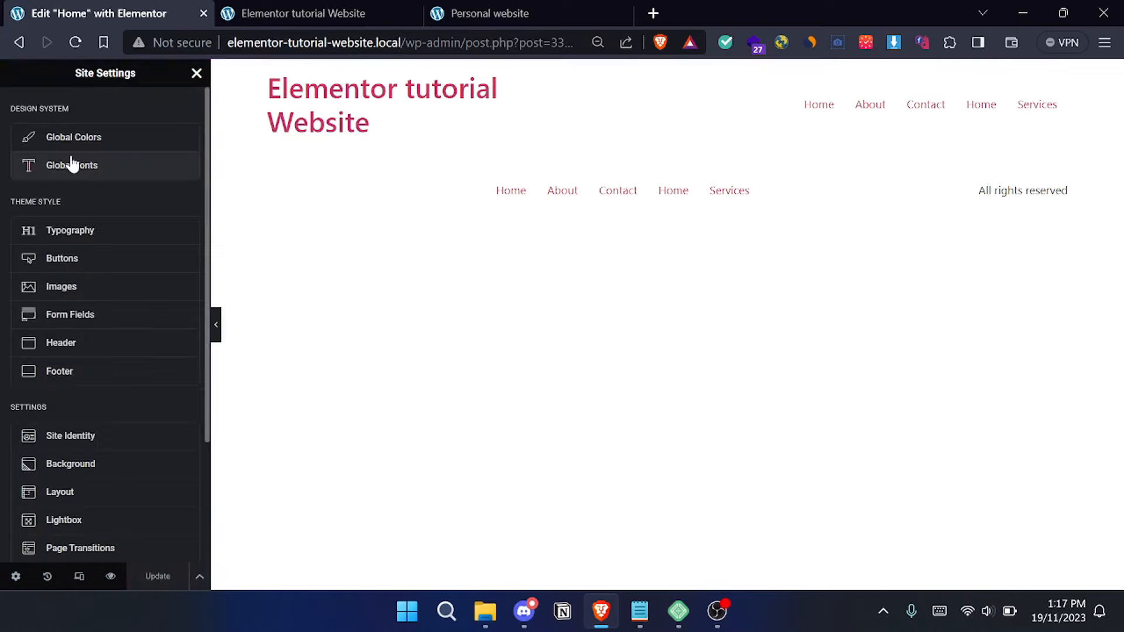
- Use the purple PORTOSTAR image from the media library as the site logo in Site Identity and save the settings
click(113, 448)
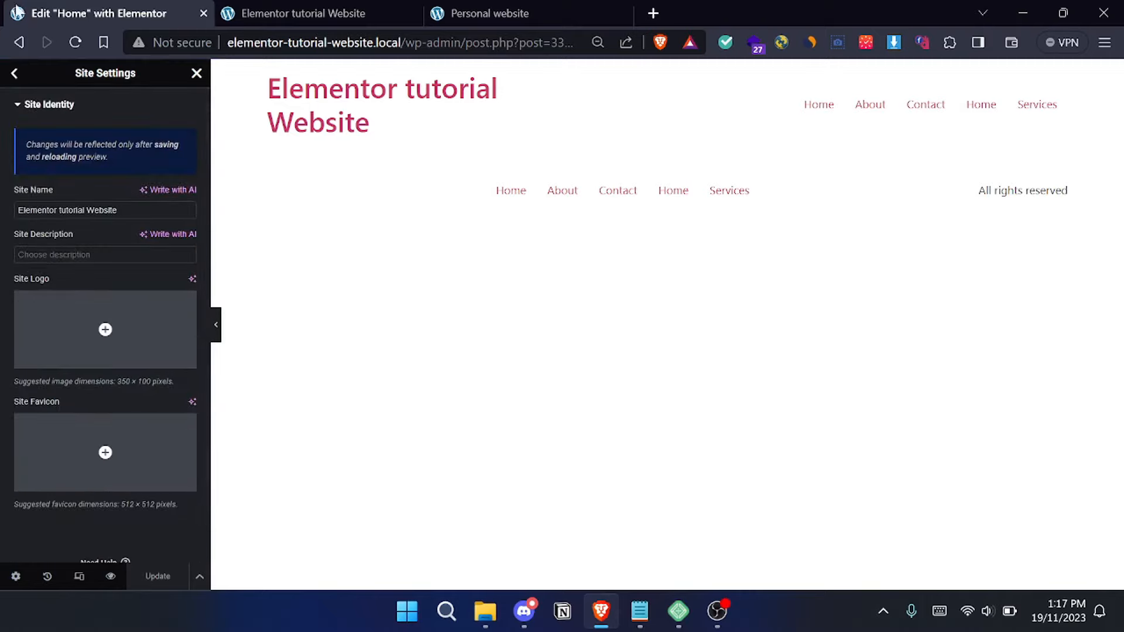
click(106, 452)
click(272, 130)
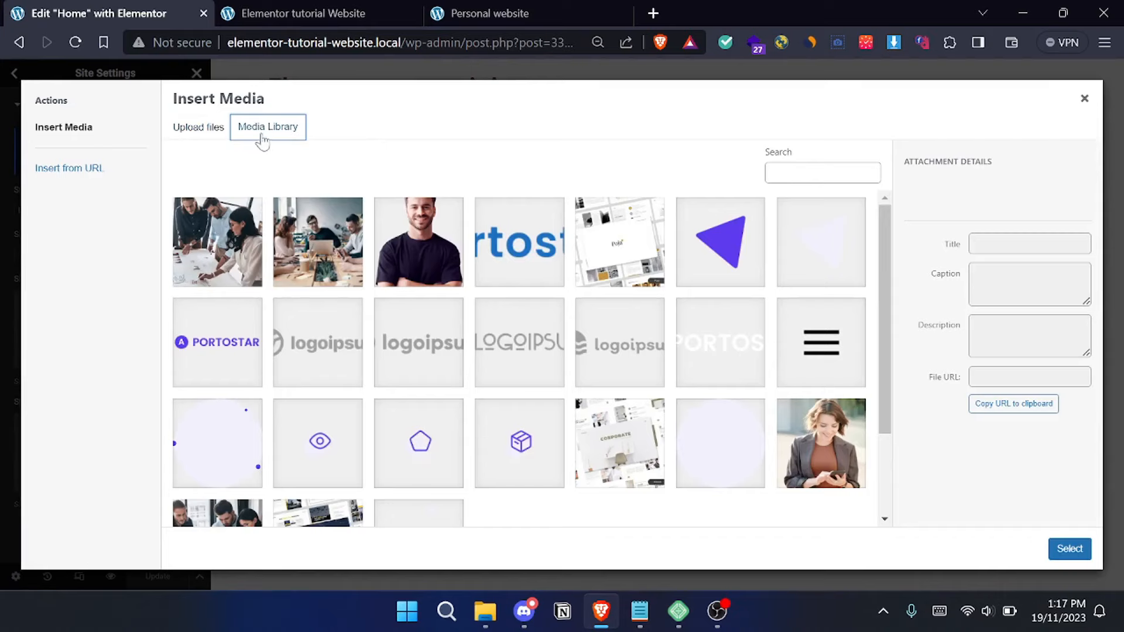
scroll(533, 409, down, 2)
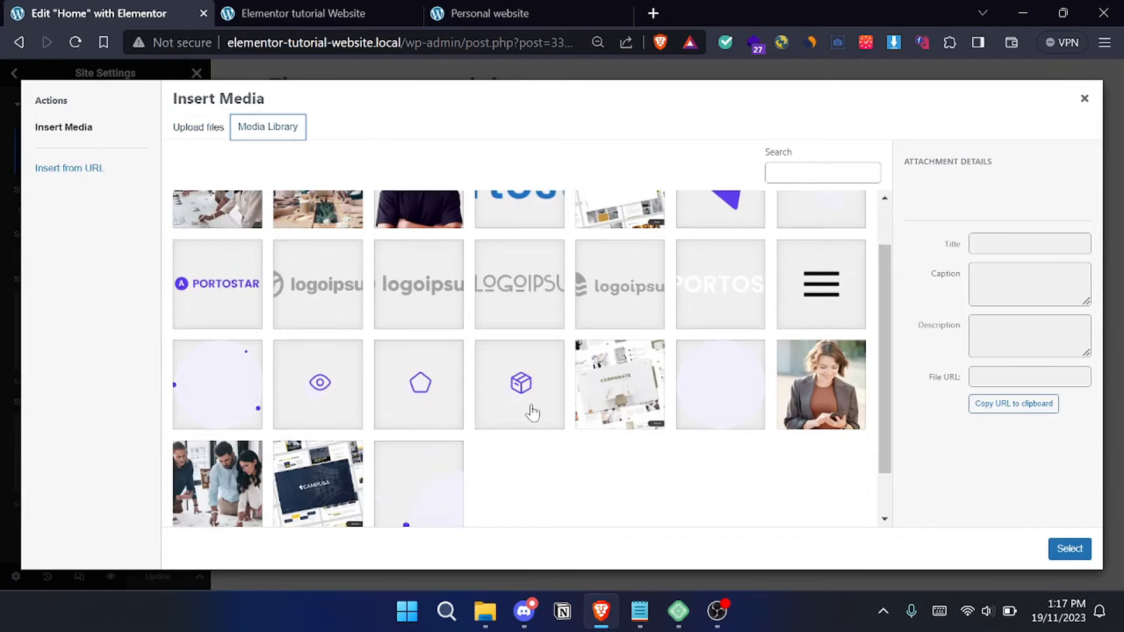
scroll(543, 399, up, 2)
scroll(542, 398, down, 2)
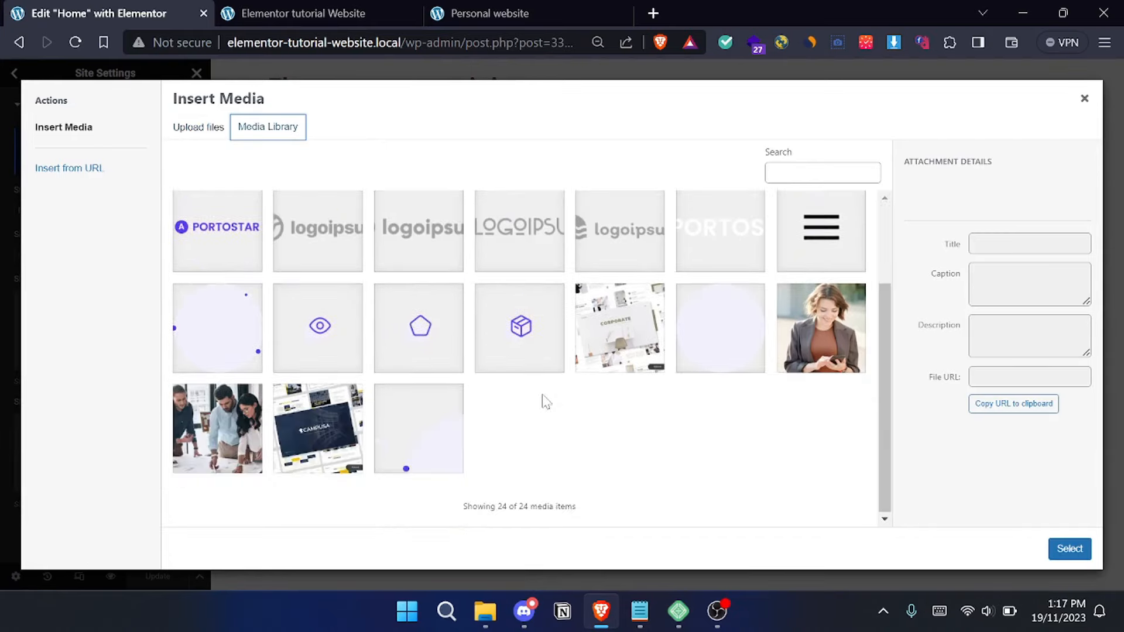
scroll(545, 397, up, 2)
click(231, 352)
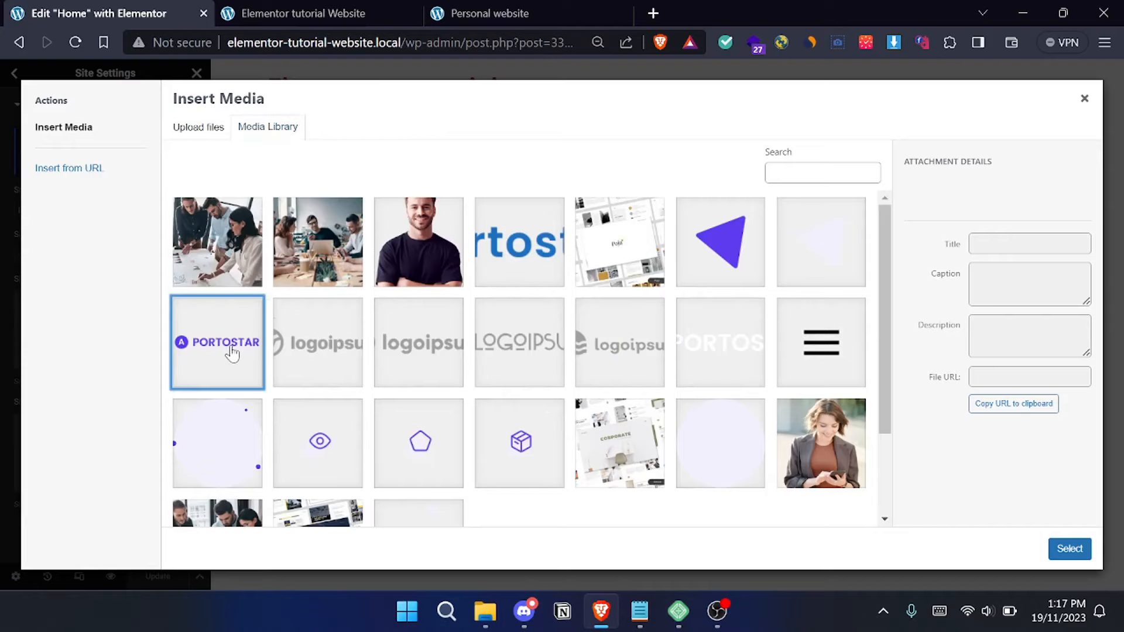
click(1084, 99)
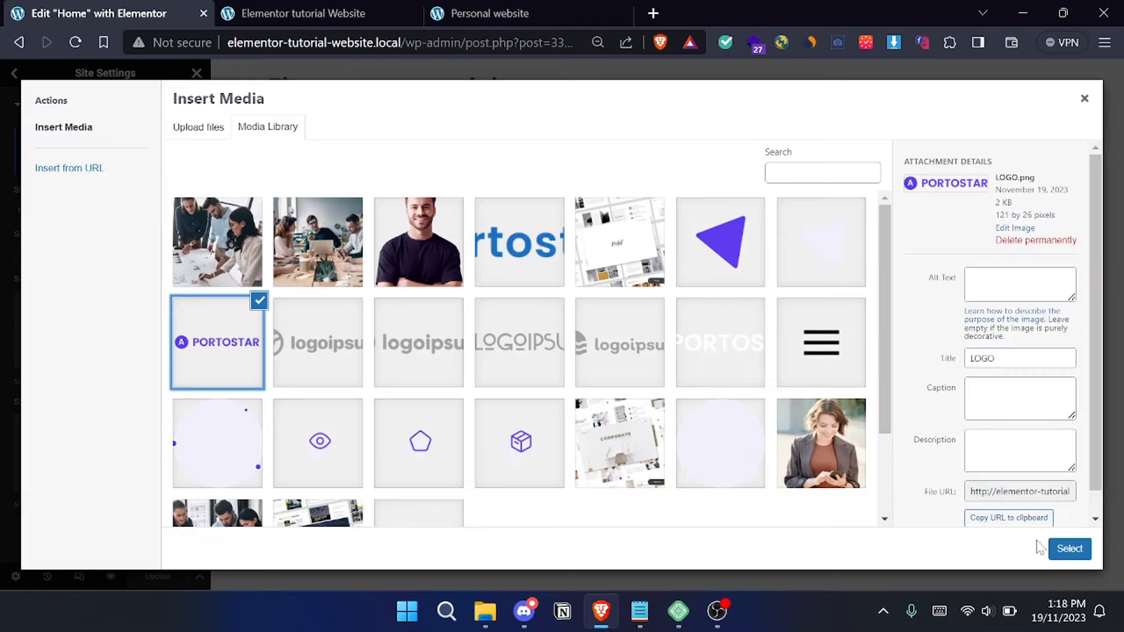
click(1071, 550)
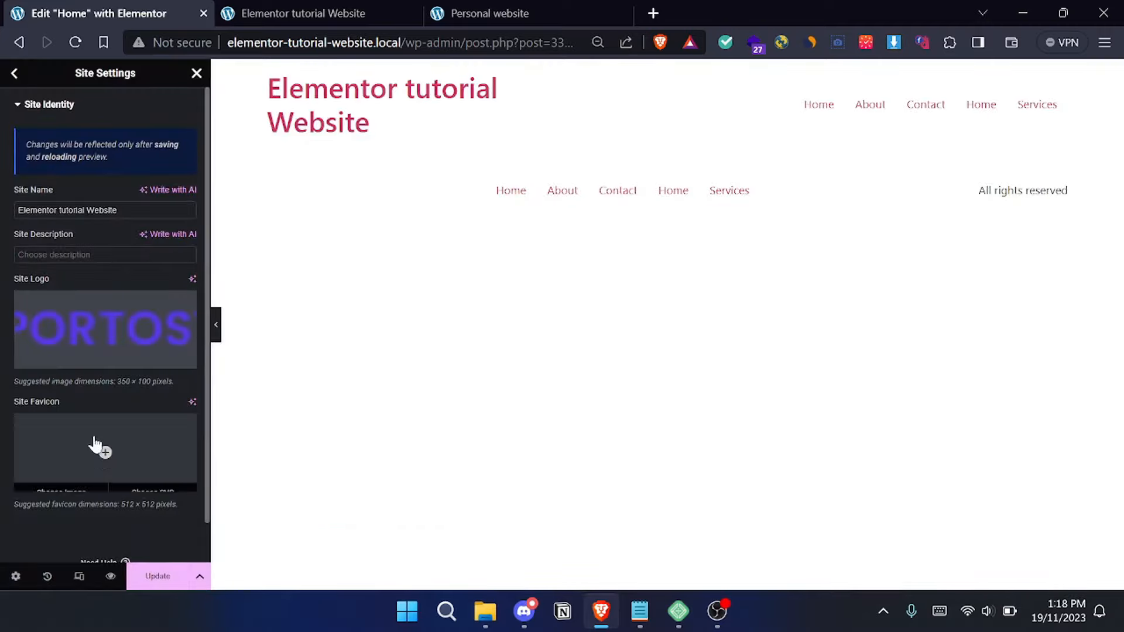
mouse_move(105, 454)
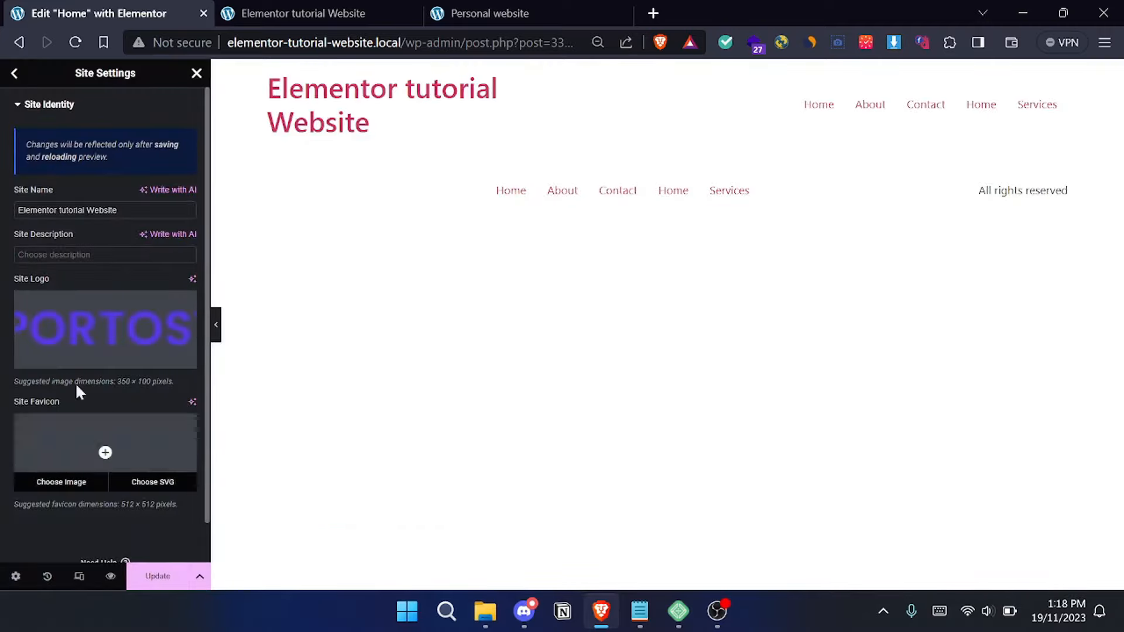
click(157, 576)
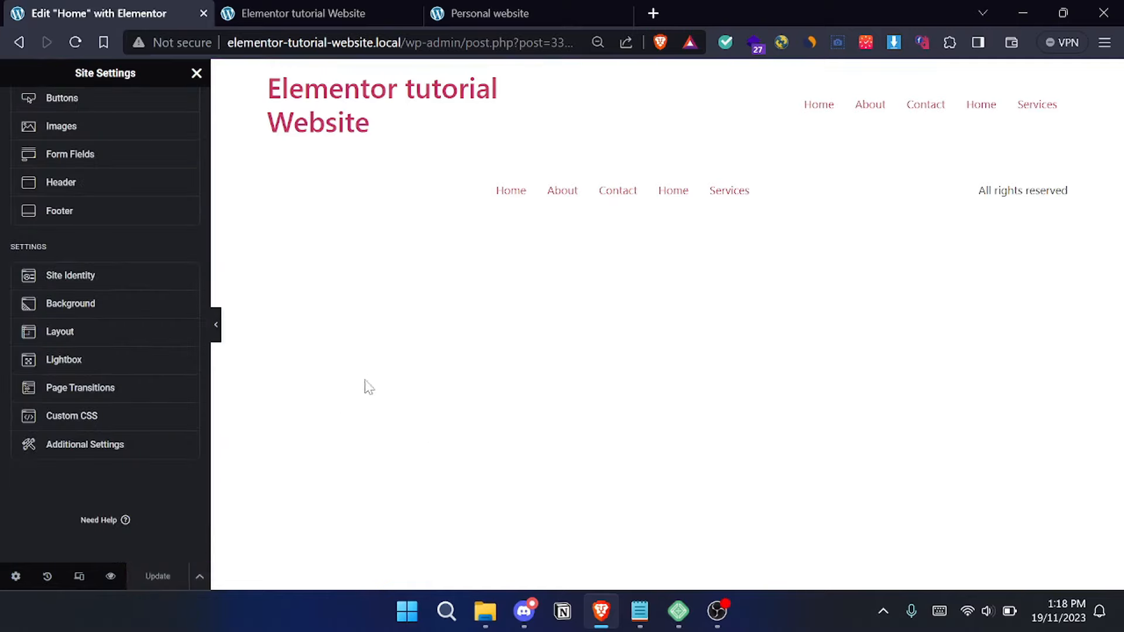
- Disable Elementor's default colors in the plugin's general settings, save, and return to the Home page's widget list
click(150, 447)
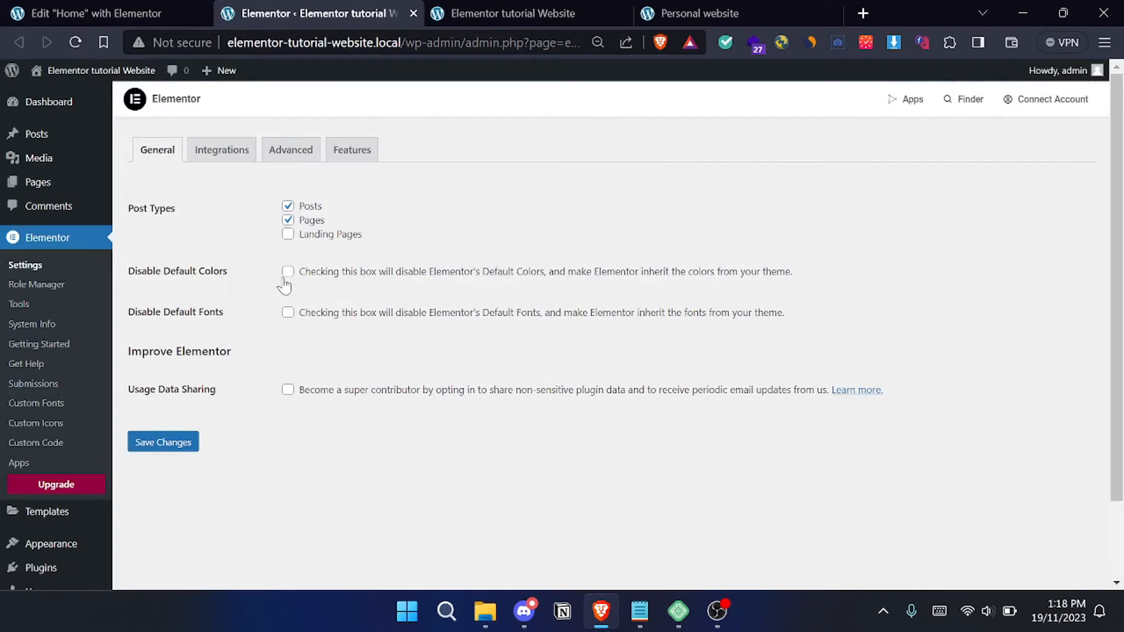
click(287, 277)
click(167, 445)
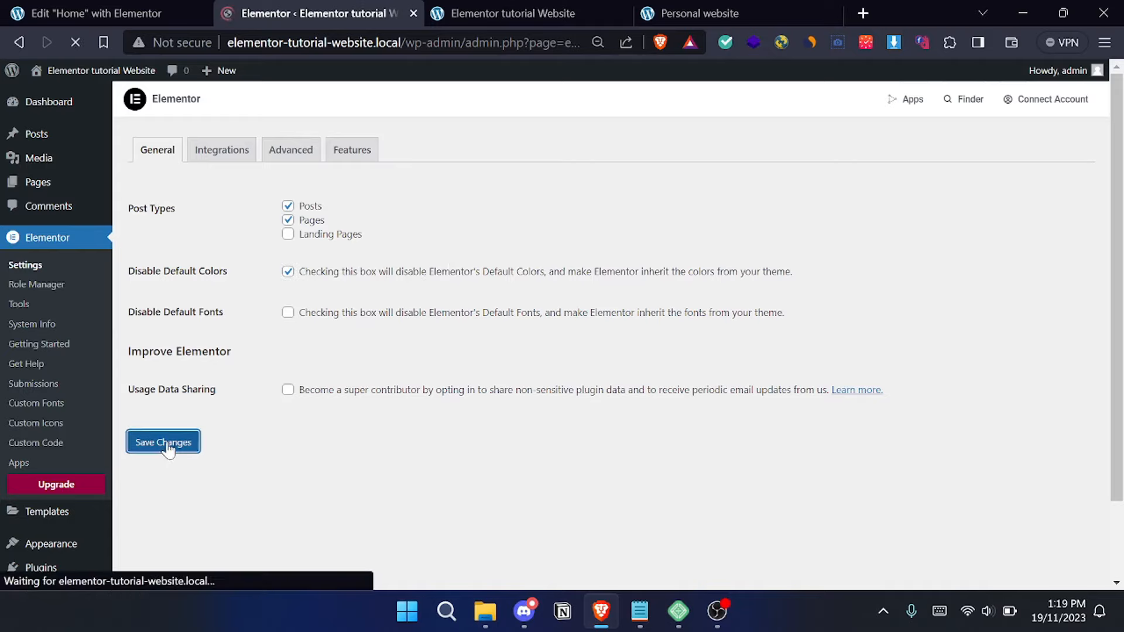
key(ctrl+w)
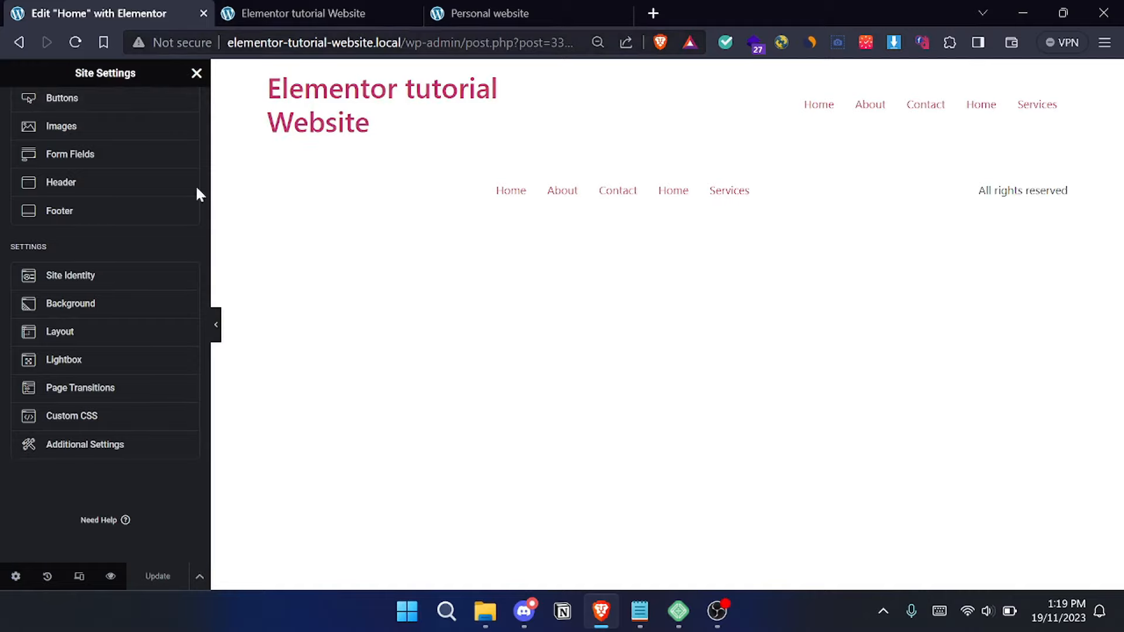
click(196, 72)
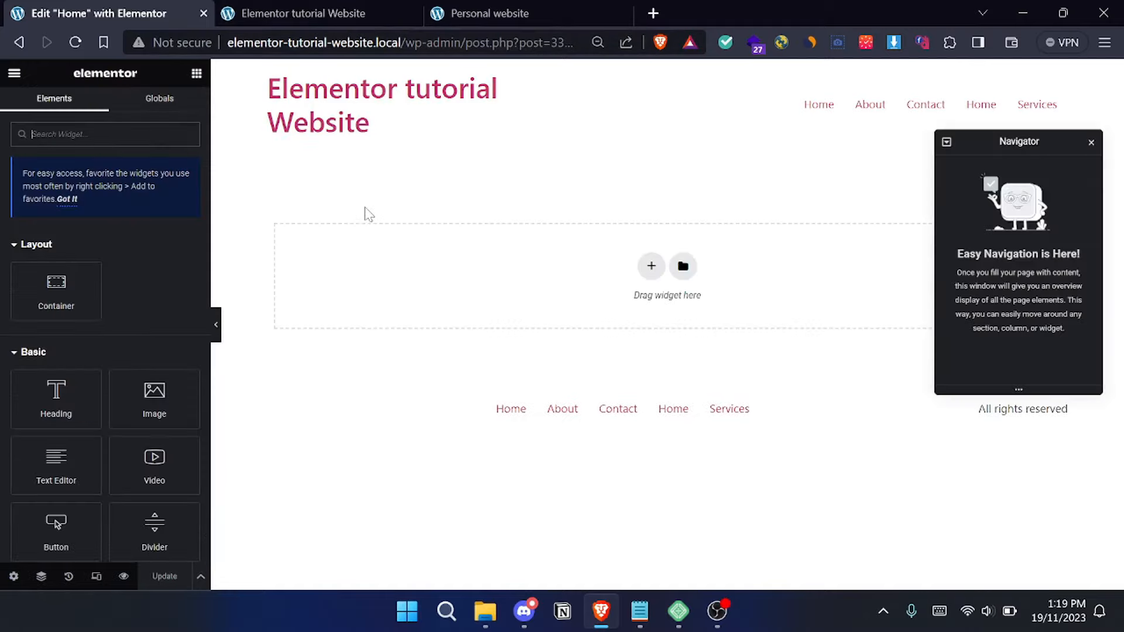
- Trim the Home editor's web address back to the site's wp-admin root
drag(403, 43, 585, 42)
key(BackSpace)
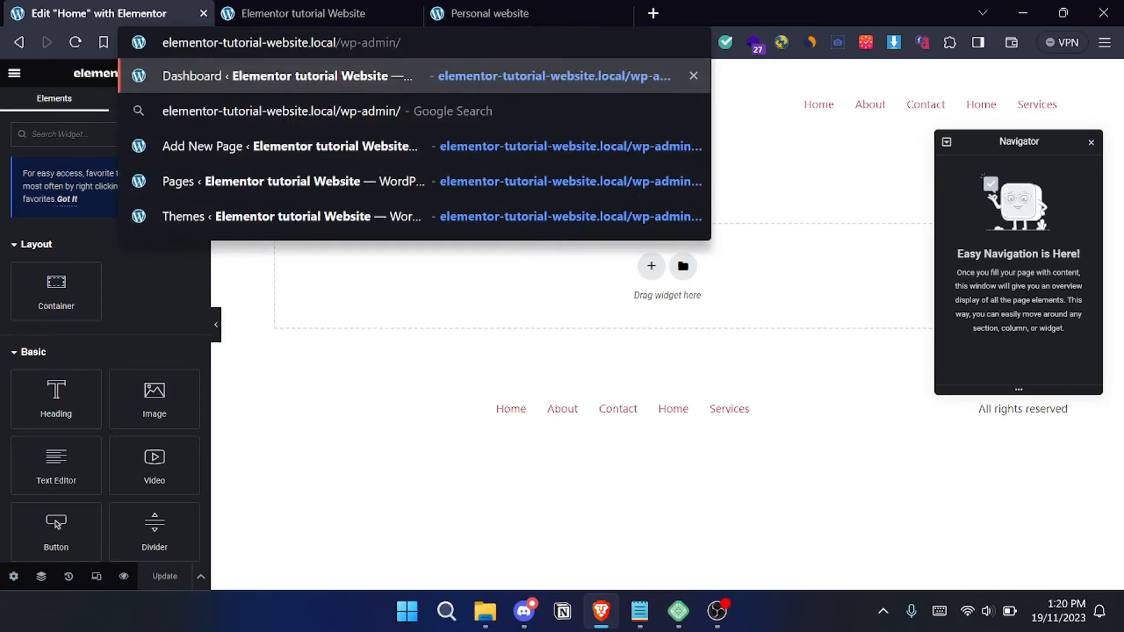
drag(401, 42, 337, 43)
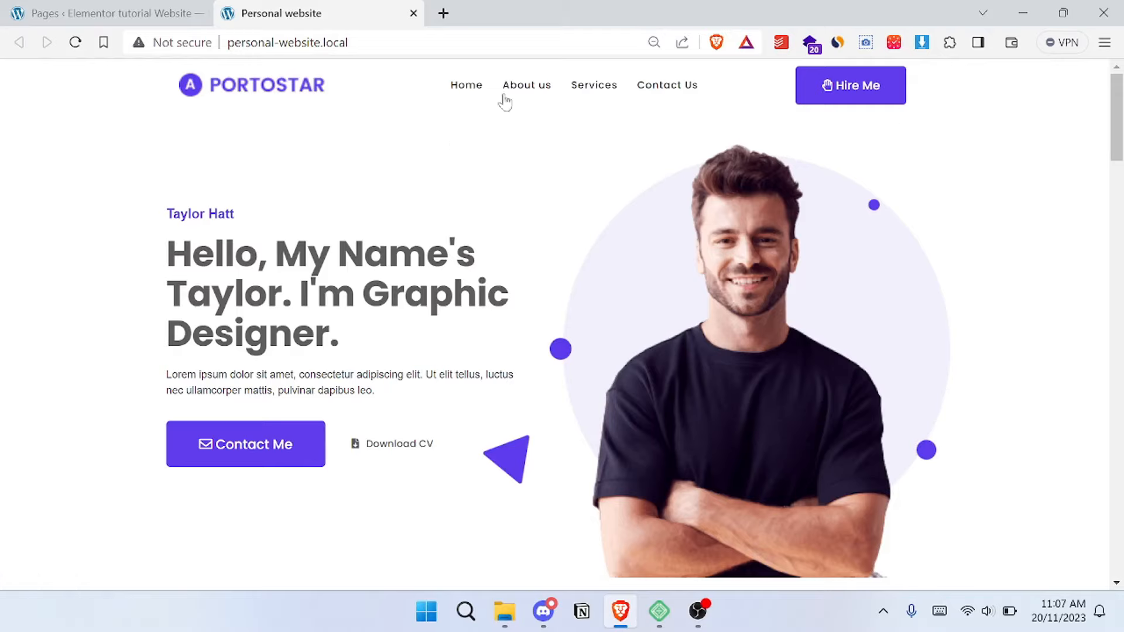
- Create a new header template in the Theme Builder and dismiss the block library to start from a blank canvas
click(123, 8)
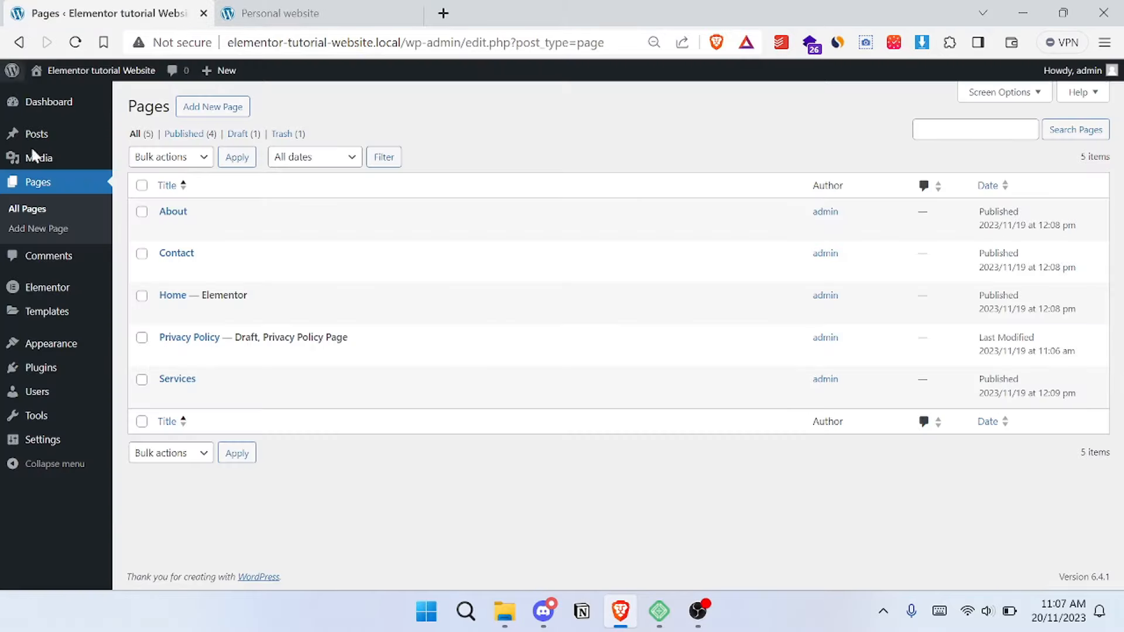
mouse_move(81, 316)
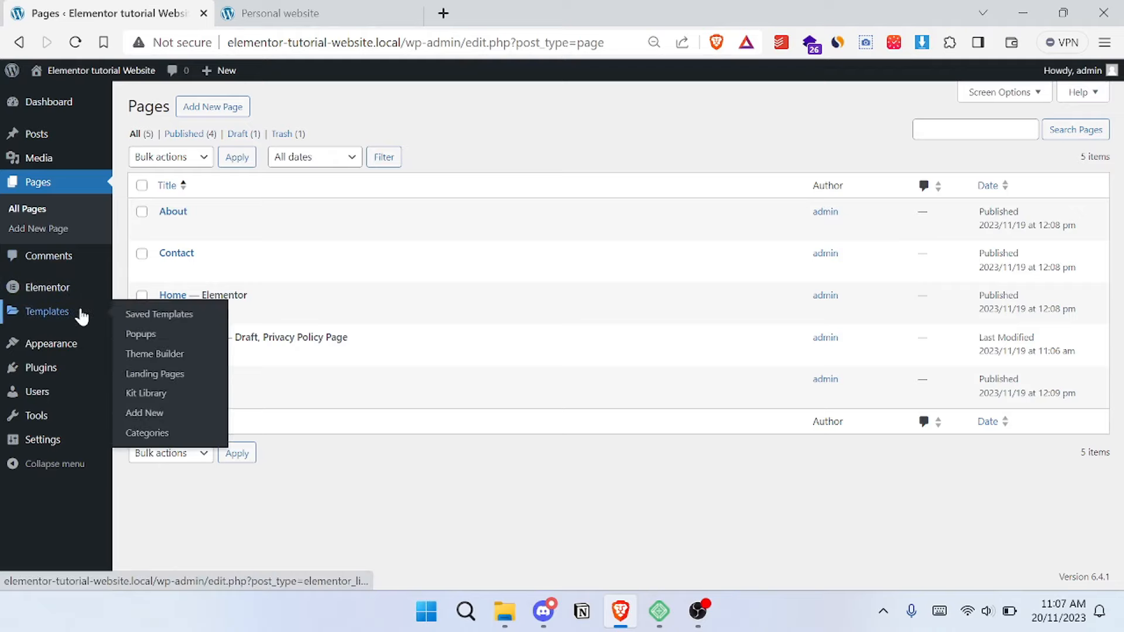
click(158, 358)
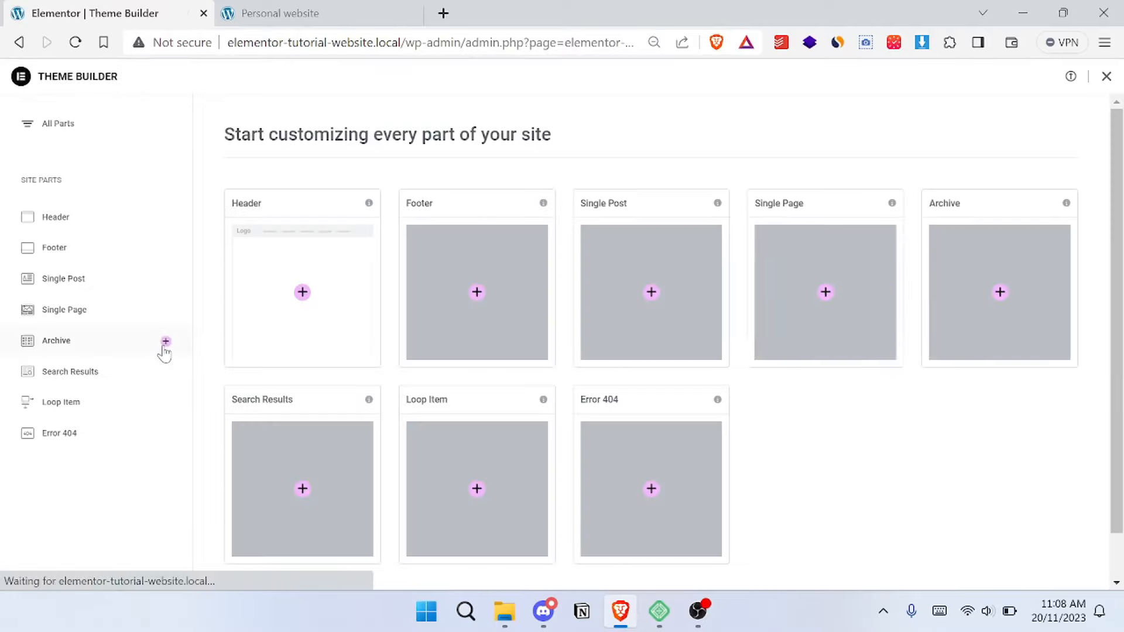
click(293, 289)
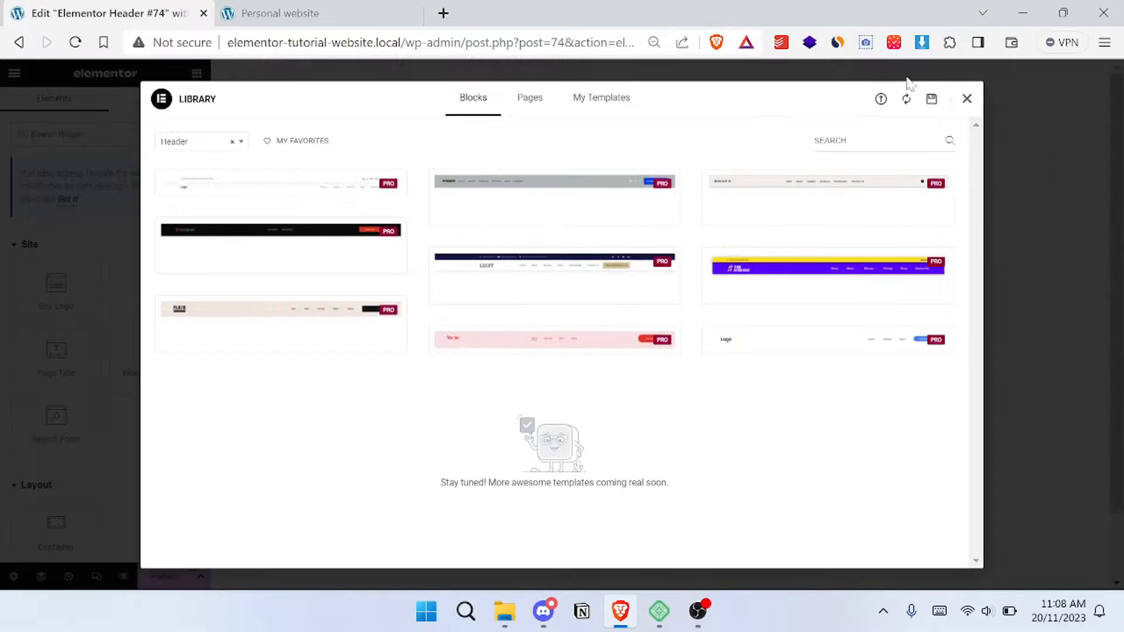
click(967, 99)
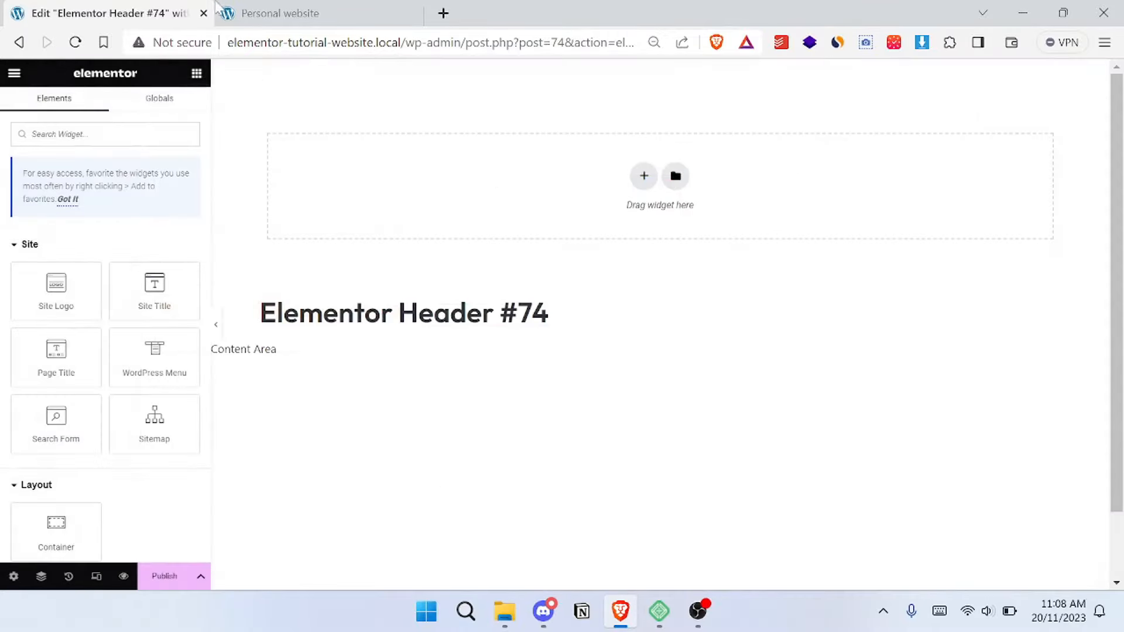
- Check the reference site's header and add a three-column container with a wide middle column to the header template
click(293, 13)
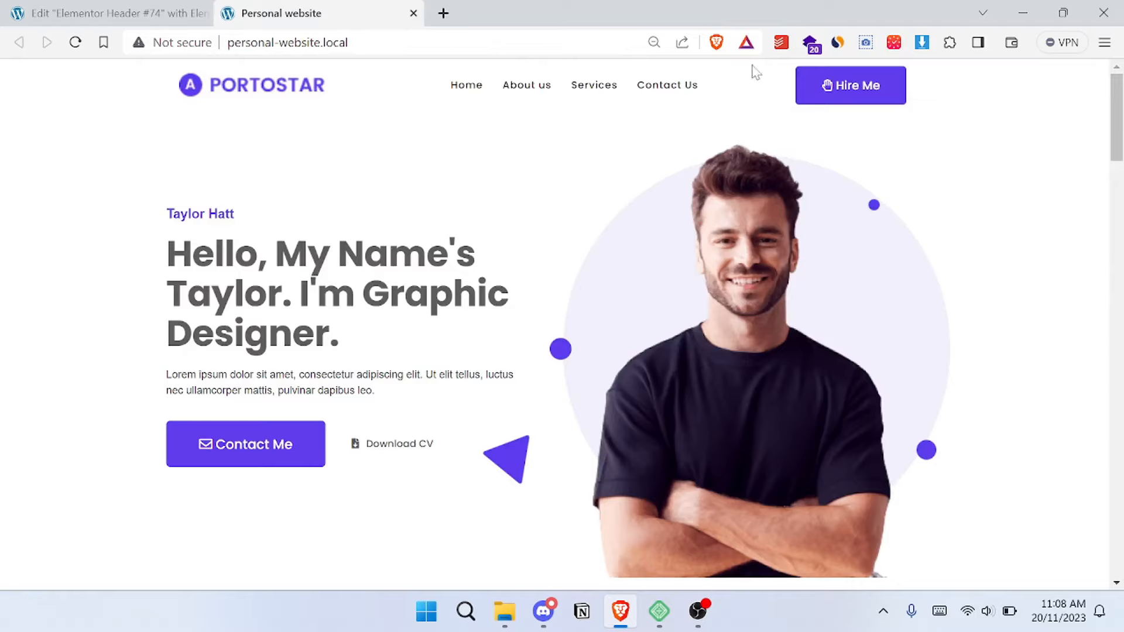
click(178, 14)
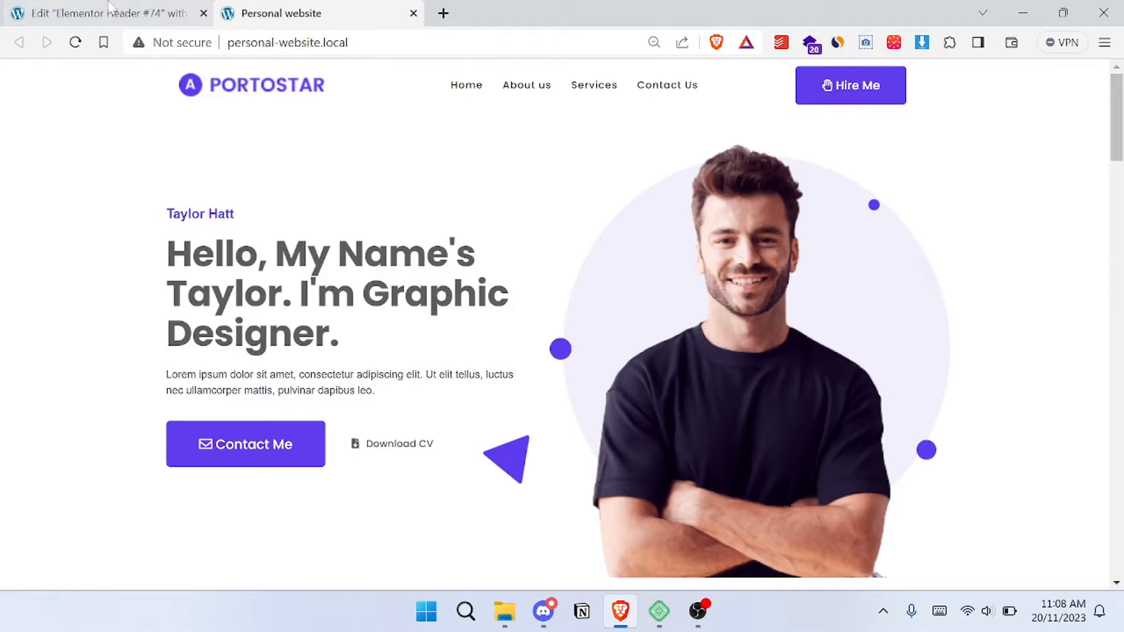
click(645, 175)
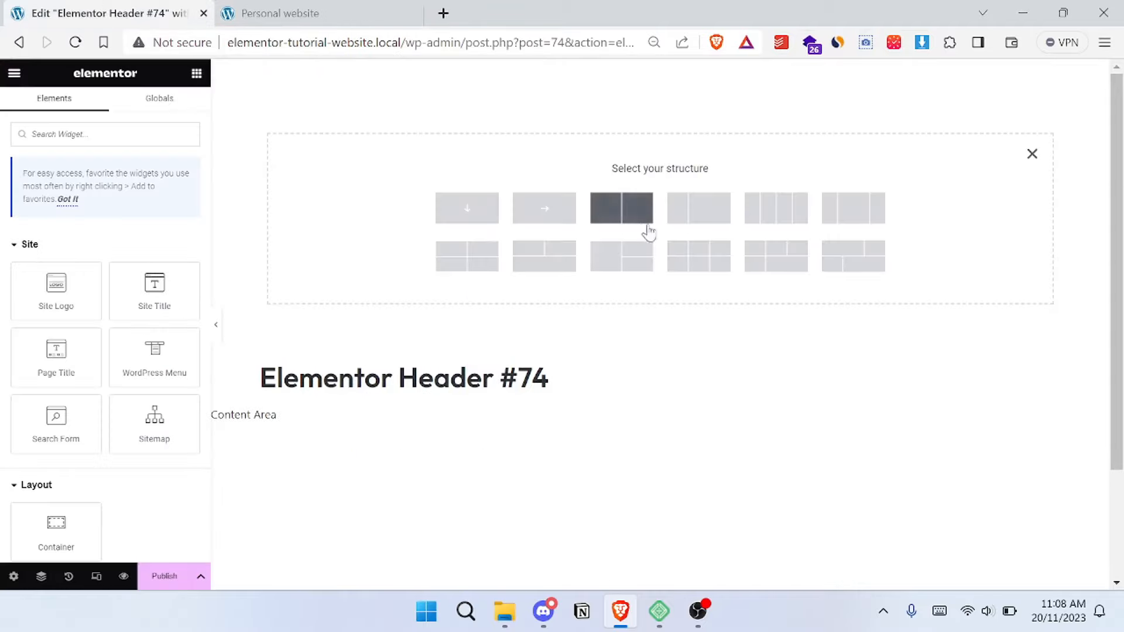
click(848, 216)
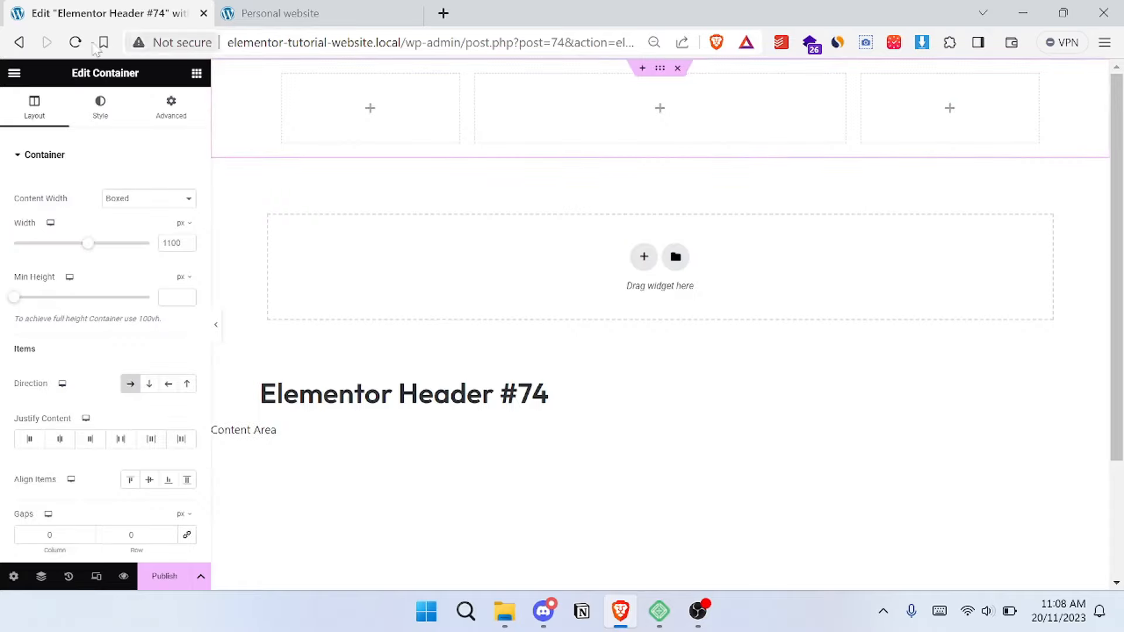
- Place a Site Logo widget in the header's first column and a WordPress Menu widget in the wide middle column
click(196, 73)
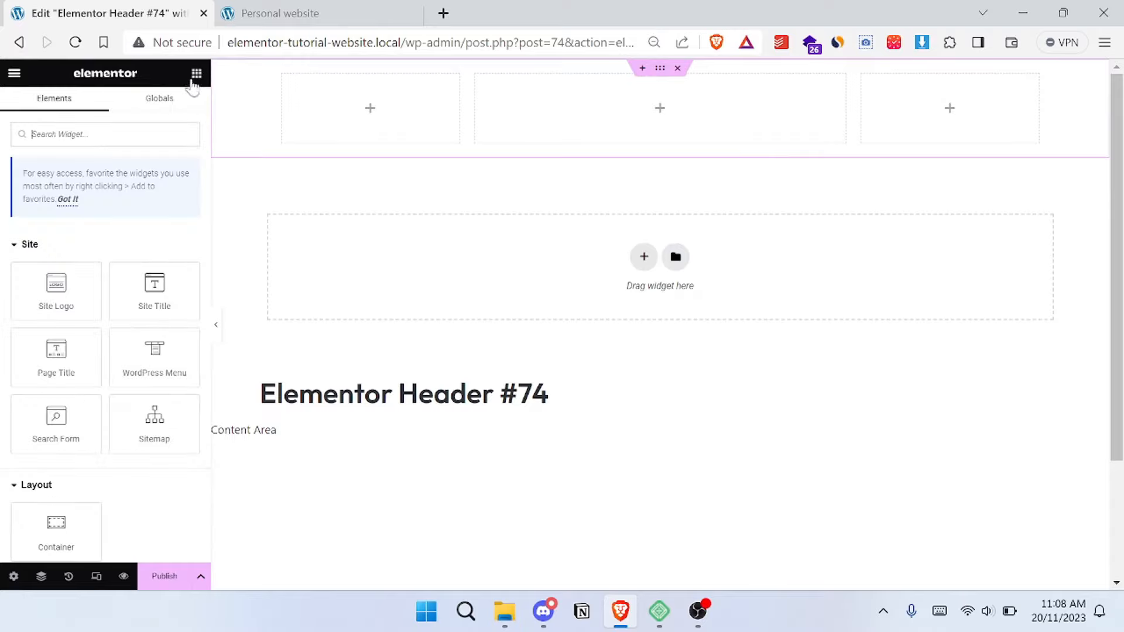
drag(55, 296, 424, 117)
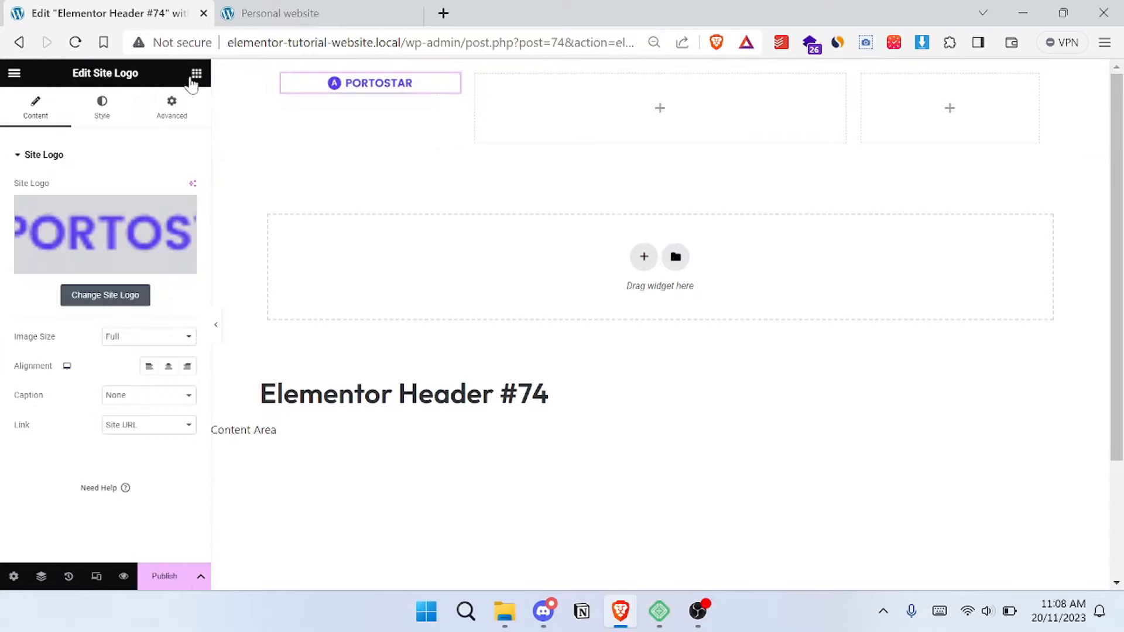
click(195, 75)
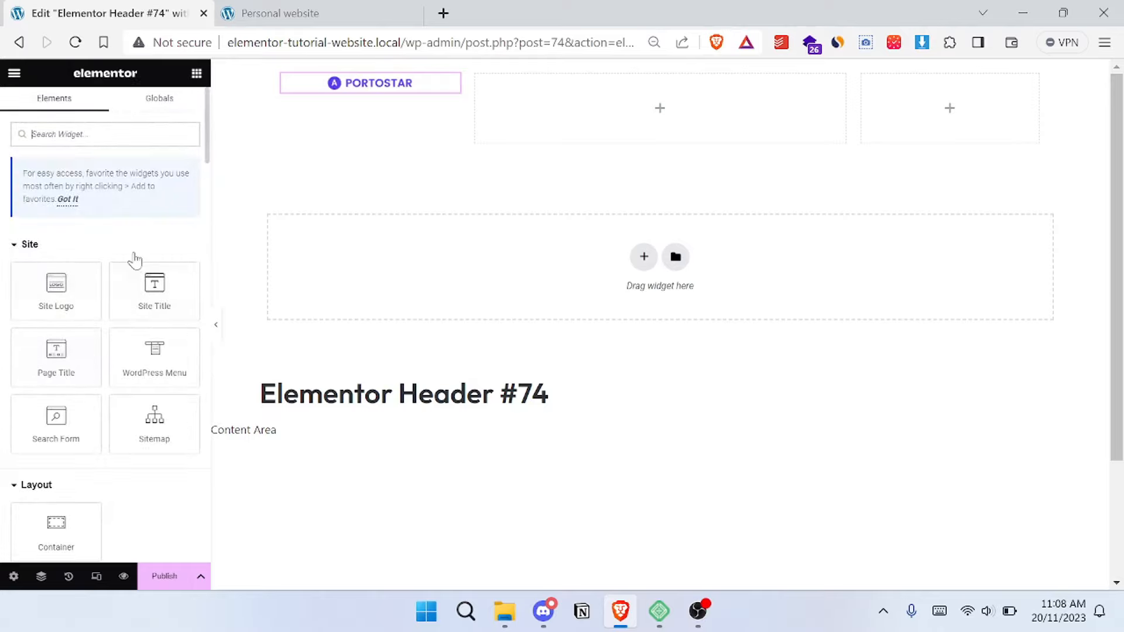
drag(155, 354, 609, 108)
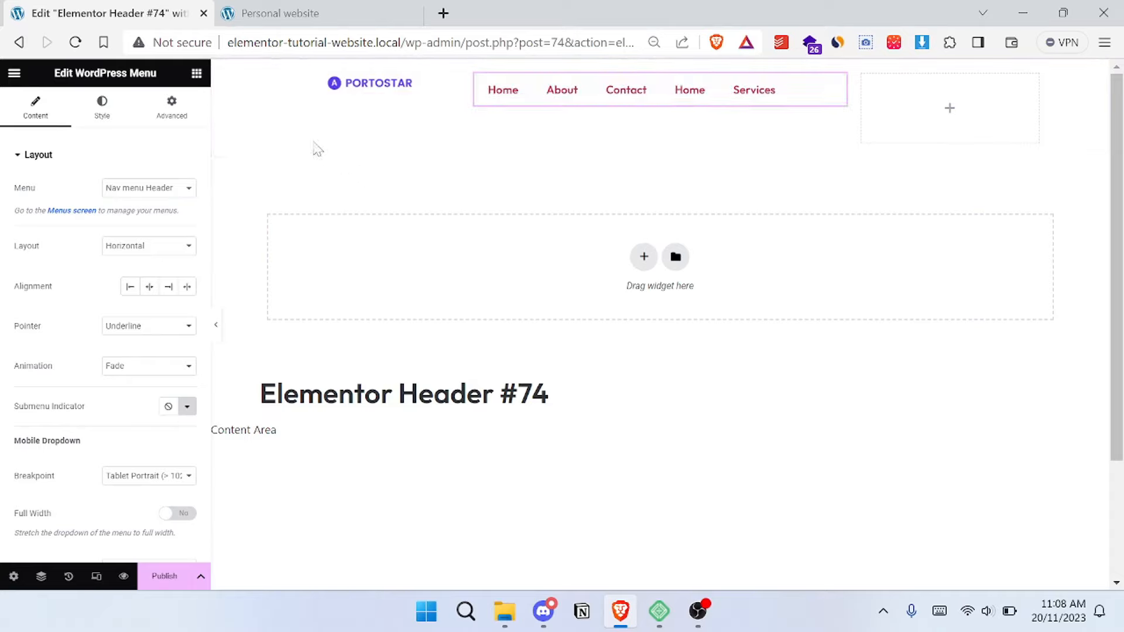
click(197, 75)
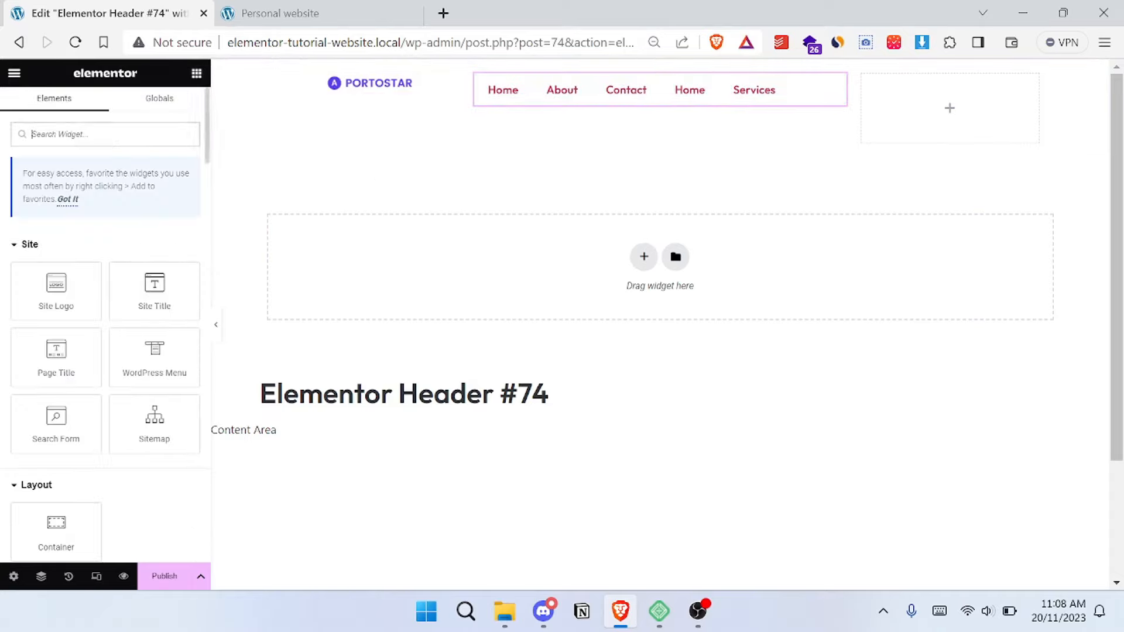
- Find the Button widget and place it in the header's empty third column
text(bu)
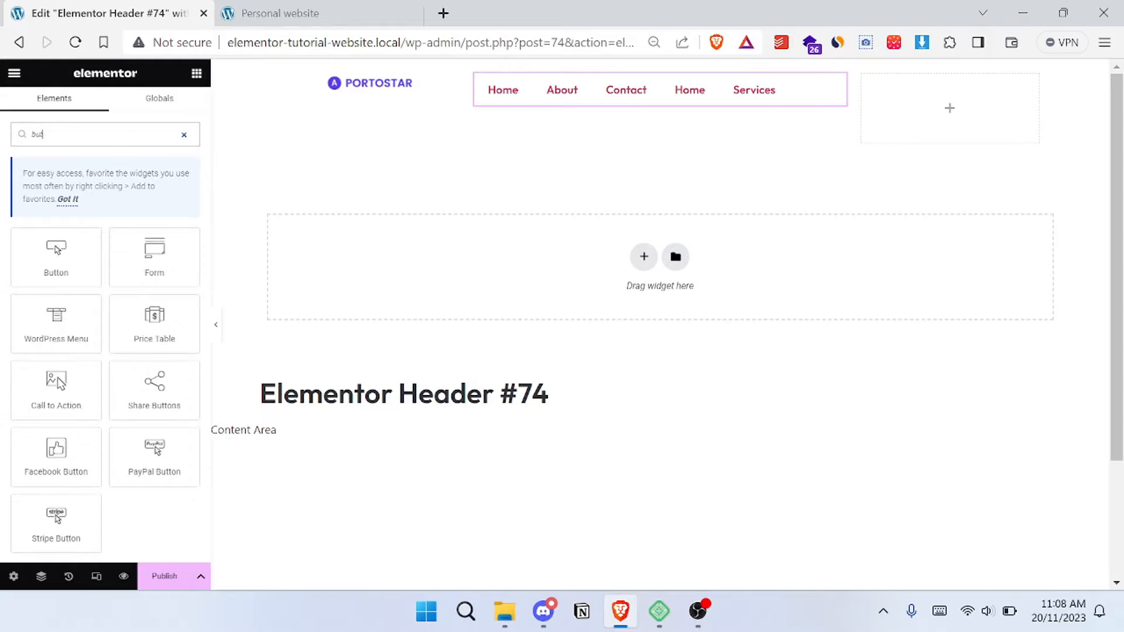
text(t)
drag(57, 258, 922, 144)
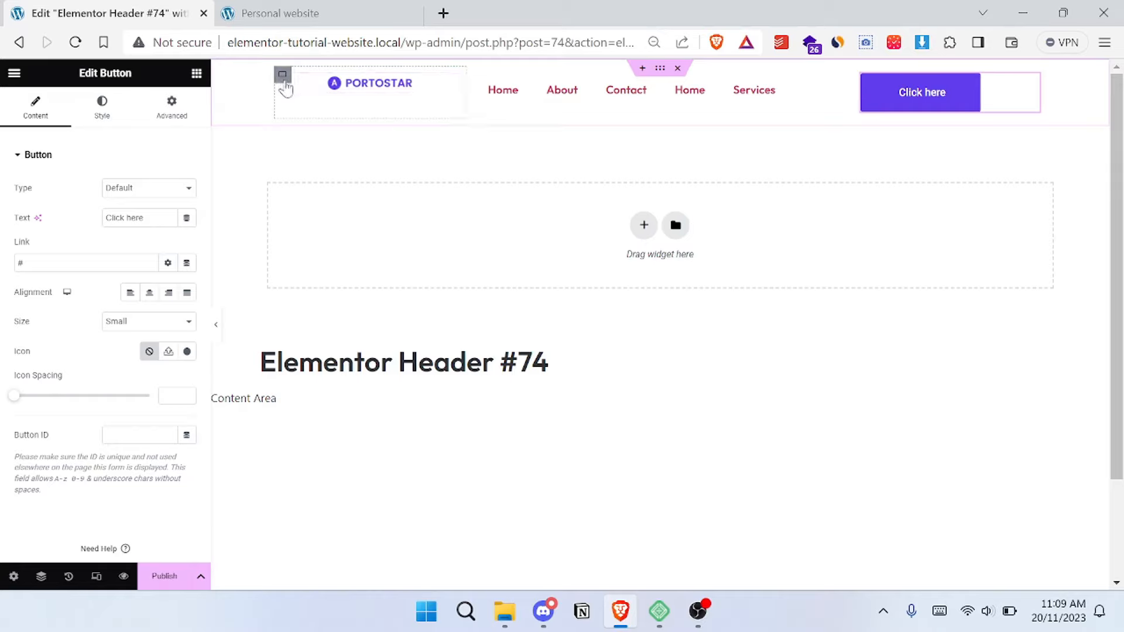
- Centre the contents of the logo's column both vertically and horizontally
click(283, 80)
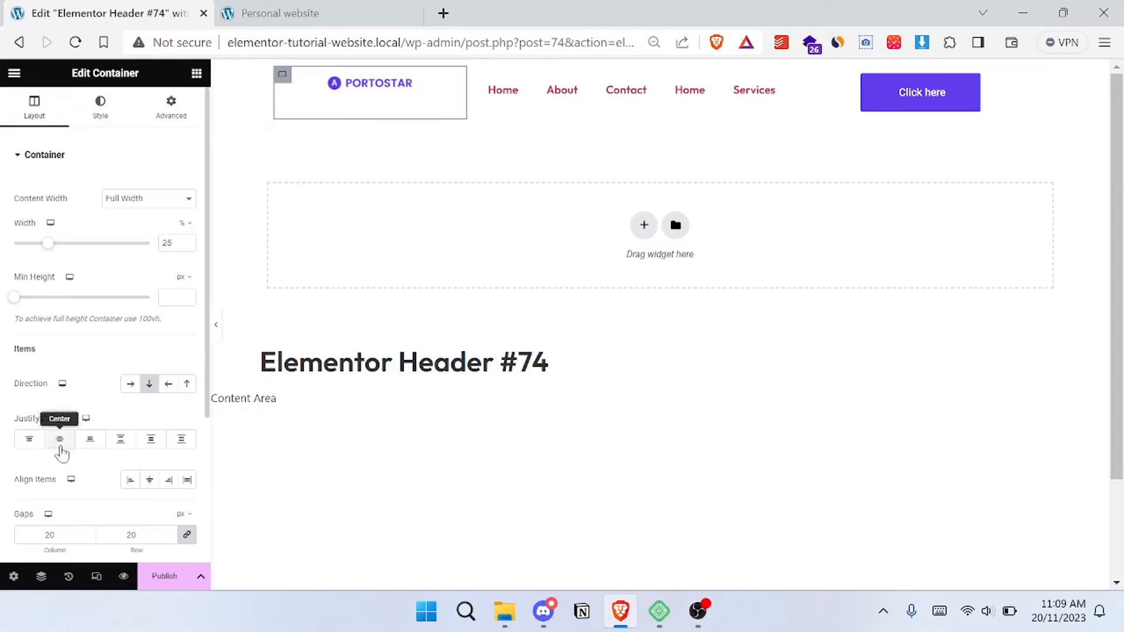
click(60, 447)
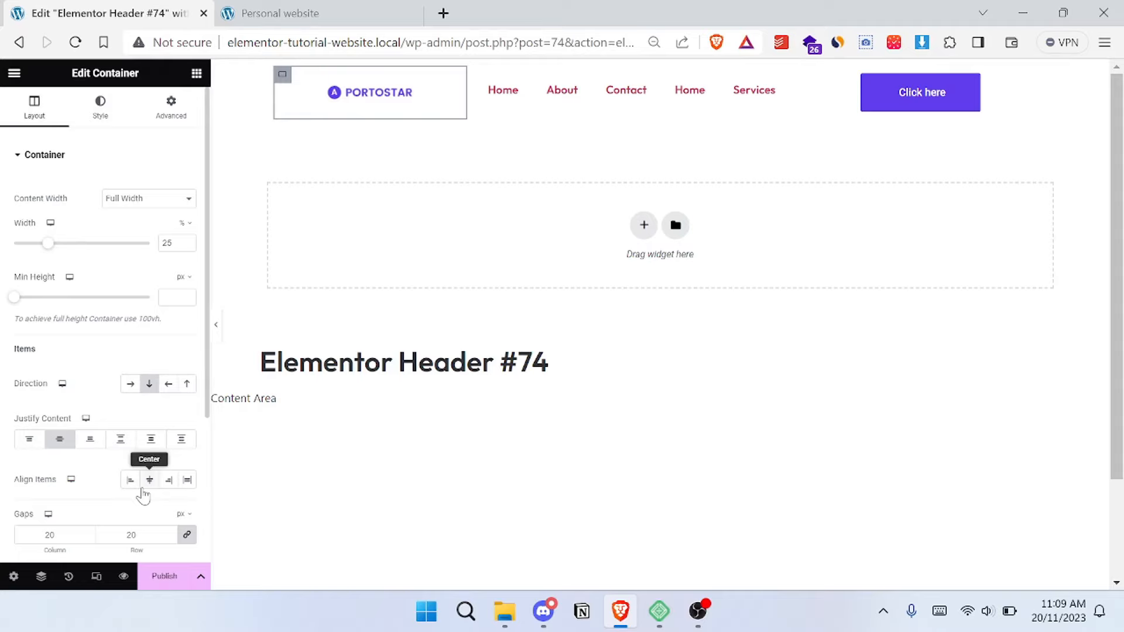
click(149, 480)
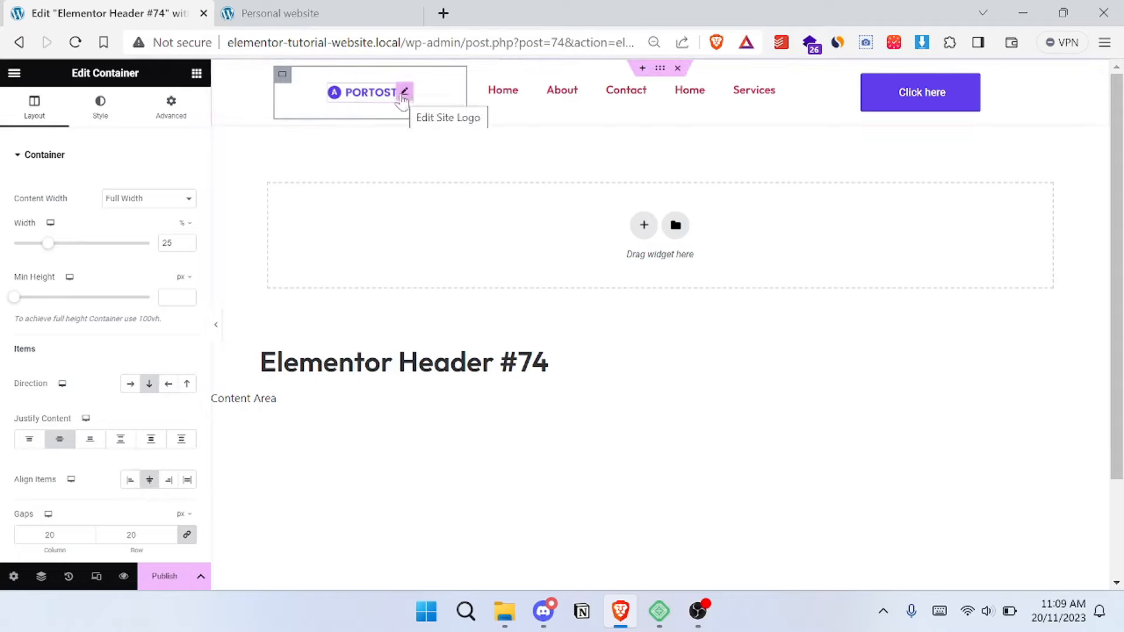
- Set the Site Logo's image width to 100% and give the widget a custom width of 81%
click(403, 94)
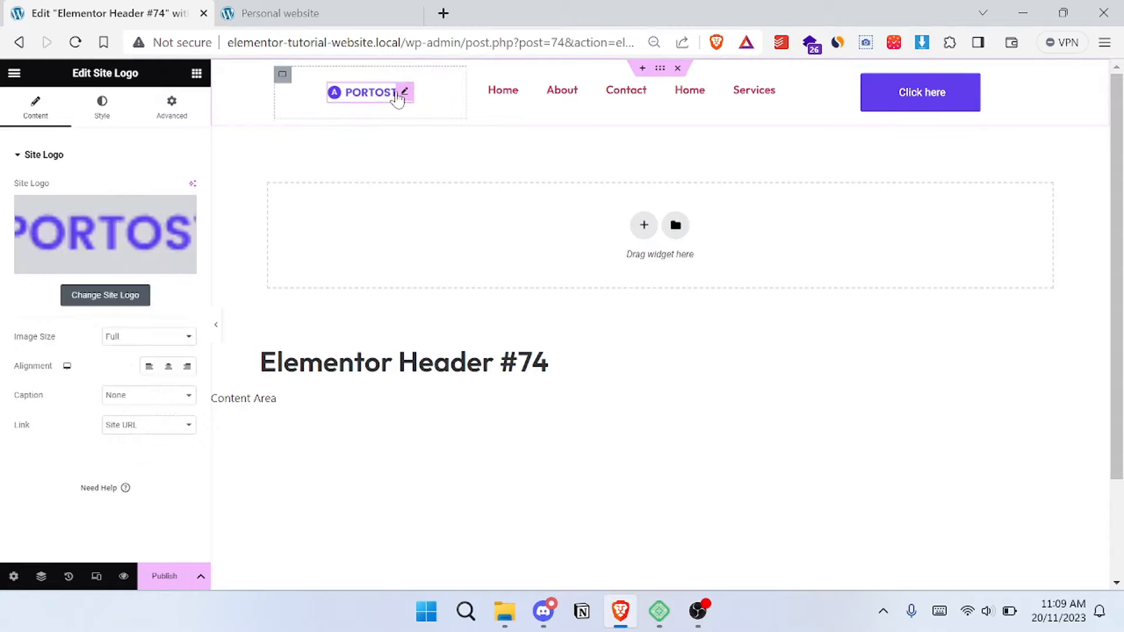
click(102, 119)
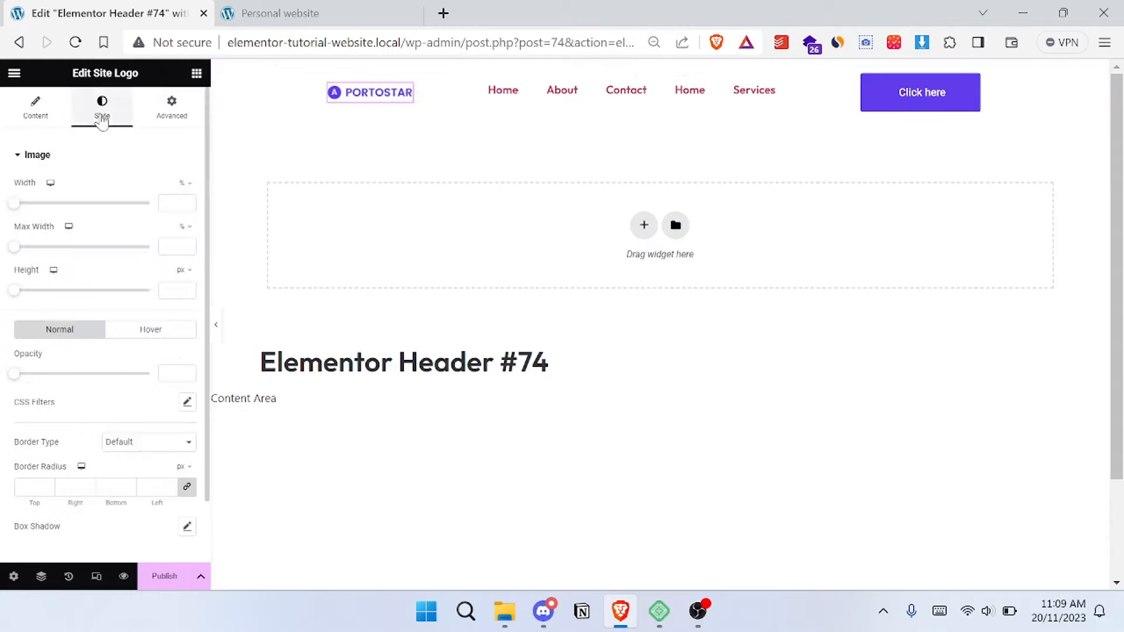
drag(13, 205, 254, 234)
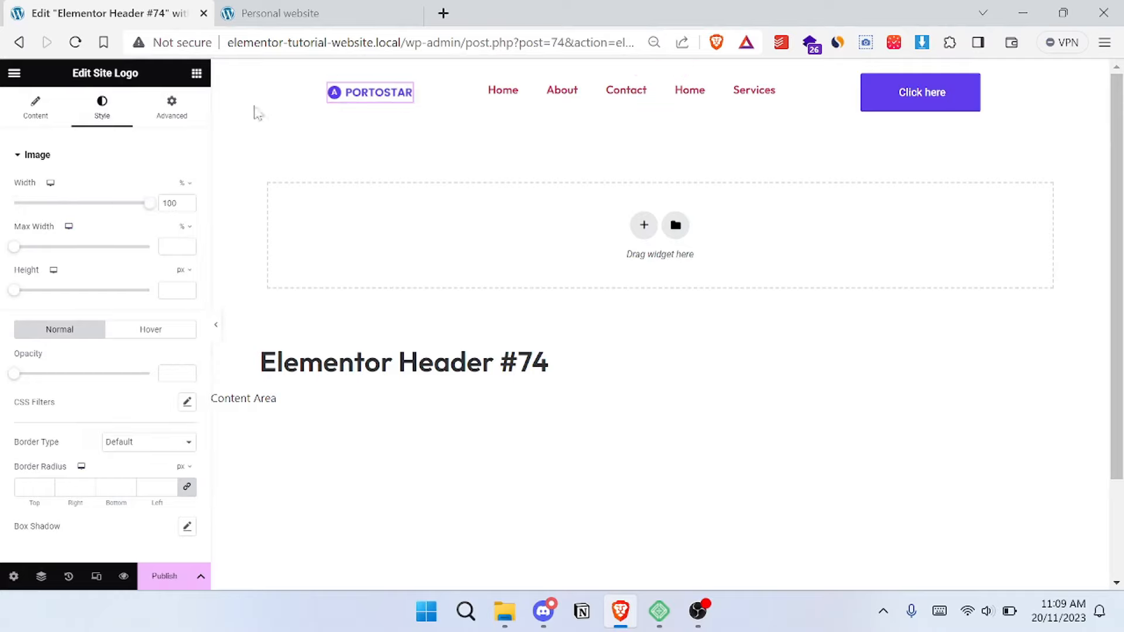
click(169, 106)
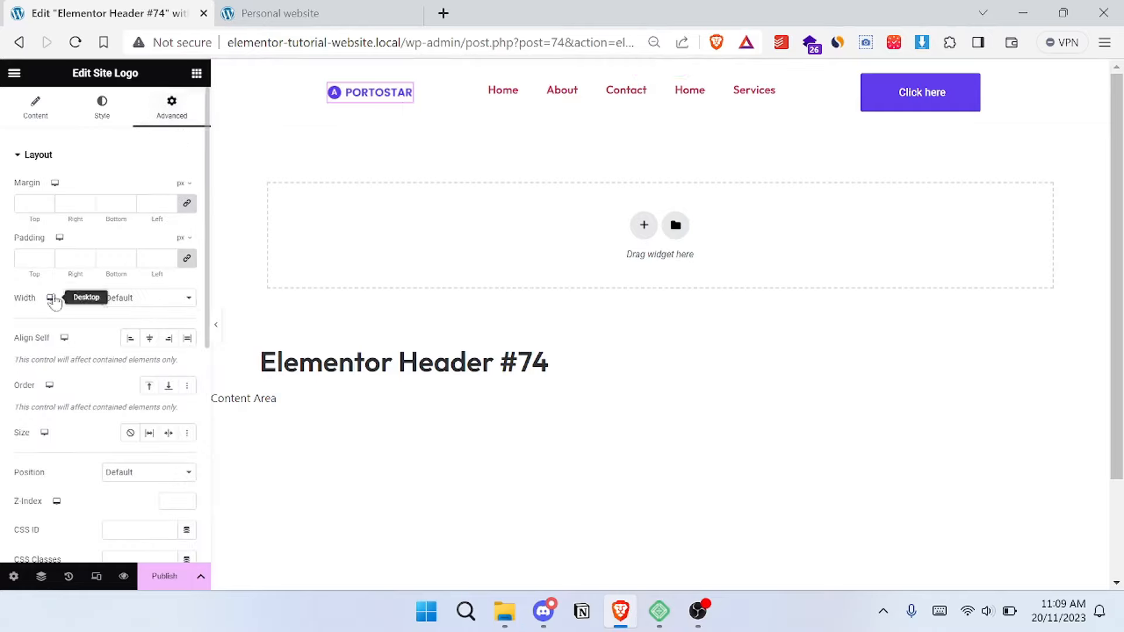
click(169, 299)
click(135, 346)
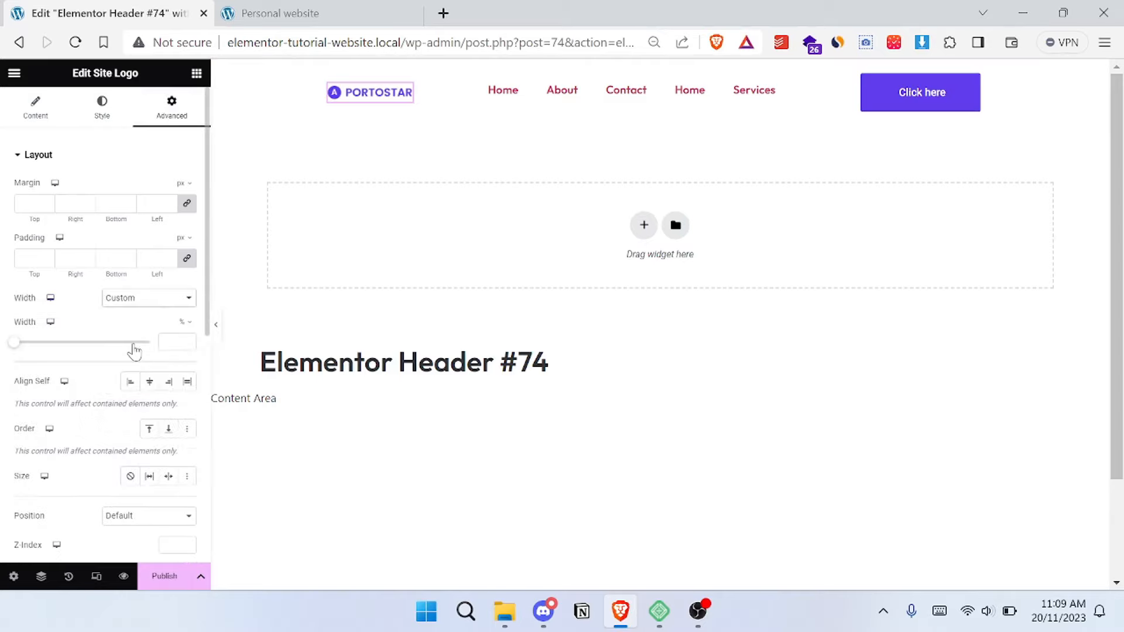
drag(15, 351, 128, 380)
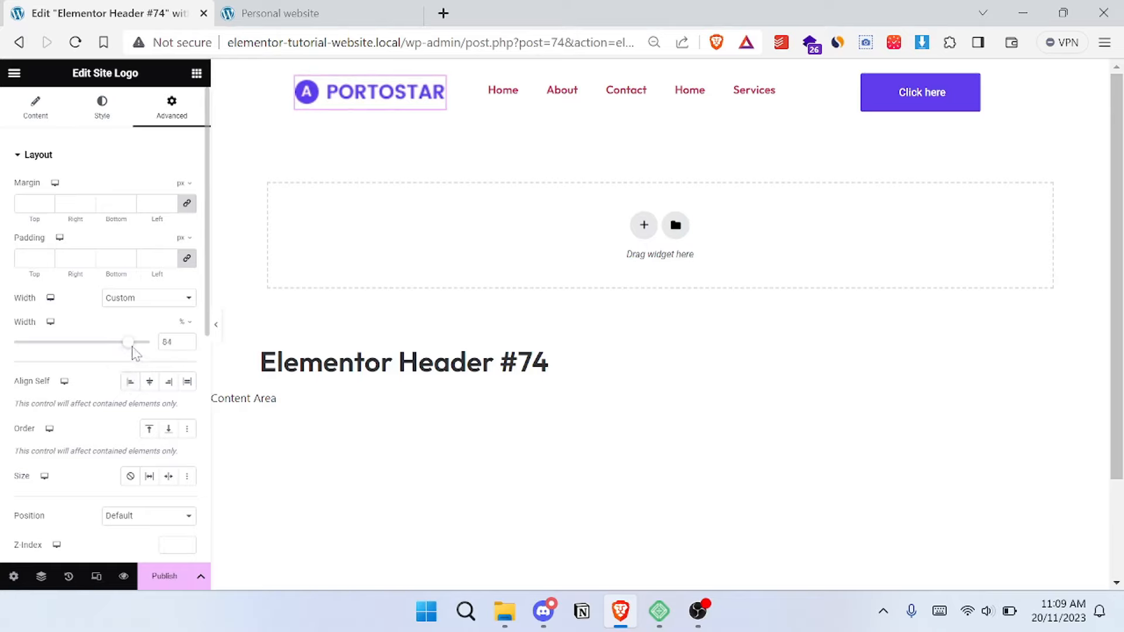
mouse_move(124, 347)
mouse_down()
mouse_move(150, 345)
mouse_move(134, 350)
mouse_up()
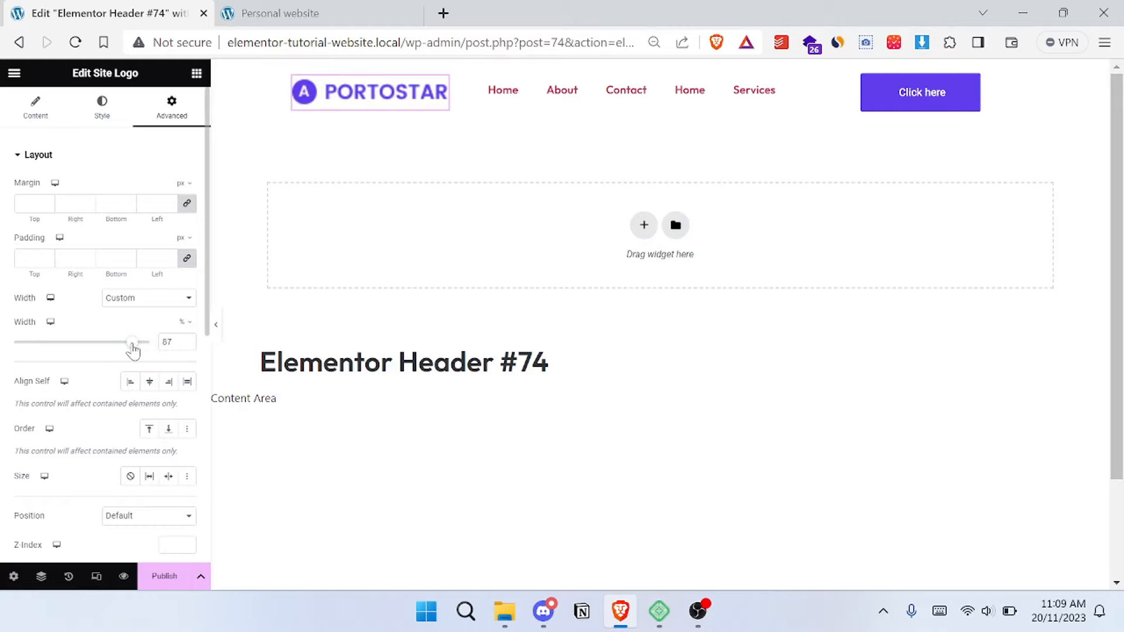
drag(134, 349, 126, 350)
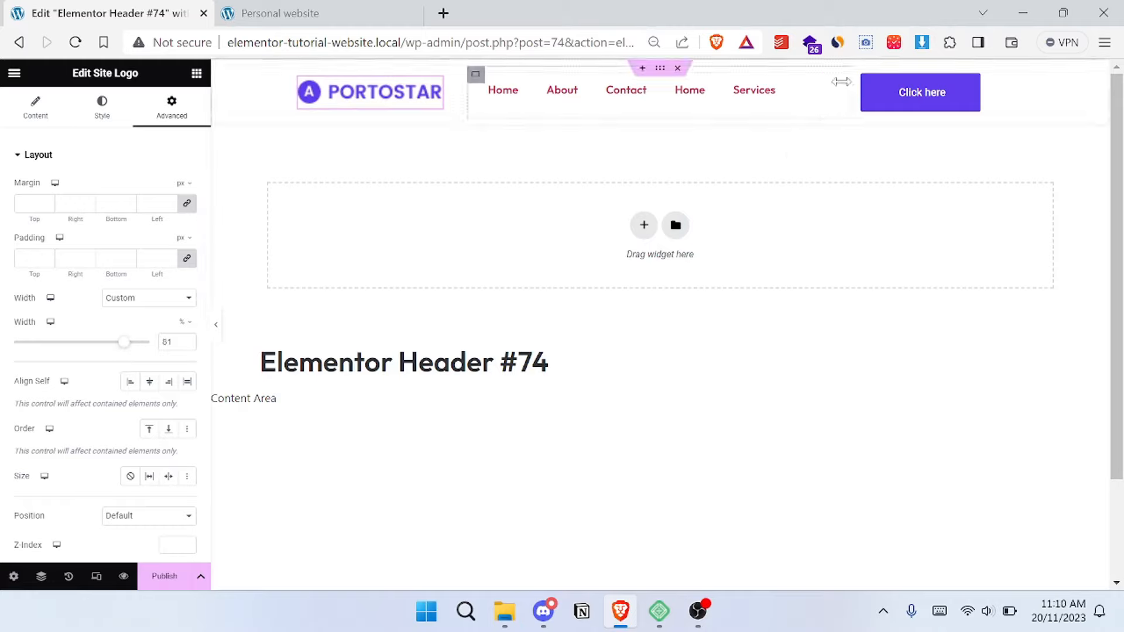
- Centre the contents of the menu's column both vertically and horizontally
click(476, 75)
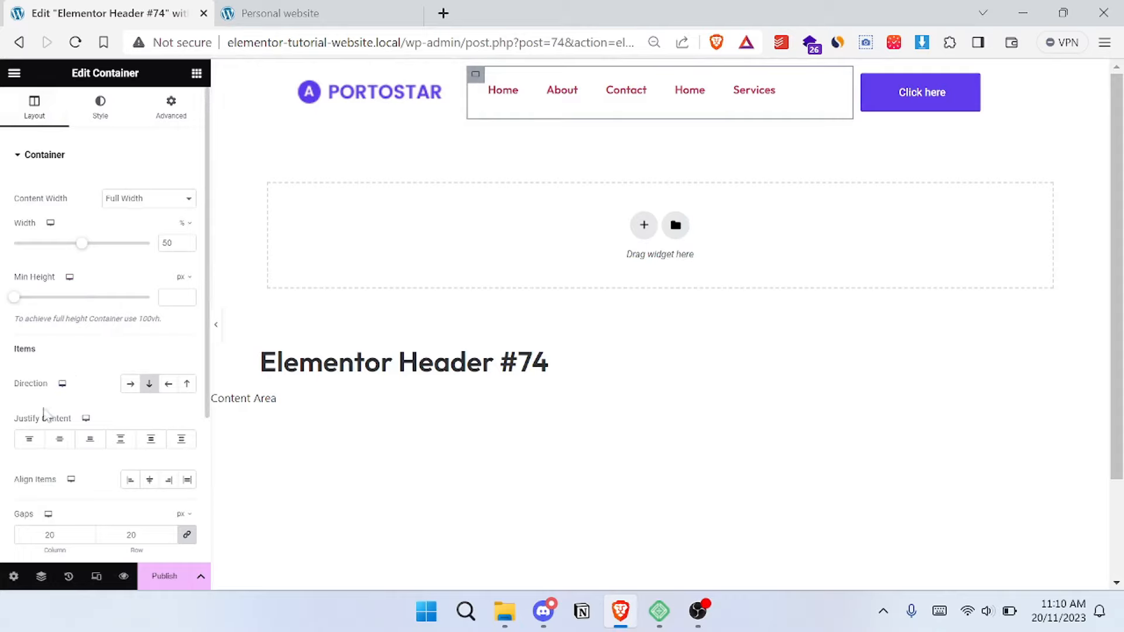
click(59, 445)
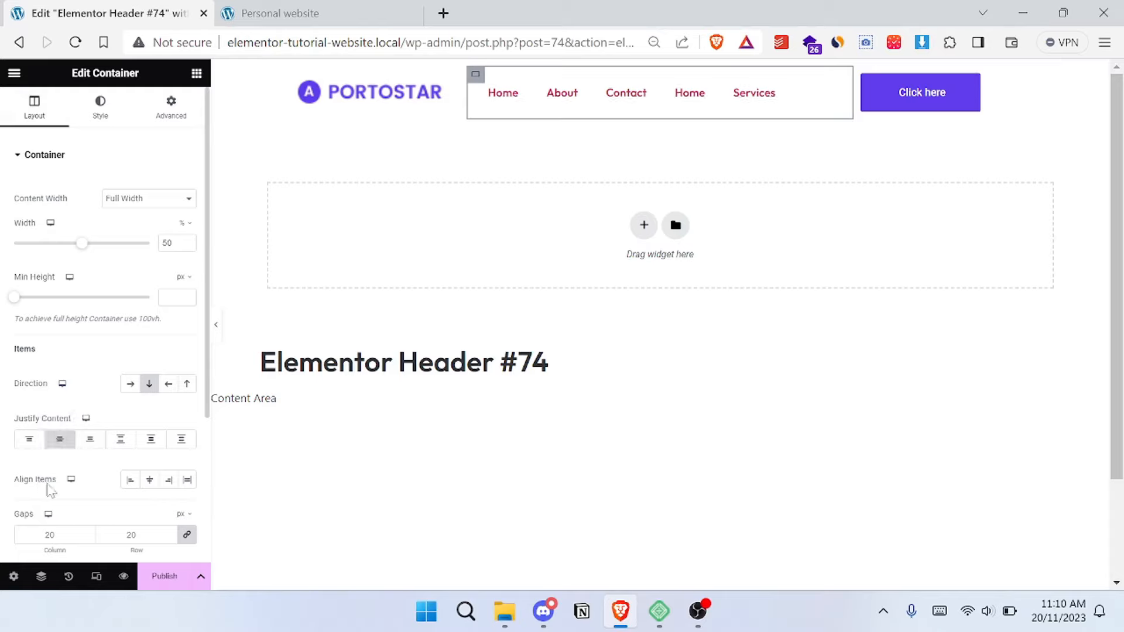
click(149, 481)
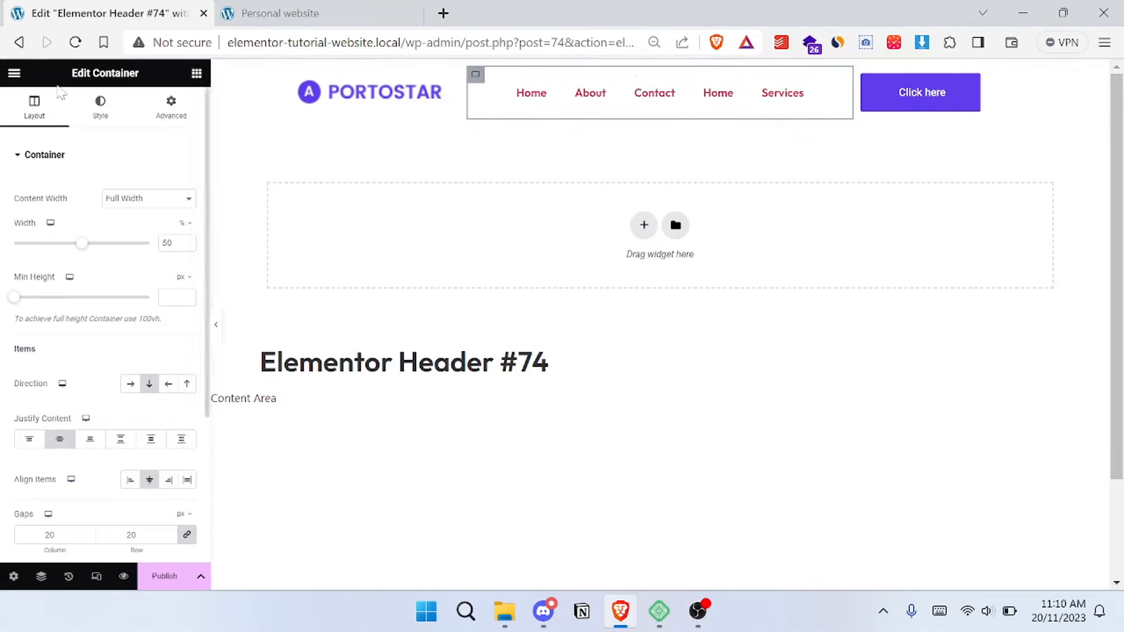
click(98, 114)
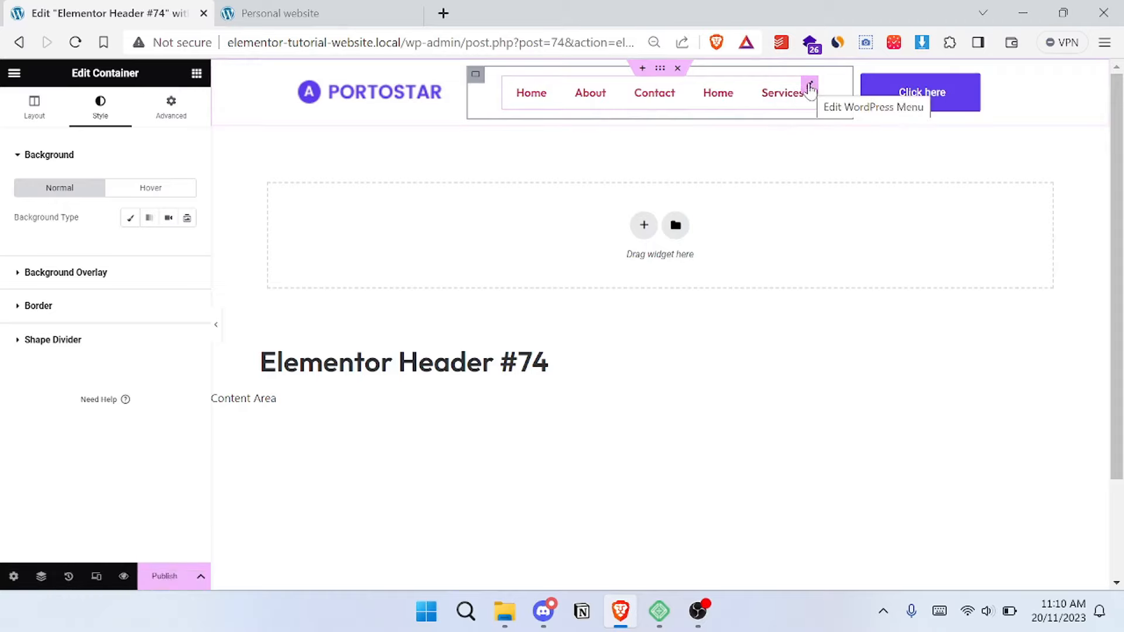
- Set the WordPress Menu's normal text colour to the global colour darker
click(811, 87)
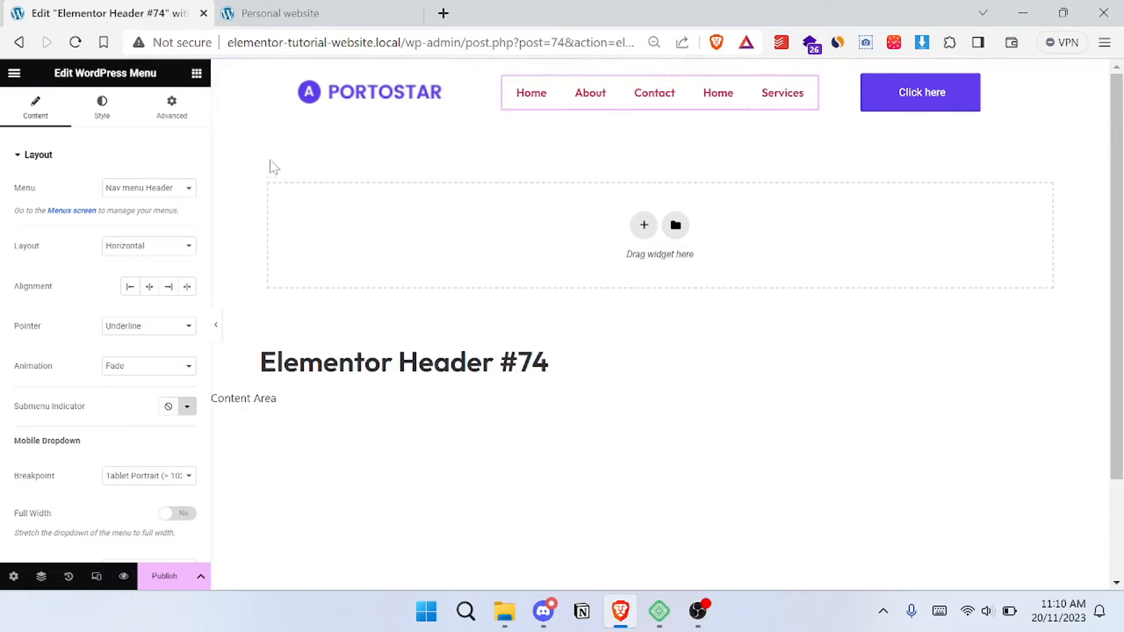
click(104, 104)
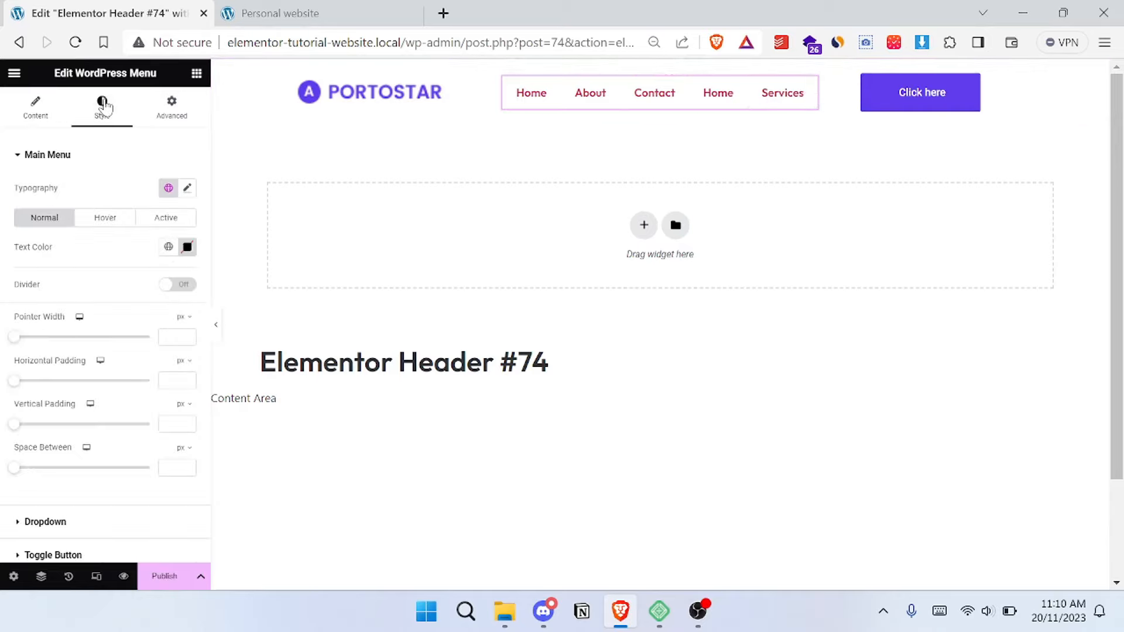
scroll(91, 232, down, 1)
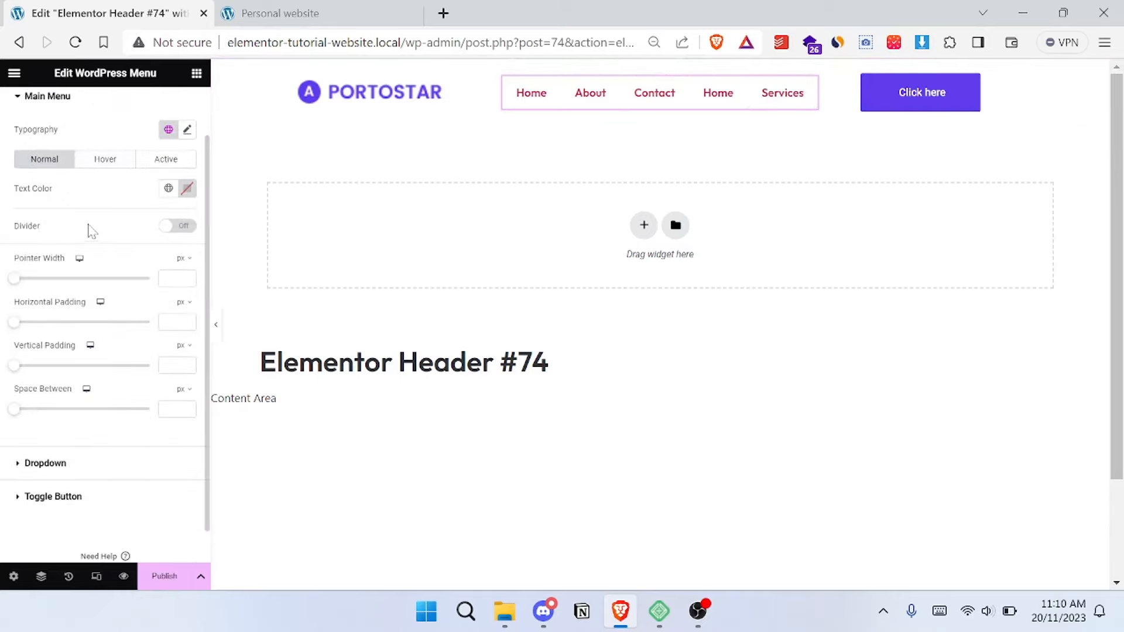
scroll(92, 232, up, 1)
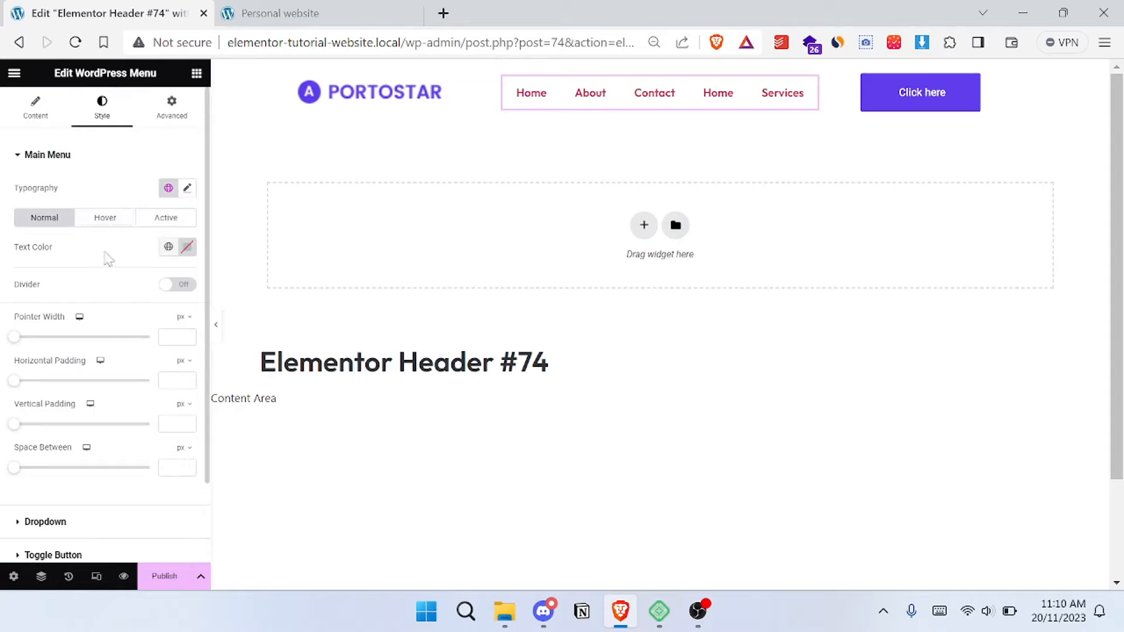
click(168, 248)
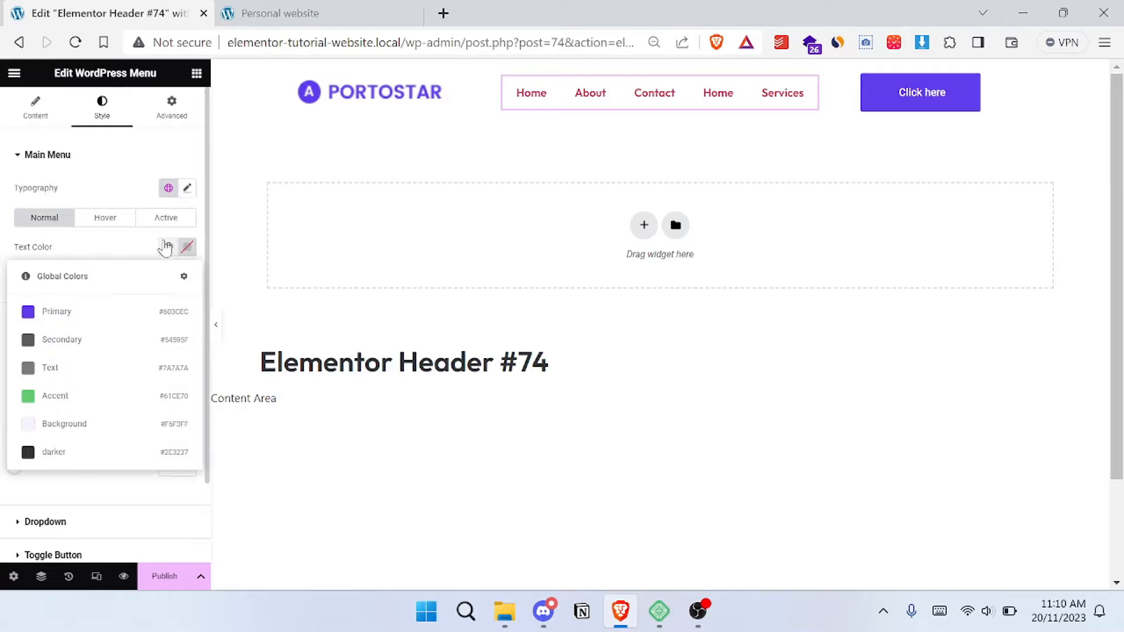
click(96, 452)
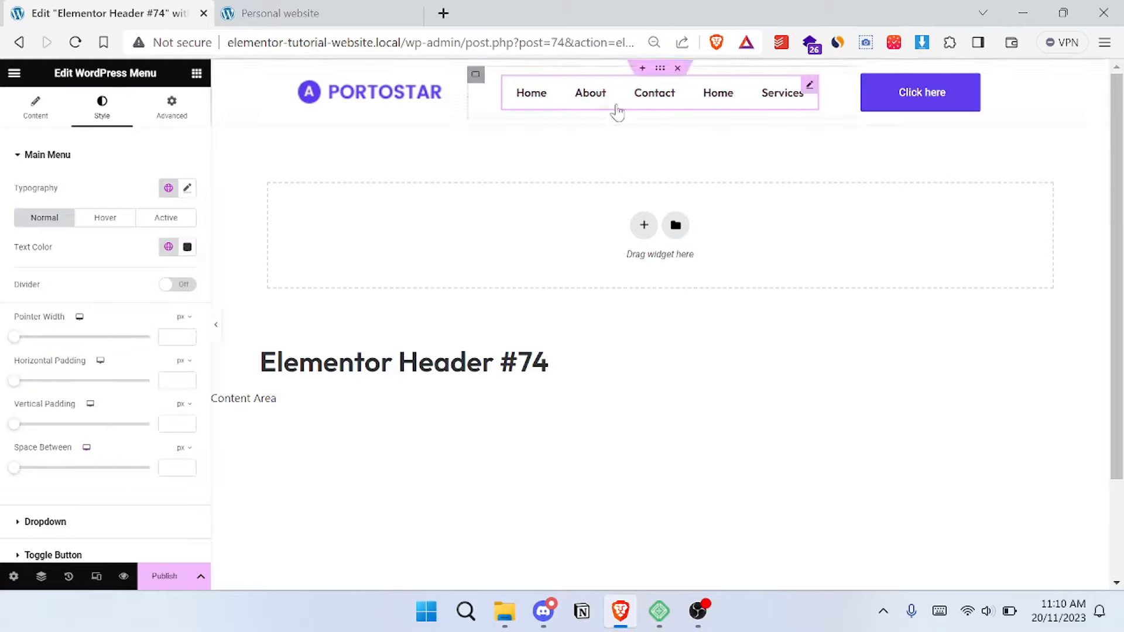
- Check the reference site and make the menu's normal text colour partly transparent, using #2E3237B6
click(235, 13)
click(97, 8)
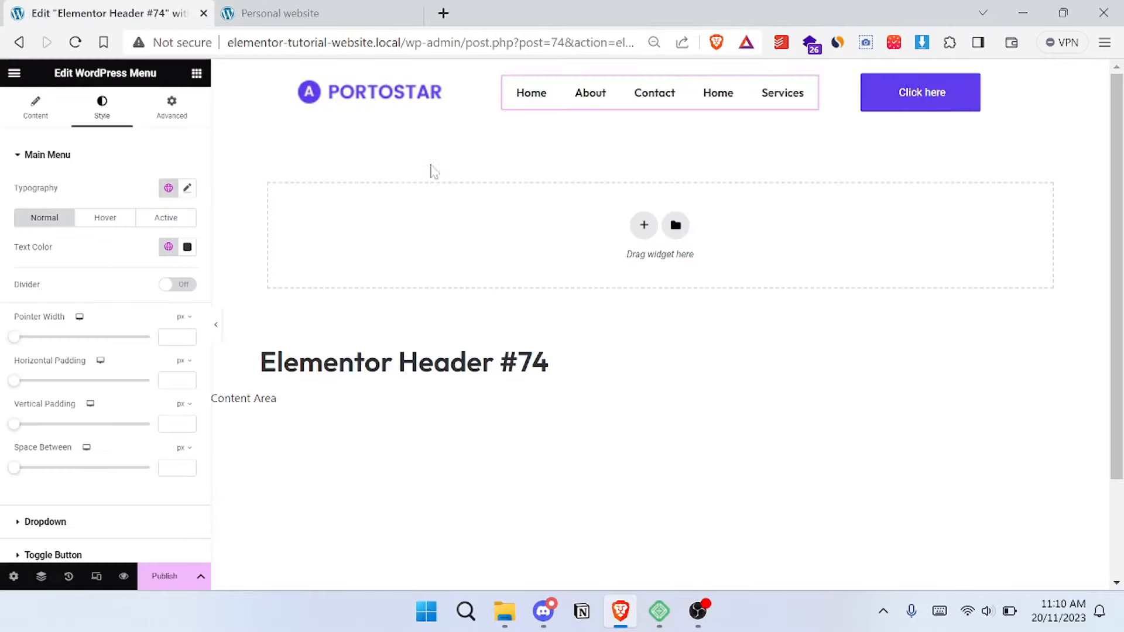
click(187, 248)
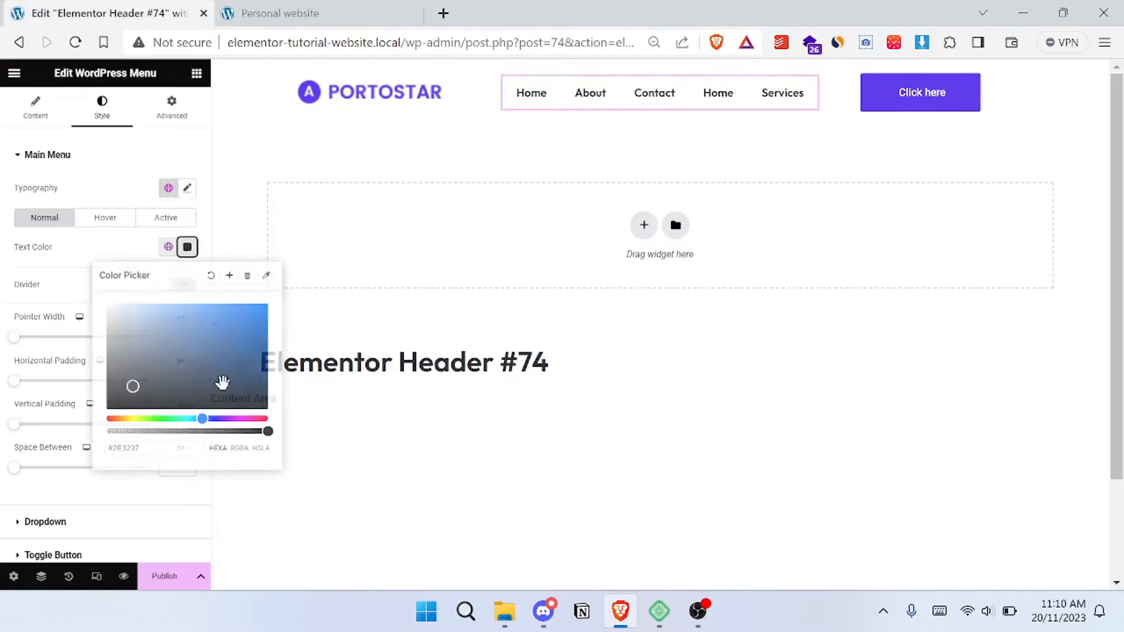
drag(219, 431, 211, 430)
click(221, 432)
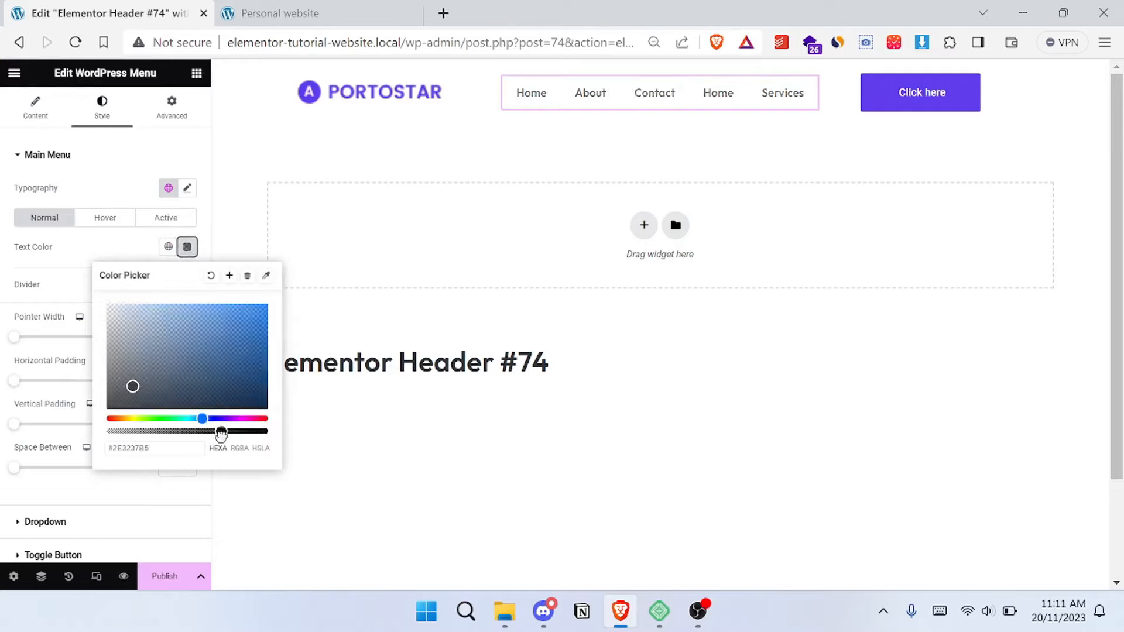
click(120, 251)
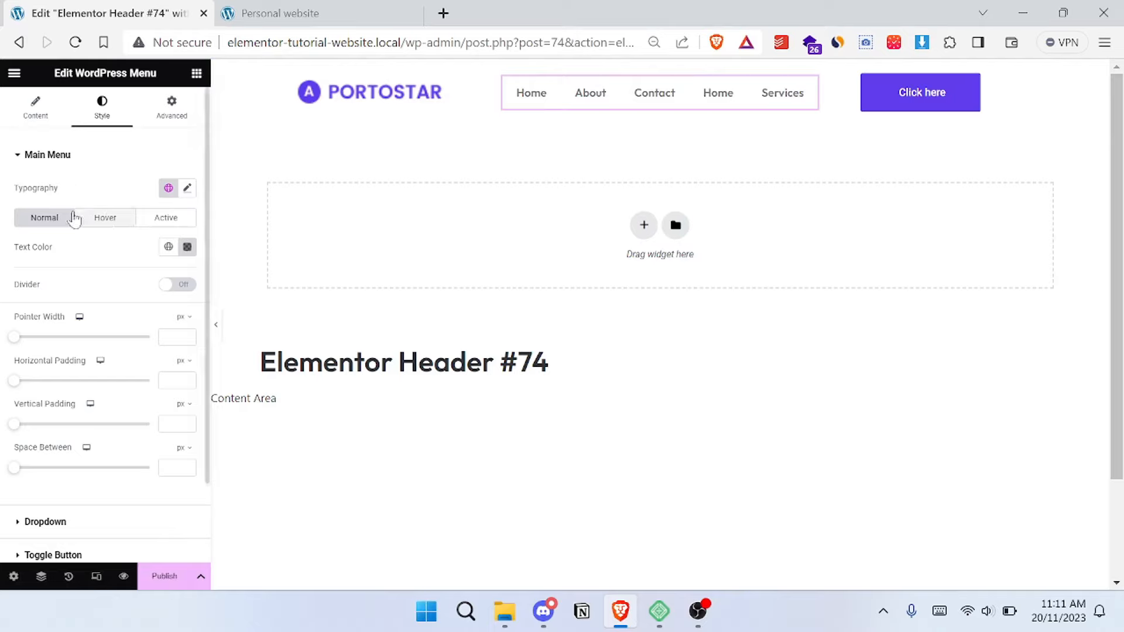
- Set the menu's hover pointer colour and hover text colour to the global Primary colour
click(106, 218)
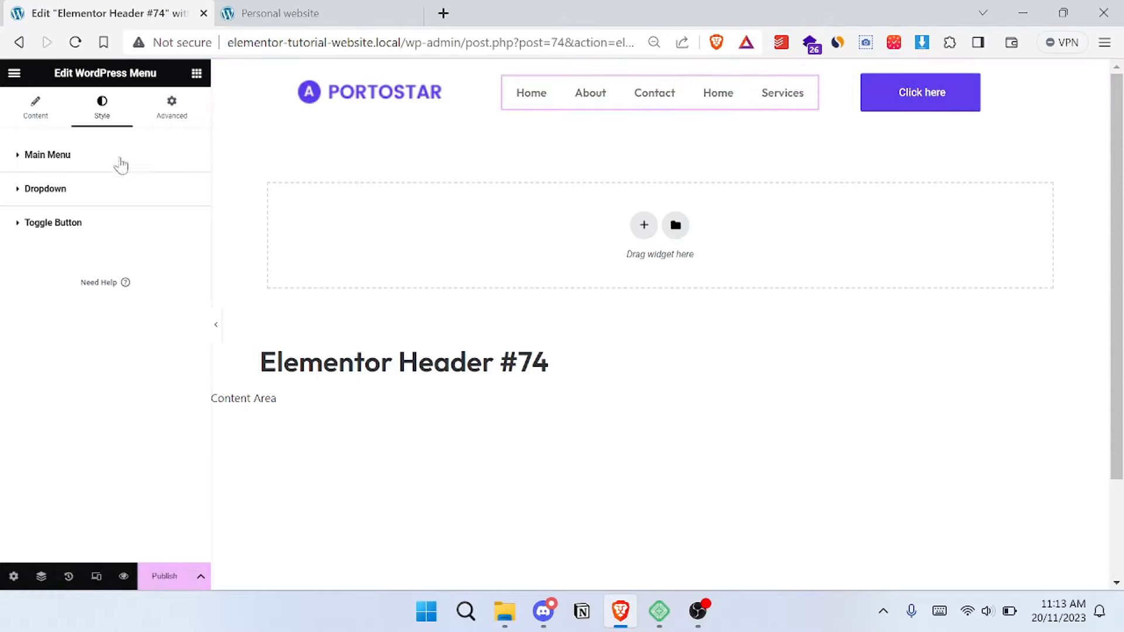
click(35, 159)
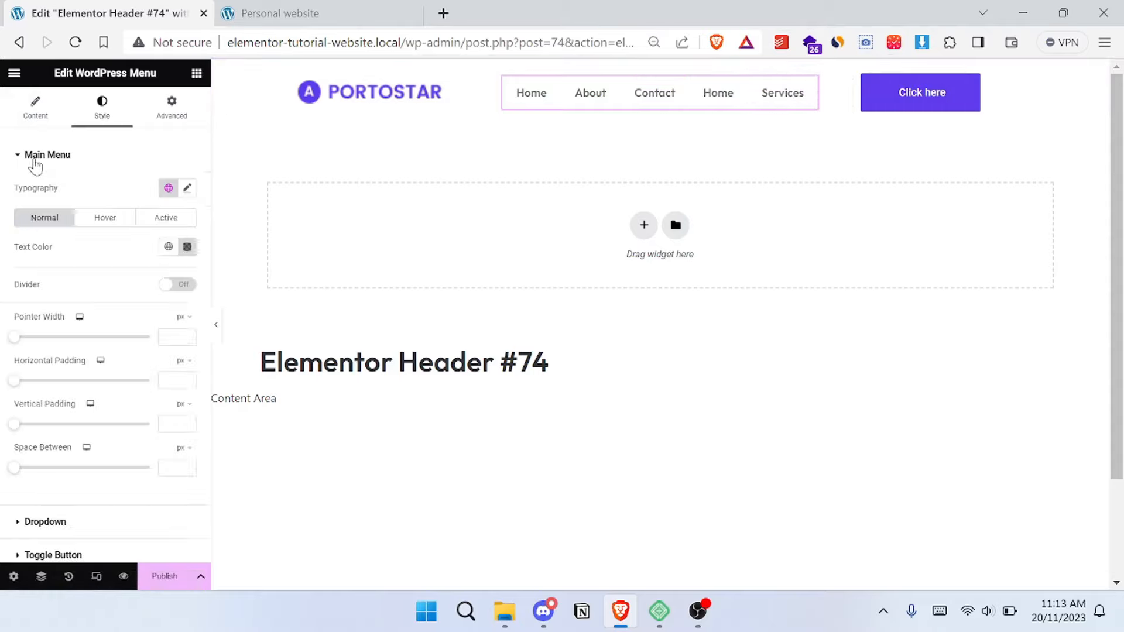
click(35, 159)
click(47, 155)
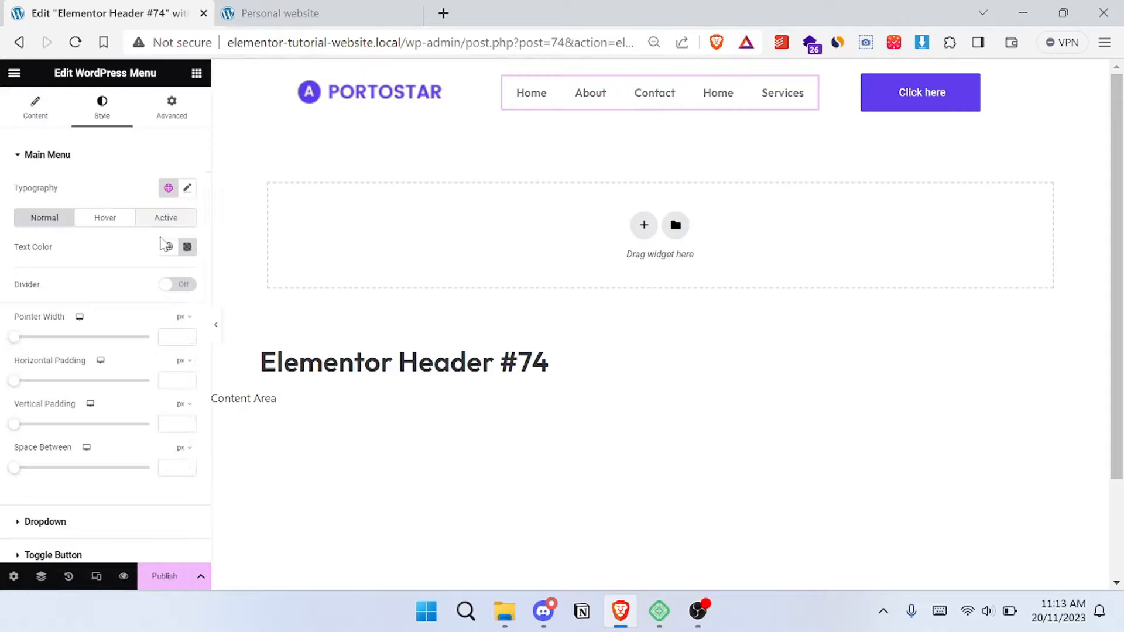
click(105, 220)
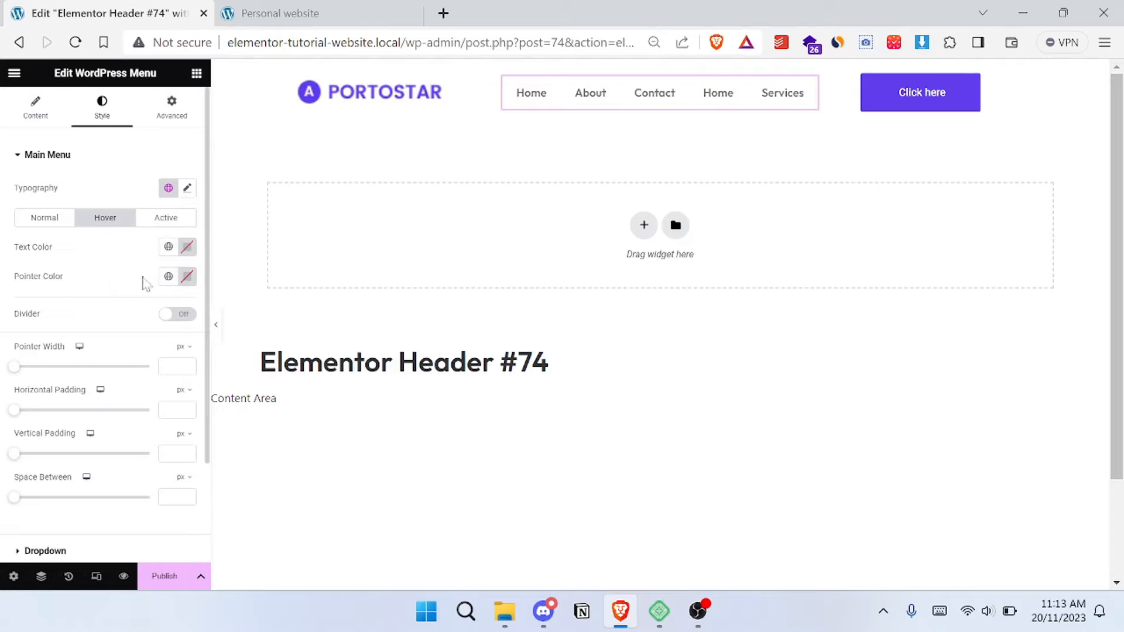
click(168, 277)
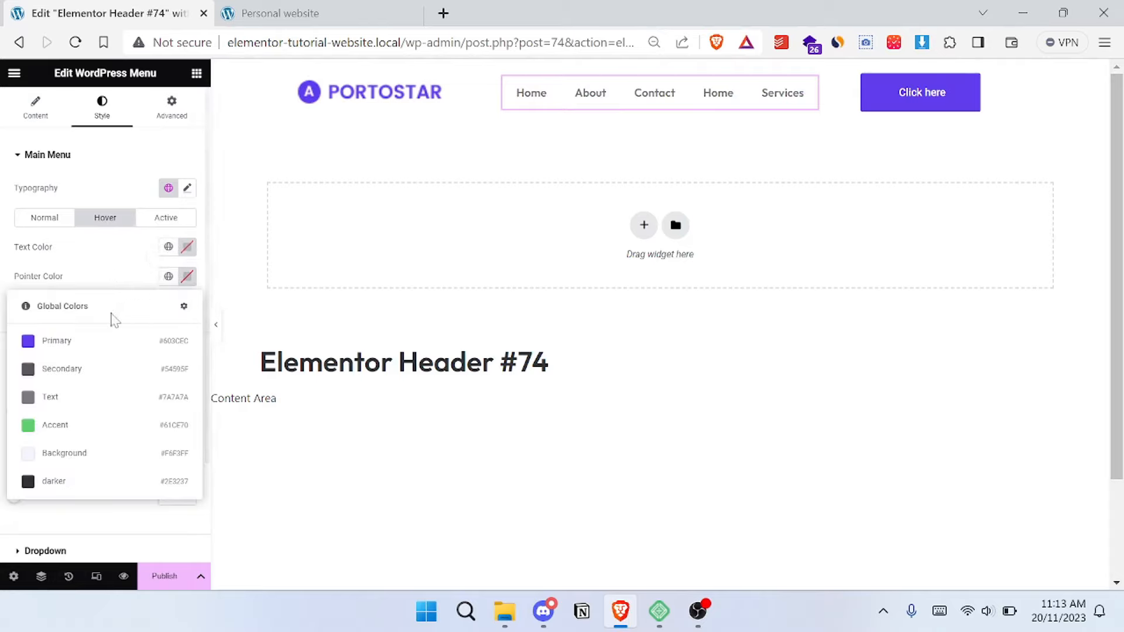
click(87, 350)
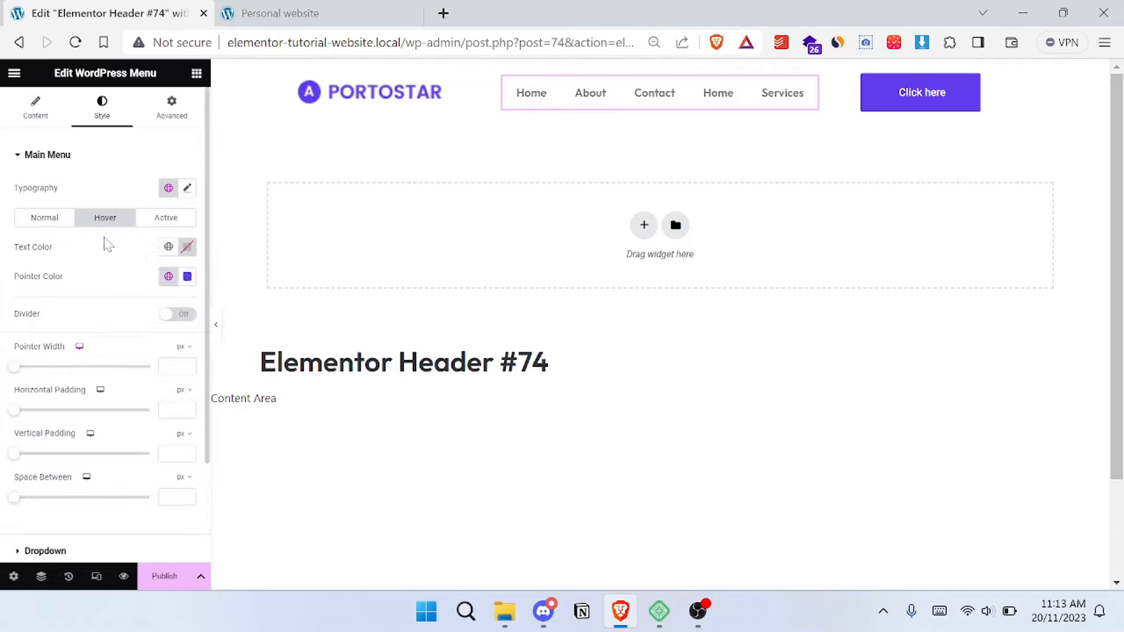
click(169, 246)
click(109, 311)
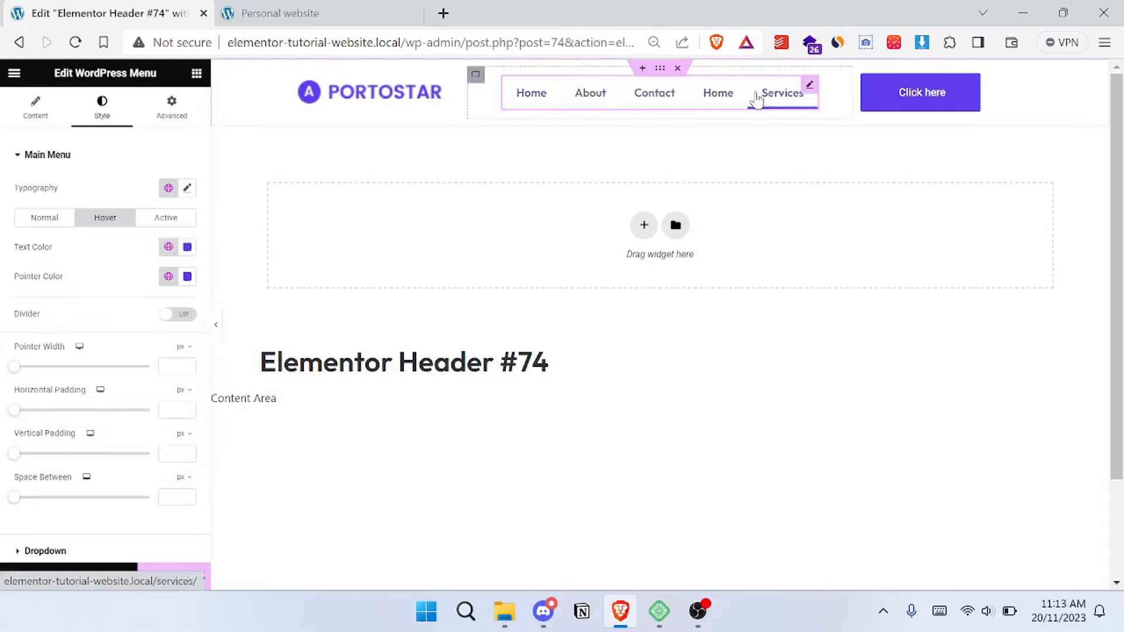
click(57, 157)
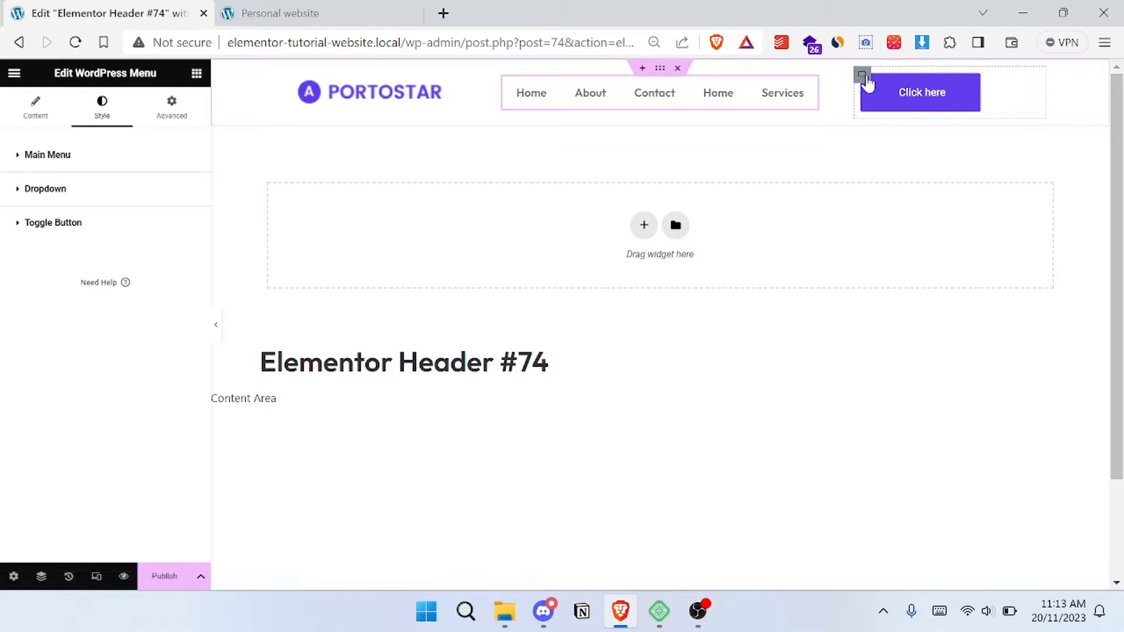
- Check the button on the reference site and centre the contents of the button's column both vertically and horizontally
key(ctrl+Tab)
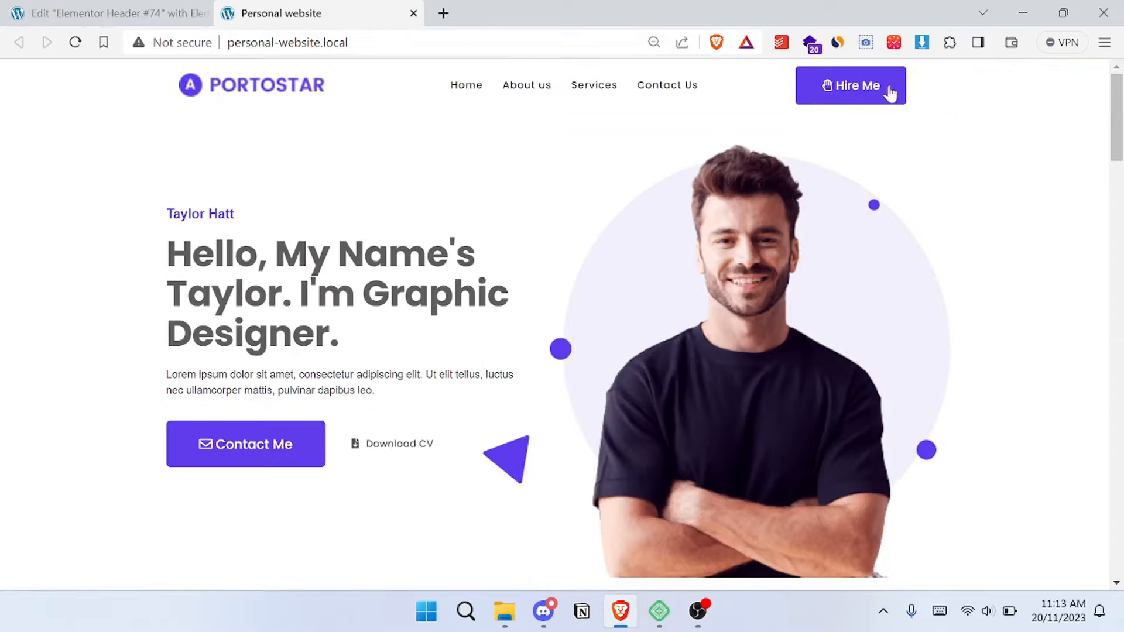
key(ctrl+Tab)
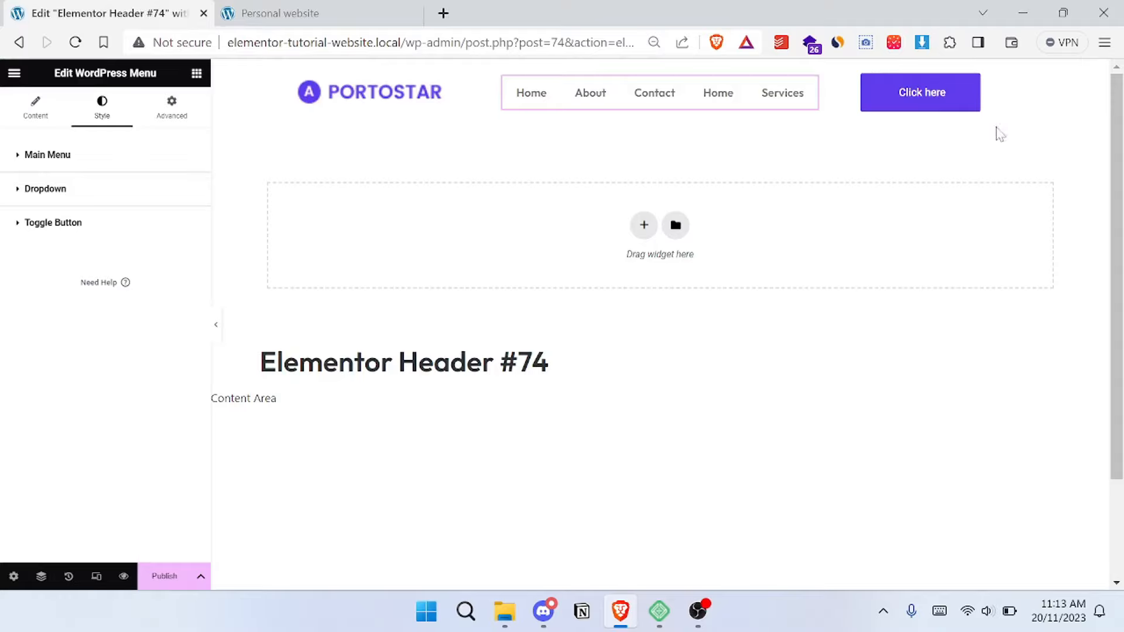
click(872, 82)
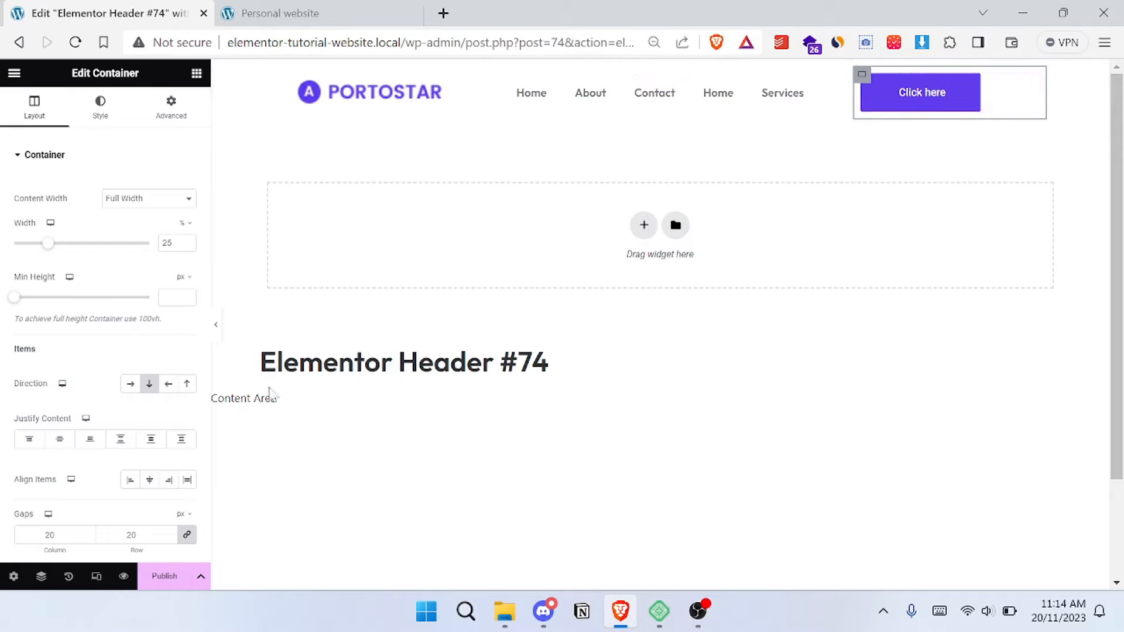
click(56, 445)
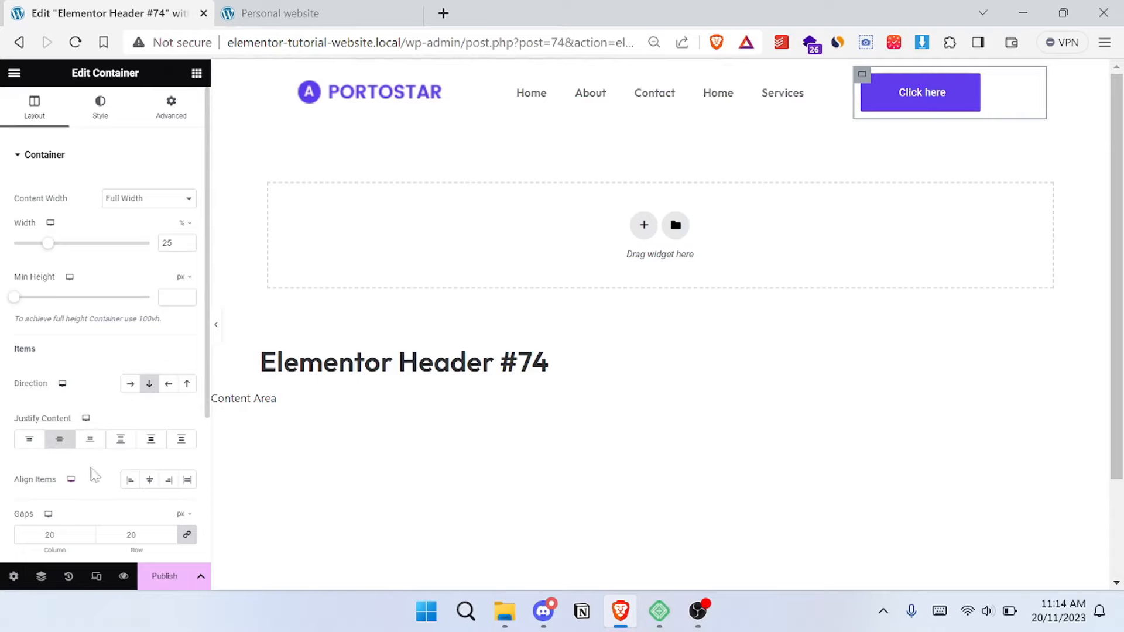
click(152, 482)
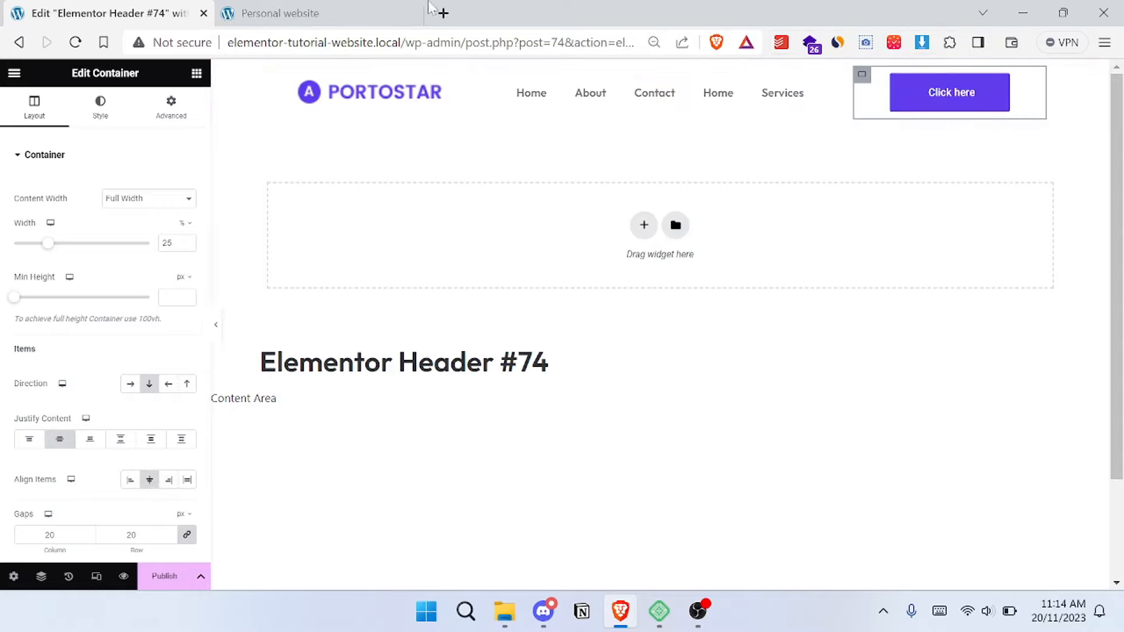
- Compare the header with the reference site and change the button's text to Hire Me
click(273, 7)
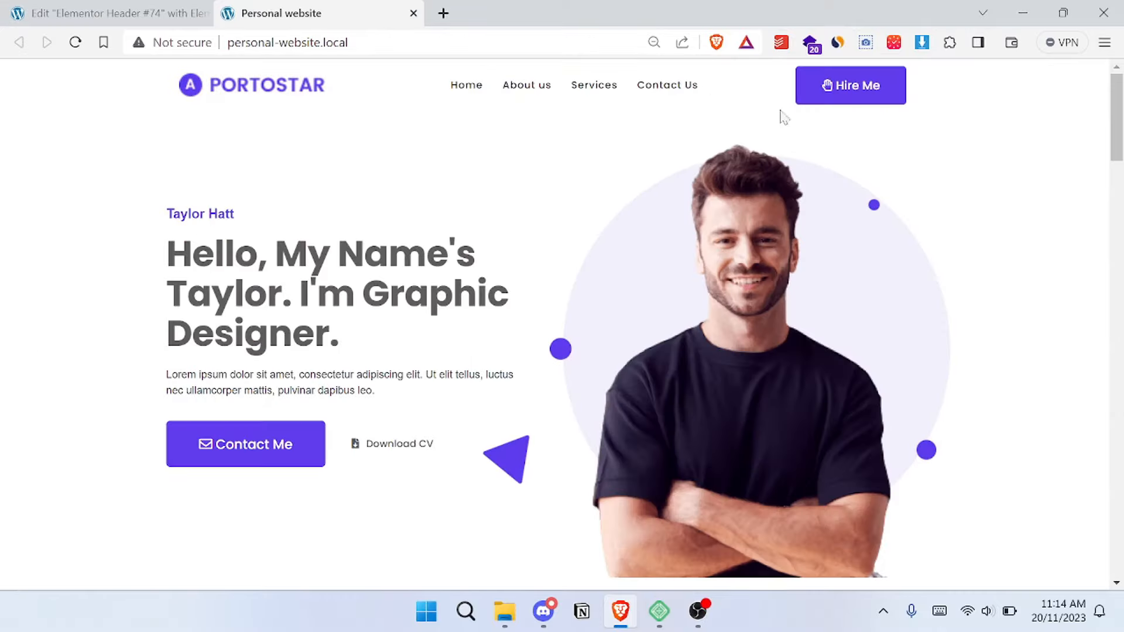
click(97, 4)
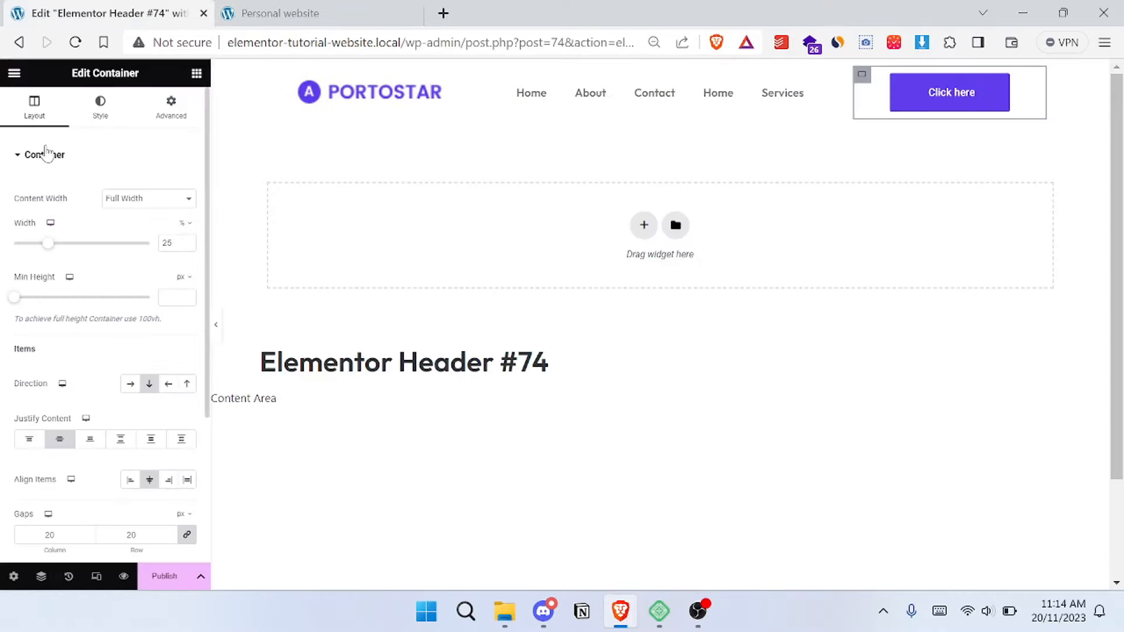
click(46, 155)
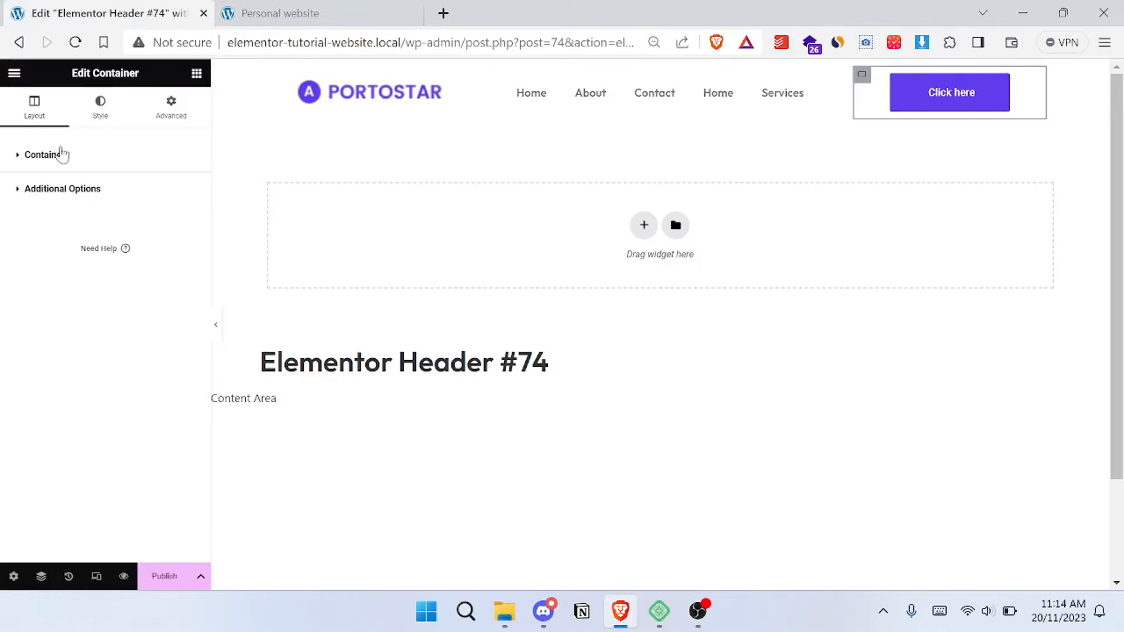
click(1001, 85)
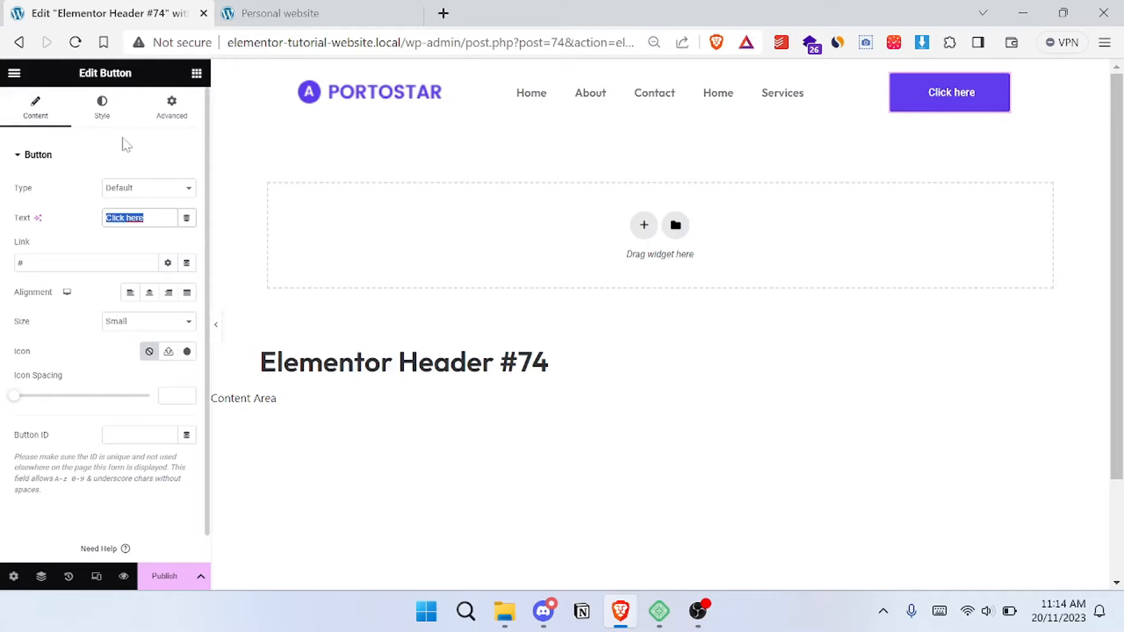
text(Hire M)
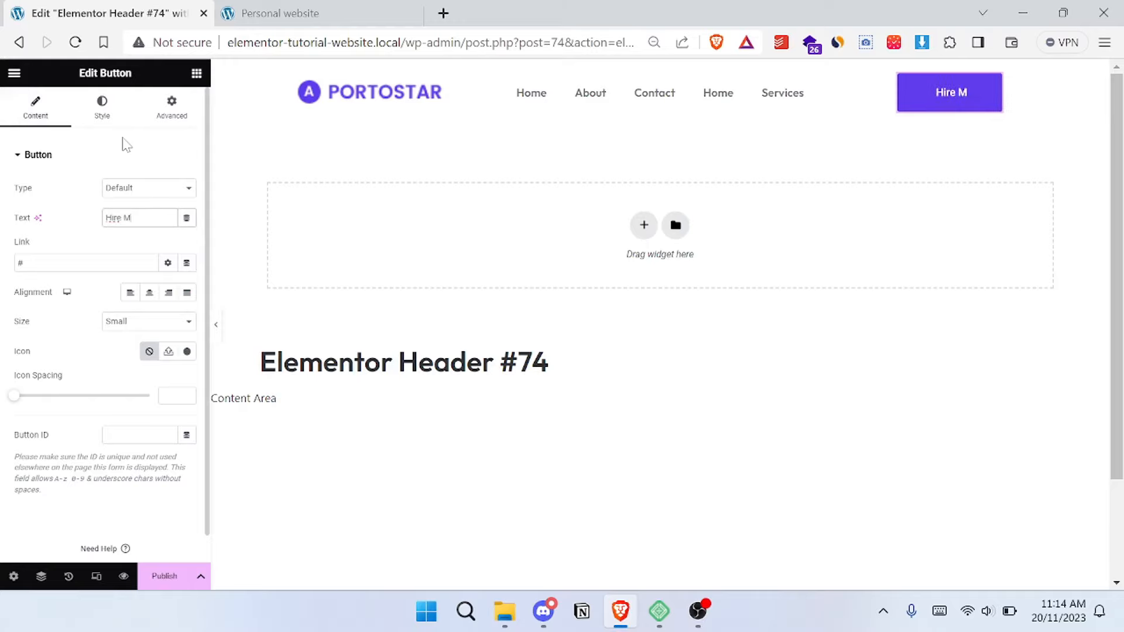
text(e)
- Check the reference button's icon, search the icon library for hand, and insert the outlined open-hand icon into the Hire Me button
click(290, 15)
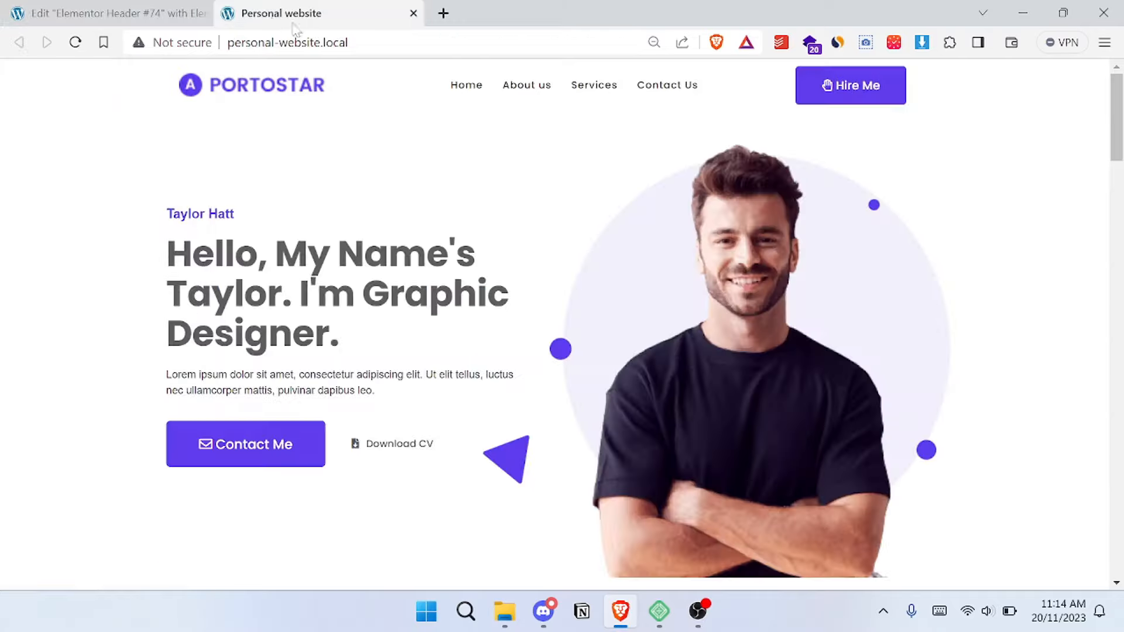
click(111, 13)
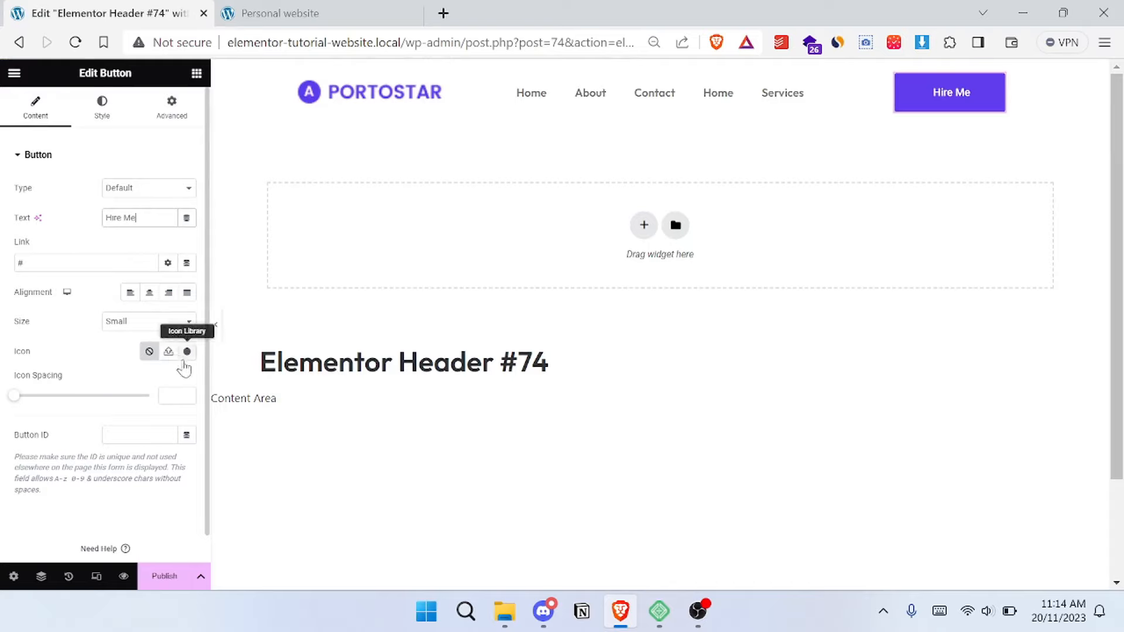
click(187, 352)
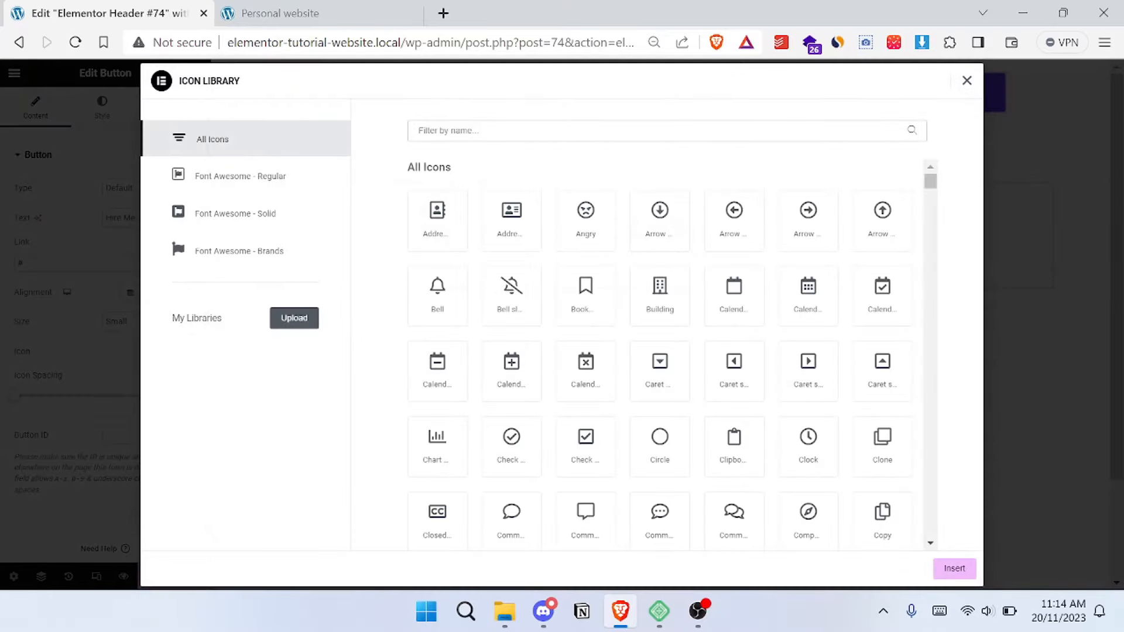
text(hand)
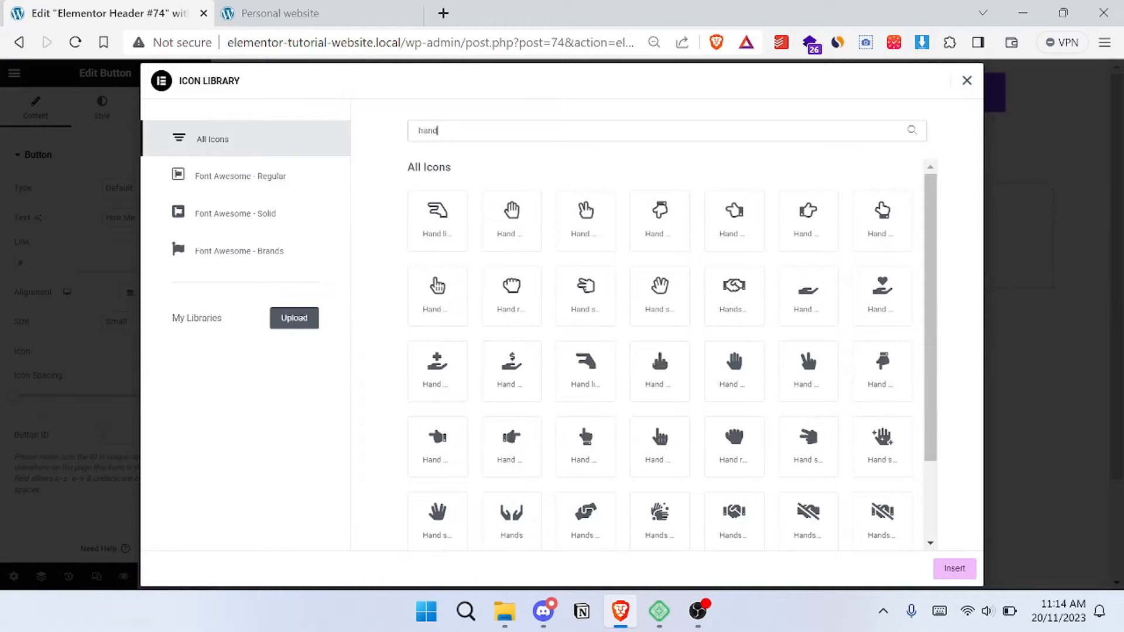
click(507, 232)
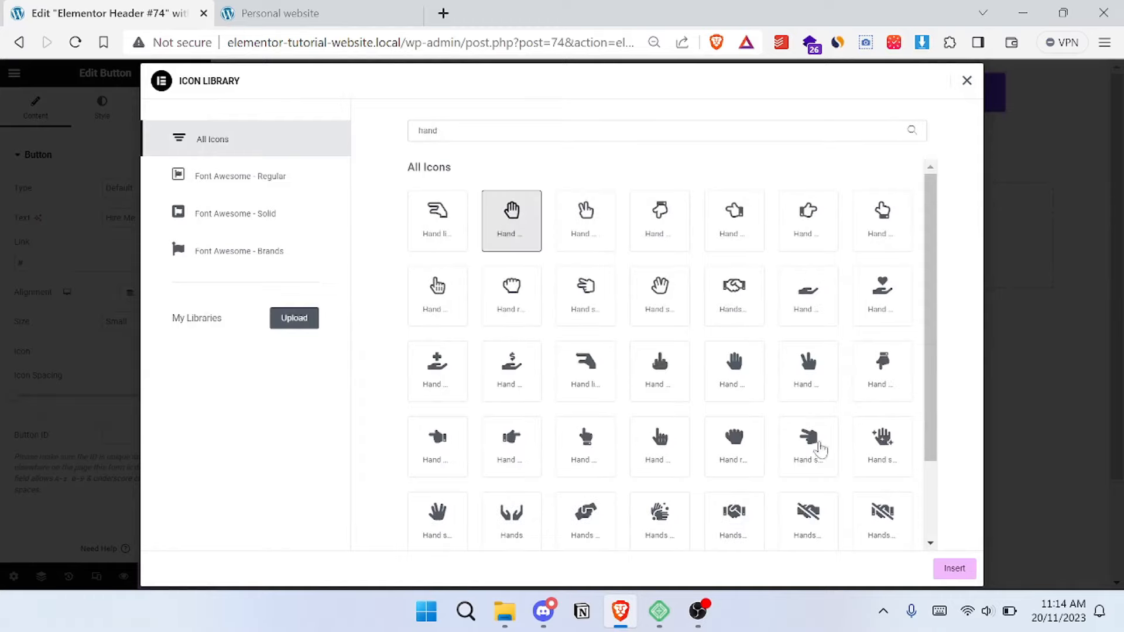
click(954, 568)
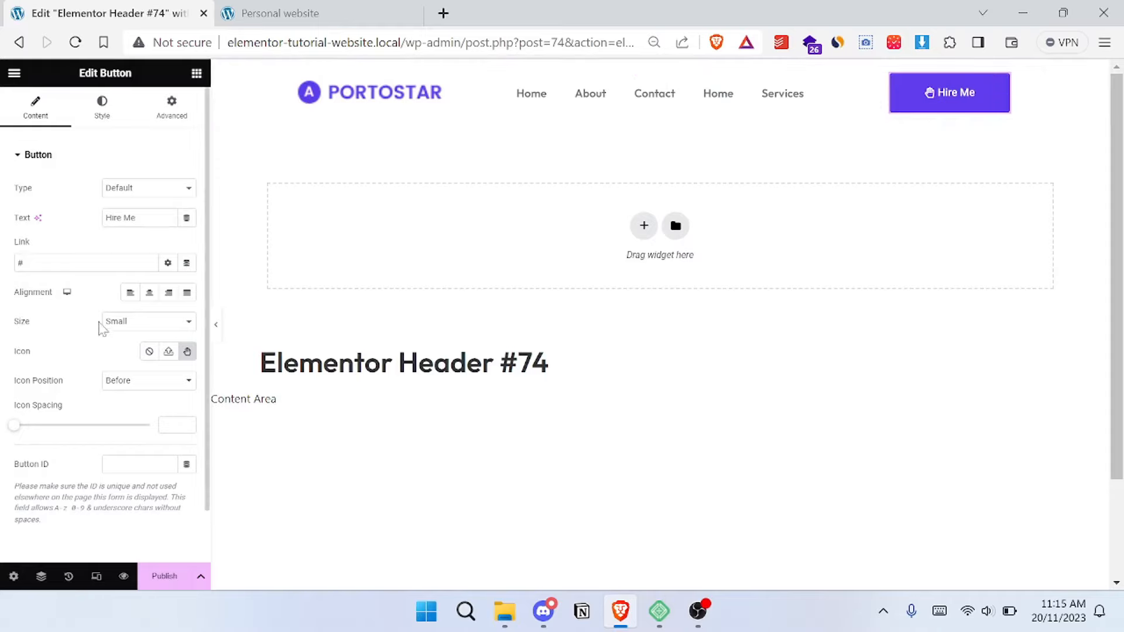
- Try the Hire Me button's icon position After, restore Before, and compare with the reference site
click(163, 388)
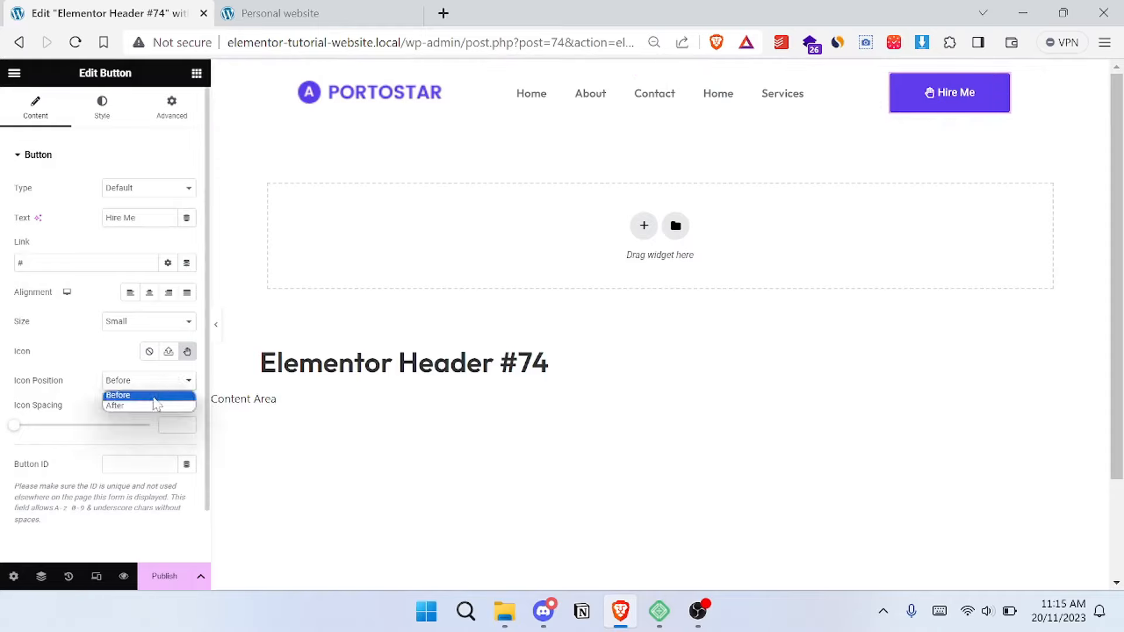
click(152, 405)
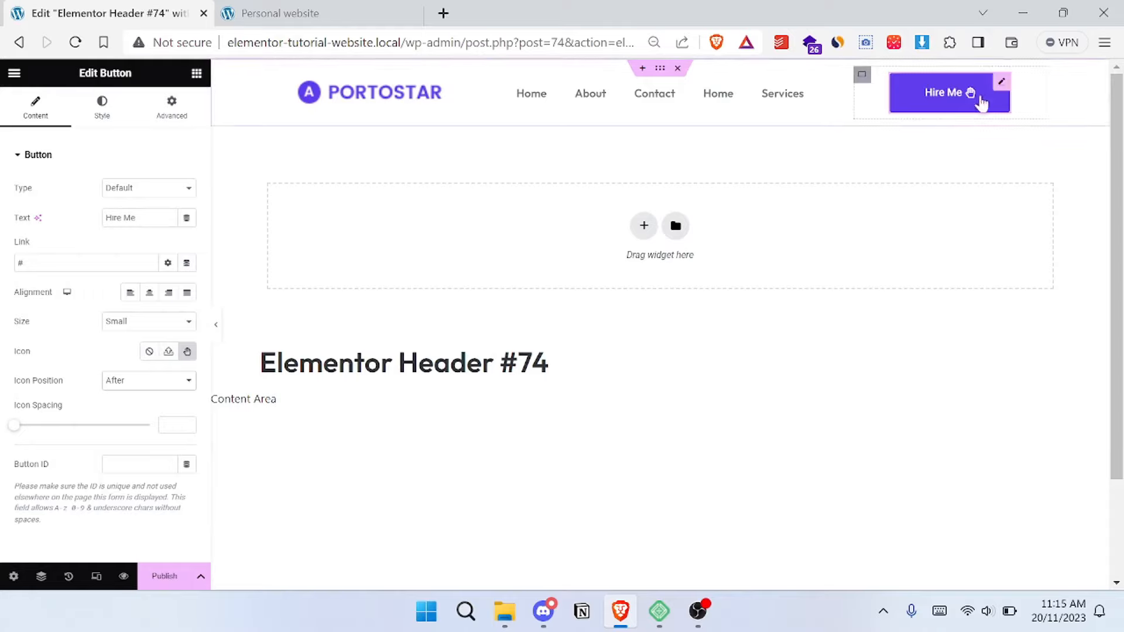
click(142, 391)
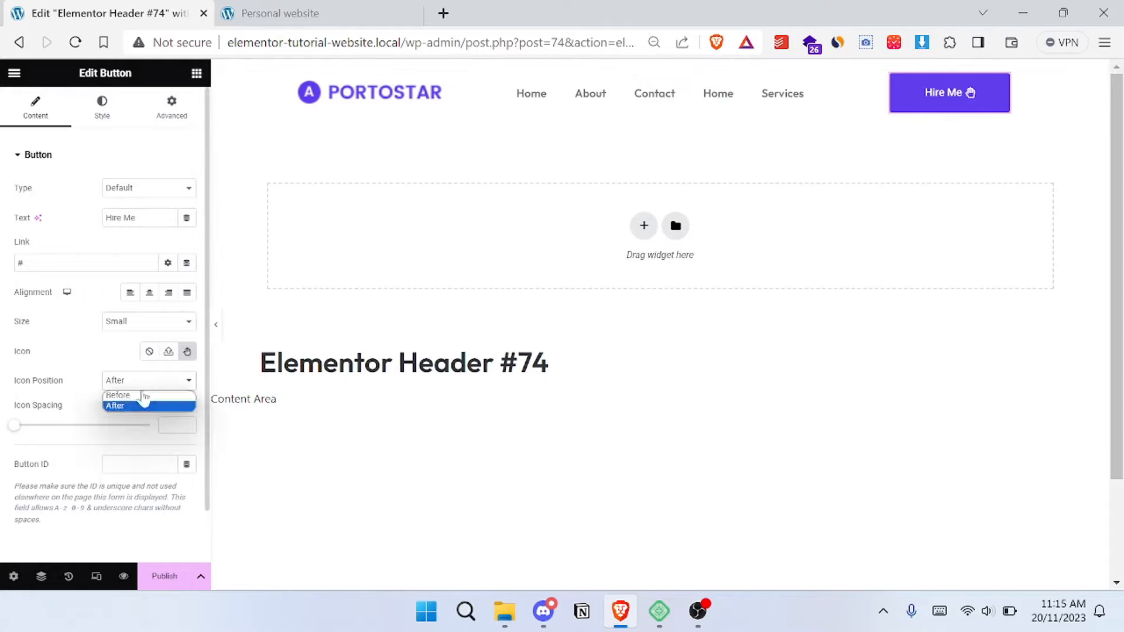
click(146, 396)
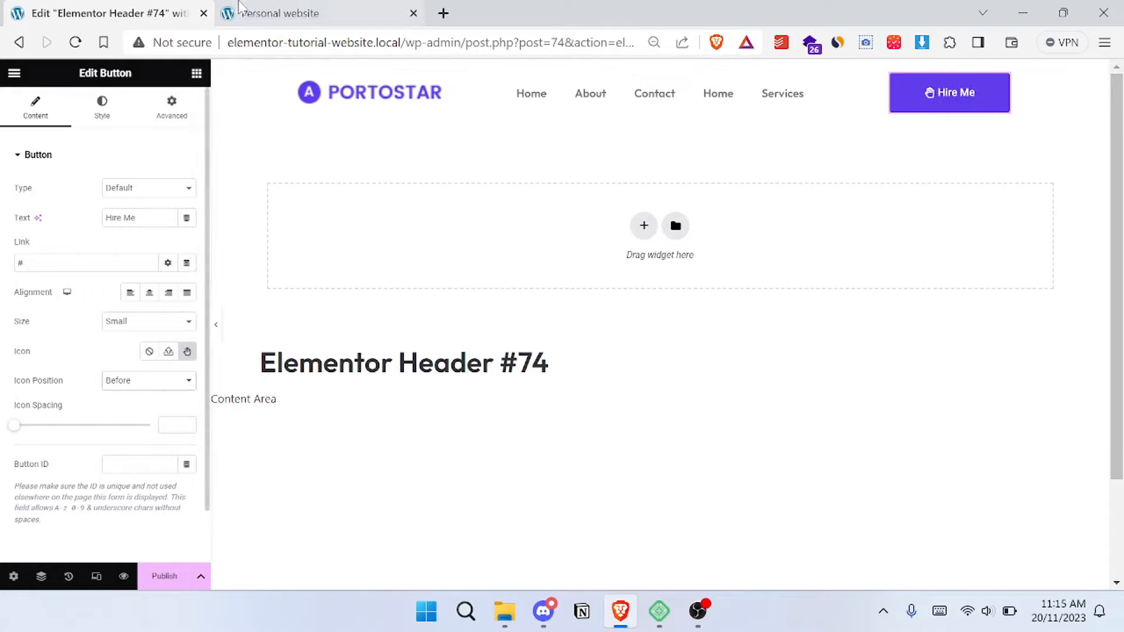
click(251, 13)
click(126, 7)
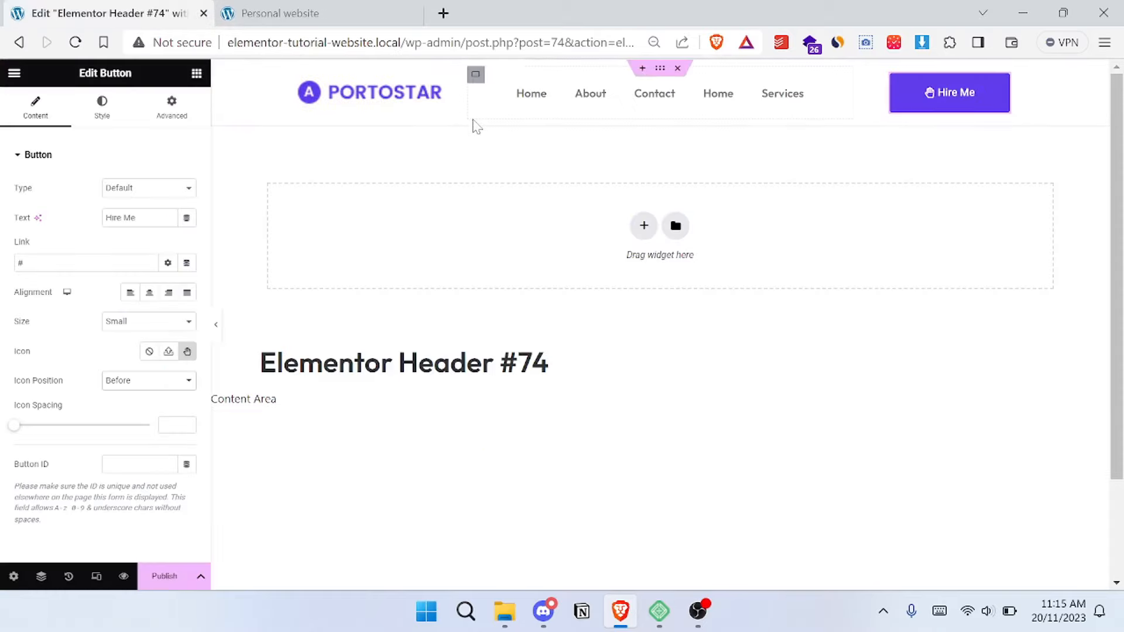
click(39, 155)
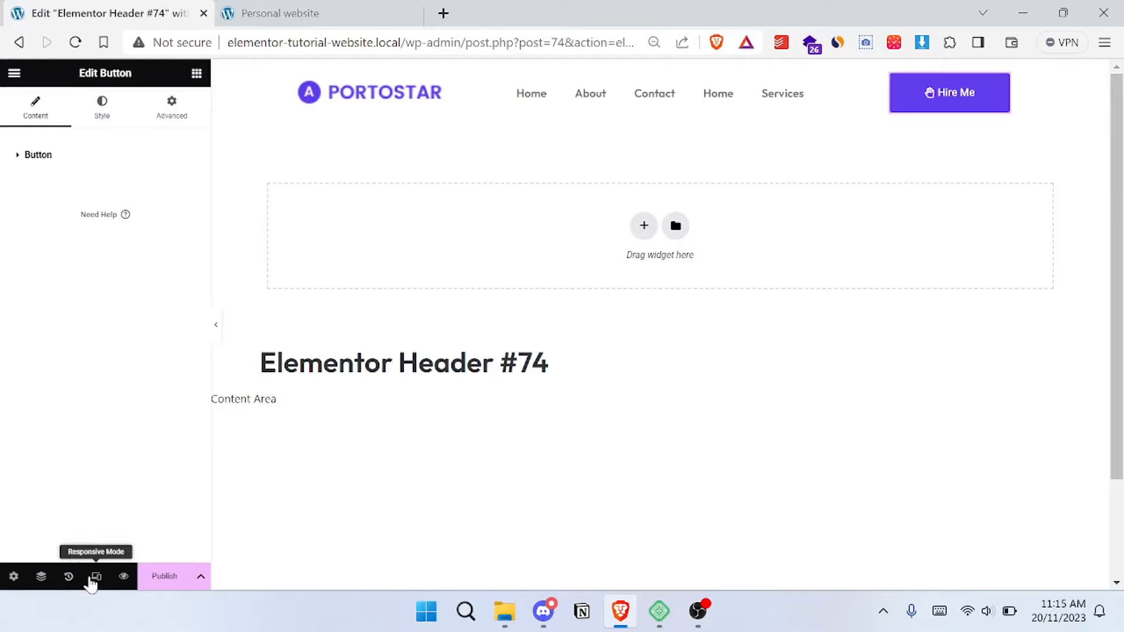
- Preview the header in Tablet Portrait and set the width of the button's column to 2 px
click(96, 579)
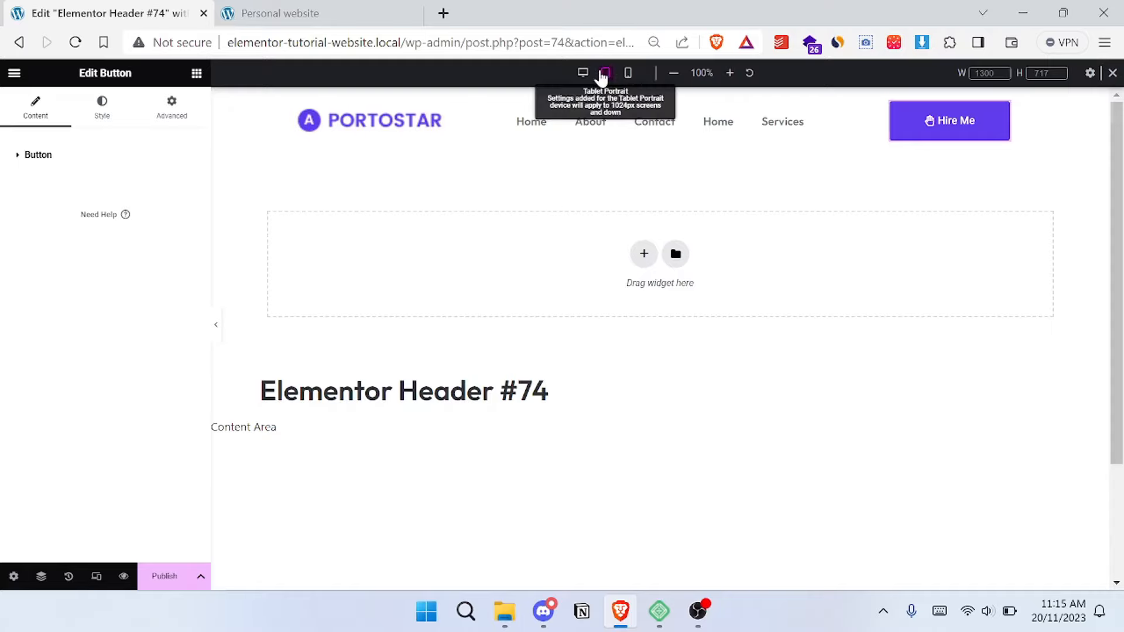
click(604, 79)
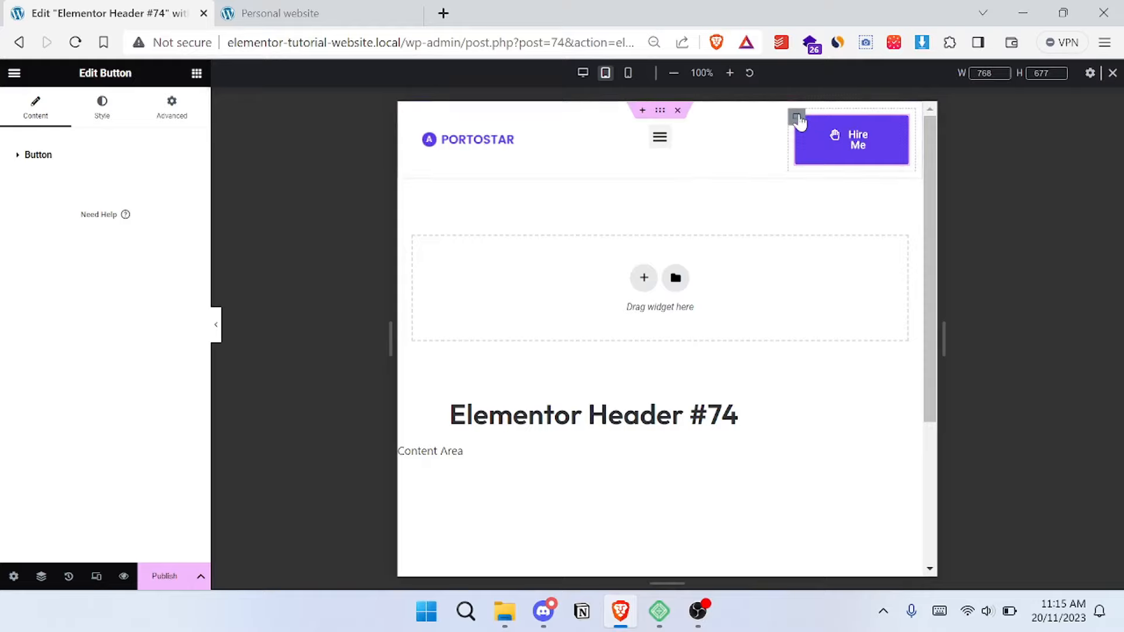
click(797, 117)
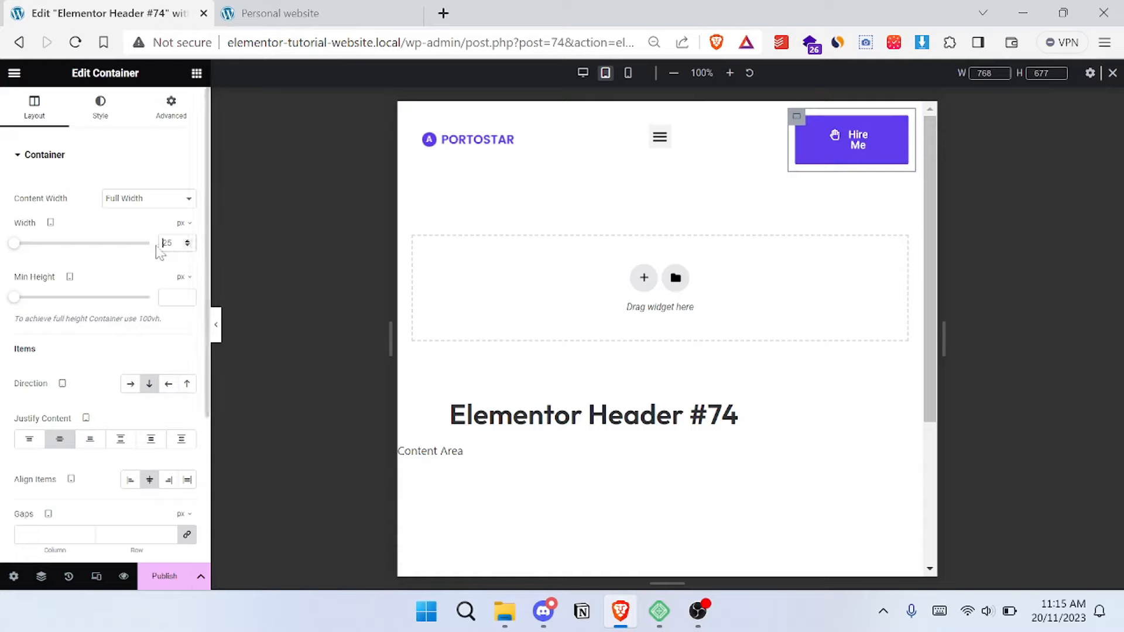
text(2)
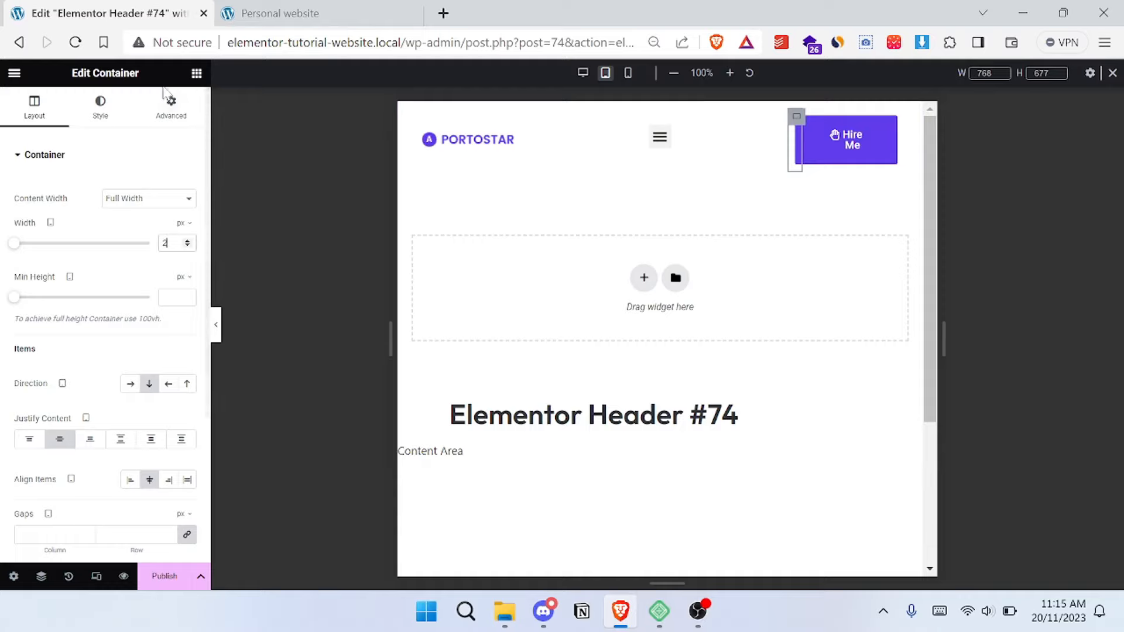
- Hide the button's column on tablet portrait and mobile portrait
click(171, 106)
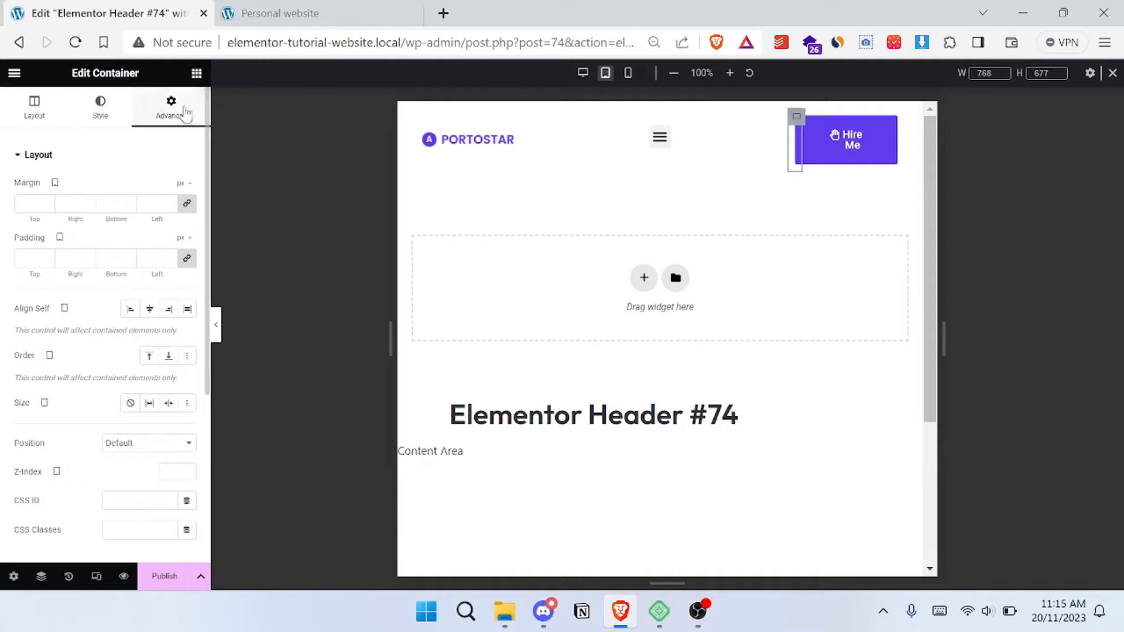
scroll(75, 237, down, 5)
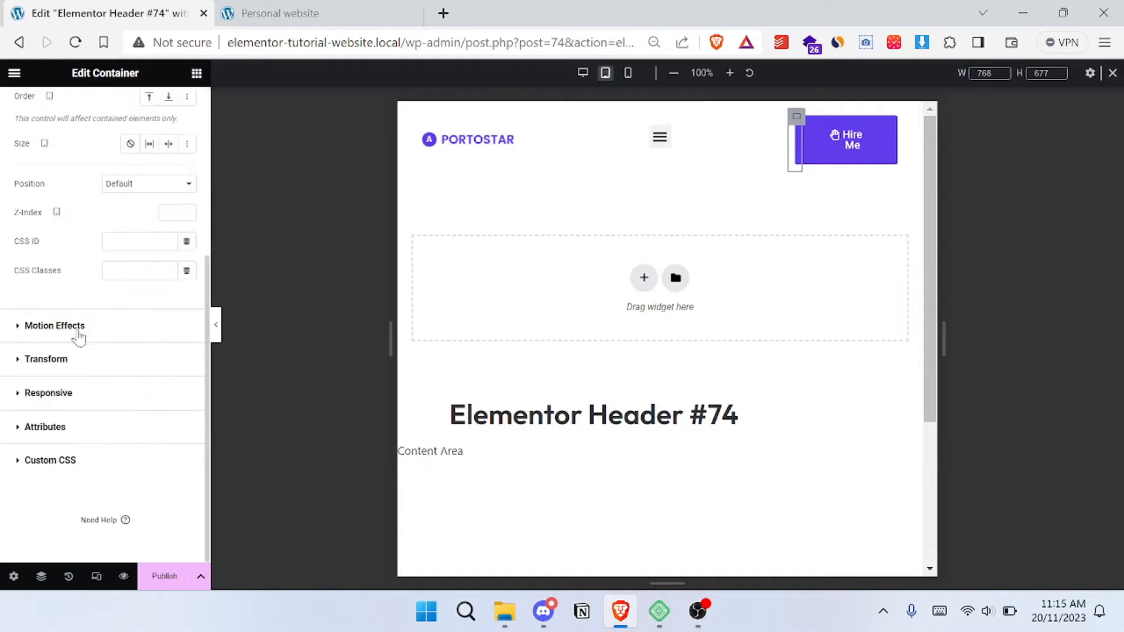
click(71, 393)
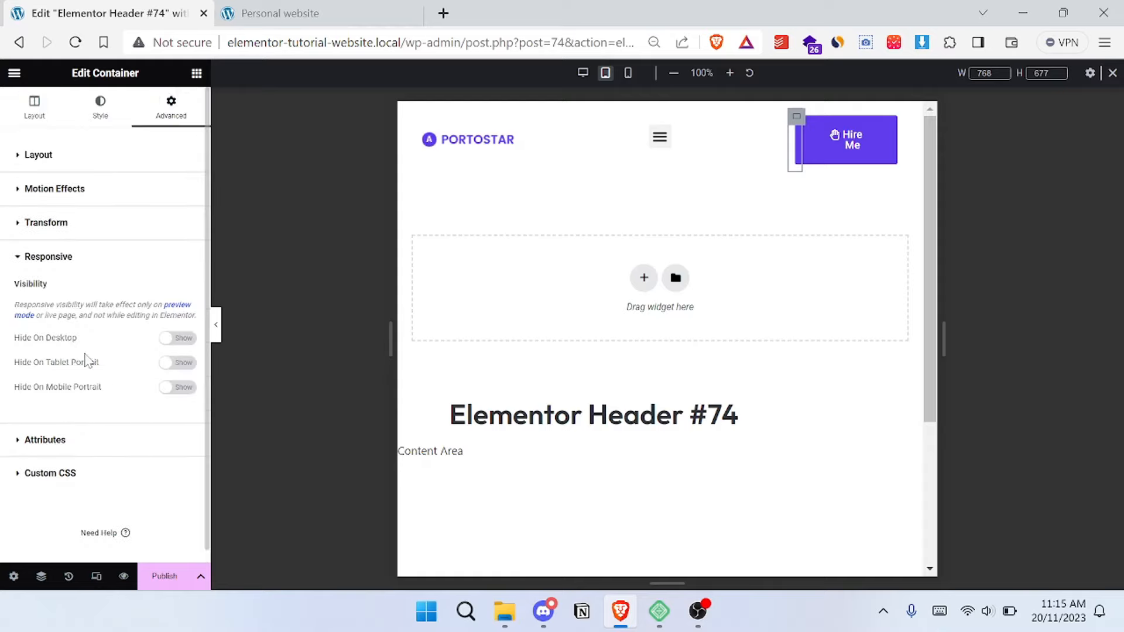
click(179, 363)
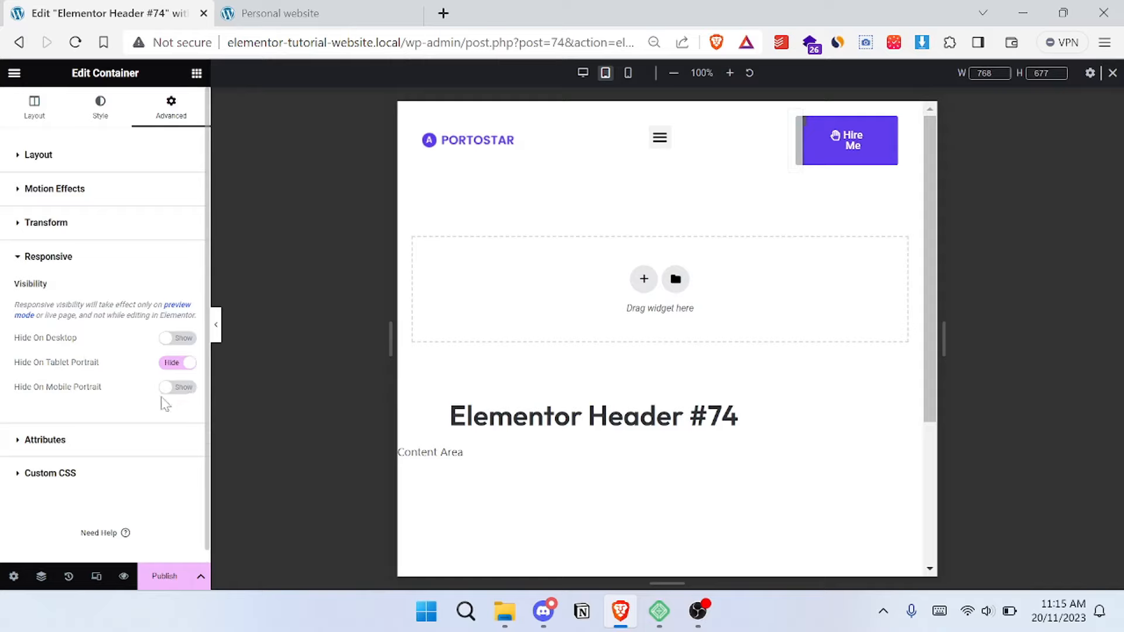
click(178, 389)
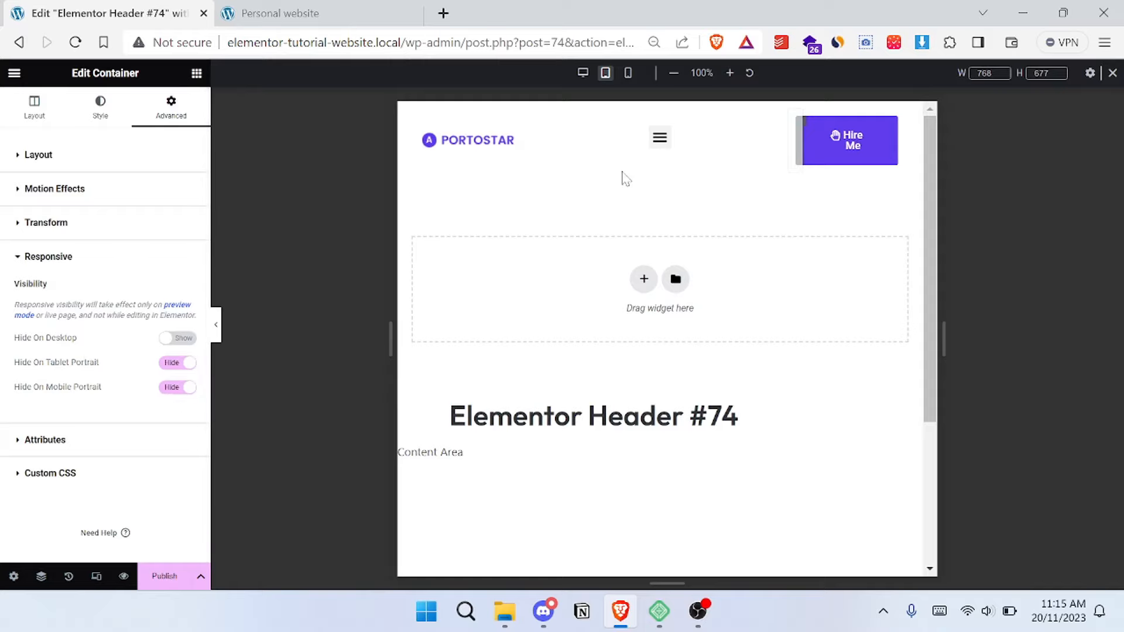
- Set the tablet width of the logo's column to 50%
click(413, 117)
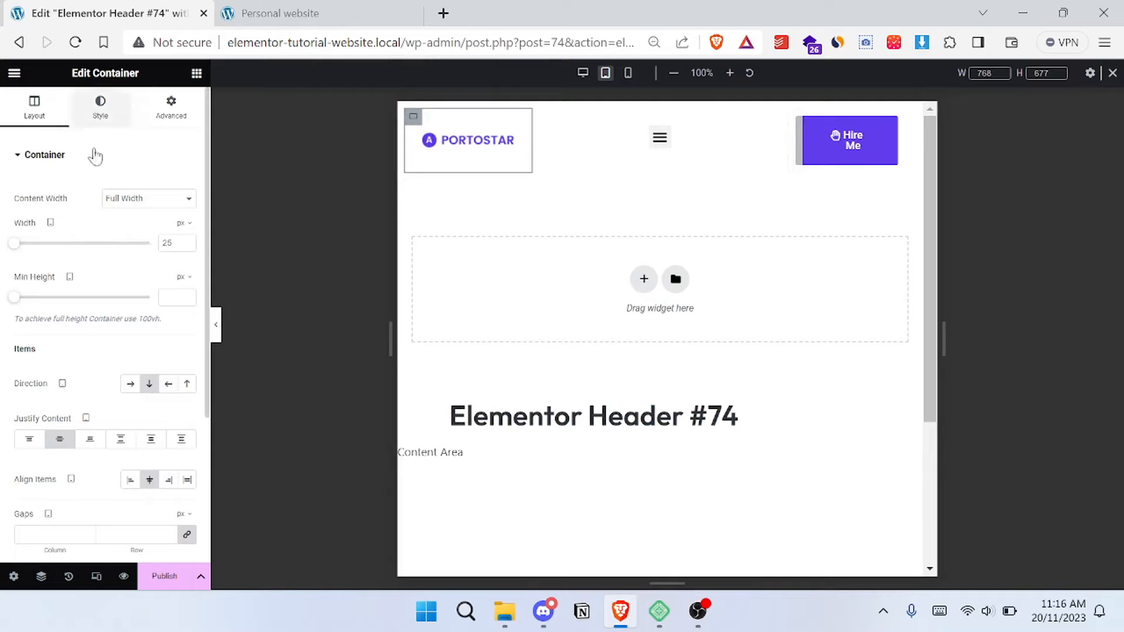
click(188, 226)
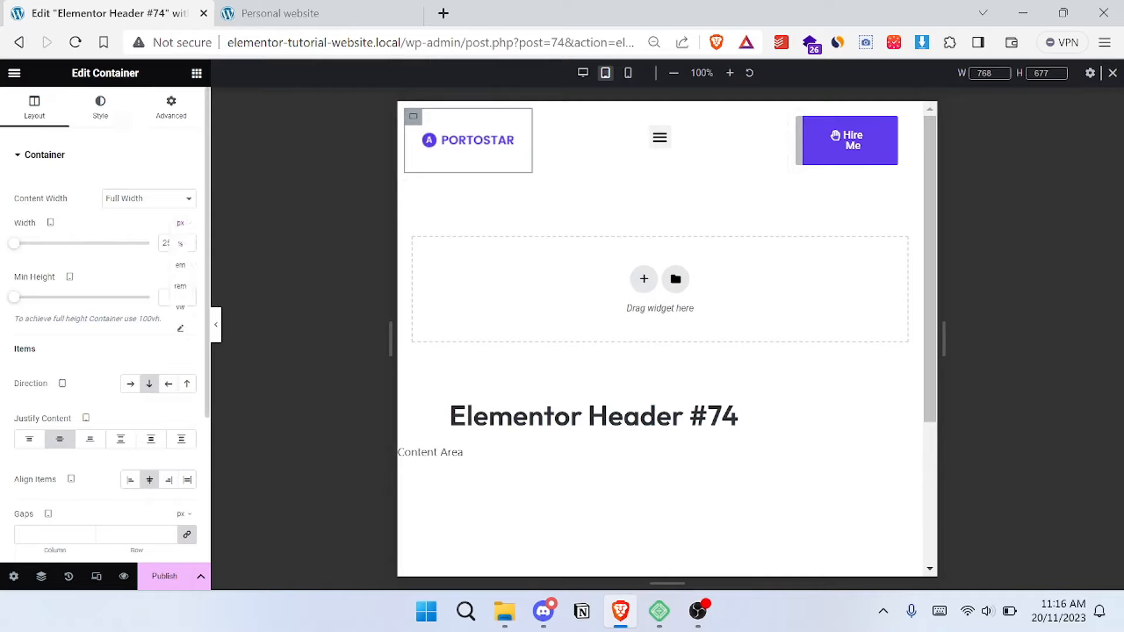
click(180, 244)
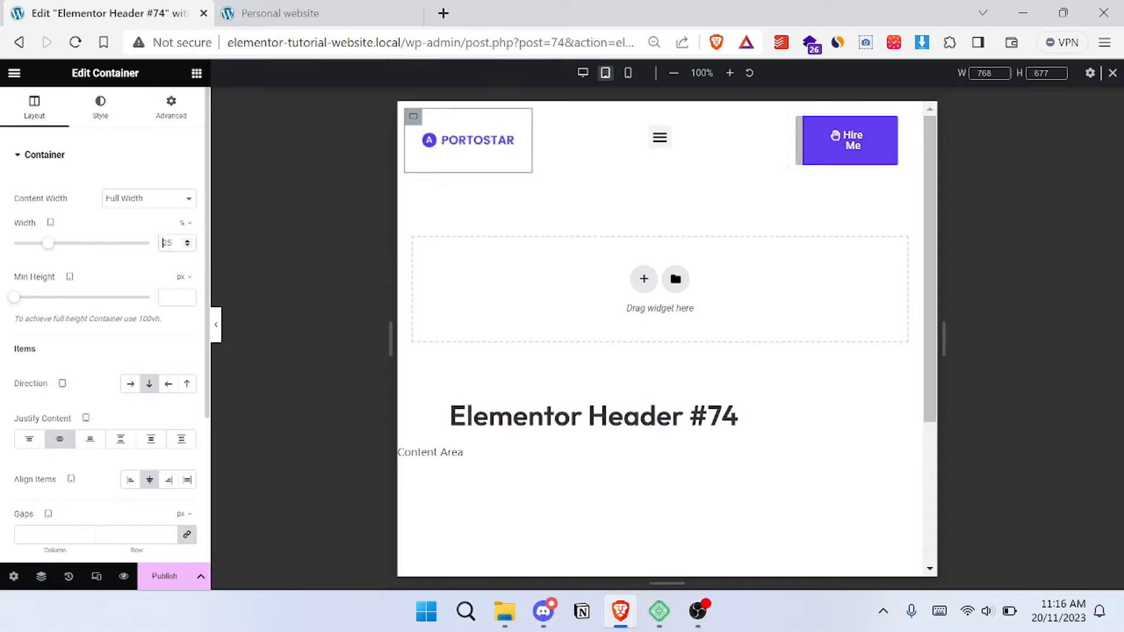
text(50)
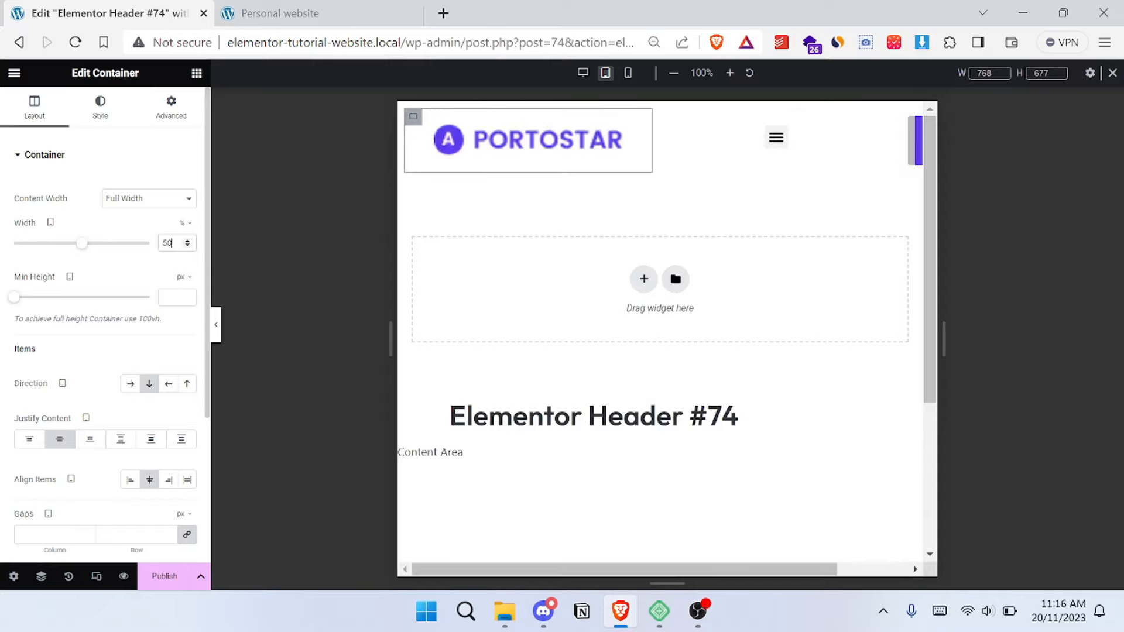
- Set the tablet width of the menu's column to 50% and align its items to the end
click(665, 139)
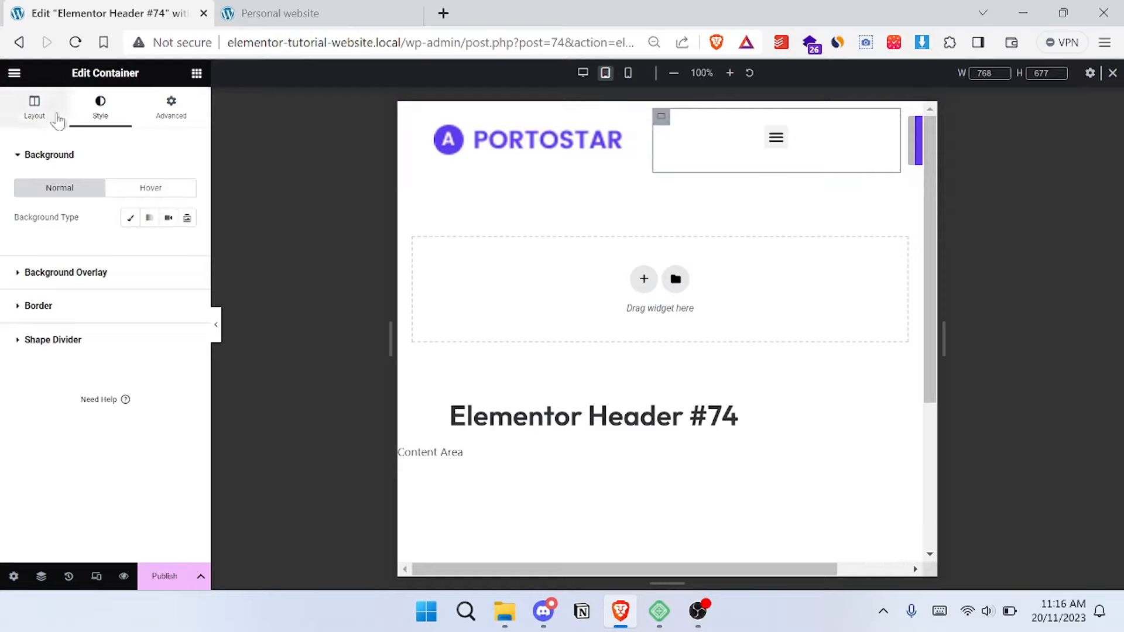
click(35, 111)
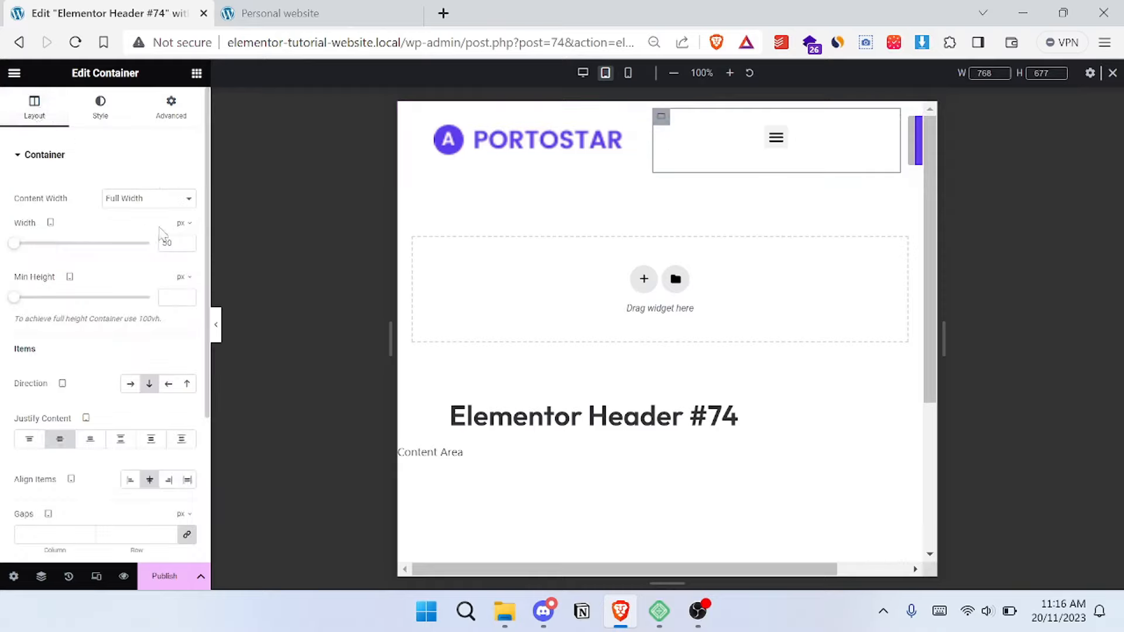
click(184, 224)
click(181, 245)
click(169, 479)
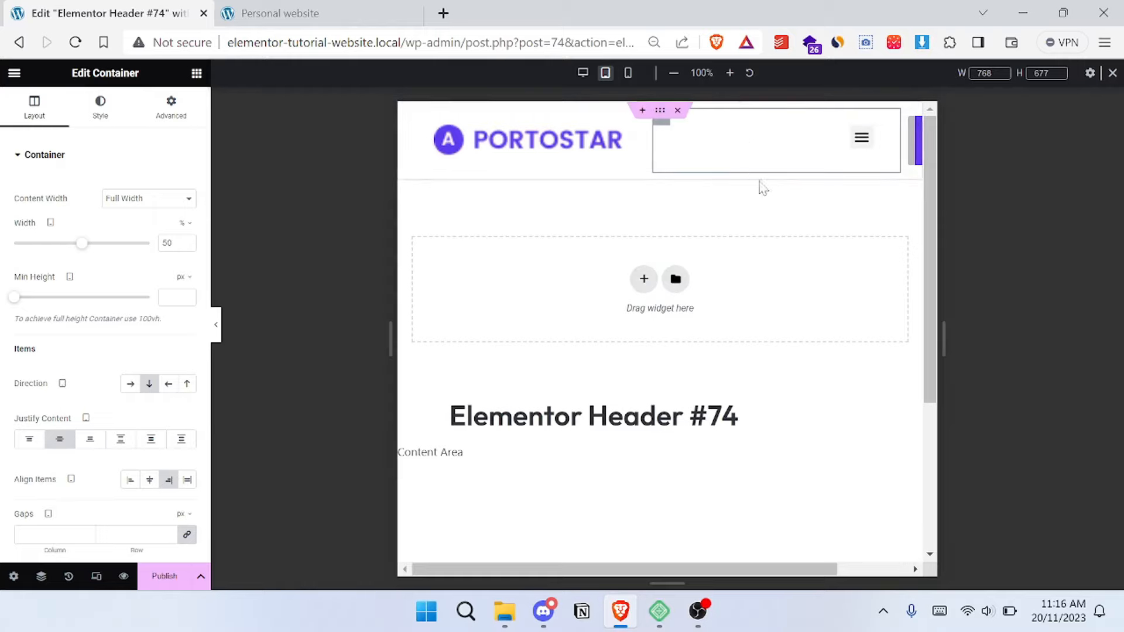
- Stretch the menu's mobile dropdown to full width and expand the menu in the tablet preview
click(861, 141)
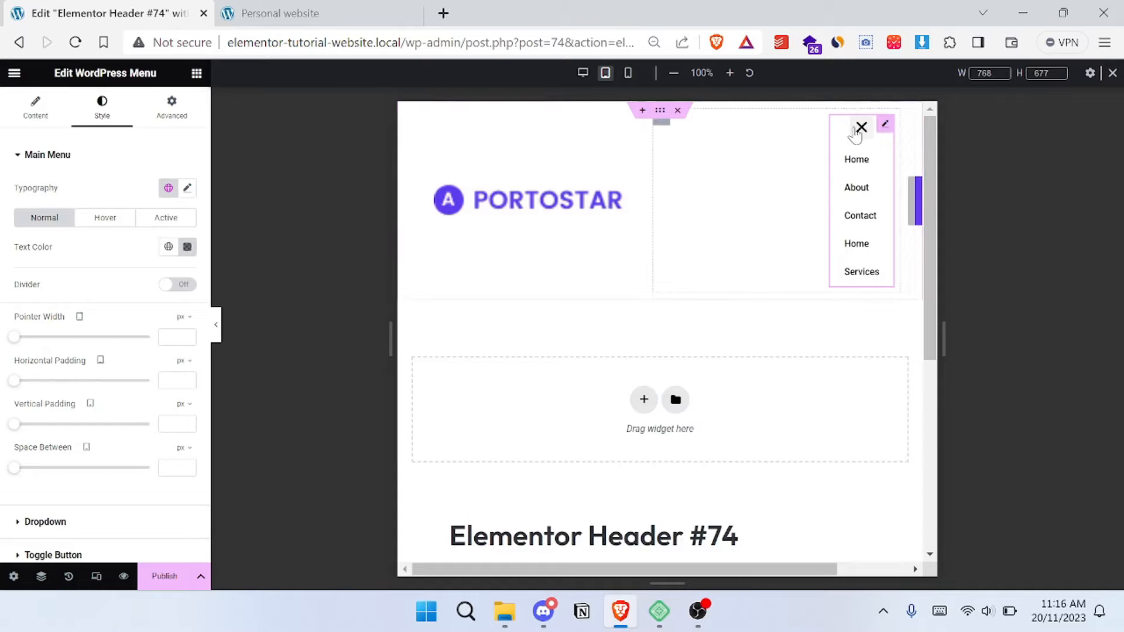
click(857, 130)
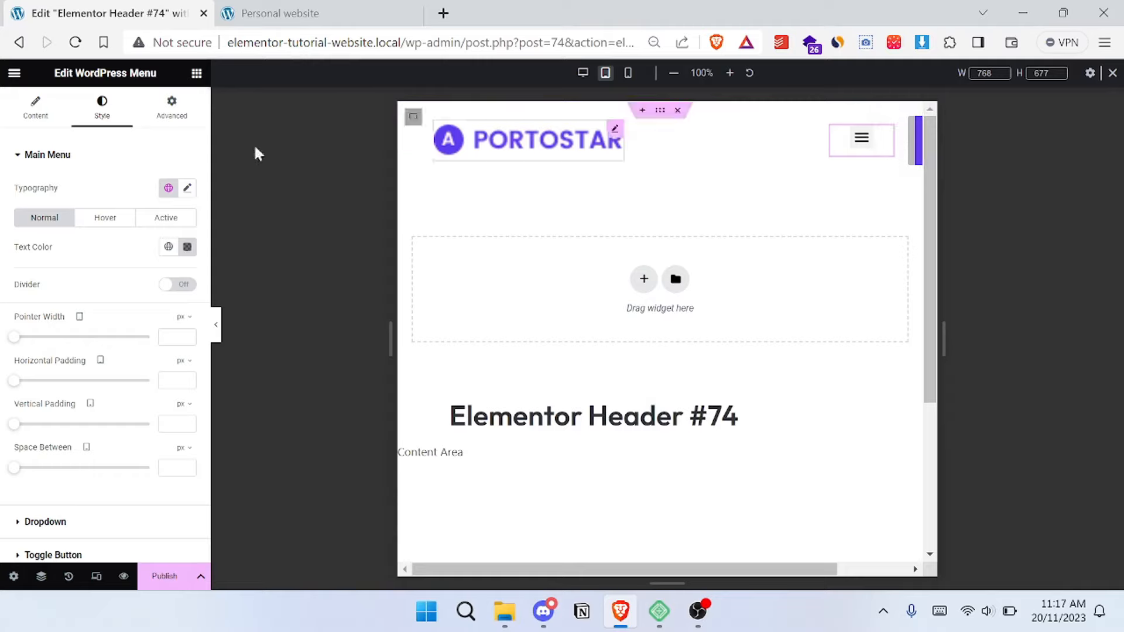
click(48, 155)
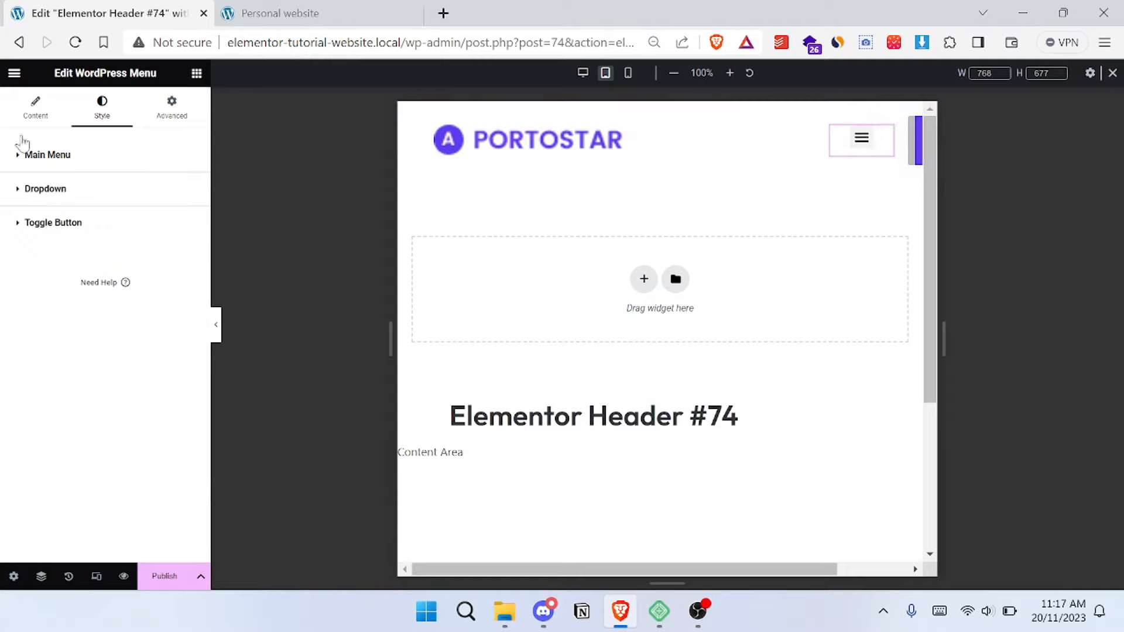
click(36, 120)
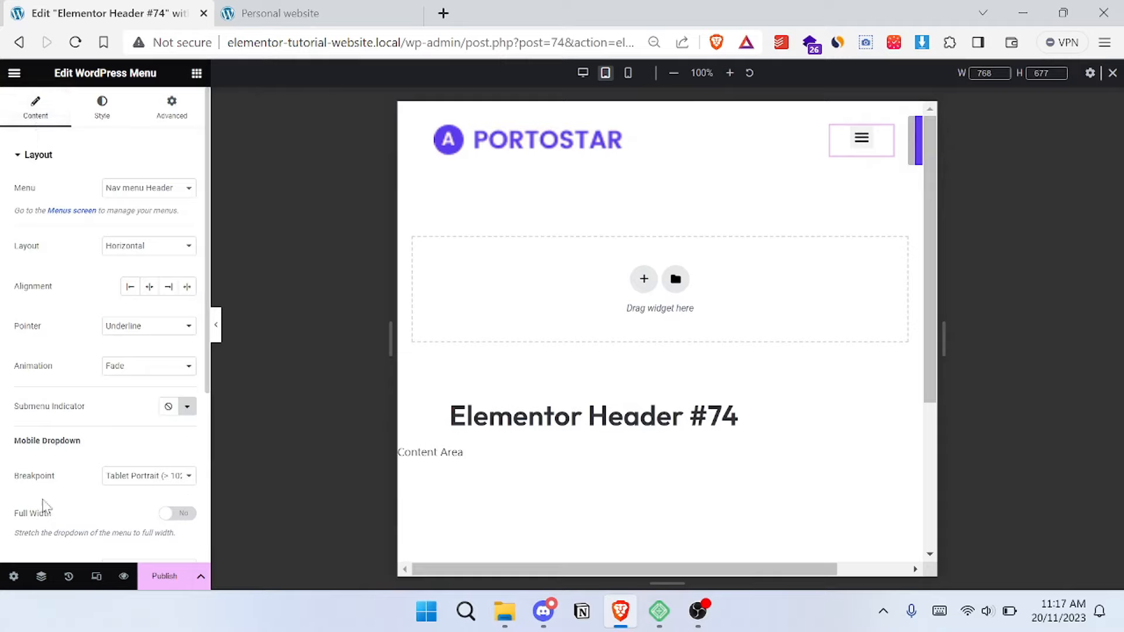
click(179, 515)
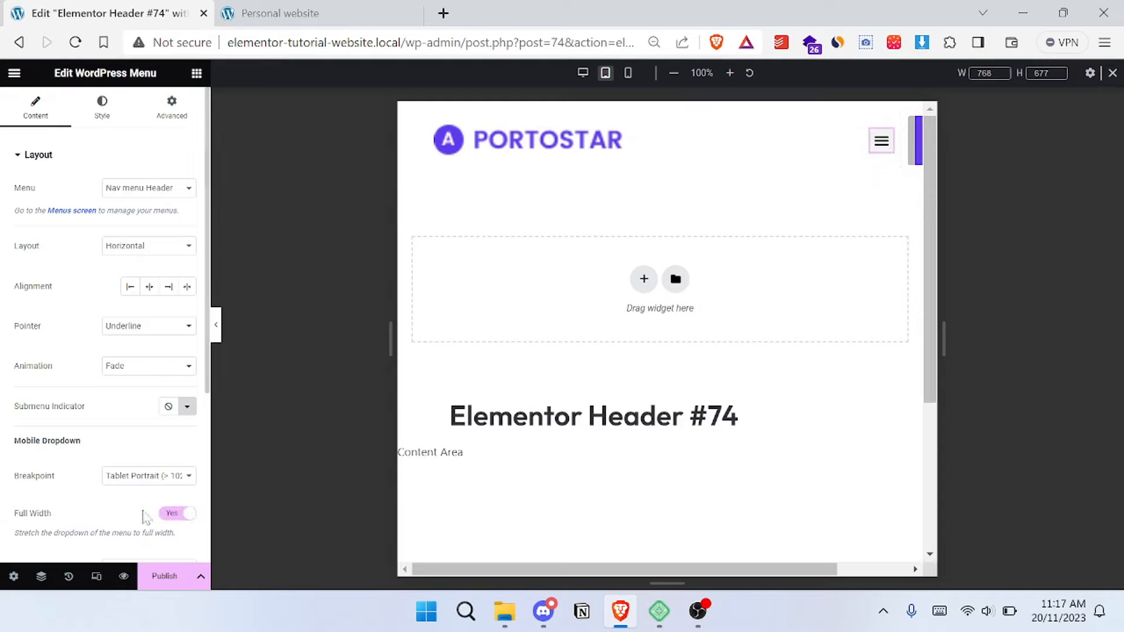
click(873, 156)
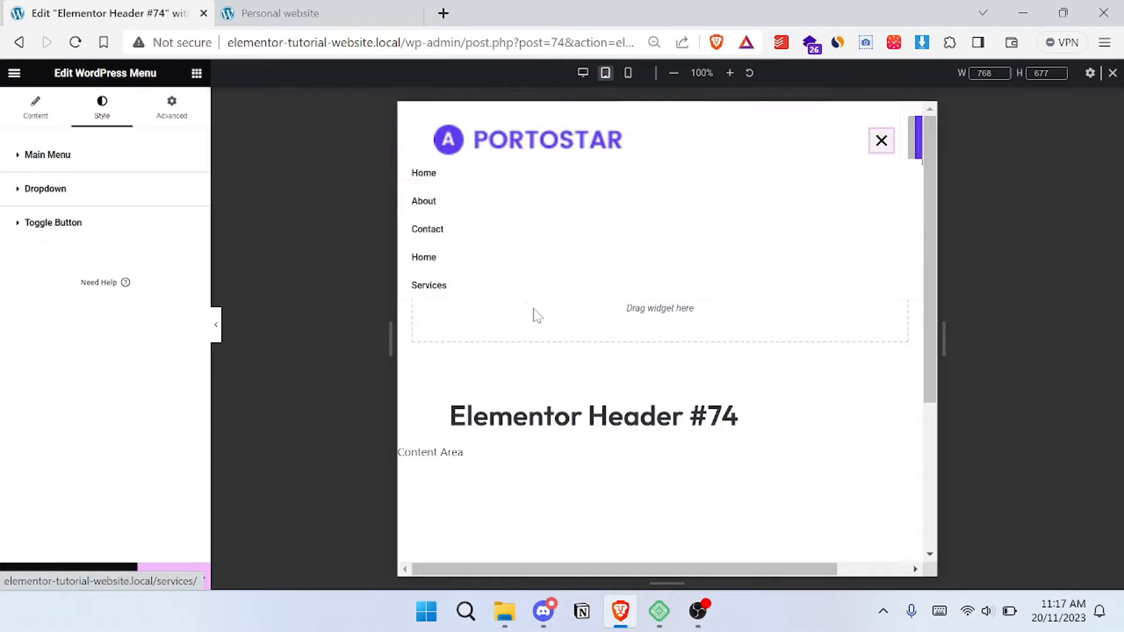
- Set the hover text color of the menu's dropdown to #FFFFFF
click(62, 200)
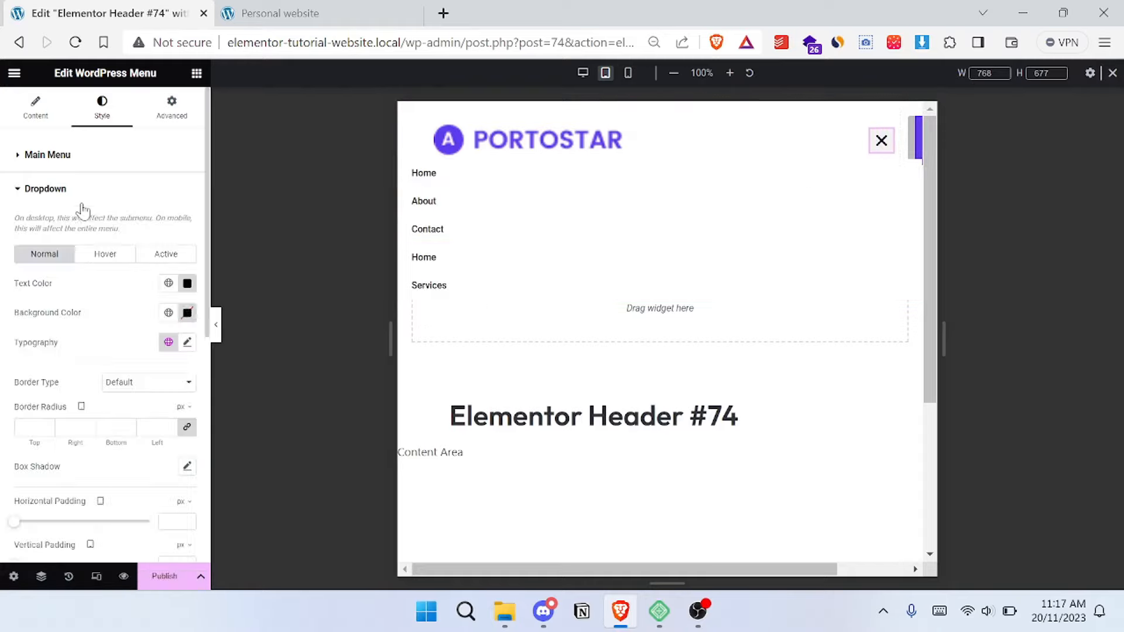
click(116, 256)
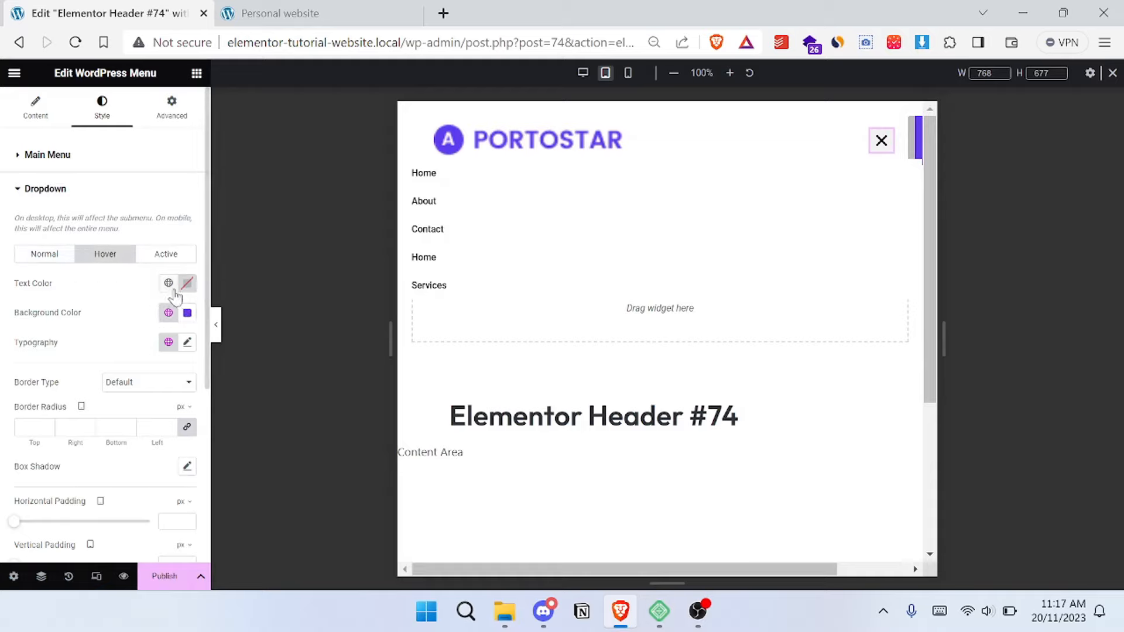
click(168, 313)
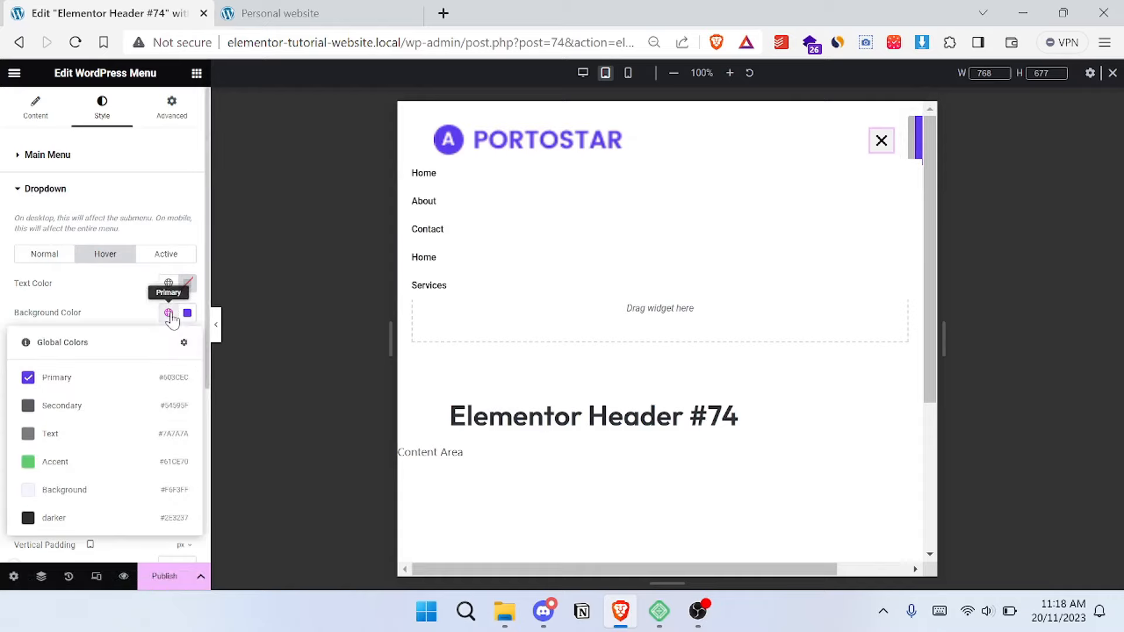
click(113, 294)
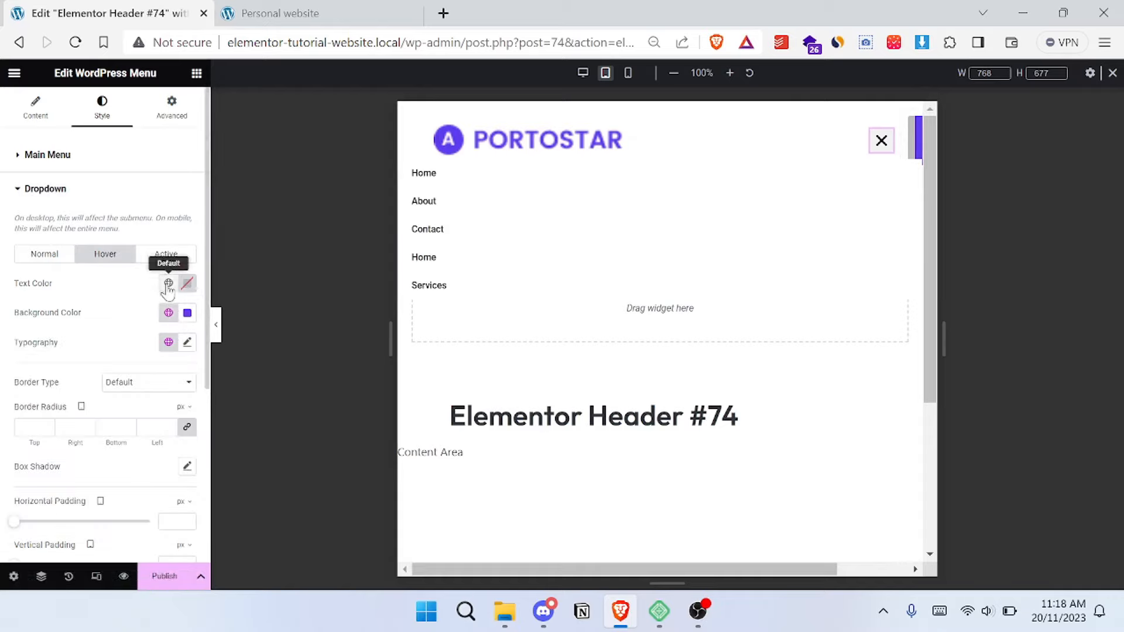
click(168, 285)
click(188, 284)
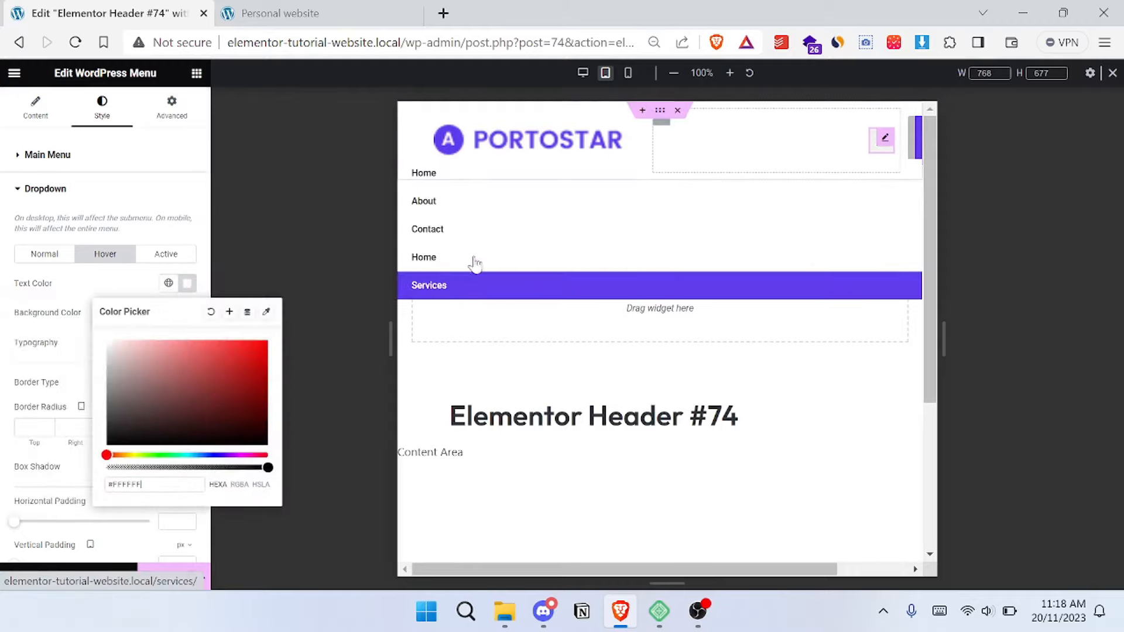
click(141, 282)
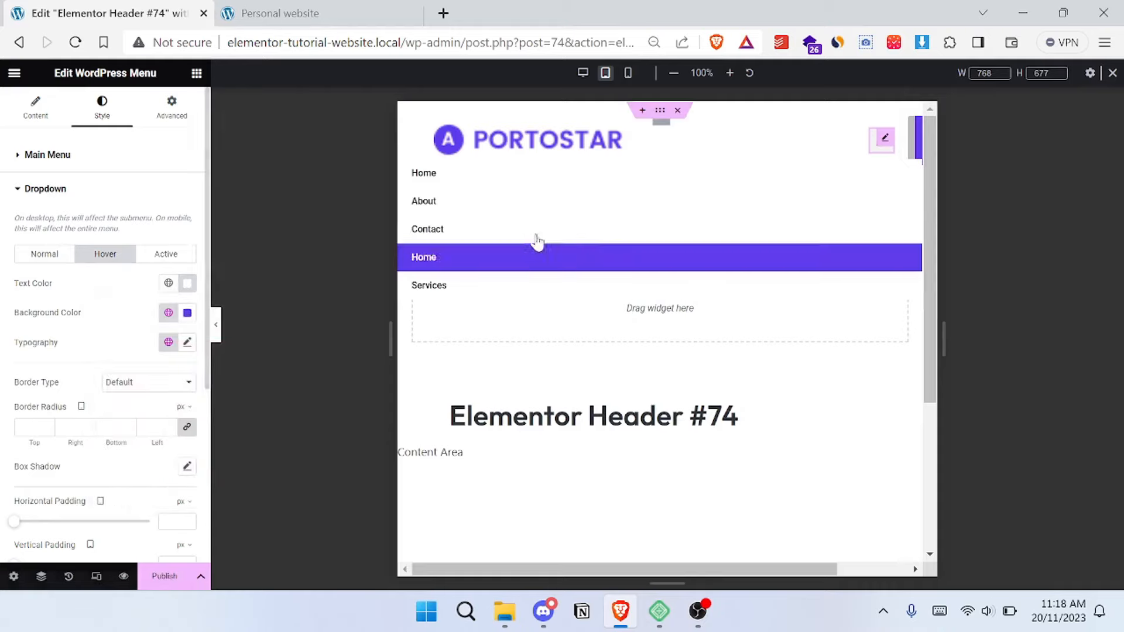
click(75, 192)
click(104, 155)
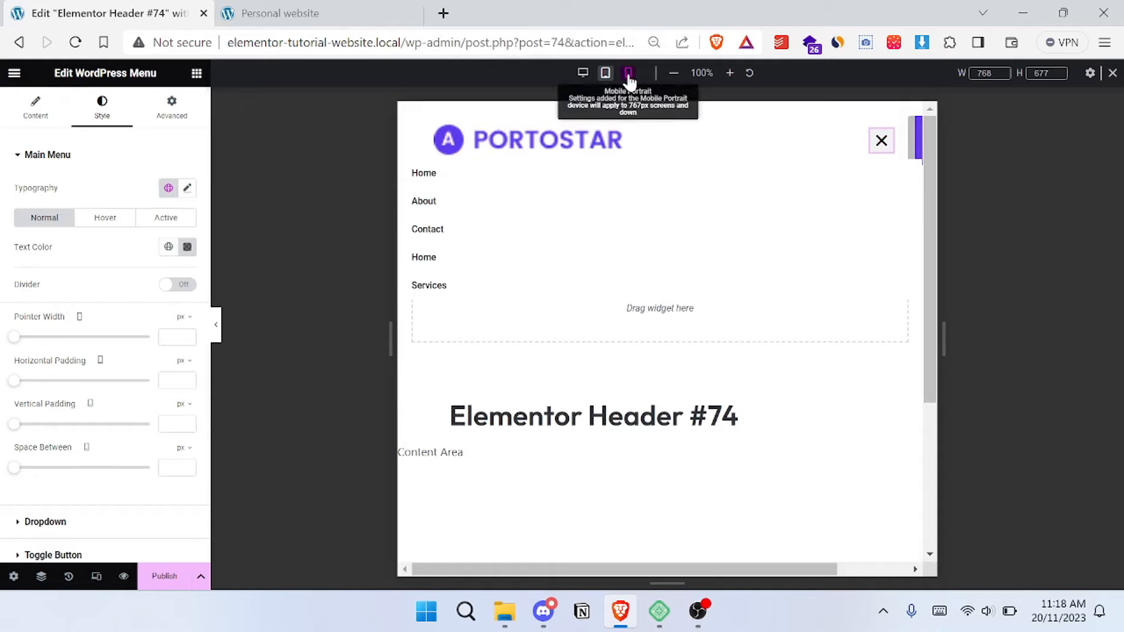
- Preview the header in Mobile Portrait and set the width of the logo's column to 70%
click(628, 75)
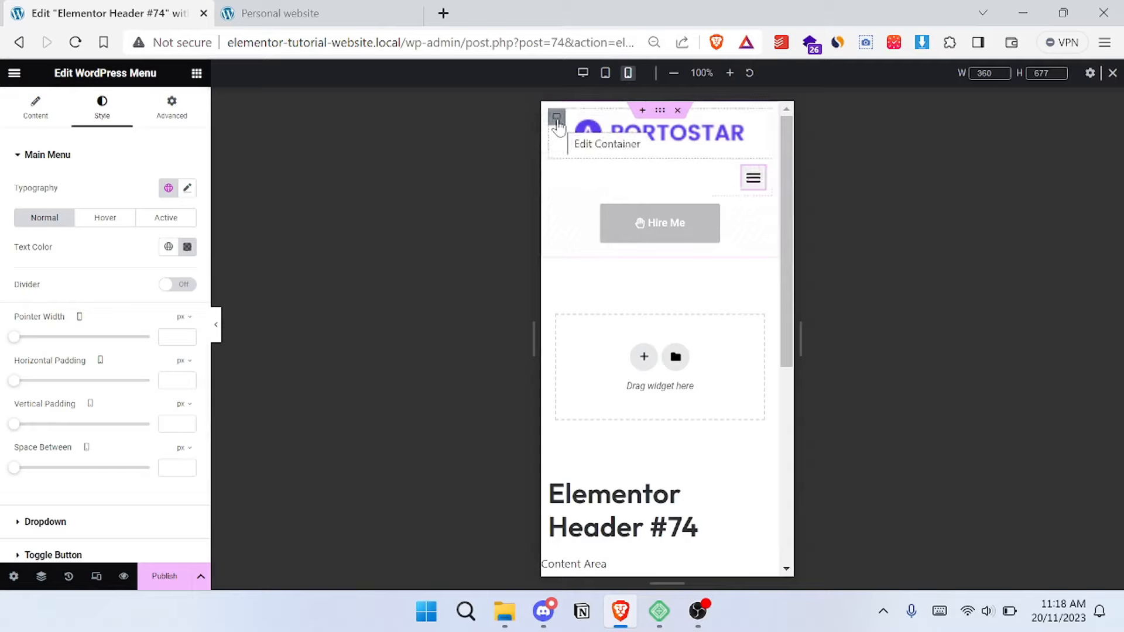
click(557, 118)
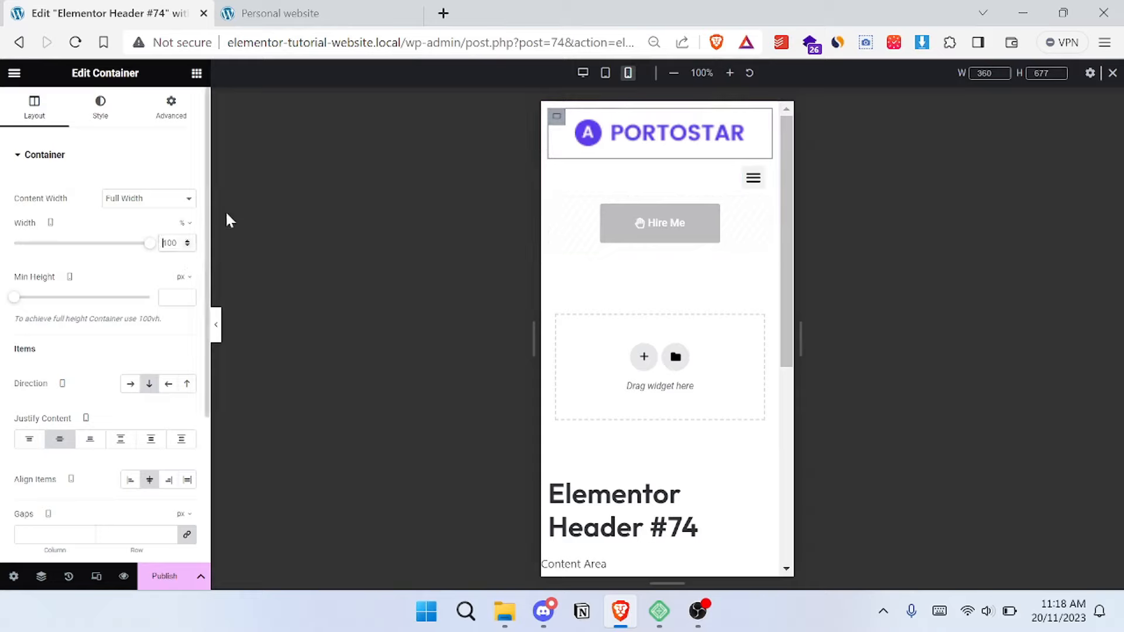
text(50)
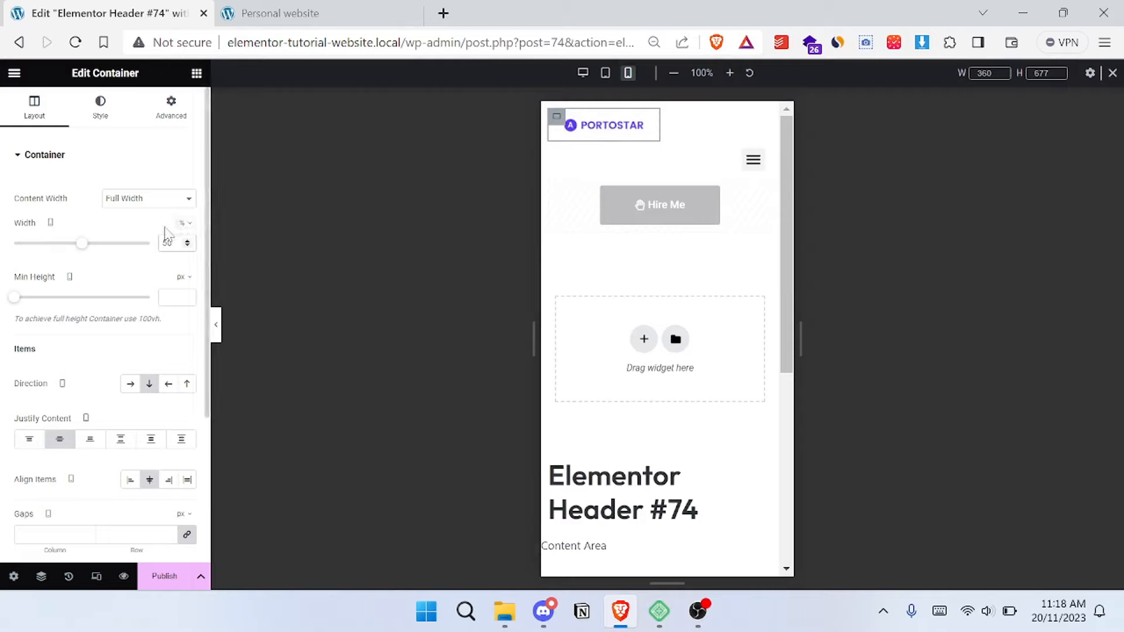
key(BackSpace)
text(70)
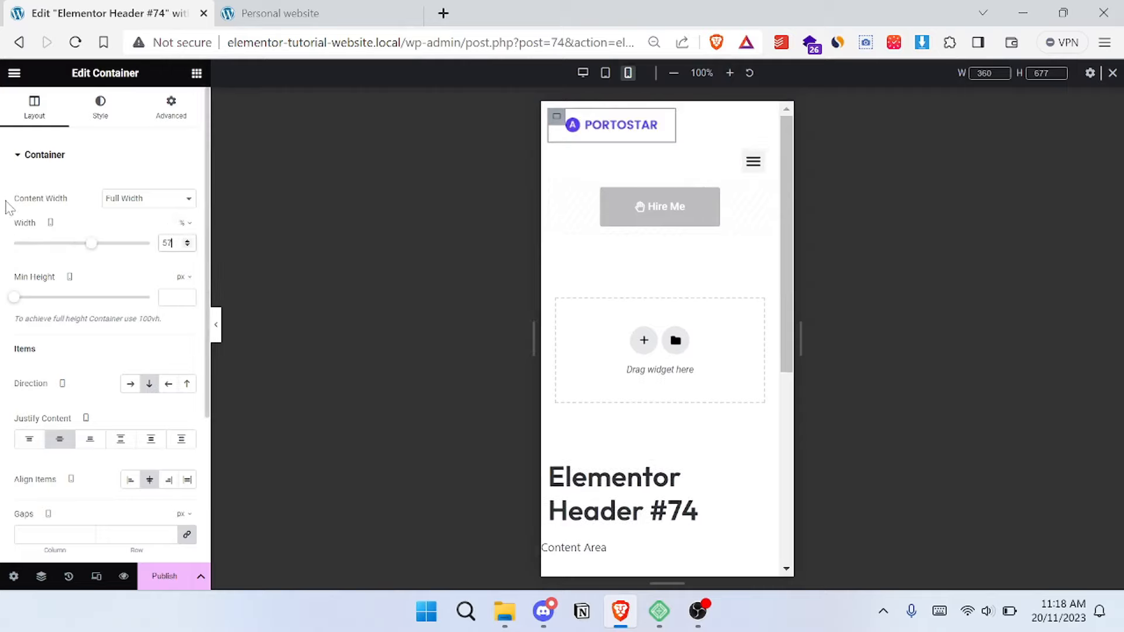
key(BackSpace)
key(BackSpace)
key(BackSpace)
text(70)
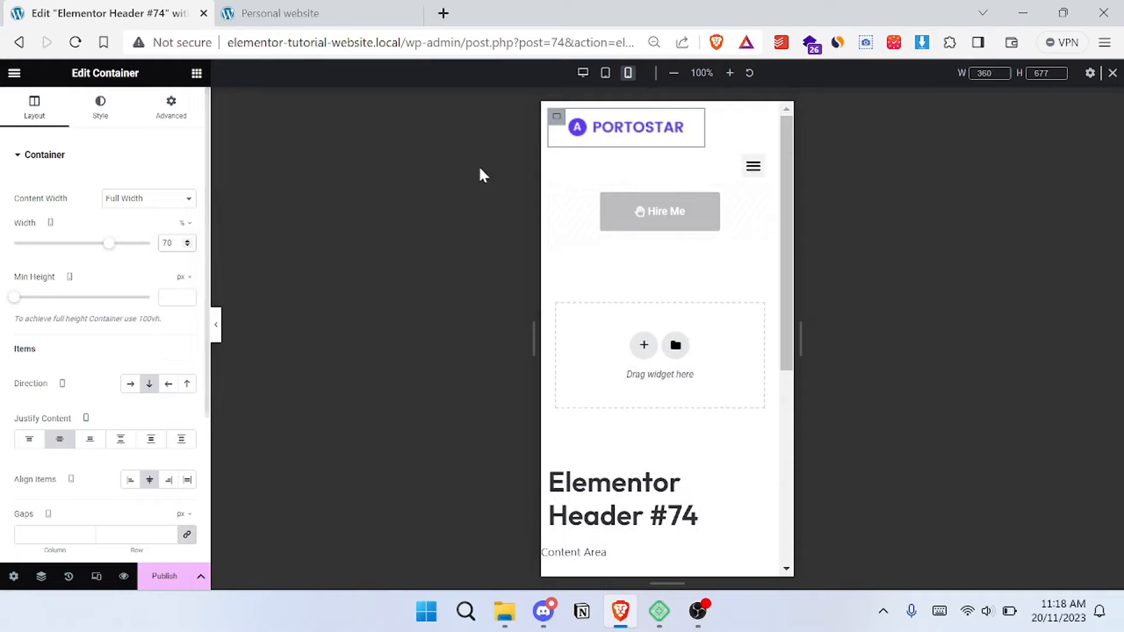
- Set the mobile width of the menu's column to 30% and align the logo column's items to the start
click(556, 157)
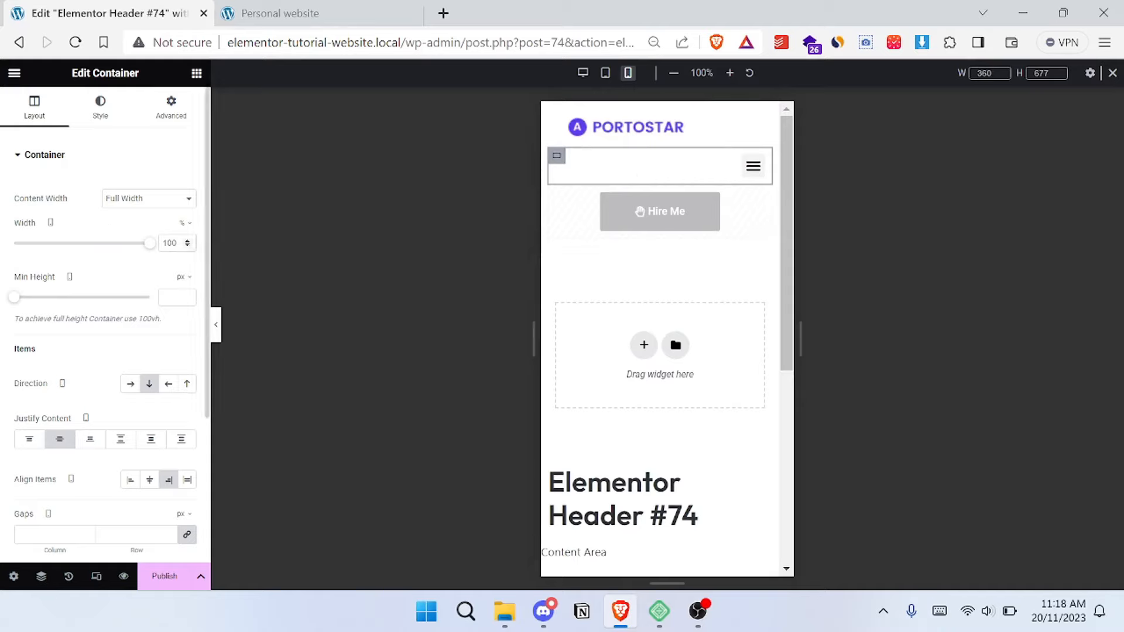
text(30)
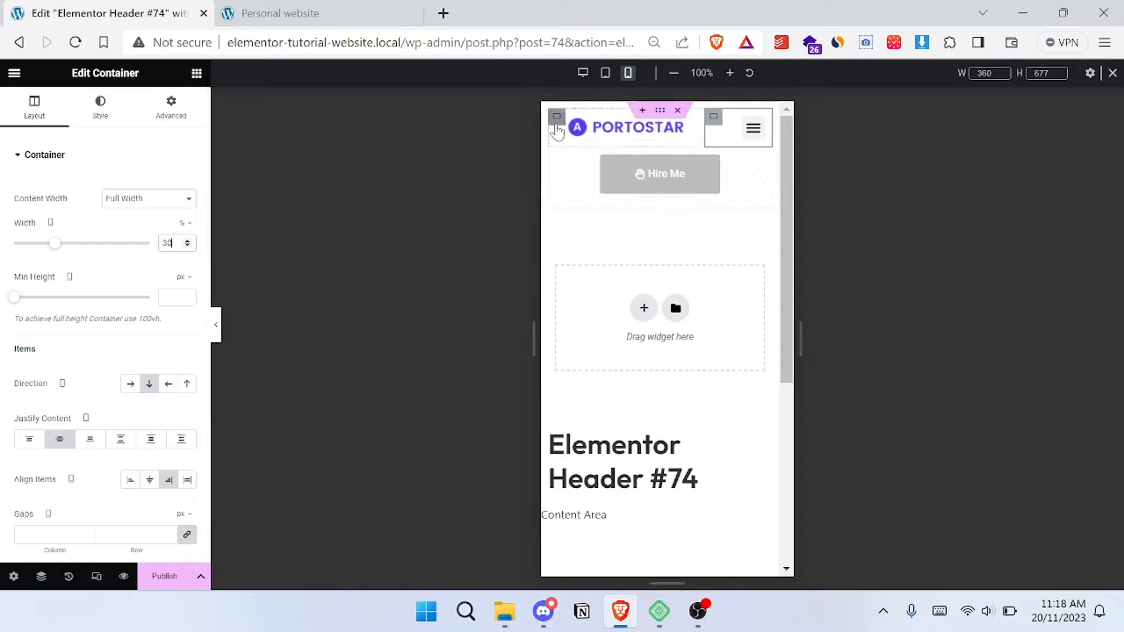
click(558, 120)
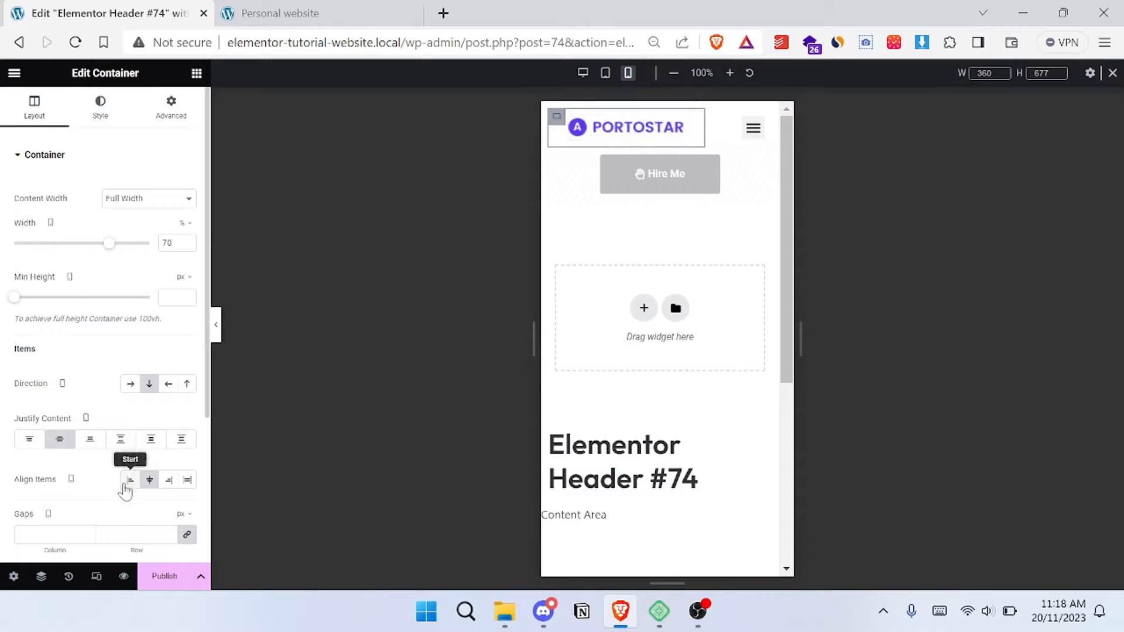
click(125, 486)
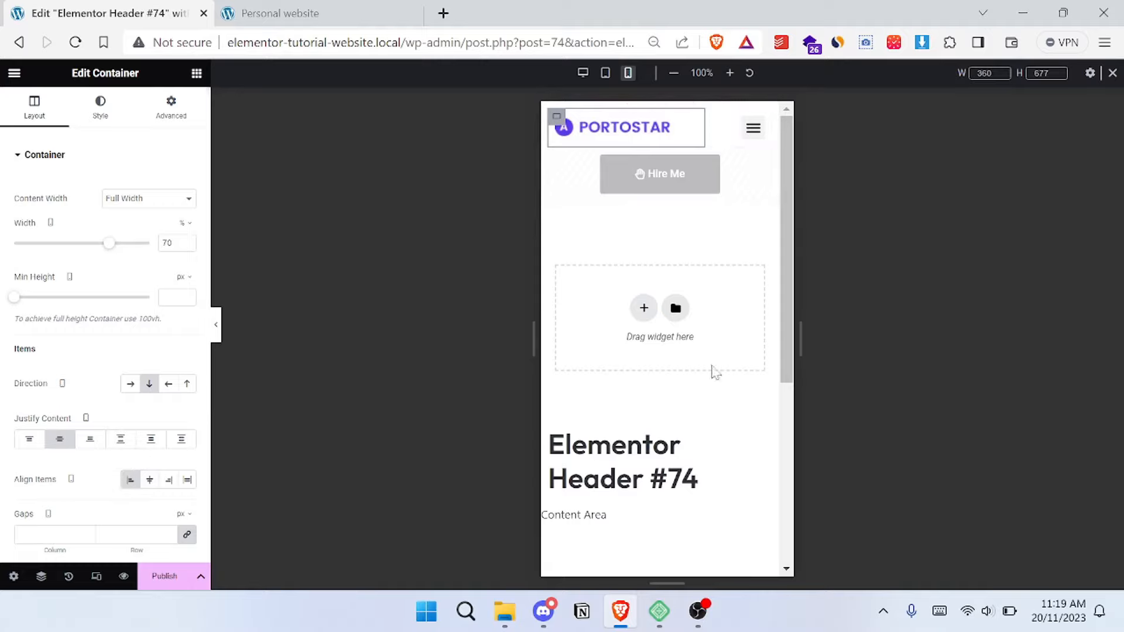
- Start publishing the header template and add a display condition that includes the entire site
click(157, 583)
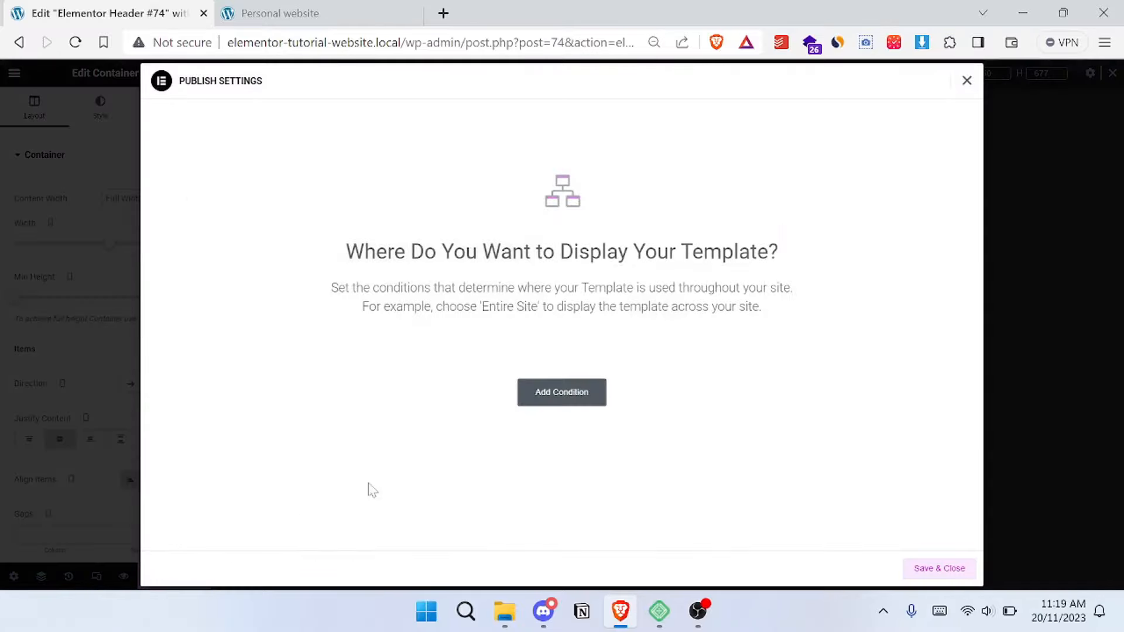
click(559, 395)
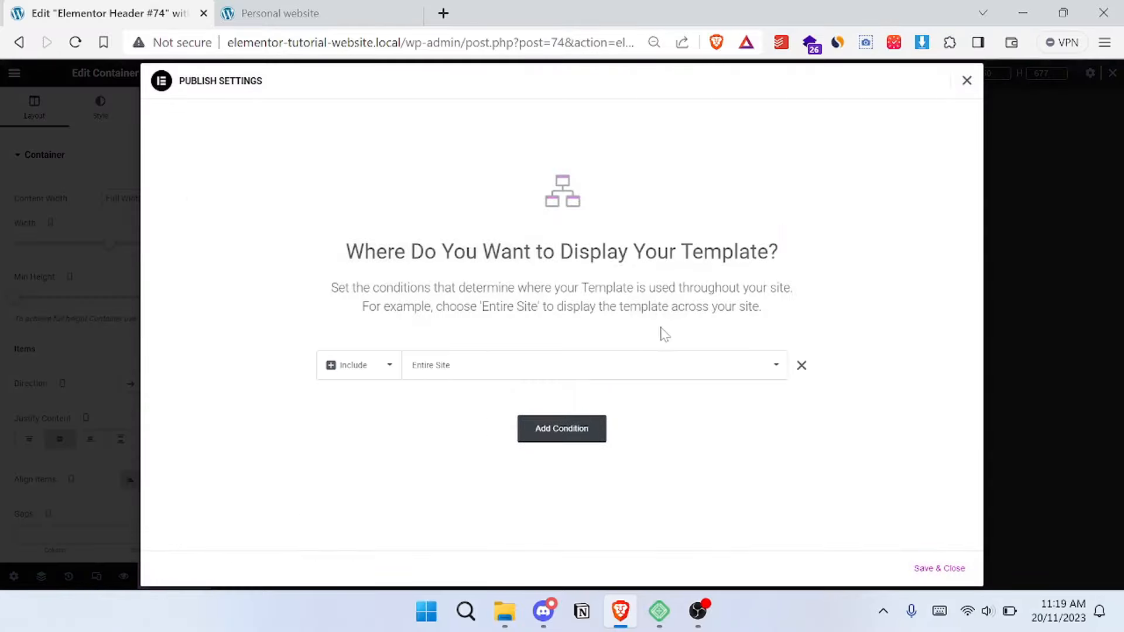
- Try the Singular display condition, look through its sub-options, and restore Entire Site
click(536, 368)
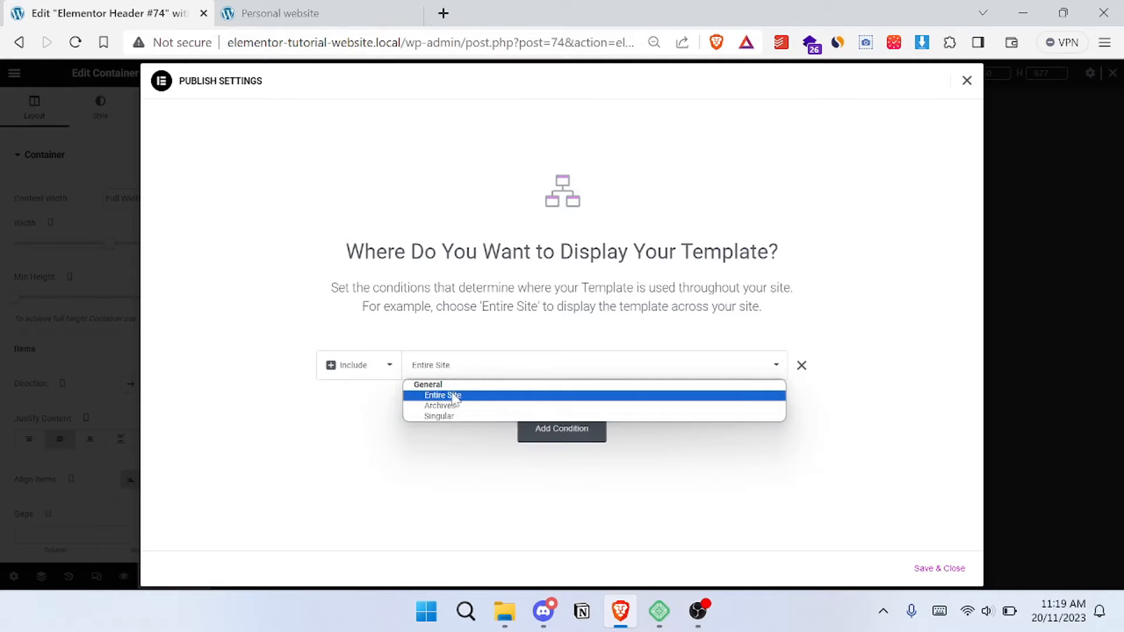
click(495, 416)
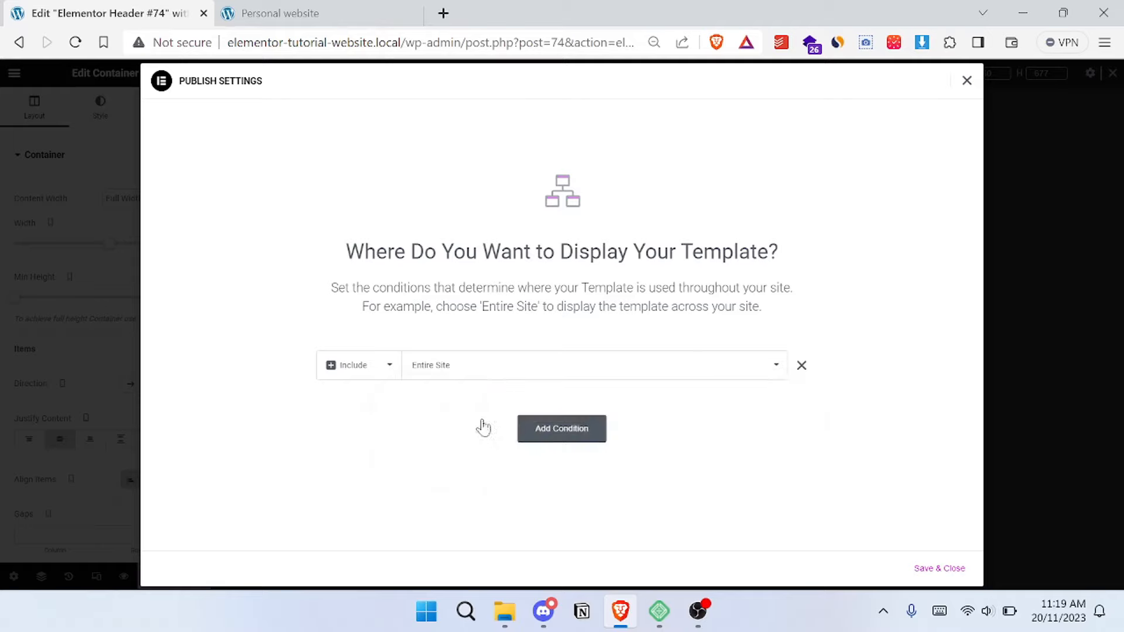
click(650, 374)
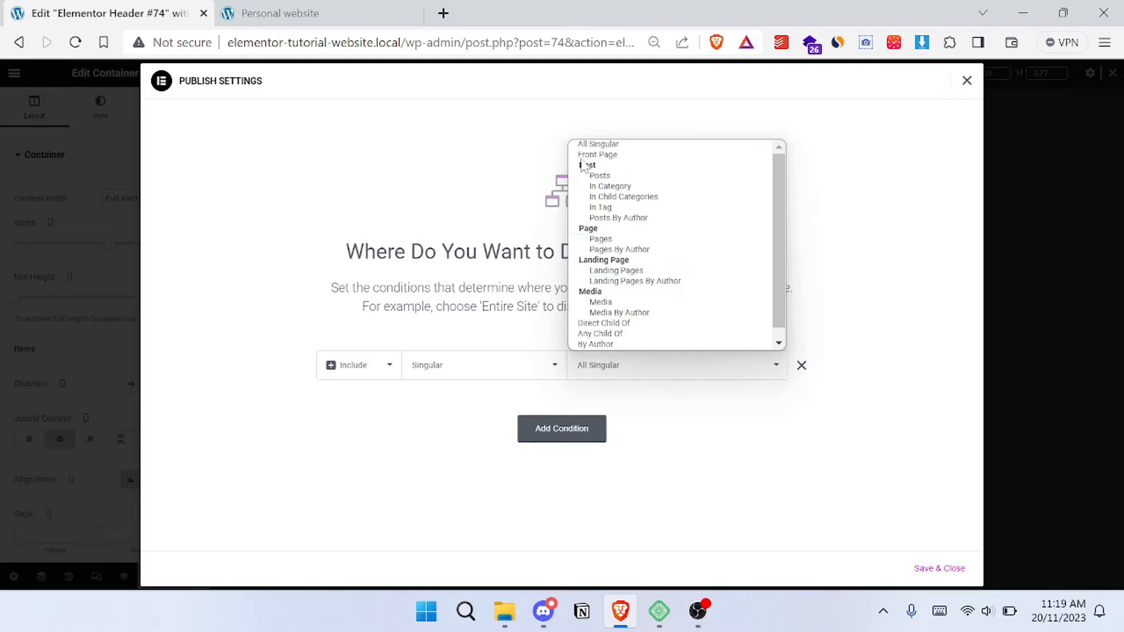
click(707, 398)
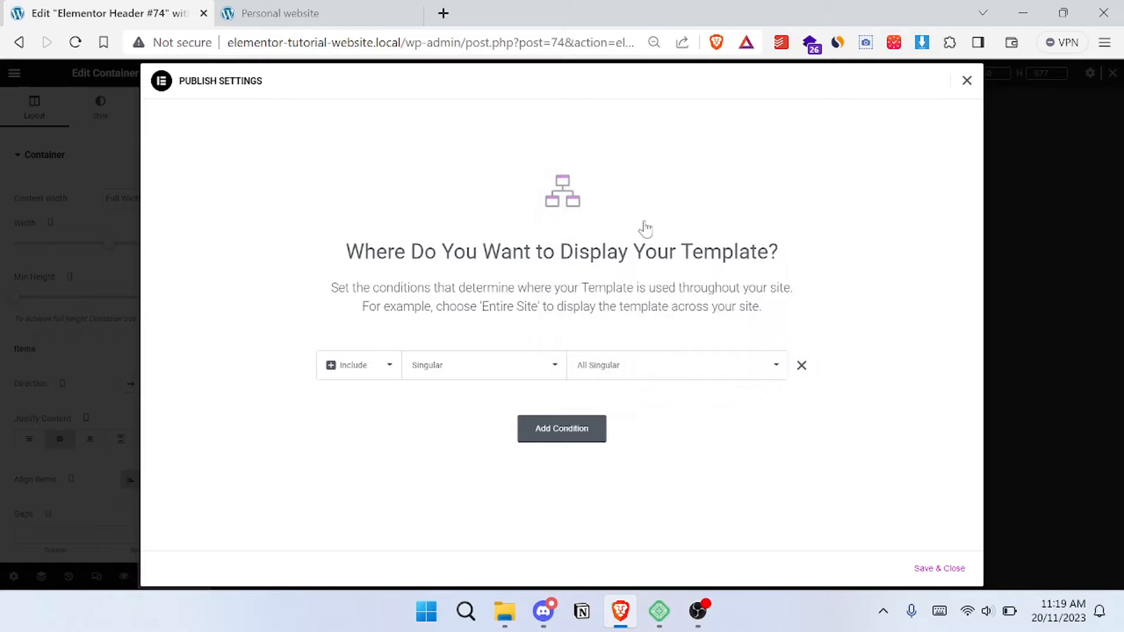
click(495, 366)
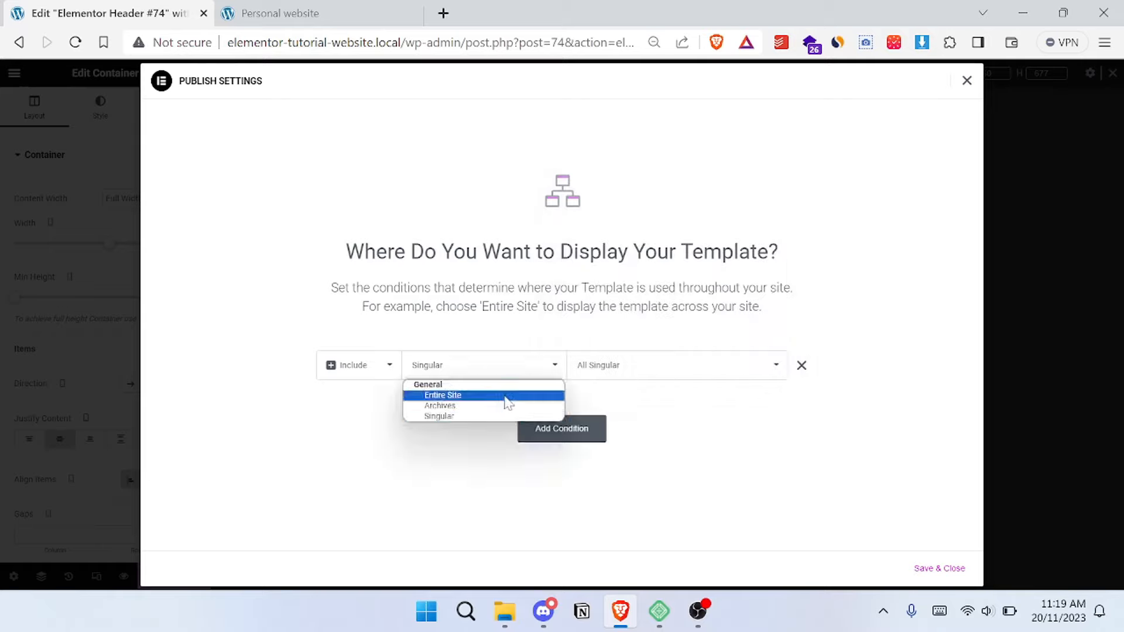
click(508, 396)
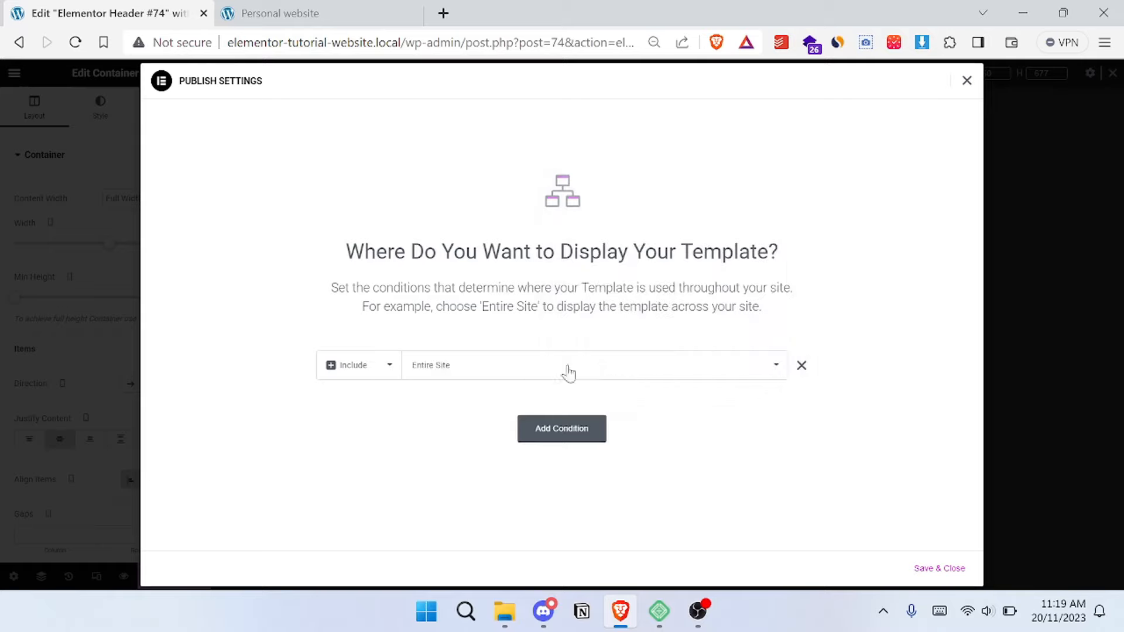
- Save the publish settings with the display condition and go back out of the header editor
click(930, 575)
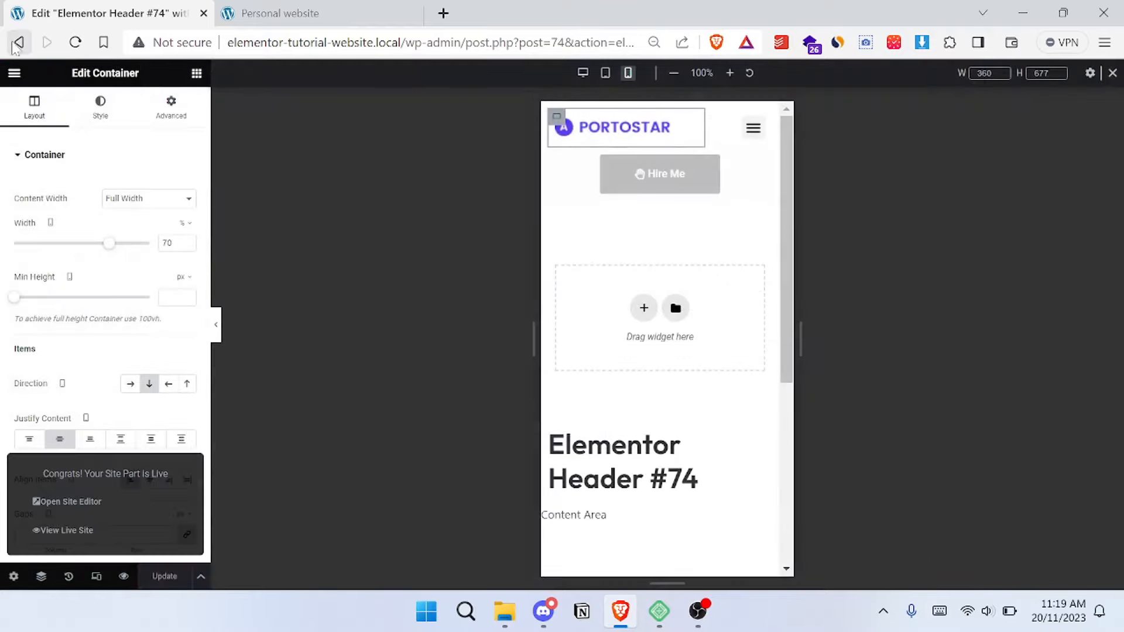
click(17, 44)
click(17, 43)
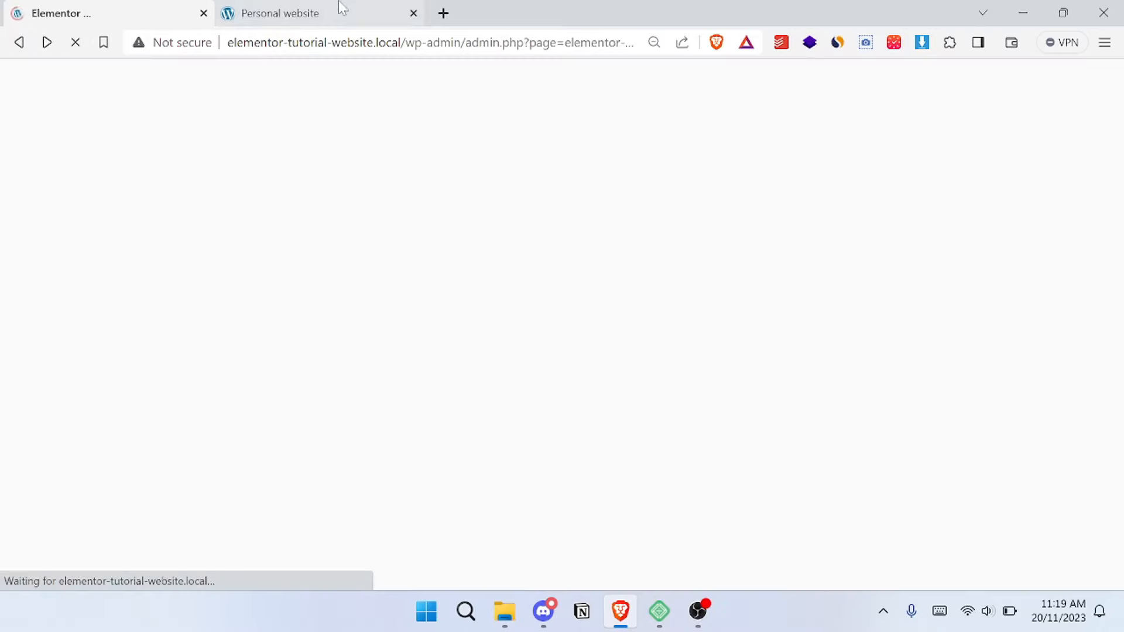
- Return to the Pages list and open the Home page for editing with Elementor
click(340, 11)
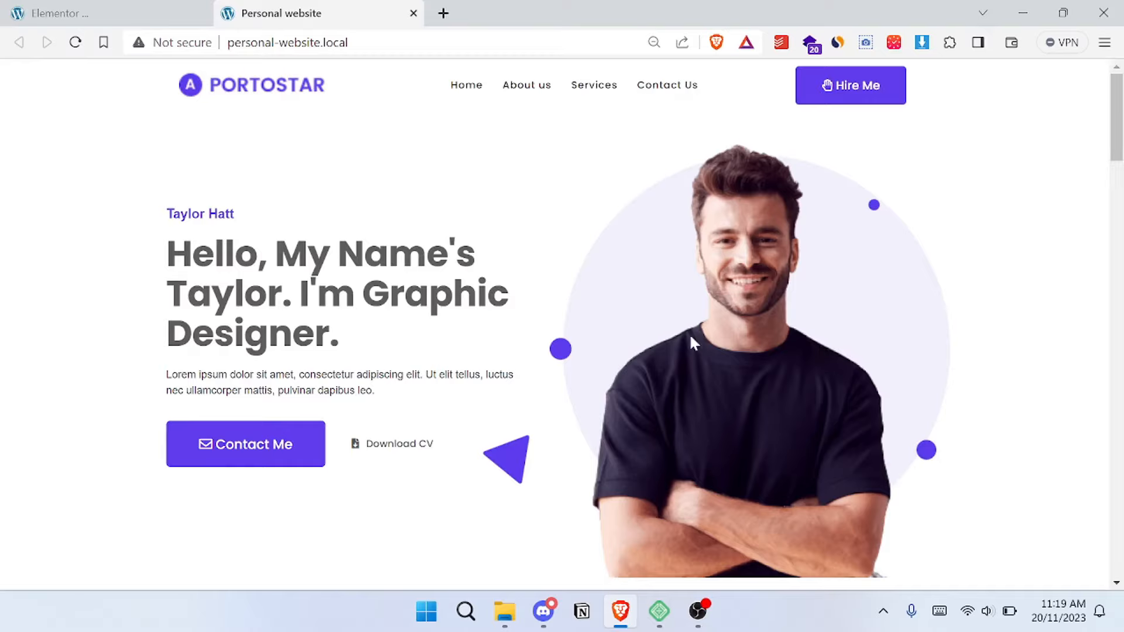
click(159, 8)
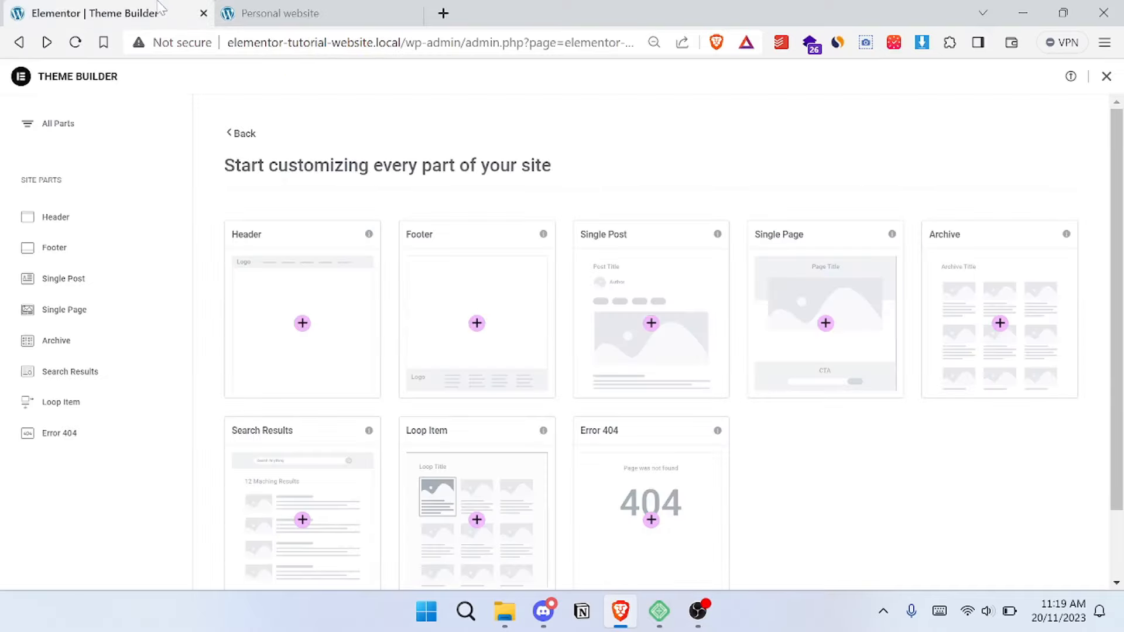
click(20, 44)
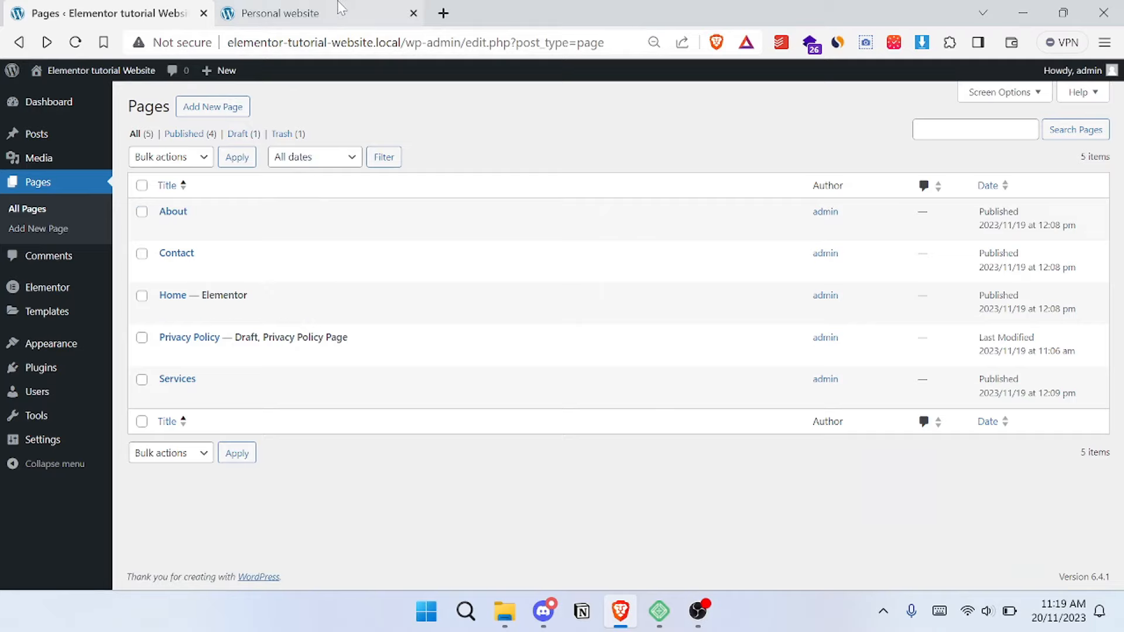
click(218, 8)
click(84, 11)
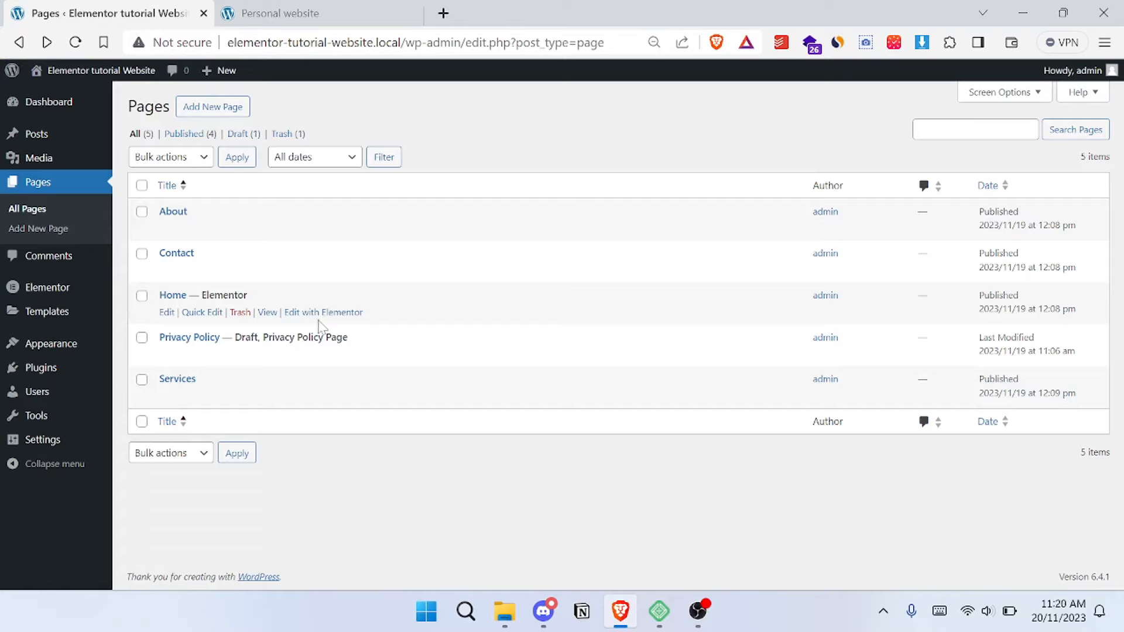
click(167, 313)
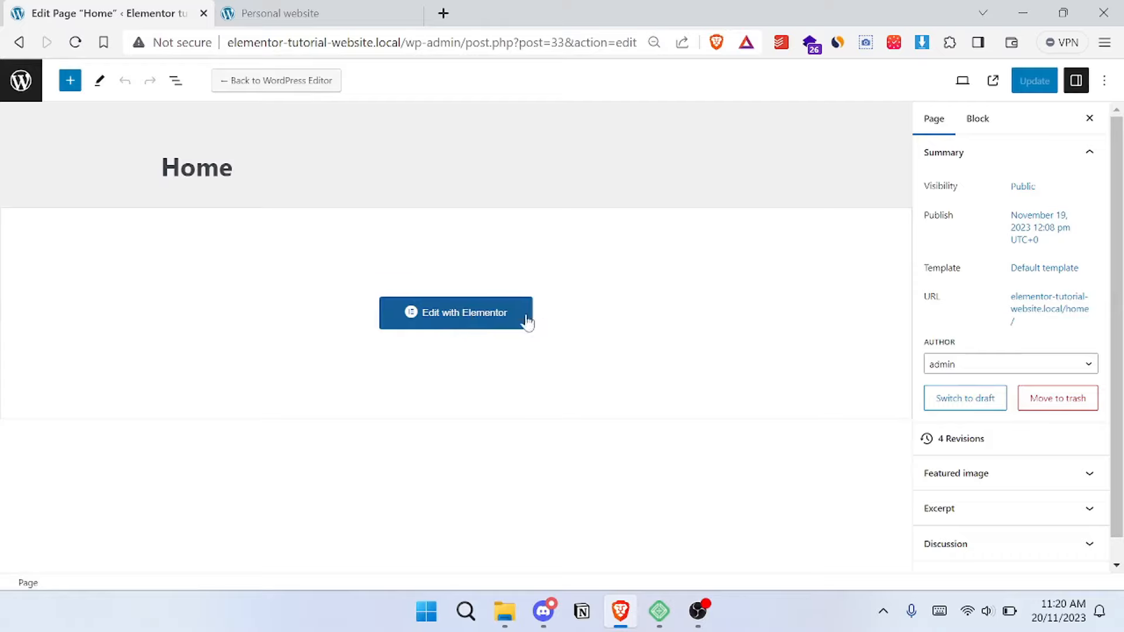
click(484, 316)
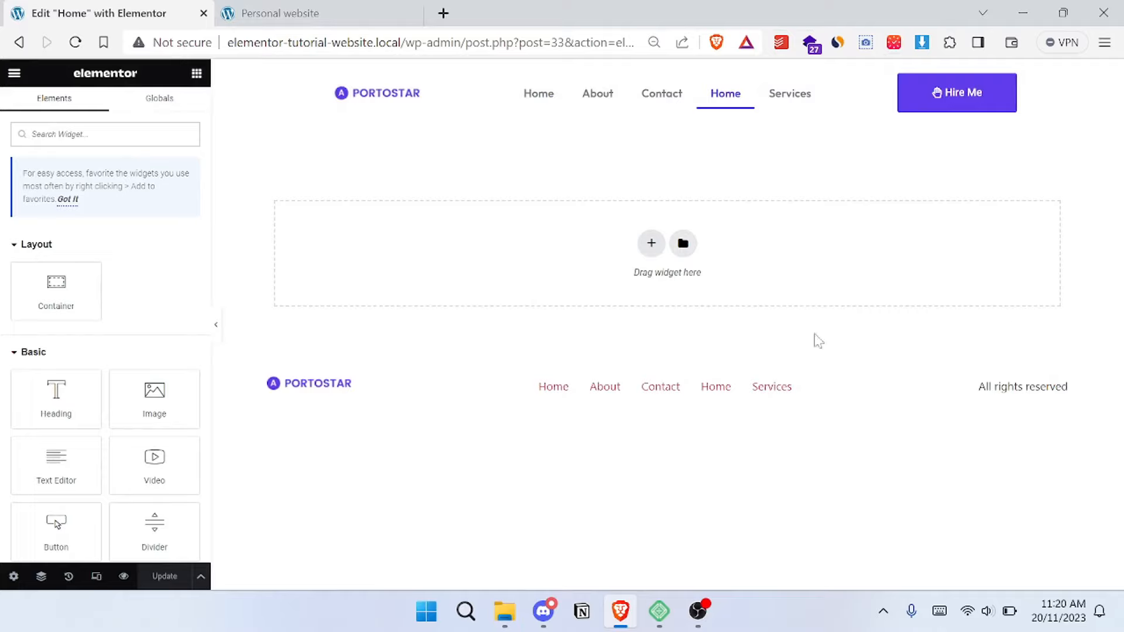
- Add a container with two equal columns to the Home page, saving the changes while switching to edit the header
key(ctrl+Tab)
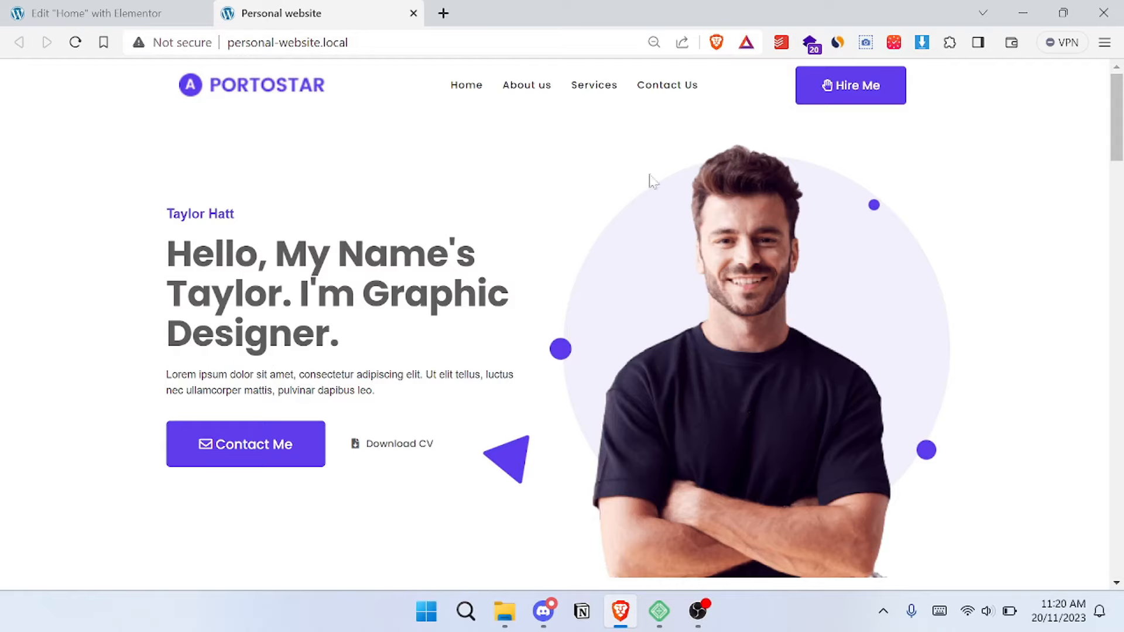
click(104, 8)
click(404, 18)
click(98, 13)
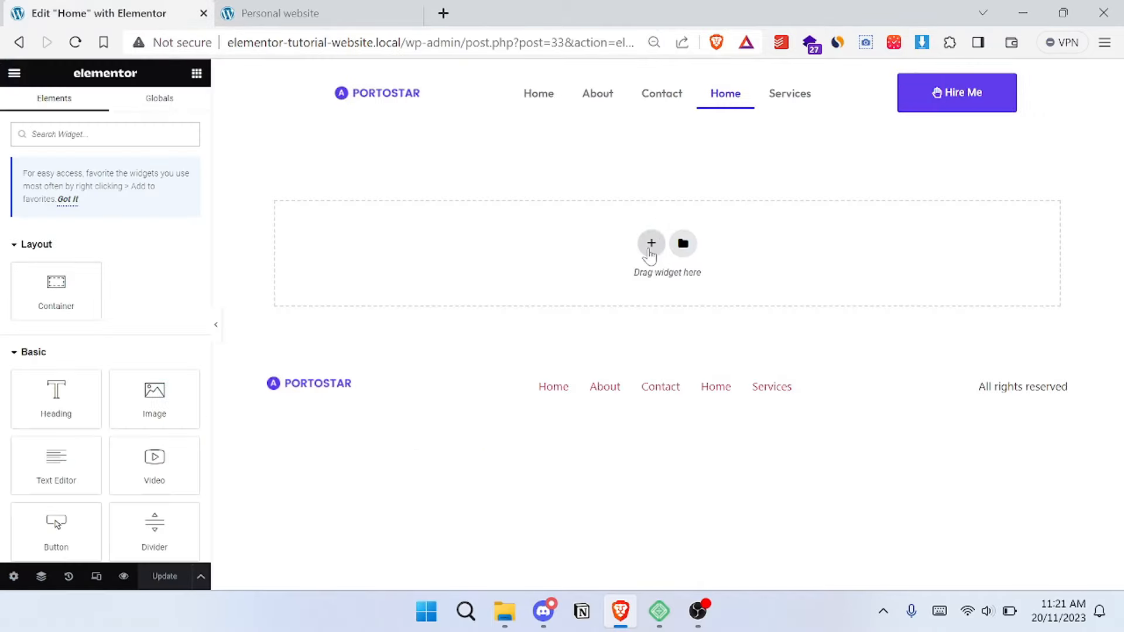
click(651, 244)
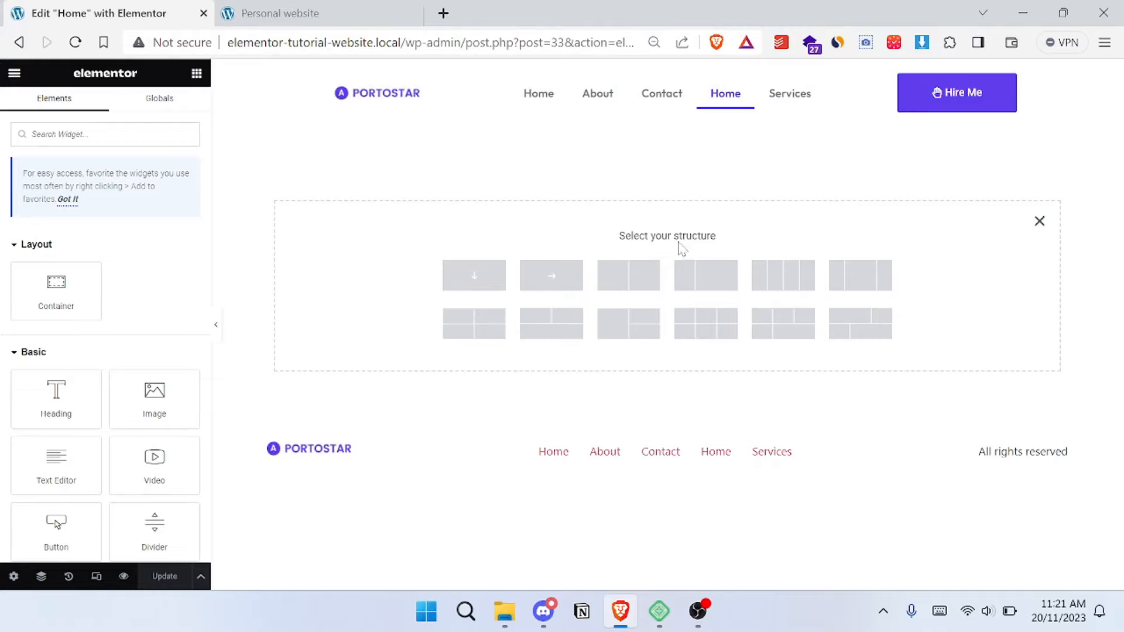
click(643, 277)
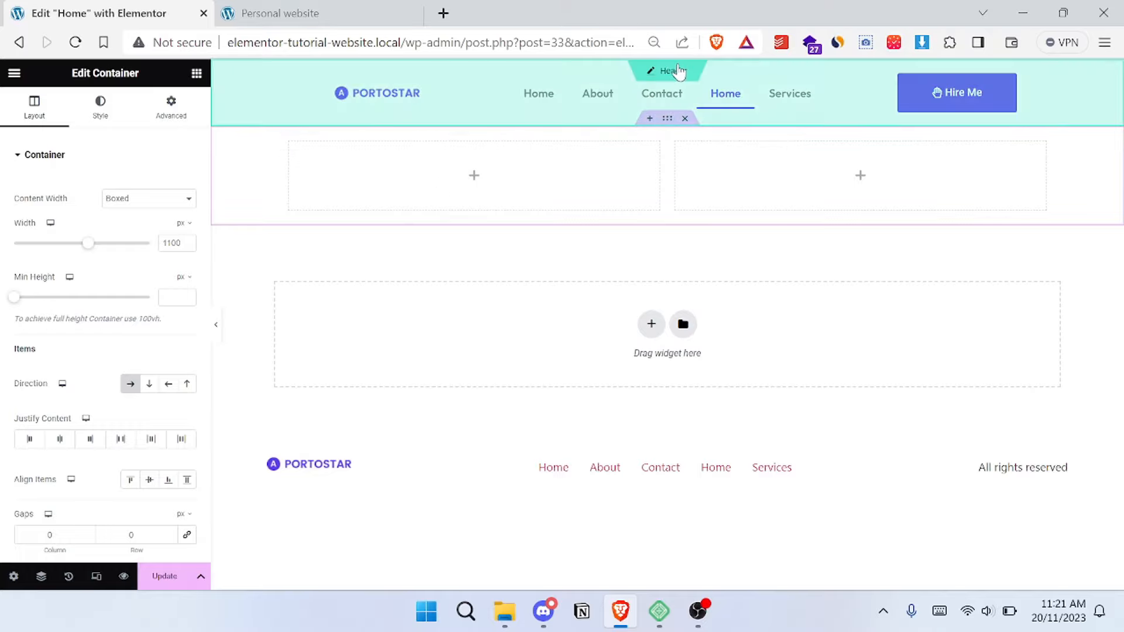
click(673, 71)
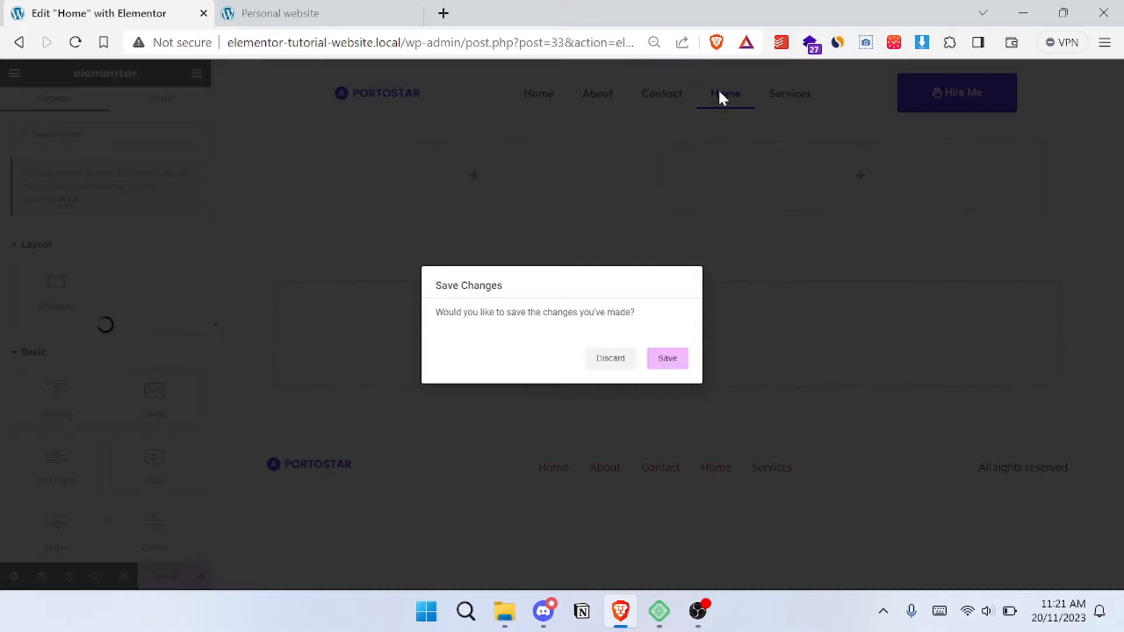
click(667, 360)
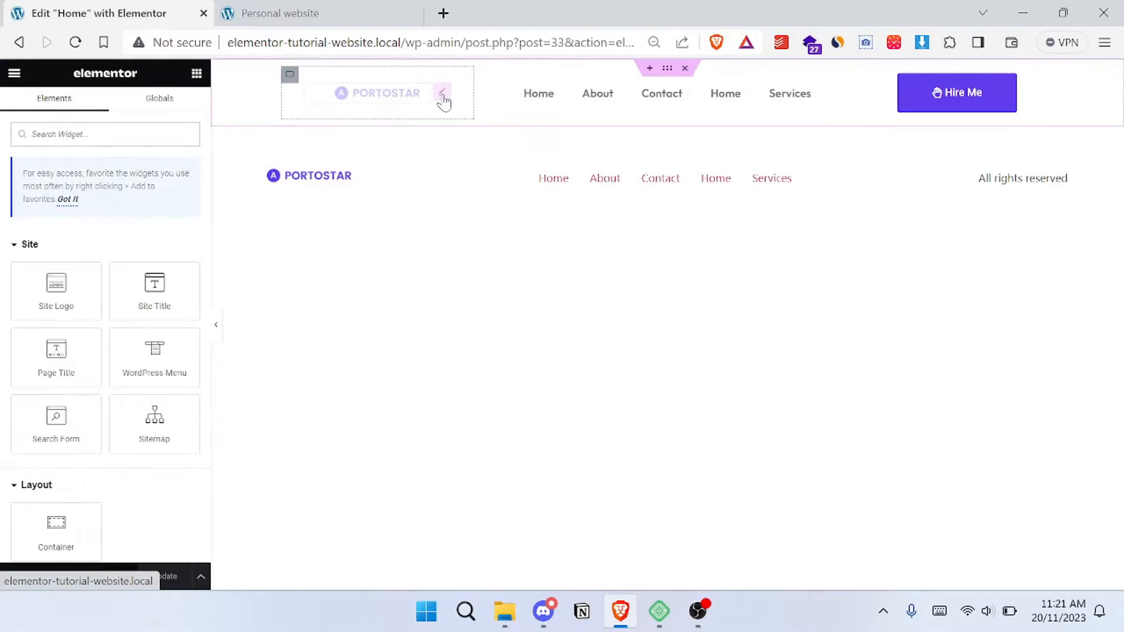
- Try setting the header site logo's widget width to 100%, then leave header editing and return to the Home page
click(443, 99)
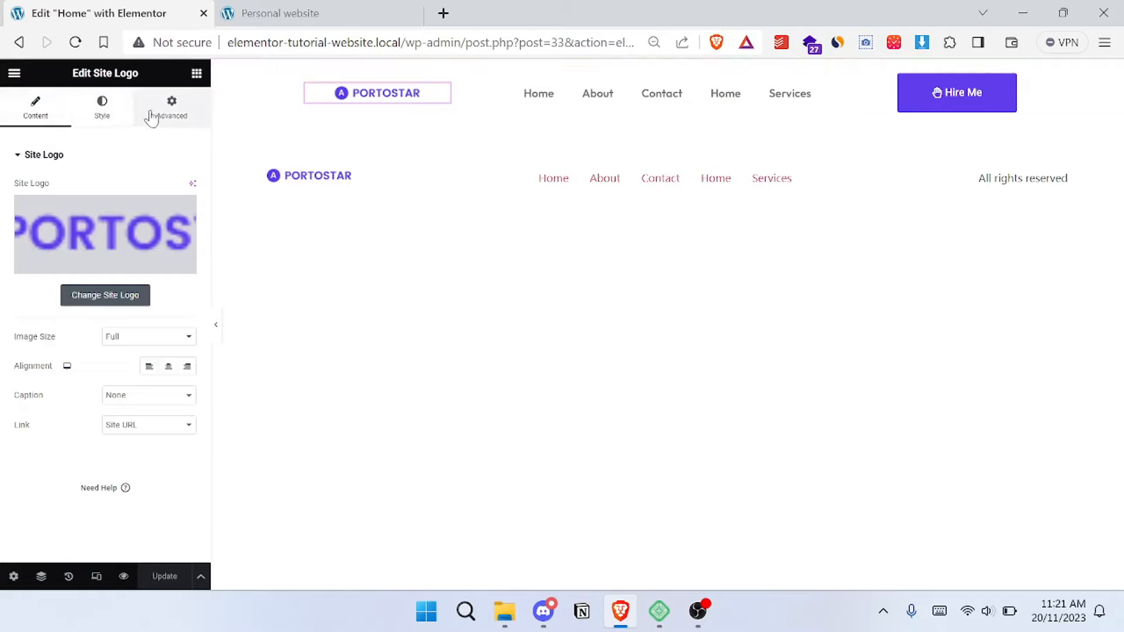
click(170, 112)
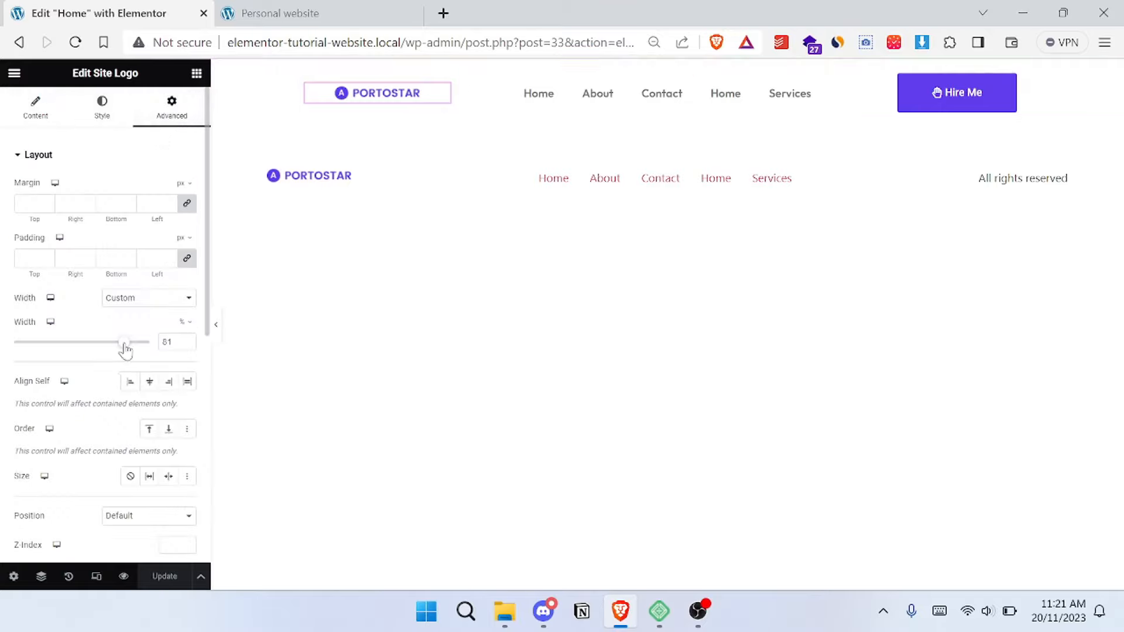
drag(125, 350, 150, 346)
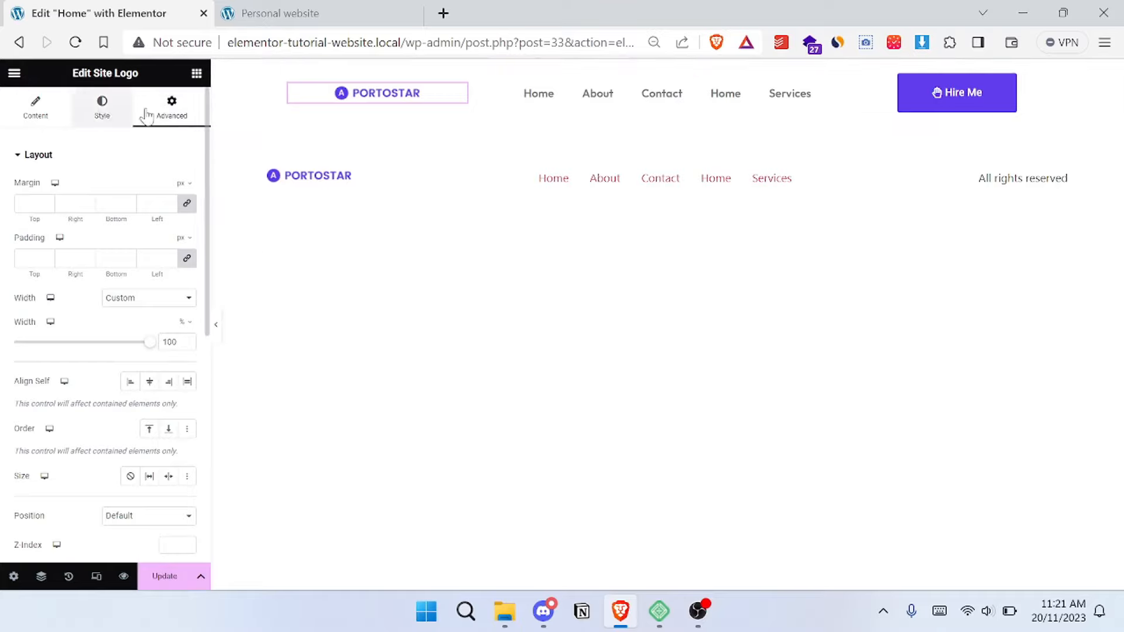
click(102, 117)
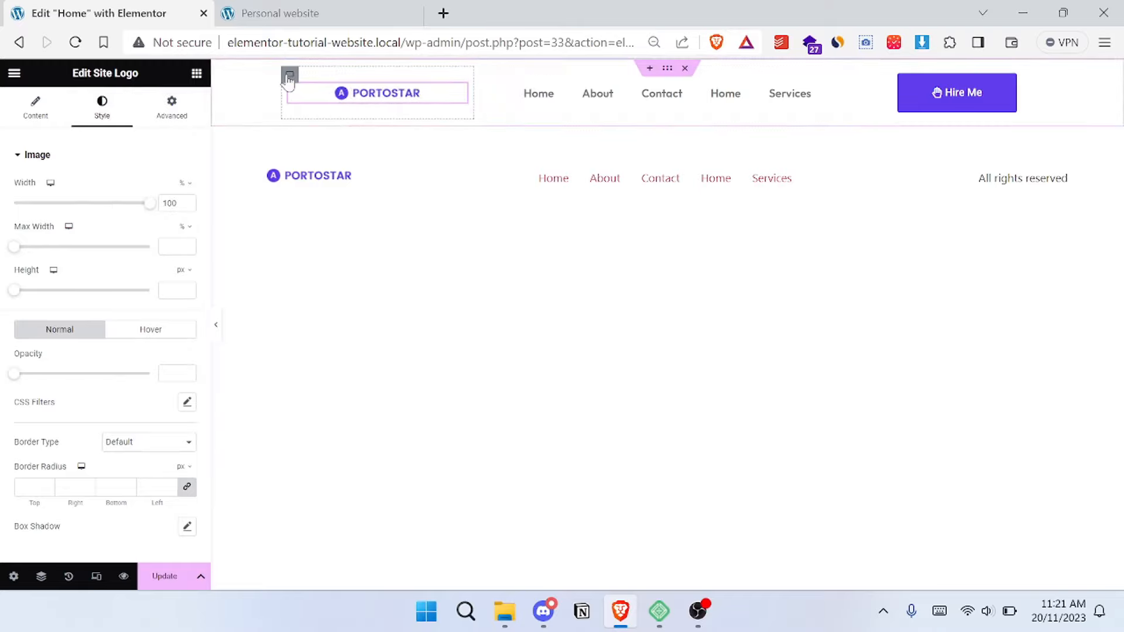
click(21, 43)
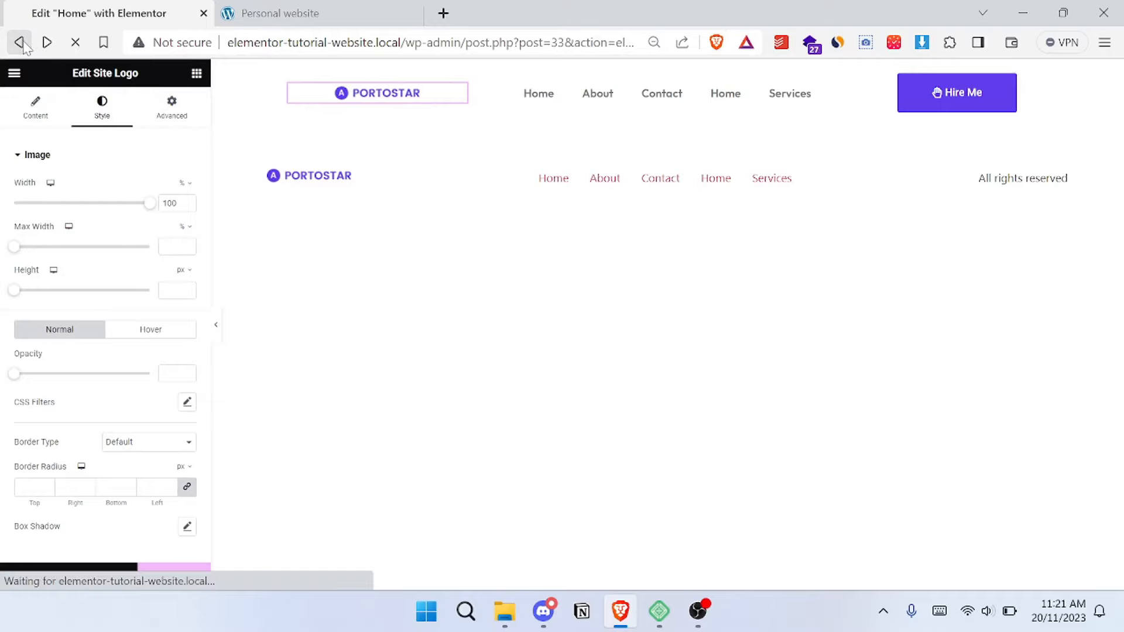
click(648, 141)
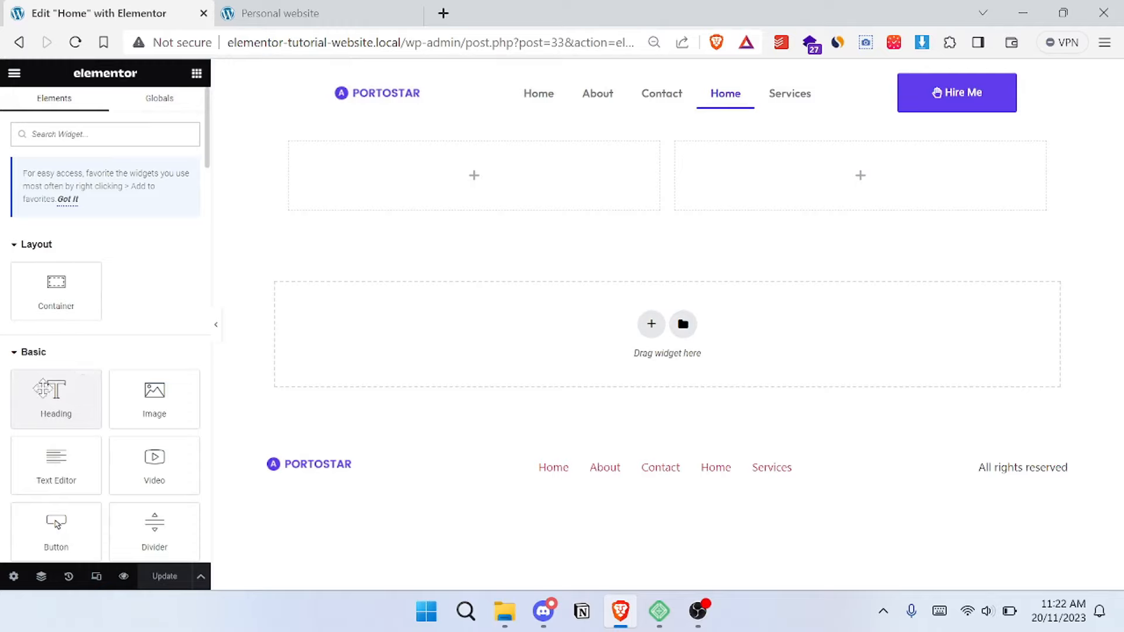
- Add a Heading widget to the container's left column and replace its title with the full name copied from the reference site's hero
drag(55, 393, 444, 183)
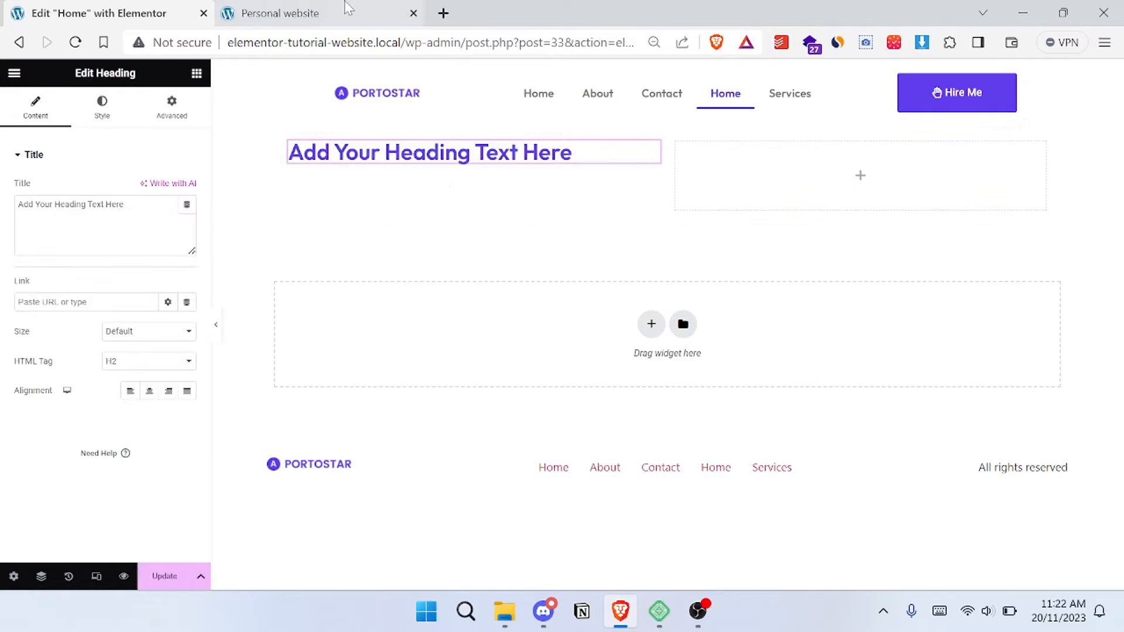
click(280, 13)
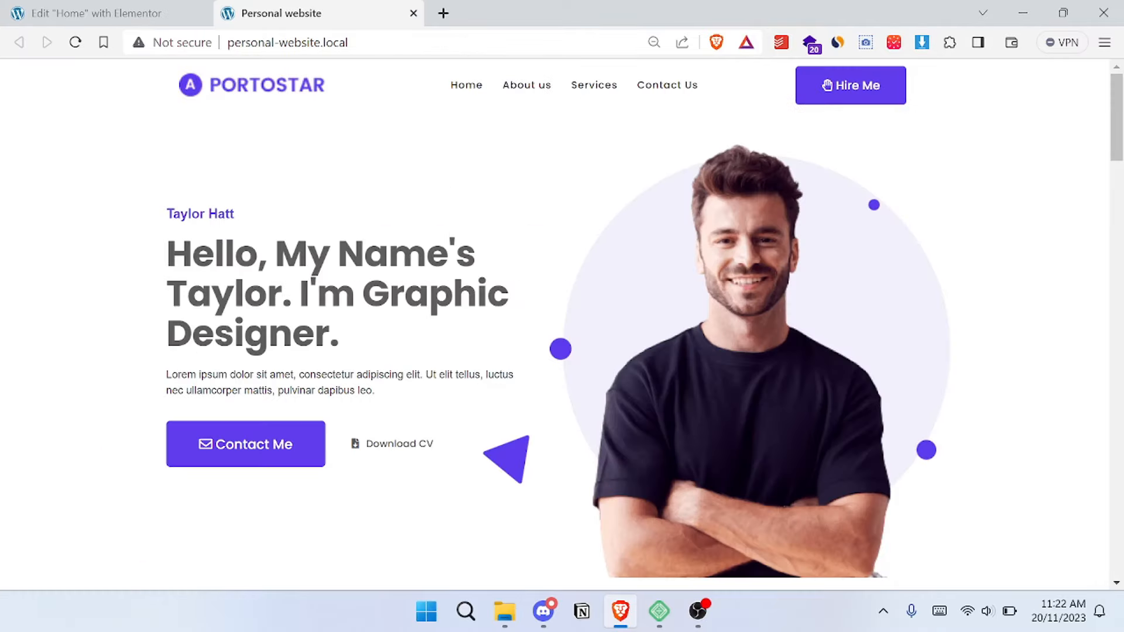
drag(235, 215, 166, 215)
key(ctrl+c)
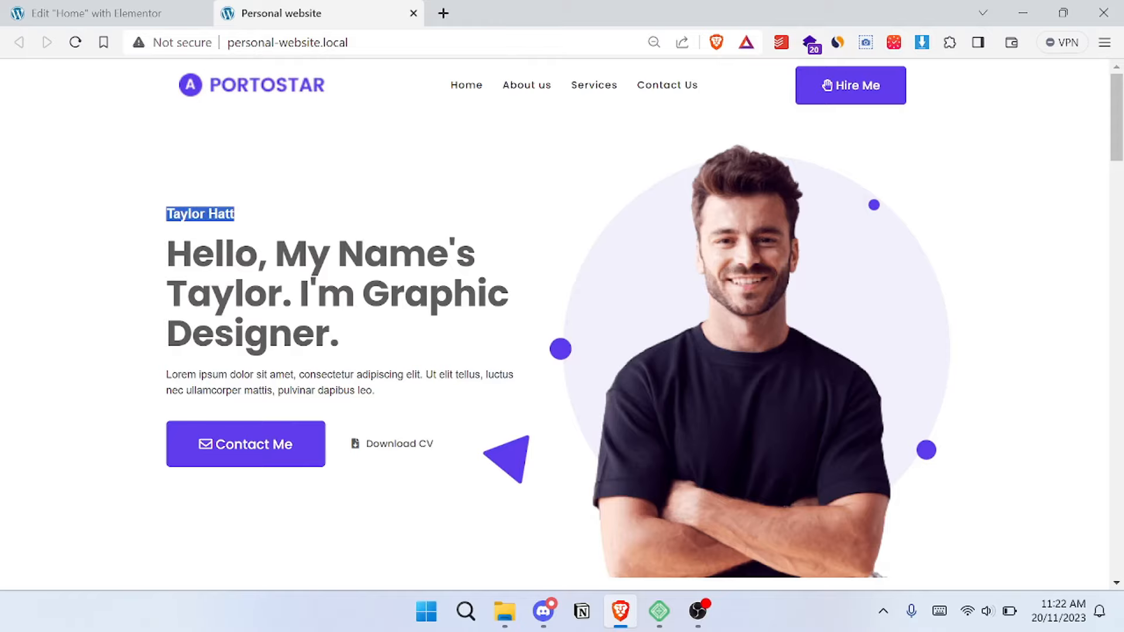
click(258, 178)
click(93, 13)
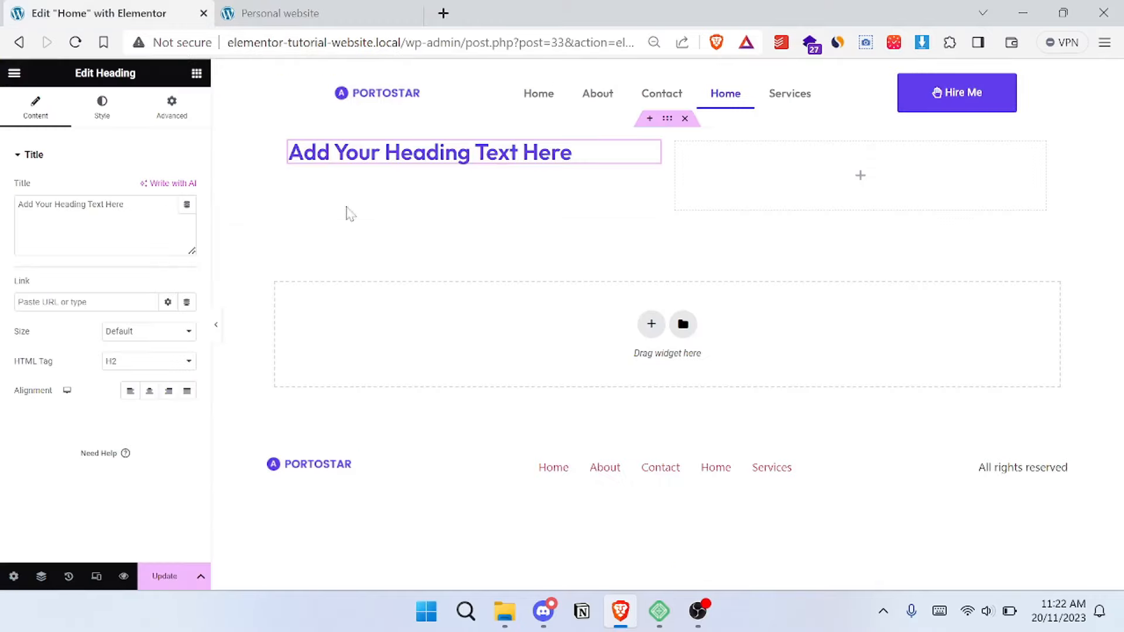
triple_click(96, 205)
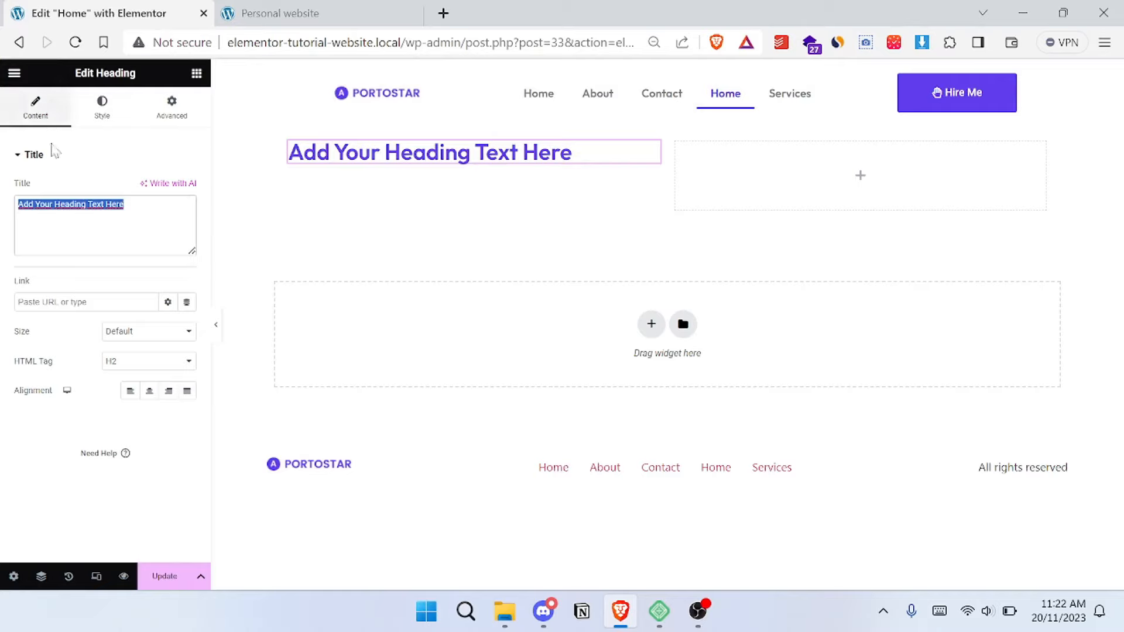
key(ctrl+v)
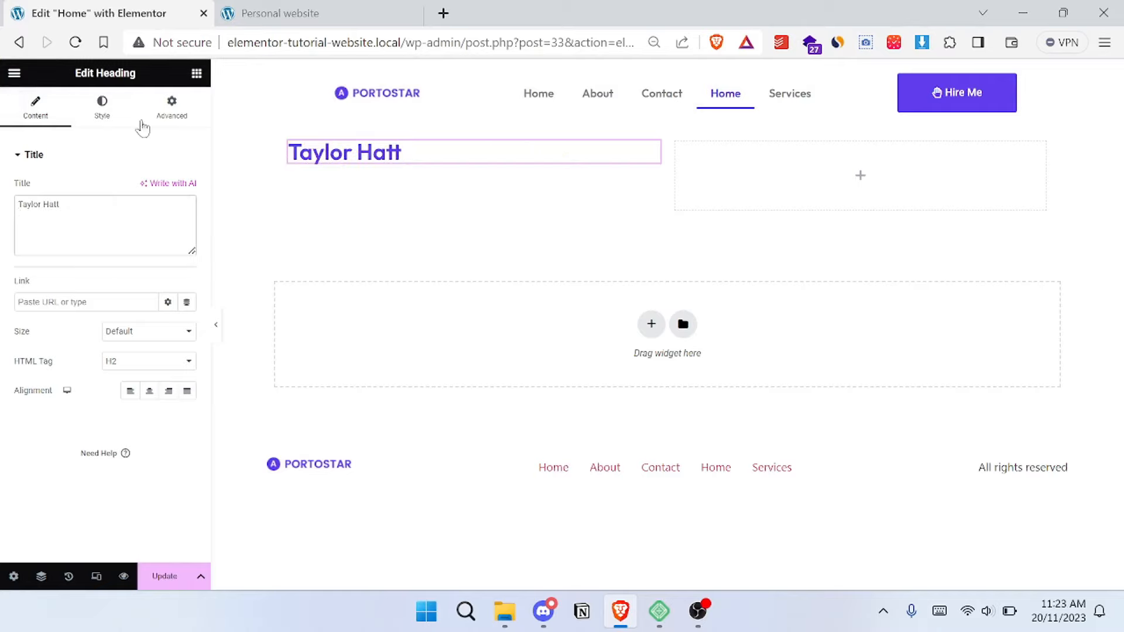
- Set the name heading's typography size to 22 px
click(104, 120)
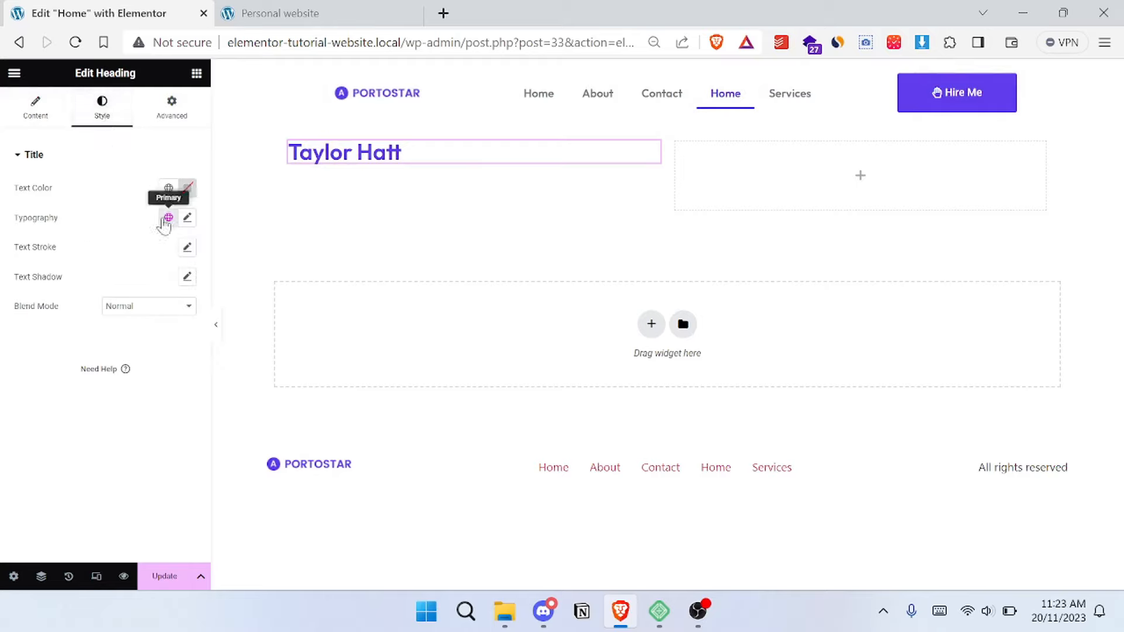
click(188, 219)
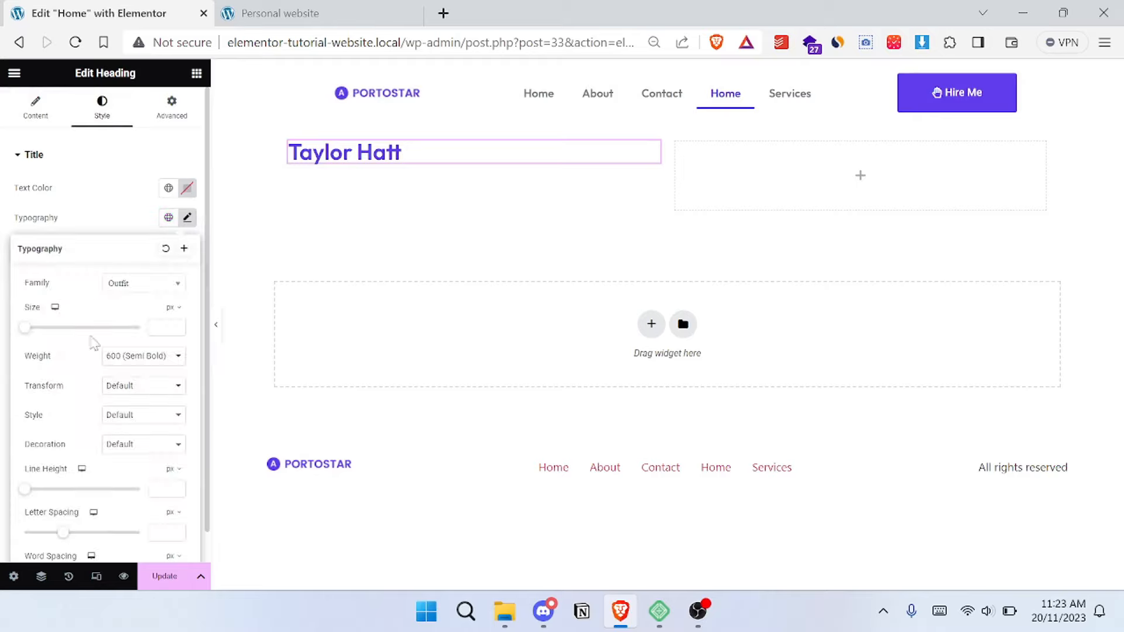
drag(26, 329, 38, 329)
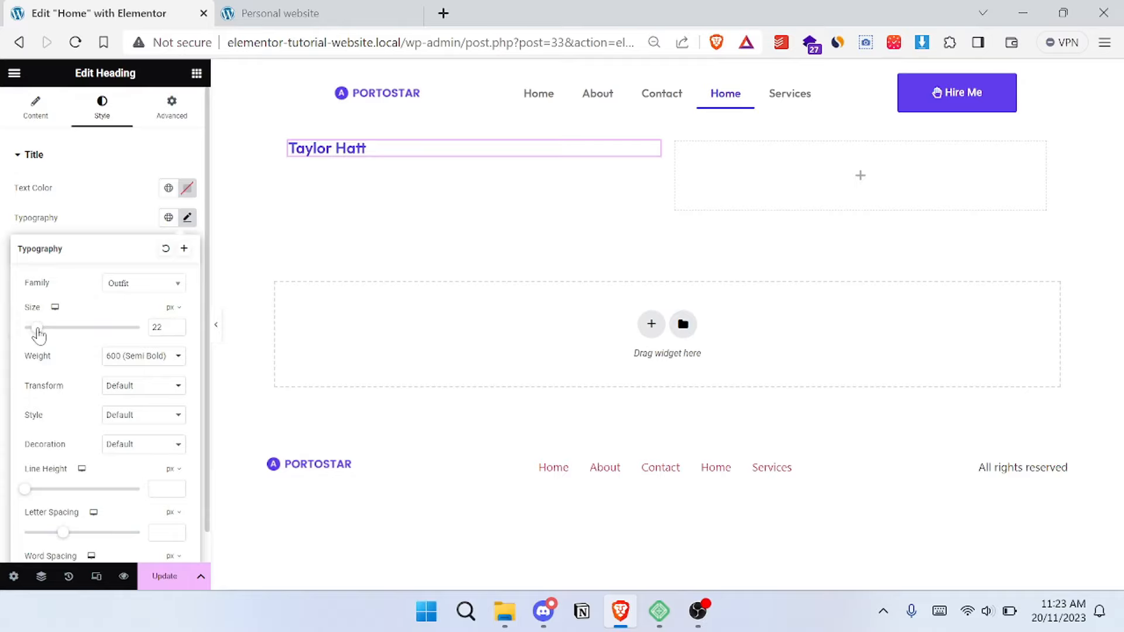
click(68, 151)
- Check the reference site's hero headline and set the name heading's HTML tag to H3
click(36, 109)
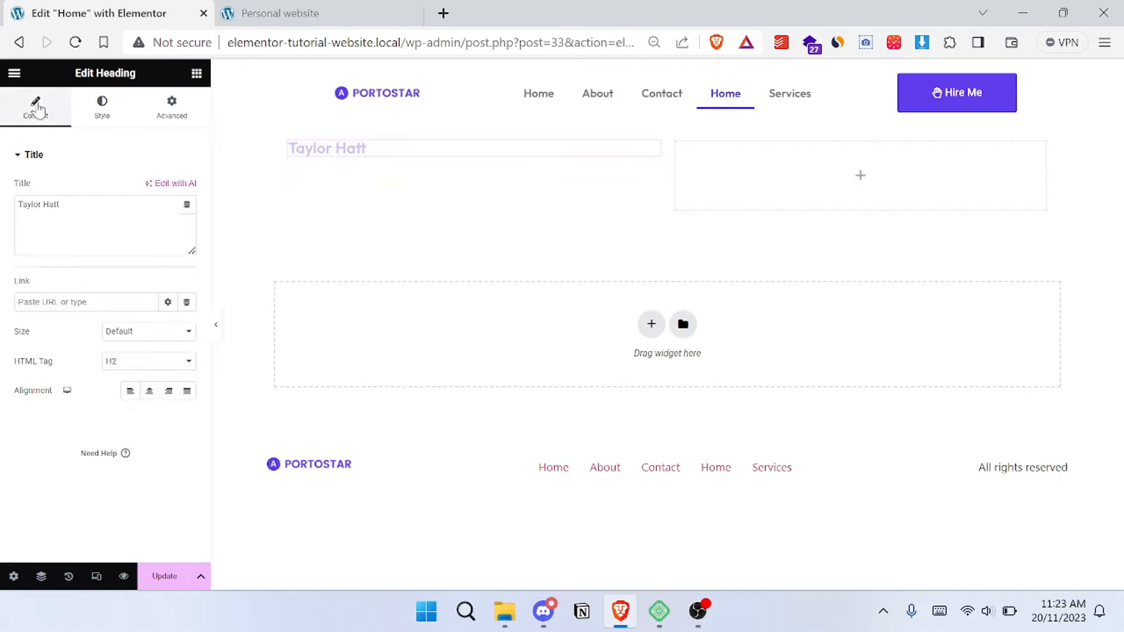
click(307, 8)
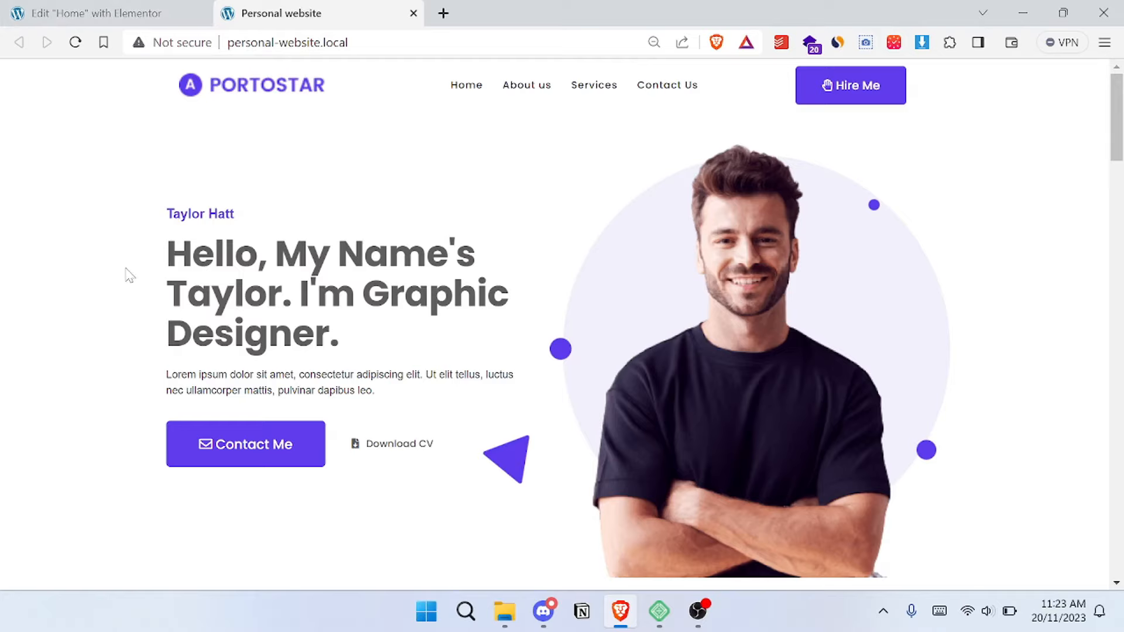
drag(147, 249, 357, 334)
key(ctrl+c)
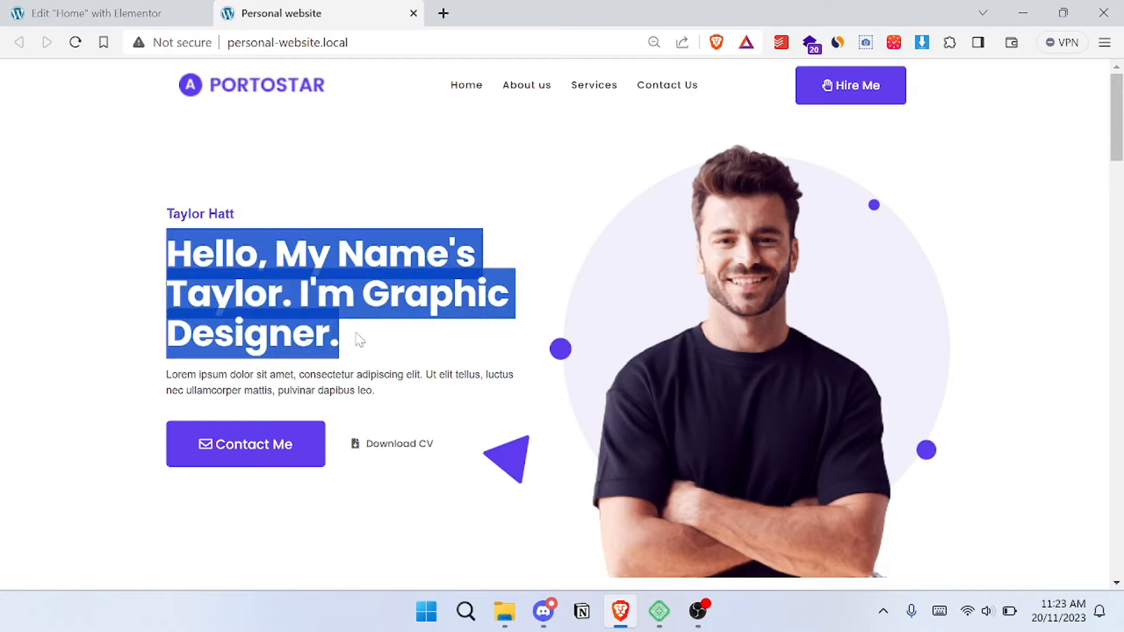
click(159, 10)
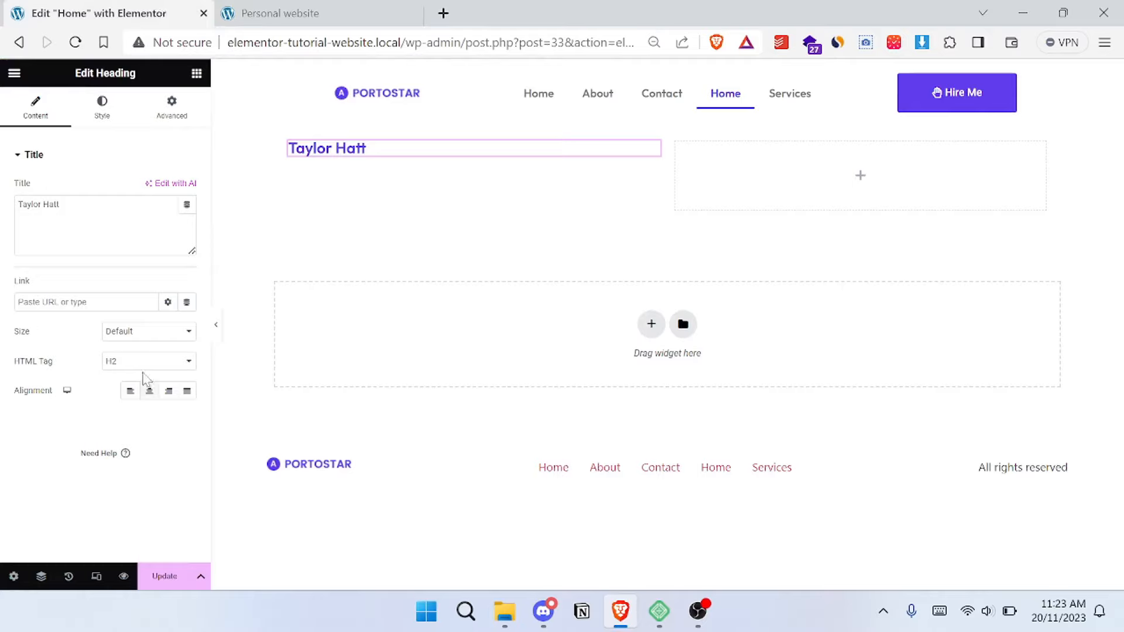
click(167, 362)
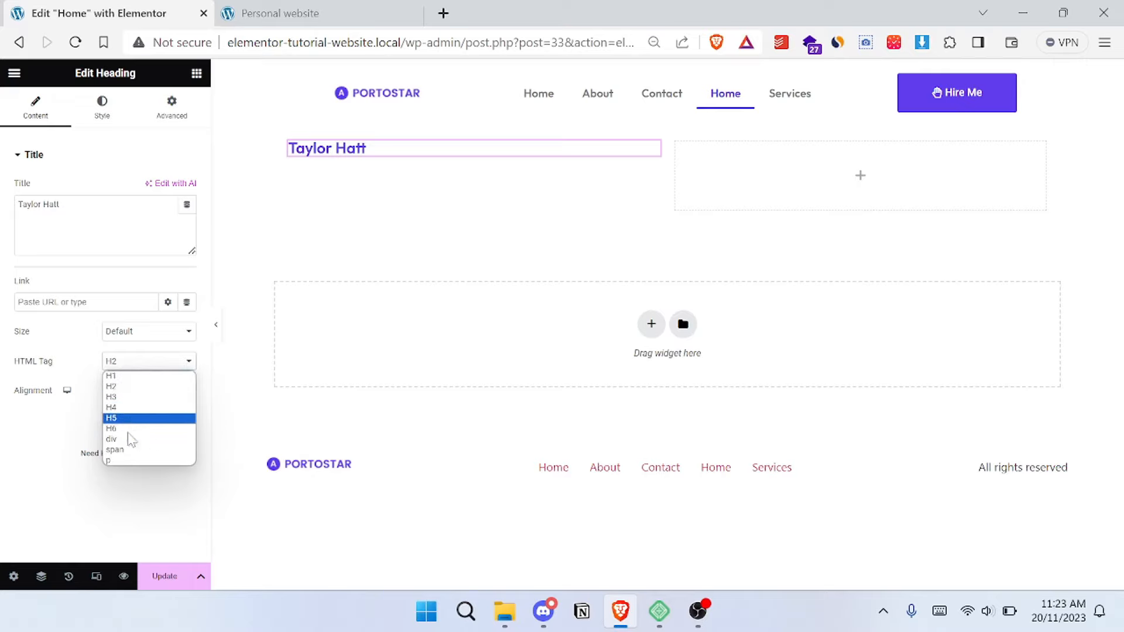
click(123, 398)
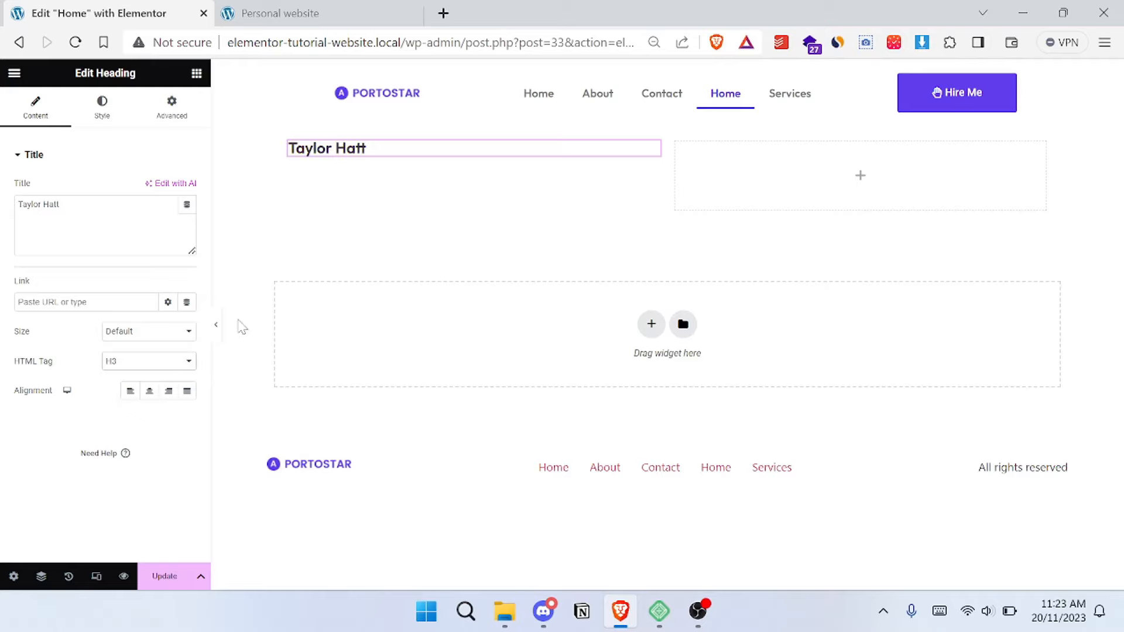
- Set the name heading's text color to the global Primary color
click(103, 120)
click(168, 188)
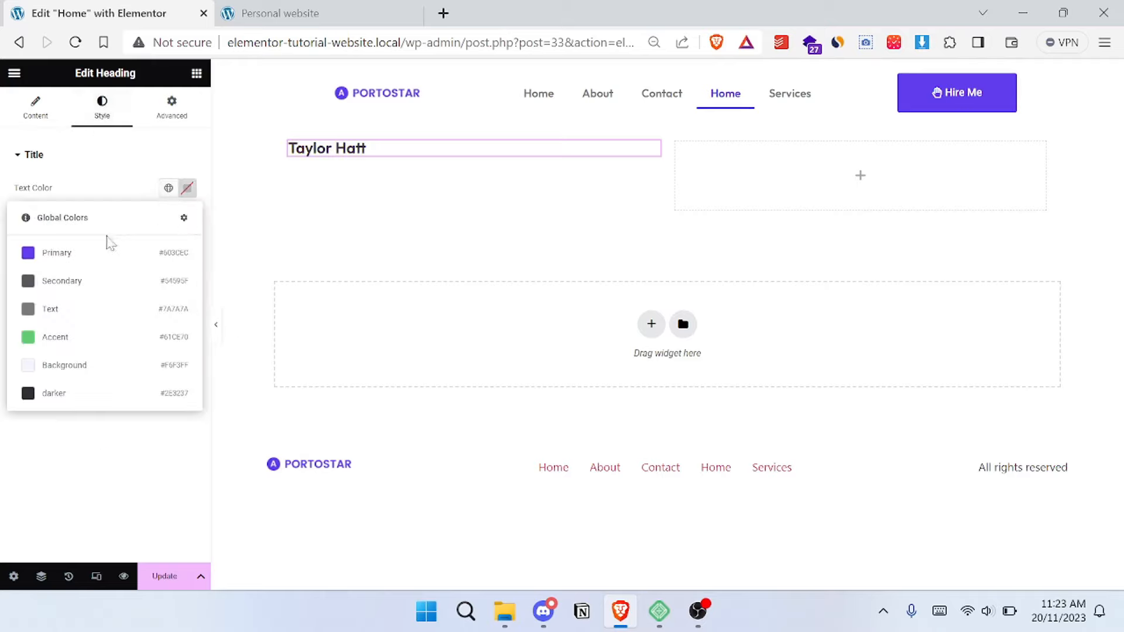
click(71, 251)
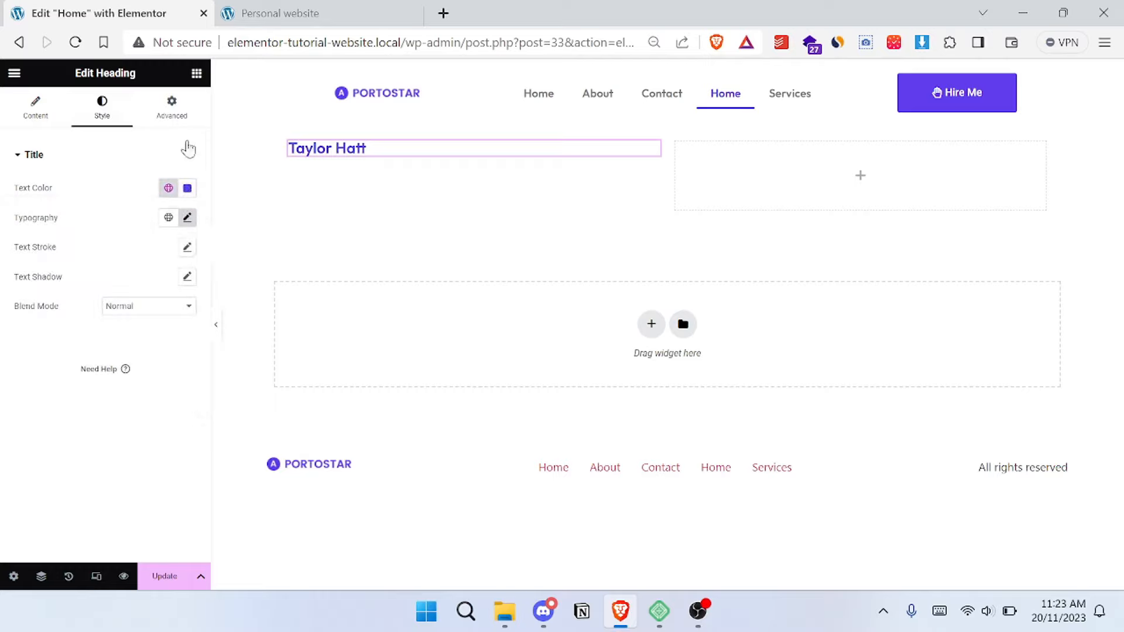
- Add a Heading widget below the name heading with the headline text copied from the reference hero, using HTML tag H1
click(205, 71)
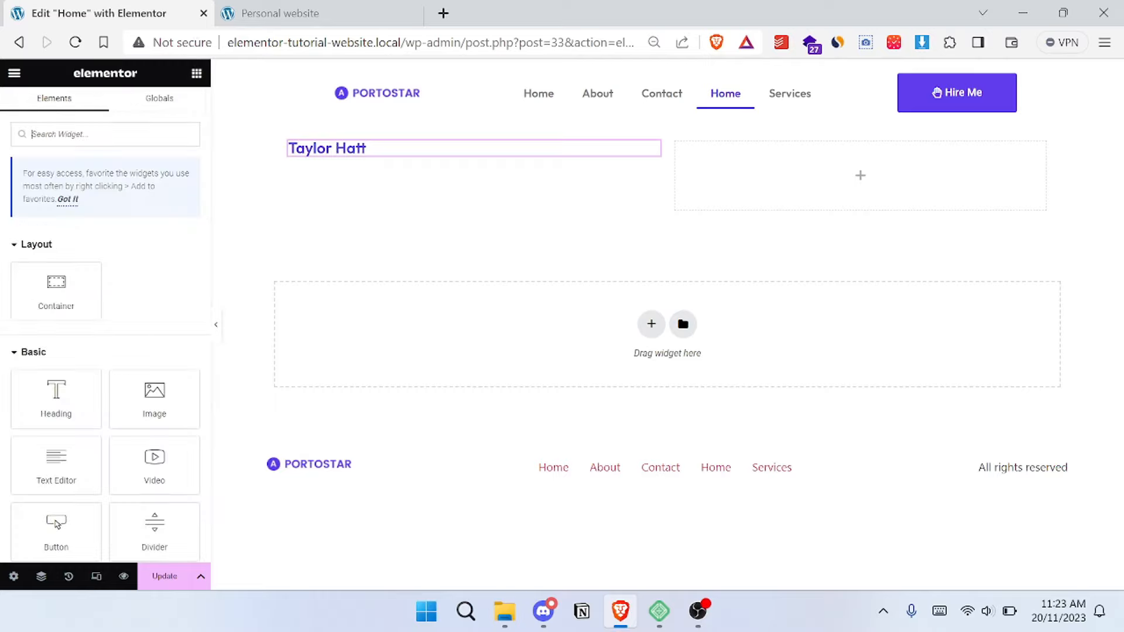
drag(56, 392, 334, 165)
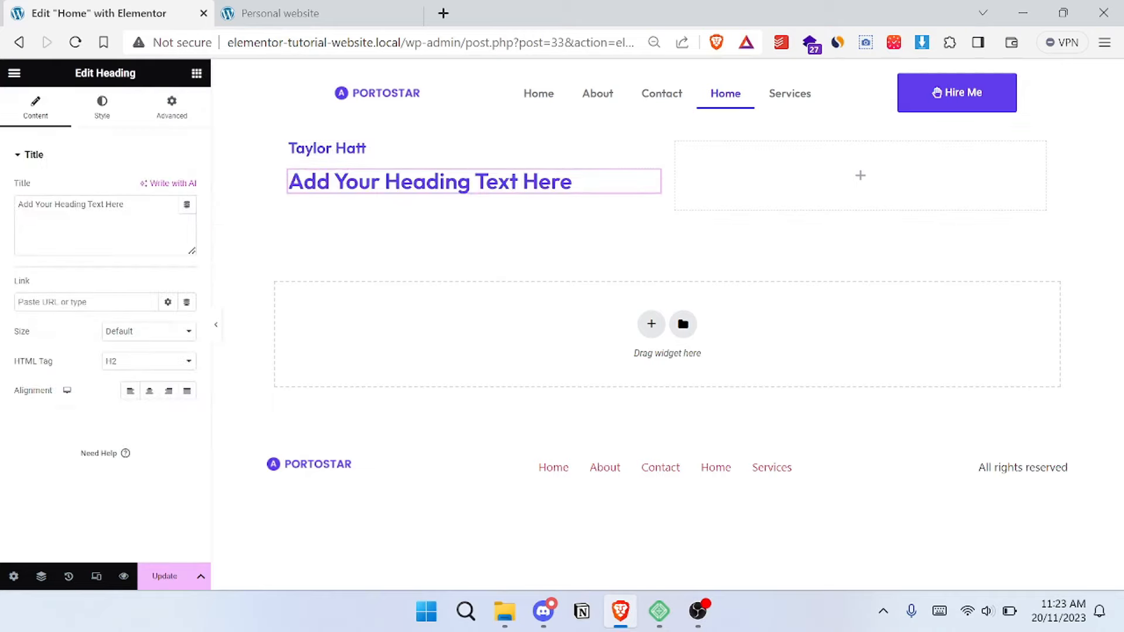
triple_click(83, 204)
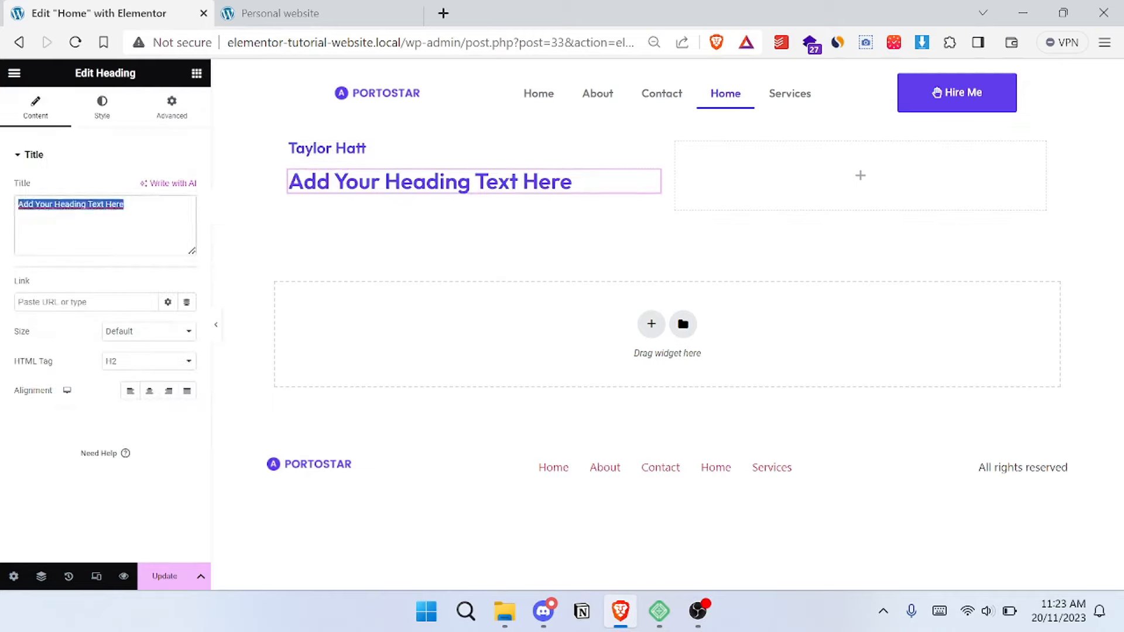
key(ctrl+v)
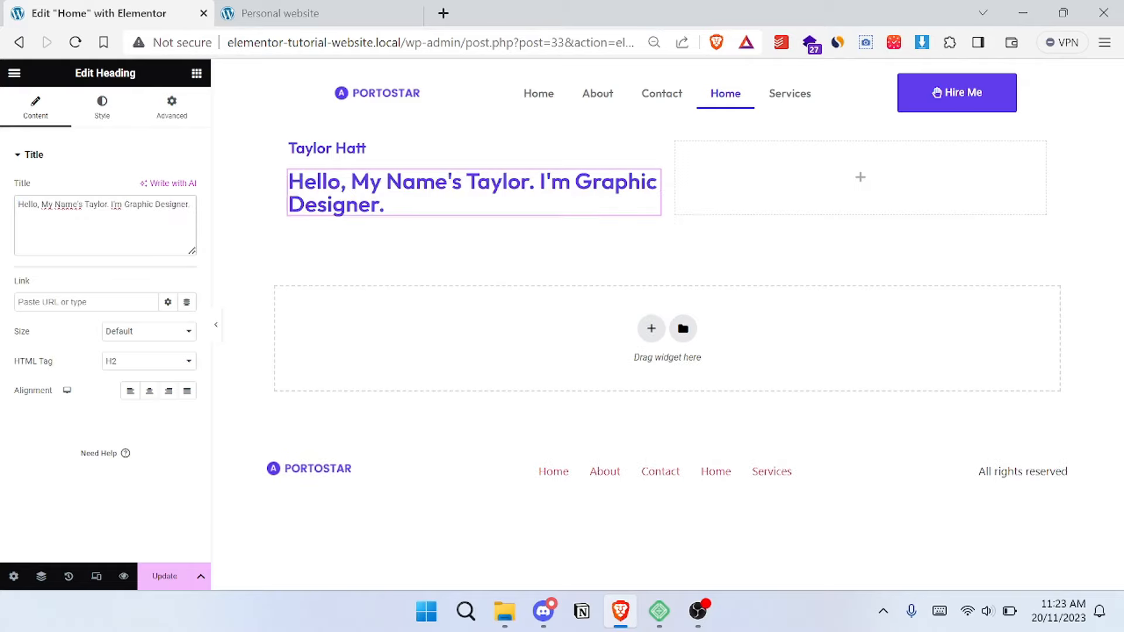
click(145, 366)
click(146, 373)
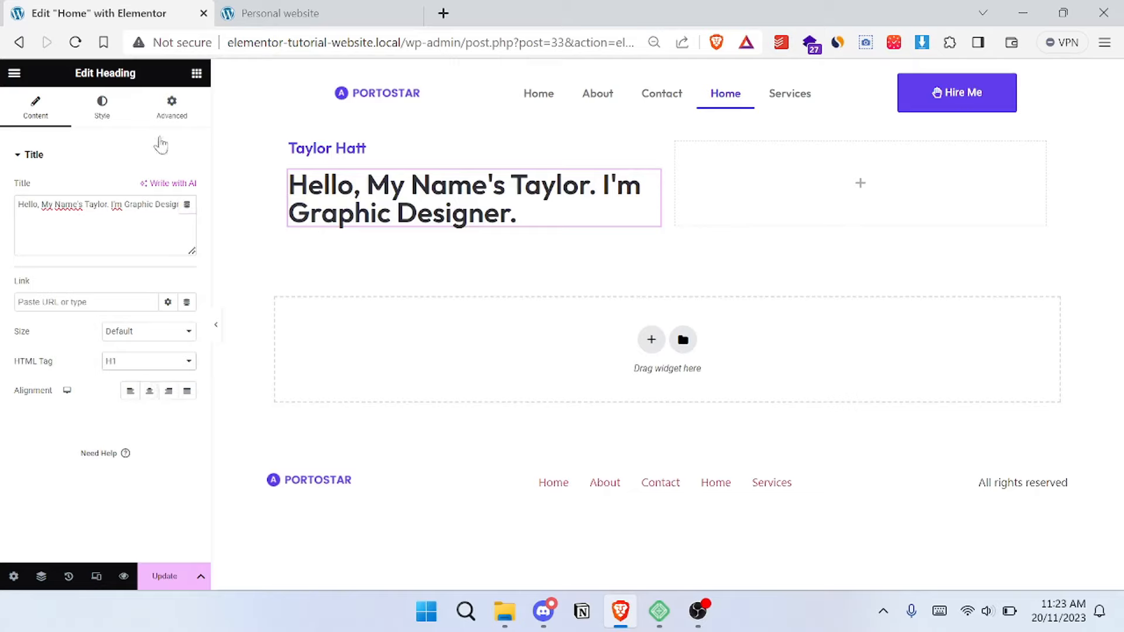
- Set the headline's typography weight to 700 (Bold) and its size to 59 px, comparing it with the reference site
click(95, 122)
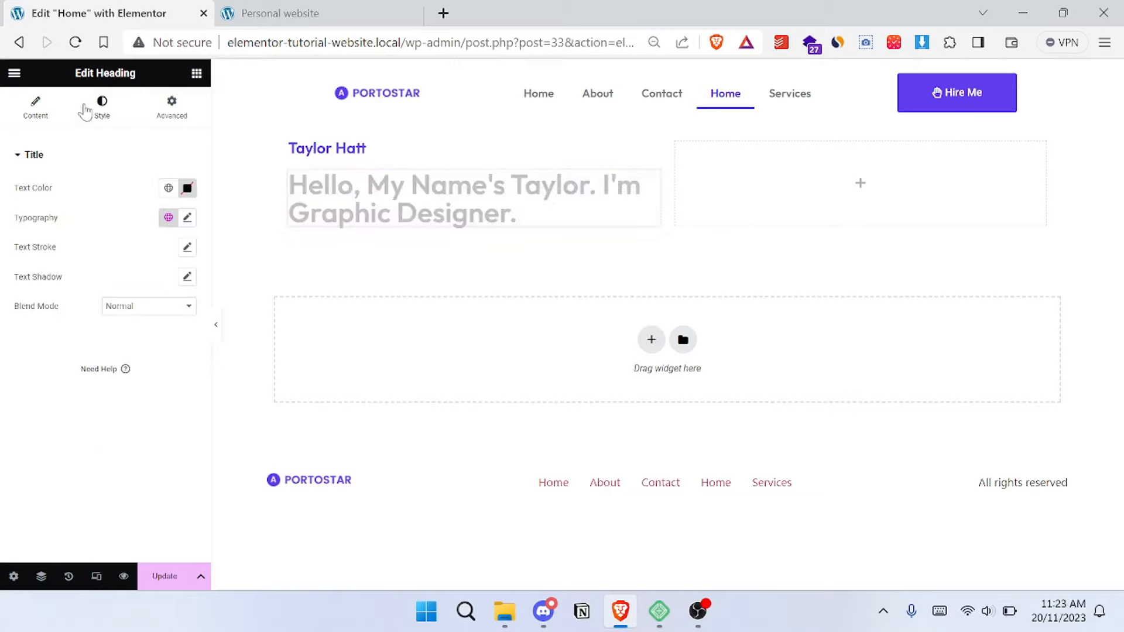
click(189, 219)
click(312, 9)
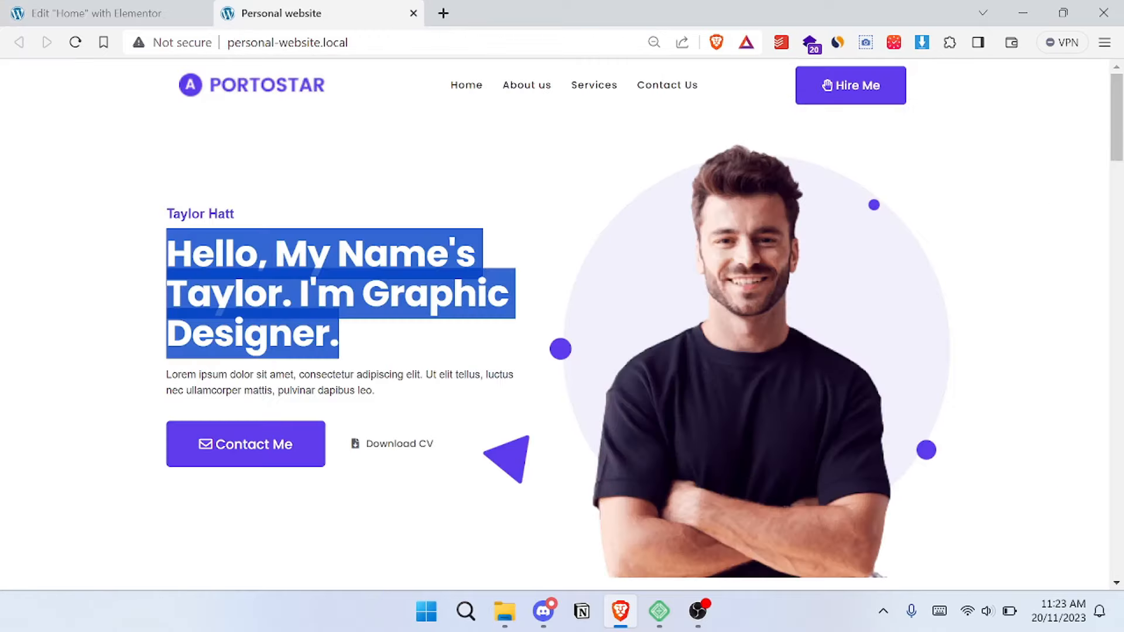
click(373, 205)
click(111, 12)
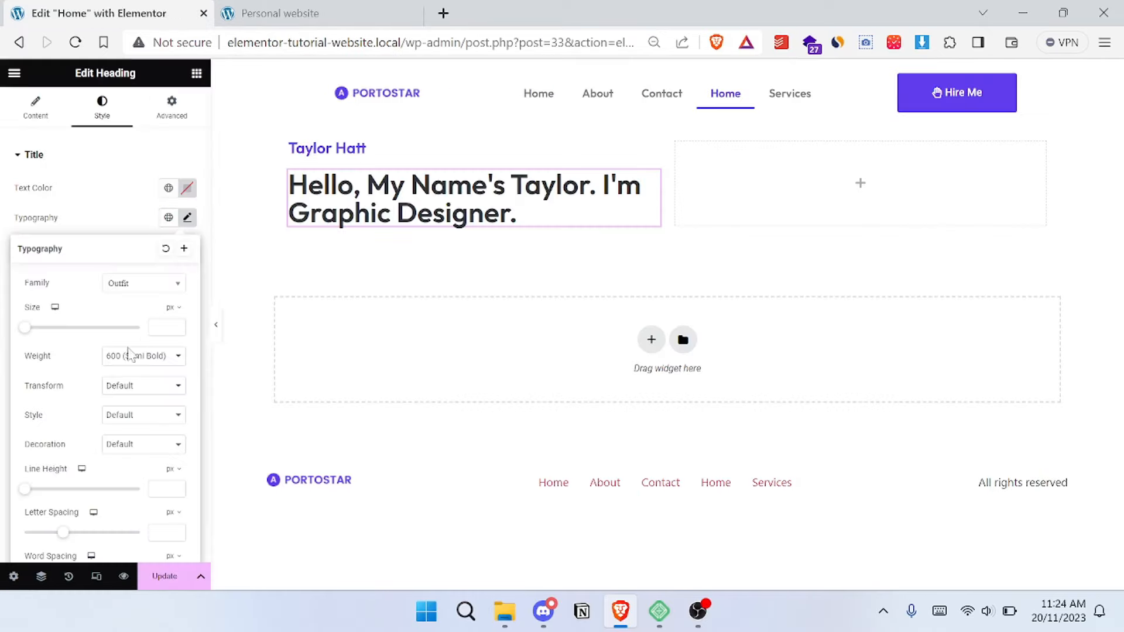
click(162, 356)
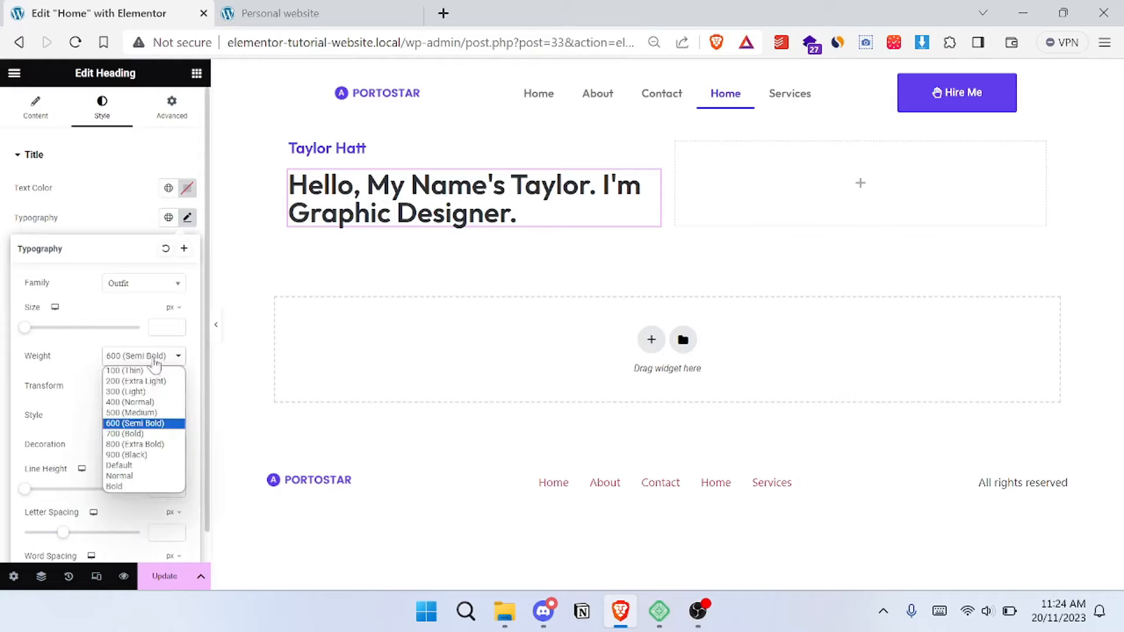
click(130, 435)
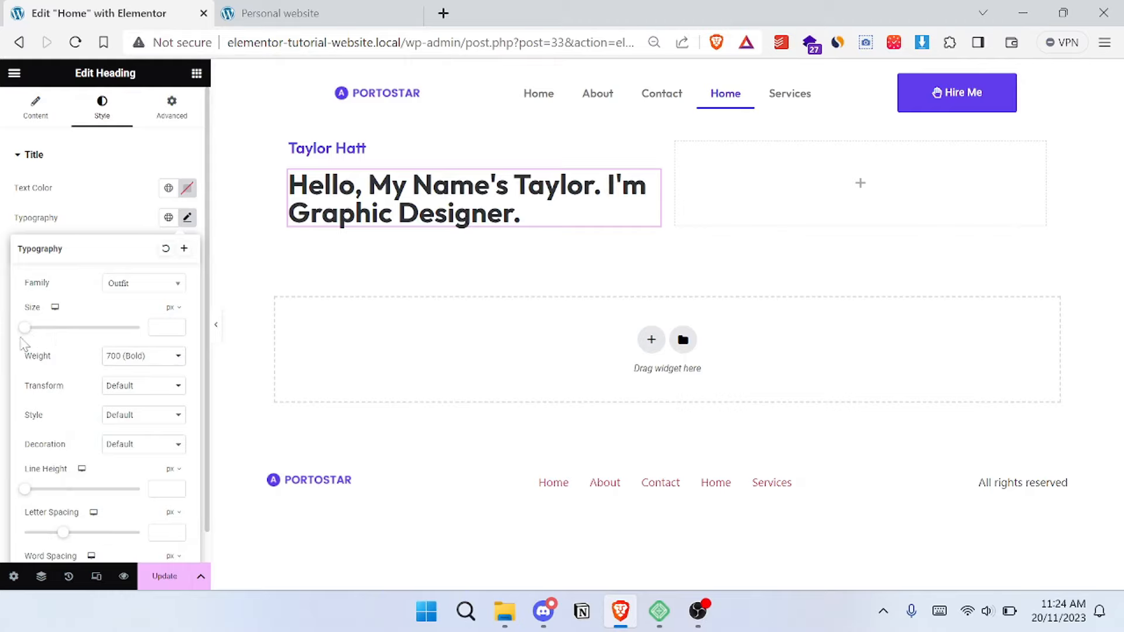
drag(27, 331, 61, 344)
click(296, 12)
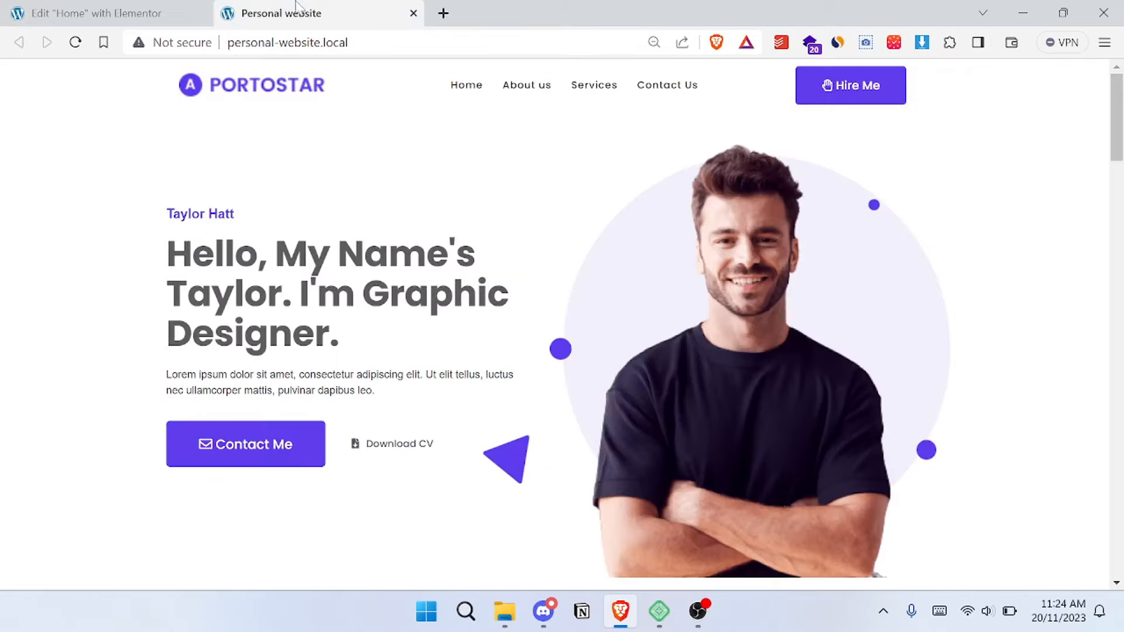
click(71, 11)
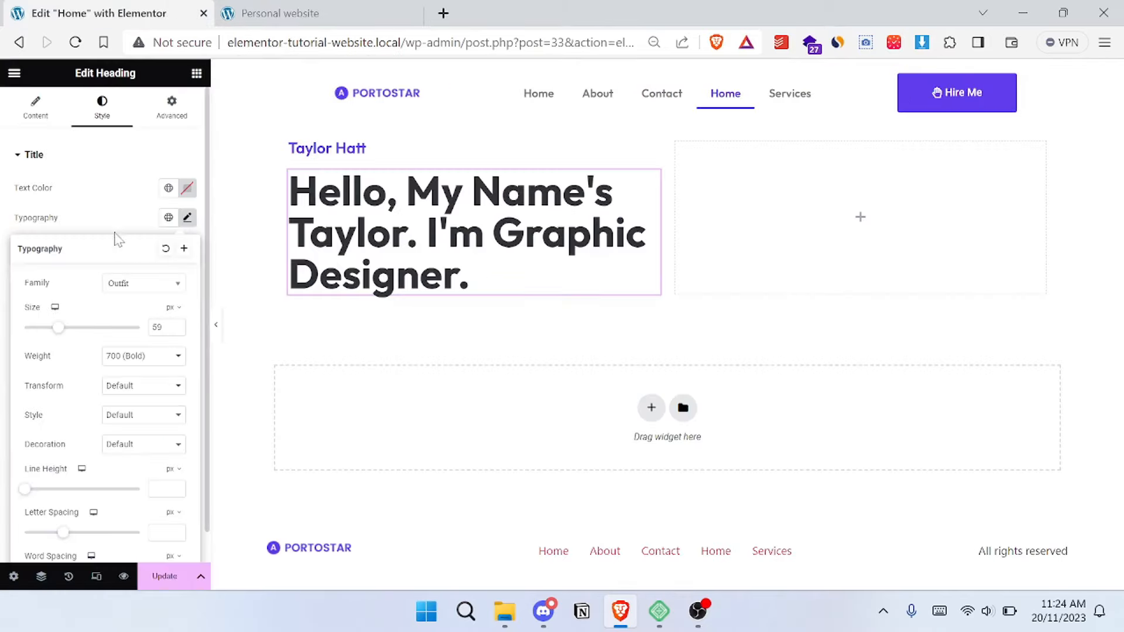
- Set the headline's text color to the semi-transparent black #02010194
click(187, 193)
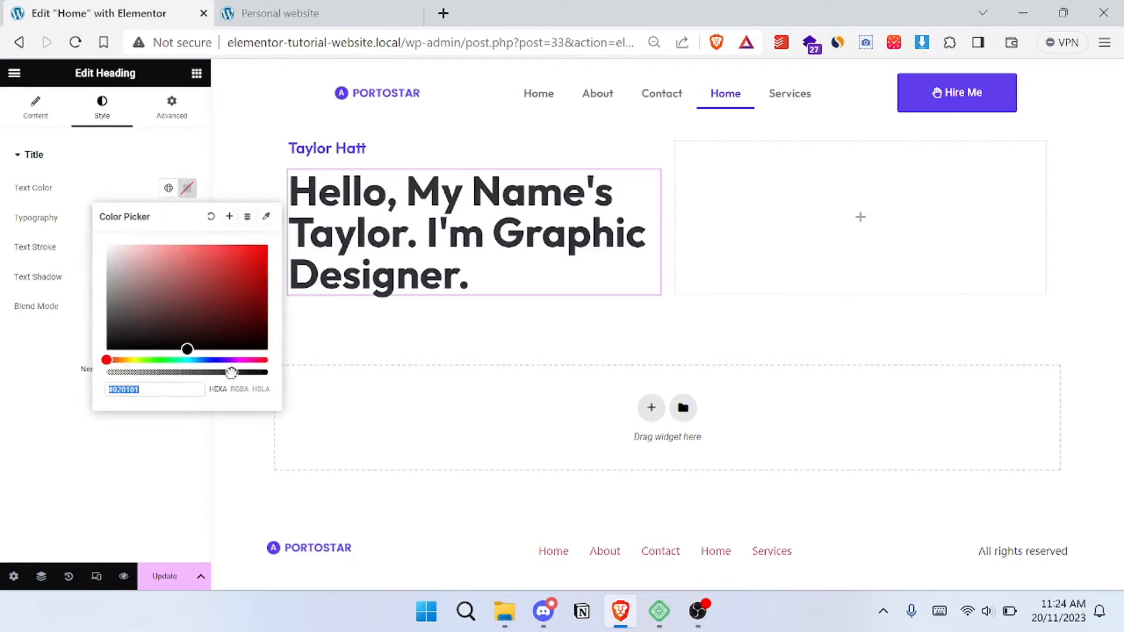
drag(231, 373, 201, 384)
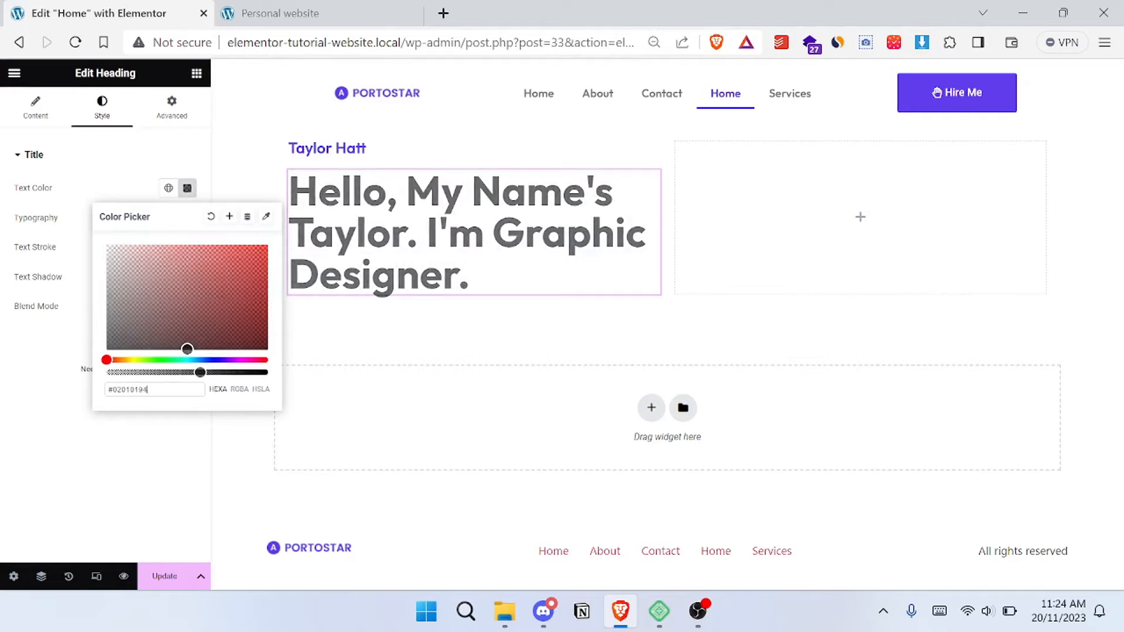
click(60, 470)
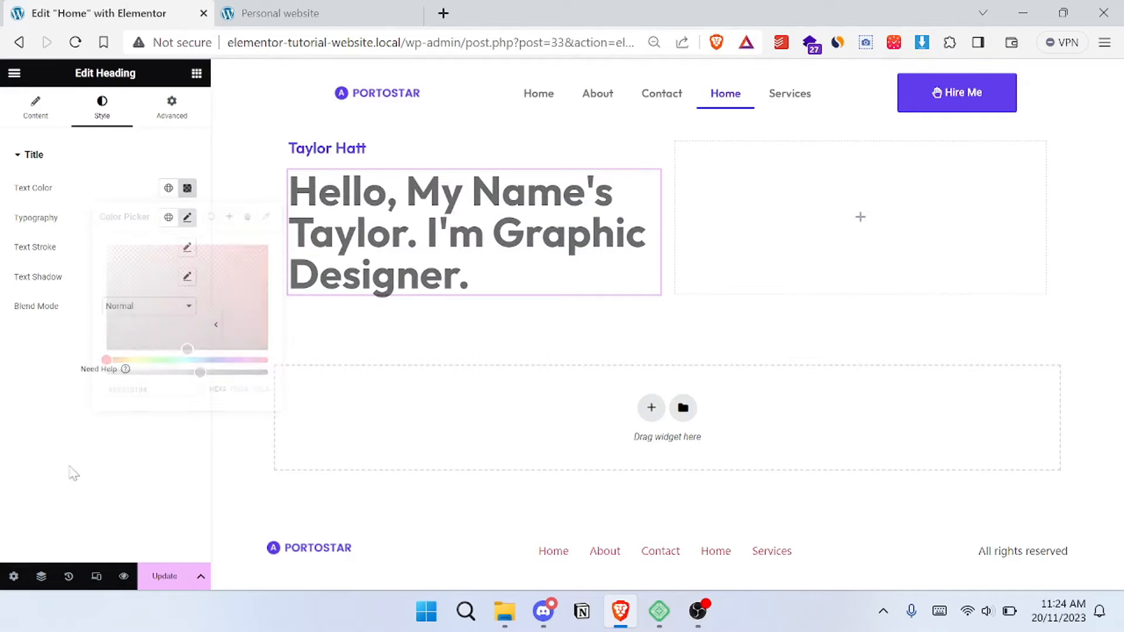
- Add a Text Editor widget with its default Lorem ipsum text below the headline and compare it with the reference site
click(197, 74)
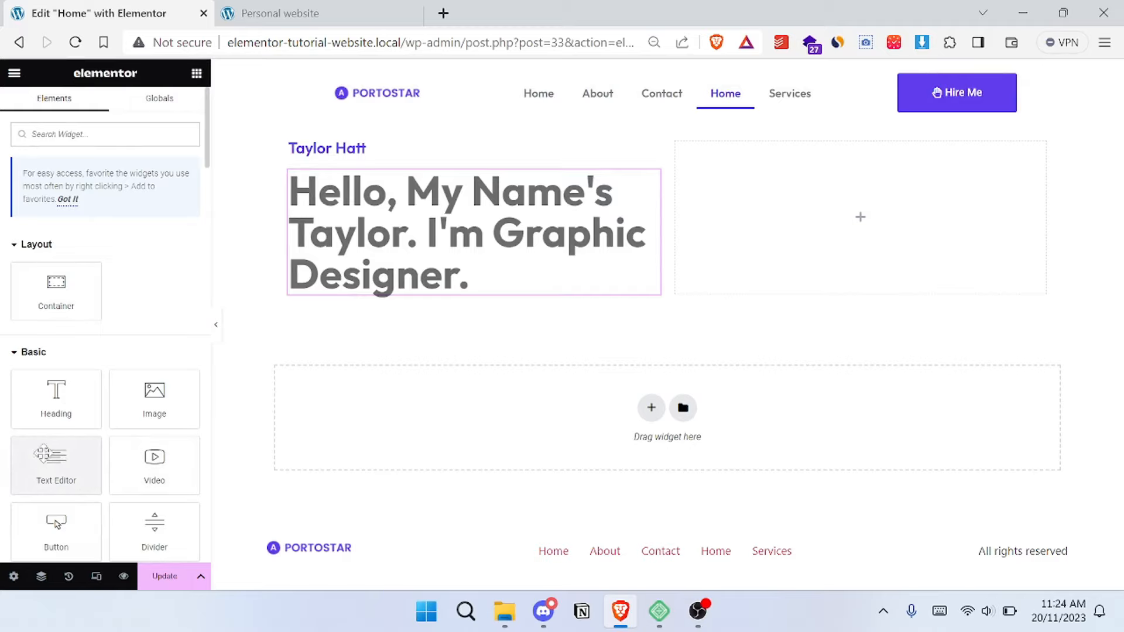
drag(43, 454, 387, 314)
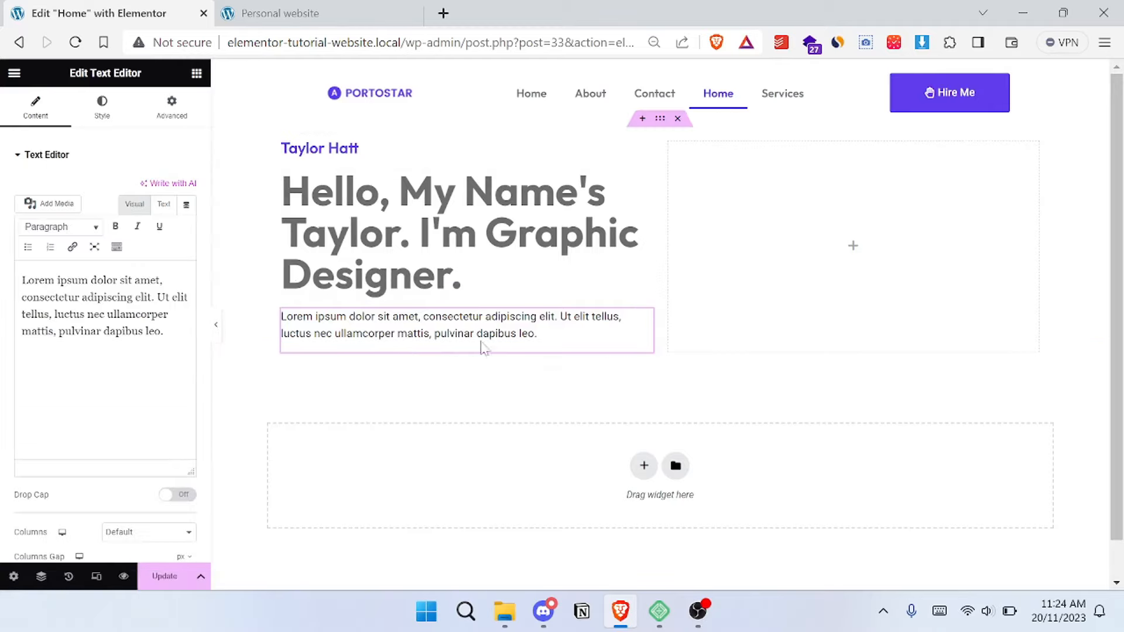
click(280, 14)
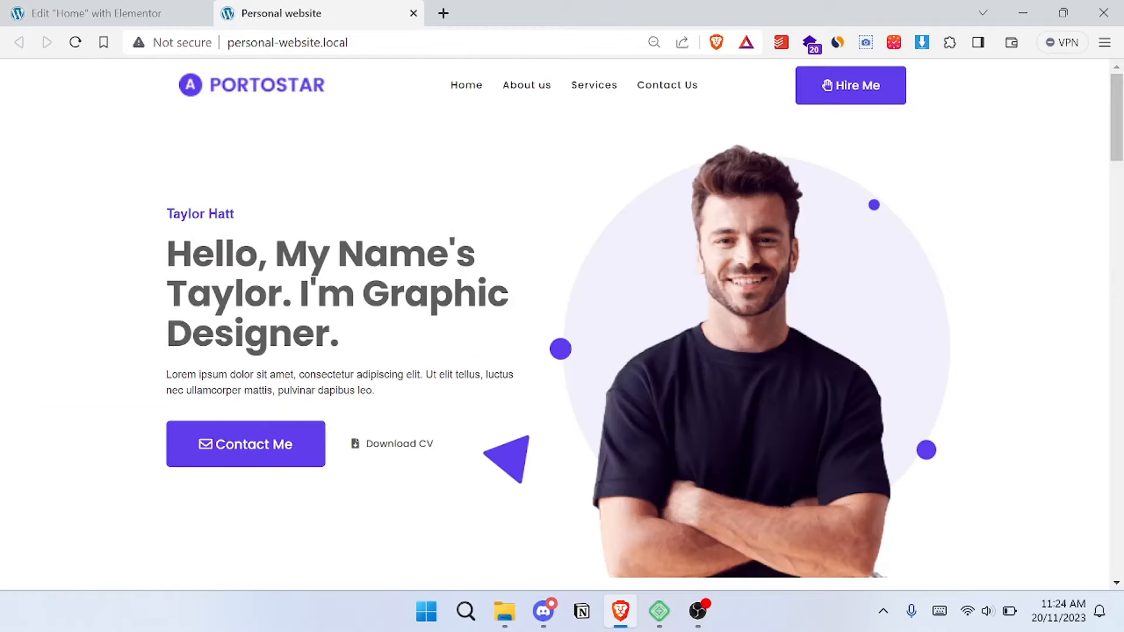
click(94, 10)
drag(138, 331, 107, 297)
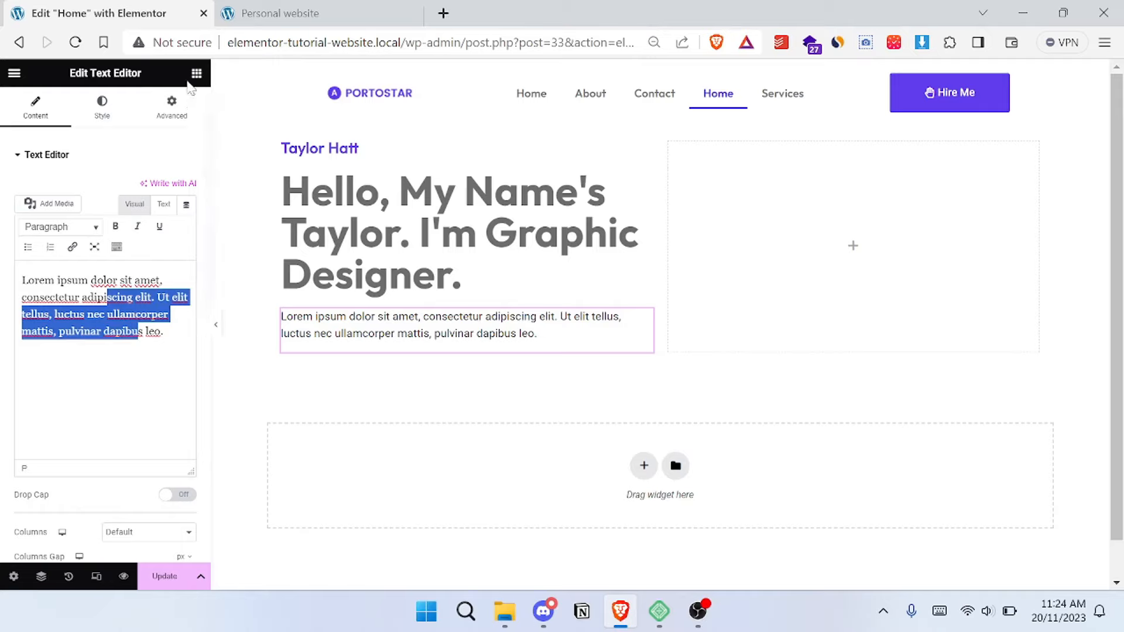
- Add a nested container below the Lorem ipsum paragraph and set its direction to Row - horizontal
click(197, 74)
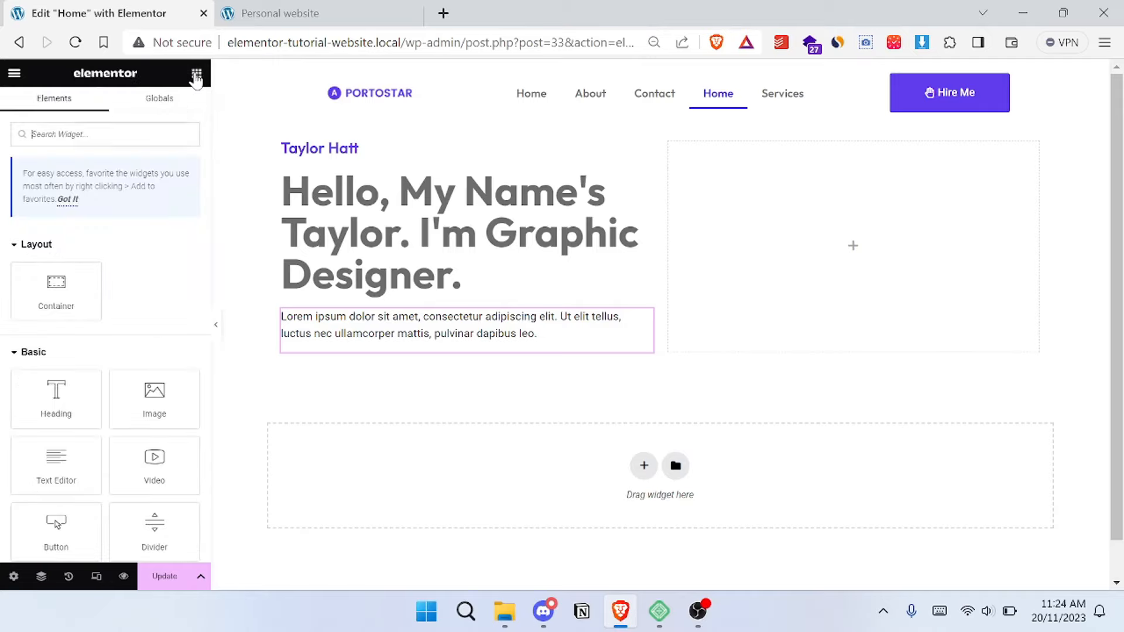
scroll(98, 342, down, 2)
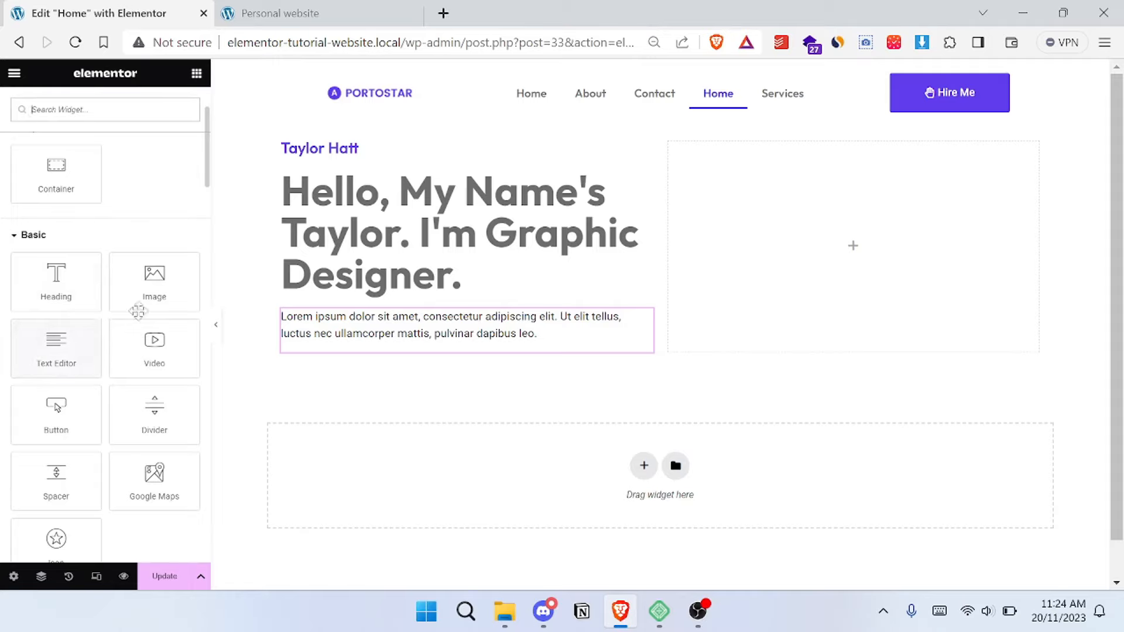
scroll(158, 114, up, 2)
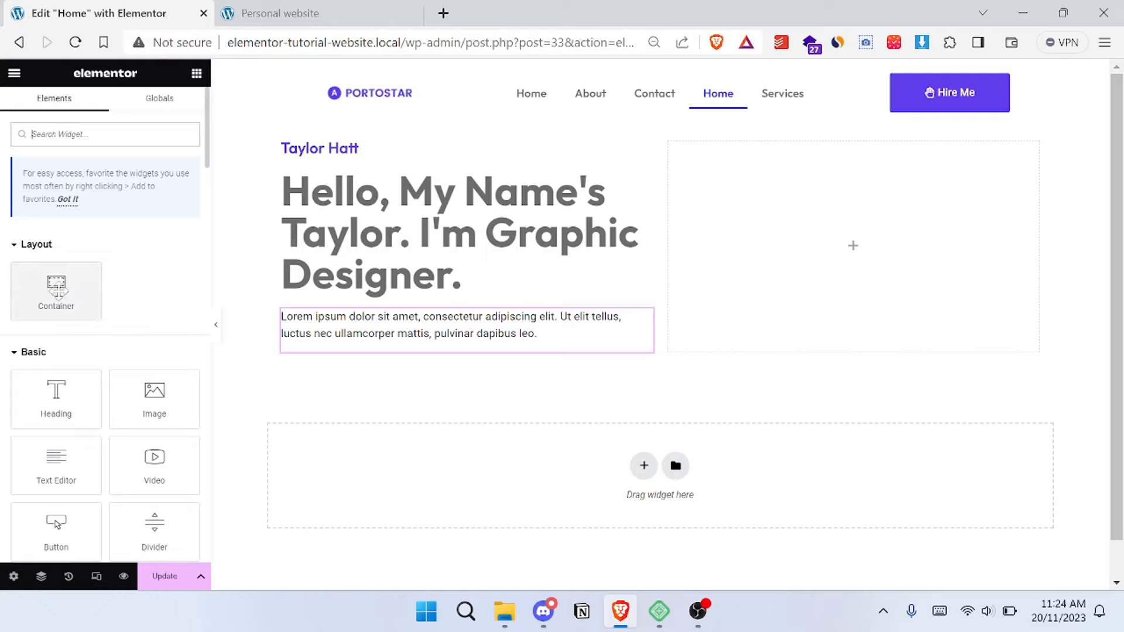
drag(54, 286, 403, 353)
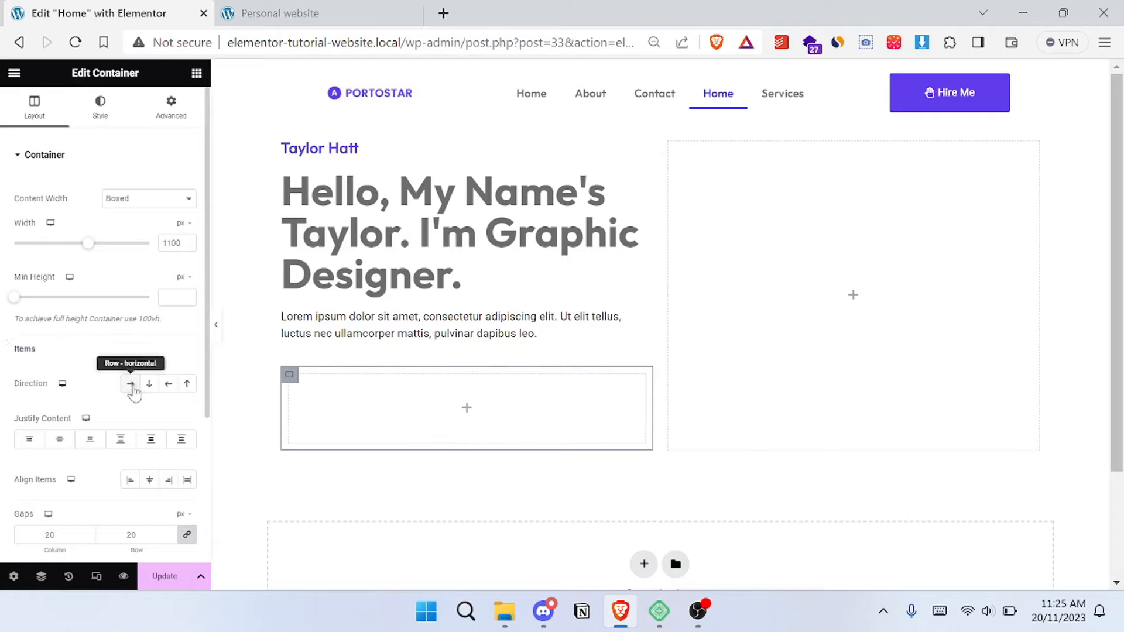
click(131, 386)
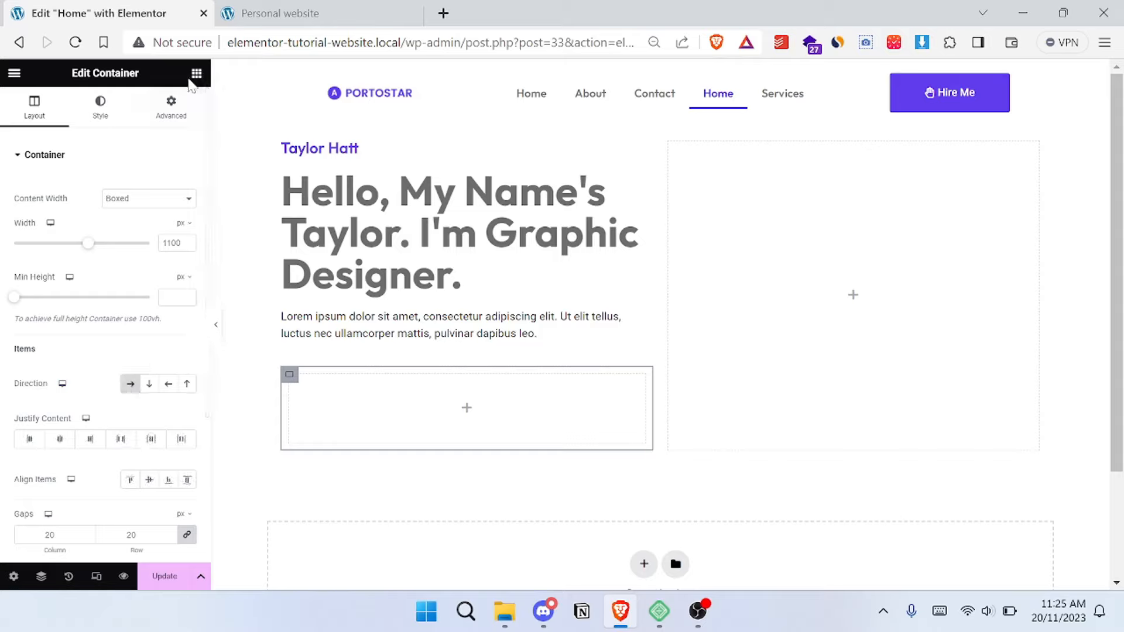
- Add a Button widget inside the nested row container and check it against the reference site's hero buttons
click(196, 75)
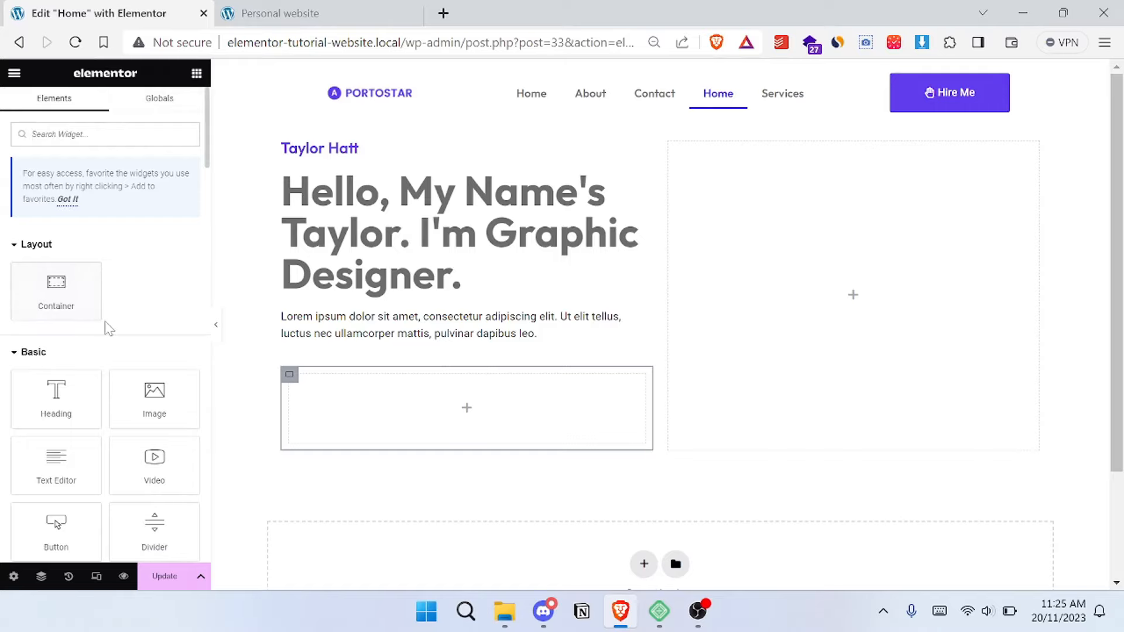
scroll(107, 328, down, 2)
drag(56, 410, 398, 395)
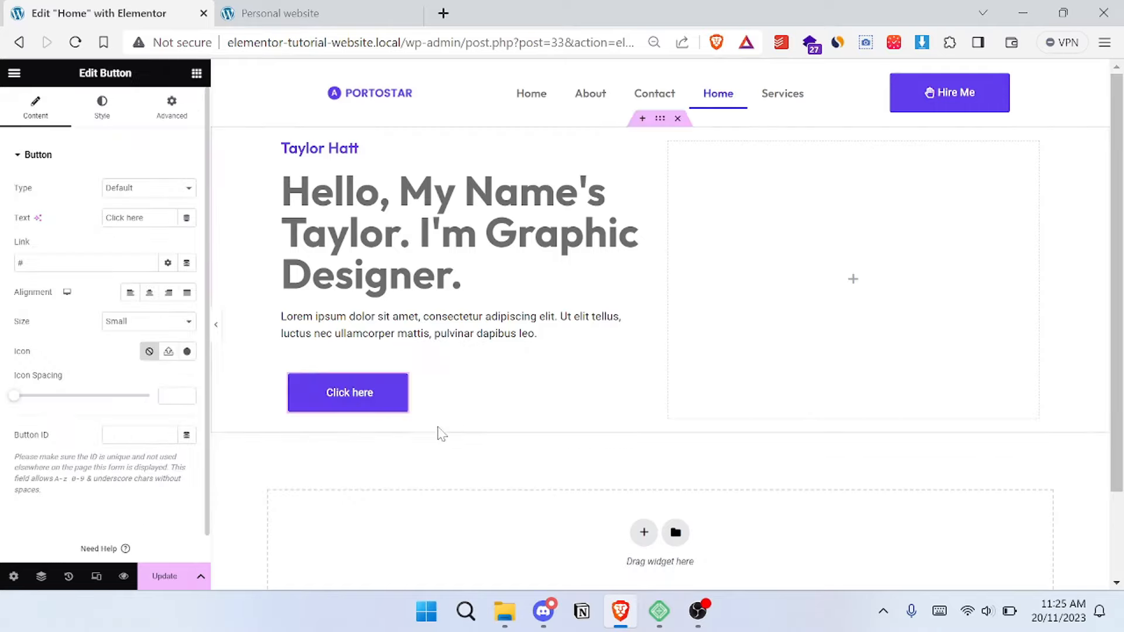
key(ctrl+Tab)
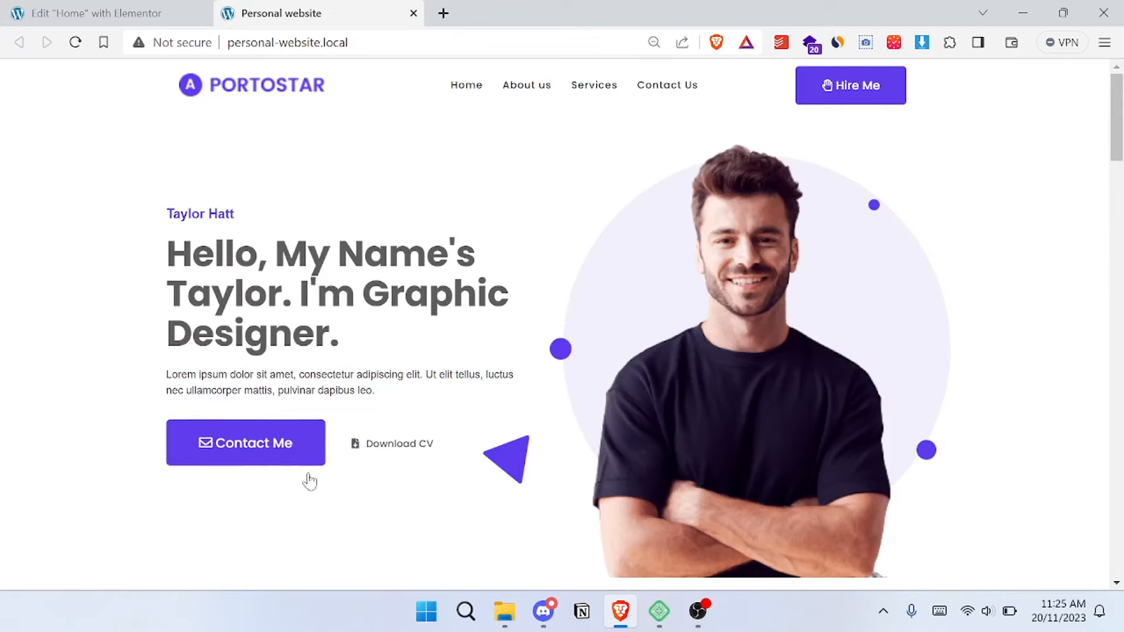
click(142, 10)
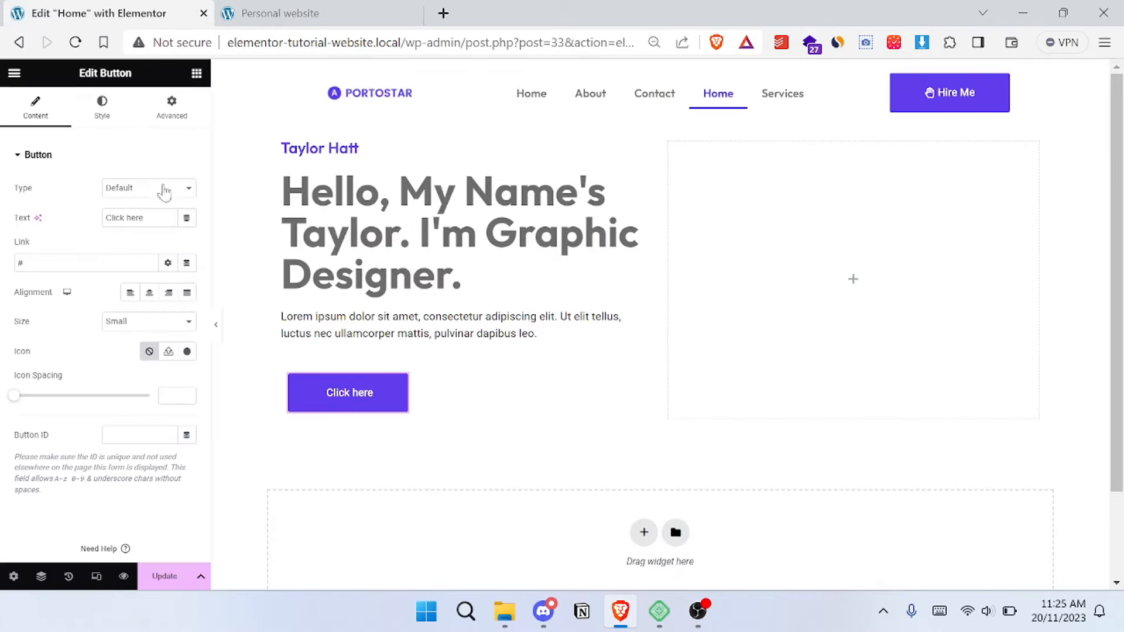
- Add a second Button widget beside the first one in the nested row container
click(196, 73)
scroll(104, 456, down, 2)
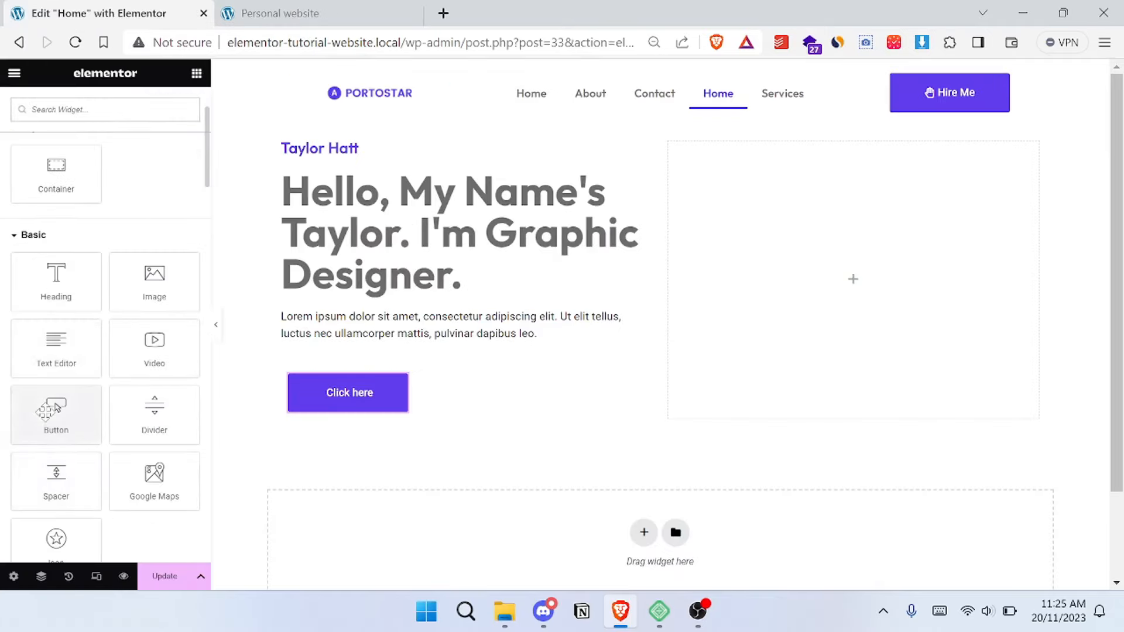
drag(56, 410, 376, 402)
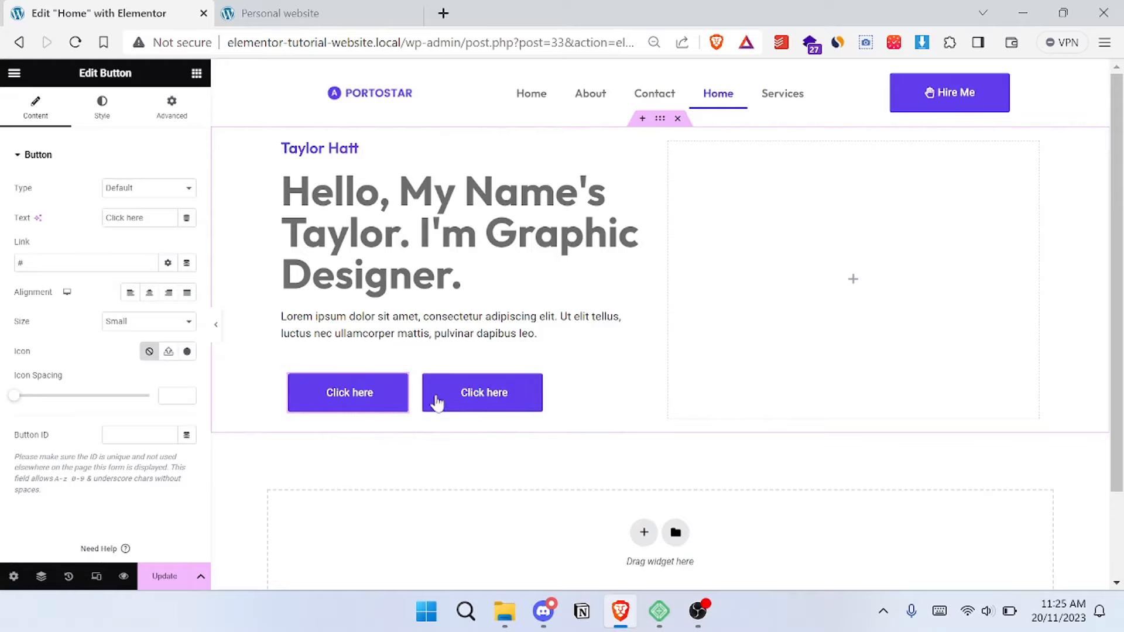
- Check the reference site's hero buttons and set the first button's text to "Contact Me"
click(293, 8)
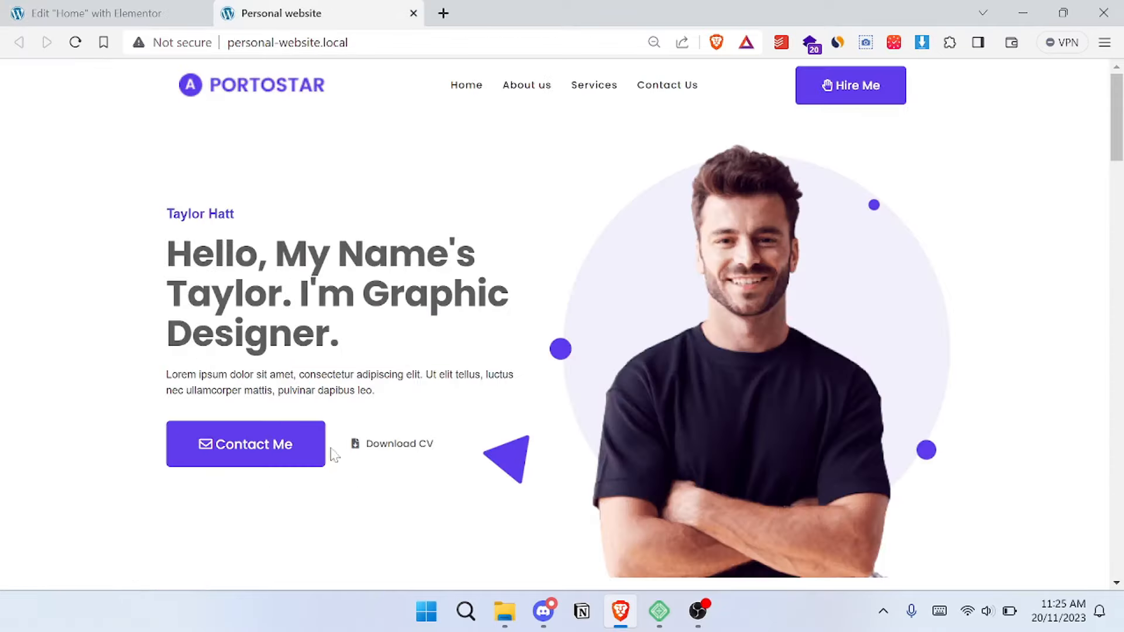
click(60, 7)
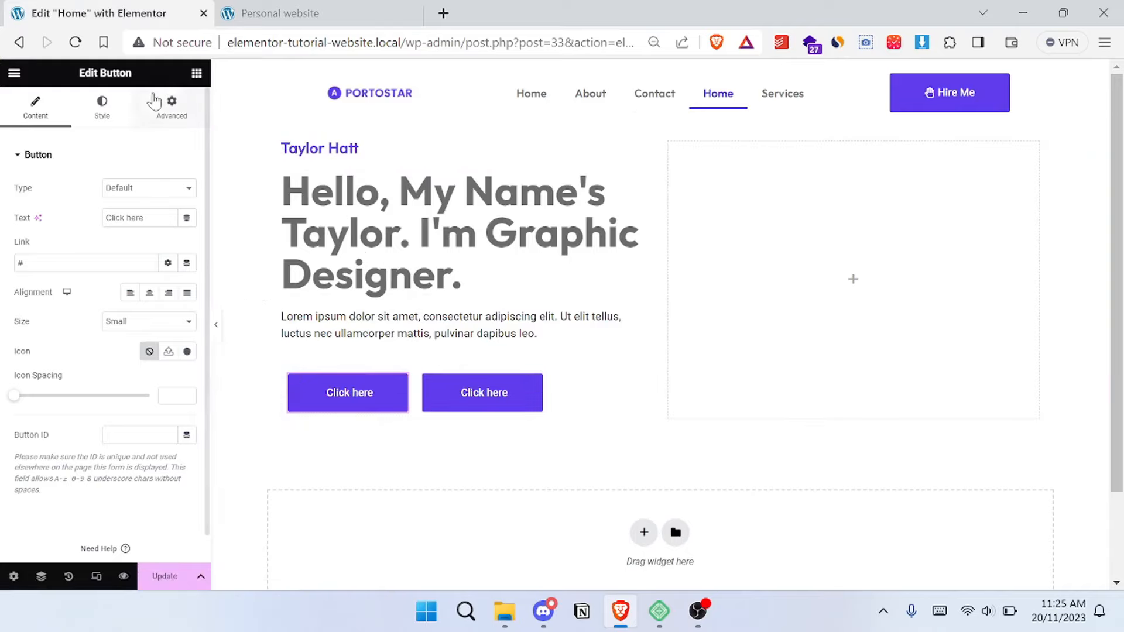
click(246, 12)
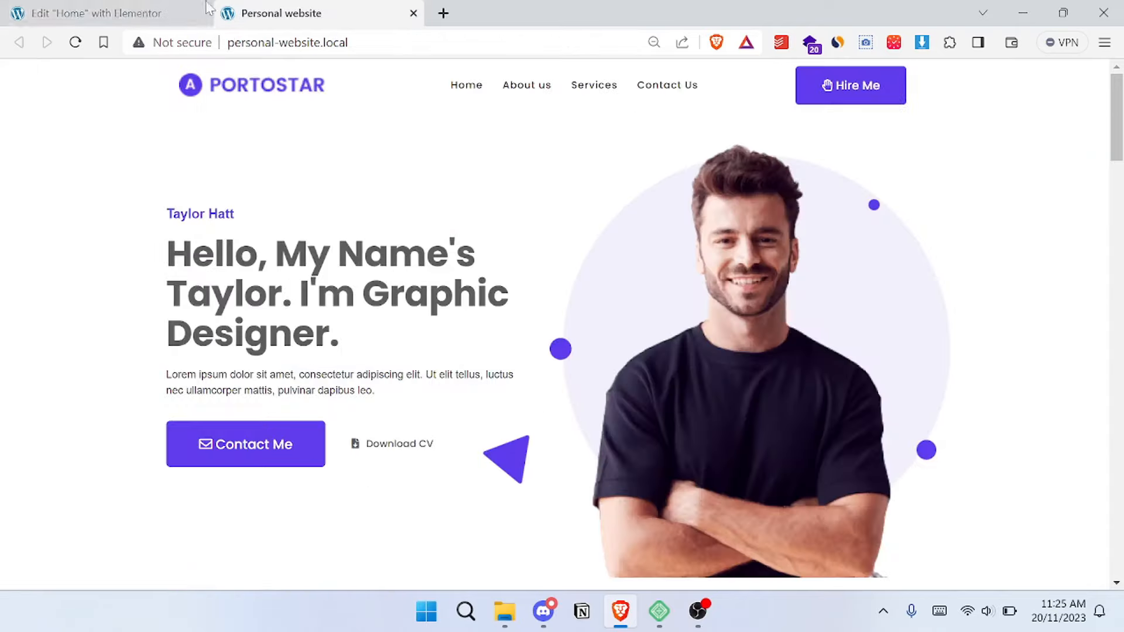
click(80, 8)
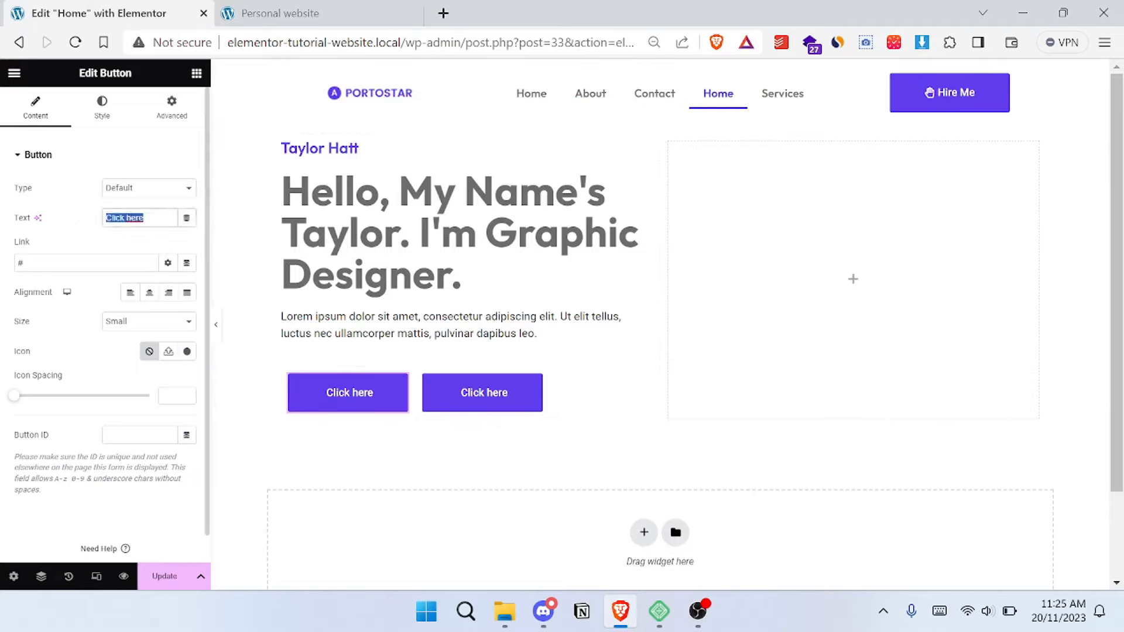
text(Contact)
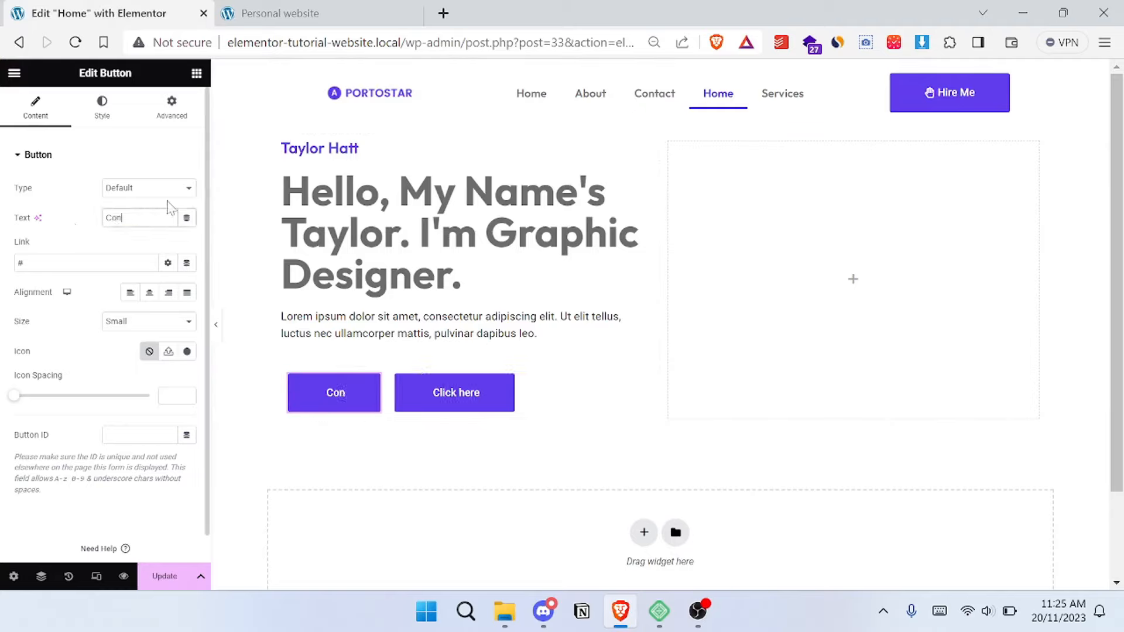
text( Me)
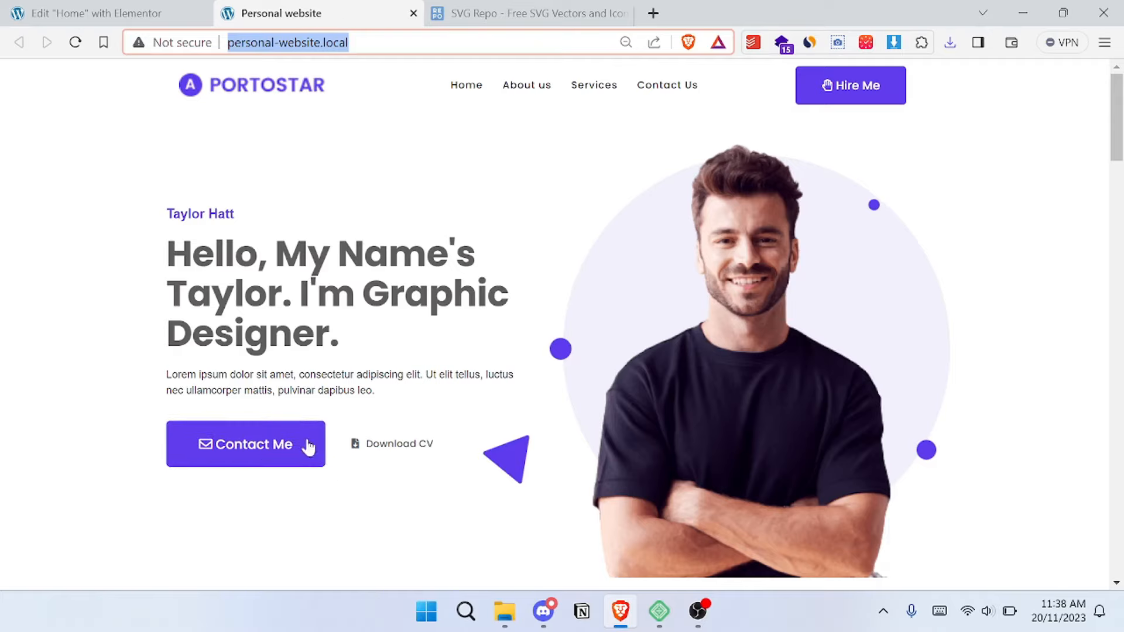
- Search the icon library for "mail" and "email" to look for a Contact Me button icon, leaving without choosing one
click(123, 8)
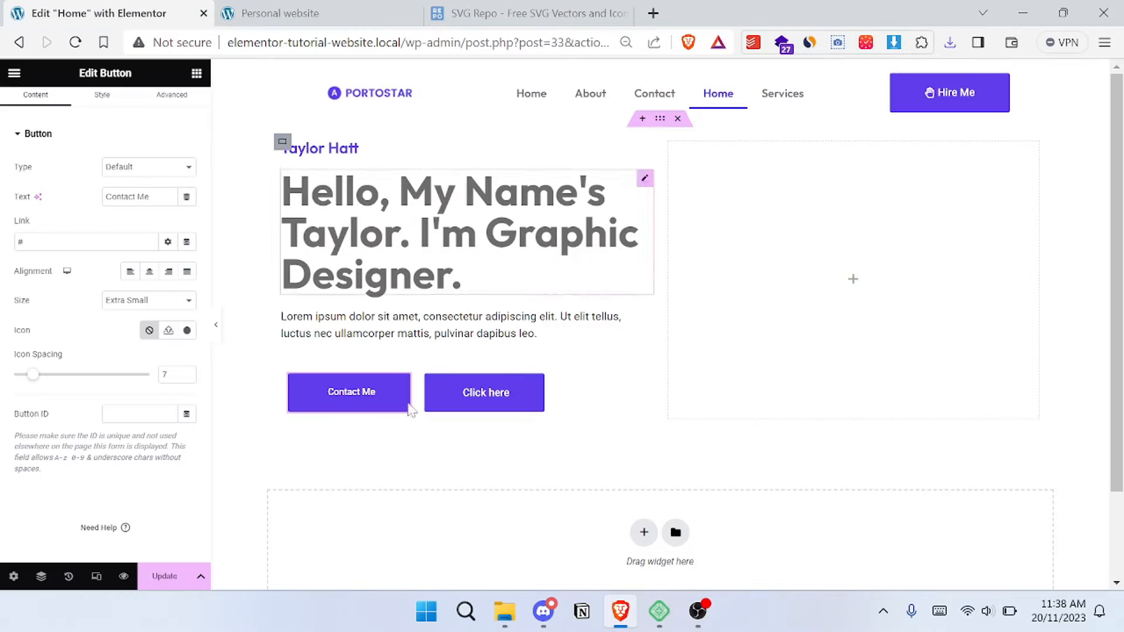
click(188, 331)
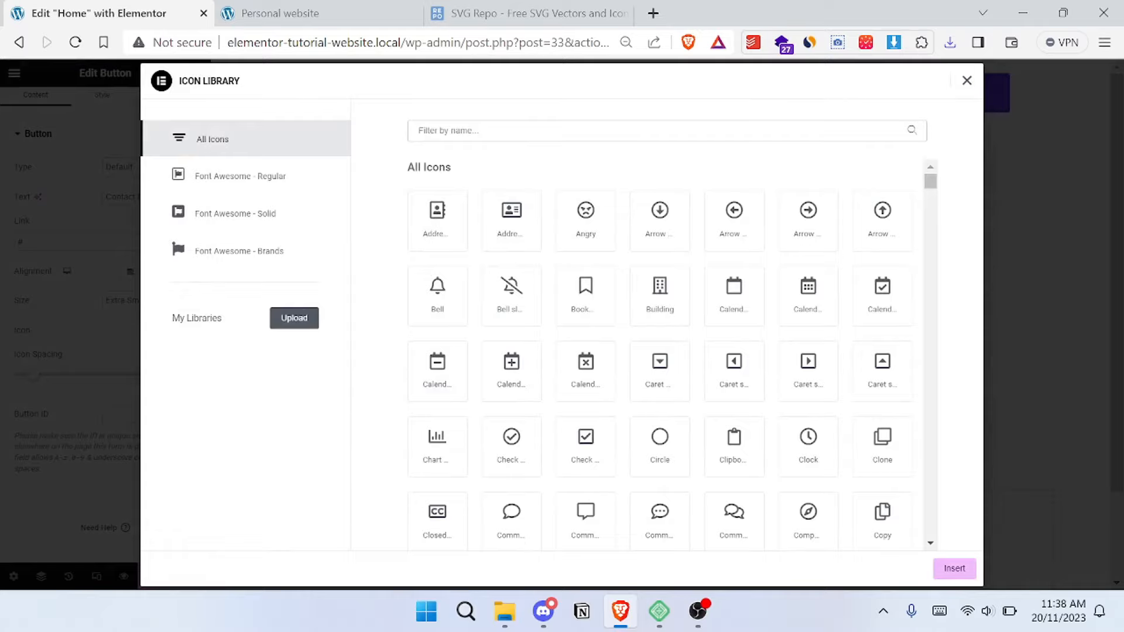
text(mail)
key(BackSpace)
key(BackSpace)
key(BackSpace)
key(BackSpace)
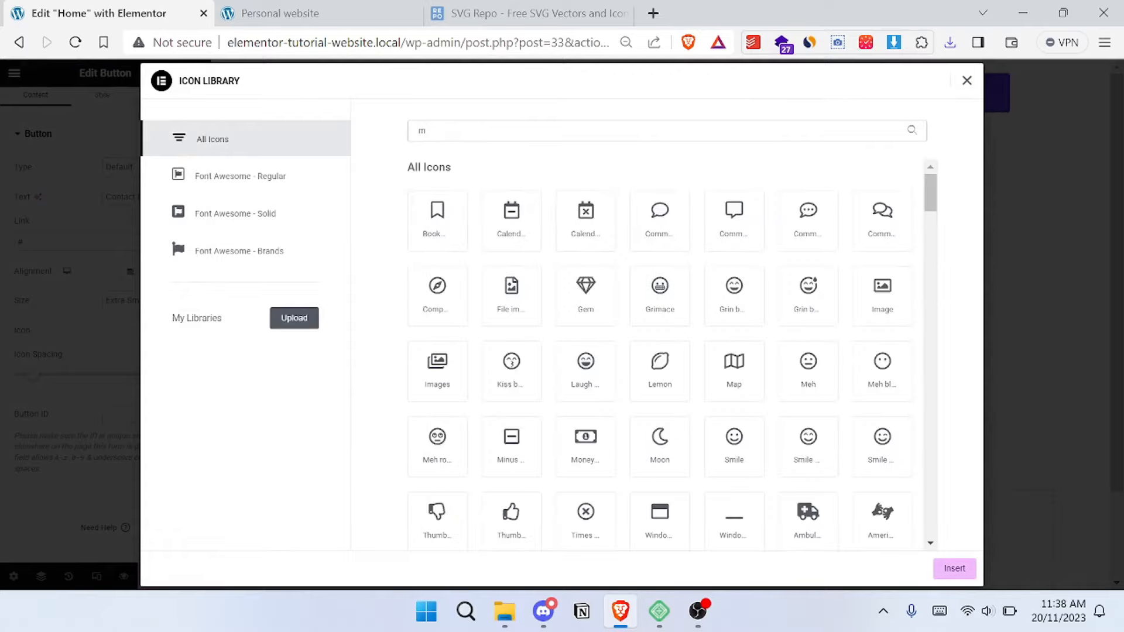
text(email)
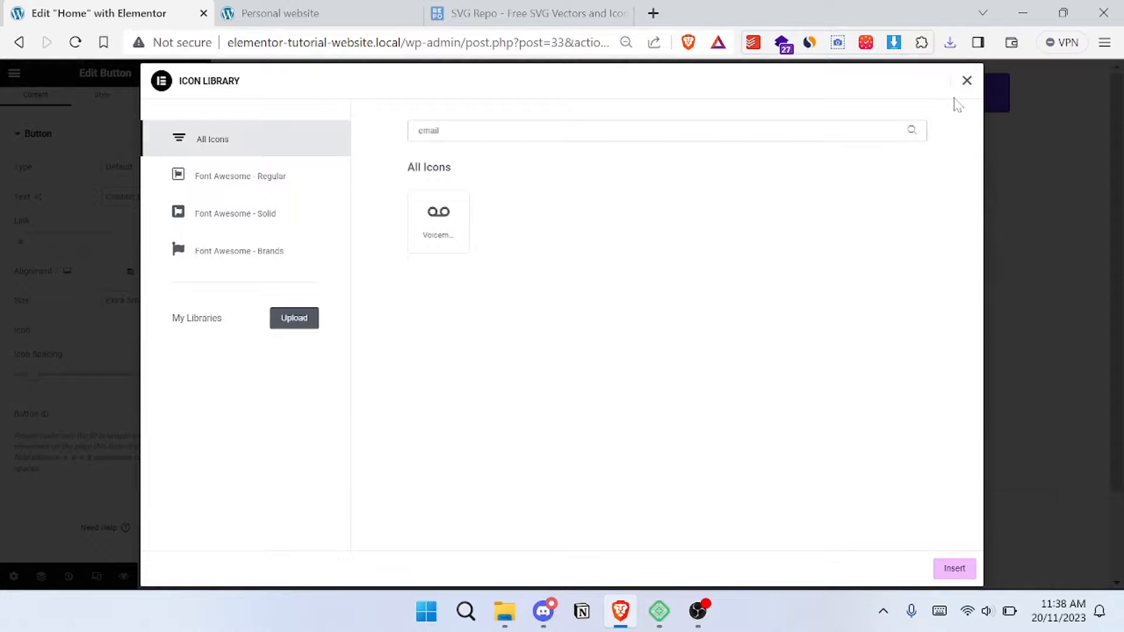
click(967, 81)
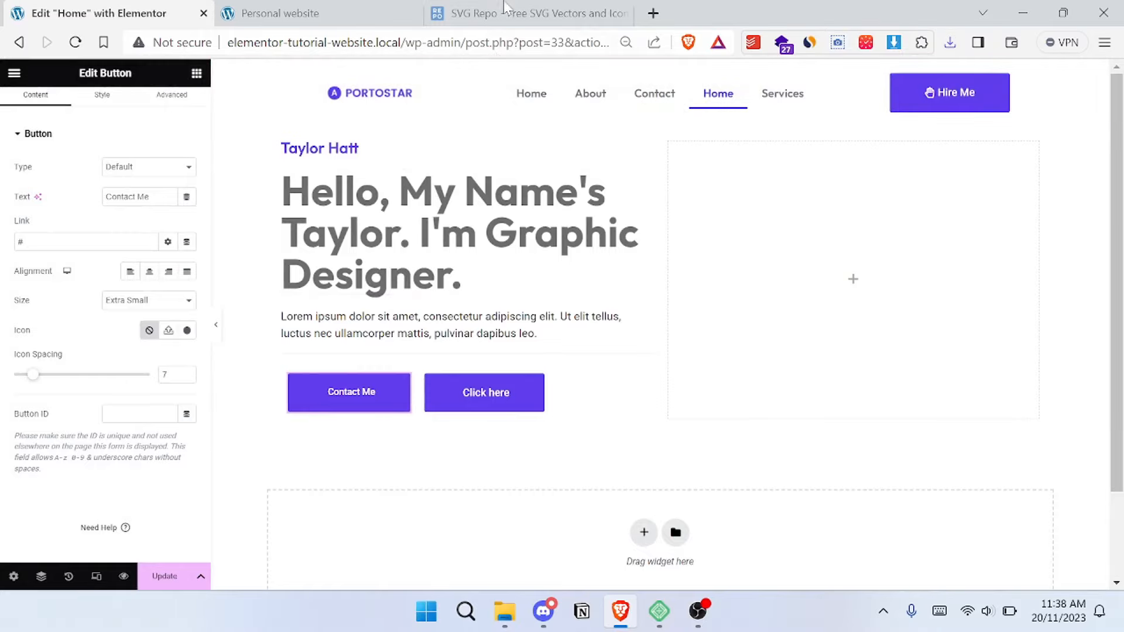
- Switch to the SVG Repo site and browse its free vector and icon collections
click(527, 13)
scroll(61, 89, up, 1)
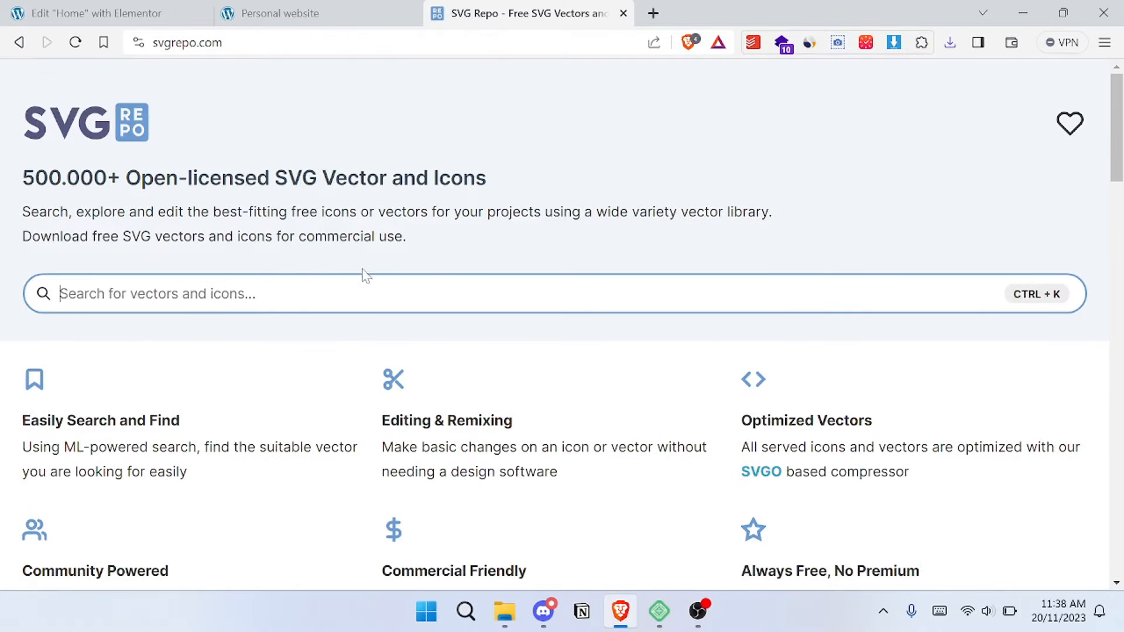
scroll(364, 274, down, 8)
scroll(394, 377, down, 5)
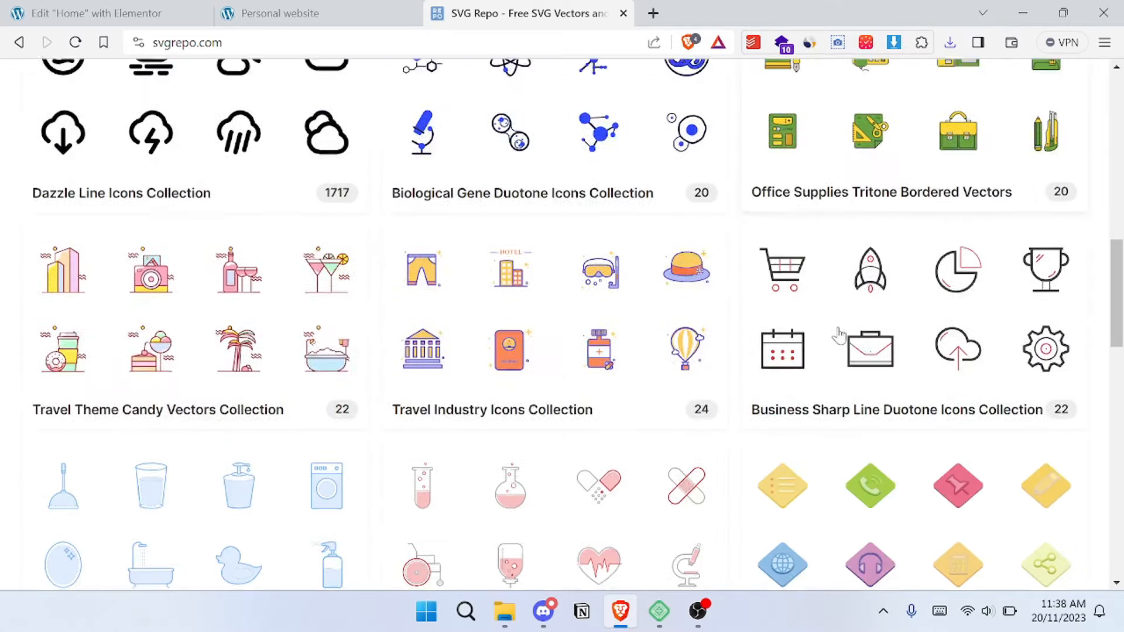
scroll(839, 334, down, 4)
scroll(515, 339, down, 6)
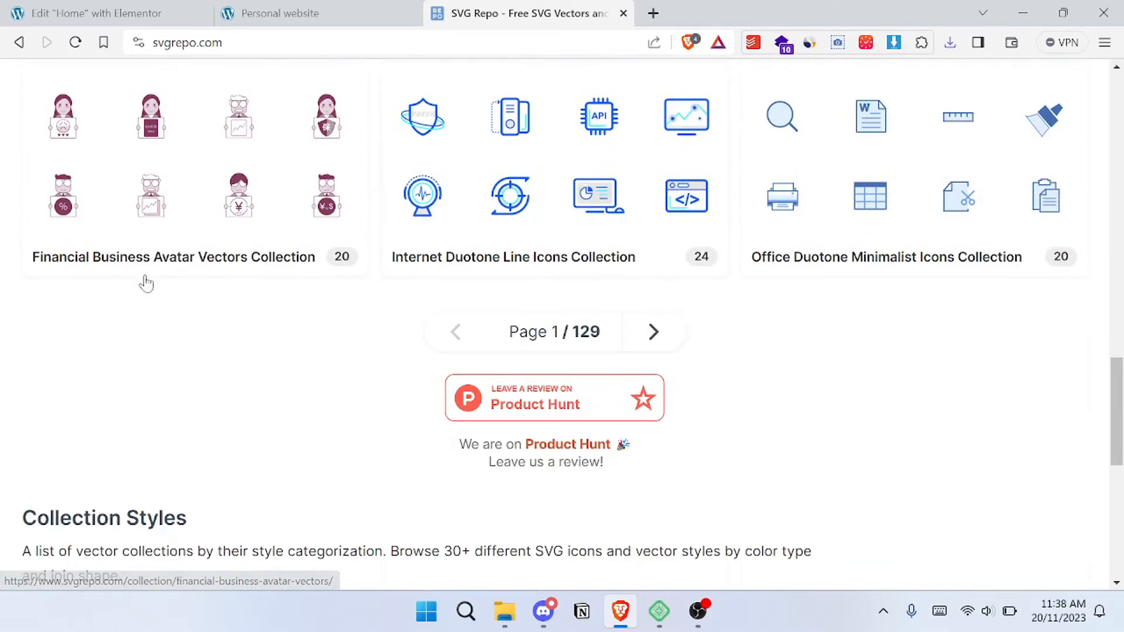
scroll(146, 284, up, 20)
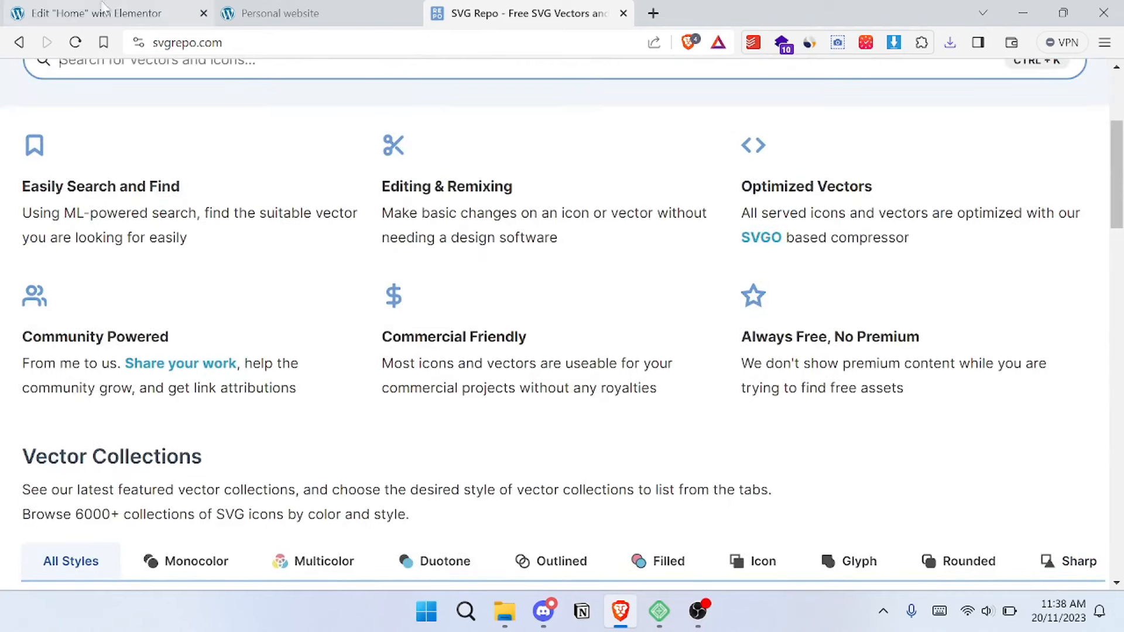
- Upload the downloaded Vector.svg to the media library and insert it as the Contact Me button's icon
click(102, 8)
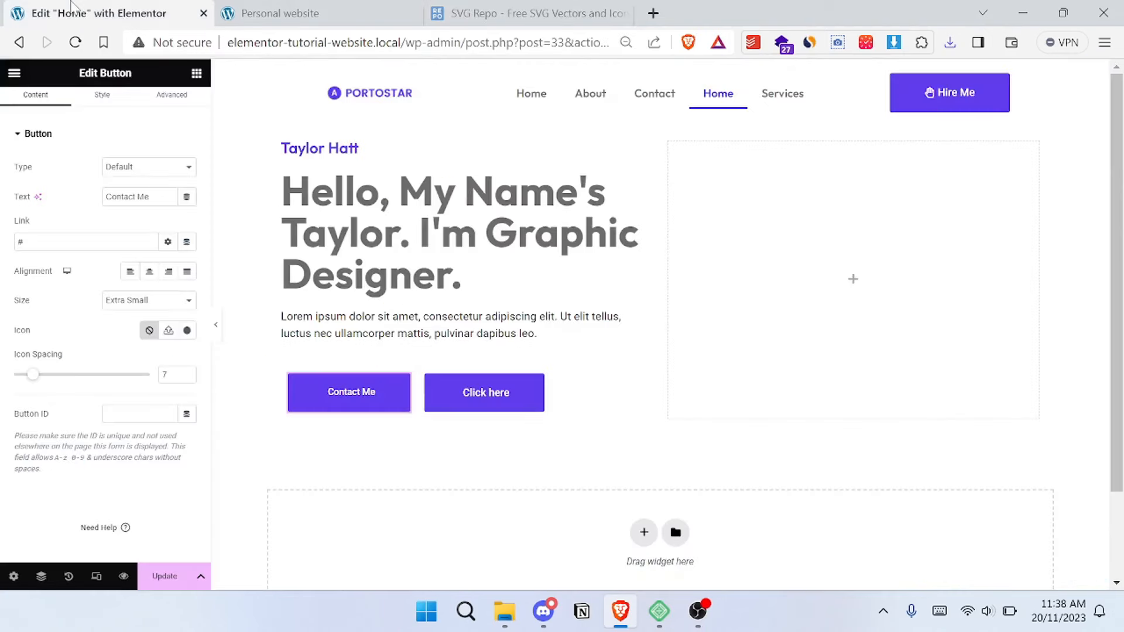
click(169, 332)
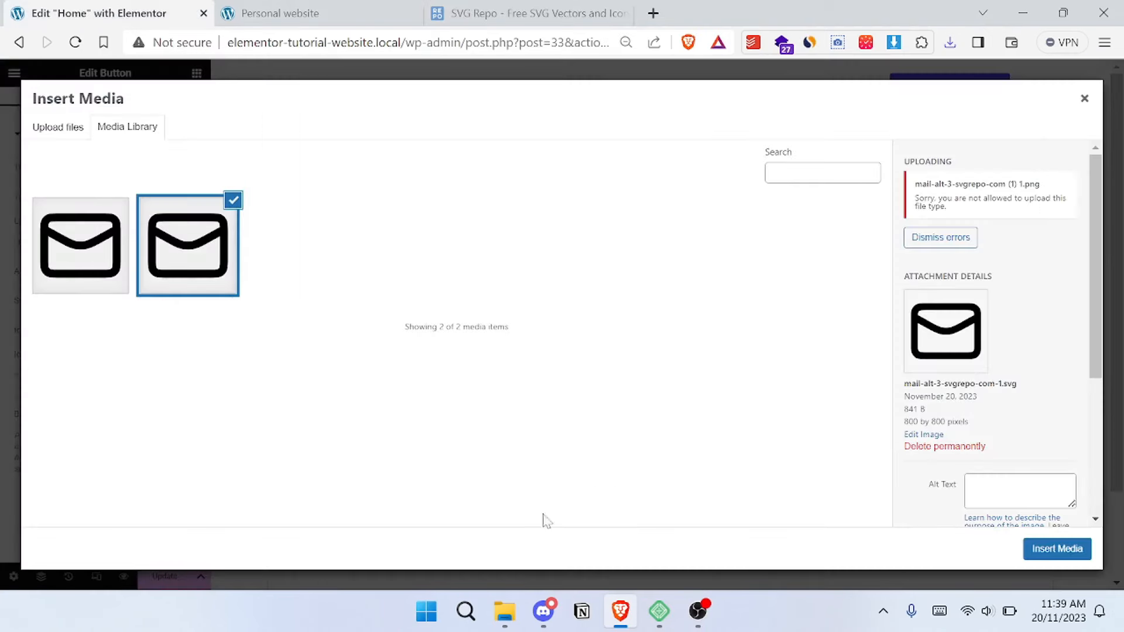
click(949, 42)
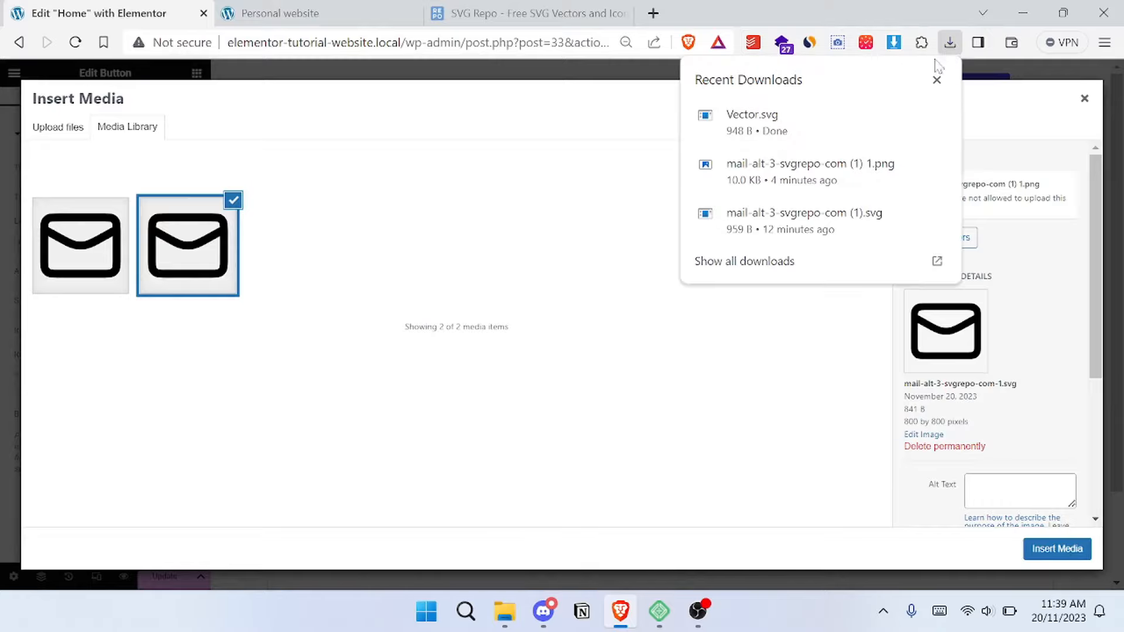
drag(753, 120, 456, 319)
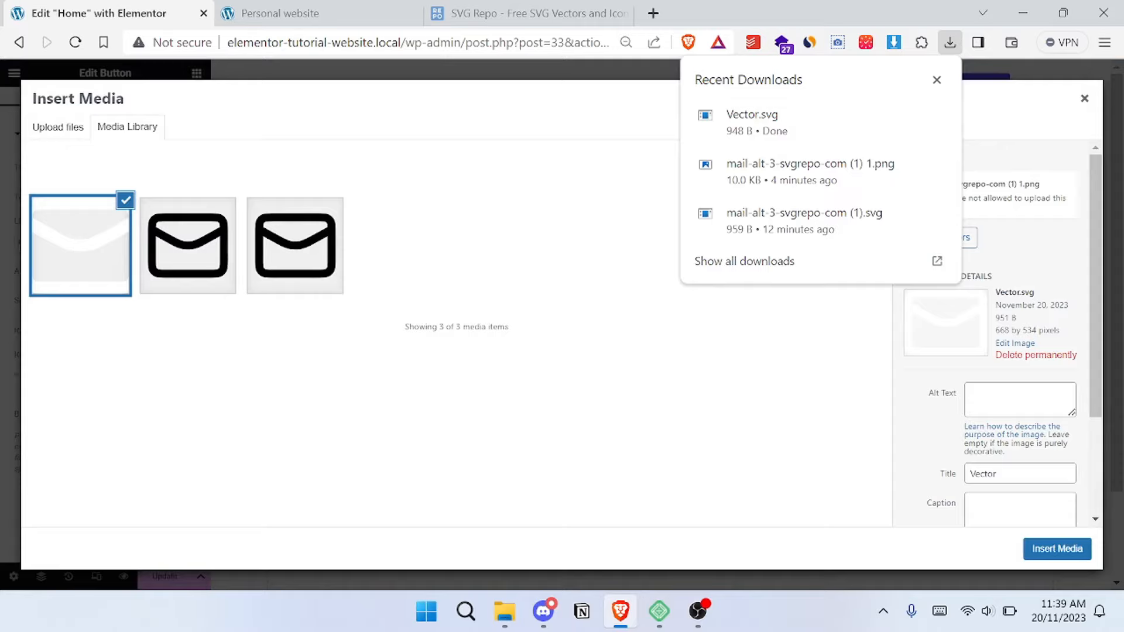
click(1047, 559)
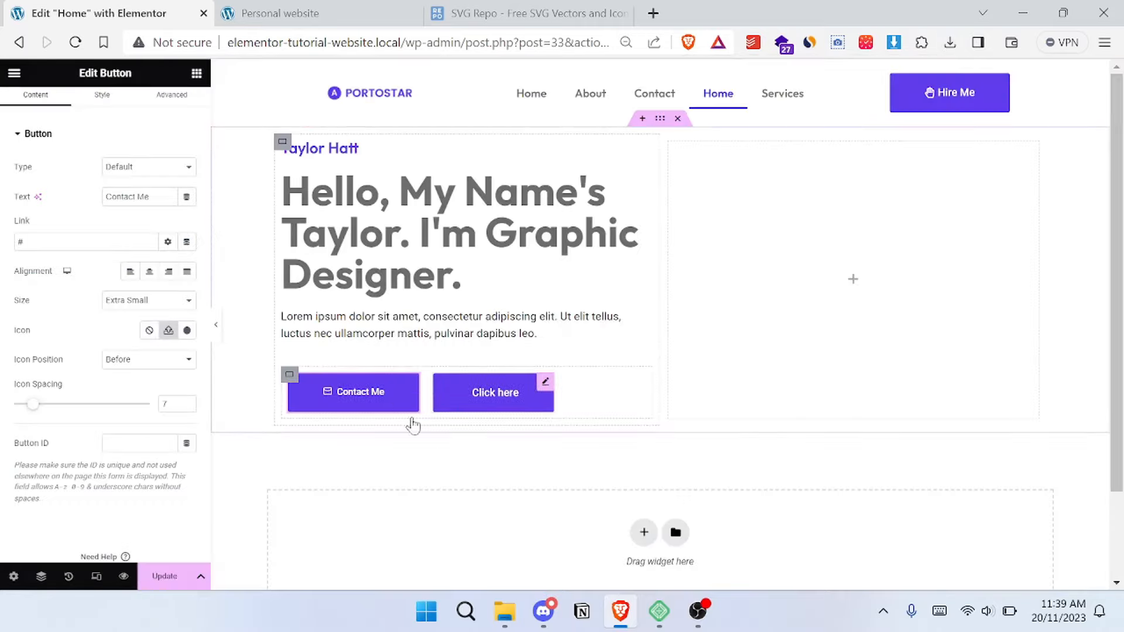
- Compare the Contact Me button with the reference site and set its size to Extra Large
click(315, 12)
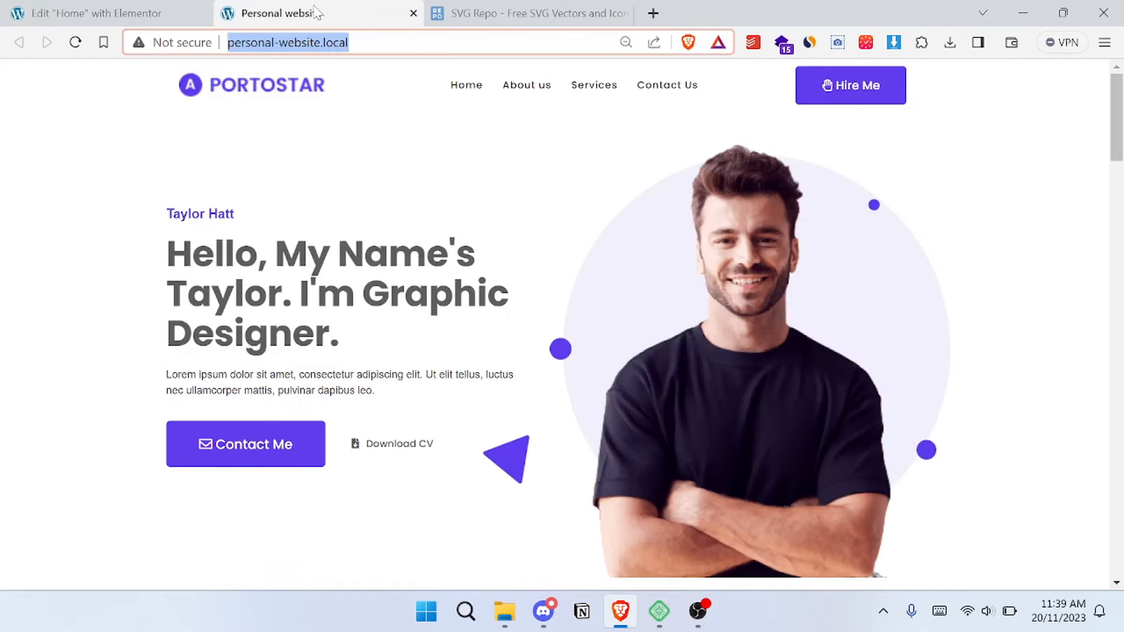
click(70, 13)
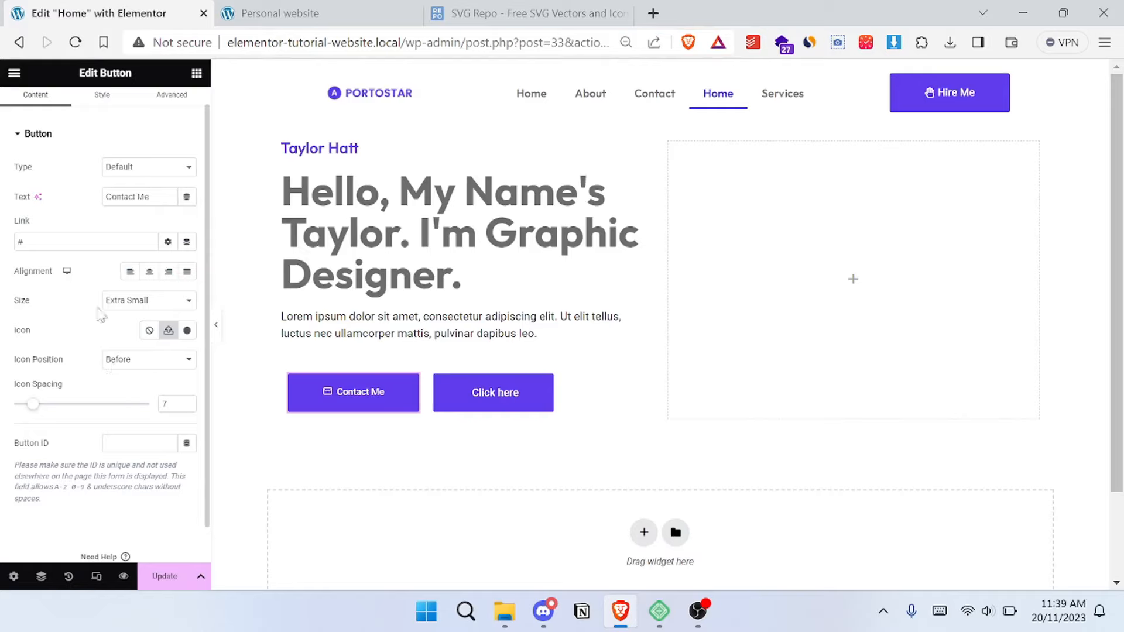
click(150, 308)
click(162, 357)
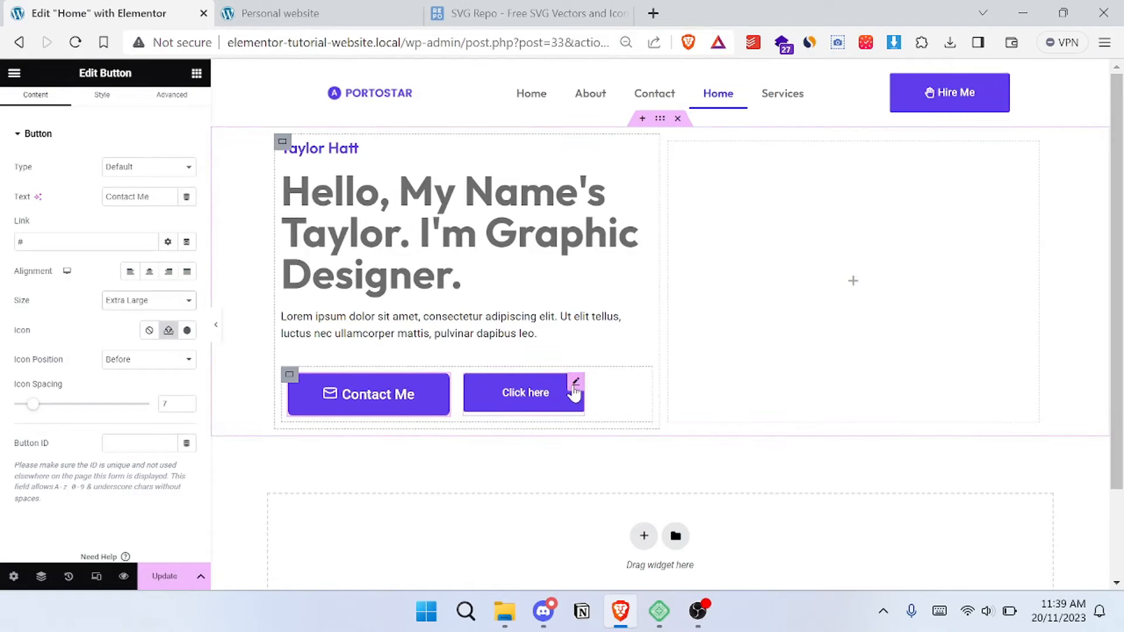
- Set the size of the second button, "Click here", to Extra Large
click(574, 388)
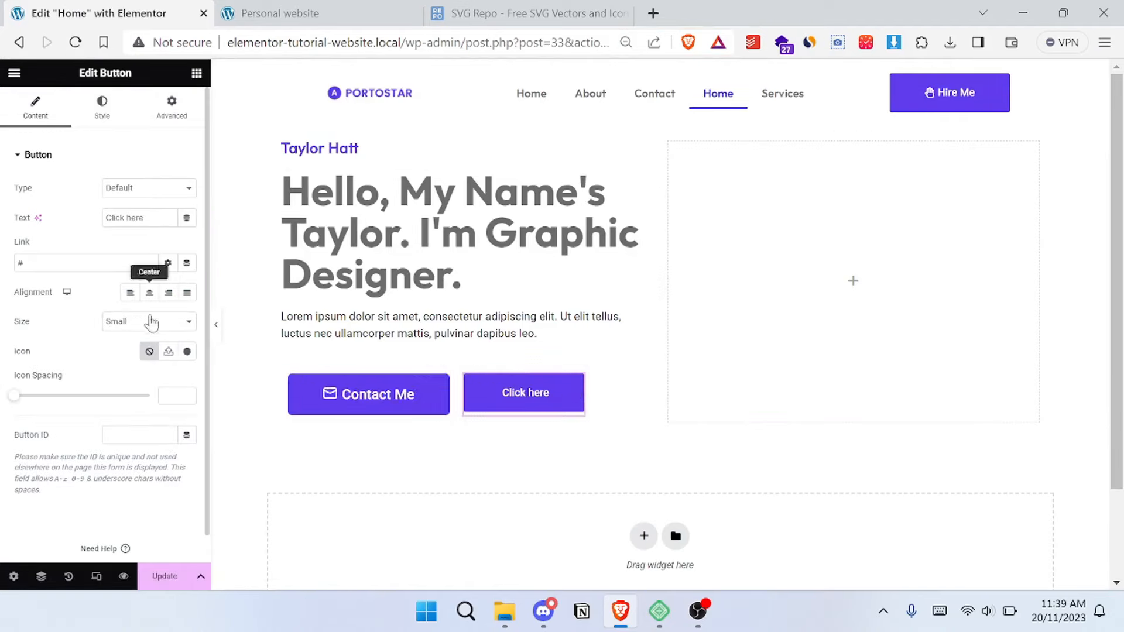
click(134, 326)
click(151, 384)
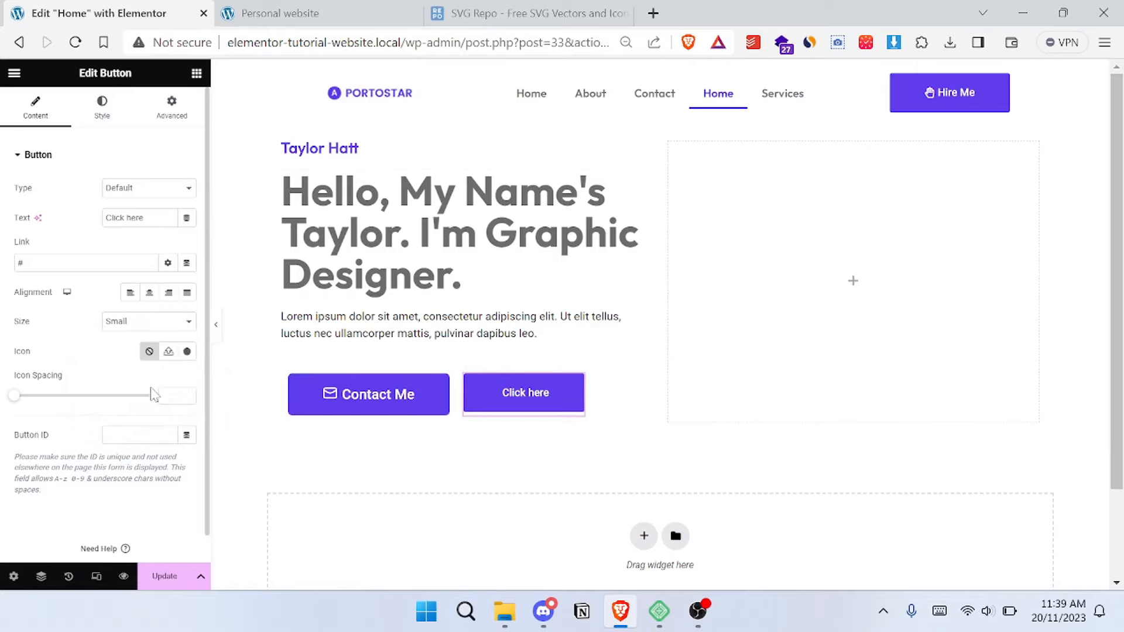
click(142, 324)
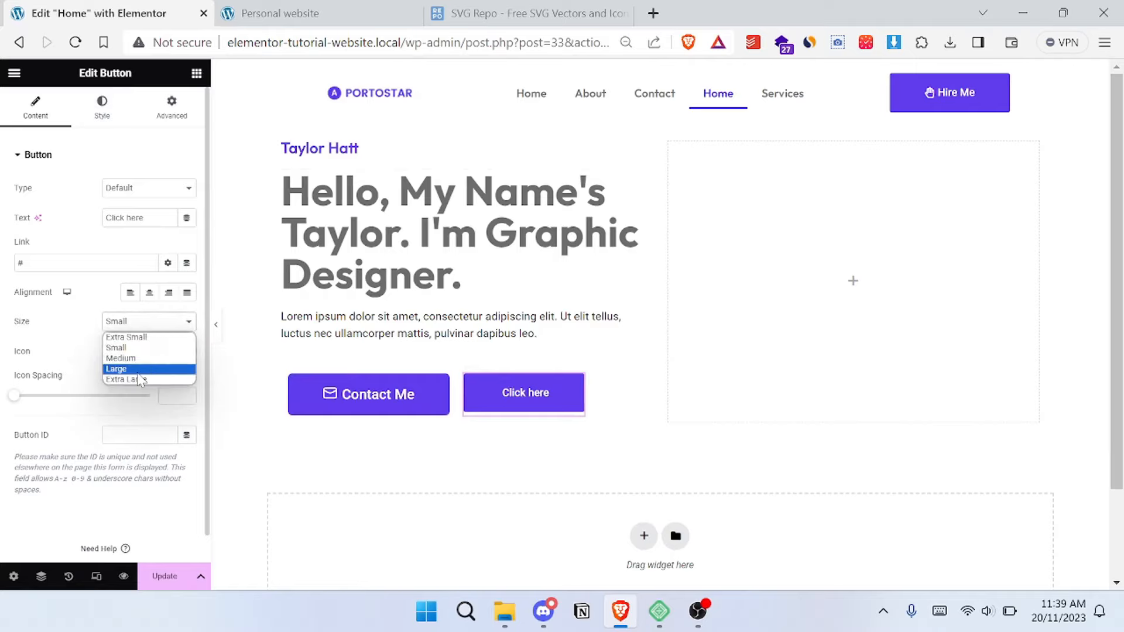
click(134, 382)
- Copy the "Download CV" label from the reference site and use it as the second button's text
key(ctrl+Tab)
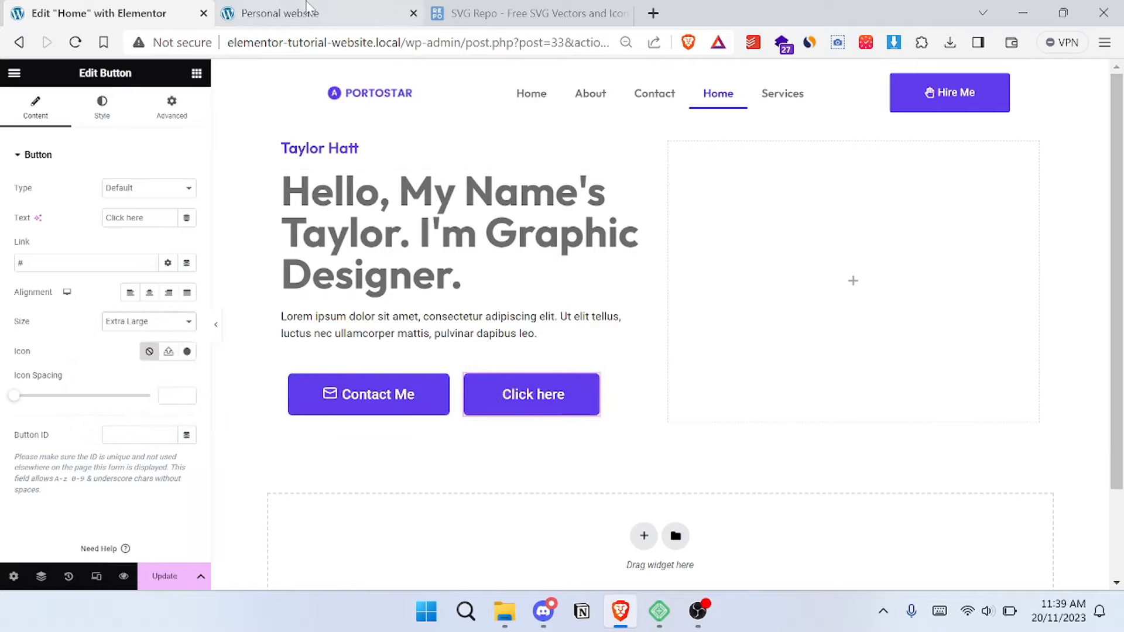
drag(469, 458, 380, 443)
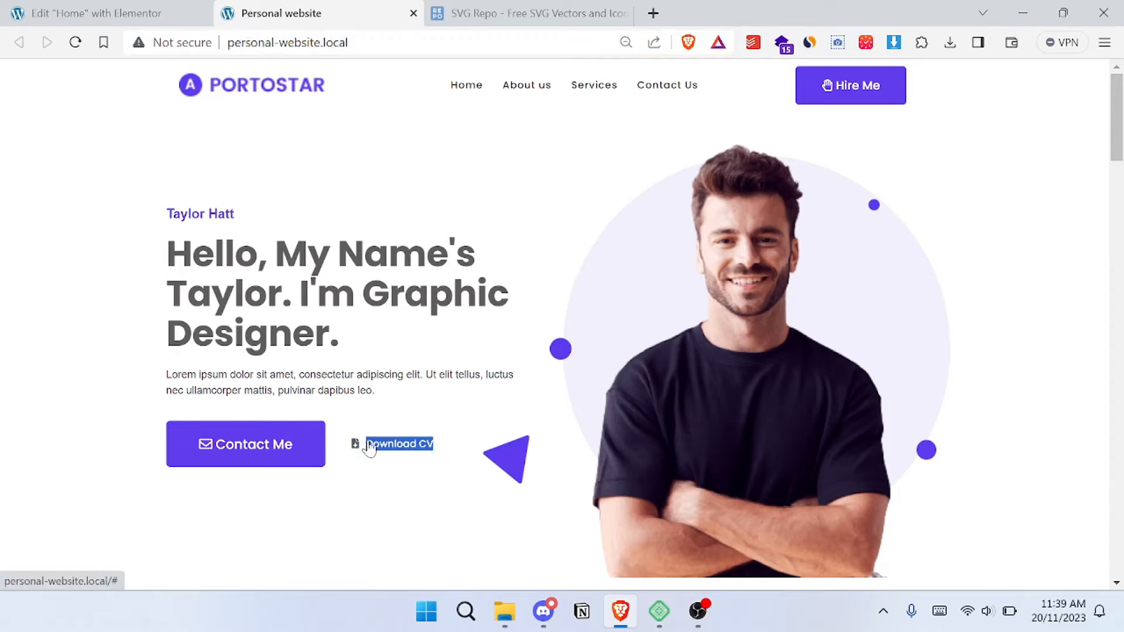
key(ctrl+shift+Tab)
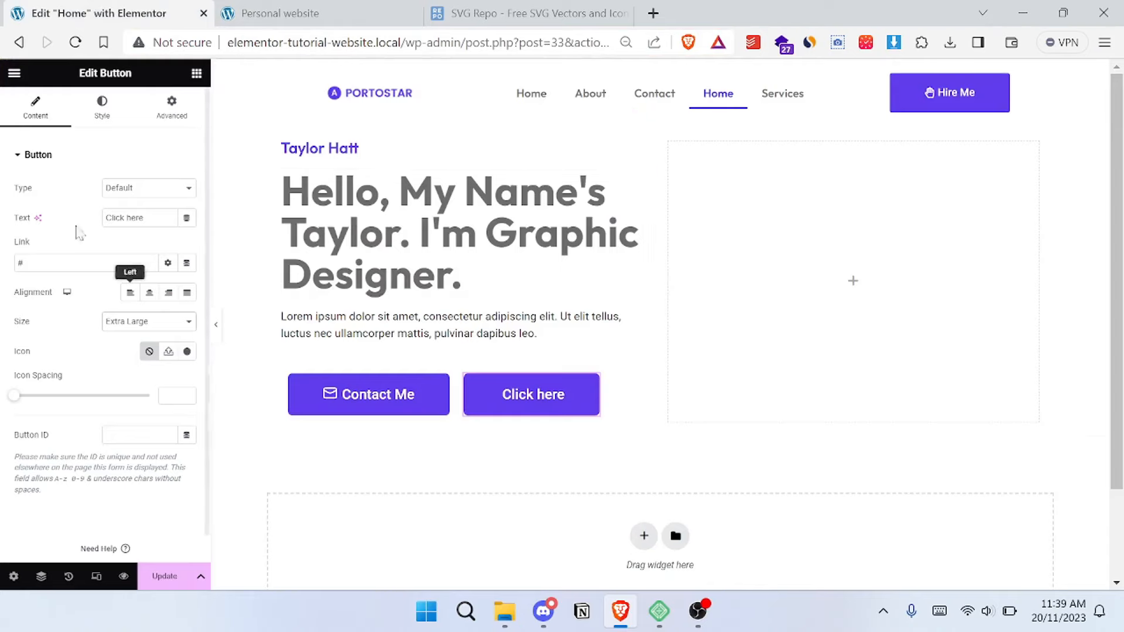
key(ctrl+a)
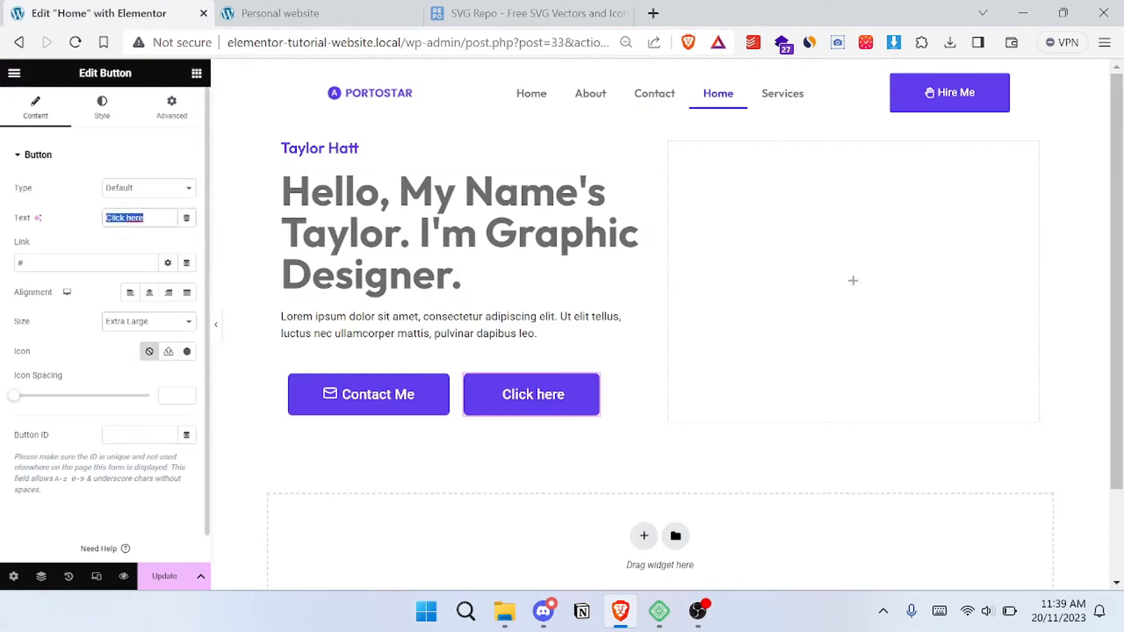
text(Download CV)
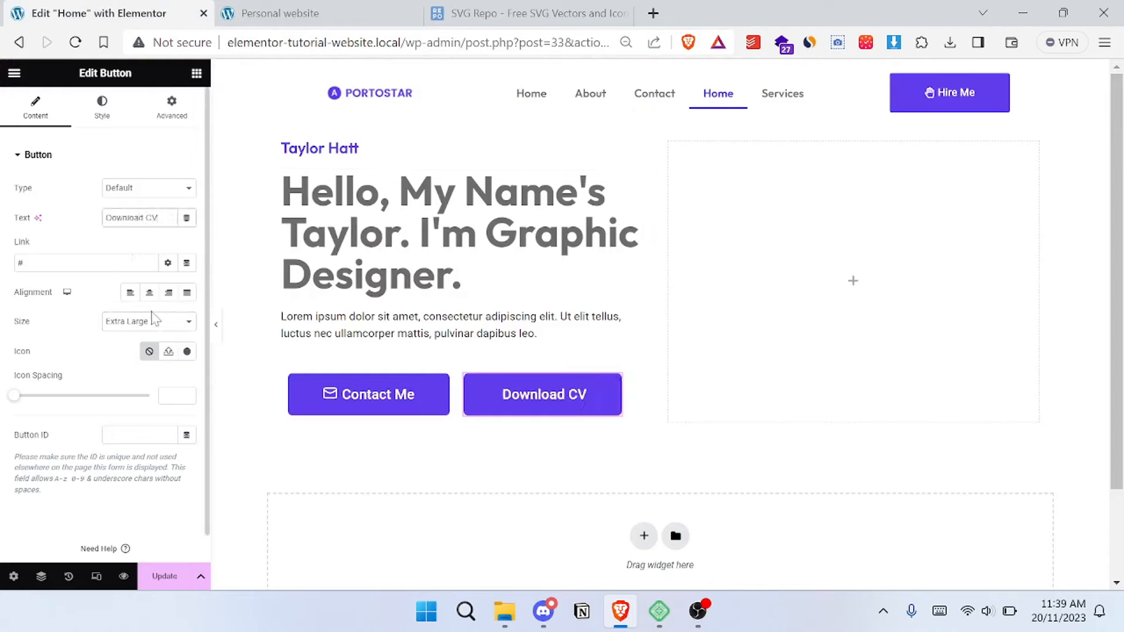
- Check the reference site's Download CV icon, search the icon library for "download", and insert the file download icon into the button
click(189, 351)
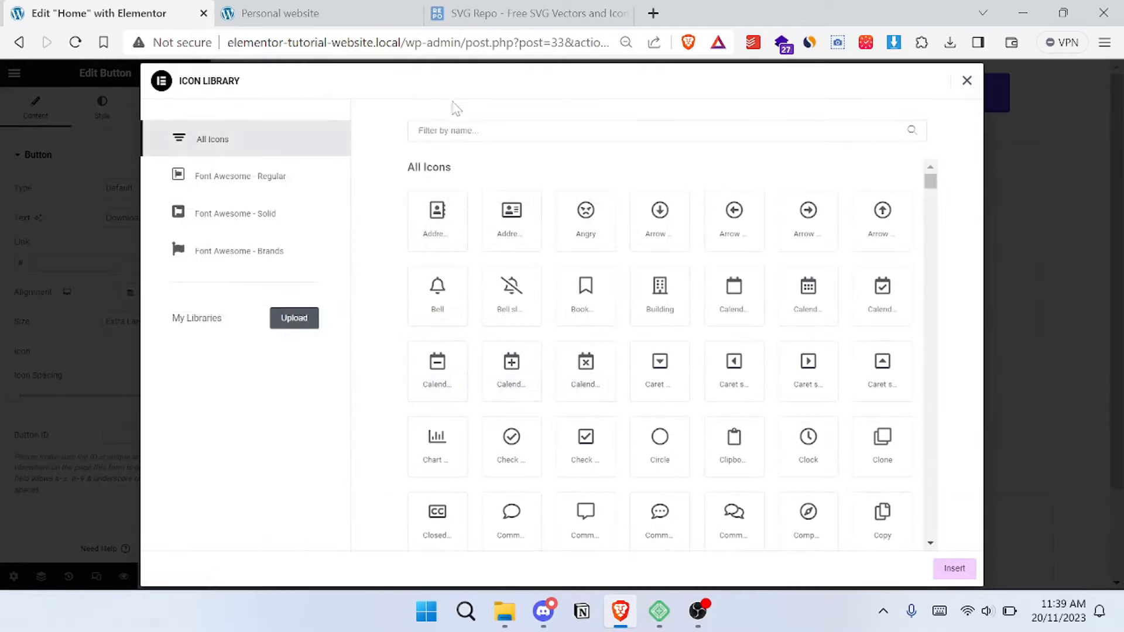
click(293, 13)
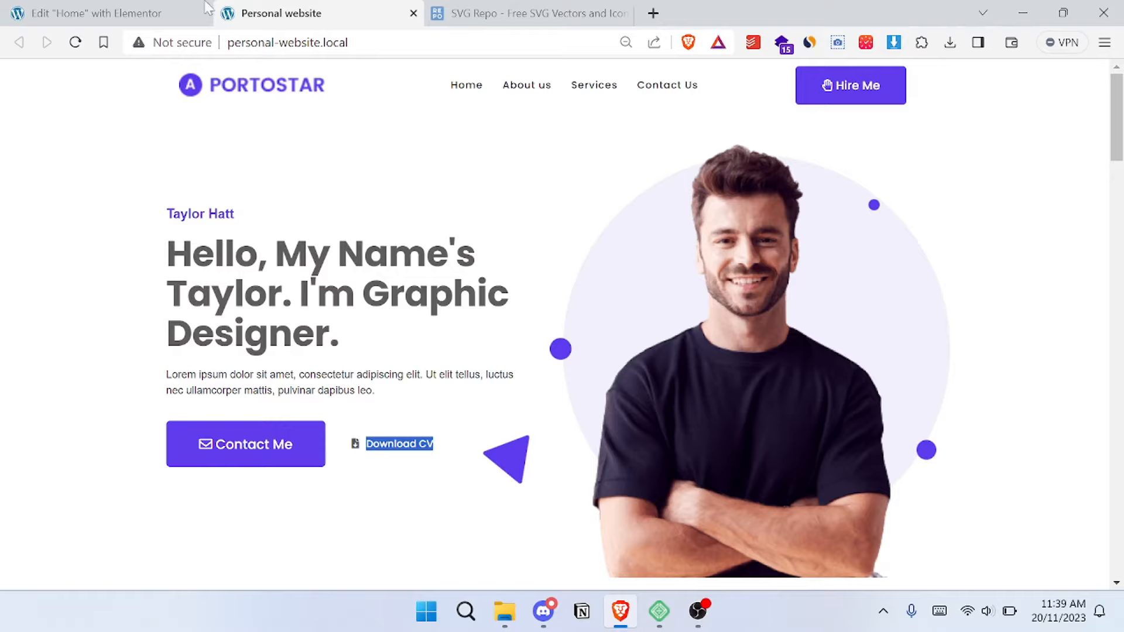
click(92, 9)
text(download)
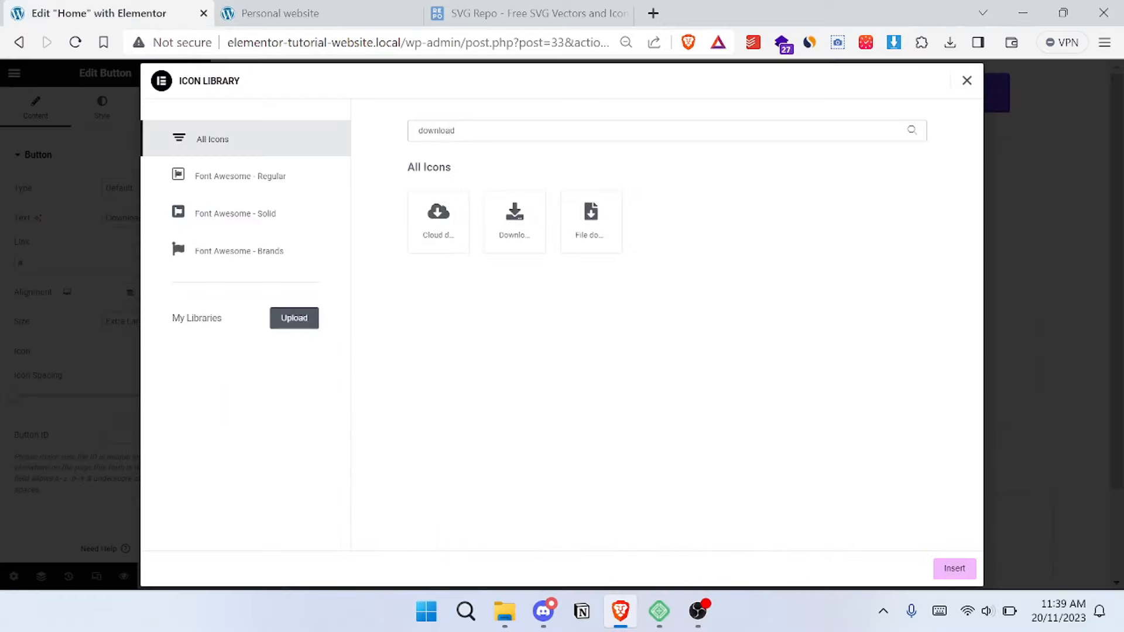
click(591, 221)
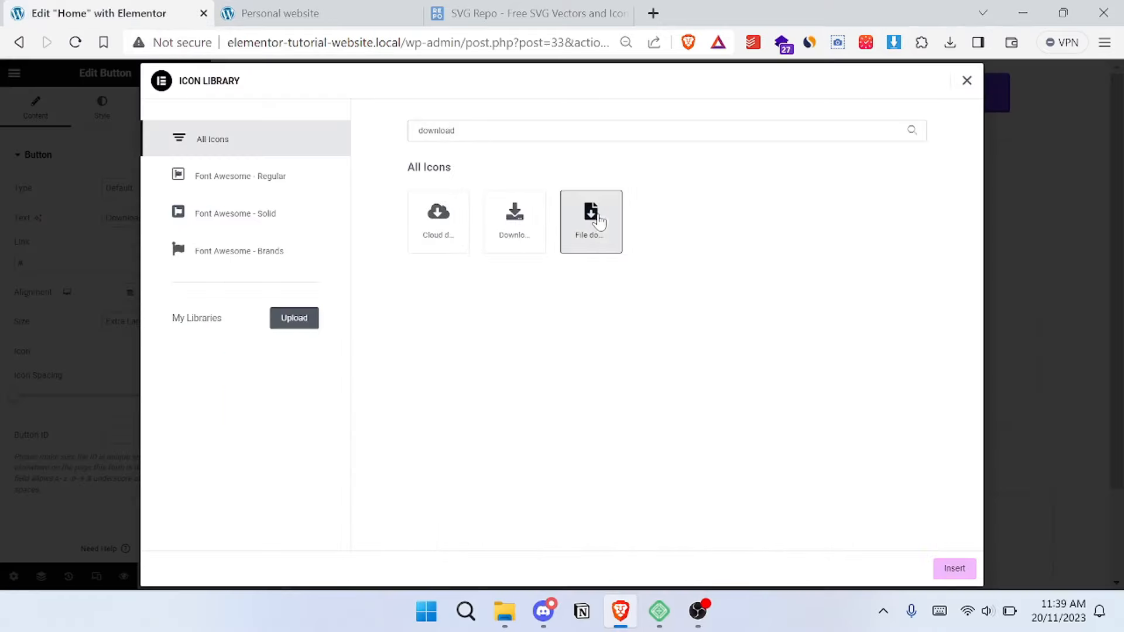
click(936, 571)
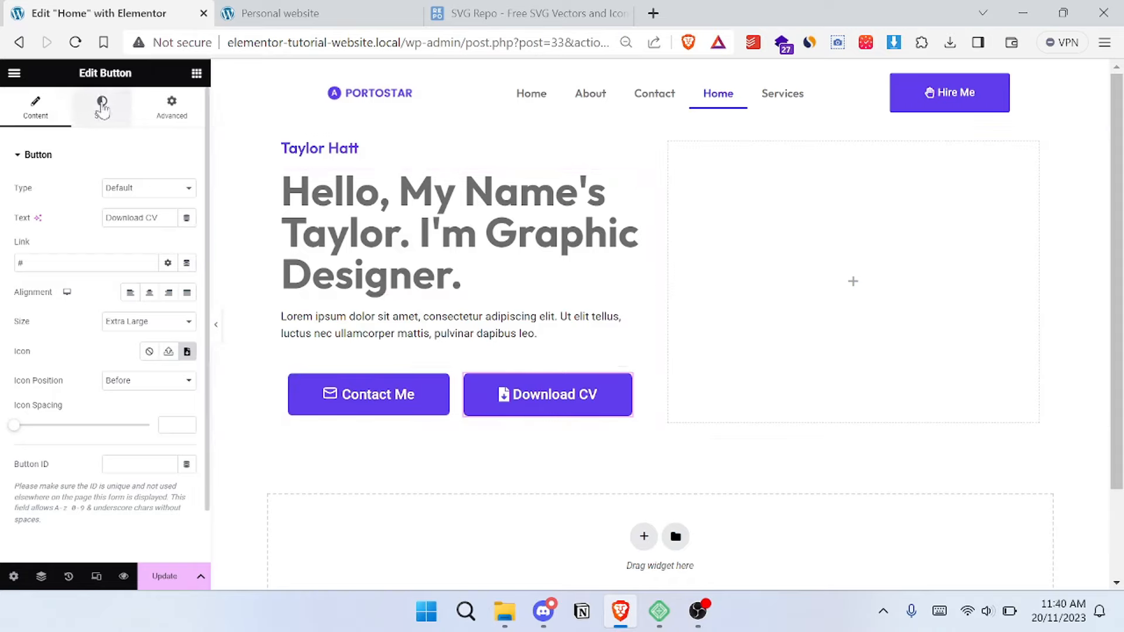
- Set the Download CV button's normal background color to white, #FFFFFF
click(127, 124)
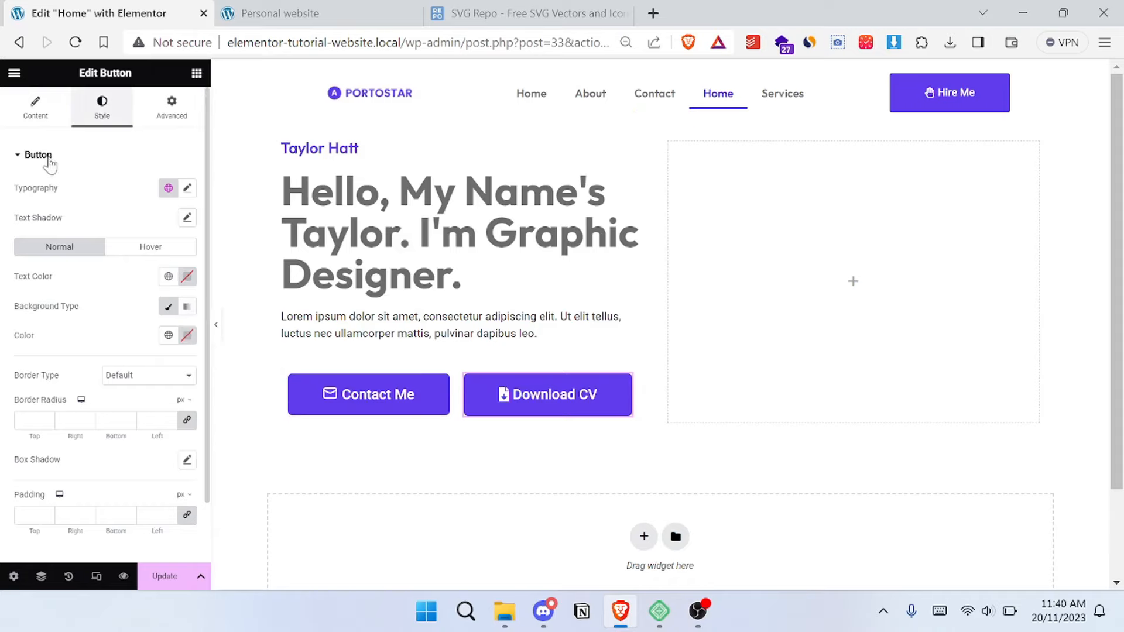
scroll(101, 248, down, 1)
scroll(101, 250, up, 1)
click(168, 311)
click(176, 335)
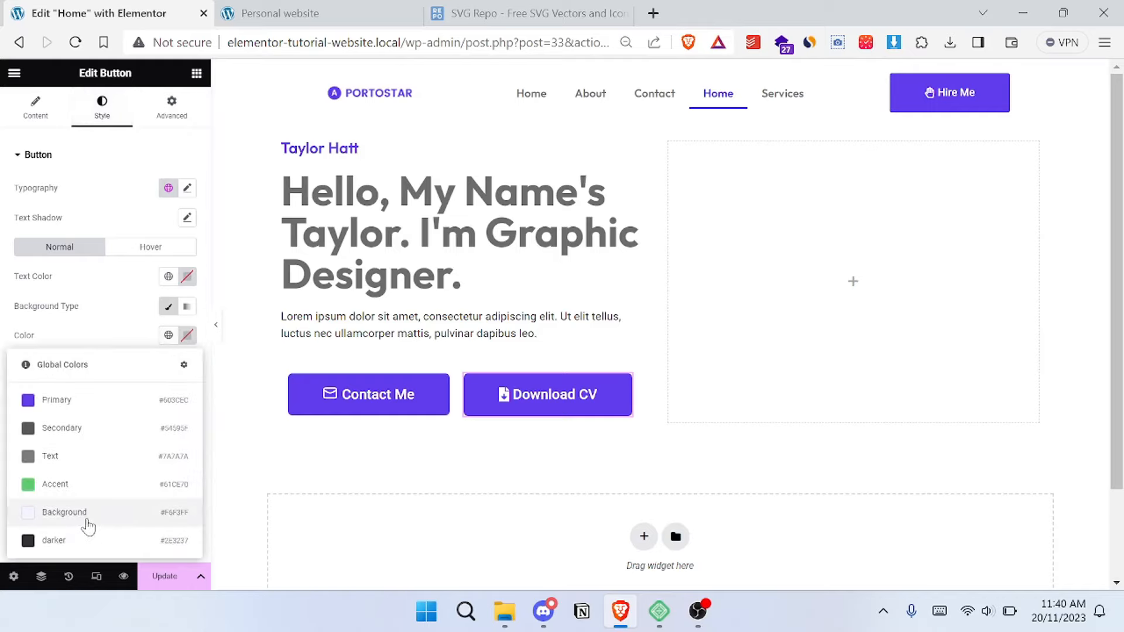
click(187, 335)
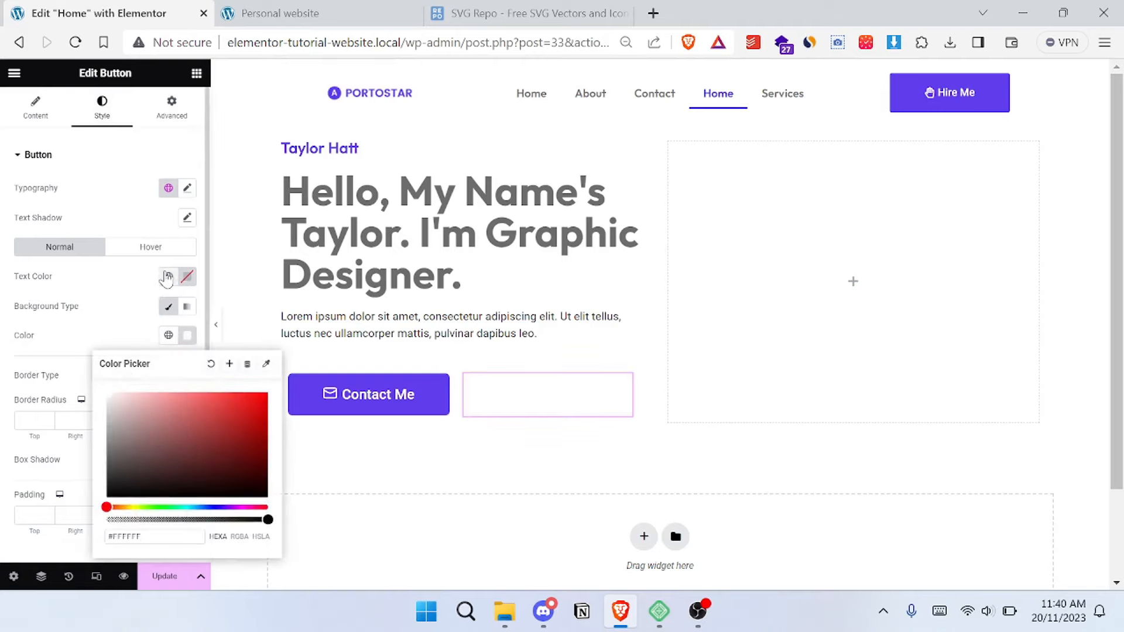
- Compare the Download CV button with the reference site and set its text color to the Secondary global color
click(275, 13)
click(32, 8)
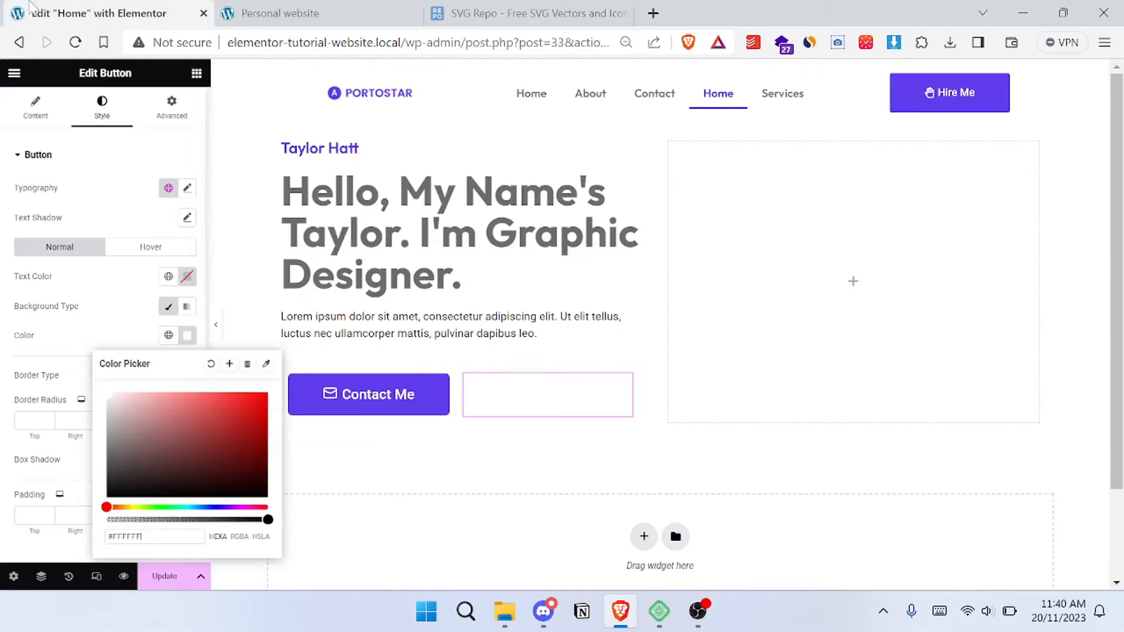
click(168, 276)
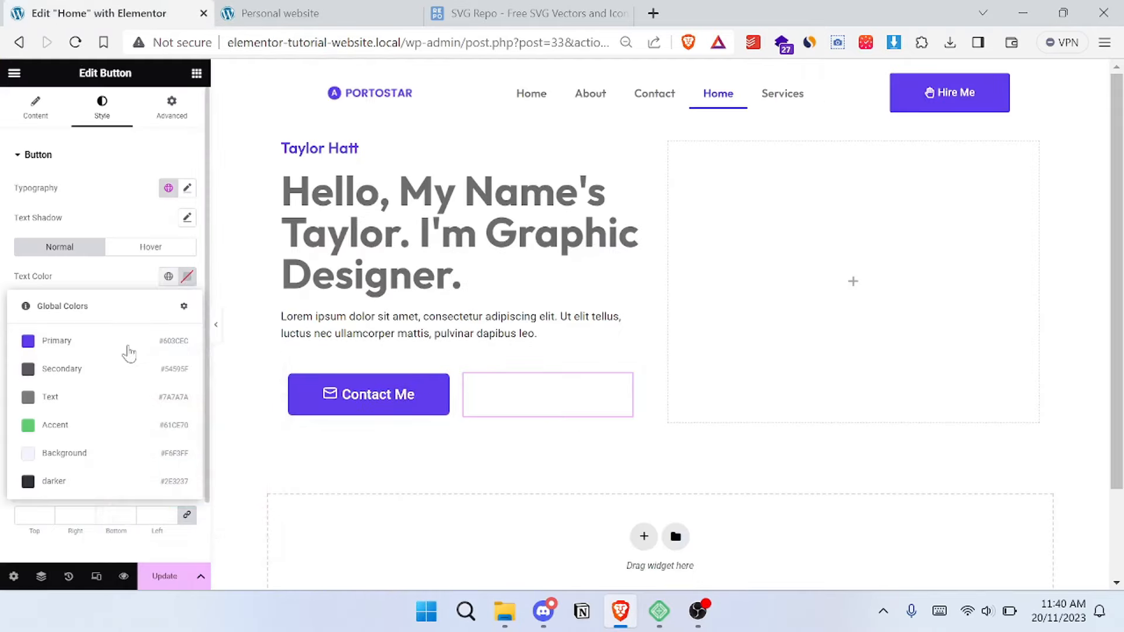
click(95, 407)
click(168, 276)
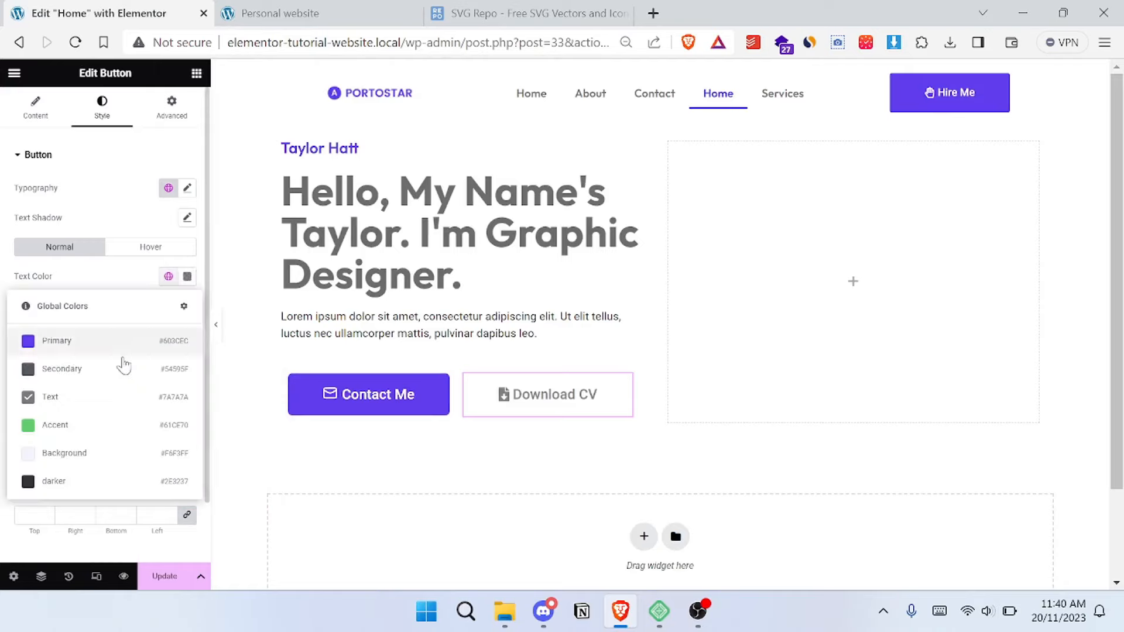
click(96, 367)
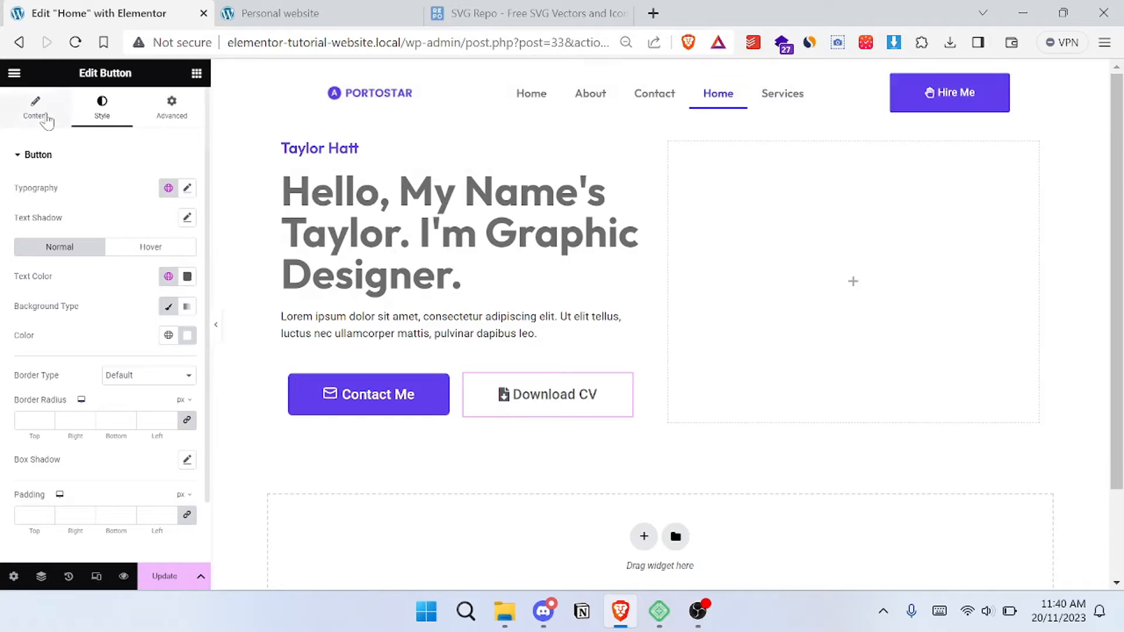
- Check the Download CV button's size on the reference site and set the button's size to Medium
click(252, 16)
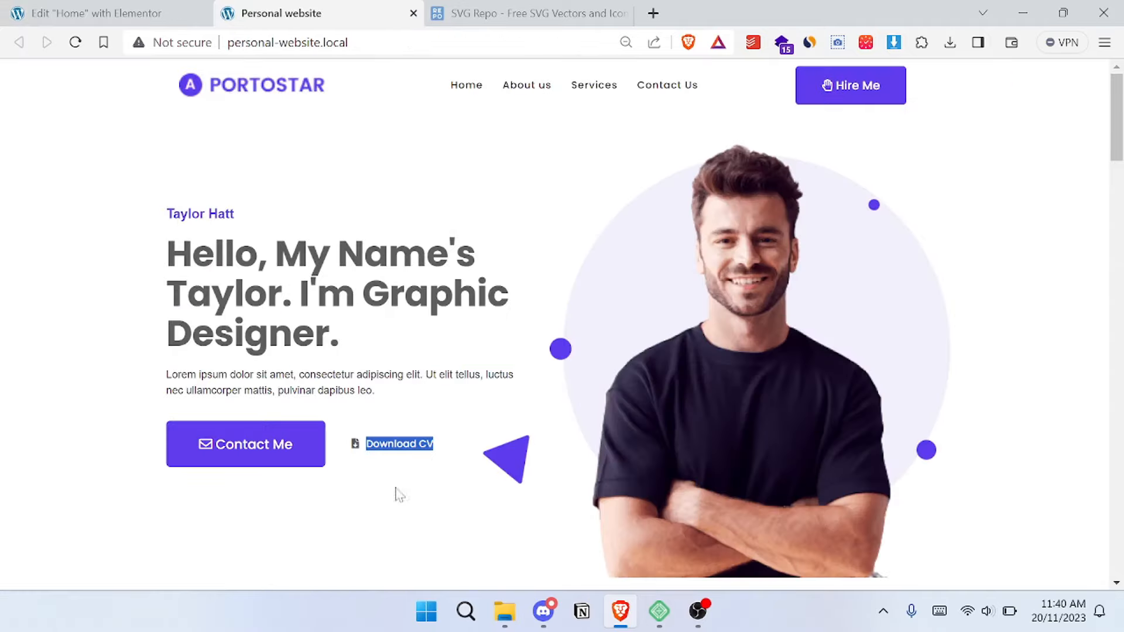
key(ctrl+shift+Tab)
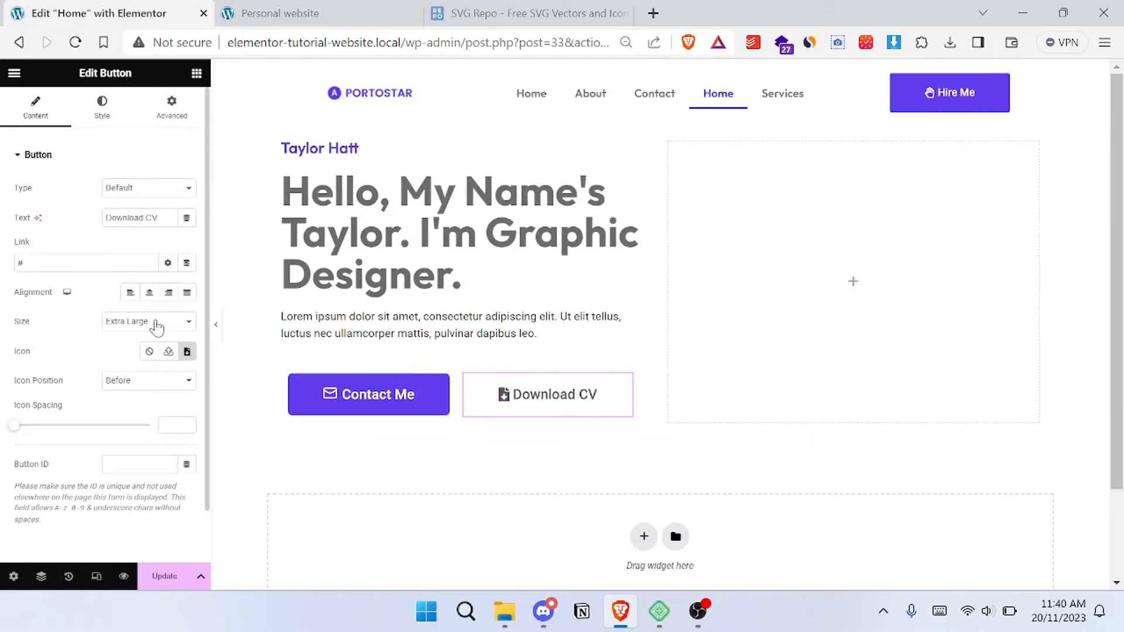
click(157, 328)
click(151, 372)
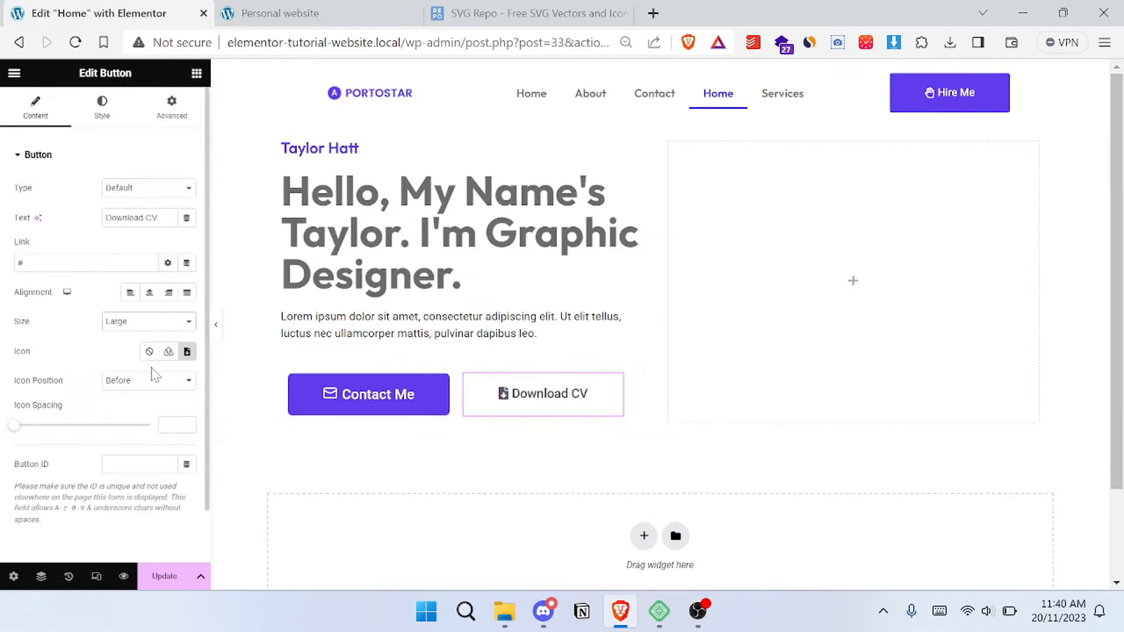
click(152, 329)
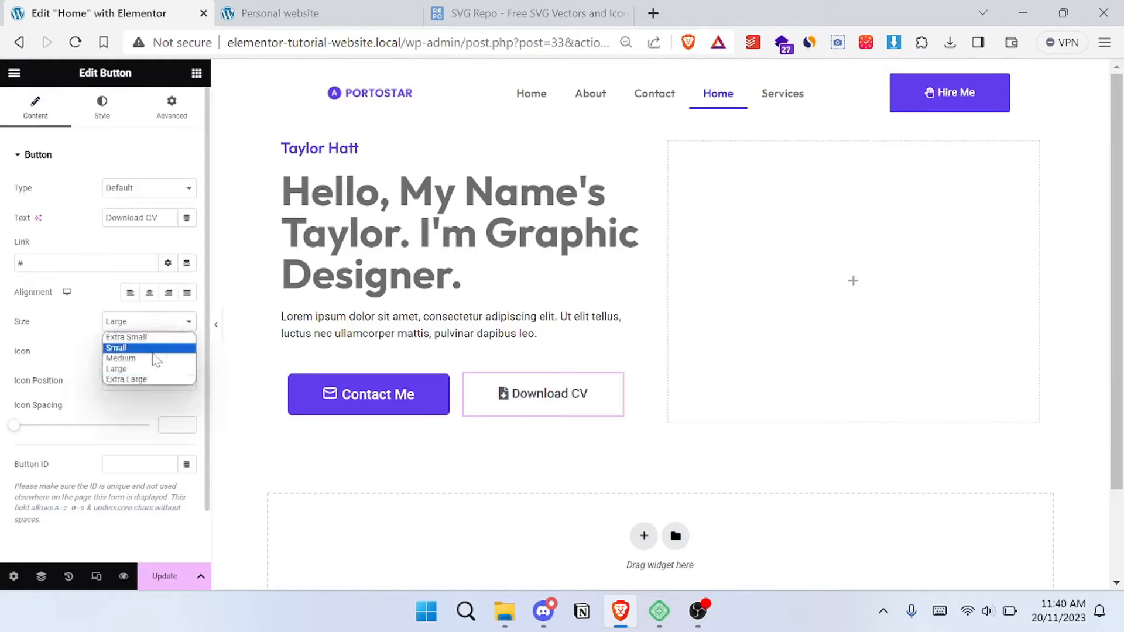
click(151, 358)
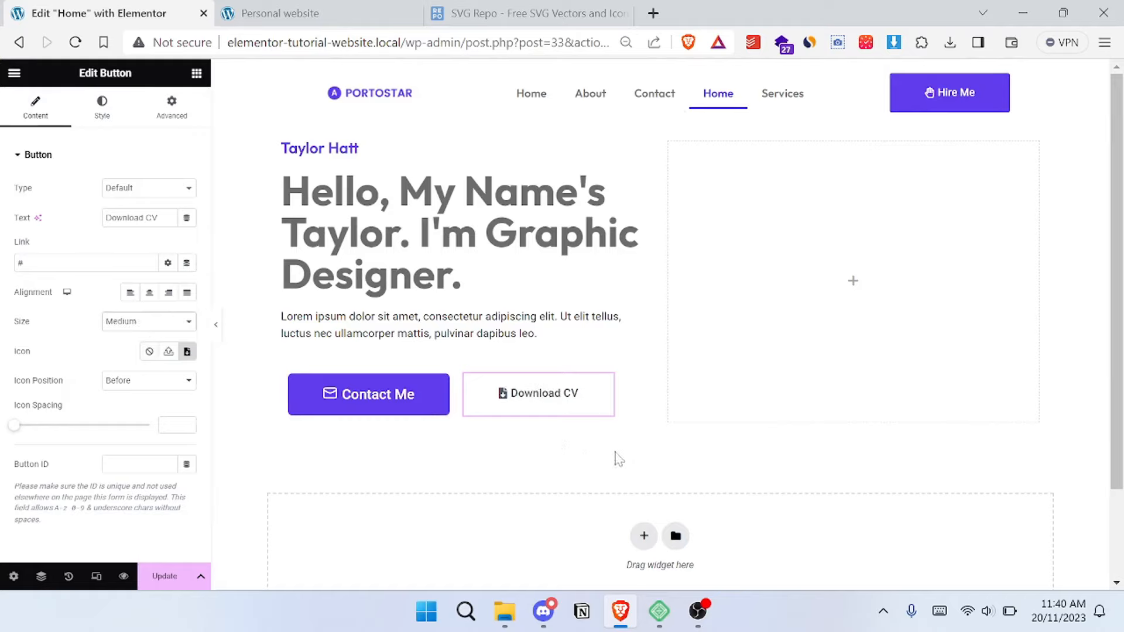
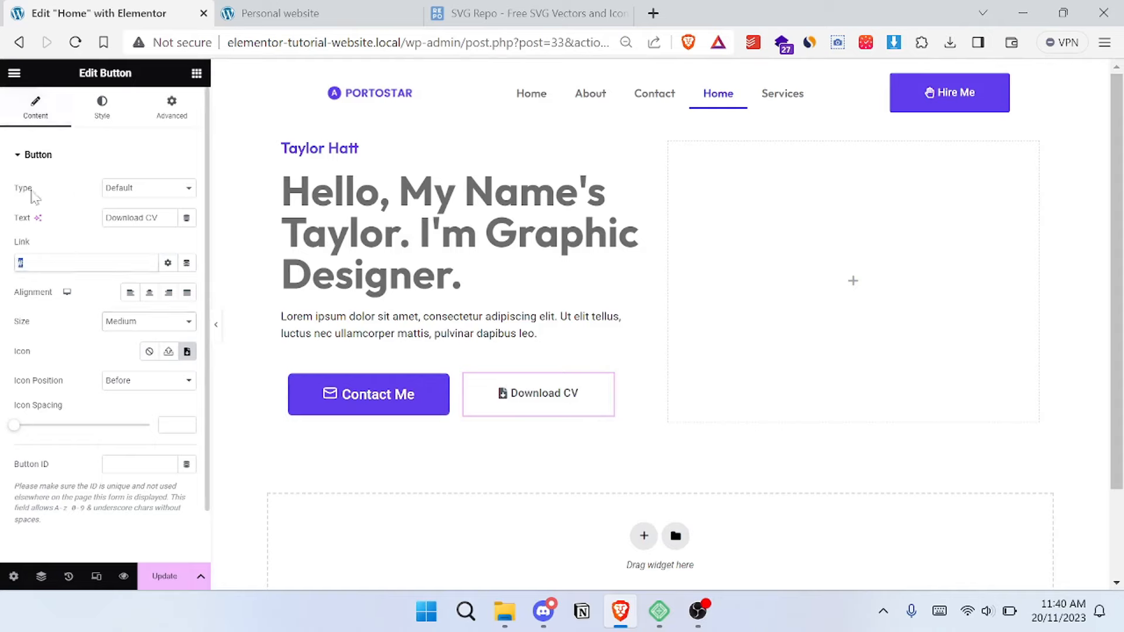
- Clear the placeholder link of the Download CV button and open the Contact Me button for editing
key(BackSpace)
click(436, 393)
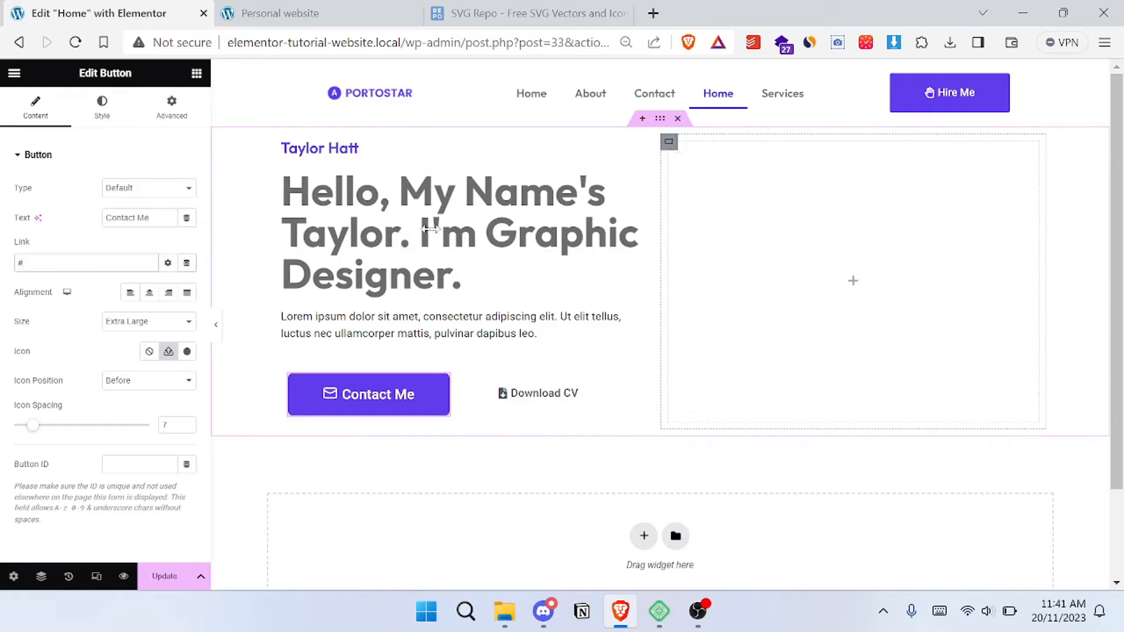
- Add an Image widget to the hero's empty container and insert profile-hero.png from the media library, checking the reference site
click(197, 74)
scroll(112, 334, down, 1)
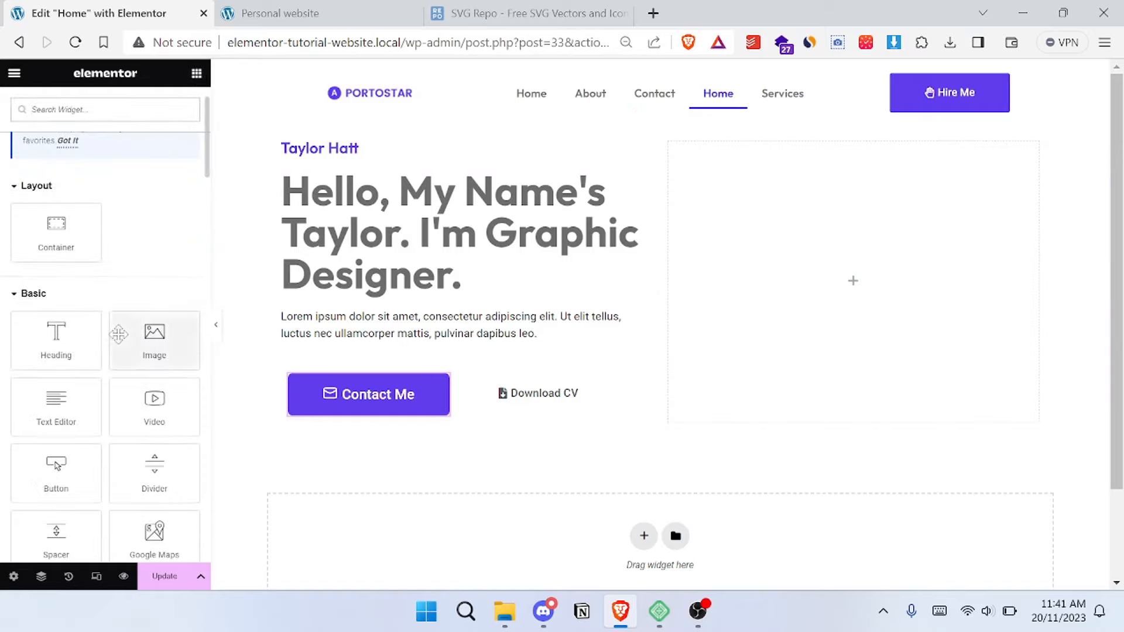
drag(135, 344, 787, 275)
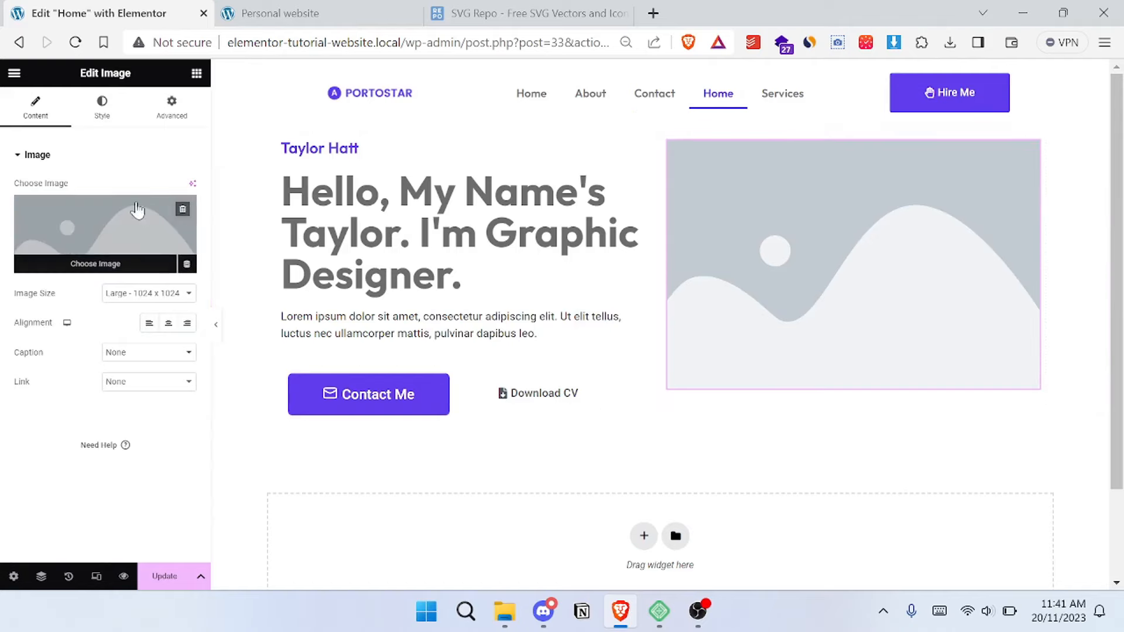
click(282, 13)
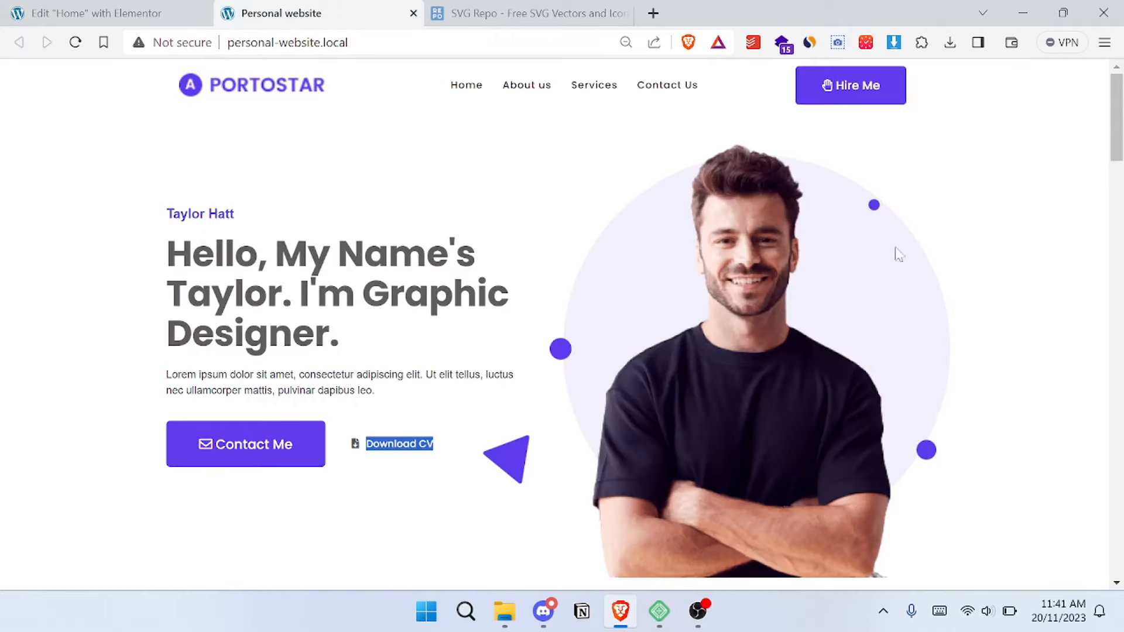
click(99, 13)
click(115, 225)
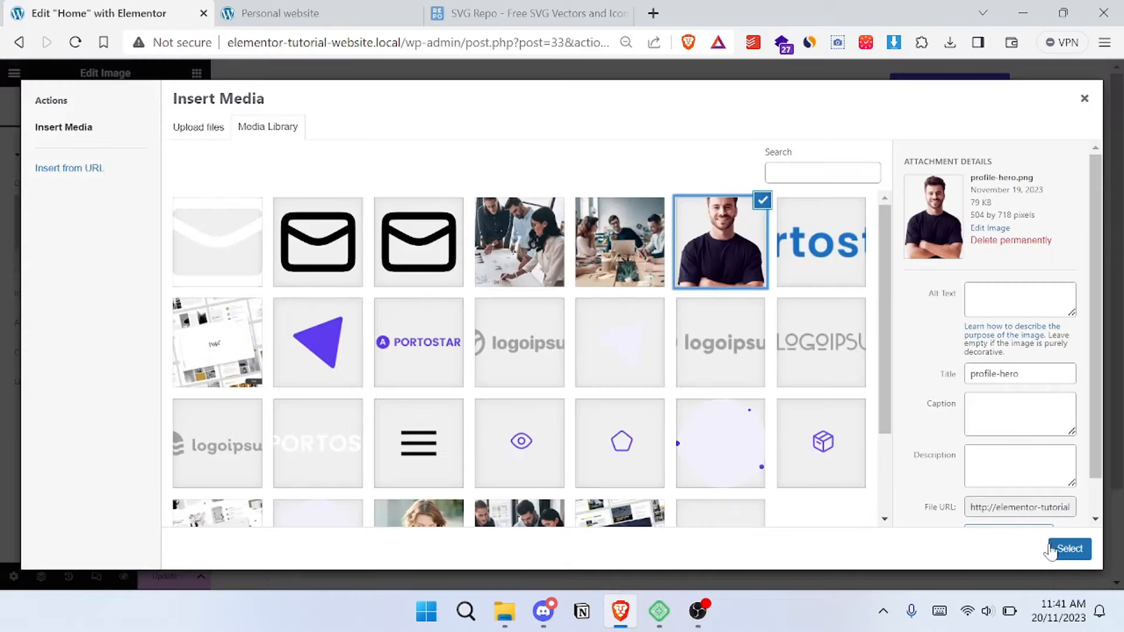
click(1070, 549)
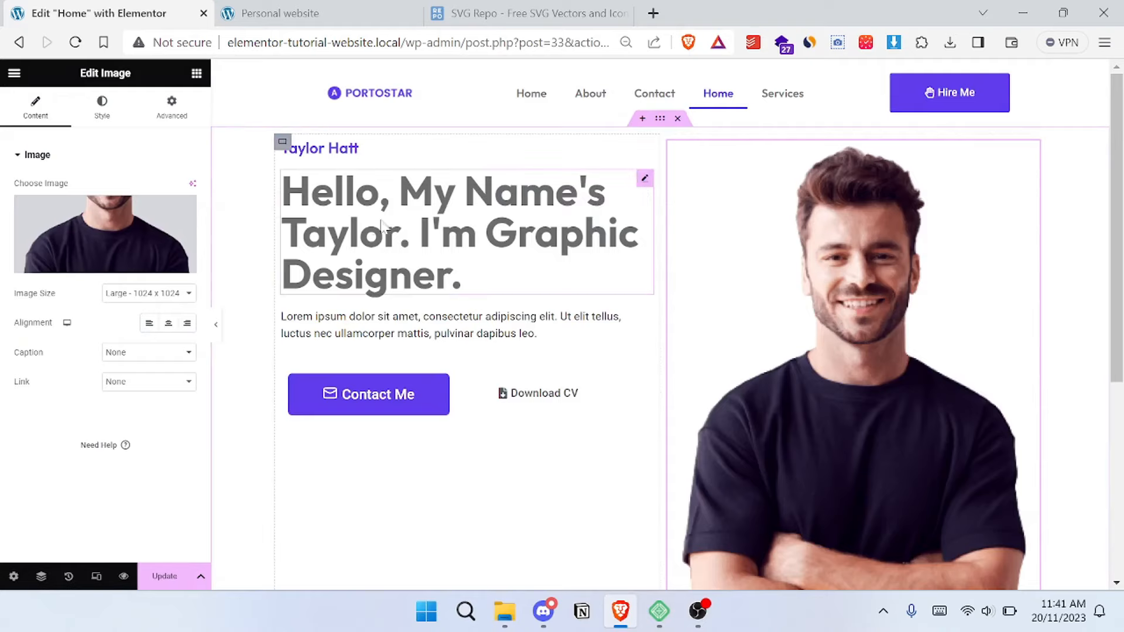
- Check the reference hero, add a second Image widget above the portrait, and insert group-ellipse.png from the media library
click(293, 13)
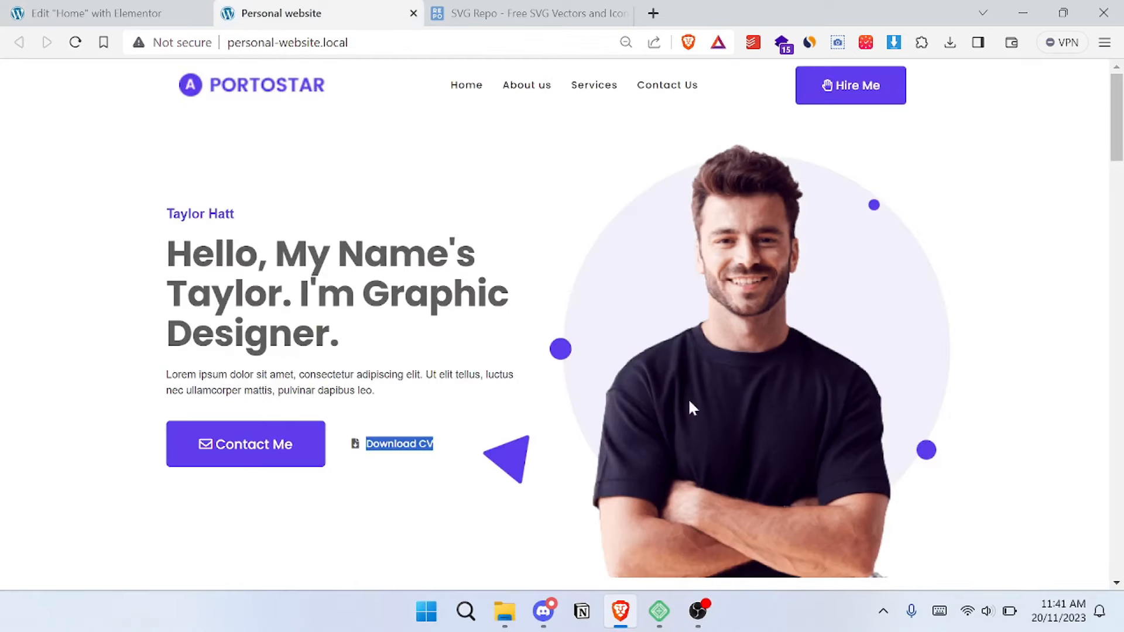
click(96, 13)
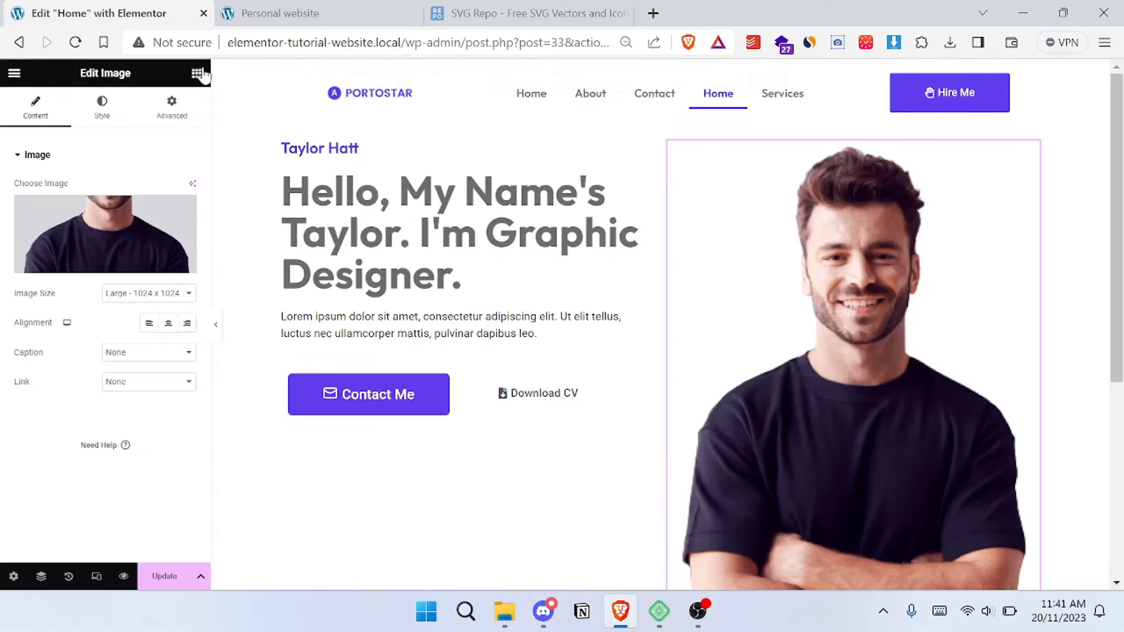
click(197, 75)
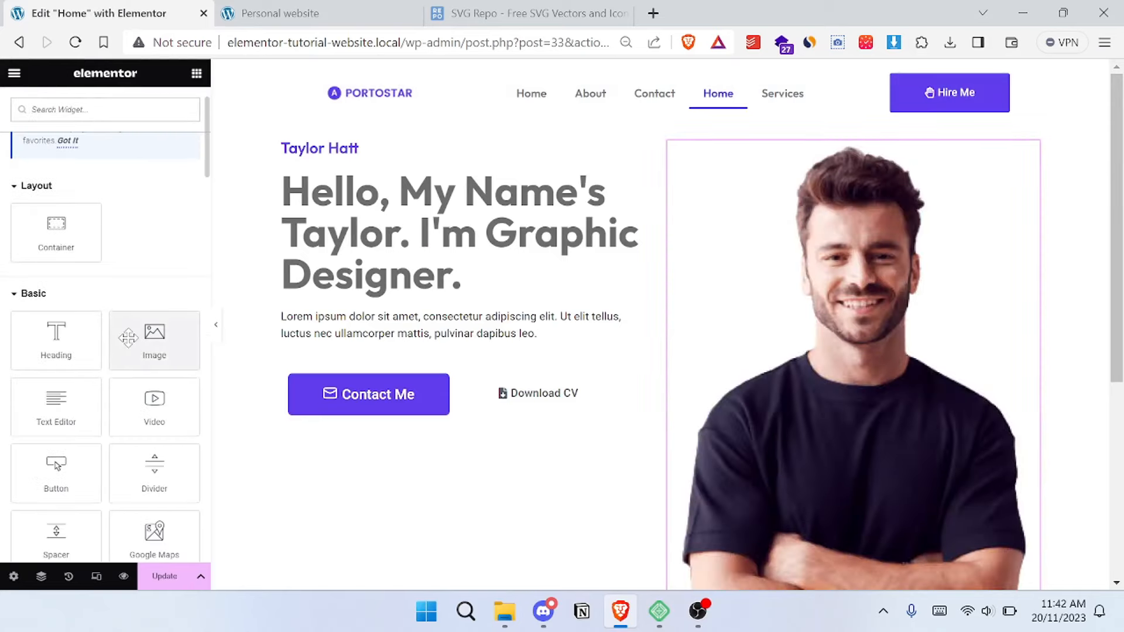
drag(128, 338, 814, 163)
click(132, 249)
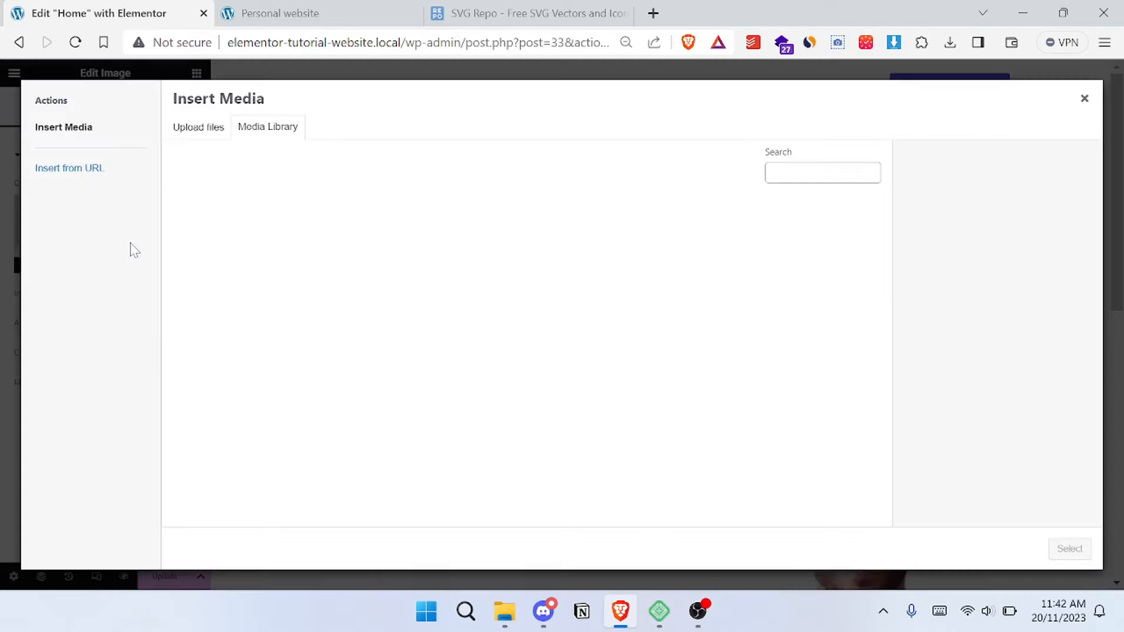
scroll(582, 326, down, 2)
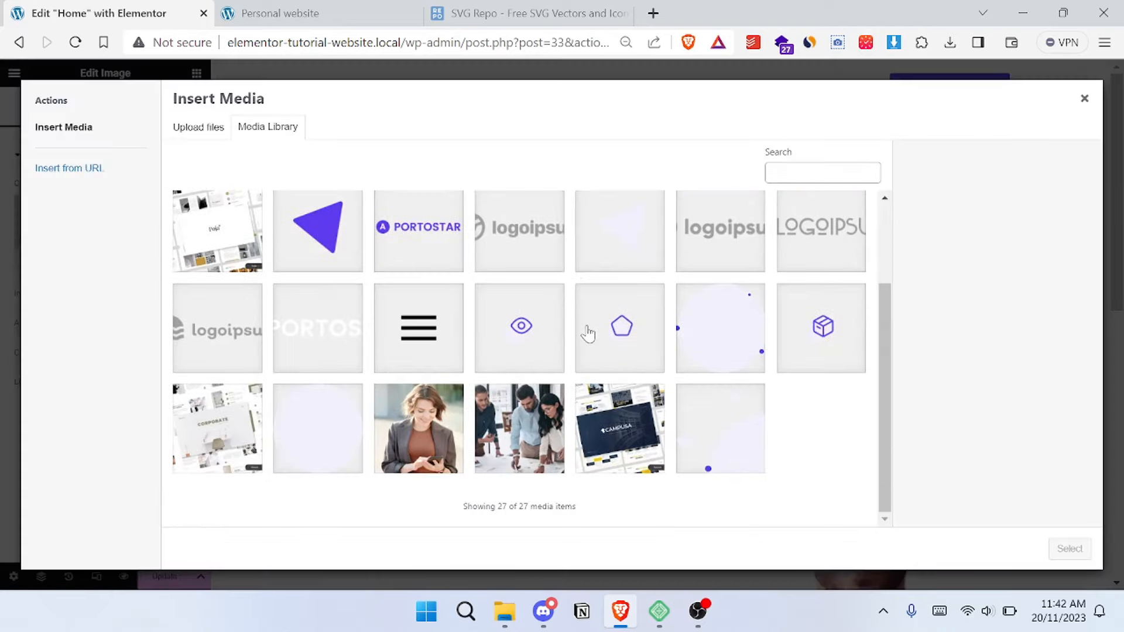
click(729, 356)
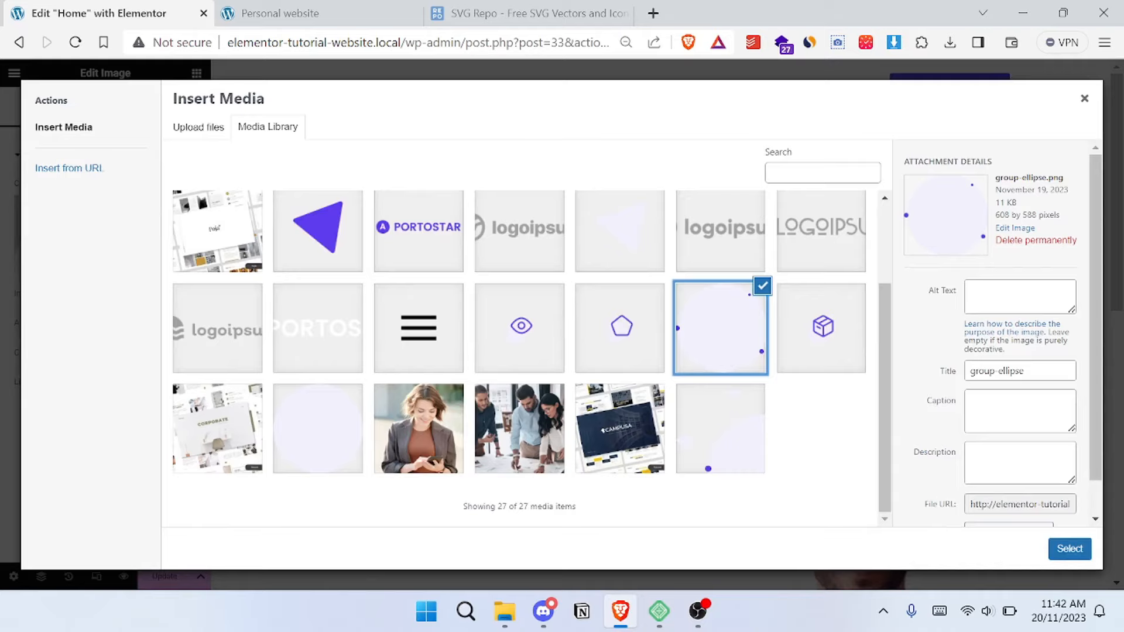
click(1069, 551)
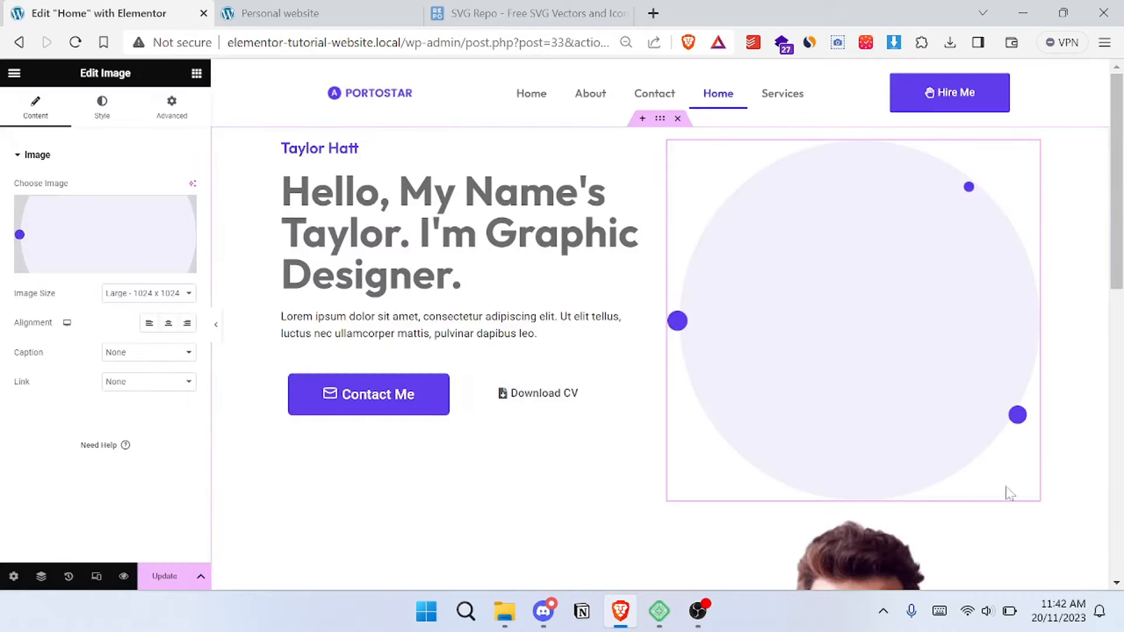
- Set the ellipse image's position to Absolute so it is layered with the portrait in the hero container
scroll(841, 276, down, 5)
scroll(855, 287, up, 5)
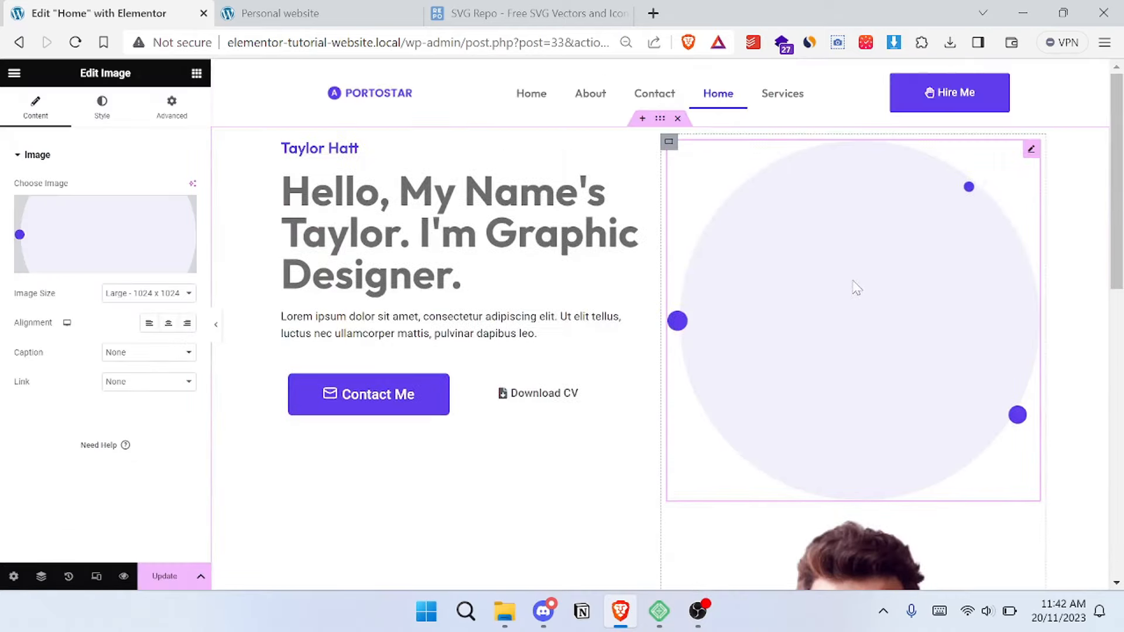
scroll(831, 221, down, 3)
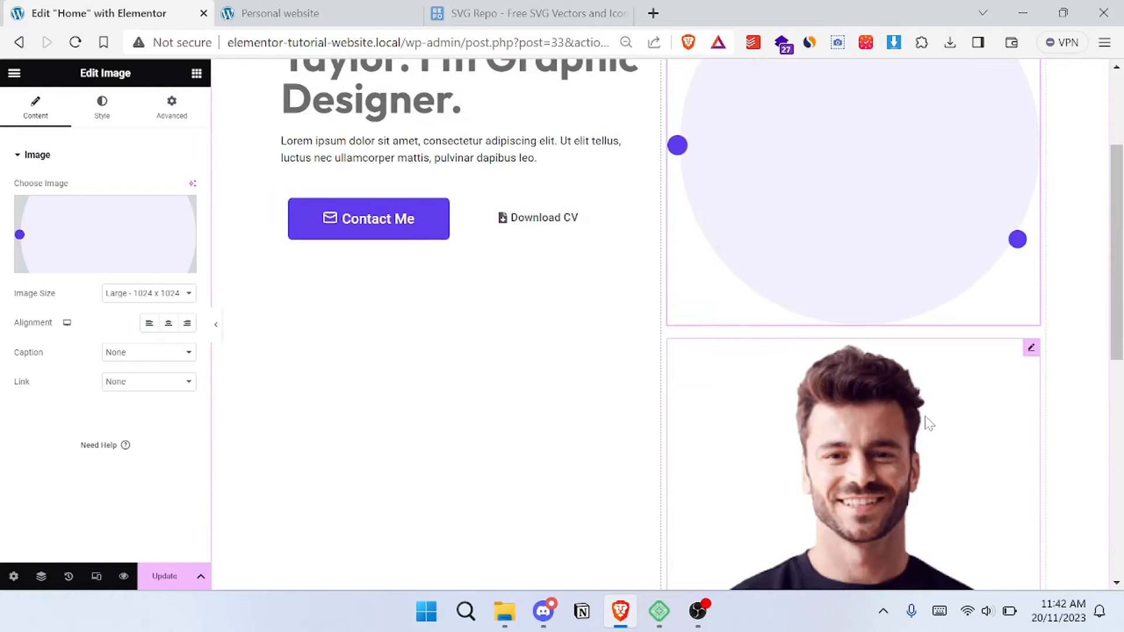
scroll(835, 413, up, 3)
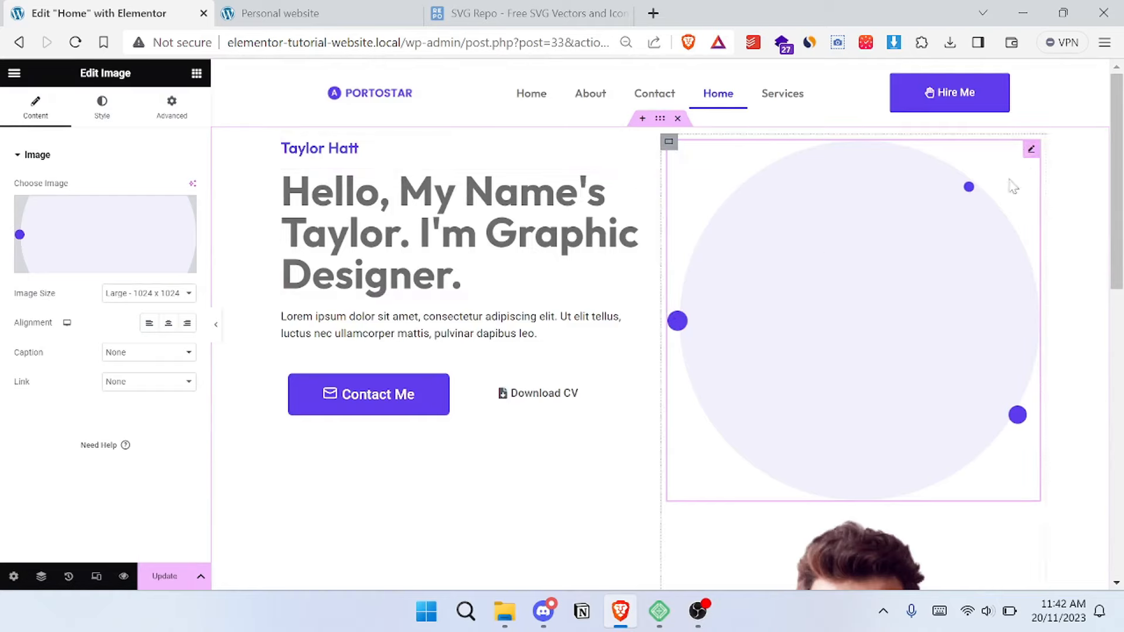
click(170, 123)
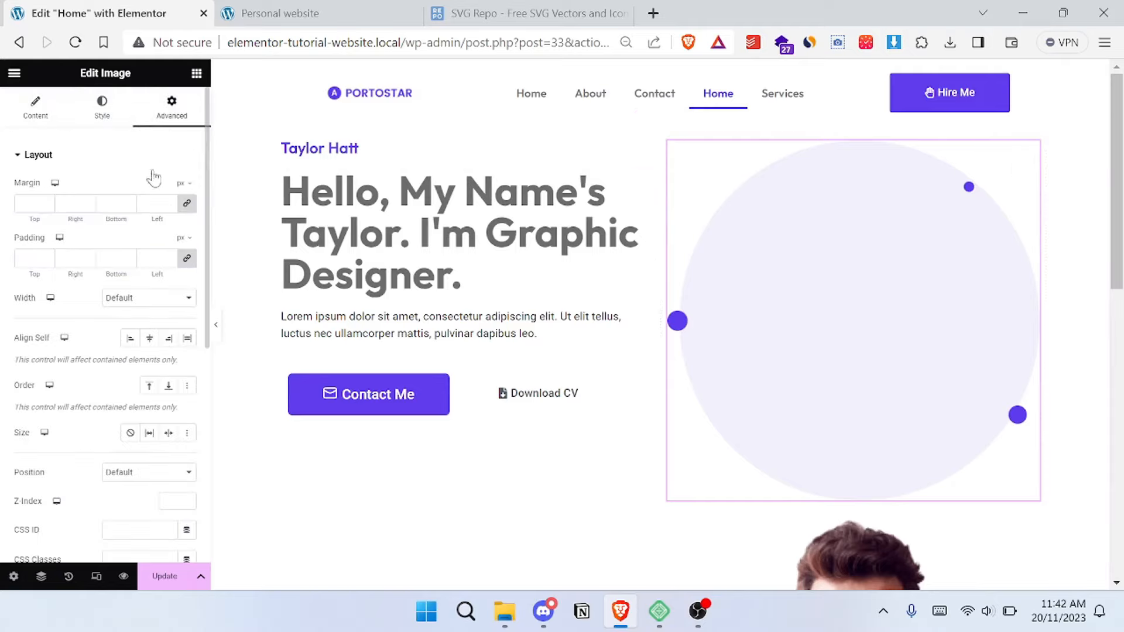
scroll(75, 234, down, 2)
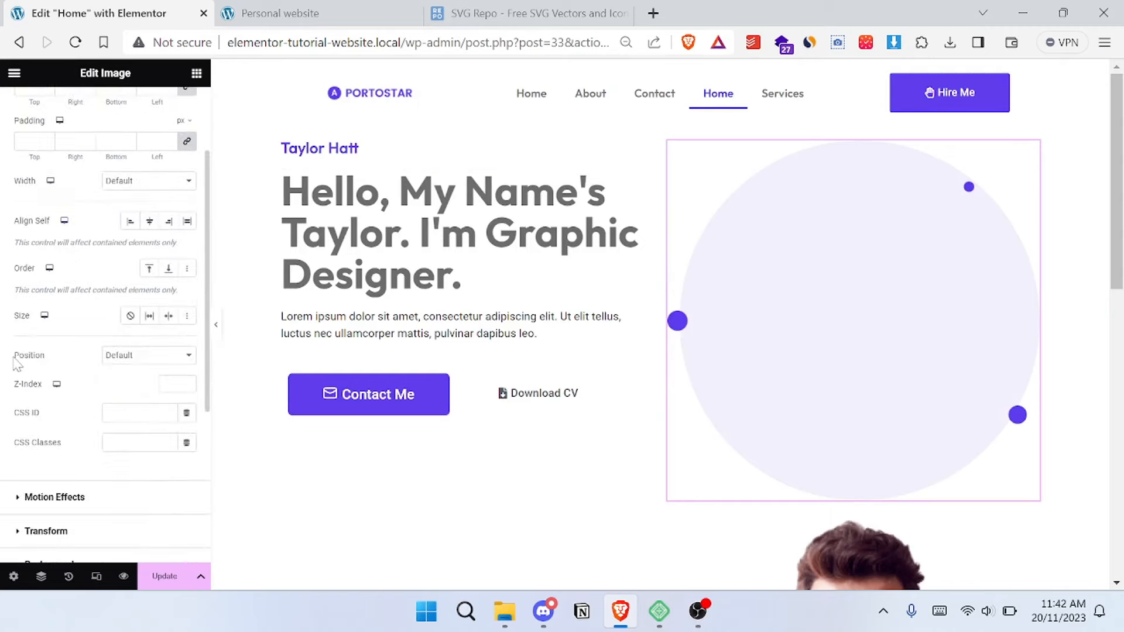
click(136, 356)
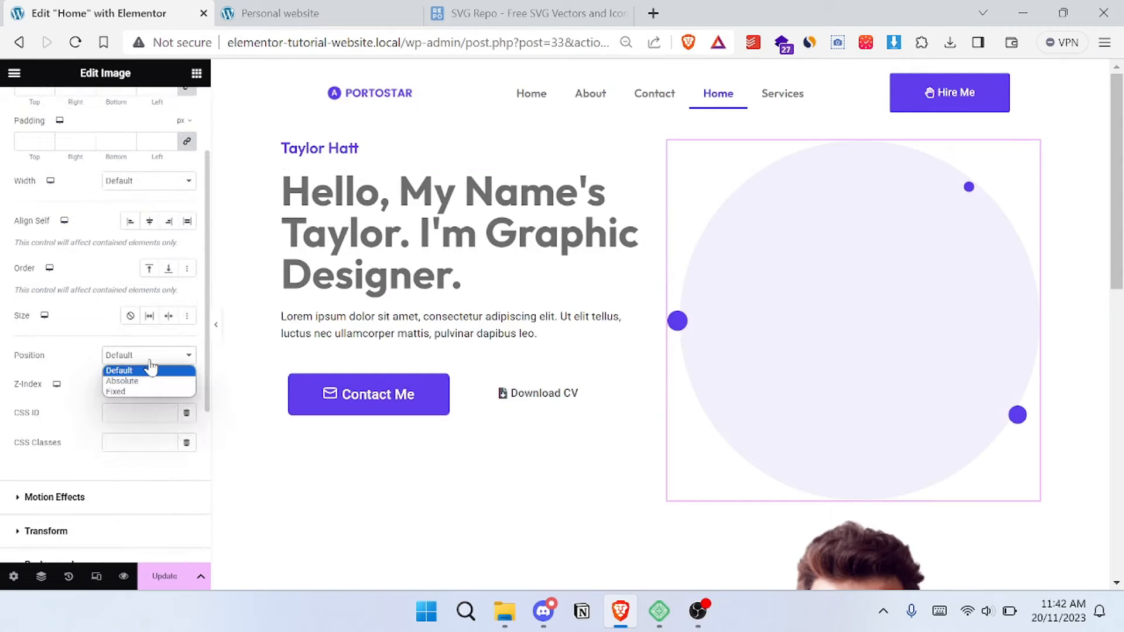
click(154, 386)
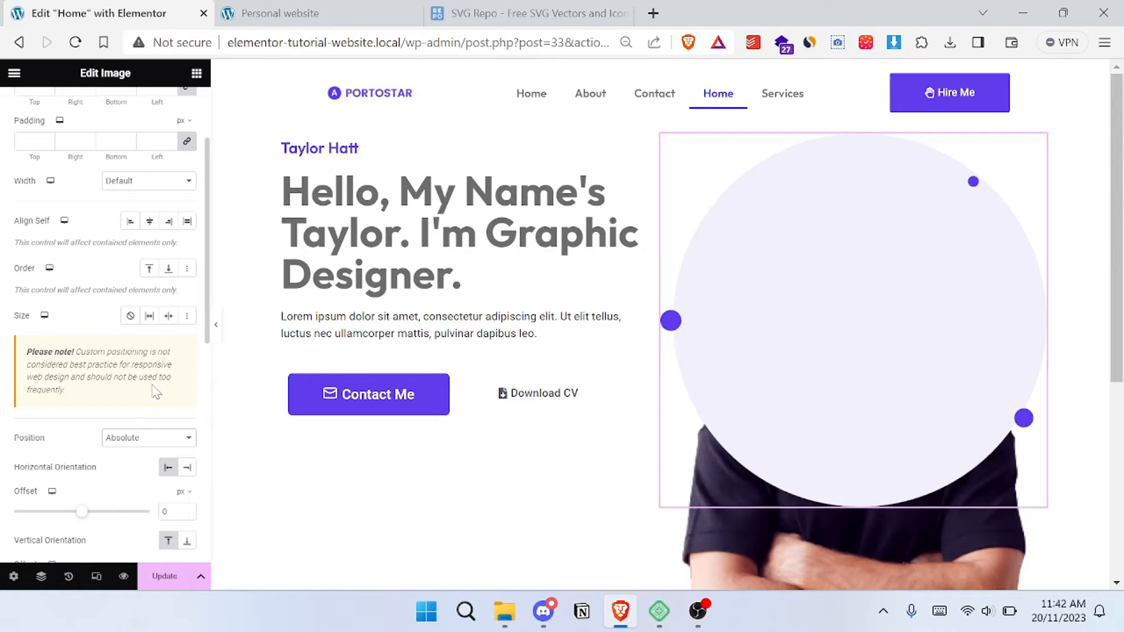
- Bring the portrait image in front of the ellipse by setting its Z-Index to 3333
scroll(738, 359, down, 2)
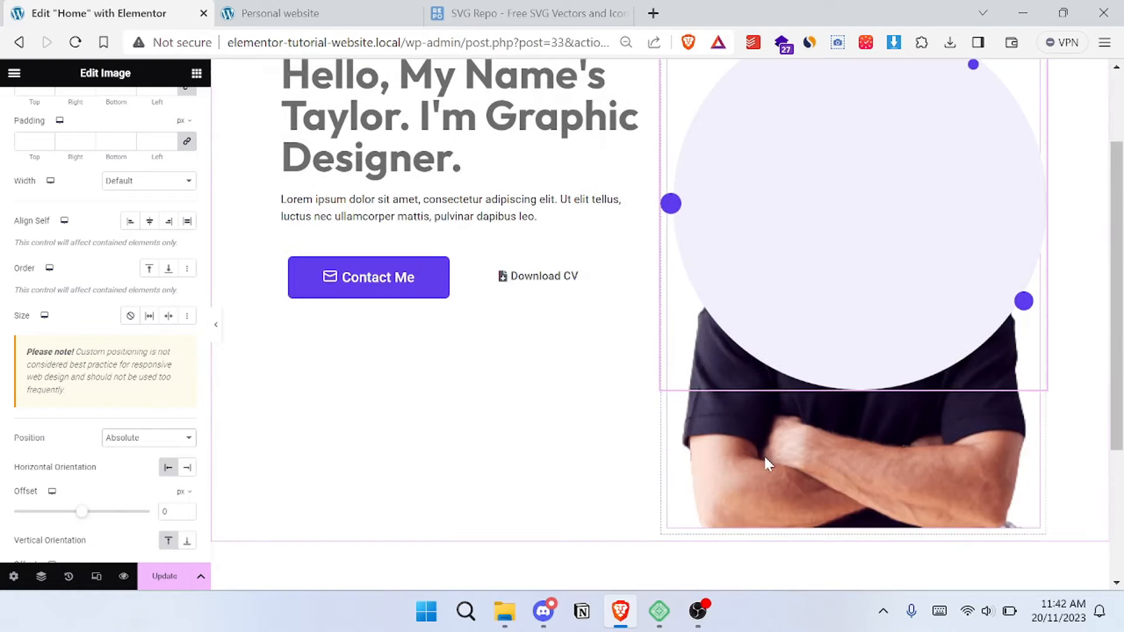
click(765, 455)
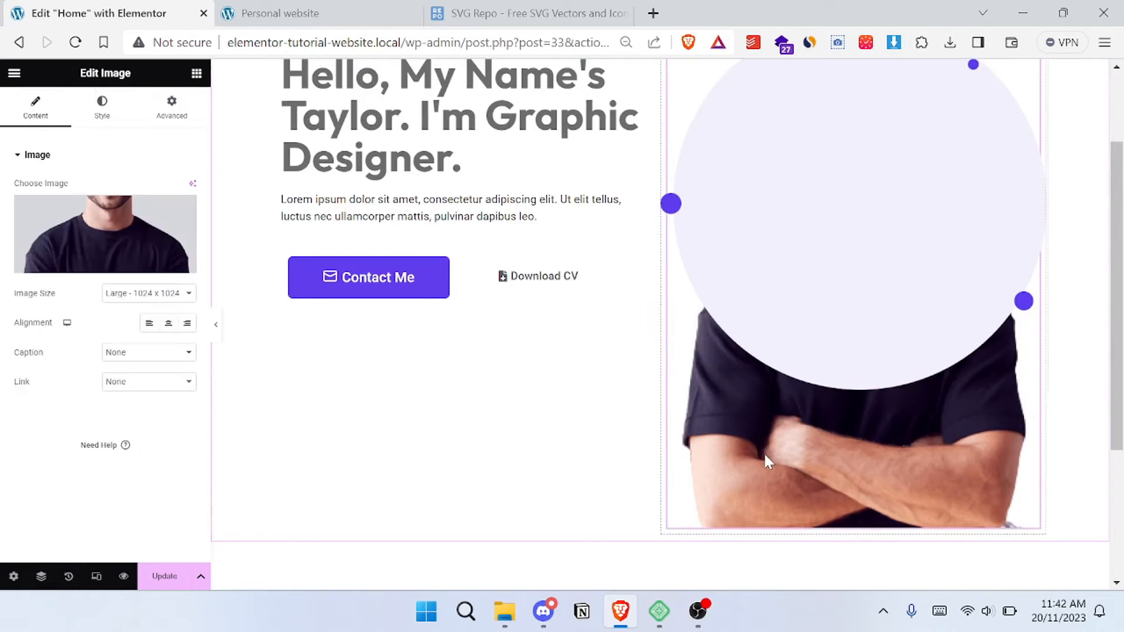
scroll(764, 452, up, 2)
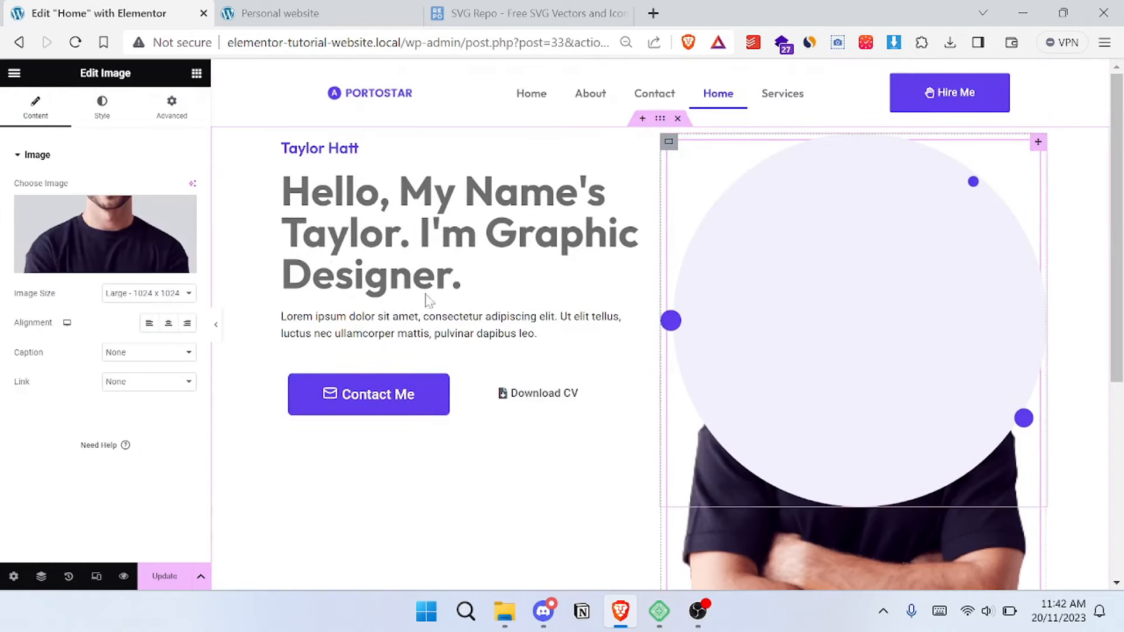
click(193, 122)
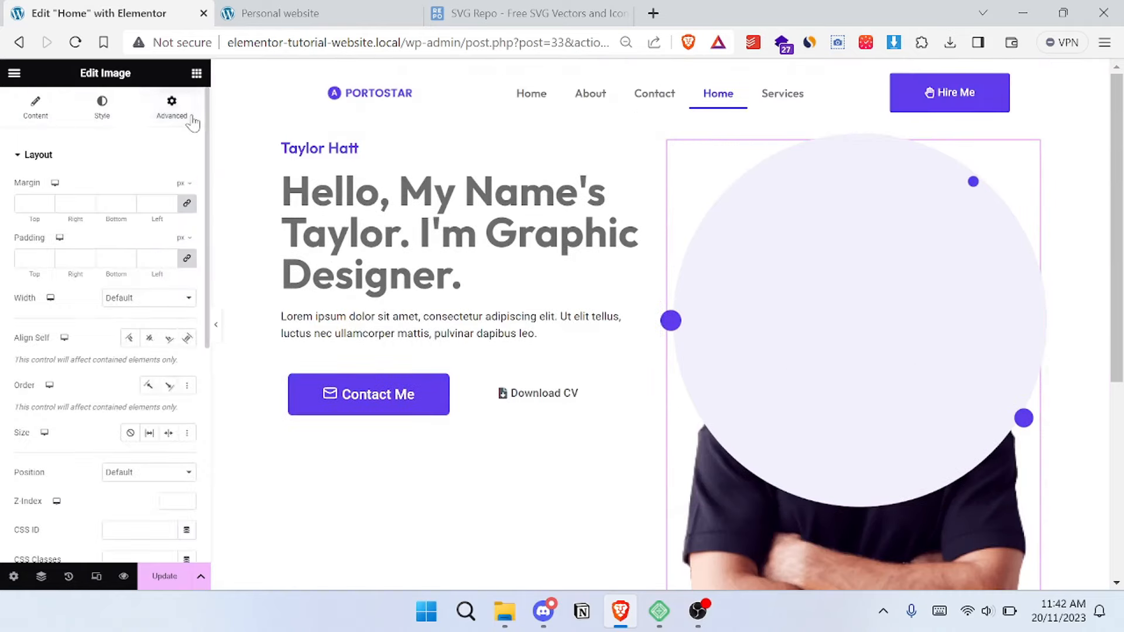
scroll(138, 320, down, 1)
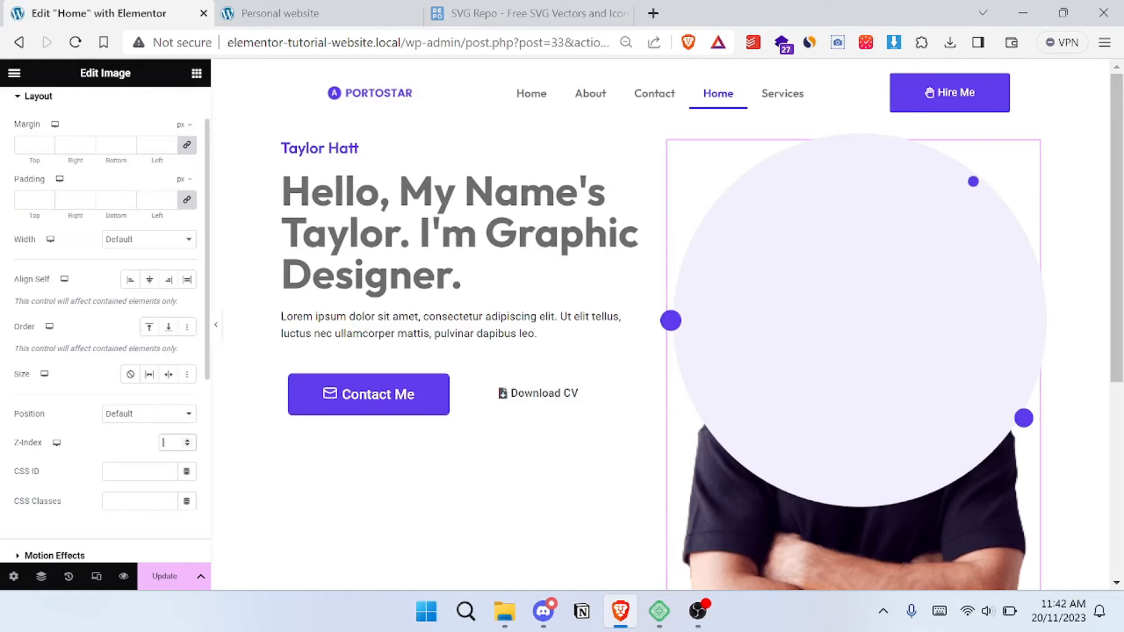
text(3333)
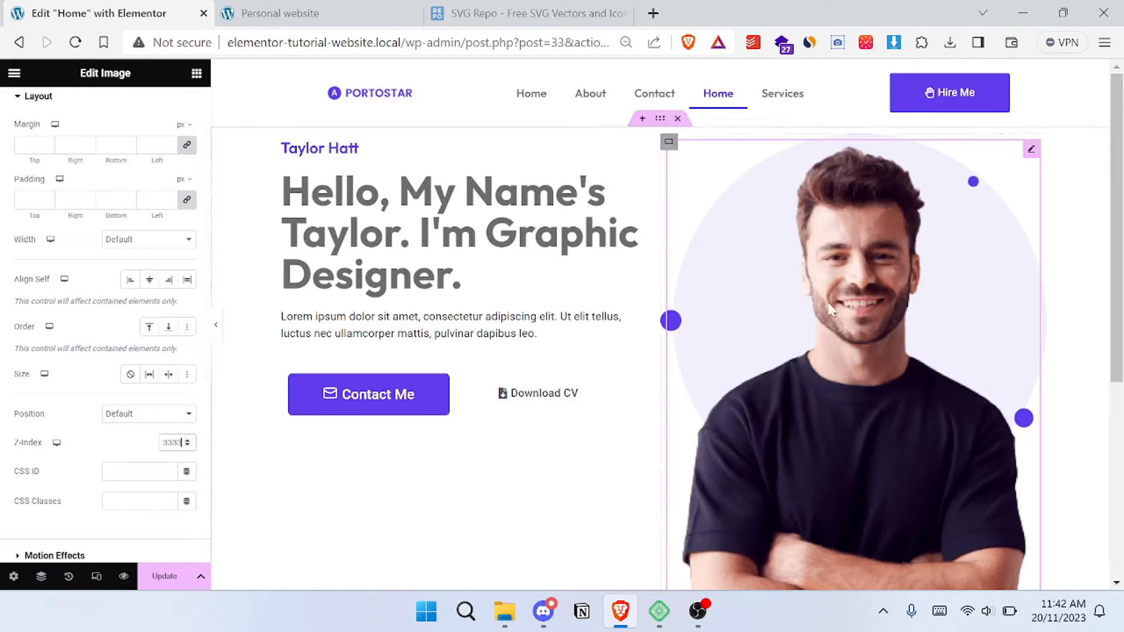
- Compare the size and placement of the layered portrait and ellipse with the reference site's hero
click(305, 6)
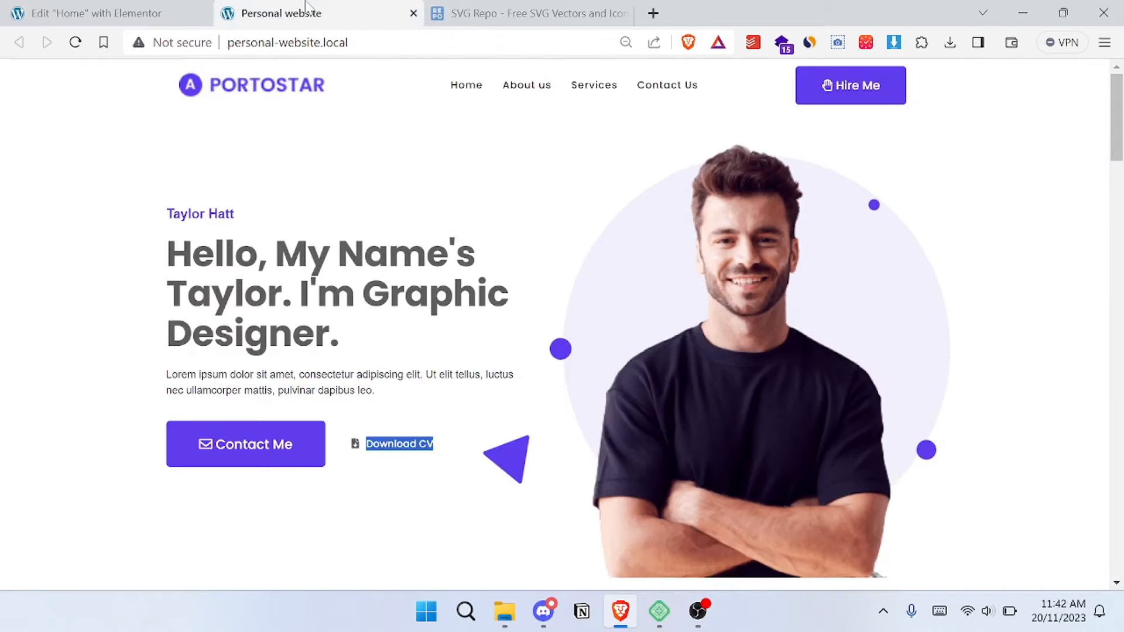
click(155, 12)
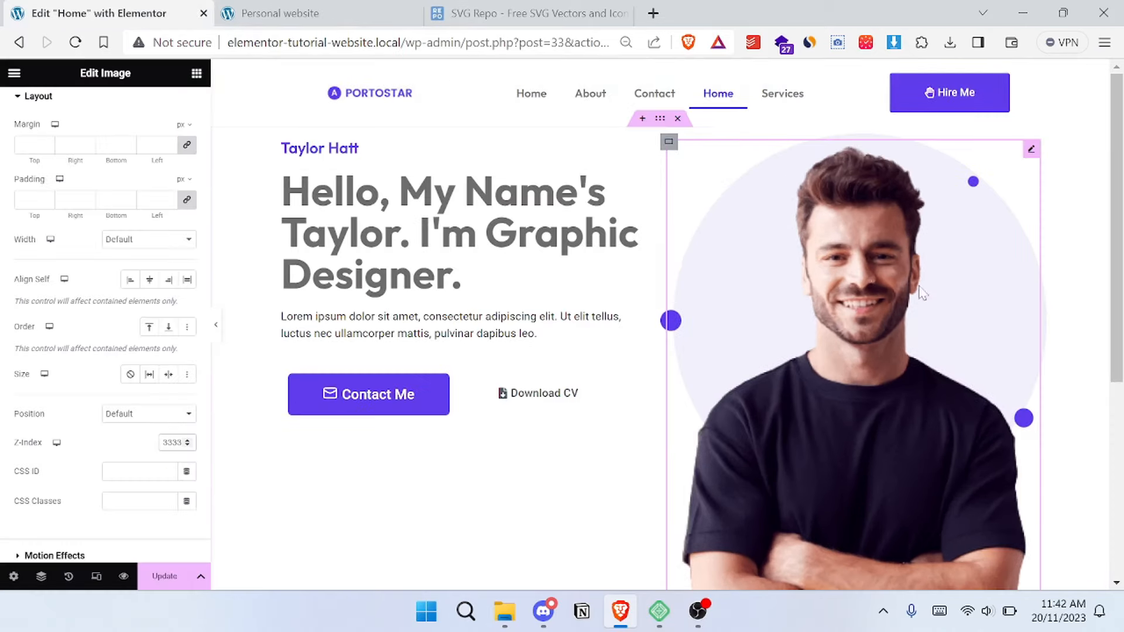
scroll(813, 266, down, 2)
scroll(813, 266, up, 1)
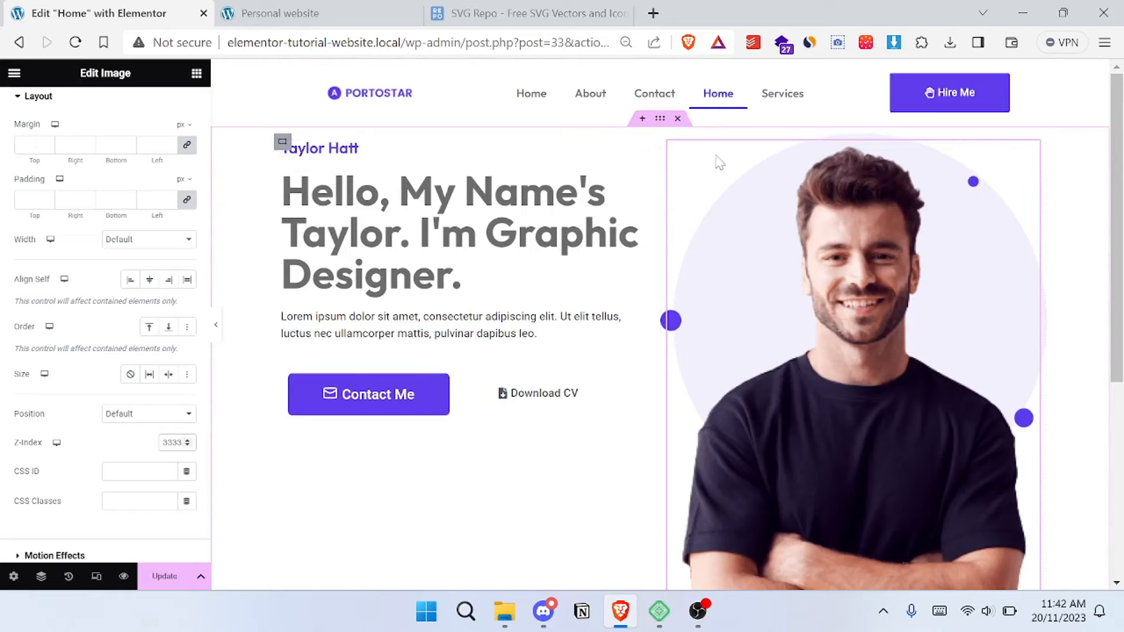
click(321, 8)
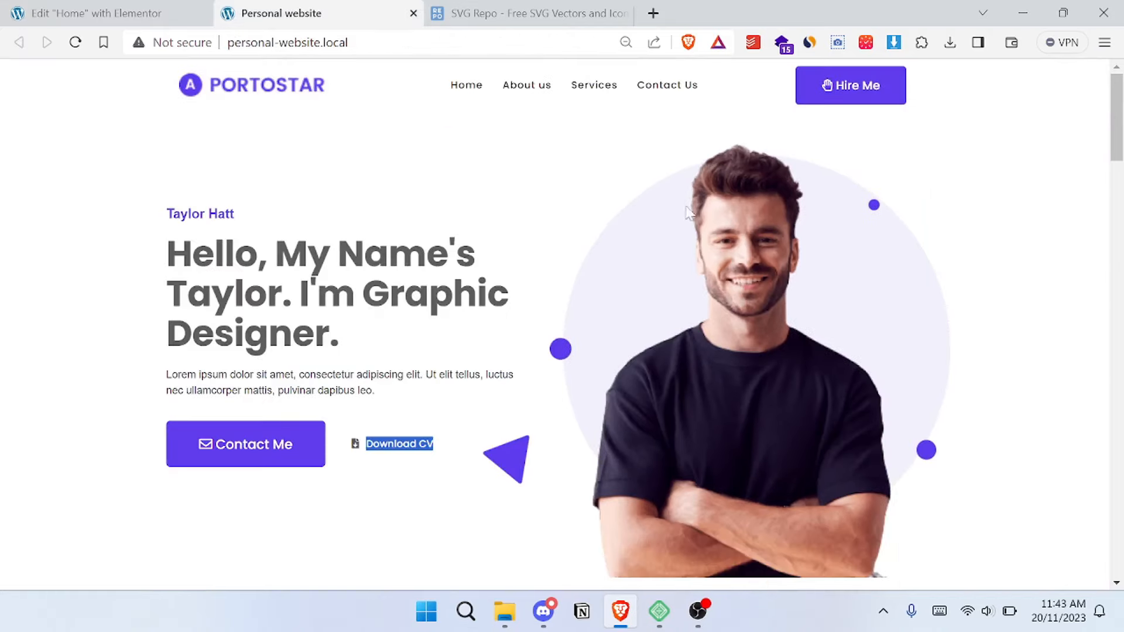
click(149, 7)
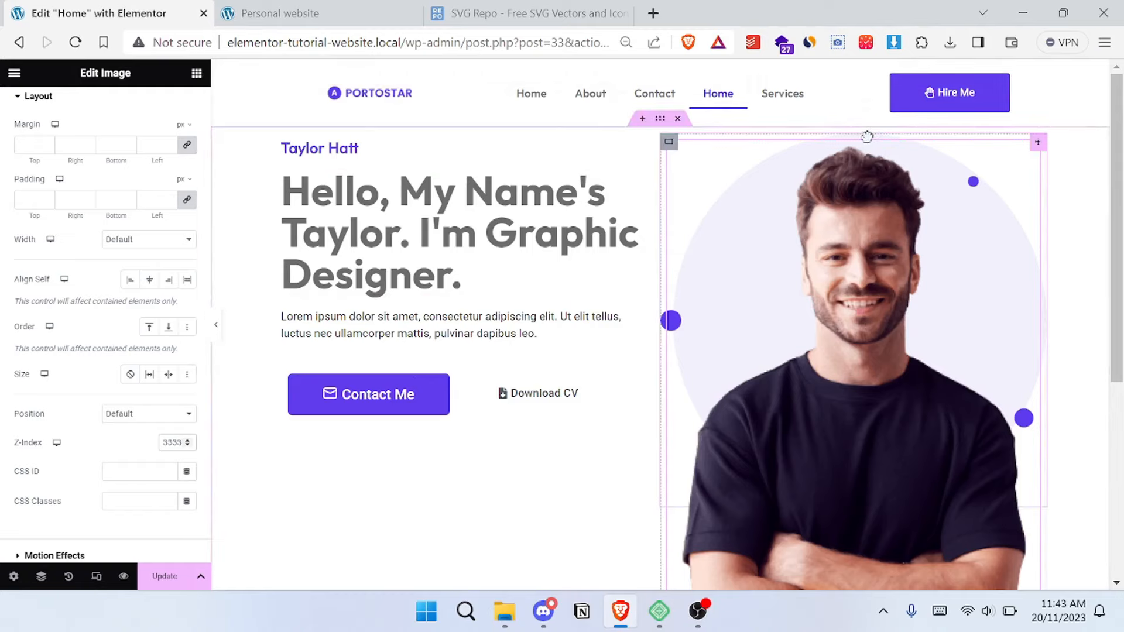
- Open the Navigator, check which of the two hero Image widgets holds the ellipse graphic, and select that one
click(886, 130)
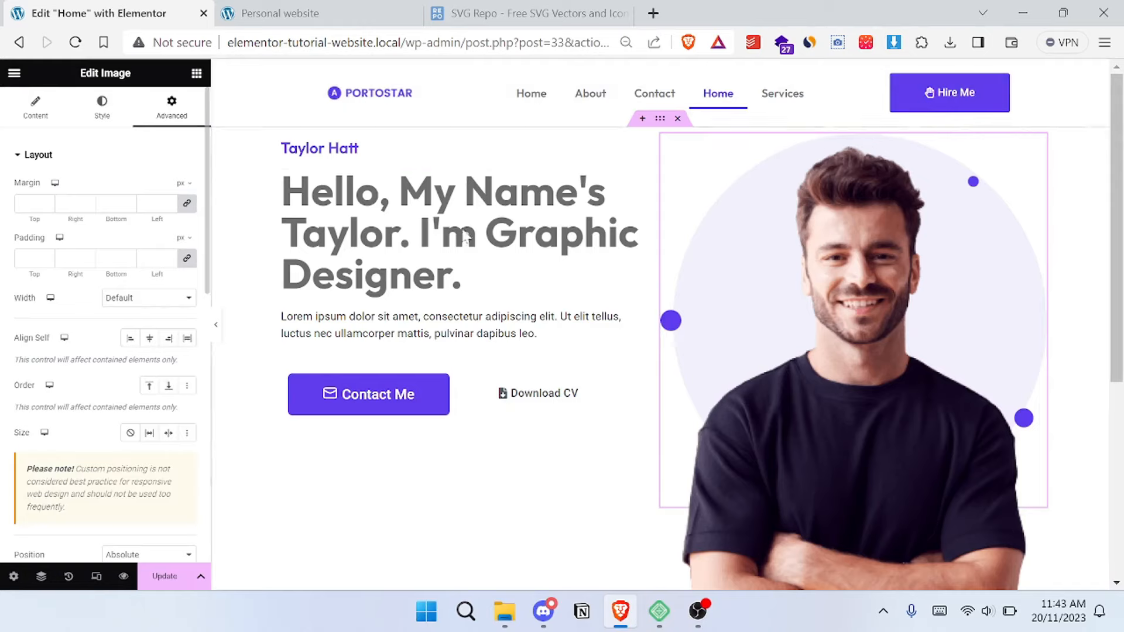
click(40, 577)
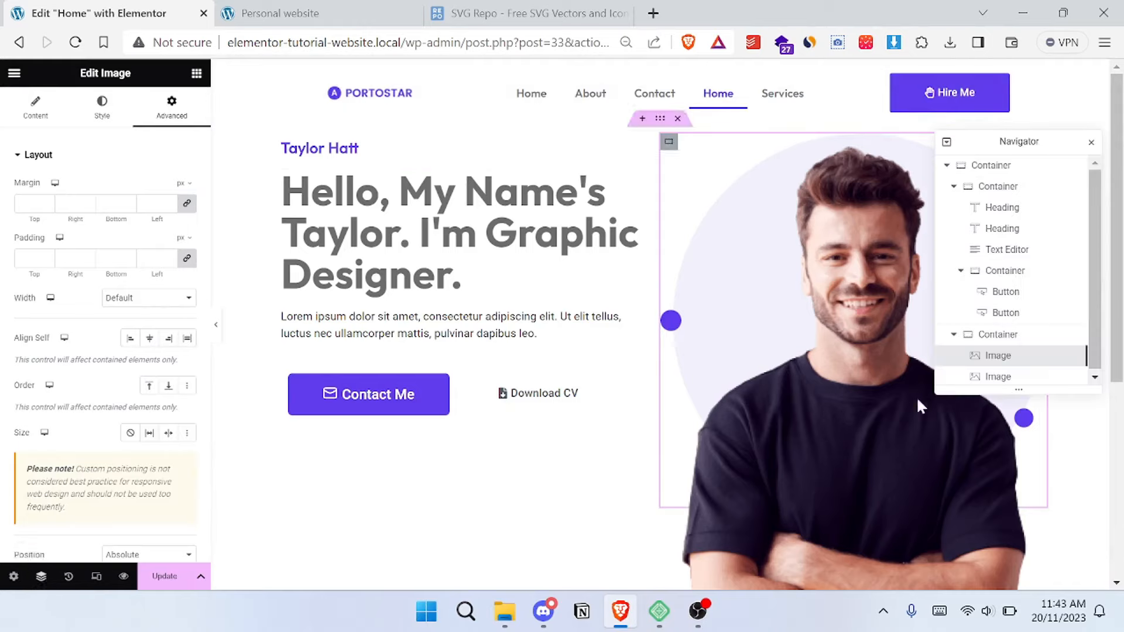
click(1008, 380)
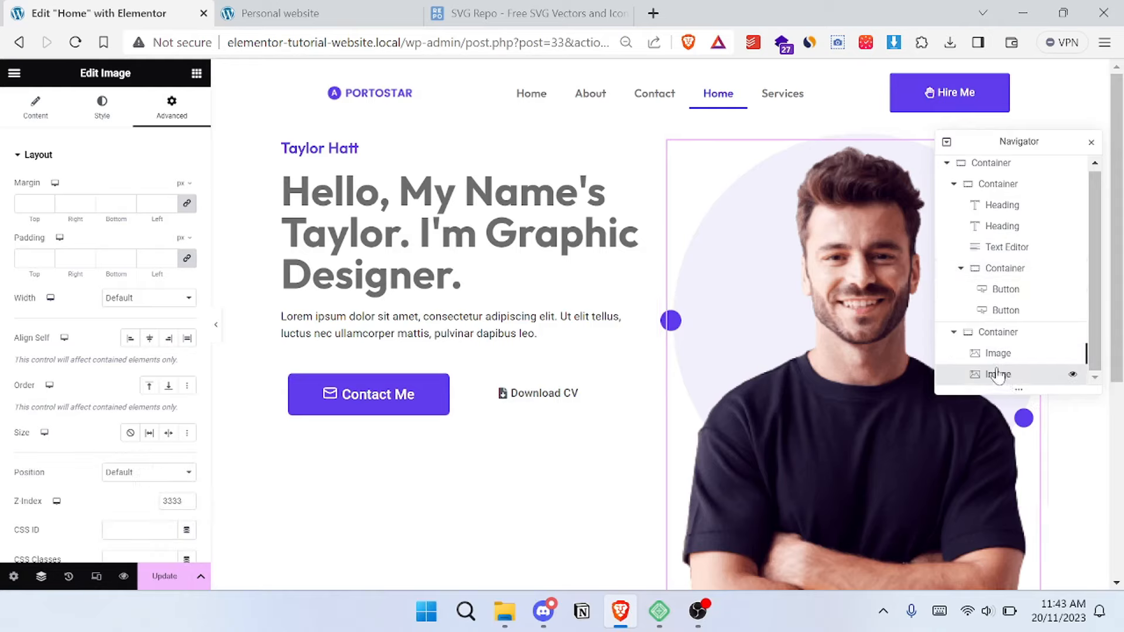
click(20, 106)
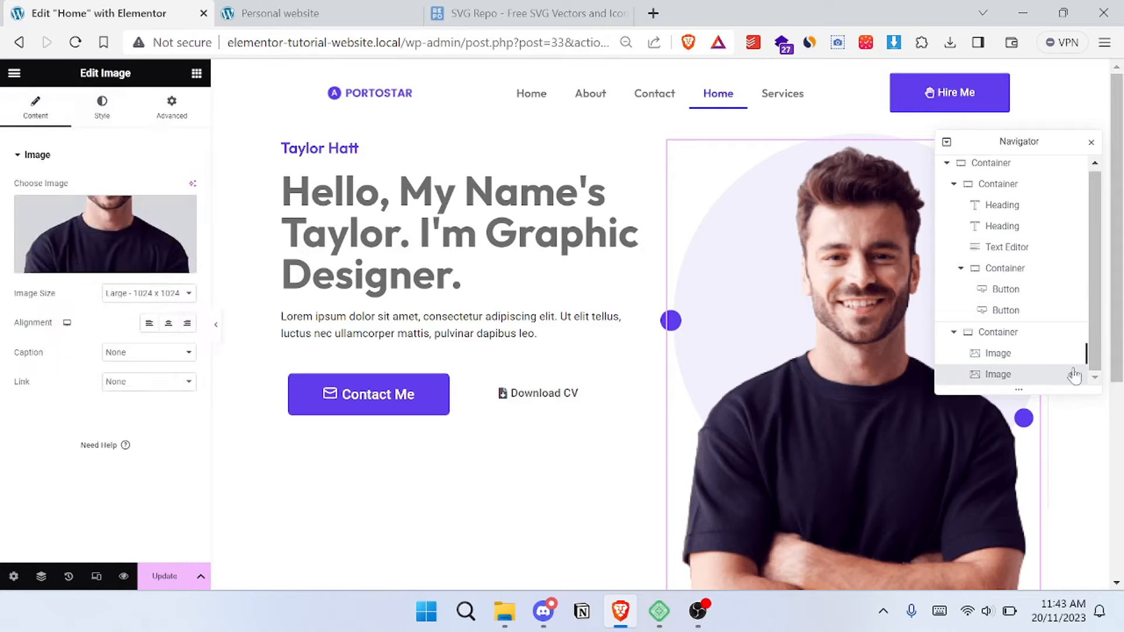
click(1008, 355)
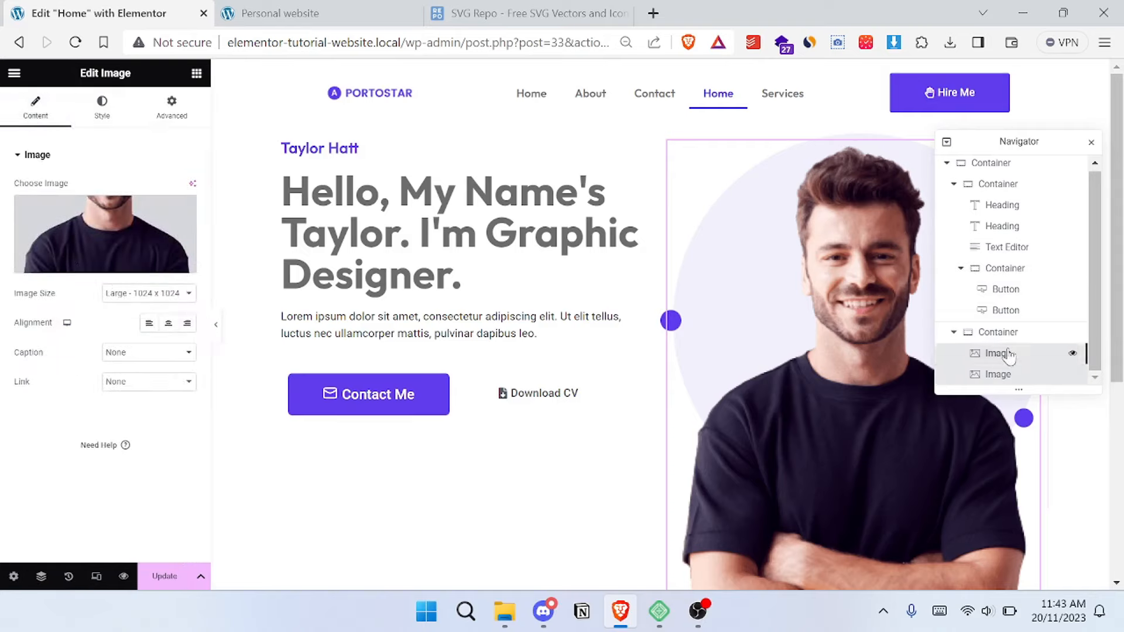
click(20, 111)
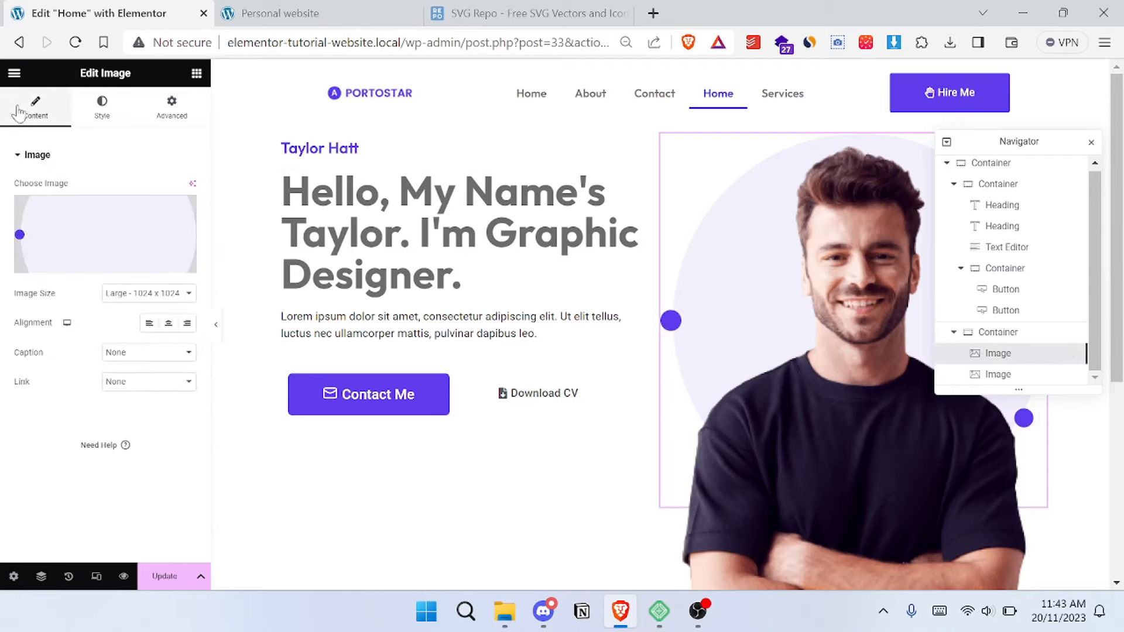
- Switch the units of the ellipse image's horizontal and vertical position offsets from pixels to percent
click(154, 122)
scroll(117, 278, down, 3)
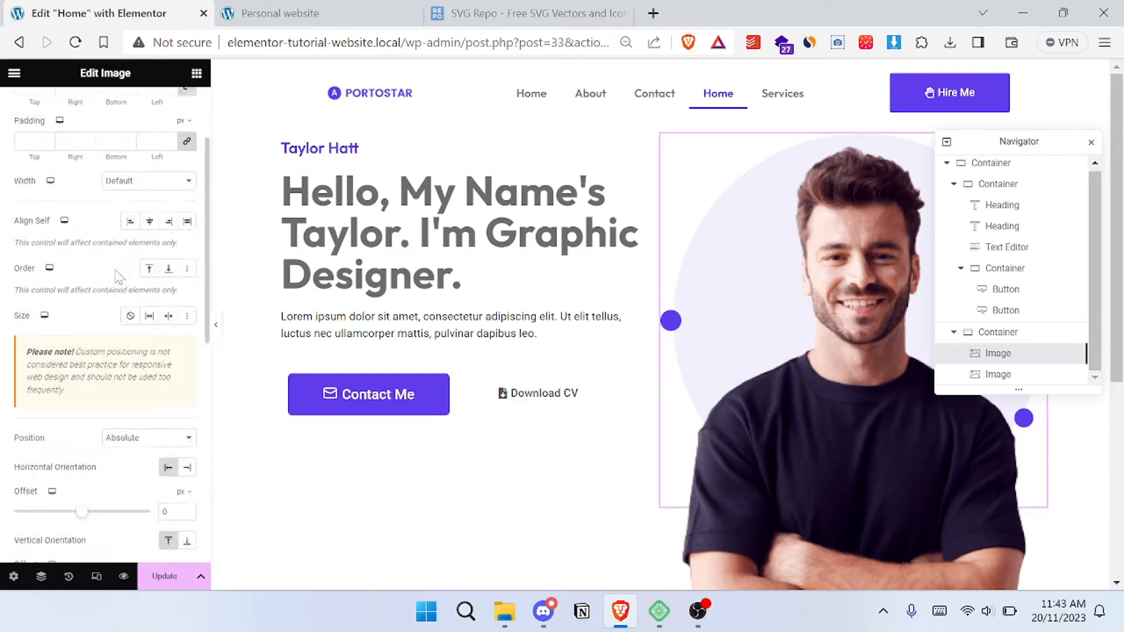
scroll(137, 352, down, 2)
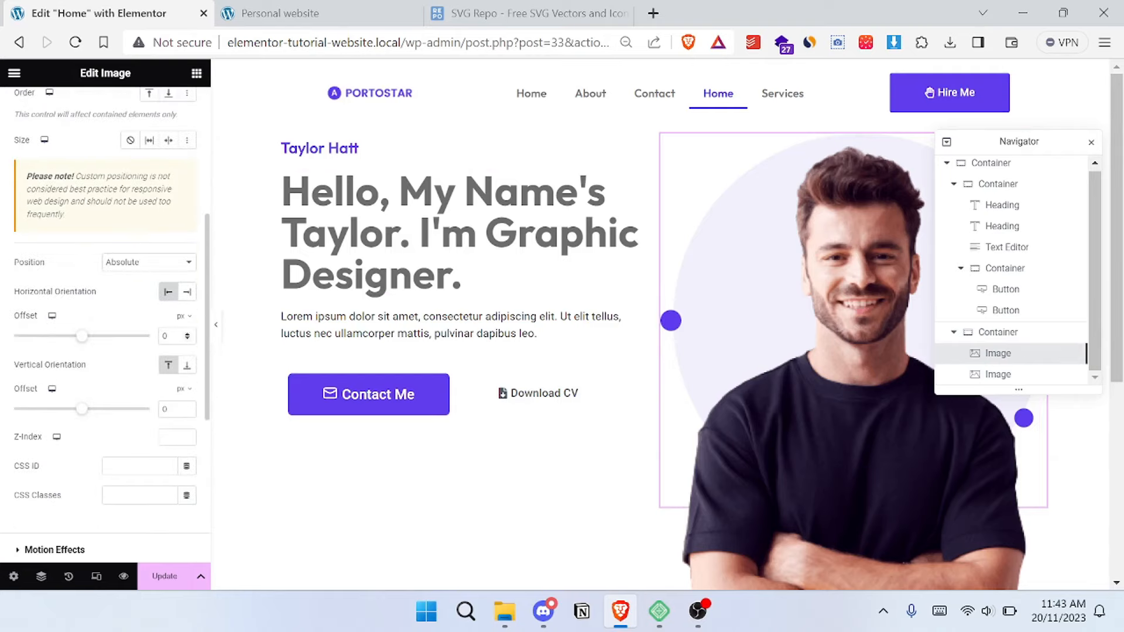
click(187, 318)
click(182, 338)
click(184, 391)
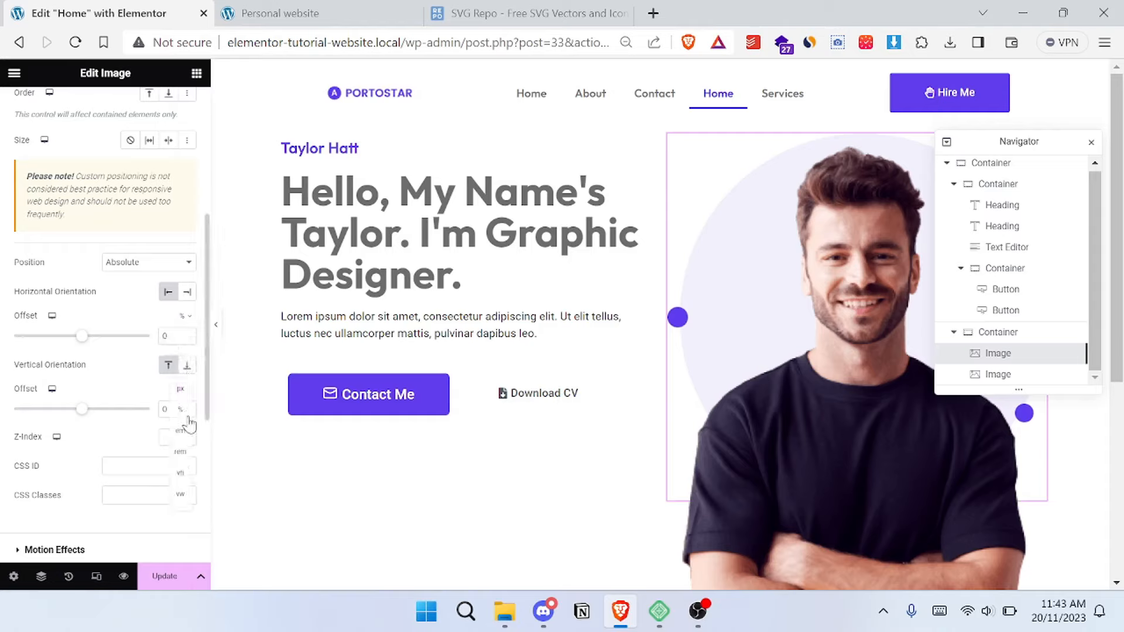
click(187, 410)
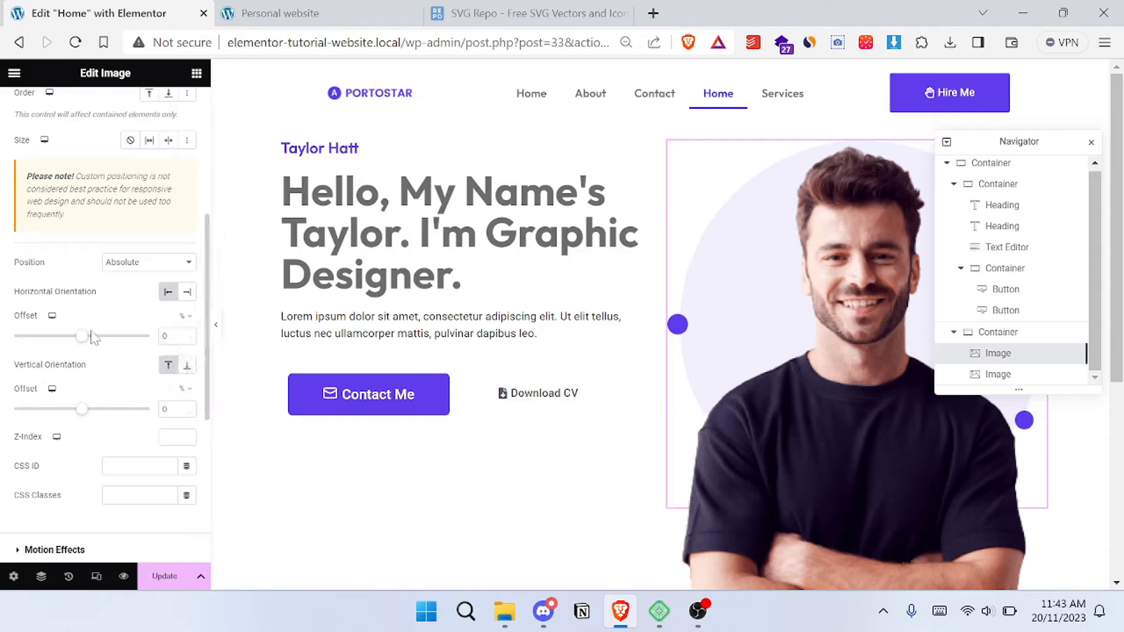
- Try horizontal offsets such as 25% and -23% on the ellipse image, and return the horizontal offset to 0
drag(82, 337, 90, 336)
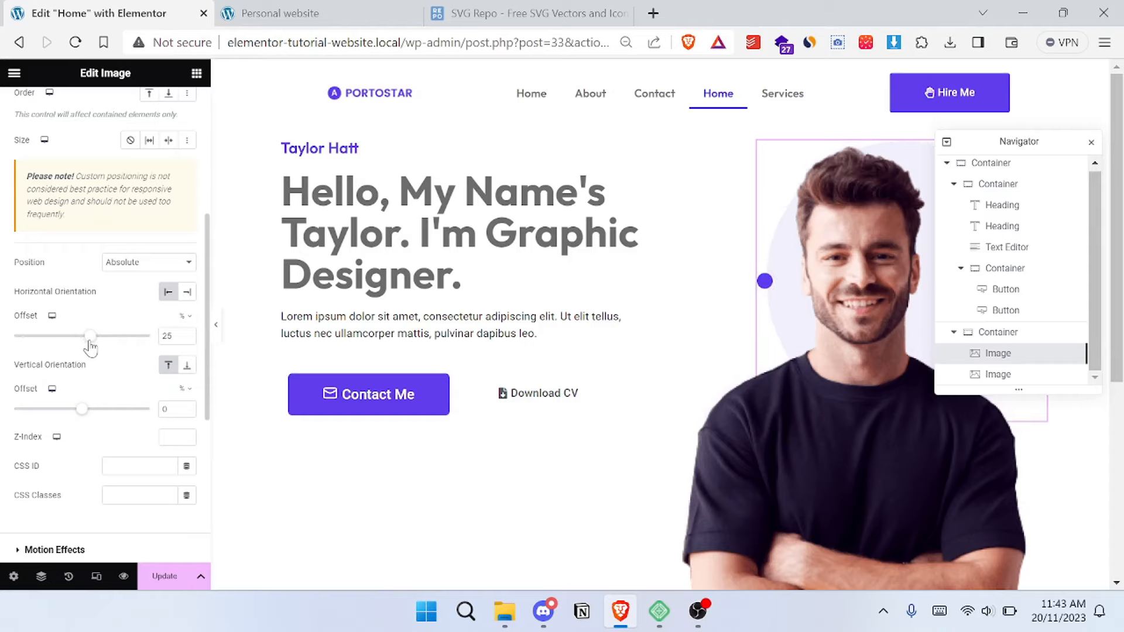
drag(89, 343, 73, 349)
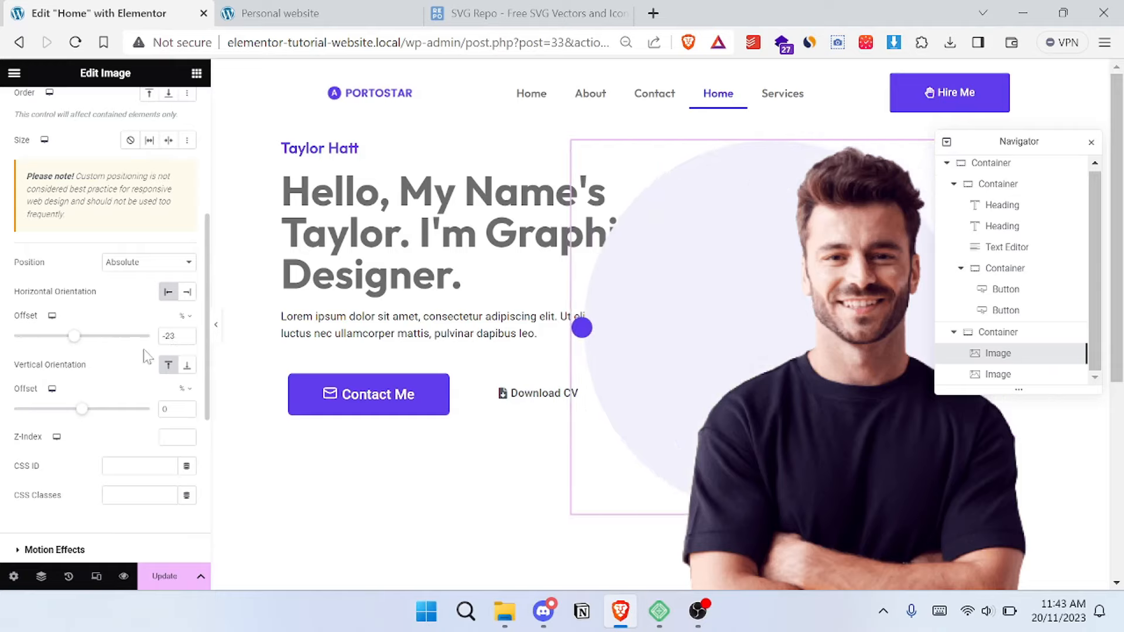
key(Up)
key(Up)
key(Up)
key(Up)
key(Up)
key(Up)
key(Up)
key(Up)
key(Up)
key(Up)
key(Up)
key(Up)
key(Up)
key(Up)
key(Up)
key(Up)
key(Up)
key(Up)
key(Up)
key(Up)
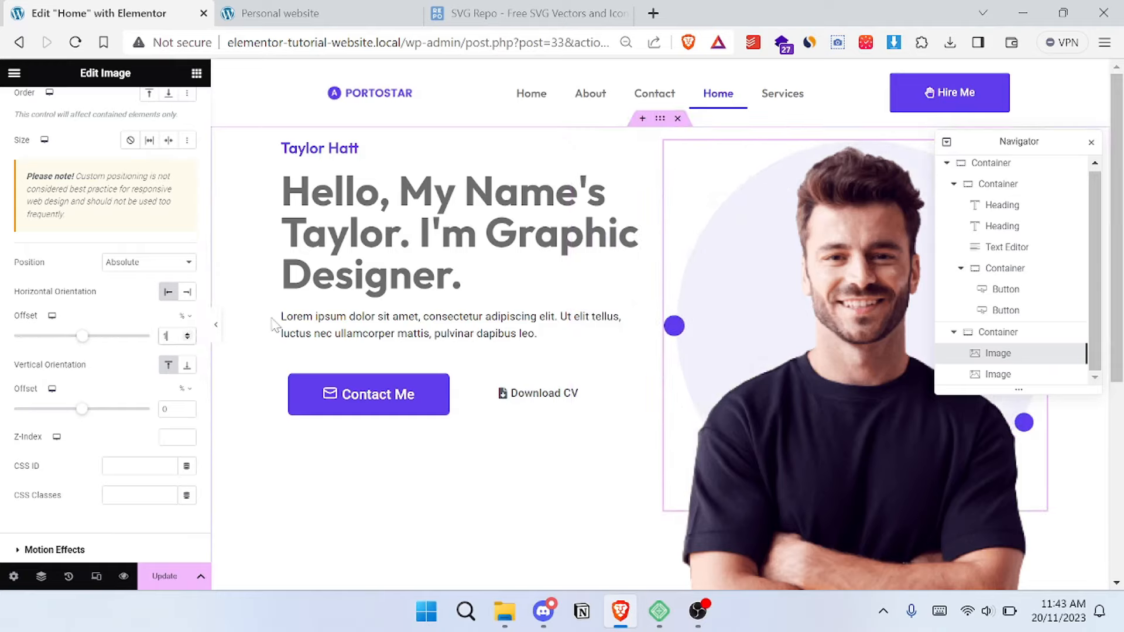
key(Down)
key(Down)
key(Up)
- Move the ellipse image down behind the portrait by setting its vertical offset to 5%
click(171, 409)
key(Down)
key(Down)
key(Down)
key(Up)
key(Up)
key(Up)
key(Up)
key(Up)
key(Up)
key(Up)
key(Up)
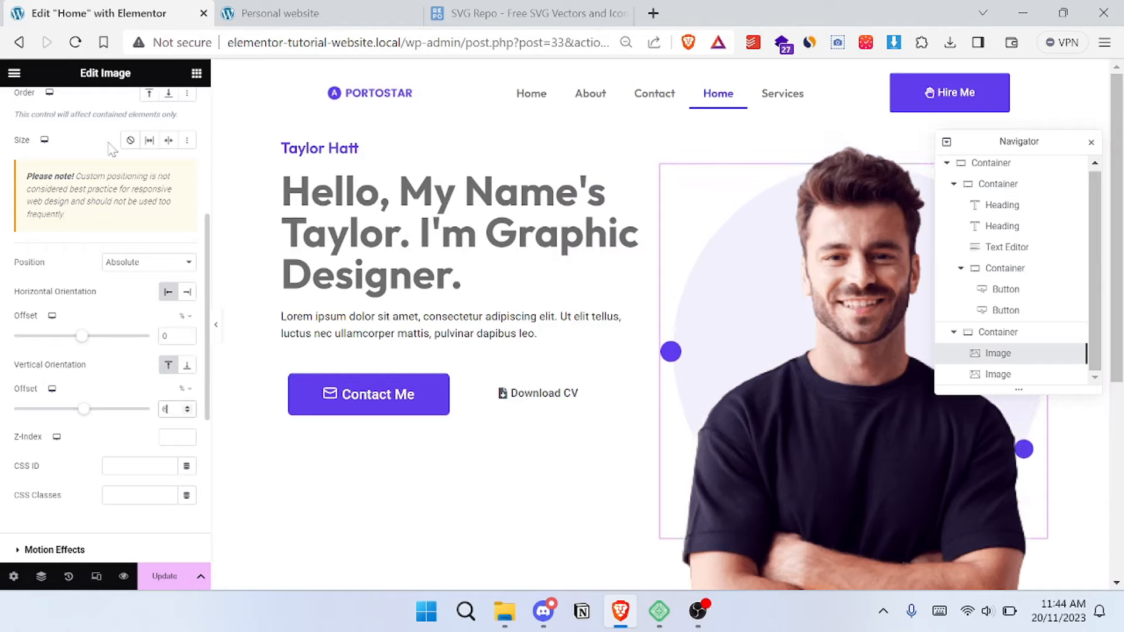
key(Down)
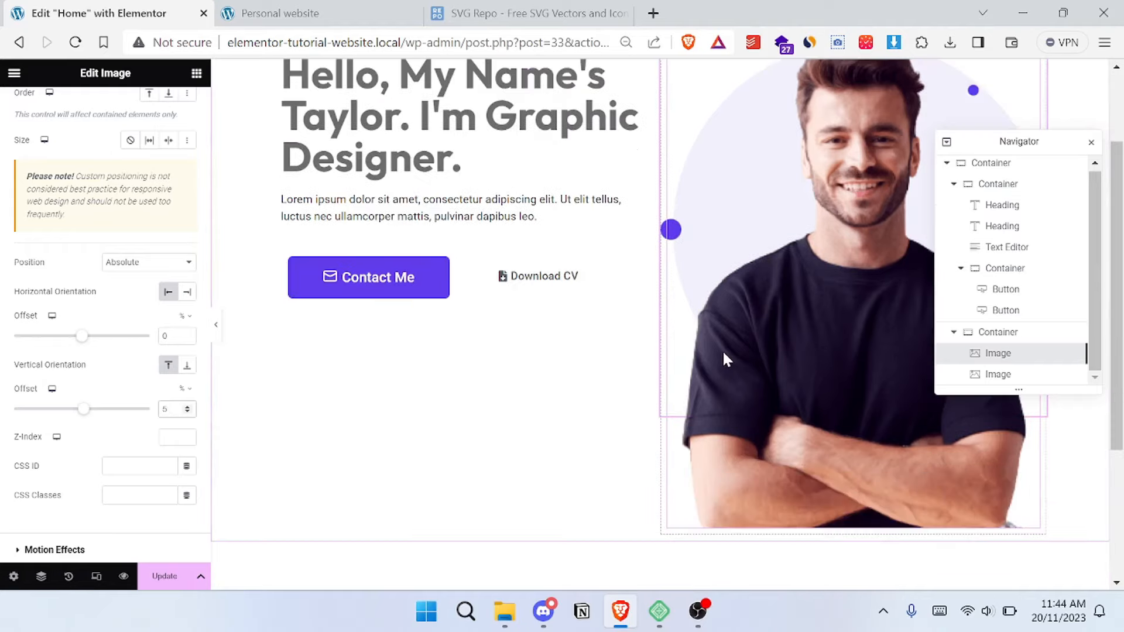
- Check the reference hero's layout and vertically centre the hero's text container by setting its Justify Content to Center
click(315, 13)
scroll(793, 305, down, 1)
scroll(793, 306, up, 1)
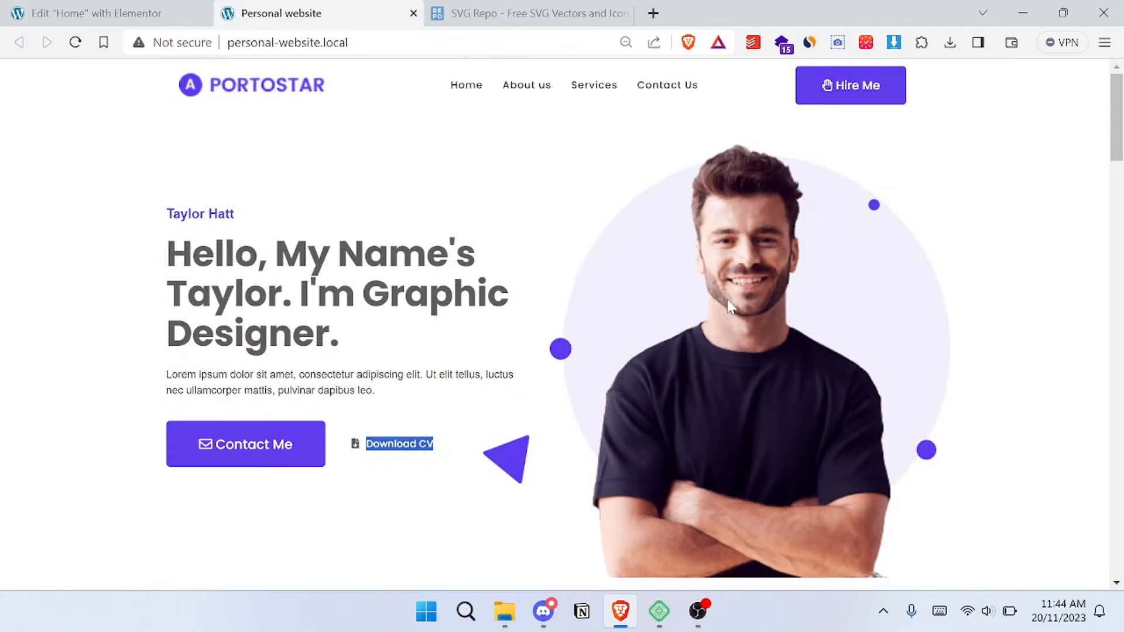
click(120, 11)
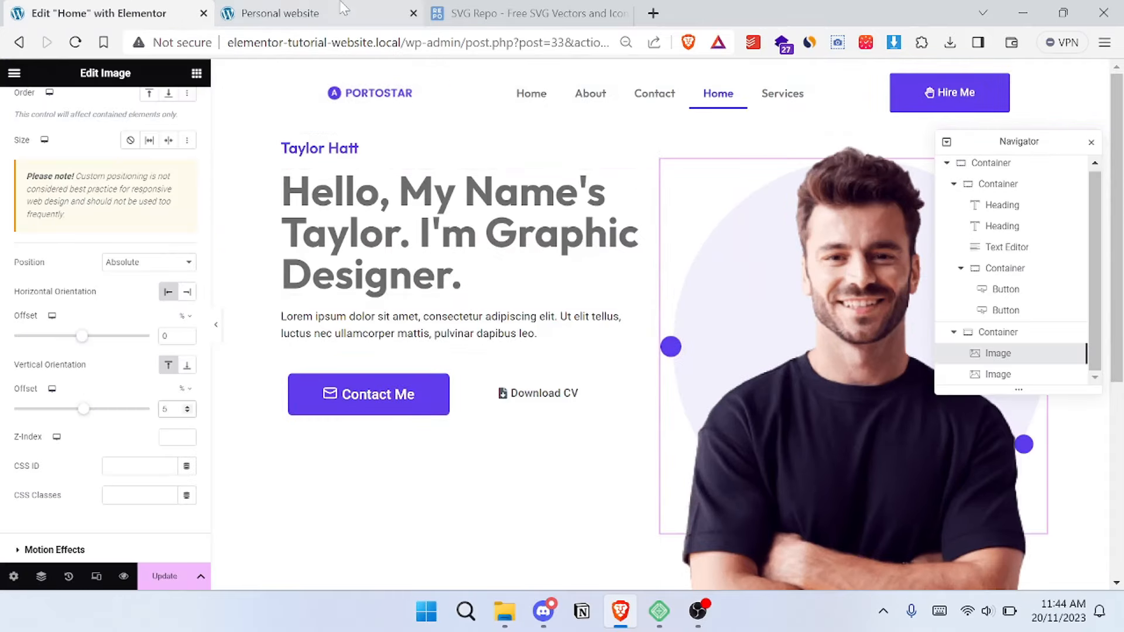
click(315, 13)
click(332, 207)
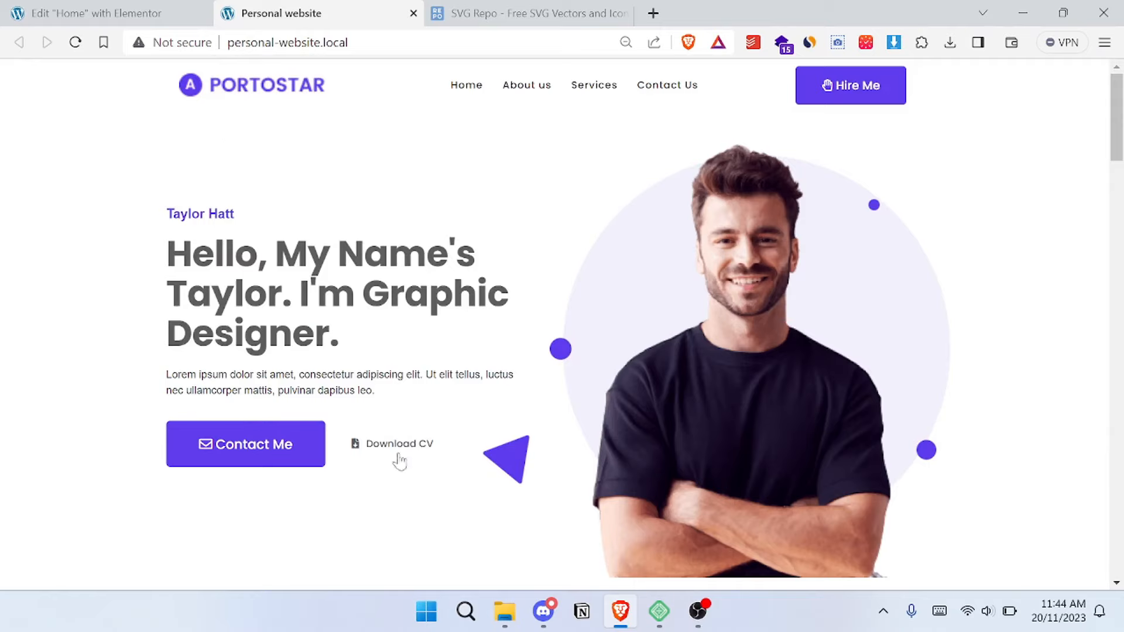
click(120, 13)
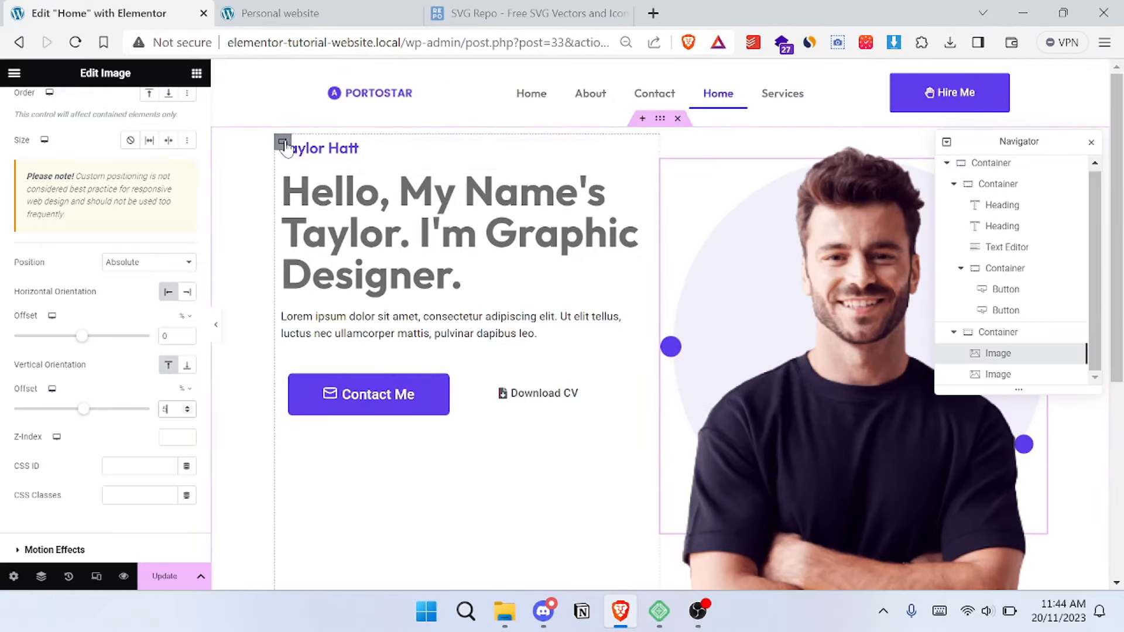
click(284, 143)
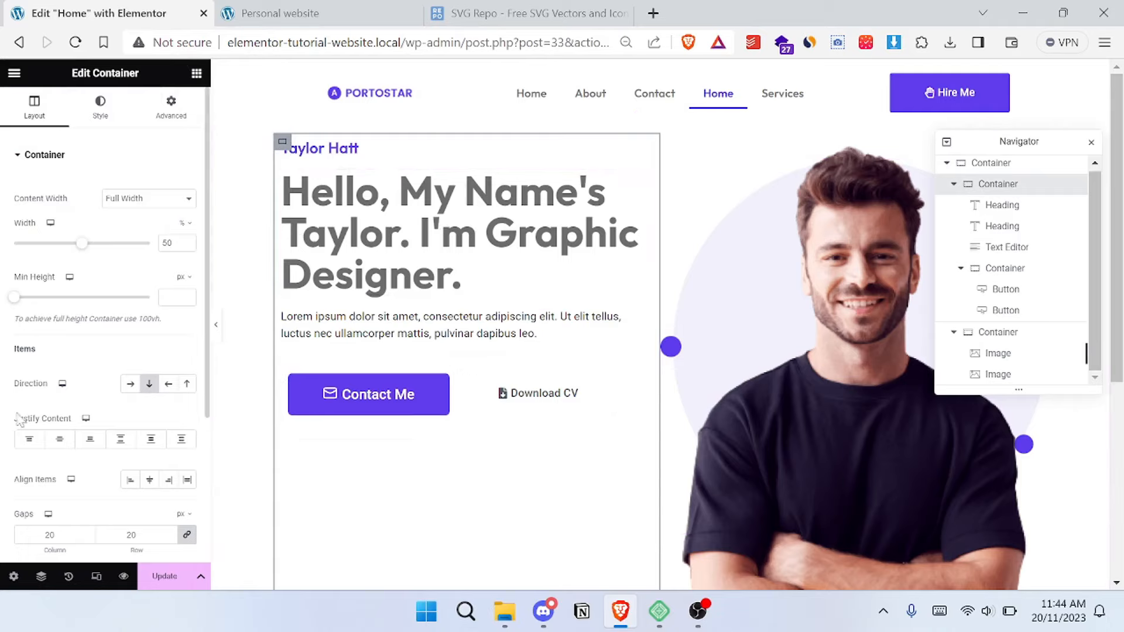
click(60, 441)
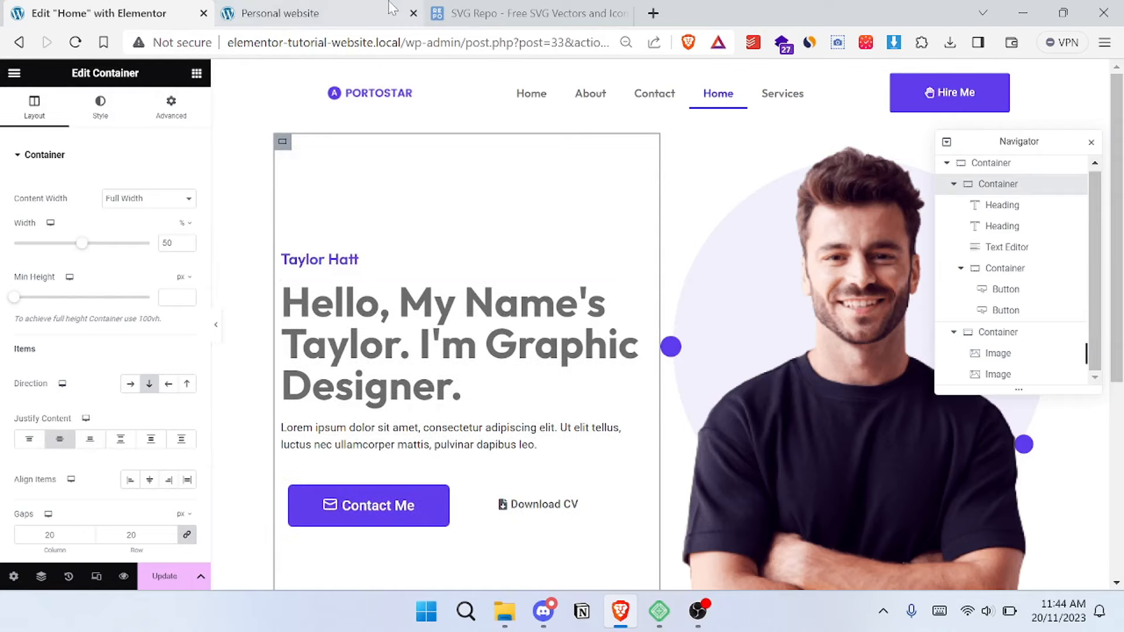
- Compare the centred hero text with the reference site and save the Home page update
click(319, 8)
click(137, 11)
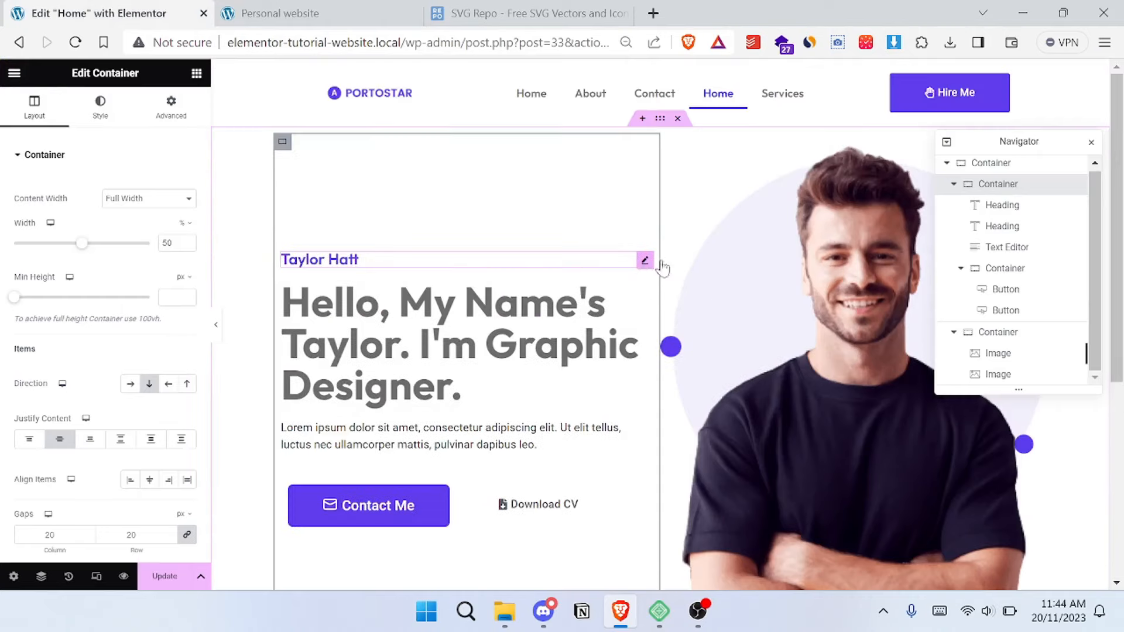
key(ctrl+Tab)
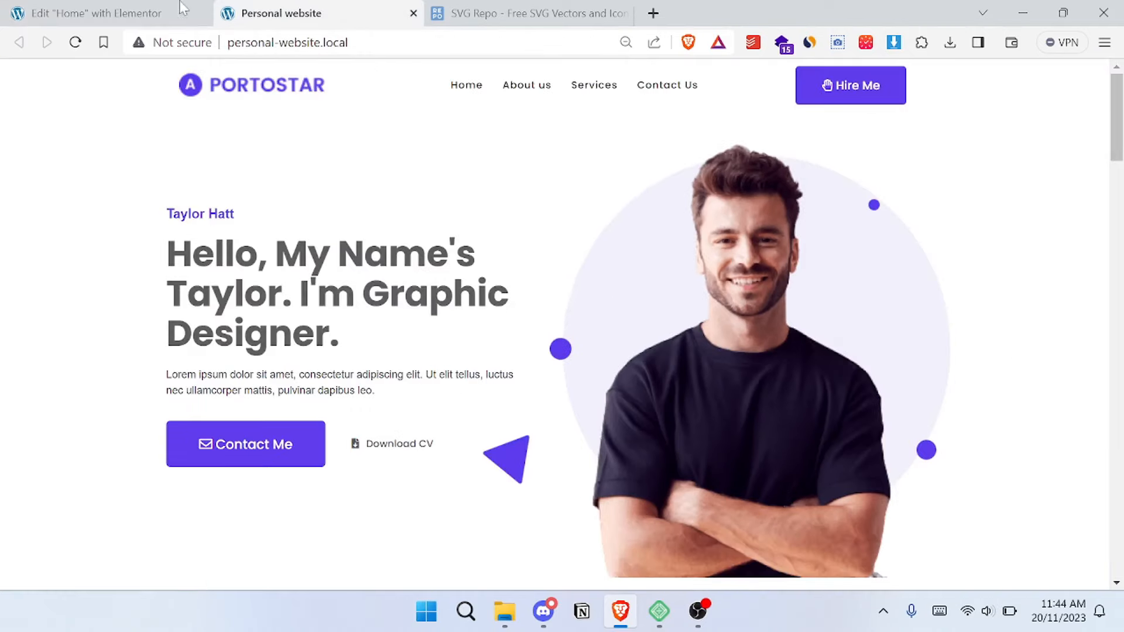
click(175, 8)
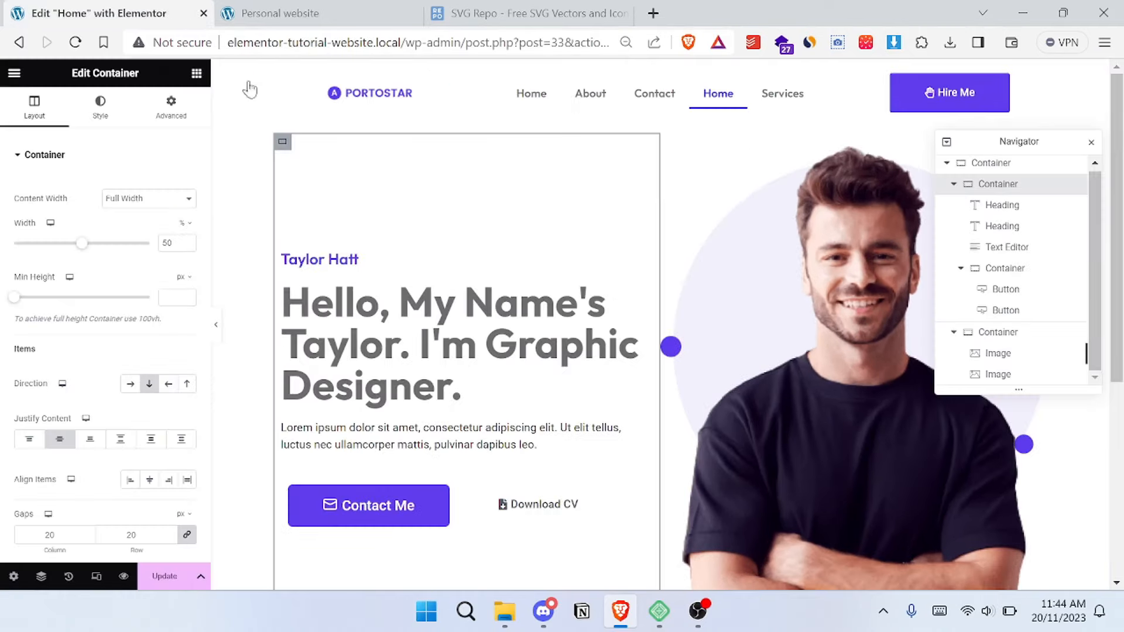
click(183, 583)
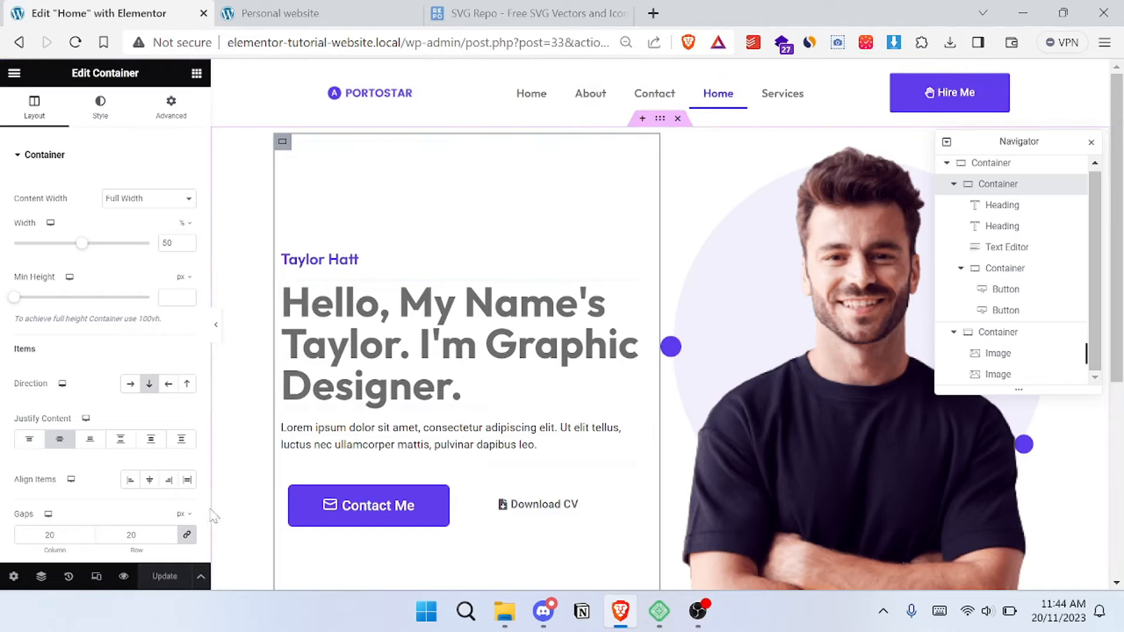
- Switch the responsive preview to tablet and set the hero's outer container to Wrap
click(96, 578)
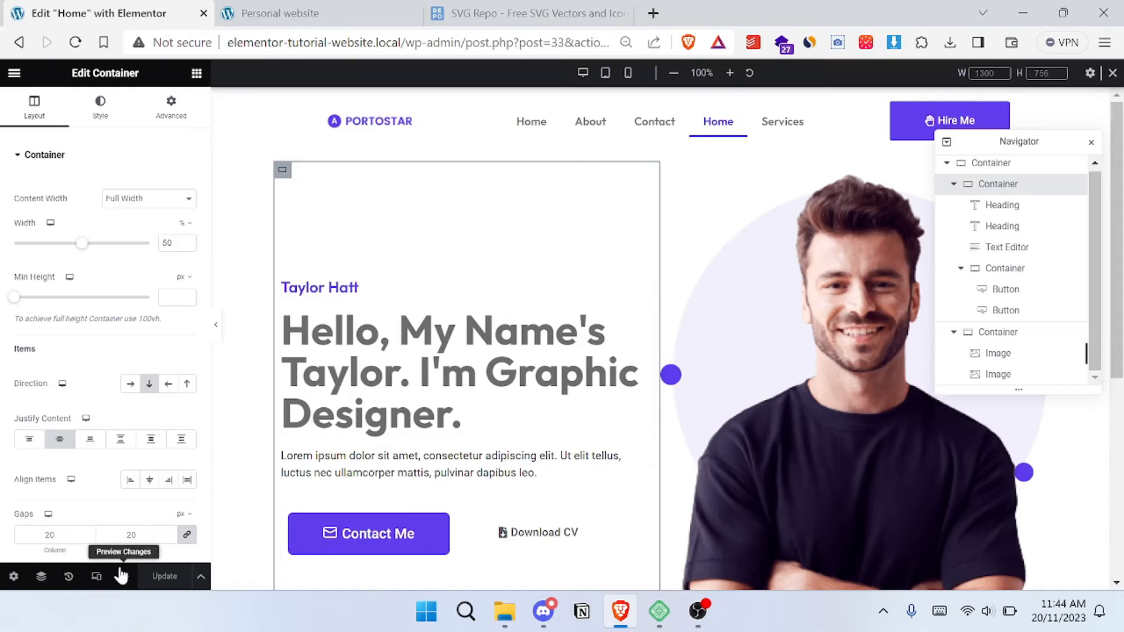
click(607, 73)
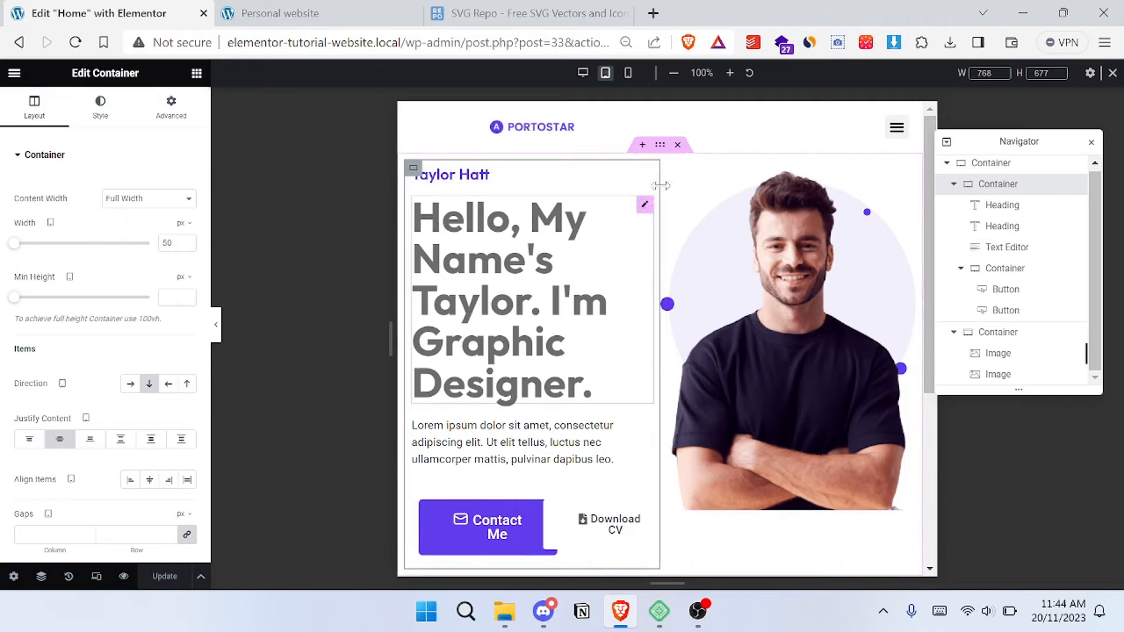
click(661, 146)
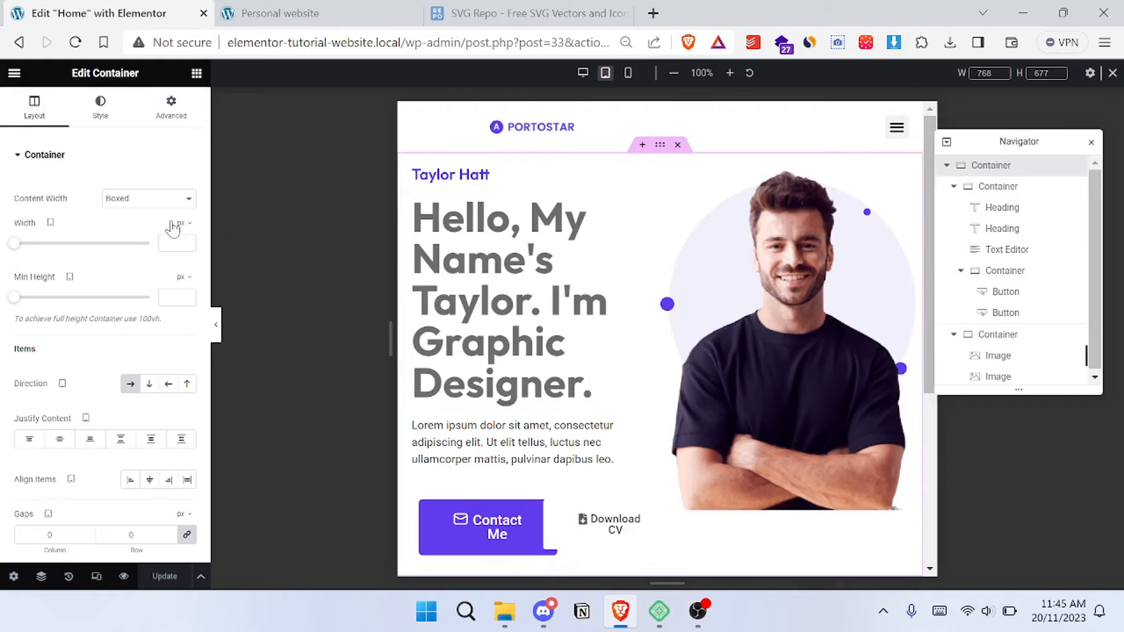
scroll(112, 283, down, 3)
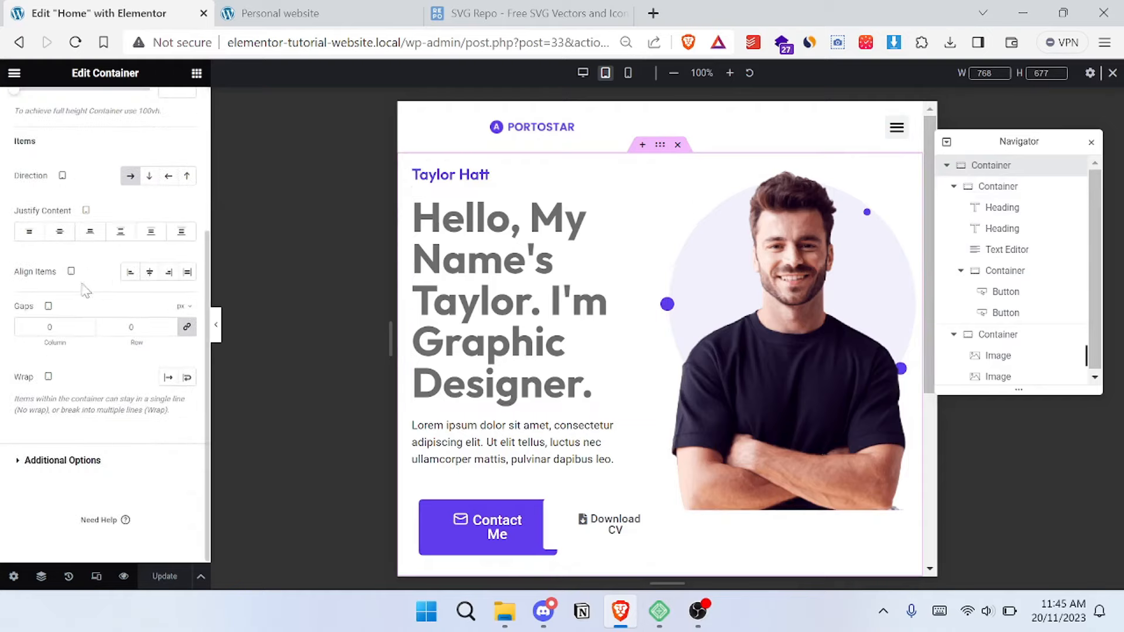
scroll(24, 352, up, 3)
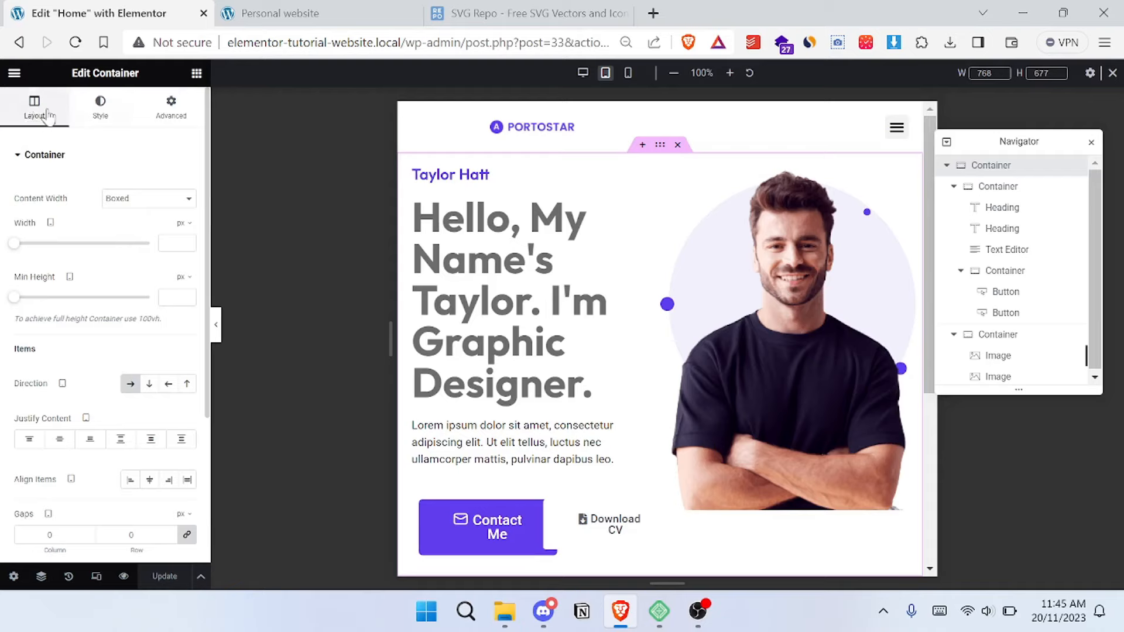
scroll(50, 176, down, 3)
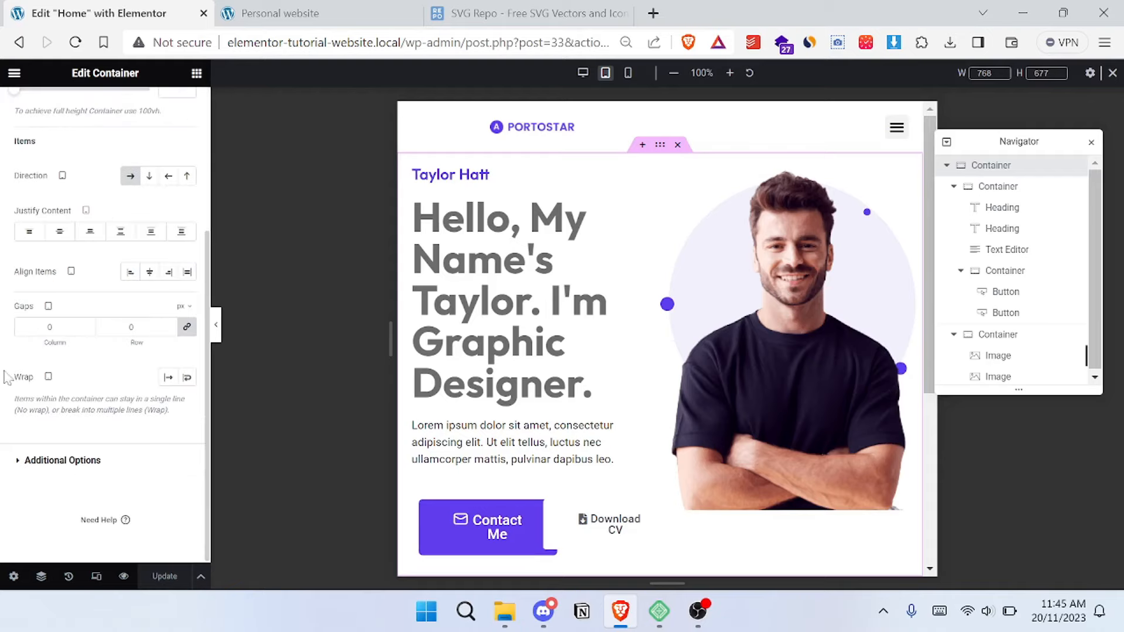
click(188, 385)
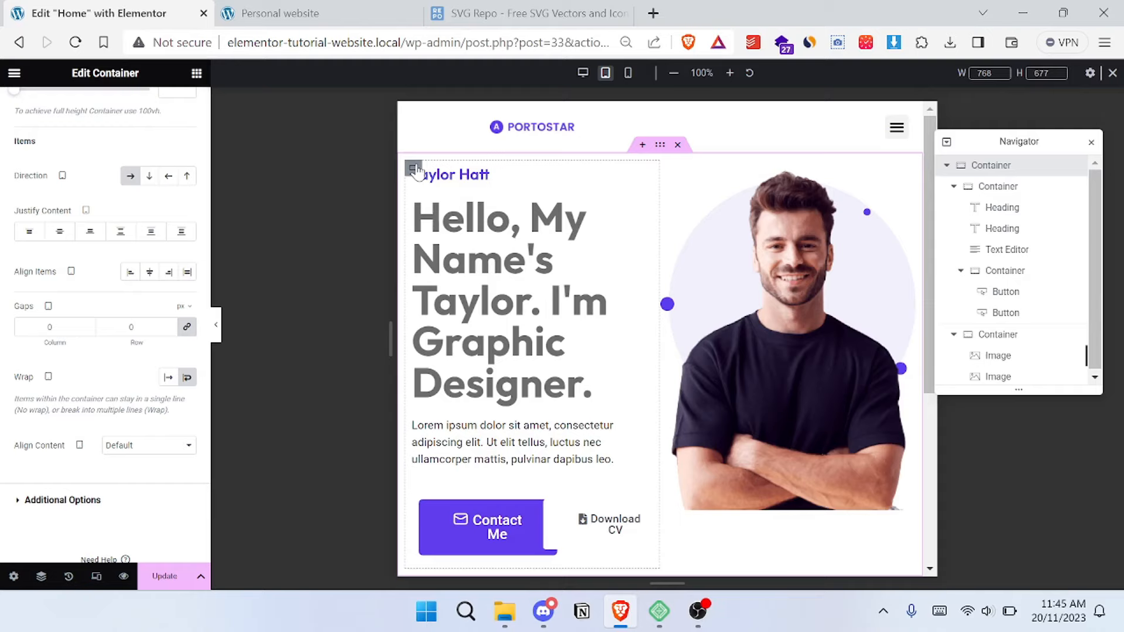
- Set the hero text container's tablet width to 100%
click(414, 170)
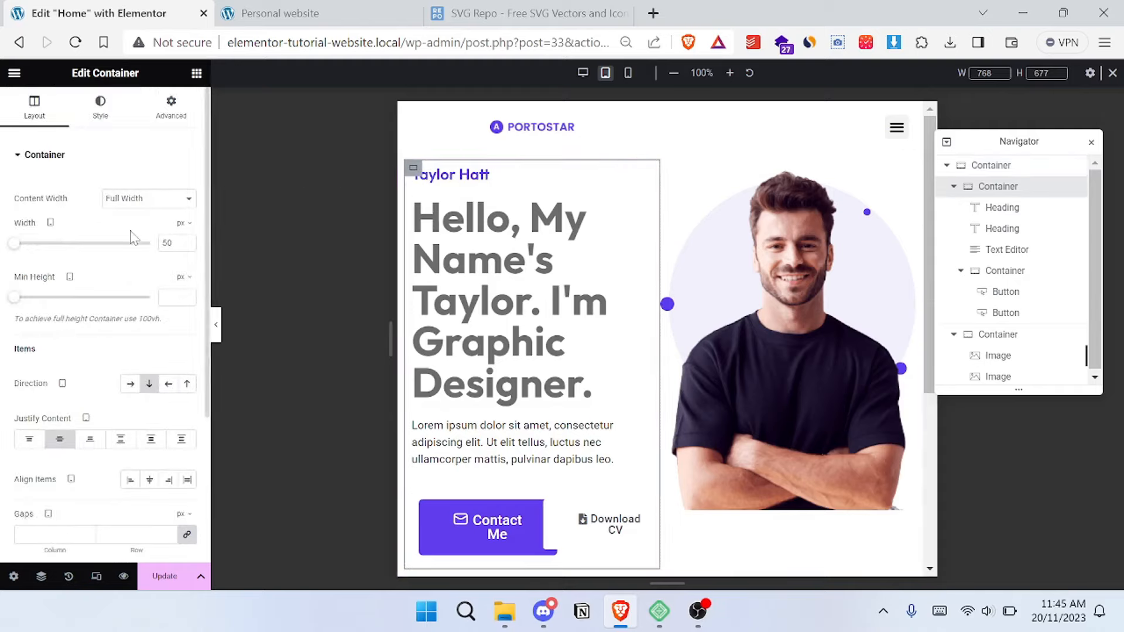
click(182, 223)
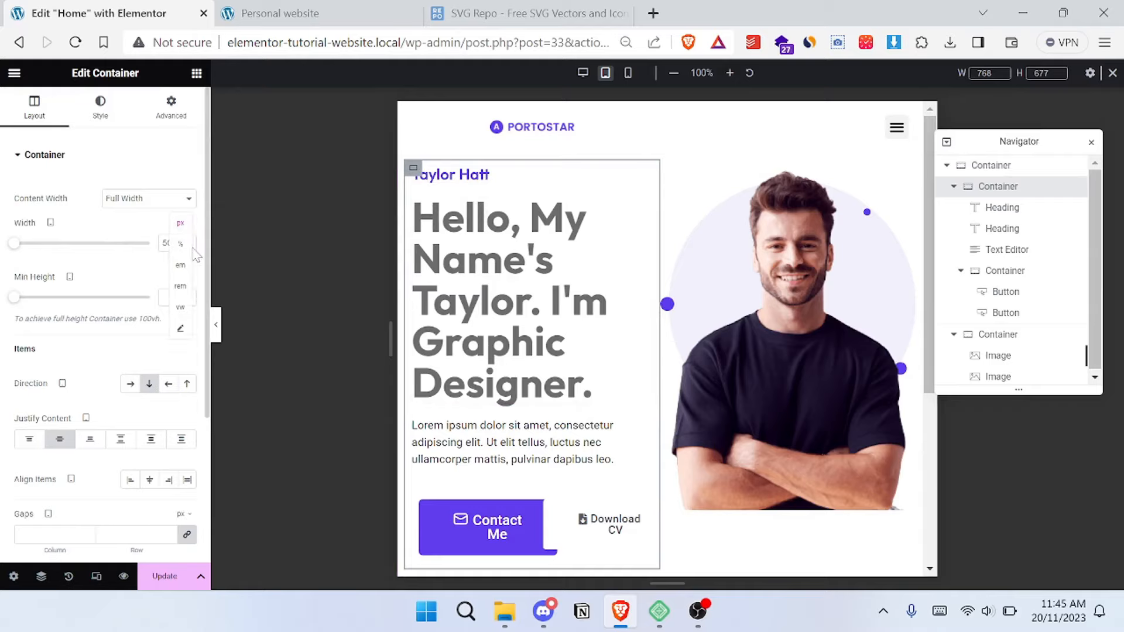
click(180, 245)
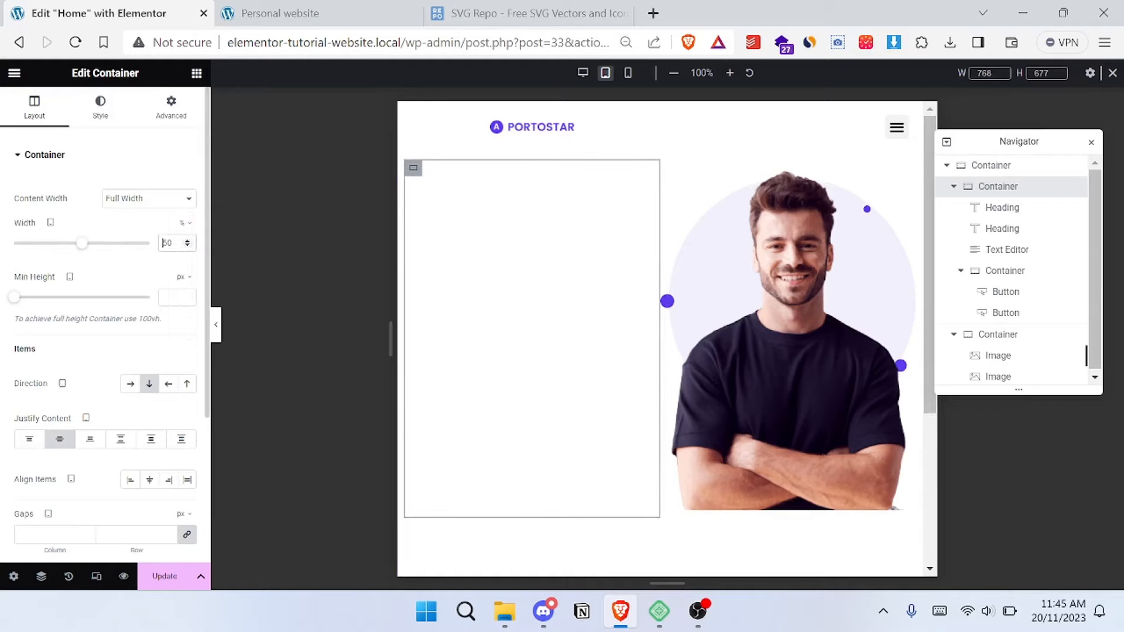
text(100)
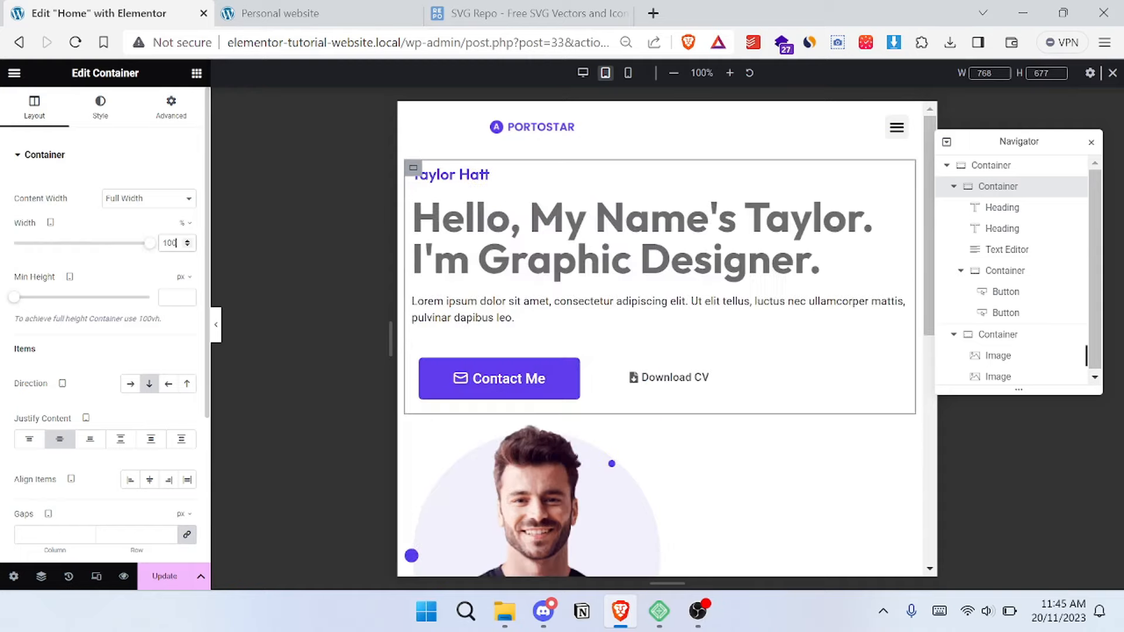
- Set the width of the container holding the portrait and ellipse images to 100% for tablet
scroll(457, 352, down, 2)
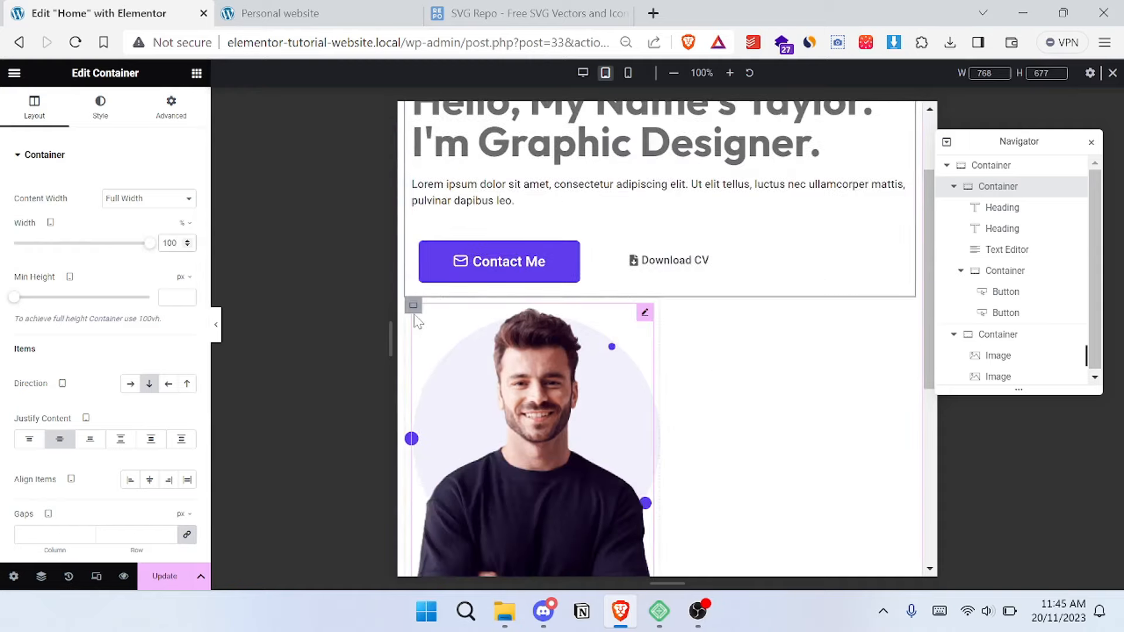
click(409, 310)
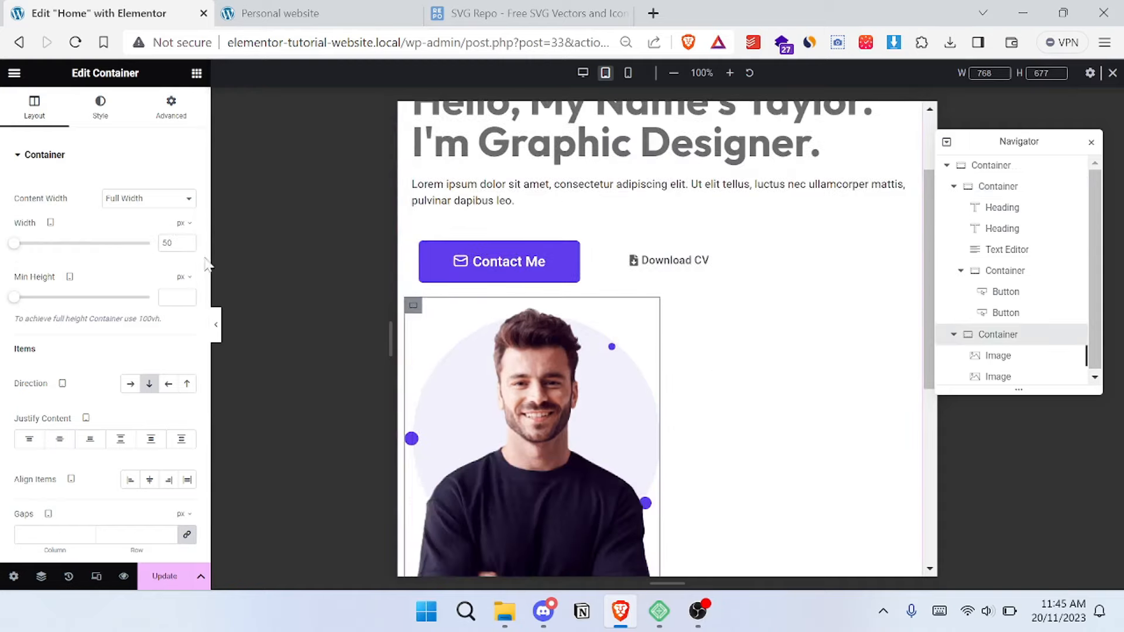
click(182, 225)
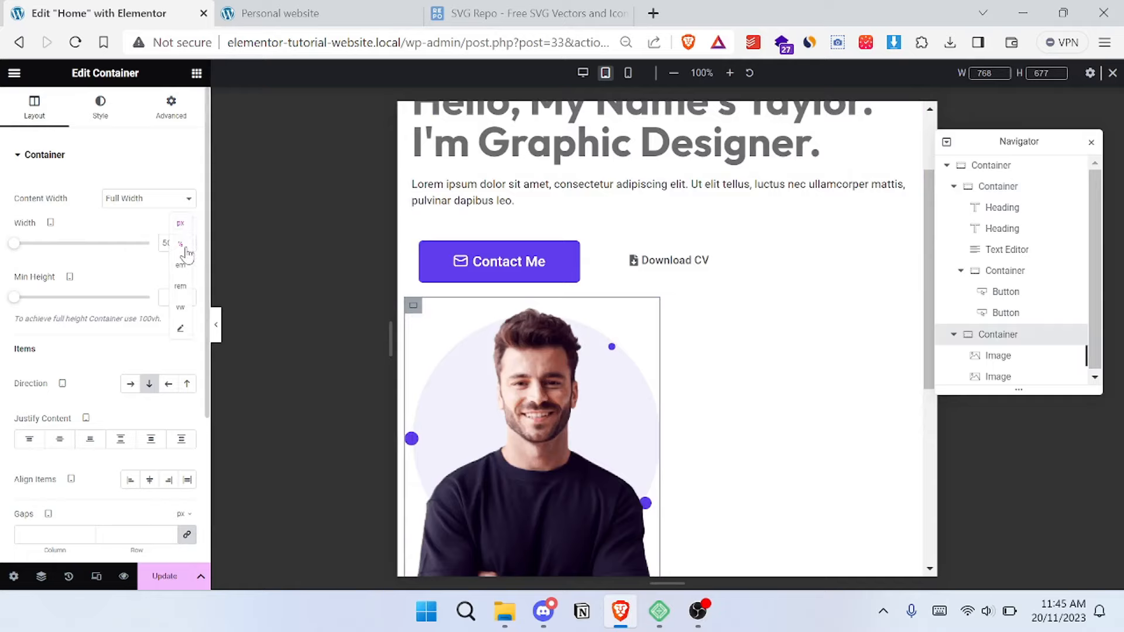
click(185, 246)
text(1)
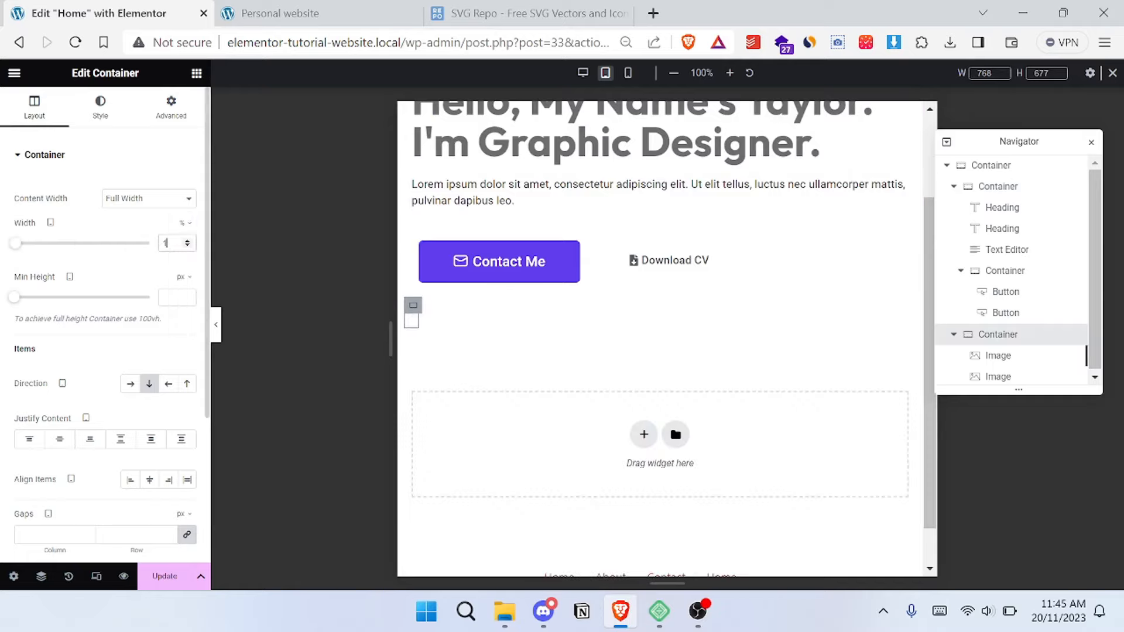
text(00)
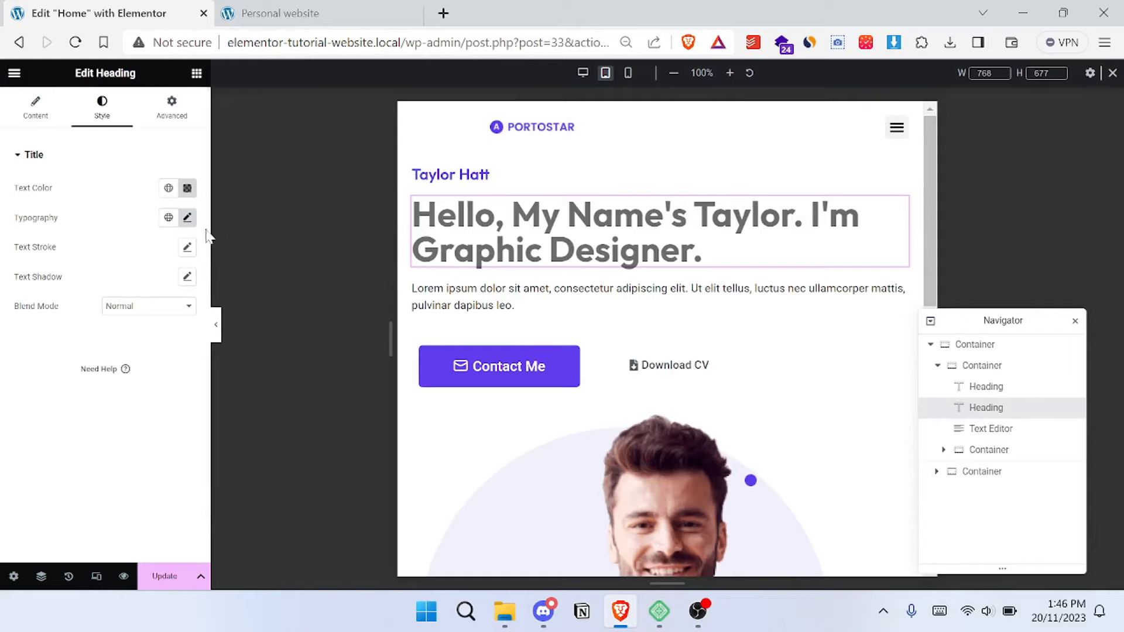
- Set the main hero heading's typography size to 40 px for tablet
click(187, 218)
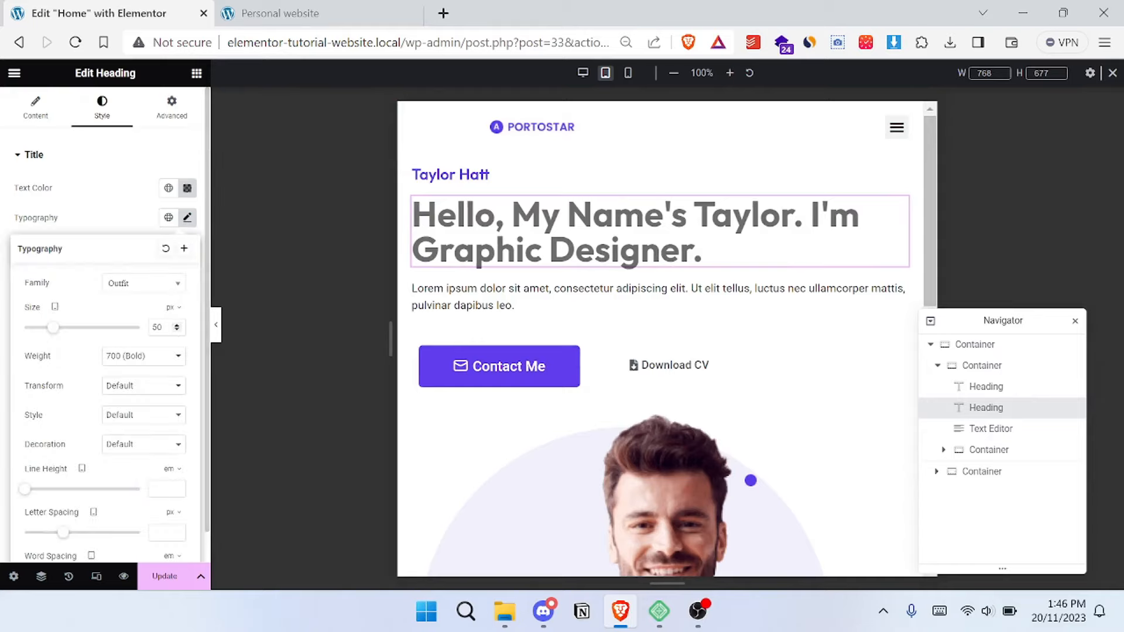
text(4)
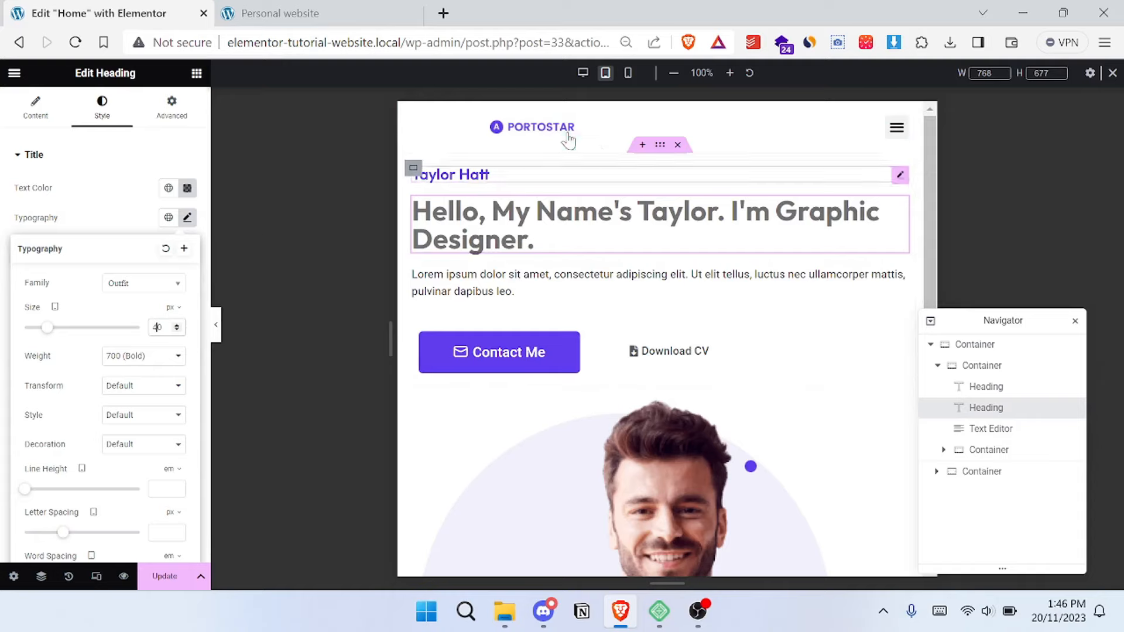
click(96, 169)
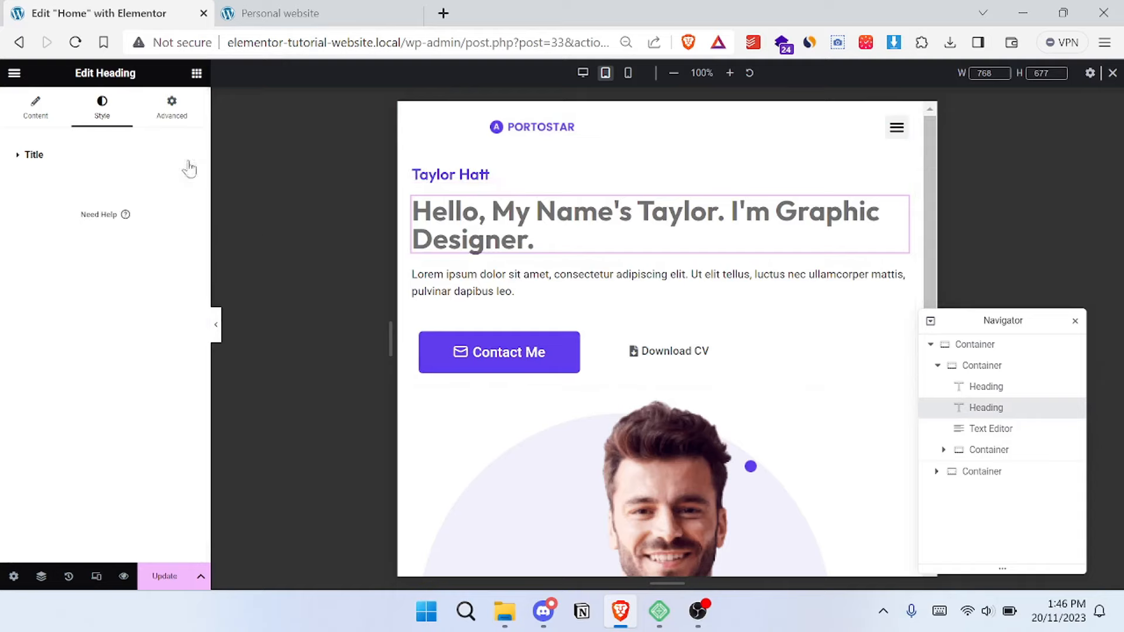
- Switch the responsive preview to mobile and set the main hero heading's typography size to 35 px
click(630, 75)
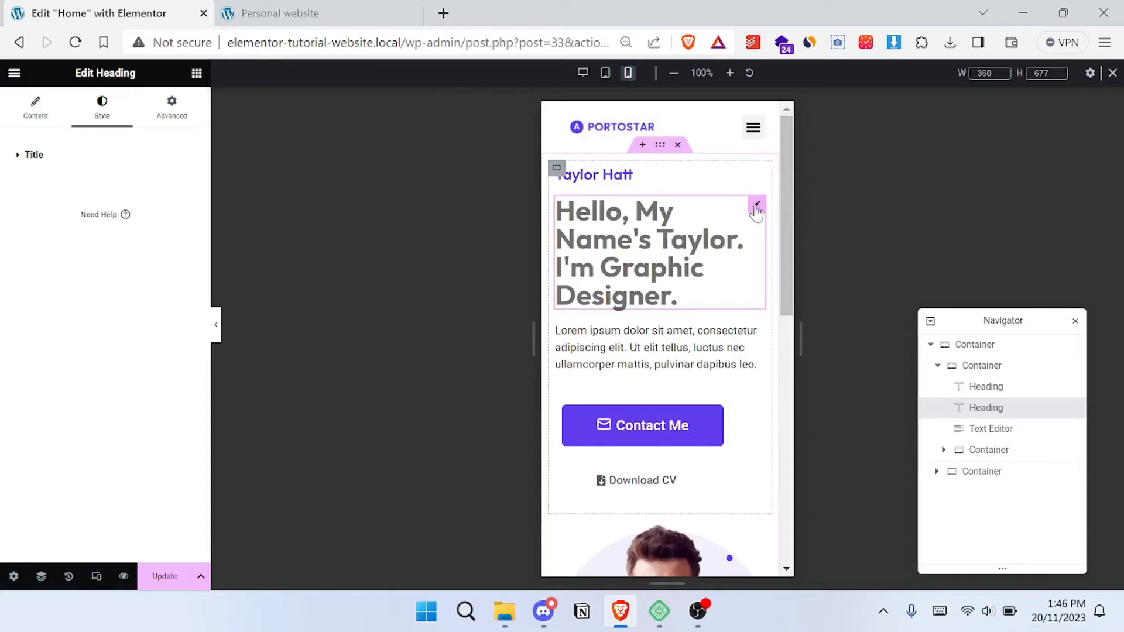
click(34, 153)
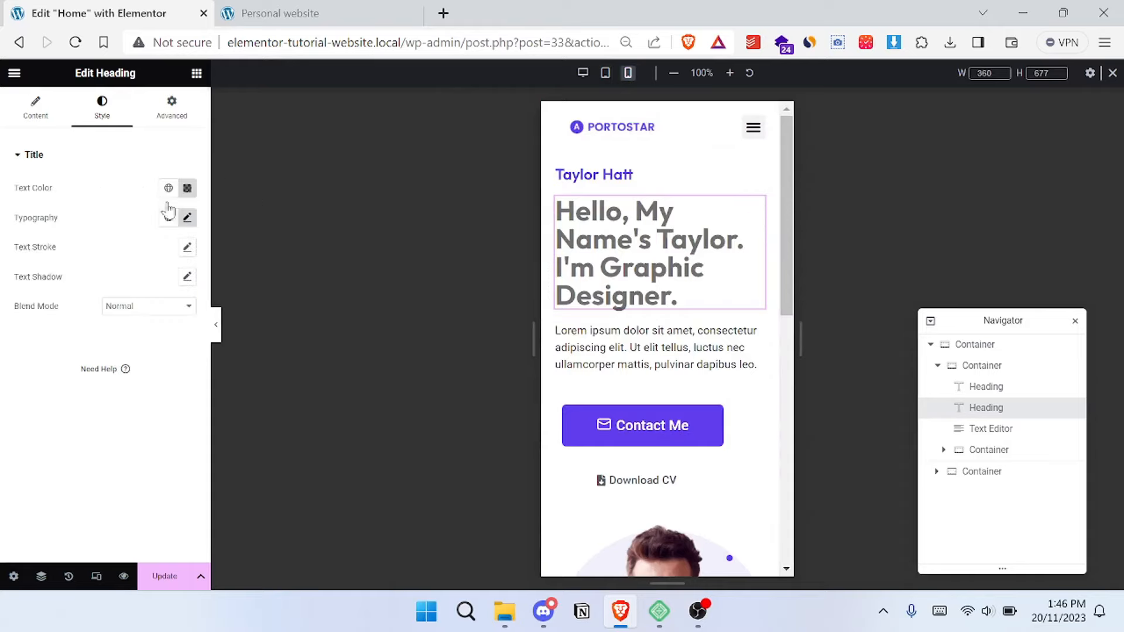
click(187, 218)
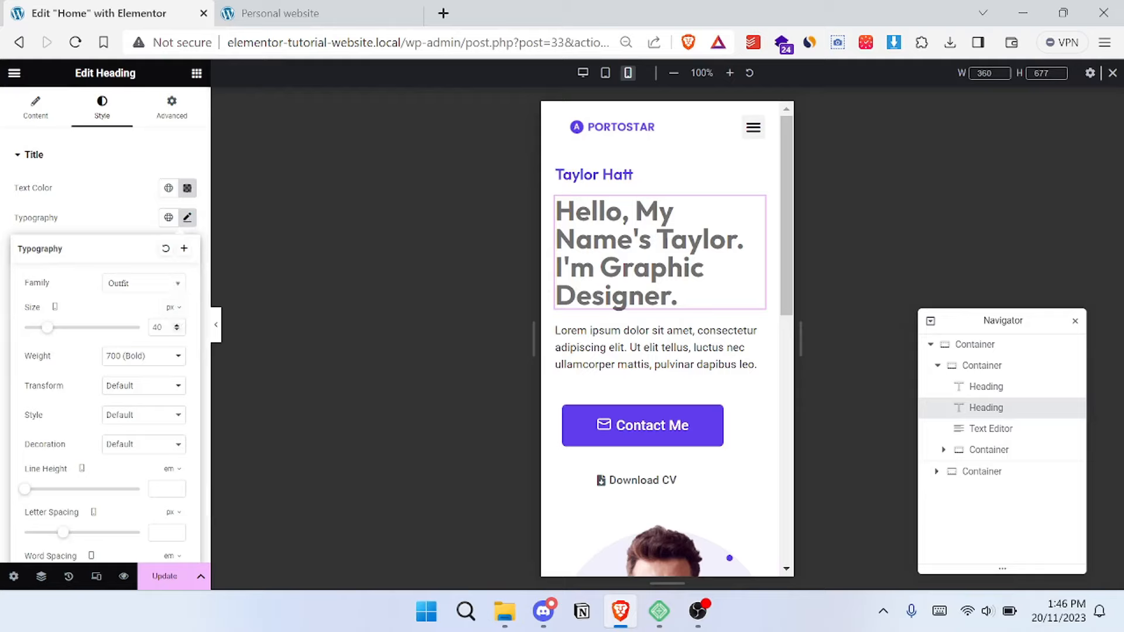
text(4)
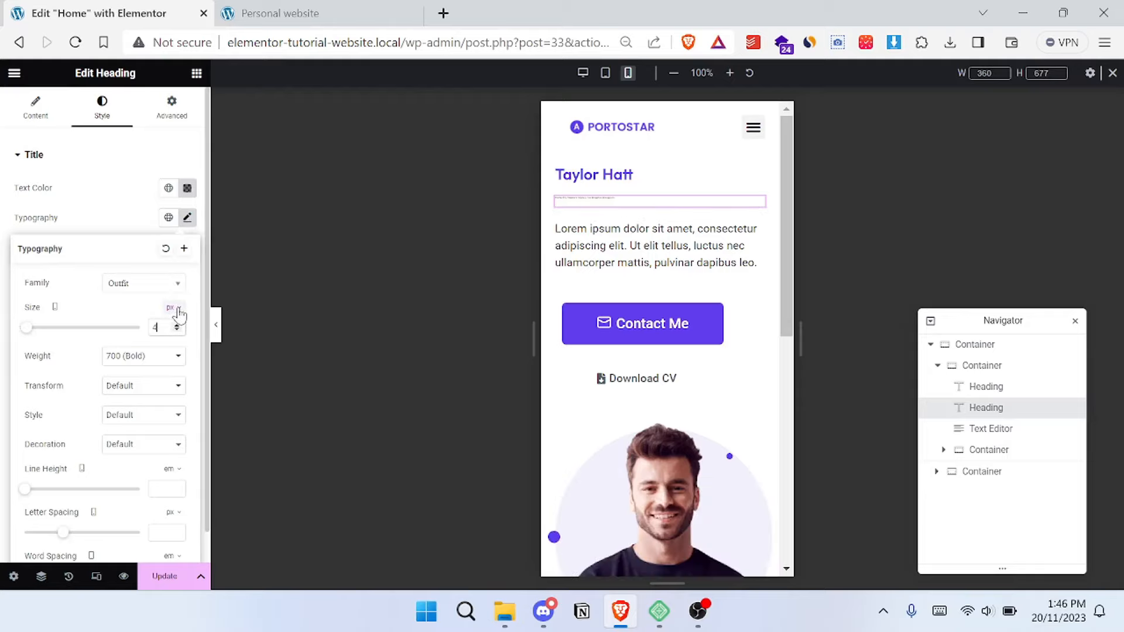
key(BackSpace)
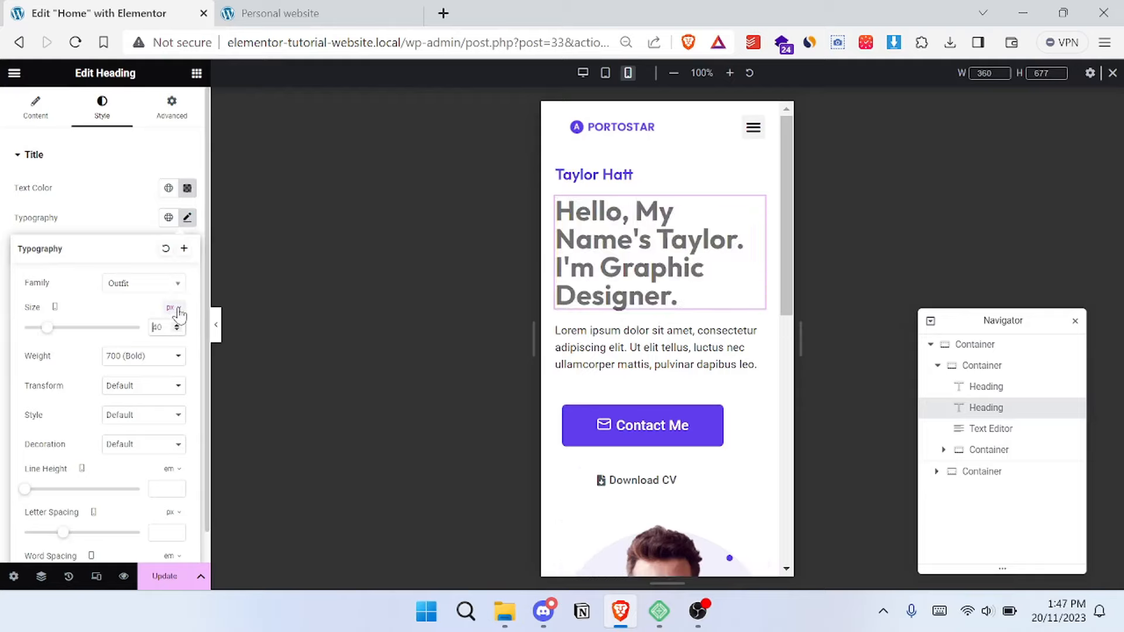
text(30)
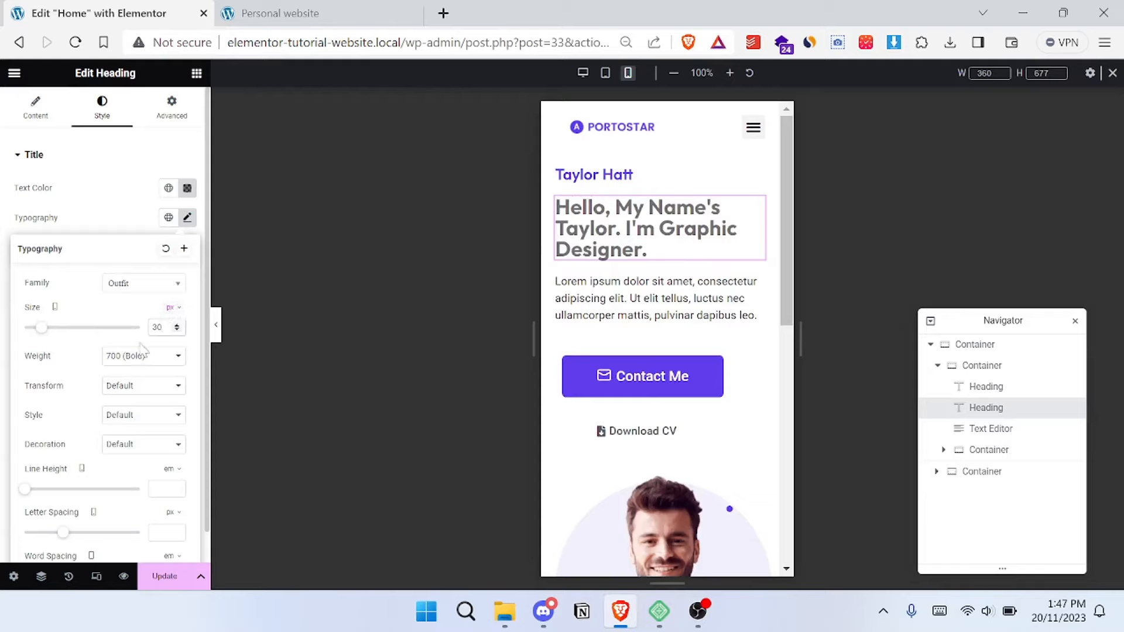
key(BackSpace)
text(5)
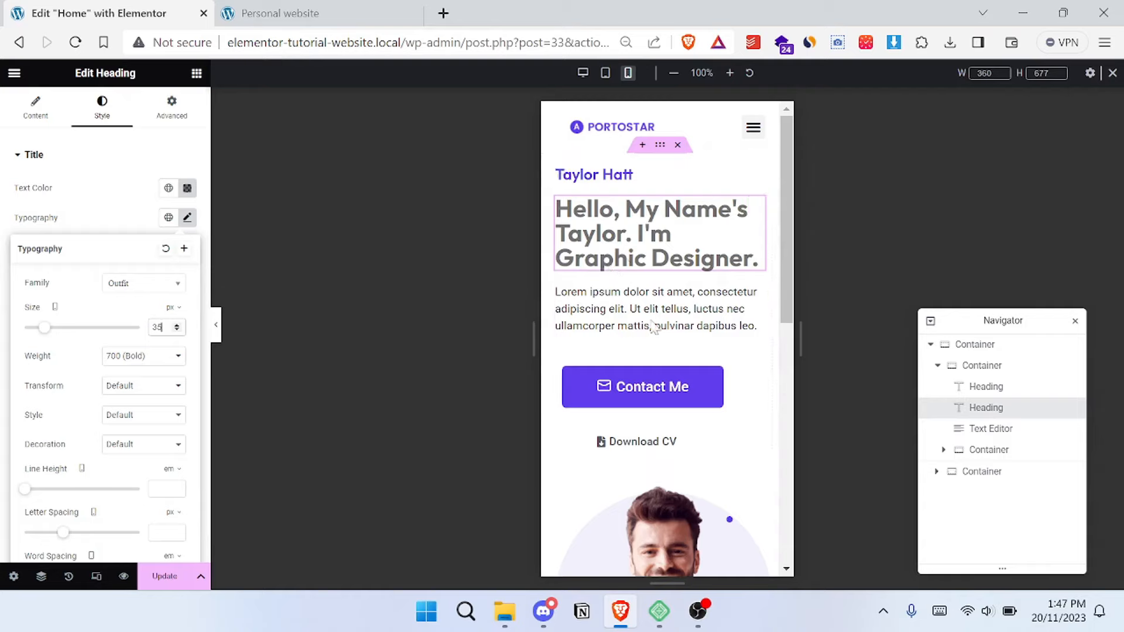
- Set the padding of the hero's button container to 0 on all sides for mobile
scroll(650, 304, down, 1)
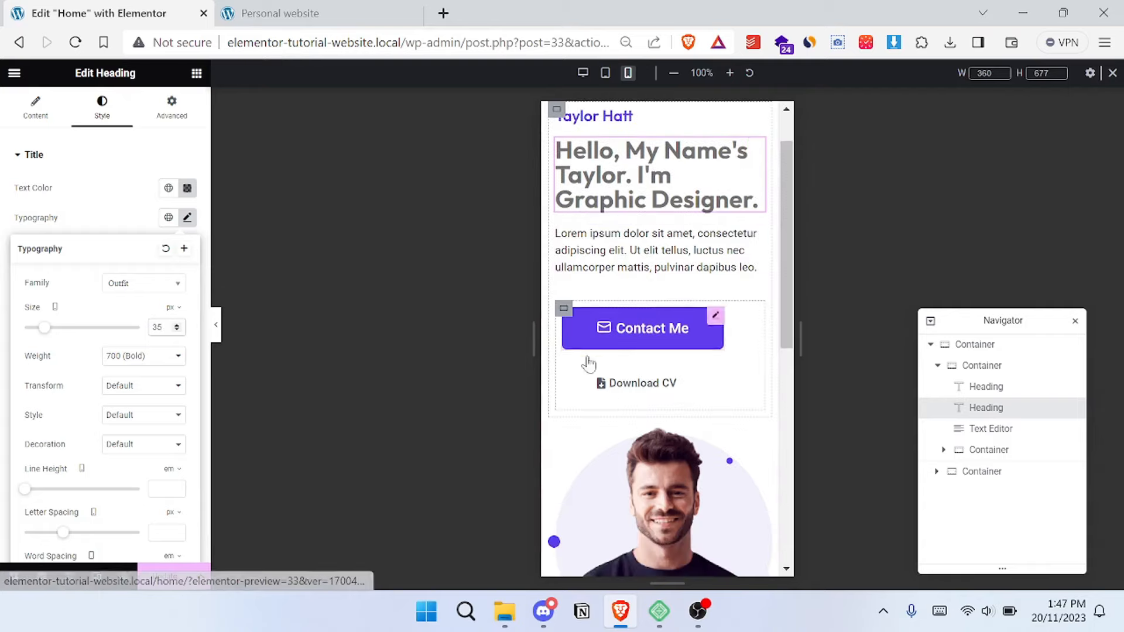
click(564, 309)
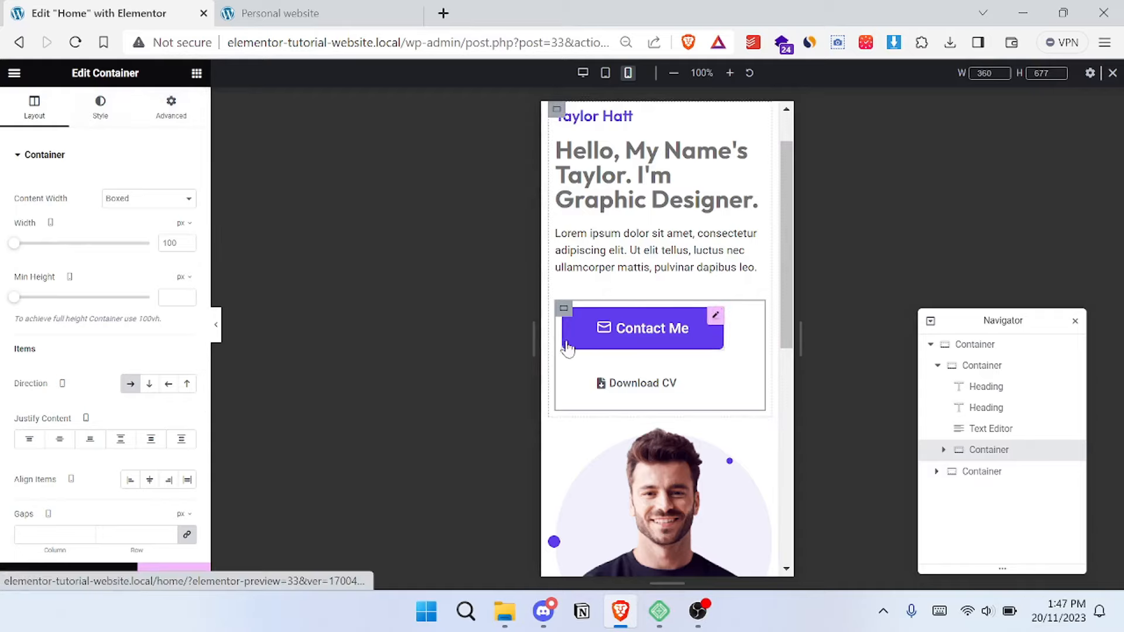
click(171, 130)
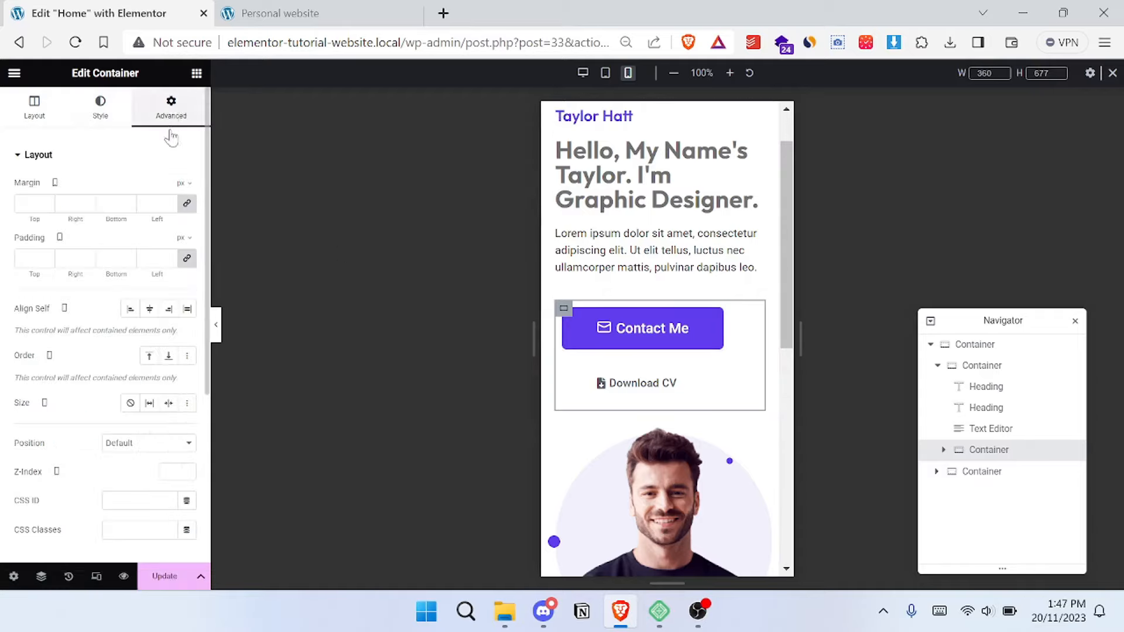
click(187, 260)
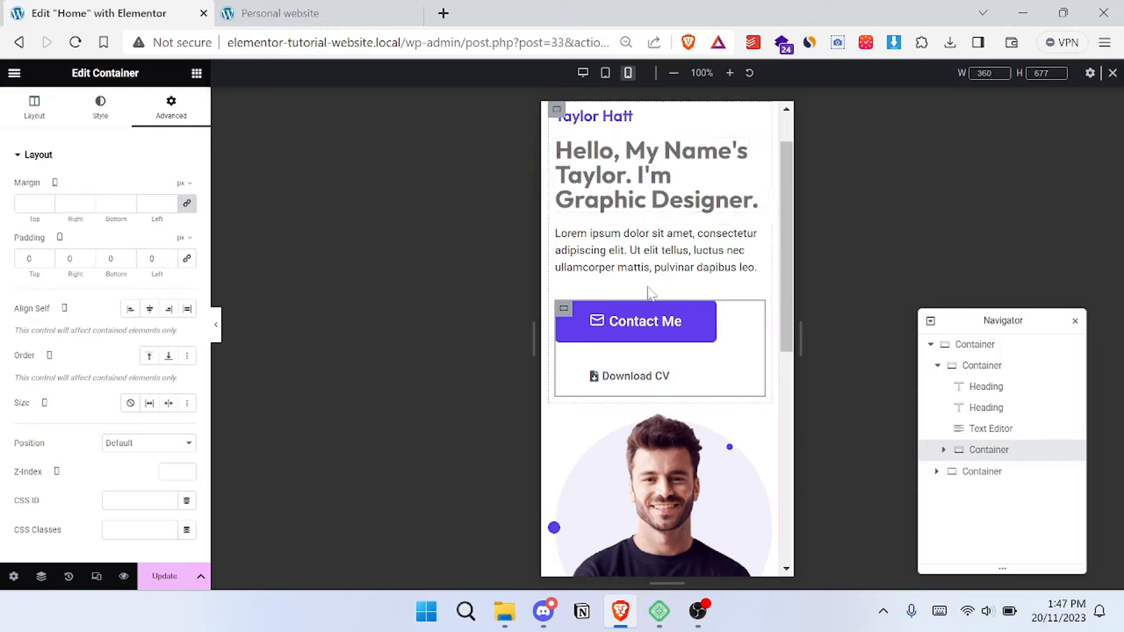
scroll(648, 291, down, 8)
scroll(652, 293, up, 10)
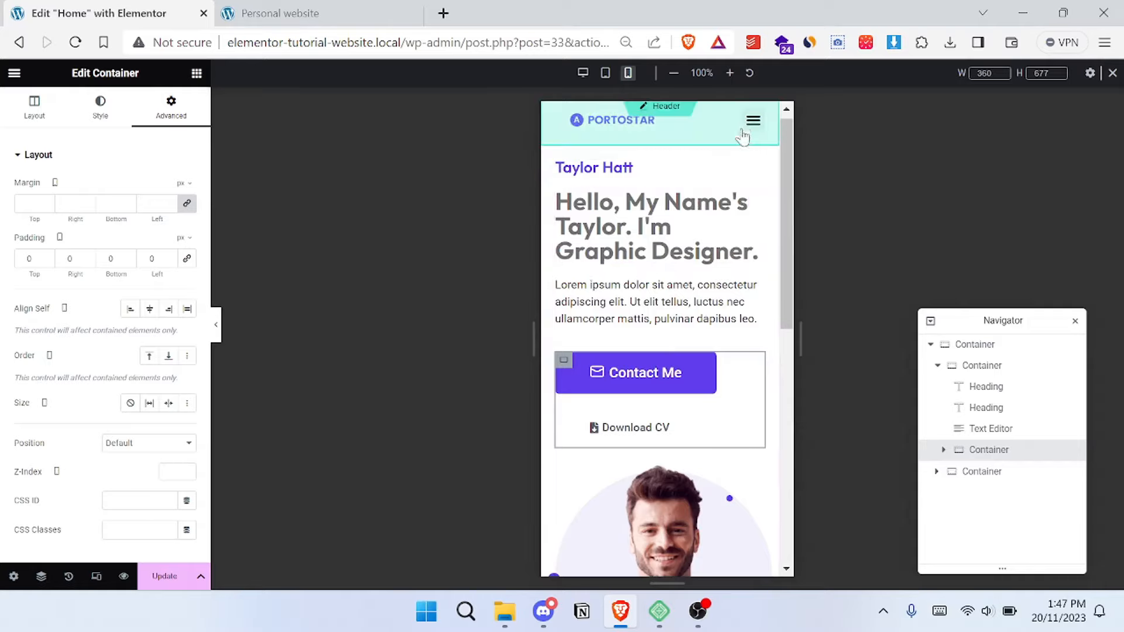
- Discard the unsaved Home page changes while opening the header, and return to the page in desktop preview
click(746, 134)
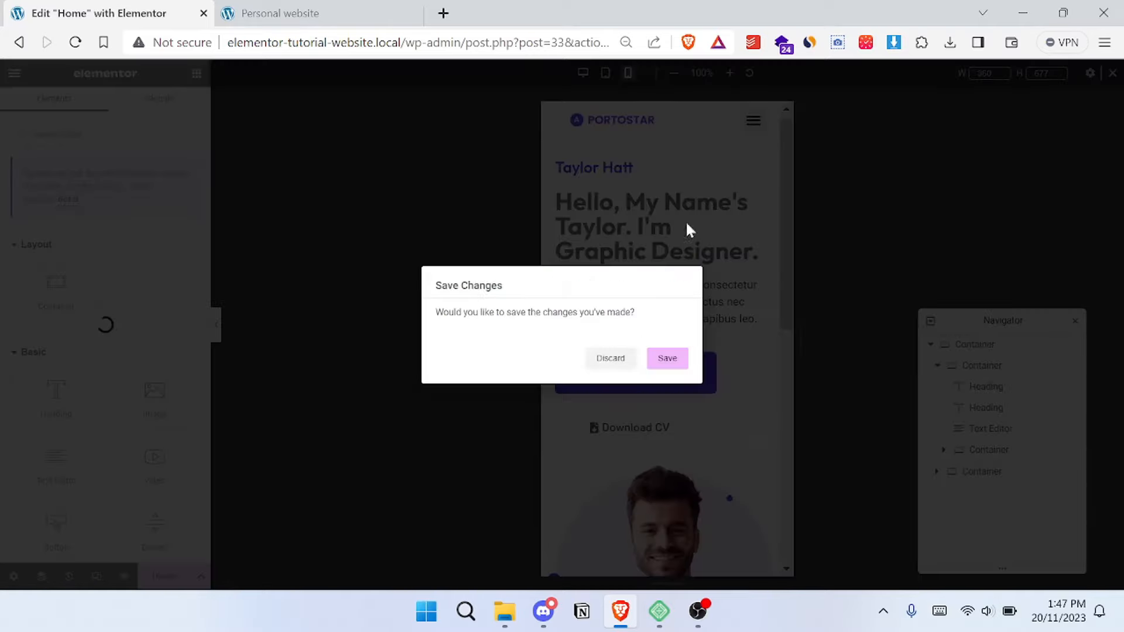
click(612, 358)
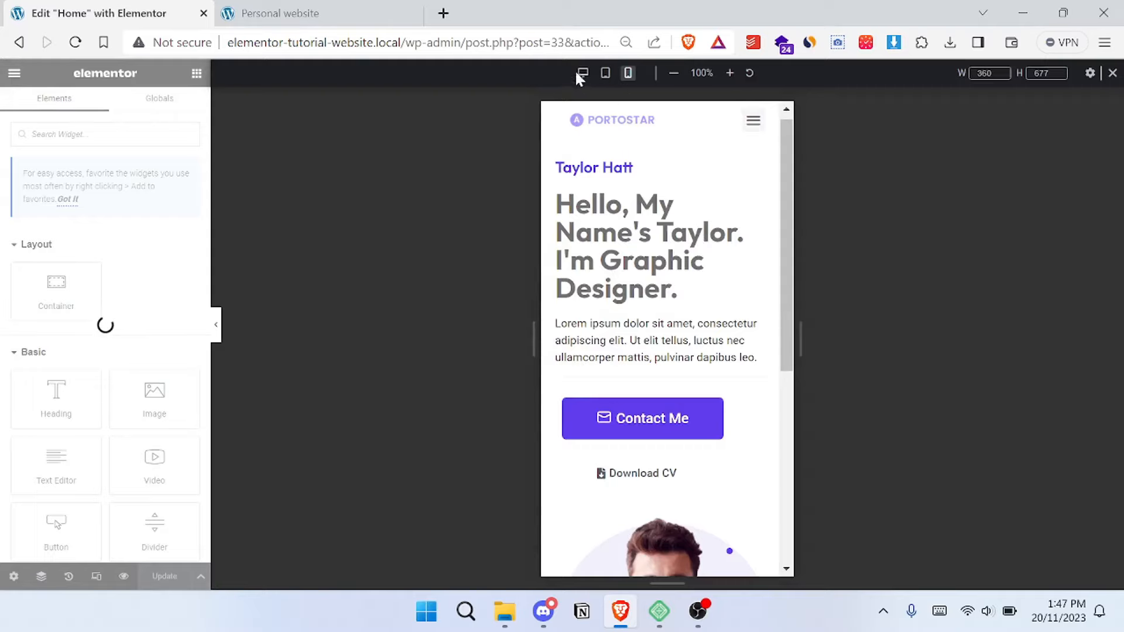
click(606, 74)
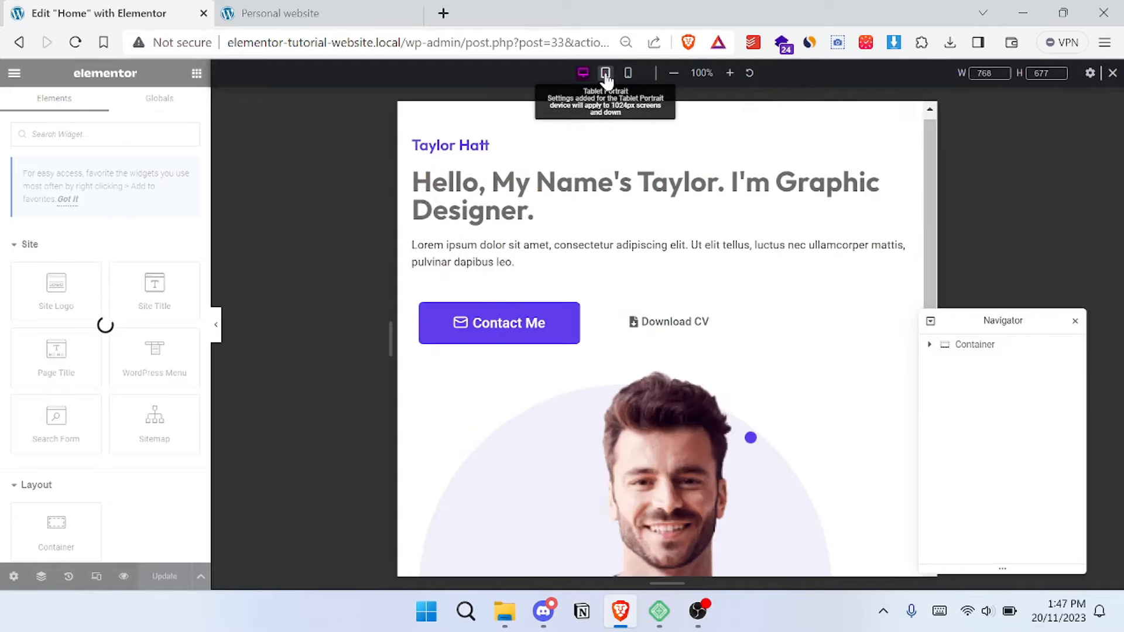
click(584, 74)
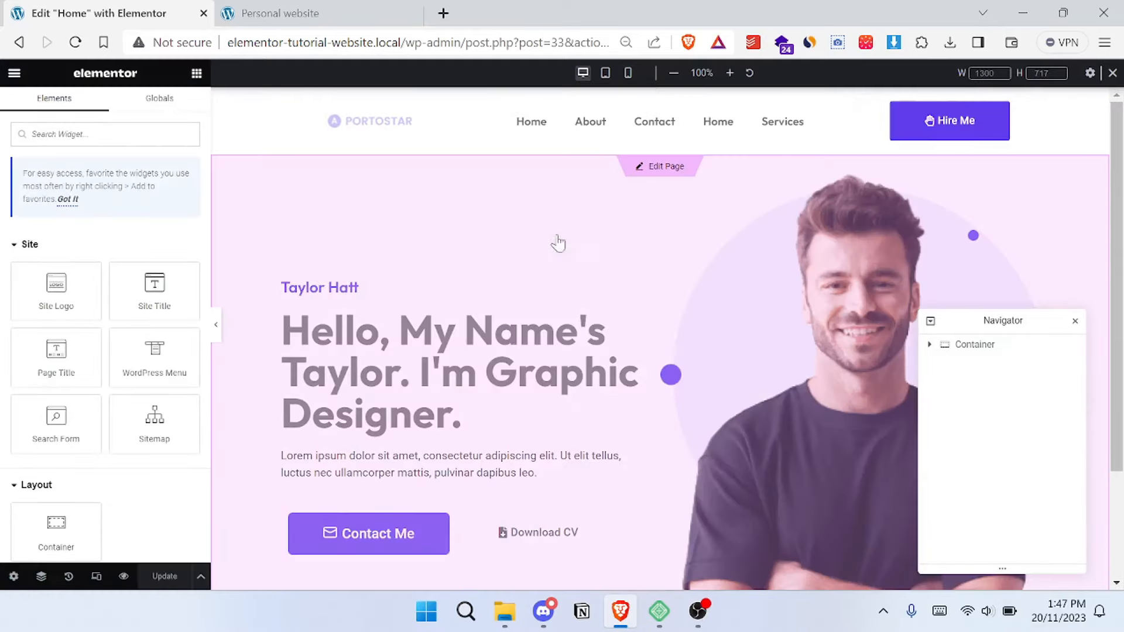
click(661, 170)
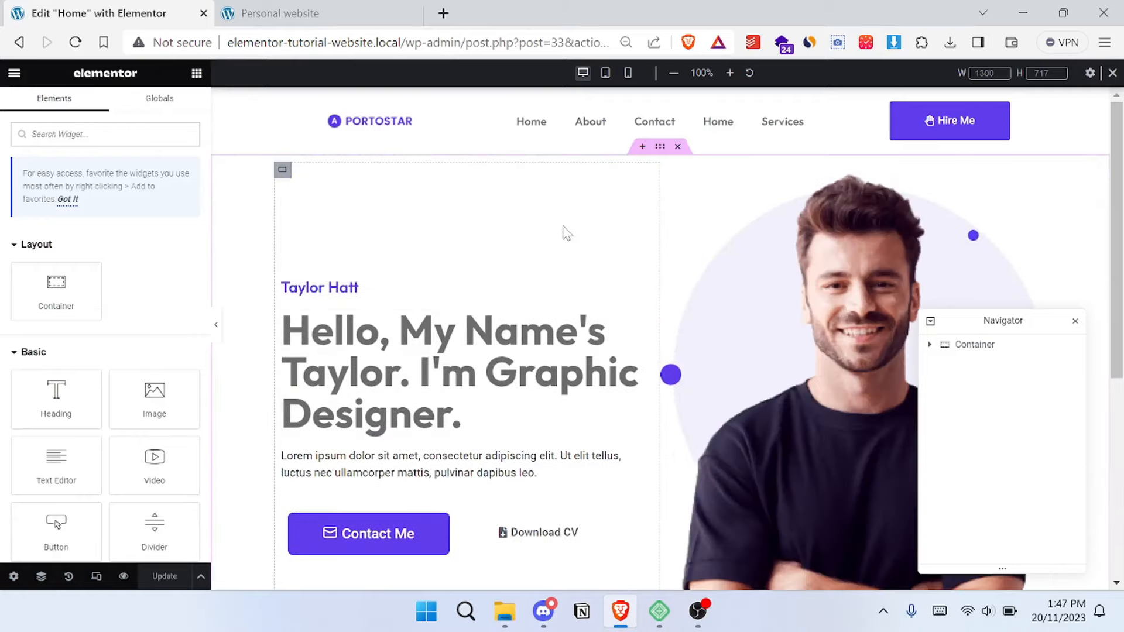
- Compare with the reference site and add an Image widget below the portrait in the hero's image container
click(310, 1)
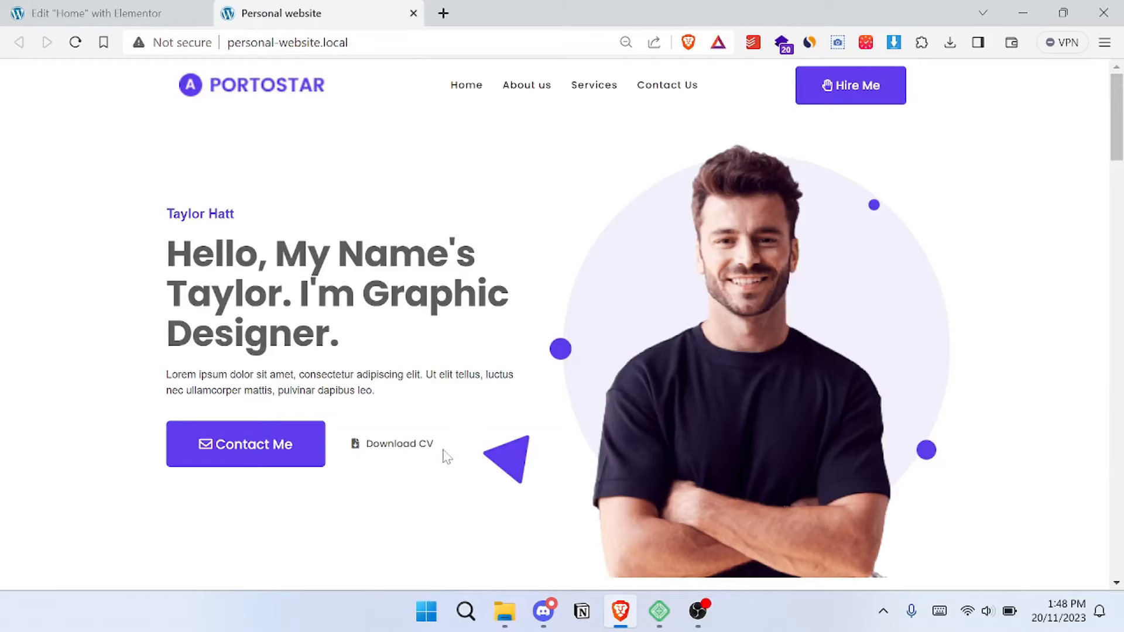
click(128, 5)
scroll(660, 263, down, 2)
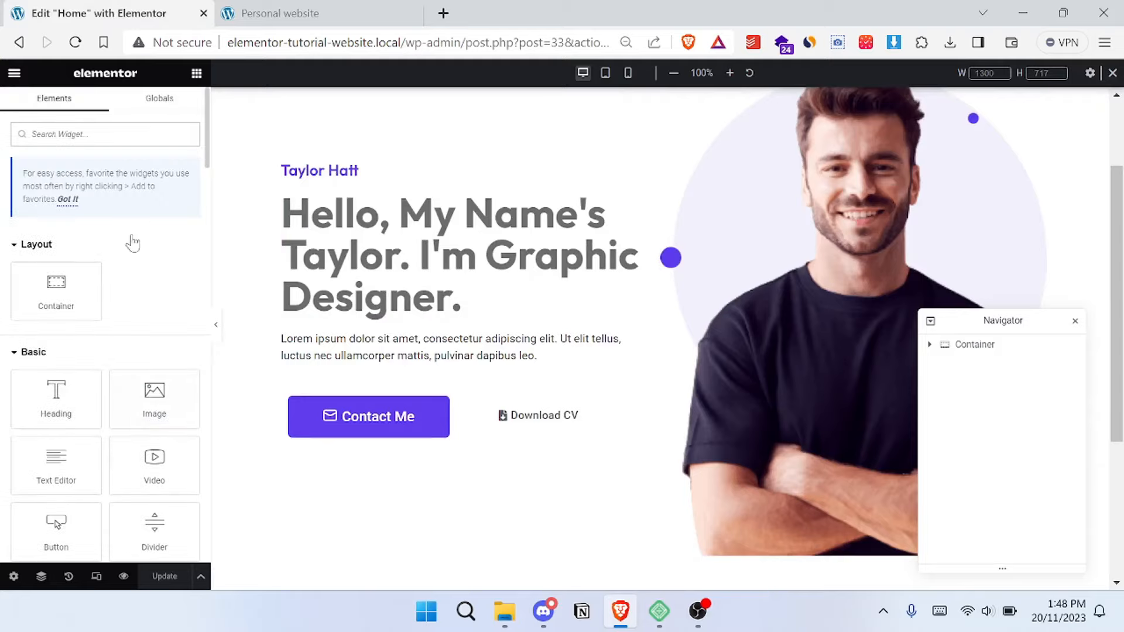
scroll(142, 206, down, 2)
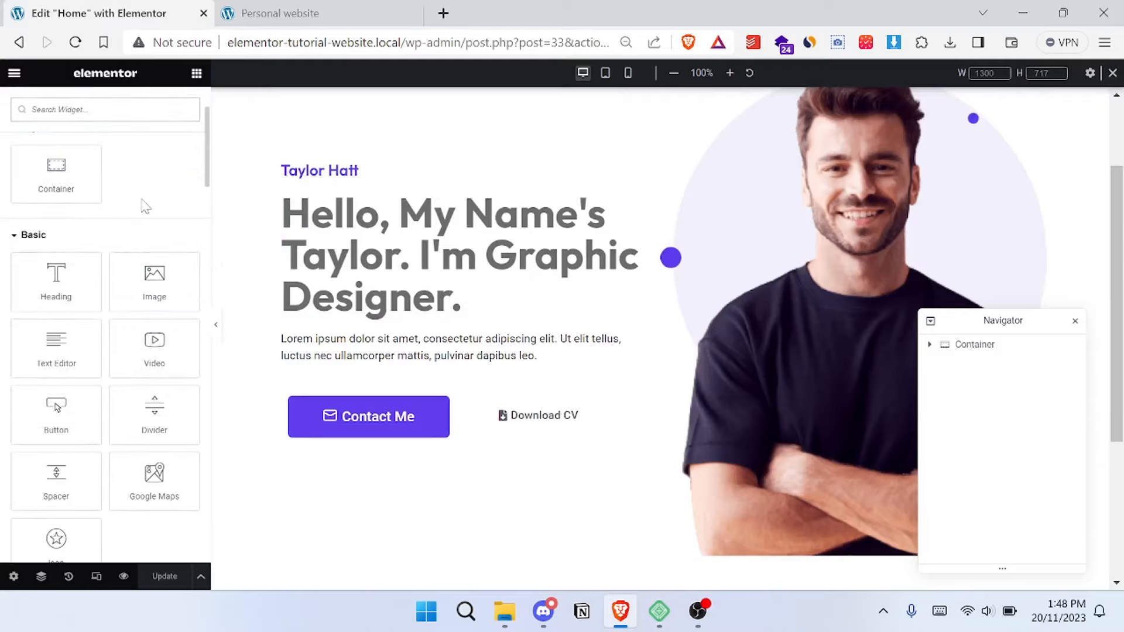
drag(156, 282, 743, 428)
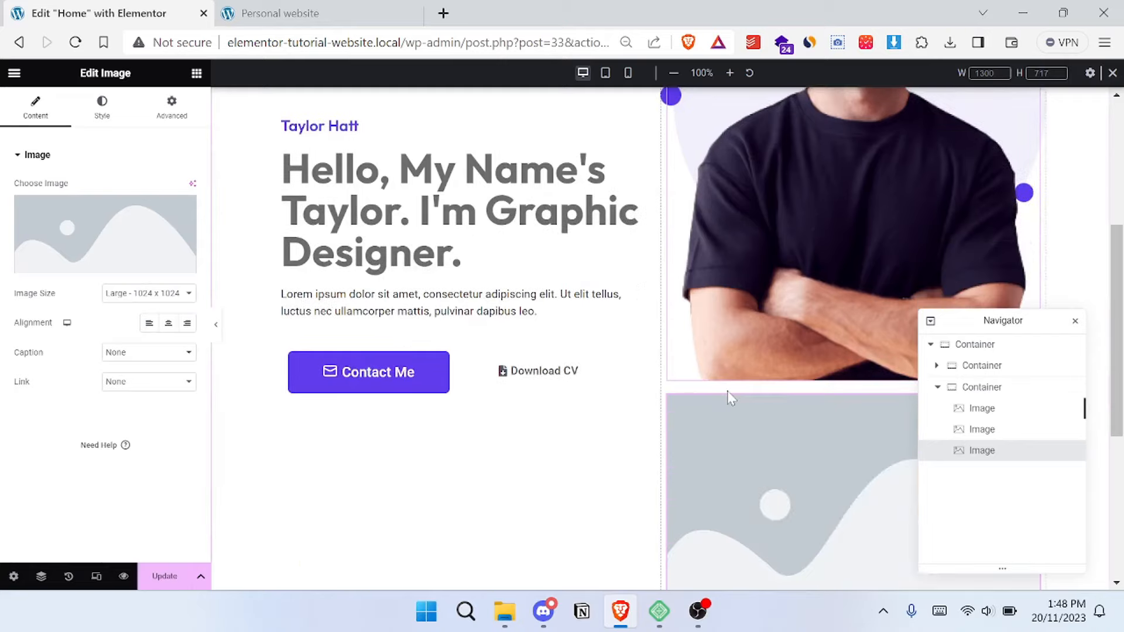
- Assign the triangle image Mask-Group.png from the media library to the new Image widget
click(70, 239)
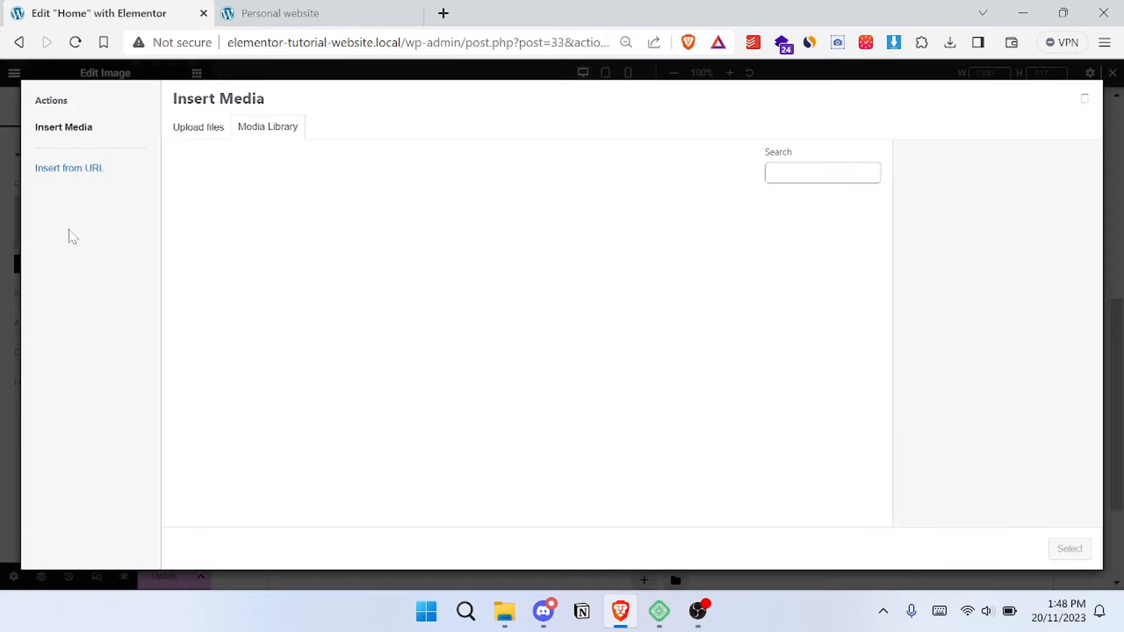
click(349, 334)
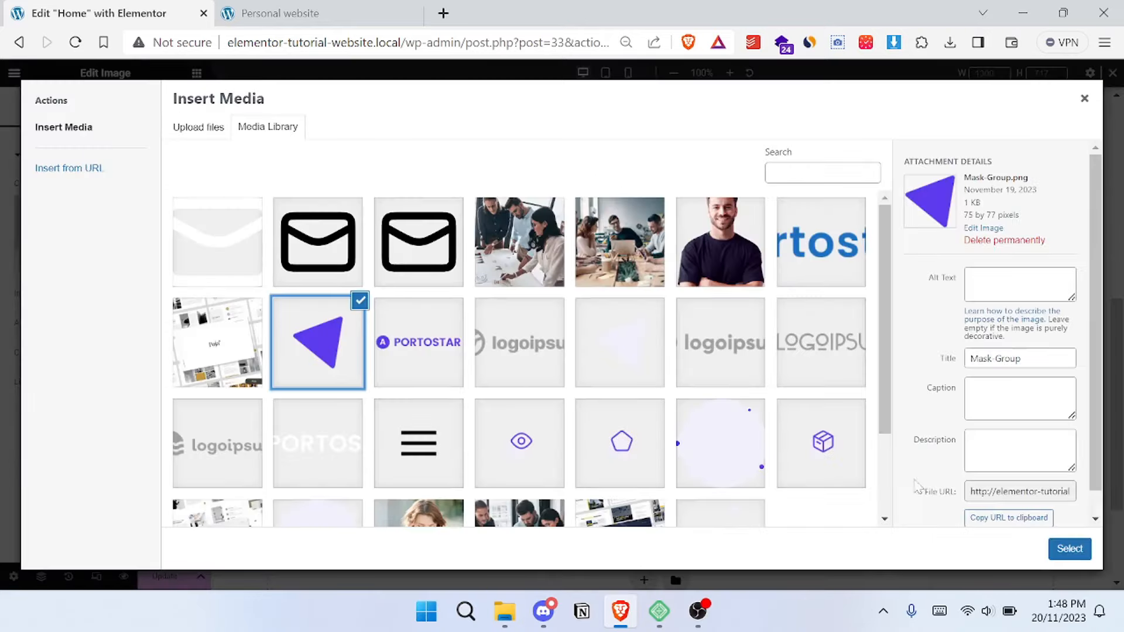
click(1067, 550)
scroll(344, 334, up, 4)
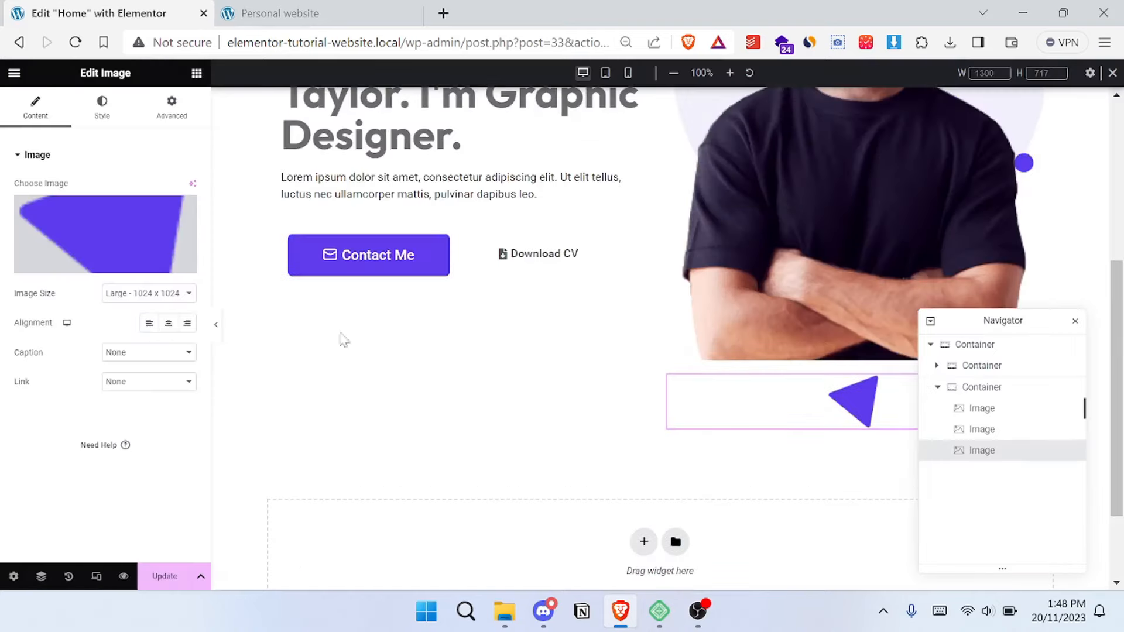
scroll(346, 202, down, 1)
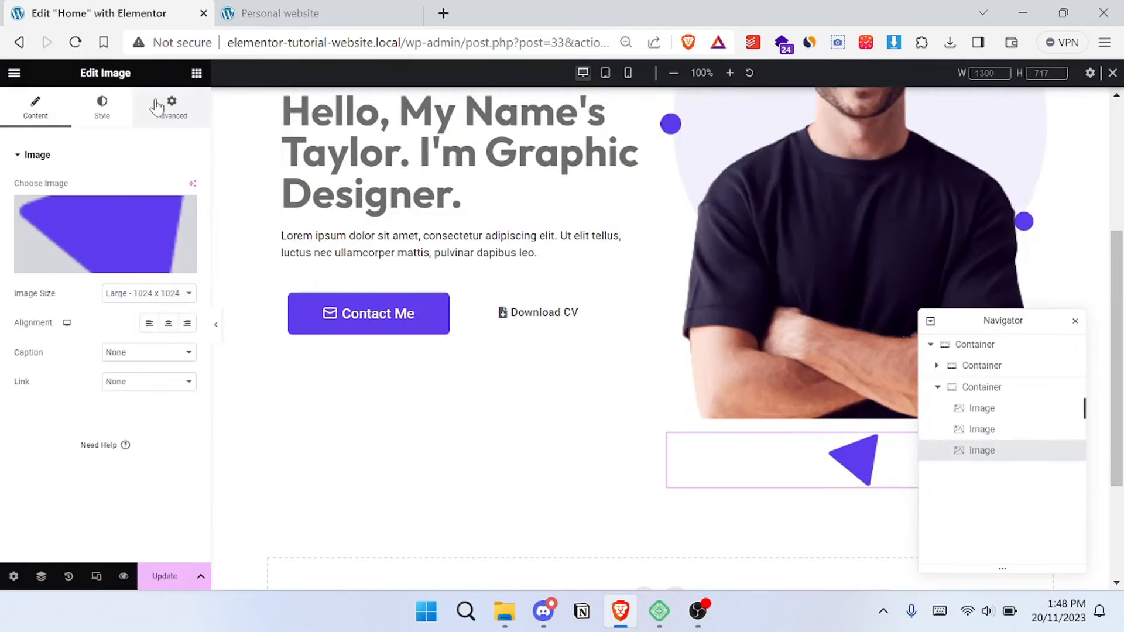
- Set the triangle image's position to Absolute and its Z-index to 1000
click(174, 109)
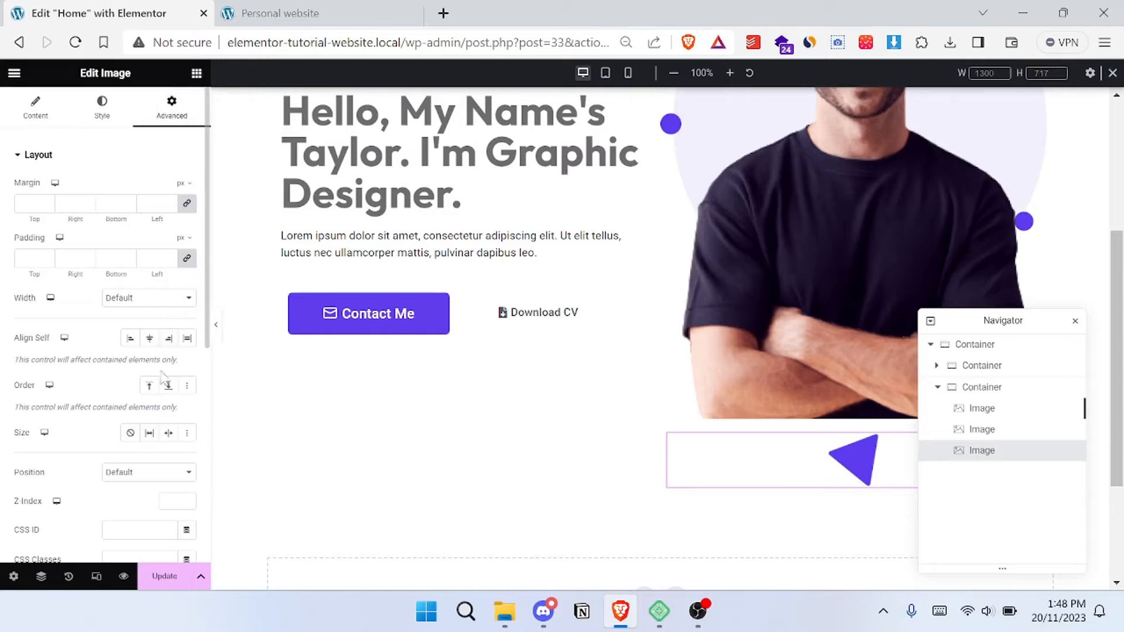
click(151, 475)
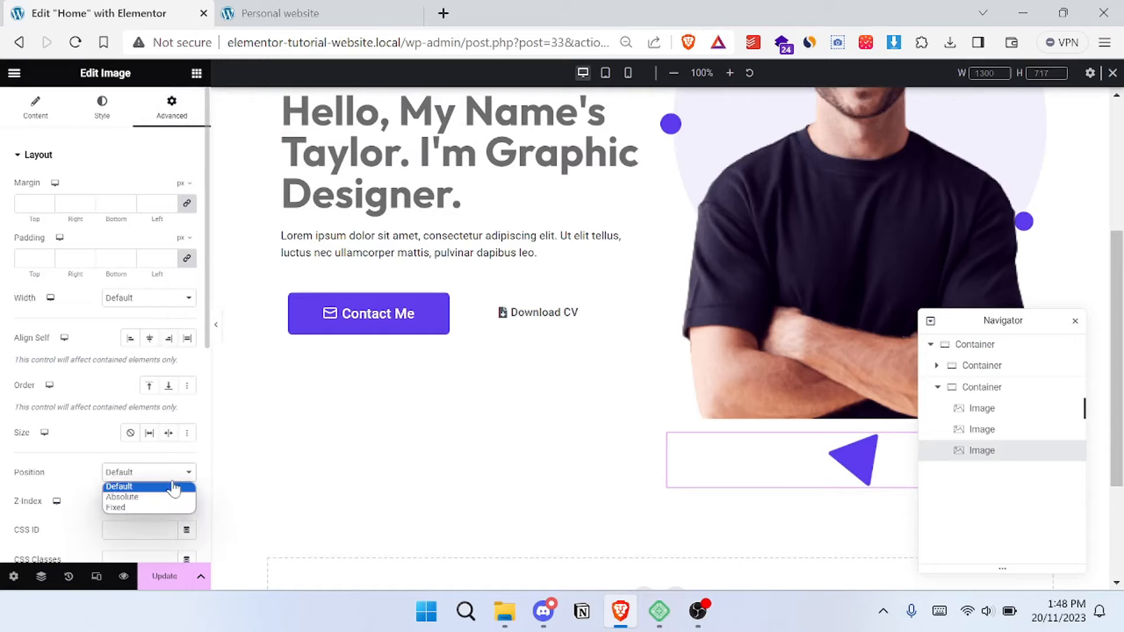
click(123, 497)
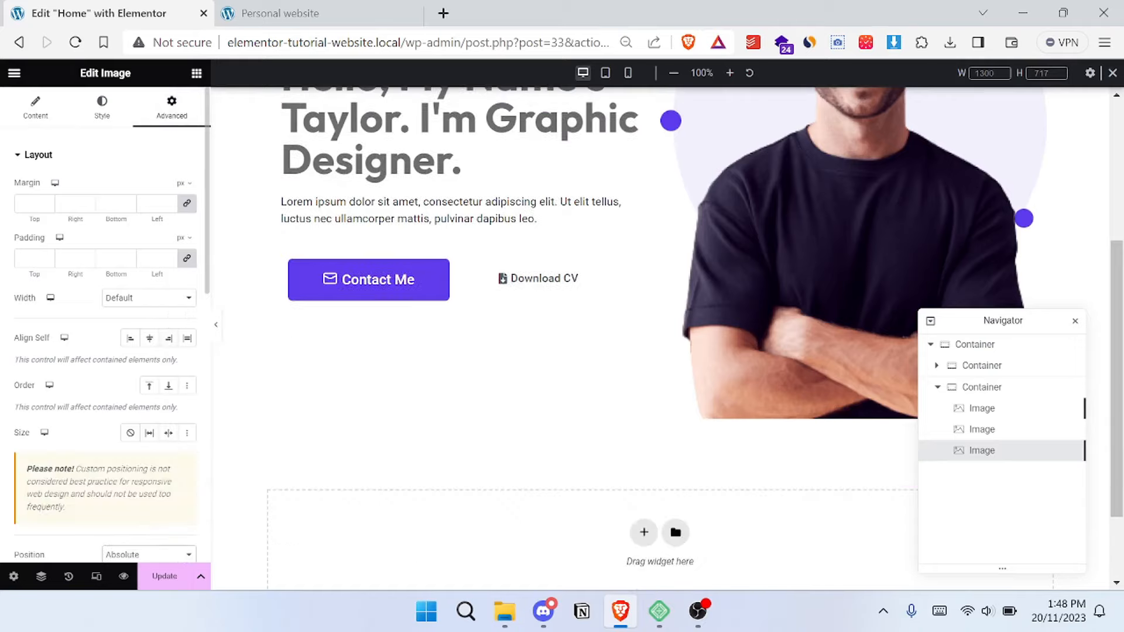
scroll(162, 434, down, 3)
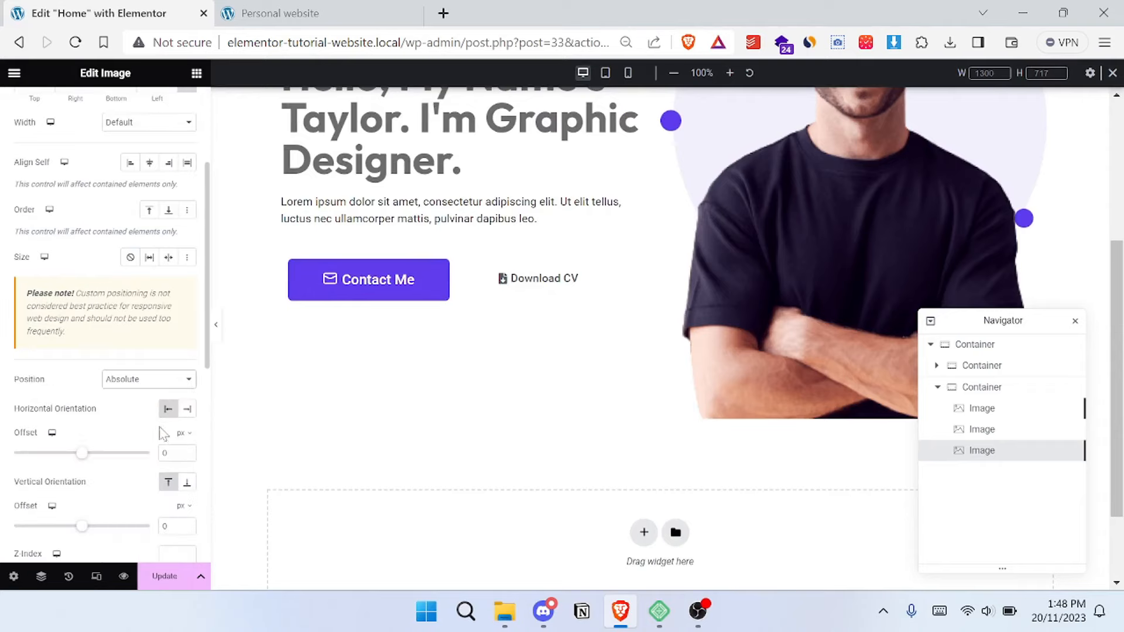
scroll(162, 485, down, 2)
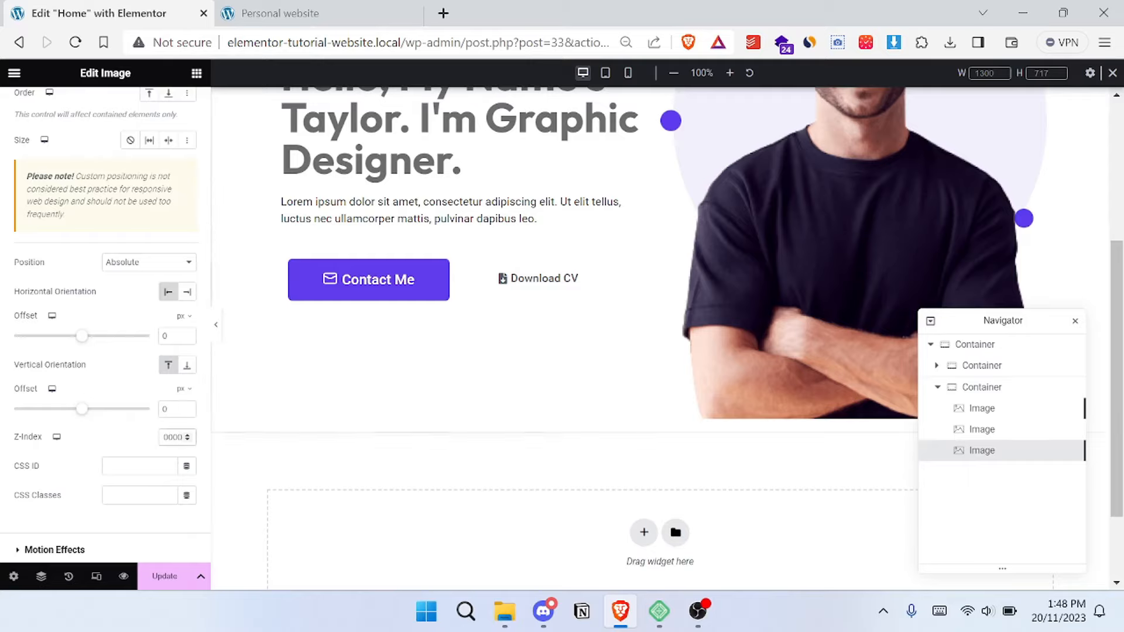
text(0)
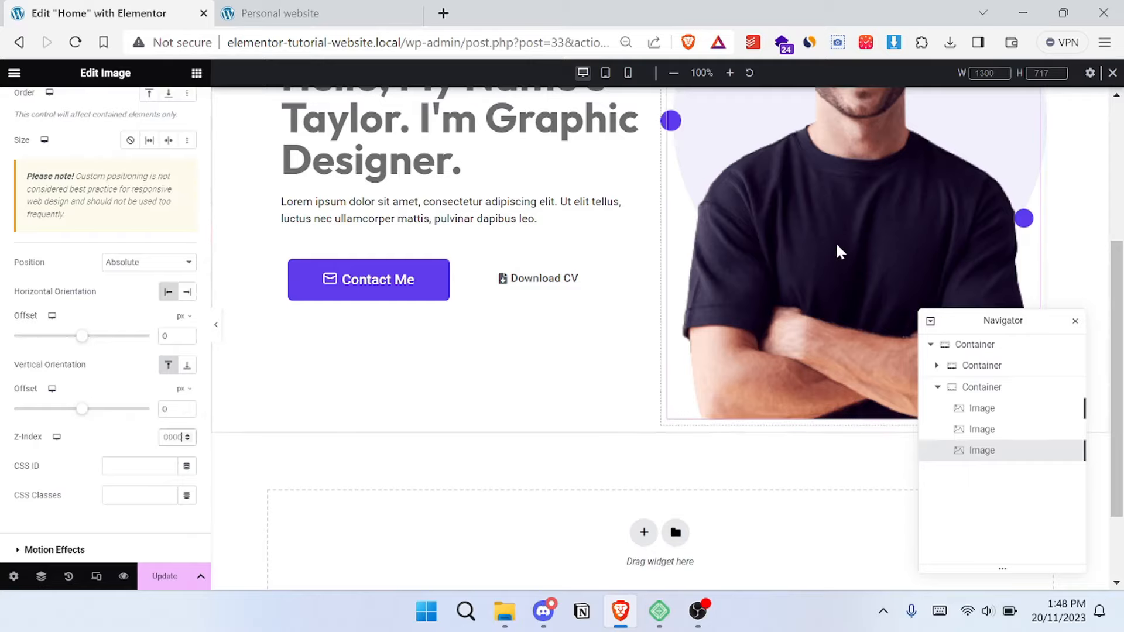
scroll(836, 251, up, 2)
drag(1002, 321, 477, 353)
scroll(753, 315, up, 2)
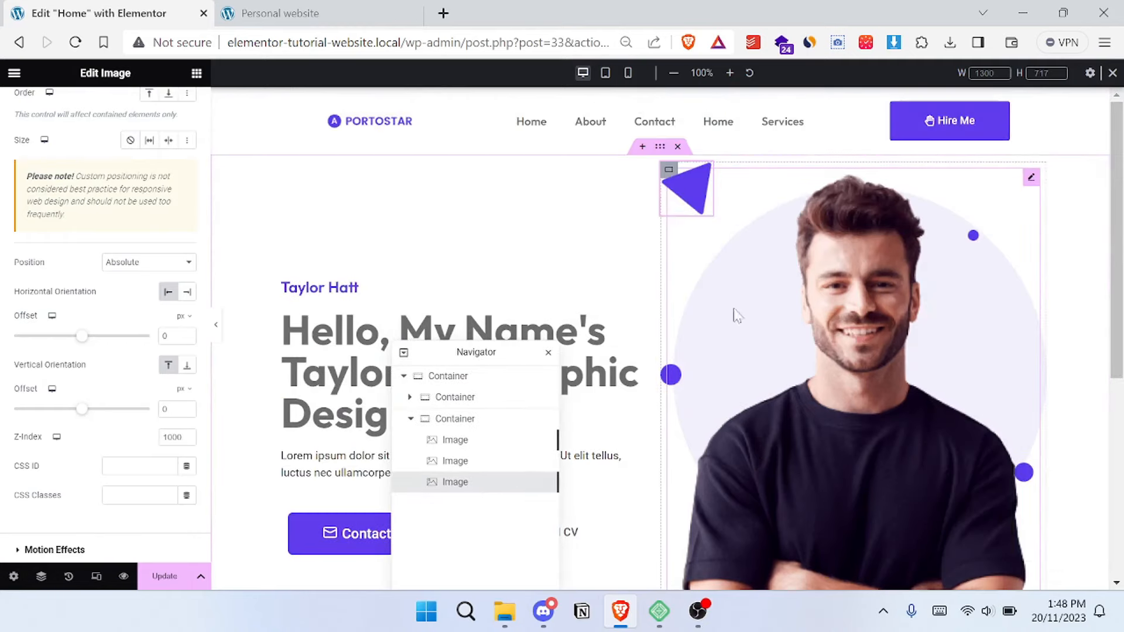
- Change the units of the triangle's horizontal and vertical offsets to percent
scroll(747, 259, down, 1)
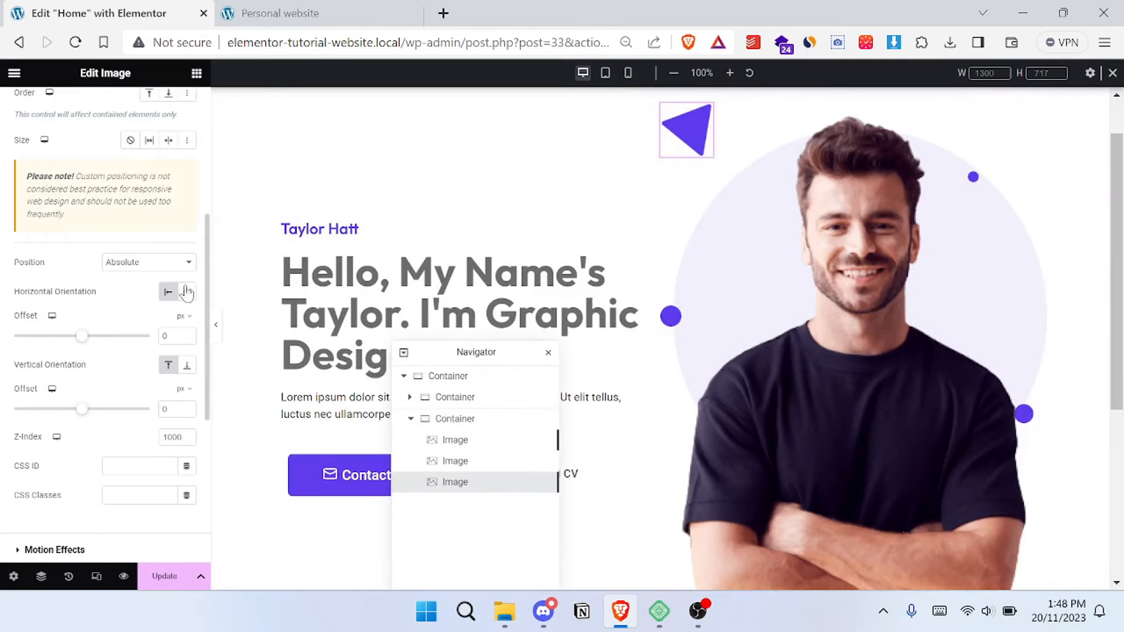
mouse_move(180, 316)
click(182, 339)
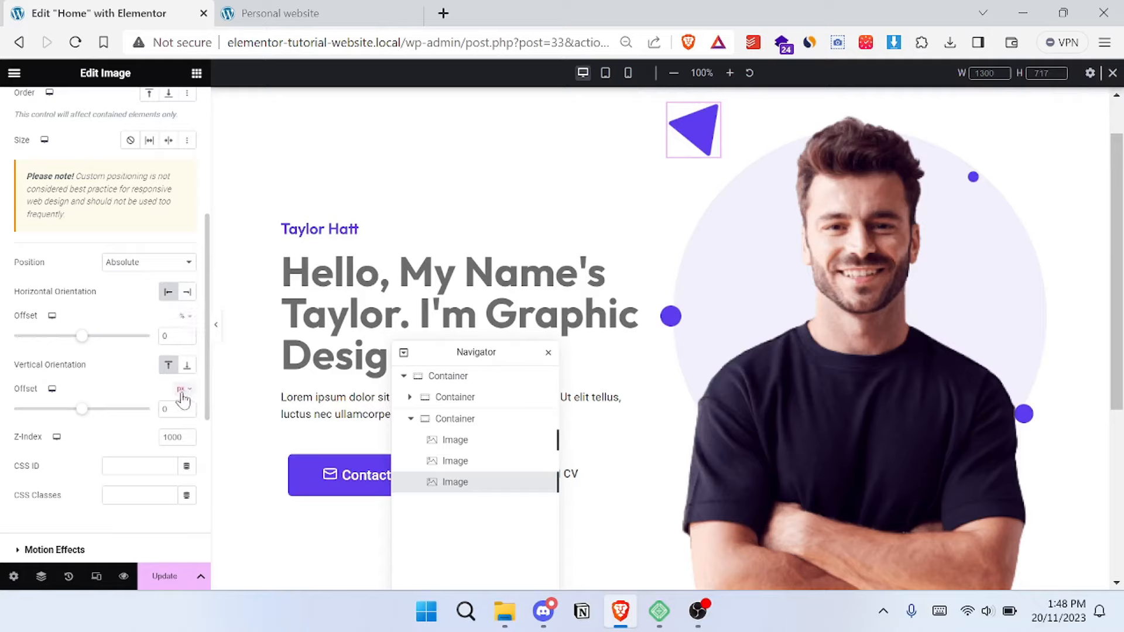
click(182, 411)
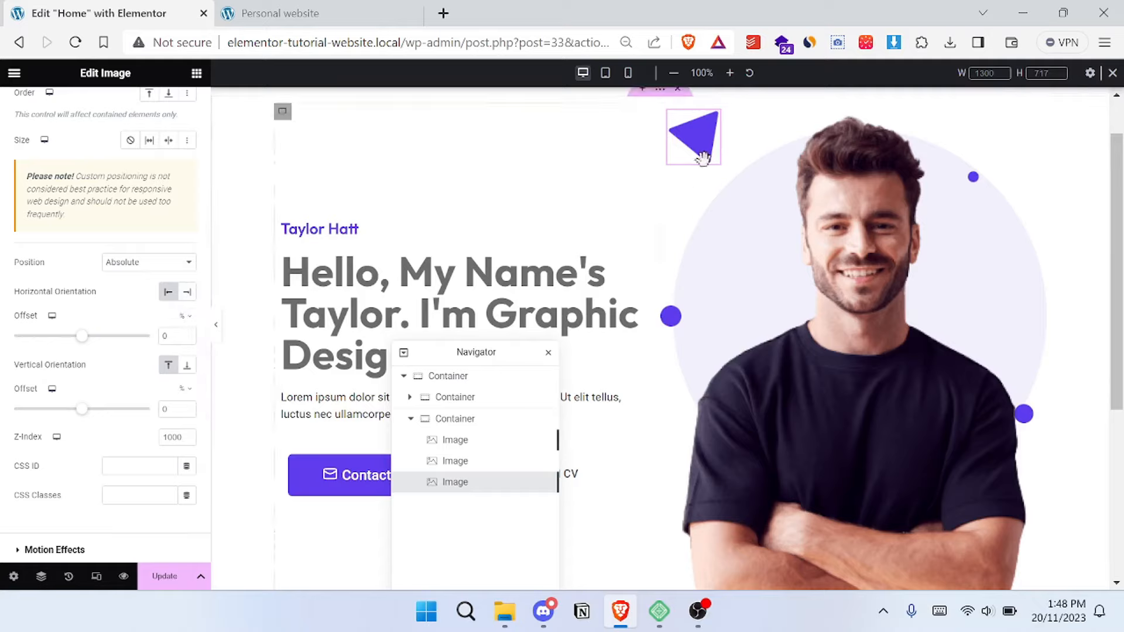
- Try to place the triangle freehand beside the portrait's lower part, comparing its location with the reference site
drag(697, 202, 645, 433)
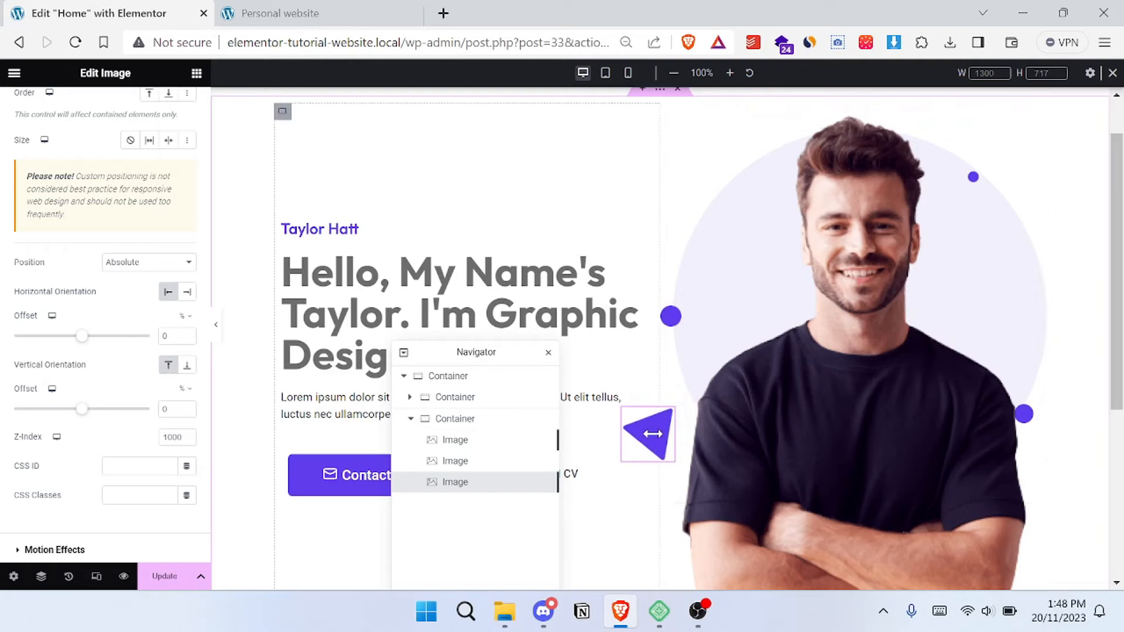
click(313, 23)
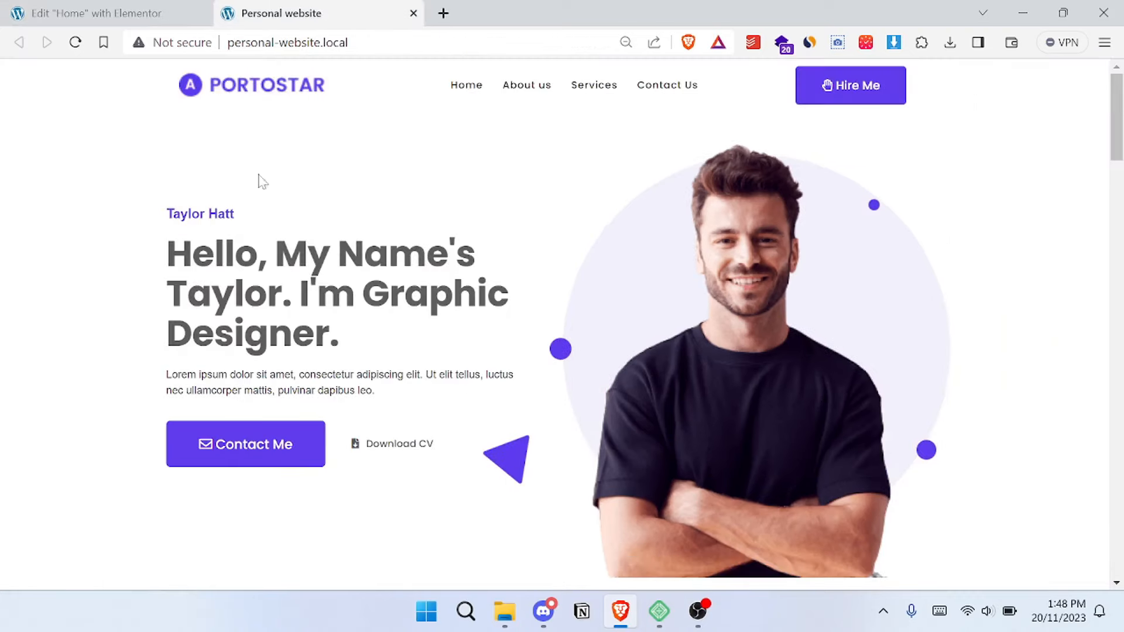
click(139, 6)
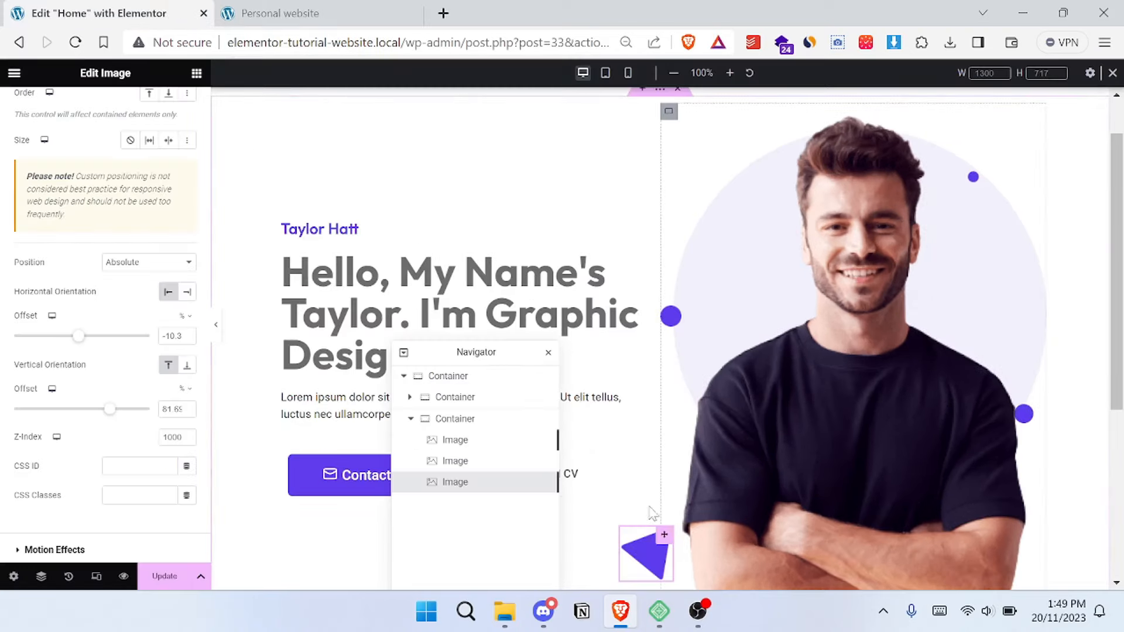
drag(651, 513, 674, 585)
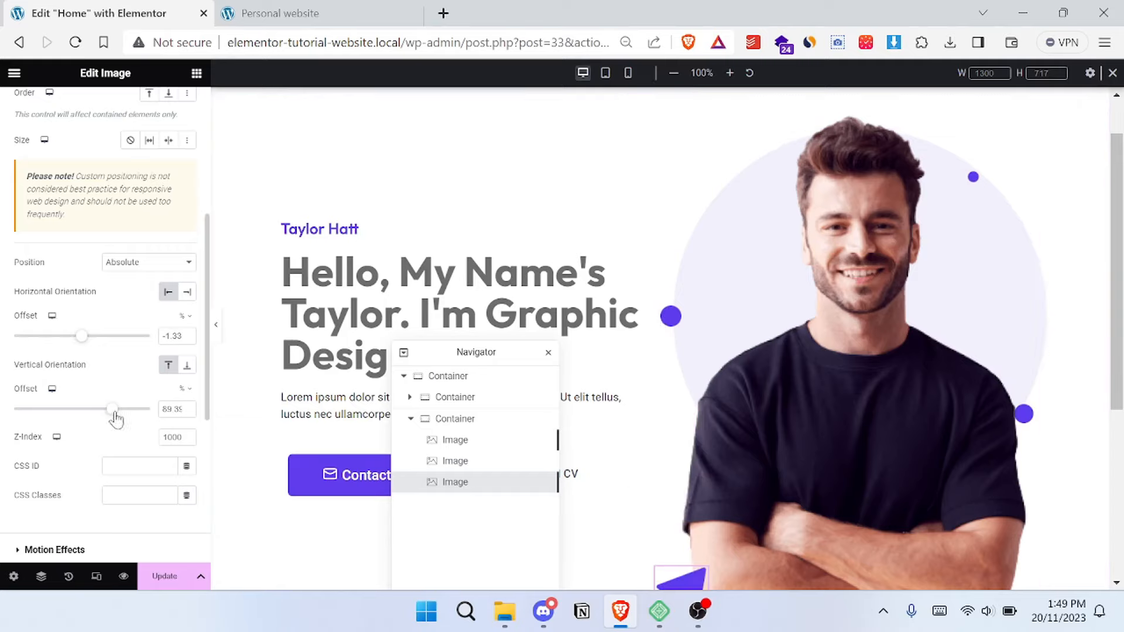
- Set the triangle's horizontal offset to -11% and vertical offset to 63% for desktop
drag(113, 412, 106, 411)
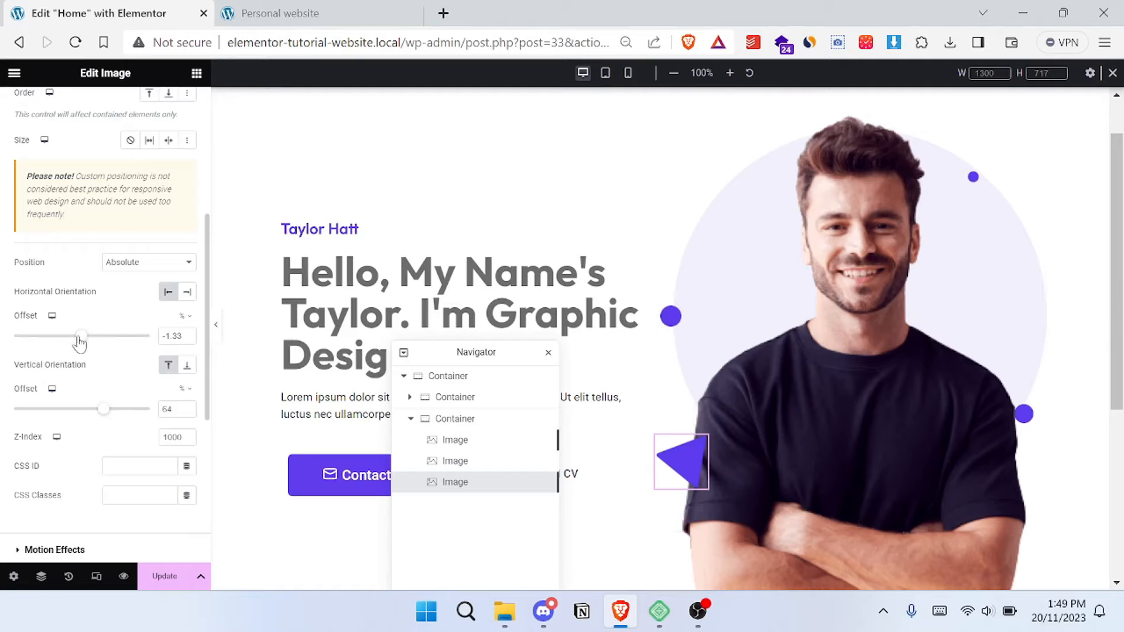
mouse_move(80, 342)
mouse_down()
mouse_move(97, 343)
mouse_move(85, 339)
mouse_up()
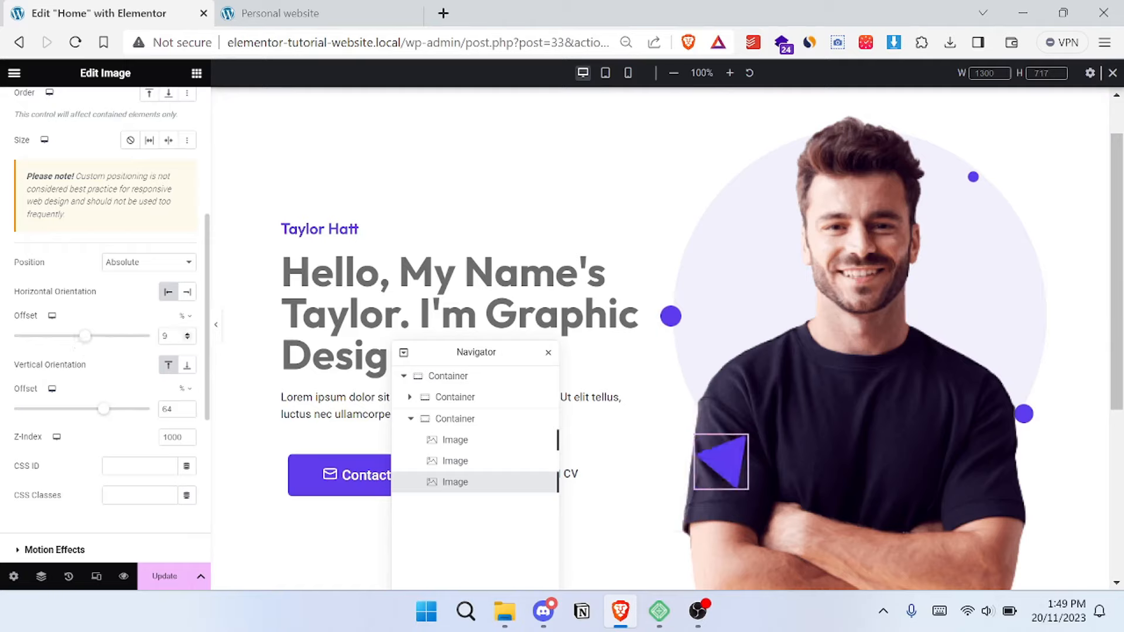
key(Down)
key(Down)
key(Down)
key(Down)
key(Down)
key(Down)
key(Down)
key(Down)
key(Down)
key(Down)
key(Down)
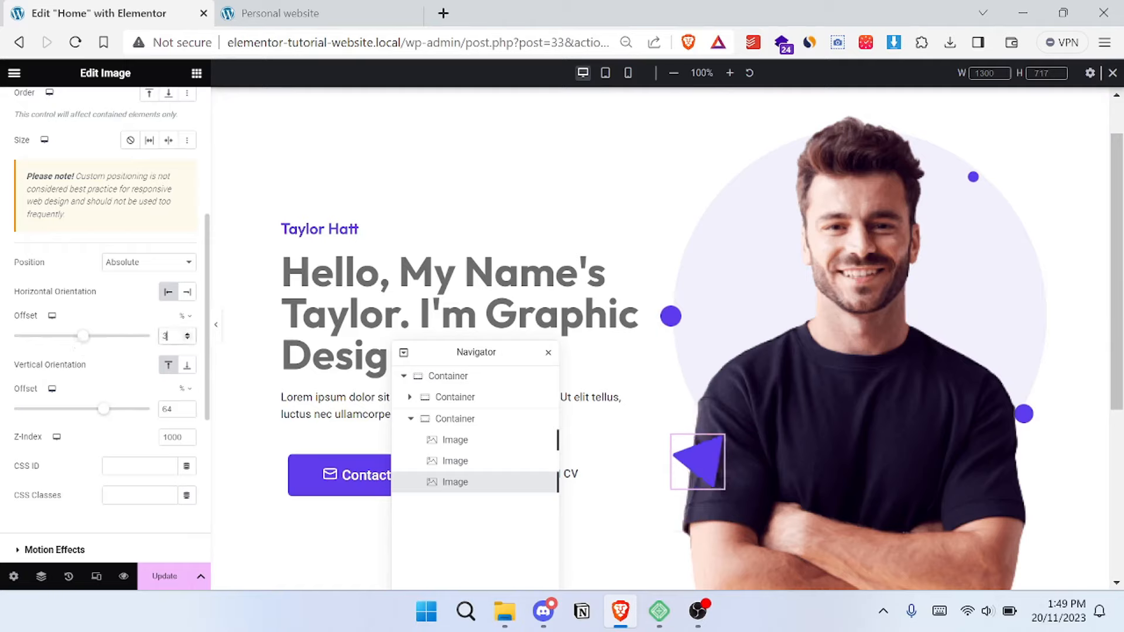
key(Down)
key(Down)
key(Down)
key(Down)
key(Down)
key(Down)
key(Down)
key(Down)
key(Down)
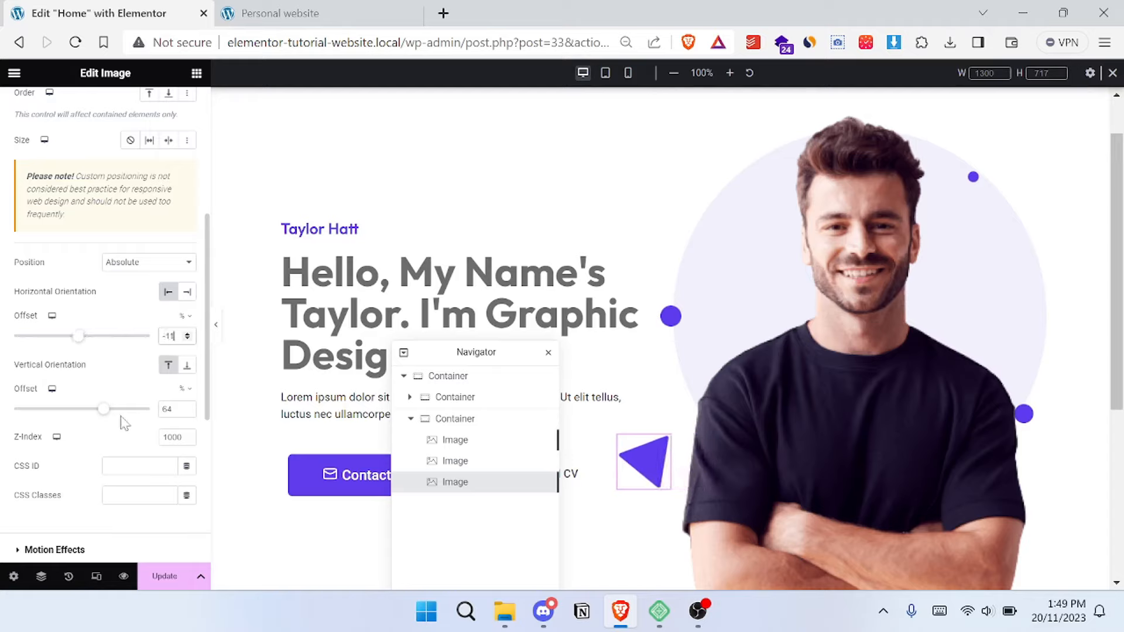
key(Down)
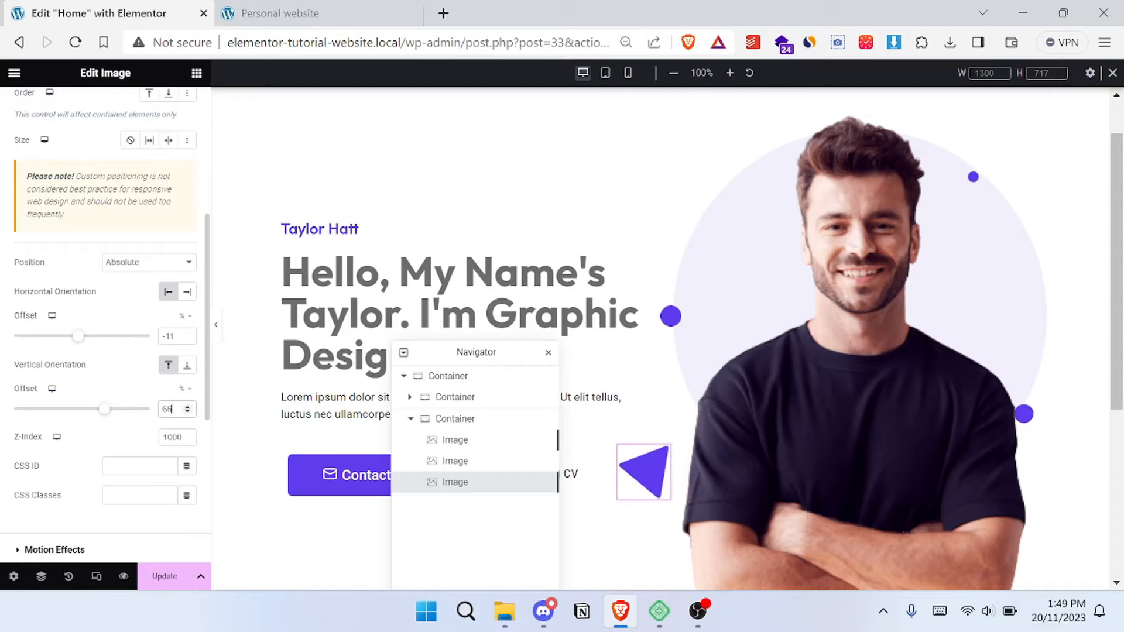
- In the tablet preview, set the triangle's horizontal offset to 3% and vertical offset to 59%
click(605, 73)
scroll(679, 271, down, 6)
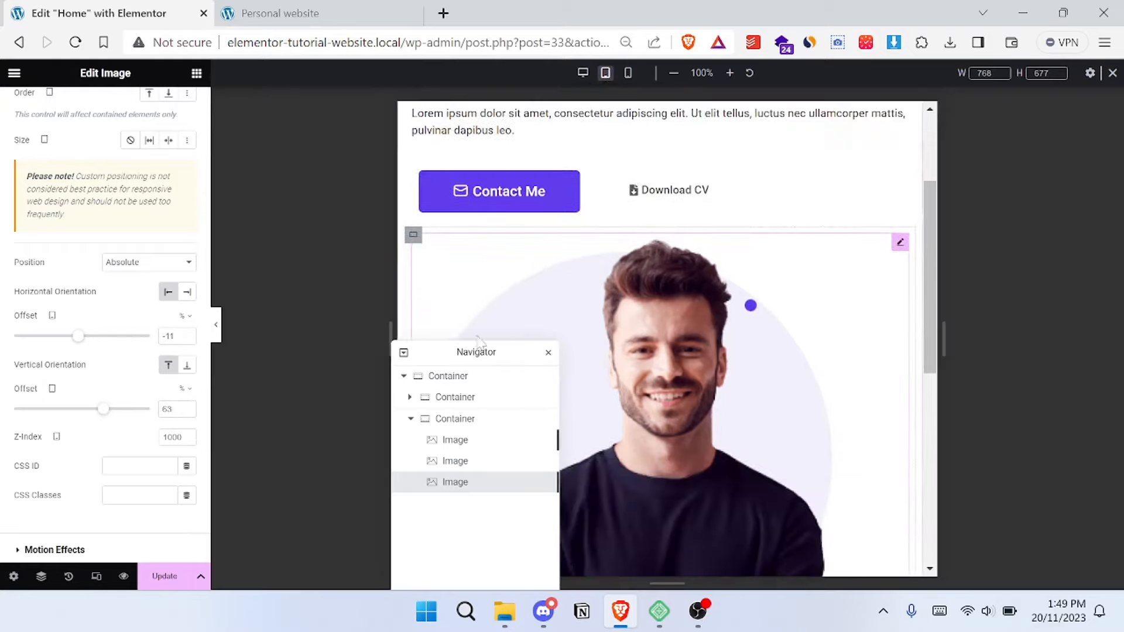
drag(548, 346, 1046, 258)
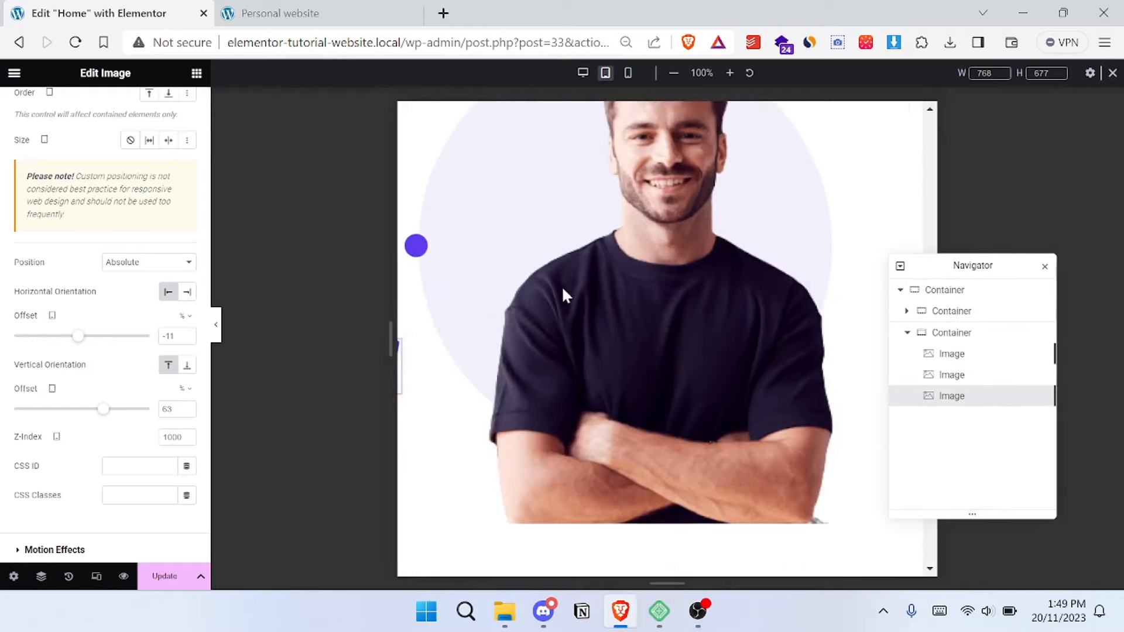
scroll(561, 285, up, 1)
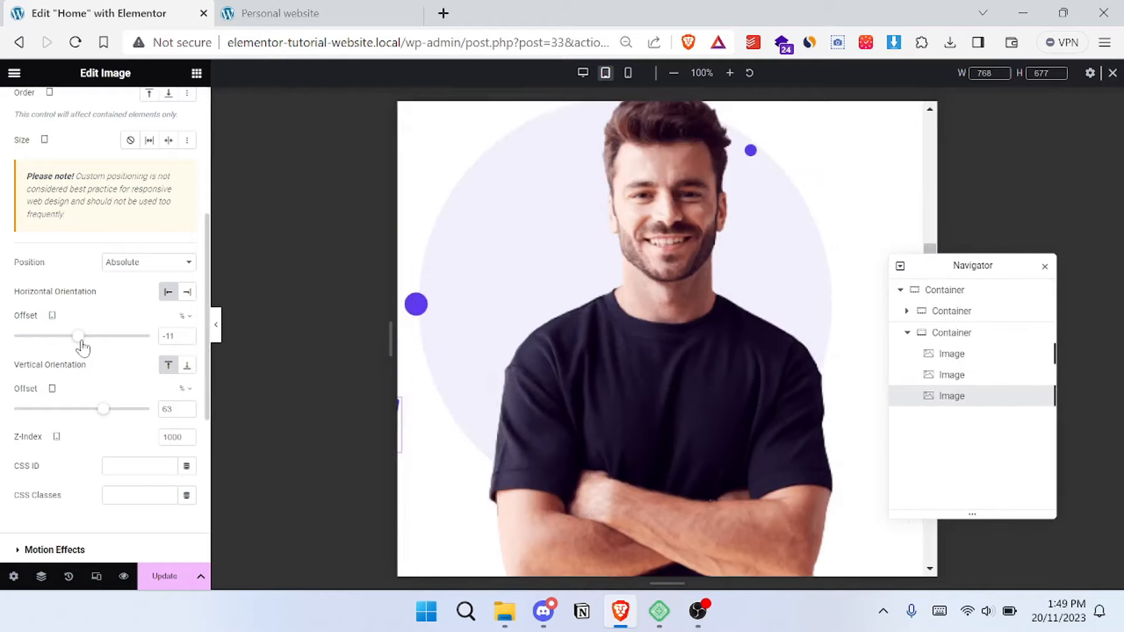
drag(81, 345, 88, 345)
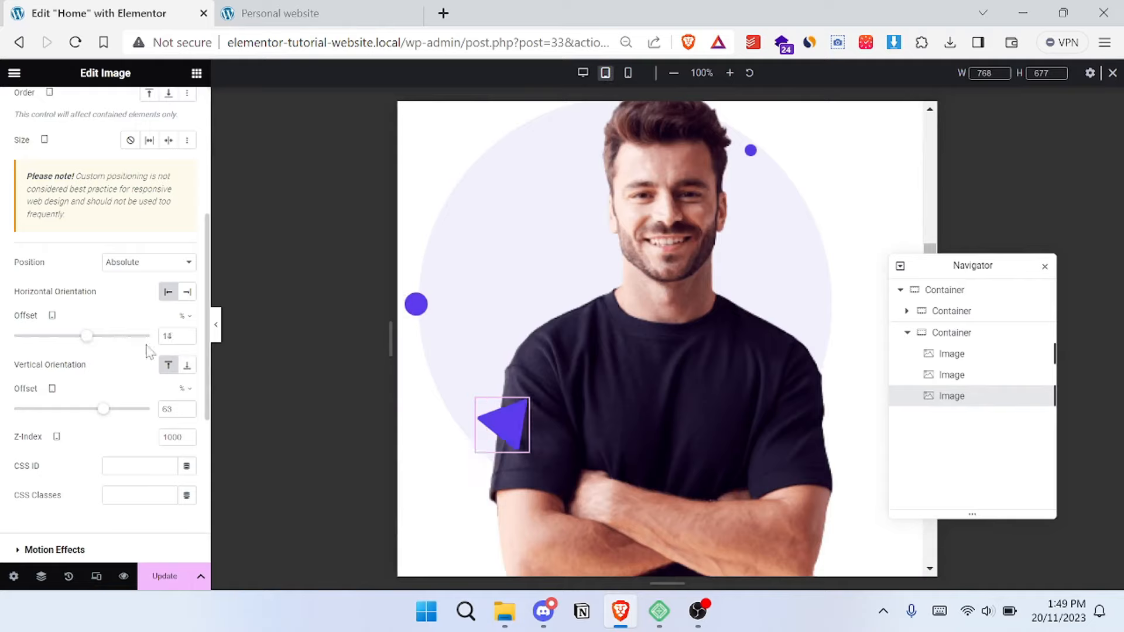
key(Down)
key(Down)
key(Down)
key(Down)
key(Down)
key(Down)
key(Down)
key(Down)
key(Down)
key(Down)
key(Down)
key(Down)
key(Down)
key(Down)
key(Down)
key(Down)
key(Down)
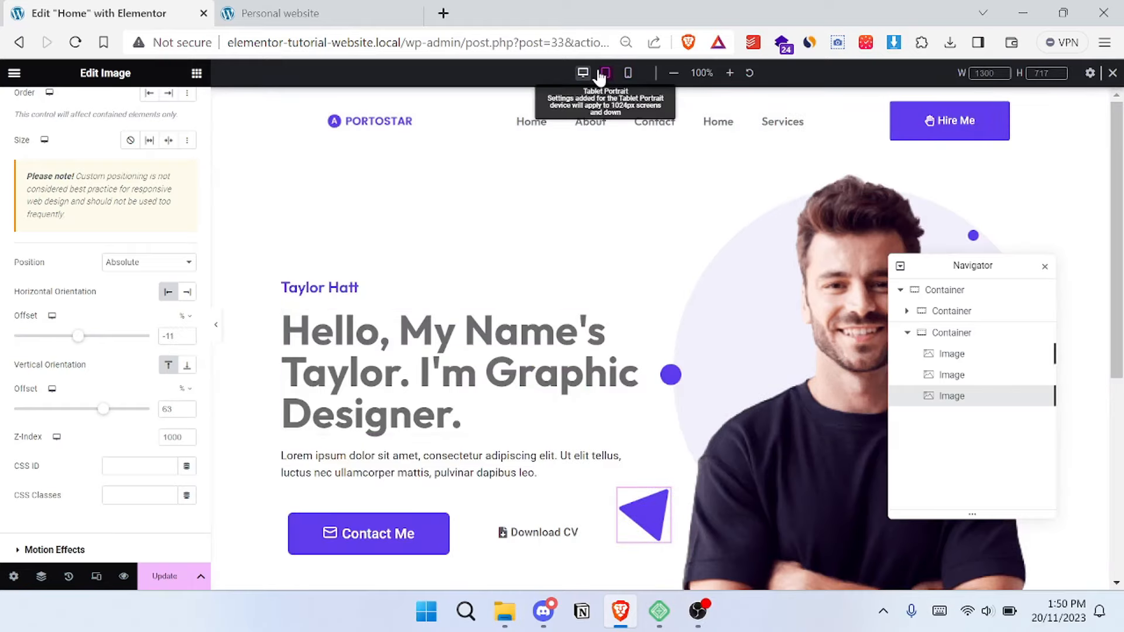
scroll(605, 126, down, 5)
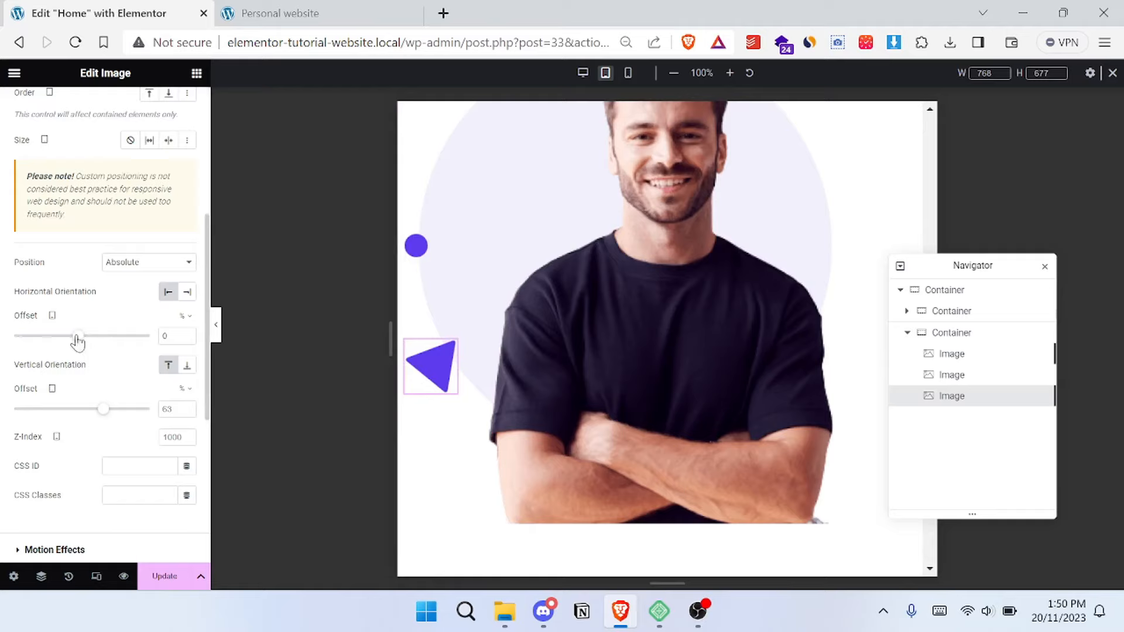
drag(78, 336, 82, 336)
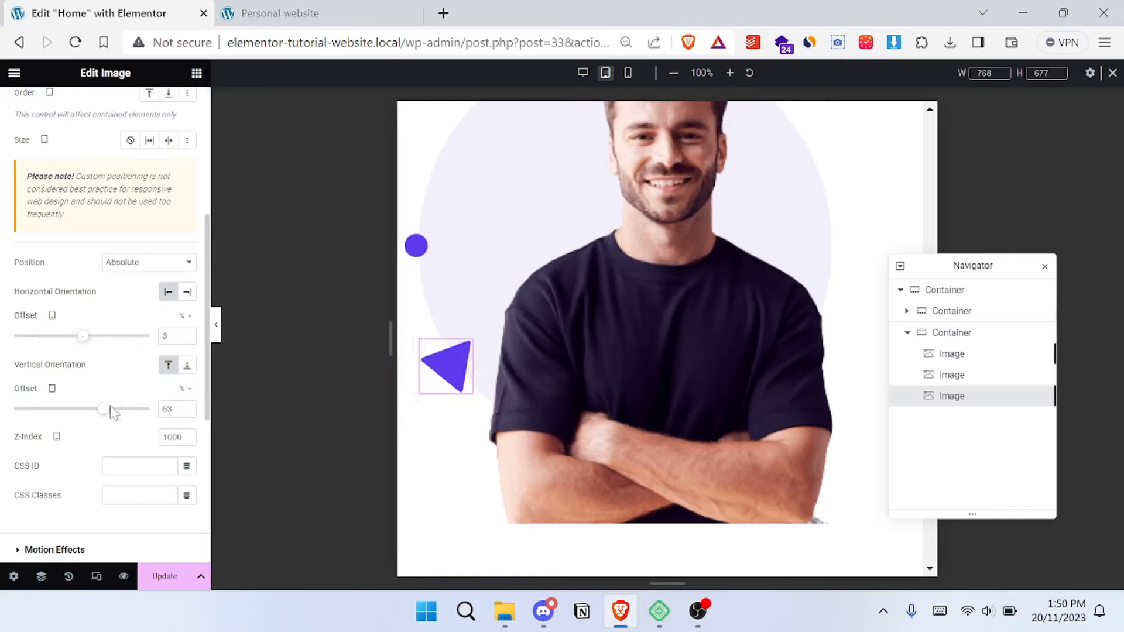
drag(105, 413, 103, 413)
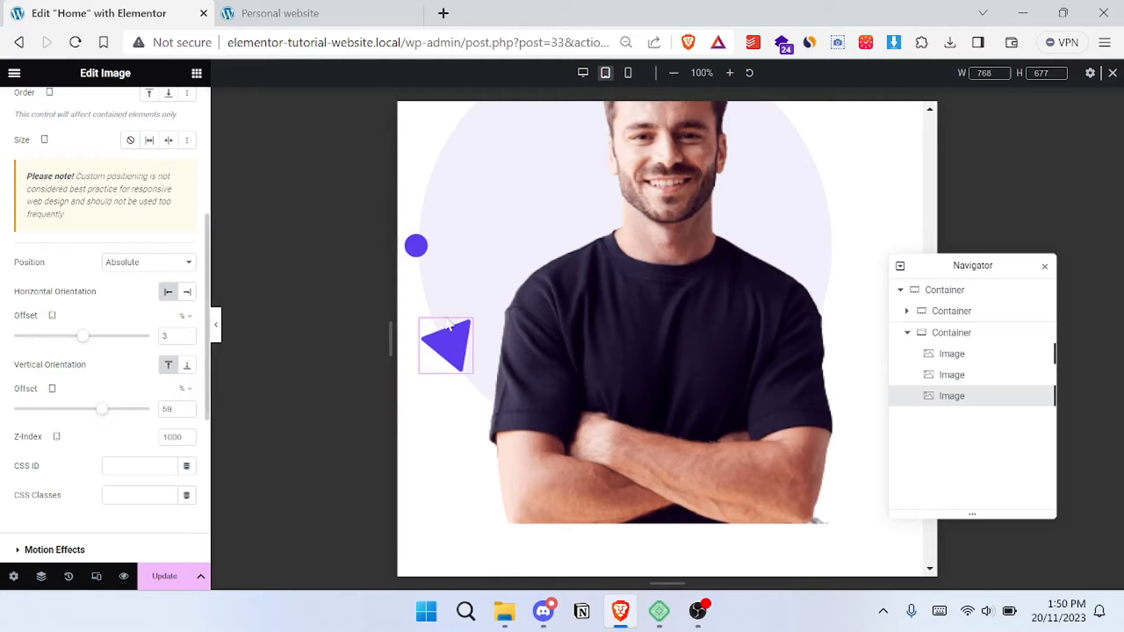
- Check the hero in the mobile preview, return to the desktop view and save the Home page
click(628, 73)
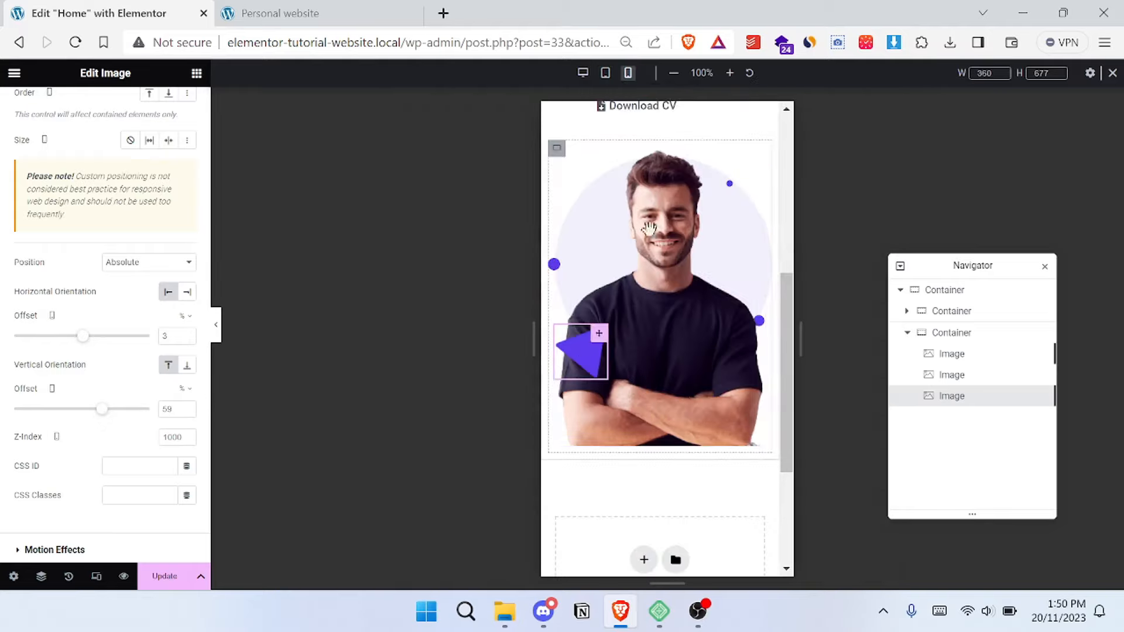
click(584, 74)
scroll(609, 351, up, 4)
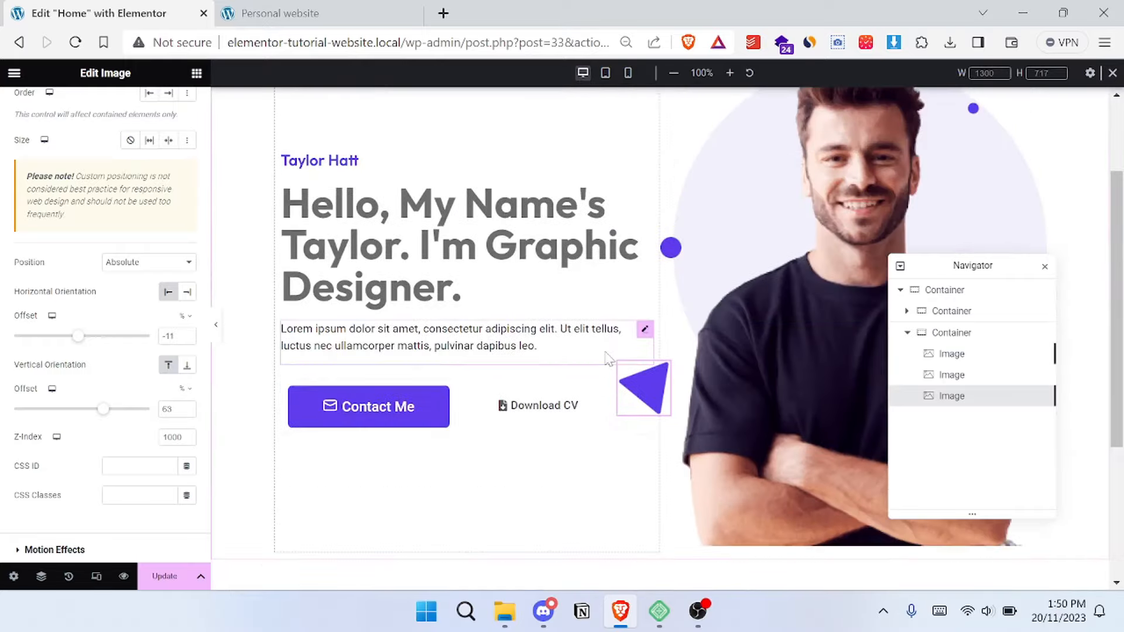
scroll(609, 358, up, 2)
scroll(539, 233, down, 6)
scroll(586, 240, up, 5)
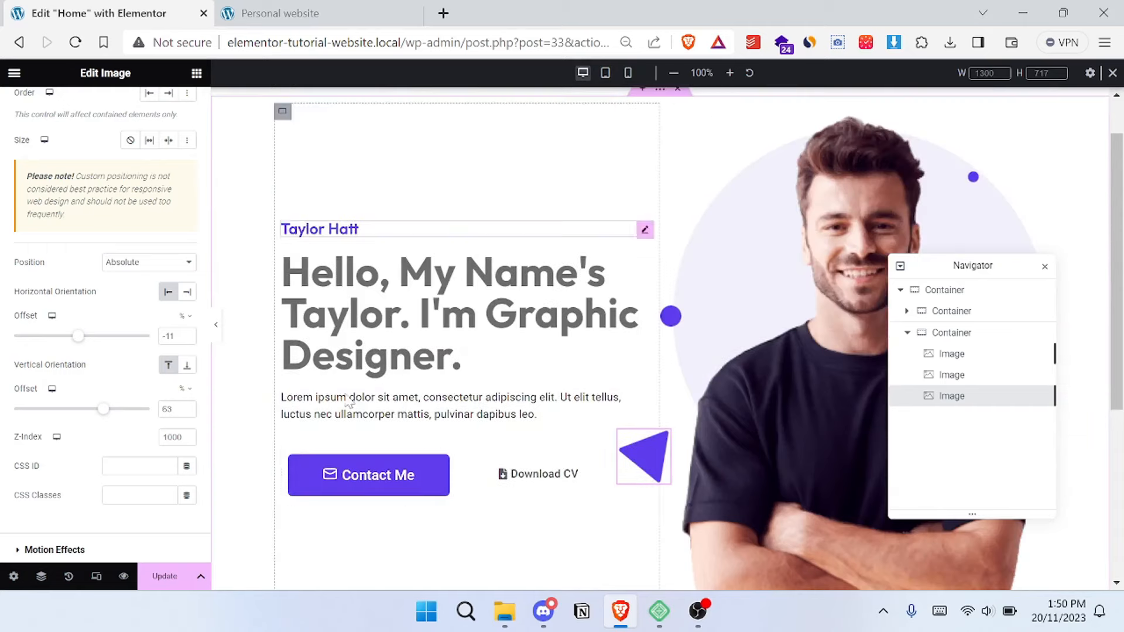
click(165, 577)
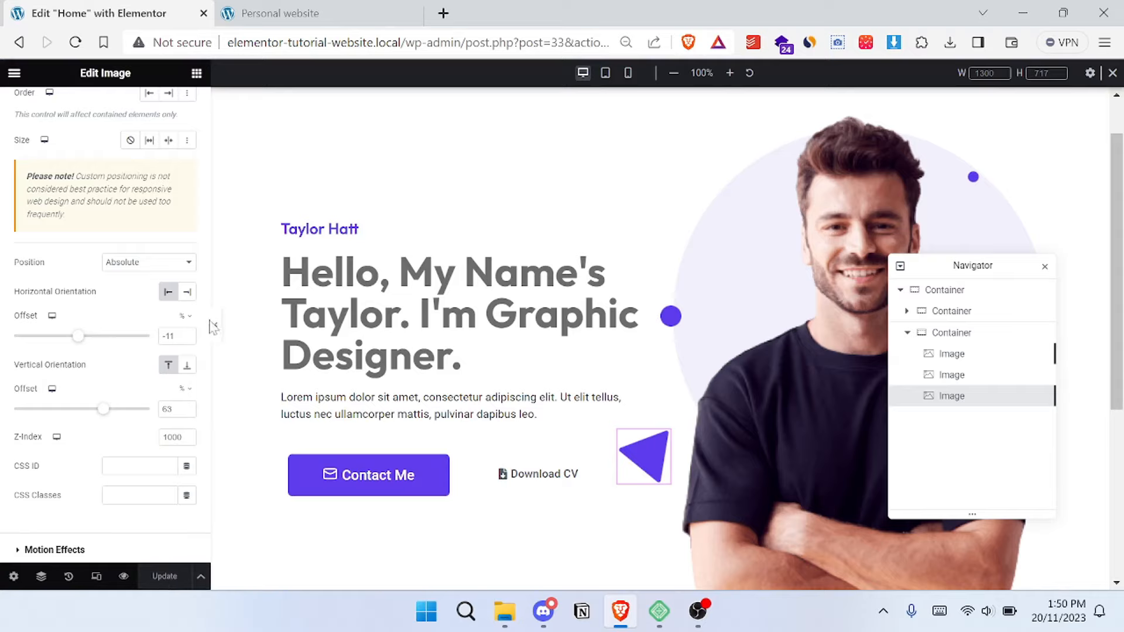
- Look at the reference site's statistics row and add a container with four equal columns below the hero
scroll(464, 246, down, 2)
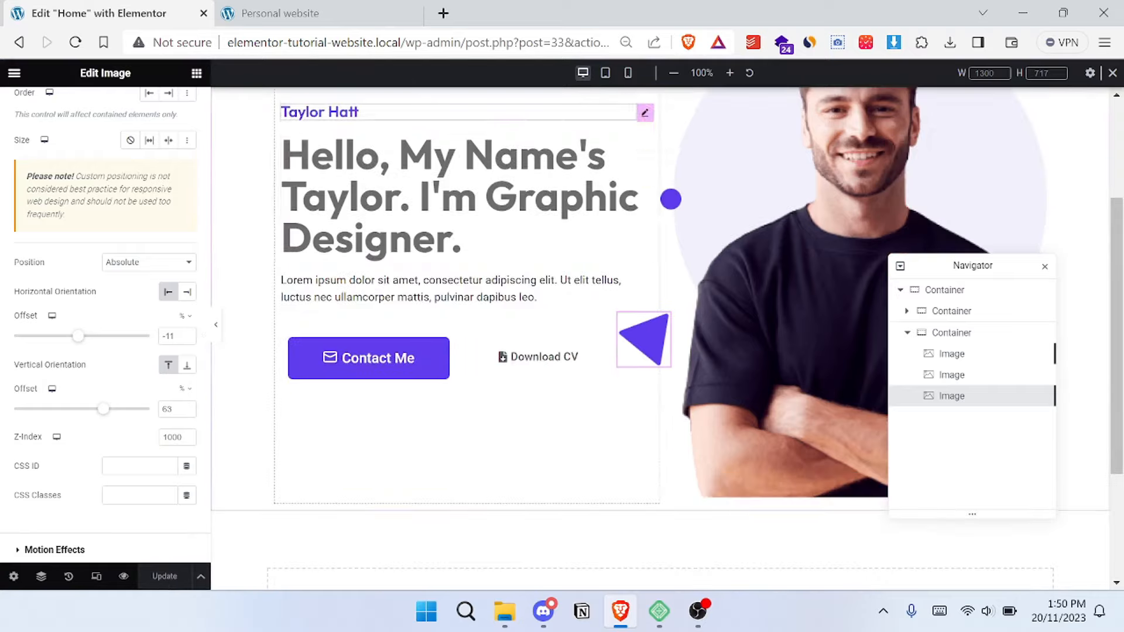
click(375, 9)
scroll(582, 251, down, 5)
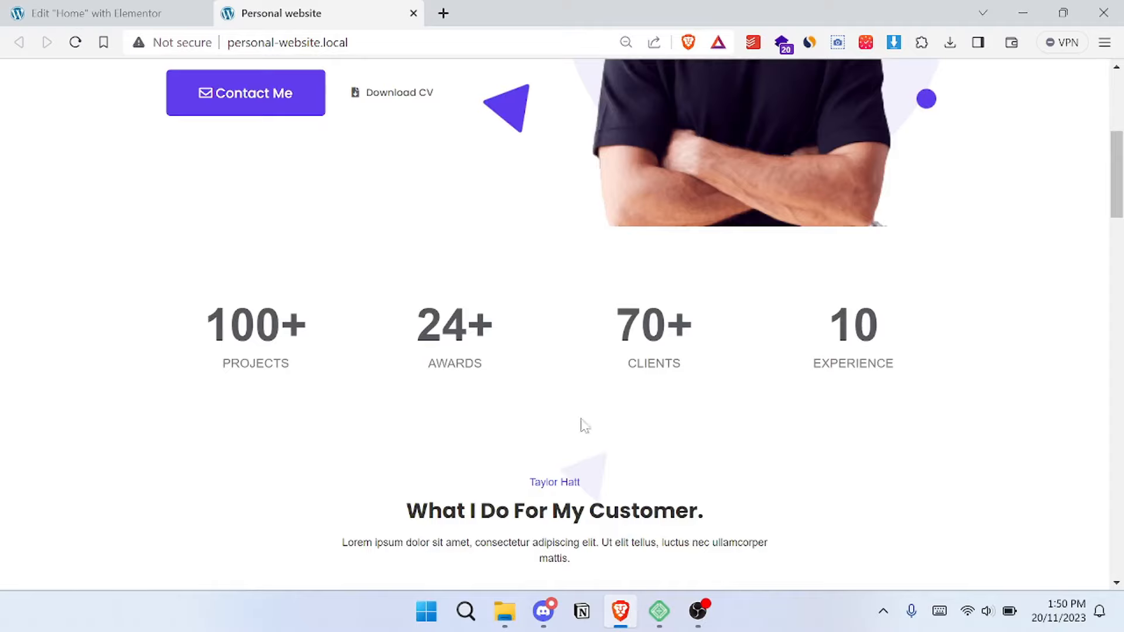
click(98, 7)
scroll(561, 241, down, 3)
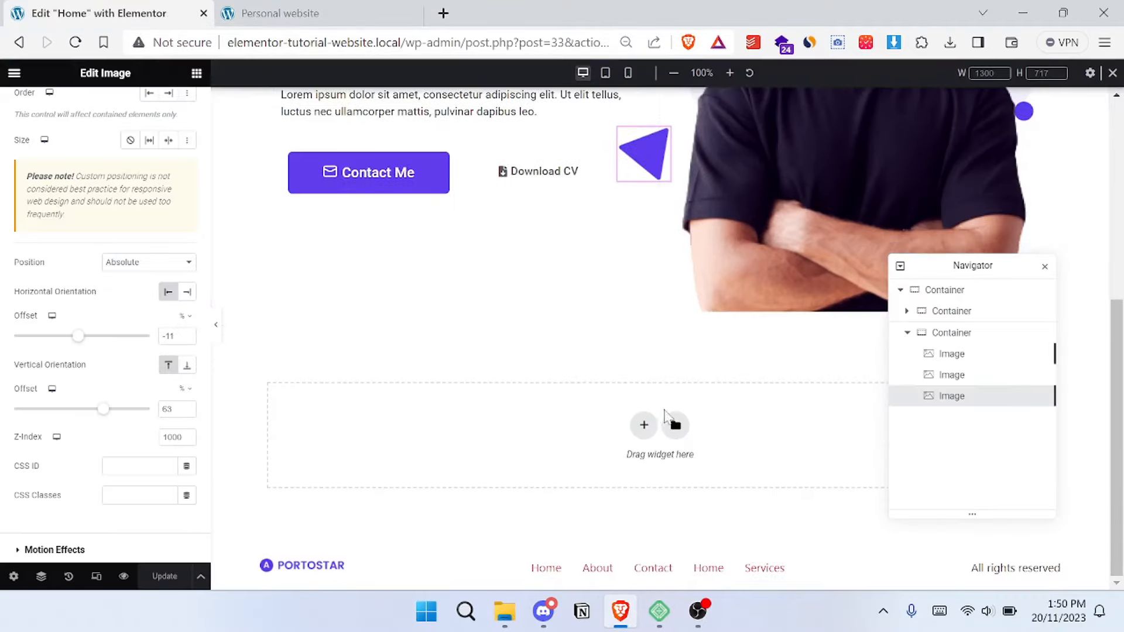
click(644, 426)
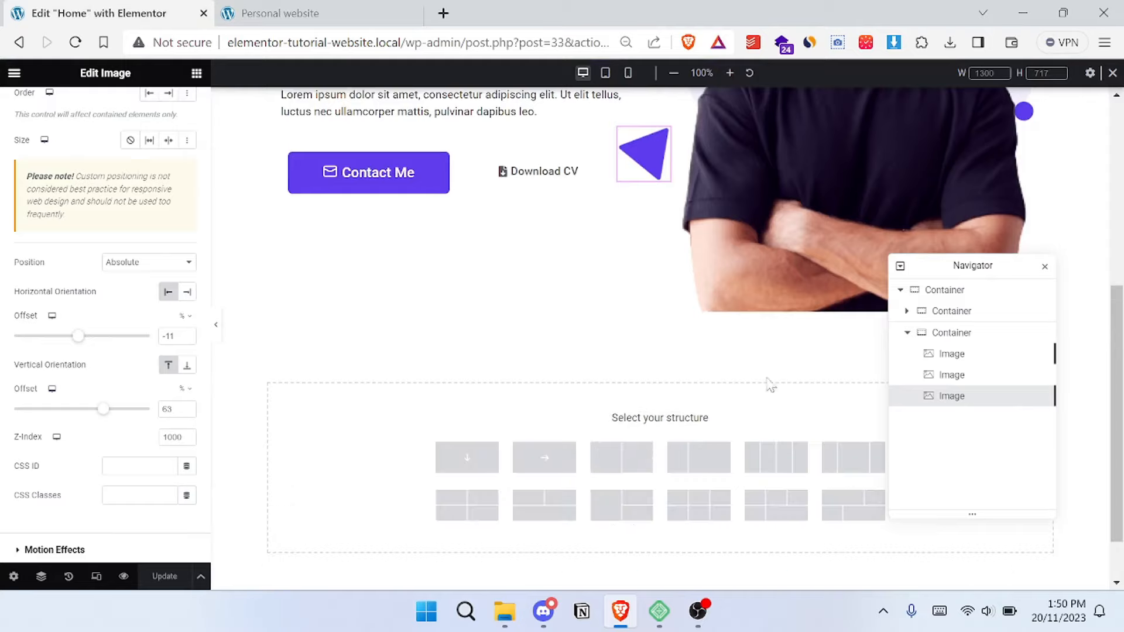
scroll(797, 375, down, 1)
drag(987, 263, 996, 443)
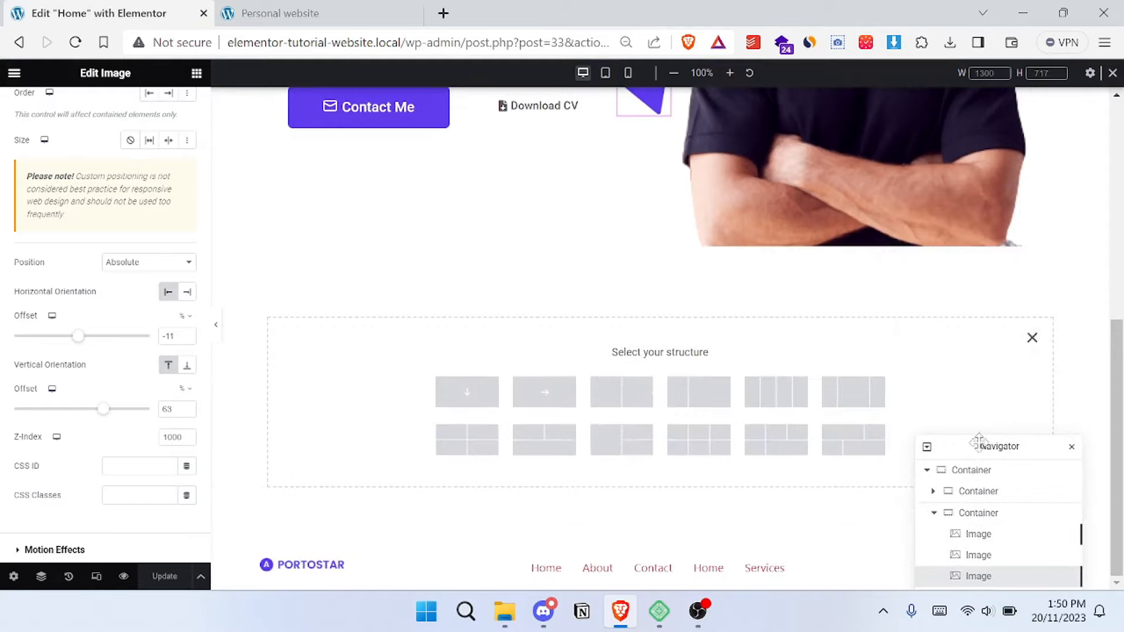
click(772, 393)
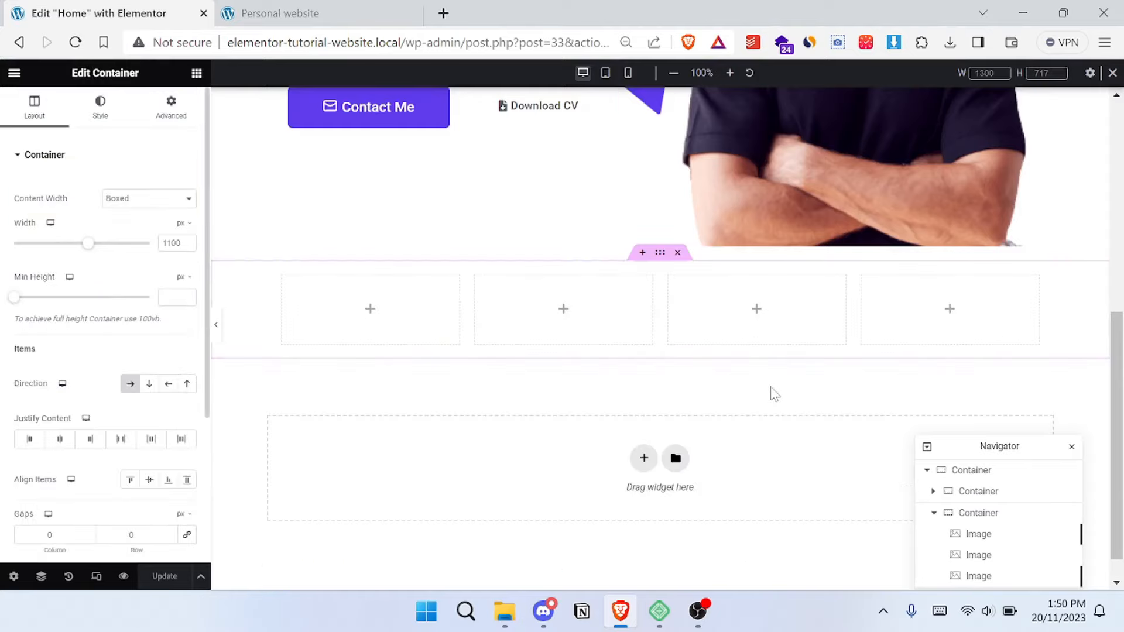
- Search the widgets for "count" and place a Counter in the first column of the new container
click(197, 73)
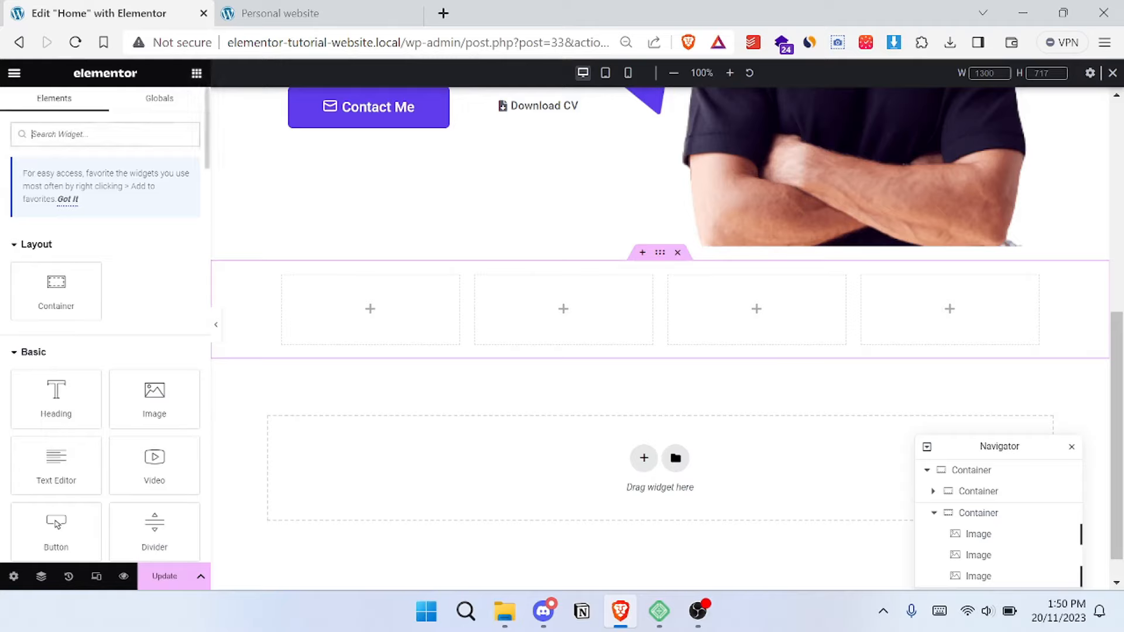
text(count)
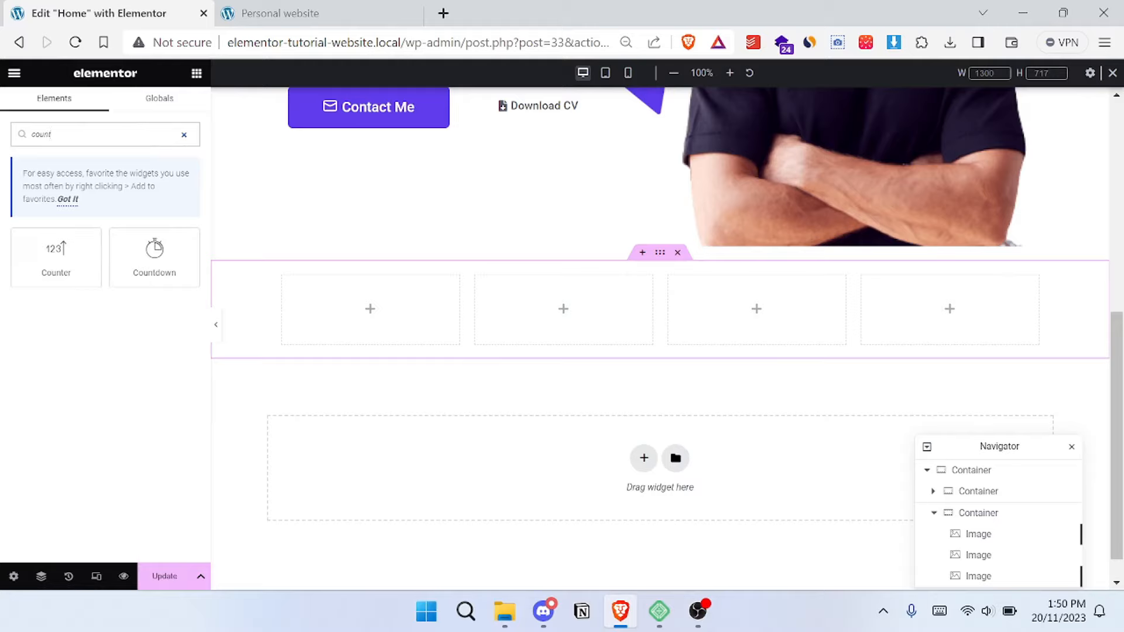
drag(55, 256, 347, 321)
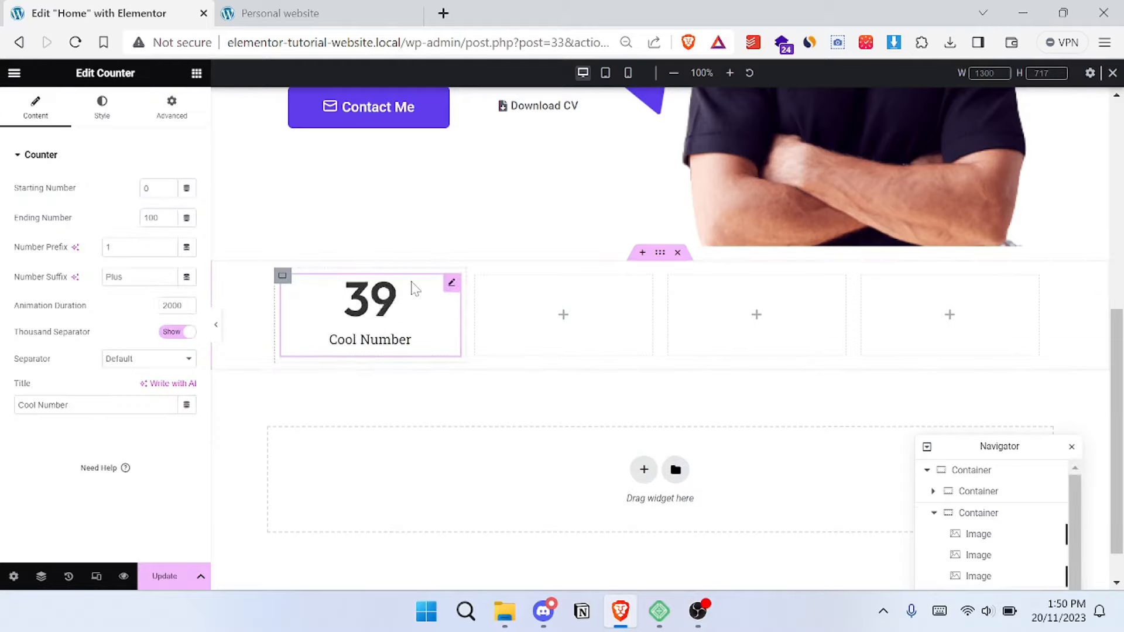
- Check the first statistic on the reference site and set the counter's title to "Projects"
click(338, 11)
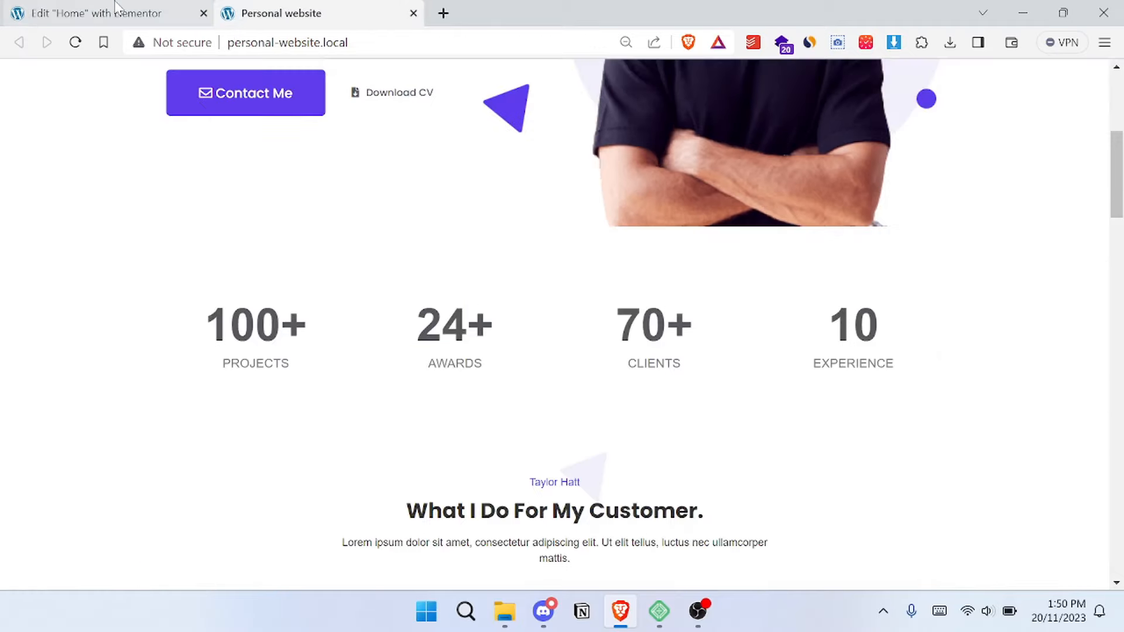
click(111, 12)
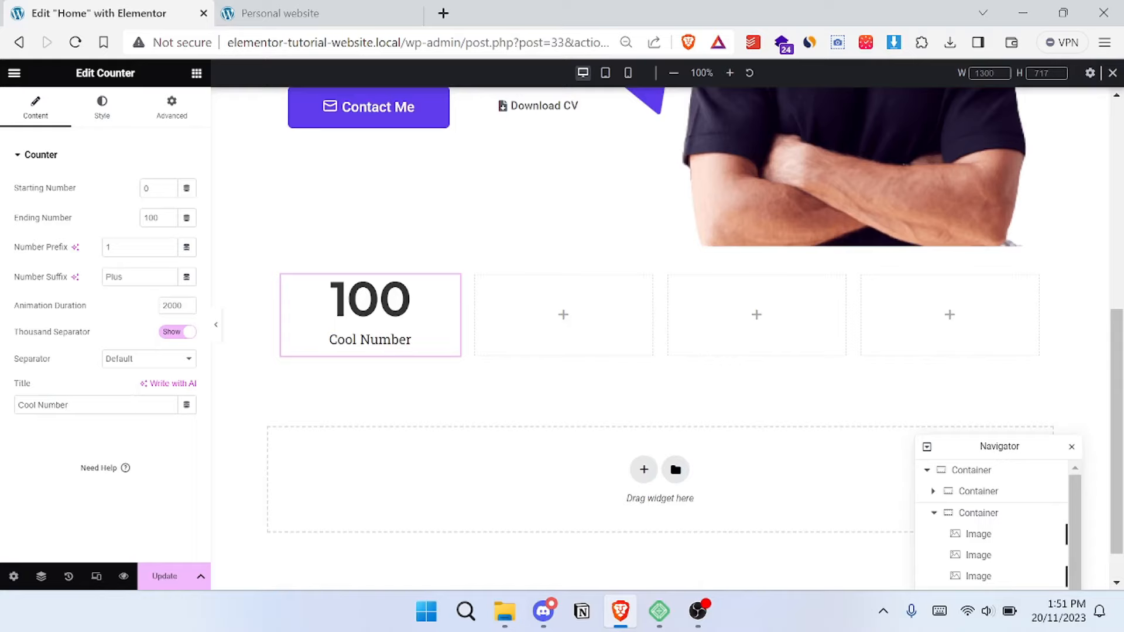
triple_click(54, 406)
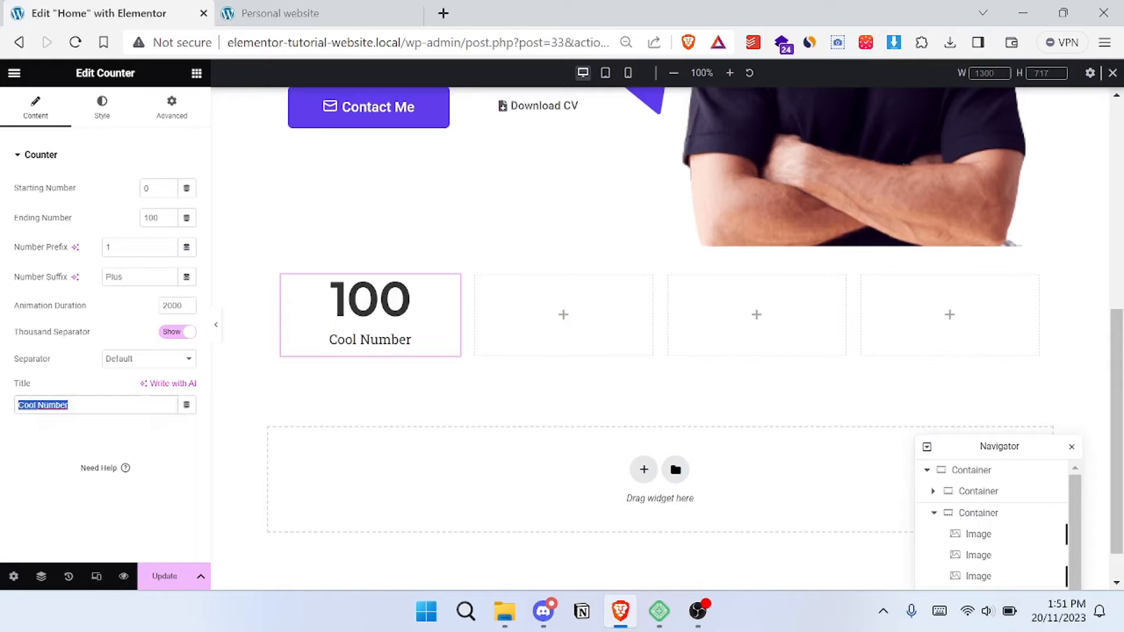
text(Projects)
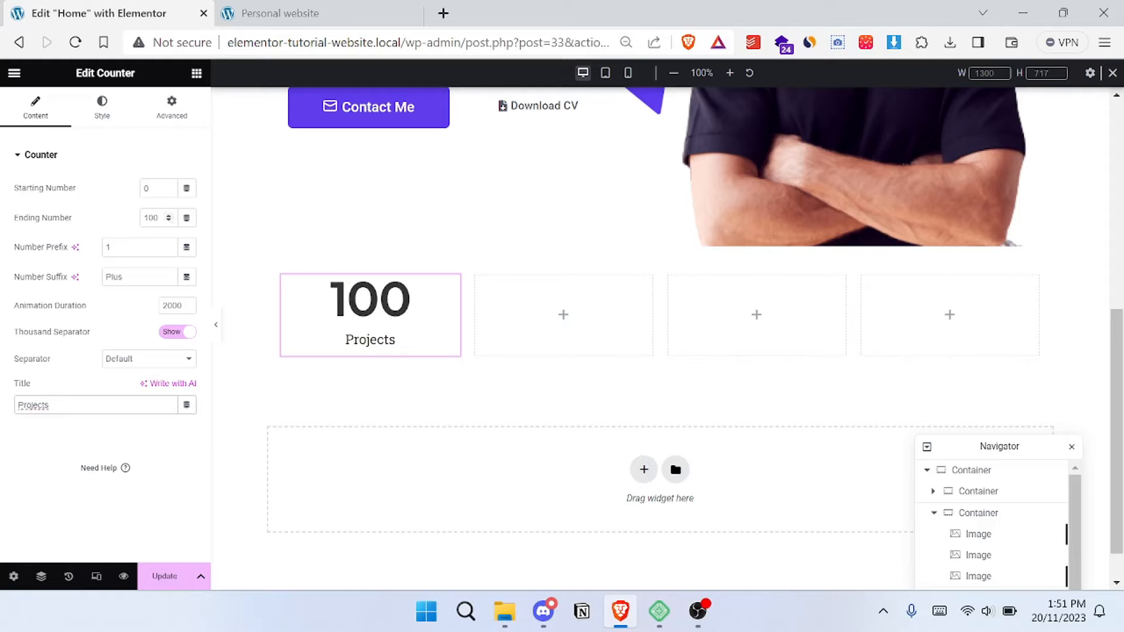
- Try an ending number of 200 and a starting number of 100 on the Projects counter, and reset the start to 0
double_click(152, 218)
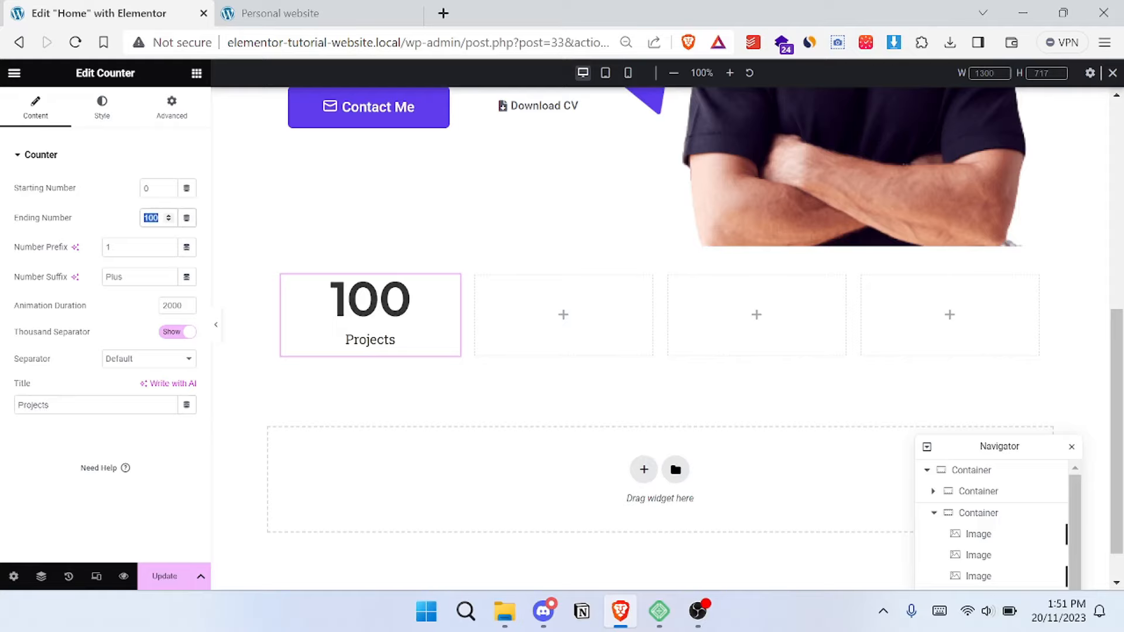
text(200)
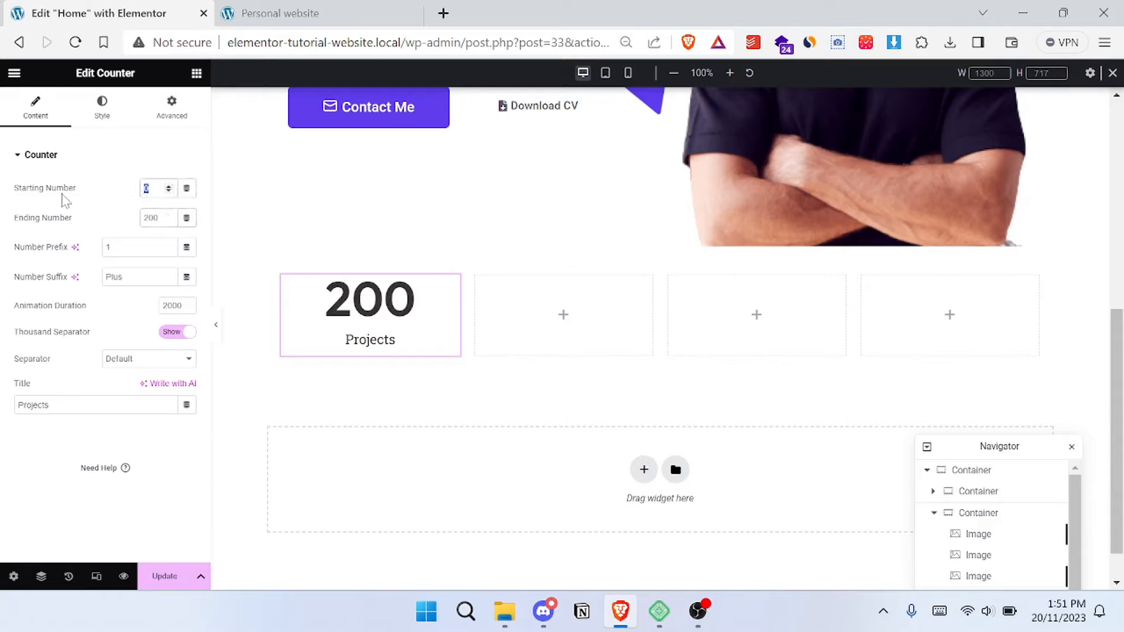
text(100)
text(0)
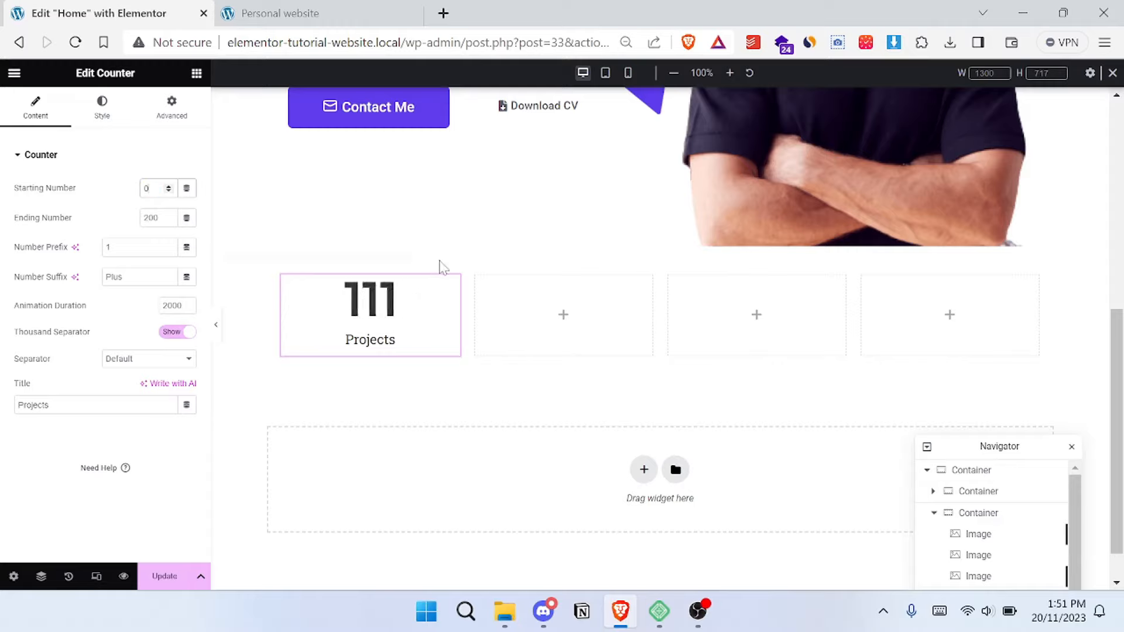
- Following the reference site, give the Projects counter a "+" number suffix and an ending number of 100
click(219, 8)
click(111, 8)
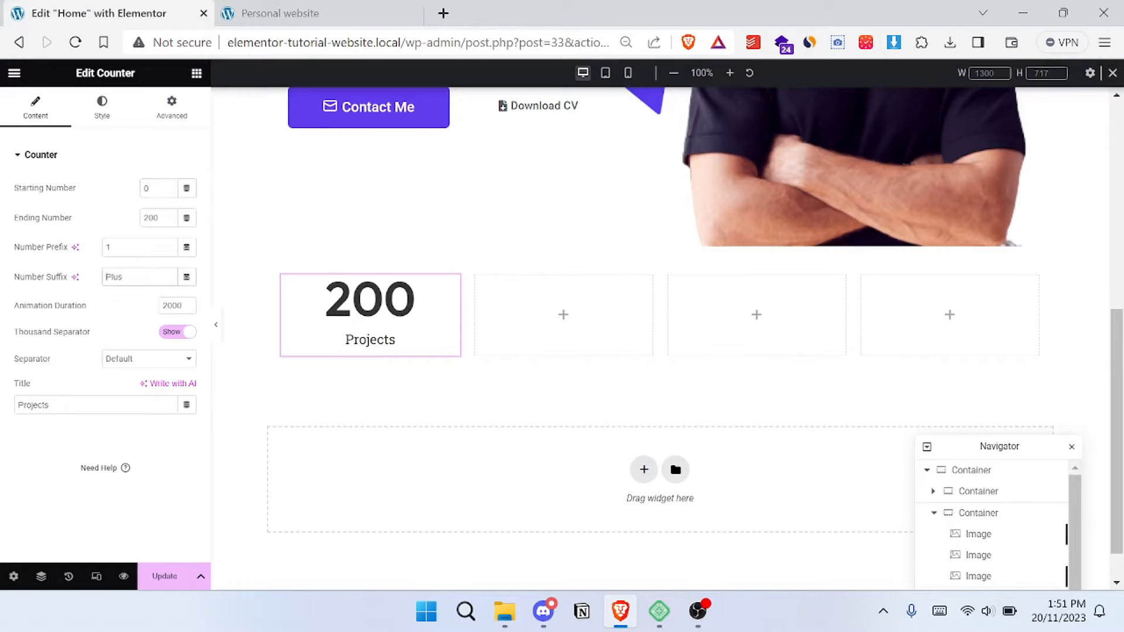
text(+)
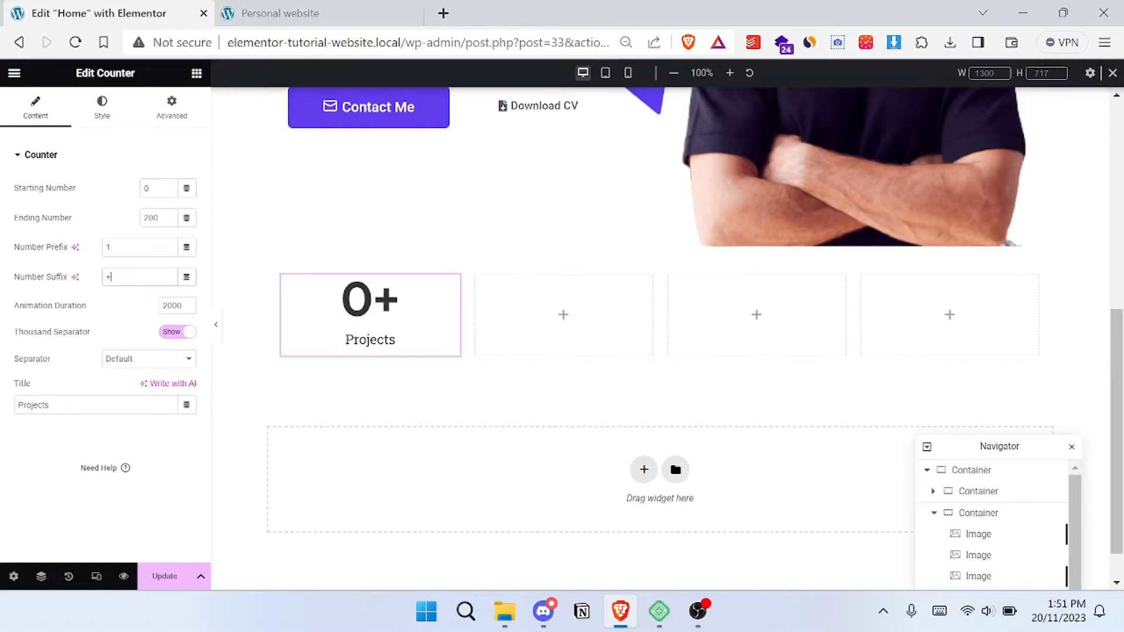
click(358, 7)
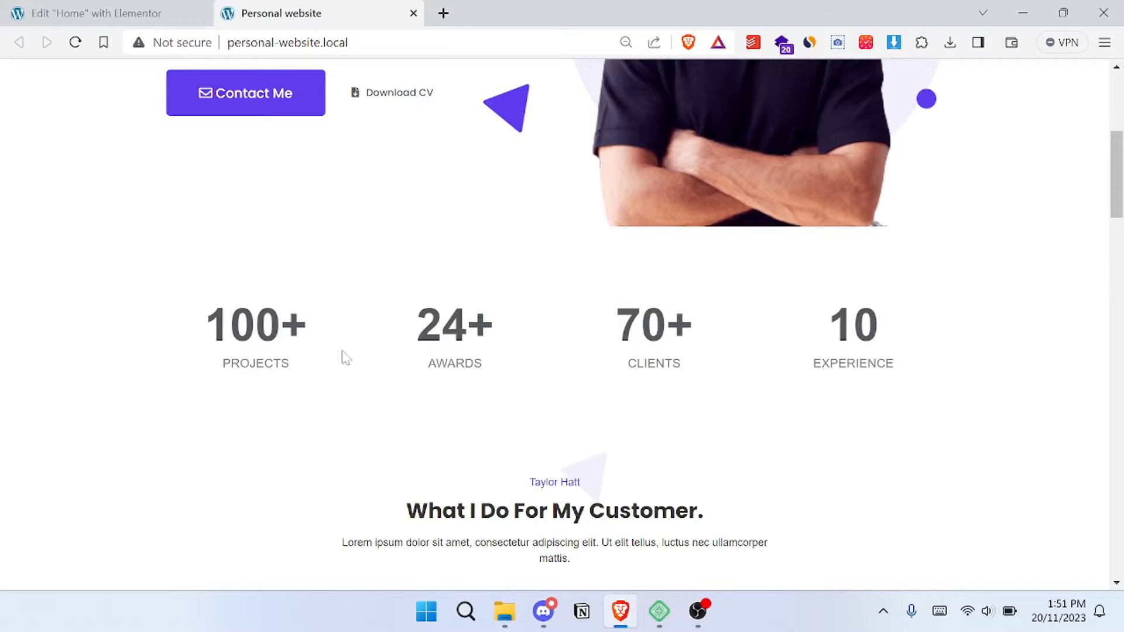
click(147, 13)
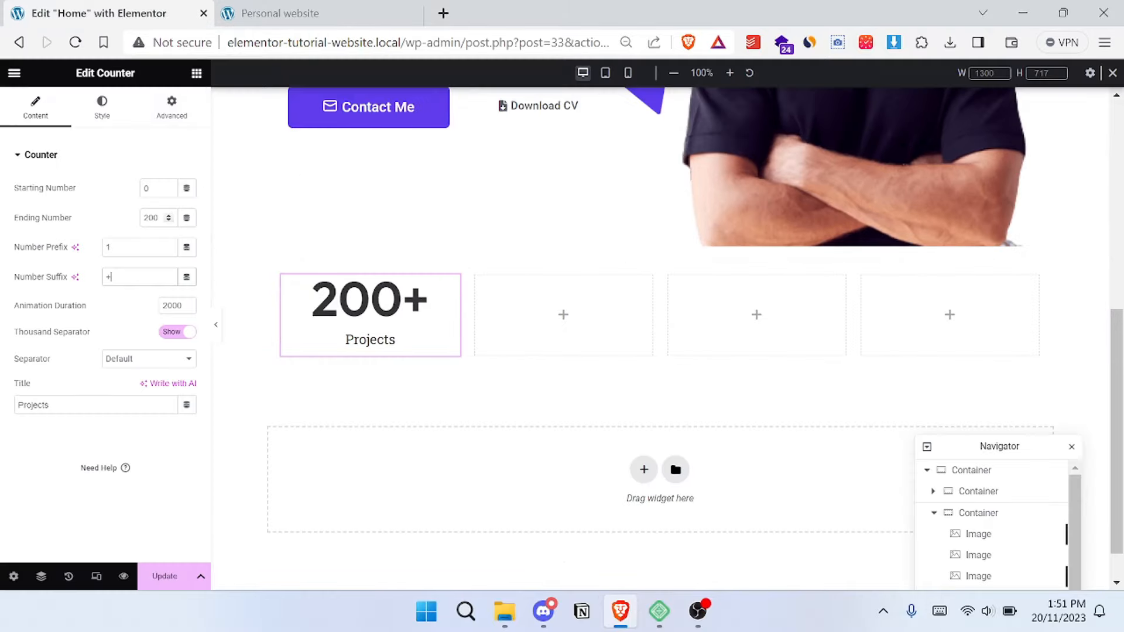
key(BackSpace)
text(1)
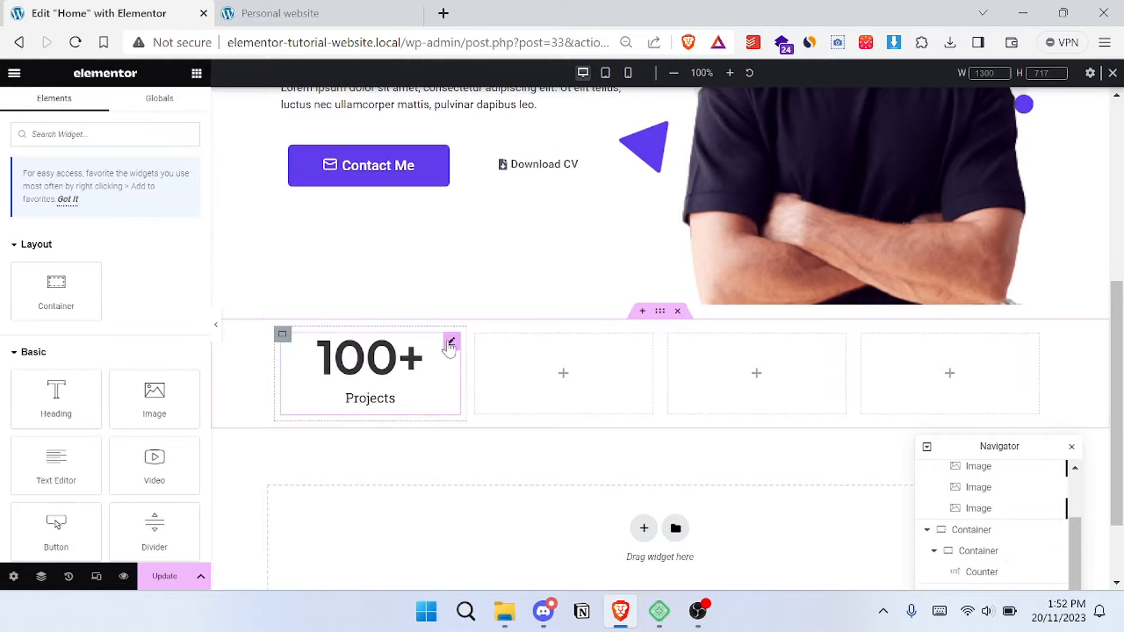
- Change the font family of the Projects counter's title to Arial
click(451, 342)
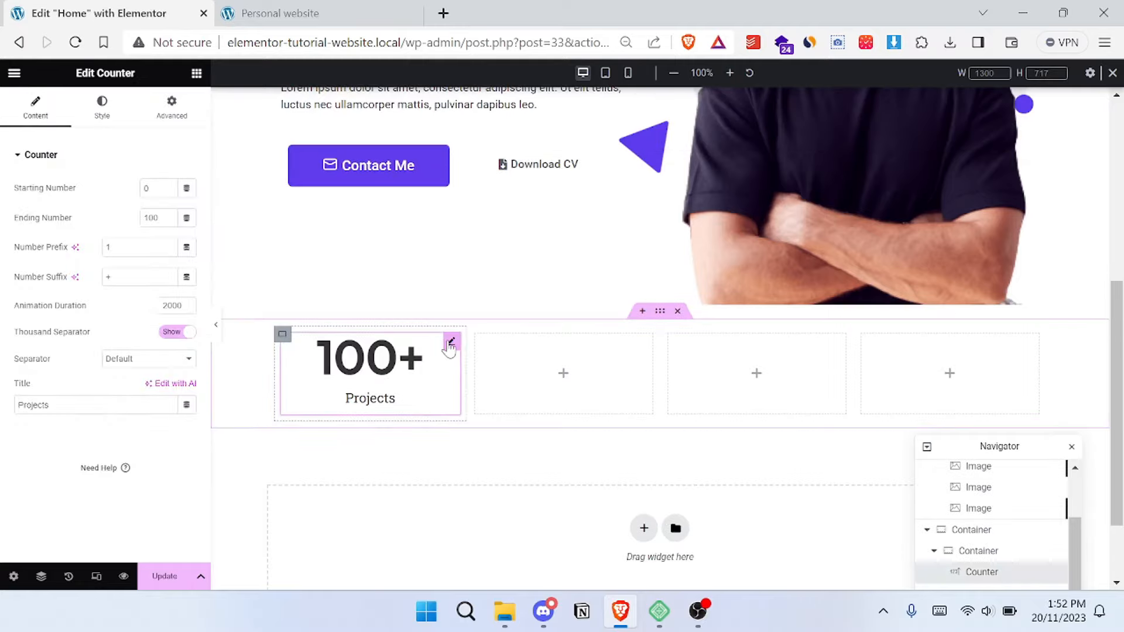
click(97, 117)
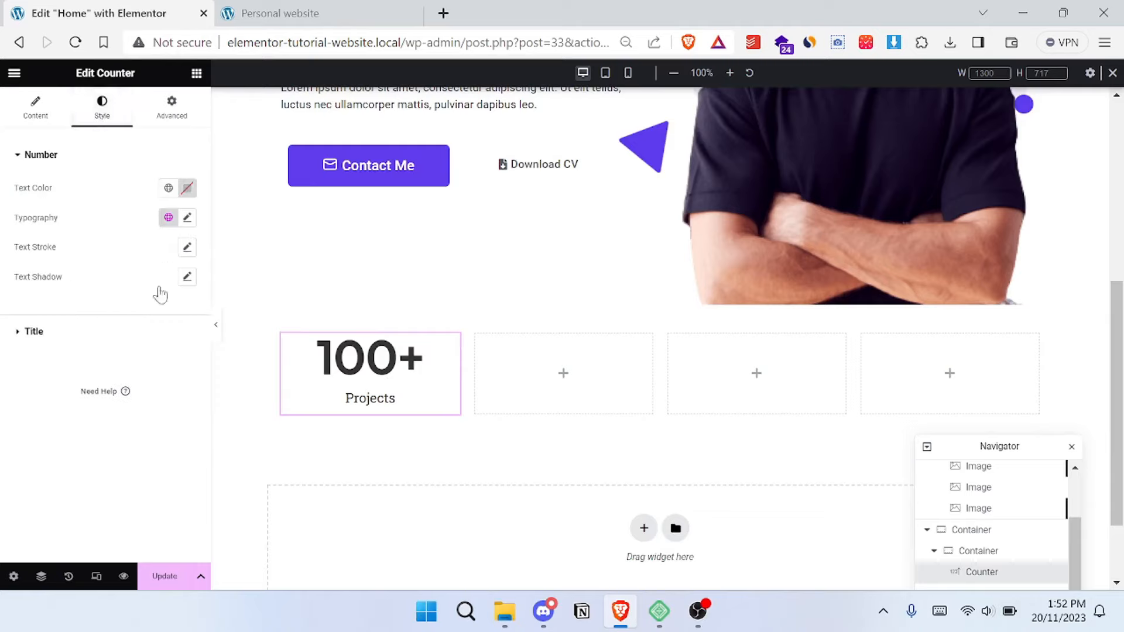
click(72, 338)
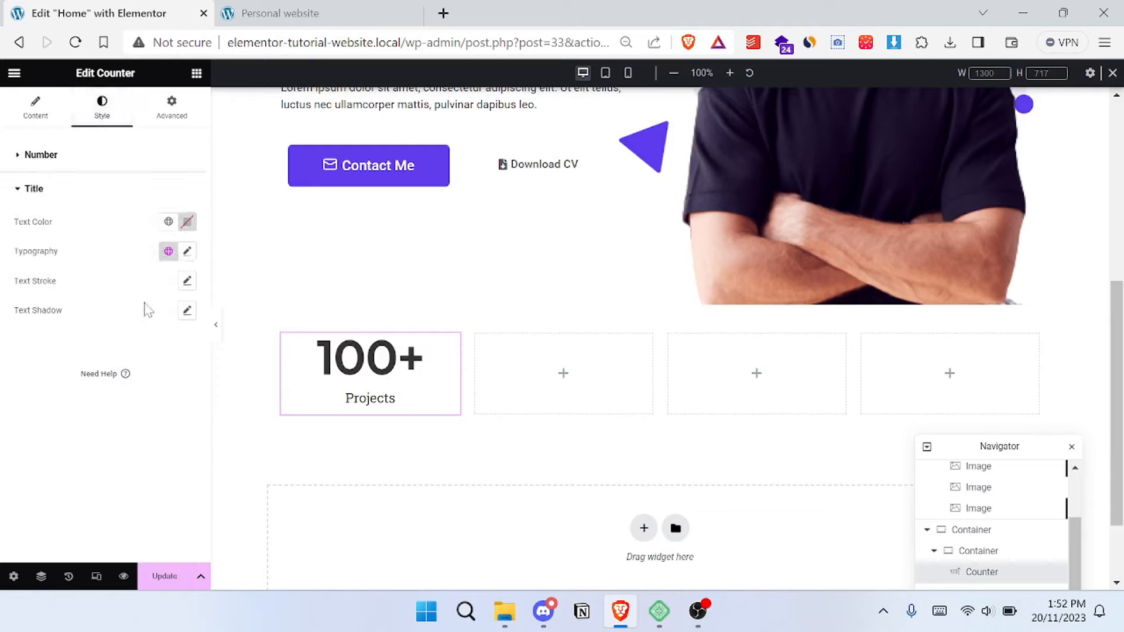
click(187, 251)
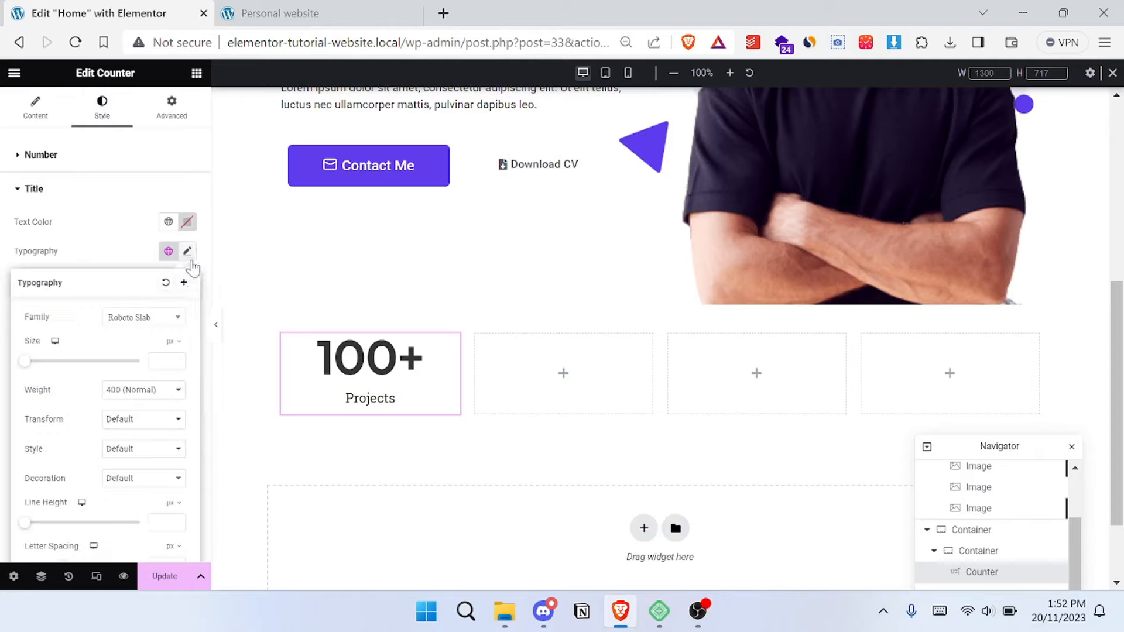
click(155, 318)
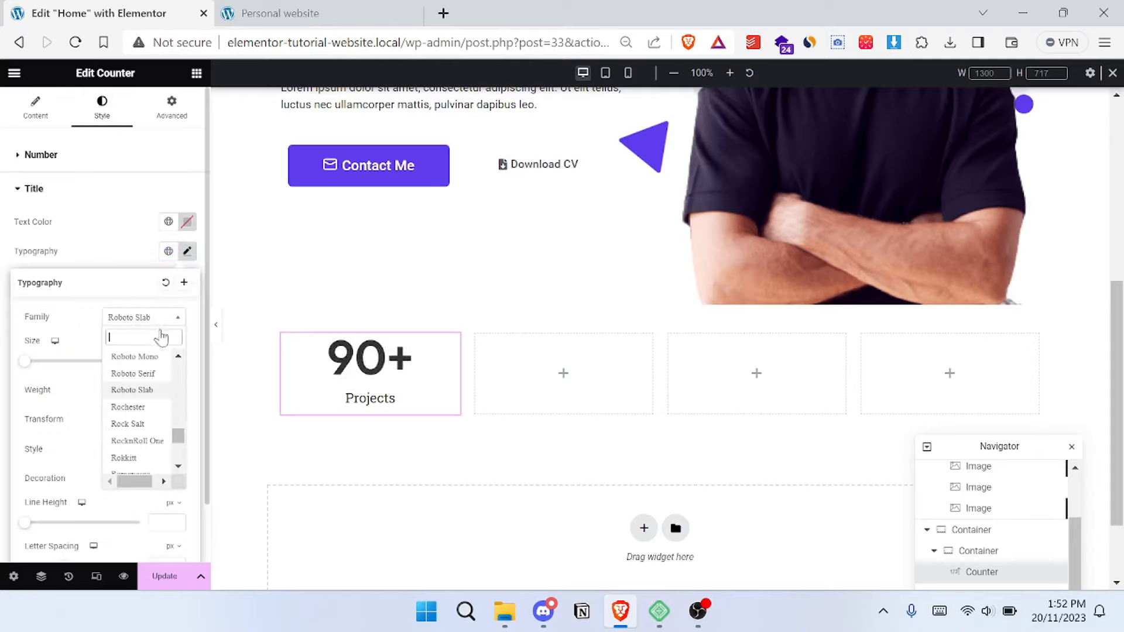
text(aria)
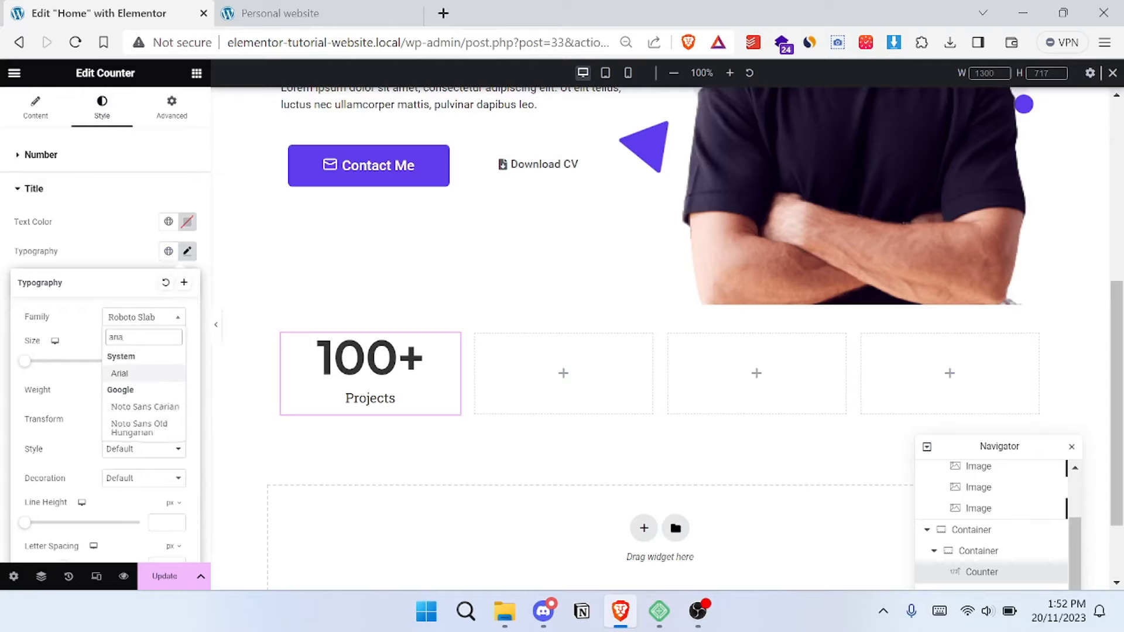
click(140, 372)
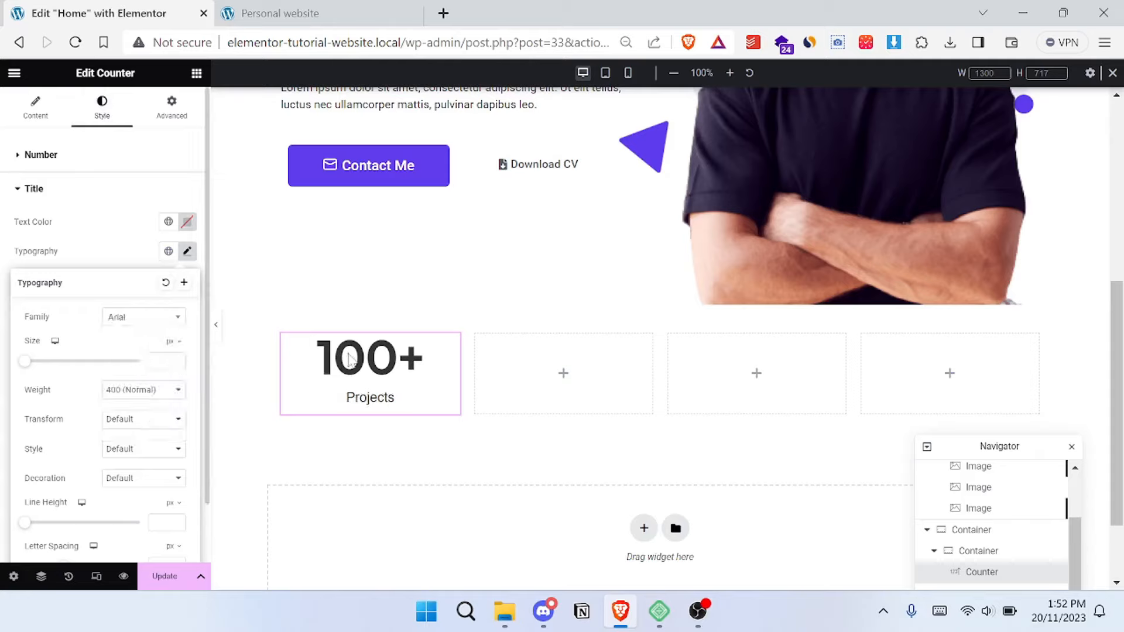
click(44, 203)
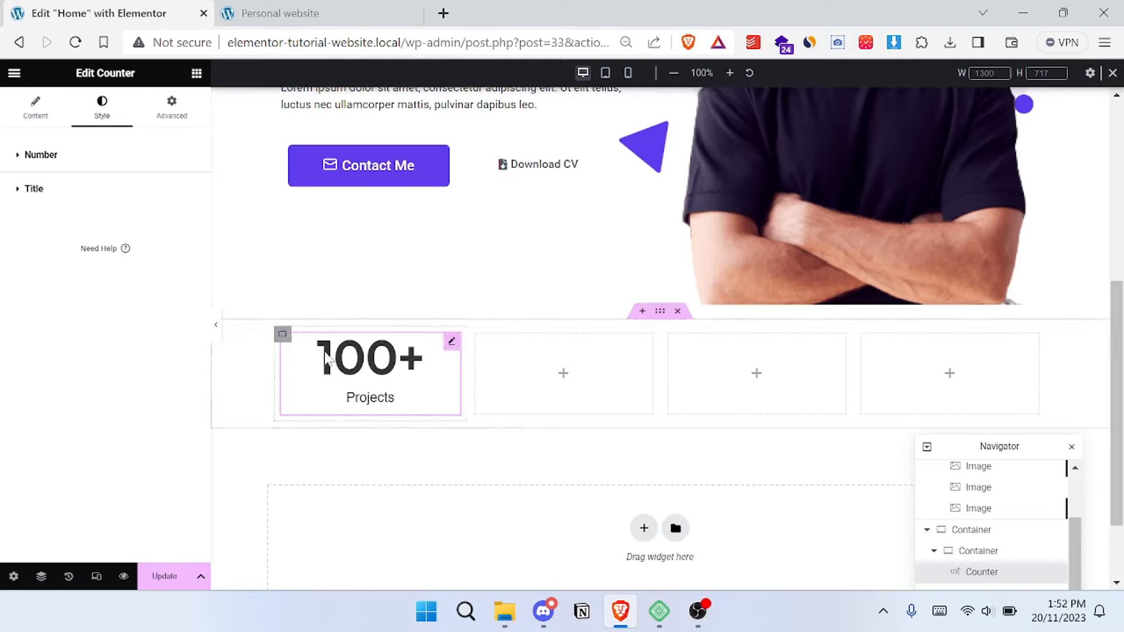
right_click(365, 363)
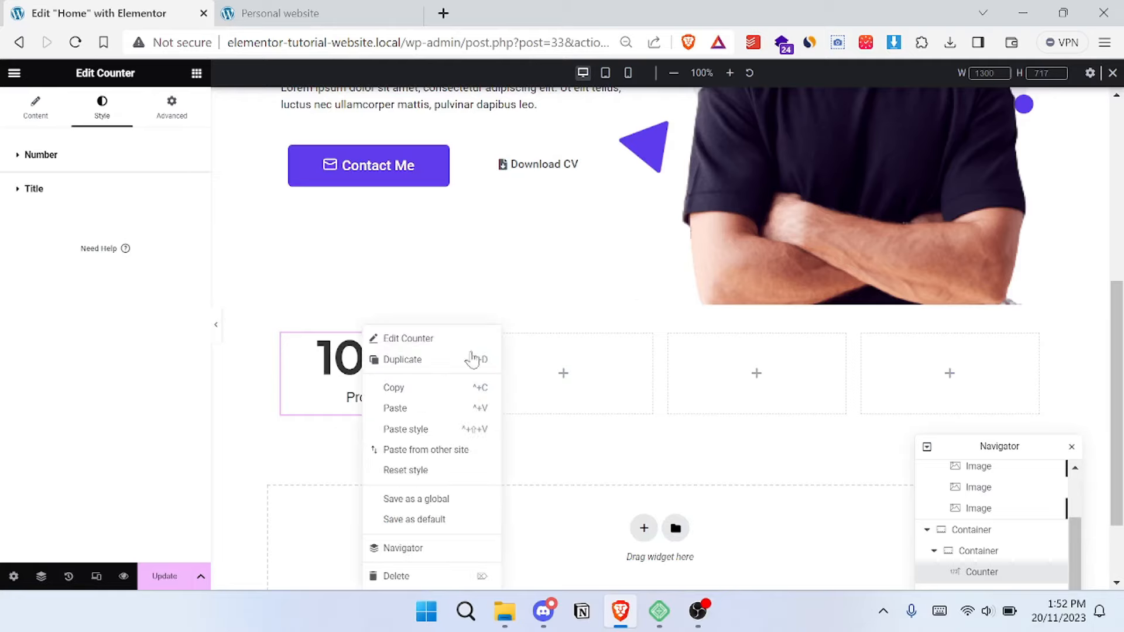
click(535, 358)
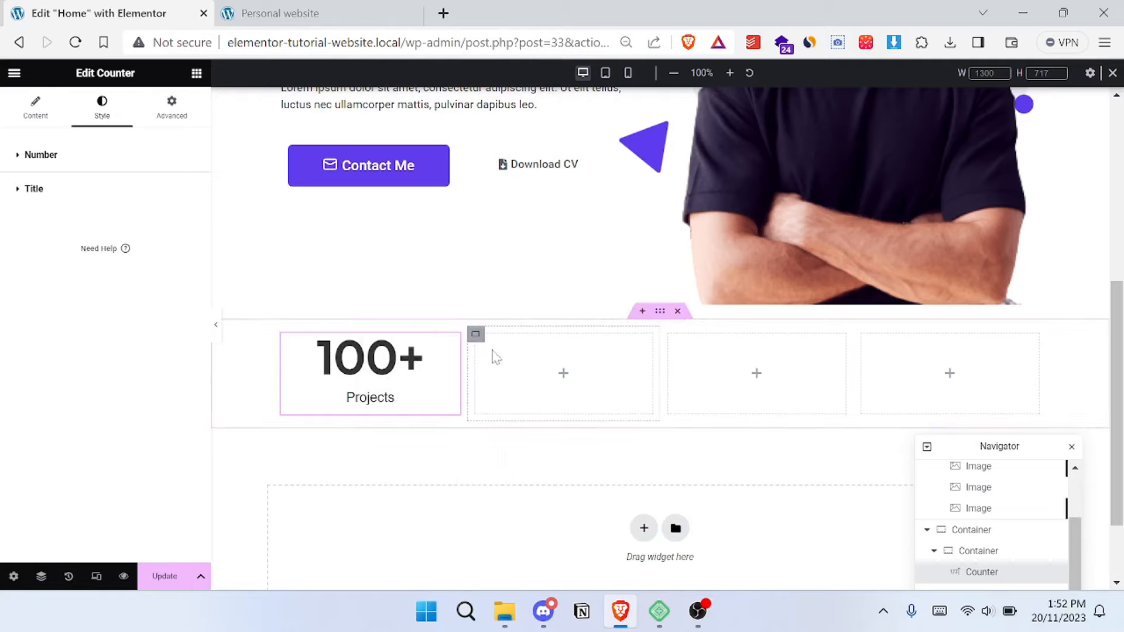
- Duplicate the column container holding the Projects counter and delete the empty column right after the copy
click(282, 336)
right_click(283, 335)
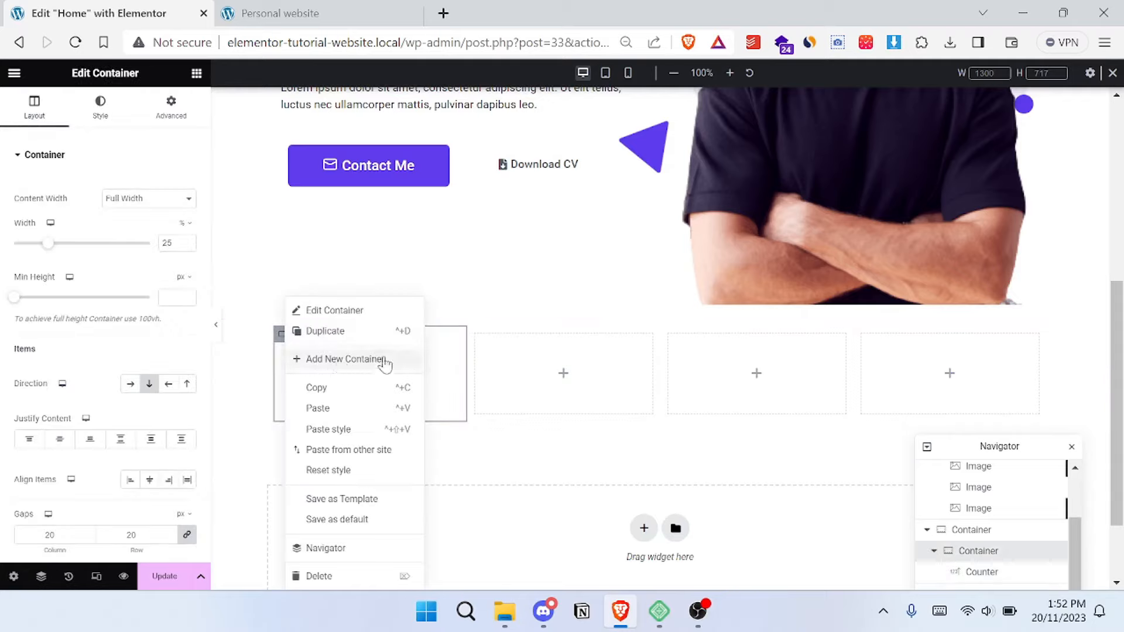
click(368, 337)
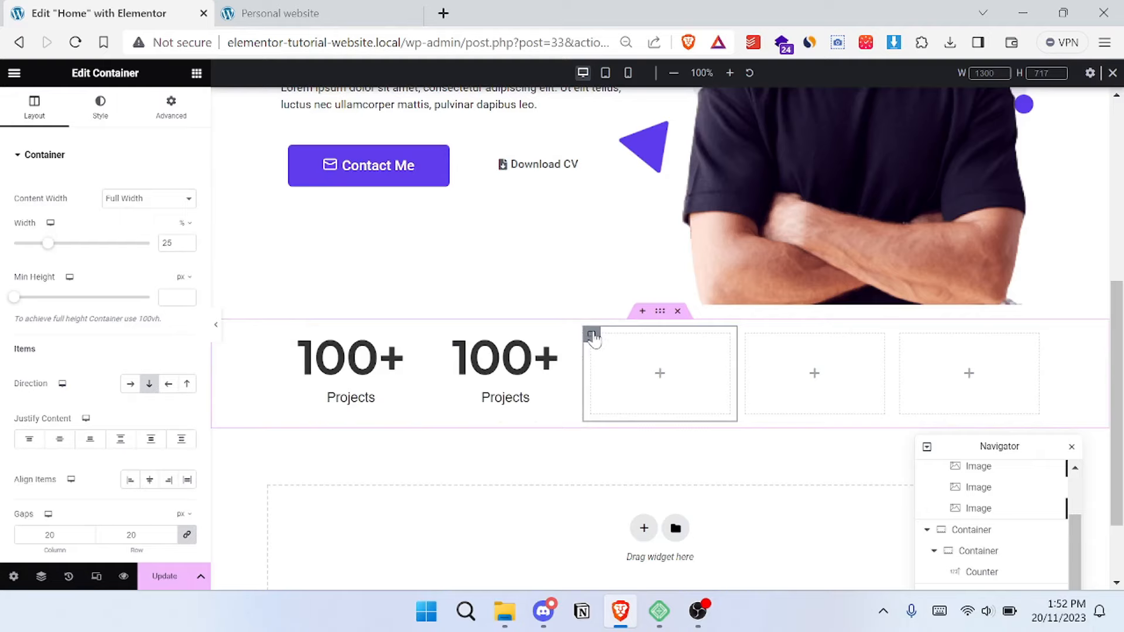
right_click(592, 338)
click(642, 577)
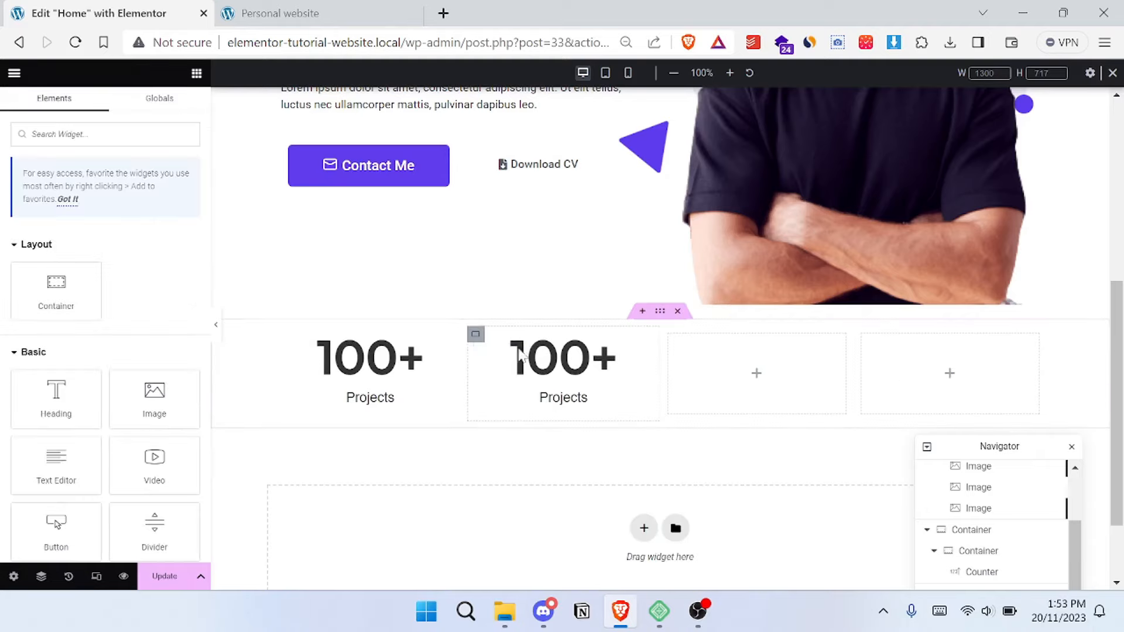
- Duplicate the Projects counter column two more times and delete the remaining two empty columns, leaving a row of four counters
right_click(477, 337)
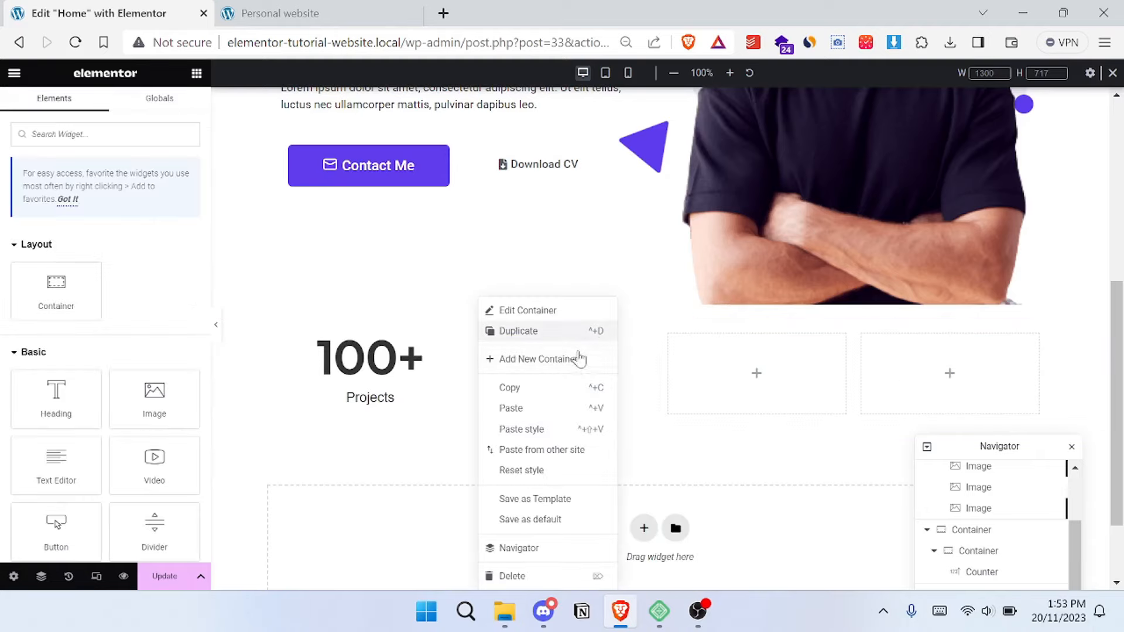
click(521, 359)
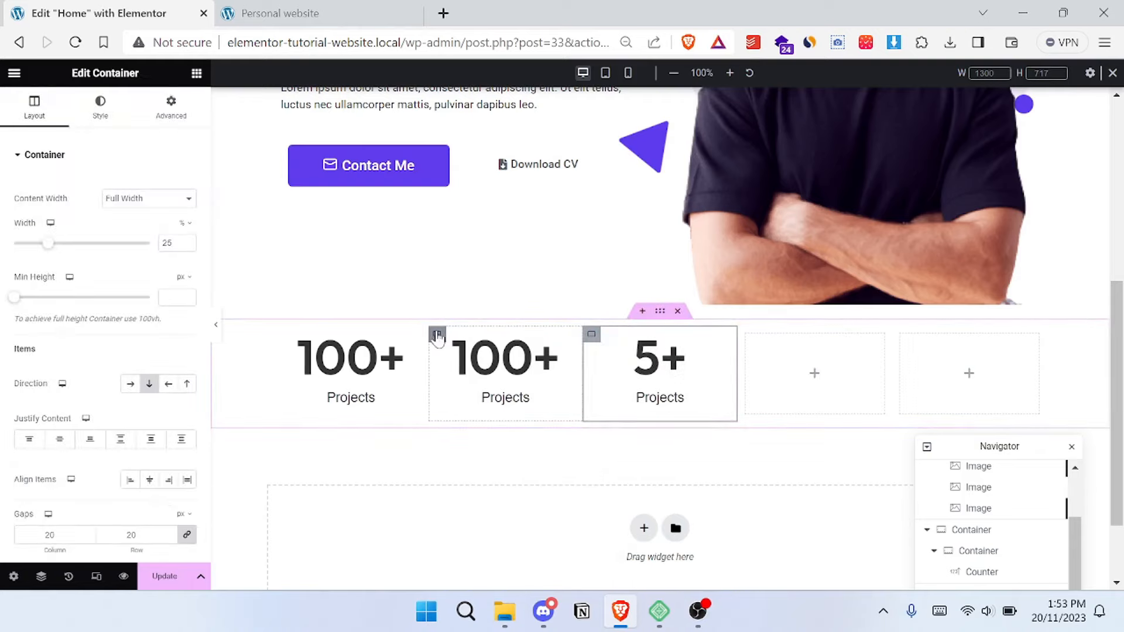
right_click(437, 336)
click(501, 336)
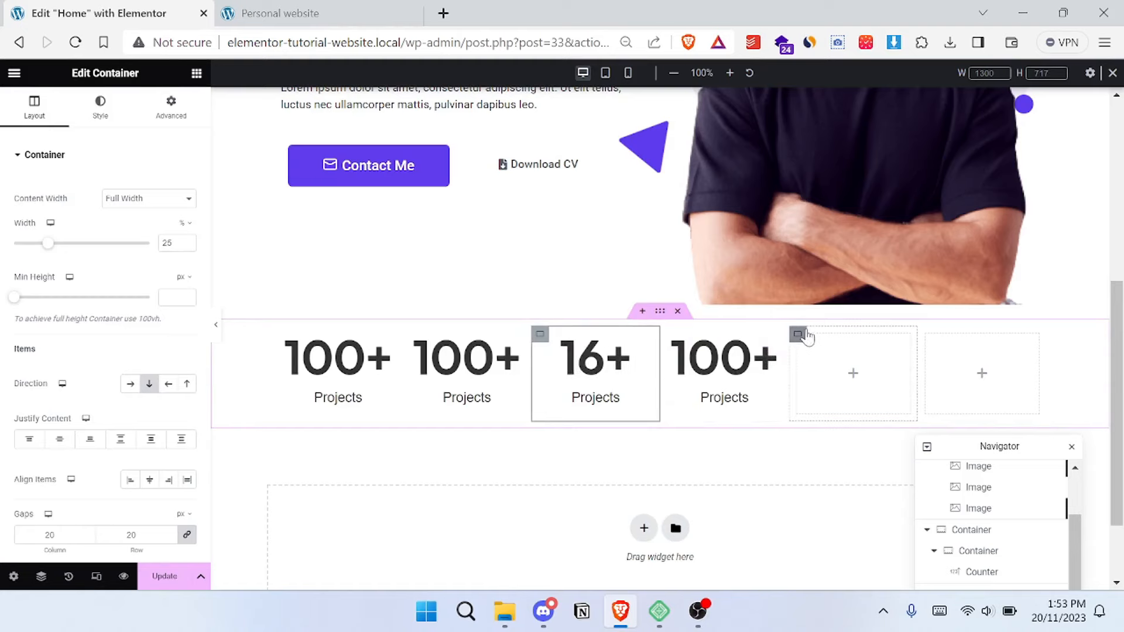
right_click(803, 338)
click(852, 575)
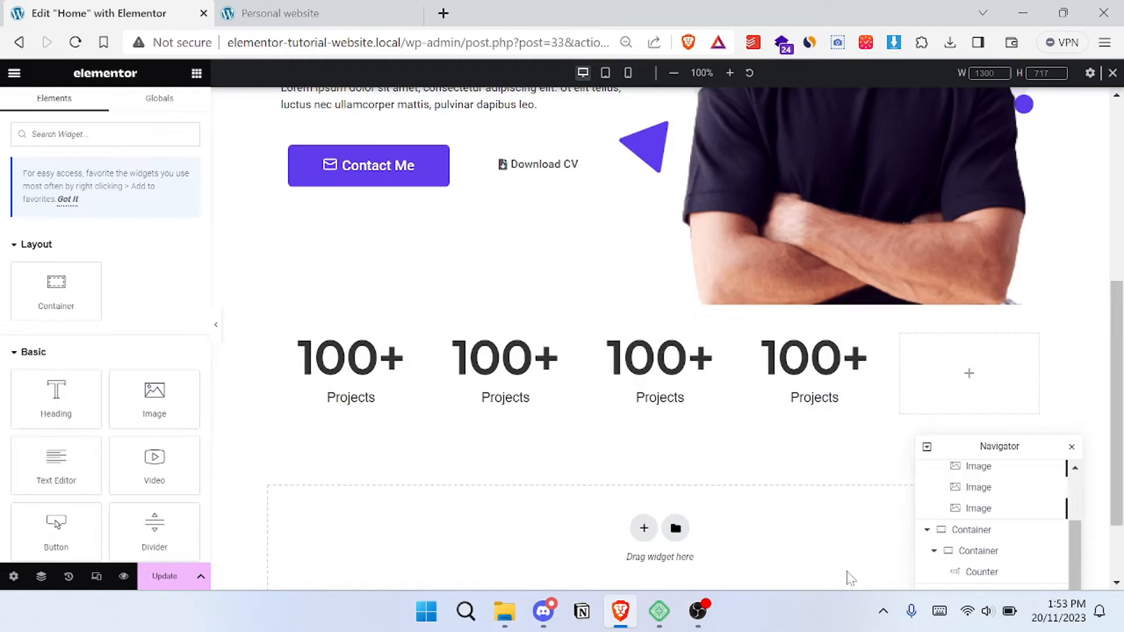
right_click(909, 350)
click(938, 576)
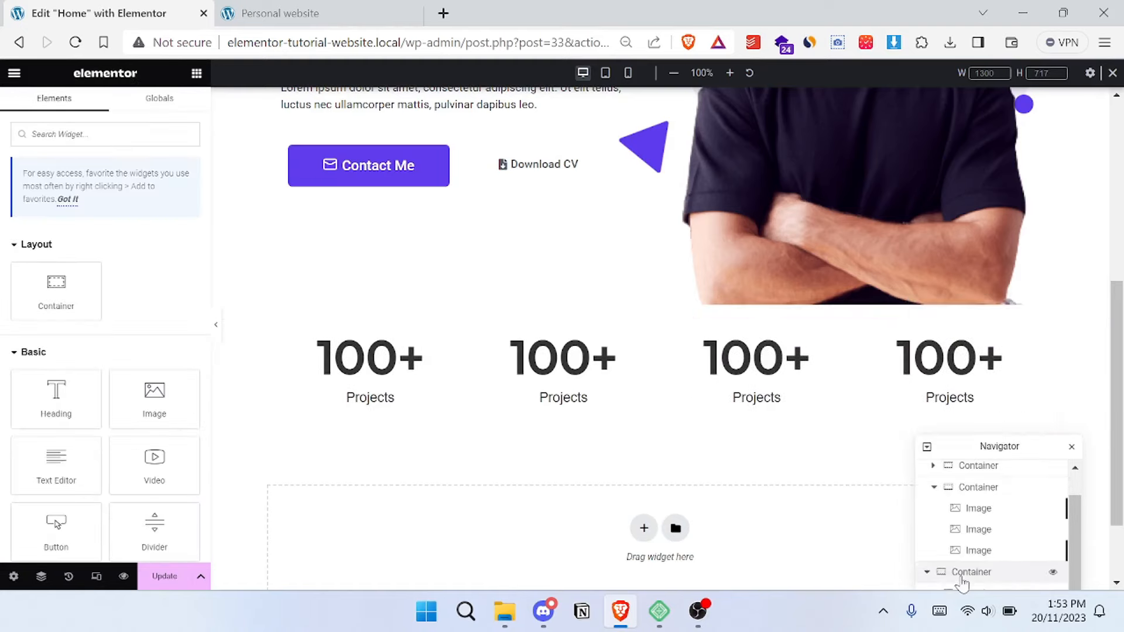
- Check the statistics section's spacing on the reference site, and unlink the padding sides of the parent statistics container
click(320, 14)
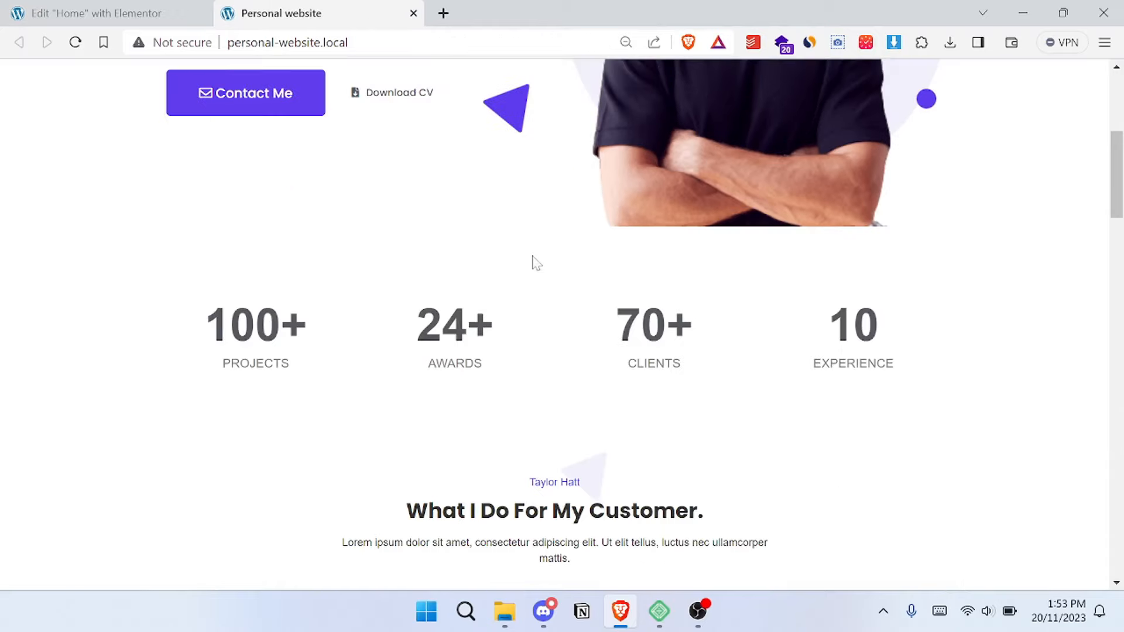
scroll(566, 310, up, 1)
click(150, 13)
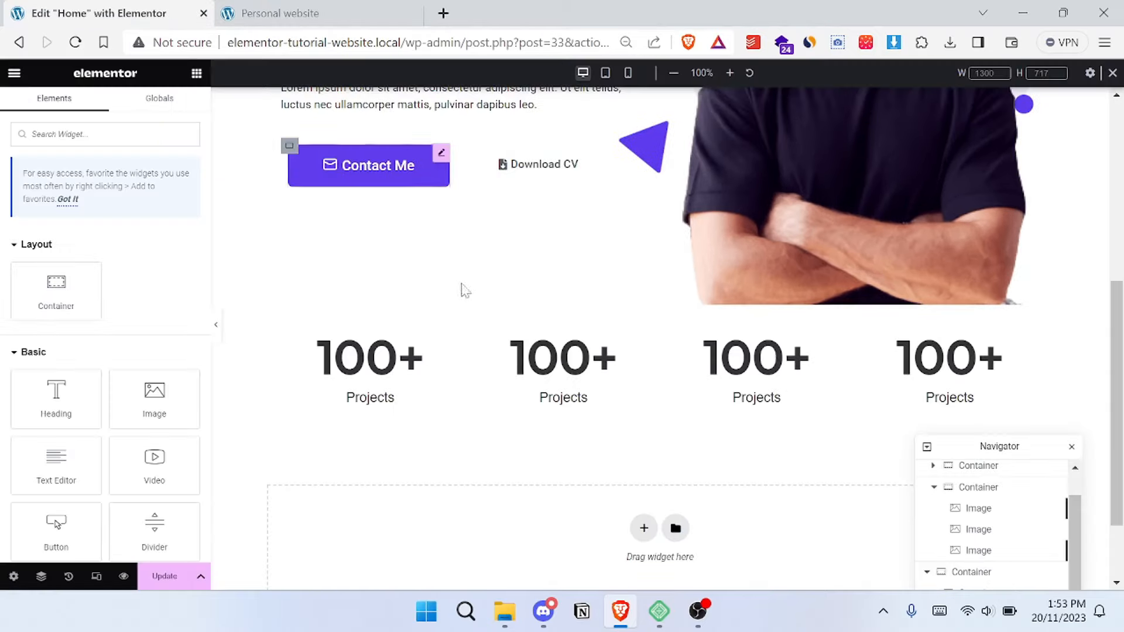
click(661, 312)
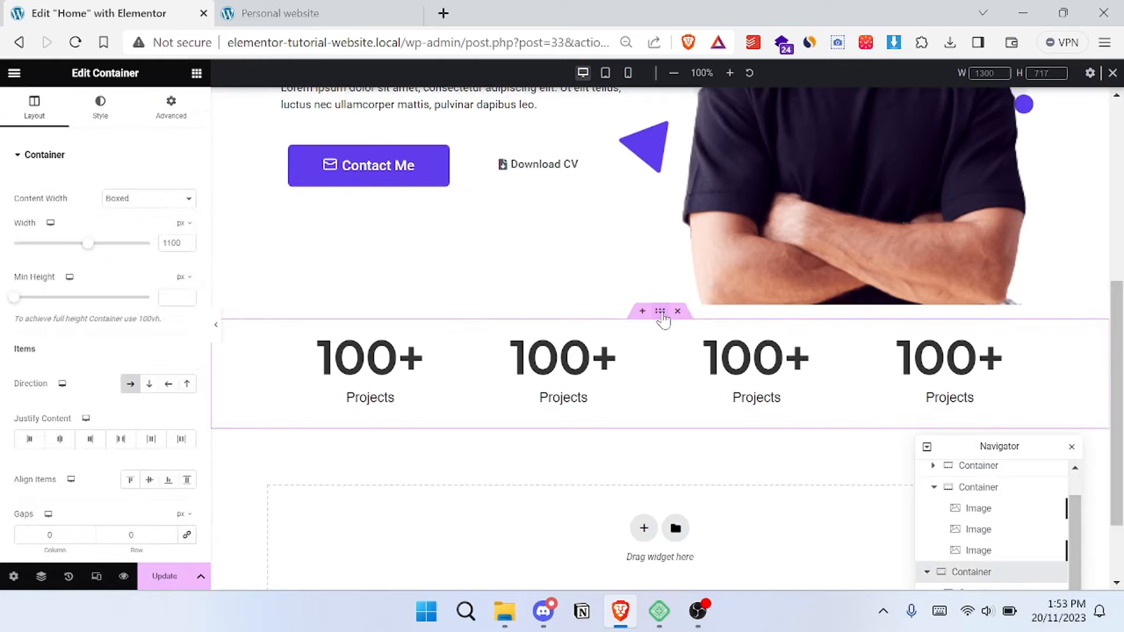
click(171, 108)
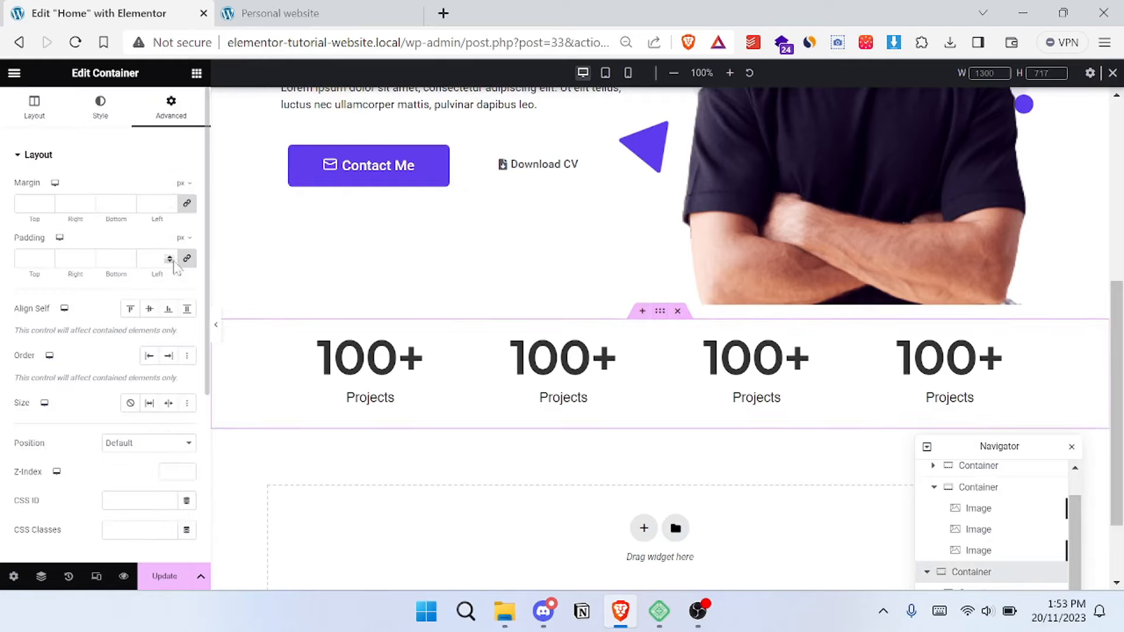
click(187, 262)
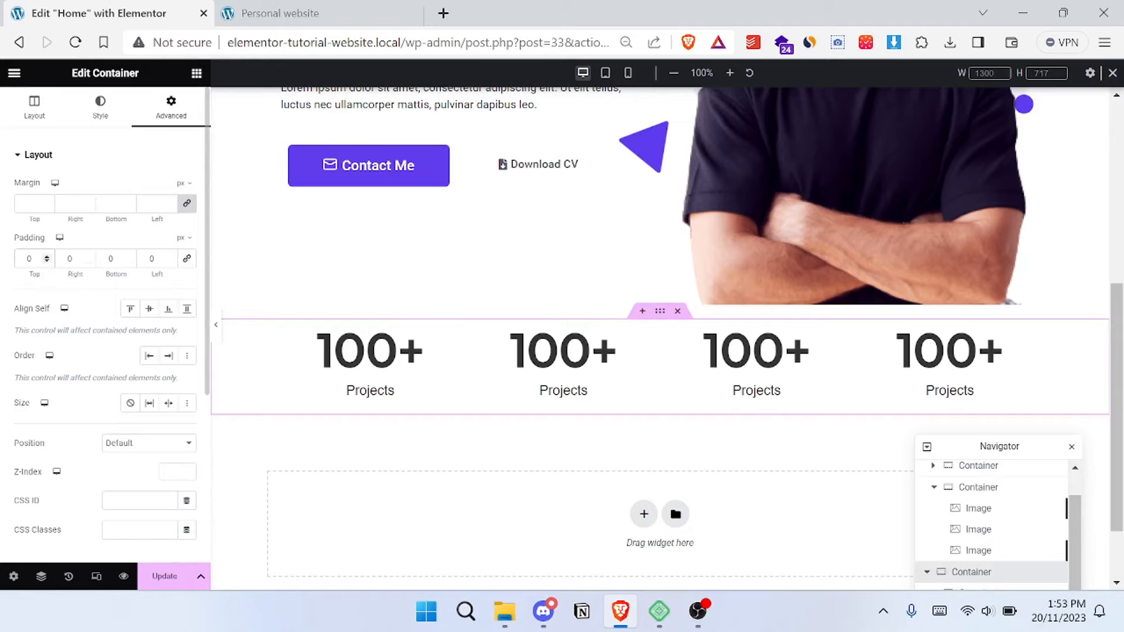
- Try a top padding of 100 px on the statistics container, and settle on 70 px for top and bottom
text(100)
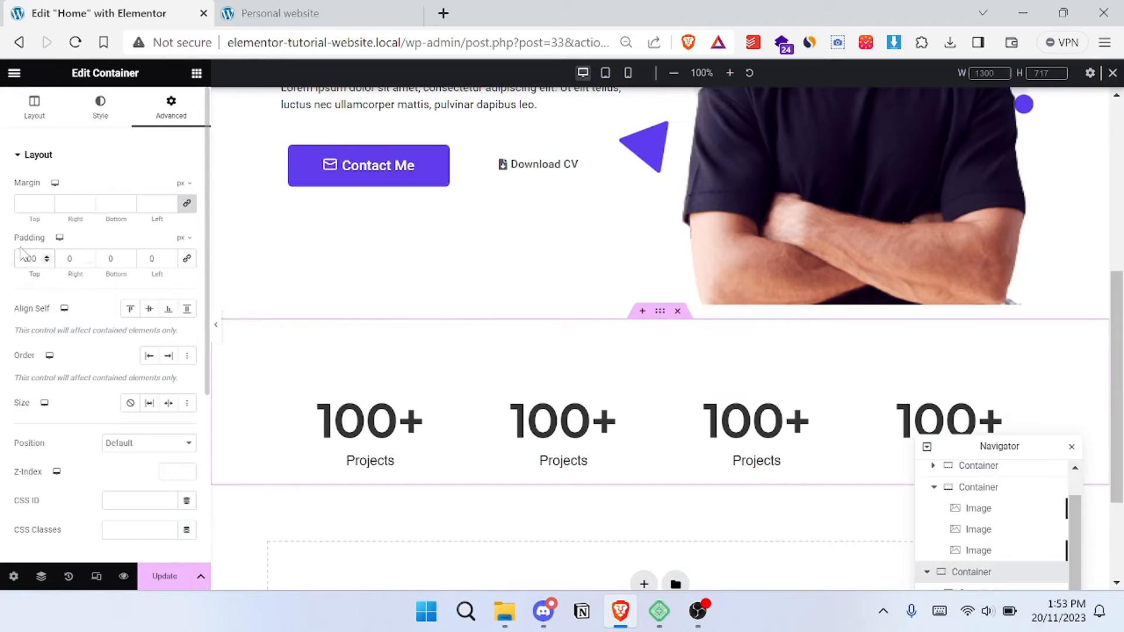
key(BackSpace)
key(BackSpace)
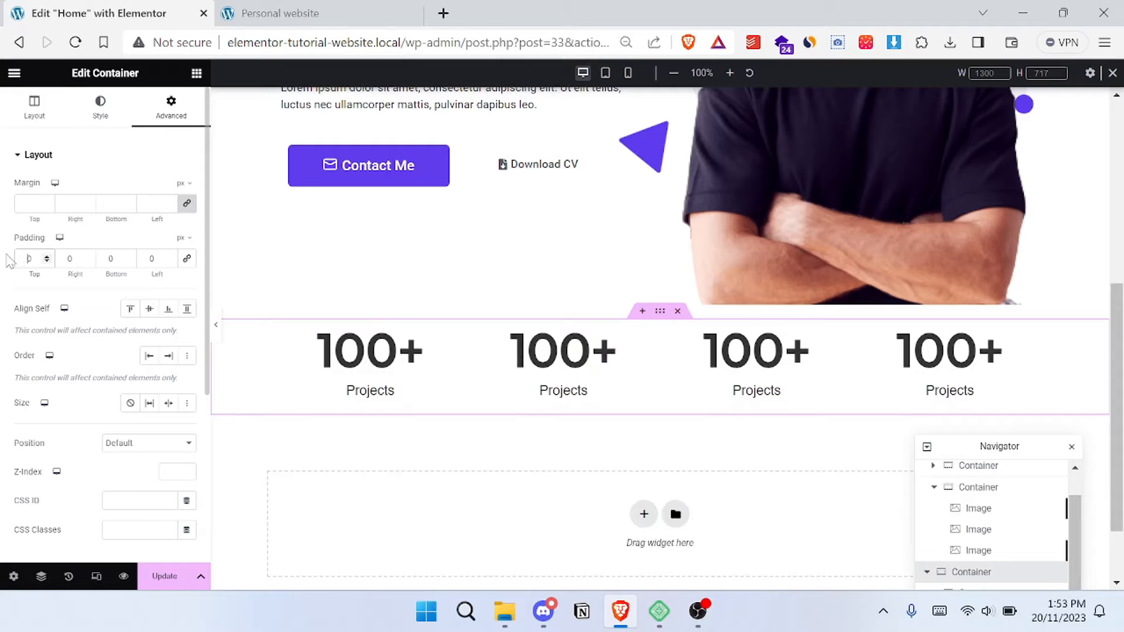
text(71)
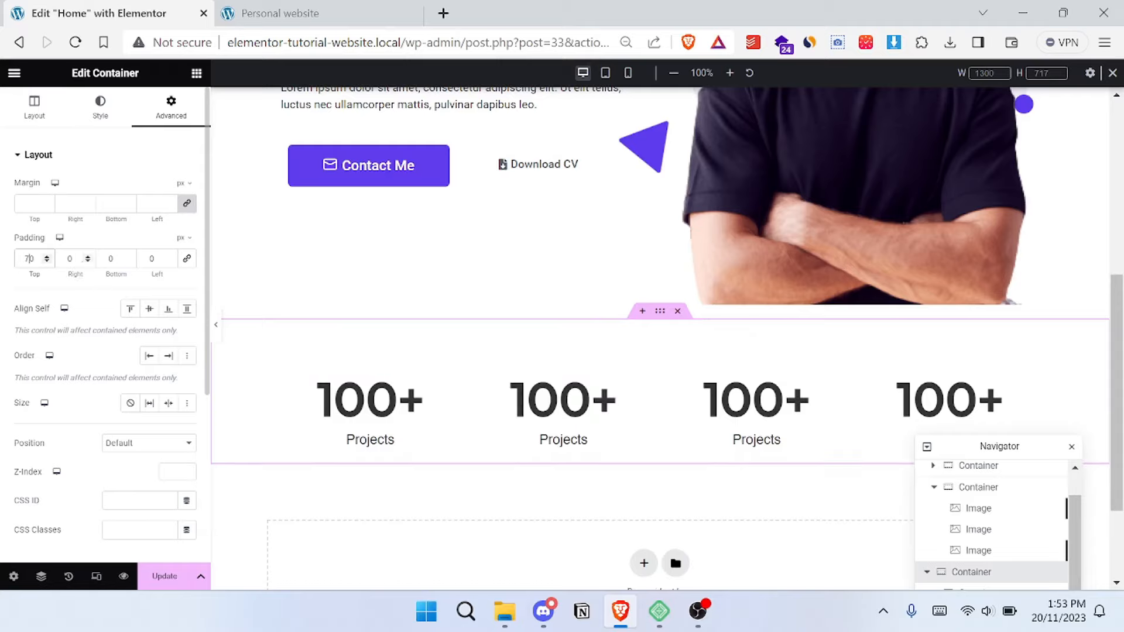
text(7)
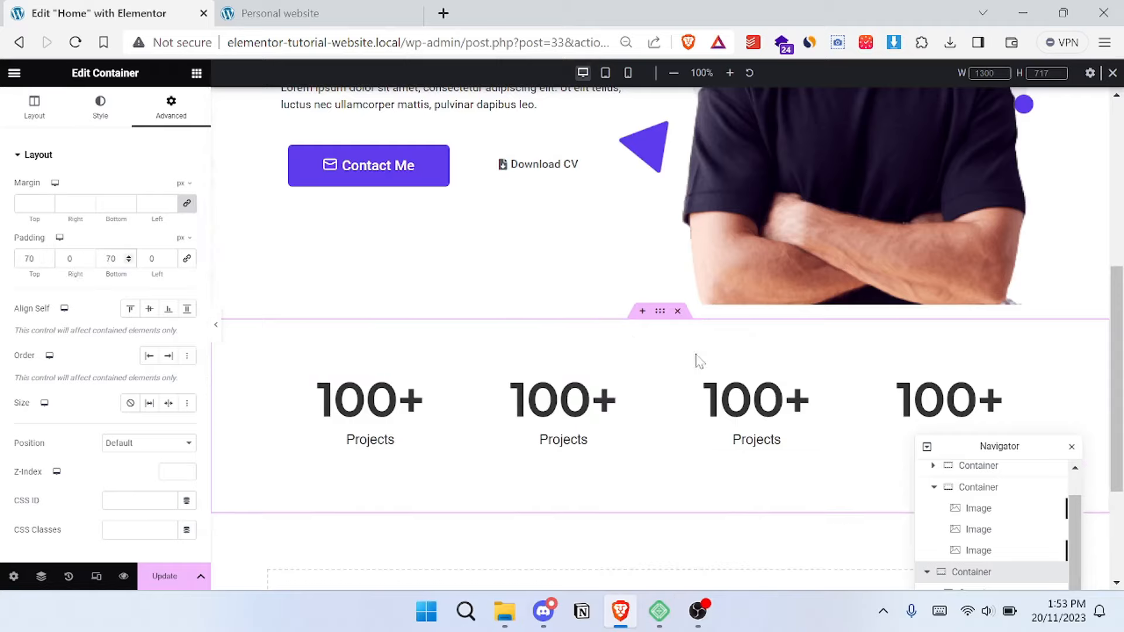
scroll(696, 358, up, 6)
scroll(697, 360, down, 6)
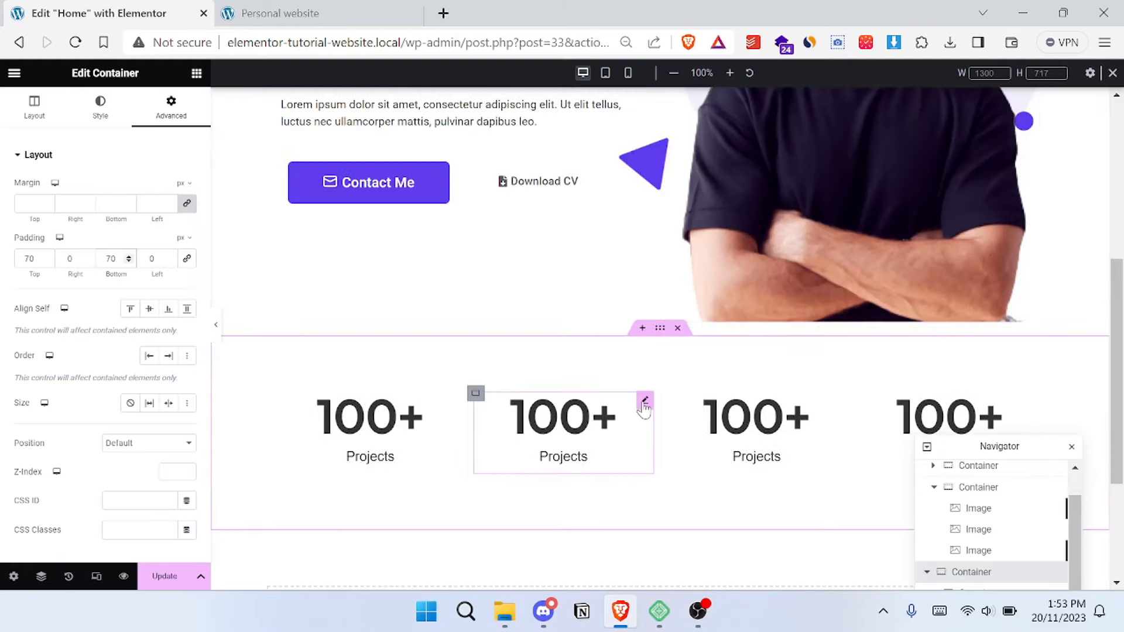
scroll(673, 375, up, 4)
scroll(645, 389, down, 4)
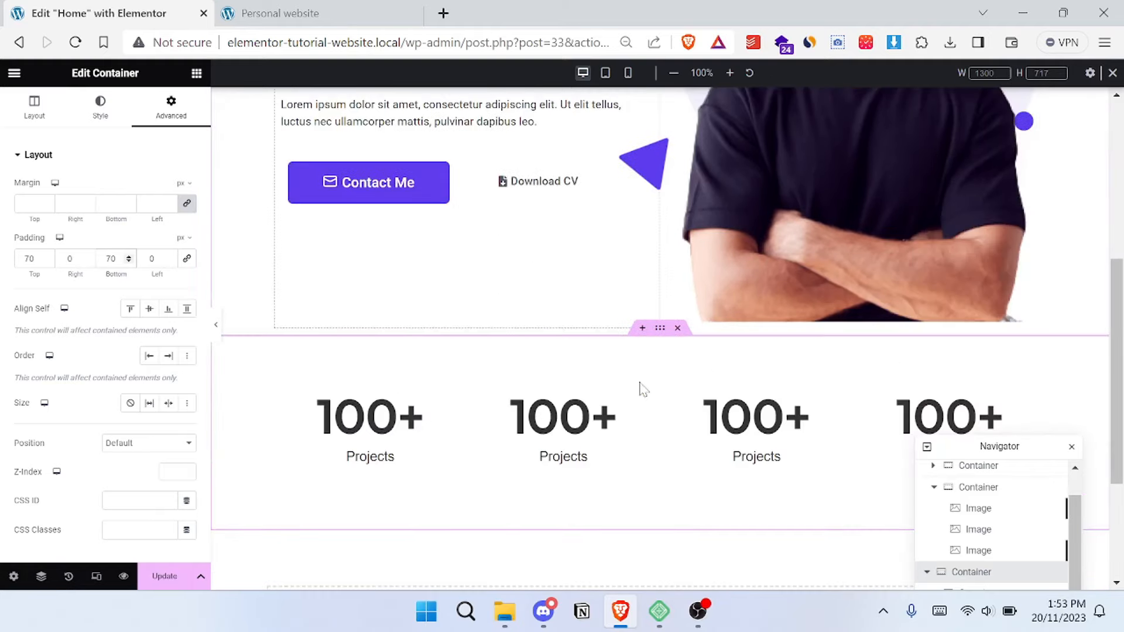
- Switch the preview to tablet portrait and let the statistics container's items wrap onto multiple lines
click(606, 73)
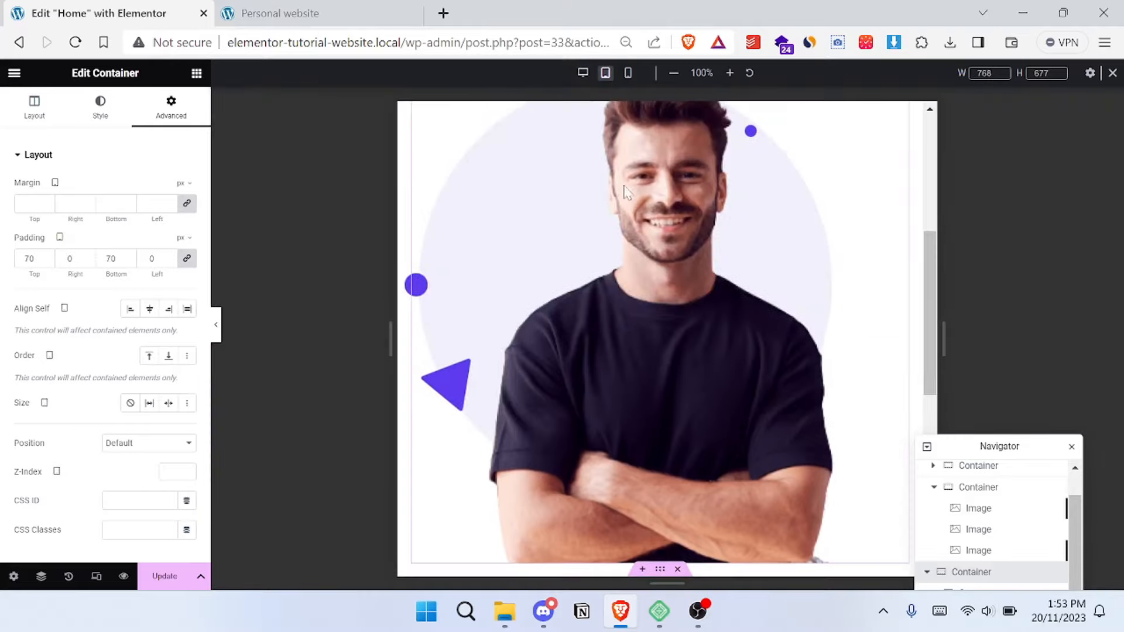
scroll(629, 216, down, 5)
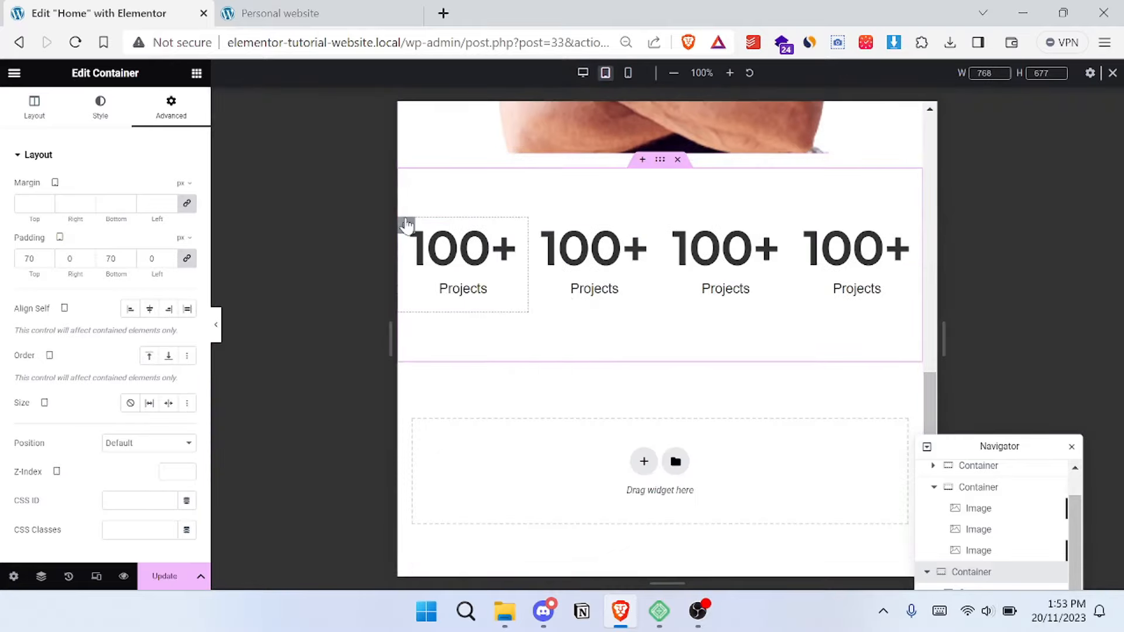
click(408, 227)
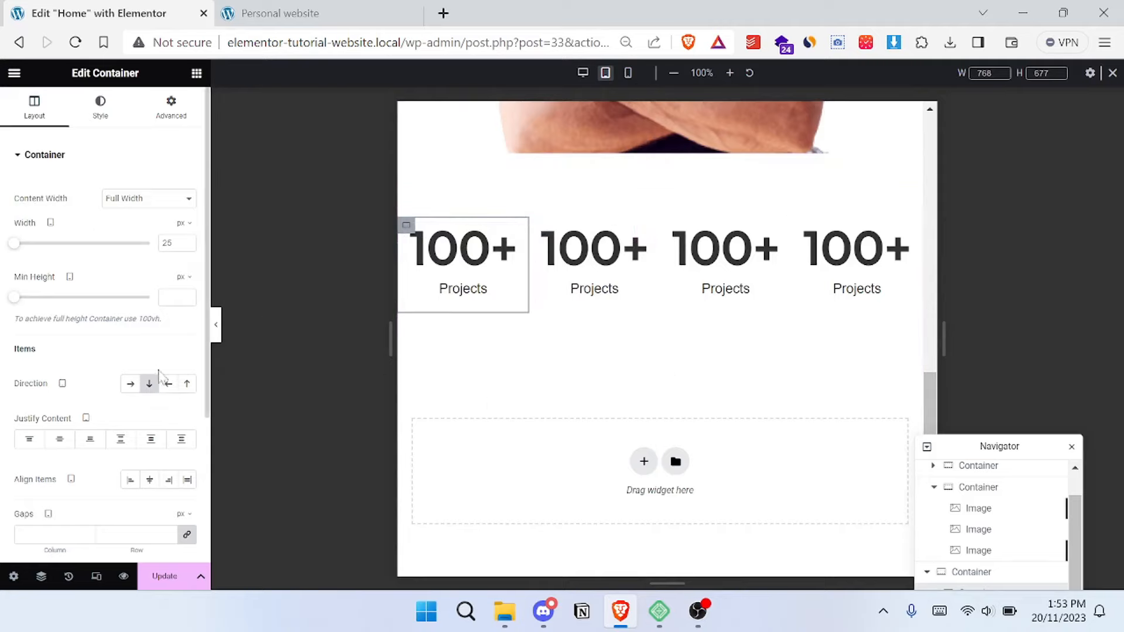
scroll(159, 375, down, 3)
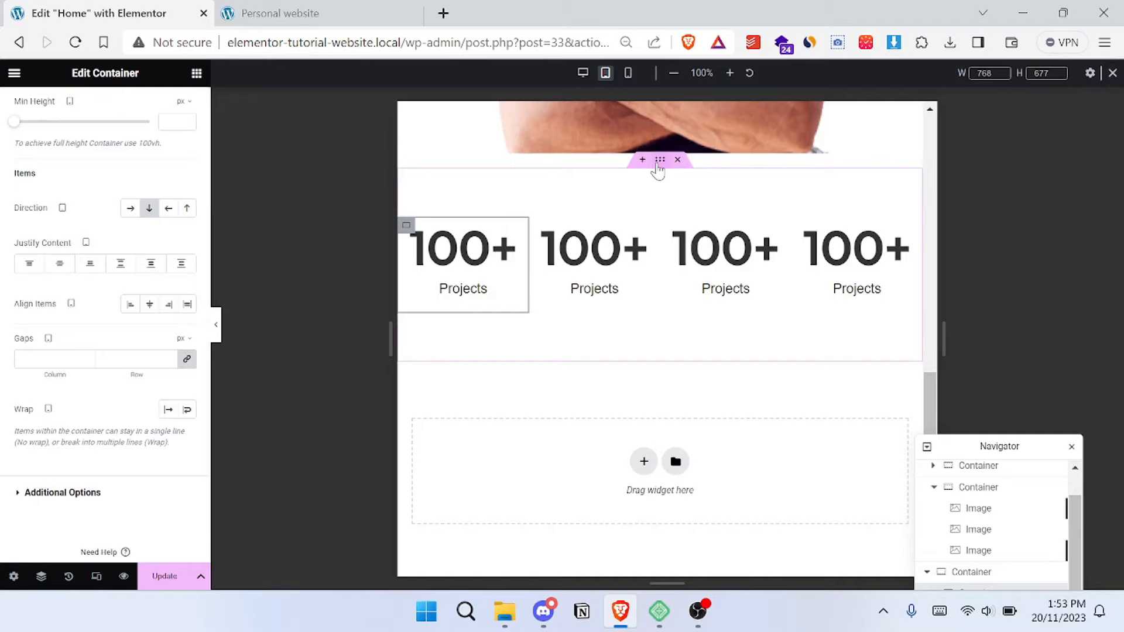
click(659, 164)
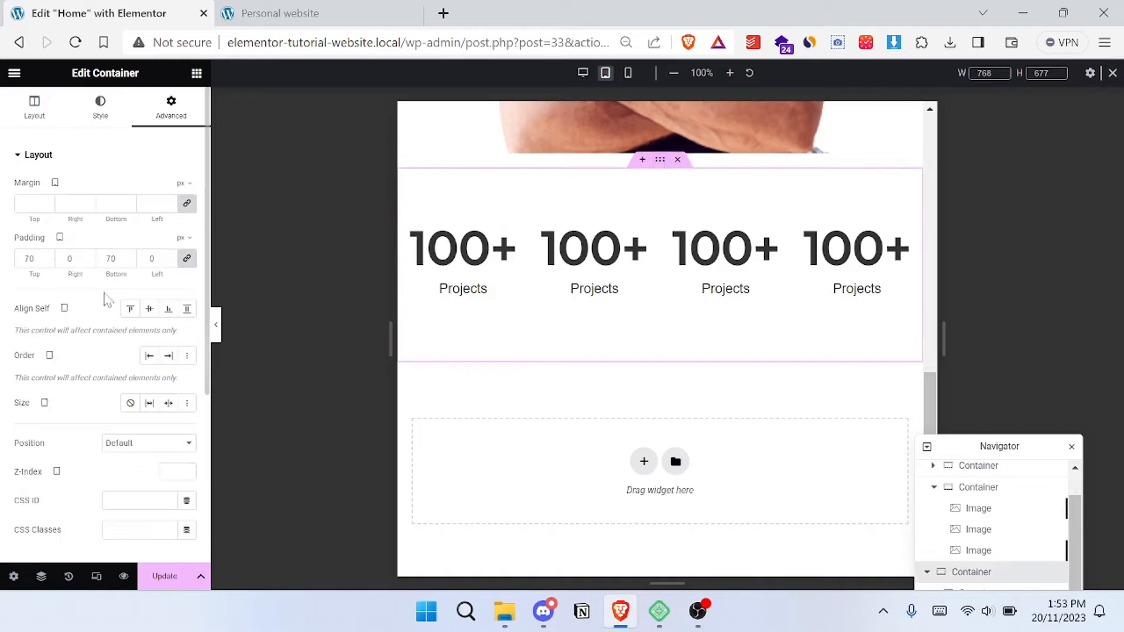
click(34, 107)
scroll(187, 410, down, 3)
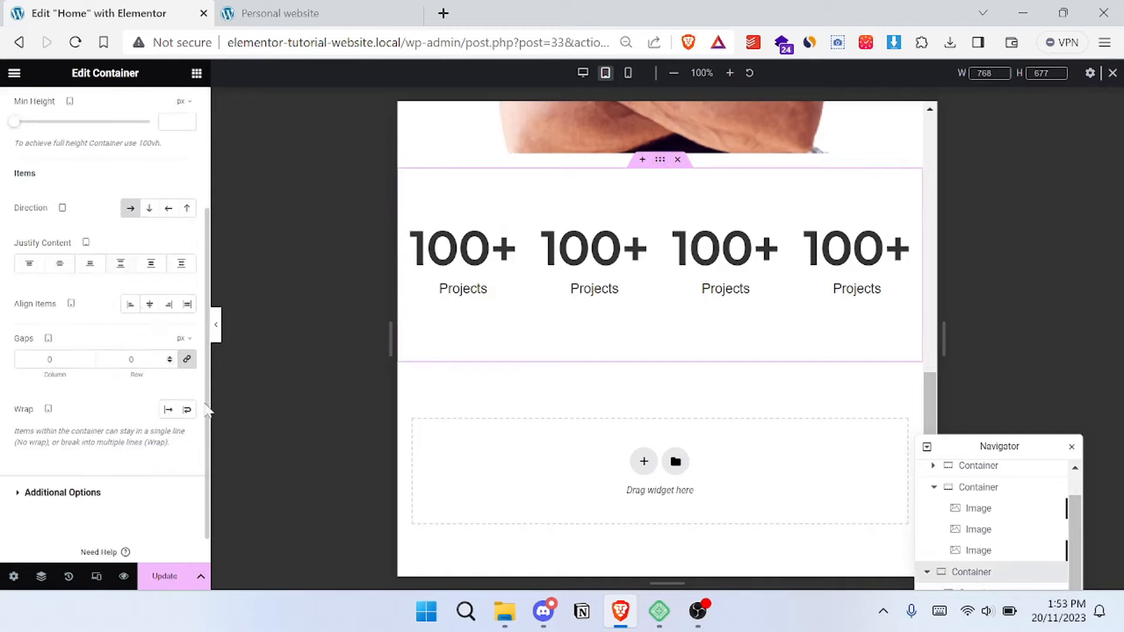
click(188, 410)
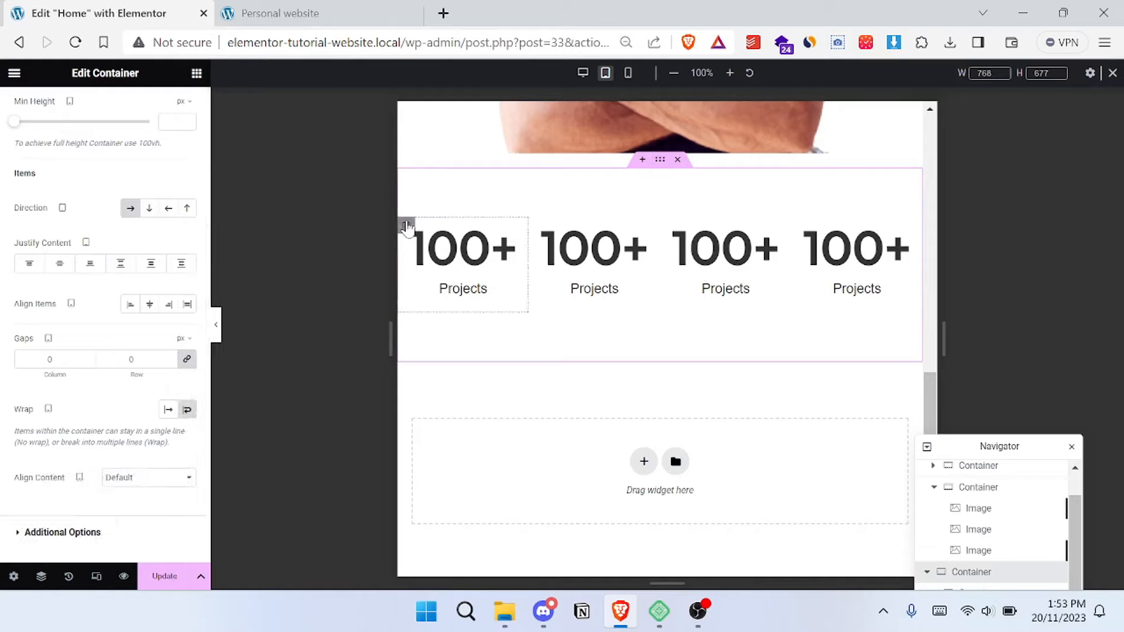
- Set the first counter column's tablet width to 50%
click(407, 227)
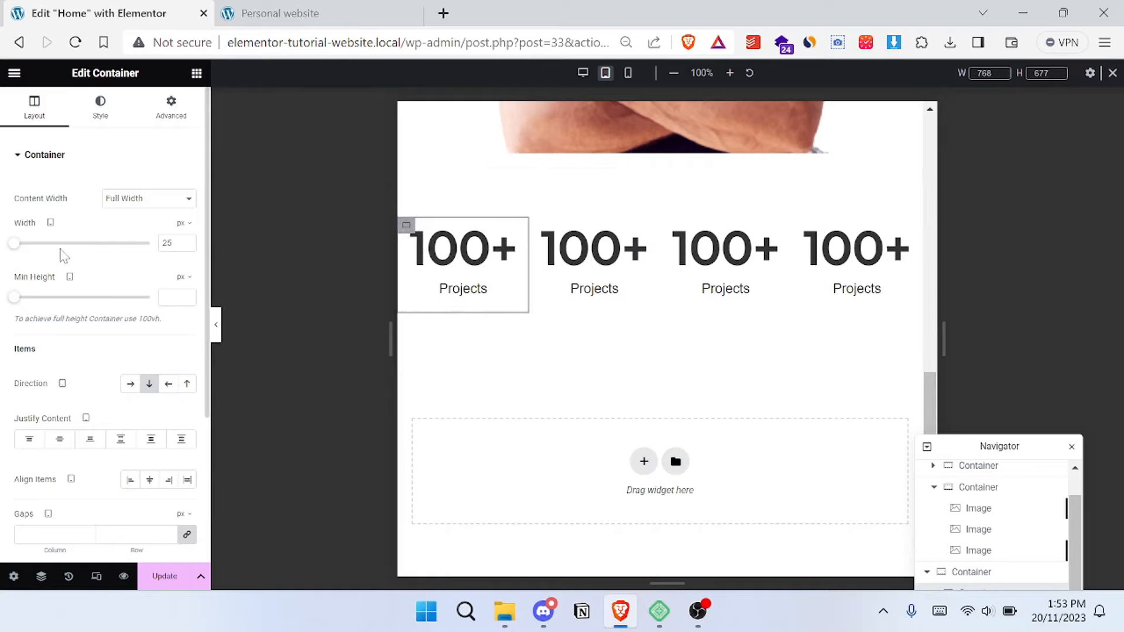
click(189, 226)
click(176, 245)
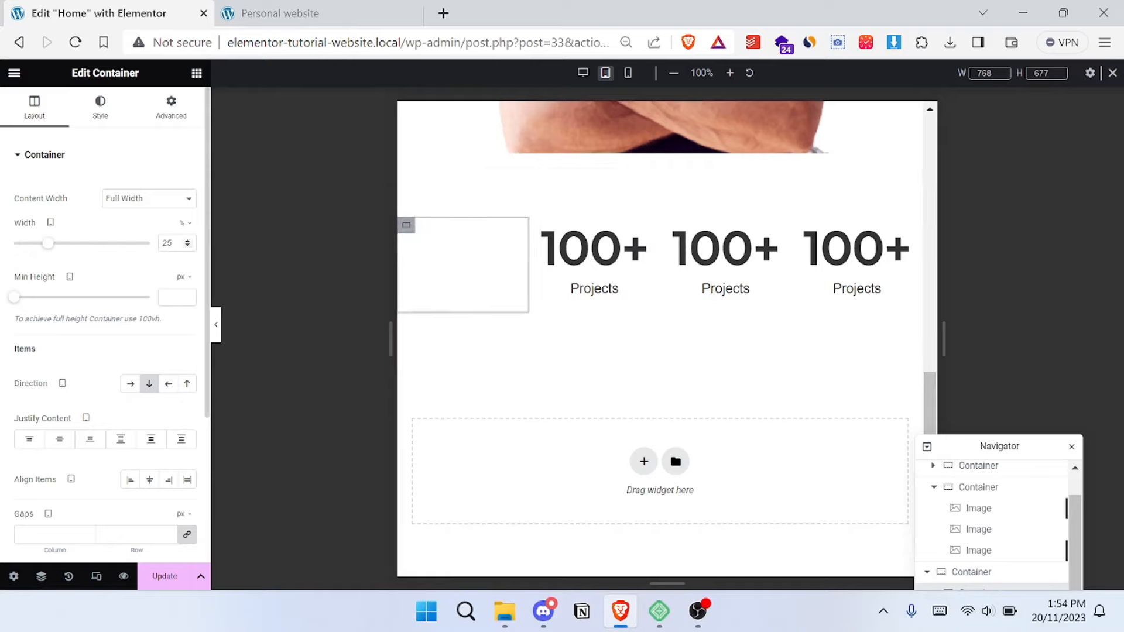
double_click(168, 243)
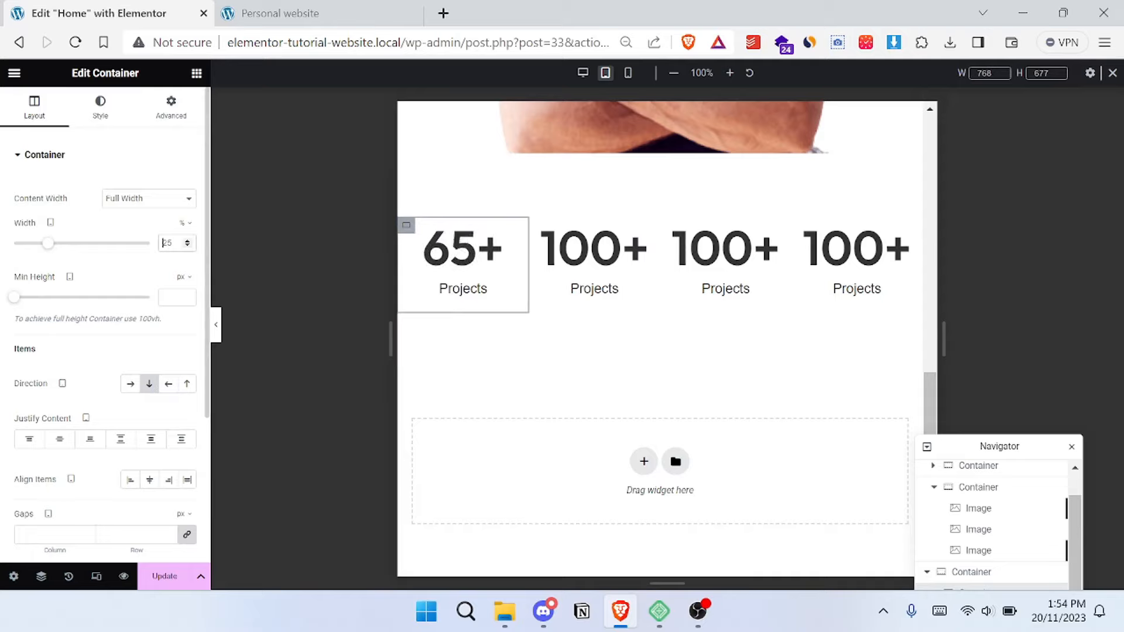
text(50)
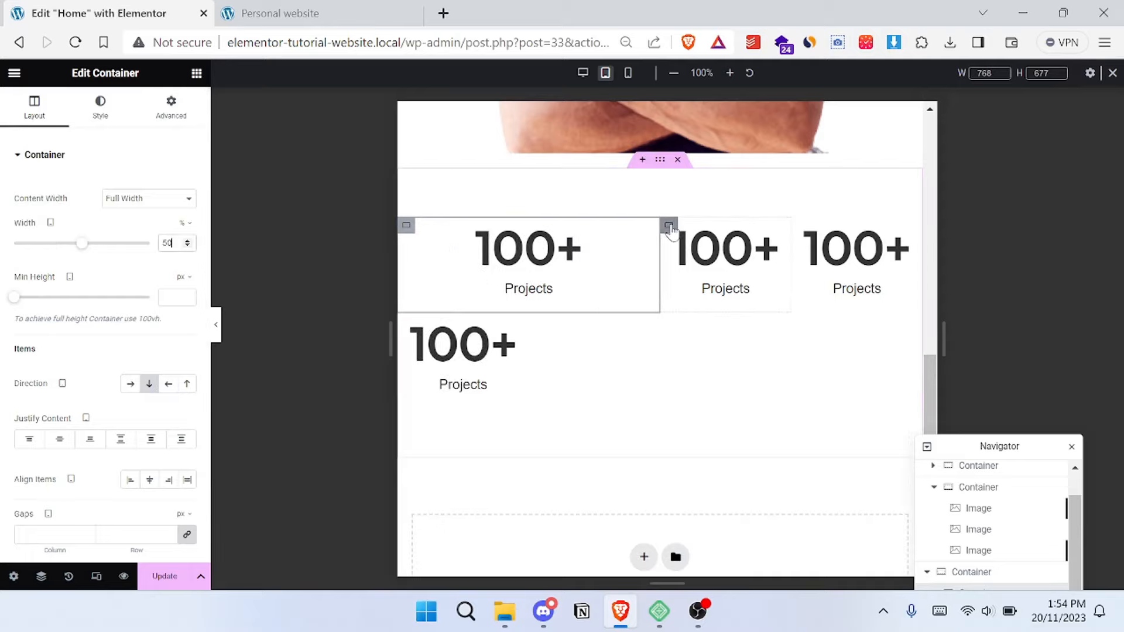
- Set the second counter column's tablet width to 50%
click(669, 226)
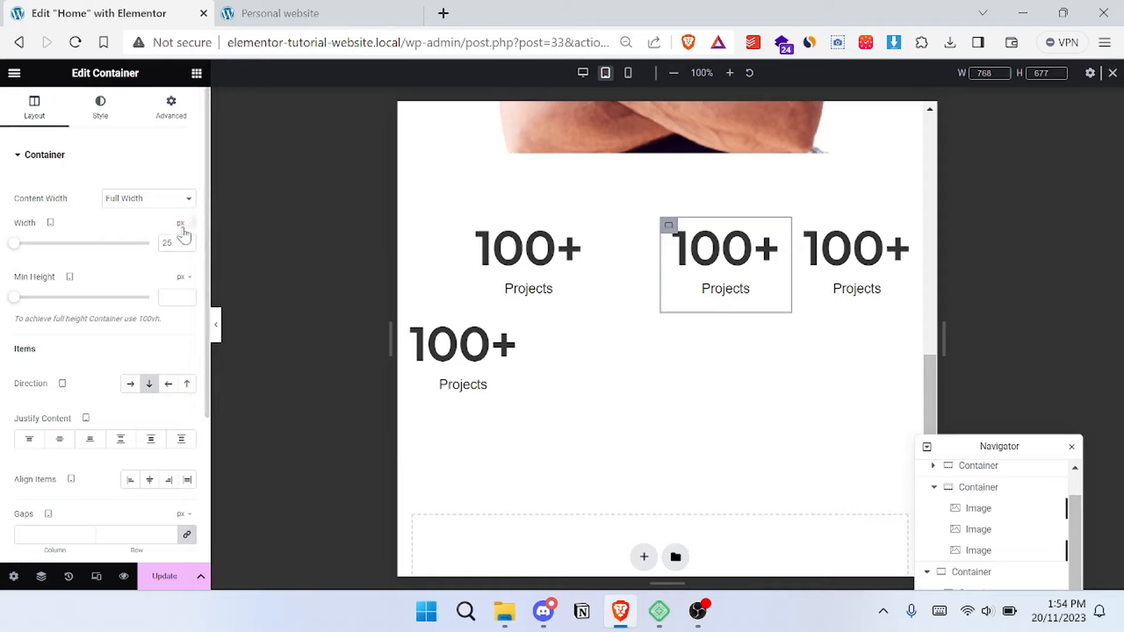
click(186, 245)
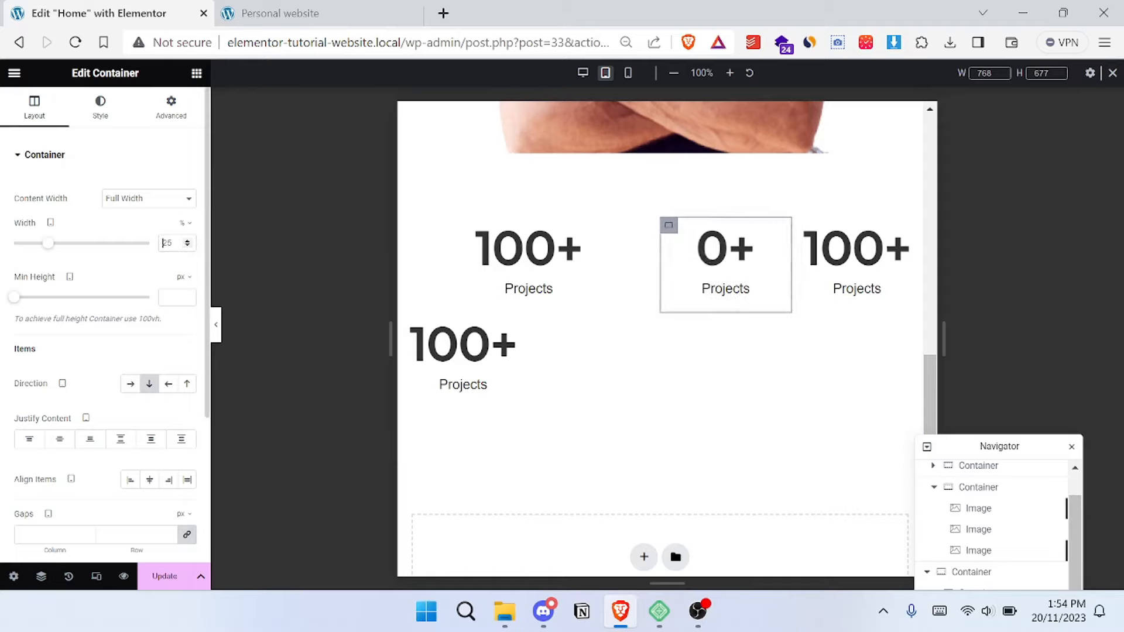
double_click(168, 243)
text(50)
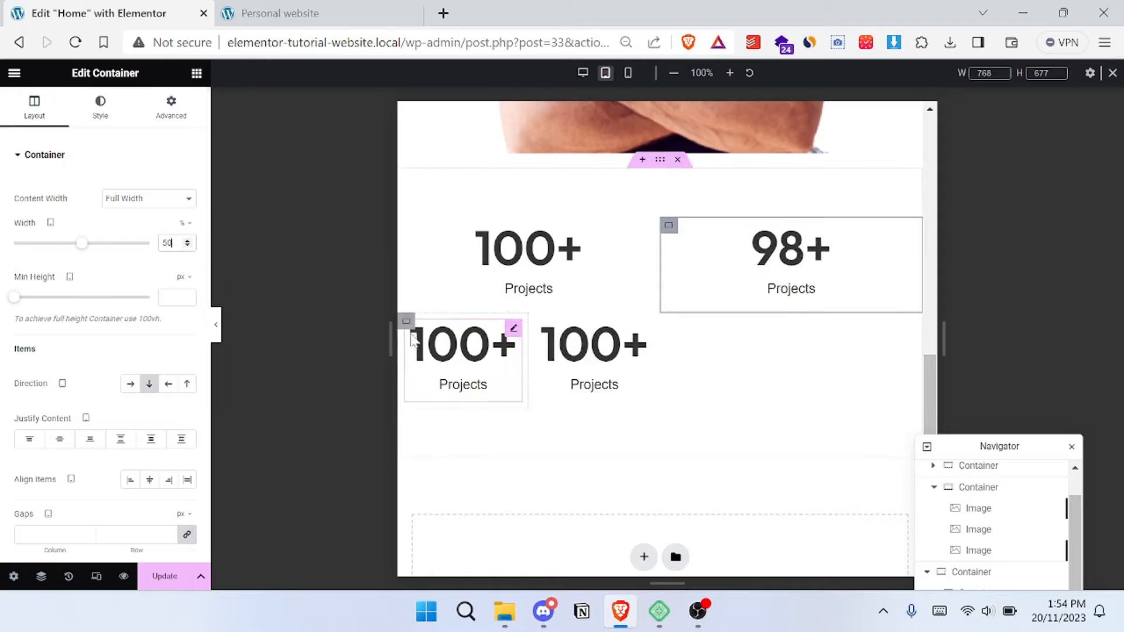
- Set the third counter column's tablet width to 50%
click(406, 322)
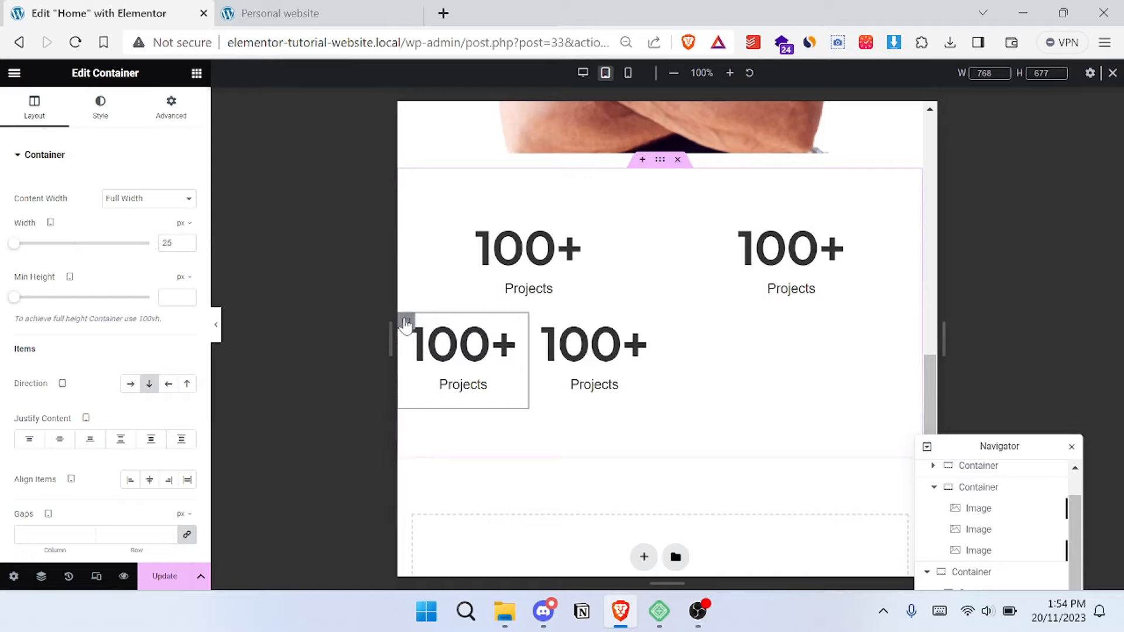
click(187, 225)
click(179, 244)
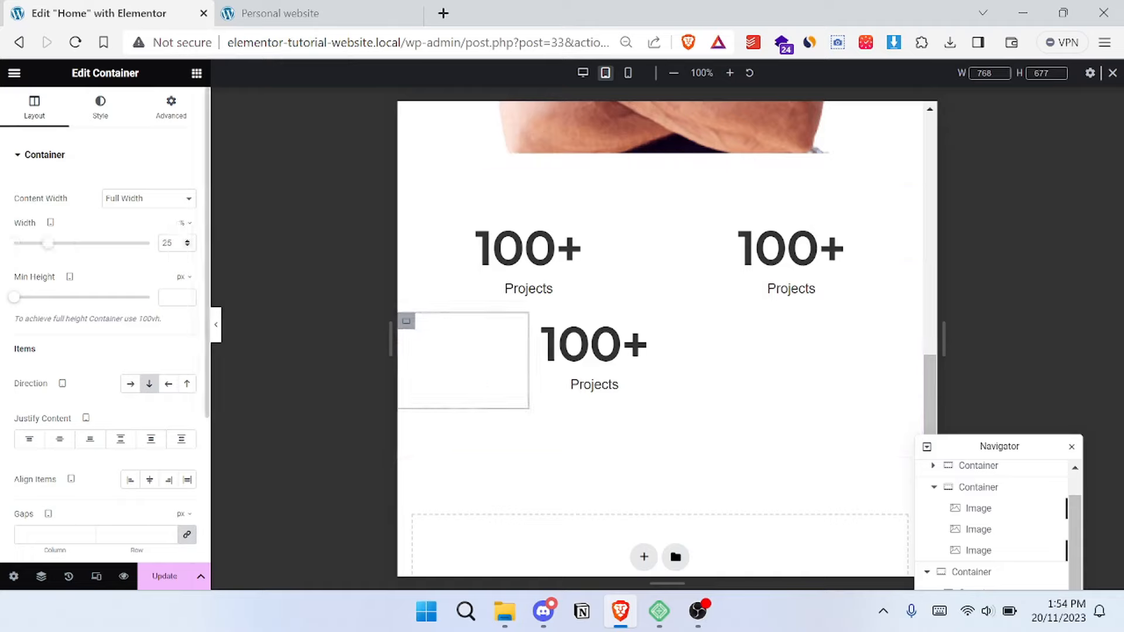
double_click(168, 243)
text(50)
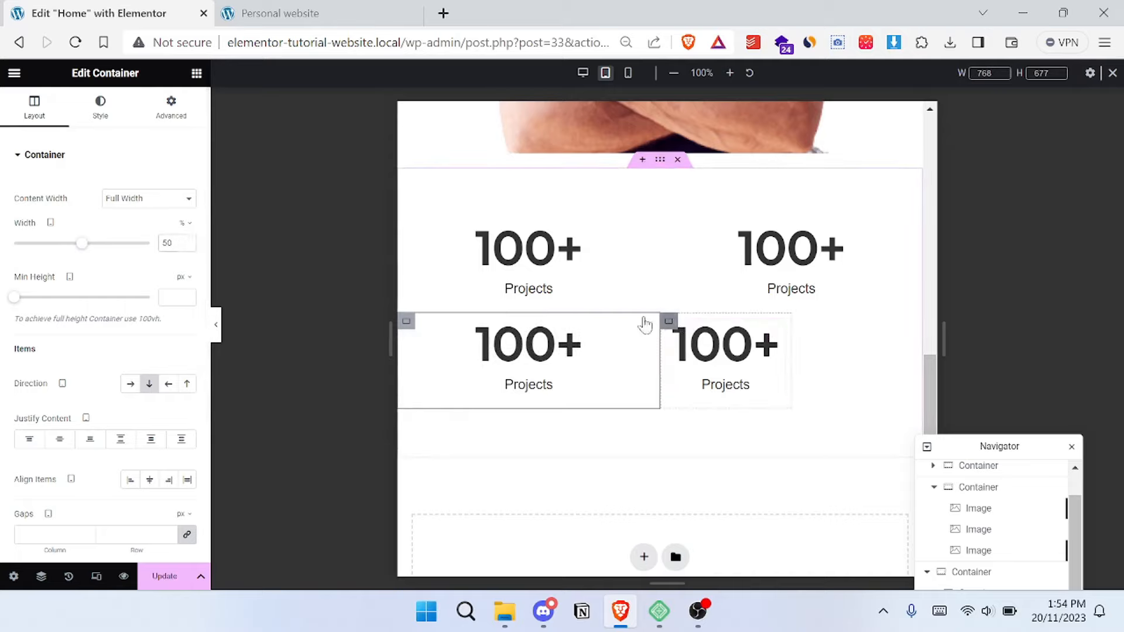
- Set the fourth counter column's tablet width to 50%
click(669, 321)
click(185, 224)
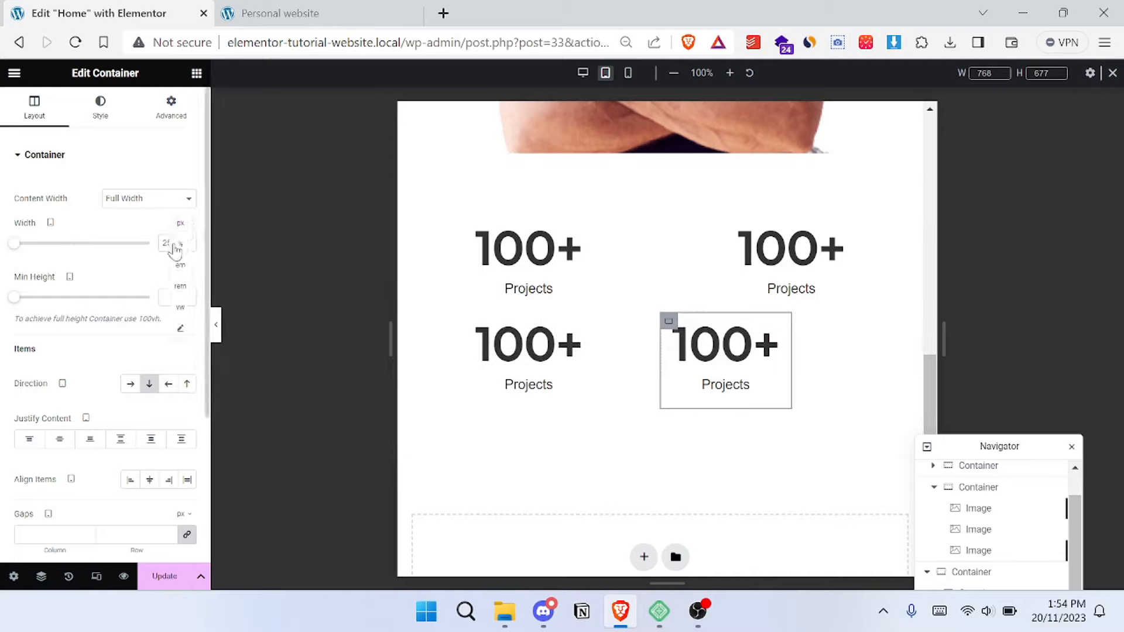
click(174, 245)
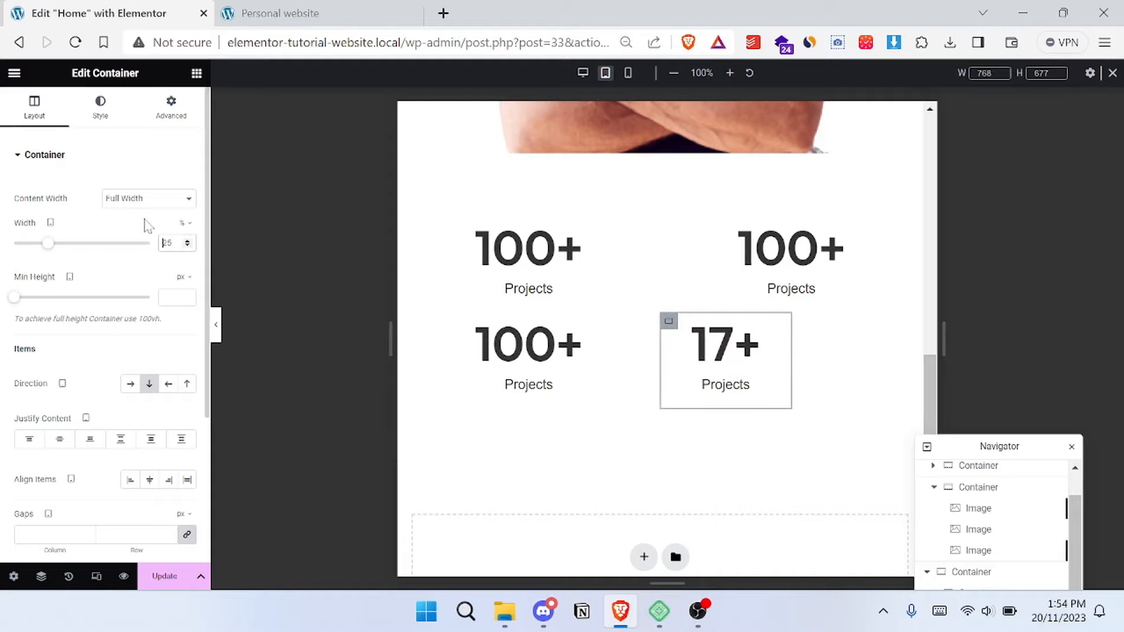
text(50)
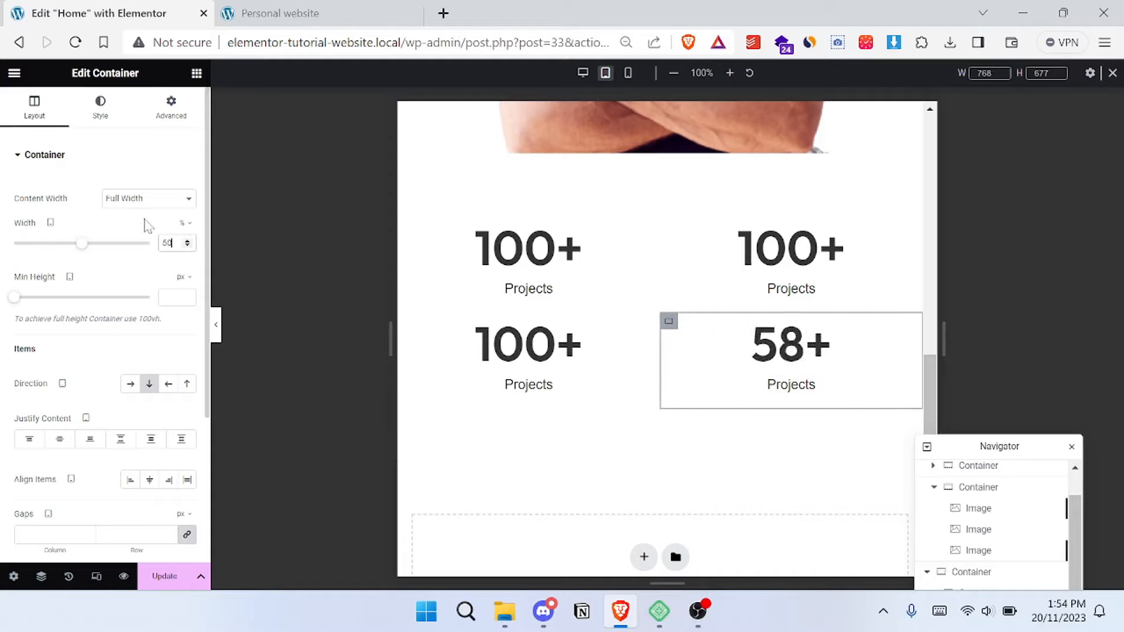
- Check the hero and statistics sections in the mobile portrait preview and inspect the first counter's style and content settings
click(629, 74)
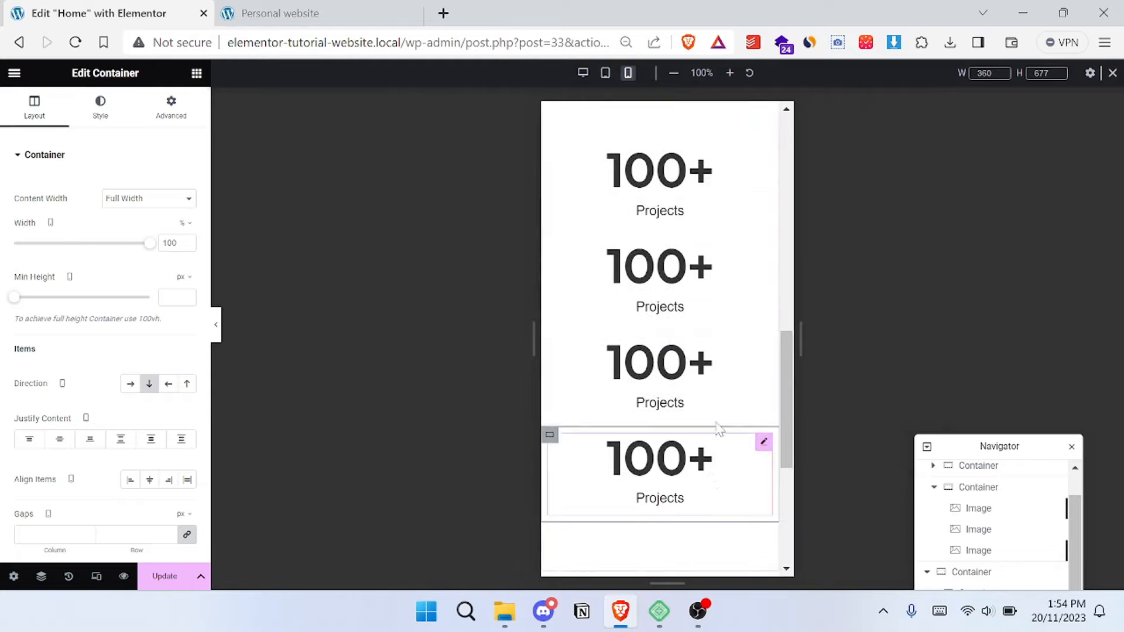
scroll(720, 418, up, 4)
scroll(718, 326, down, 3)
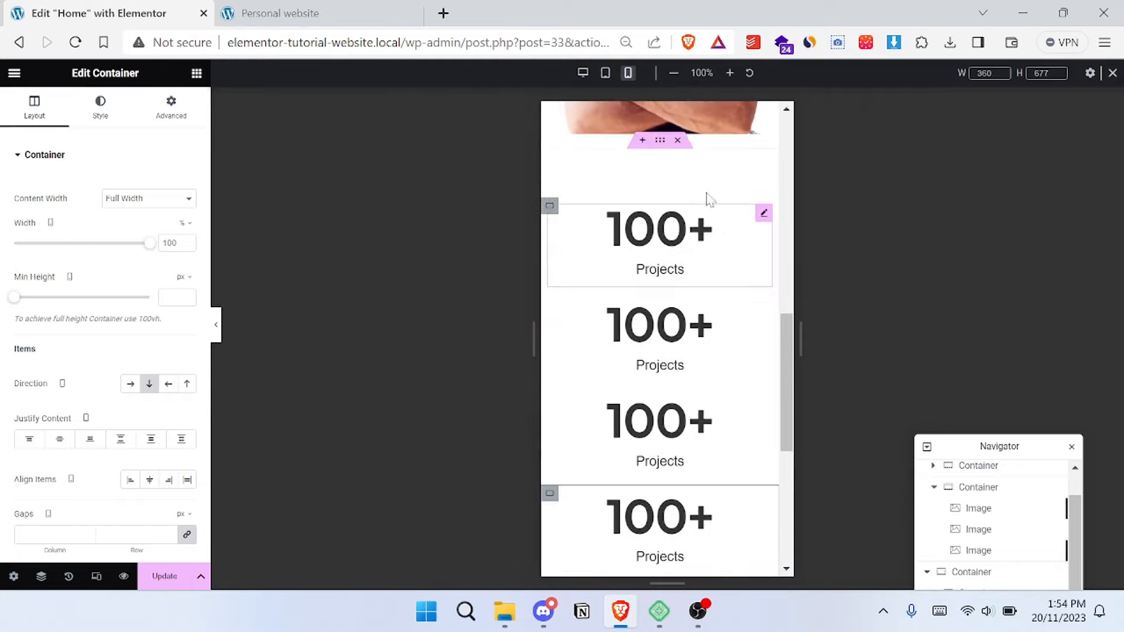
scroll(708, 199, up, 3)
scroll(706, 204, up, 6)
scroll(715, 238, down, 5)
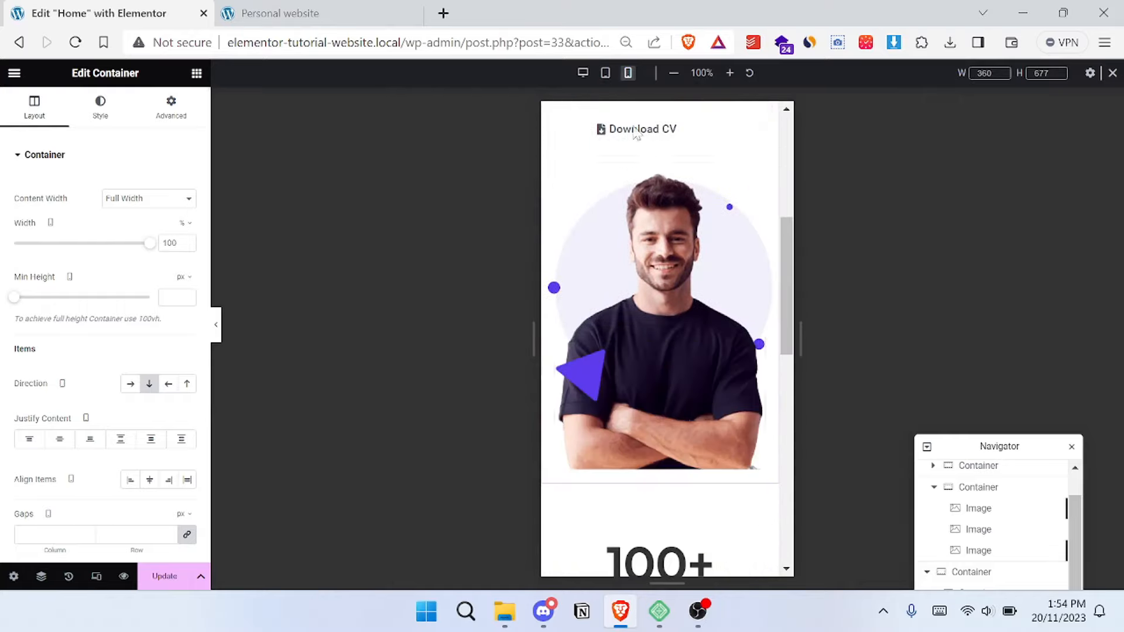
scroll(662, 199, down, 5)
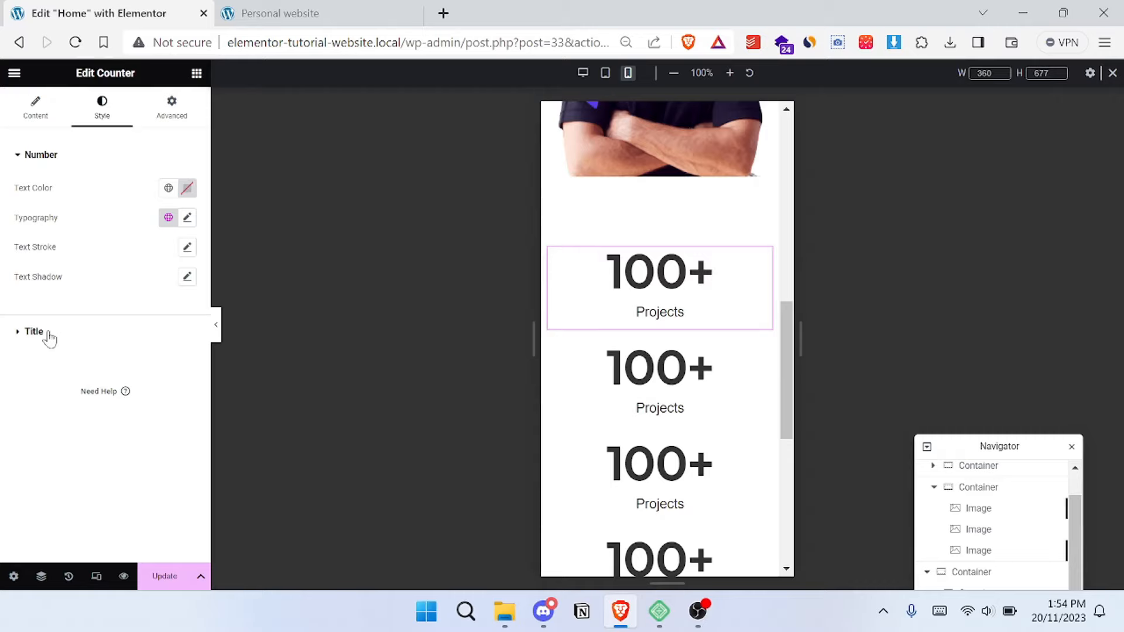
click(35, 331)
click(35, 109)
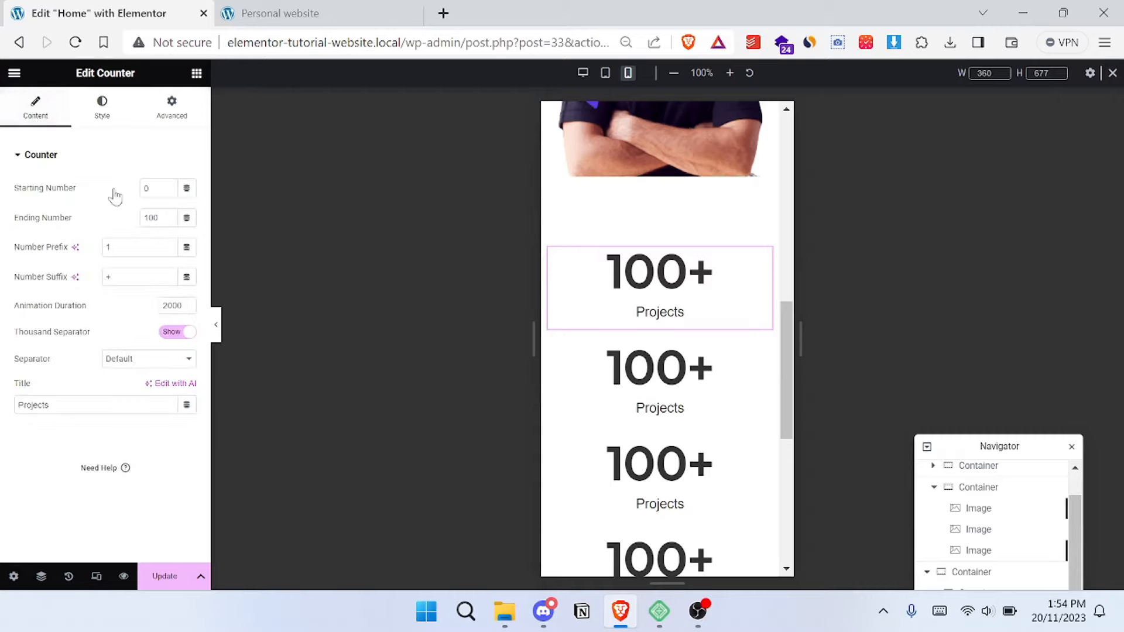
click(97, 406)
- Return the preview to desktop, check the page layout, and save the Home page changes
click(582, 75)
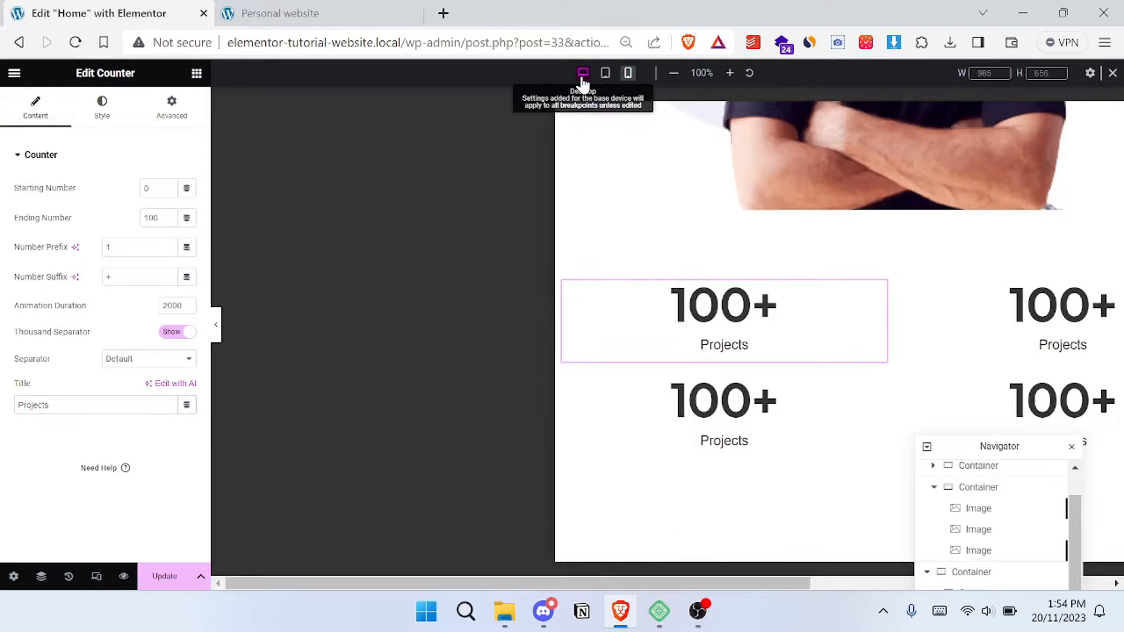
scroll(671, 293, up, 5)
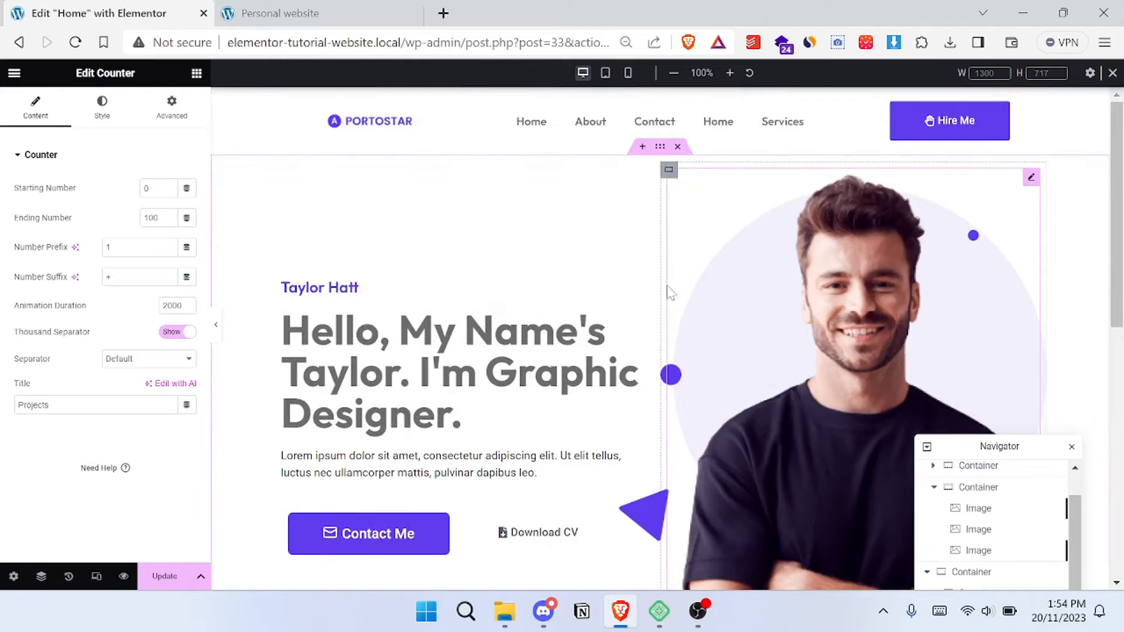
scroll(669, 291, down, 8)
click(165, 577)
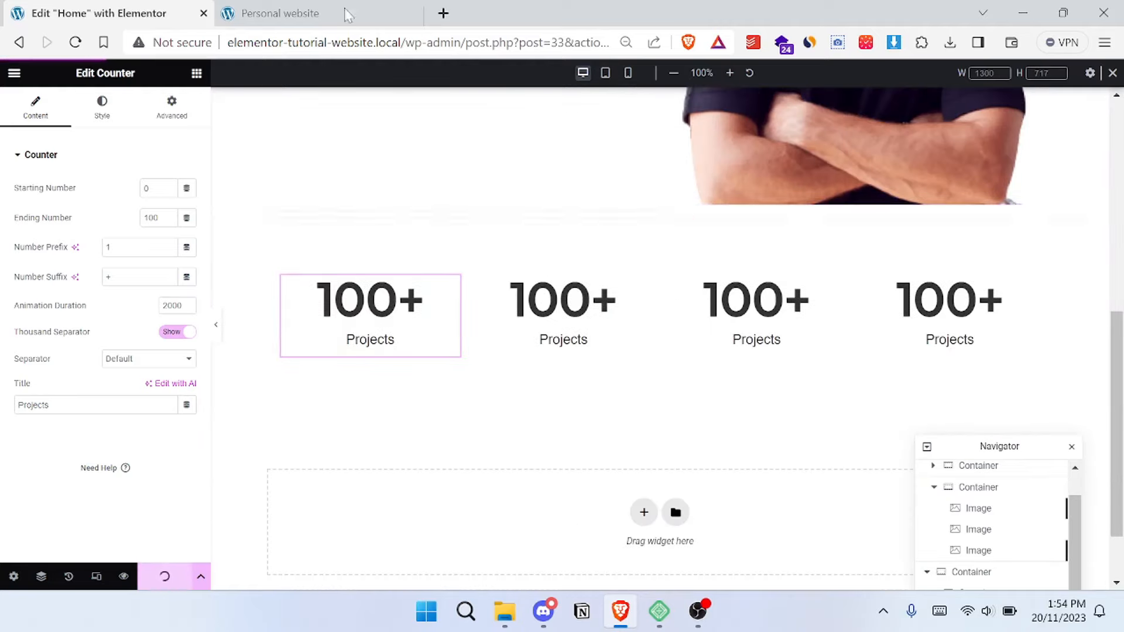
- Examine the "What I Do For My Customer." services section on the reference website
click(354, 24)
scroll(494, 234, down, 6)
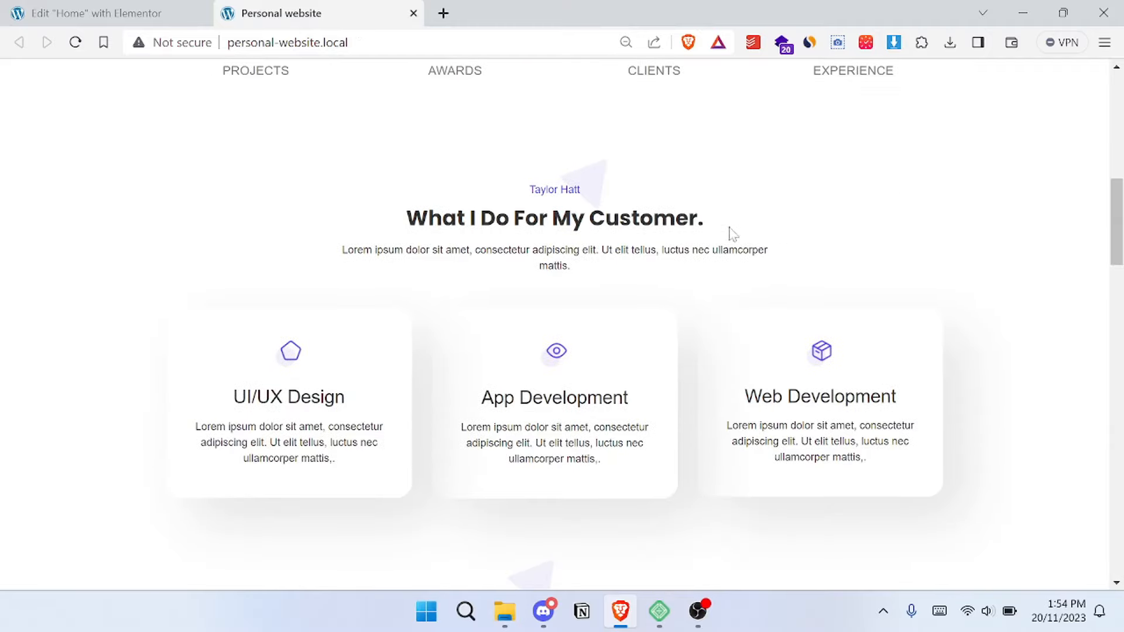
drag(233, 176, 715, 231)
click(834, 183)
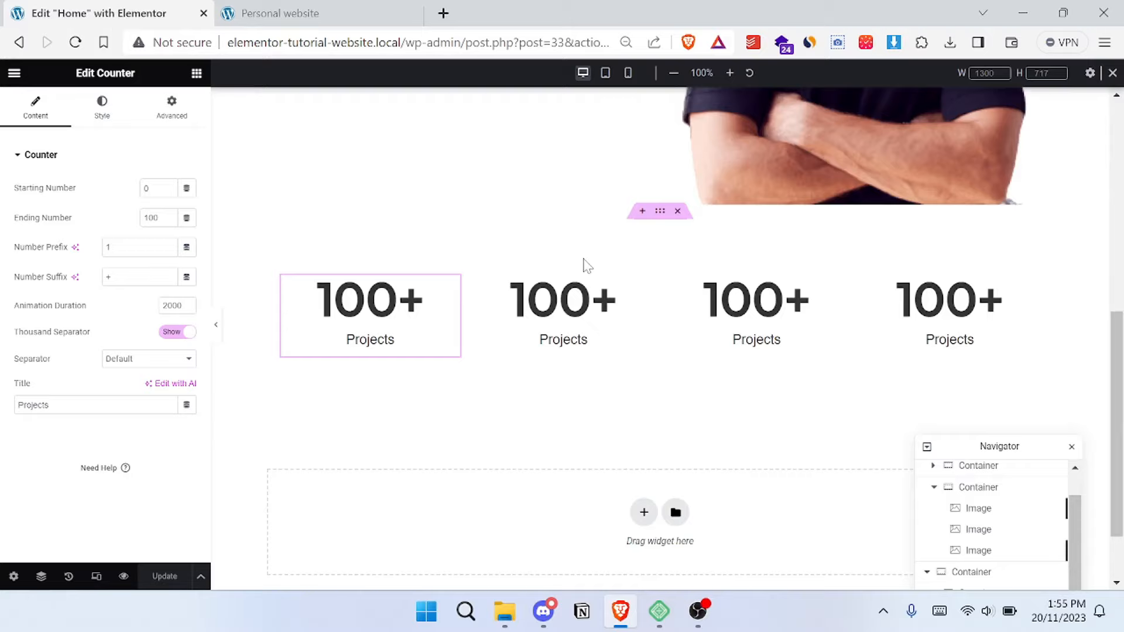
scroll(582, 264, down, 2)
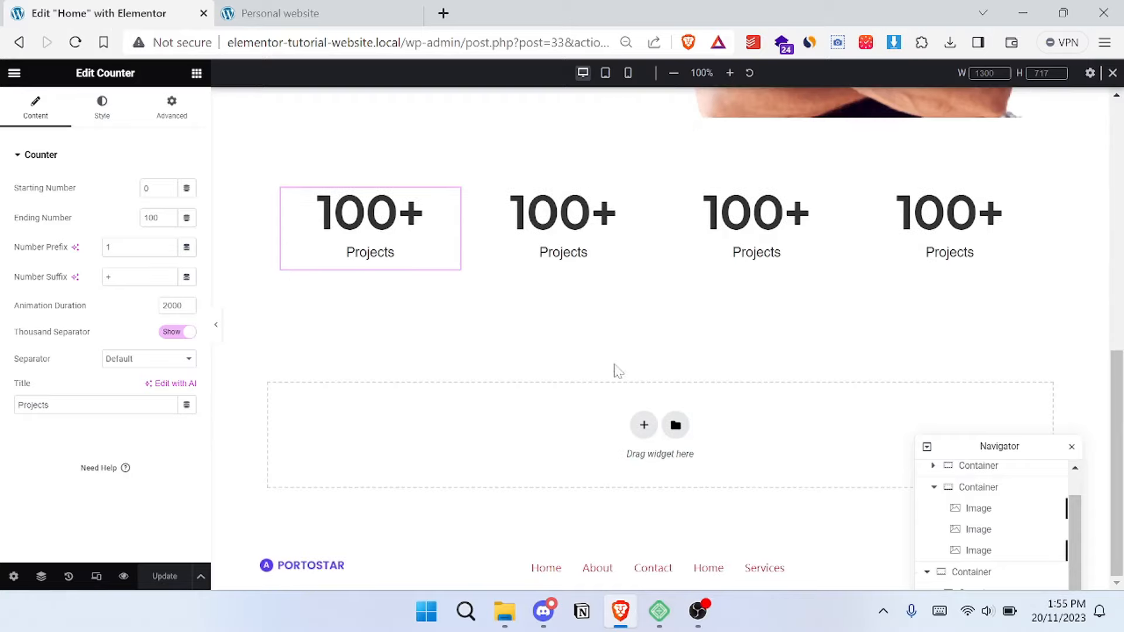
- Add a single-column container below the statistics section and compare with the reference site's services section
click(644, 427)
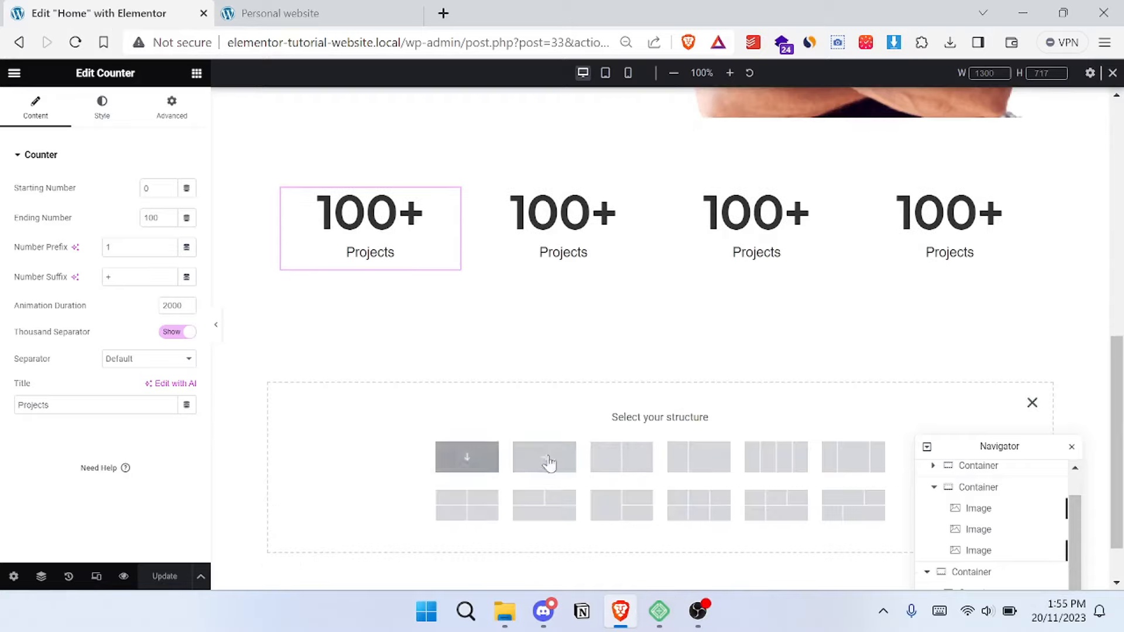
click(358, 14)
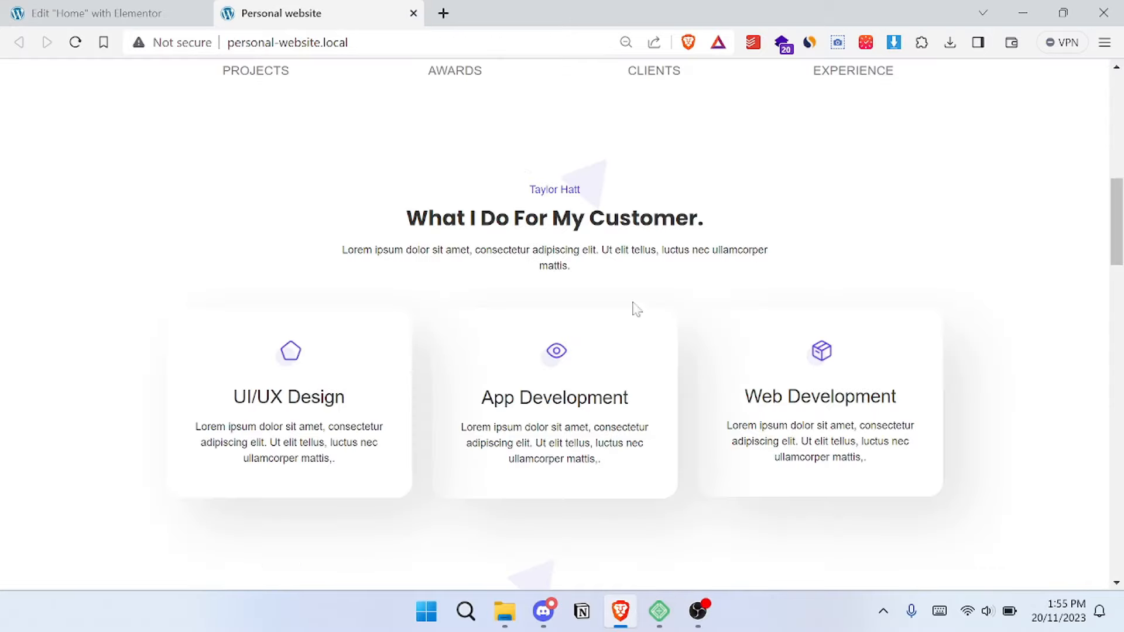
click(79, 12)
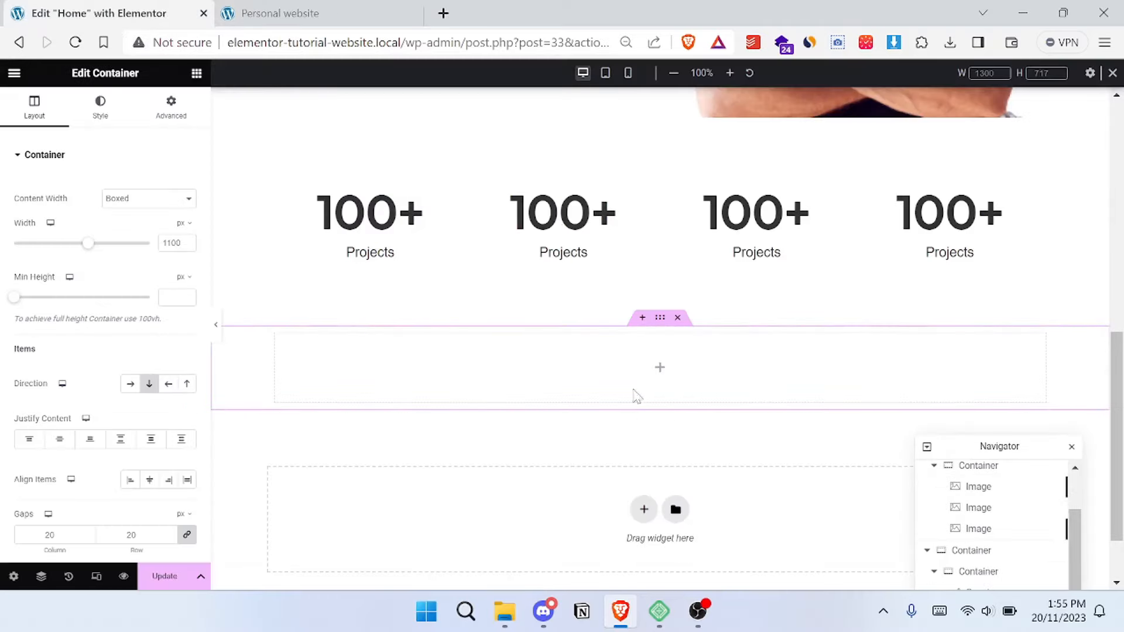
click(321, 11)
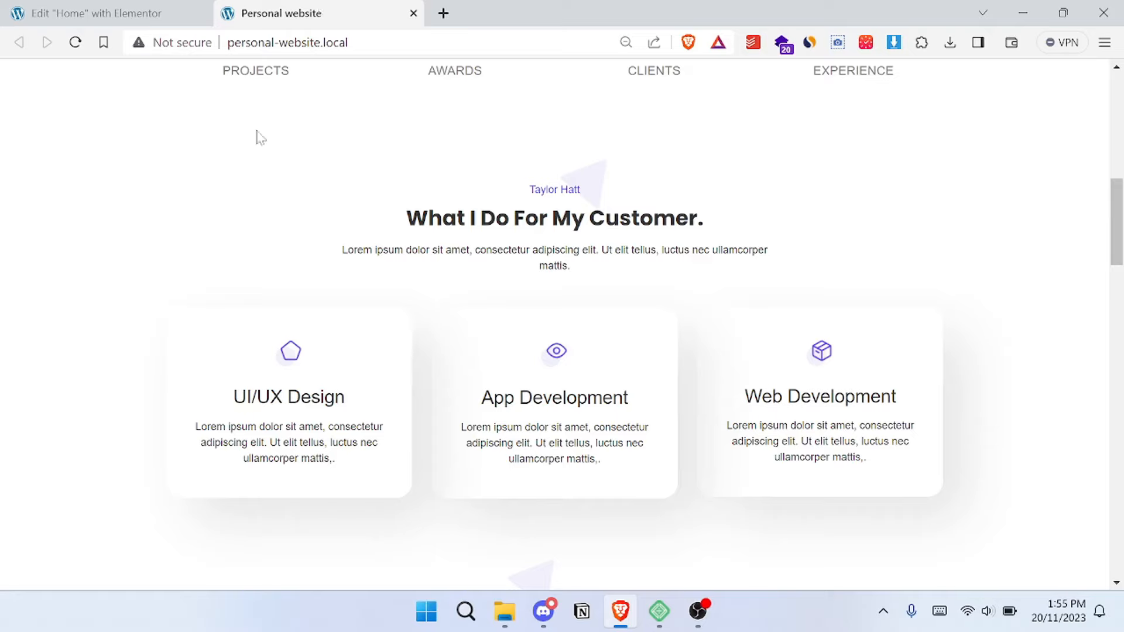
click(161, 12)
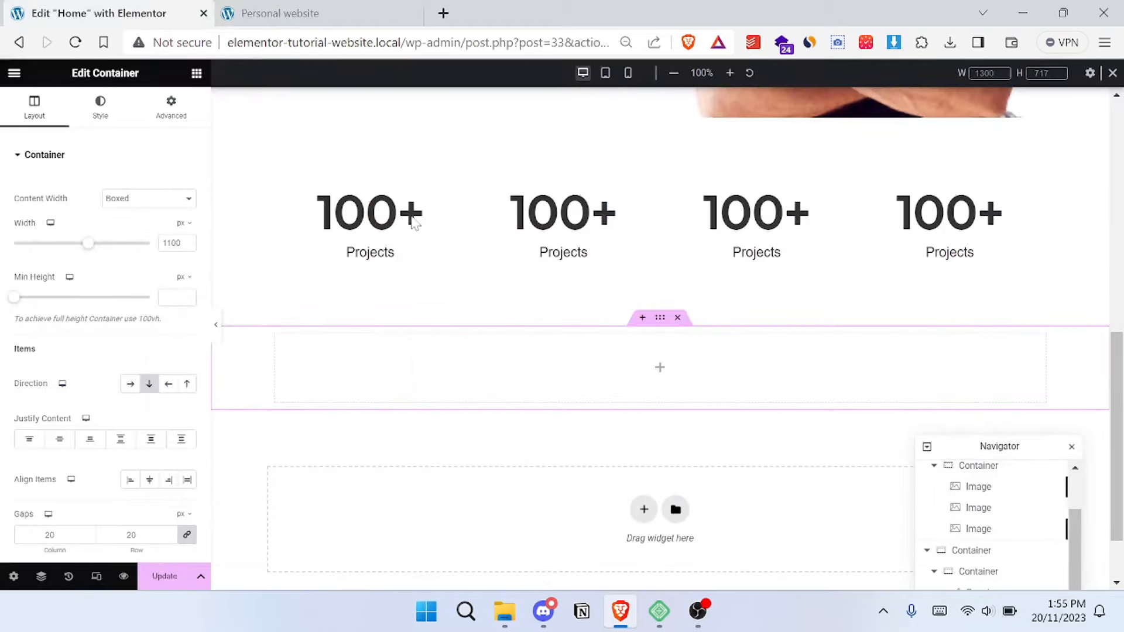
- Copy the small name label above the "What I Do For My Customer." heading on the reference site
click(196, 72)
click(287, 13)
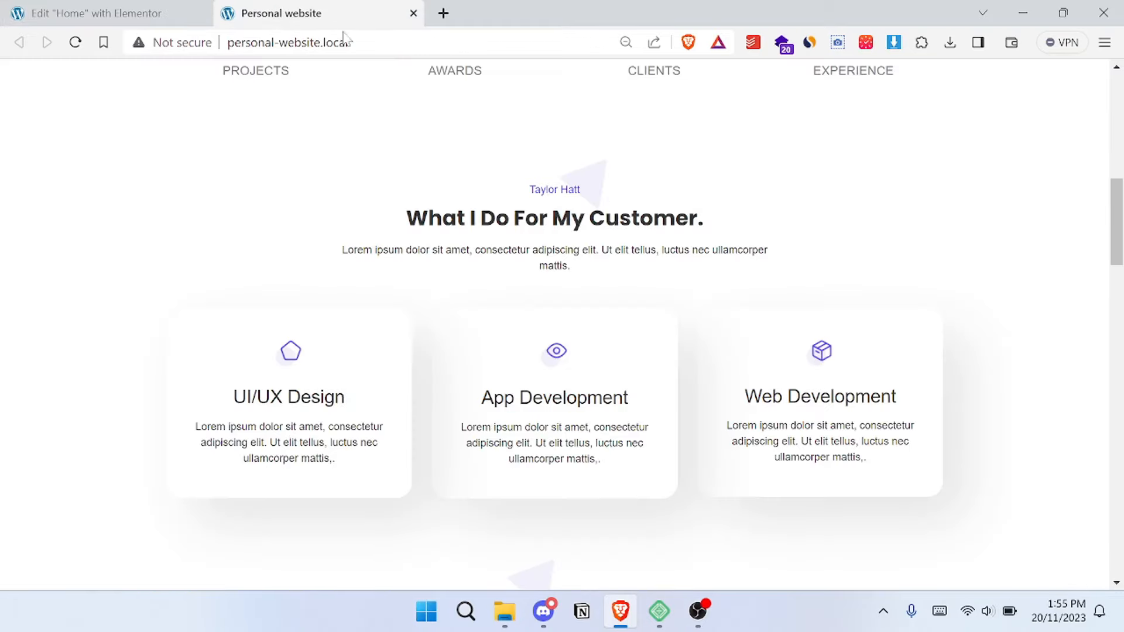
triple_click(555, 190)
key(ctrl+c)
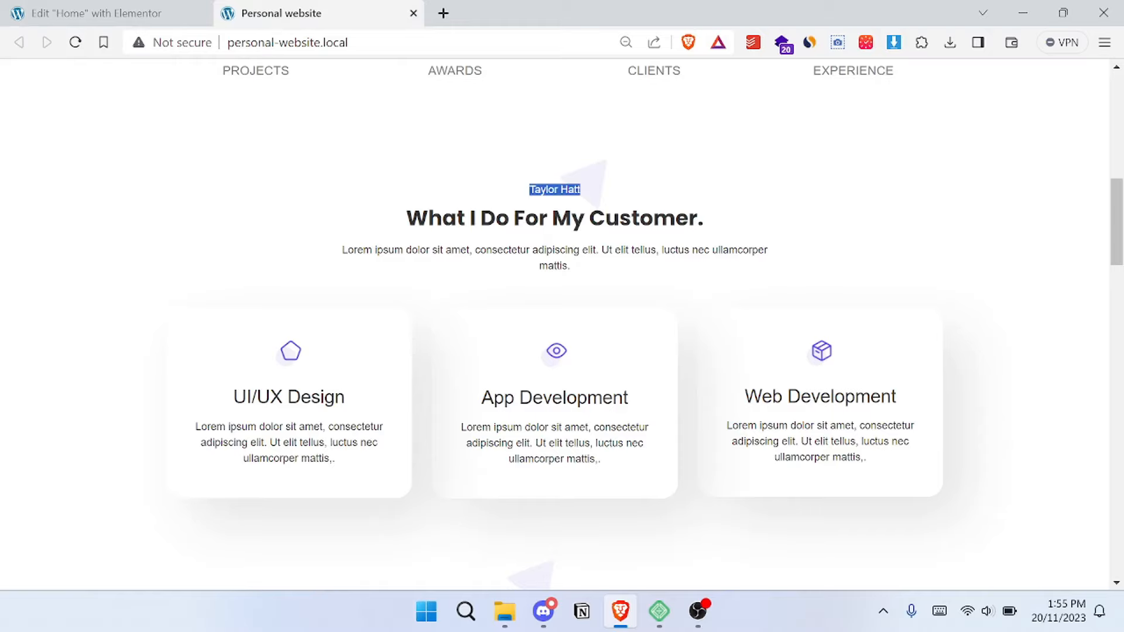
click(162, 10)
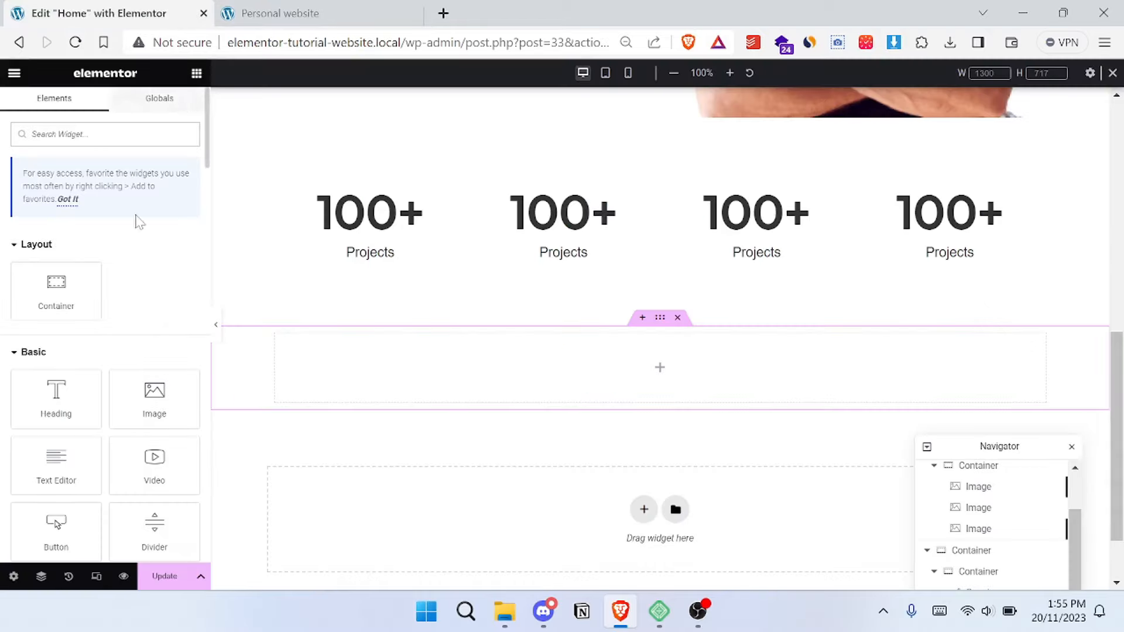
- Add a center-aligned Heading widget to the new container and replace its placeholder text with the copied name
drag(63, 387, 633, 367)
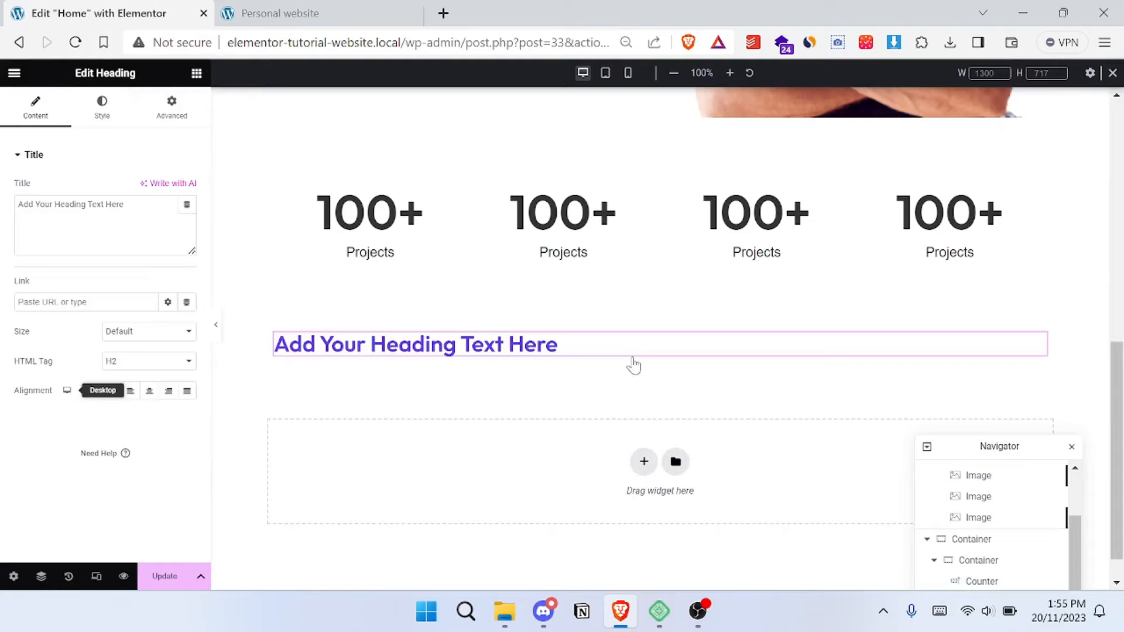
click(150, 391)
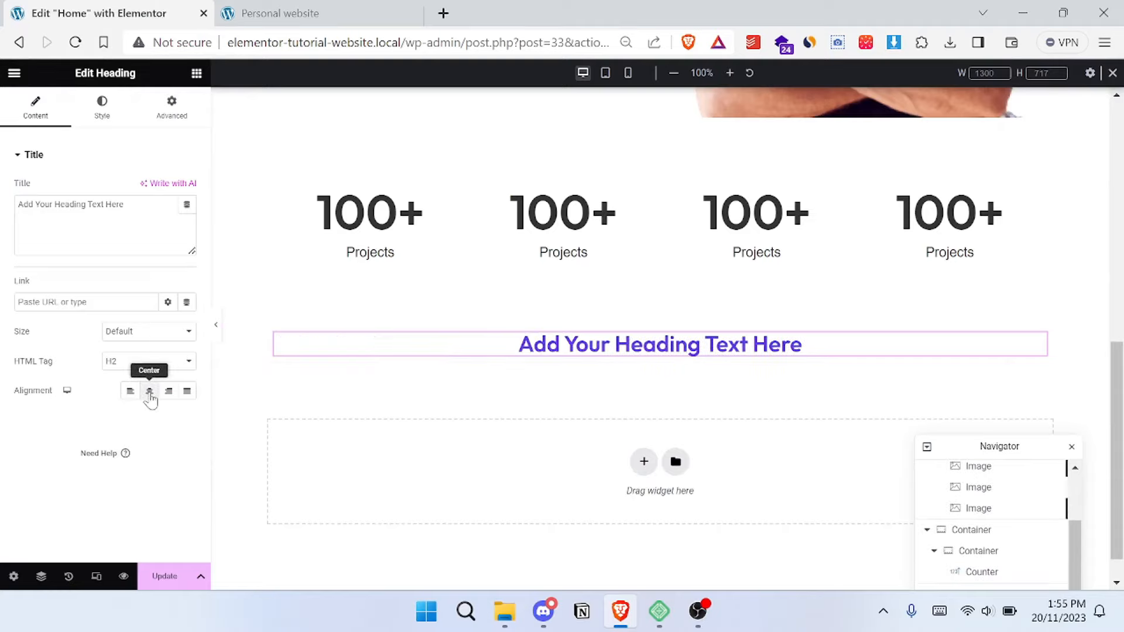
double_click(96, 204)
key(ctrl+a)
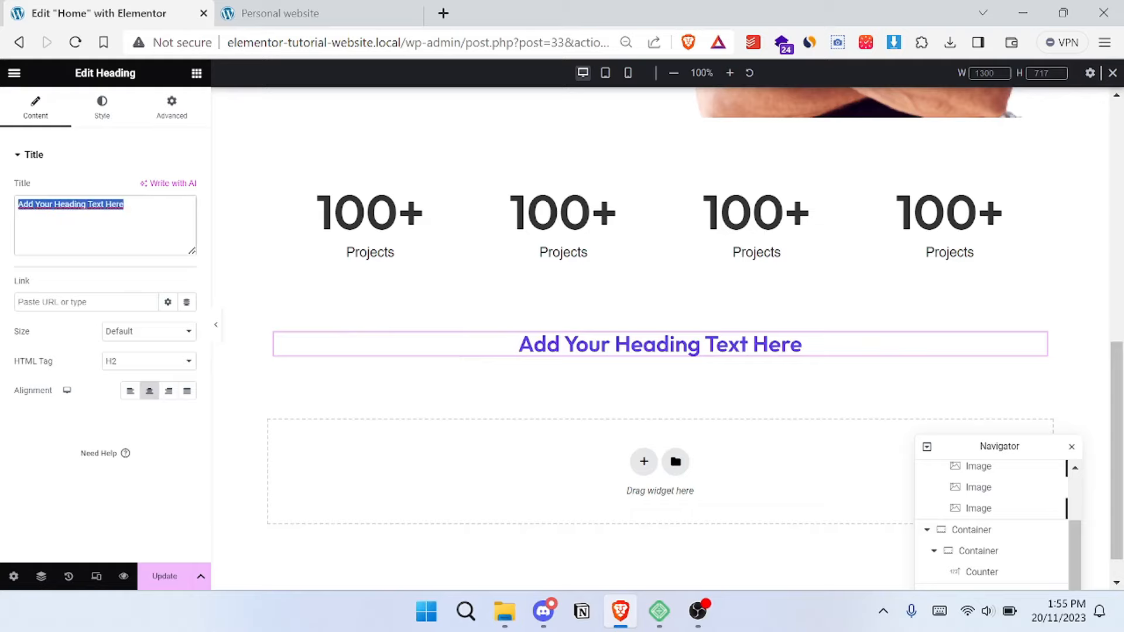
key(ctrl+v)
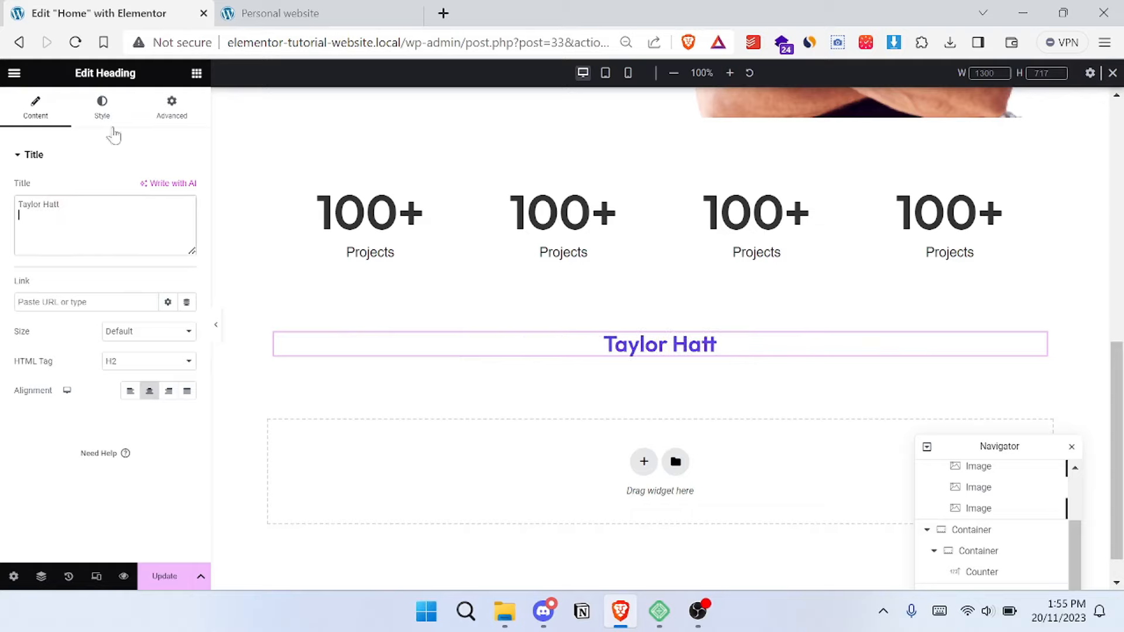
- Check the name label's look on the reference site and change the new heading's HTML tag to a lower heading level
click(350, 12)
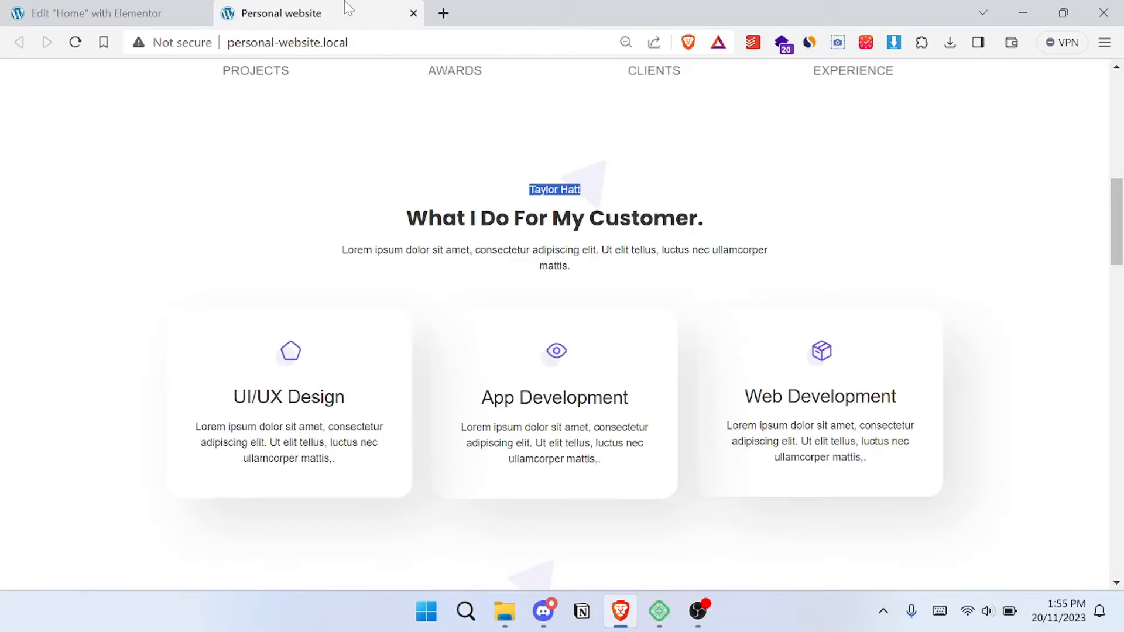
click(214, 204)
click(111, 21)
click(101, 107)
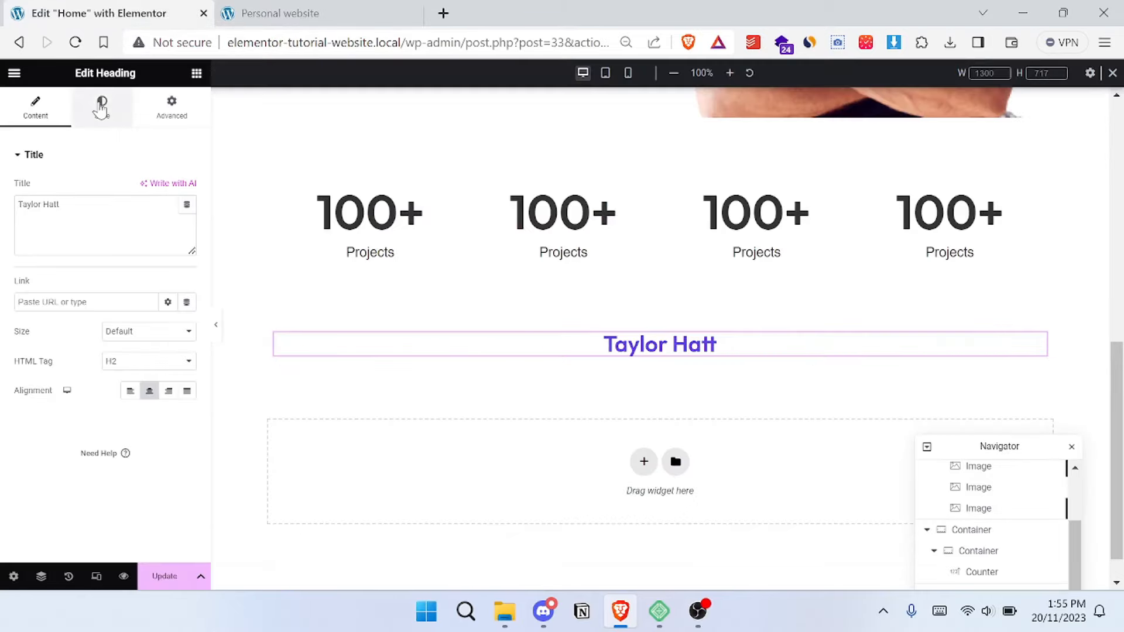
click(36, 112)
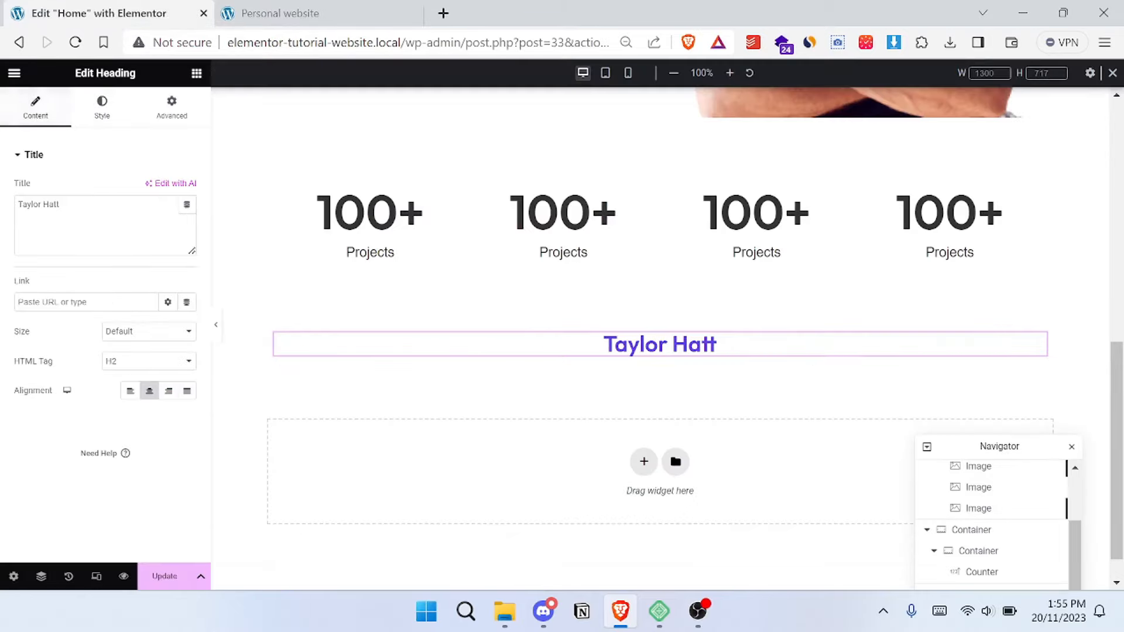
click(139, 360)
click(147, 395)
- Set the name heading's typography size to 16 px
click(102, 115)
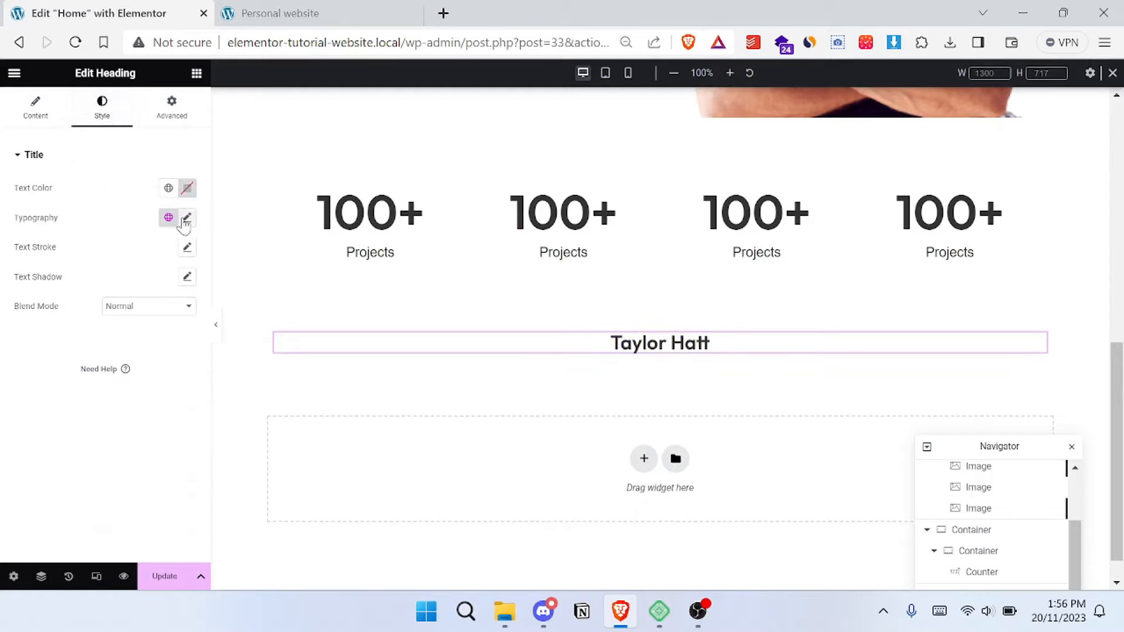
click(187, 219)
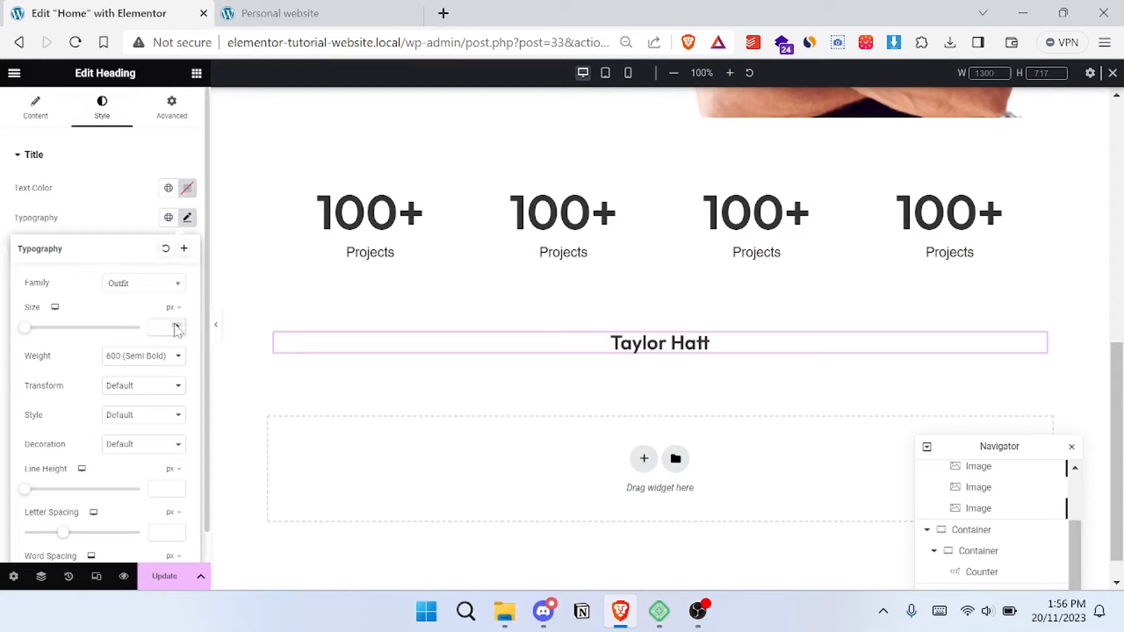
click(176, 328)
text(16)
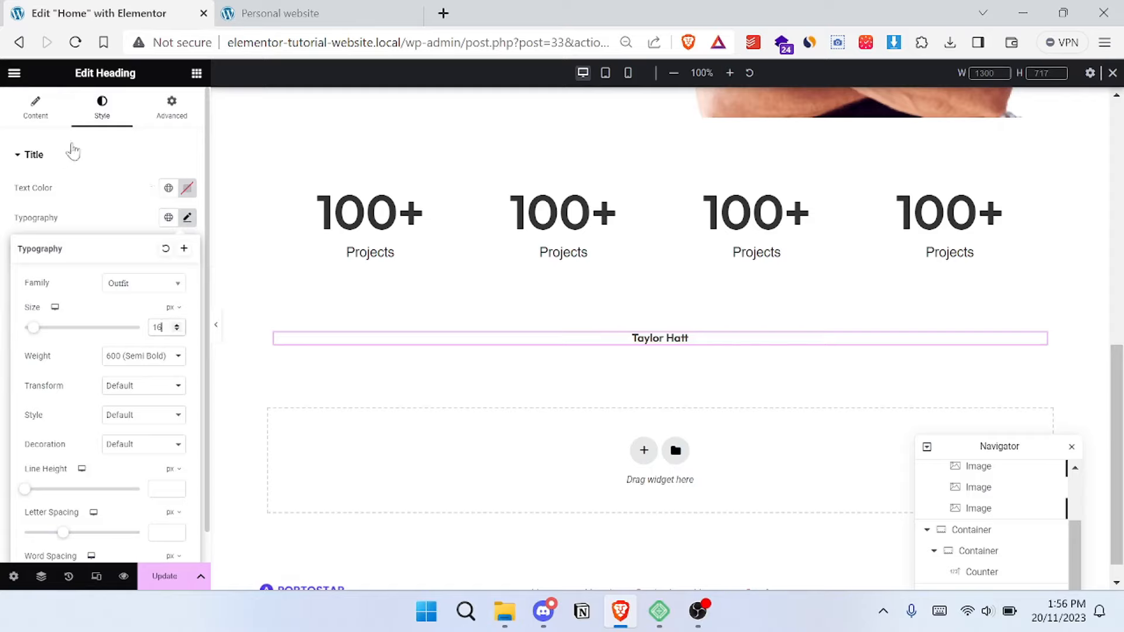
click(103, 151)
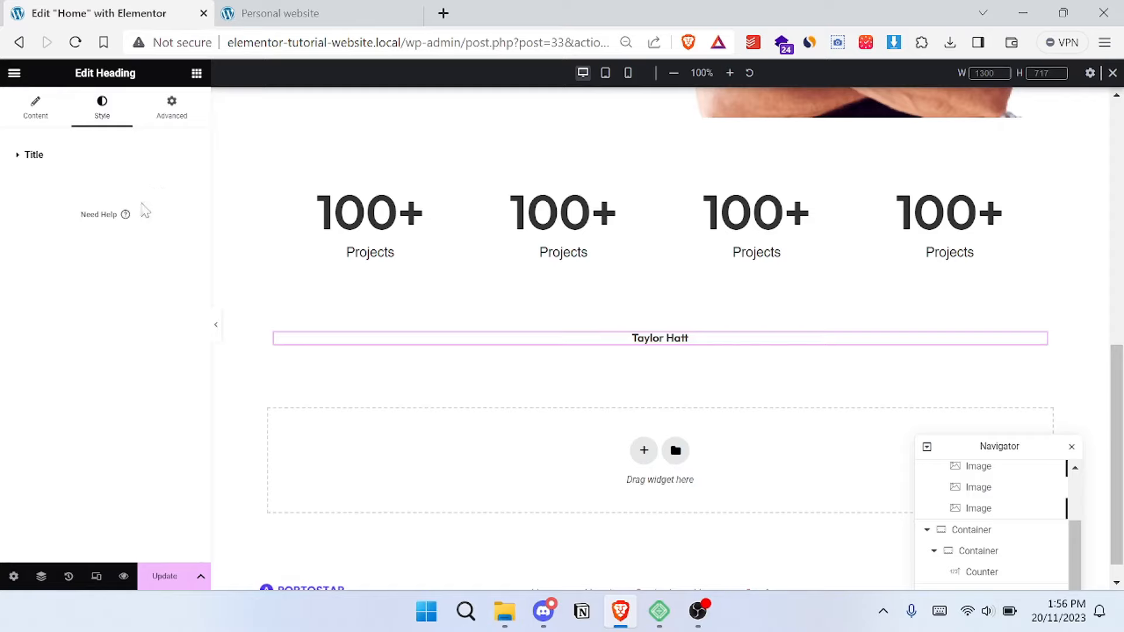
- Set the name heading's text color to the global Primary color and copy the "What I Do For My Customer." heading from the reference site
click(168, 188)
click(97, 255)
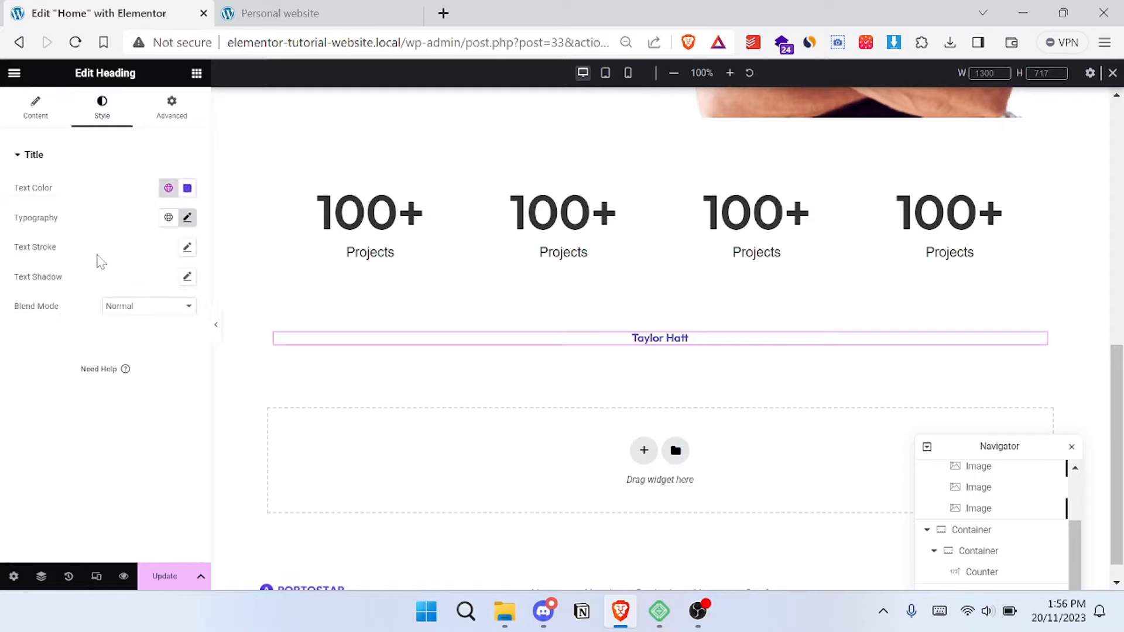
click(275, 13)
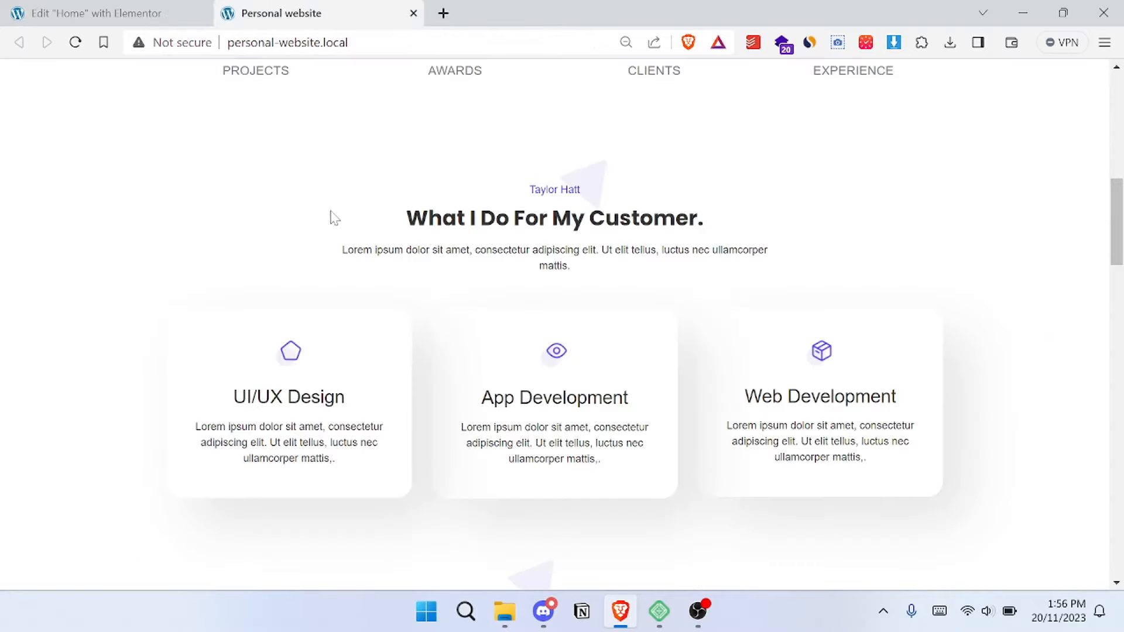
drag(334, 218, 744, 219)
key(ctrl+c)
click(134, 7)
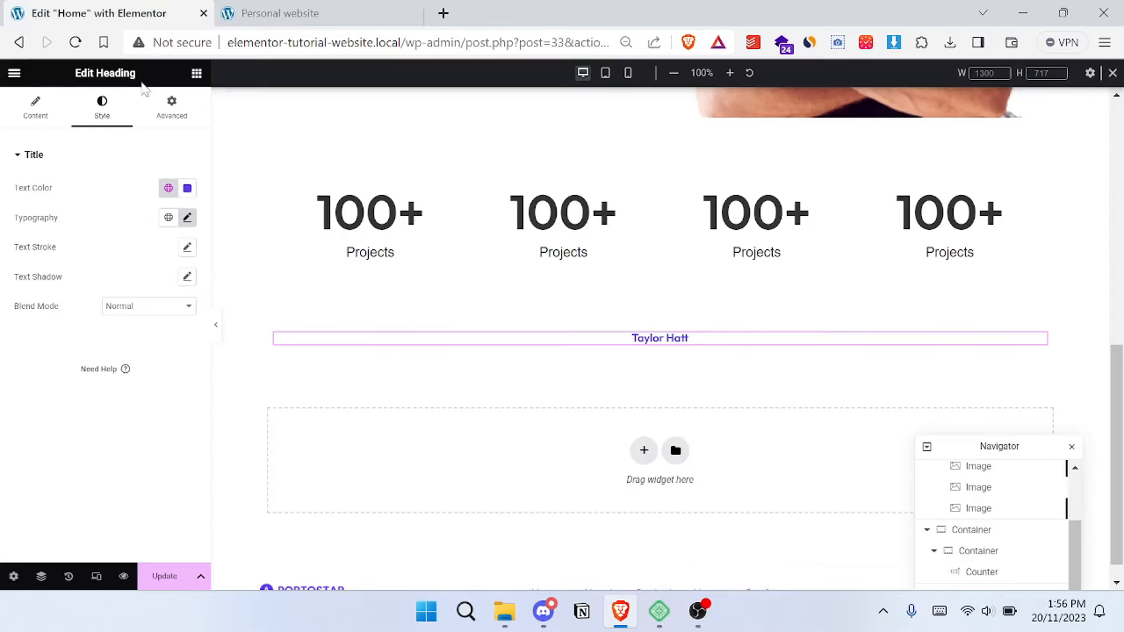
- Add a center-aligned Heading widget below the name label and replace its placeholder text with "What I Do For My Customer."
click(196, 72)
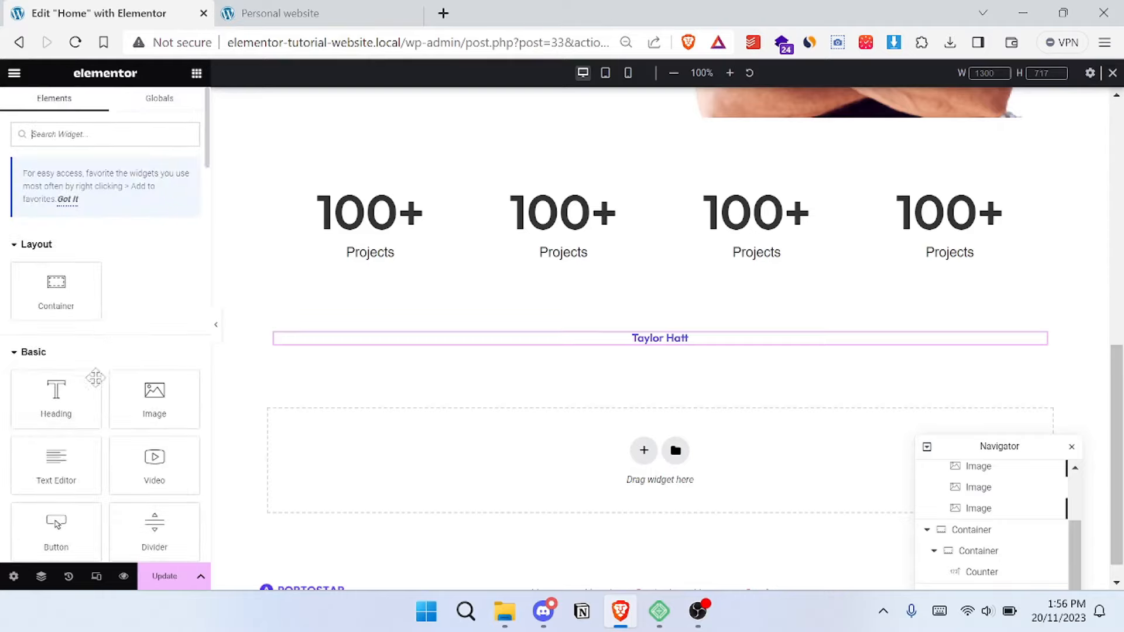
drag(75, 402, 685, 346)
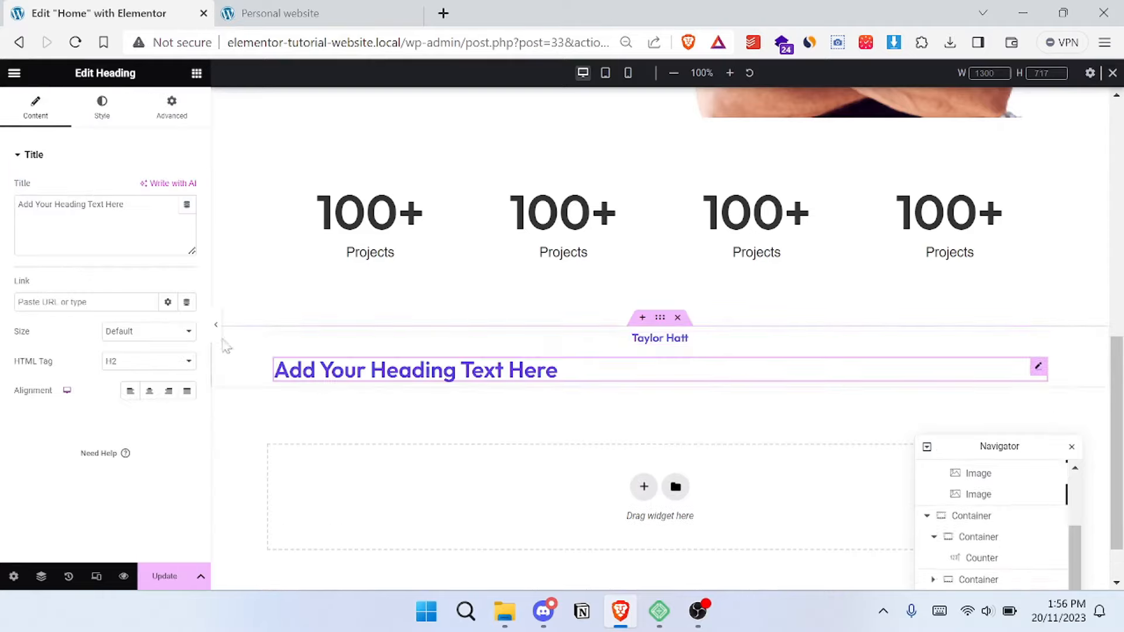
click(149, 391)
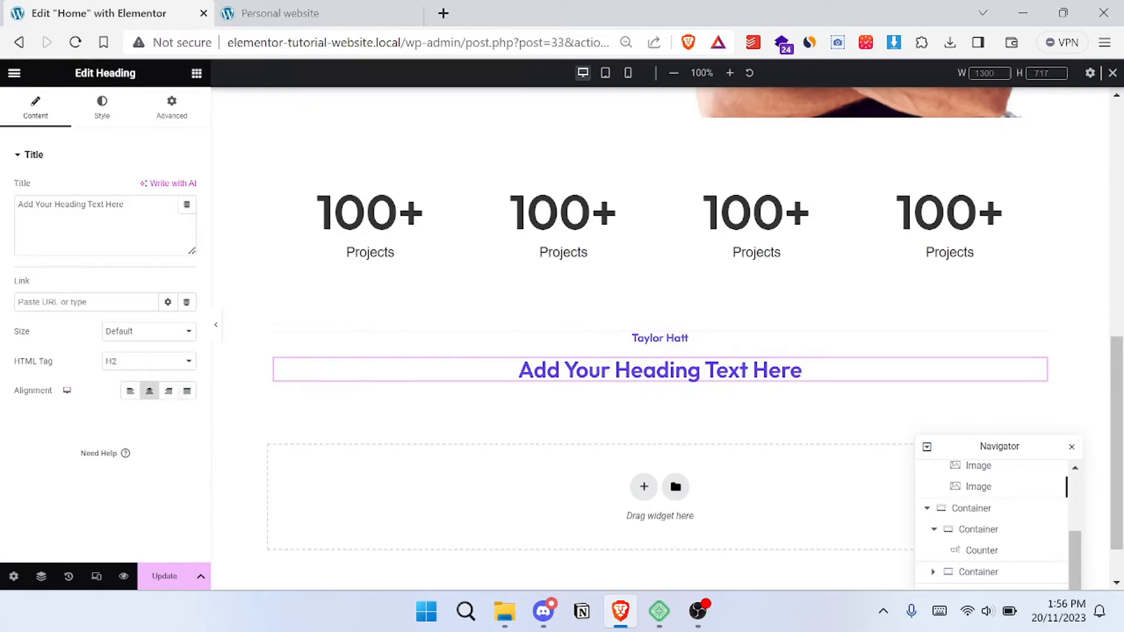
triple_click(103, 204)
key(ctrl+v)
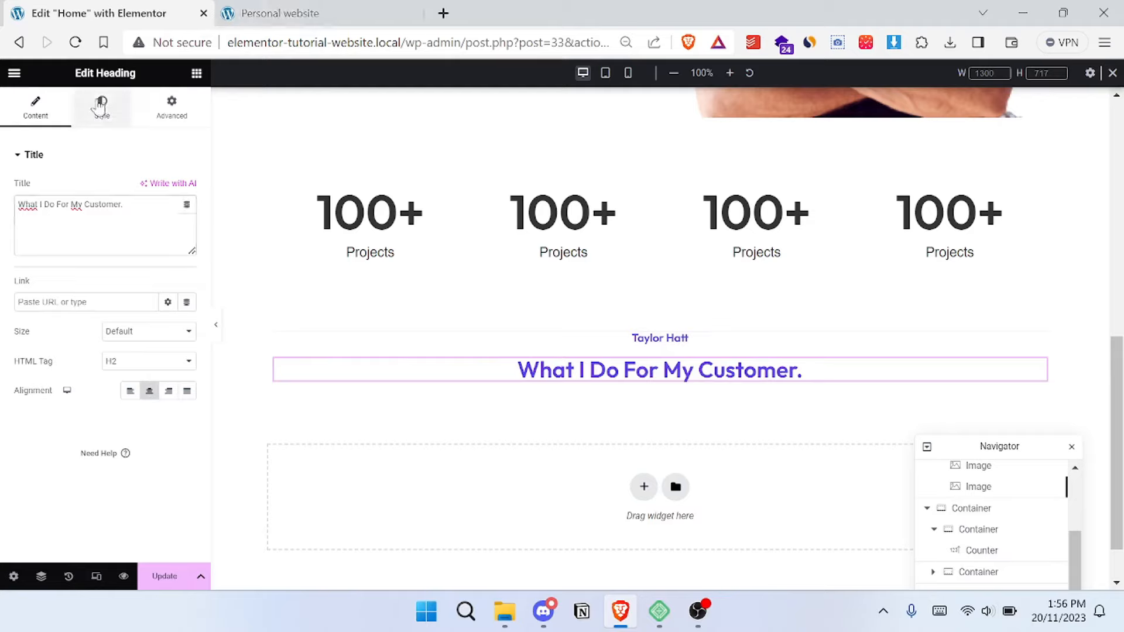
- Set the "What I Do For My Customer." heading's text color to the global darker color
click(101, 109)
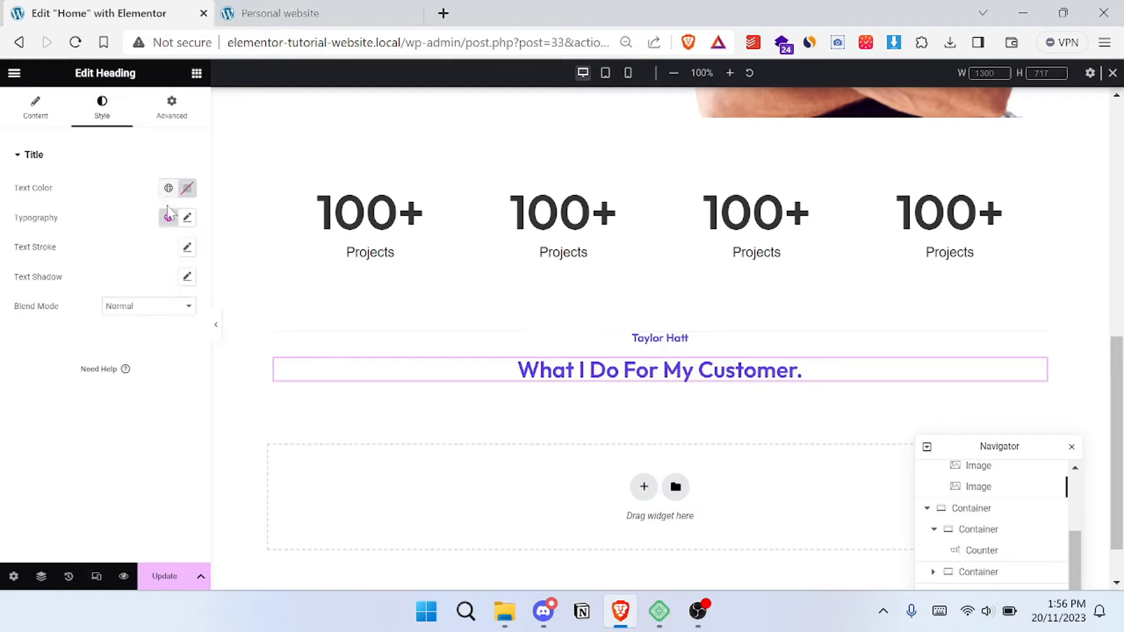
click(169, 188)
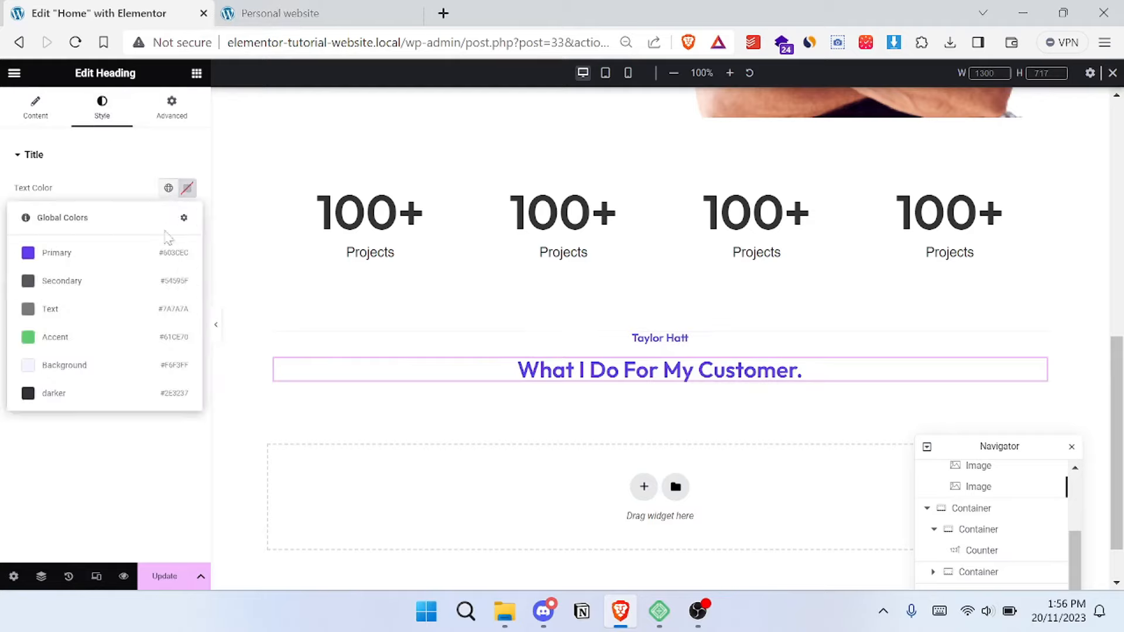
click(90, 395)
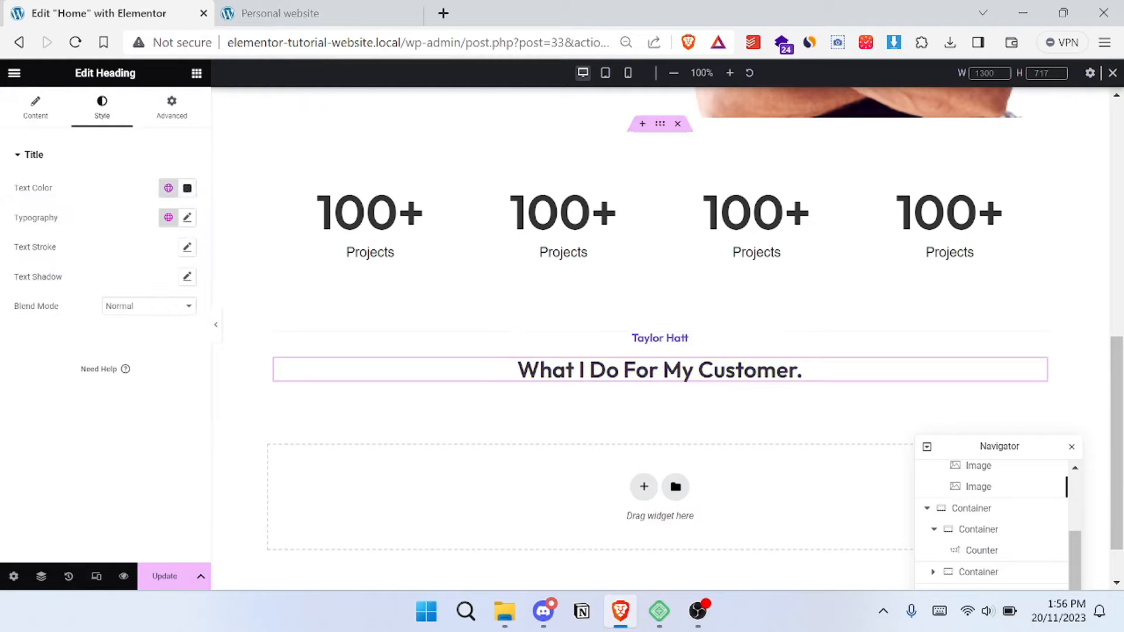
- Compare the section heading with the reference site and set its typography weight to 800 (Extra Bold)
click(224, 7)
click(140, 185)
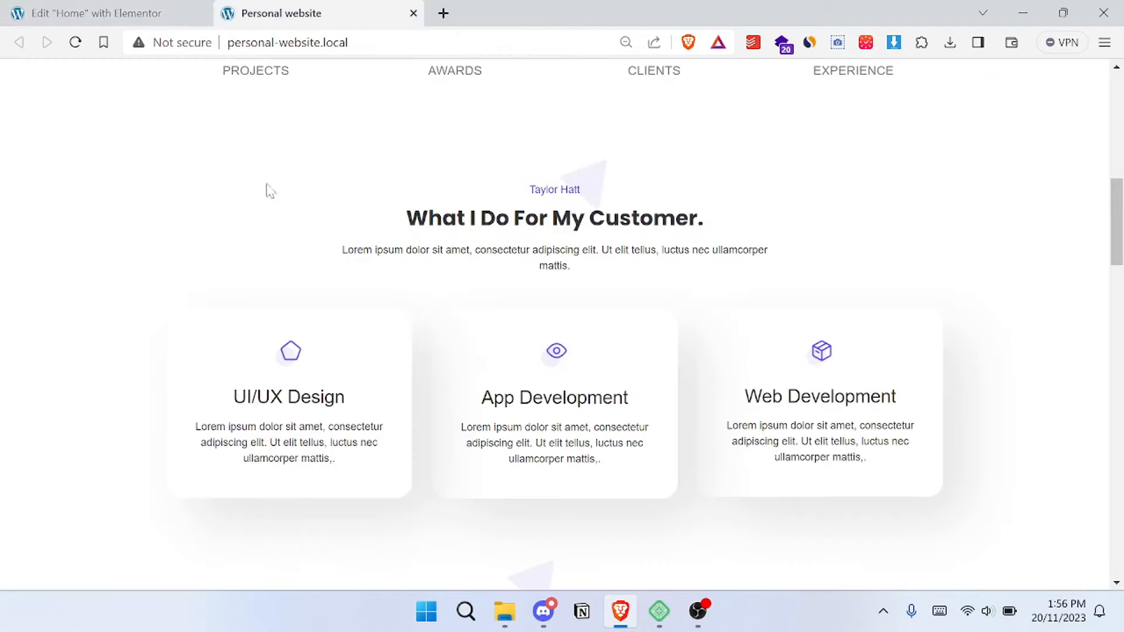
click(76, 13)
click(187, 217)
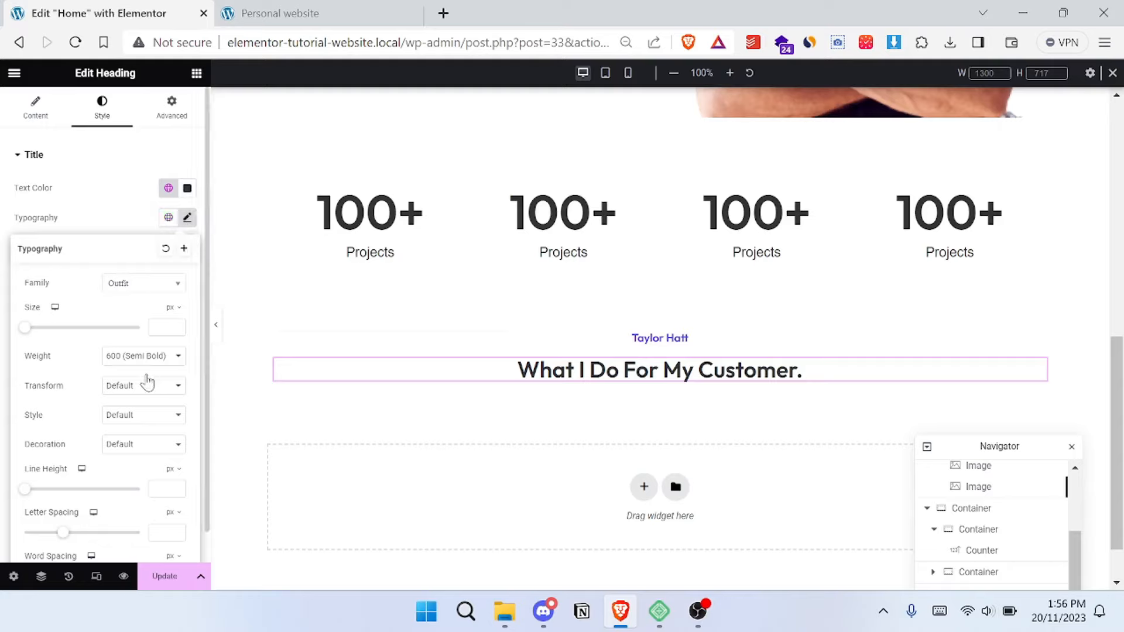
click(143, 362)
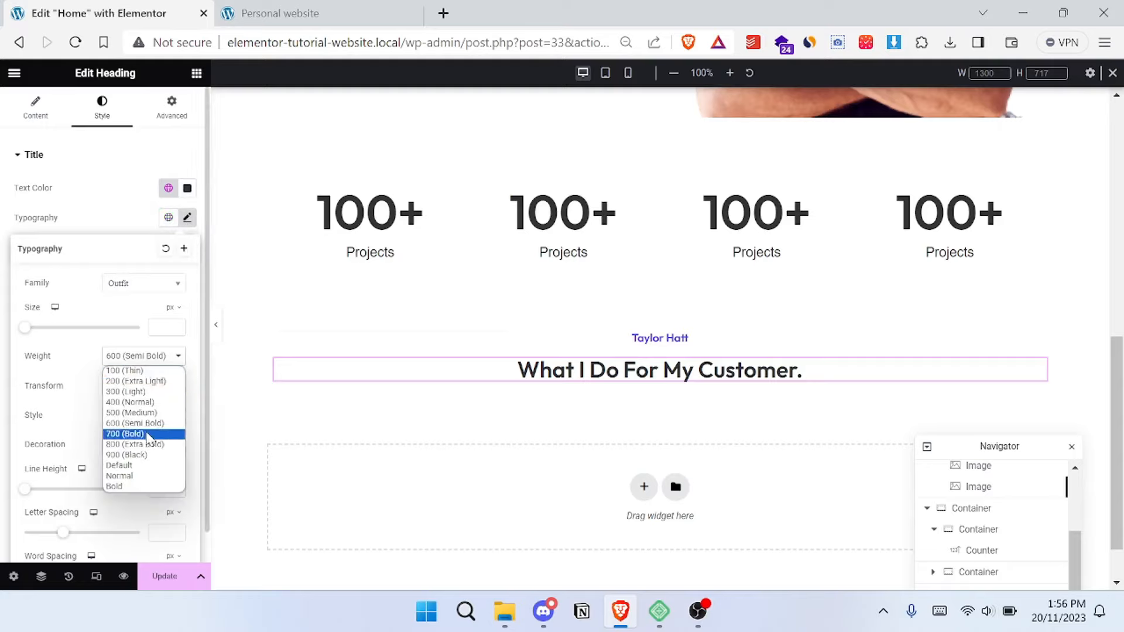
click(146, 443)
click(145, 358)
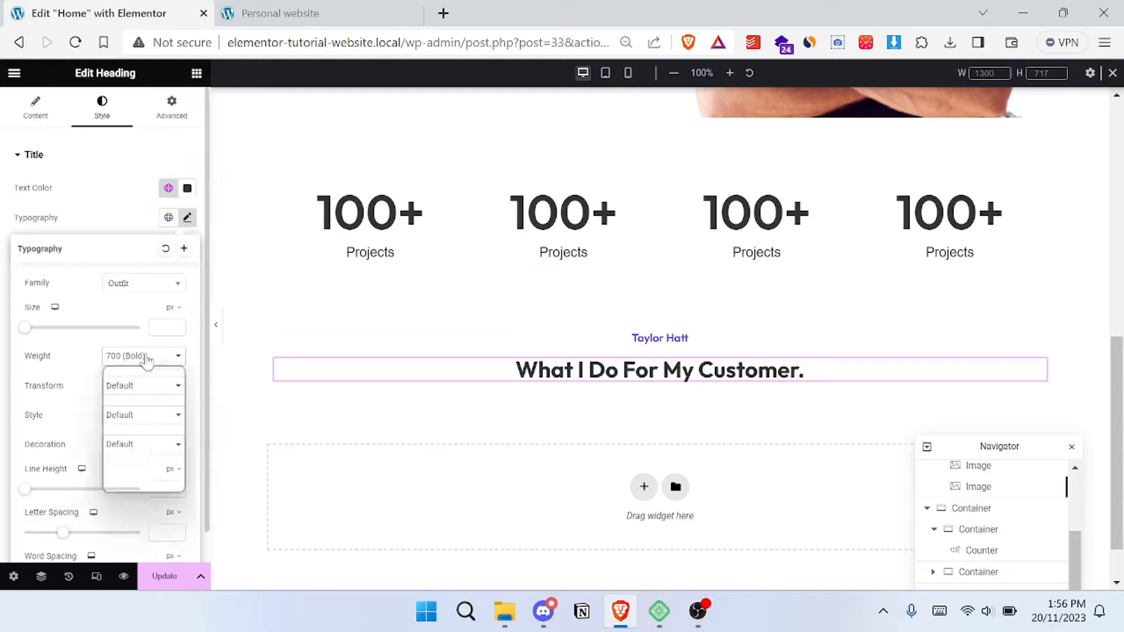
click(151, 449)
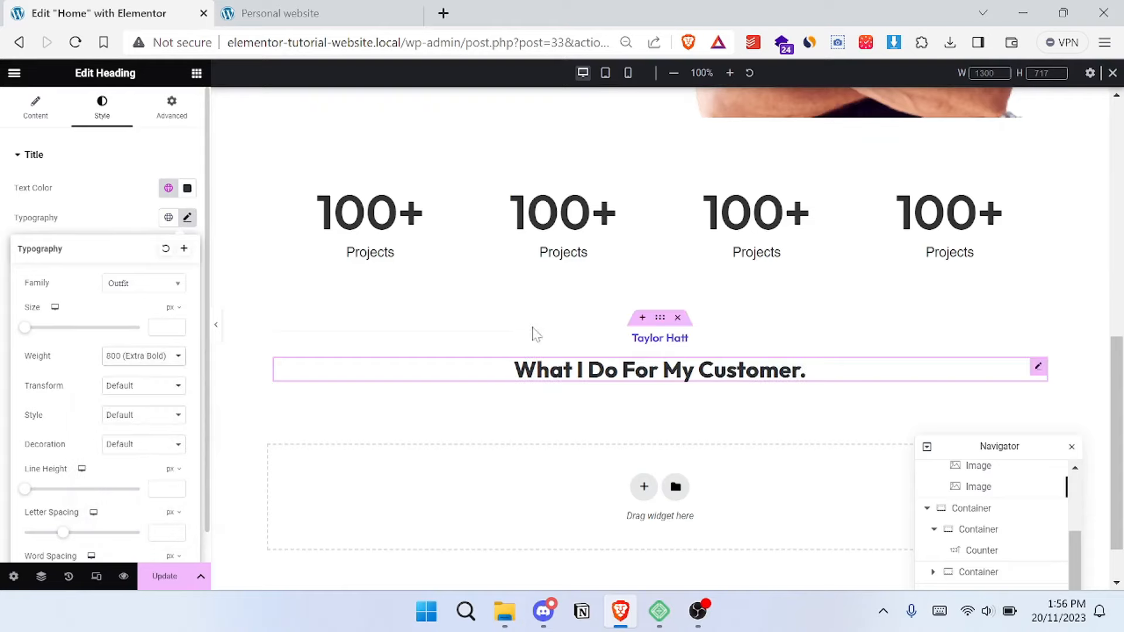
click(322, 12)
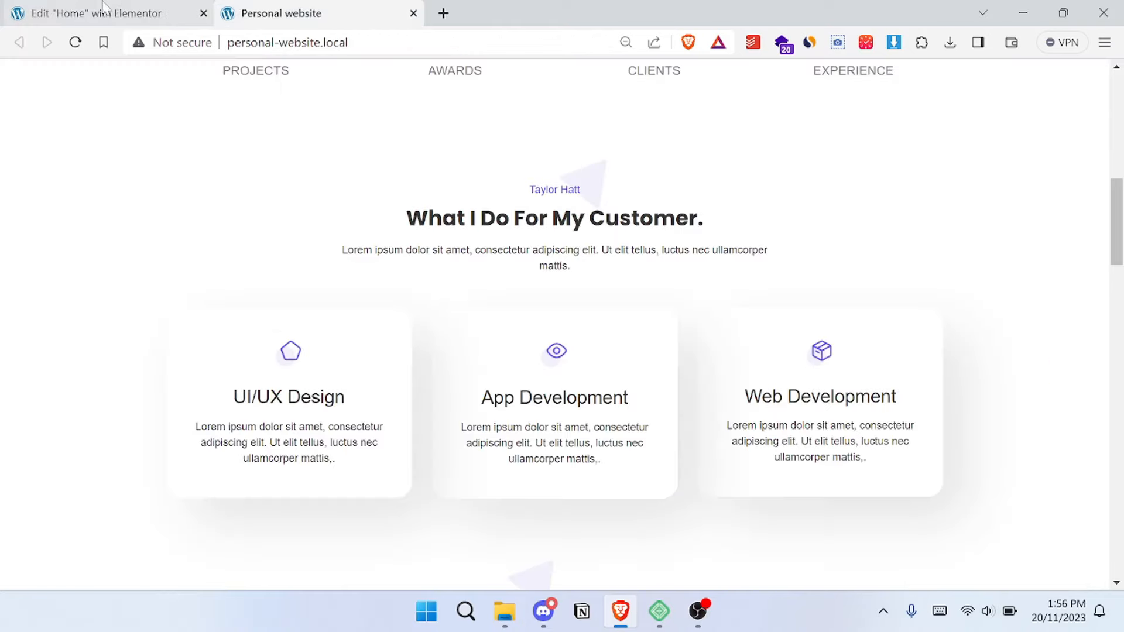
click(105, 6)
click(283, 9)
click(117, 8)
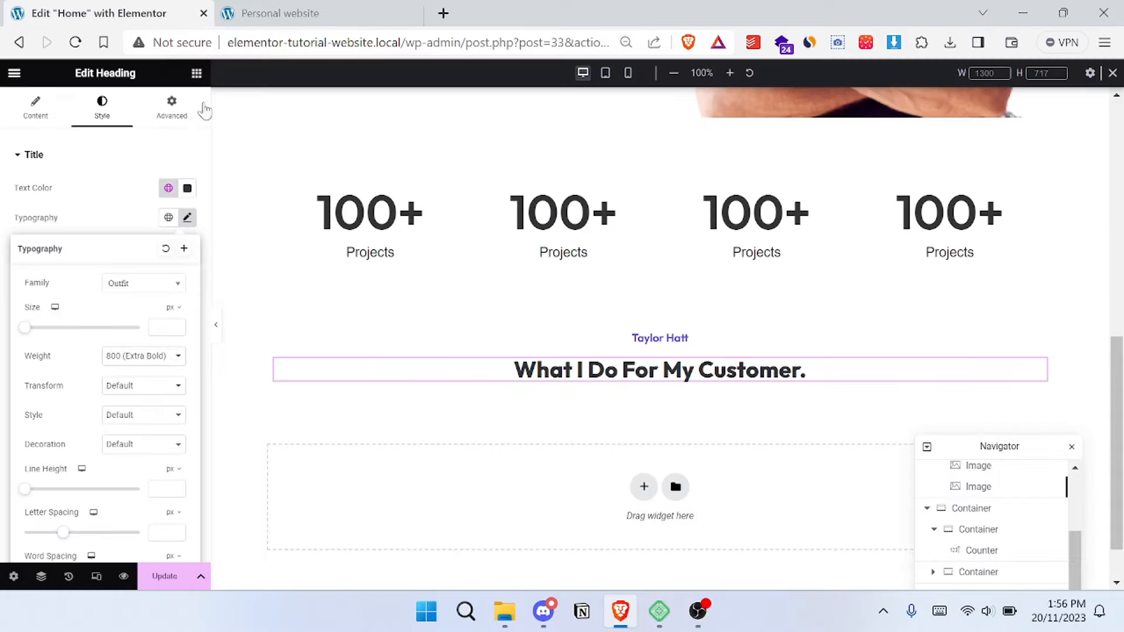
- Add a Text Editor widget below the section heading and check the matching description paragraph on the reference site
click(197, 72)
drag(56, 465, 664, 375)
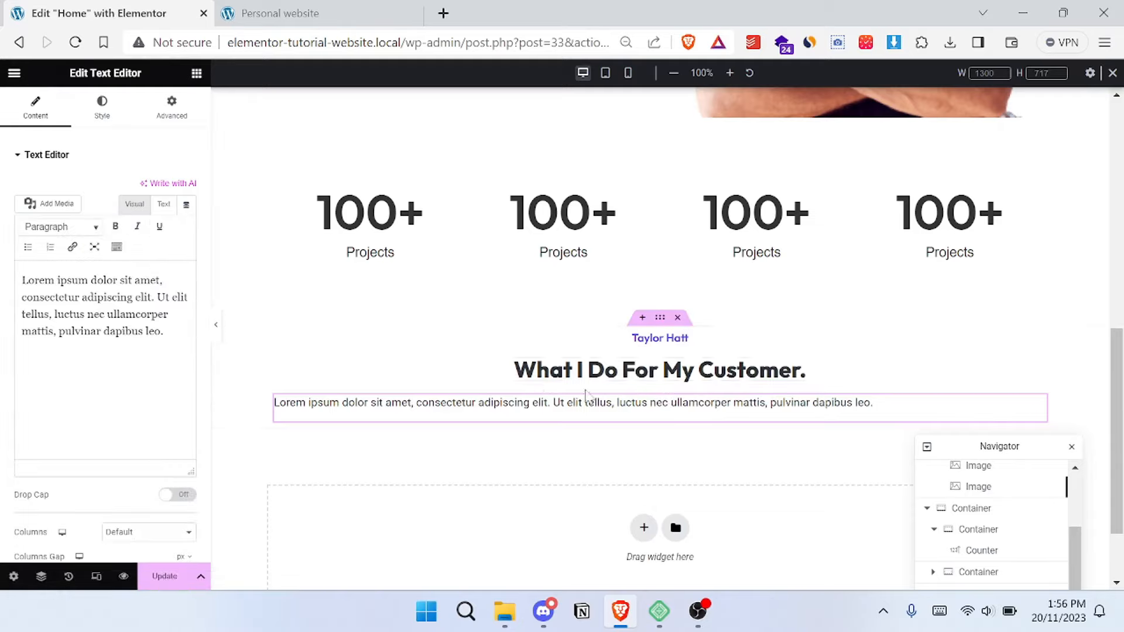
click(319, 13)
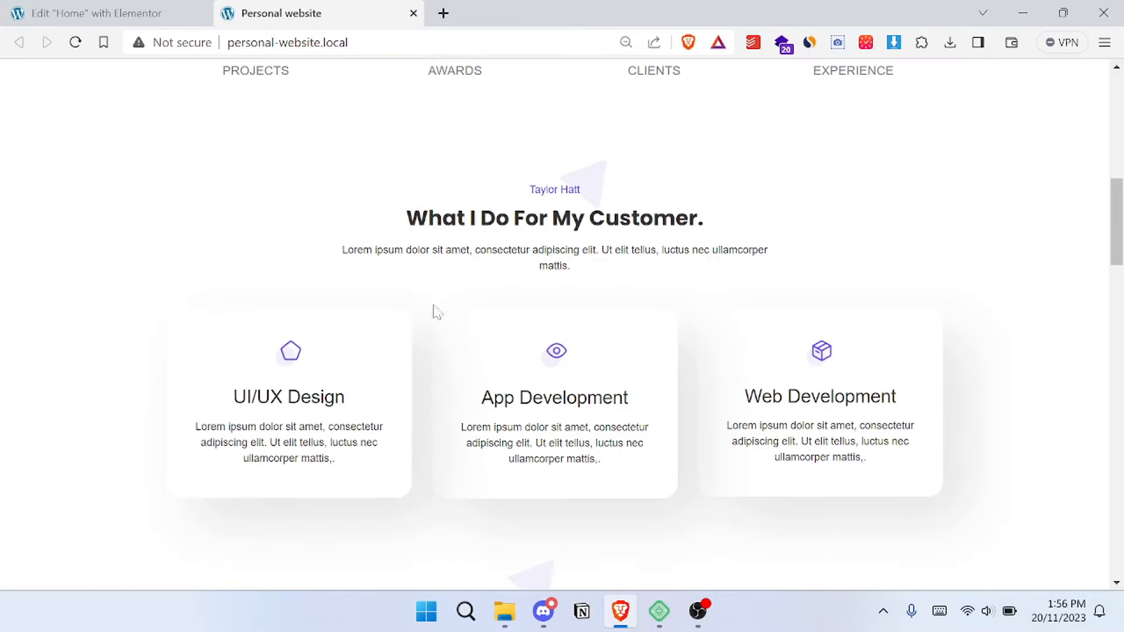
drag(327, 248, 657, 272)
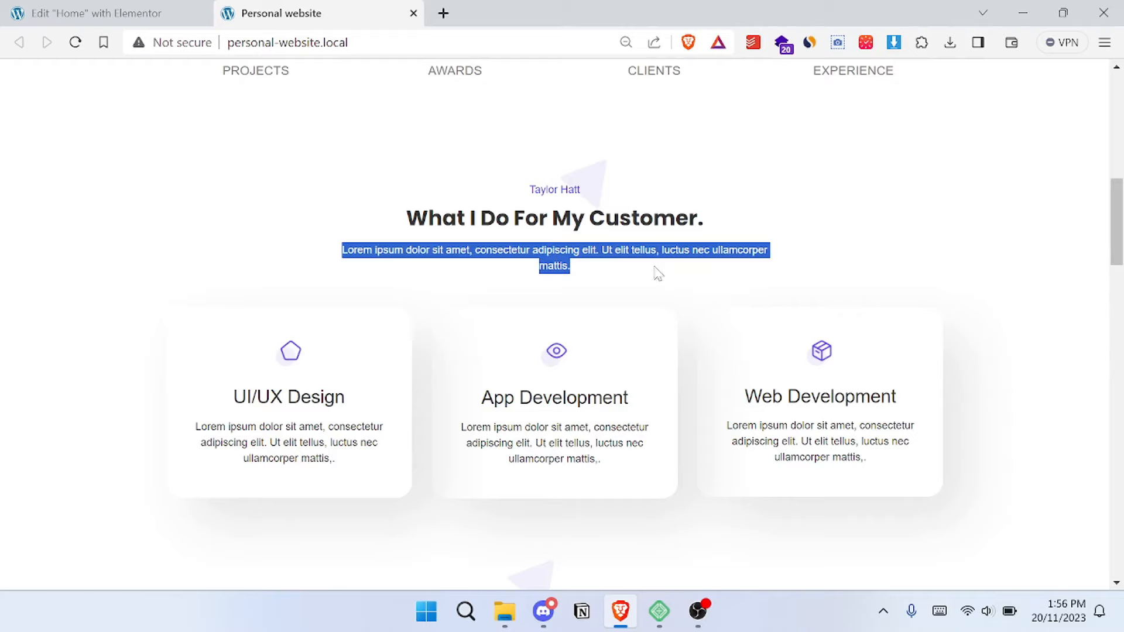
click(696, 272)
click(97, 13)
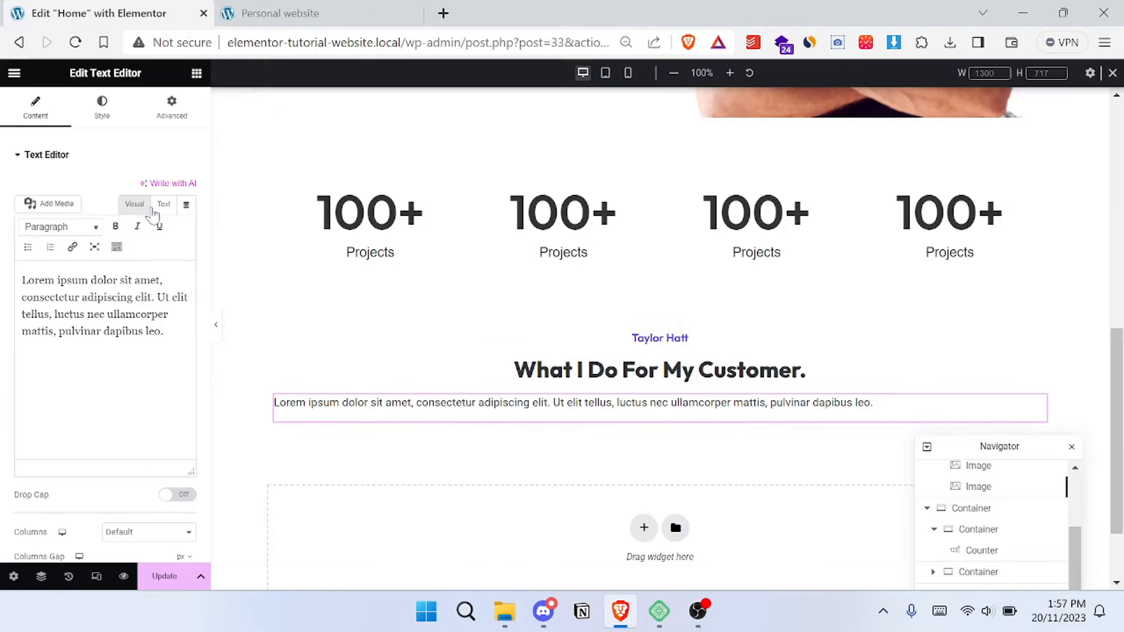
- Give the description text widget a custom width of 44%
click(181, 124)
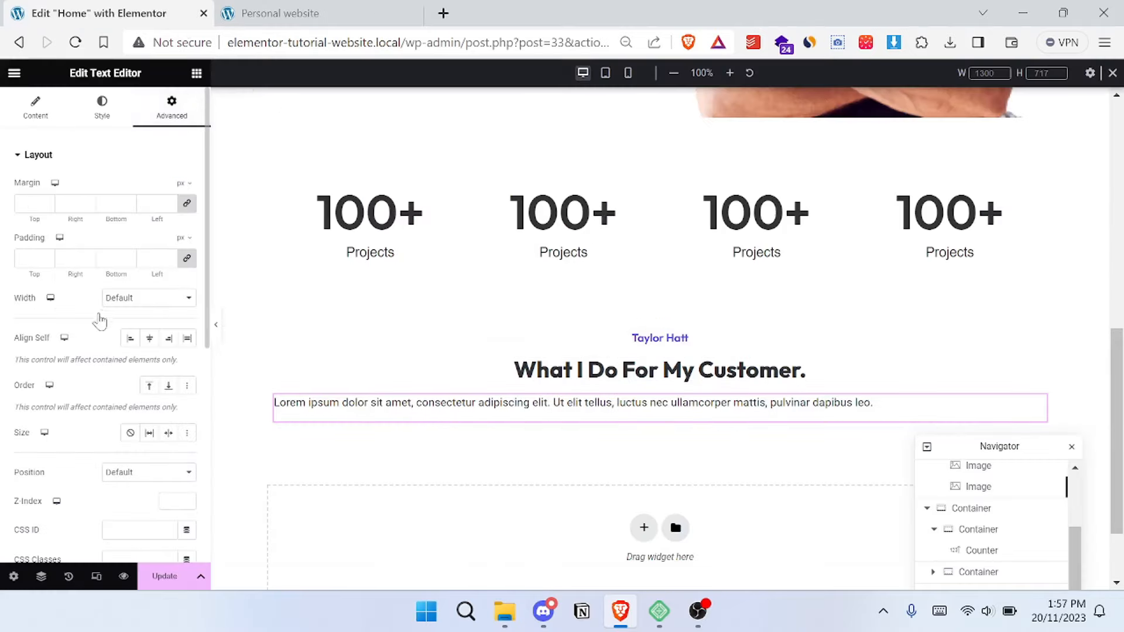
click(150, 312)
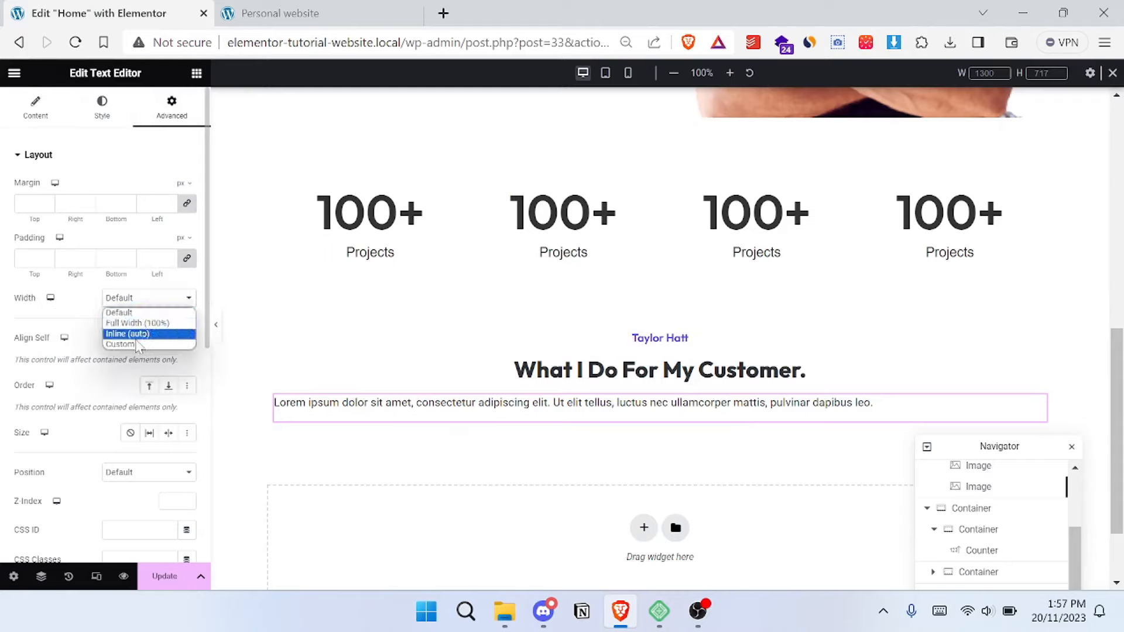
click(138, 345)
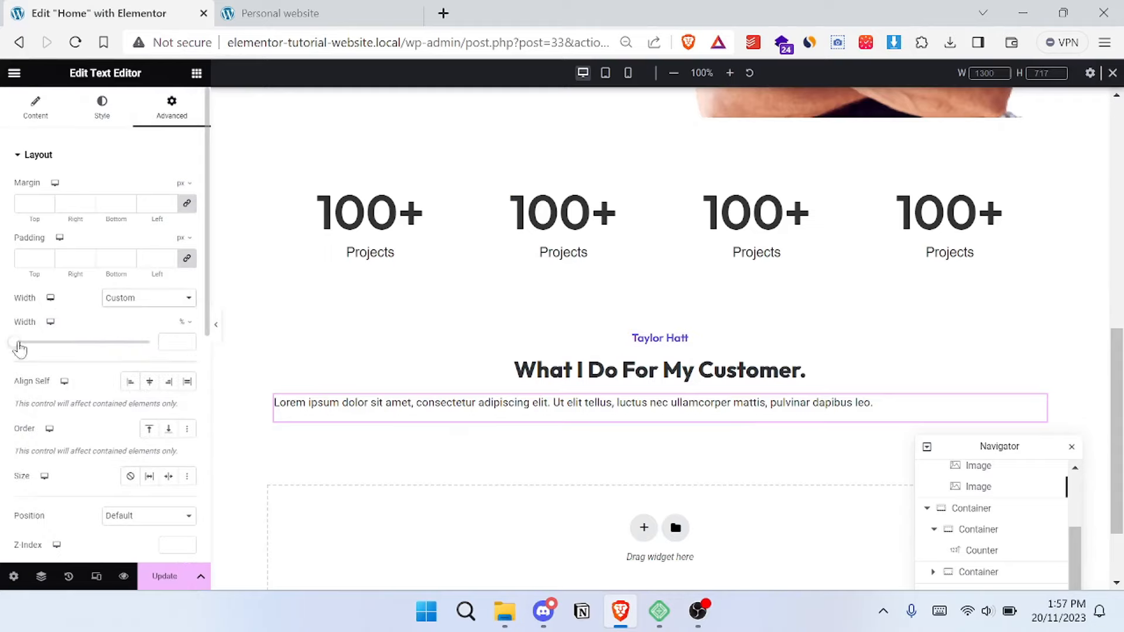
drag(20, 349, 78, 350)
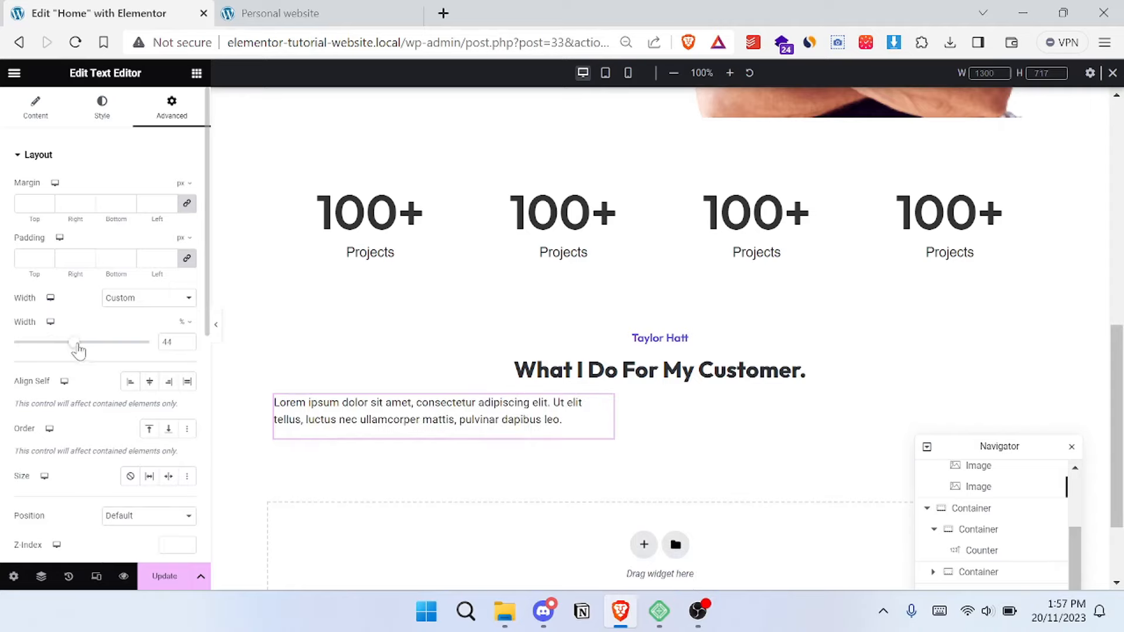
- Set the services section container's Align Items option to Center
click(35, 108)
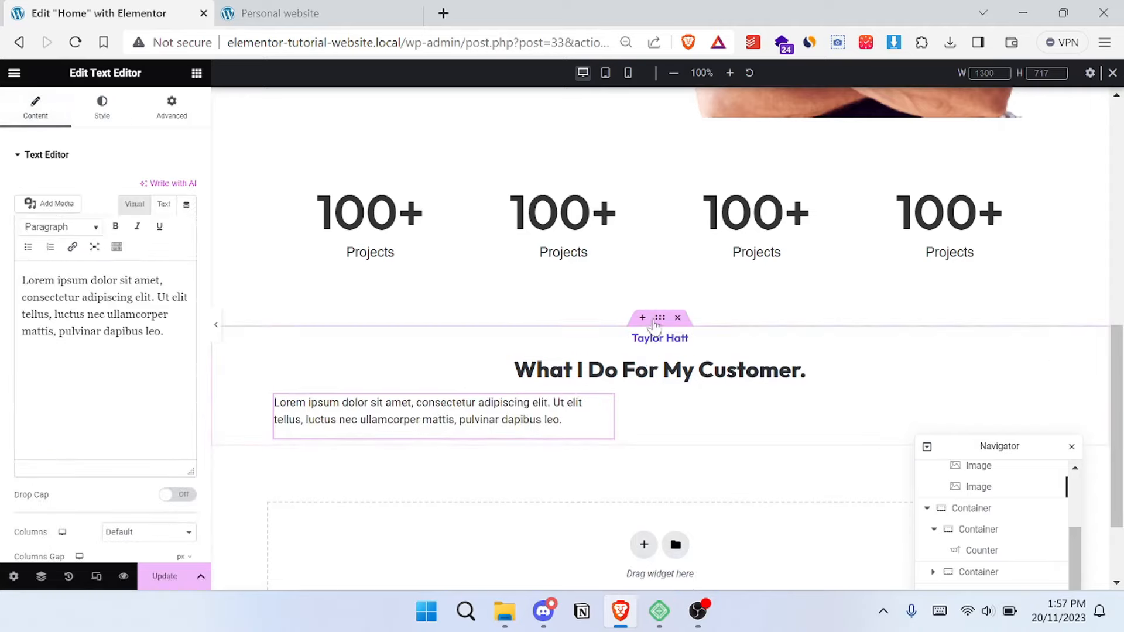
click(662, 326)
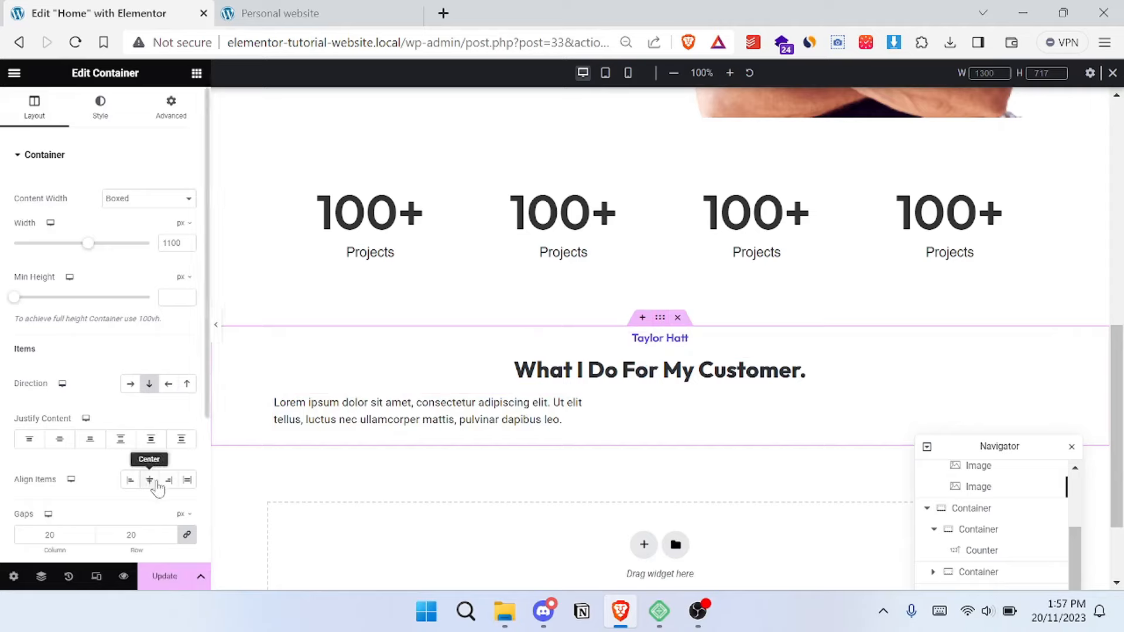
click(150, 481)
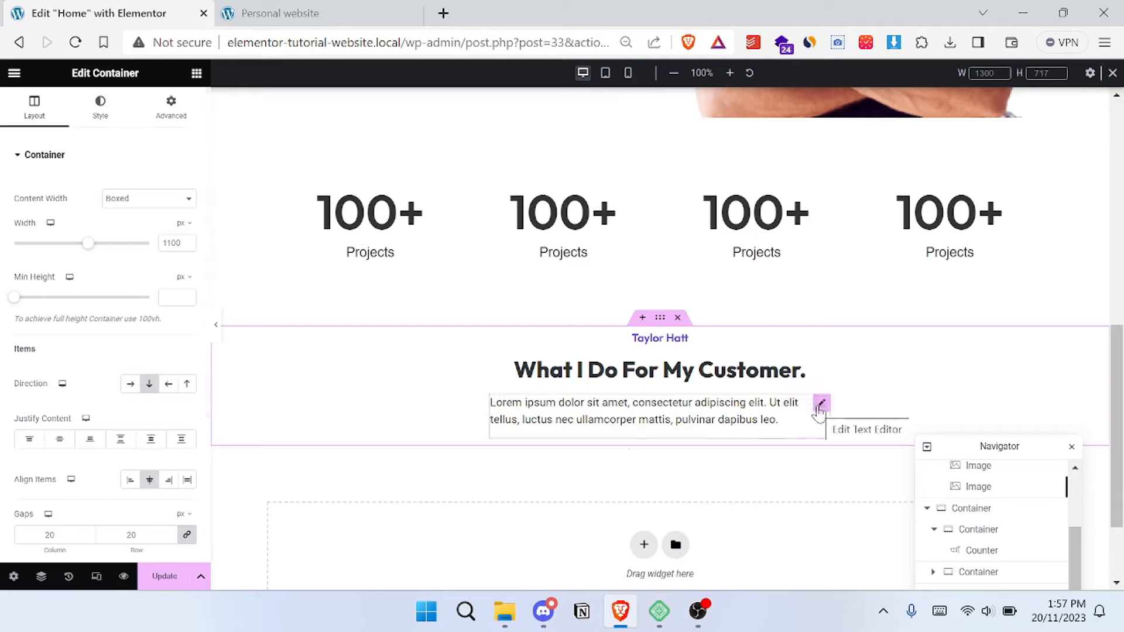
- Center-align the text inside the description paragraph below the section heading
click(821, 405)
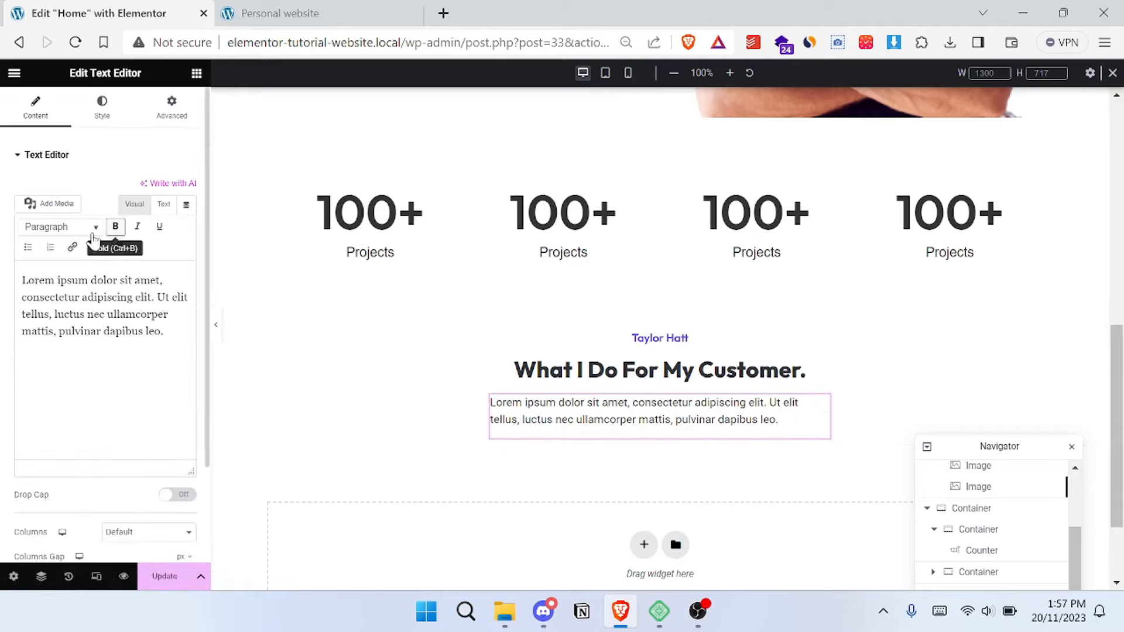
click(68, 152)
click(102, 106)
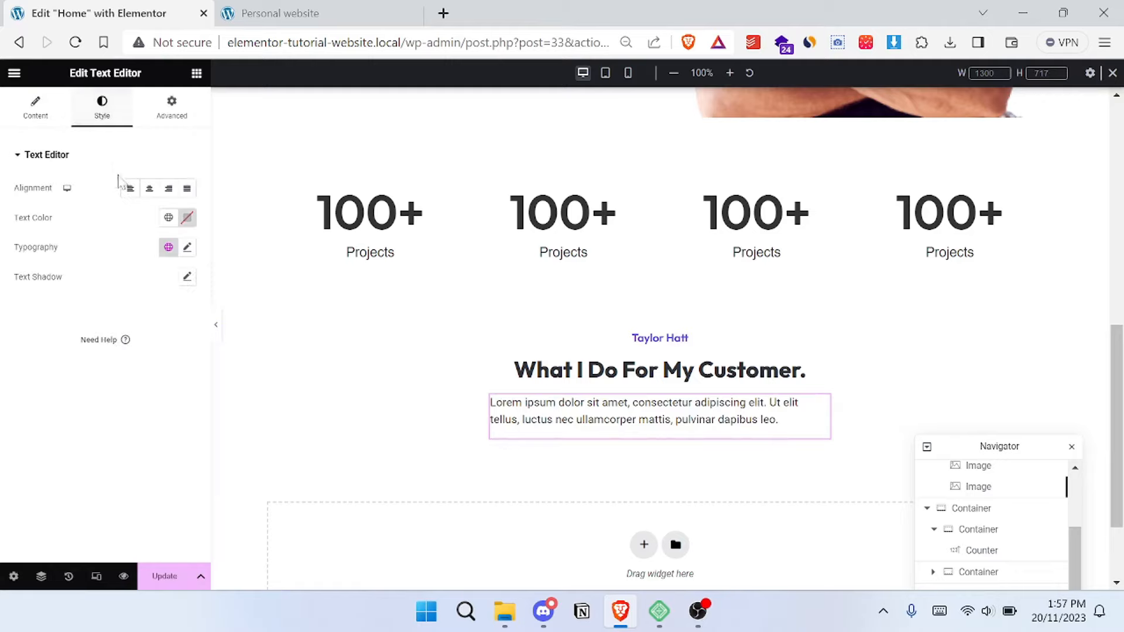
click(149, 189)
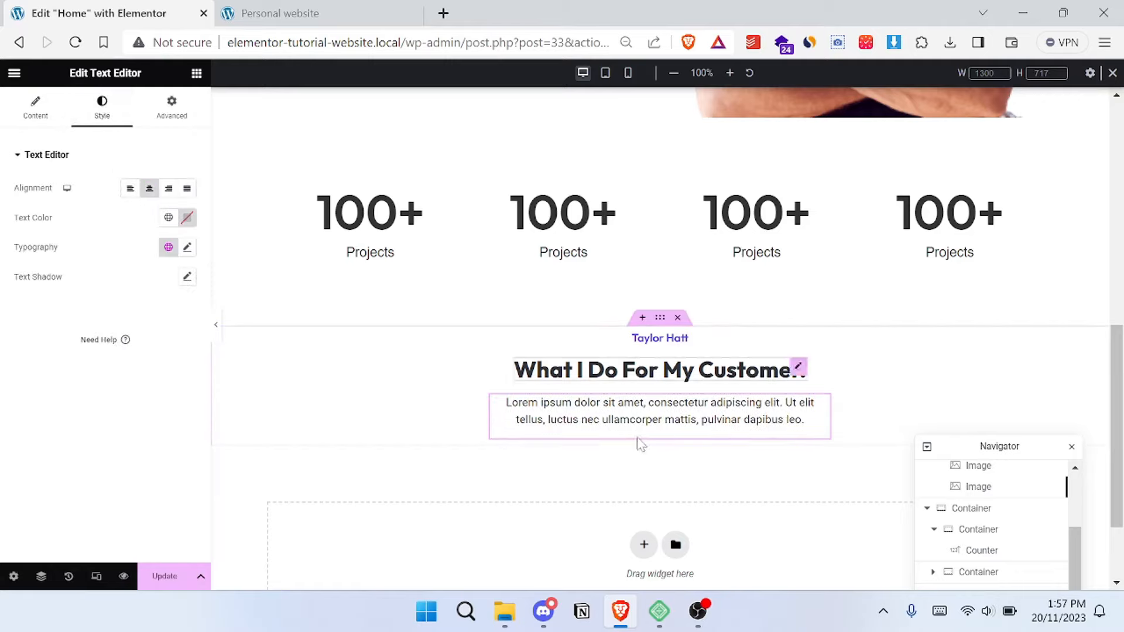
- Check the three service cards on the reference site and add a new container below the services section's description paragraph
click(289, 7)
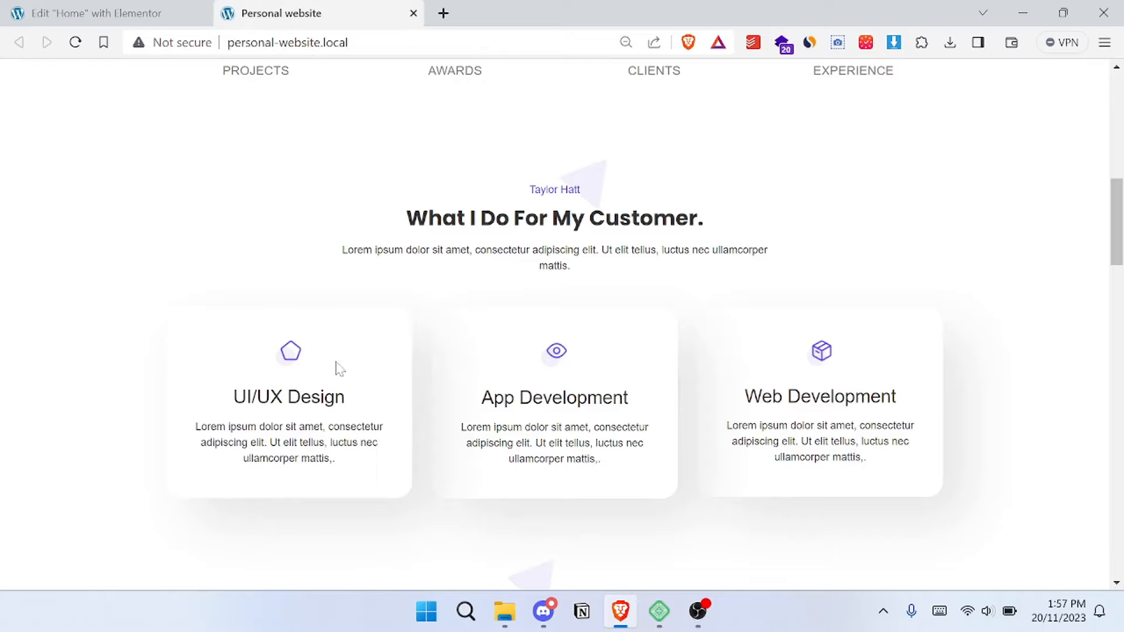
click(175, 15)
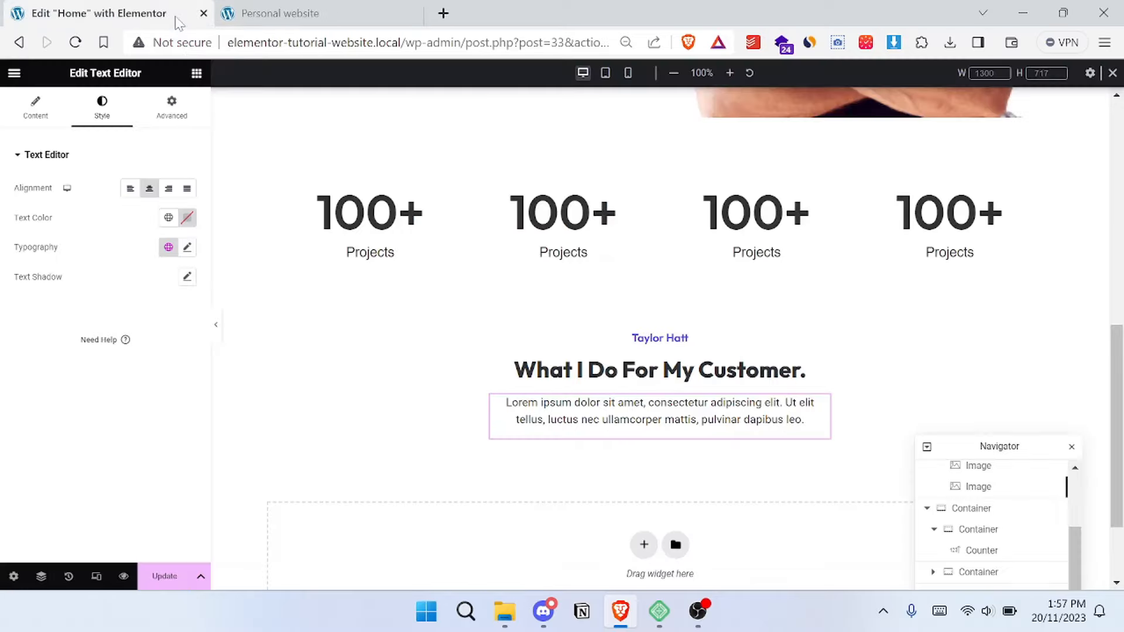
click(195, 73)
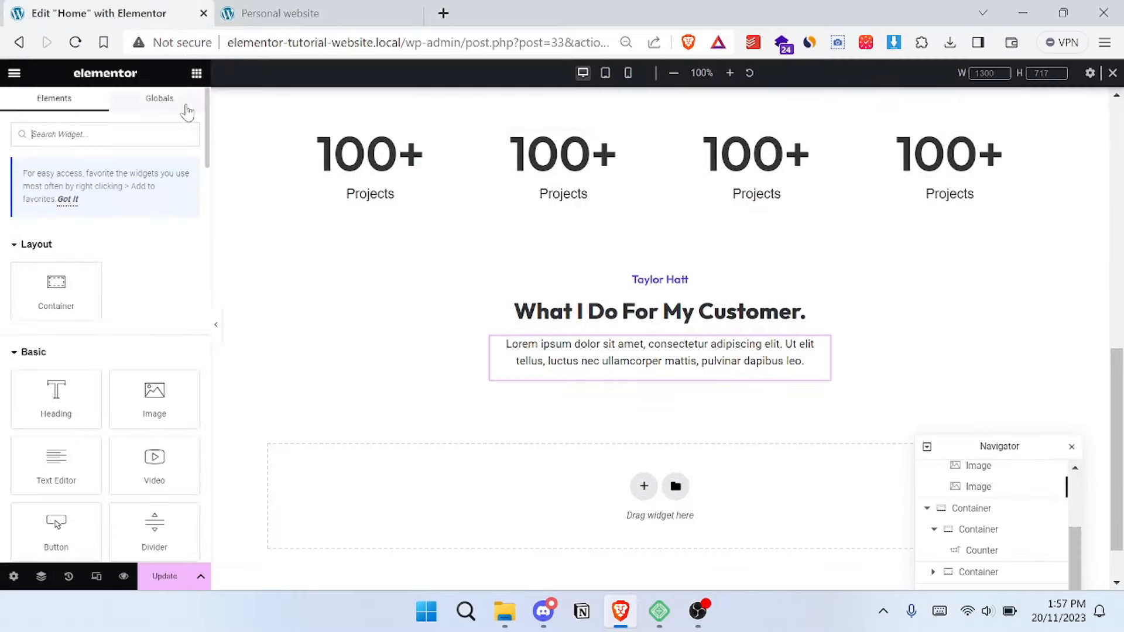
scroll(660, 328, down, 1)
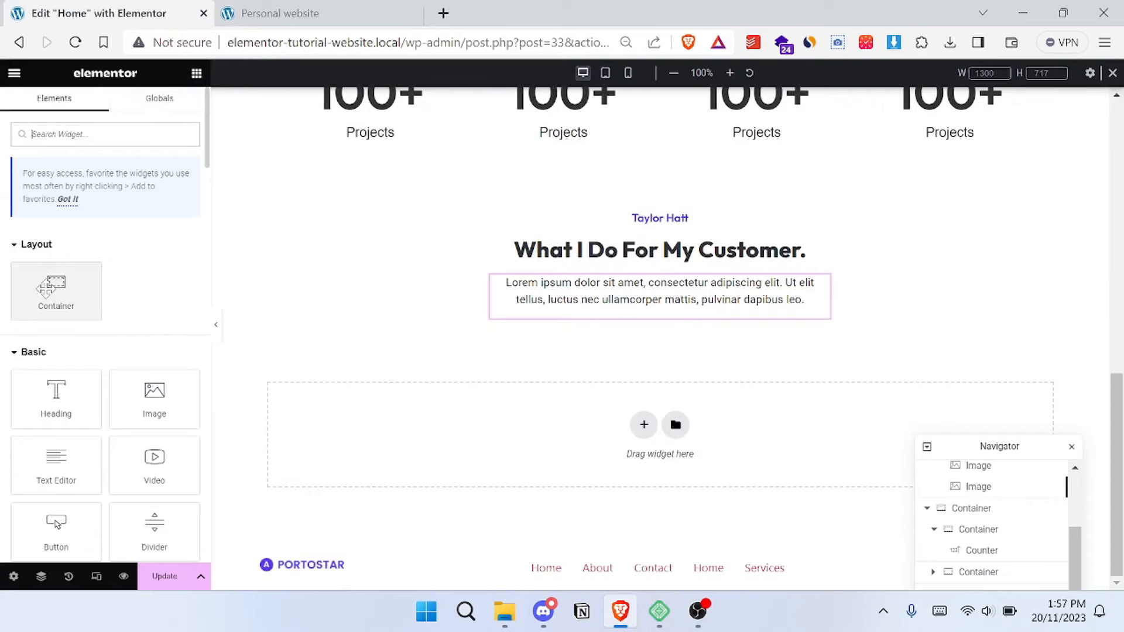
drag(41, 287, 644, 332)
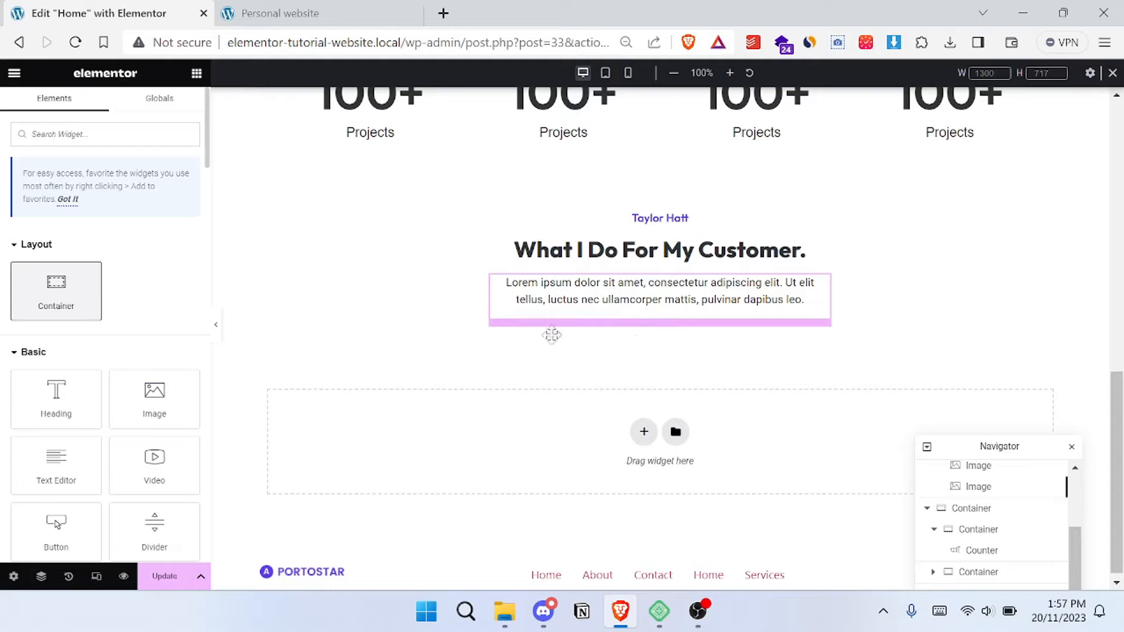
- Nest a container inside the new container and duplicate it to make three inner containers for the service cards
click(196, 73)
drag(57, 287, 339, 379)
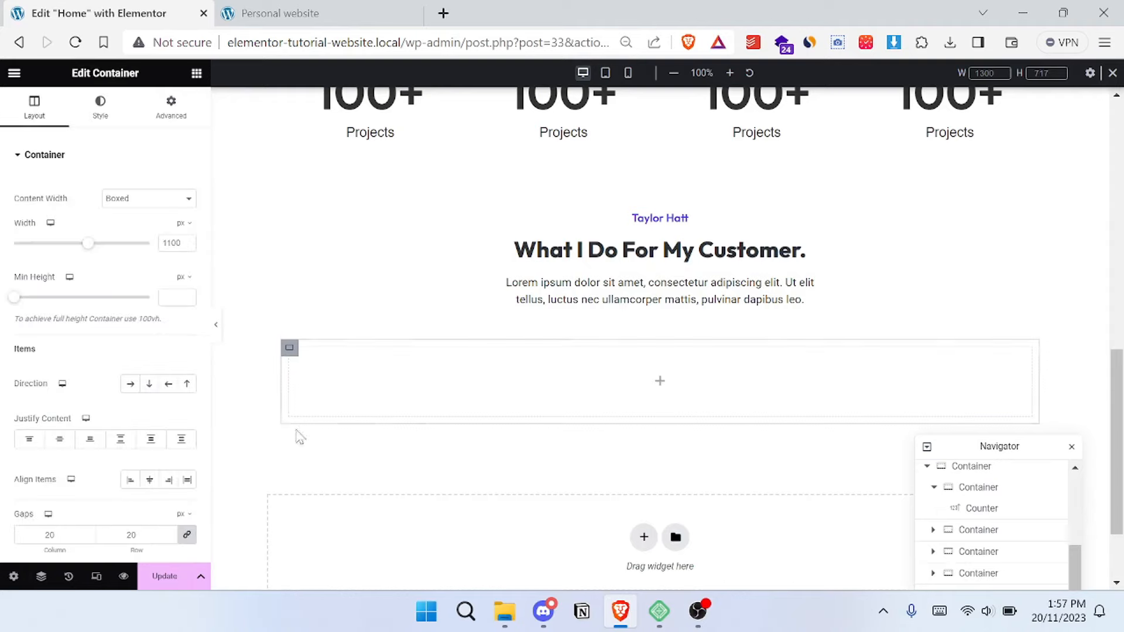
right_click(289, 348)
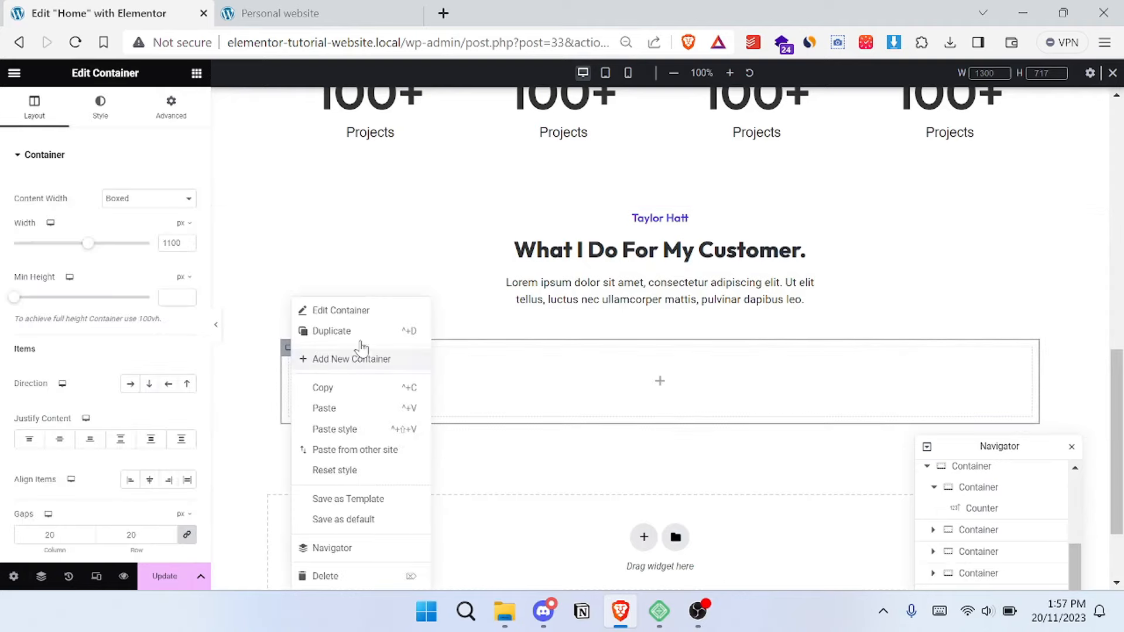
click(335, 365)
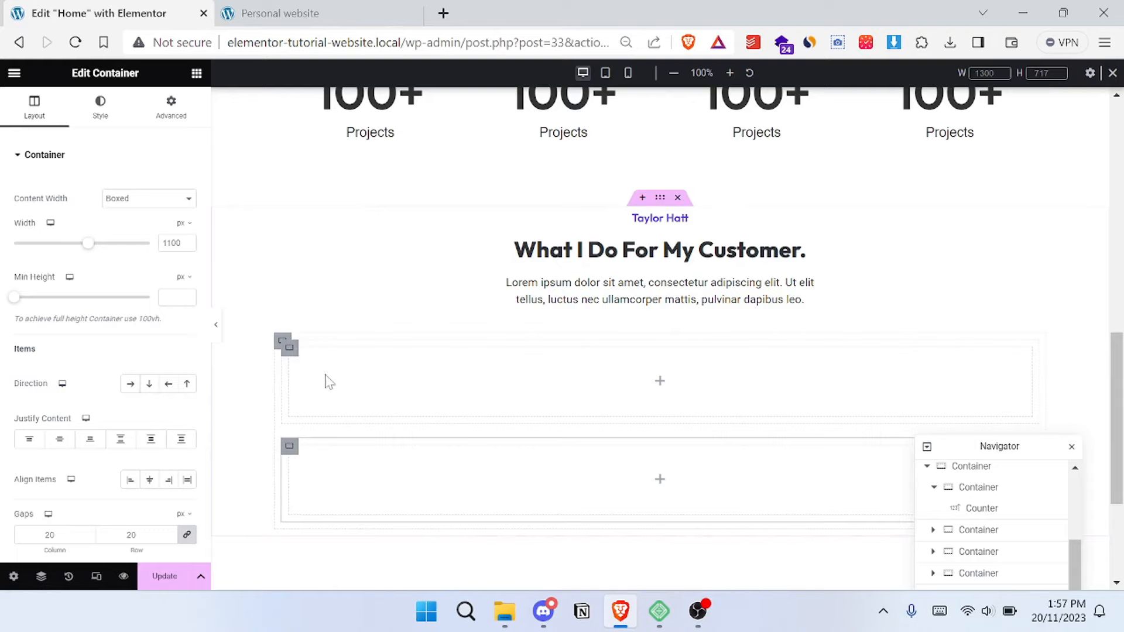
right_click(286, 346)
click(369, 332)
- Open the layout settings of the outer container that holds the three inner containers
scroll(468, 364, down, 2)
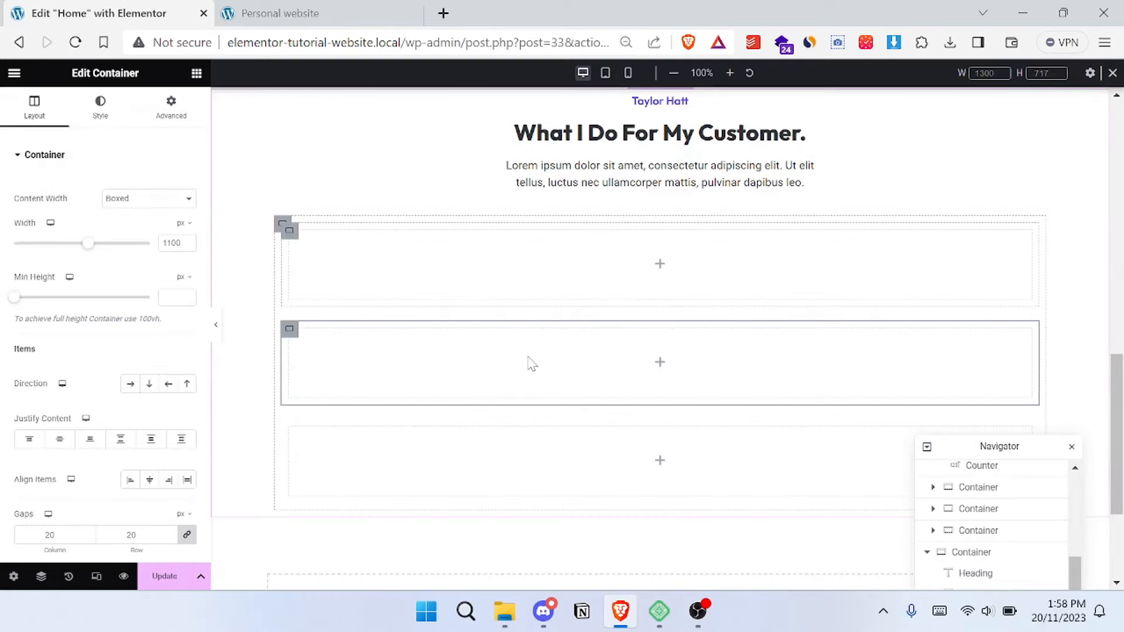
click(281, 226)
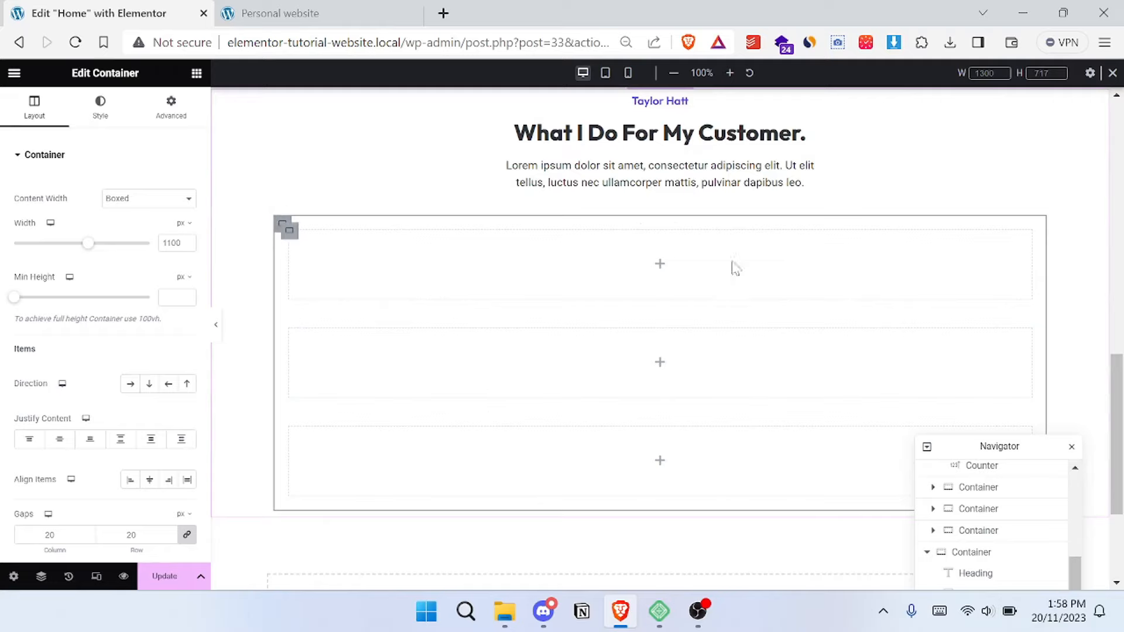
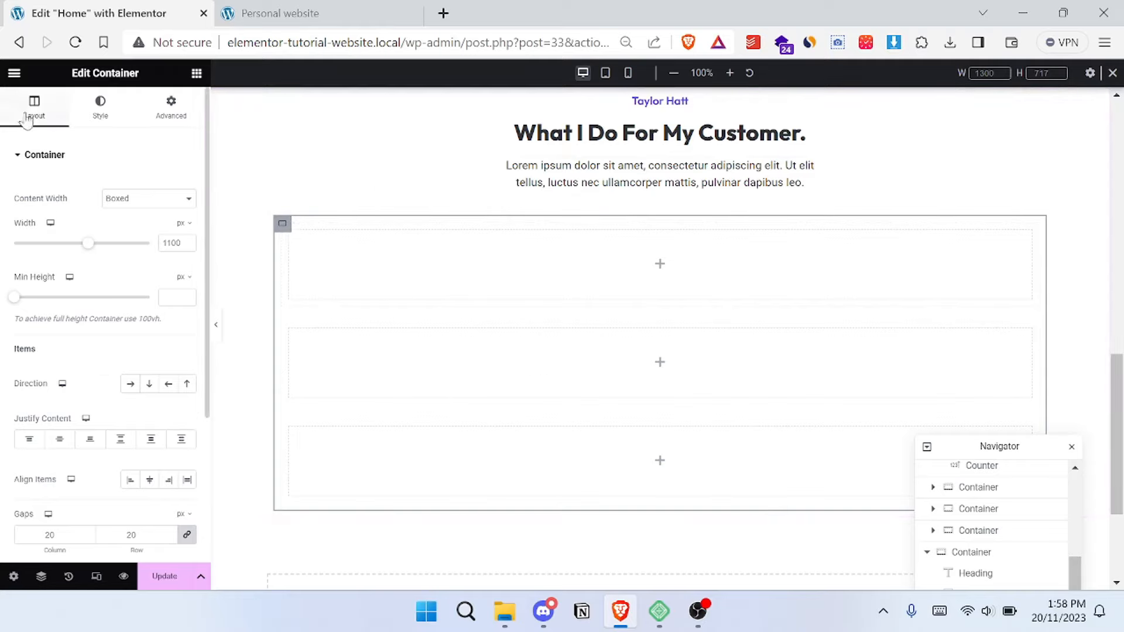
- Arrange the three inner containers in a horizontal row and check them against the service cards on the Personal website reference
click(130, 385)
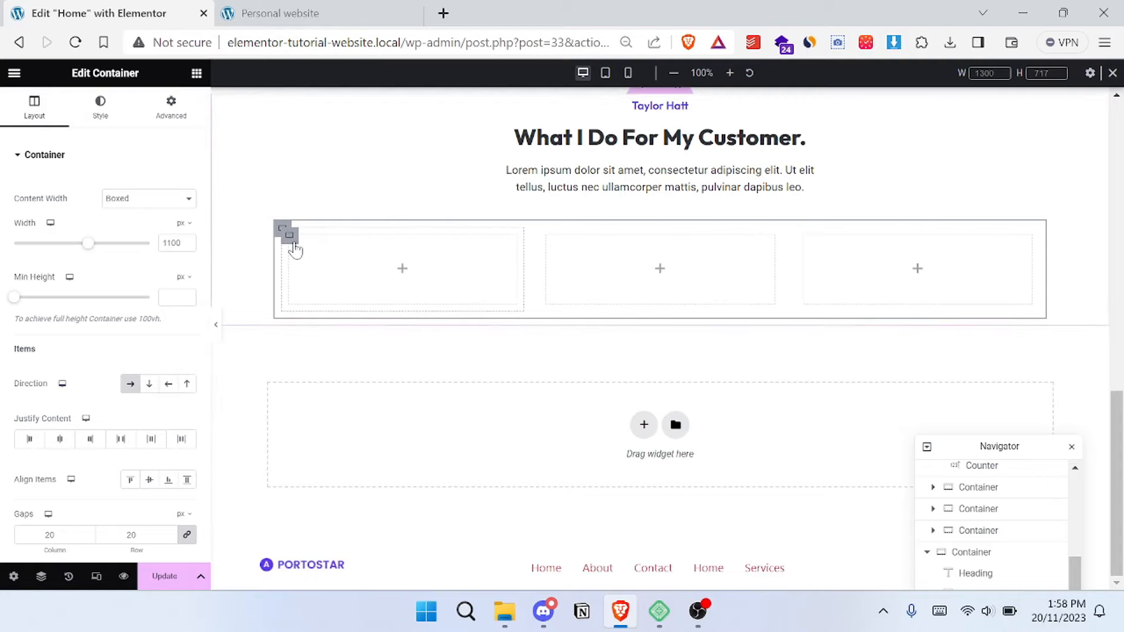
click(292, 241)
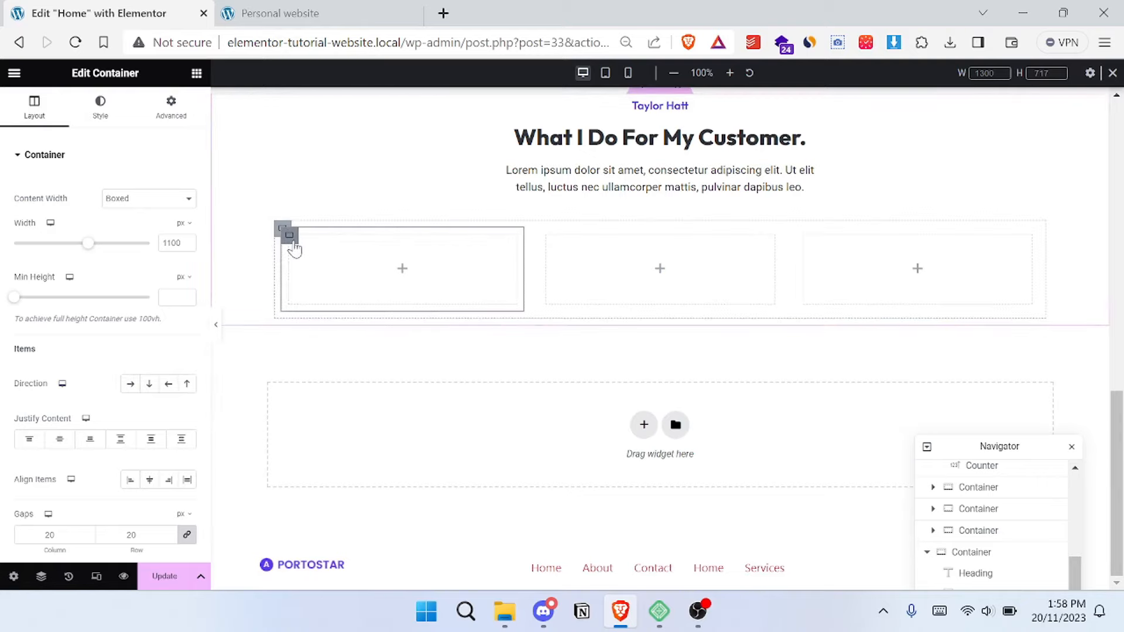
click(313, 14)
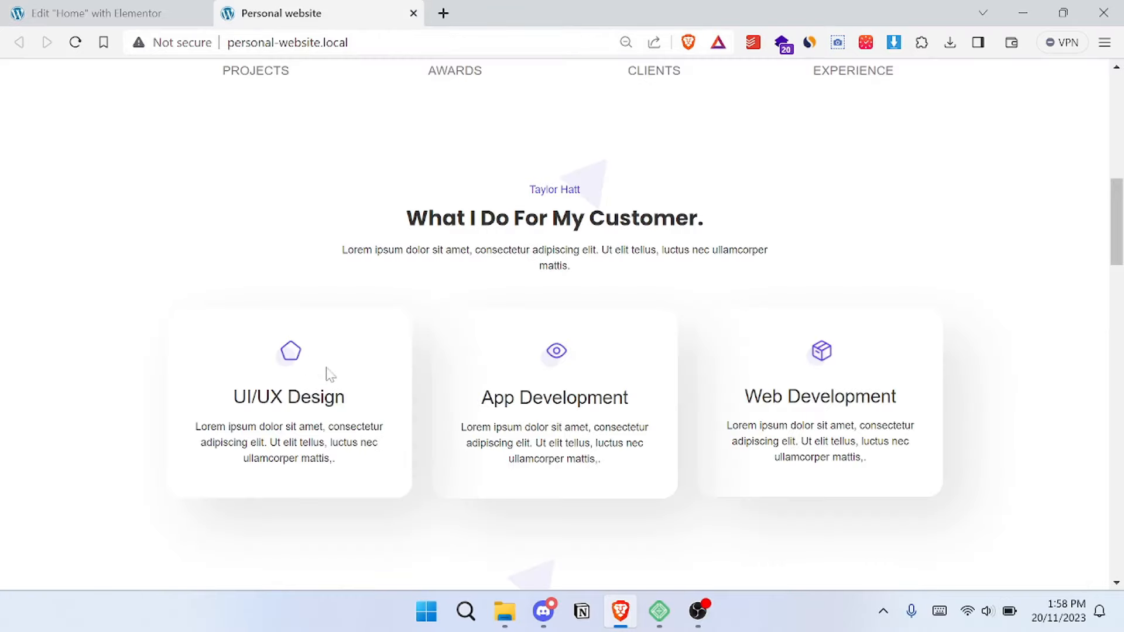
click(122, 13)
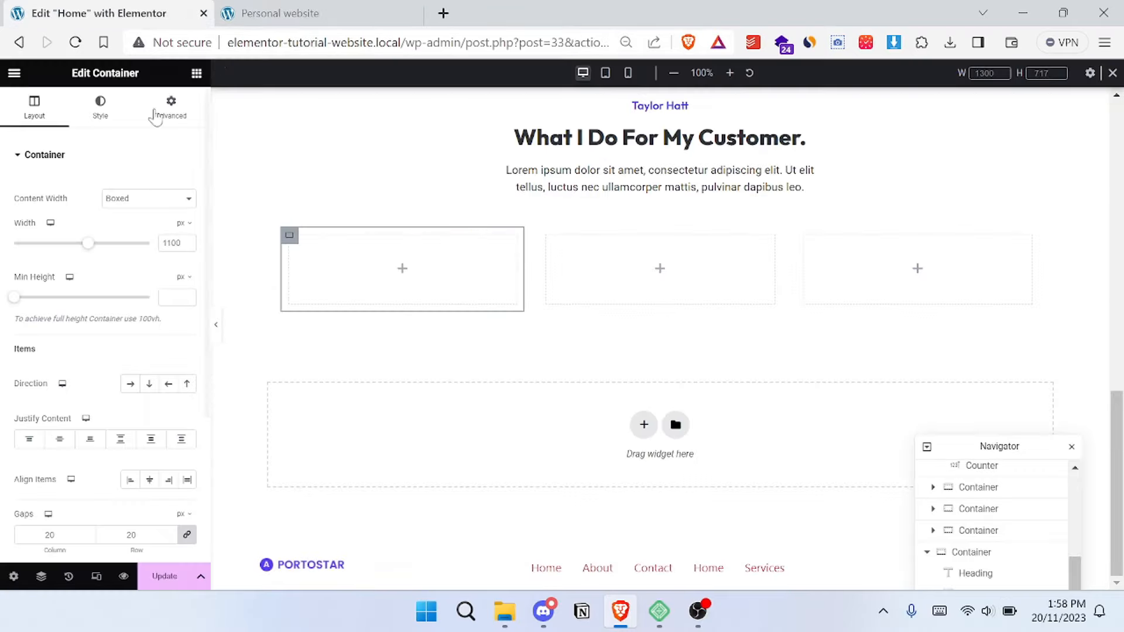
- Add an Image widget to the first inner container and choose the purple pentagon icon from the media library
click(196, 73)
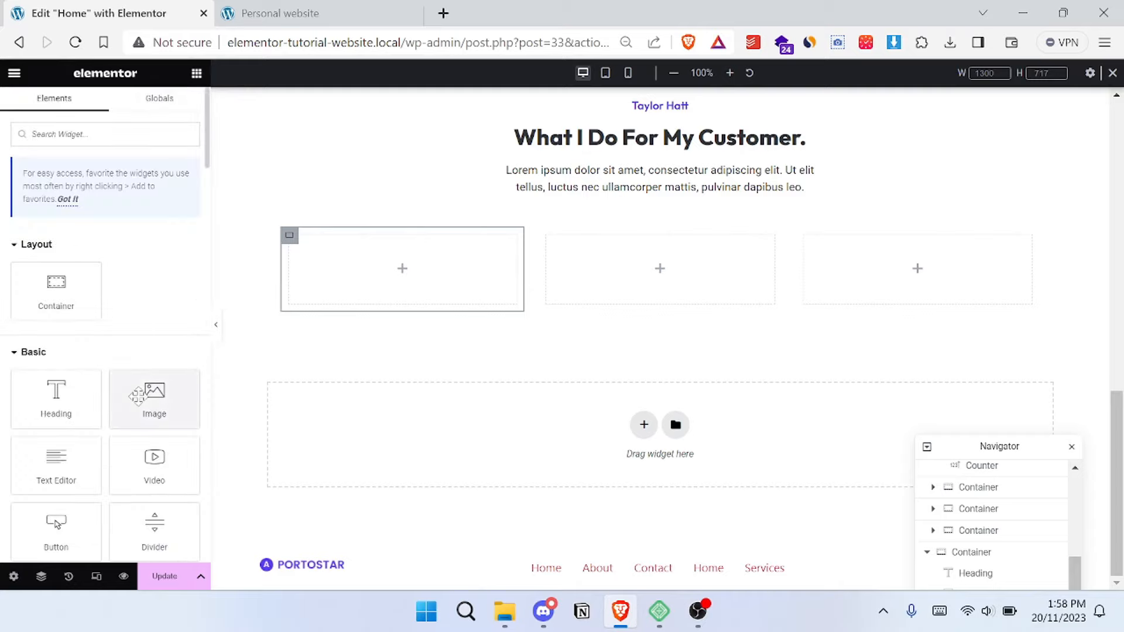
drag(182, 379, 390, 271)
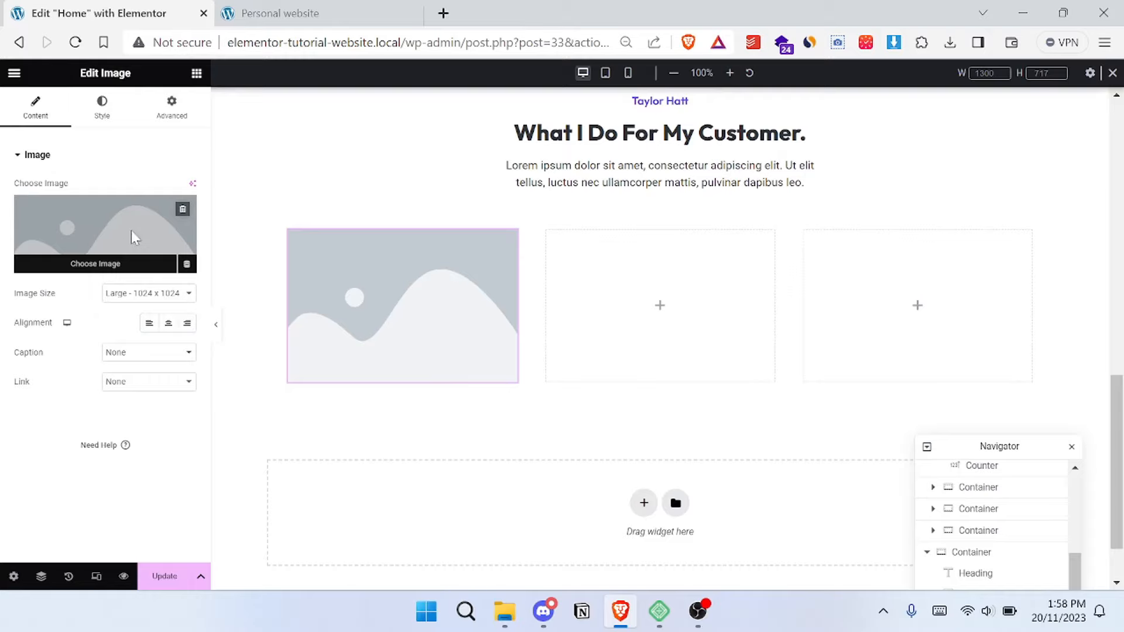
click(135, 237)
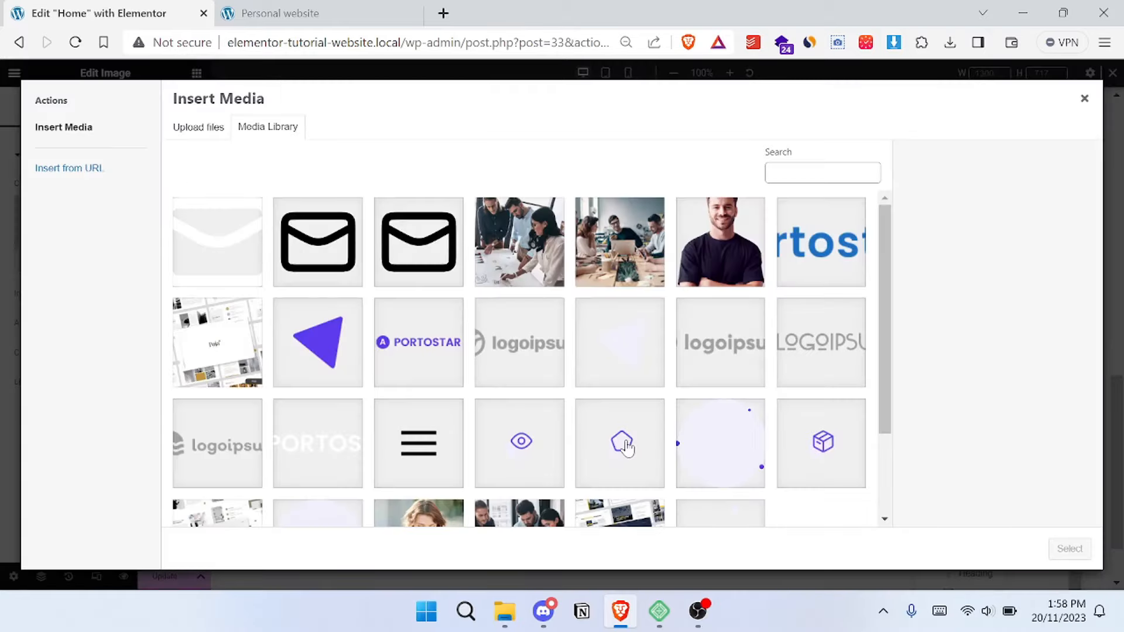
click(622, 443)
click(1070, 549)
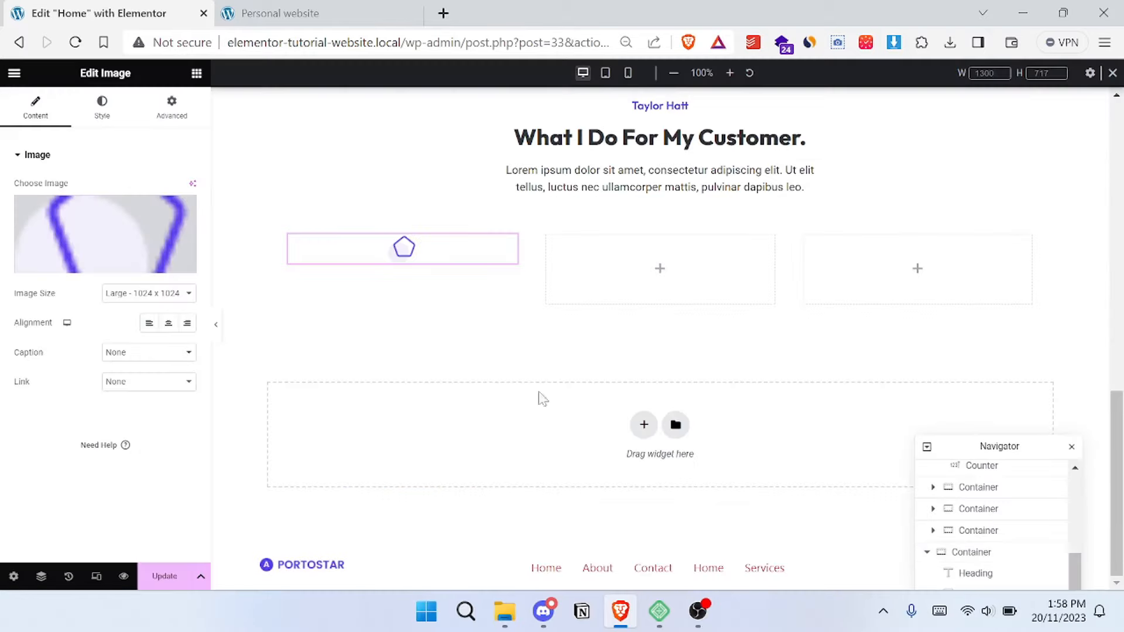
- Add a Heading widget below the pentagon icon and title it "UI/UX Design", copied from the reference site
click(196, 78)
click(310, 12)
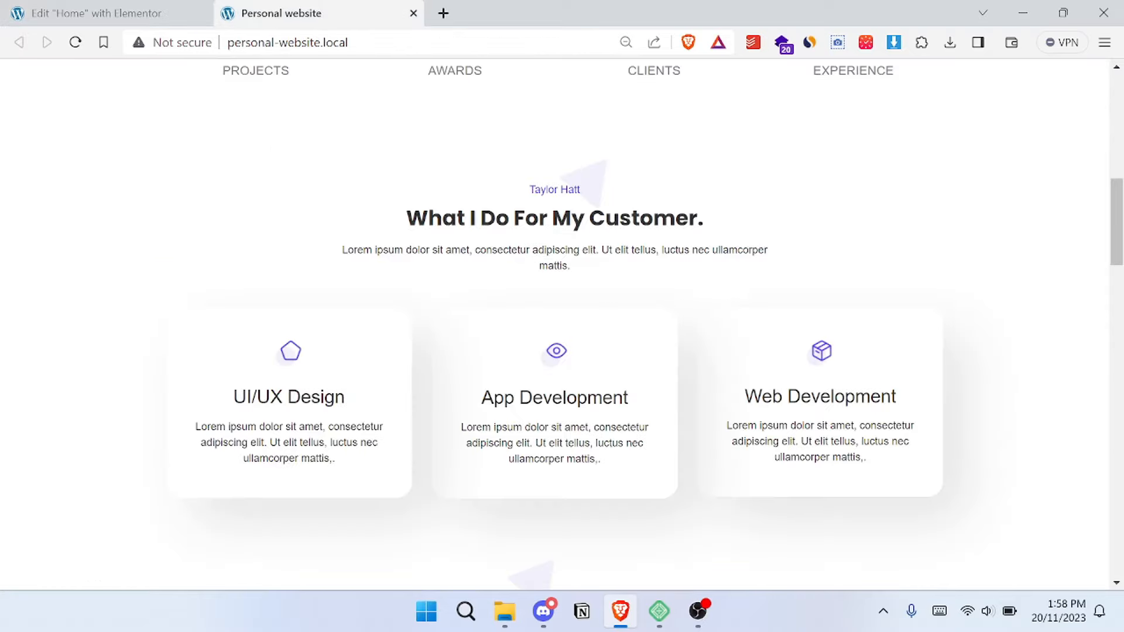
drag(346, 398, 233, 398)
key(ctrl+c)
click(112, 13)
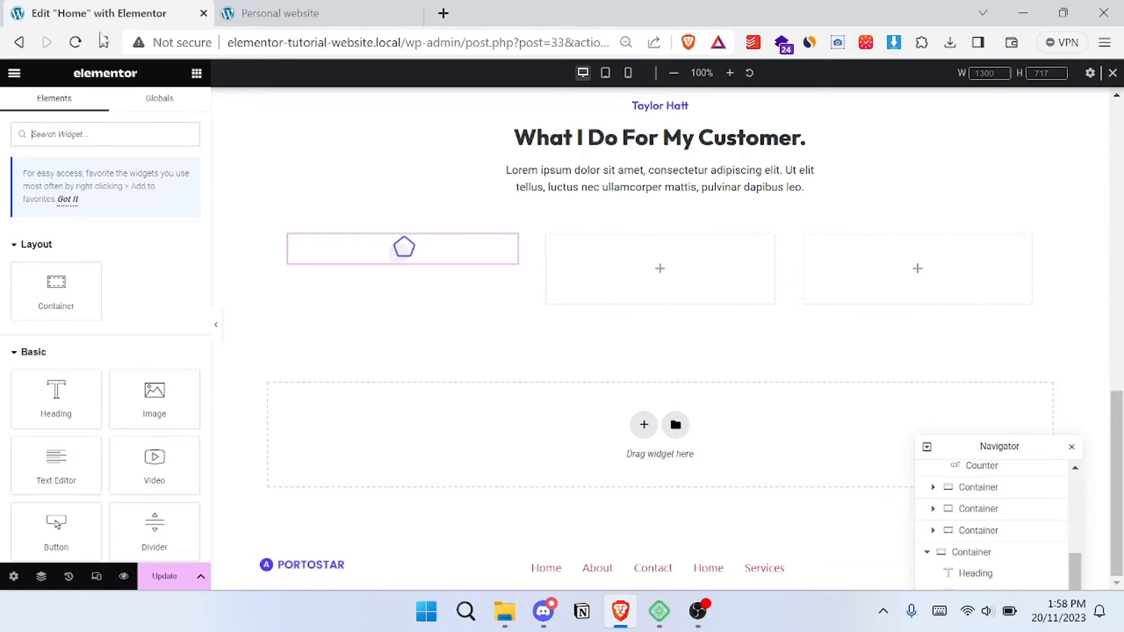
drag(56, 398, 421, 275)
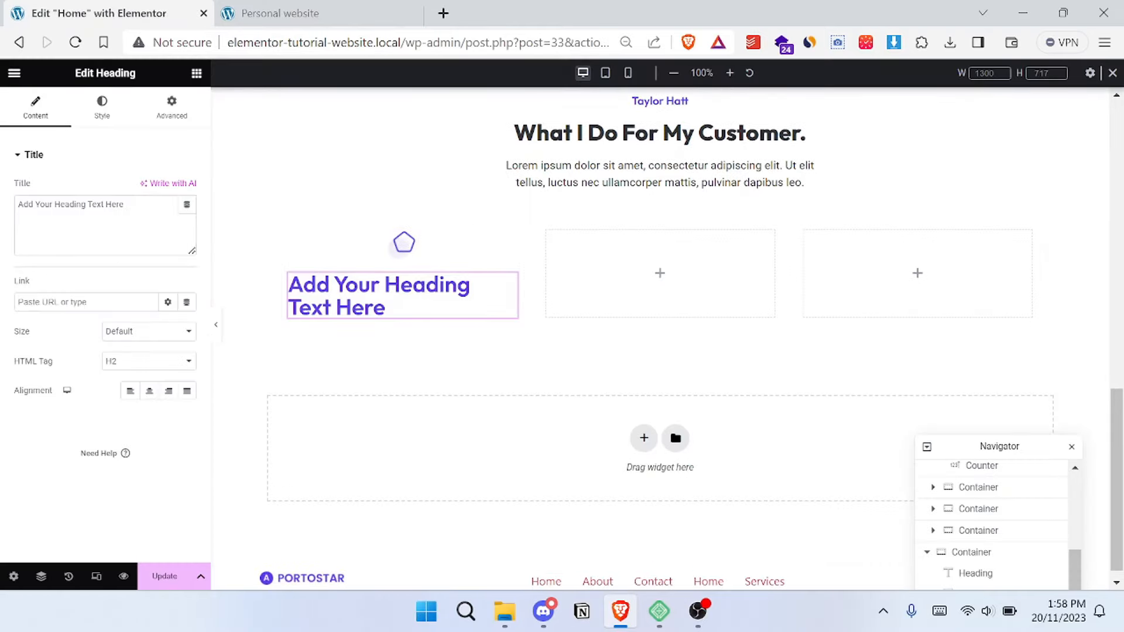
triple_click(71, 205)
key(ctrl+v)
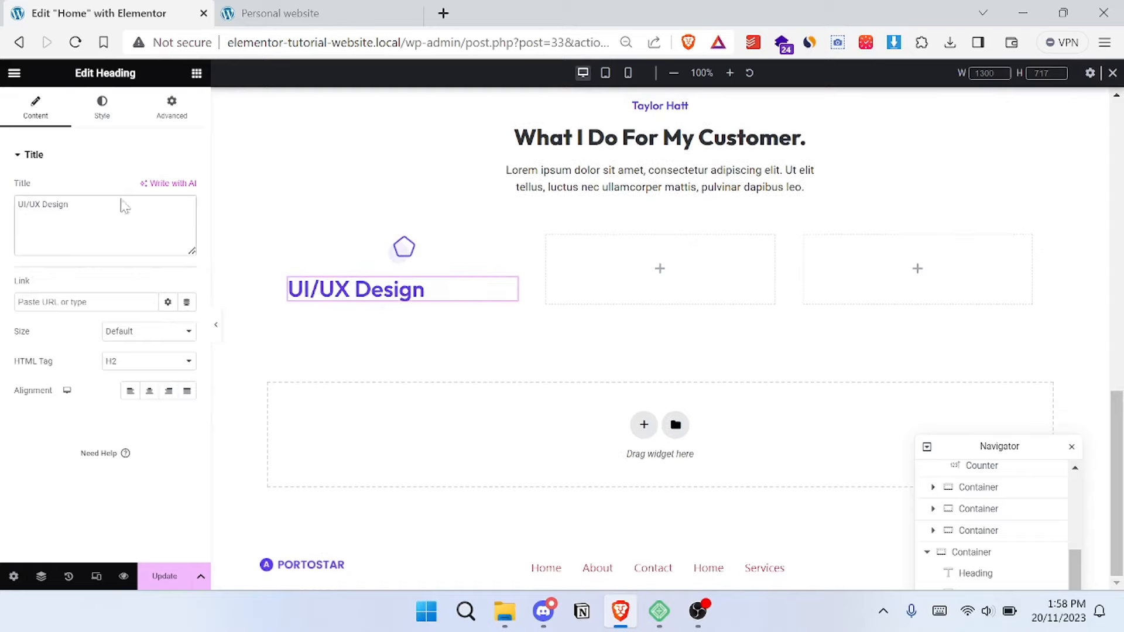
- Center the UI/UX Design heading and set its text color to the global color "darker"
click(150, 398)
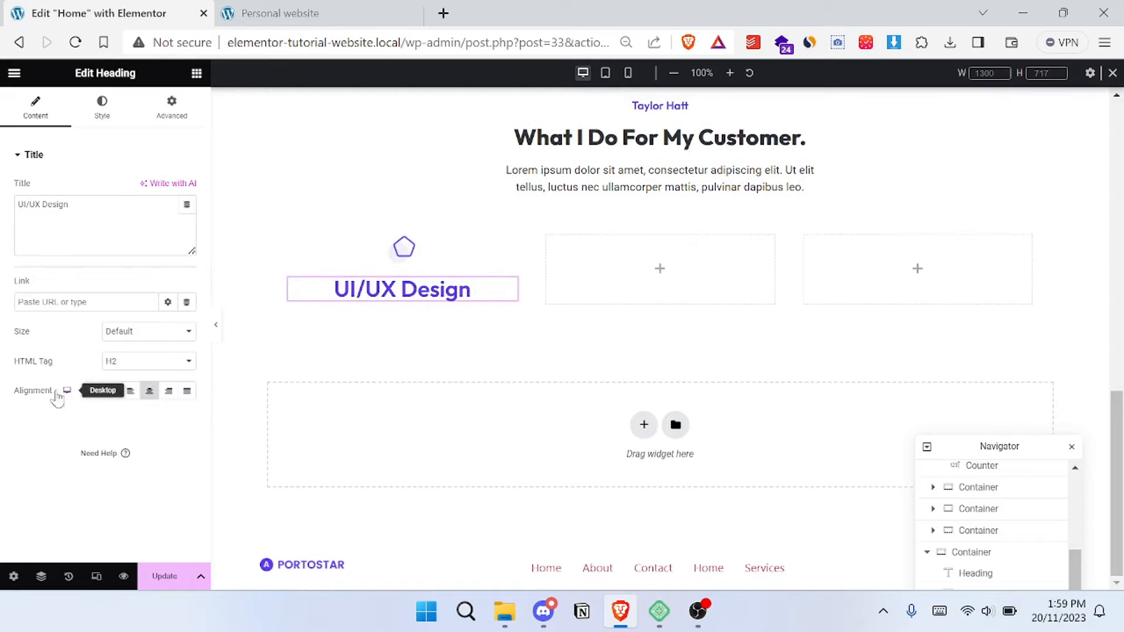
click(100, 117)
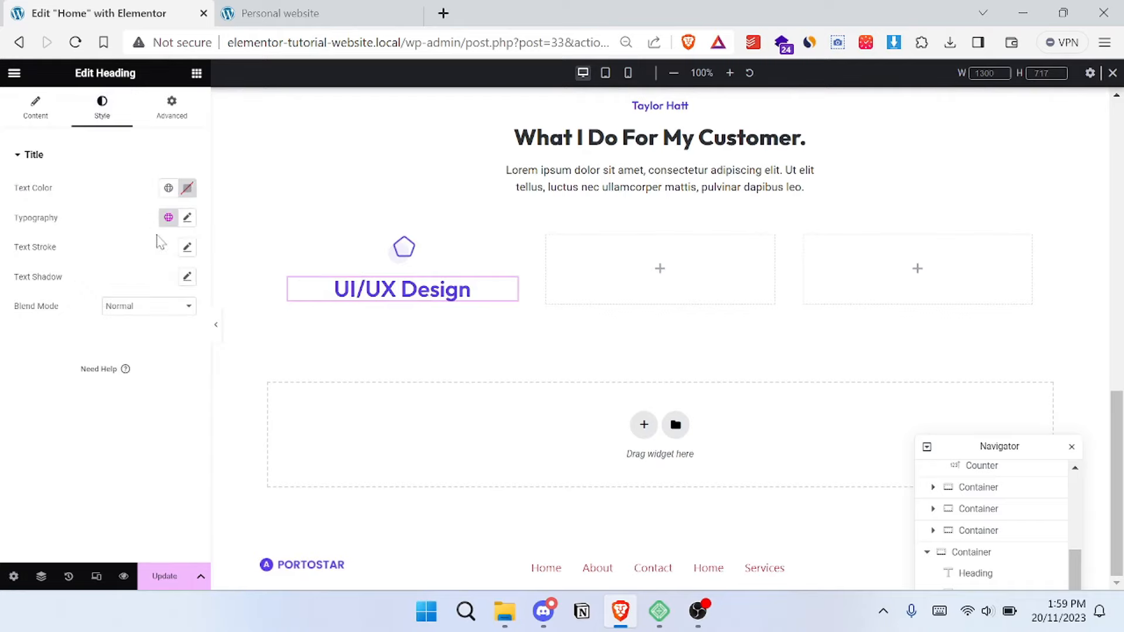
click(167, 218)
click(167, 219)
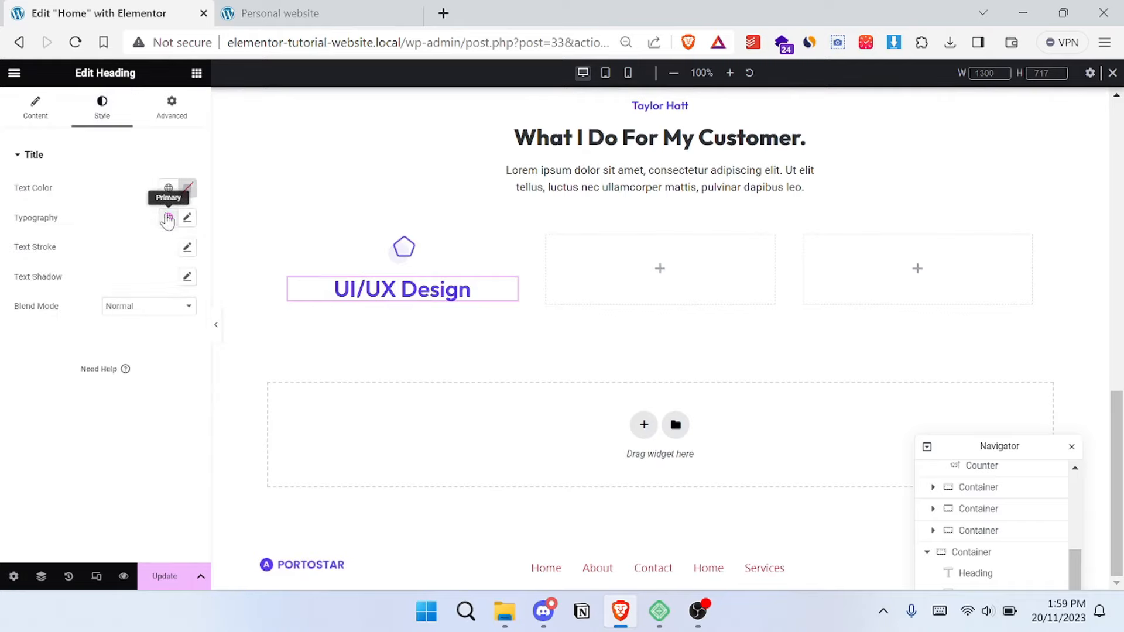
click(168, 189)
click(75, 402)
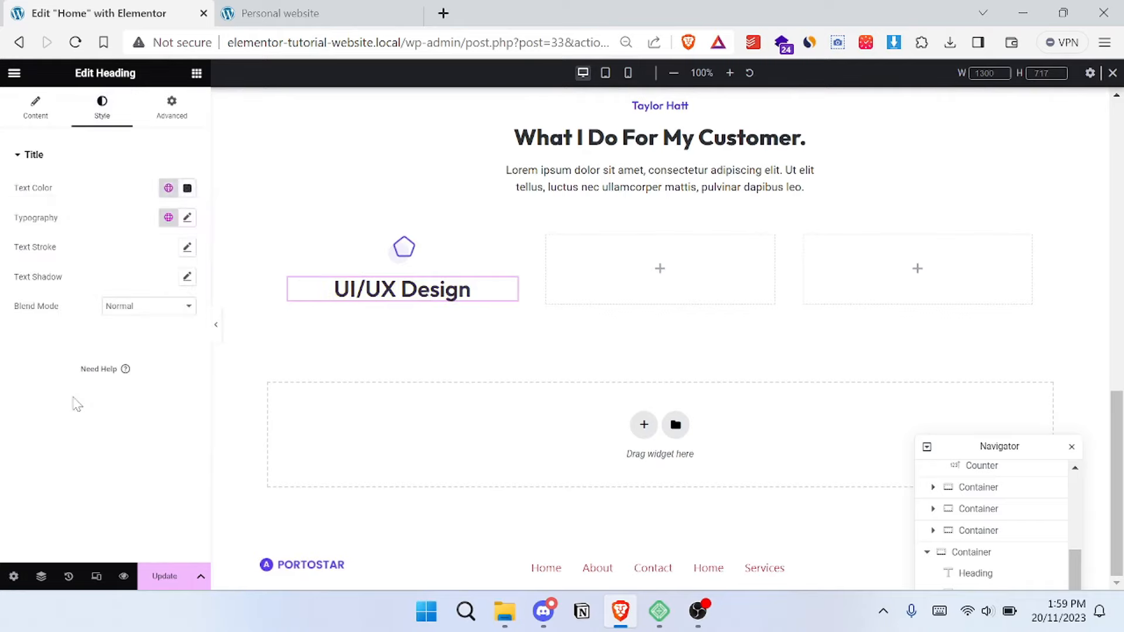
- Check the heading style on the reference site and set the UI/UX Design heading's font weight to 400 (Normal)
click(275, 13)
click(98, 13)
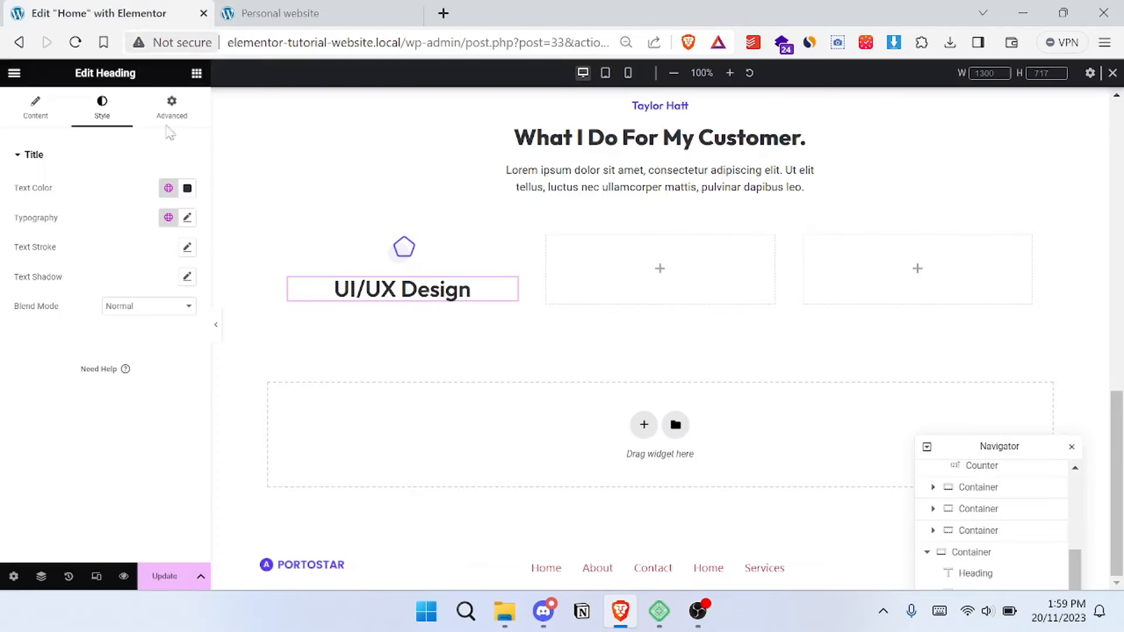
click(187, 218)
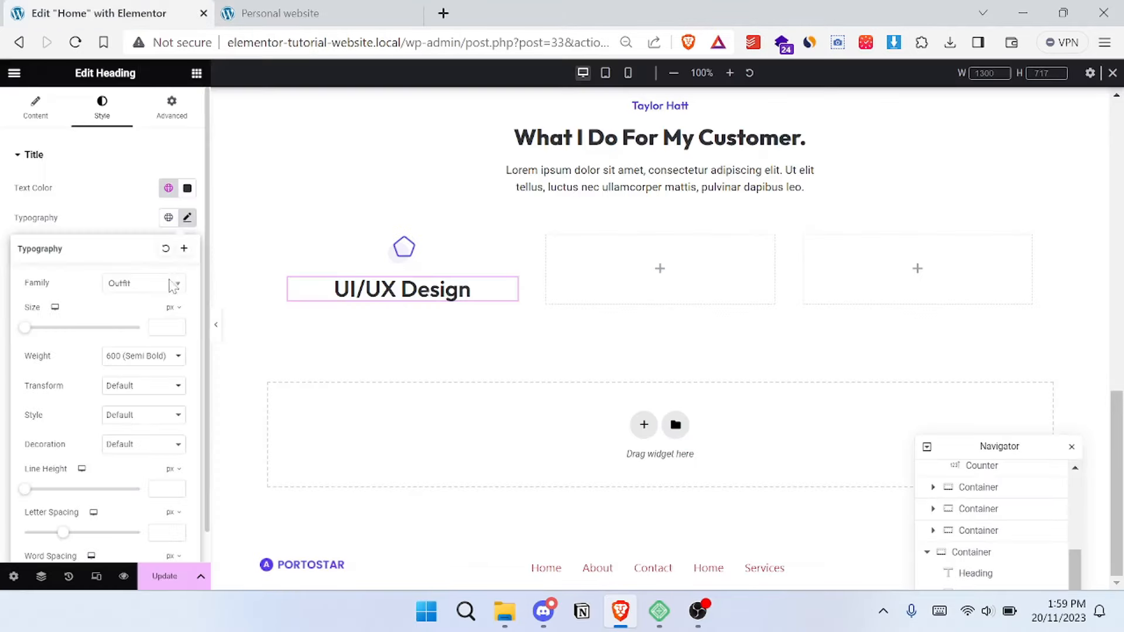
click(146, 360)
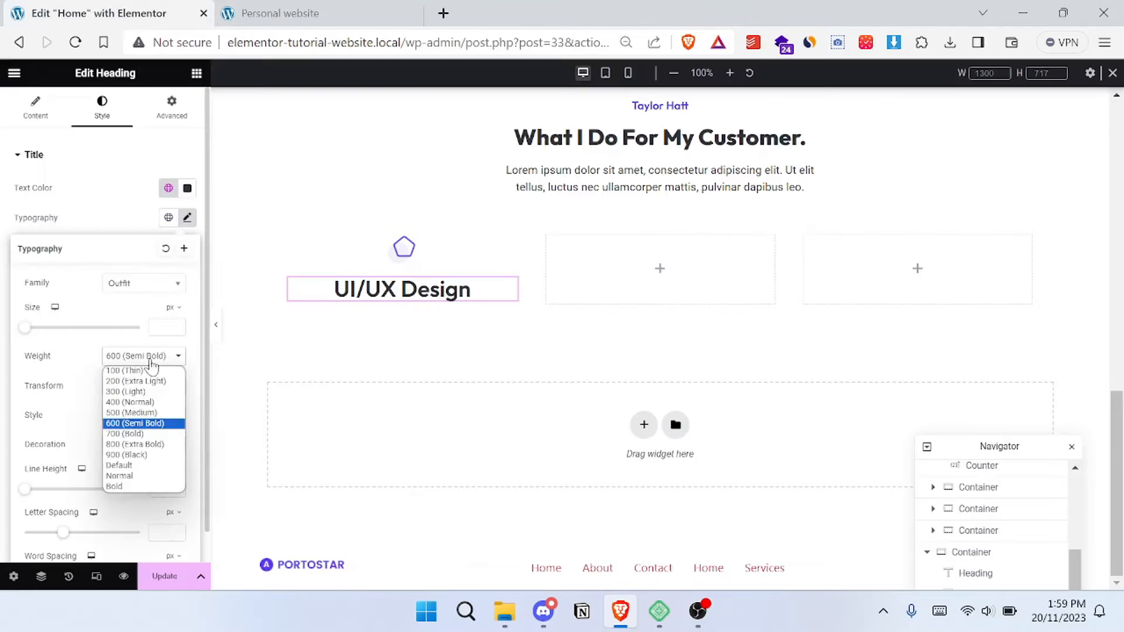
click(151, 403)
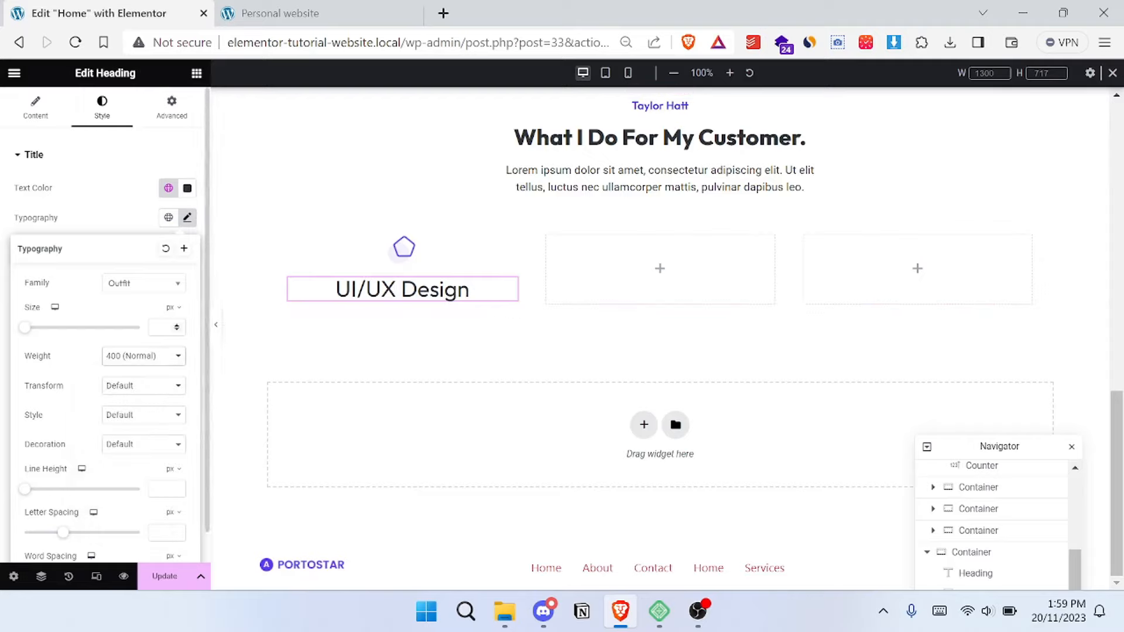
- Set the UI/UX Design heading's font size to 26 px, trying 20 and 23 px and comparing with the reference site
text(20)
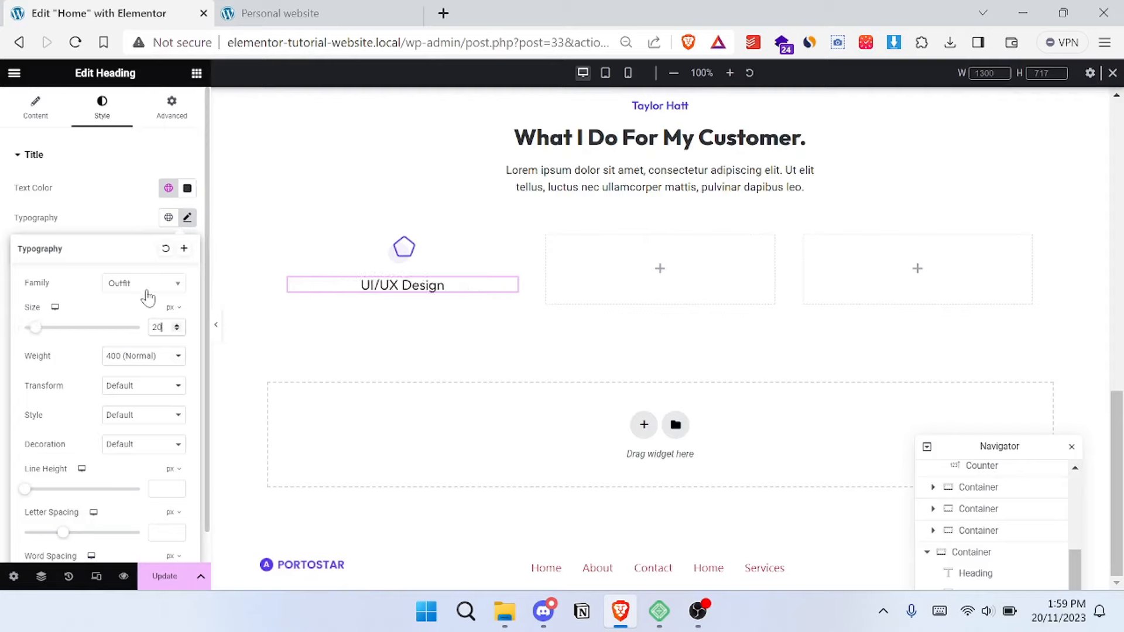
key(BackSpace)
text(3)
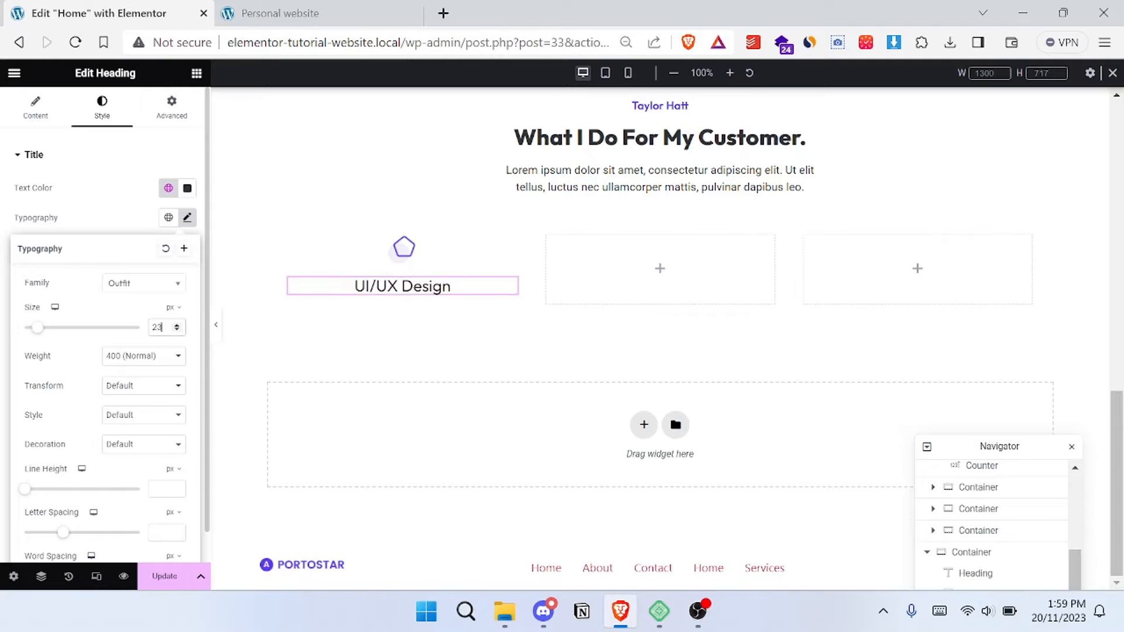
click(294, 12)
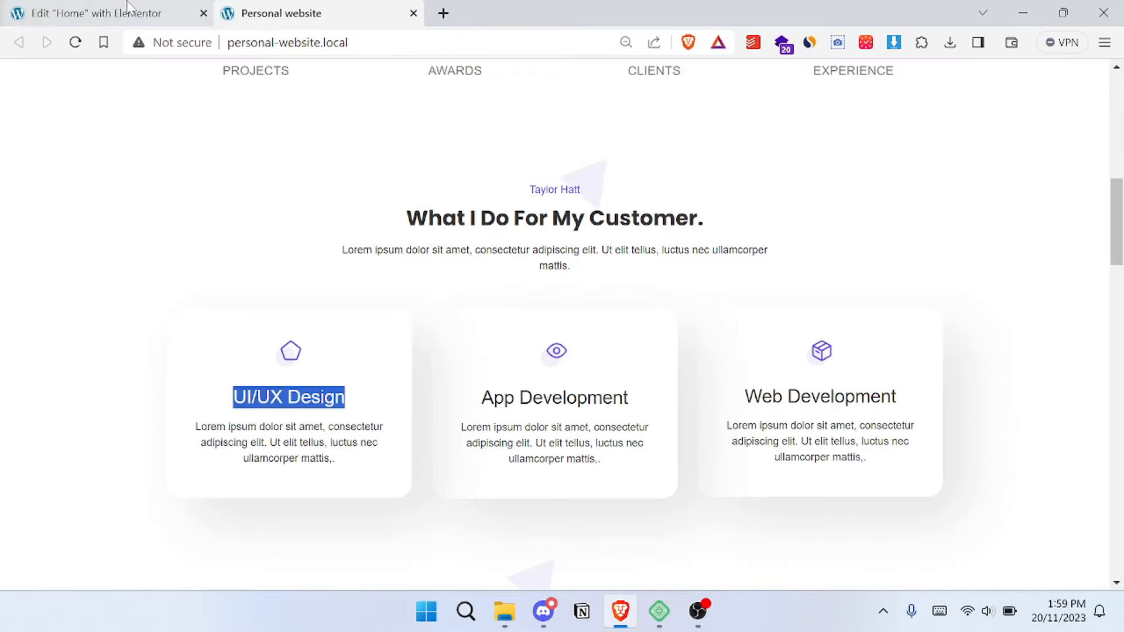
click(117, 12)
key(BackSpace)
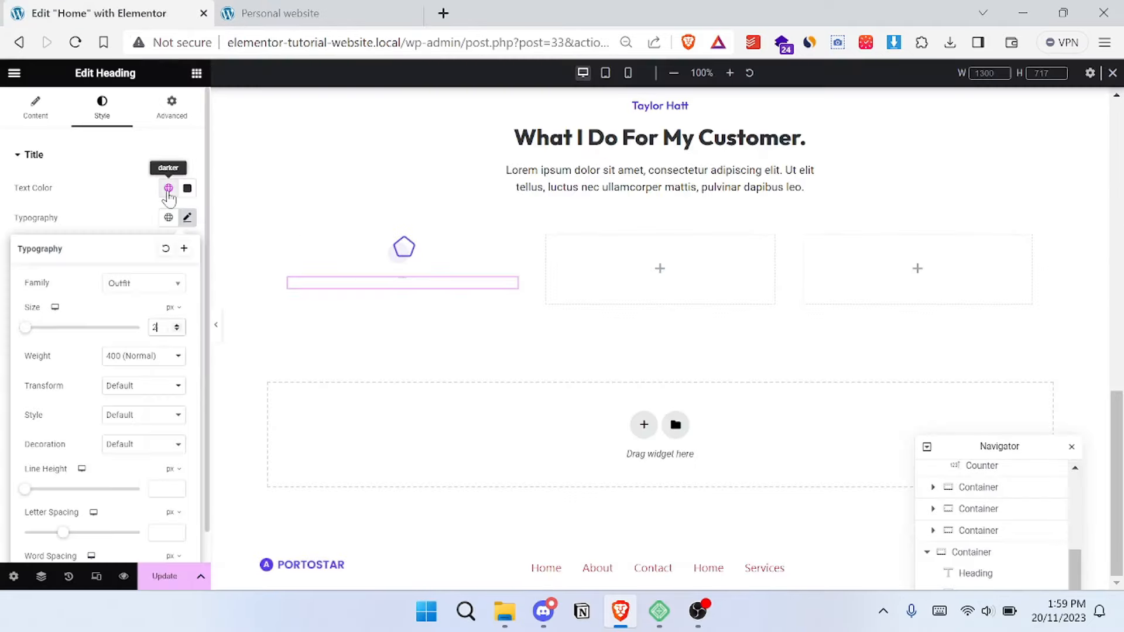
text(6)
click(95, 154)
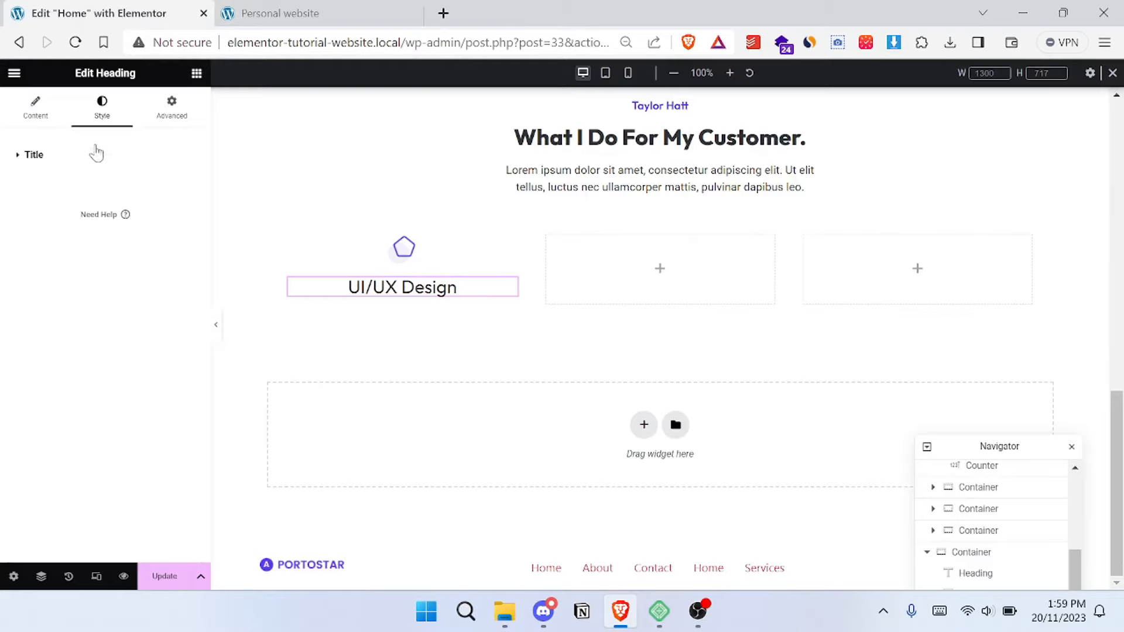
- Select the UI/UX card's description on the reference site and add a Text Editor widget below the UI/UX Design heading
click(294, 10)
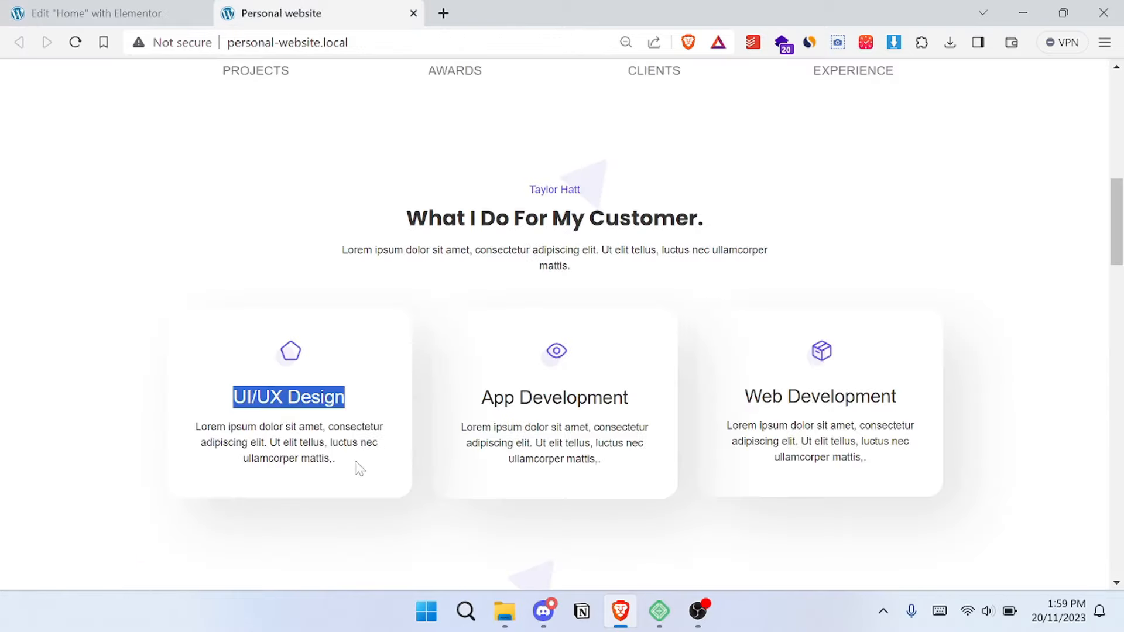
drag(360, 468, 186, 436)
click(123, 10)
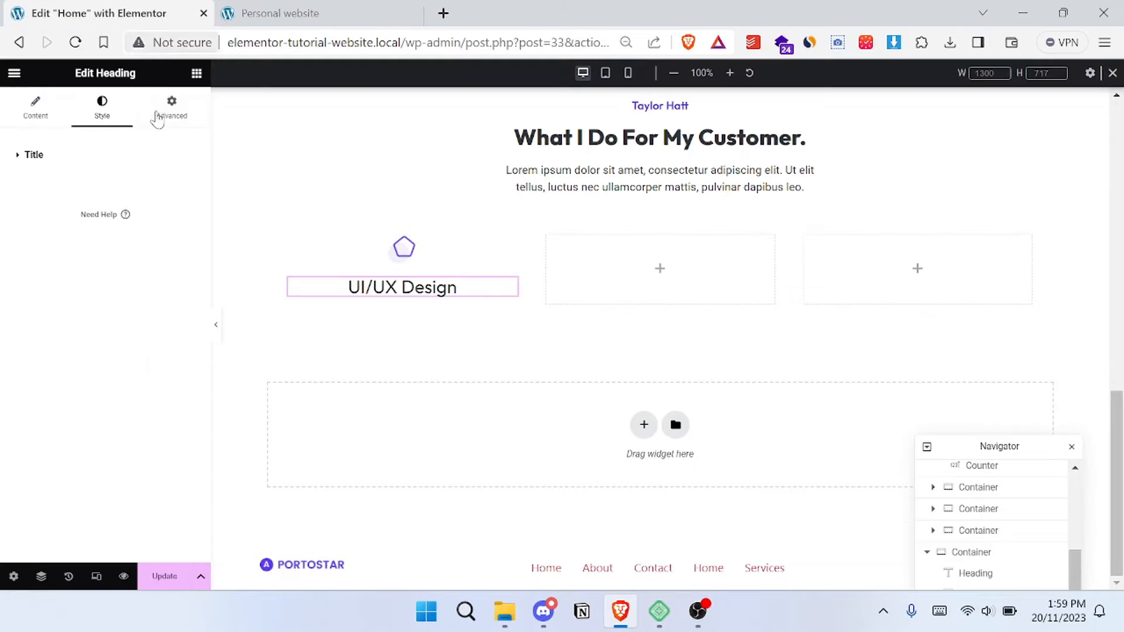
click(195, 82)
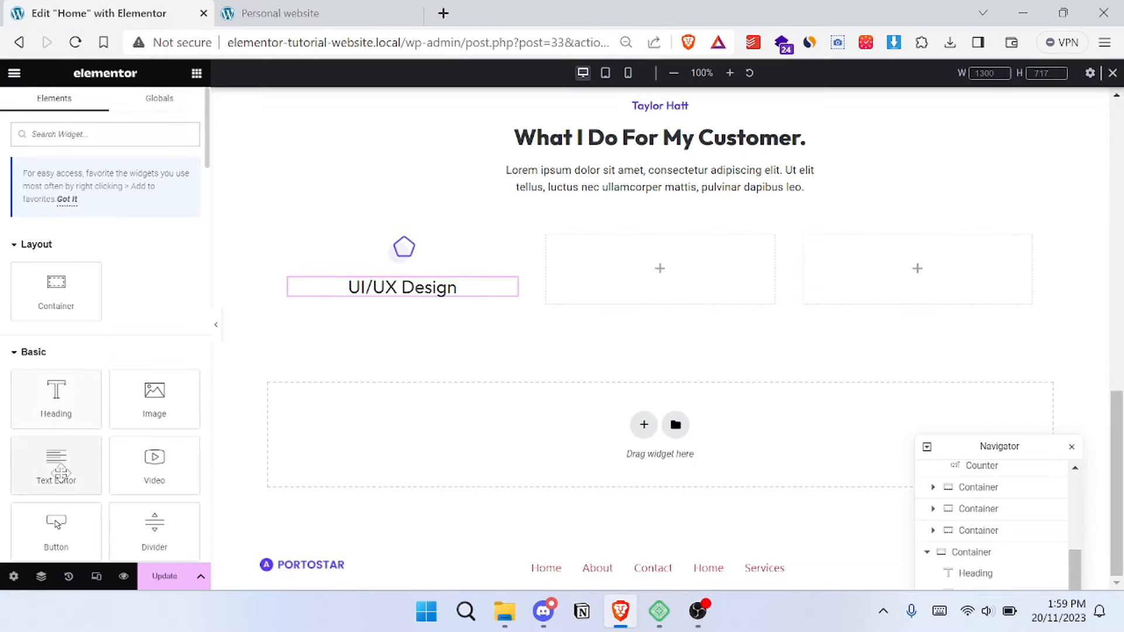
drag(56, 465, 404, 296)
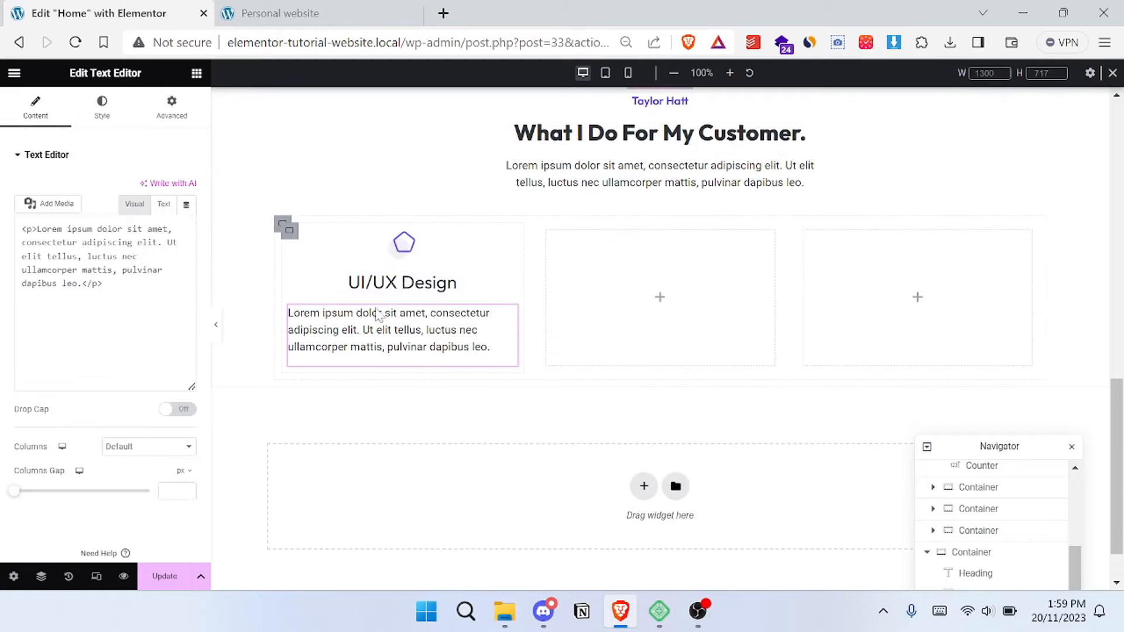
- Center-align the description text under the UI/UX Design heading
scroll(75, 151, down, 2)
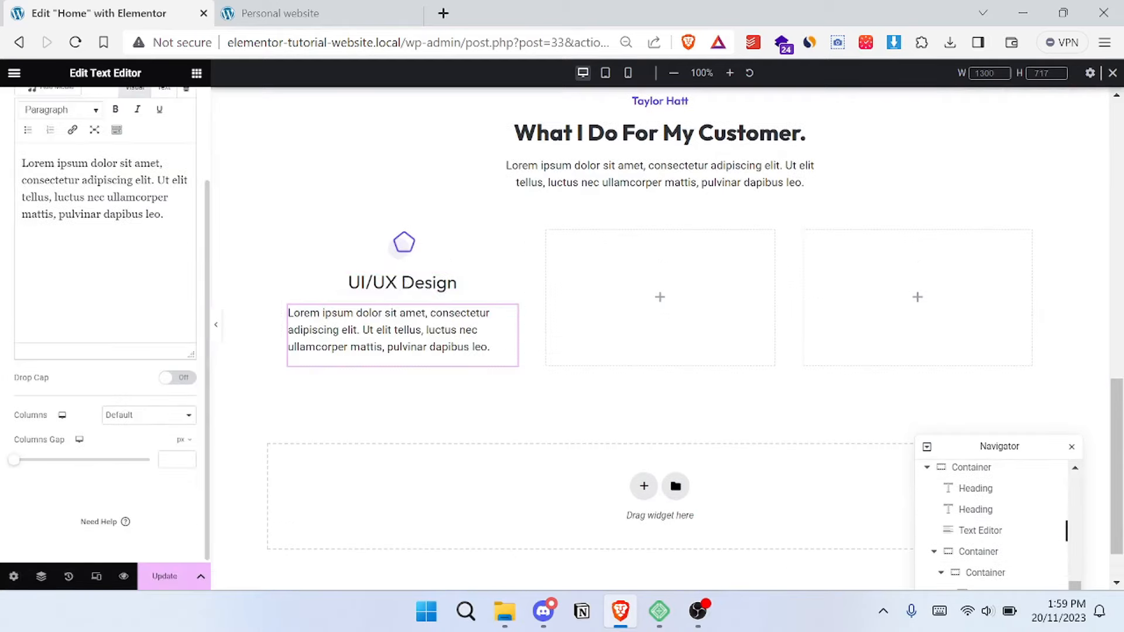
scroll(115, 132, up, 2)
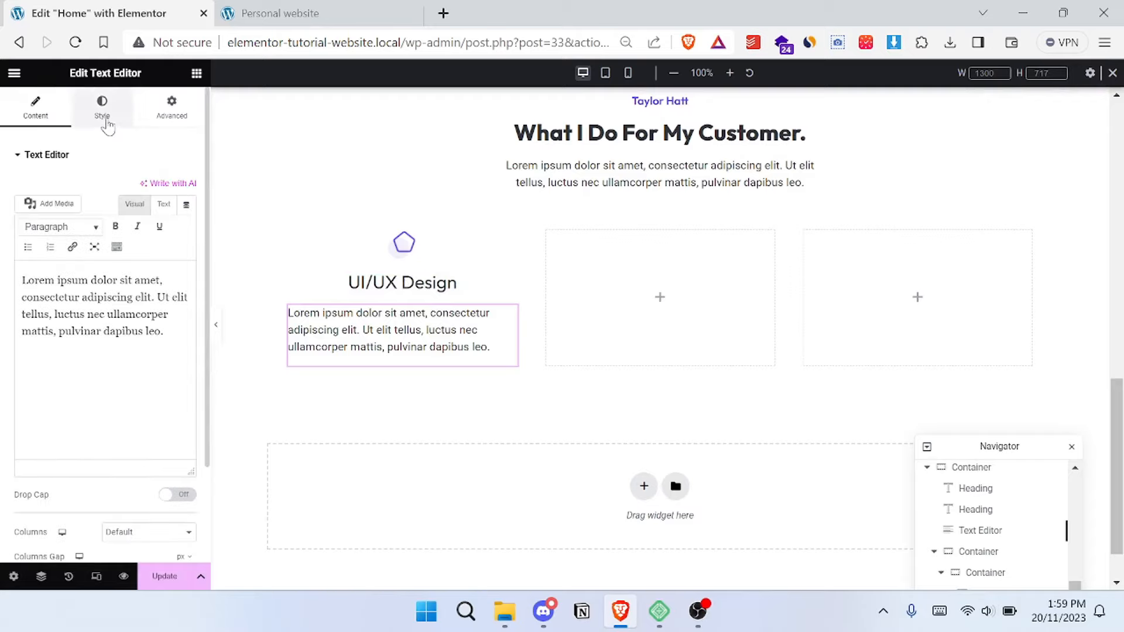
click(103, 111)
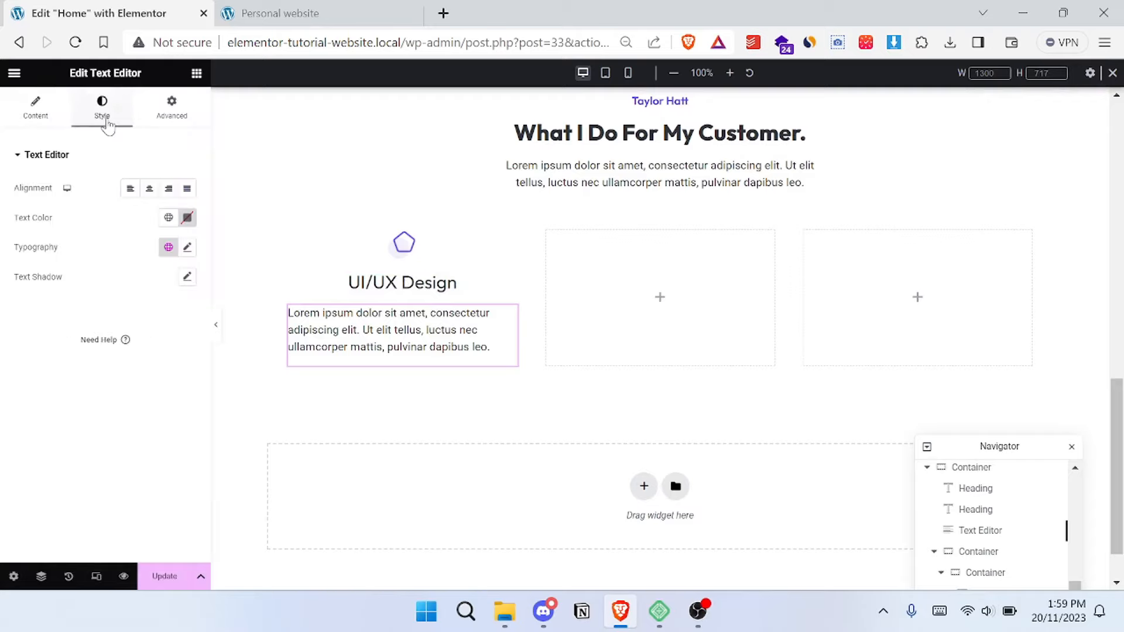
click(151, 190)
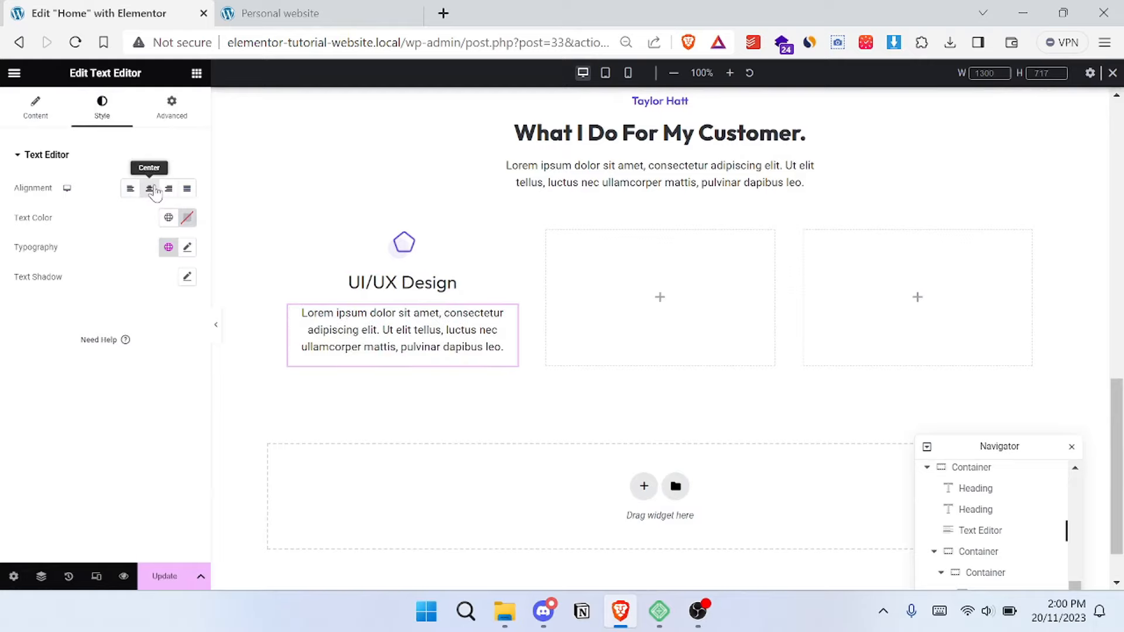
- Compare the first container's icon, heading and description with the UI/UX Design card on the Personal website reference
click(305, 14)
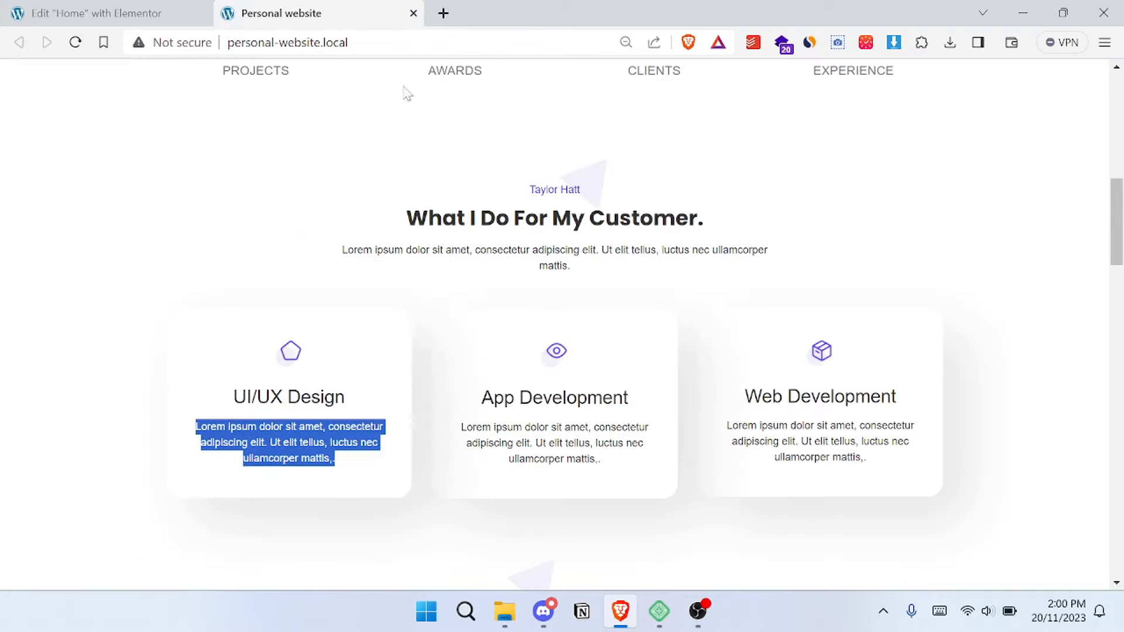
click(93, 13)
click(257, 11)
click(370, 303)
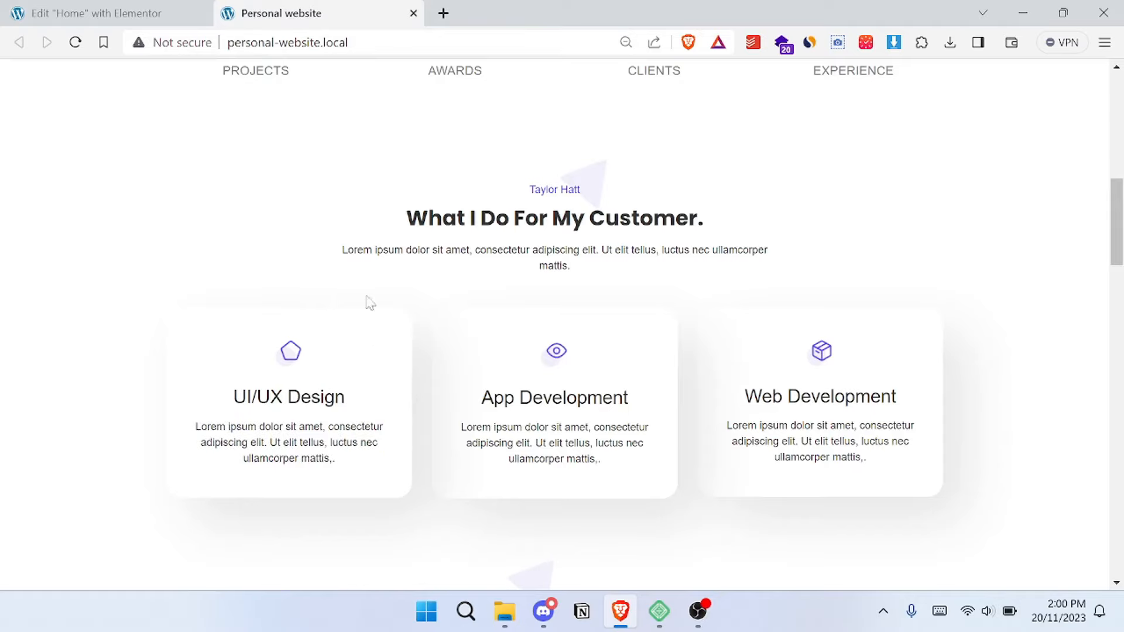
- Set the UI/UX Design card container's padding to 30 px on all sides, trying 20 px first and comparing with the reference site
click(124, 22)
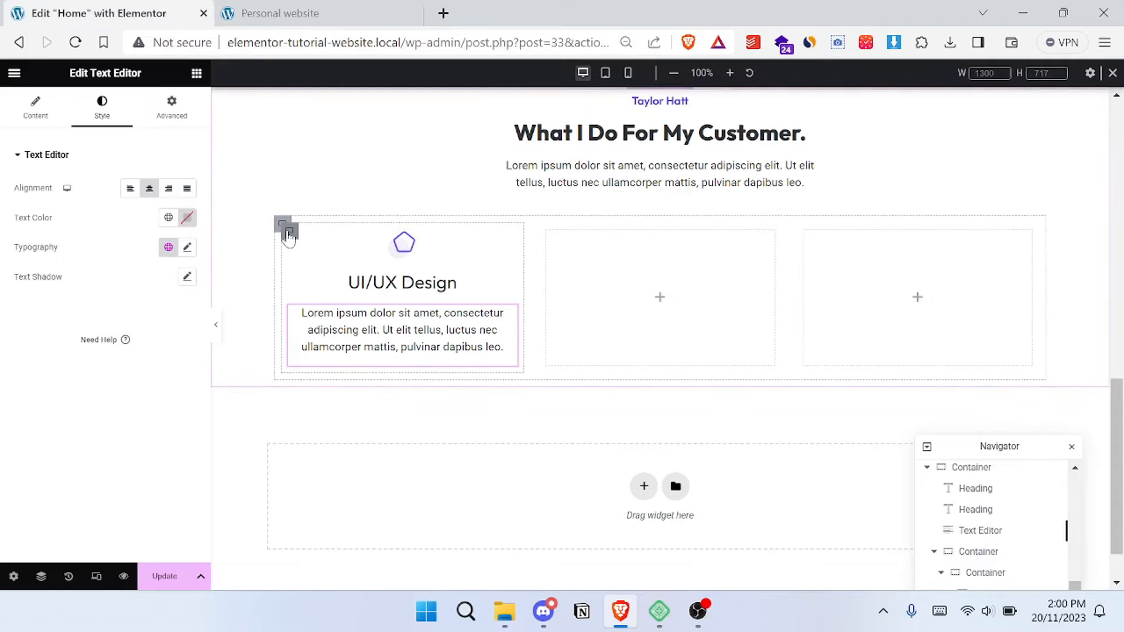
click(288, 233)
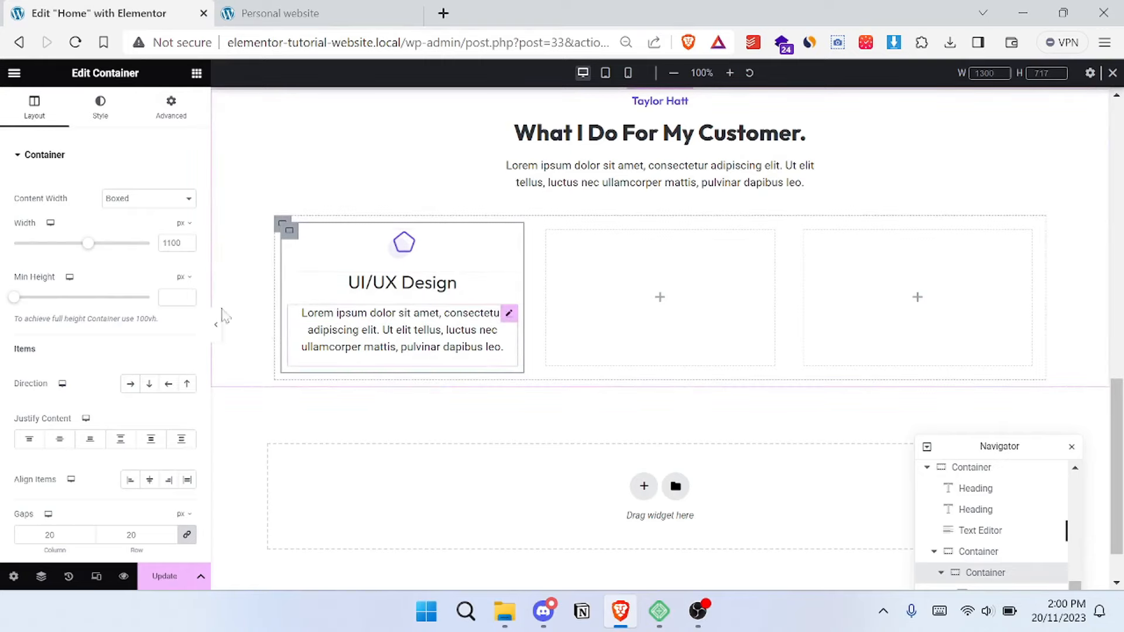
click(171, 111)
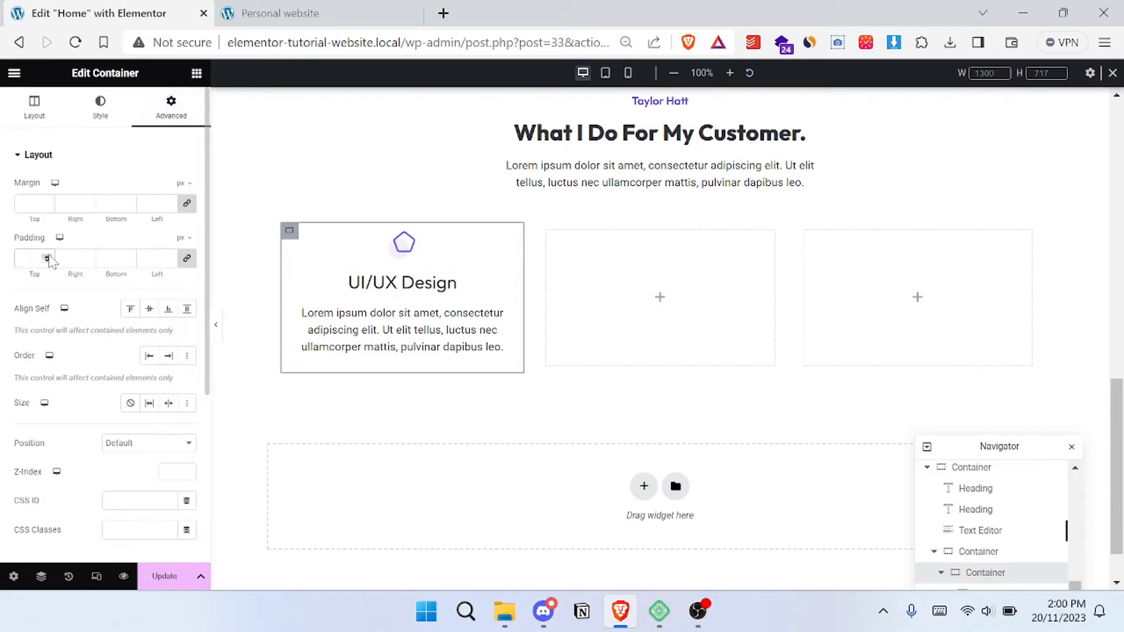
text(20)
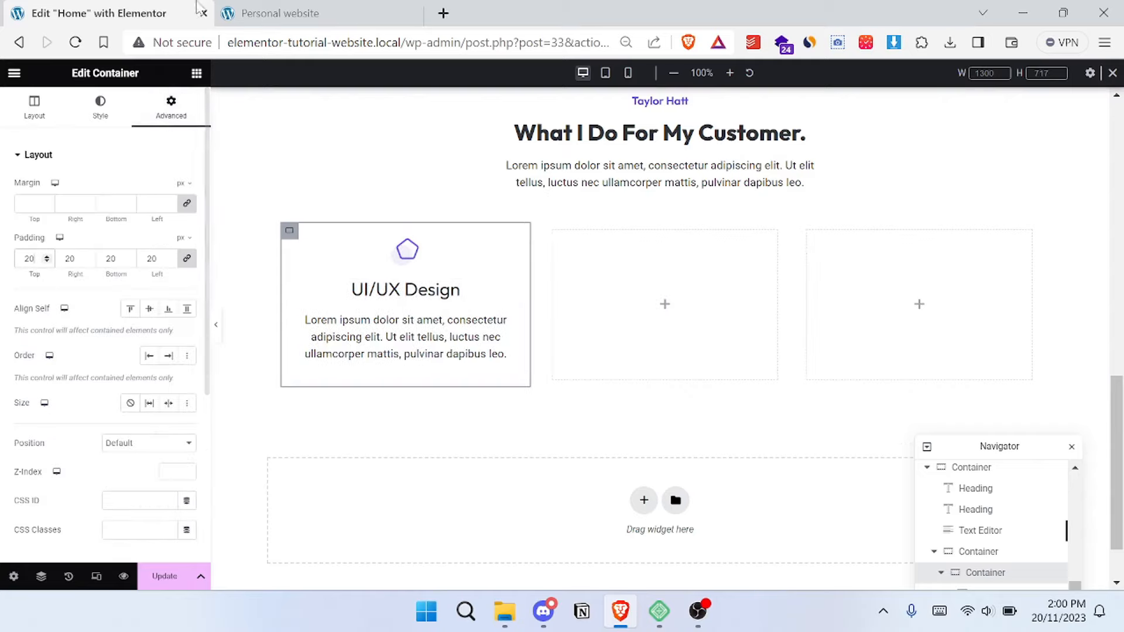
click(281, 12)
click(101, 10)
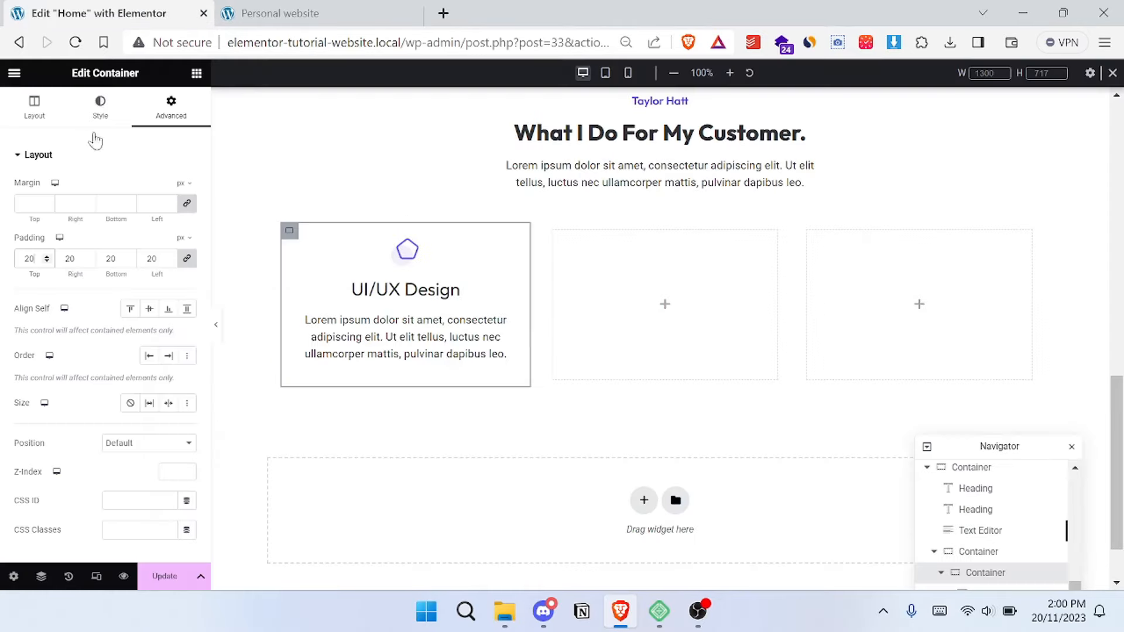
key(BackSpace)
key(BackSpace)
text(30)
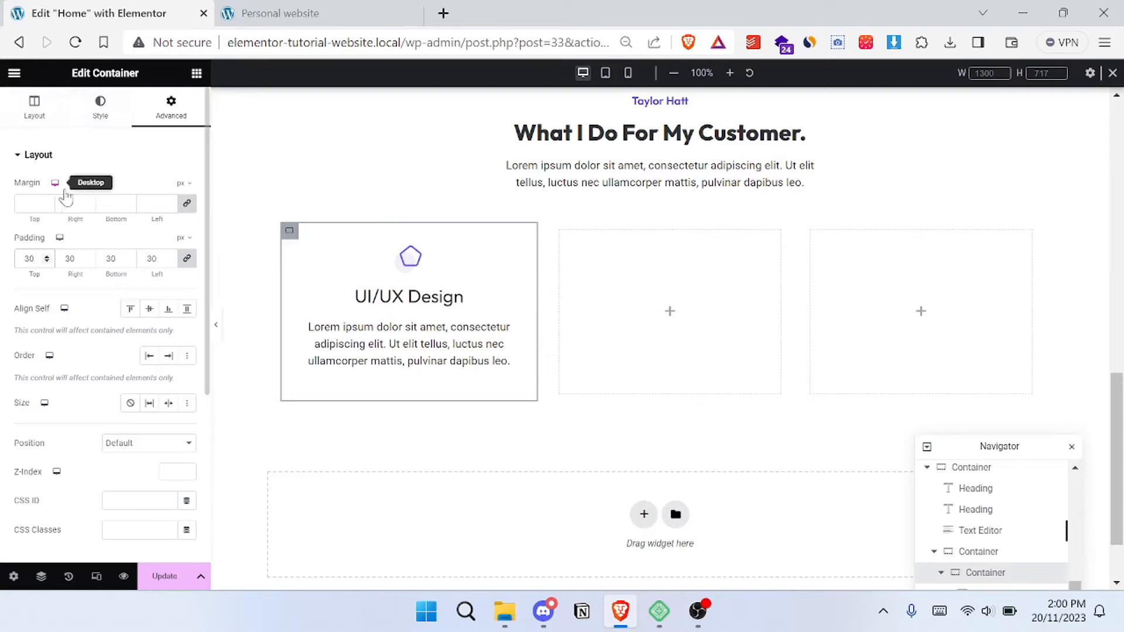
click(269, 13)
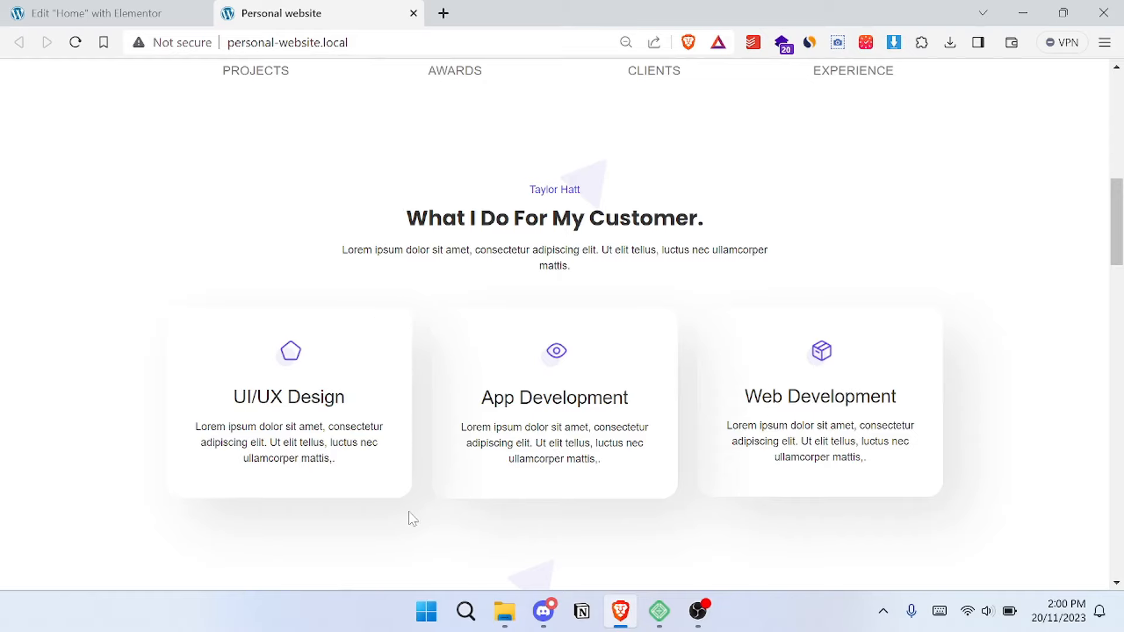
click(105, 13)
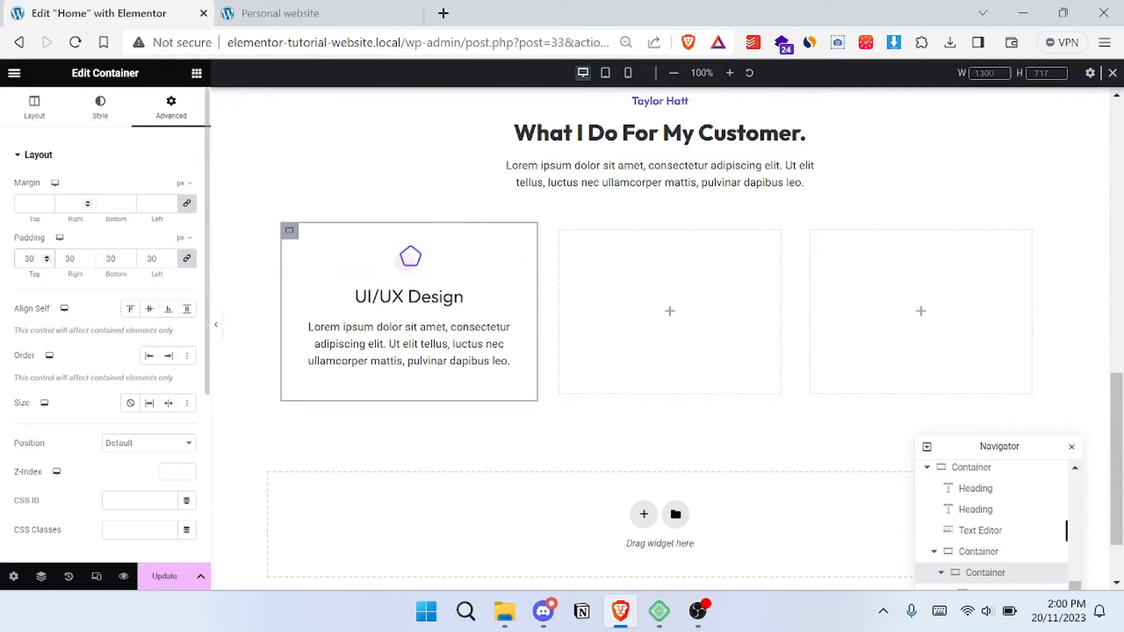
- Set the UI/UX Design card container's border radius to 20 px on all corners
click(39, 155)
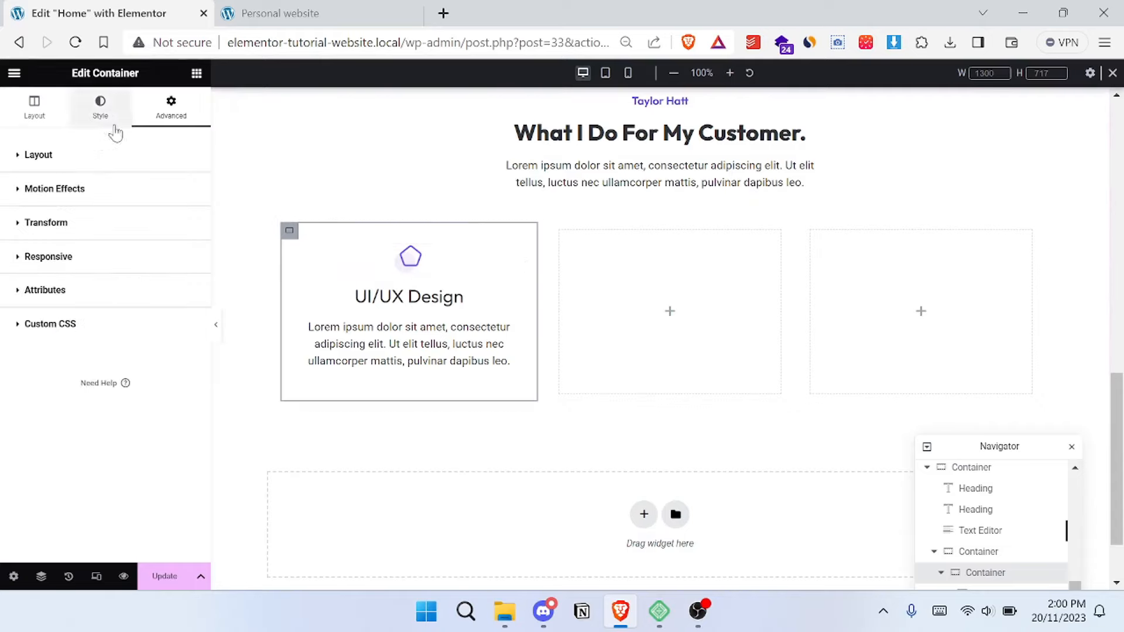
click(86, 109)
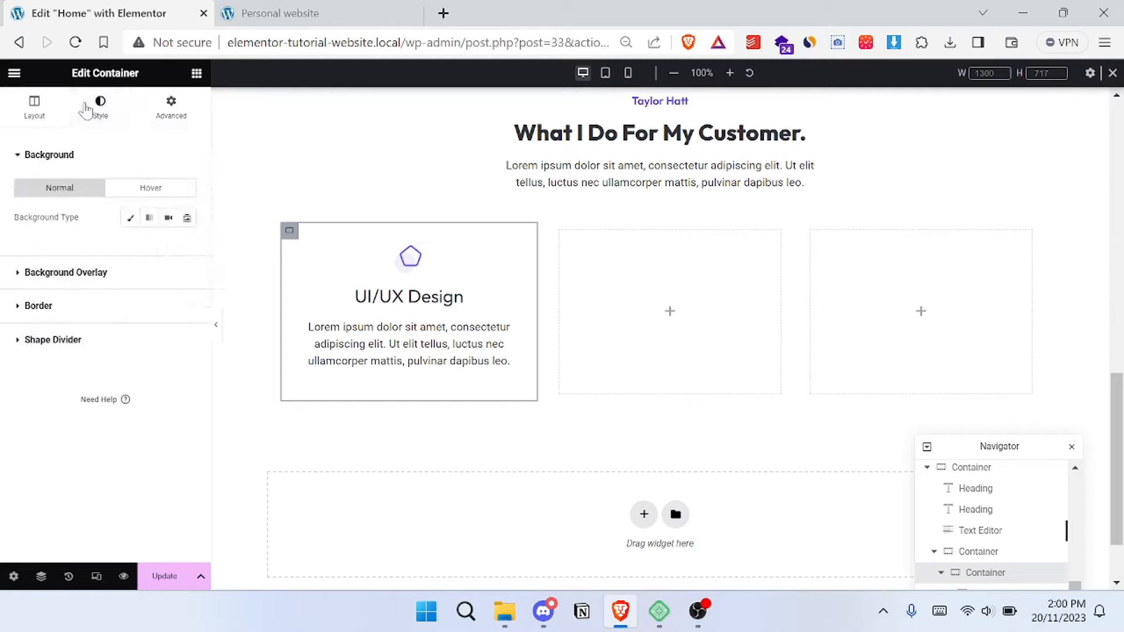
click(38, 307)
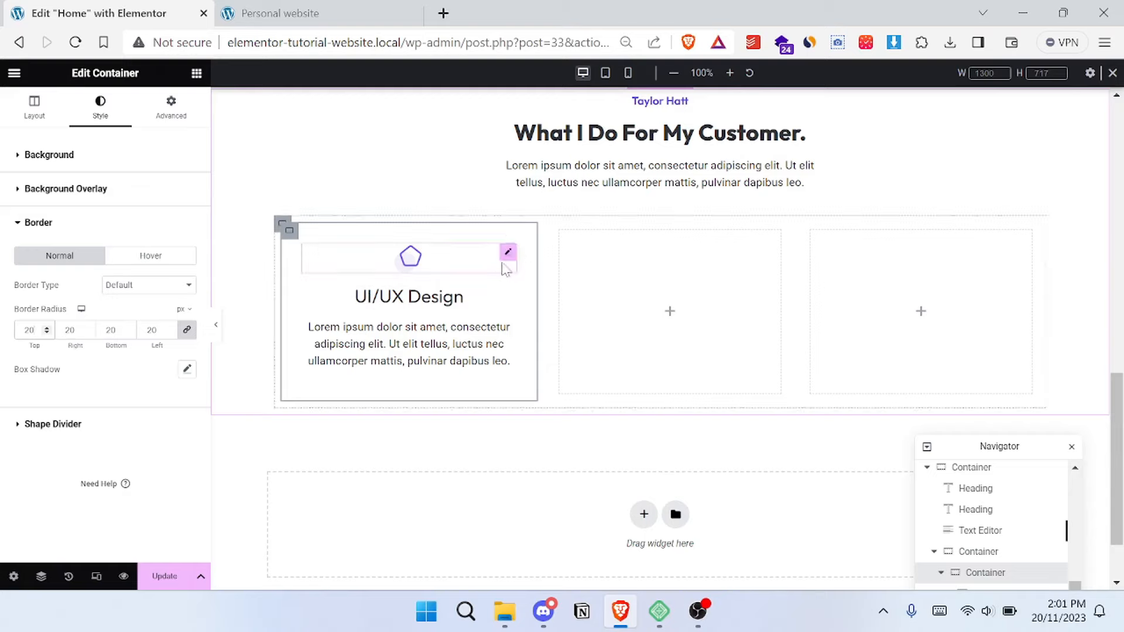
- Add a box shadow to the UI/UX Design card and lower its black color's opacity to rgba(0, 0, 0, 0.14)
click(188, 369)
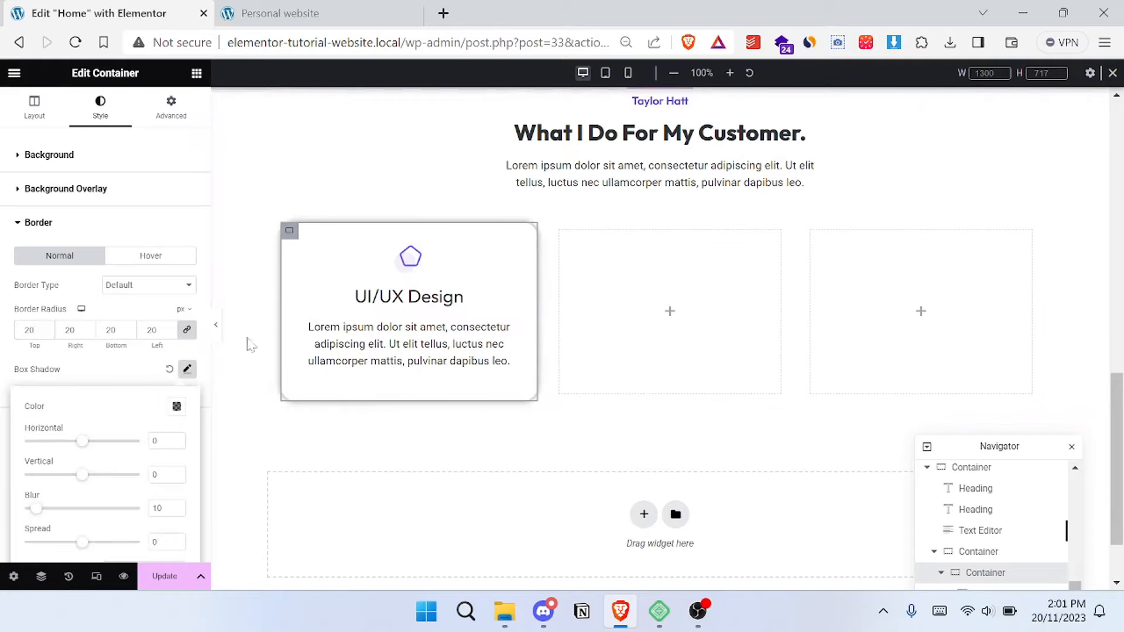
scroll(172, 374, down, 1)
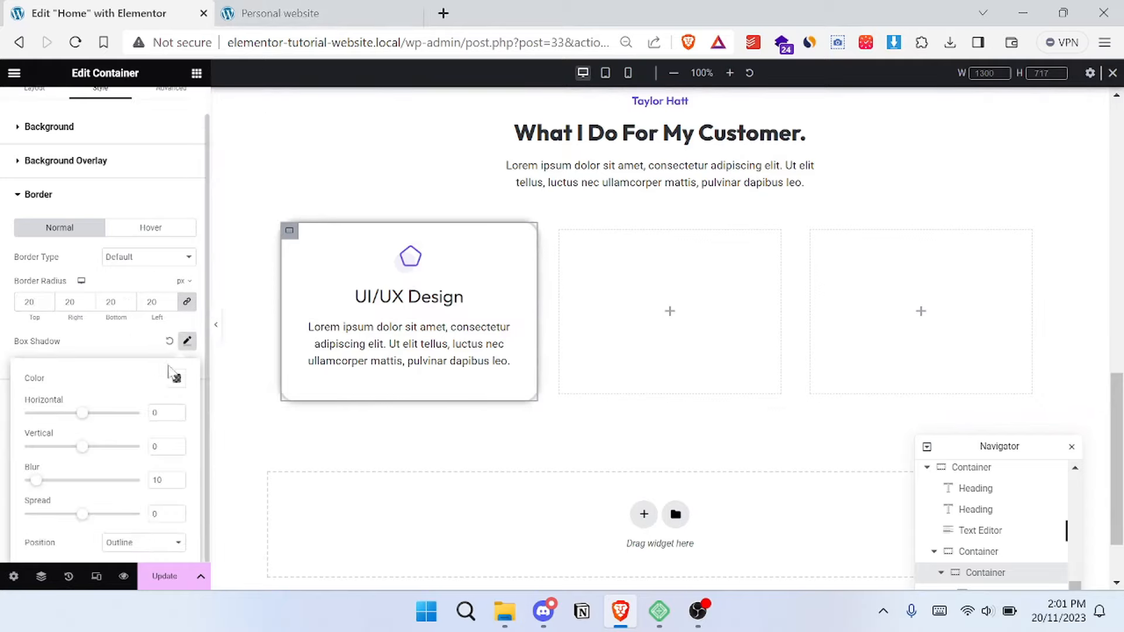
click(176, 378)
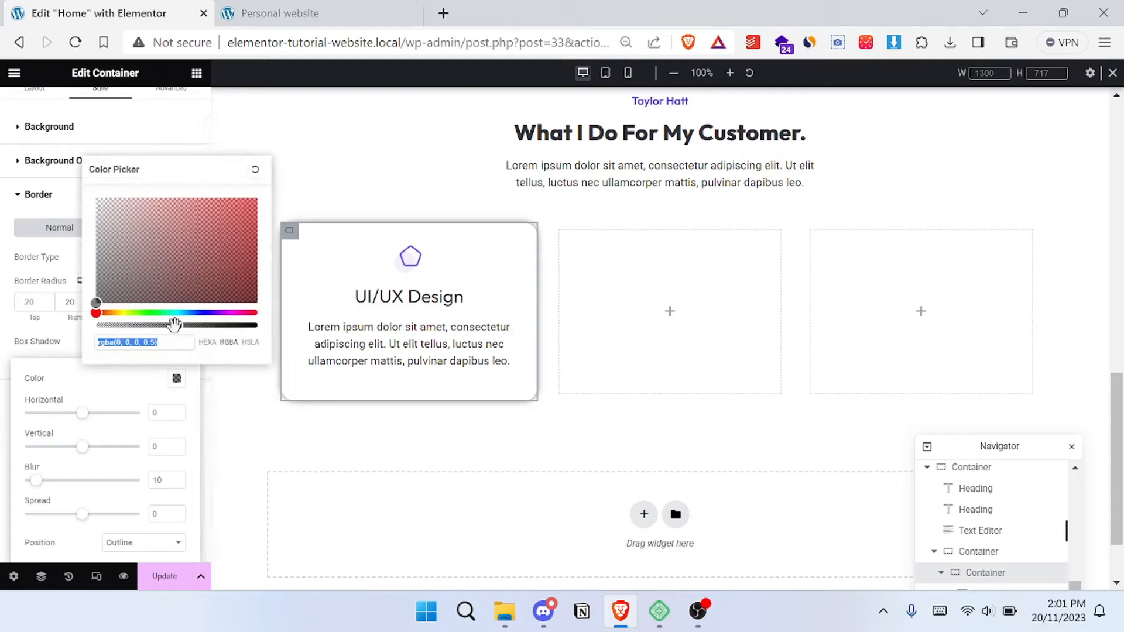
drag(173, 326, 130, 326)
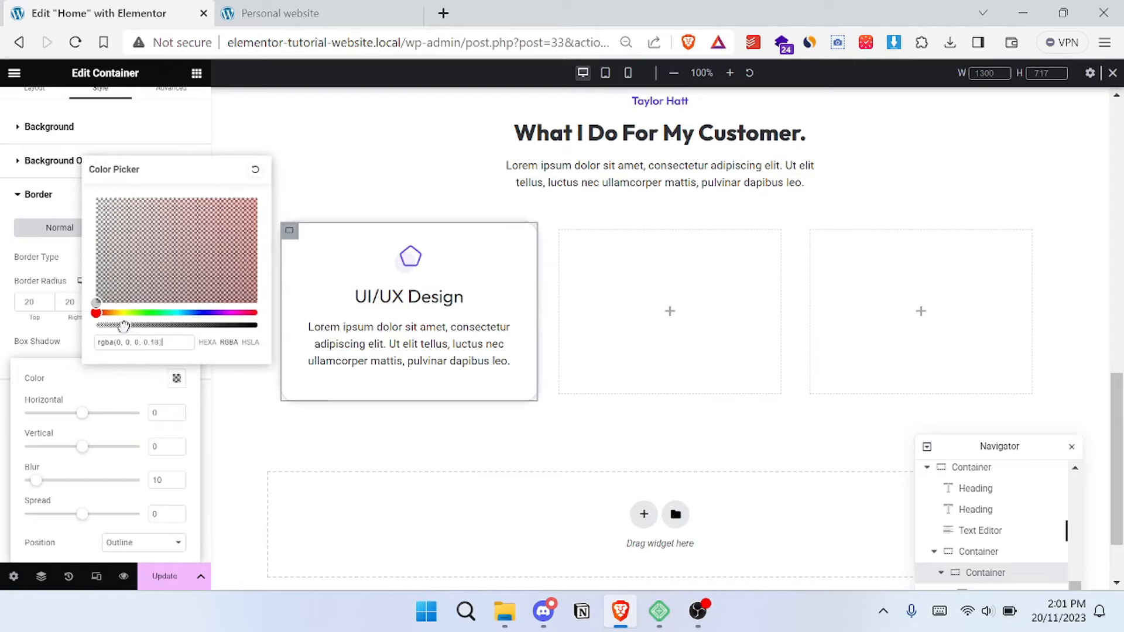
click(79, 384)
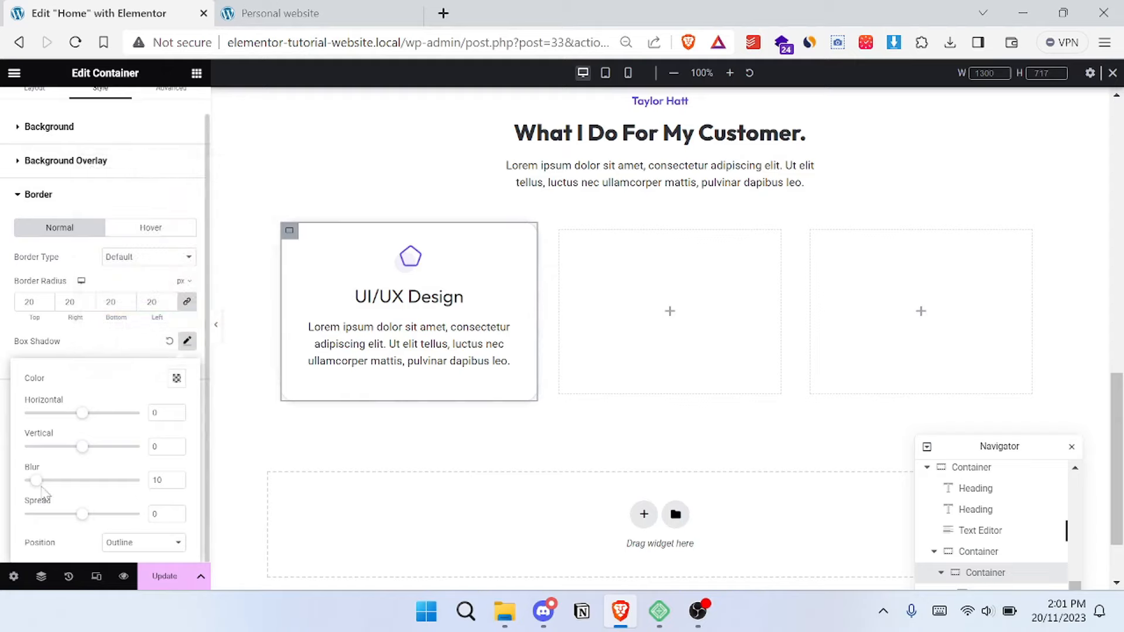
- Set the card shadow's blur to 25, horizontal offset to 13 and vertical offset to 20, comparing with the reference site's cards
drag(40, 483, 77, 460)
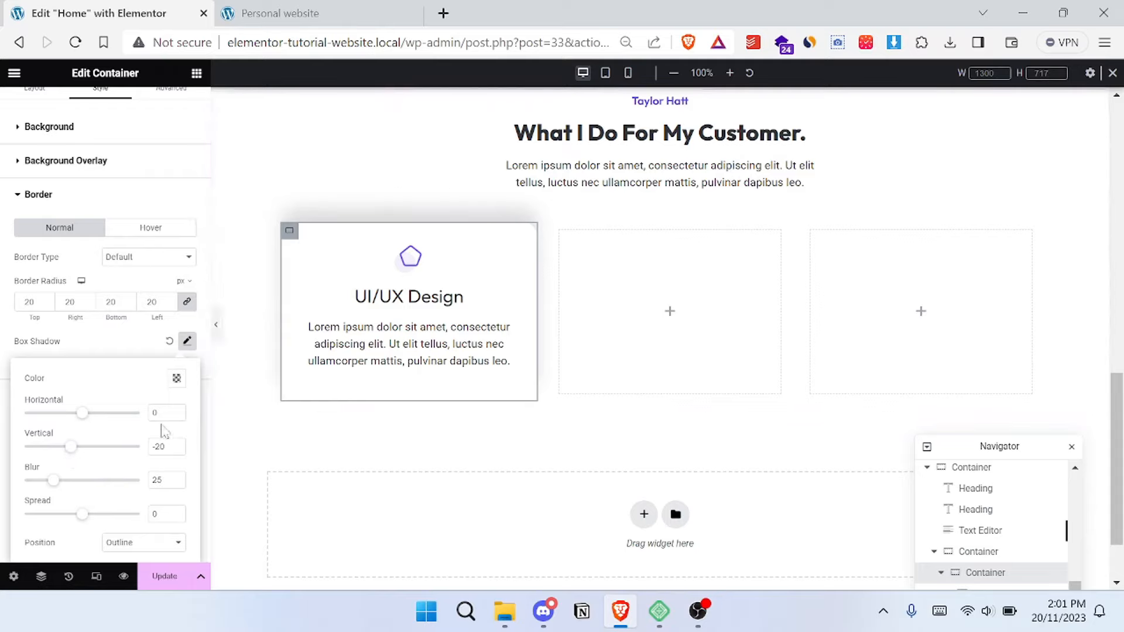
drag(69, 452, 54, 453)
click(276, 13)
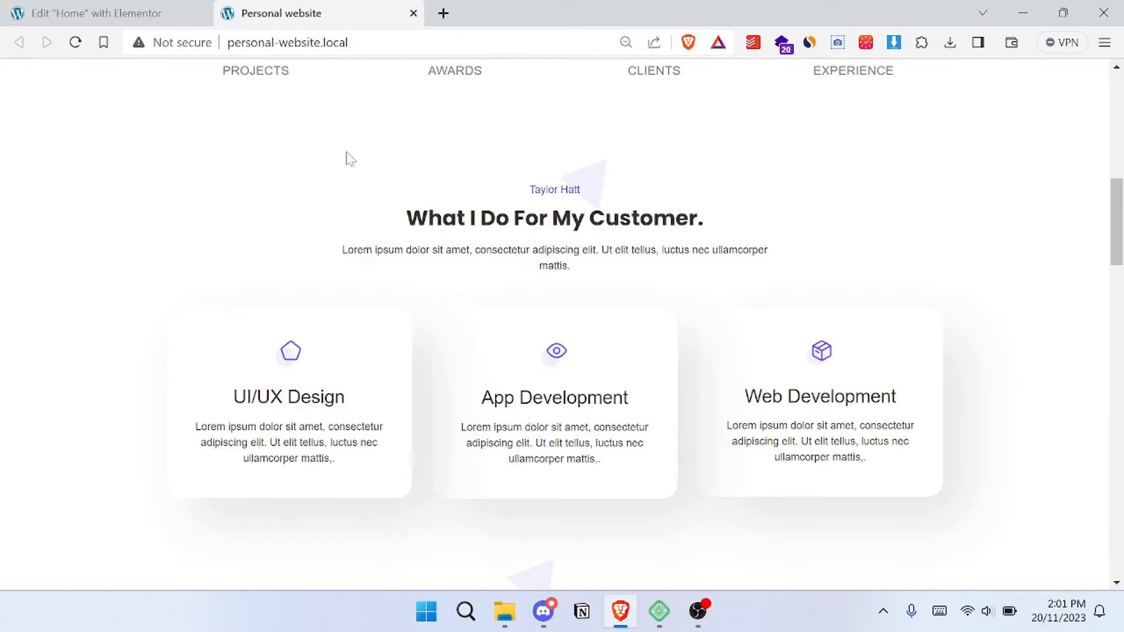
click(123, 12)
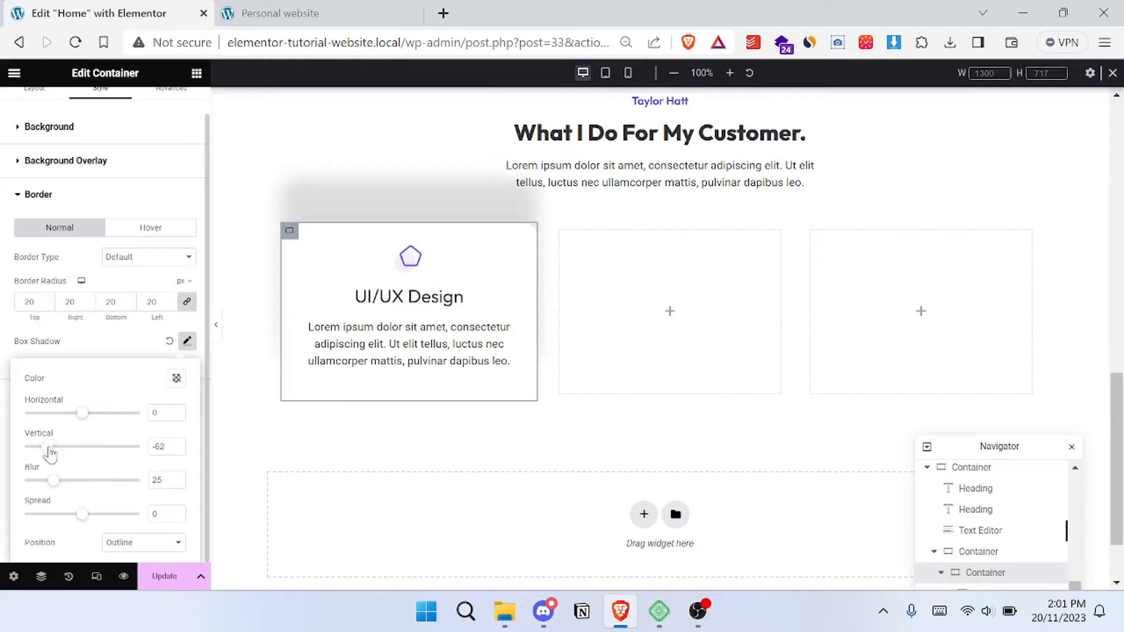
drag(48, 454, 90, 452)
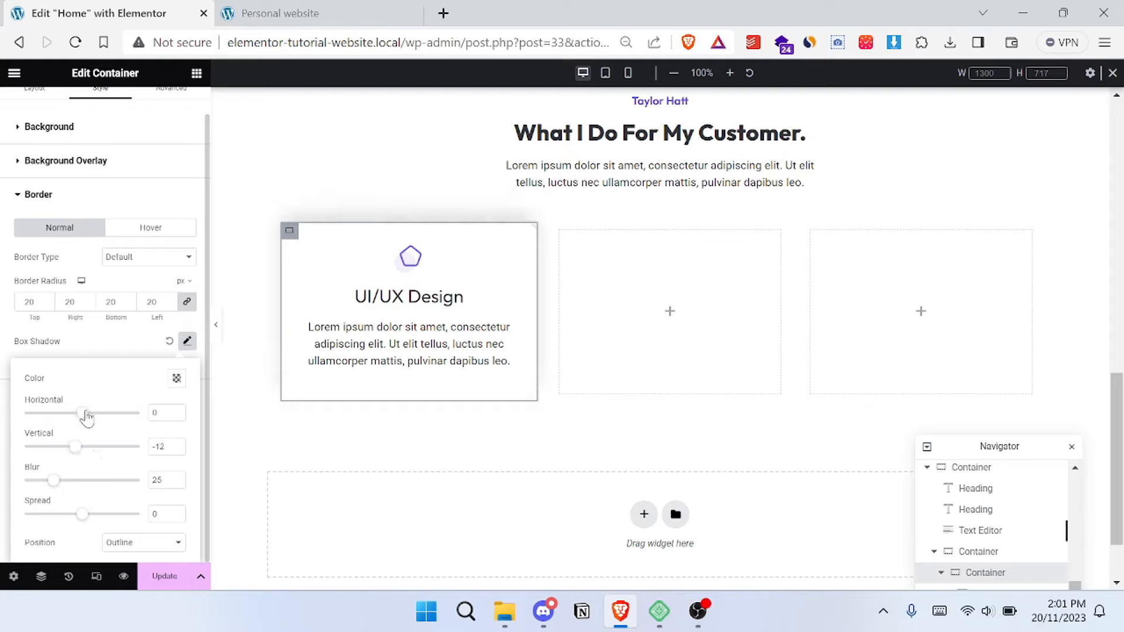
mouse_move(84, 421)
mouse_down()
mouse_move(62, 420)
mouse_move(86, 423)
mouse_up()
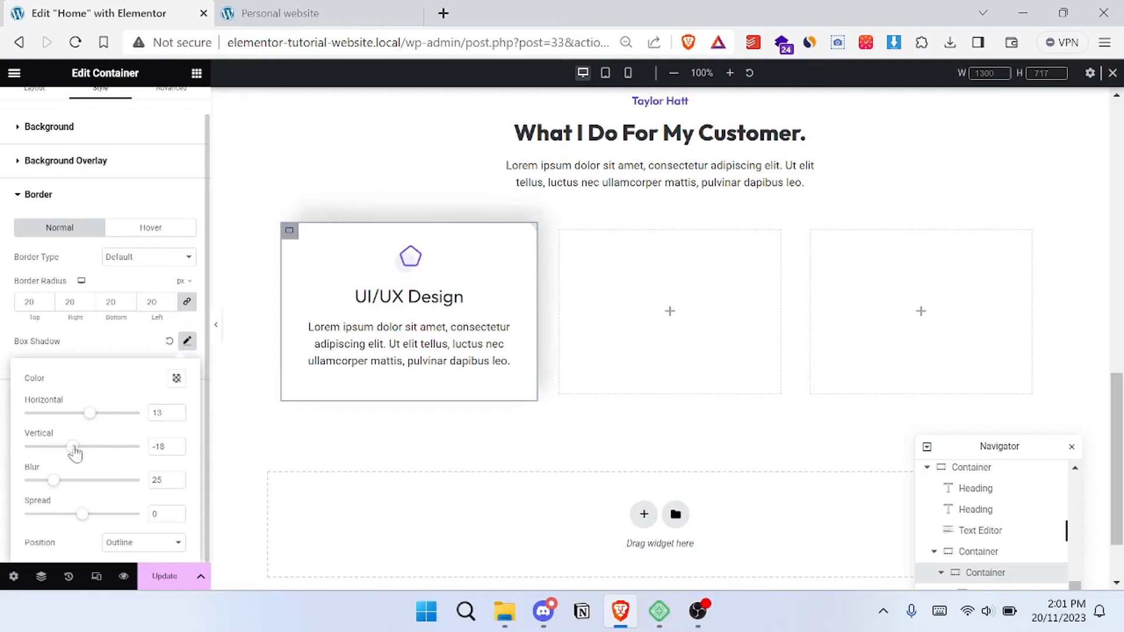
drag(75, 453, 93, 454)
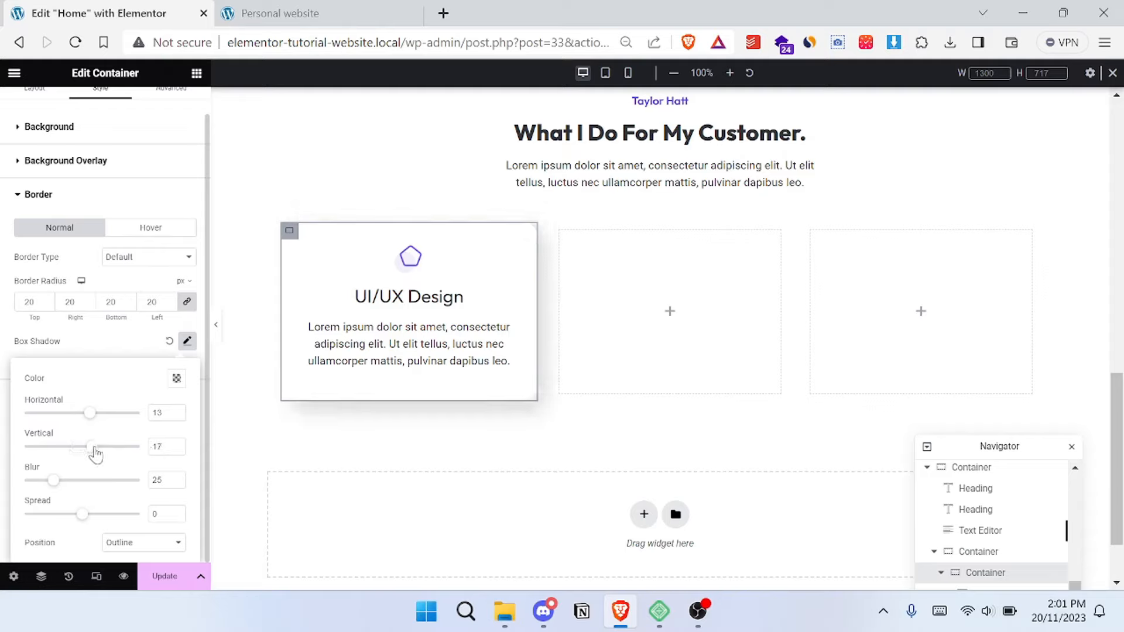
- Lighten the card's shadow color to rgba(0, 0, 0, 0.09) and compare it with the reference site
click(177, 378)
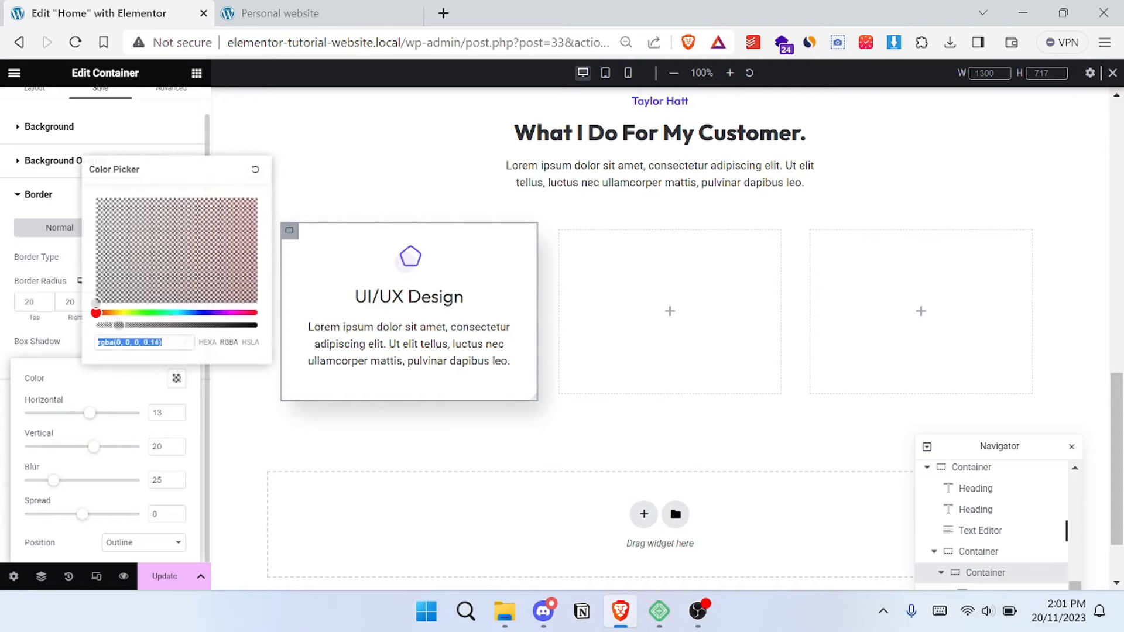
drag(113, 326, 120, 326)
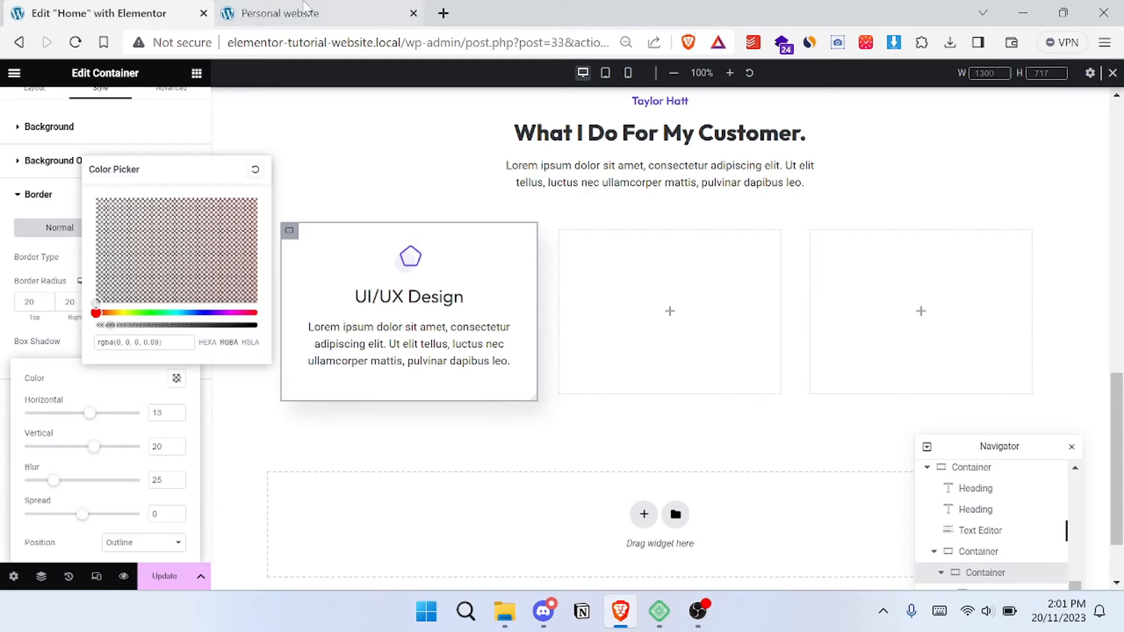
click(281, 13)
click(91, 8)
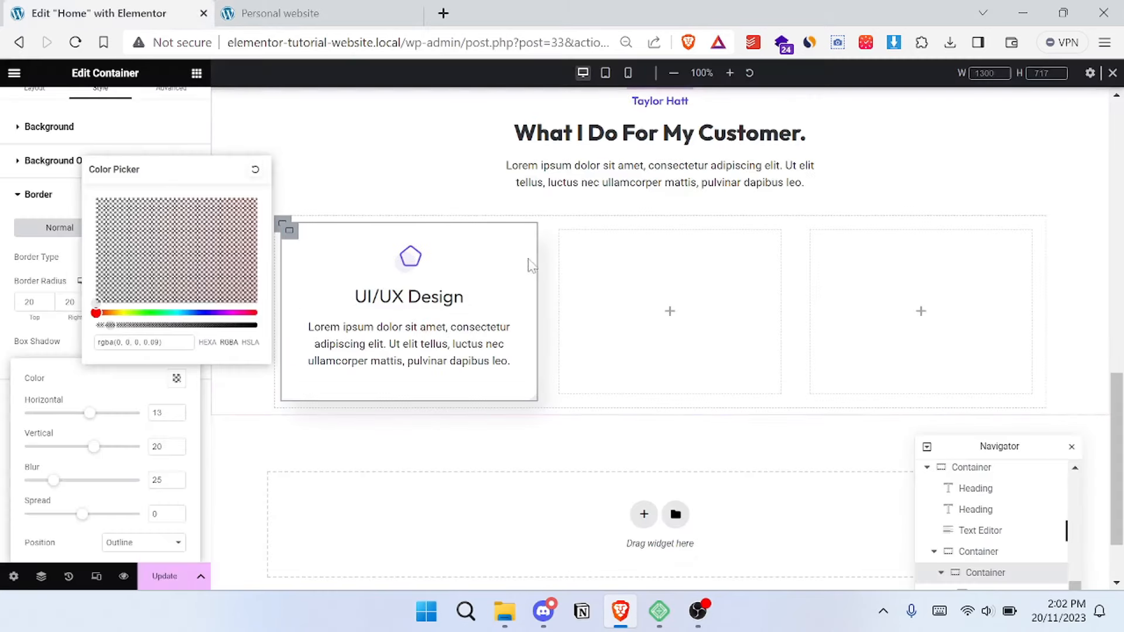
click(557, 347)
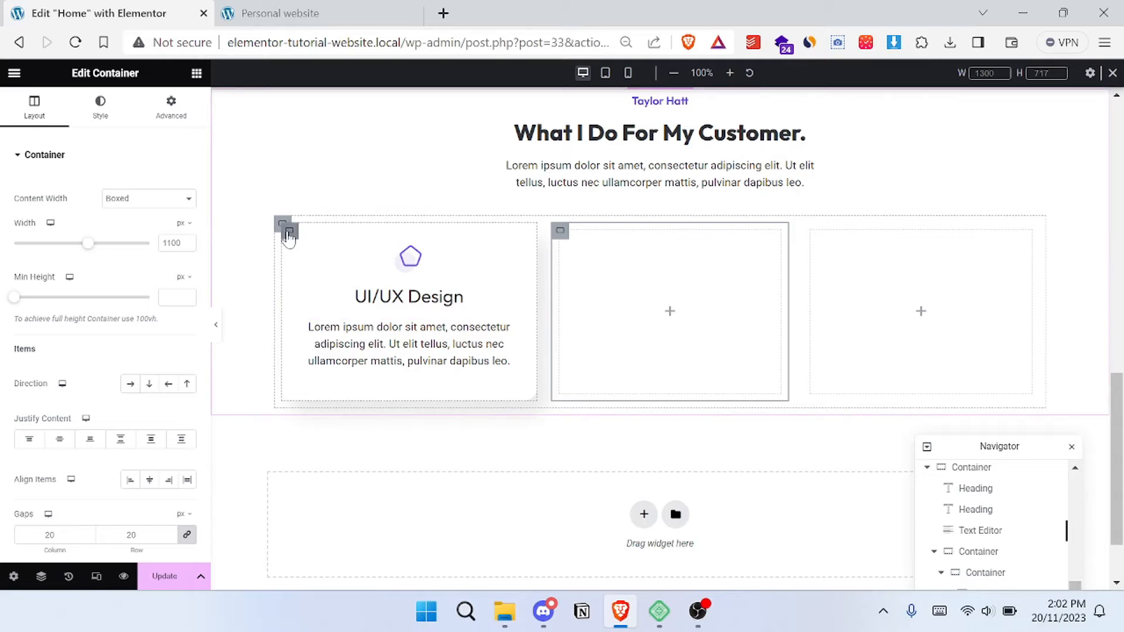
- Delete the empty middle container next to the UI/UX Design card
click(561, 233)
right_click(561, 233)
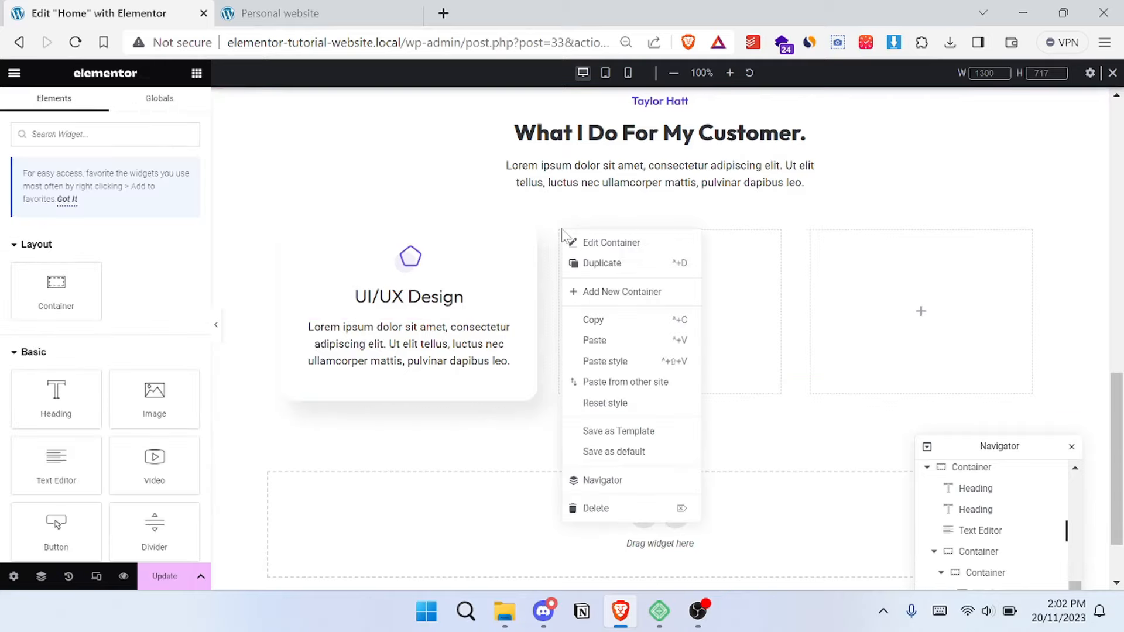
key(Escape)
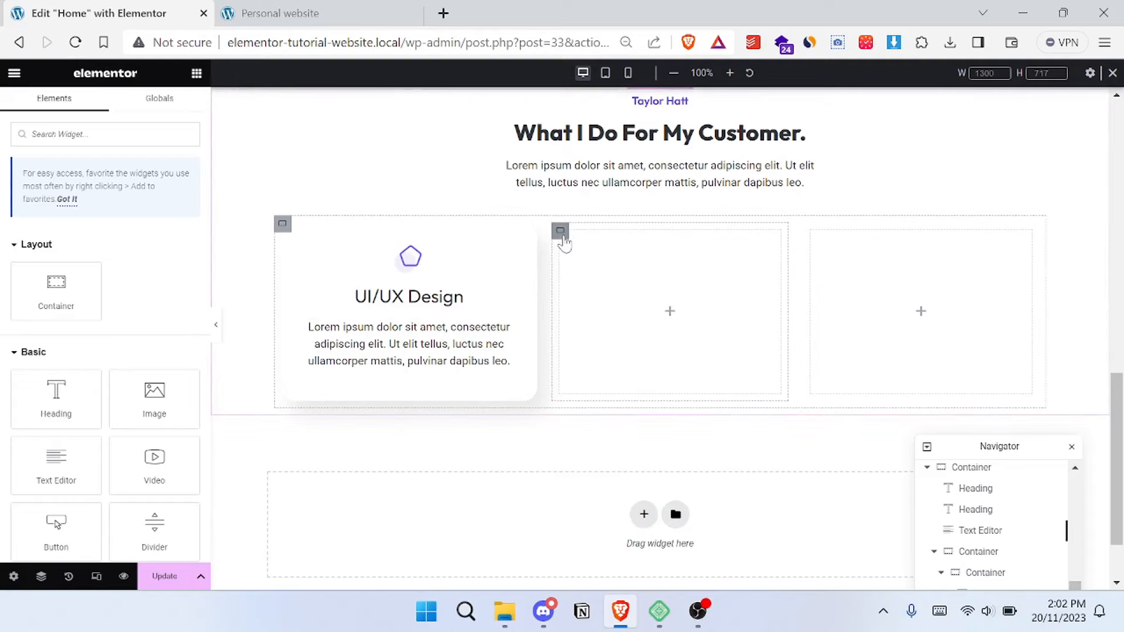
click(562, 237)
right_click(562, 237)
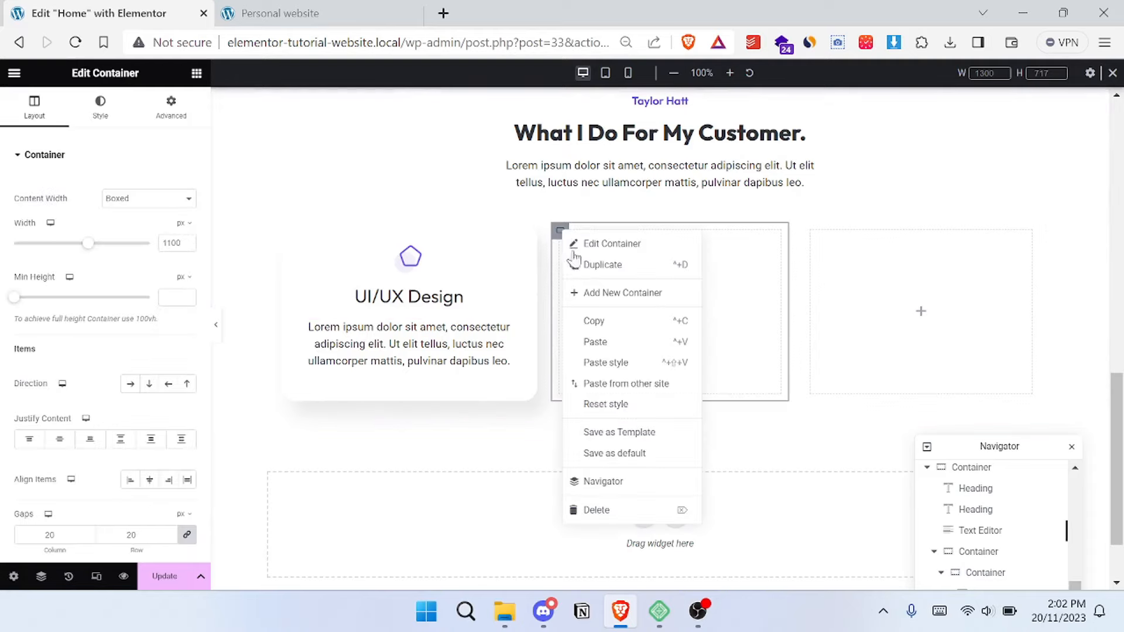
click(621, 516)
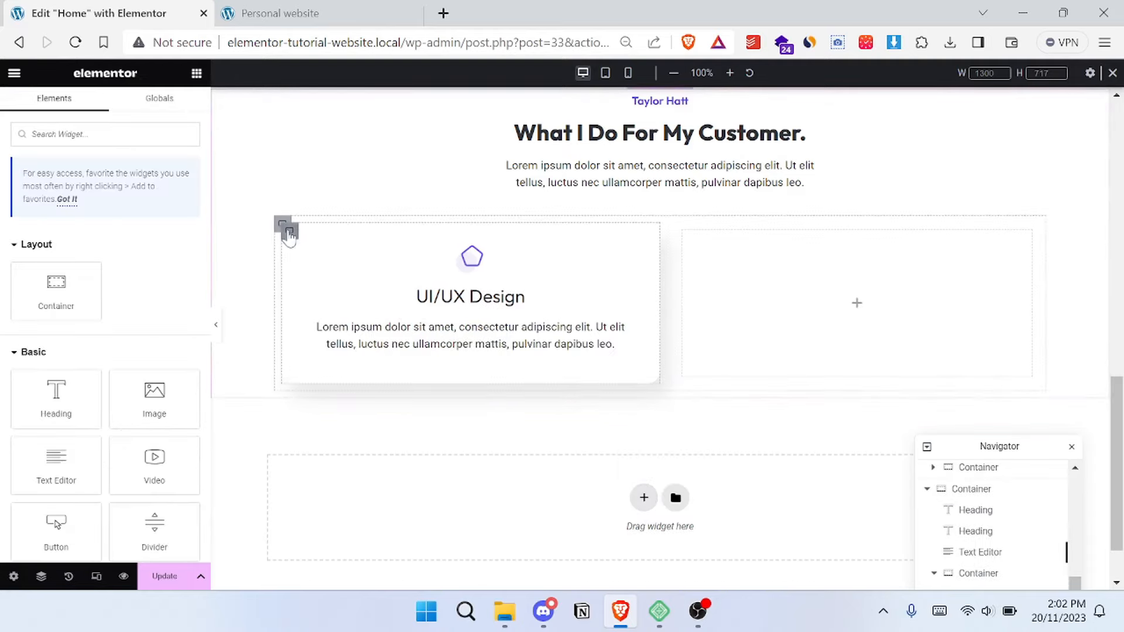
- Duplicate the UI/UX Design card container twice to make three matching service cards
right_click(286, 229)
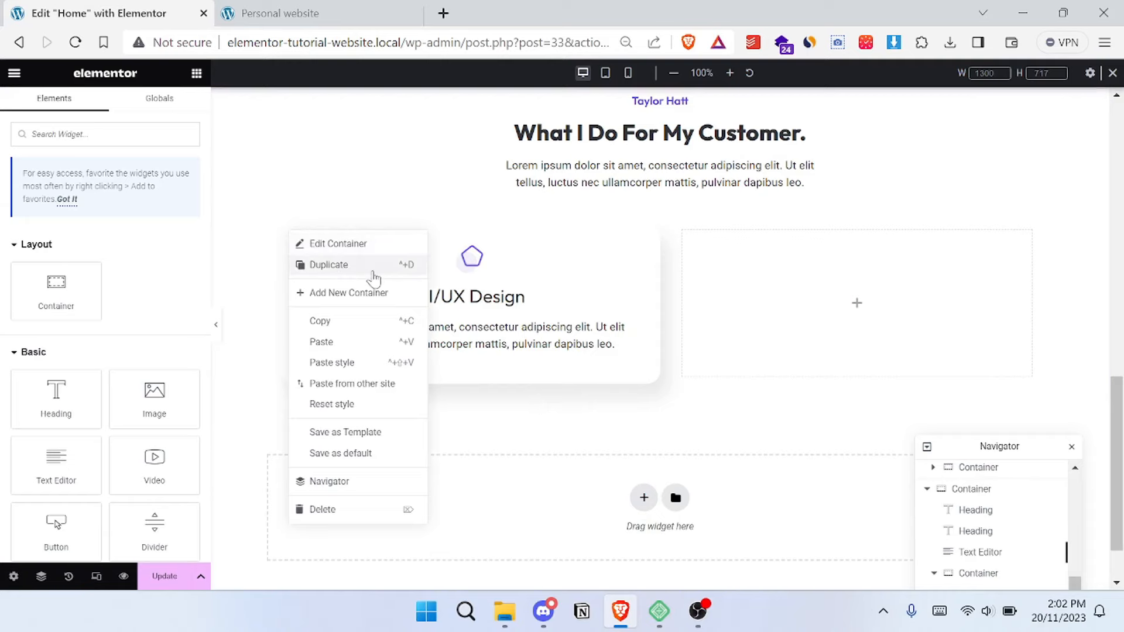
click(374, 277)
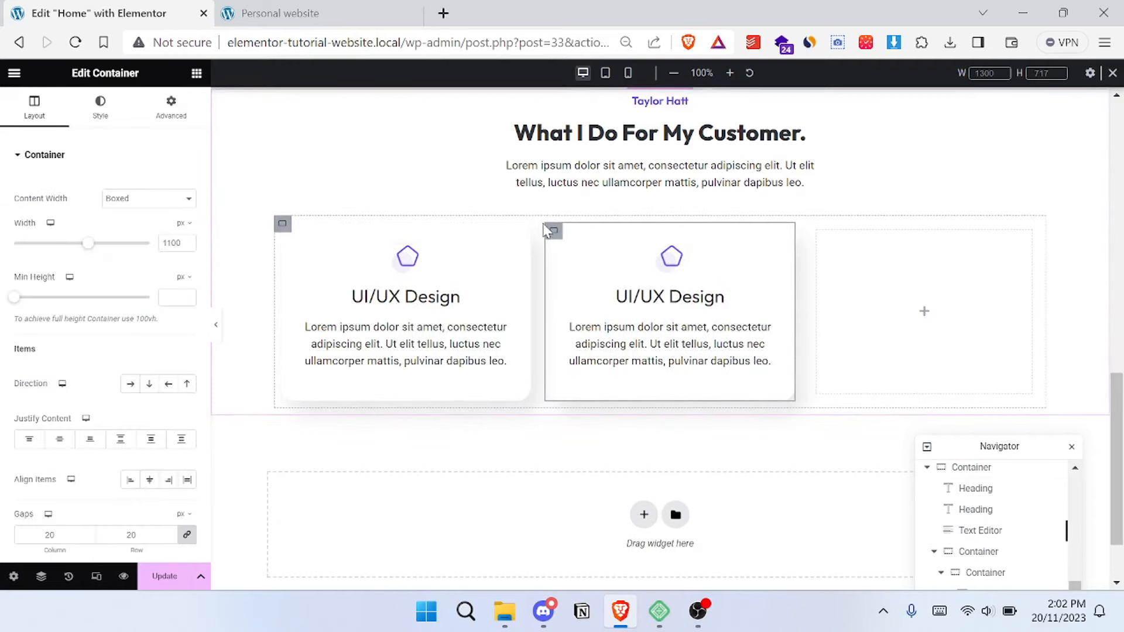
right_click(554, 232)
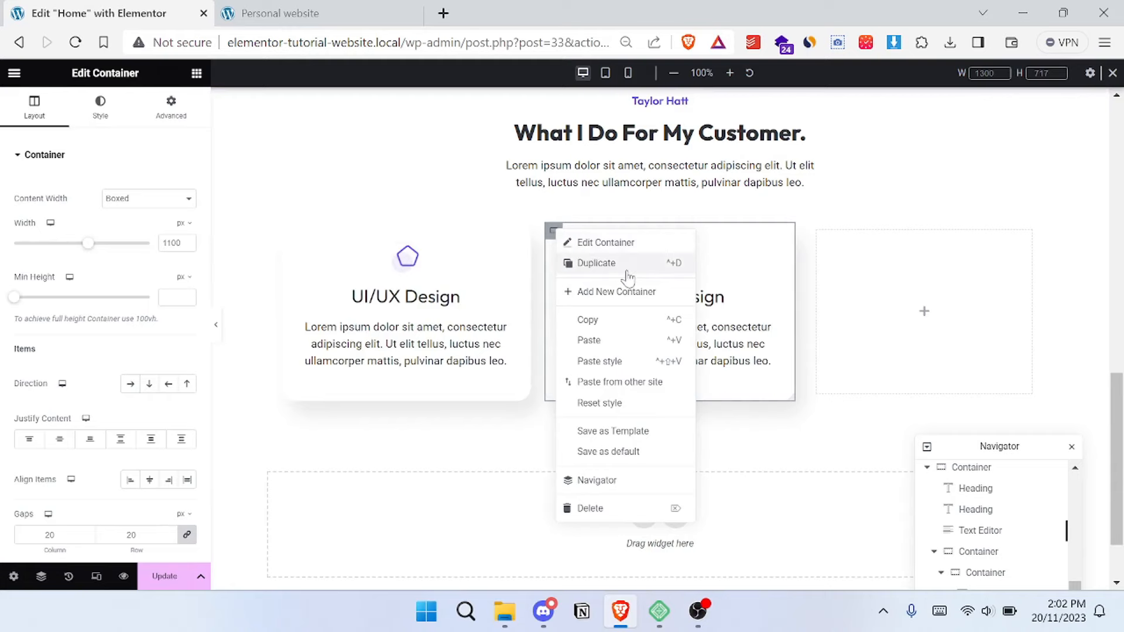
key(ctrl+d)
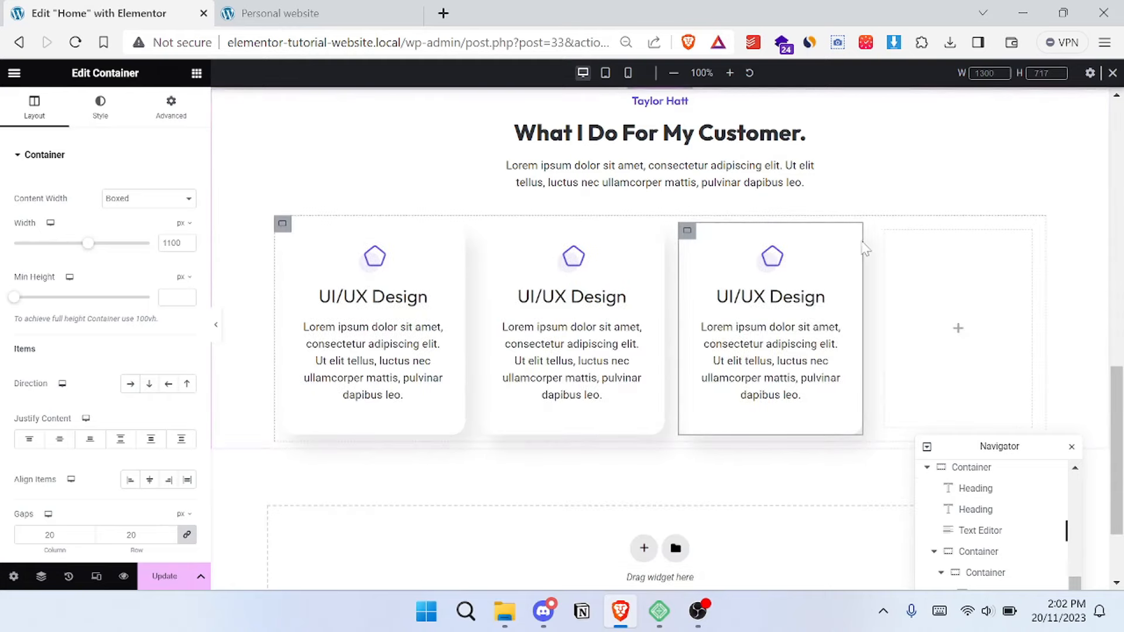
- Delete the empty container at the end of the service cards row
right_click(888, 233)
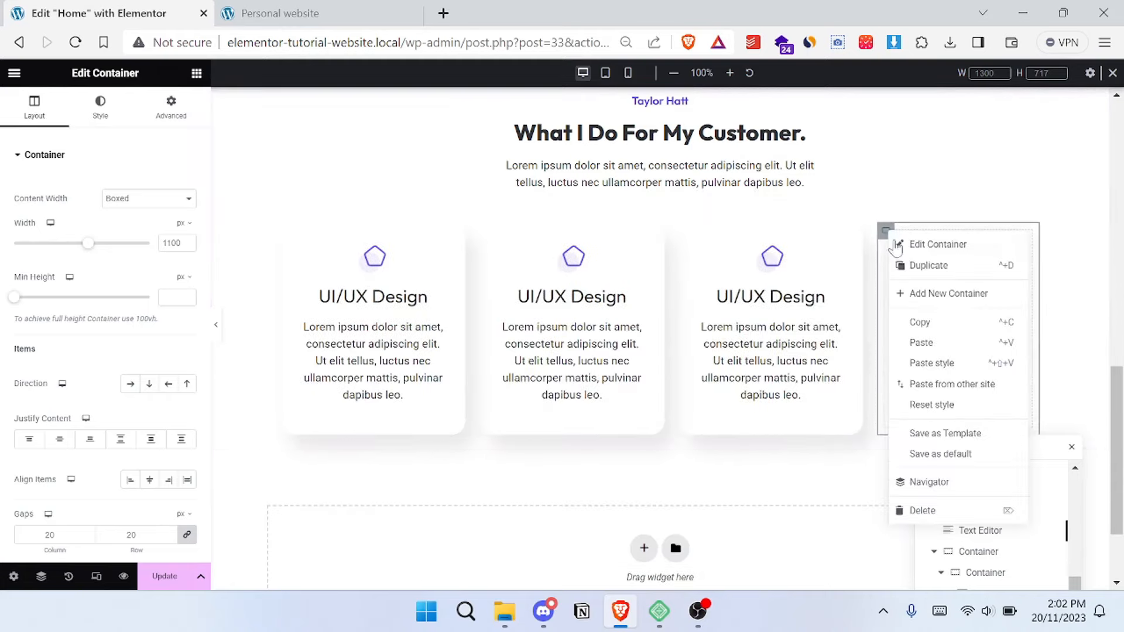
click(935, 516)
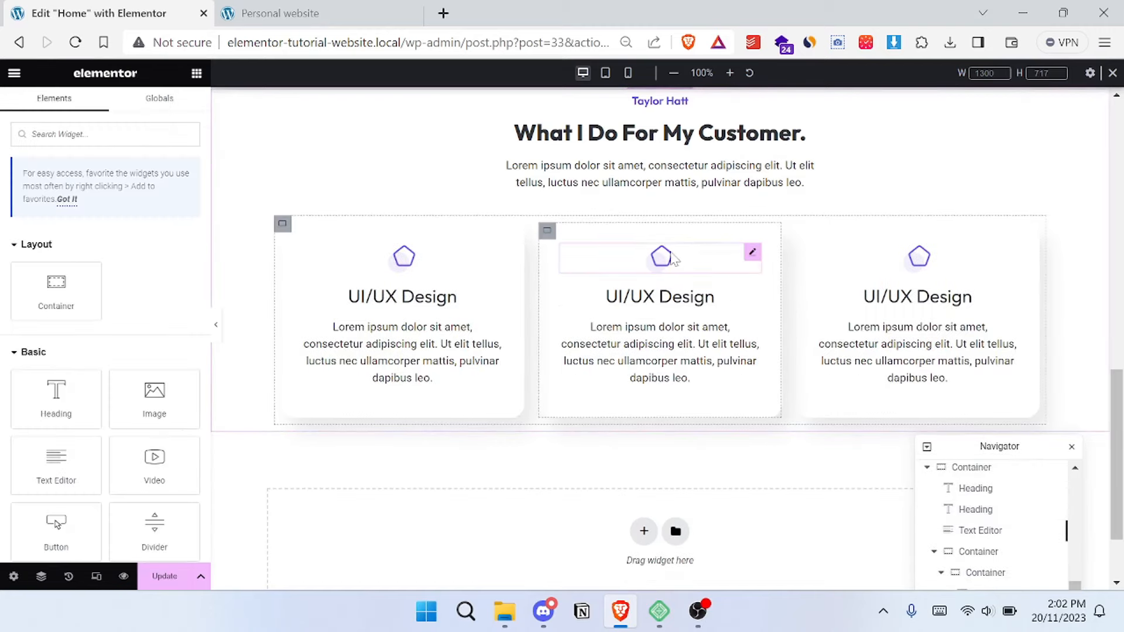
- Replace the middle card's pentagon icon with the eye image Group-28.png from the media library, matching the reference site
click(670, 258)
click(91, 223)
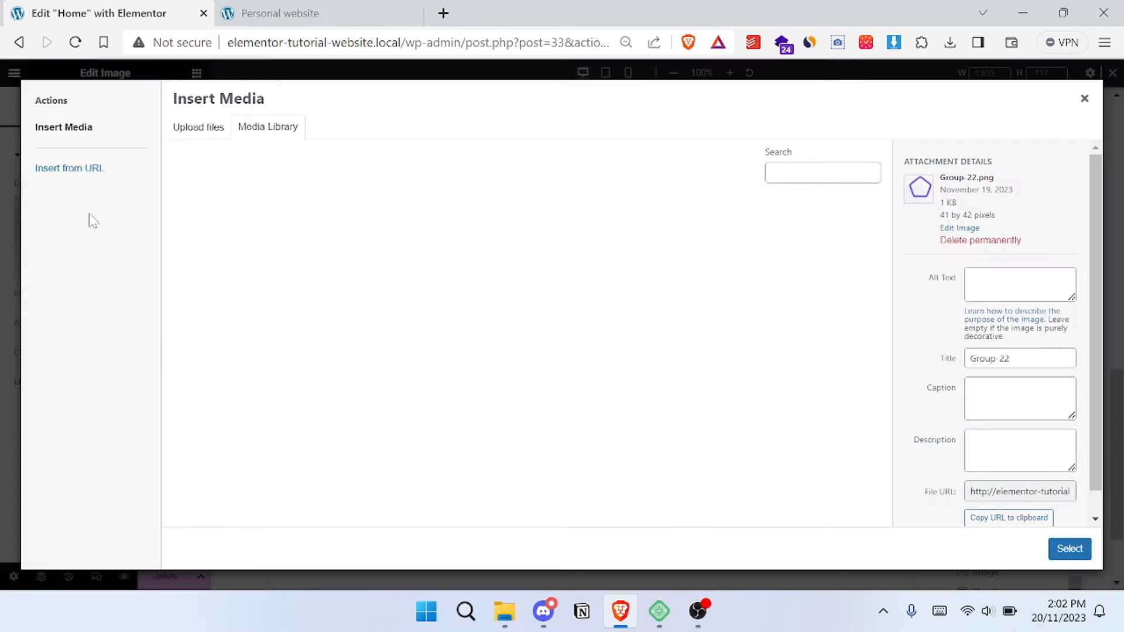
click(329, 18)
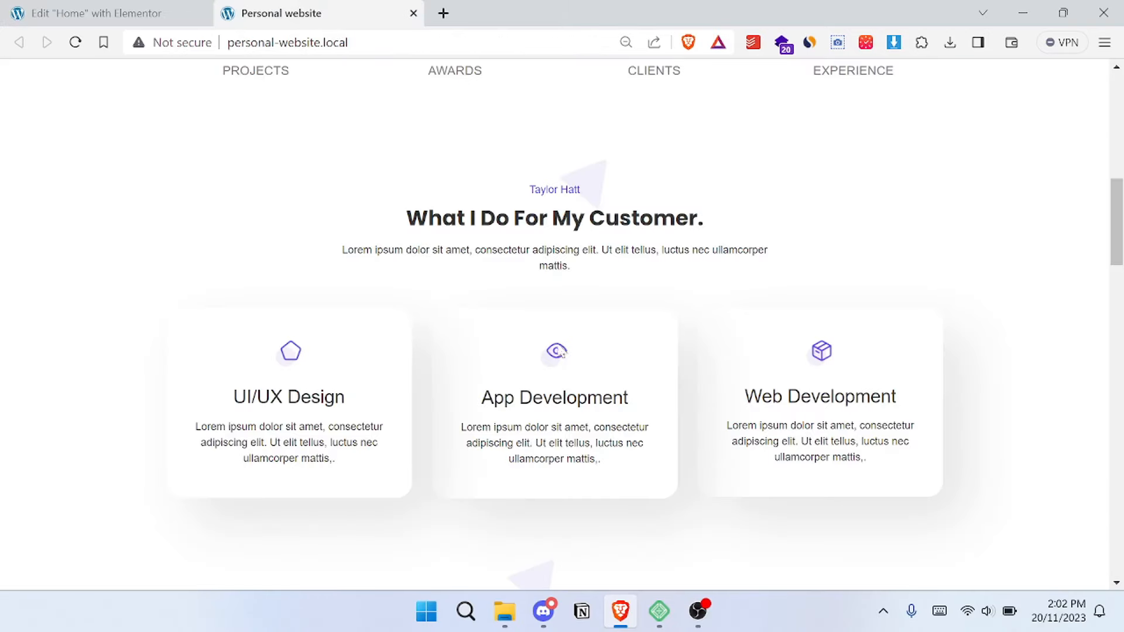
click(161, 8)
click(517, 463)
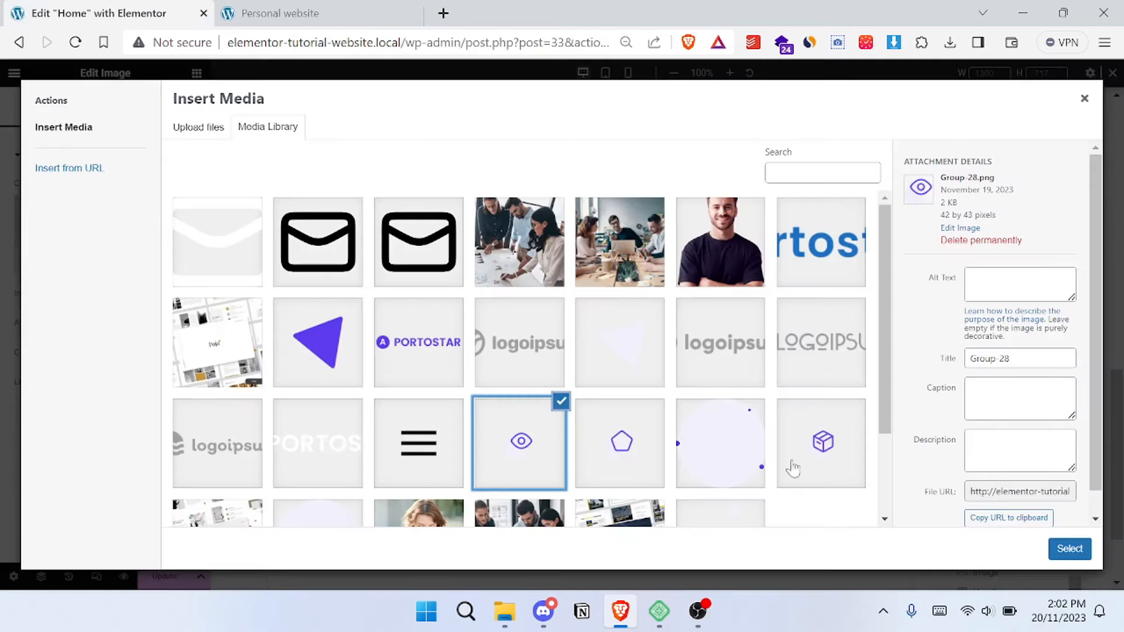
click(1057, 548)
- Copy the "App Development" heading from the reference site and use it as the middle card's title
click(317, 12)
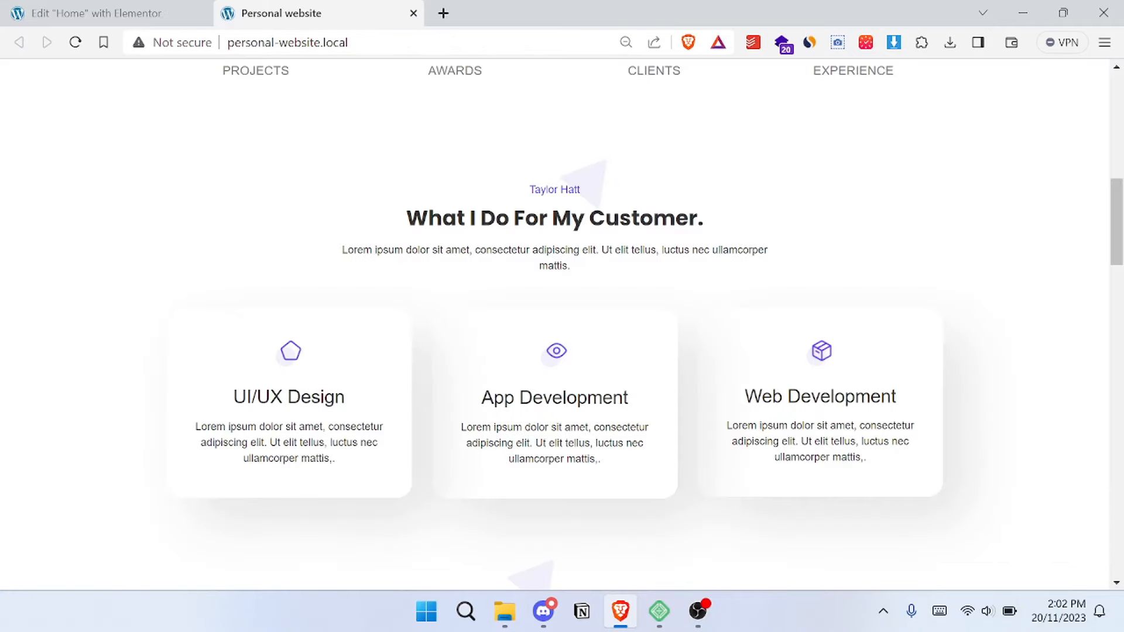
drag(629, 399, 481, 399)
key(ctrl+c)
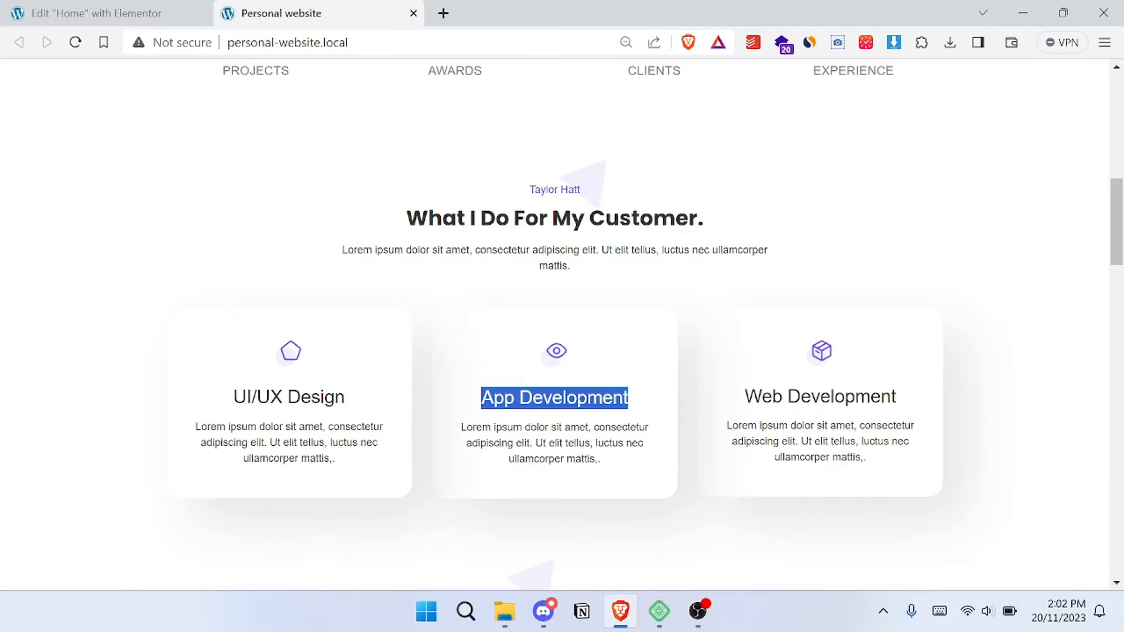
click(129, 8)
click(661, 313)
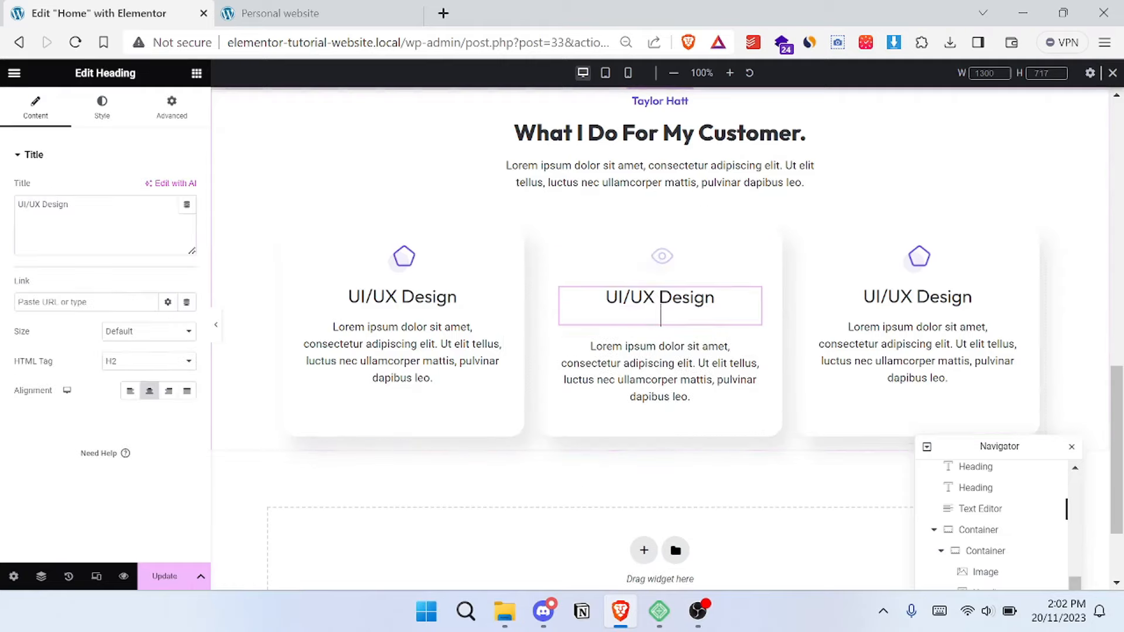
triple_click(56, 204)
key(ctrl+v)
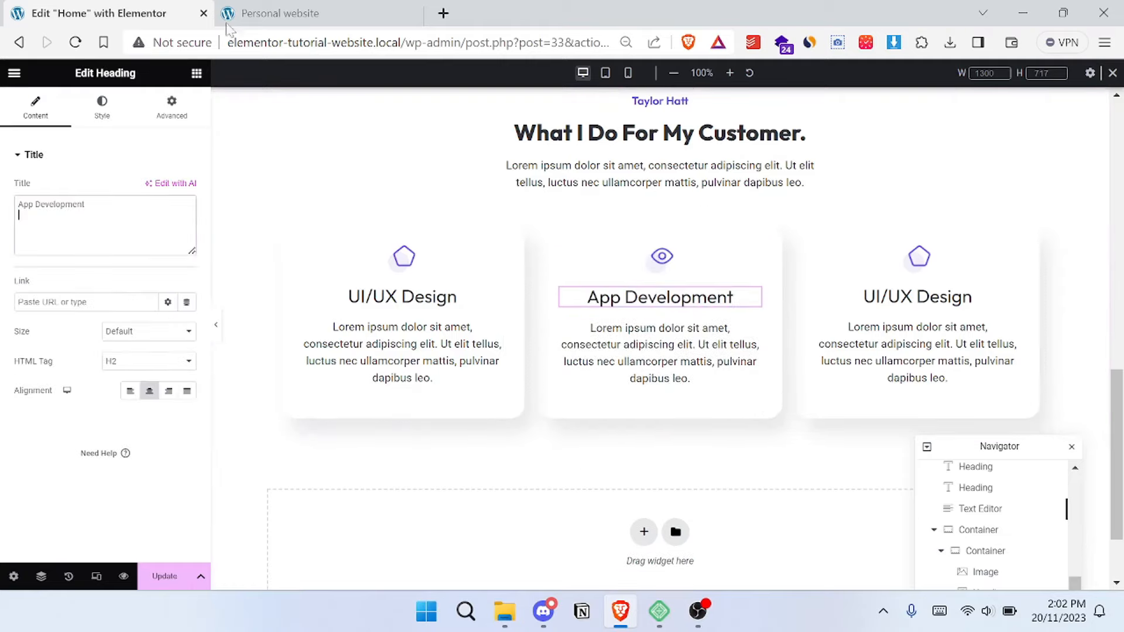
- Copy the "Web Development" heading from the reference site and use it as the third card's title
click(264, 8)
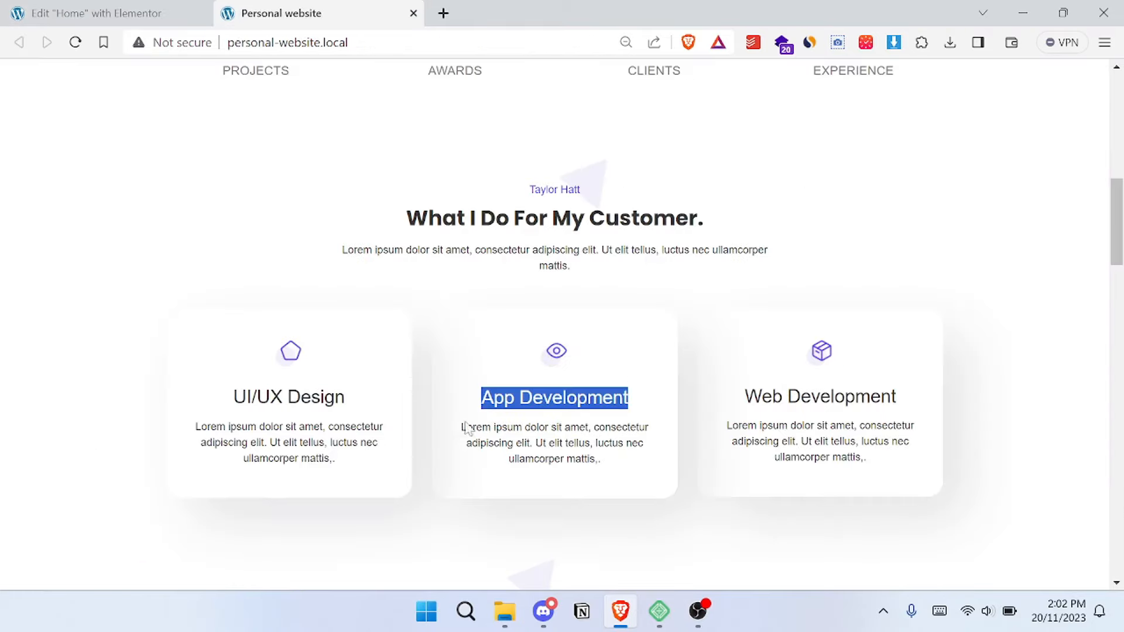
drag(471, 427, 601, 460)
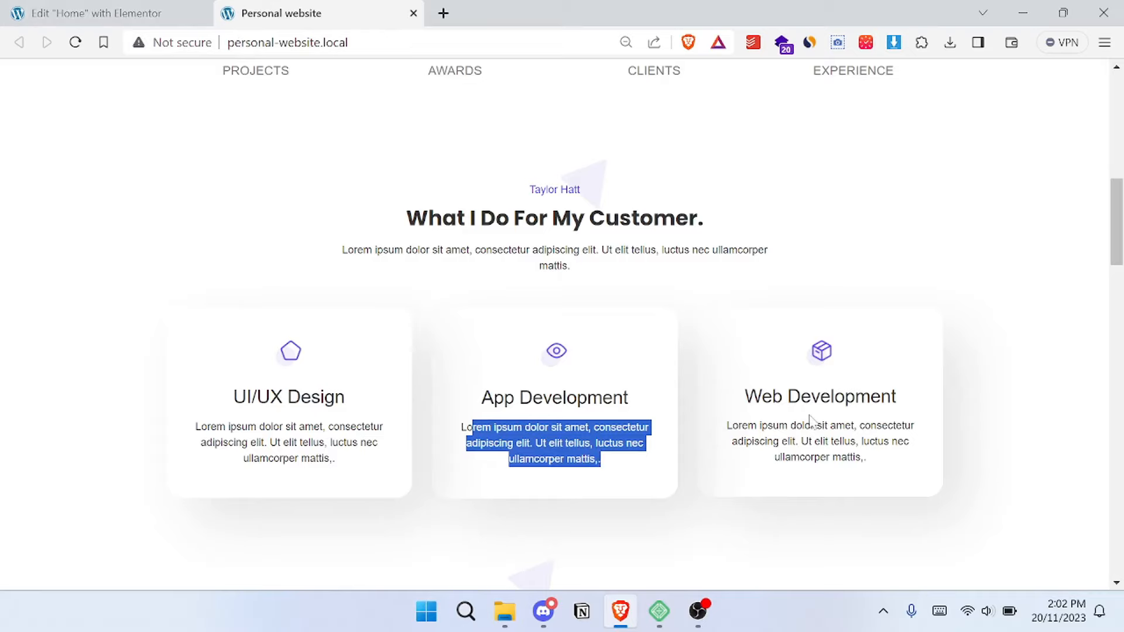
double_click(842, 397)
triple_click(841, 397)
key(ctrl+c)
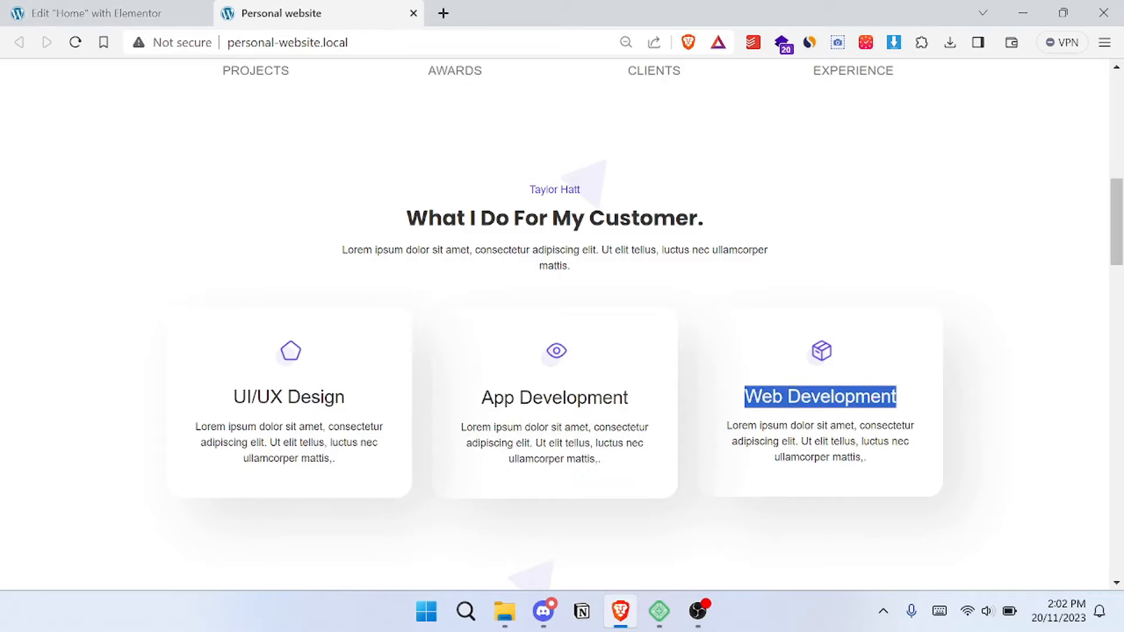
click(160, 5)
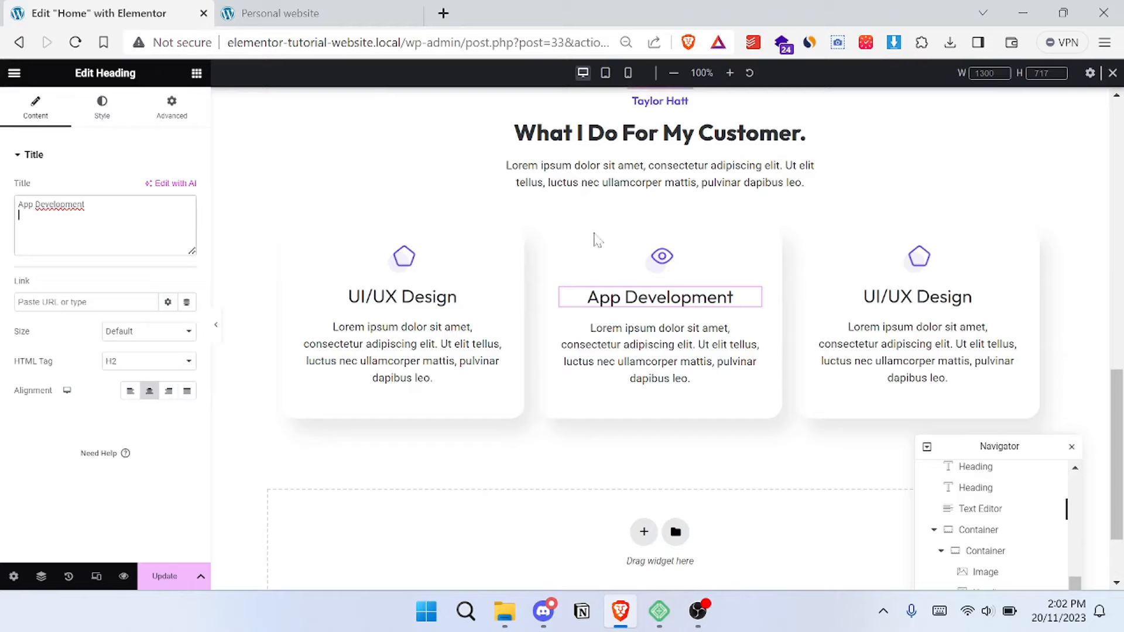
click(912, 302)
click(94, 223)
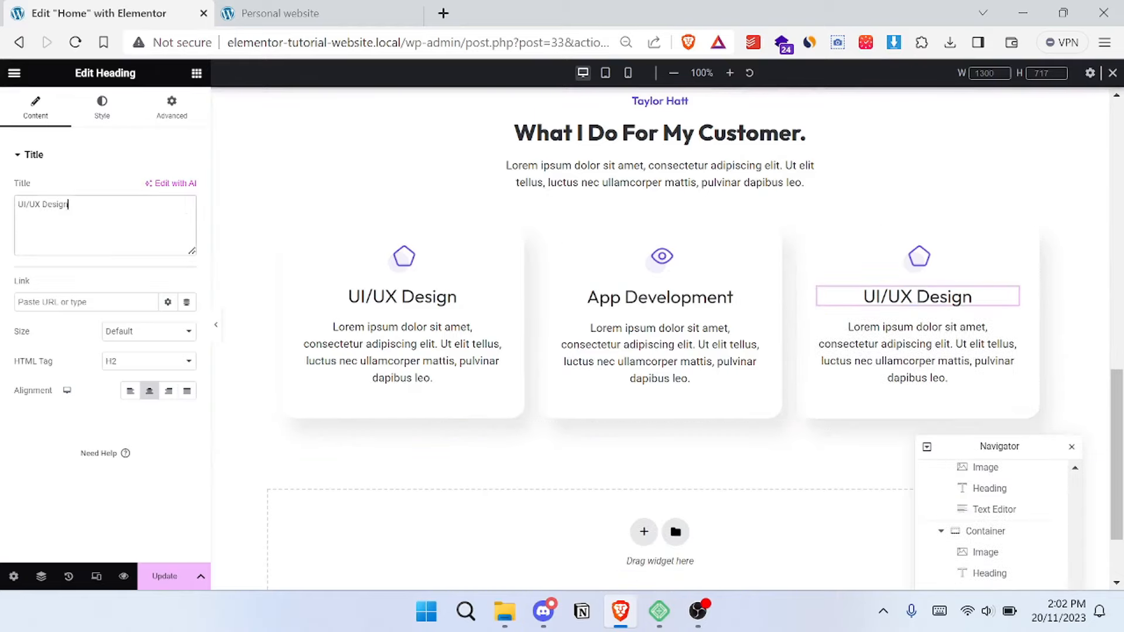
key(ctrl+a)
key(ctrl+v)
- Replace the third card's pentagon icon with the box image Group-20.png from the media library, matching the reference site
click(311, 13)
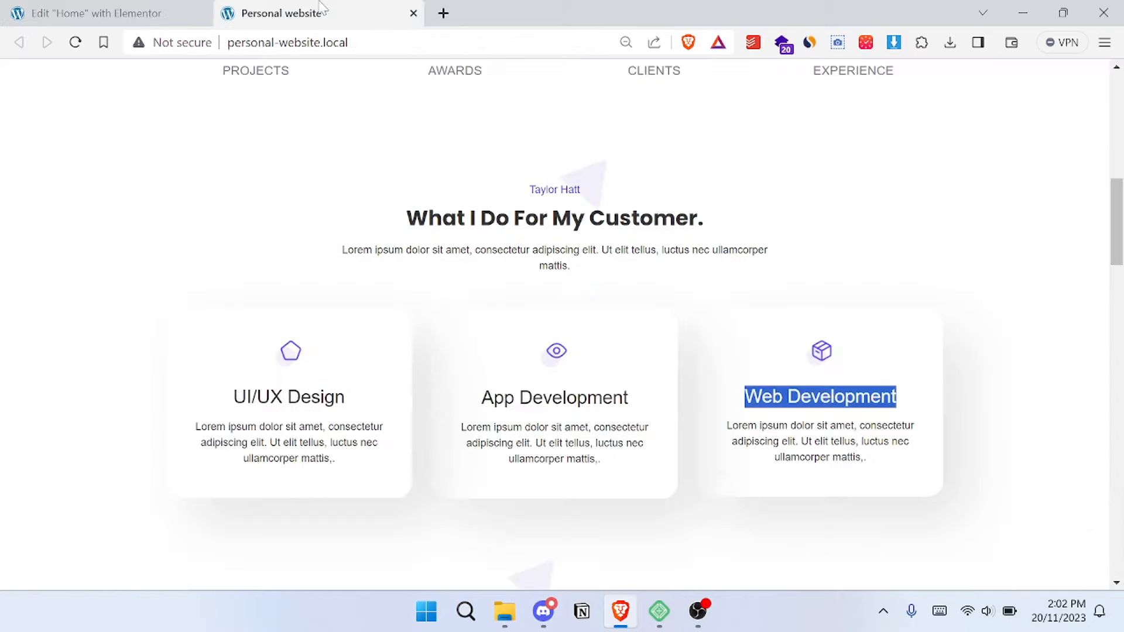
click(43, 6)
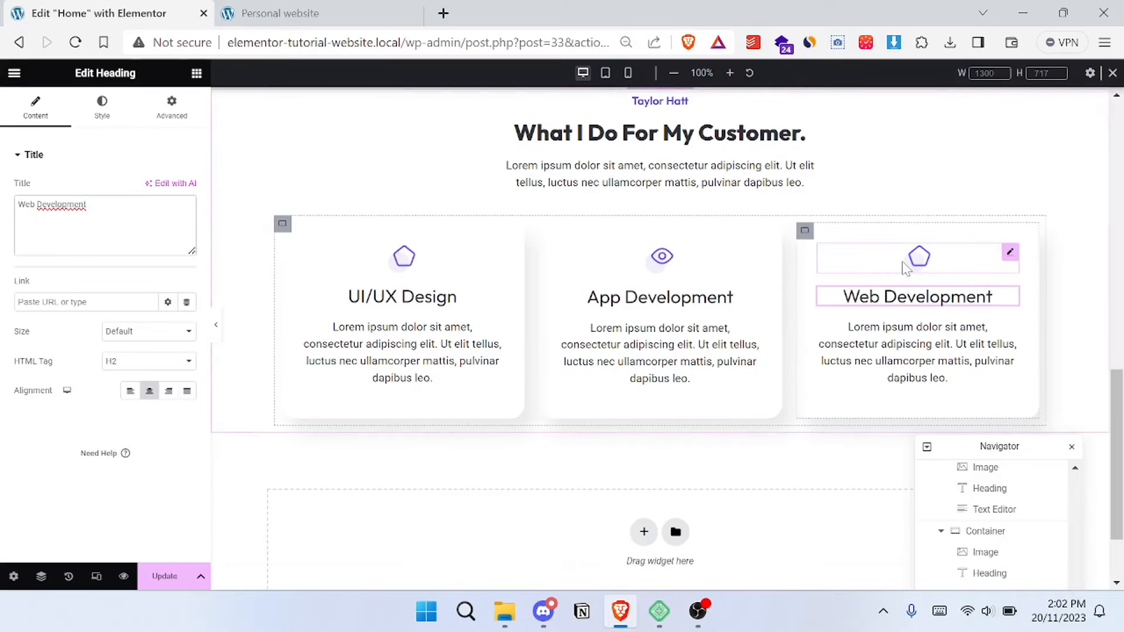
click(872, 267)
click(142, 233)
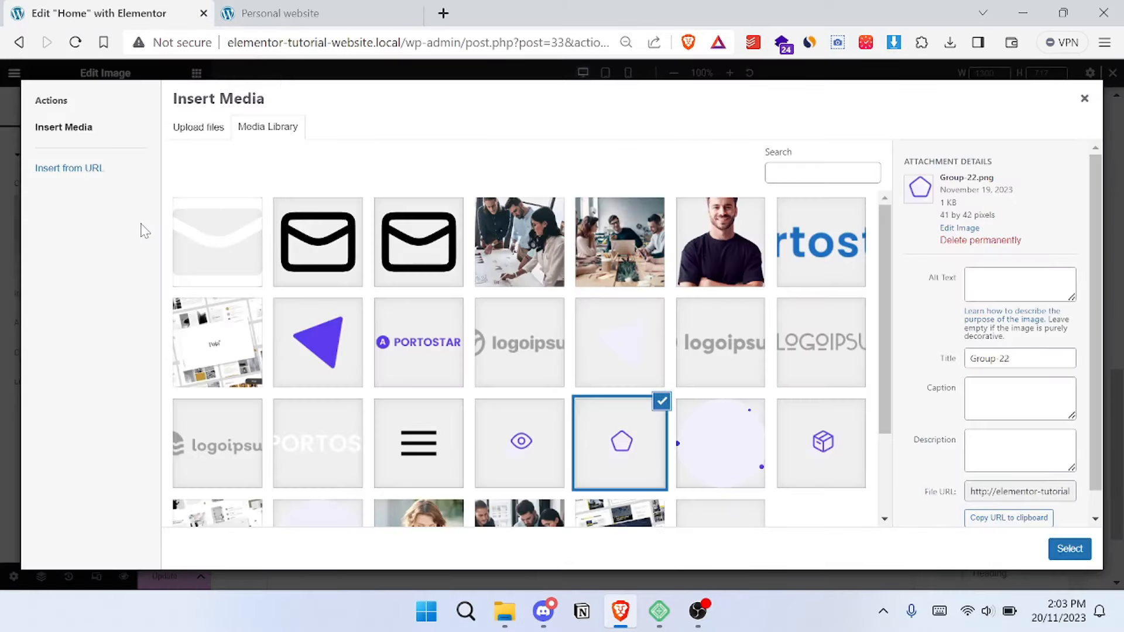
click(788, 438)
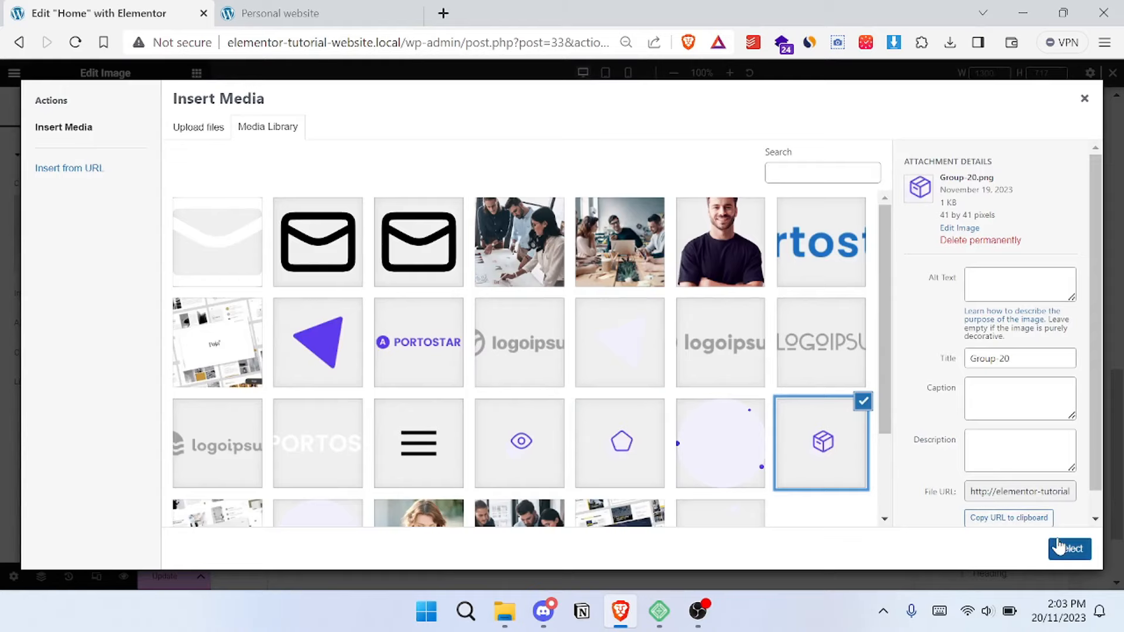
click(1061, 548)
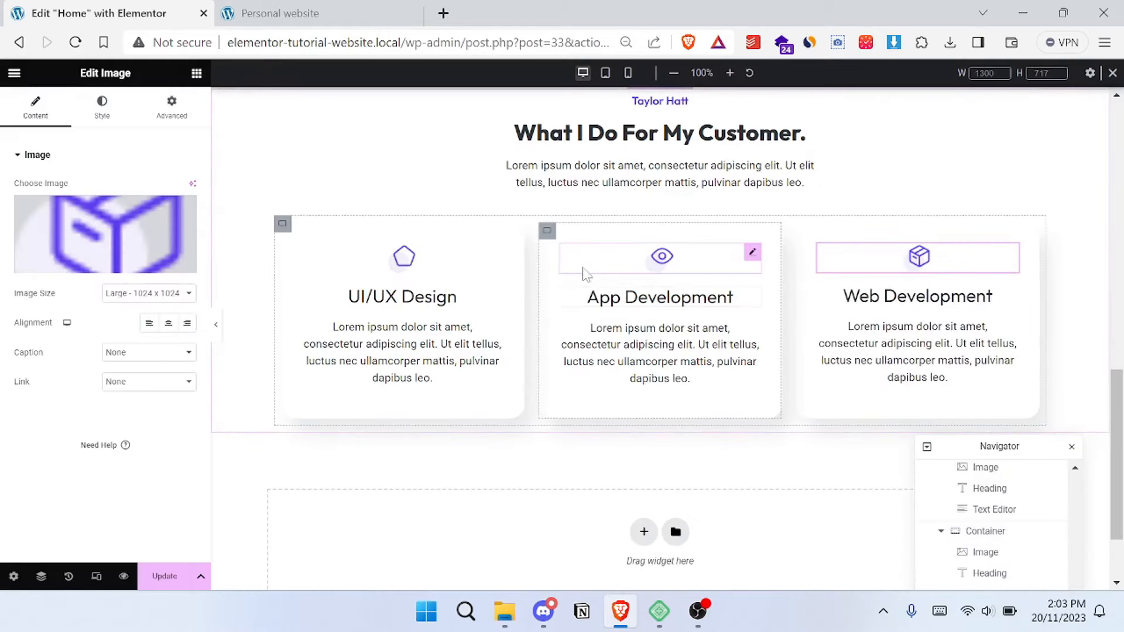
- Compare the "What I Do For My Customer." section's heading area and cards with the reference site
click(360, 12)
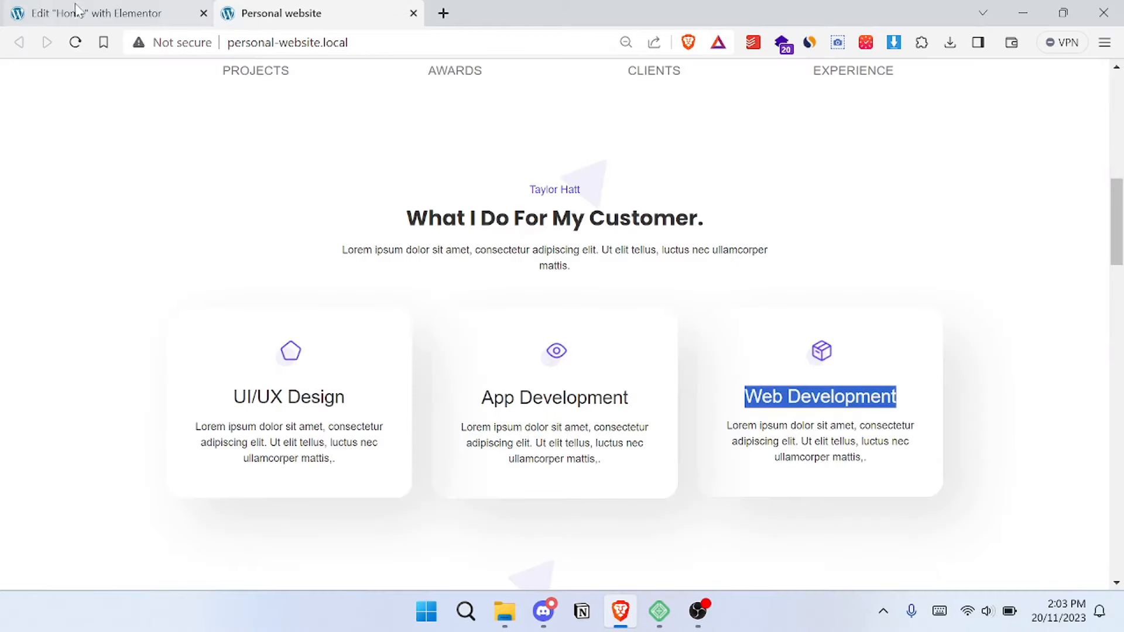
click(16, 14)
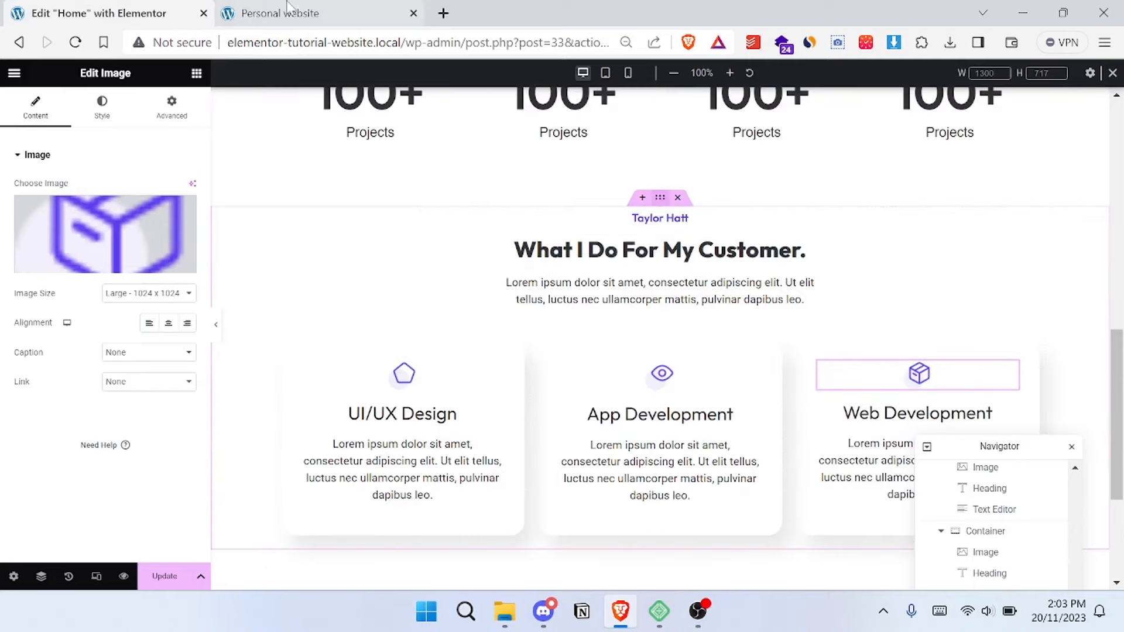
click(345, 13)
scroll(459, 212, up, 2)
scroll(459, 217, down, 2)
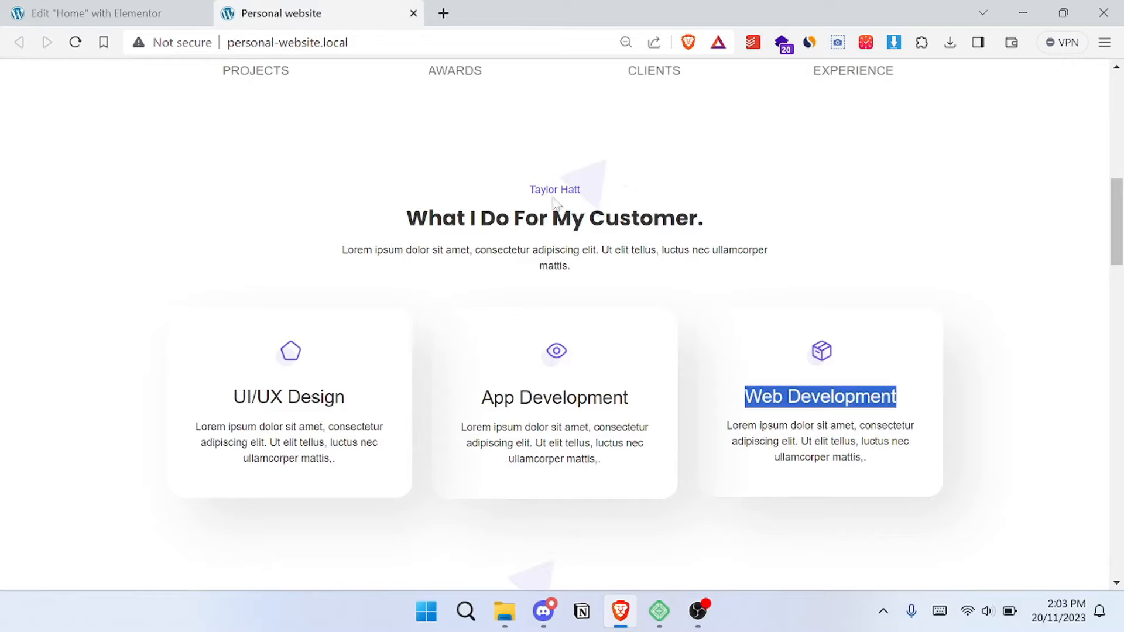
click(92, 7)
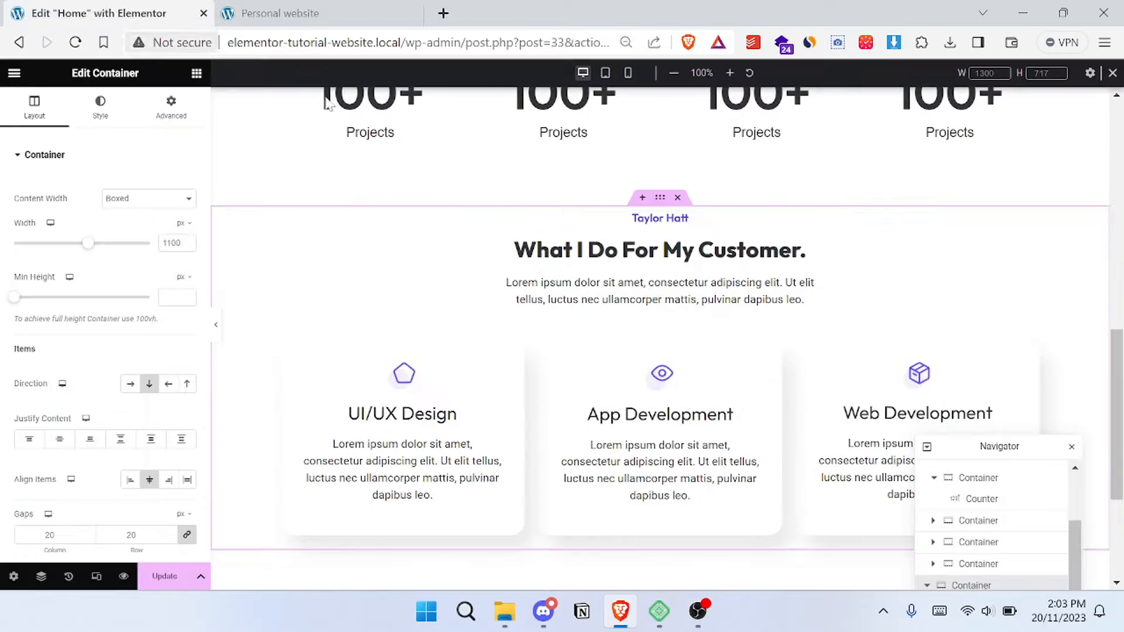
click(278, 14)
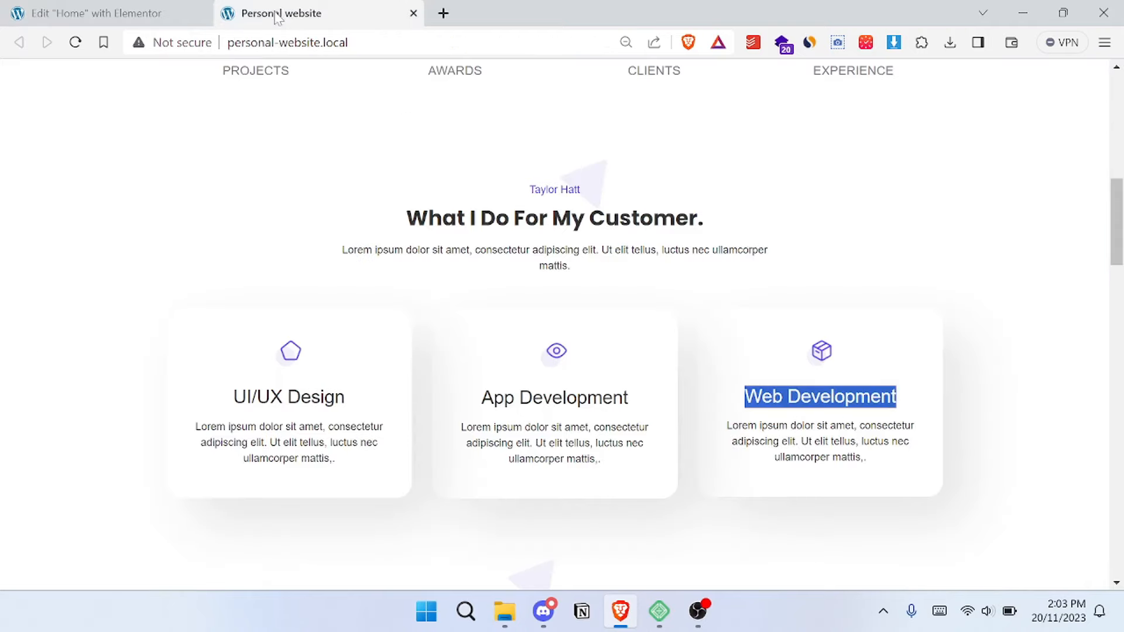
click(101, 8)
click(290, 7)
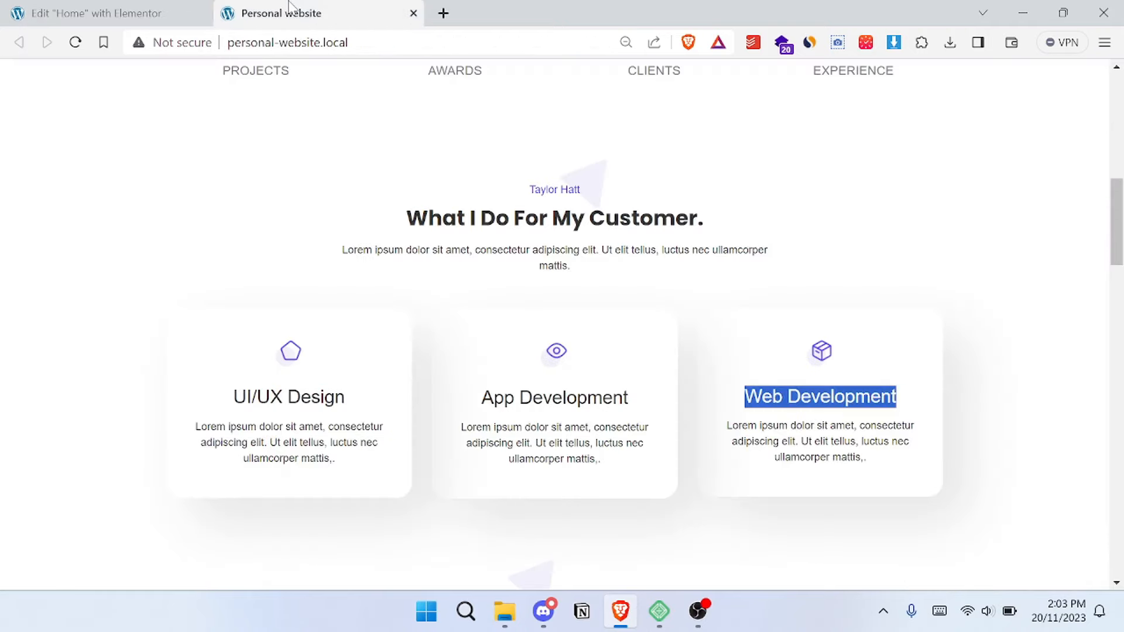
click(54, 8)
scroll(410, 194, up, 2)
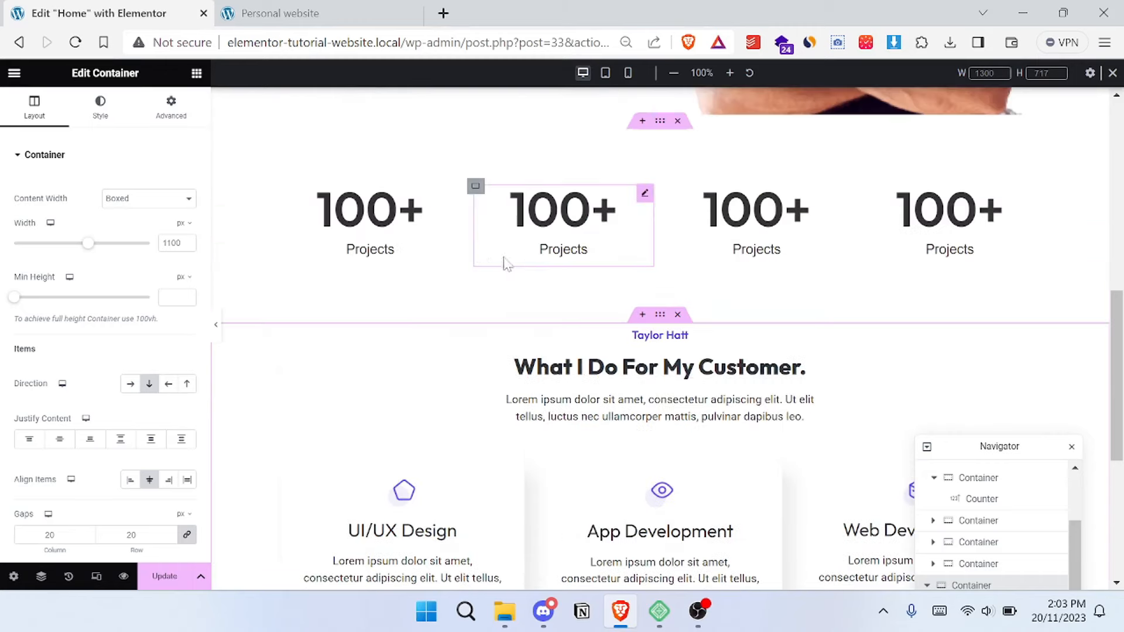
scroll(445, 246, down, 3)
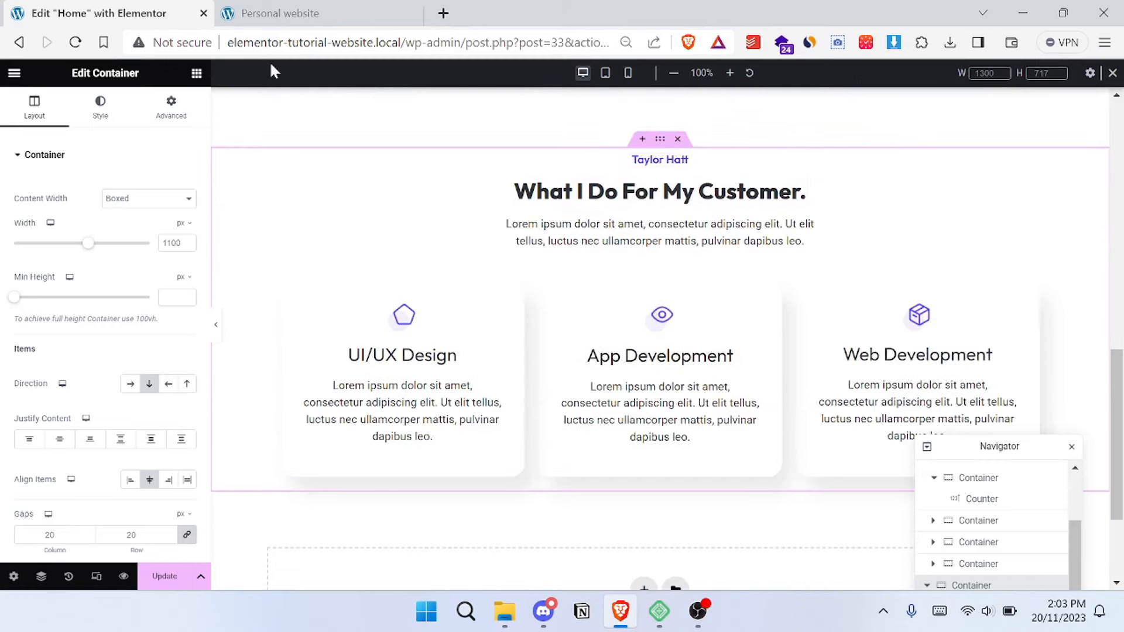
- Add an Image widget above the "What I Do For My Customer." heading using the pale triangle Mask-Group-2.png
click(196, 74)
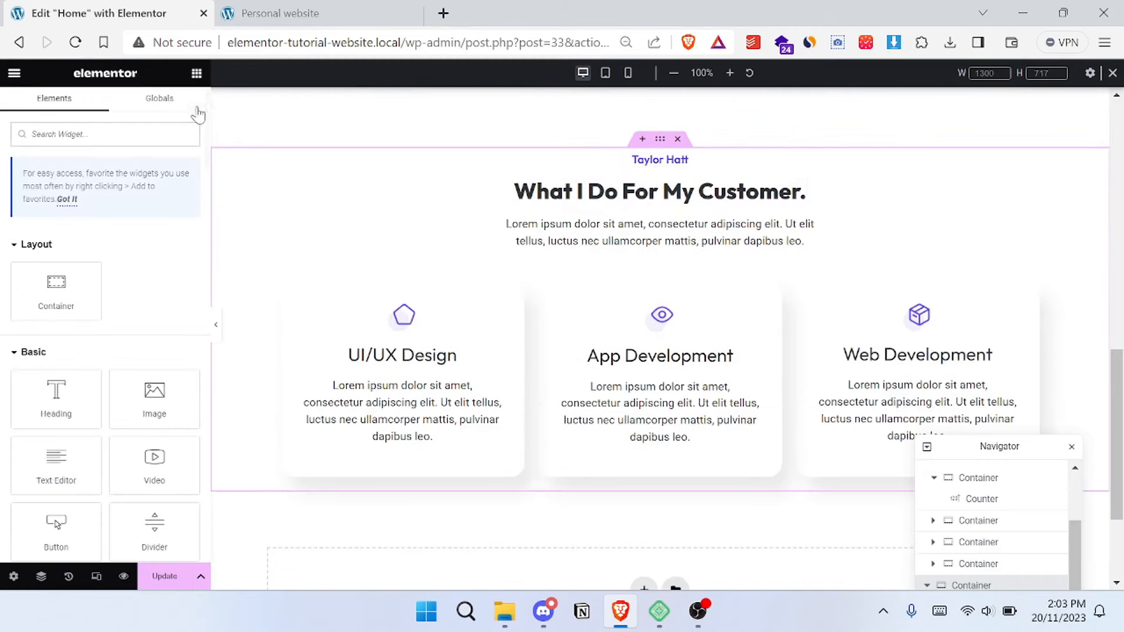
scroll(88, 275, down, 3)
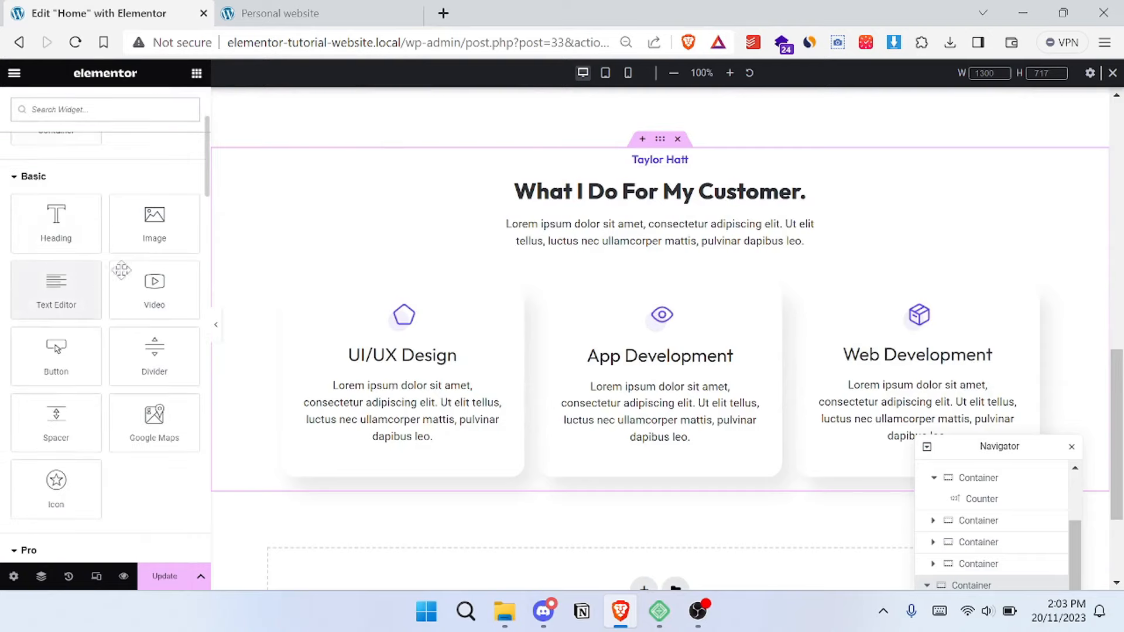
drag(125, 226, 657, 197)
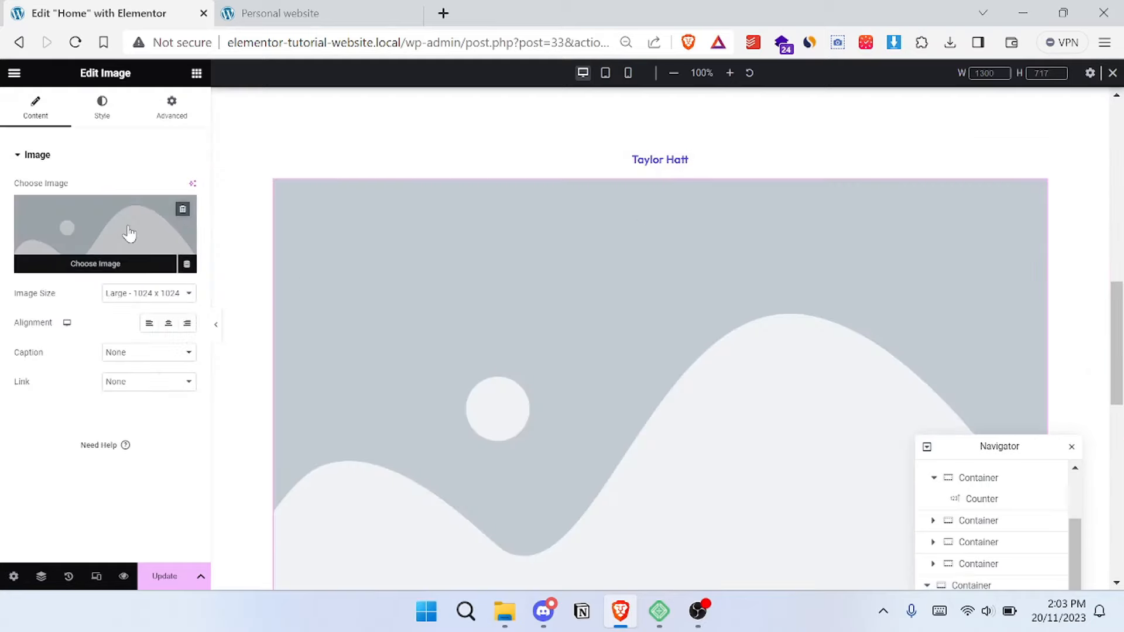
click(128, 233)
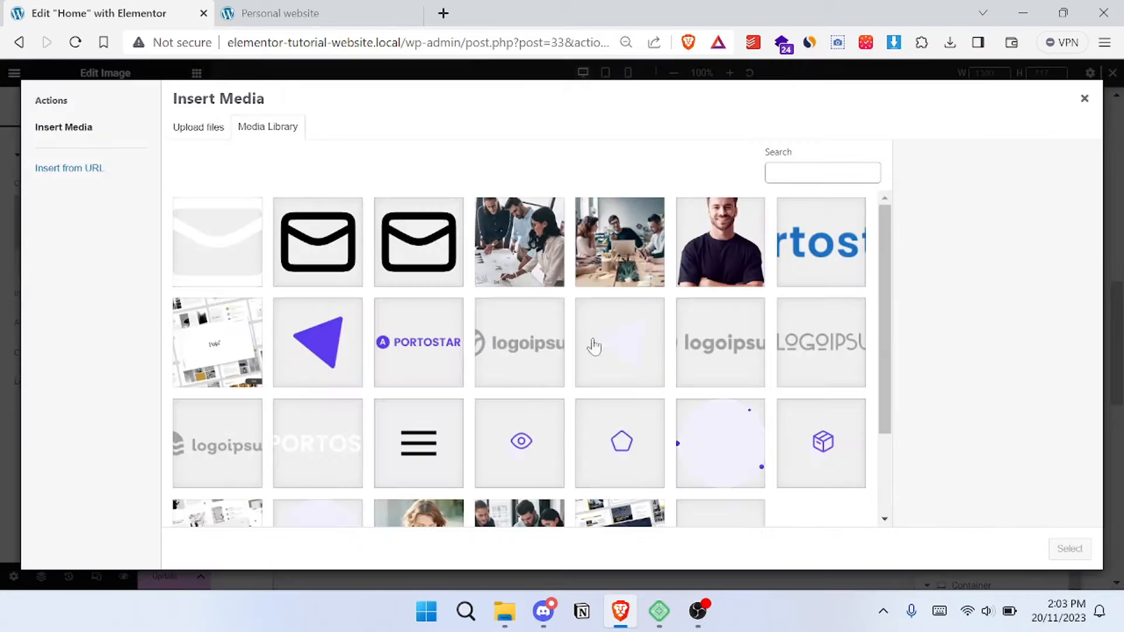
click(631, 367)
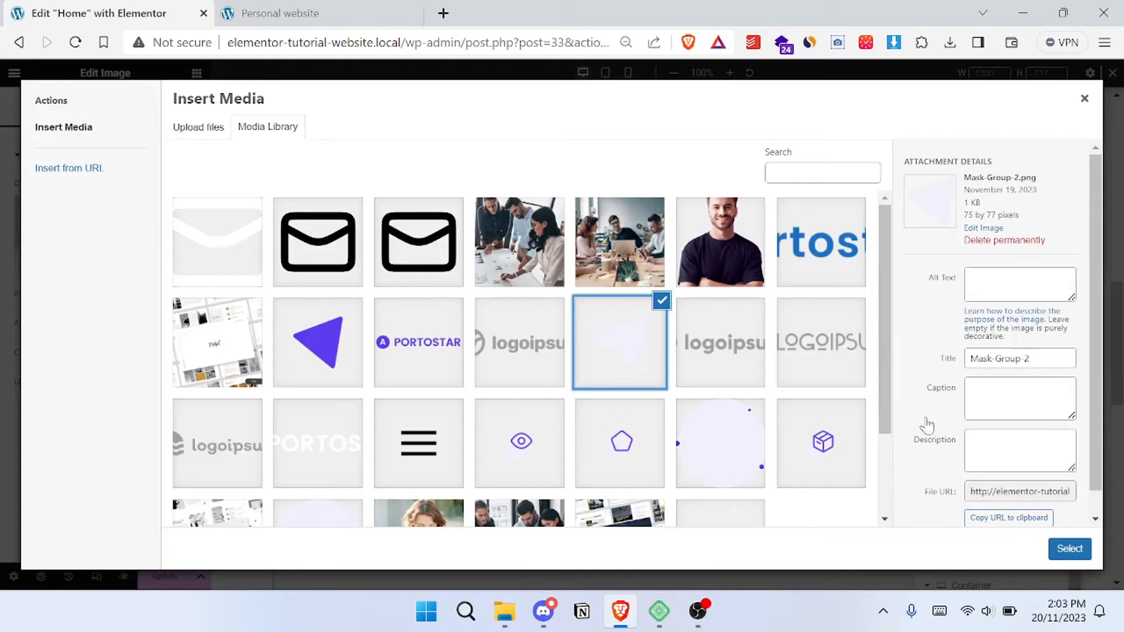
click(1069, 548)
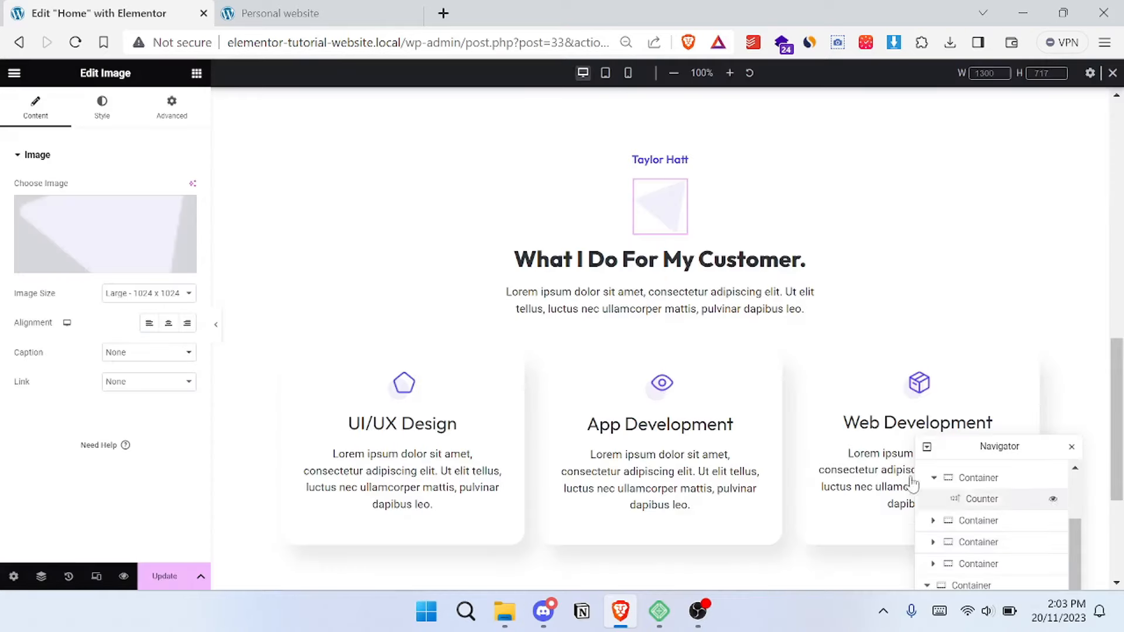
- Set the pale triangle image's position to Absolute
click(170, 113)
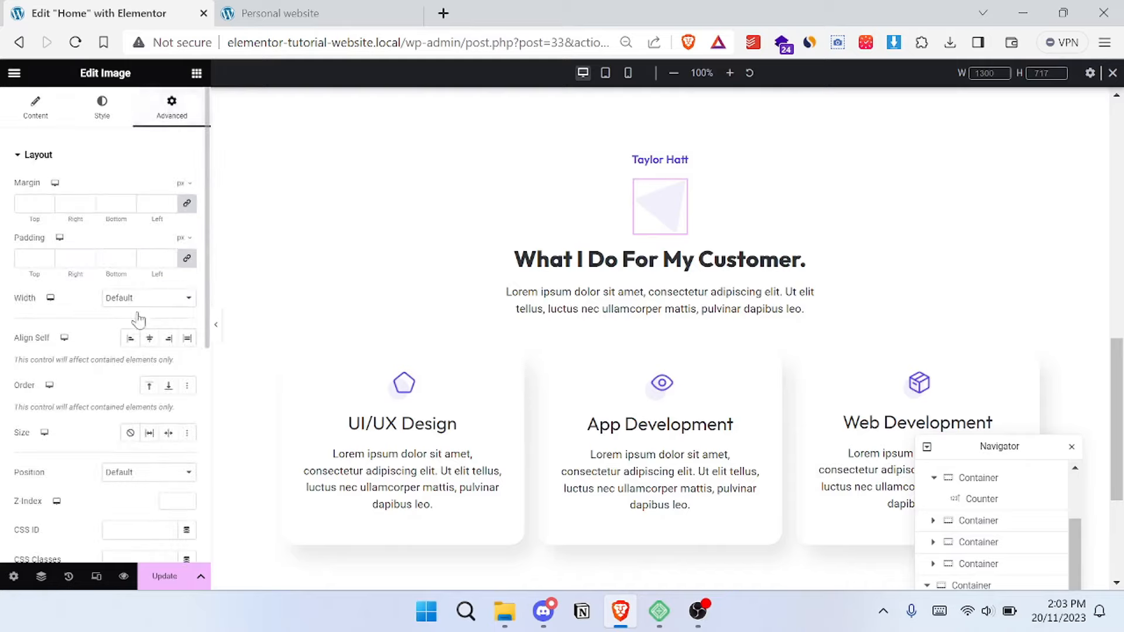
scroll(139, 320, down, 2)
click(163, 357)
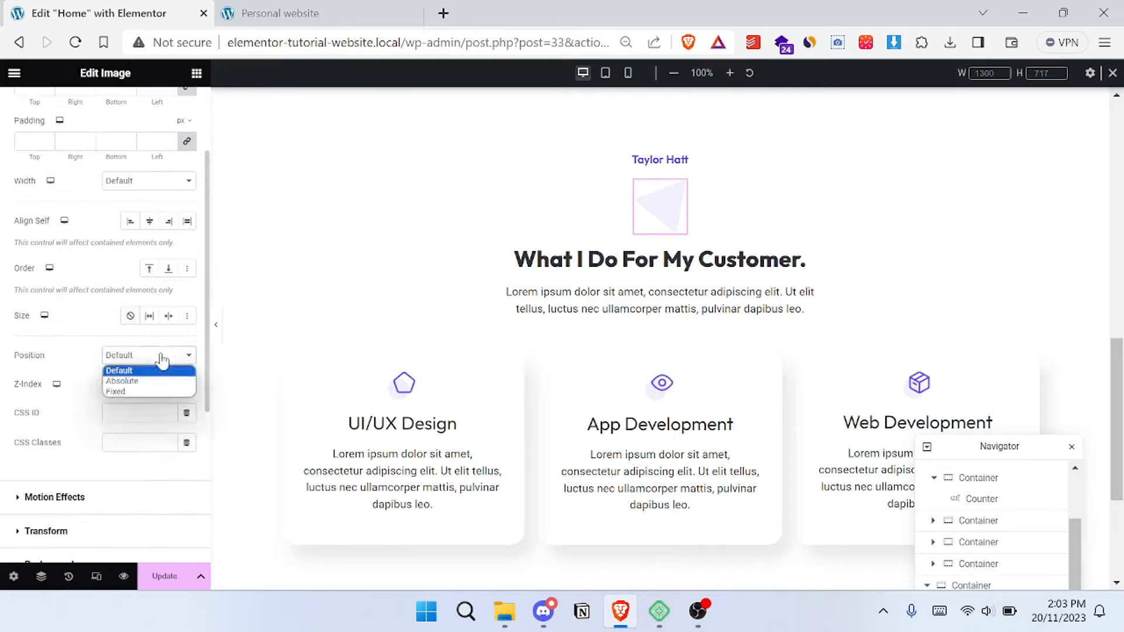
click(160, 381)
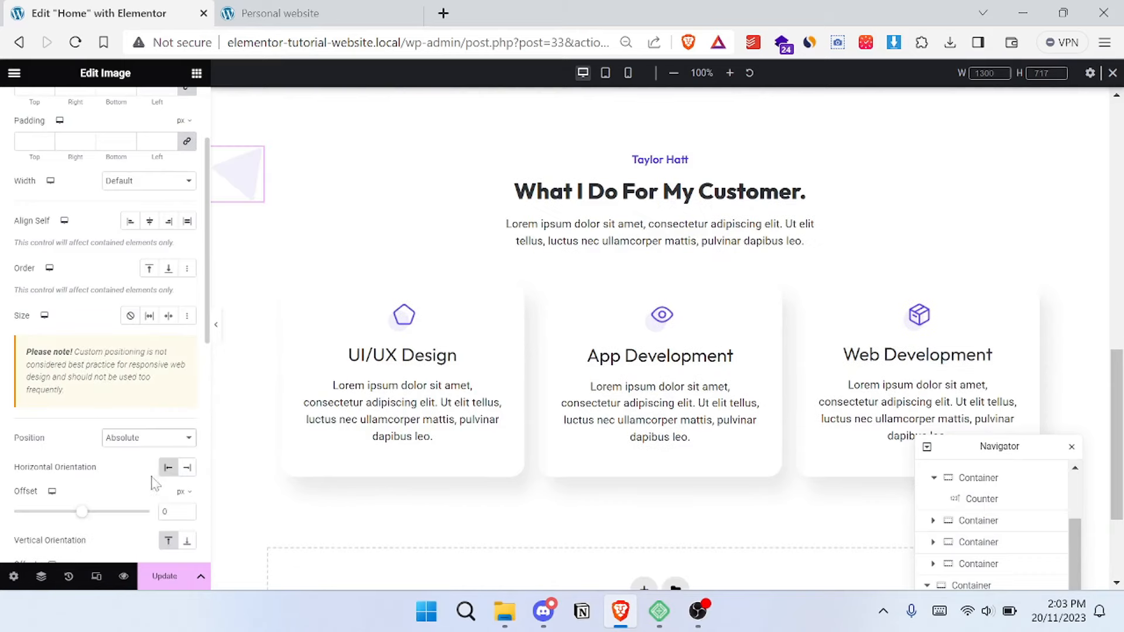
- Switch the pale triangle image's horizontal and vertical offset units to percent and set its Z-index to -1
scroll(153, 483, down, 1)
click(182, 433)
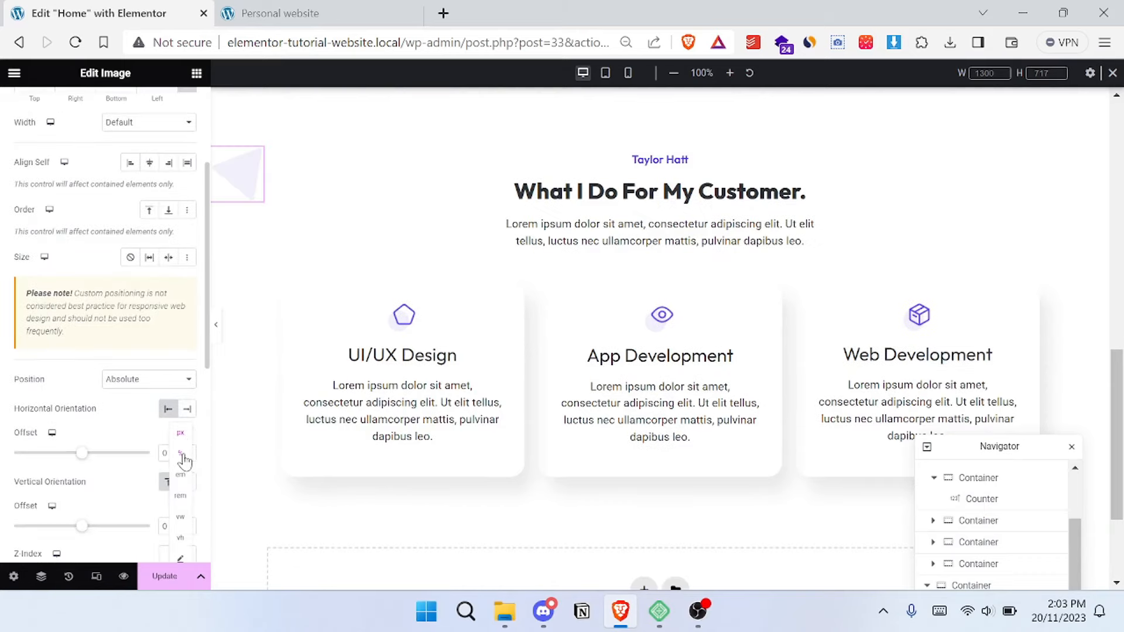
click(183, 455)
scroll(184, 456, down, 1)
click(187, 449)
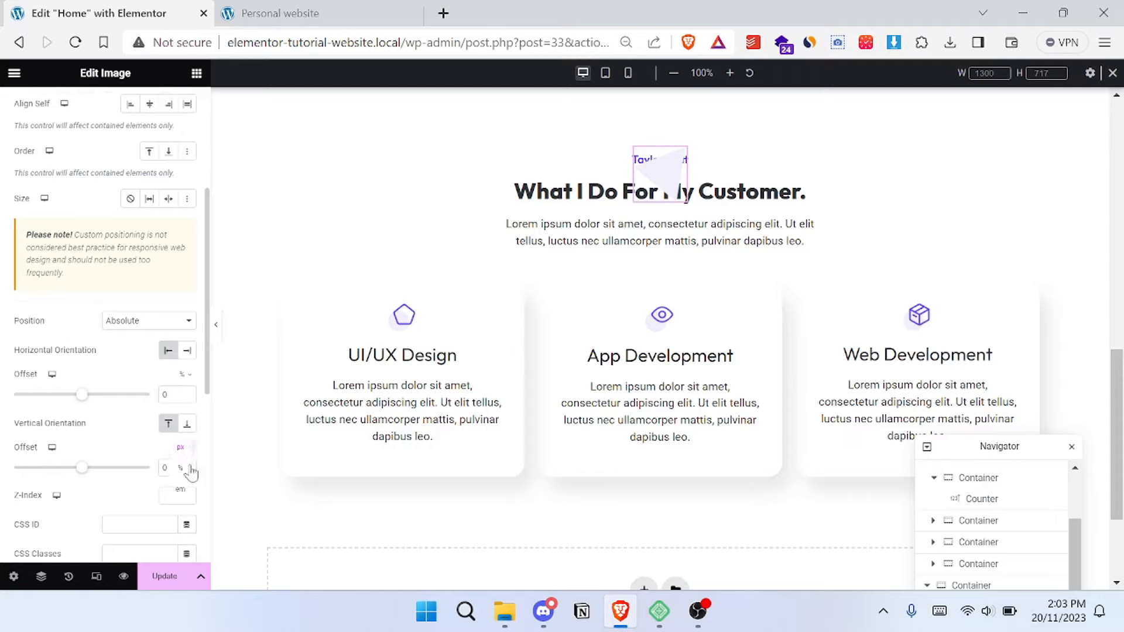
click(183, 471)
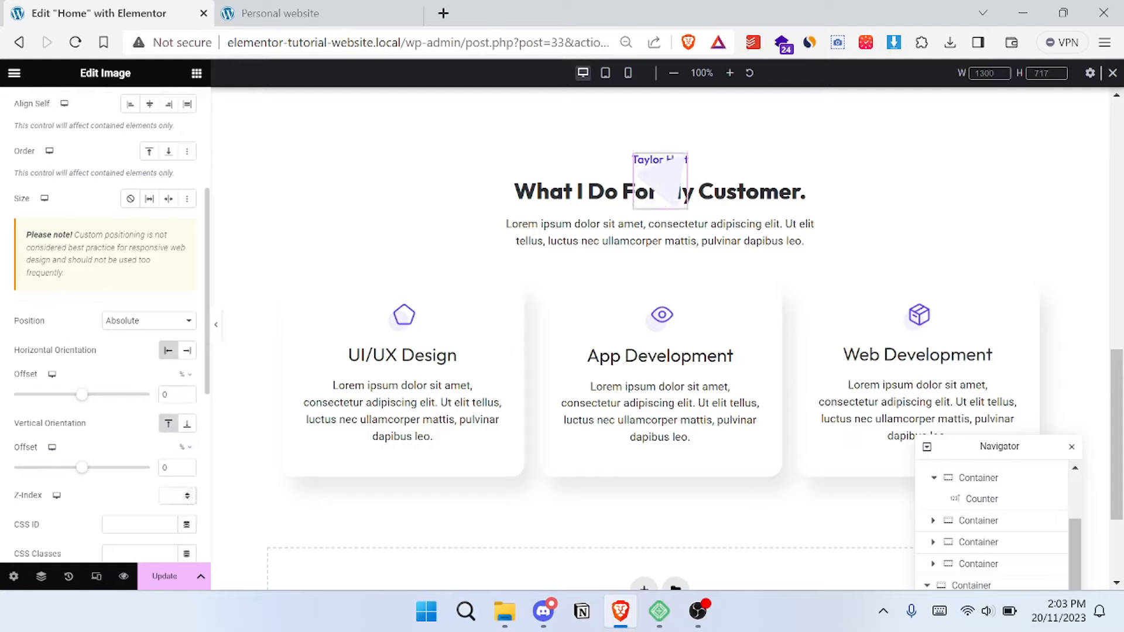
text(-1)
- Offset the pale triangle 48% horizontally and -8% vertically to match its placement on the reference site
drag(80, 468, 77, 476)
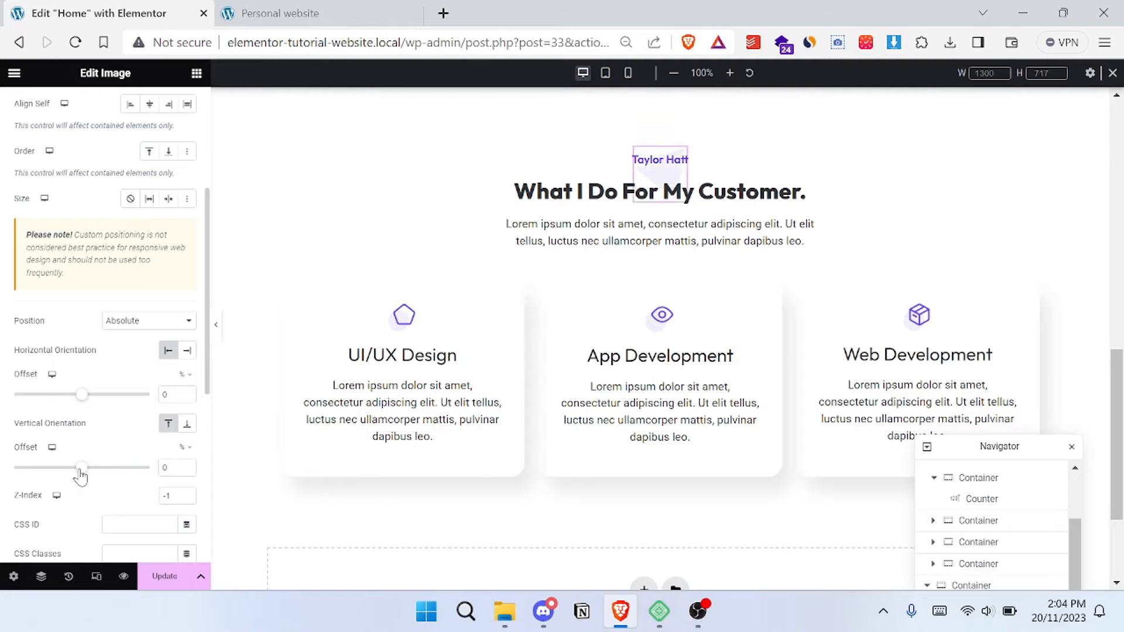
click(286, 5)
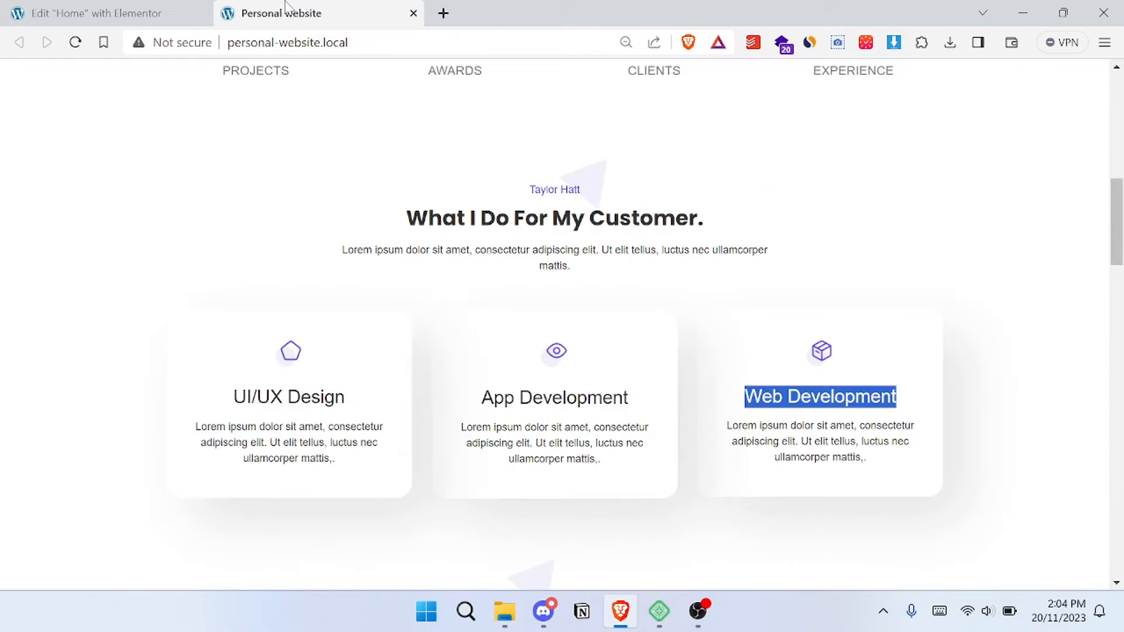
click(138, 12)
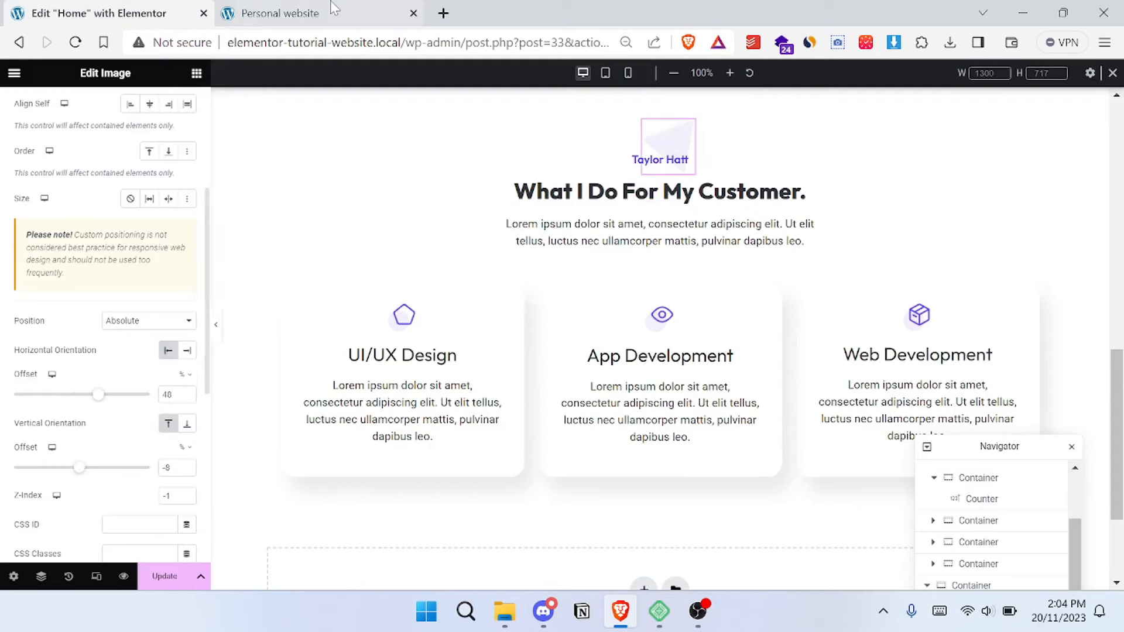
click(310, 7)
click(73, 5)
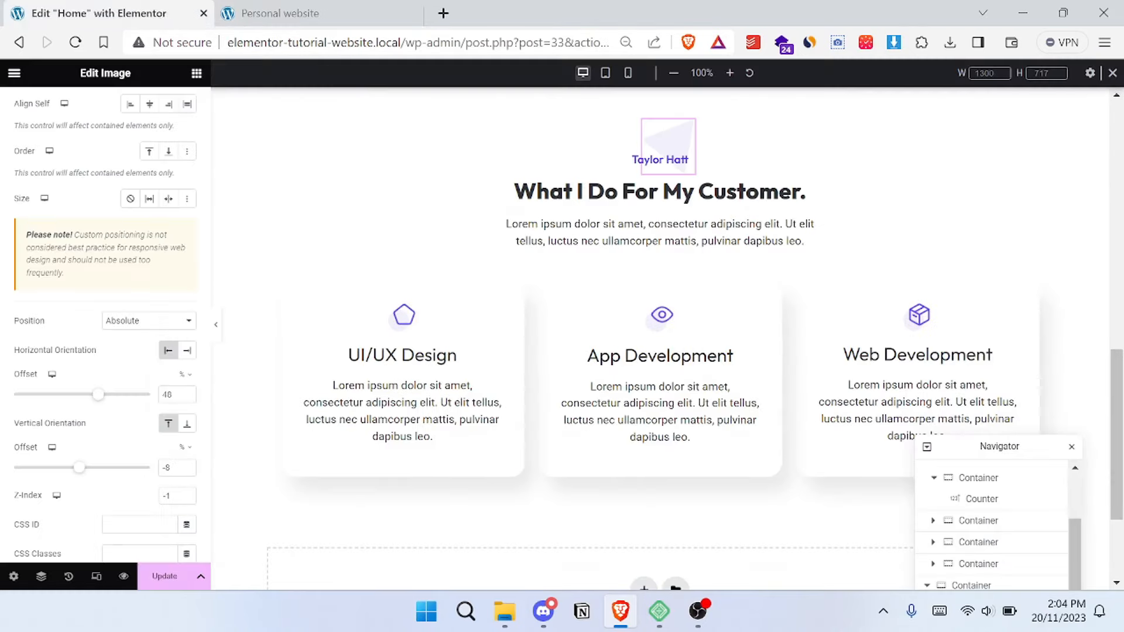
- In the tablet view, set the container holding the three service cards to Wrap and check the stacked layout
click(605, 74)
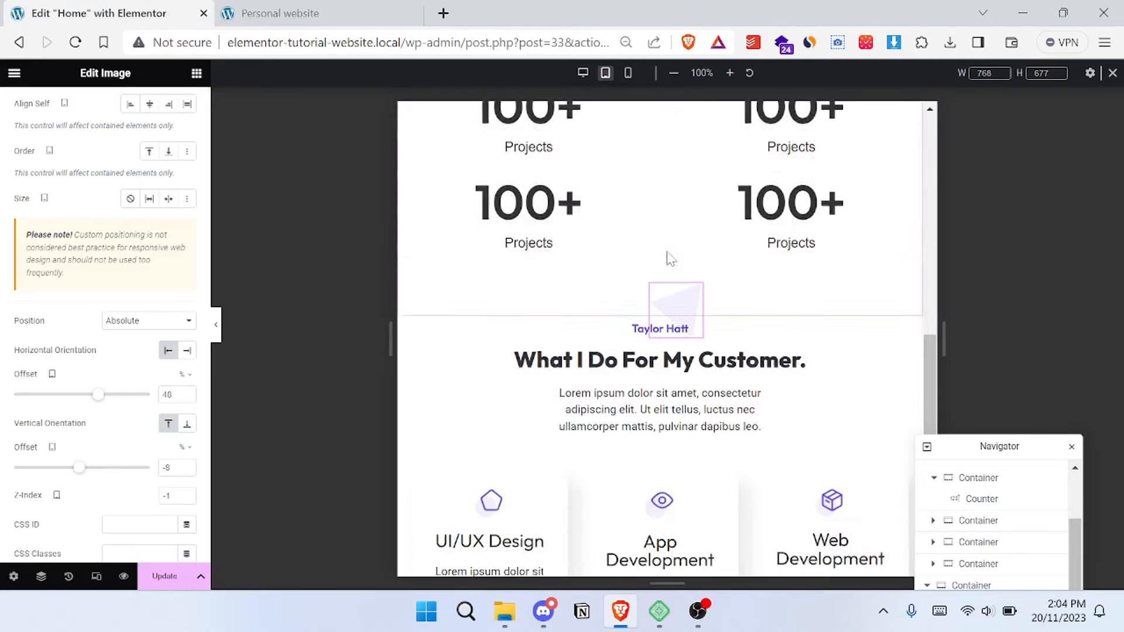
scroll(661, 260, up, 3)
scroll(644, 286, down, 1)
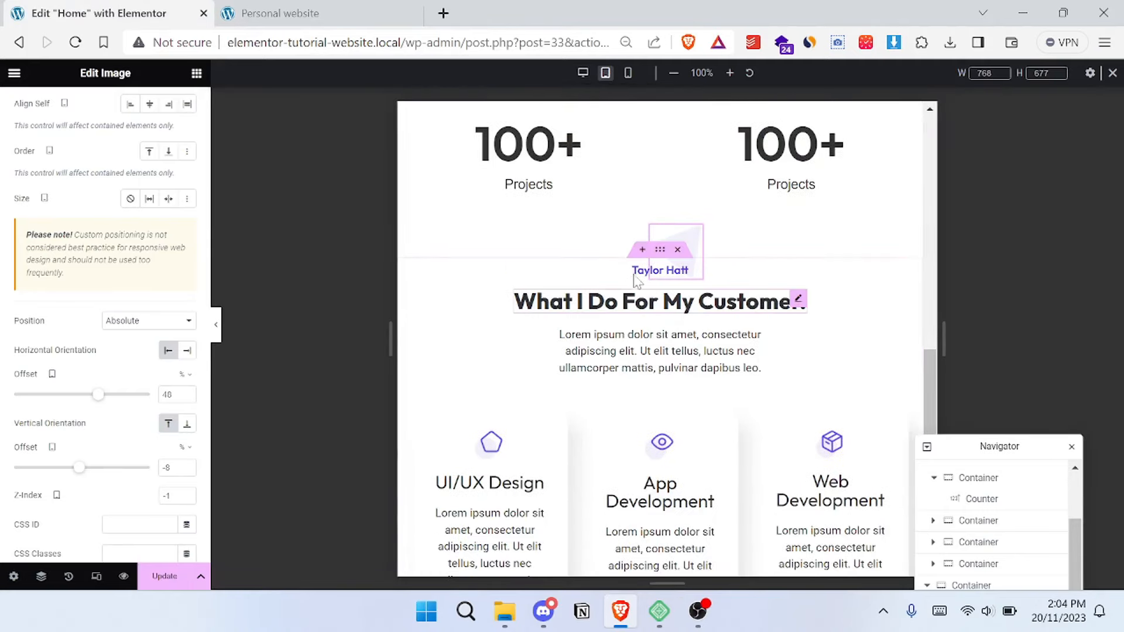
click(659, 252)
scroll(652, 316, down, 2)
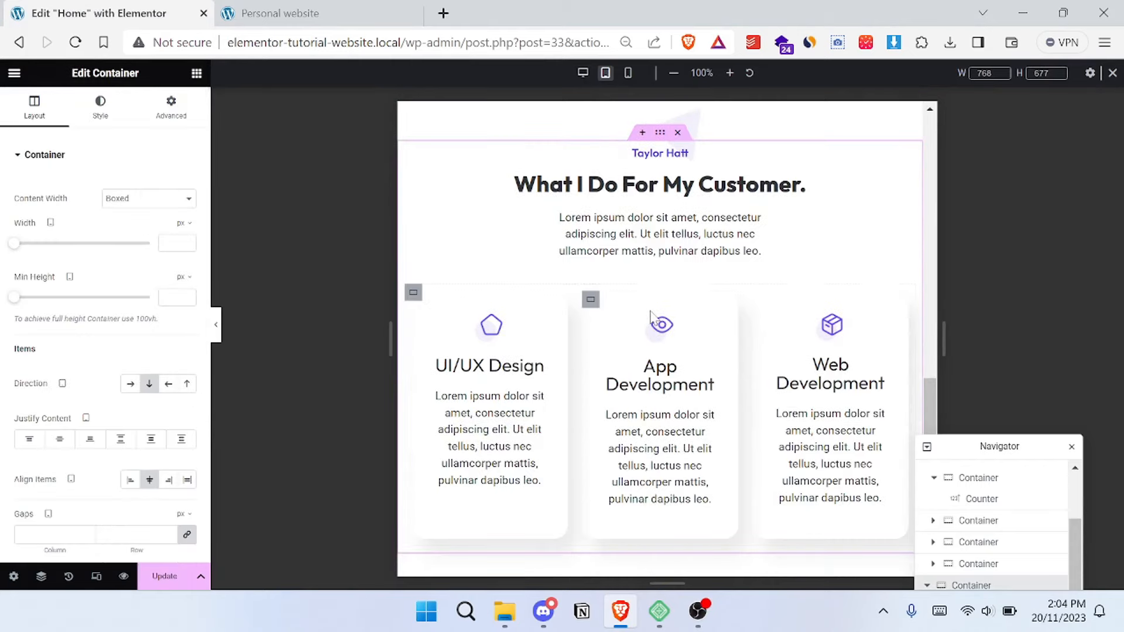
scroll(548, 325, down, 2)
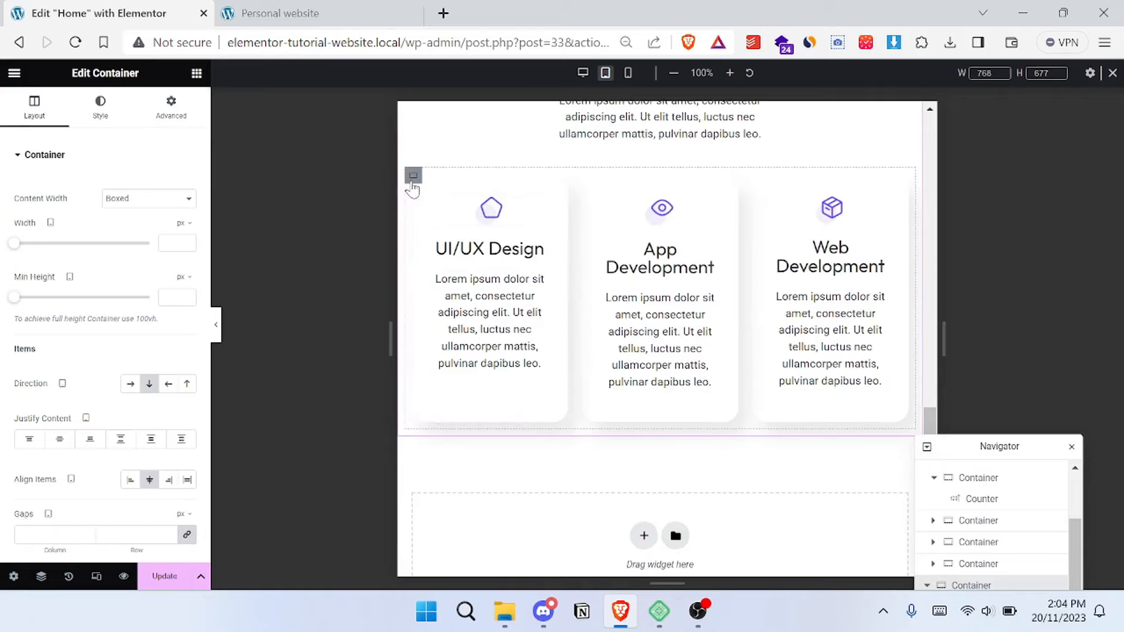
click(413, 183)
scroll(103, 270, down, 3)
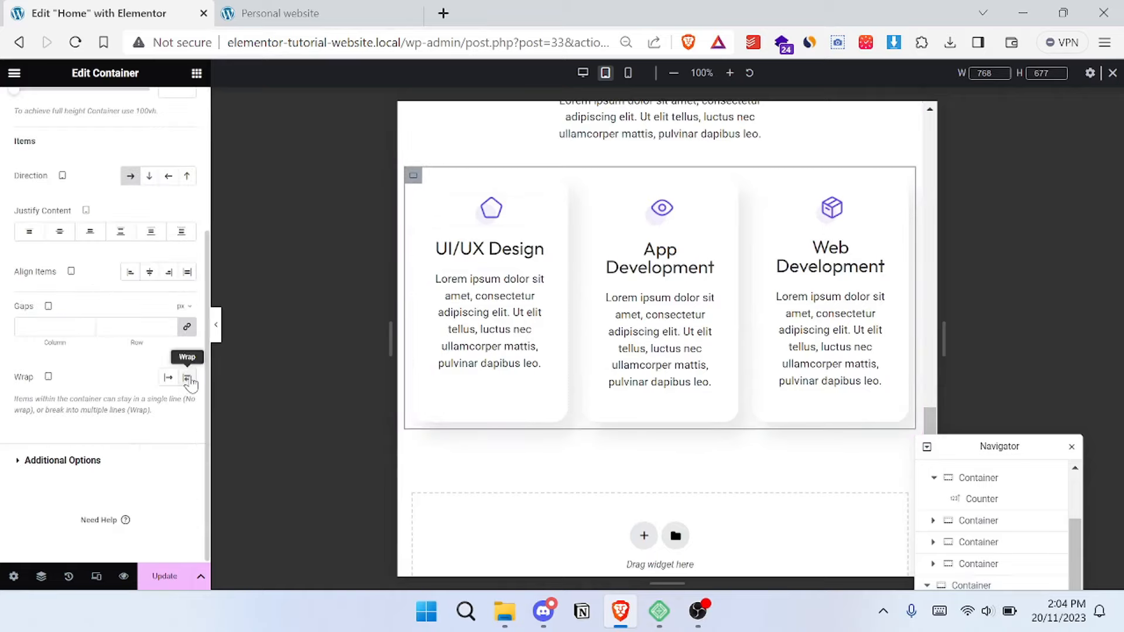
click(187, 378)
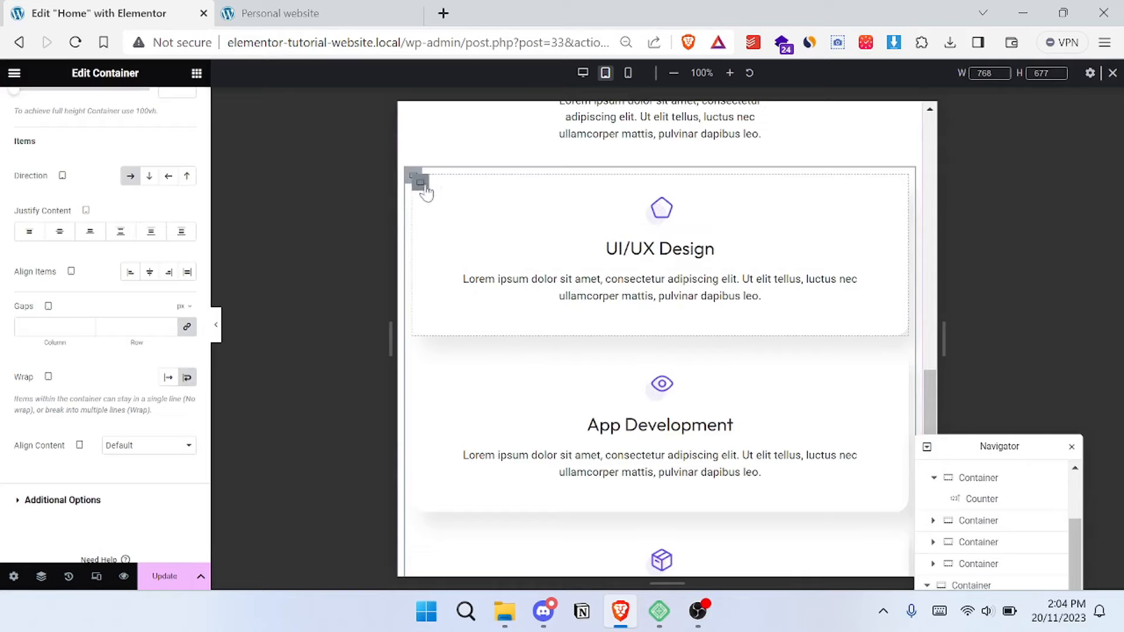
scroll(587, 232, up, 3)
scroll(587, 232, down, 3)
scroll(562, 231, up, 2)
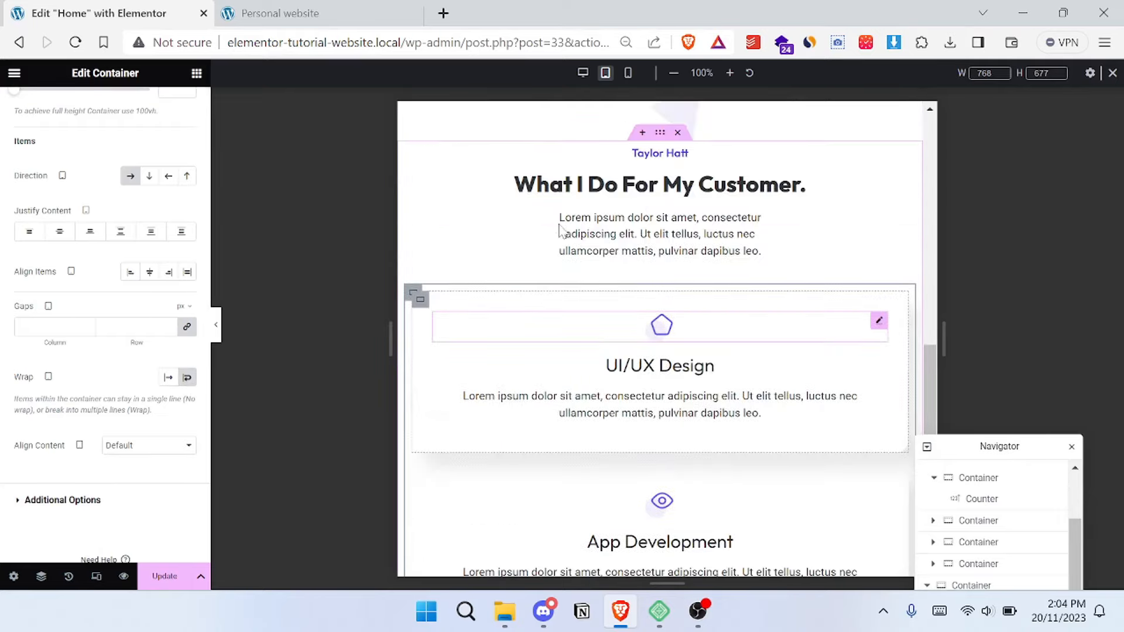
scroll(633, 214, up, 2)
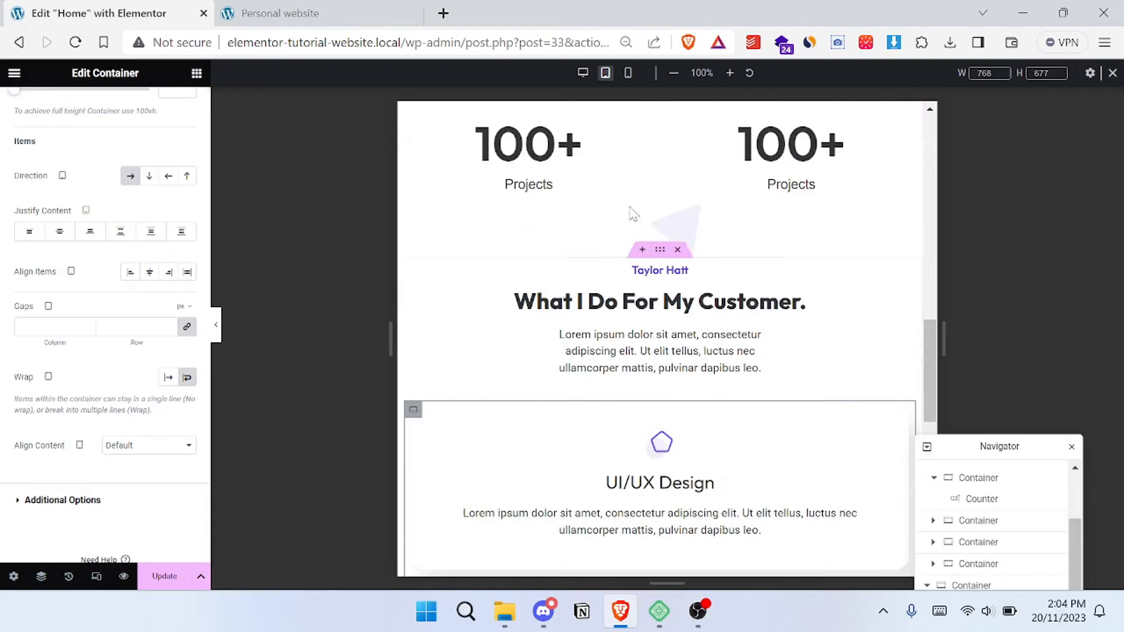
- In the mobile view, set the custom width of the paragraph under "What I Do For My Customer." to 100%
click(629, 74)
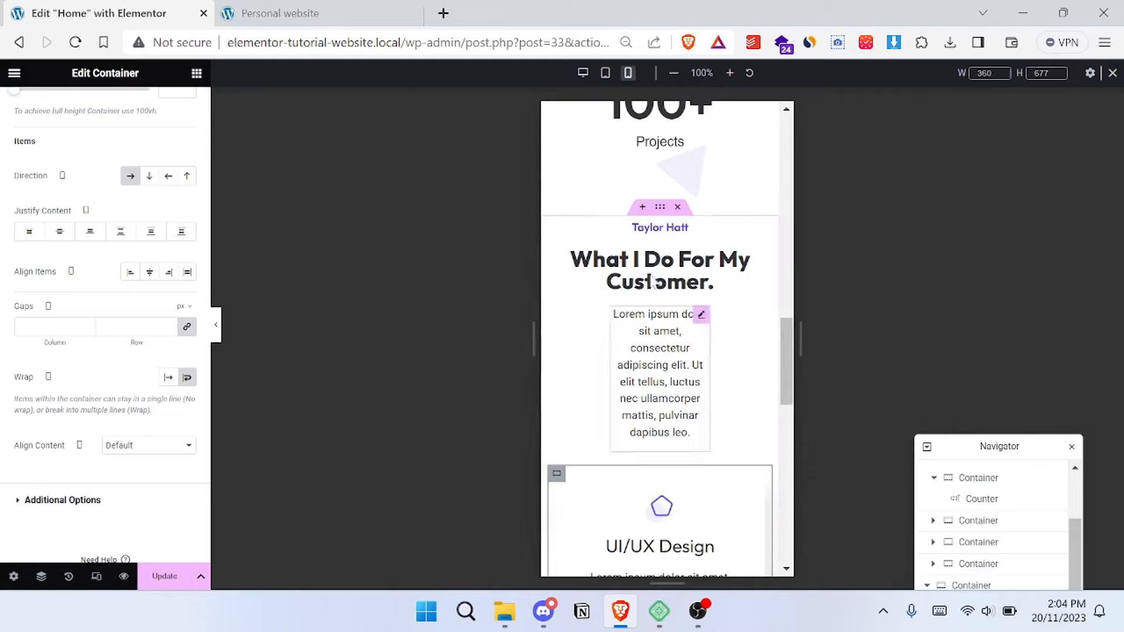
click(701, 315)
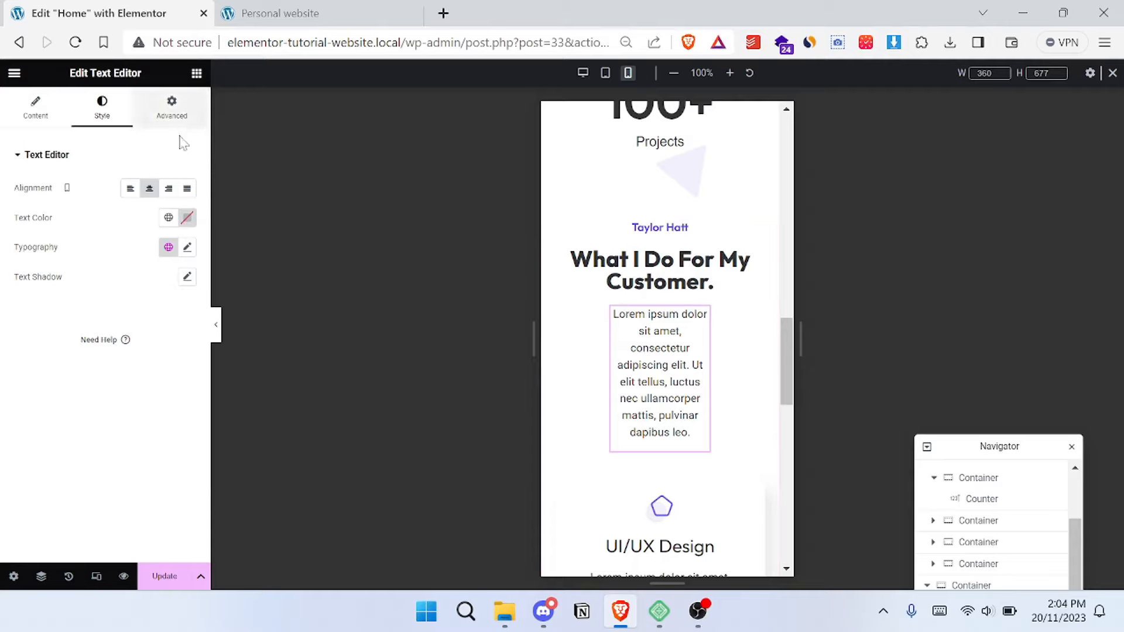
click(175, 114)
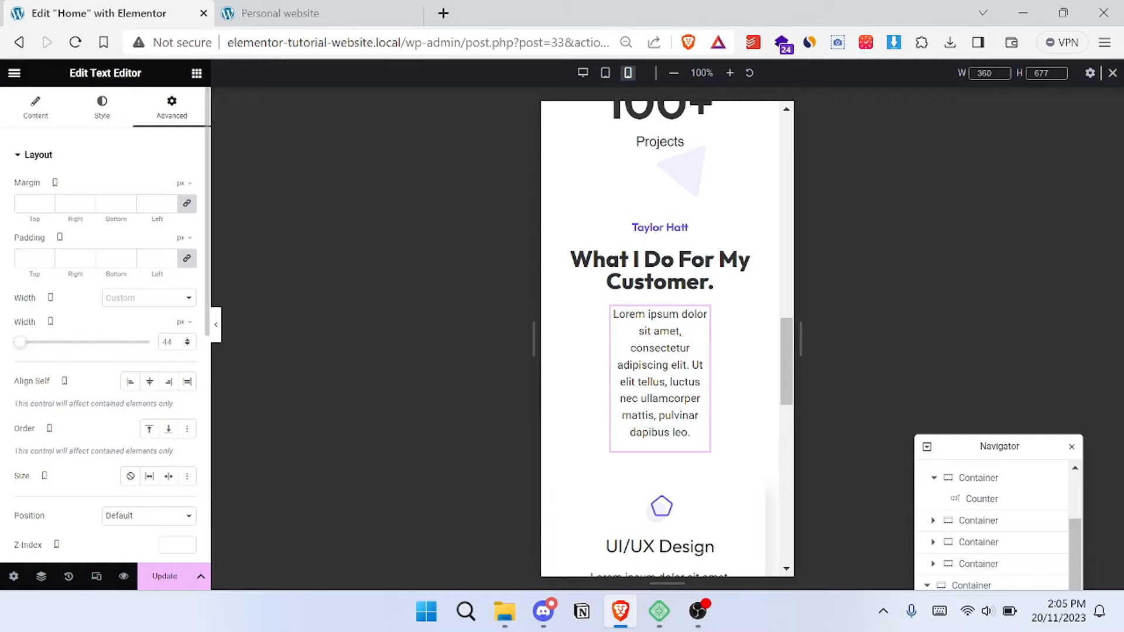
click(189, 331)
click(180, 342)
drag(80, 346, 151, 344)
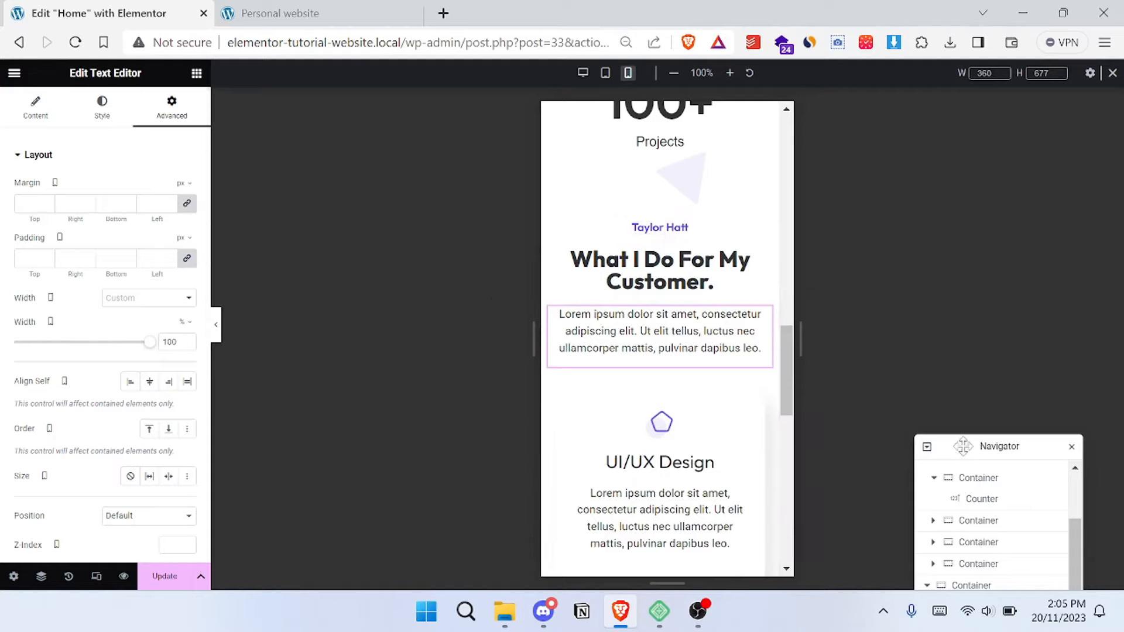
- Set the pale triangle image's mobile offsets to 46% horizontal and 0% vertical
drag(964, 446, 957, 178)
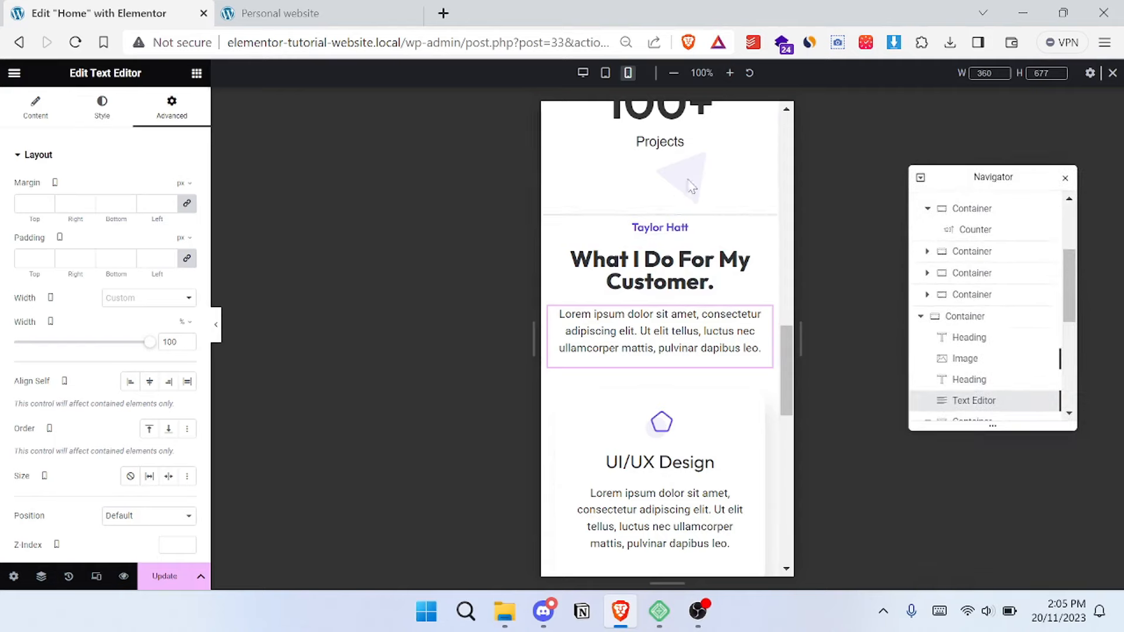
click(973, 369)
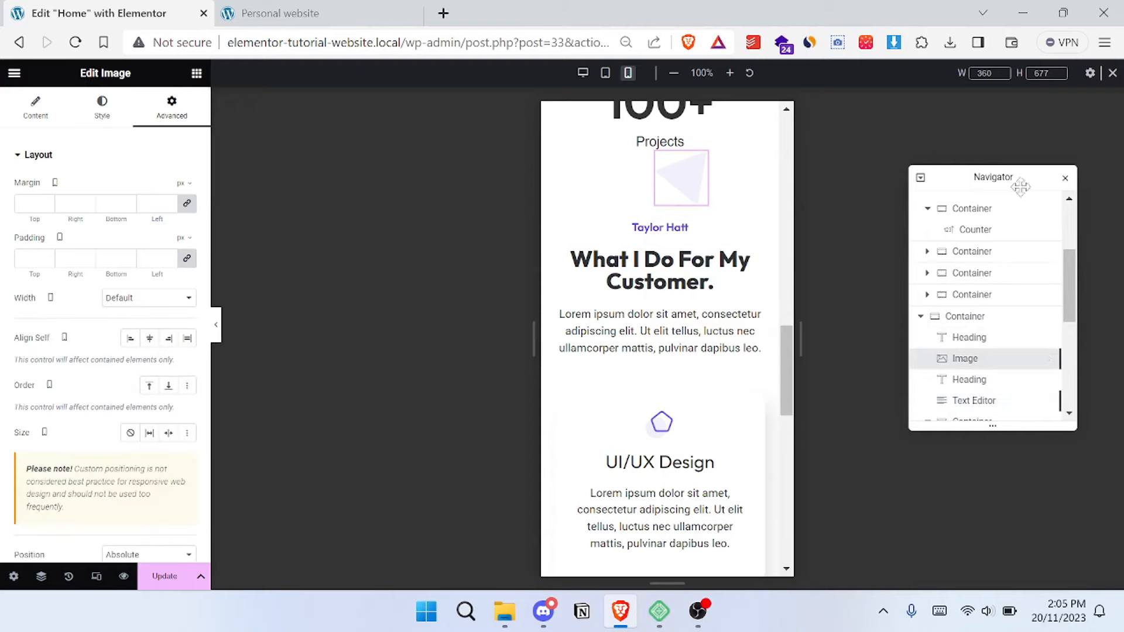
scroll(70, 281, down, 5)
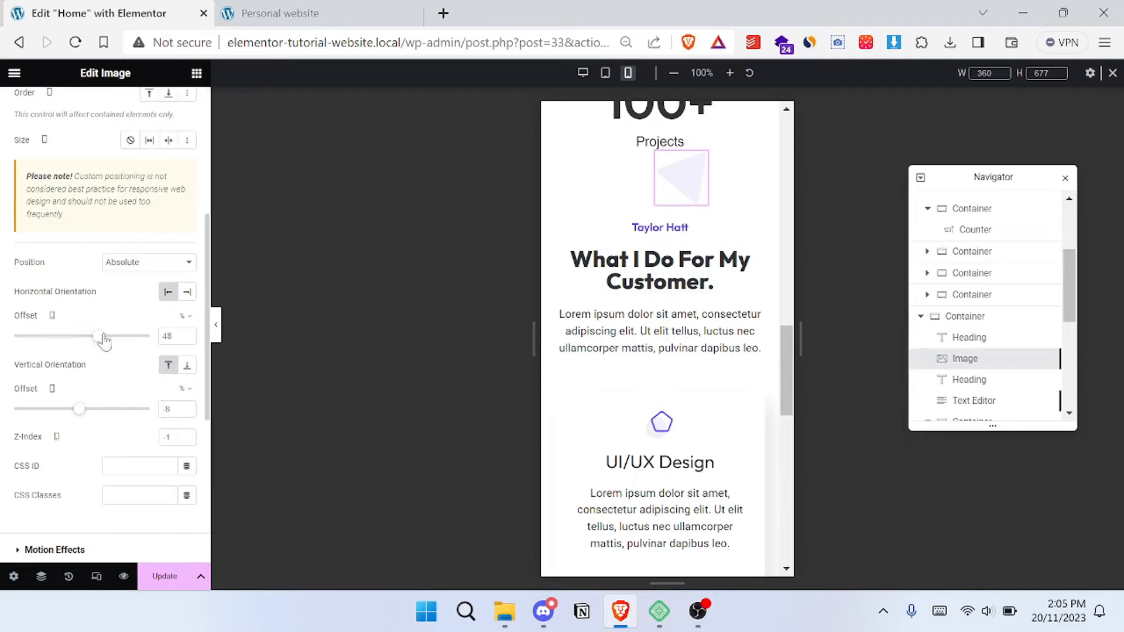
mouse_move(104, 342)
mouse_down()
mouse_move(94, 344)
mouse_move(104, 345)
mouse_up()
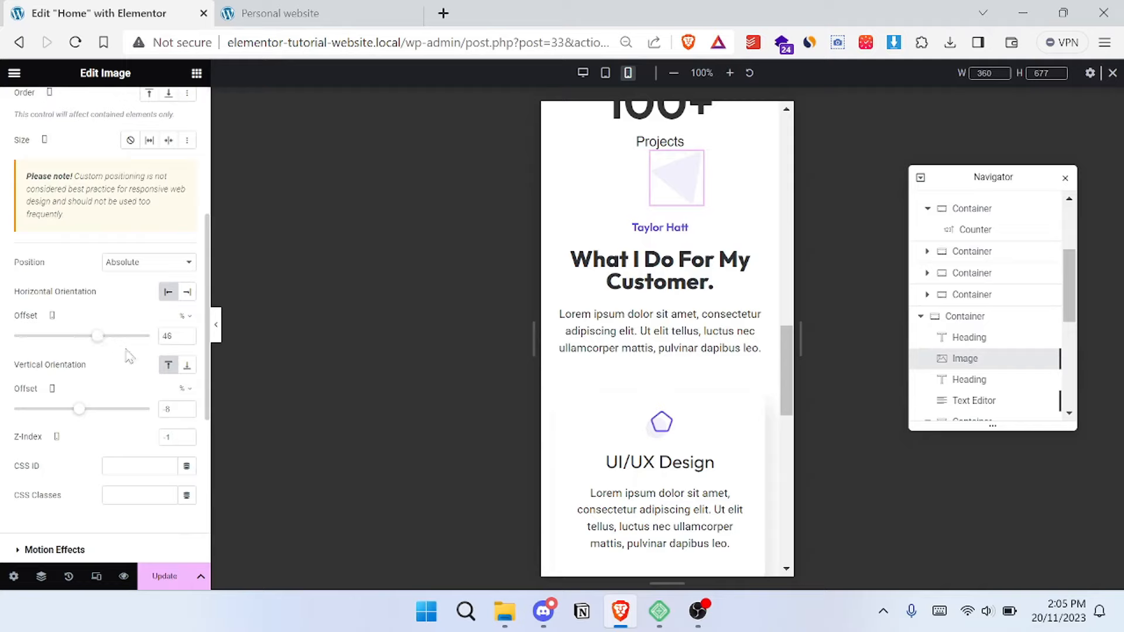
drag(84, 416, 82, 418)
drag(84, 421, 86, 423)
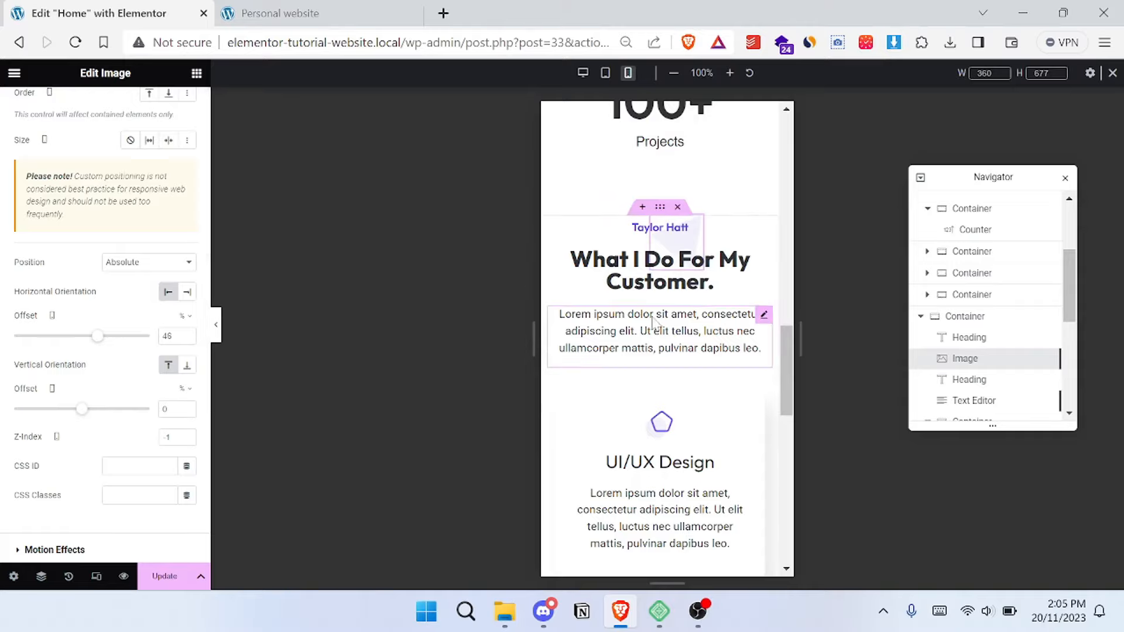
- Examine the mobile layout of the "What I Do For My Customer." heading area and the service cards
scroll(675, 360, down, 2)
scroll(674, 360, down, 2)
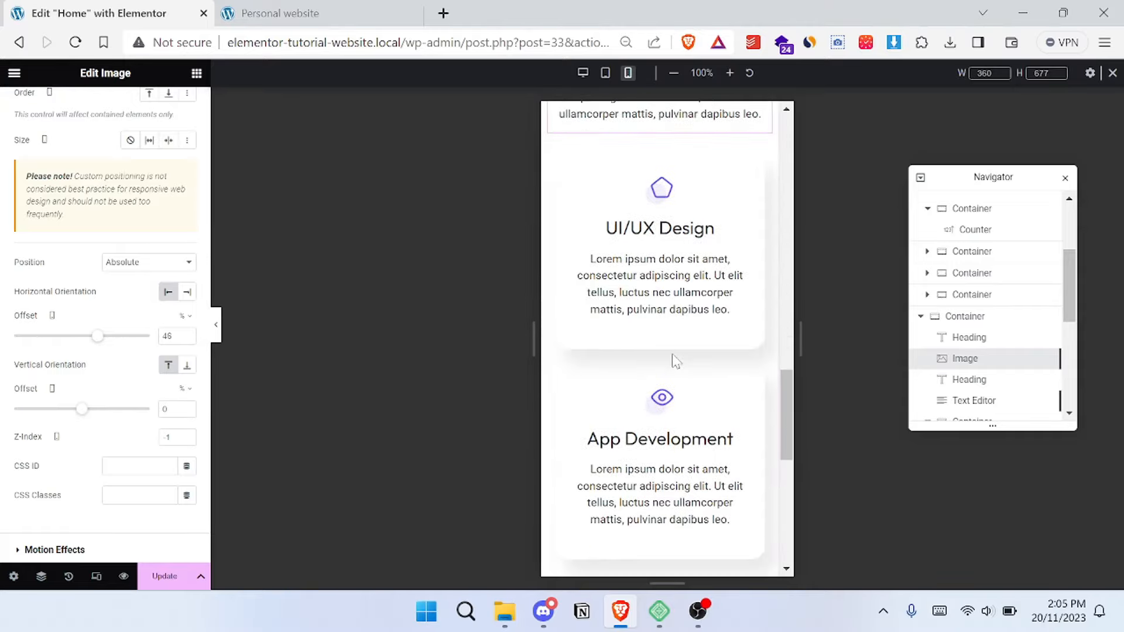
scroll(674, 359, up, 3)
scroll(674, 359, down, 2)
scroll(673, 351, up, 4)
scroll(673, 331, down, 4)
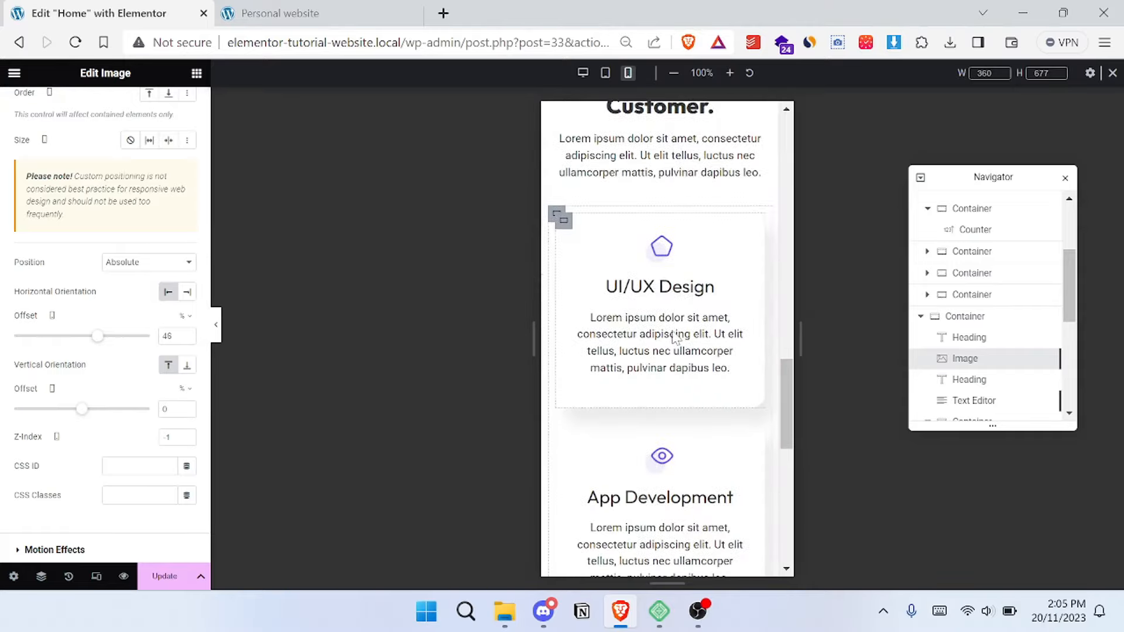
scroll(673, 334, up, 5)
scroll(673, 335, down, 3)
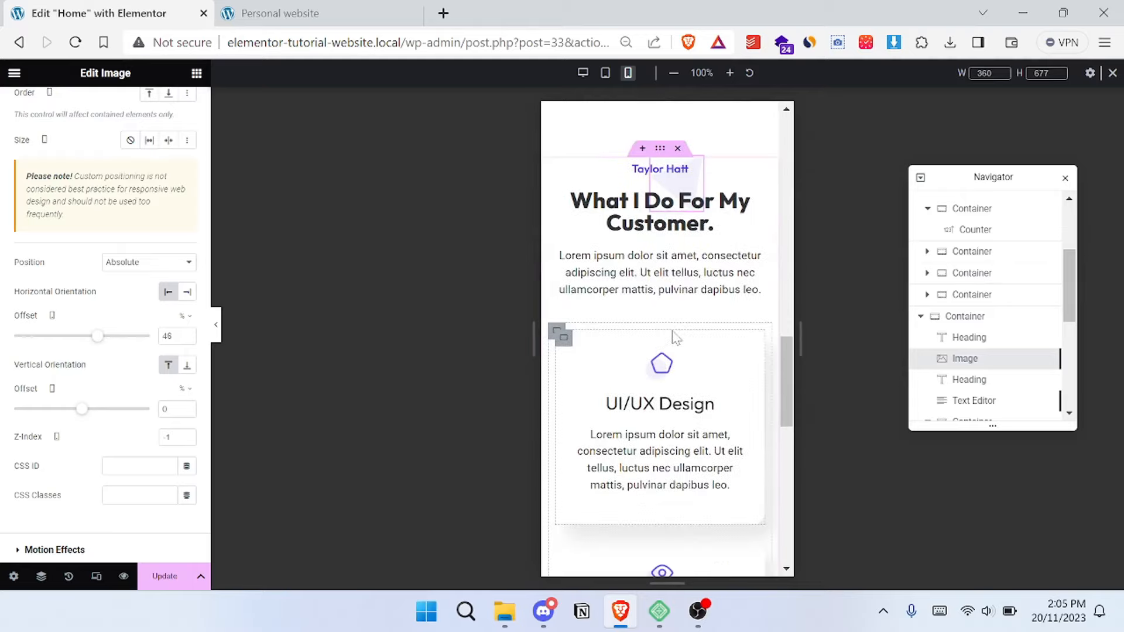
- Update the Home page and return to the desktop view of the services section
click(164, 576)
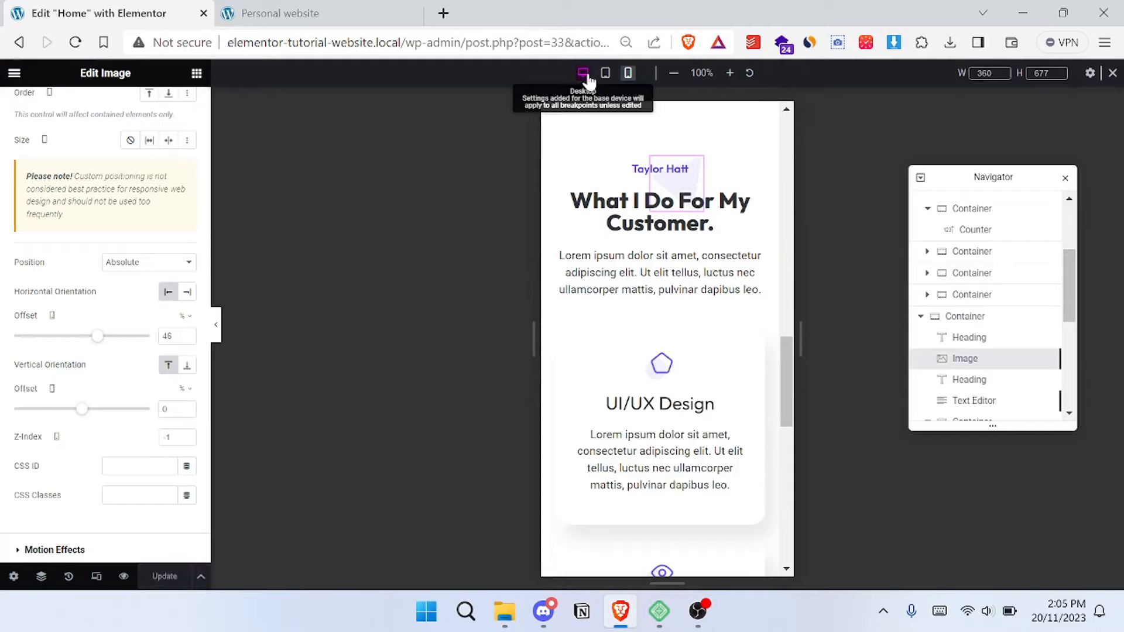
click(585, 75)
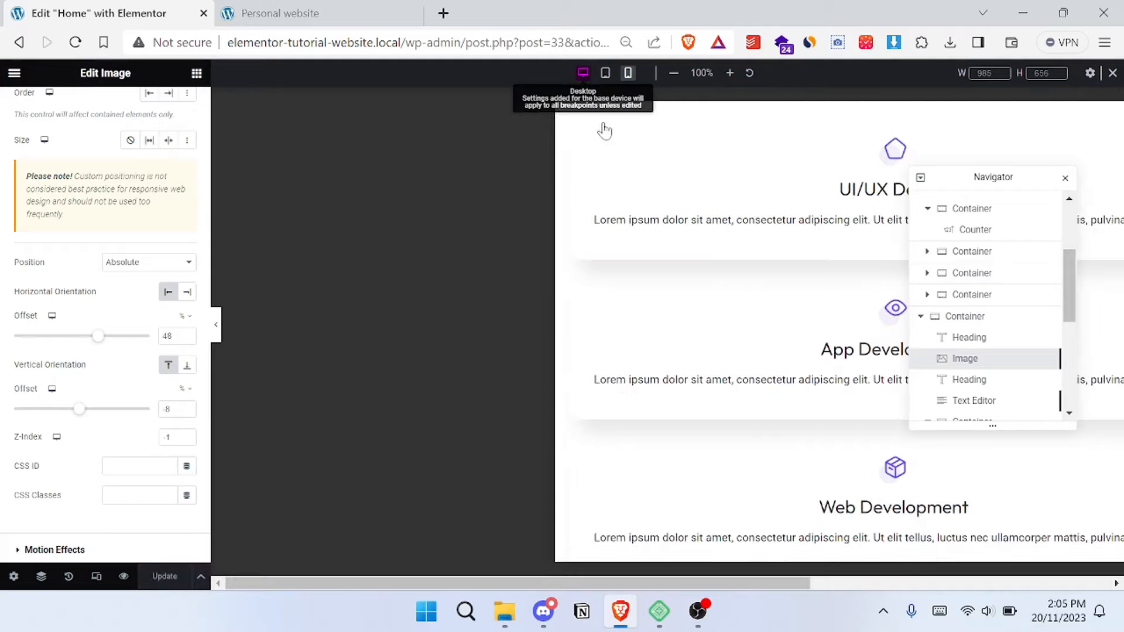
scroll(557, 315, up, 7)
scroll(556, 315, down, 7)
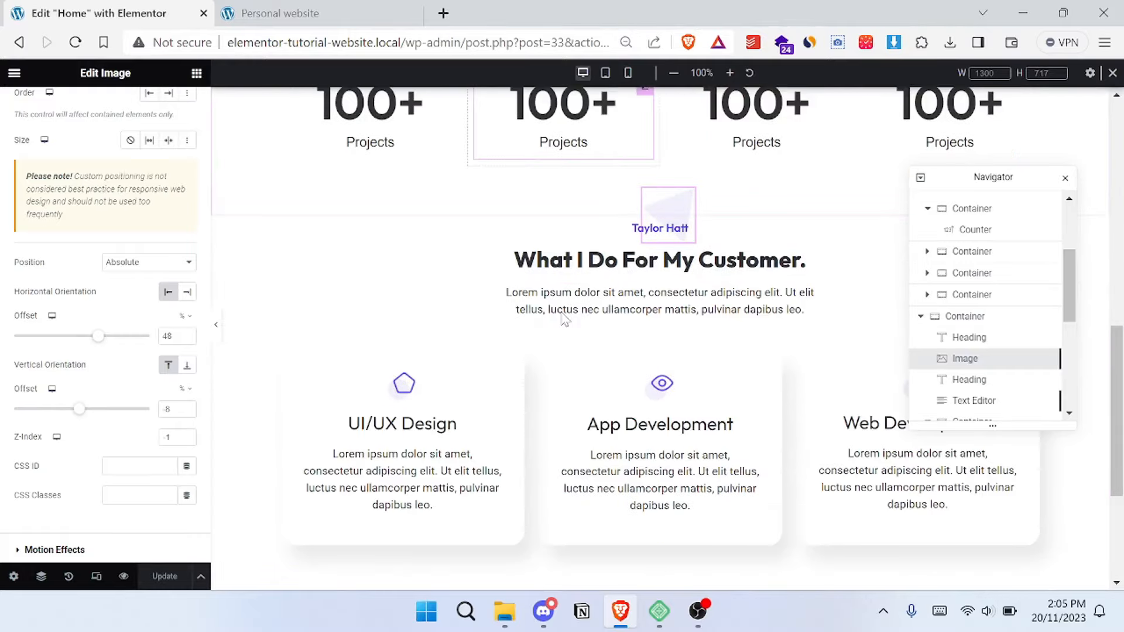
- Compare the finished services section with the reference site and review the Home page up to its hero section
key(ctrl+Tab)
scroll(631, 269, down, 5)
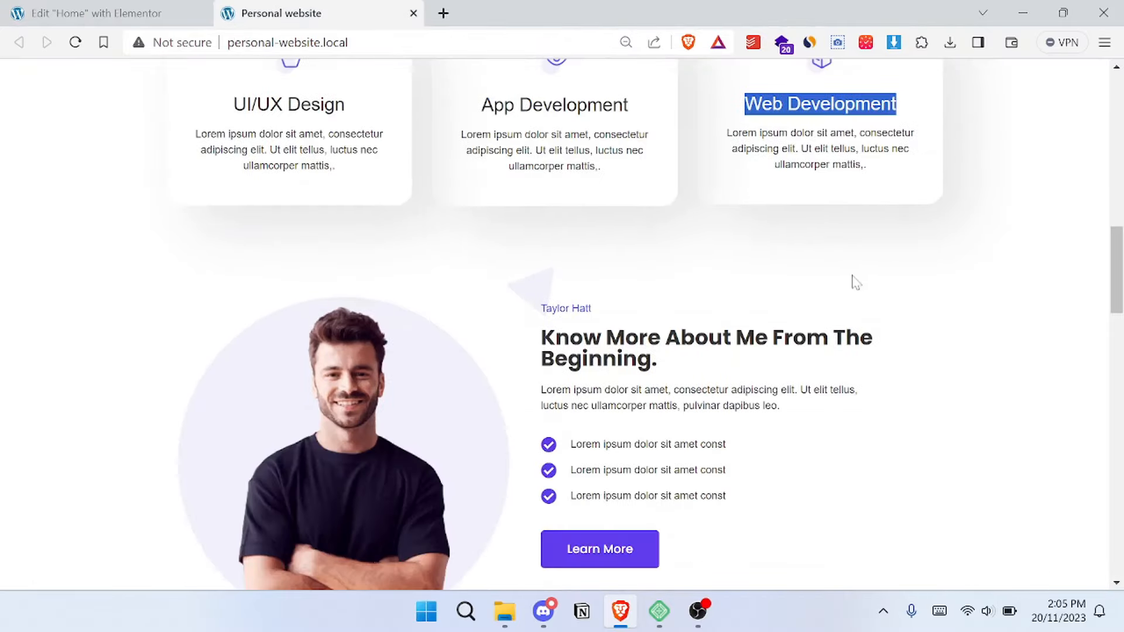
click(857, 283)
scroll(888, 281, up, 3)
scroll(888, 281, up, 1)
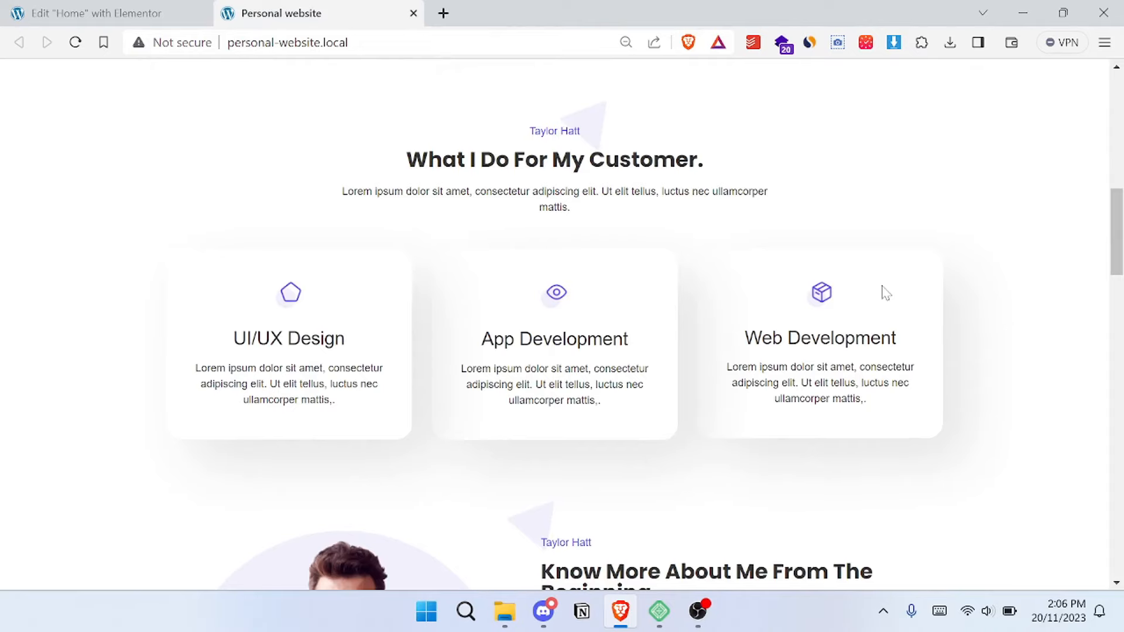
key(ctrl+Tab)
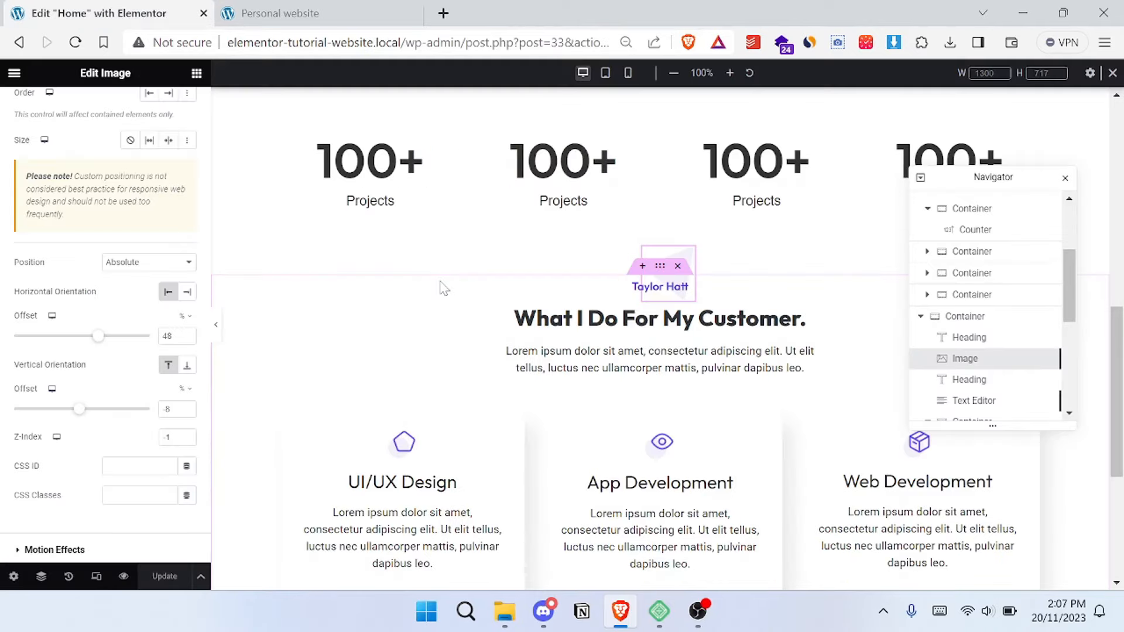
scroll(619, 285, down, 5)
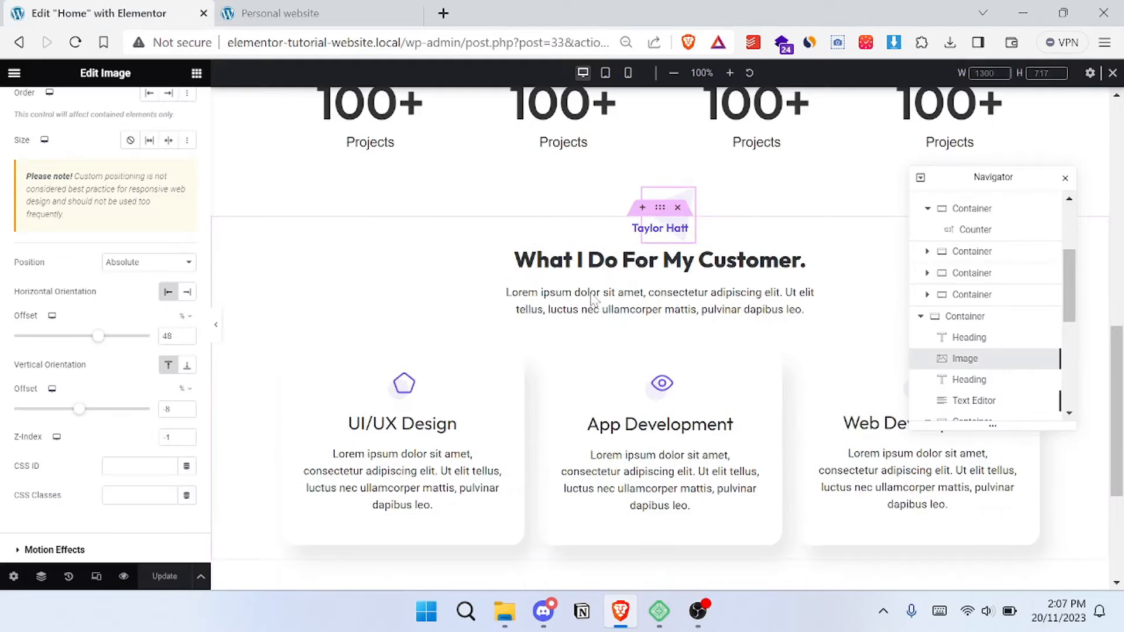
scroll(582, 301, up, 12)
scroll(469, 252, up, 3)
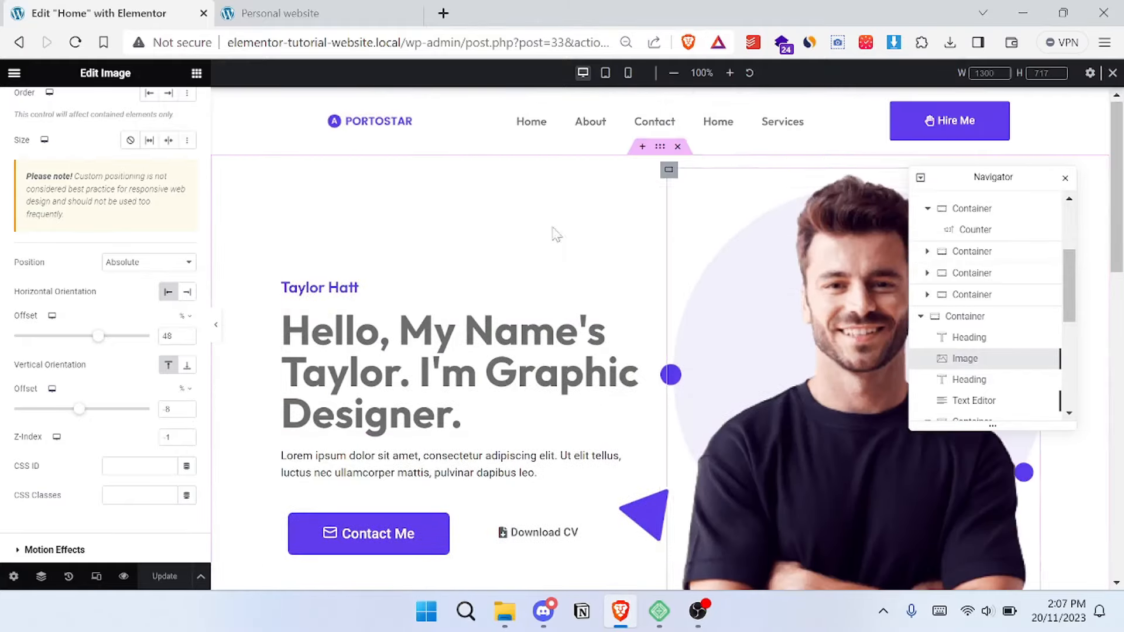
- Review the portfolio and clients sections of the reference website's home page
click(226, 9)
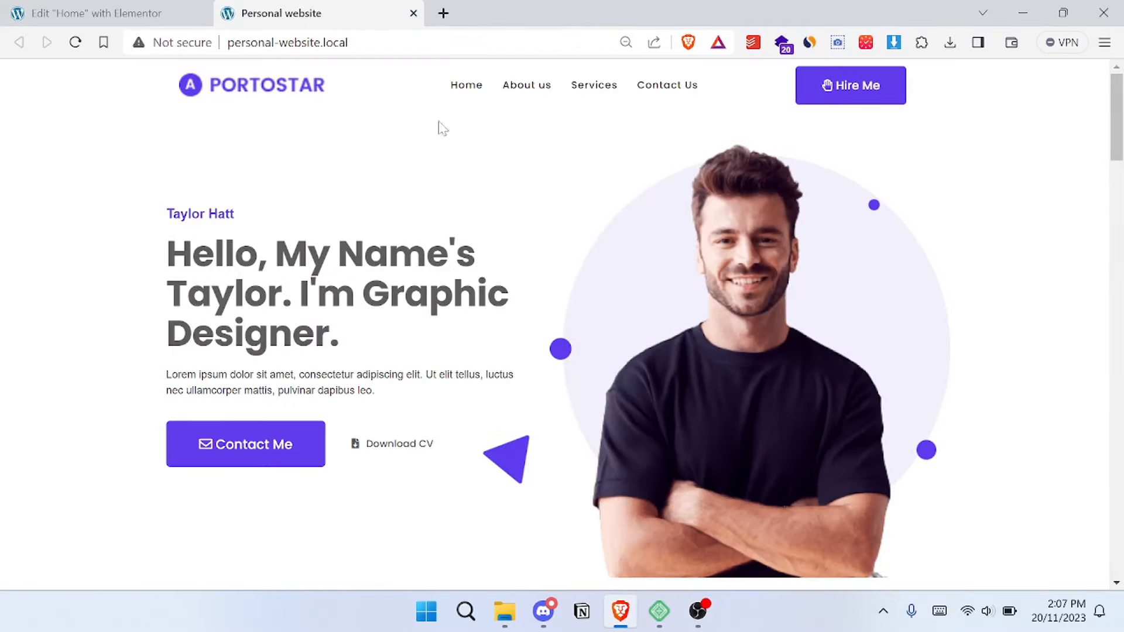
scroll(509, 206, down, 15)
scroll(508, 216, down, 10)
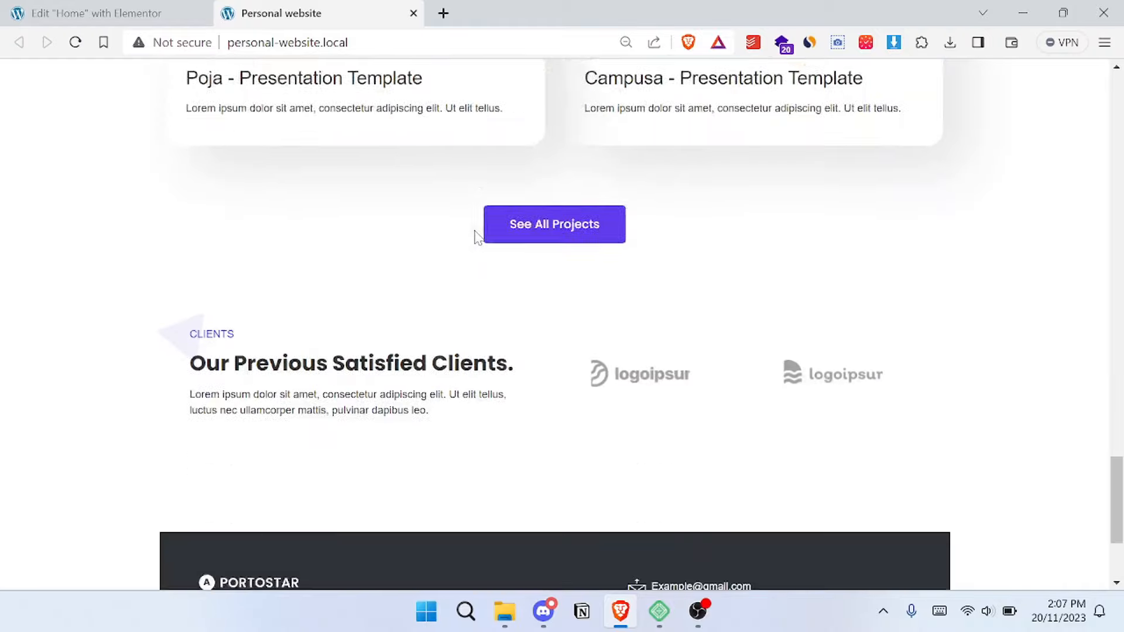
scroll(451, 265, up, 5)
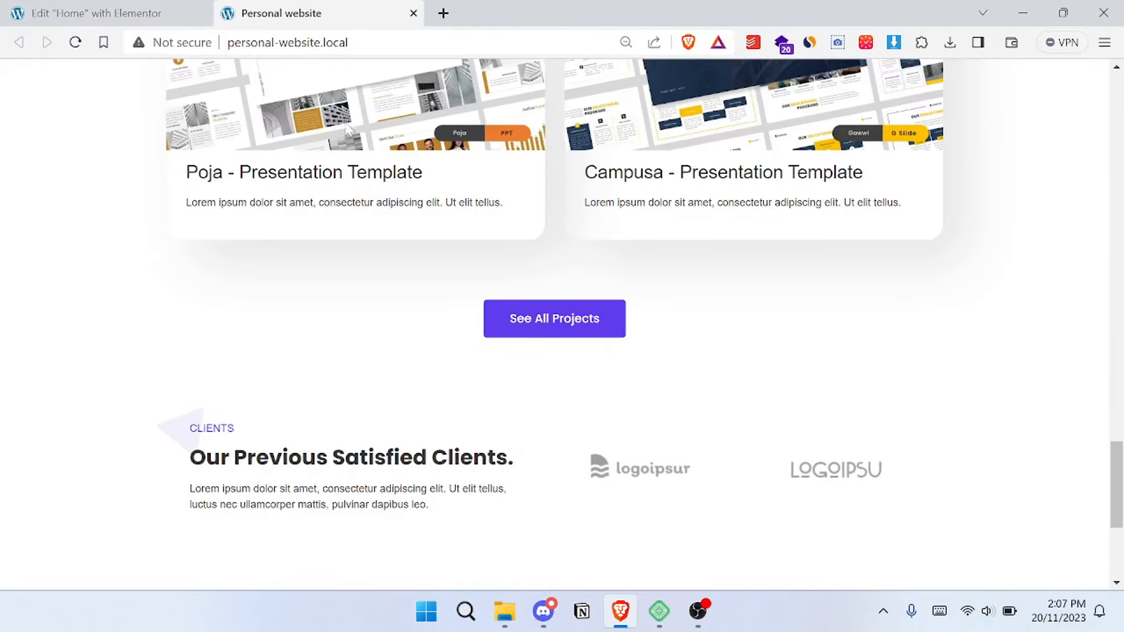
scroll(792, 346, up, 20)
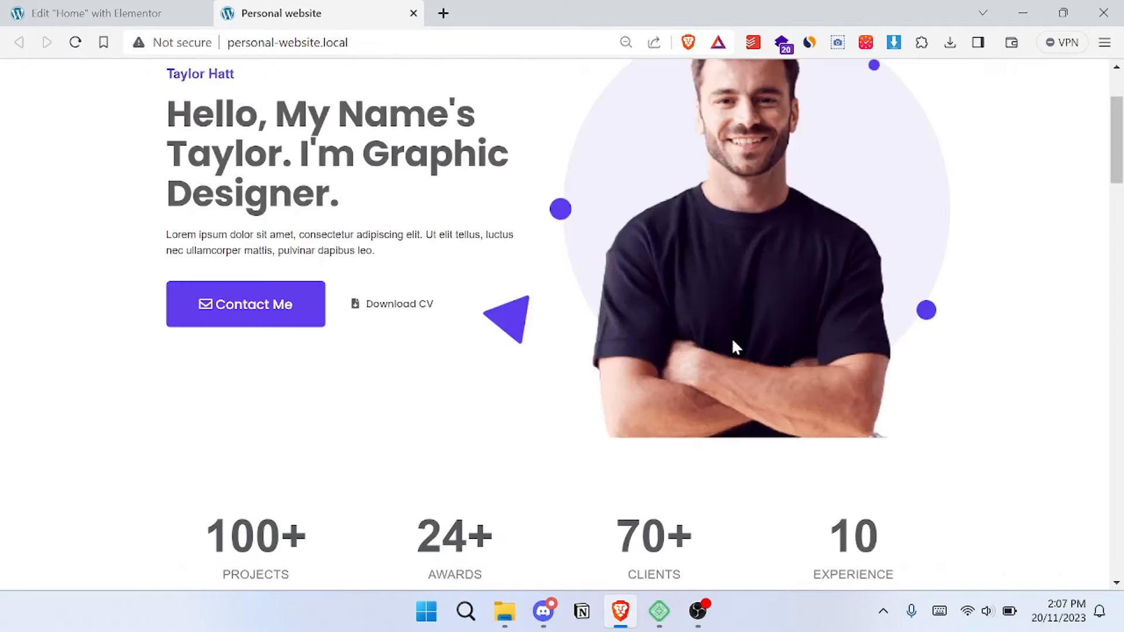
scroll(732, 341, up, 3)
- Leave the Elementor editor and open the WordPress dashboard at elementor-tutorial-website.local/wp-admin/
click(97, 13)
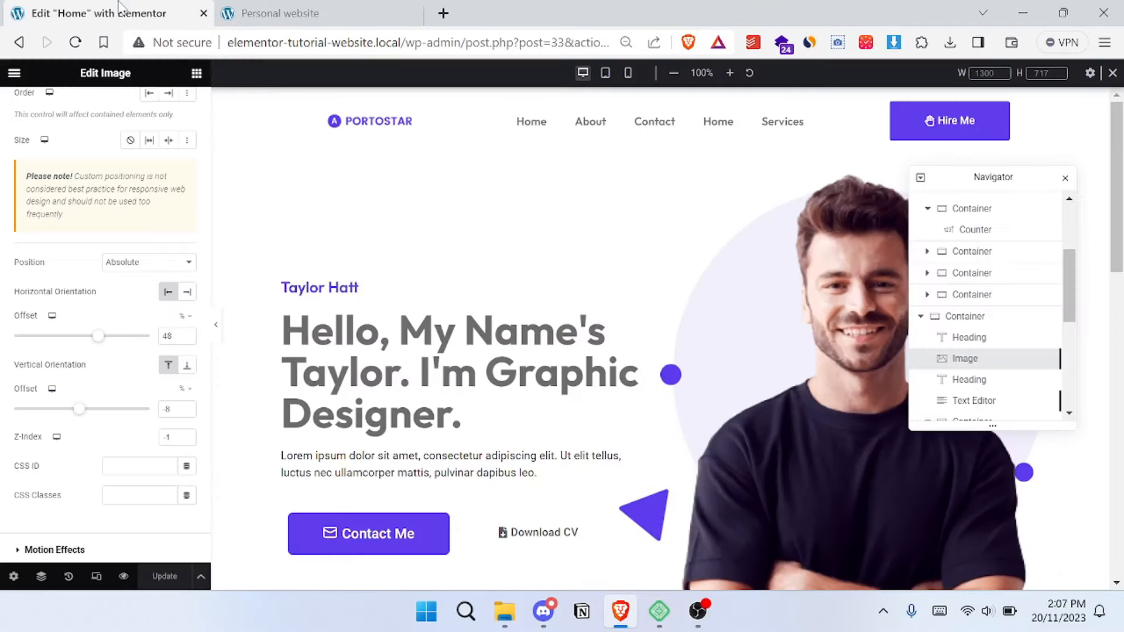
scroll(537, 304, down, 3)
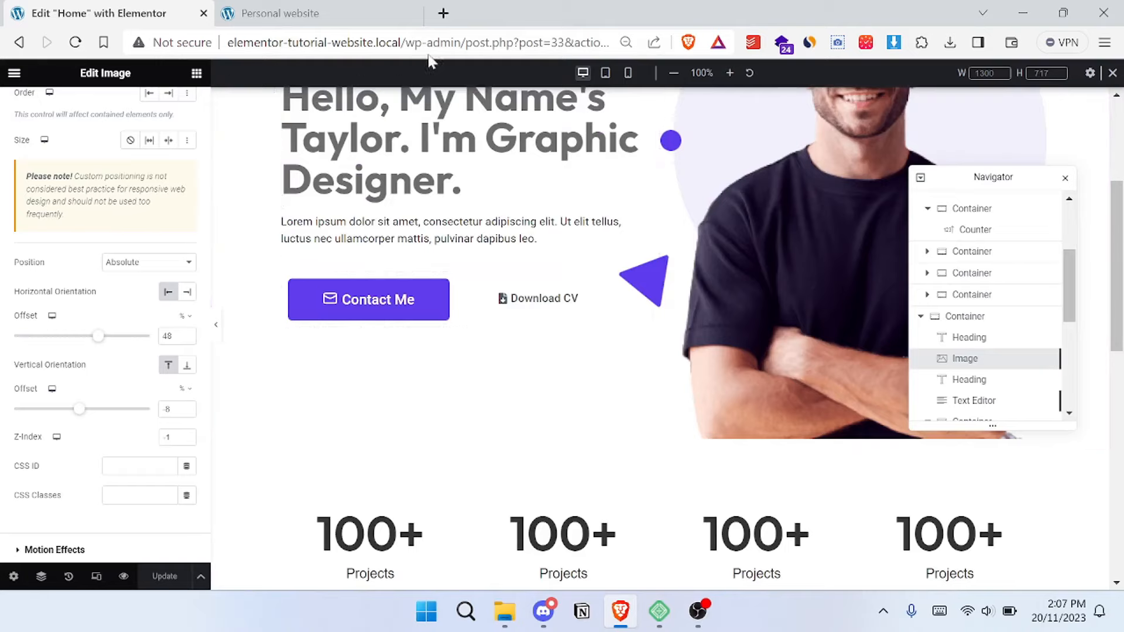
drag(467, 42, 612, 42)
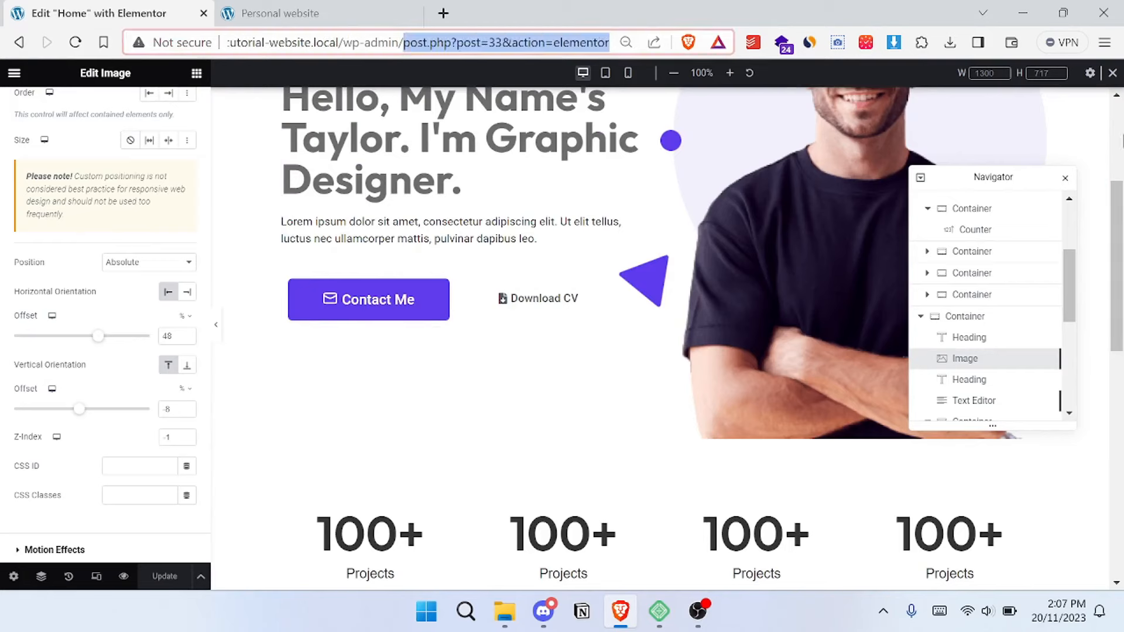
key(BackSpace)
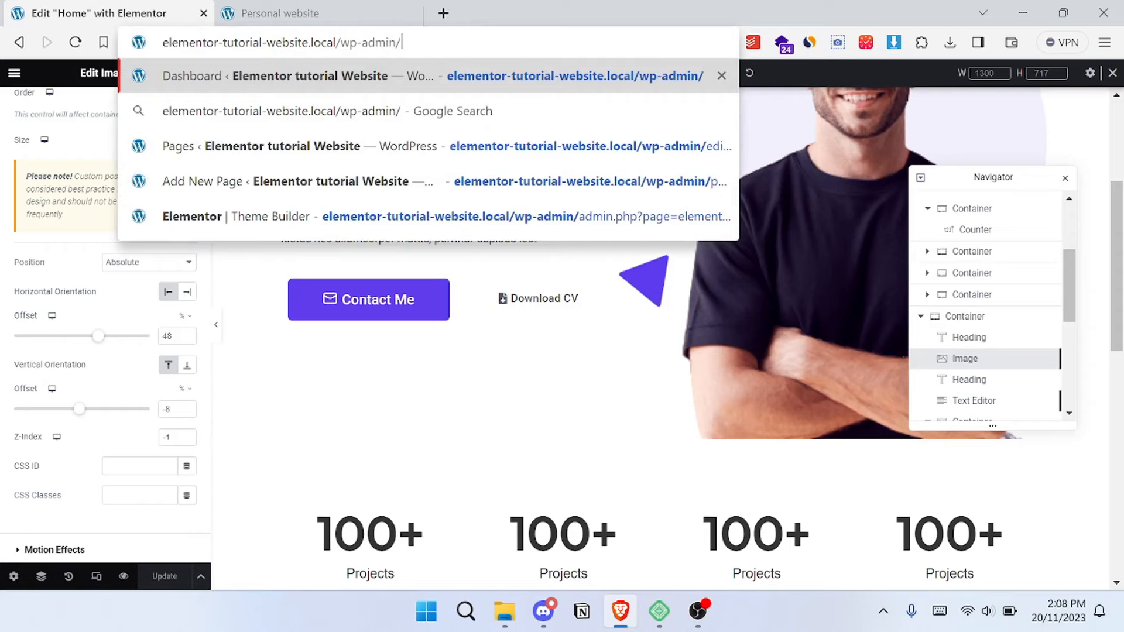
key(Return)
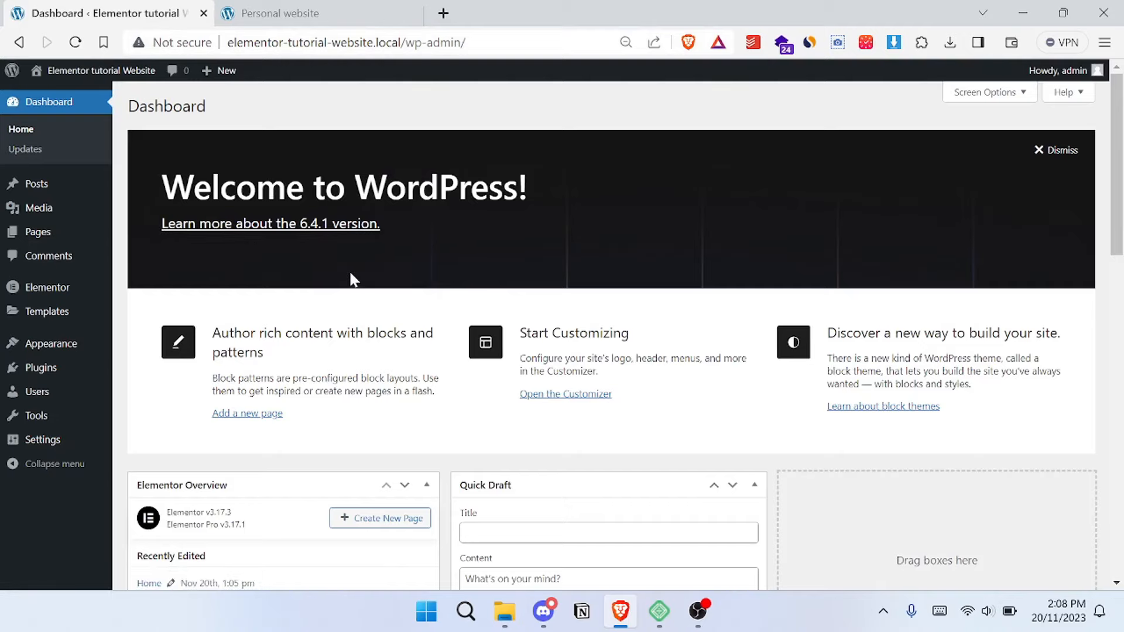
scroll(351, 276, down, 3)
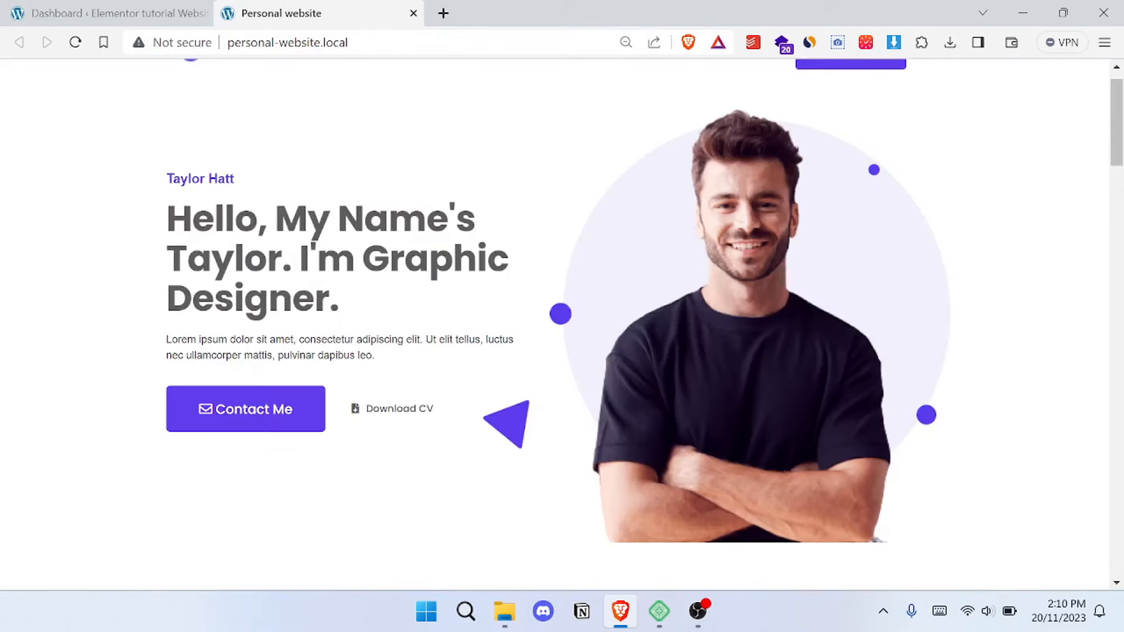
scroll(562, 319, up, 1)
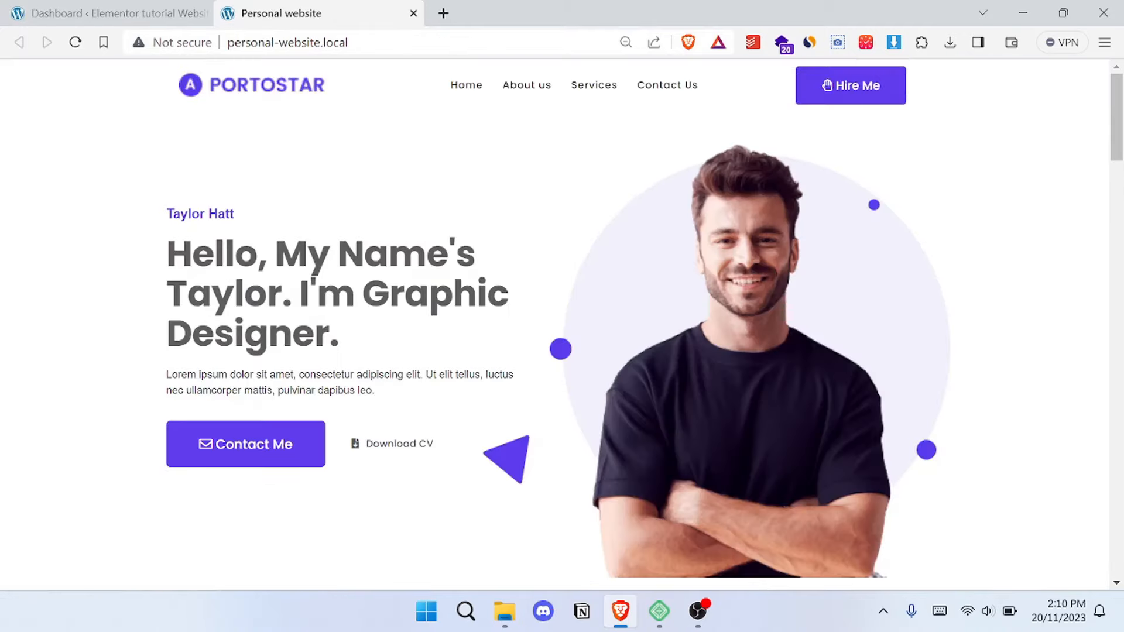
- Switch to File Explorer, open the "Personal portfolio website Elemenetor" folder, and minimise the window
click(505, 612)
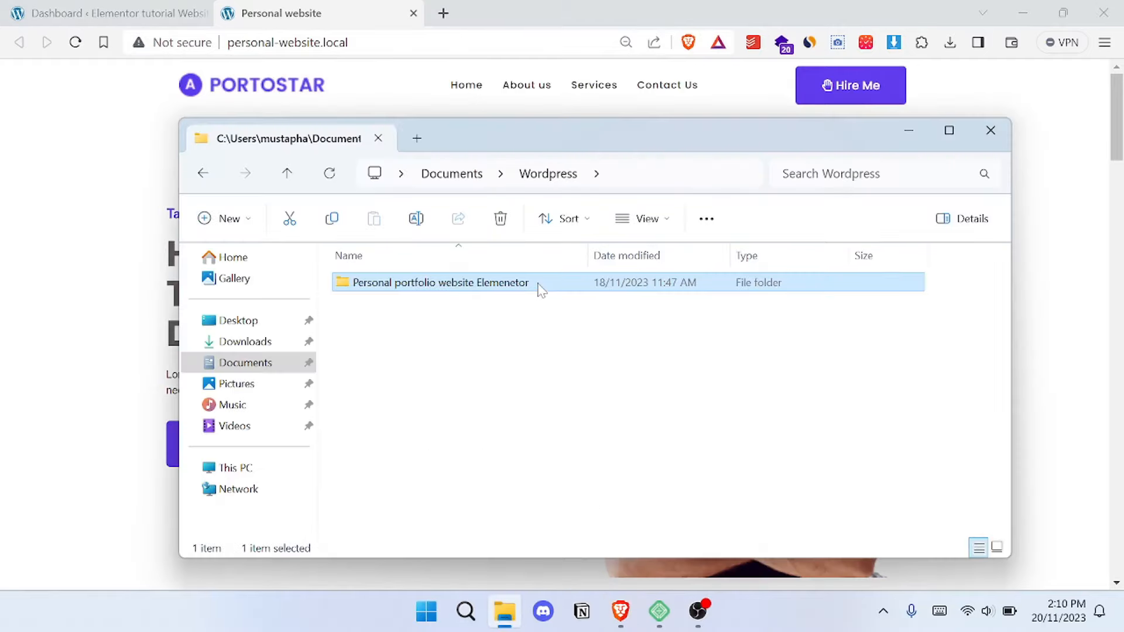
double_click(539, 286)
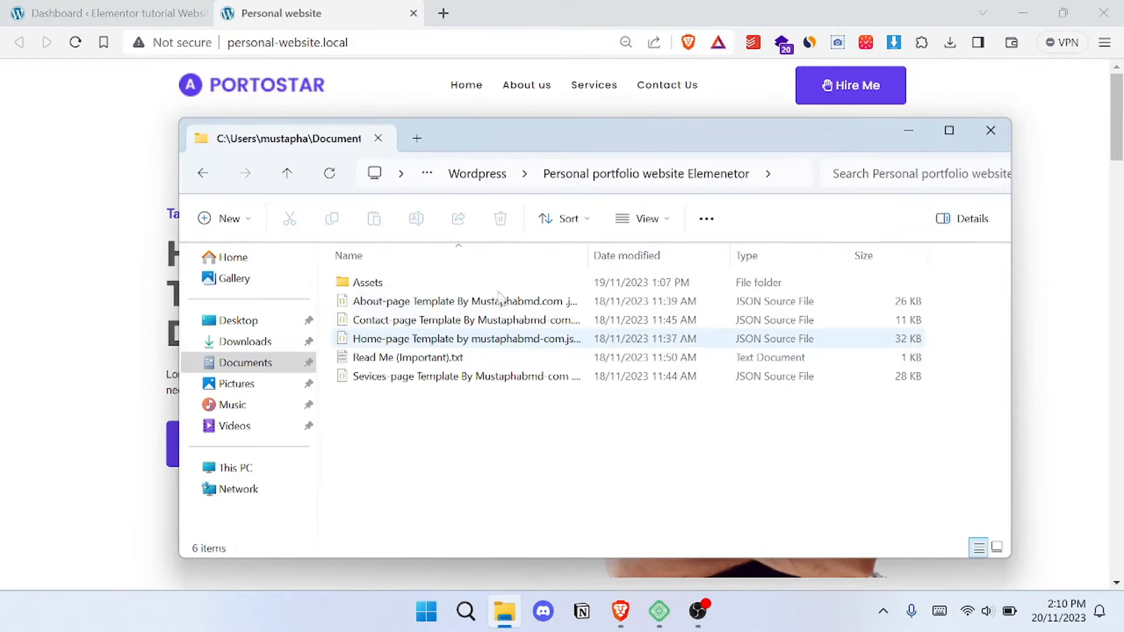
click(908, 130)
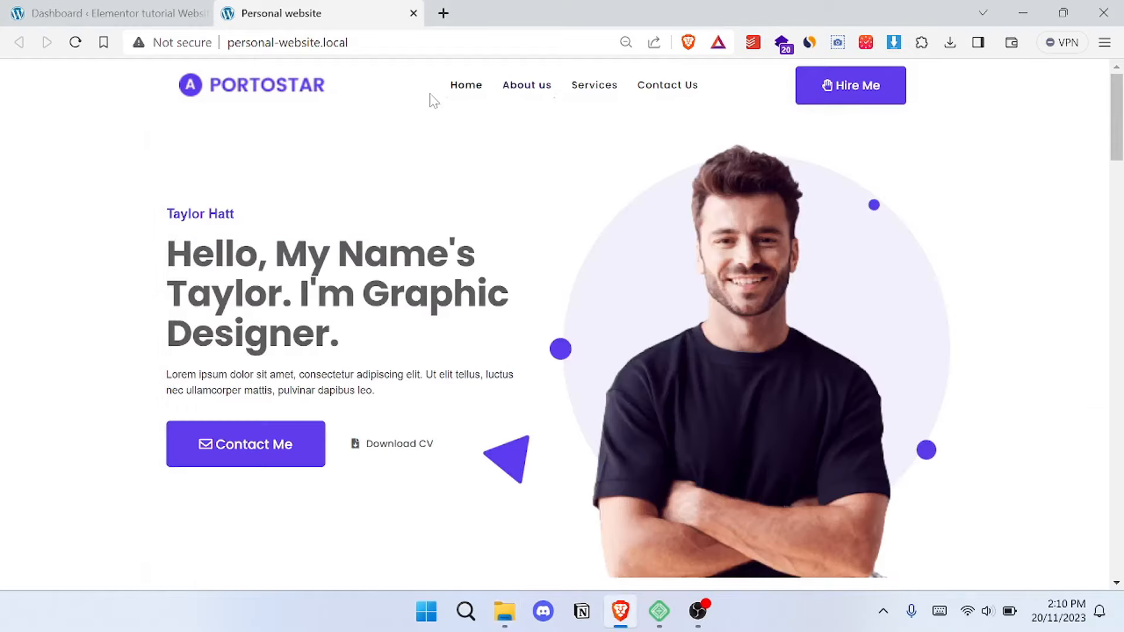
- Examine the reference website's home page and its About us page, including the Skills and Experience section
scroll(504, 261, down, 5)
scroll(534, 286, up, 5)
scroll(534, 286, down, 3)
scroll(652, 215, up, 3)
scroll(644, 263, down, 5)
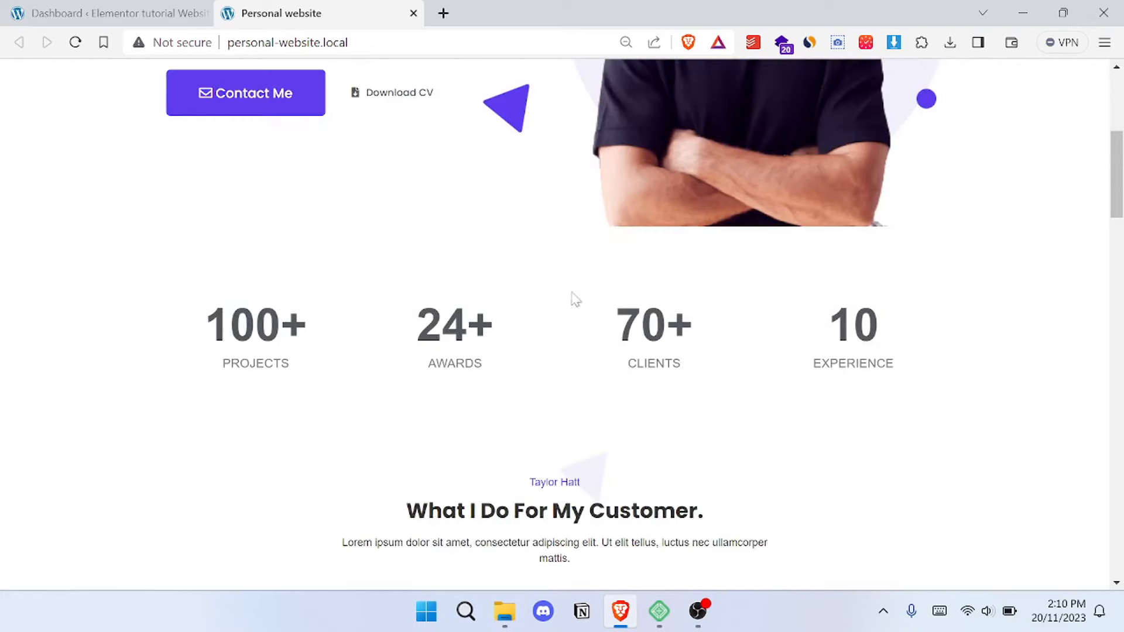
scroll(576, 298, up, 5)
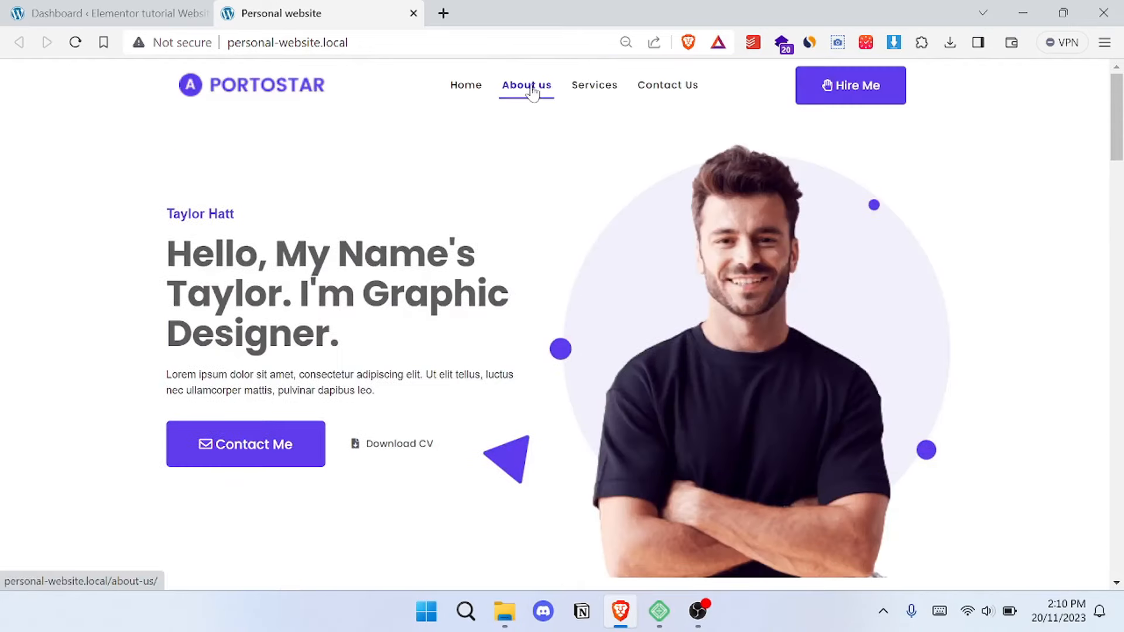
click(530, 91)
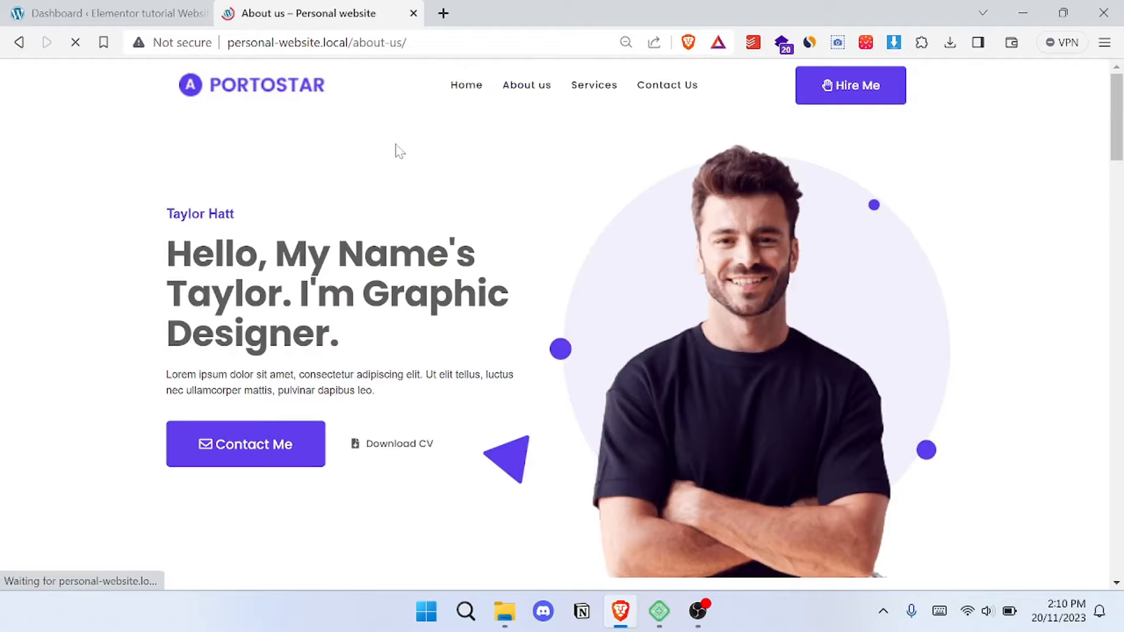
scroll(545, 259, down, 5)
scroll(544, 256, up, 6)
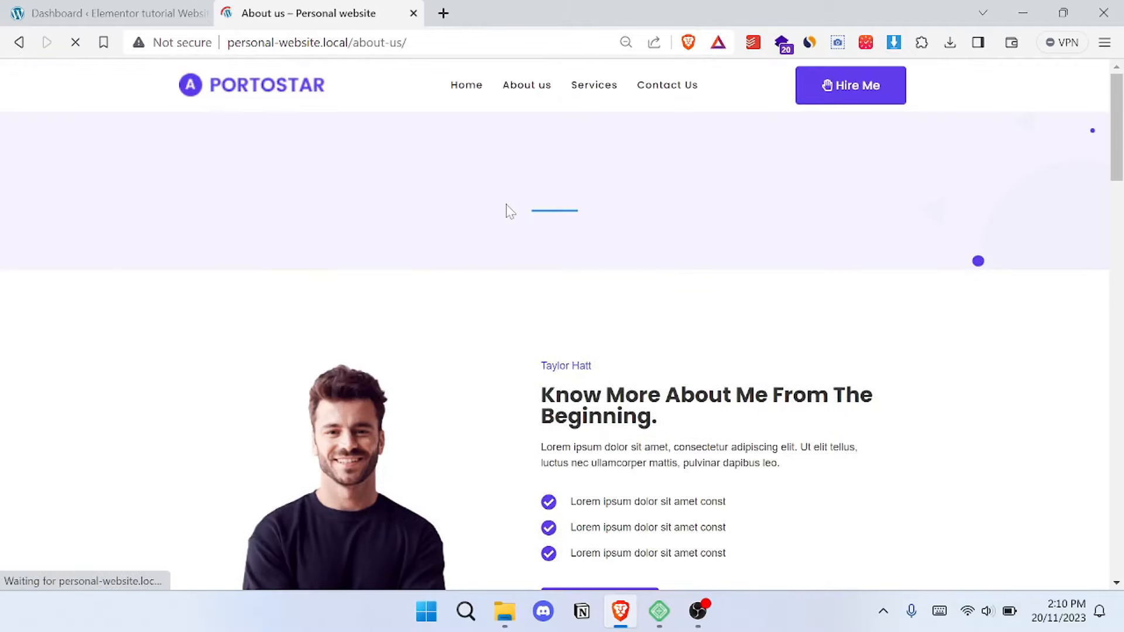
scroll(800, 212, down, 1)
scroll(756, 211, down, 14)
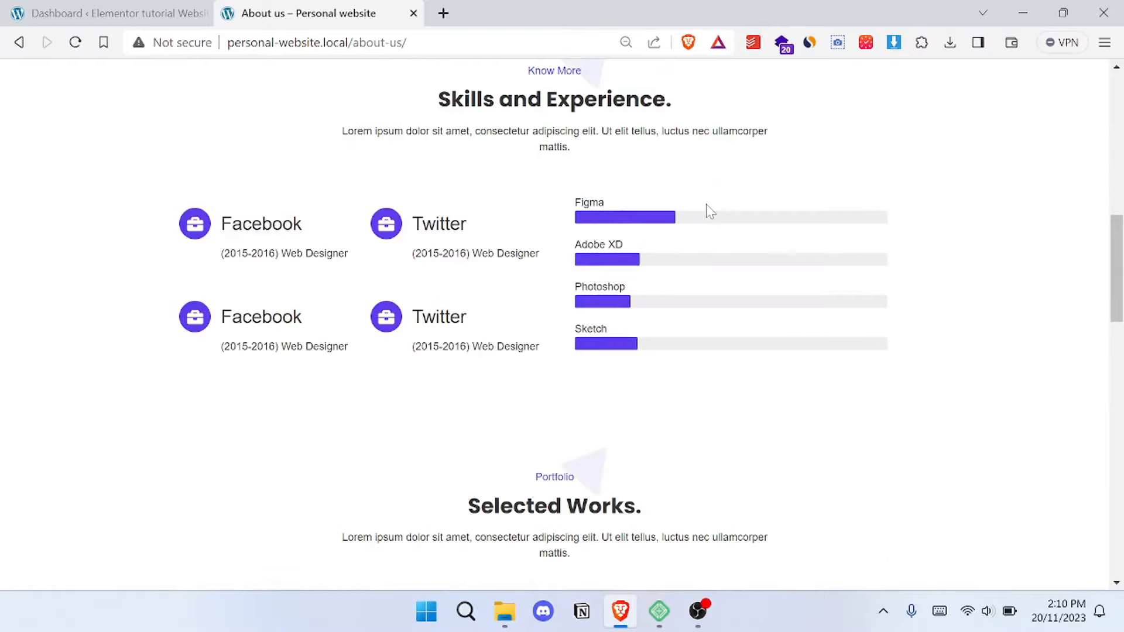
scroll(410, 263, up, 5)
scroll(393, 267, up, 10)
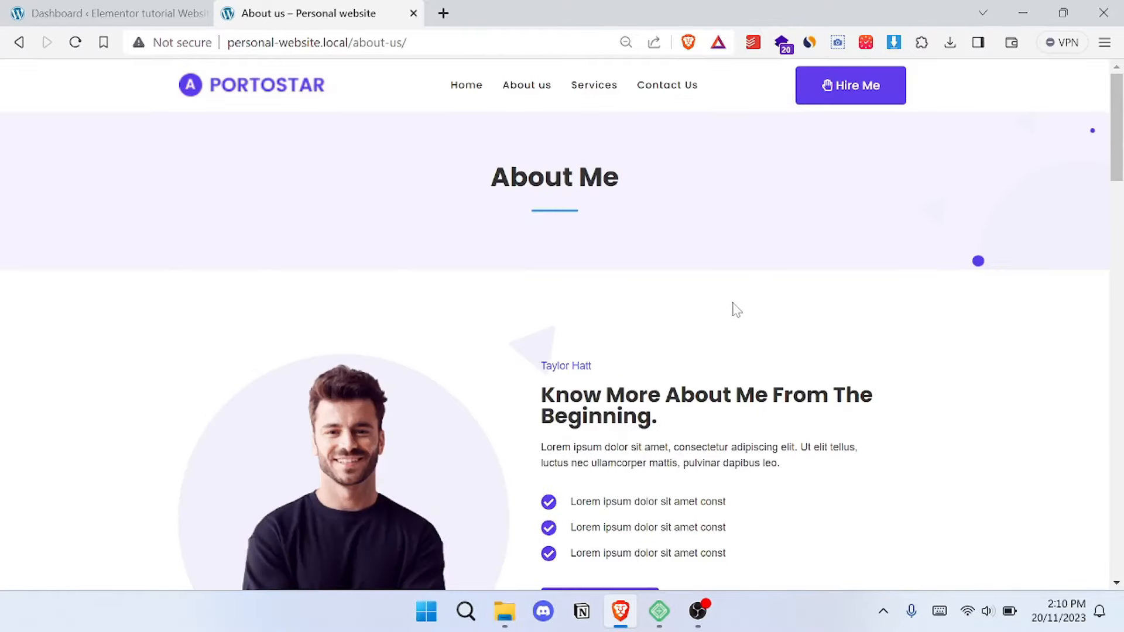
- Return to the tutorial site's WordPress dashboard and open the import form in Elementor's Saved Templates
key(ctrl+shift+Tab)
scroll(384, 280, up, 1)
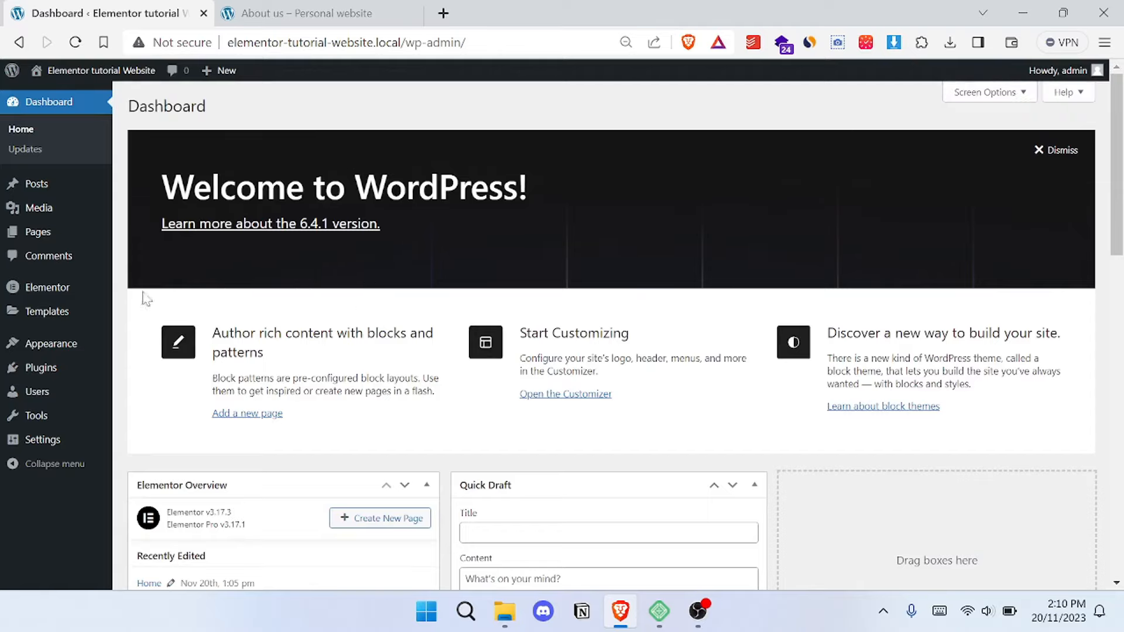
mouse_move(51, 321)
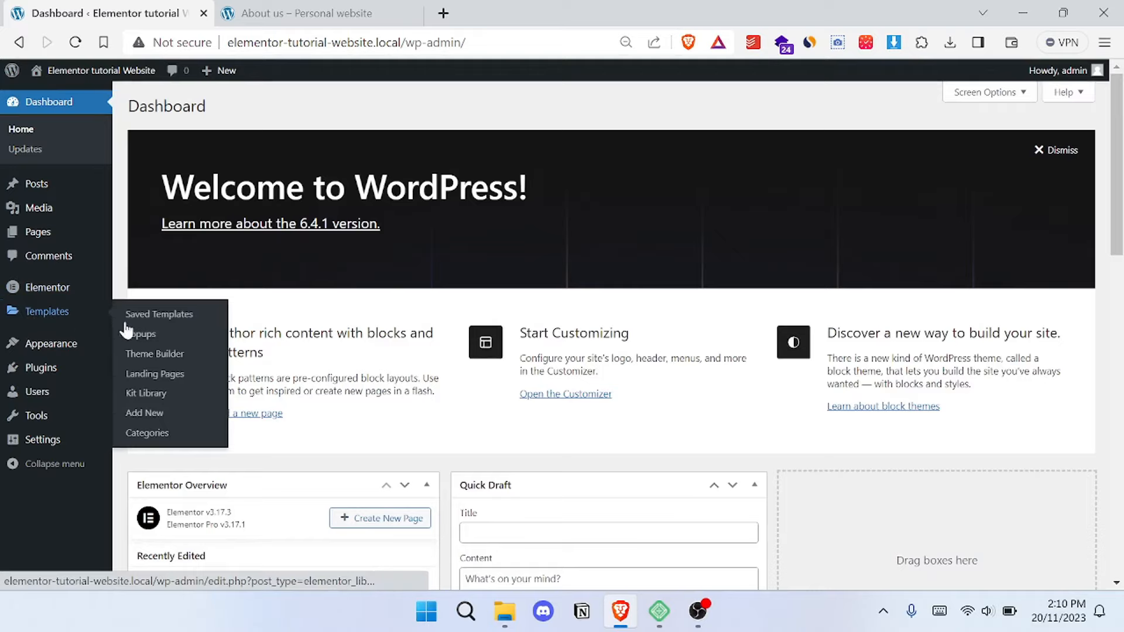
click(176, 316)
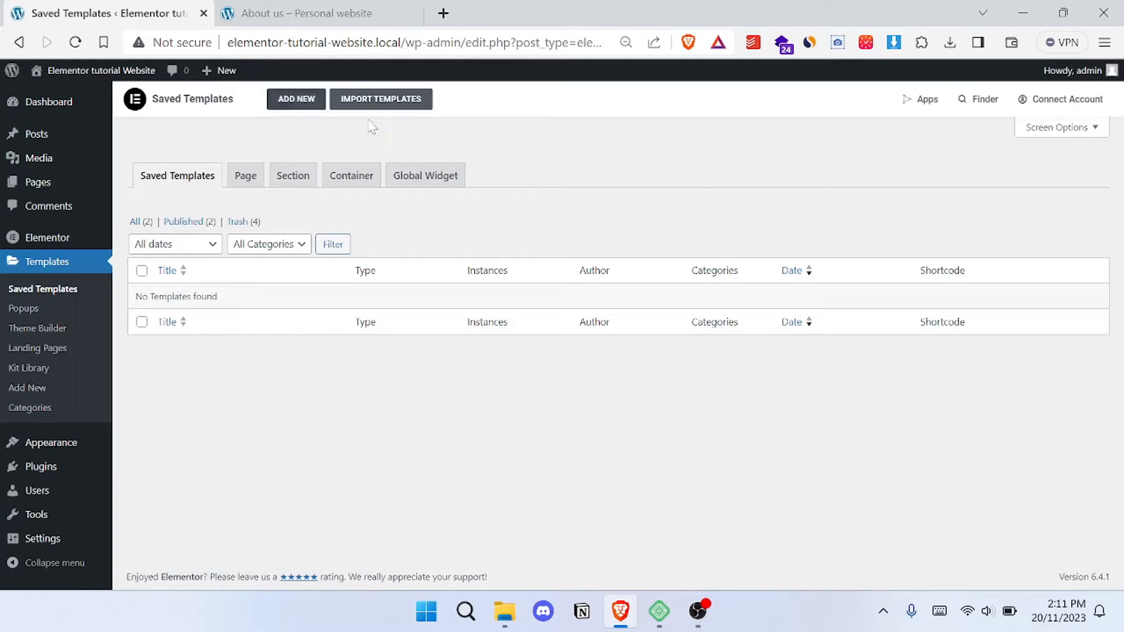
click(391, 103)
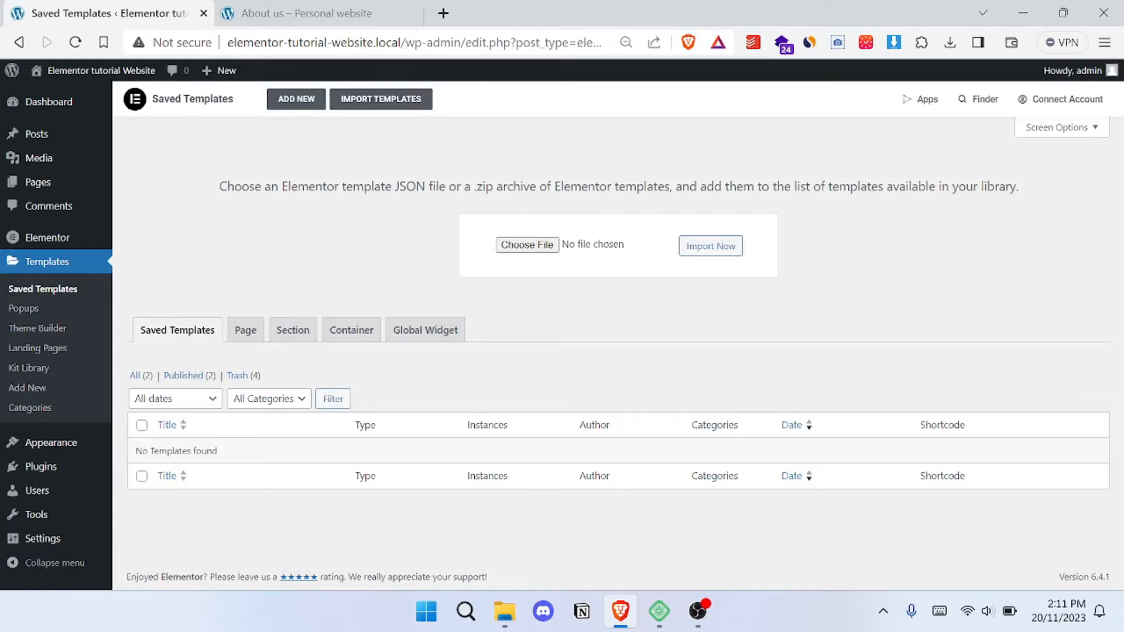
- Import the Home-page Template JSON file from the portfolio folder, suppressing the unsafe JSON file warning for future imports
click(538, 253)
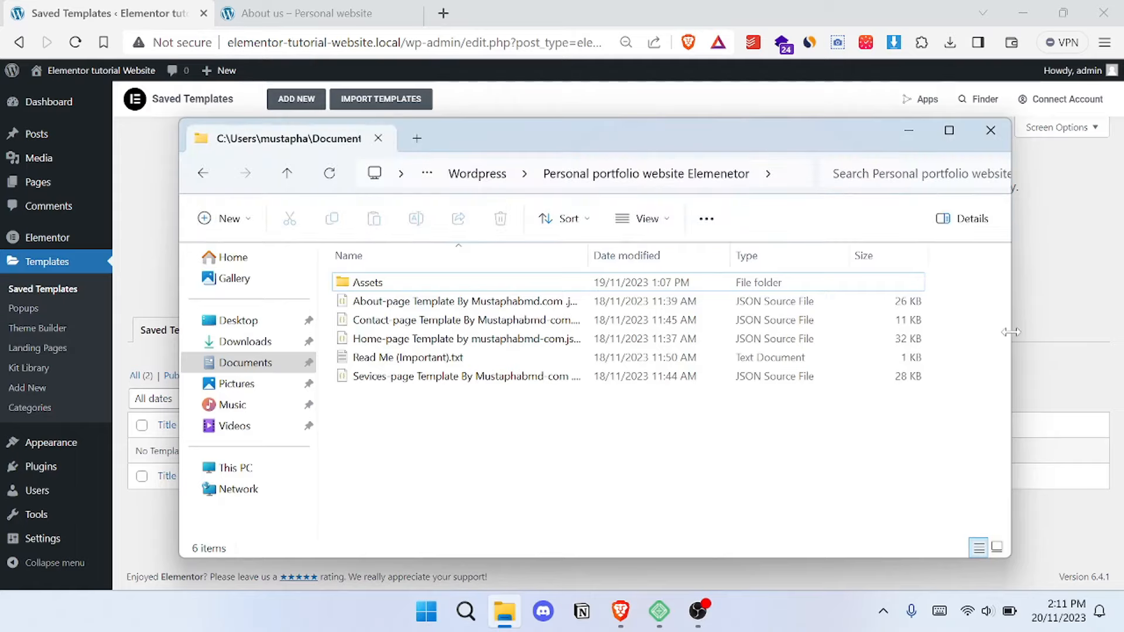
drag(1011, 332, 740, 332)
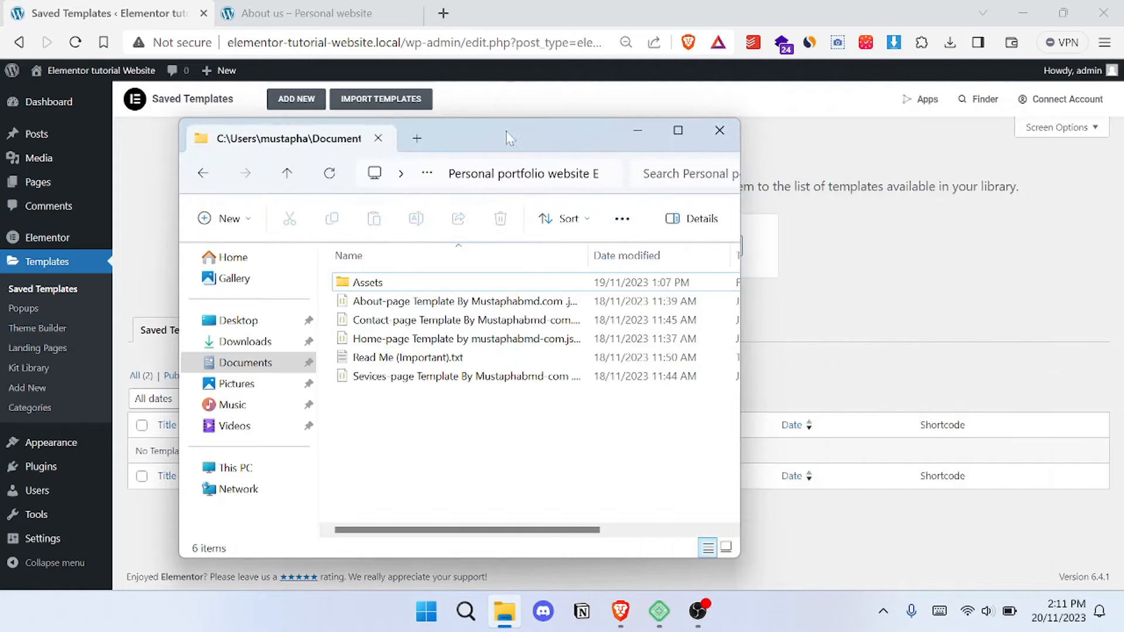
drag(507, 139, 220, 118)
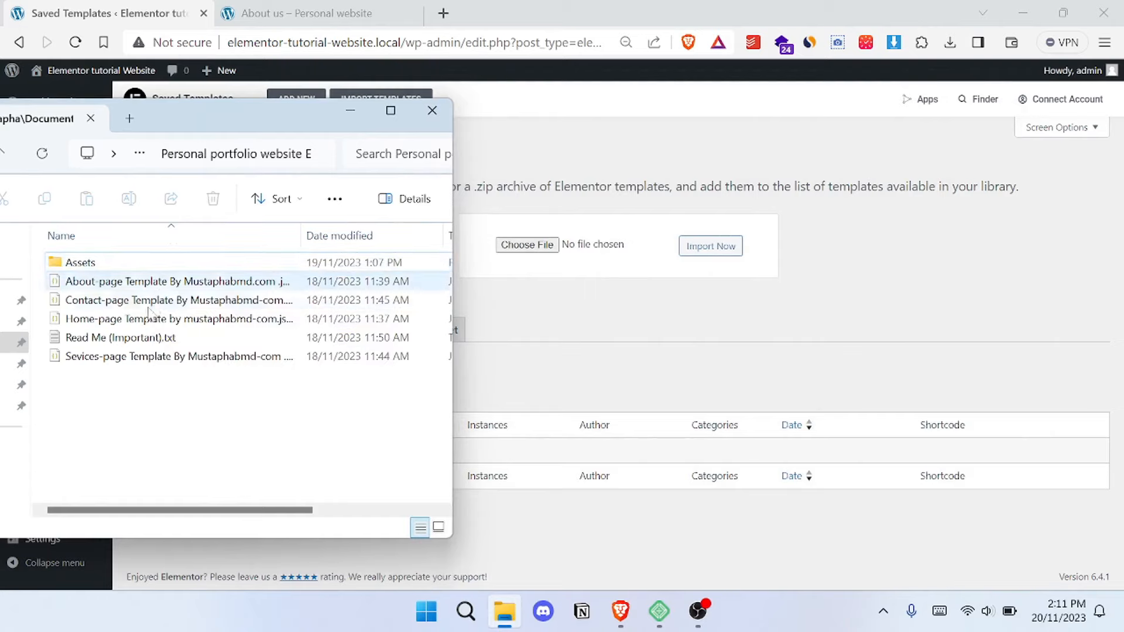
drag(96, 319, 529, 247)
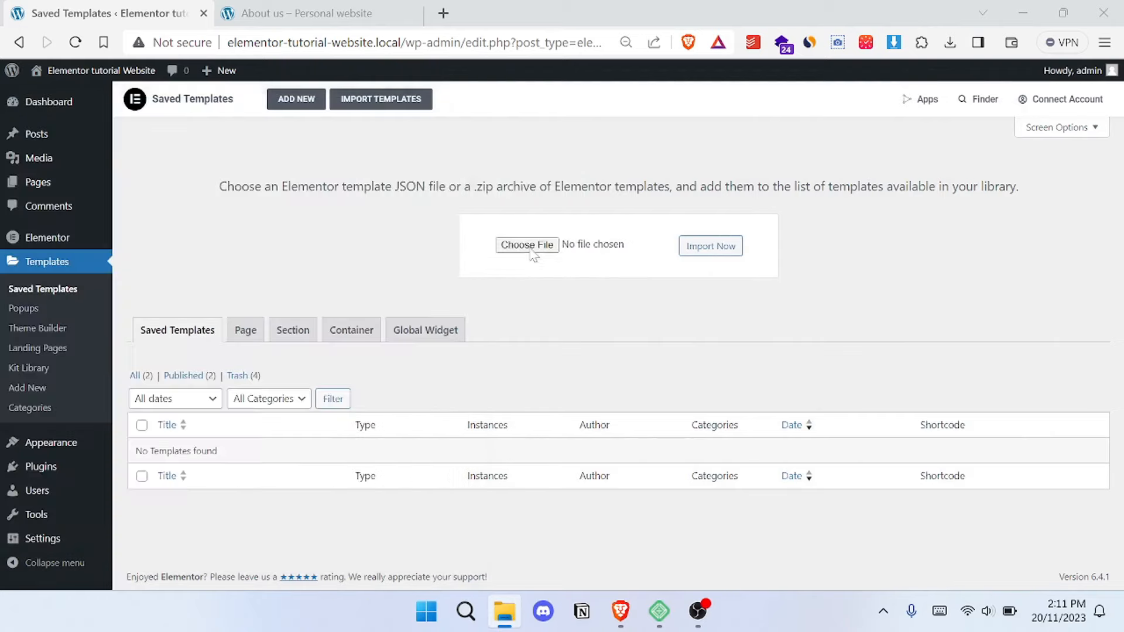
click(721, 247)
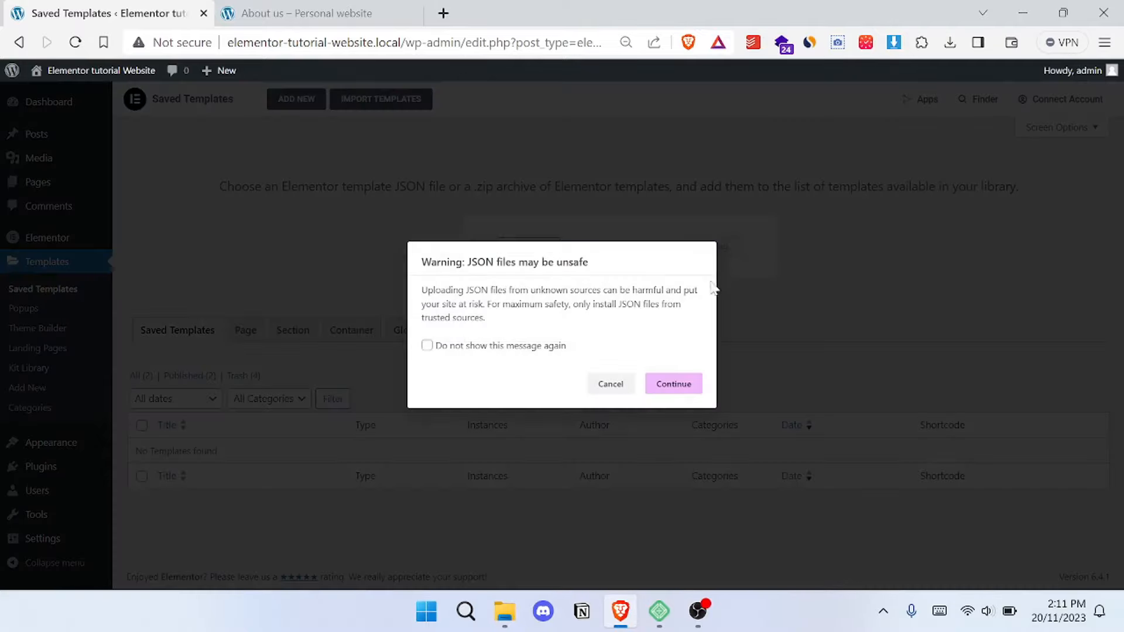
click(493, 347)
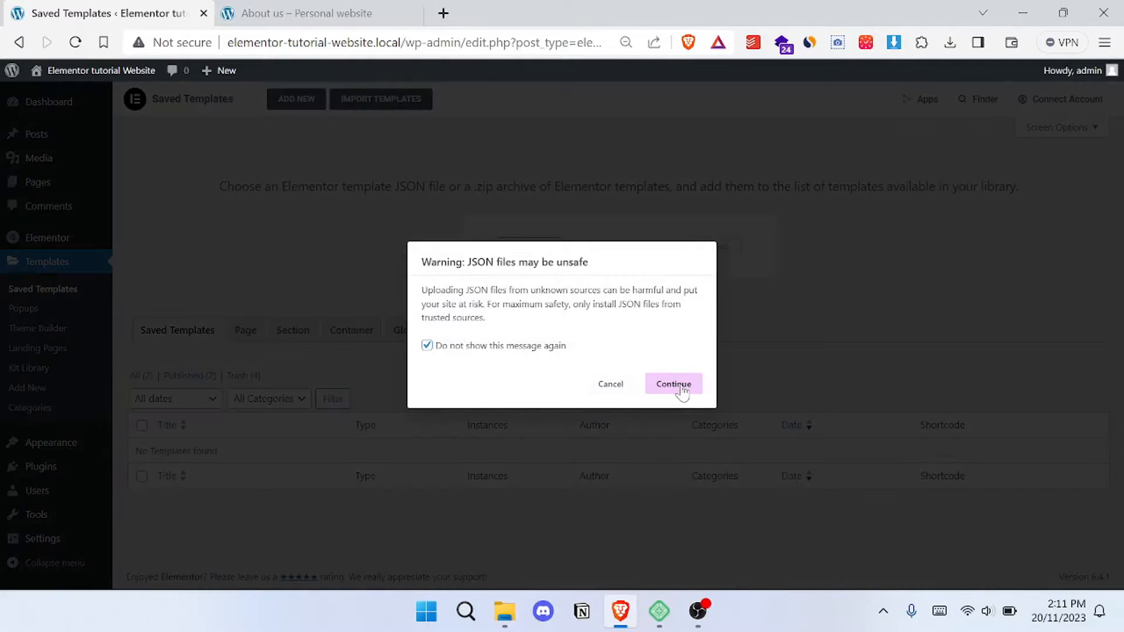
click(682, 389)
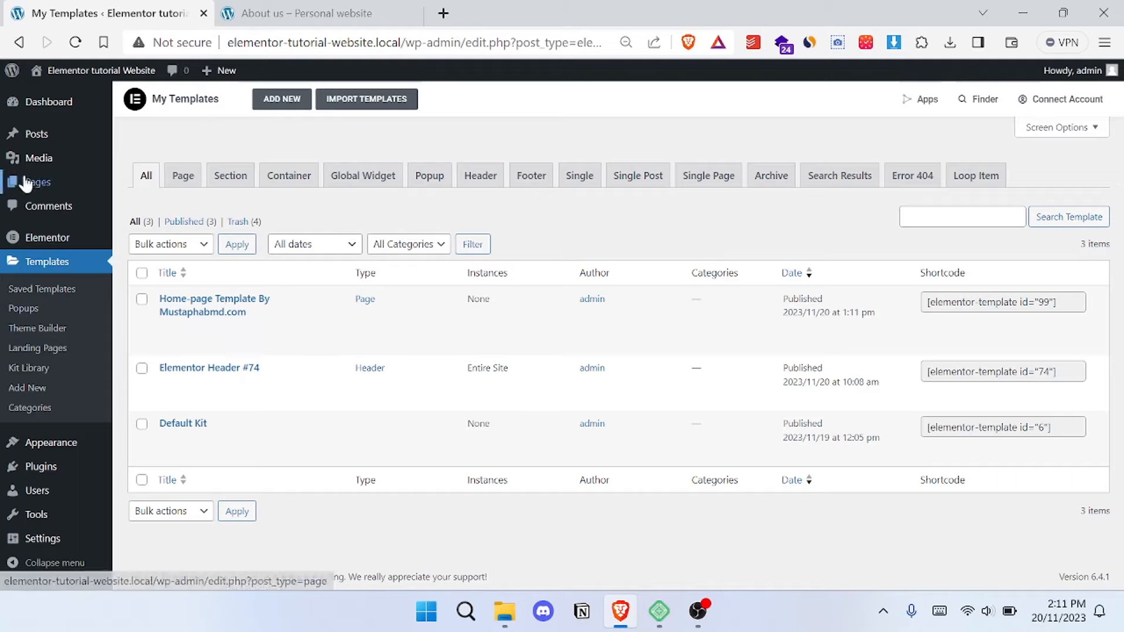
- Import the About-page Template JSON file from the portfolio folder into Elementor's Saved Templates
mouse_move(26, 183)
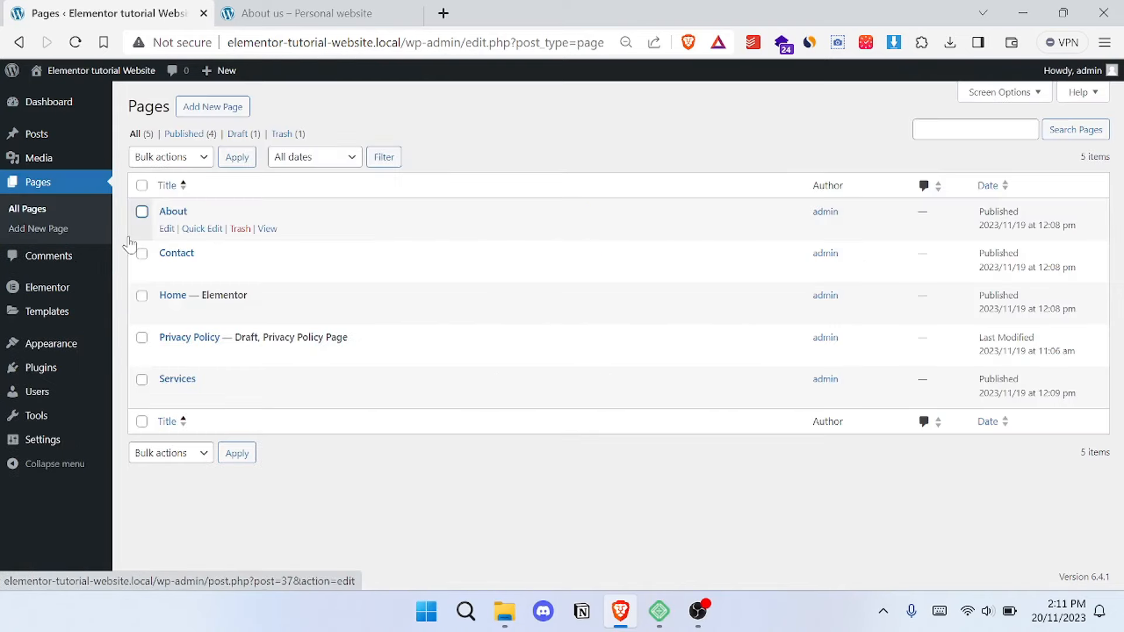
mouse_move(46, 311)
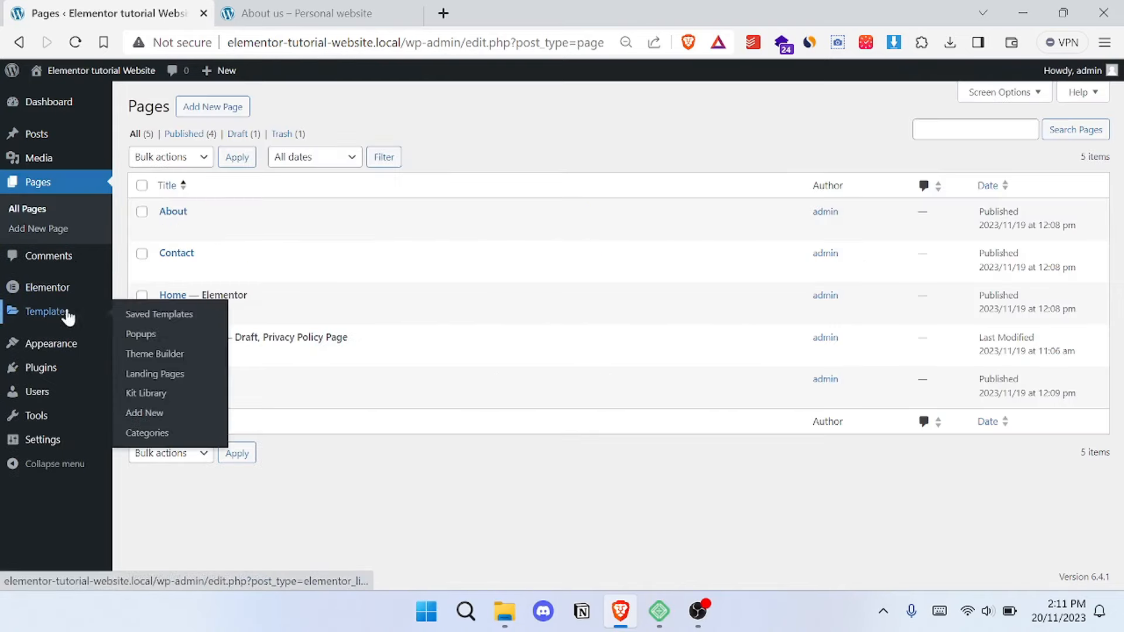
click(140, 318)
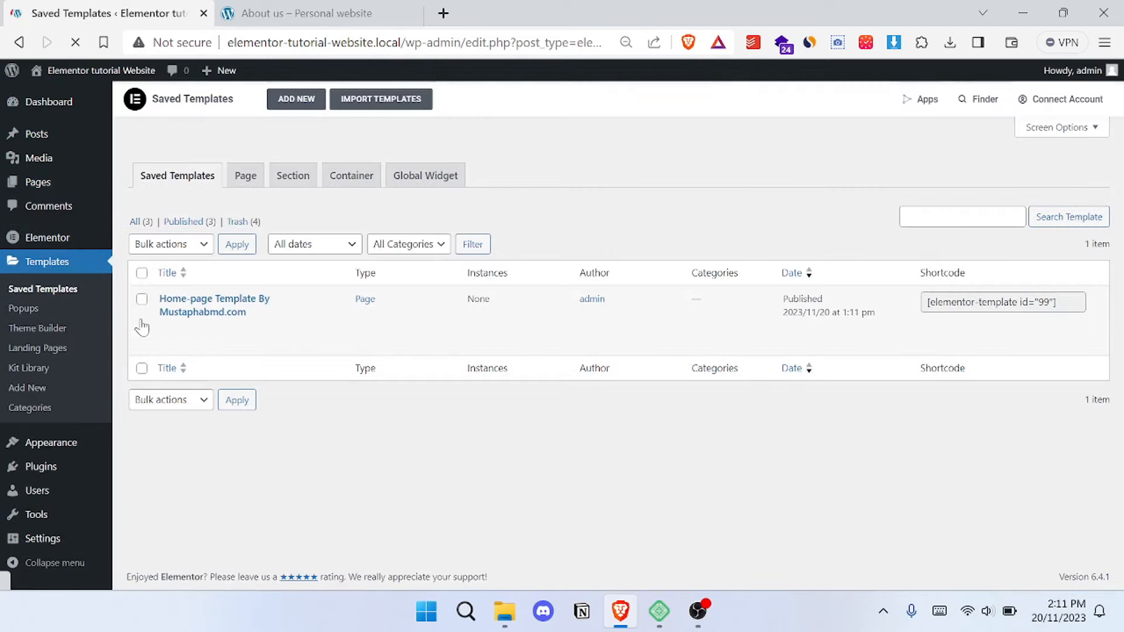
click(403, 103)
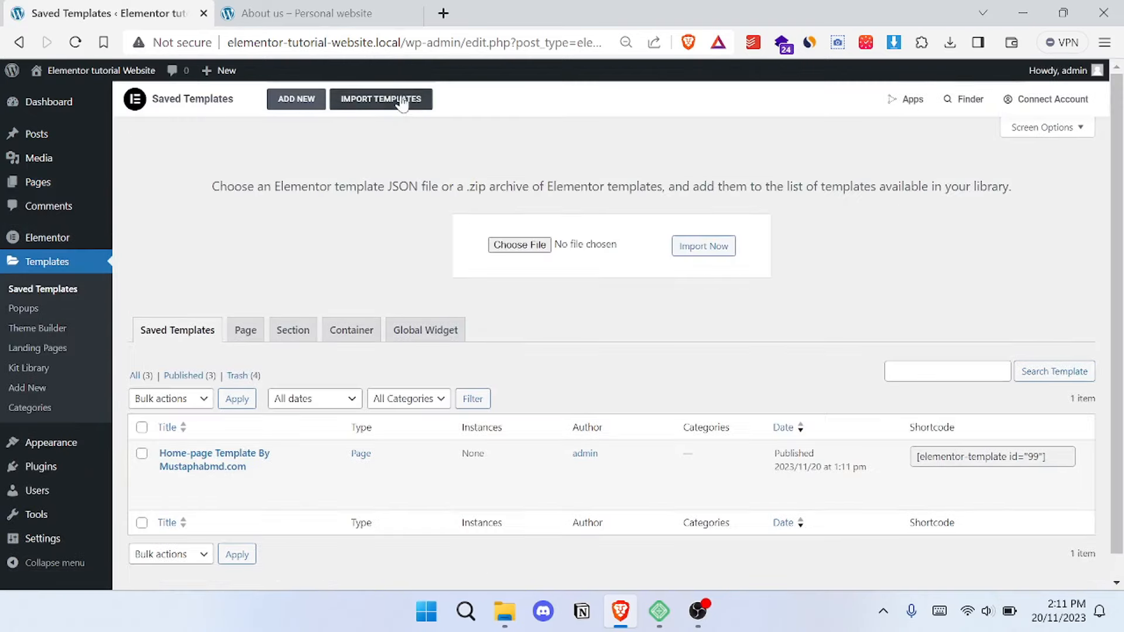
mouse_move(510, 603)
click(529, 535)
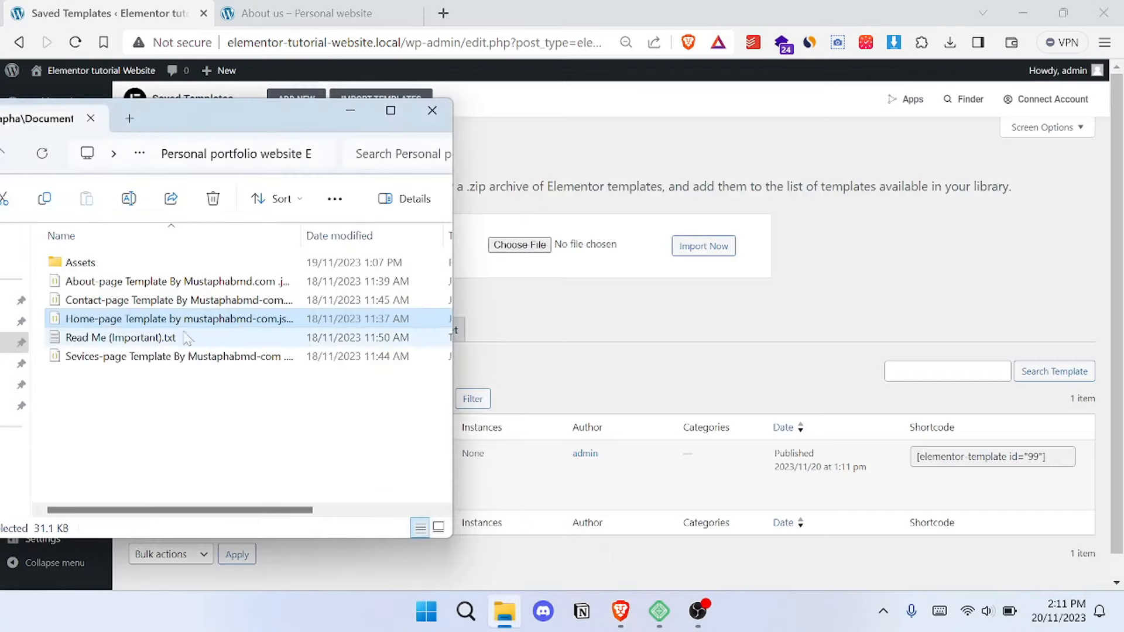
drag(185, 285, 530, 252)
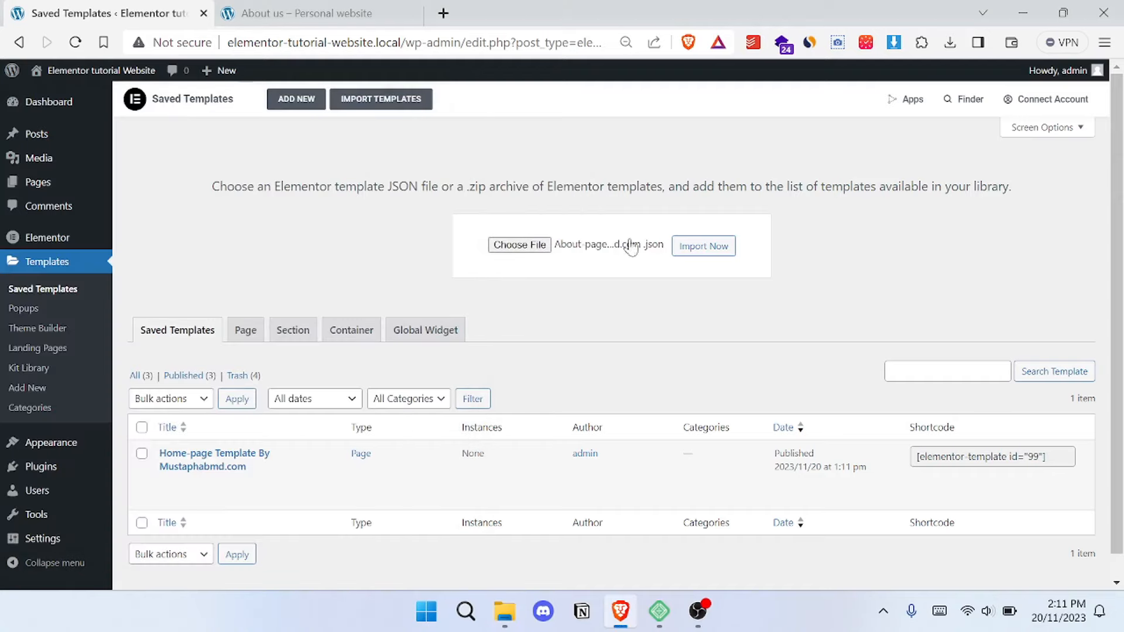
click(703, 249)
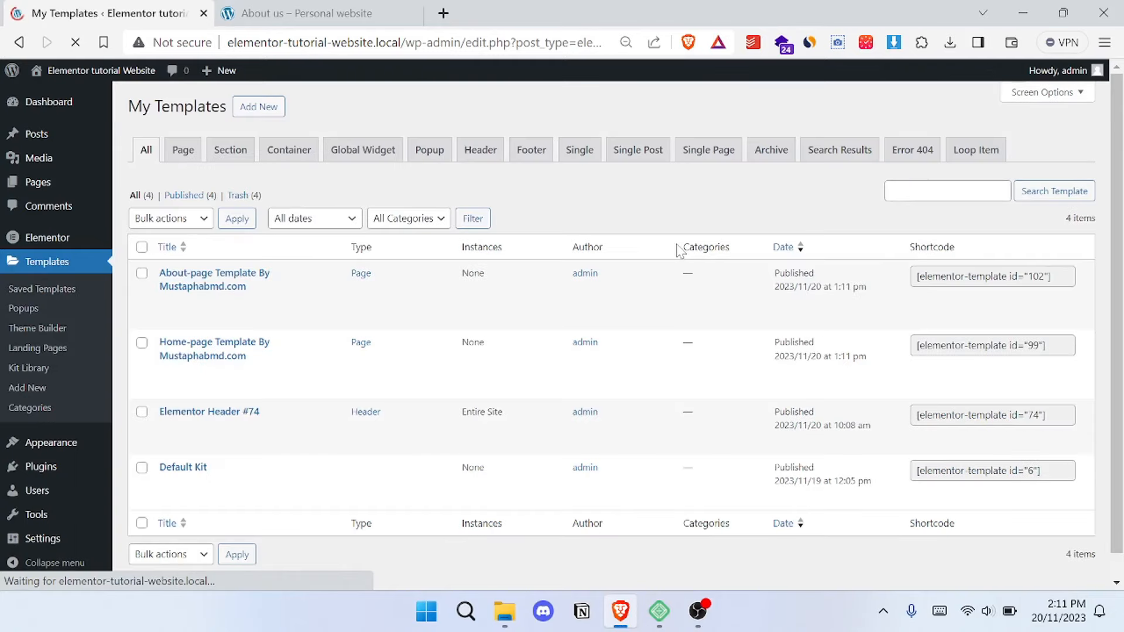
- Import the Contact-page Template JSON file from the portfolio folder into the template library
click(367, 99)
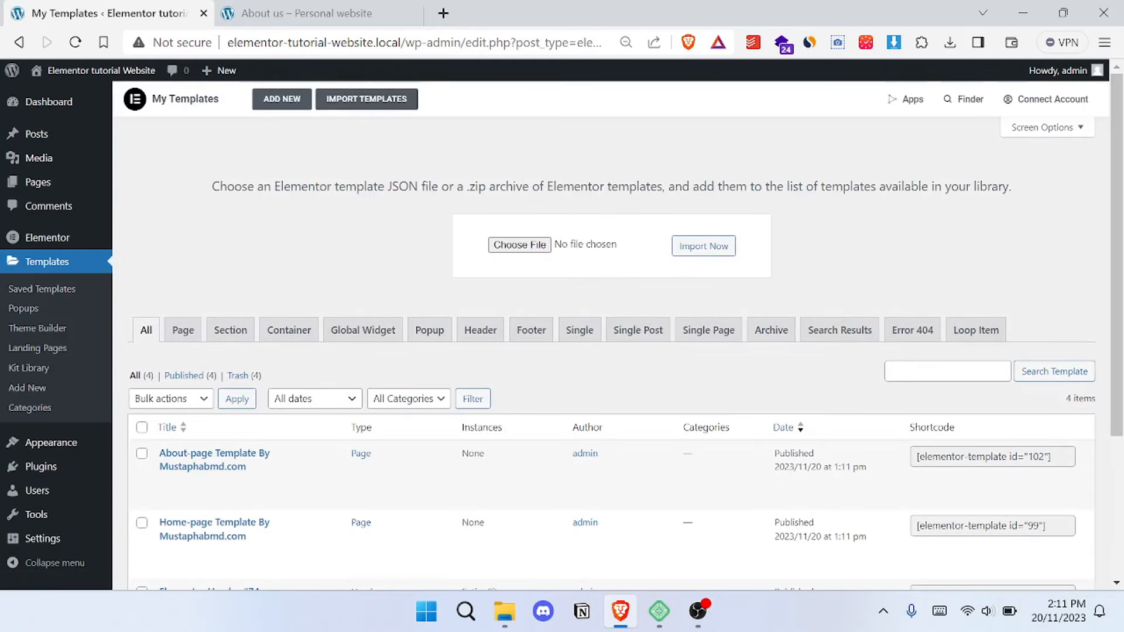
mouse_move(505, 612)
click(503, 515)
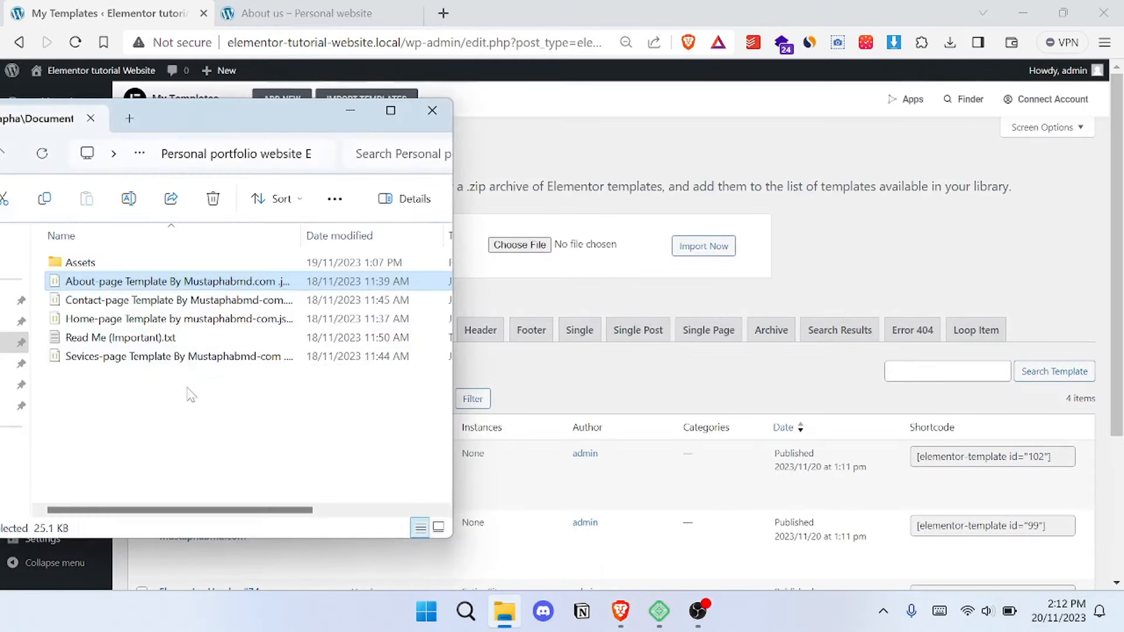
click(170, 301)
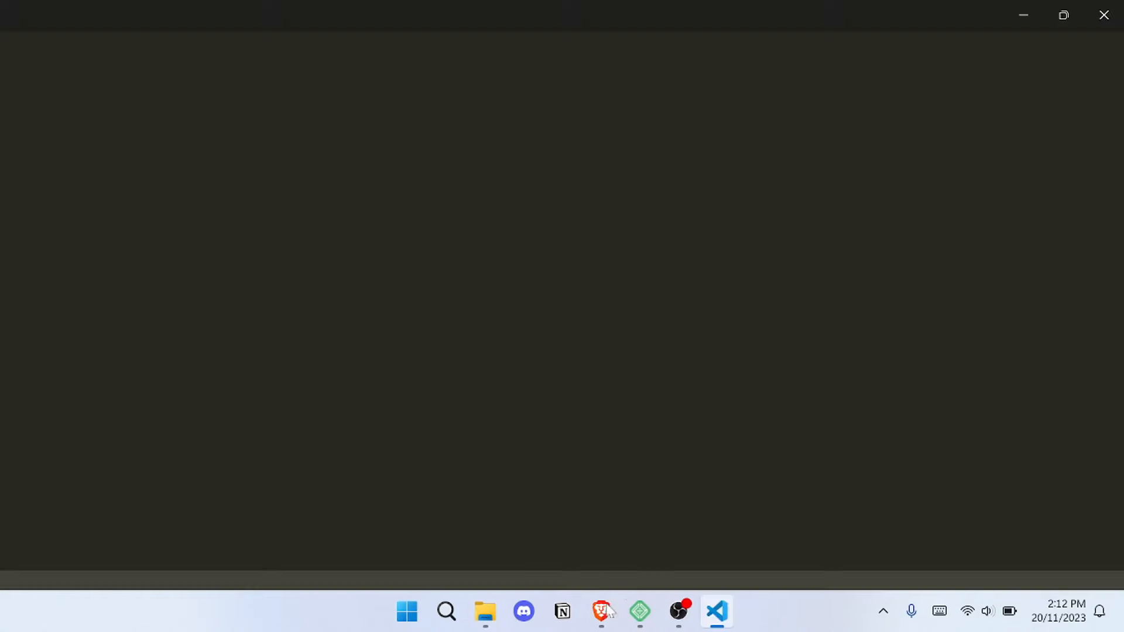
click(607, 611)
mouse_move(485, 612)
click(478, 521)
drag(170, 300, 534, 246)
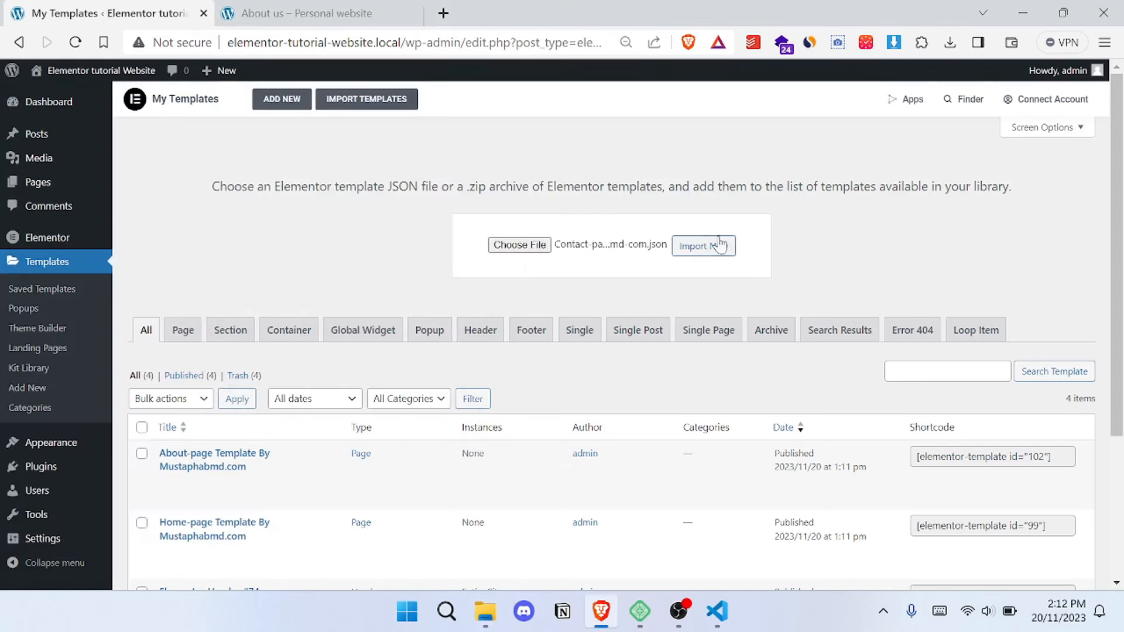
click(720, 245)
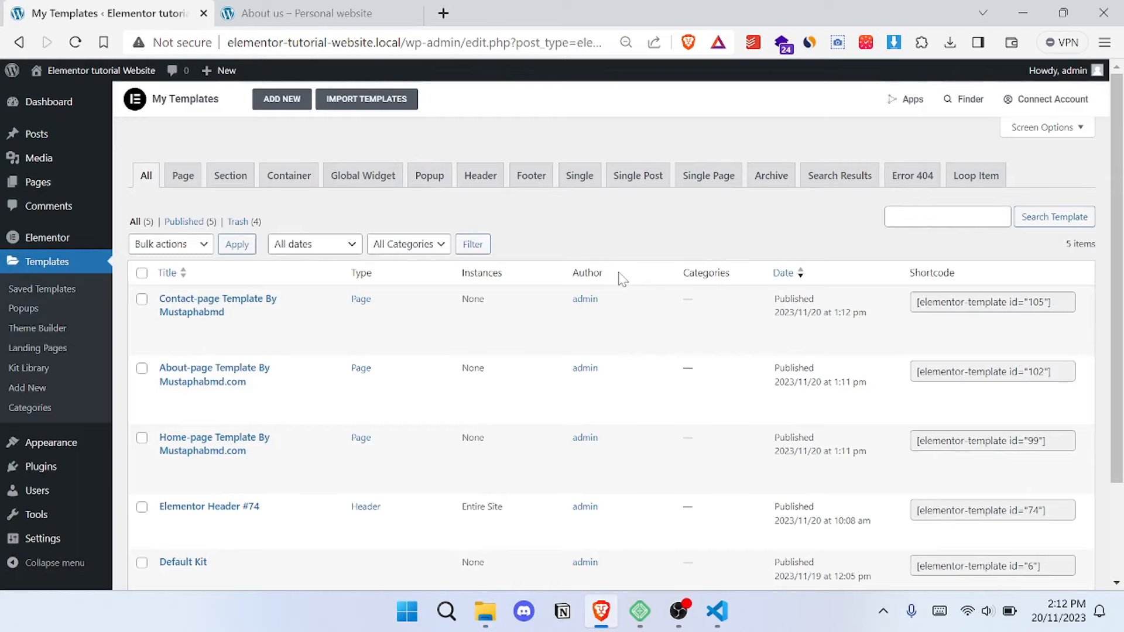
- Import the Sevices-page Template JSON file from the portfolio folder into the template library
click(367, 99)
click(515, 244)
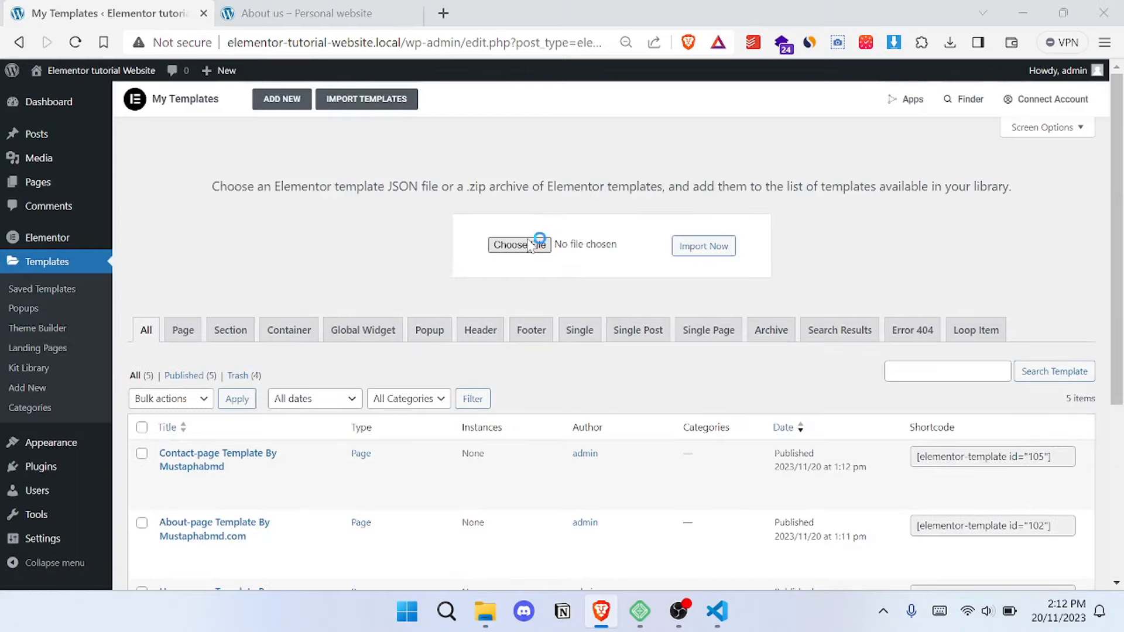
mouse_move(485, 611)
click(541, 551)
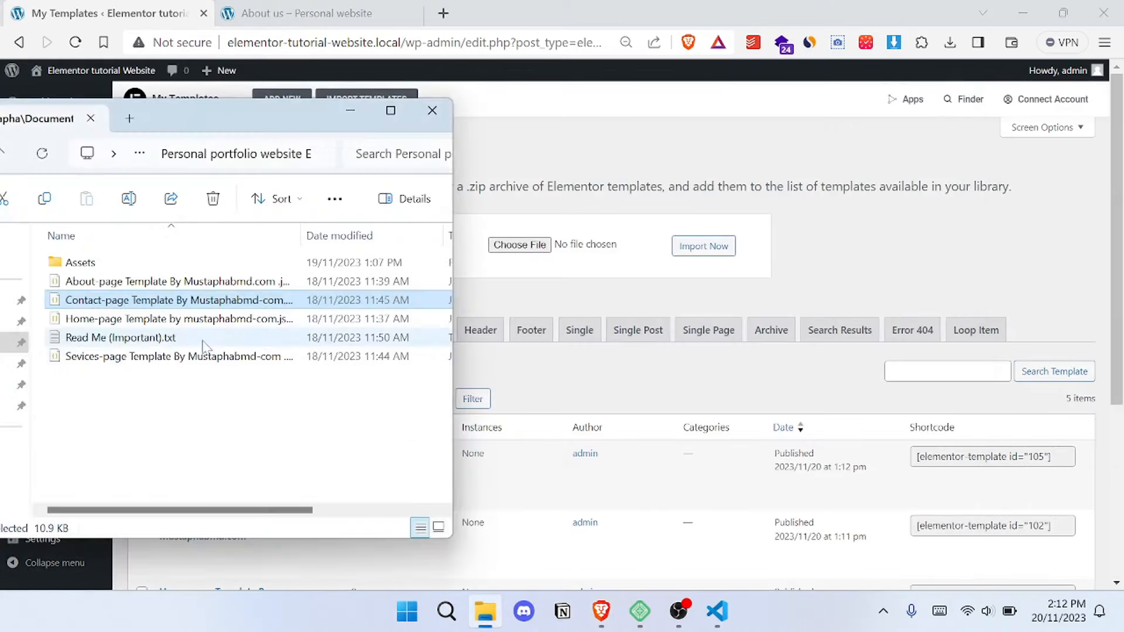
drag(153, 357, 540, 246)
scroll(615, 235, down, 1)
click(703, 188)
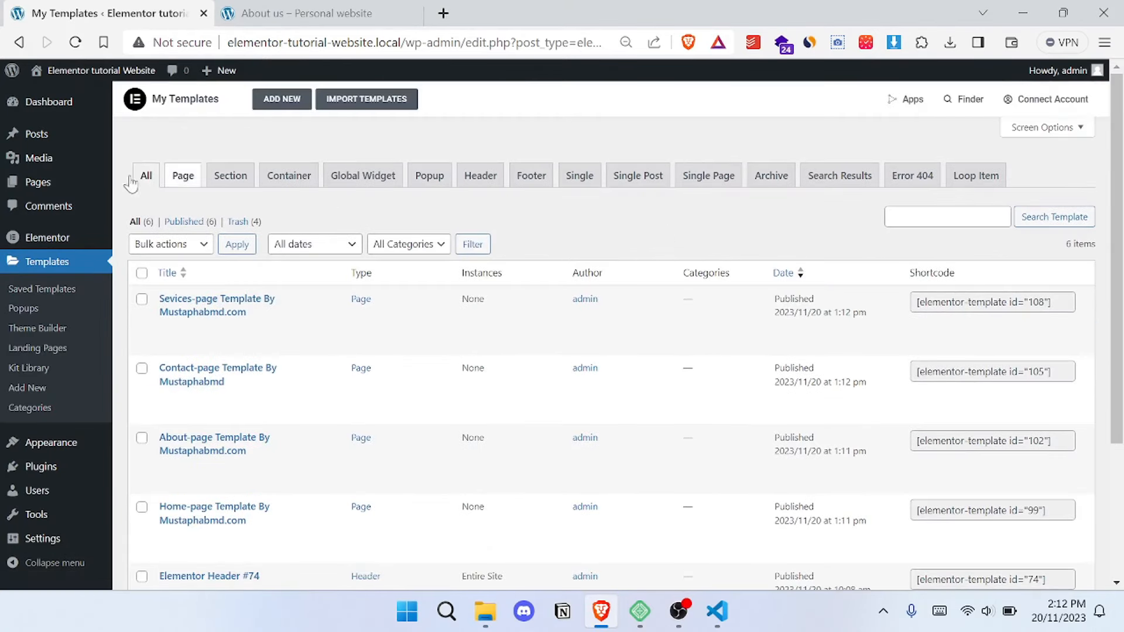
- Create a new WordPress page titled "Home-2" and publish it
click(41, 186)
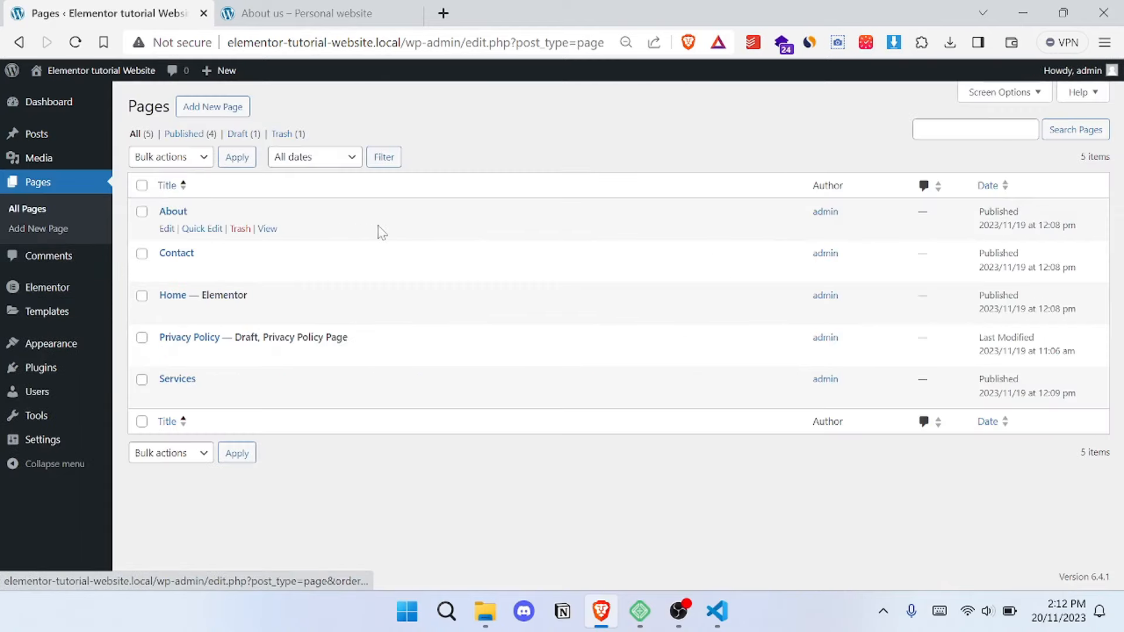
click(221, 112)
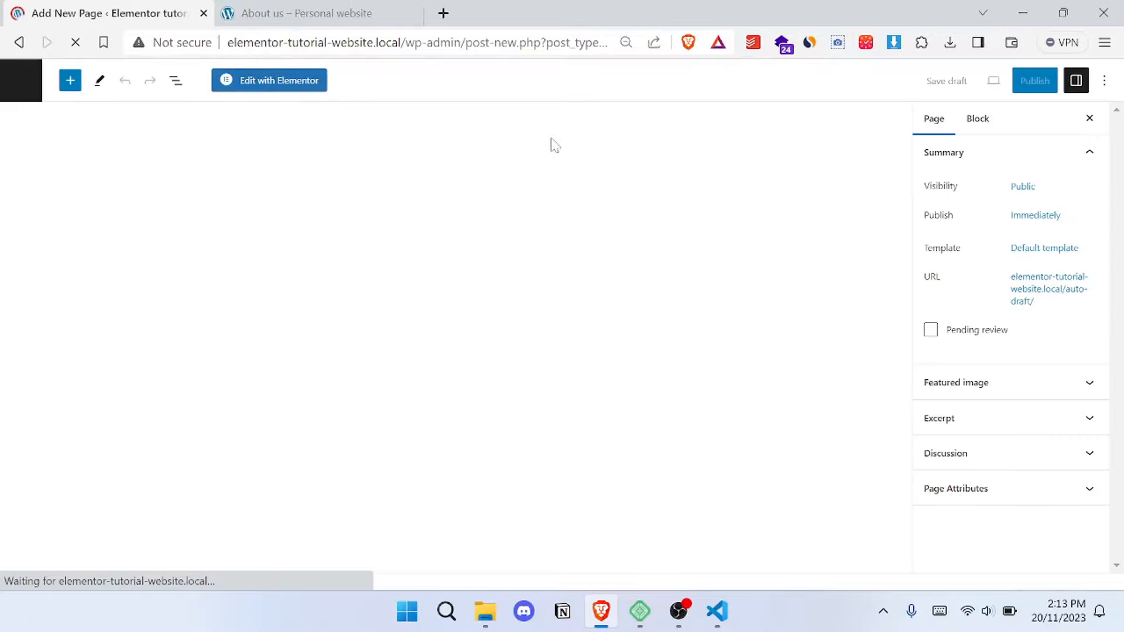
text(Home-2)
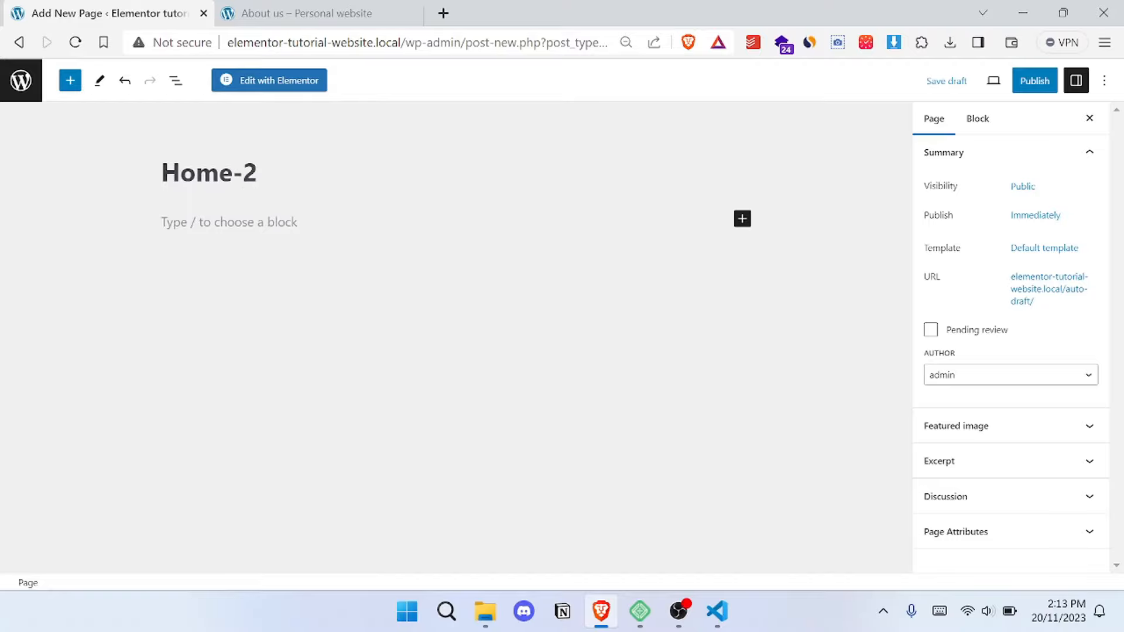
click(1033, 85)
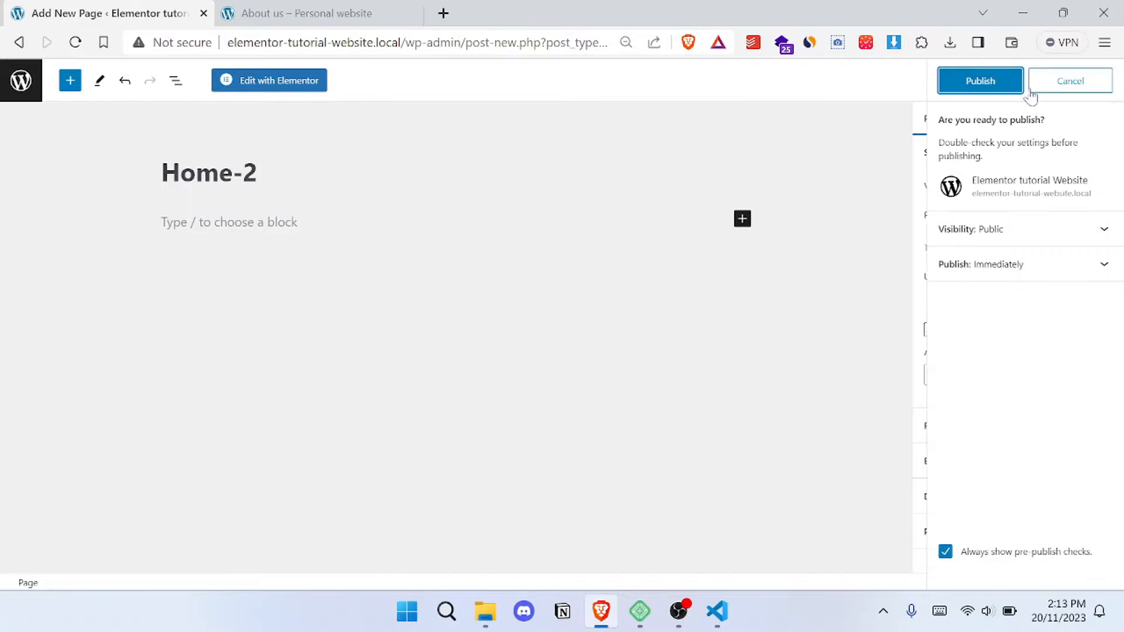
click(989, 81)
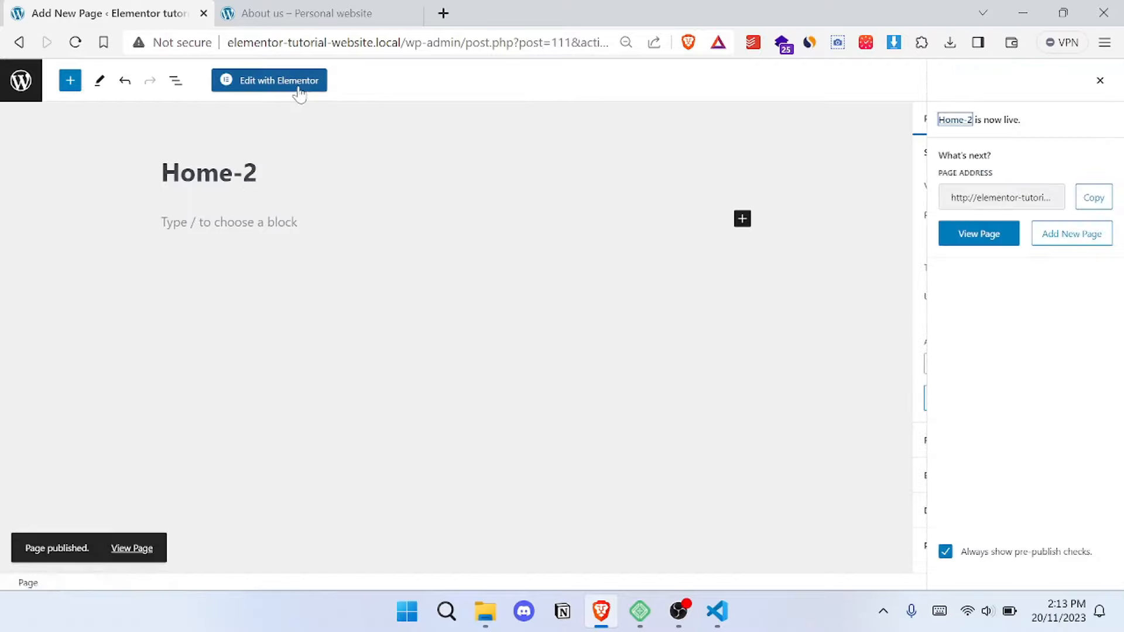
click(1102, 82)
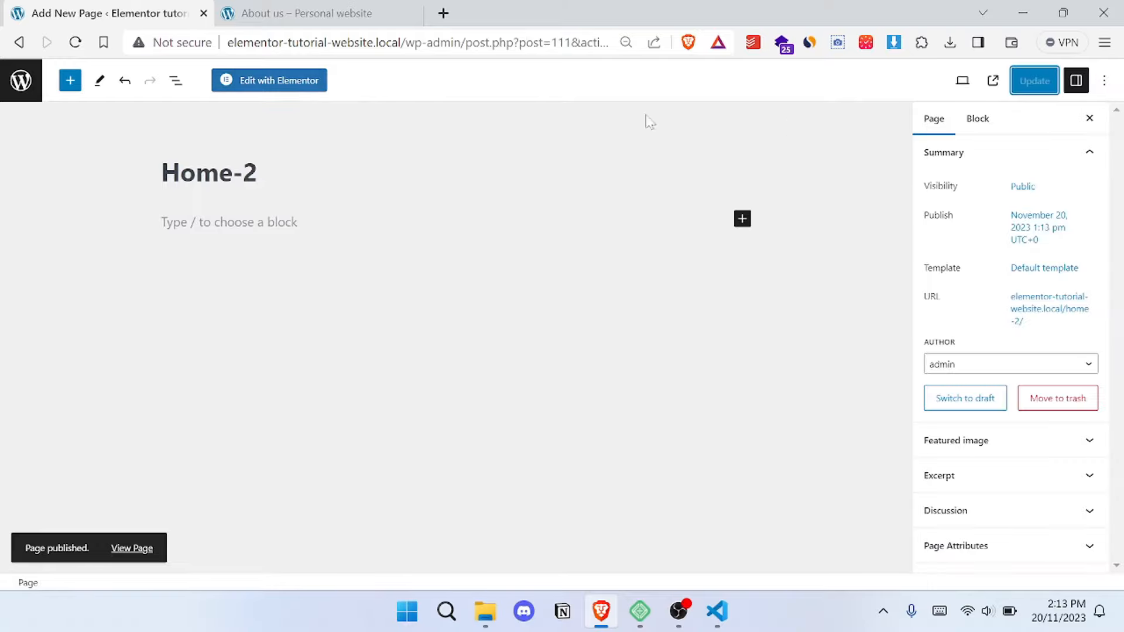
- Open the Home-2 page in the Elementor editor and hide its title in the page settings
click(310, 80)
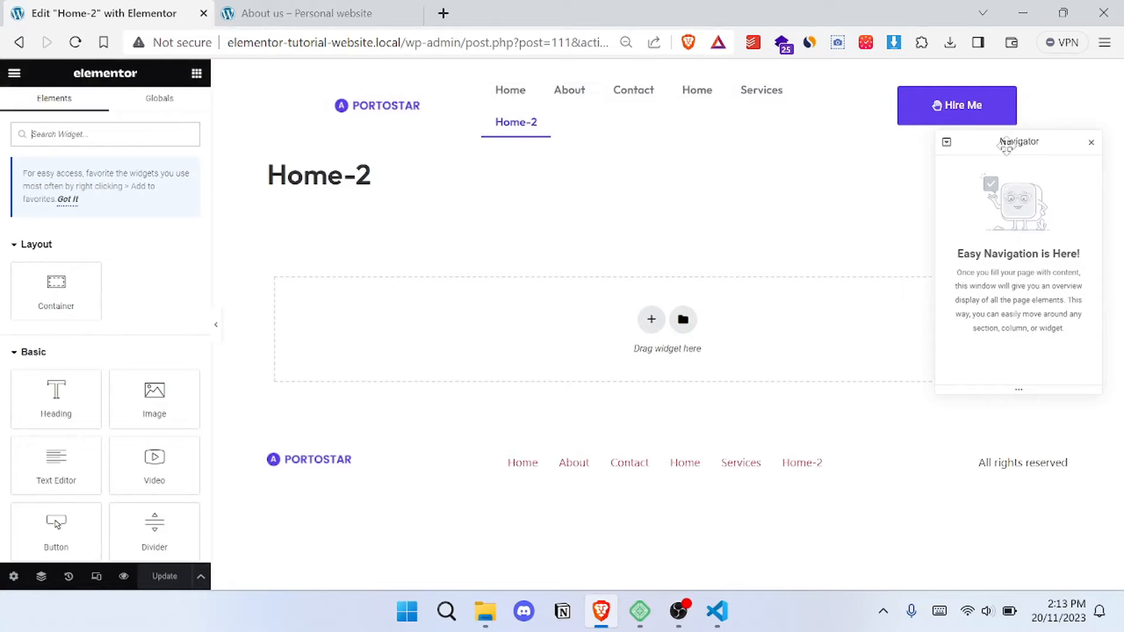
click(13, 578)
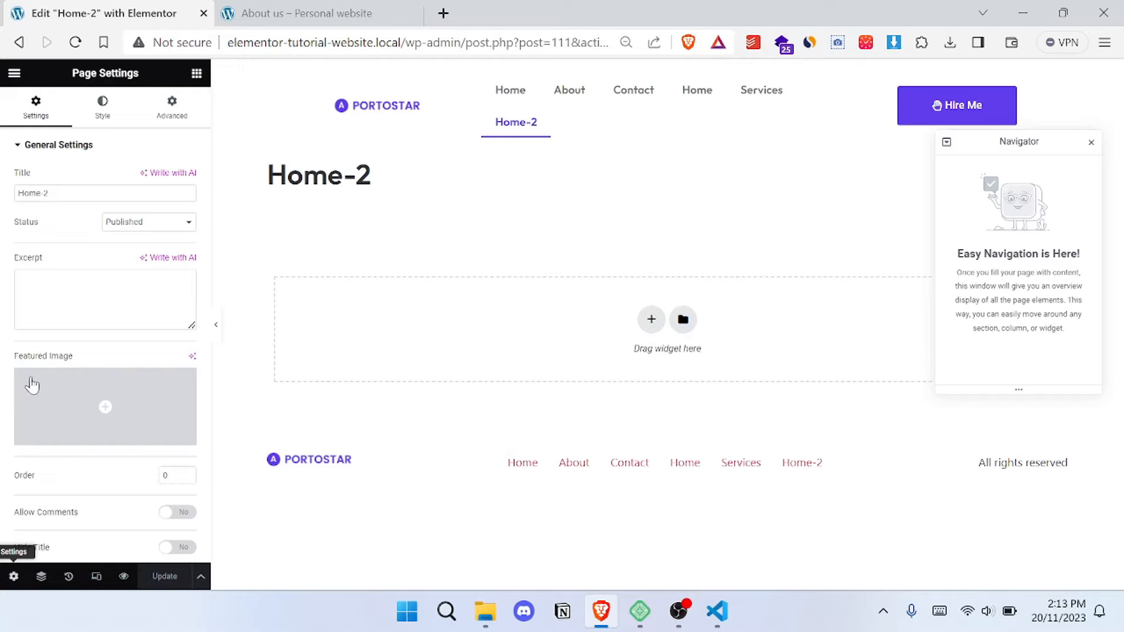
scroll(109, 454, down, 2)
click(178, 455)
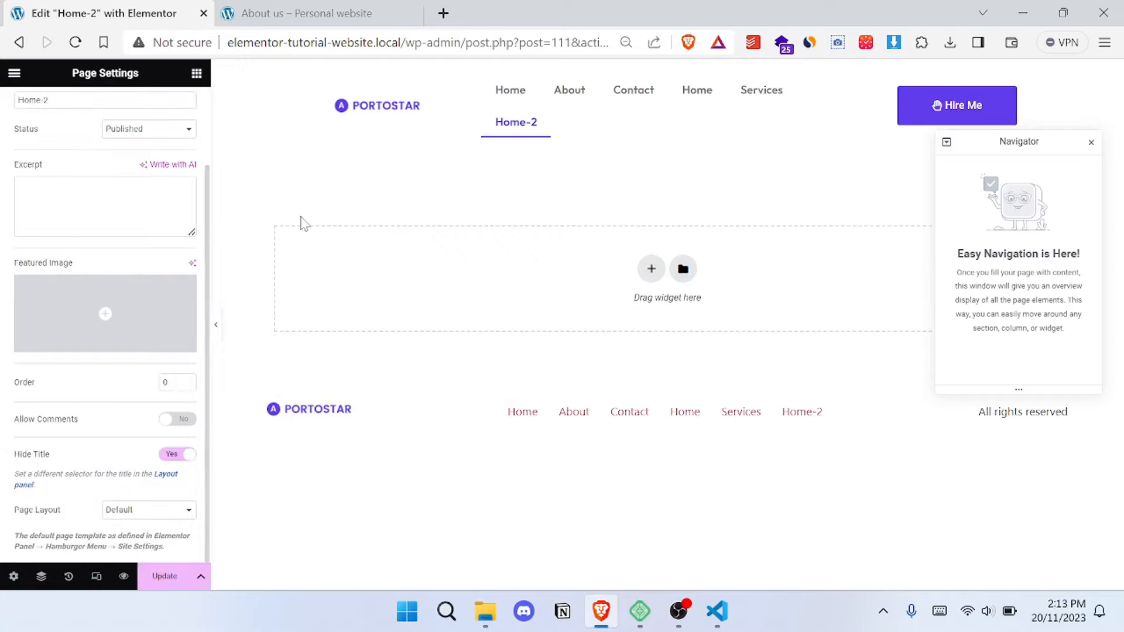
- Insert the saved Home-page Template into the Home-2 page and apply the template's page settings
click(682, 270)
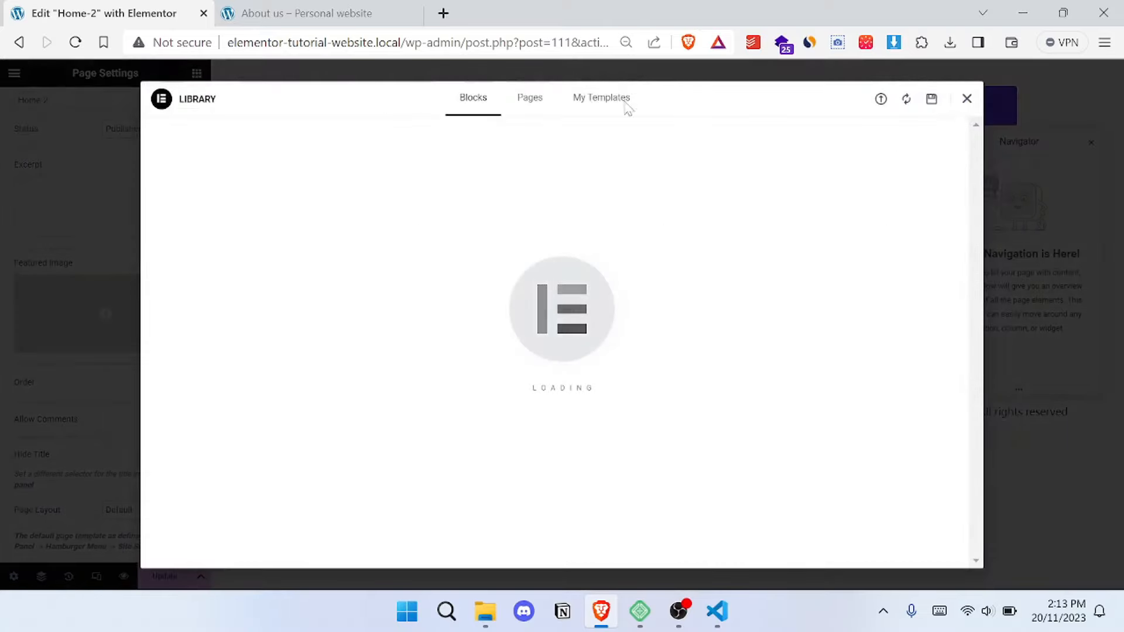
click(600, 101)
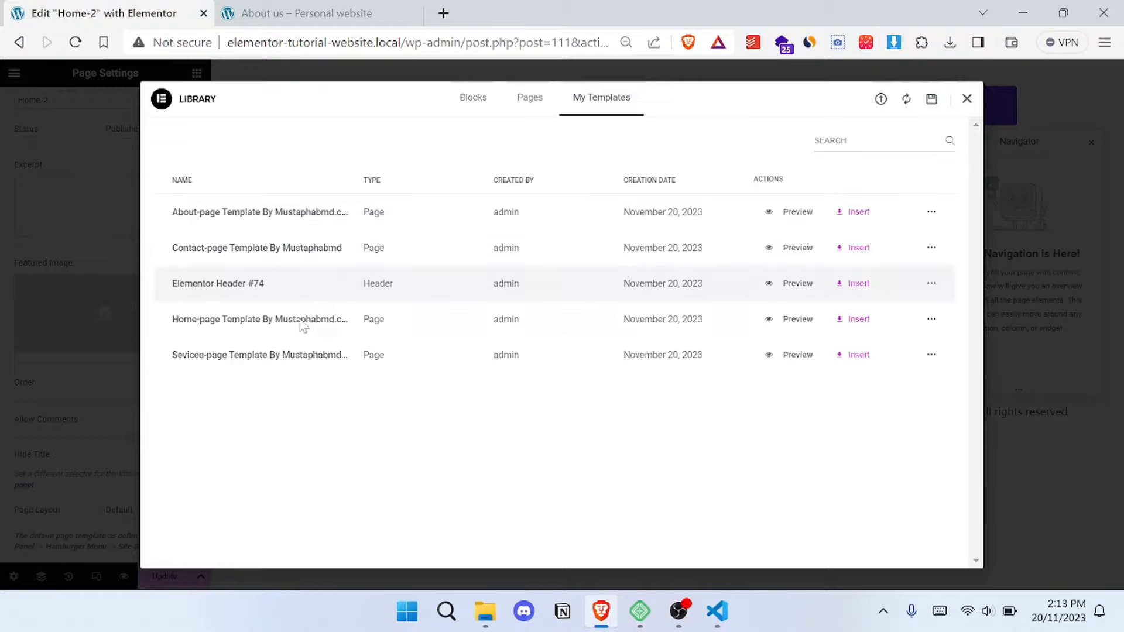
click(859, 321)
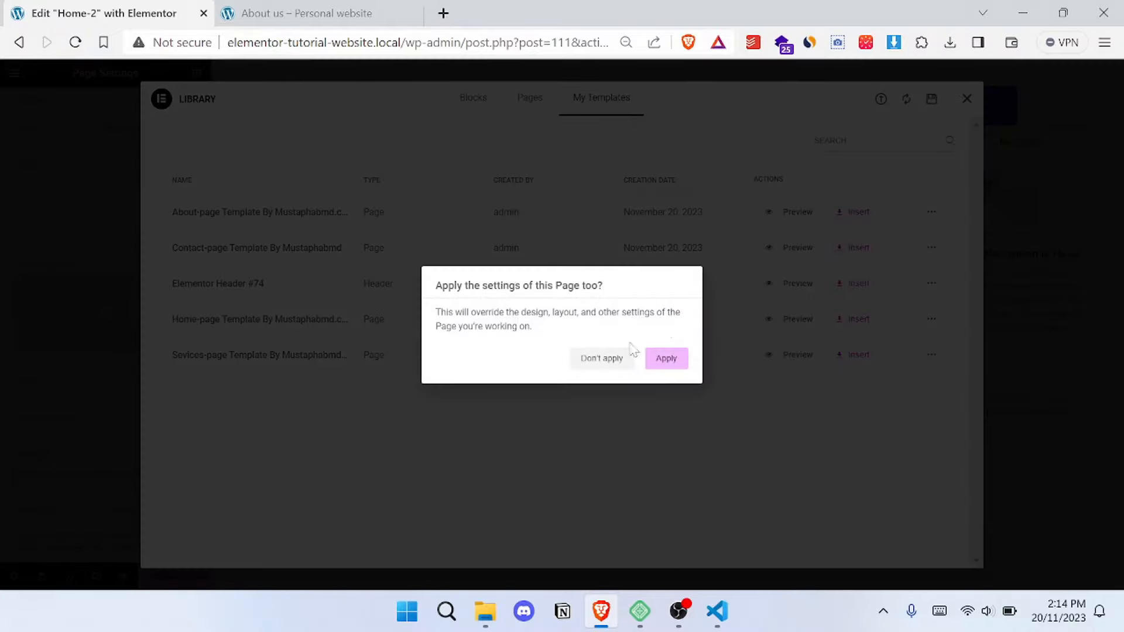
click(668, 361)
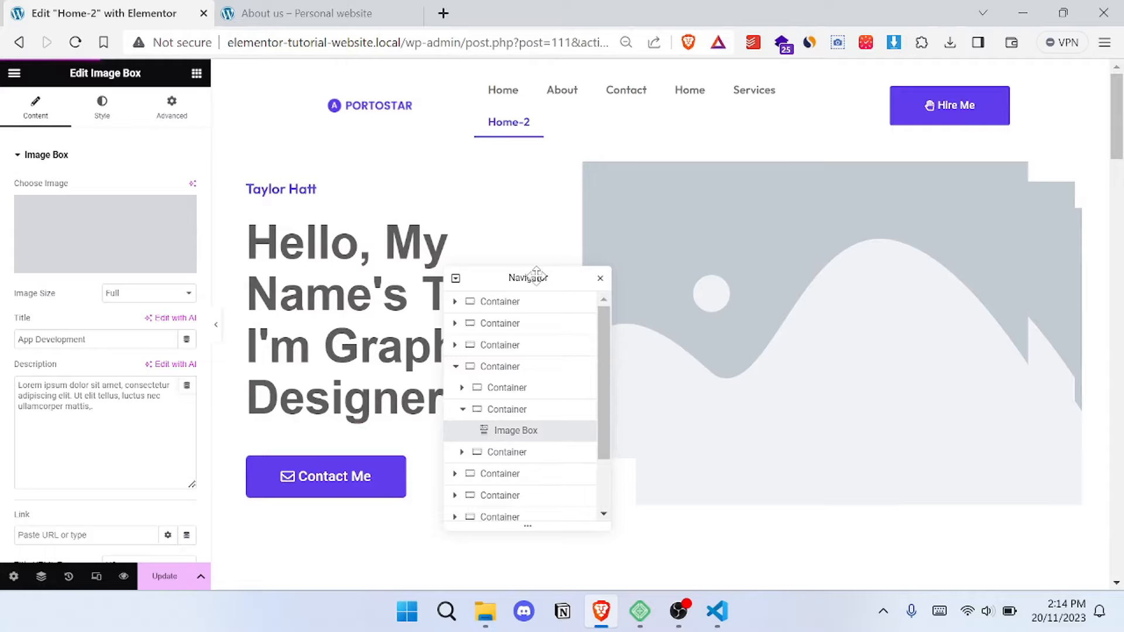
- Move the Navigator clear of the hero heading, and briefly check the portfolio template folder in File Explorer
drag(783, 313, 783, 313)
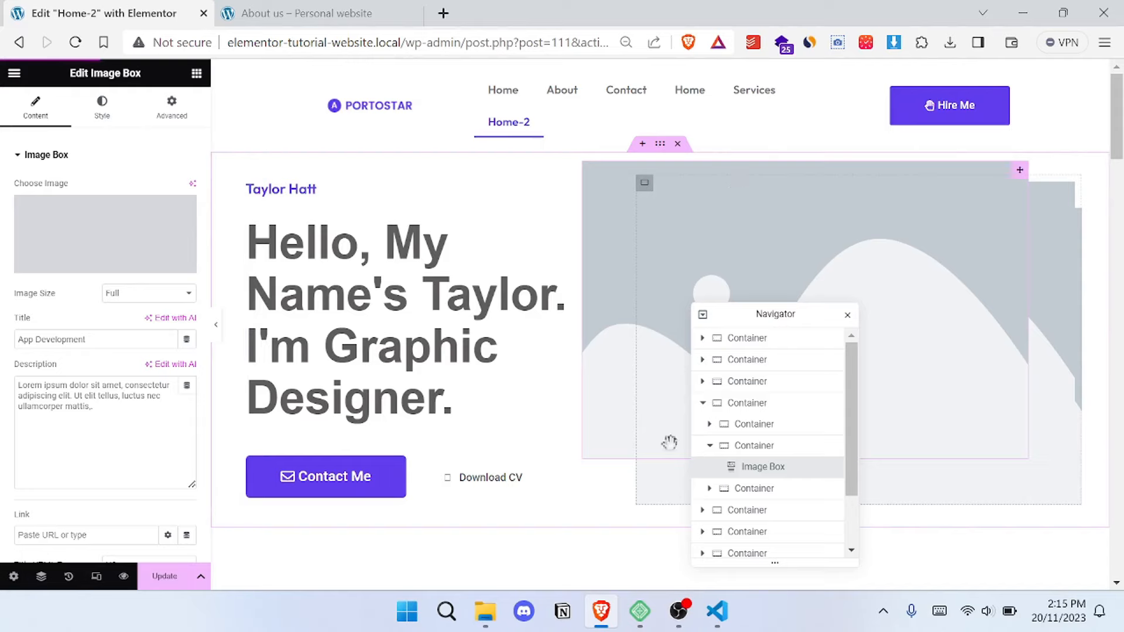
click(490, 539)
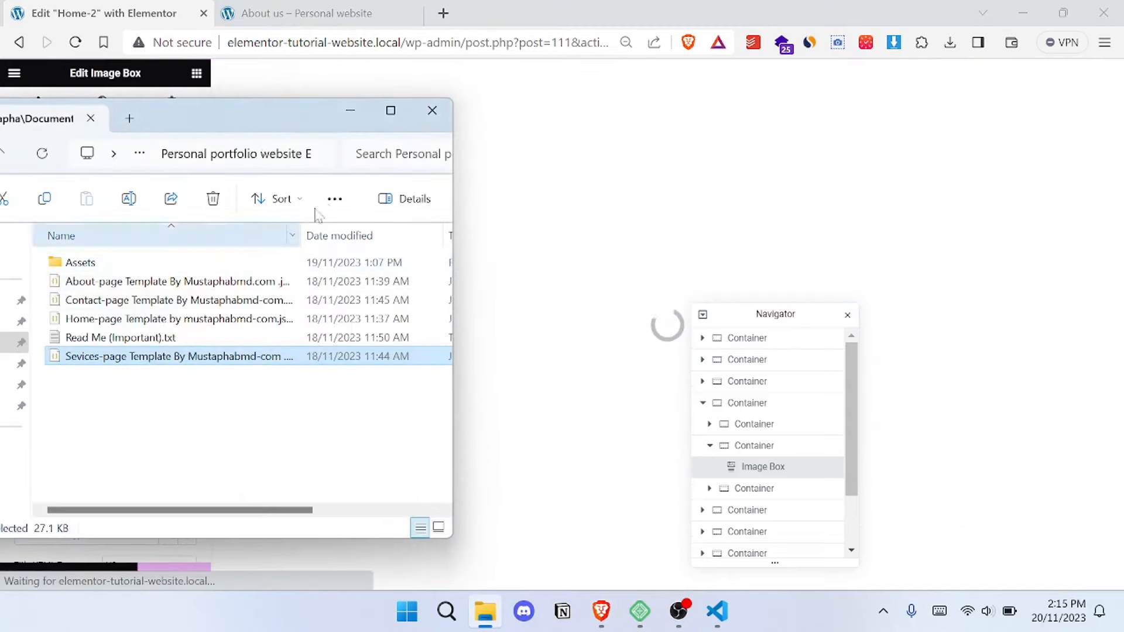
click(351, 111)
- Set the font family of the large hero heading to Outfit
click(615, 220)
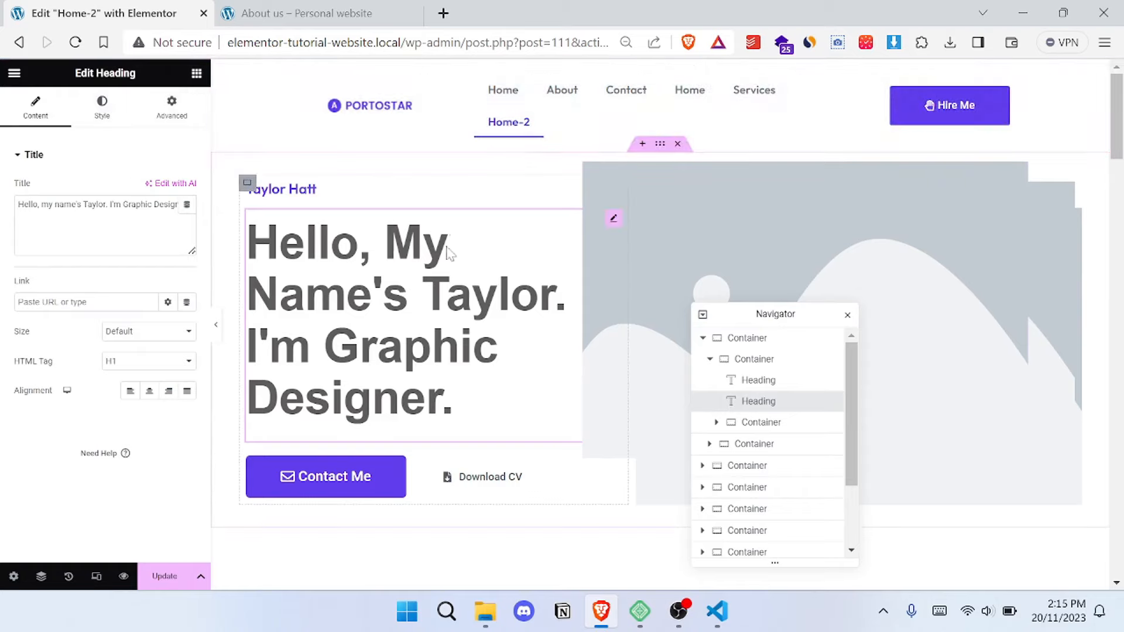
click(97, 119)
click(169, 217)
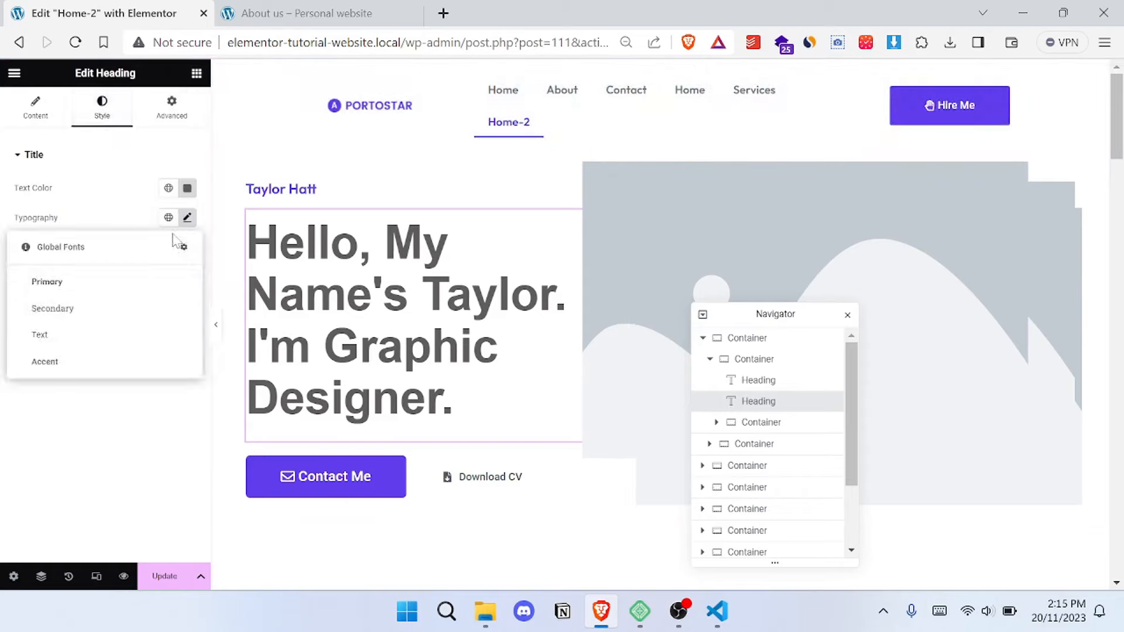
click(190, 221)
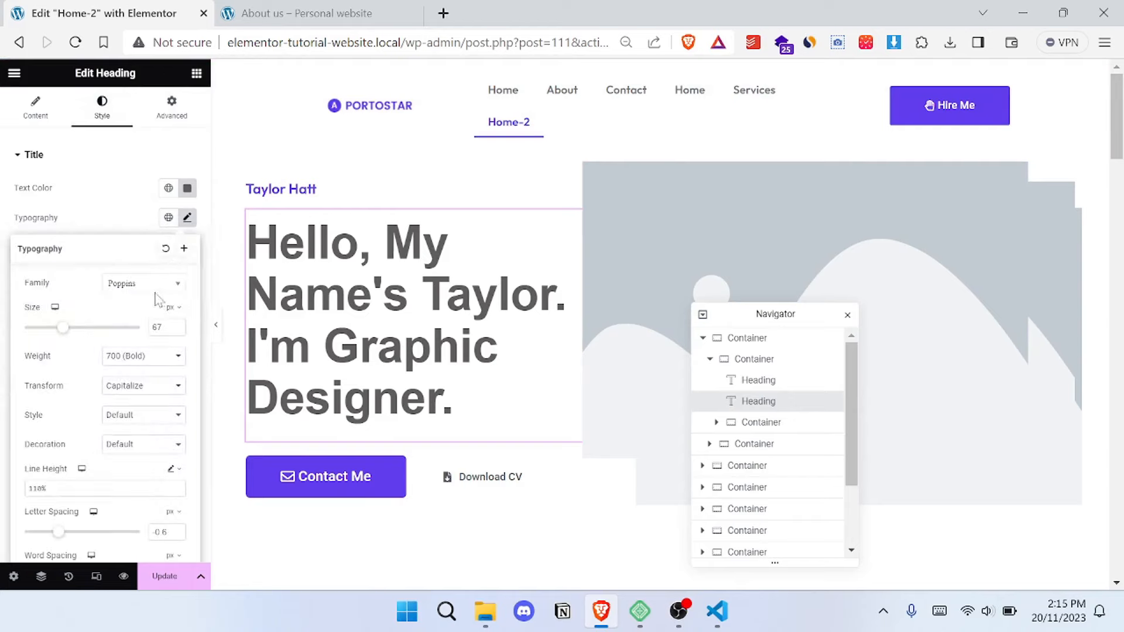
click(153, 287)
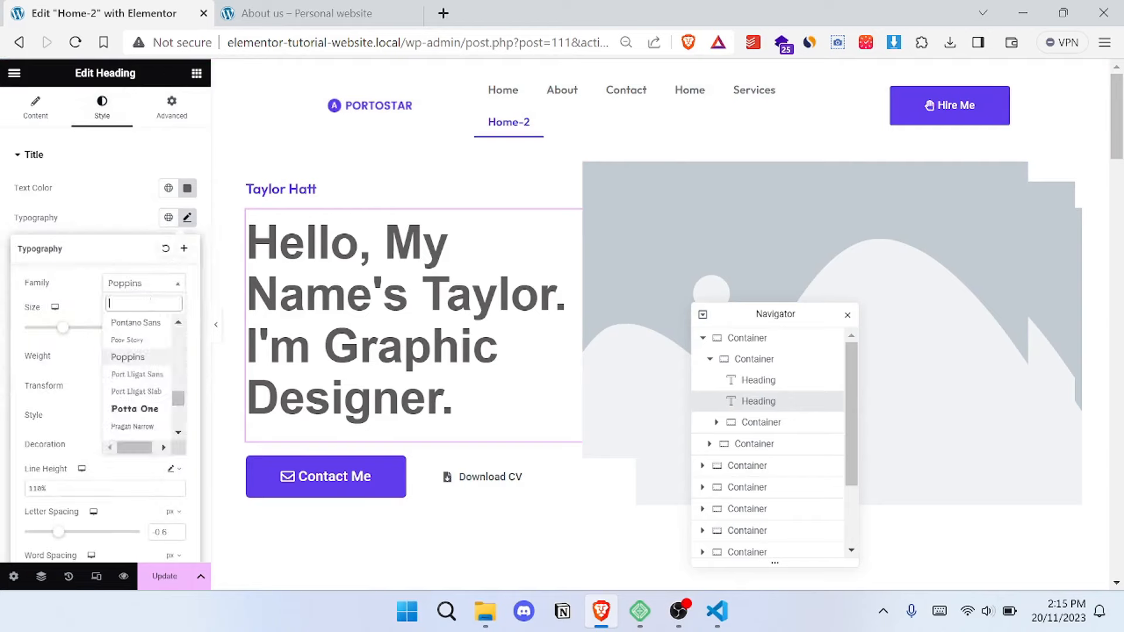
text(out)
click(147, 441)
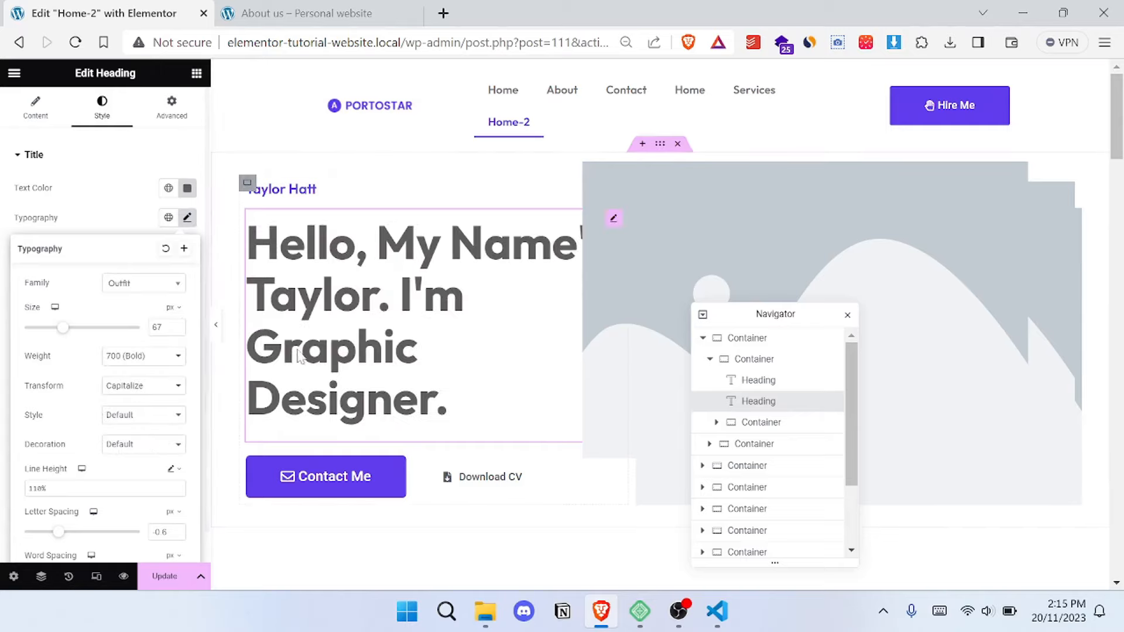
- Reduce the font size of the large hero heading to 57 px
drag(63, 337, 57, 337)
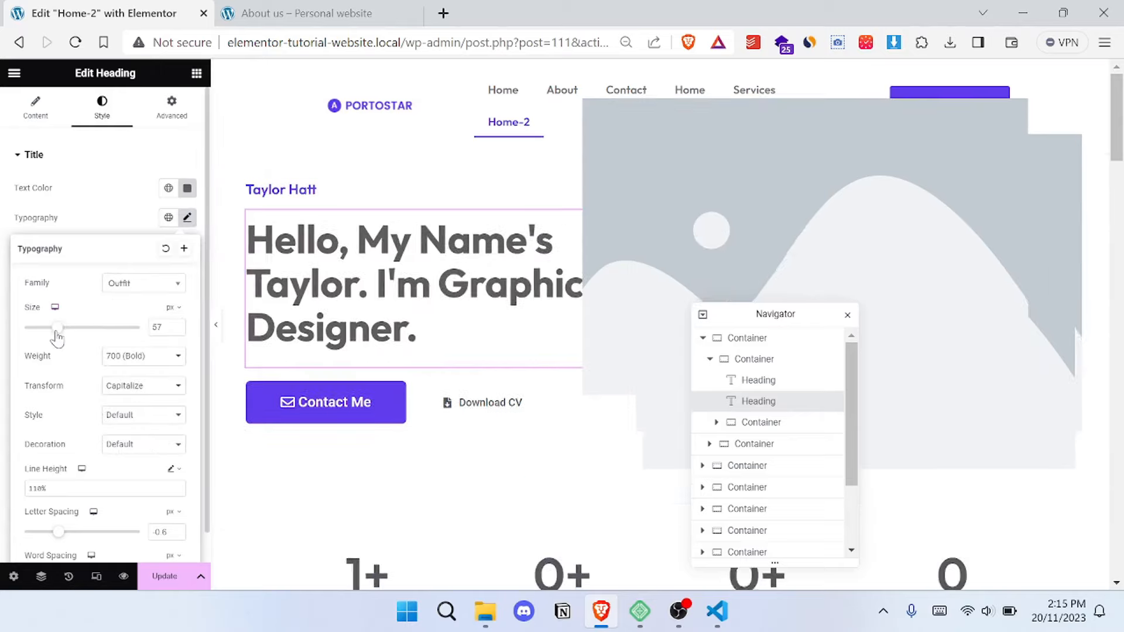
- Review the counters, services and about sections of the page, and briefly check the template folder in File Explorer
scroll(544, 279, down, 5)
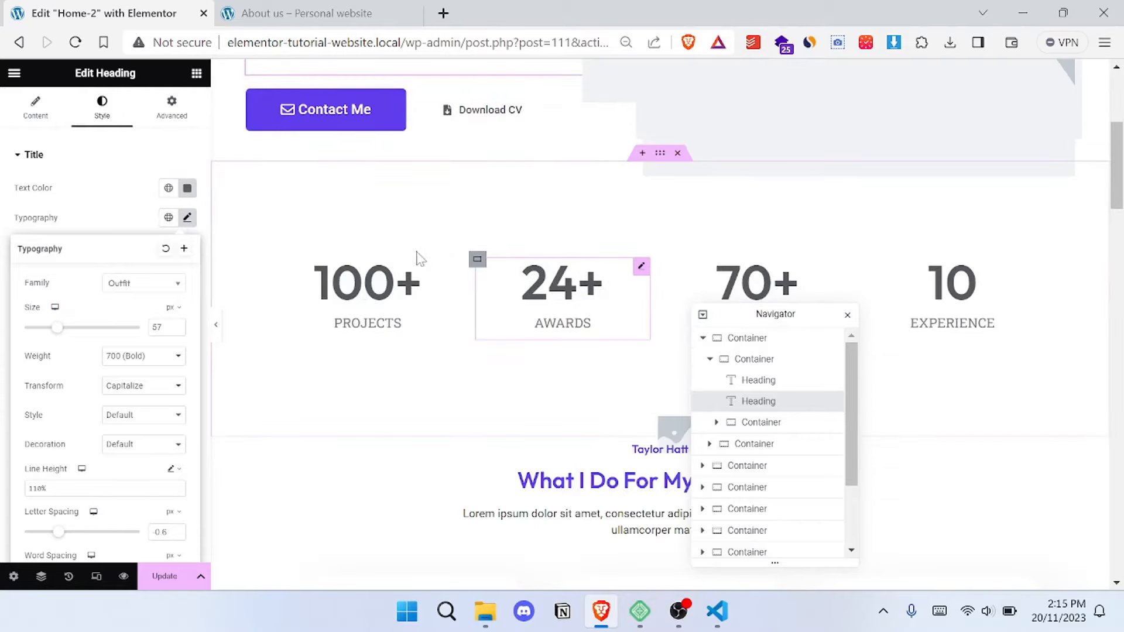
scroll(949, 285, down, 5)
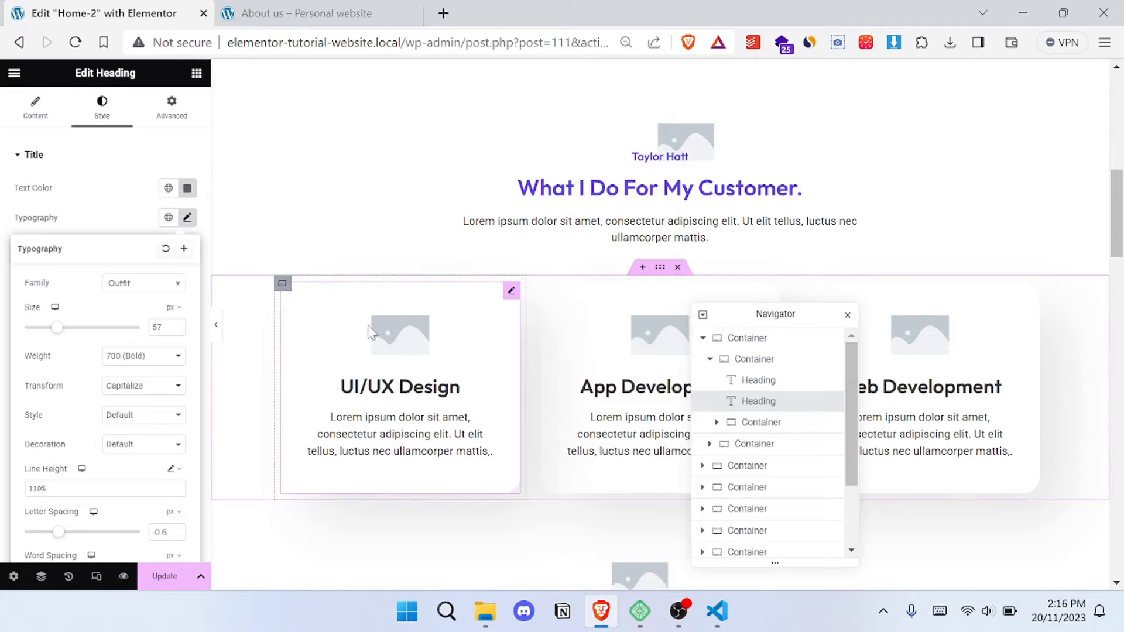
scroll(394, 334, down, 7)
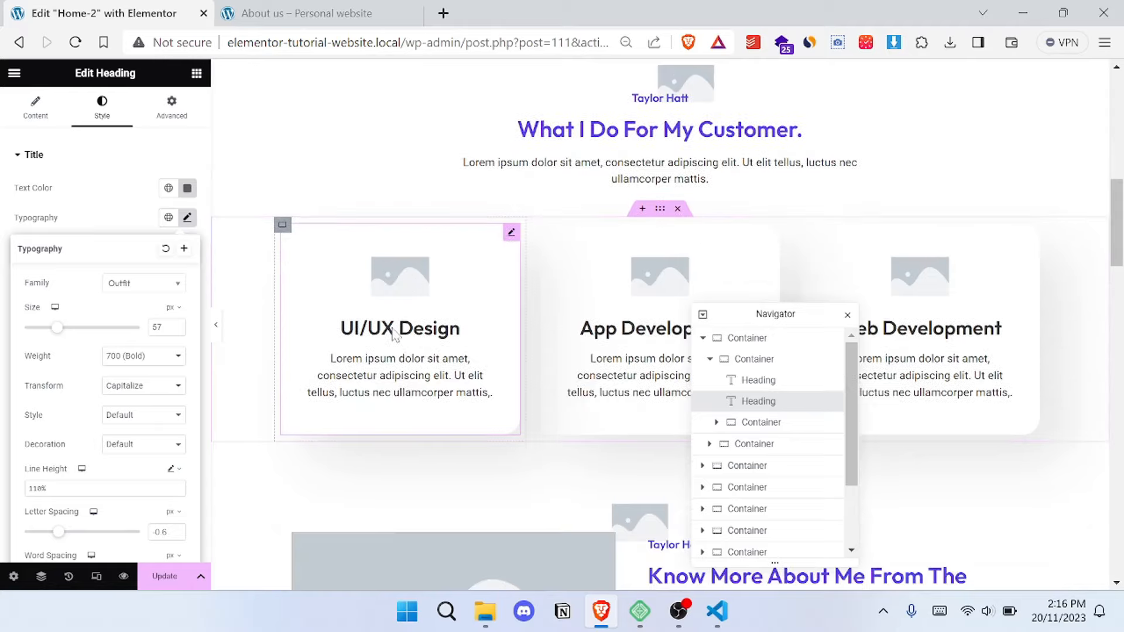
scroll(549, 226, down, 3)
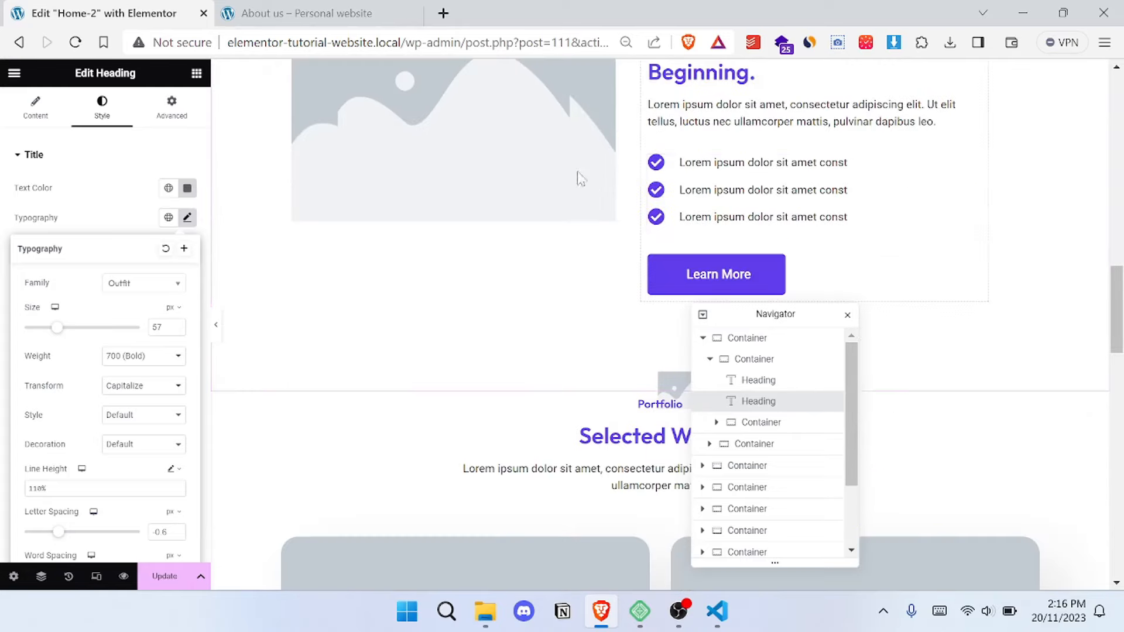
scroll(564, 176, up, 2)
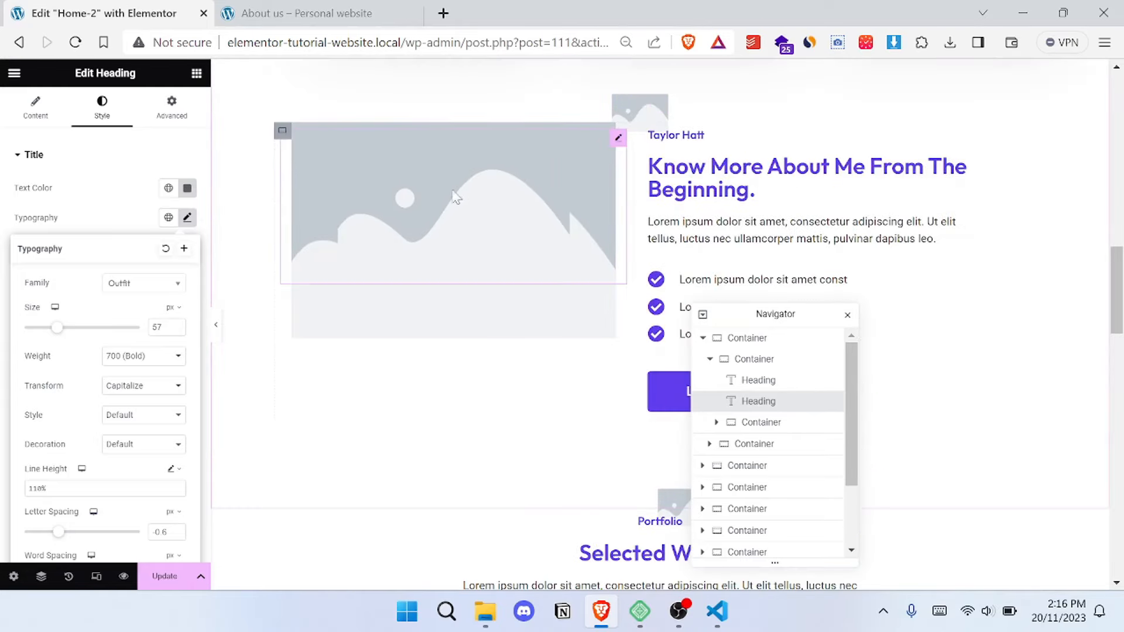
mouse_move(485, 612)
click(480, 534)
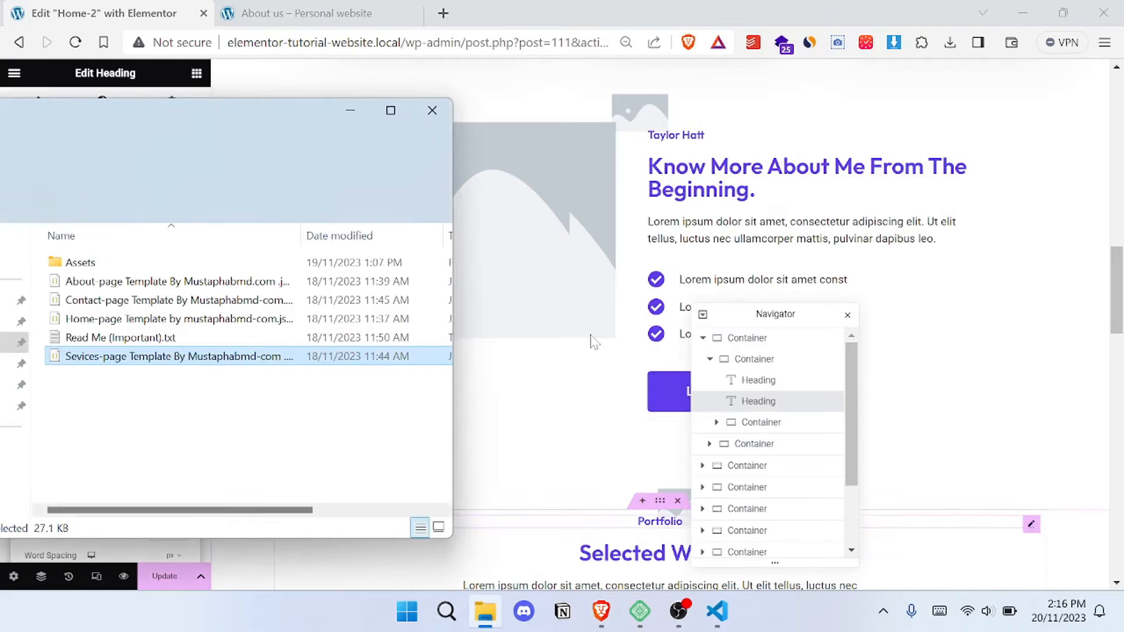
click(349, 111)
- Look over the portfolio project cards and the clients section, and return to the hero section
scroll(498, 230, down, 8)
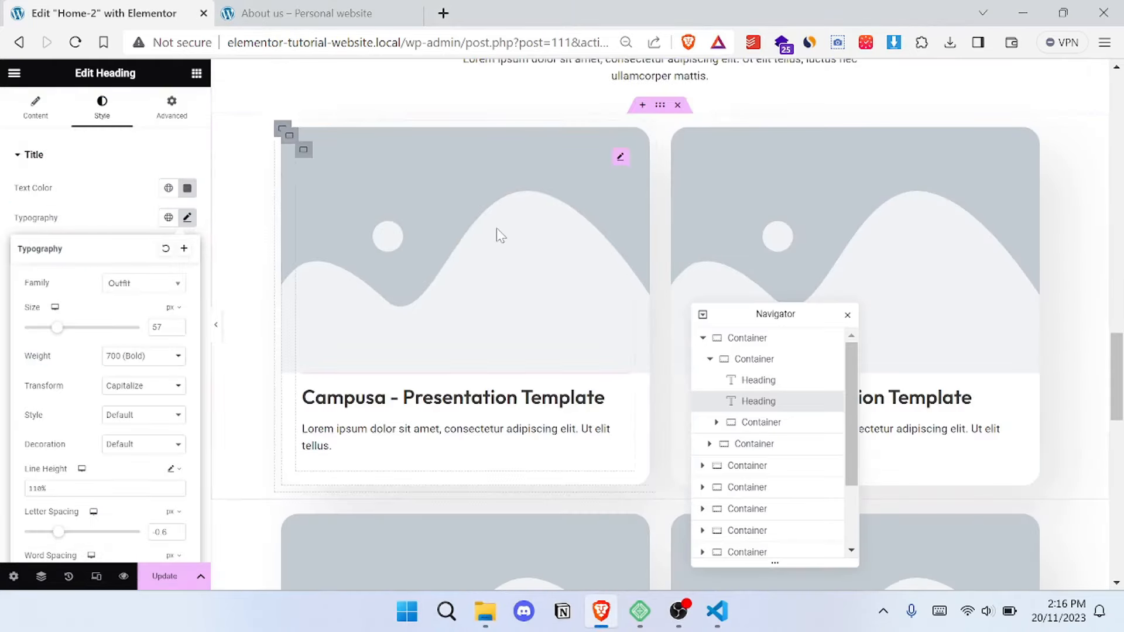
scroll(497, 231, down, 2)
scroll(472, 193, down, 3)
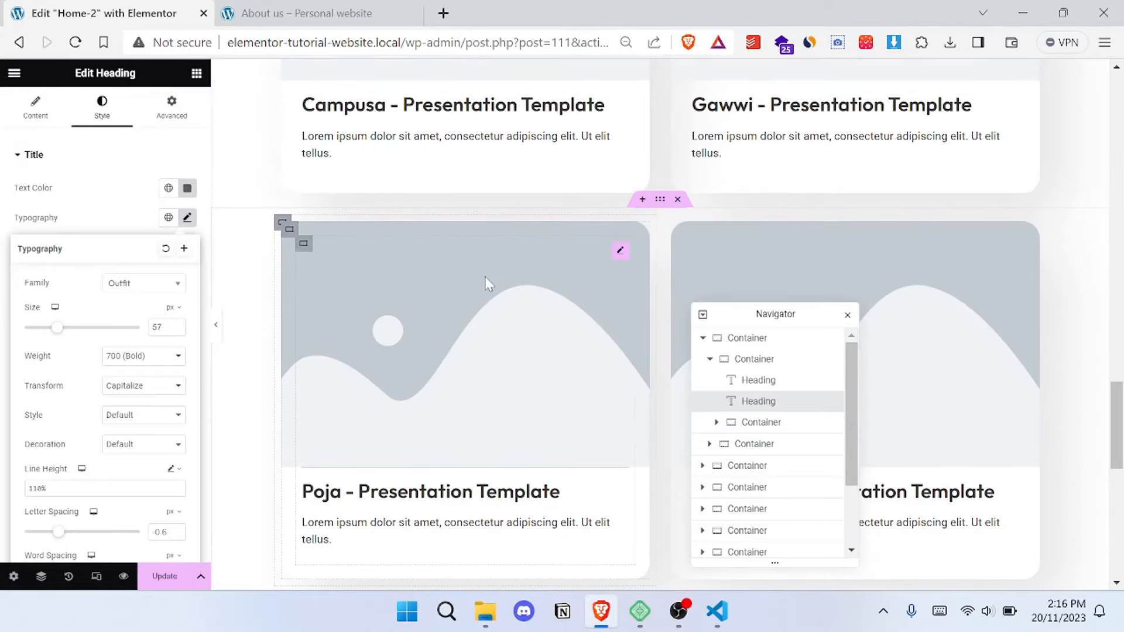
scroll(485, 281, down, 4)
scroll(410, 200, up, 3)
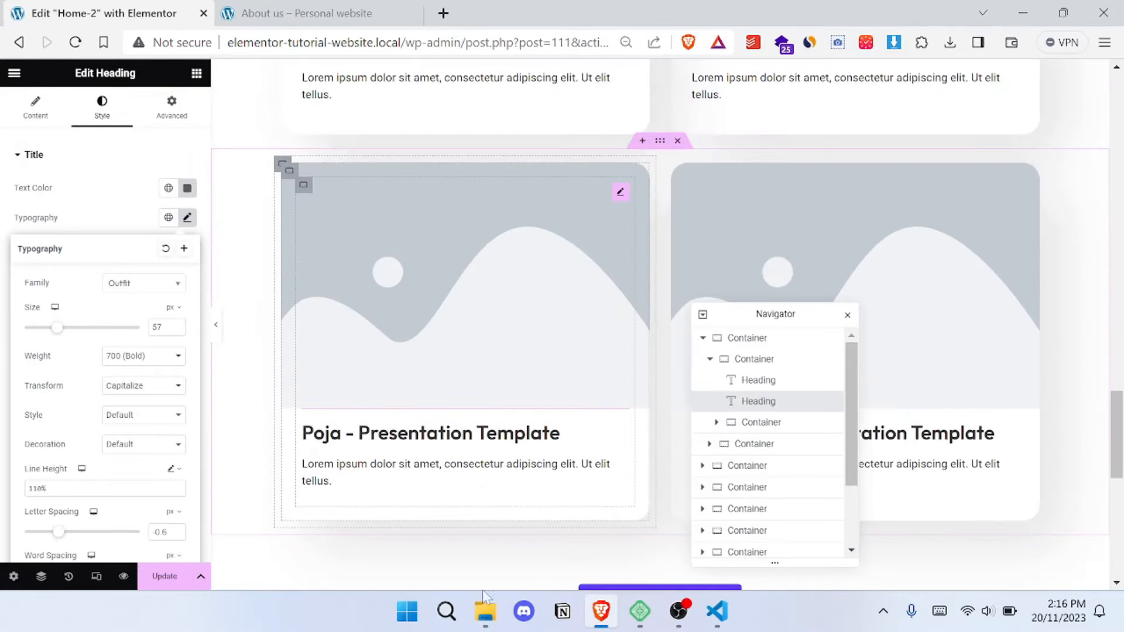
mouse_move(488, 598)
scroll(523, 243, down, 8)
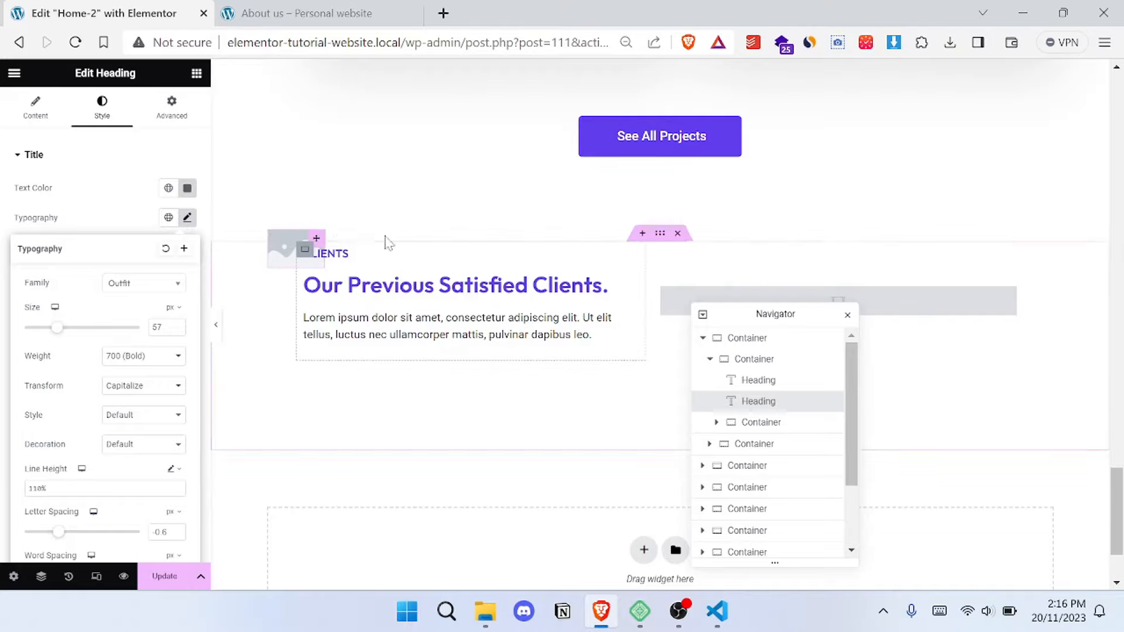
scroll(387, 242, down, 2)
scroll(561, 223, up, 18)
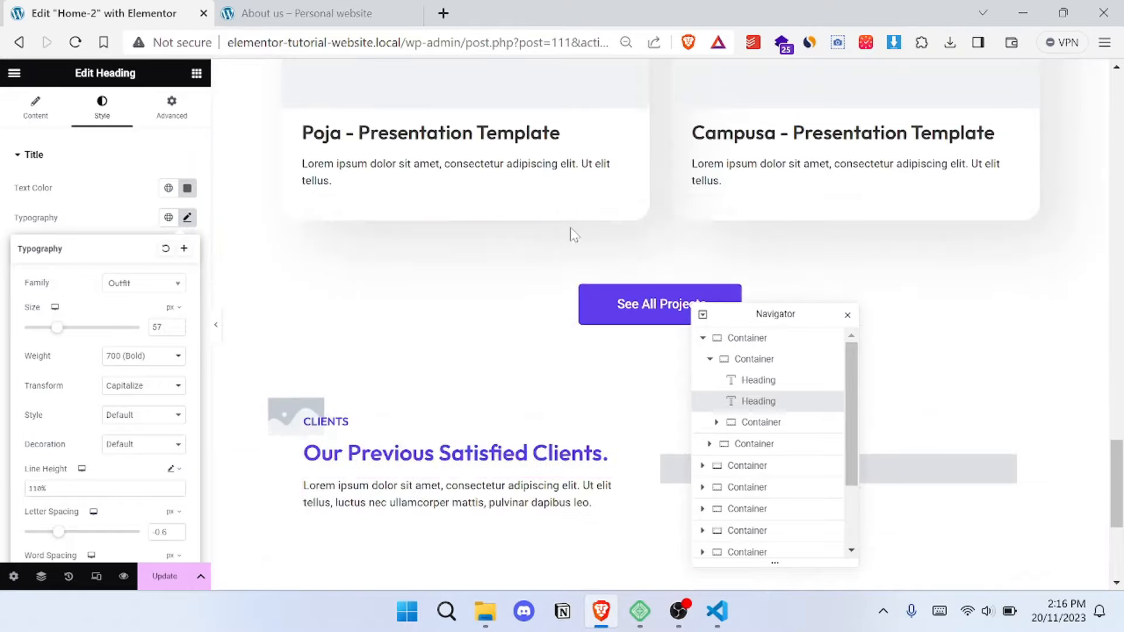
scroll(571, 249, up, 15)
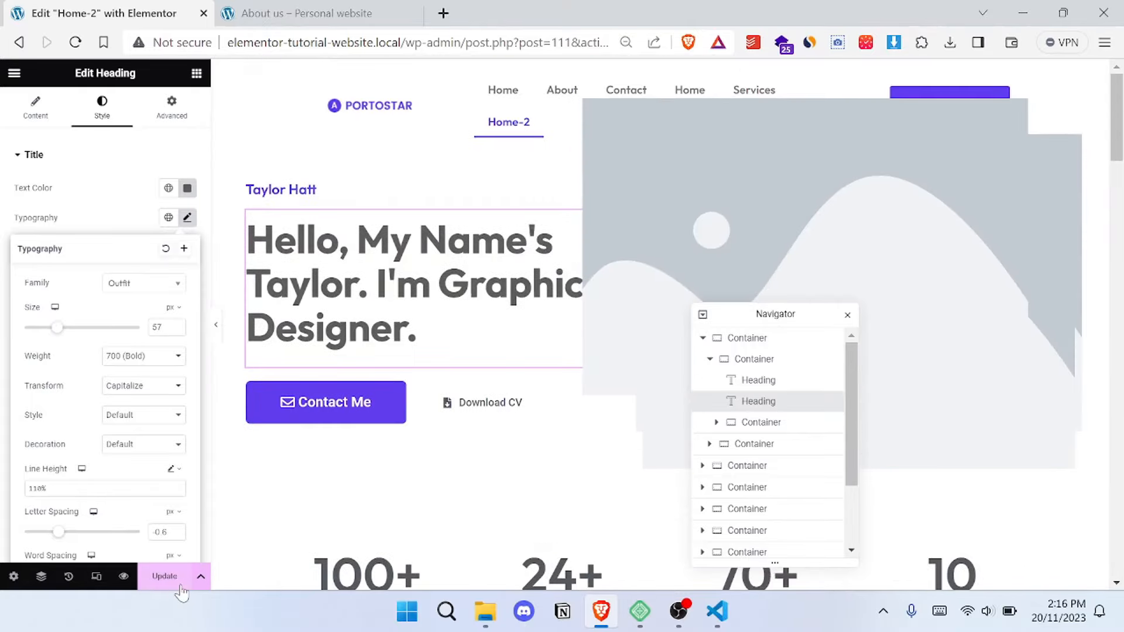
- Save the changes to the Home-2 page and glance over the hero and counters sections
click(163, 580)
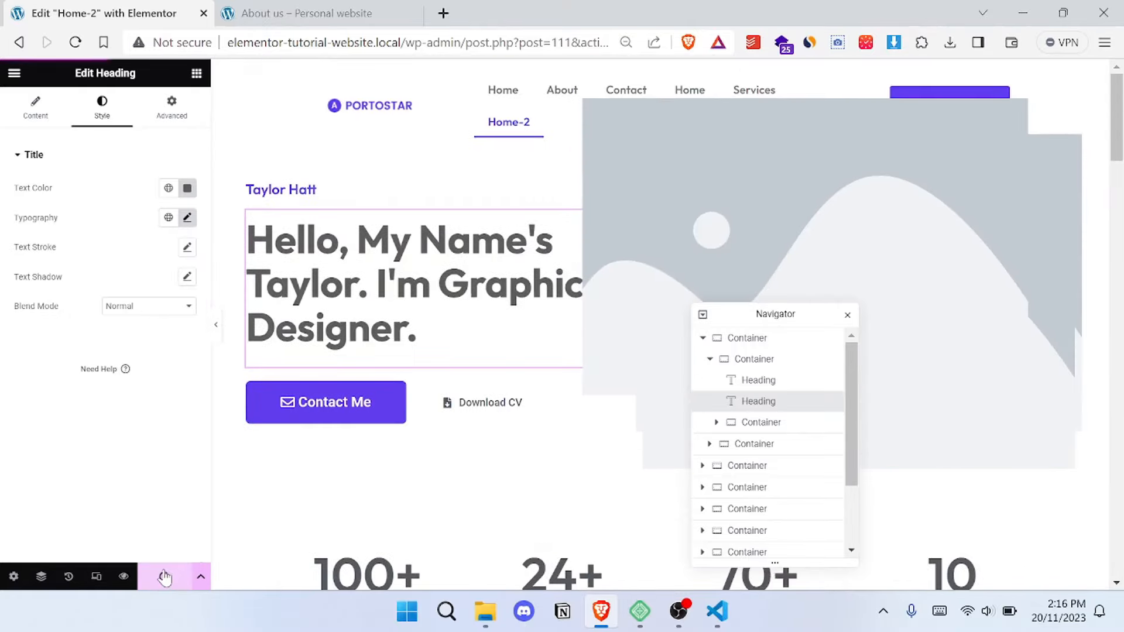
scroll(309, 394, down, 4)
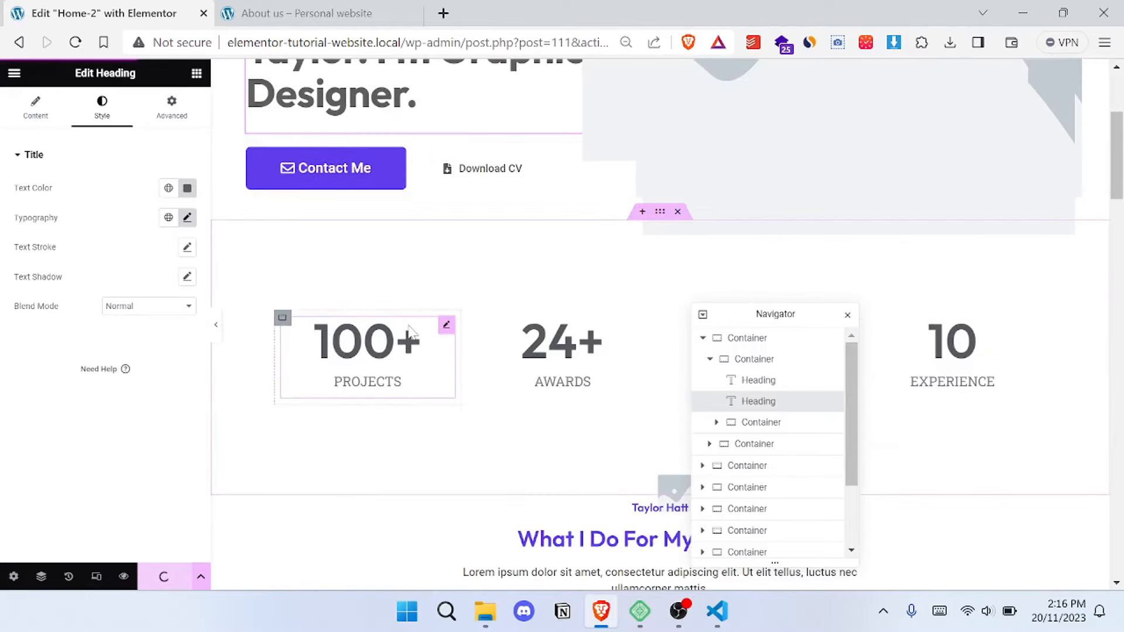
scroll(410, 329, down, 5)
scroll(413, 333, up, 4)
scroll(413, 333, up, 4)
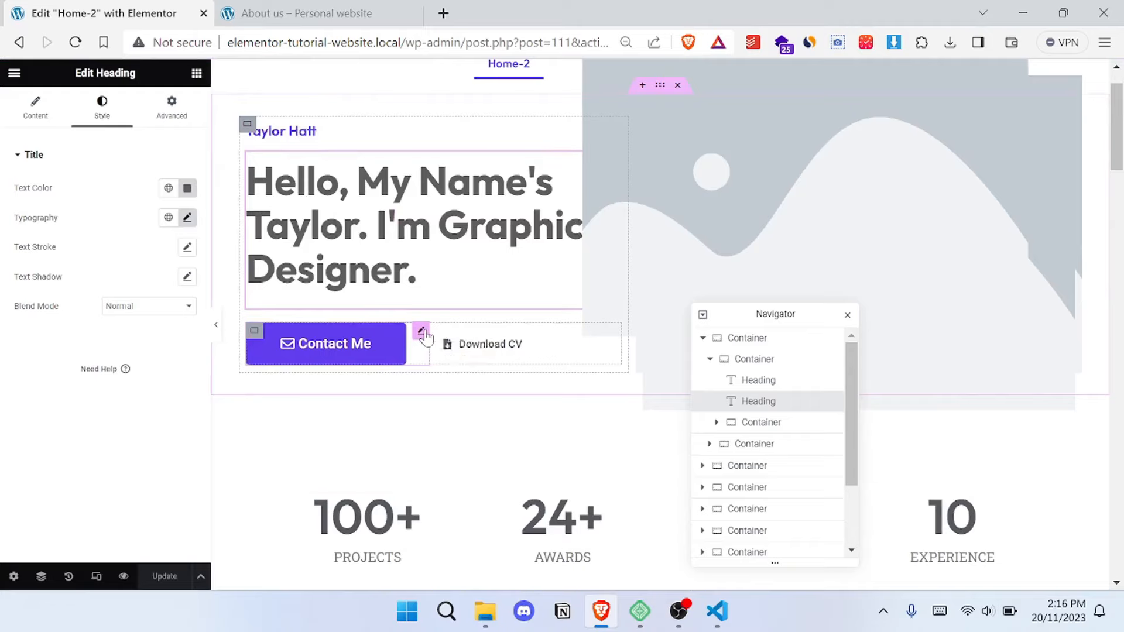
- Examine the link settings and available dynamic tags of the hero's Contact Me button
click(423, 333)
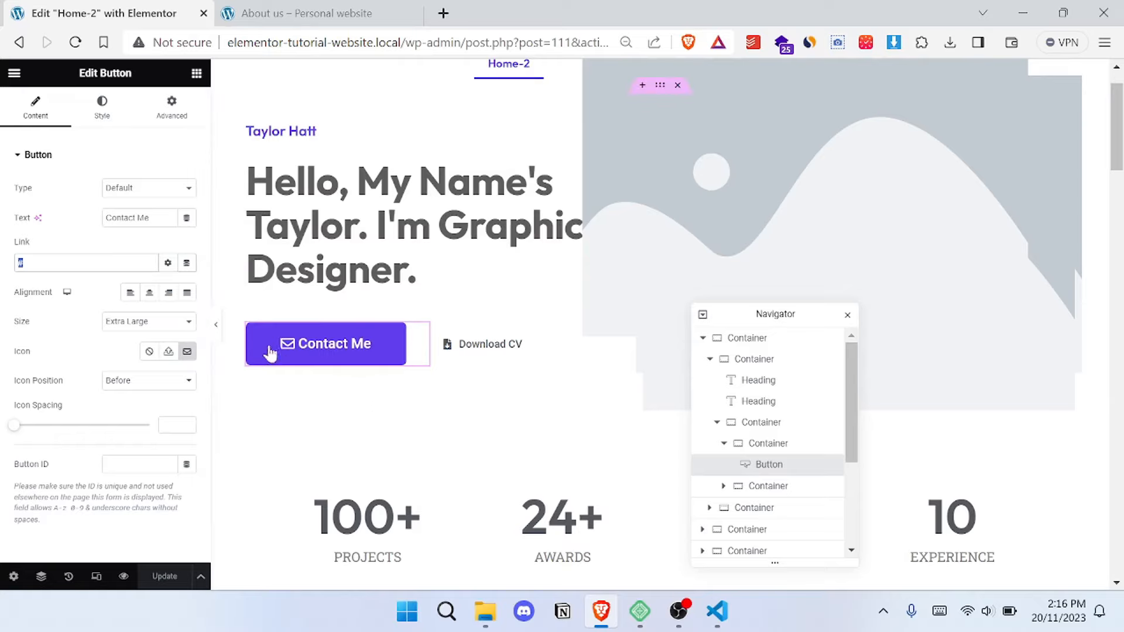
click(168, 264)
click(187, 265)
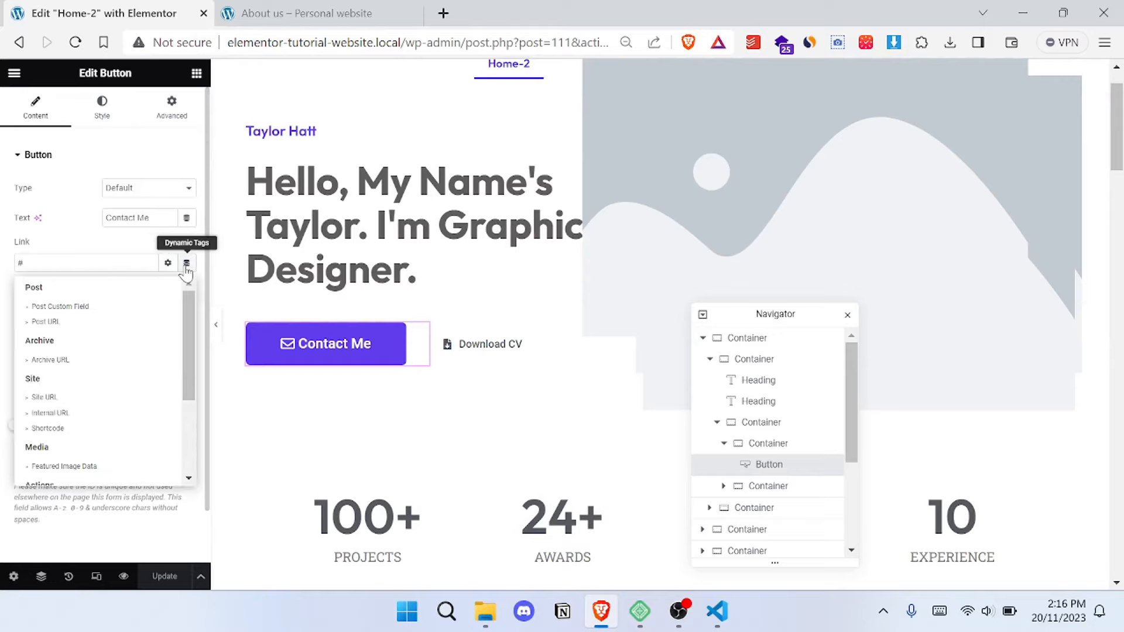
scroll(110, 358, down, 3)
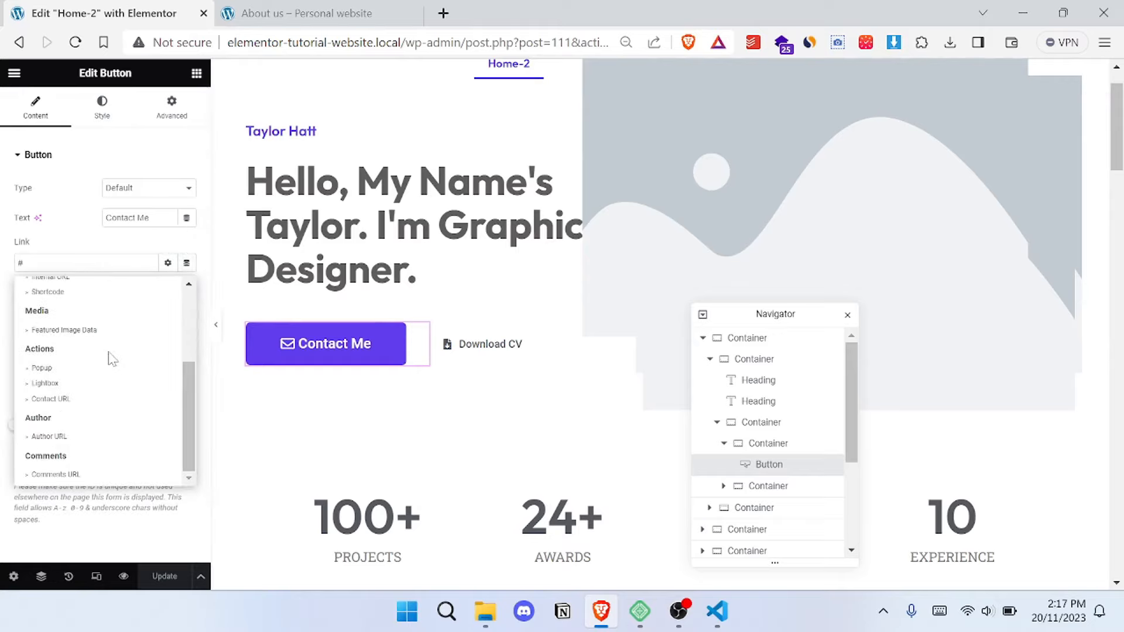
scroll(112, 359, up, 3)
click(186, 263)
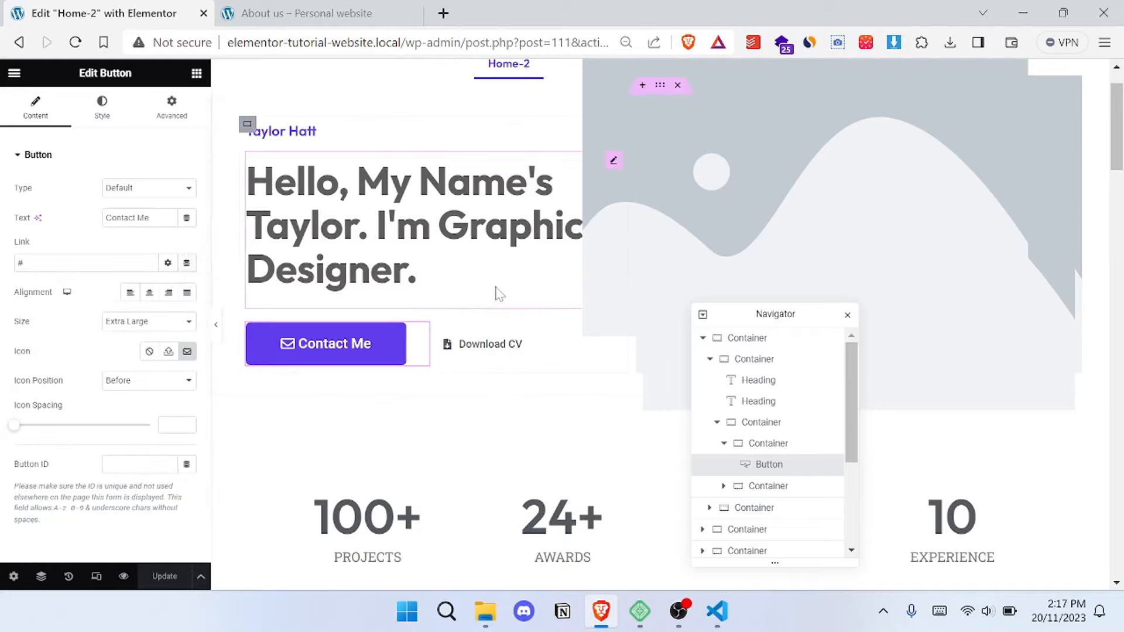
- Leave the Home-2 editor for the Pages list, and open the About page in the Elementor editor
scroll(498, 297, down, 10)
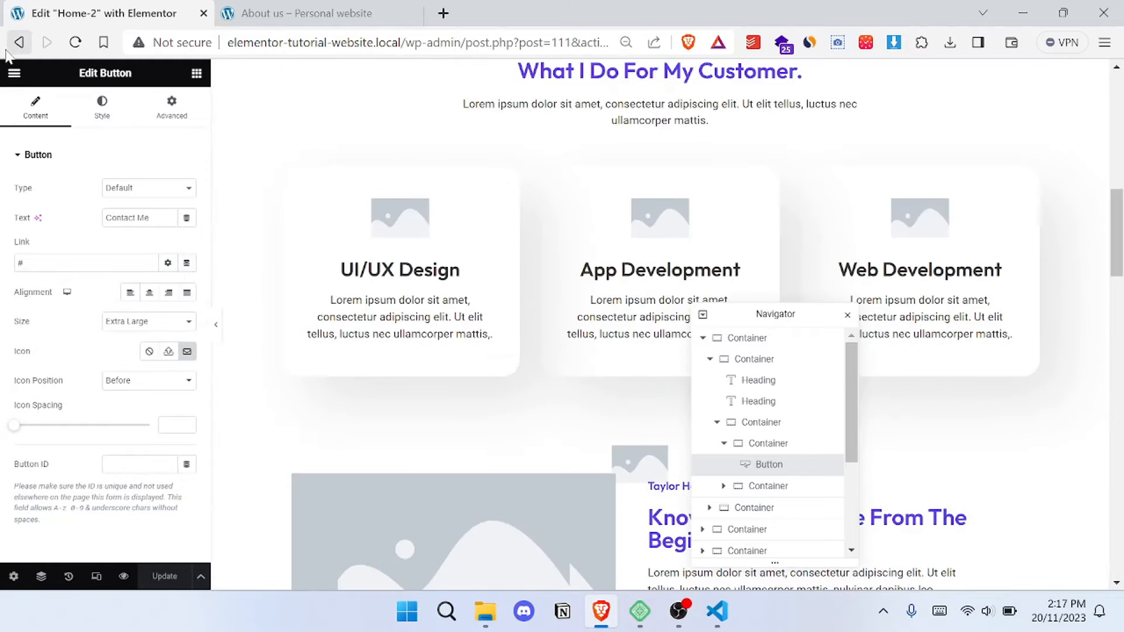
click(19, 42)
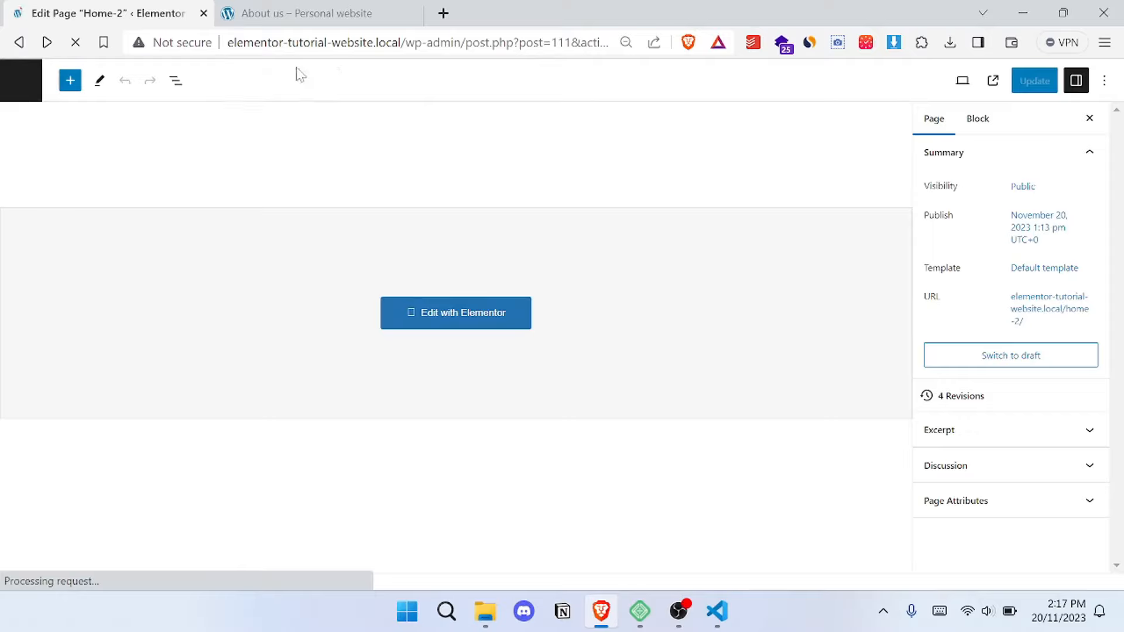
click(20, 47)
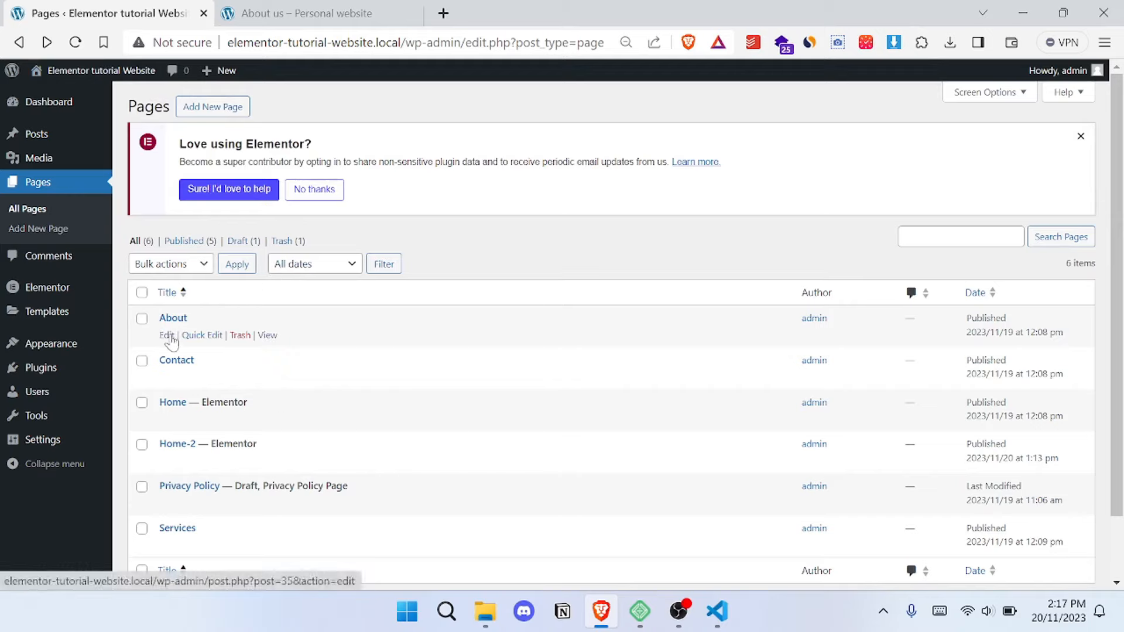
click(166, 336)
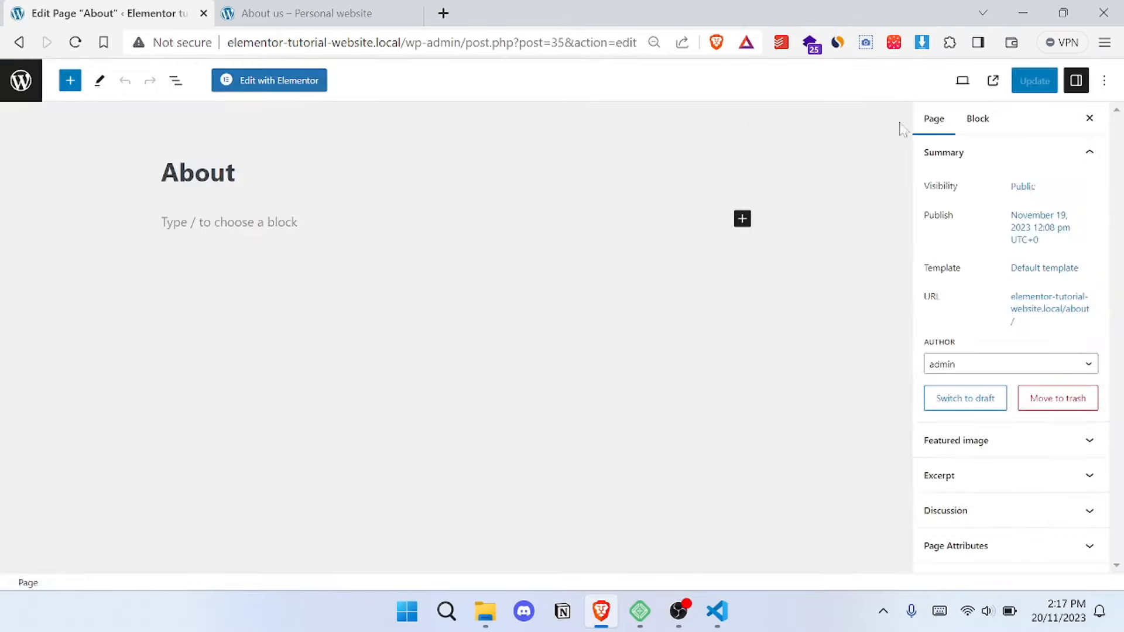
click(288, 82)
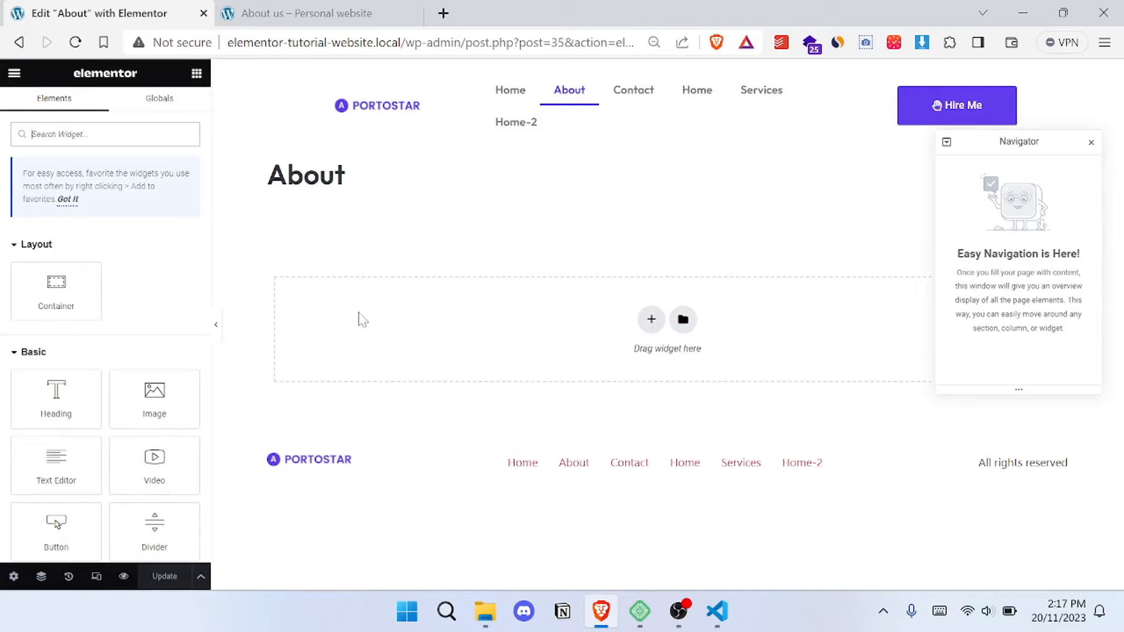
- Hide the title of the About page in its page settings
click(9, 578)
scroll(123, 458, down, 1)
scroll(181, 499, down, 1)
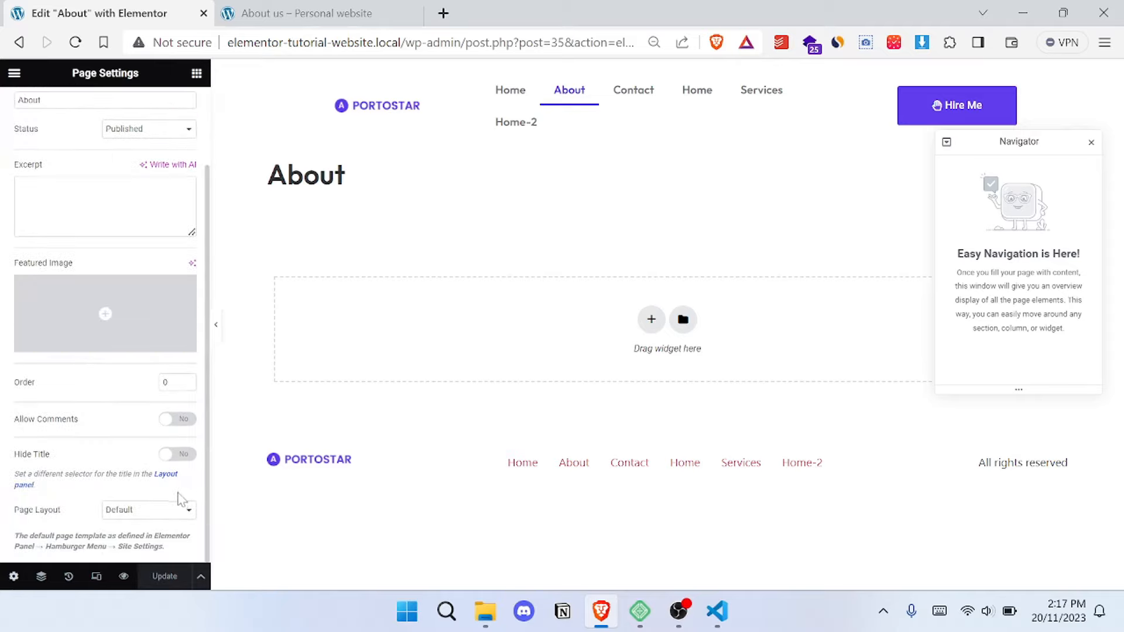
click(182, 457)
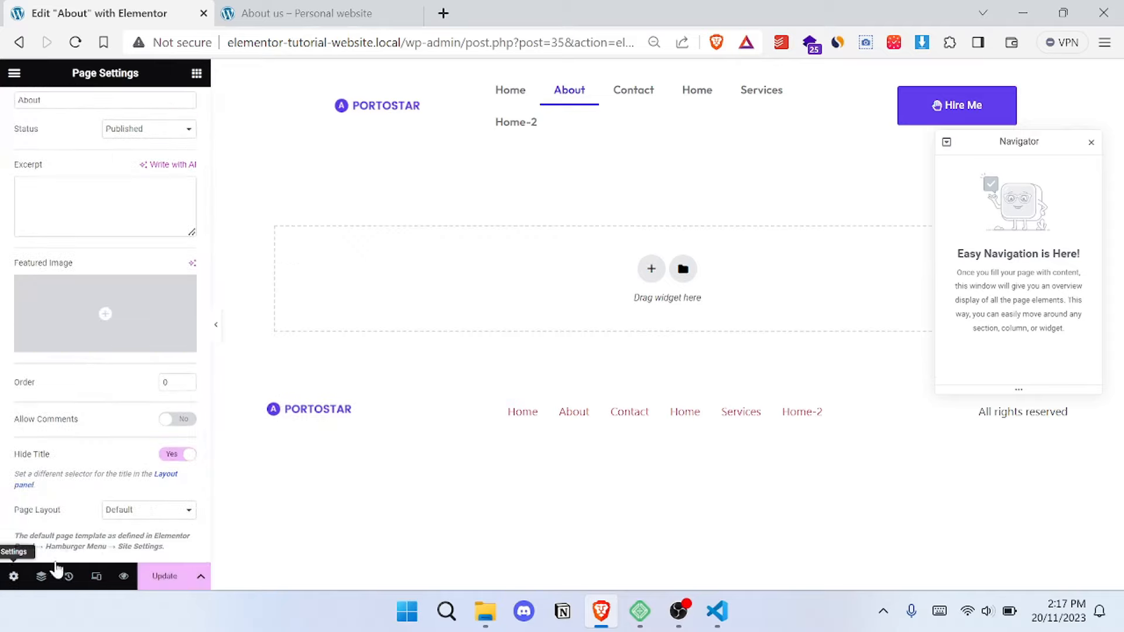
- Insert the saved About-page Template into the About page and apply the template's page settings
click(682, 269)
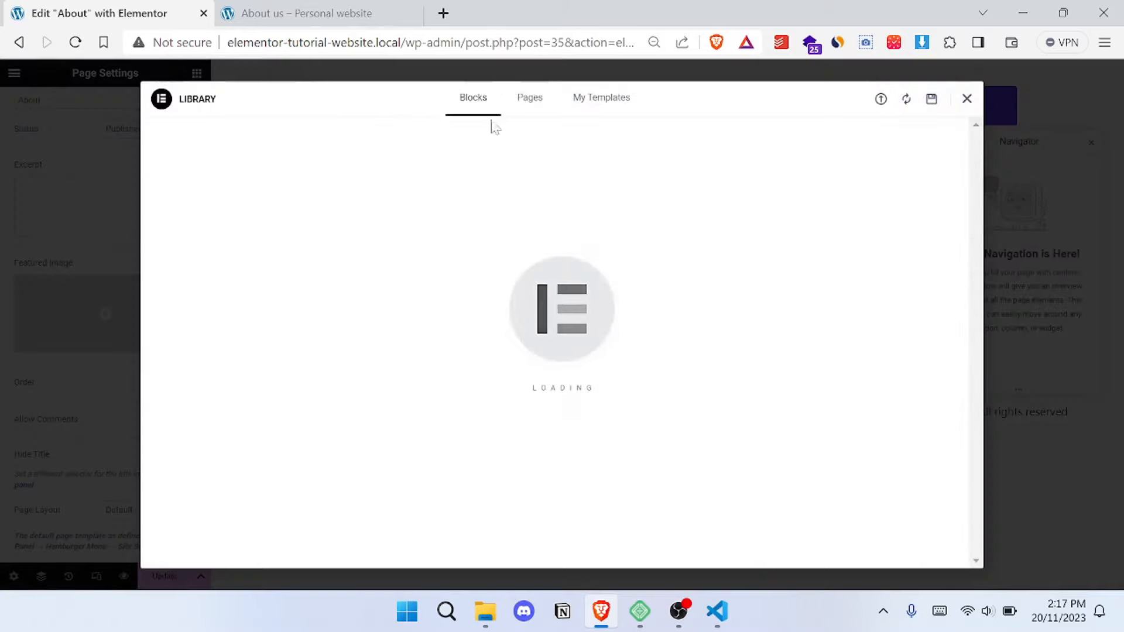
click(612, 103)
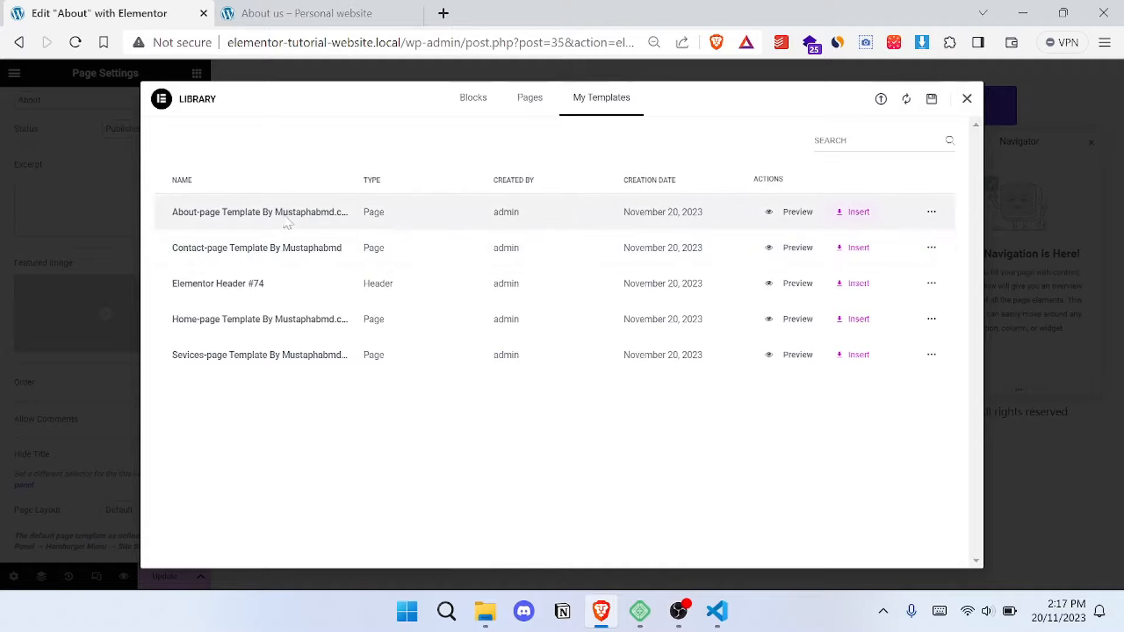
click(857, 214)
click(662, 359)
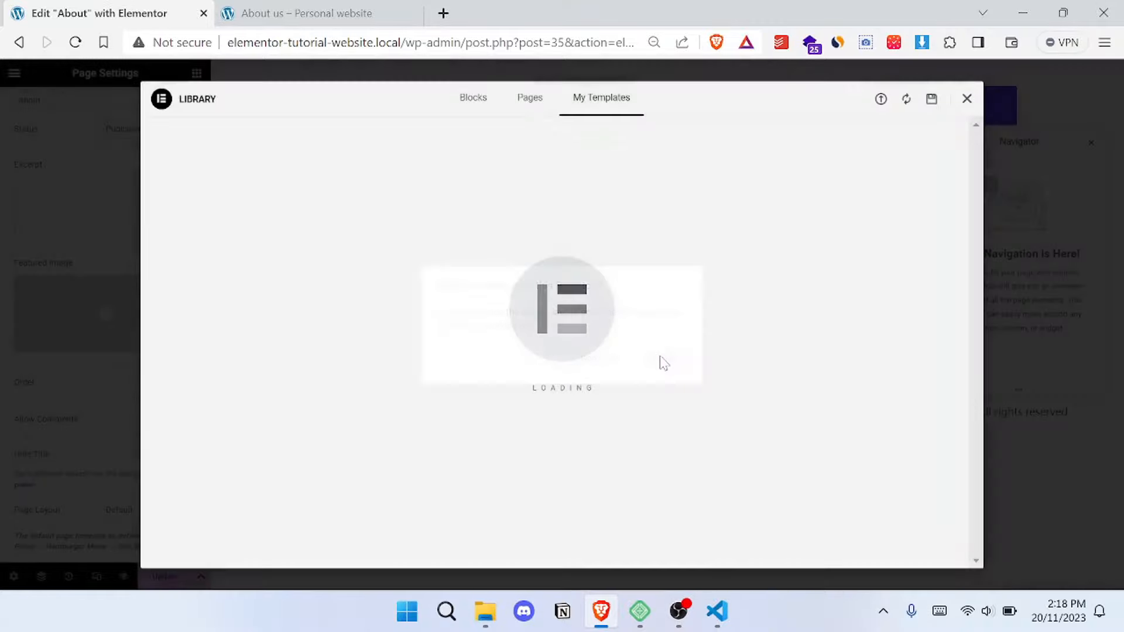
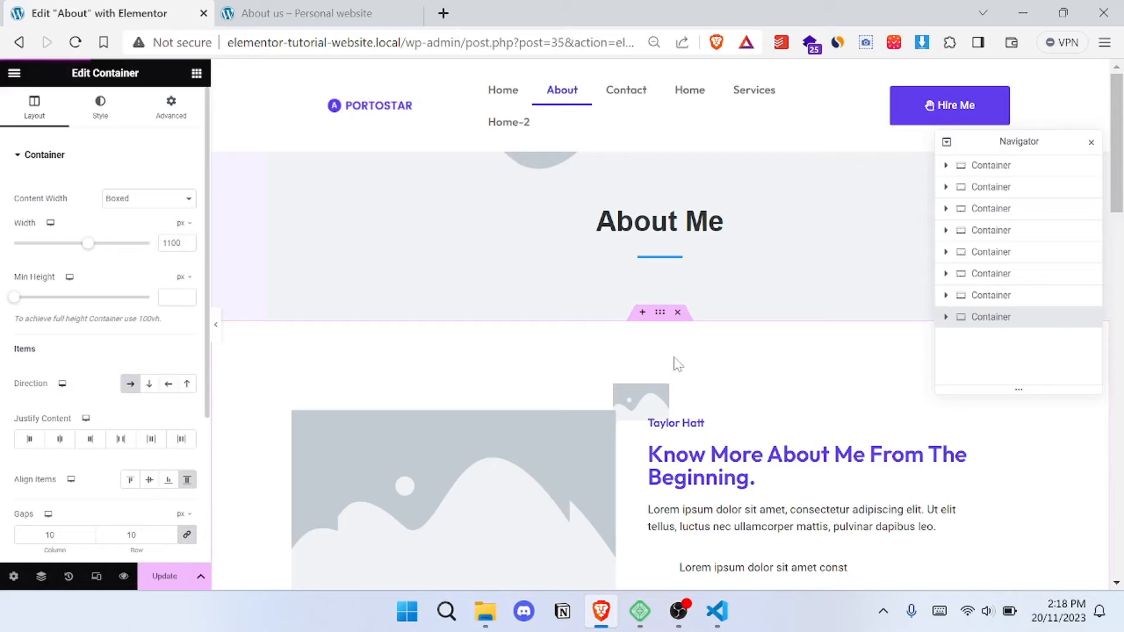
- Examine the intro section's text and check list on the About page, including the first list item's text, icon and link settings
scroll(678, 364, down, 5)
scroll(509, 246, up, 2)
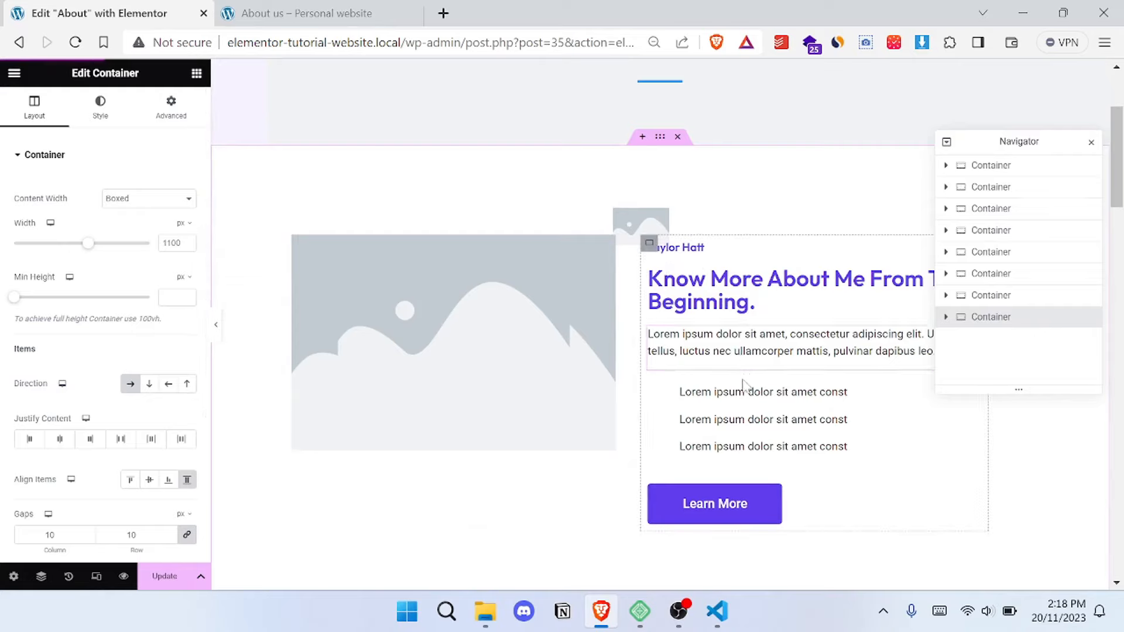
click(726, 348)
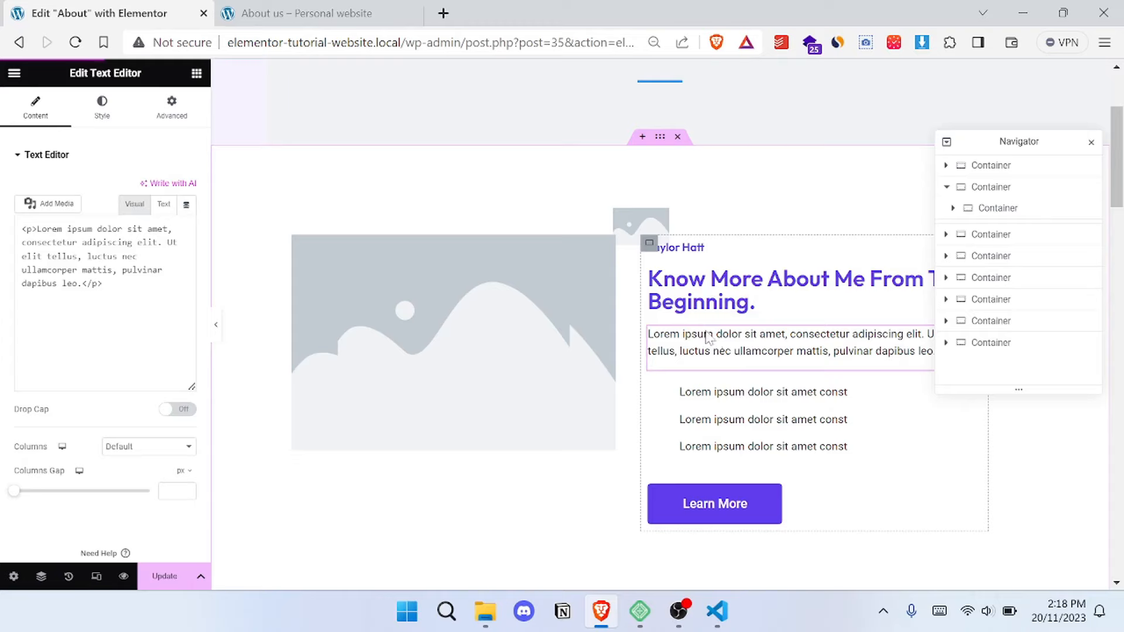
click(715, 409)
click(102, 119)
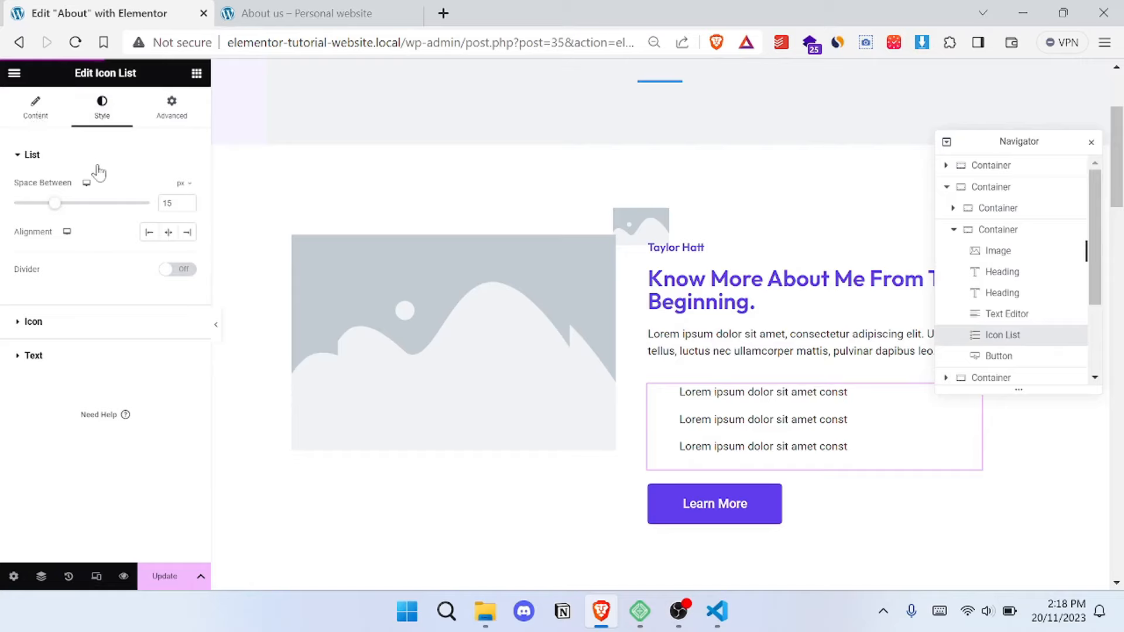
click(37, 109)
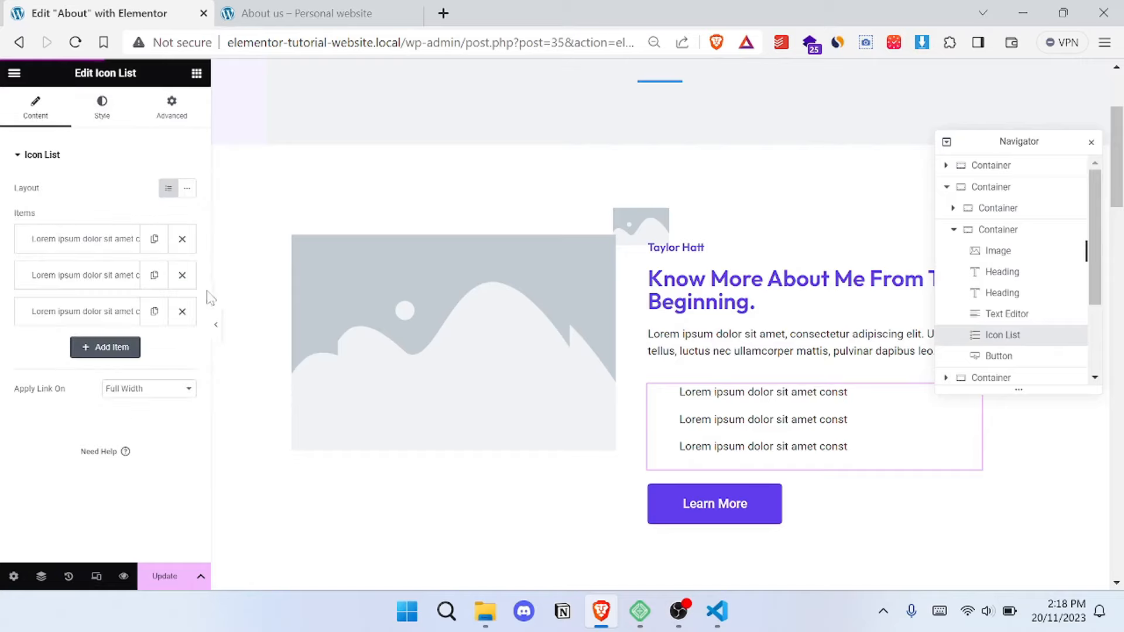
click(77, 243)
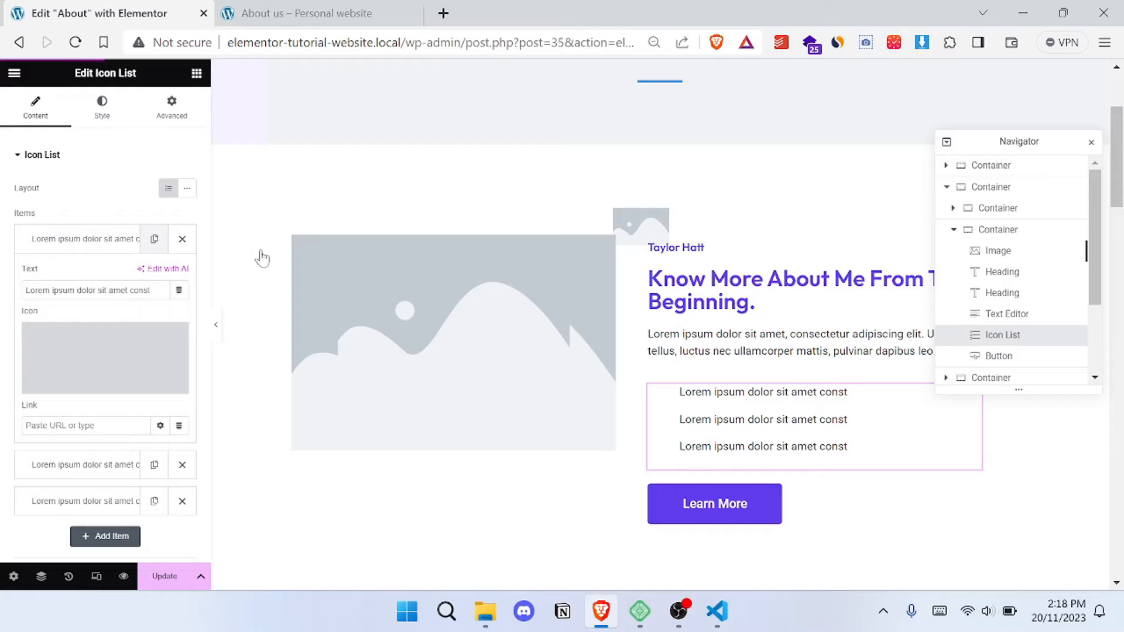
- Set the Figma progress bar in the Skills and Experience section to 74 percent
scroll(585, 300, down, 7)
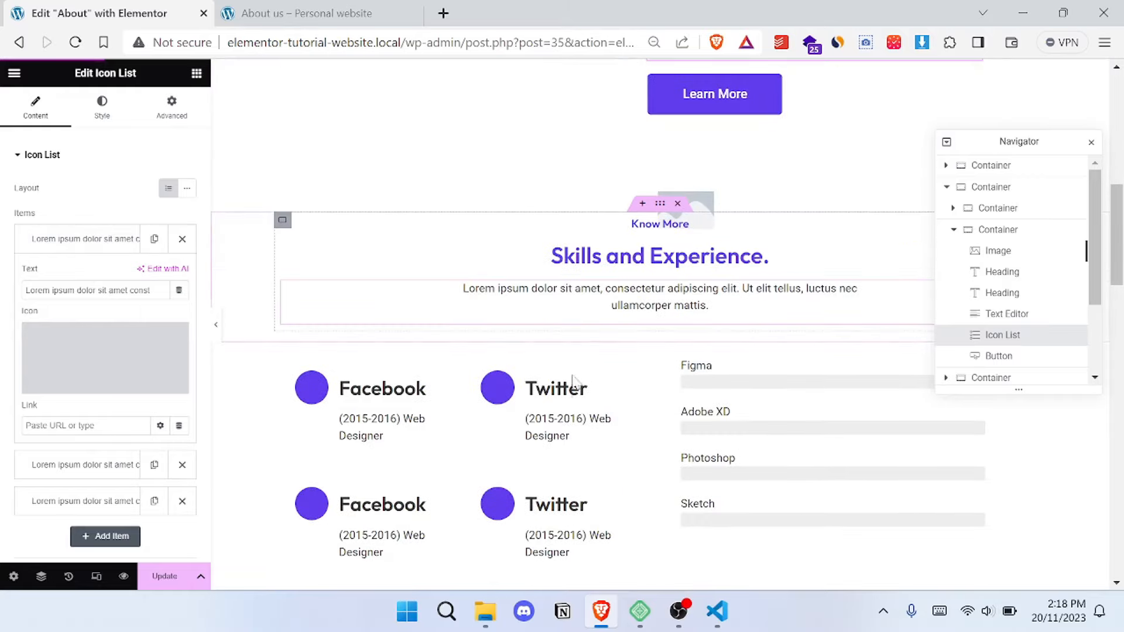
scroll(609, 391, down, 3)
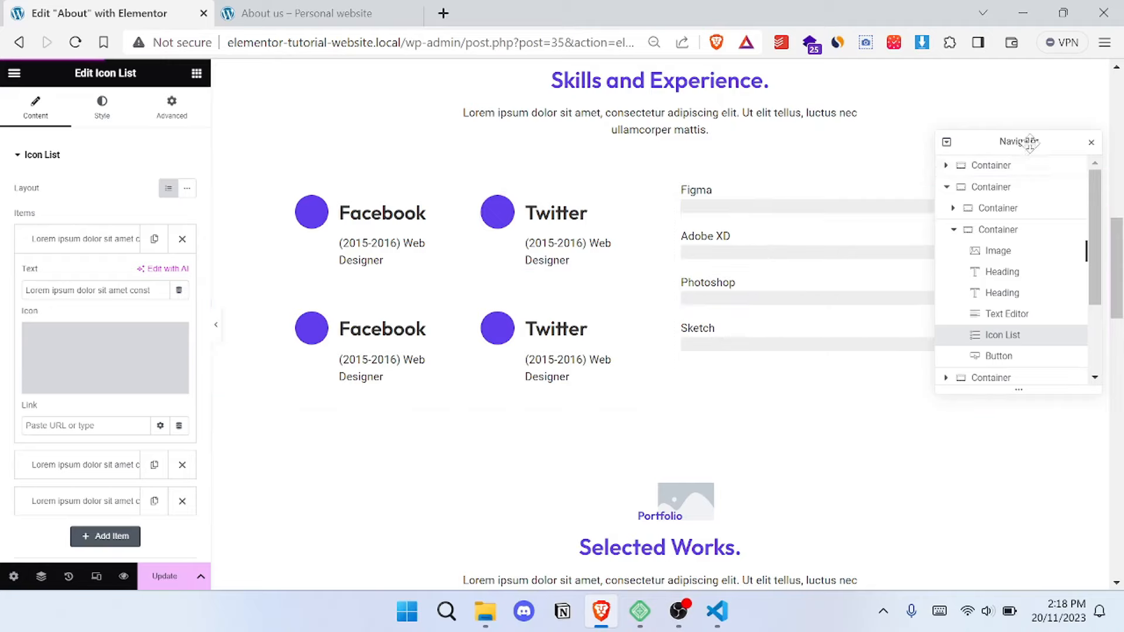
drag(907, 201, 605, 315)
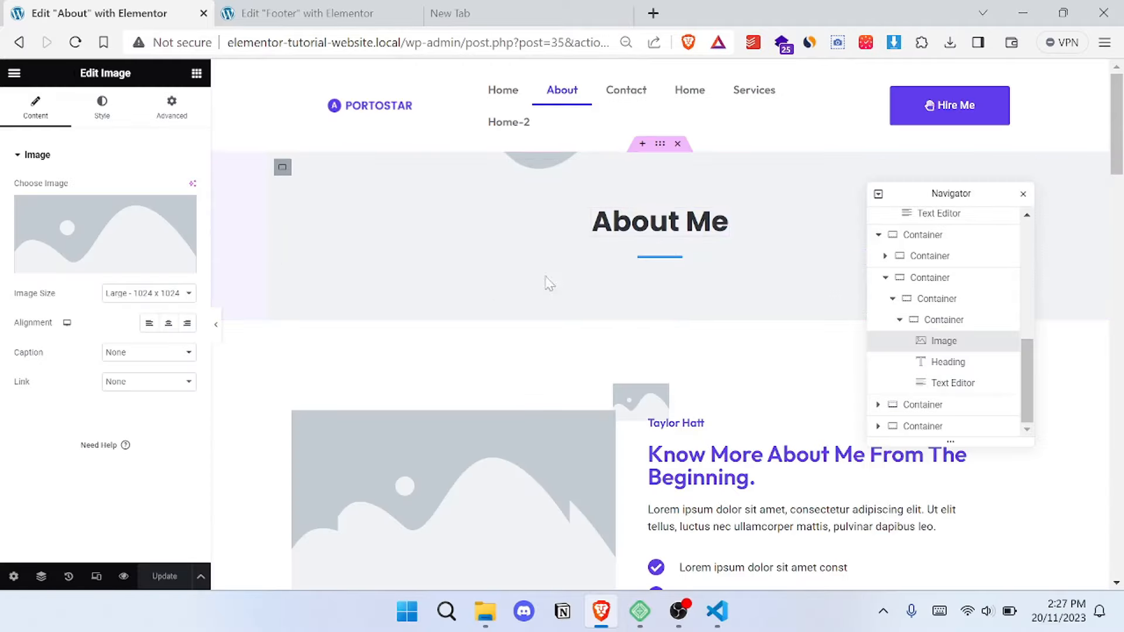
scroll(550, 284, down, 4)
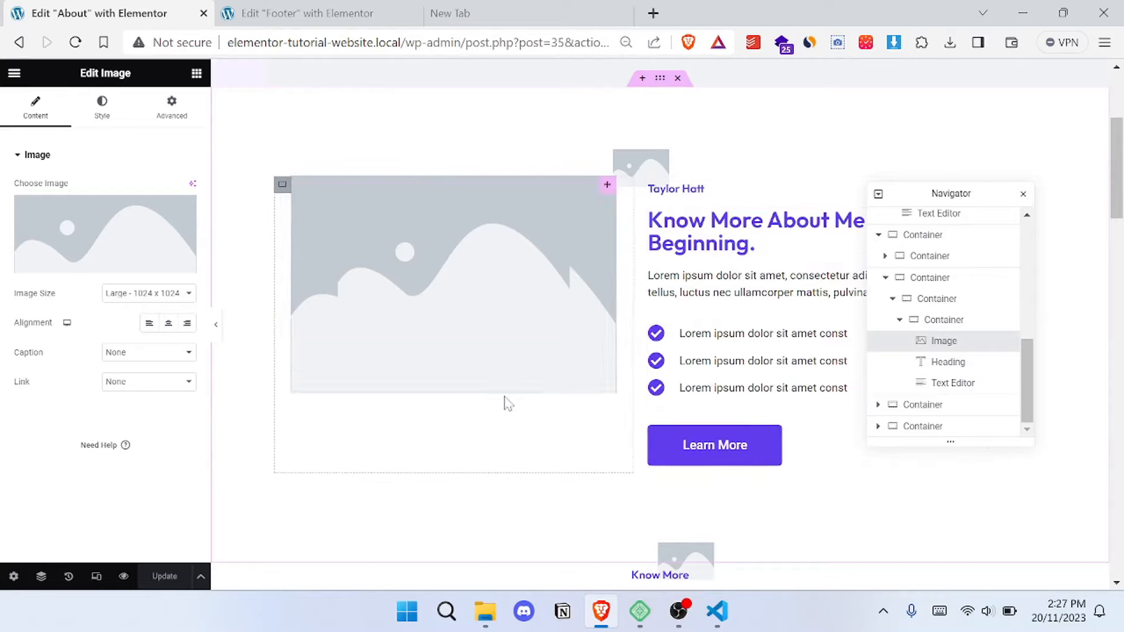
scroll(538, 325, down, 8)
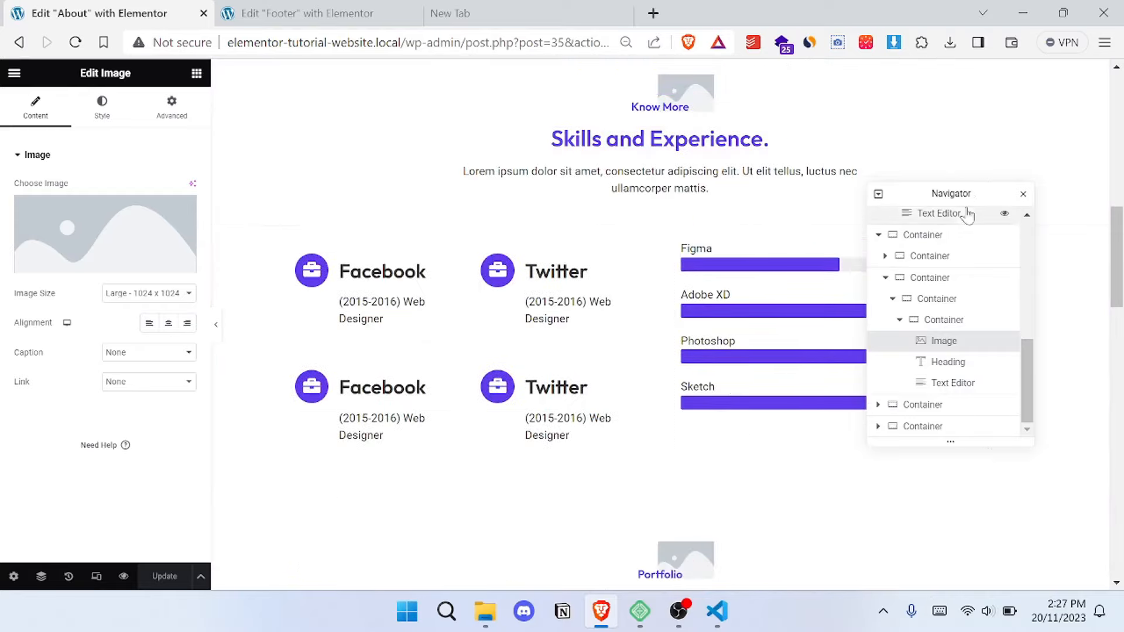
drag(955, 199, 570, 279)
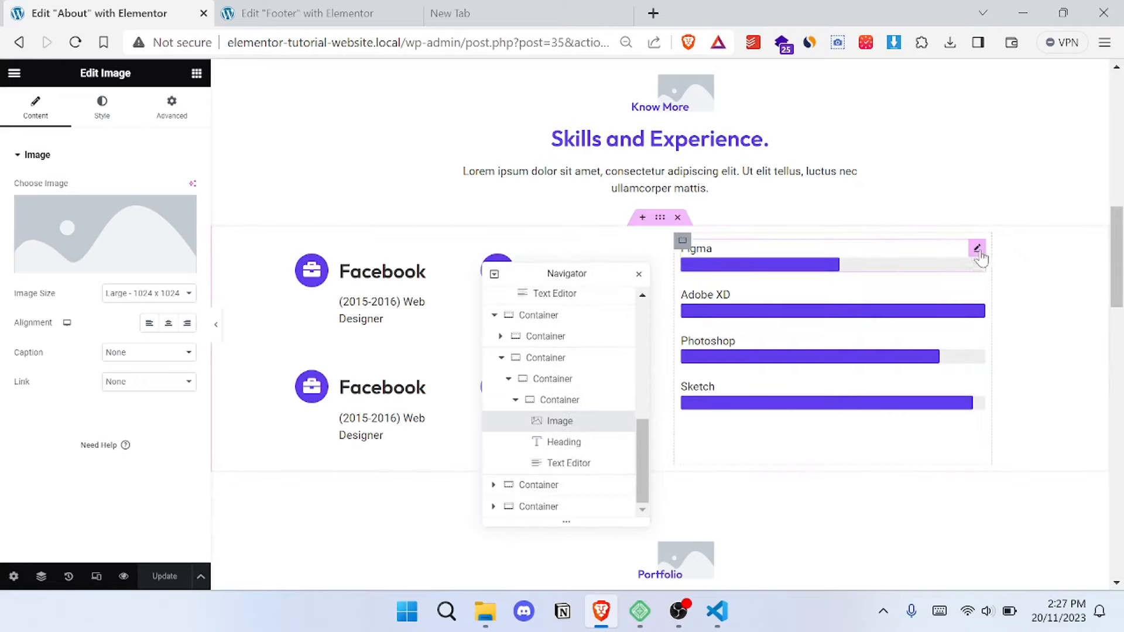
click(977, 249)
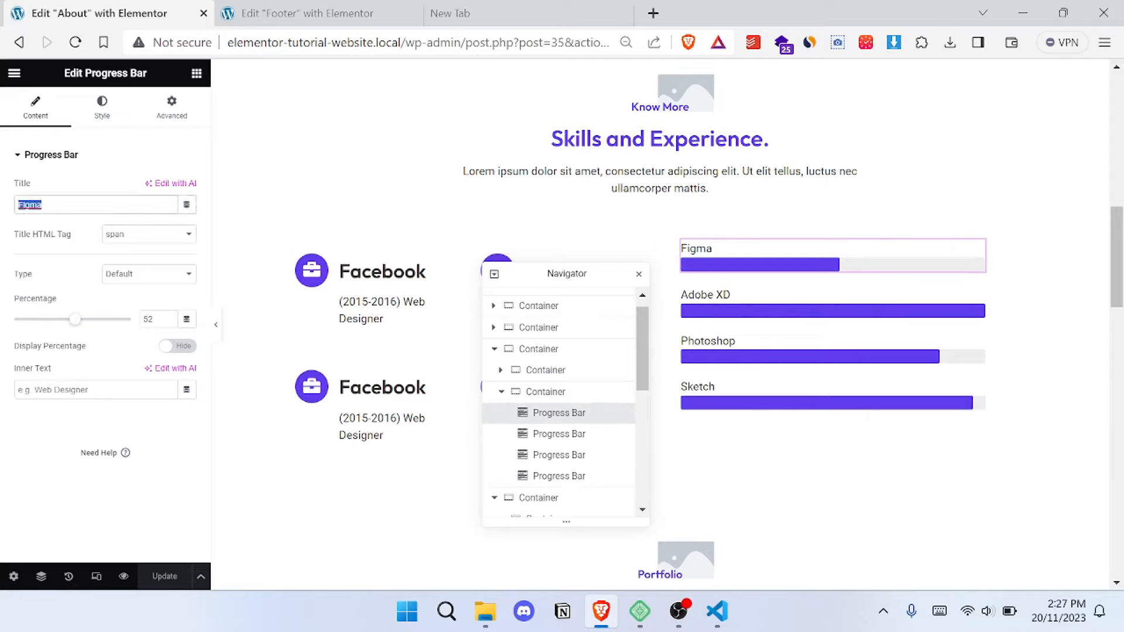
drag(77, 324, 105, 329)
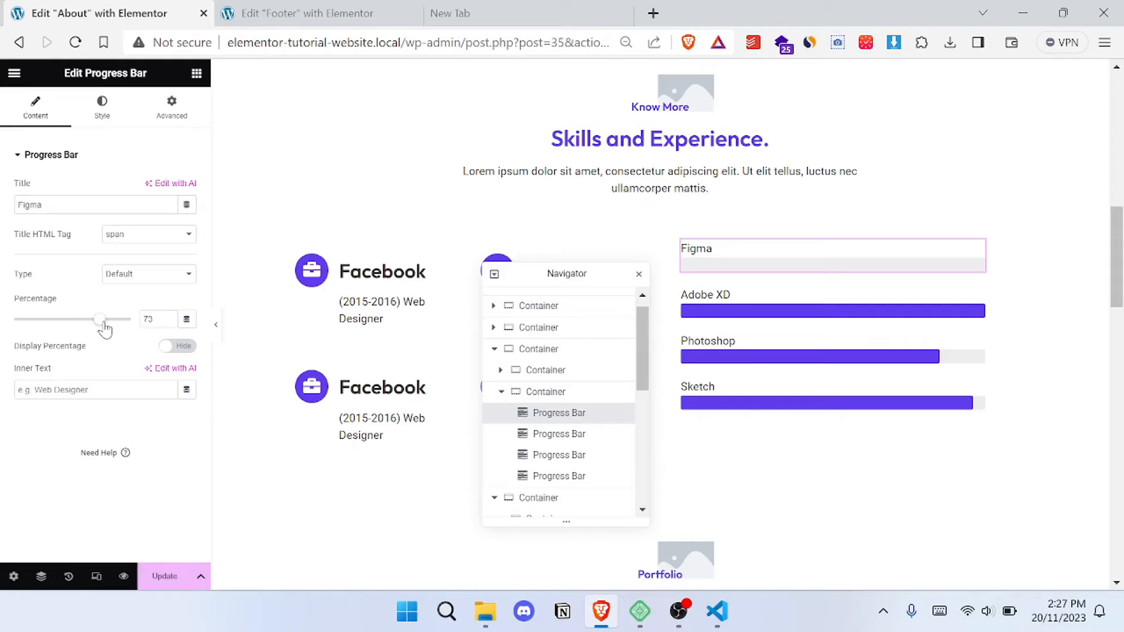
- Try the Secondary and Accent global colors on the Figma progress bar, and reapply the Primary global color
click(102, 116)
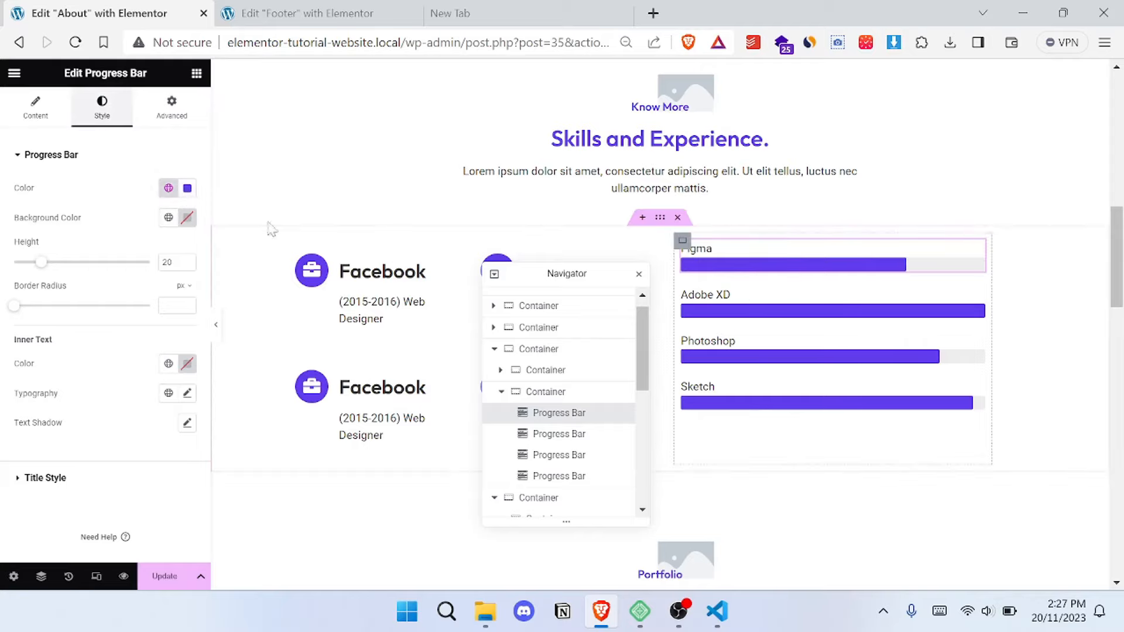
click(185, 195)
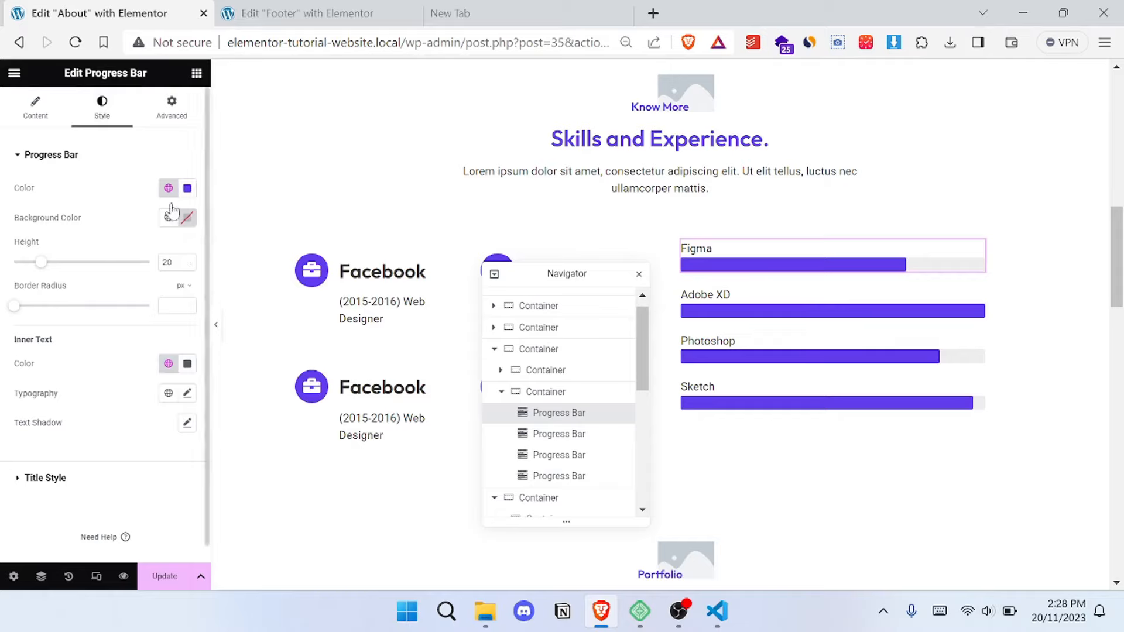
click(168, 188)
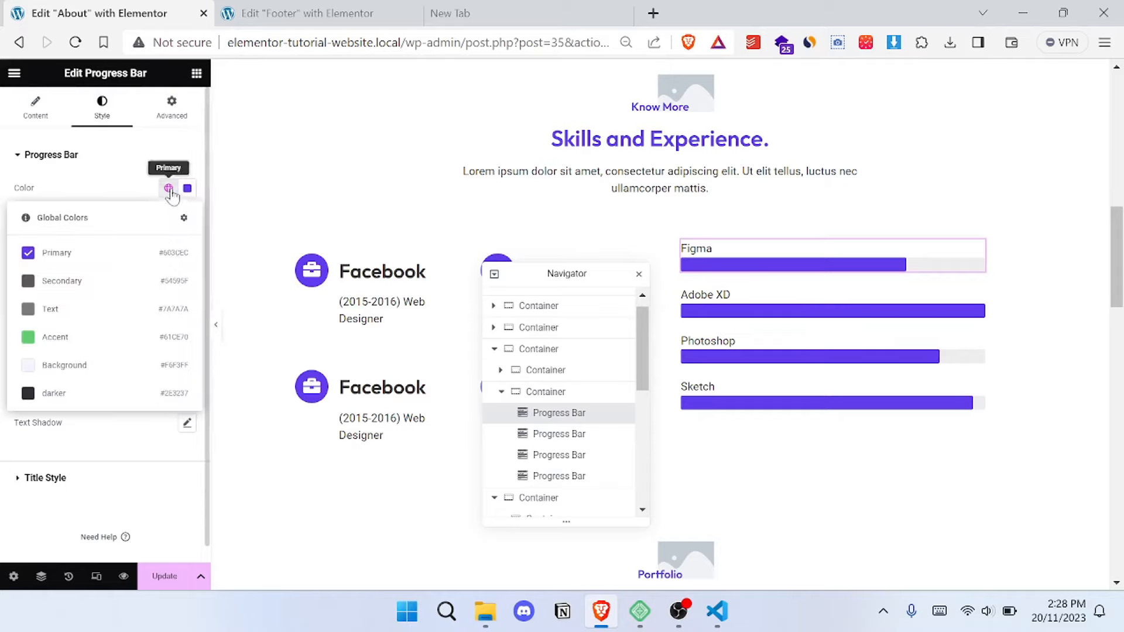
click(99, 280)
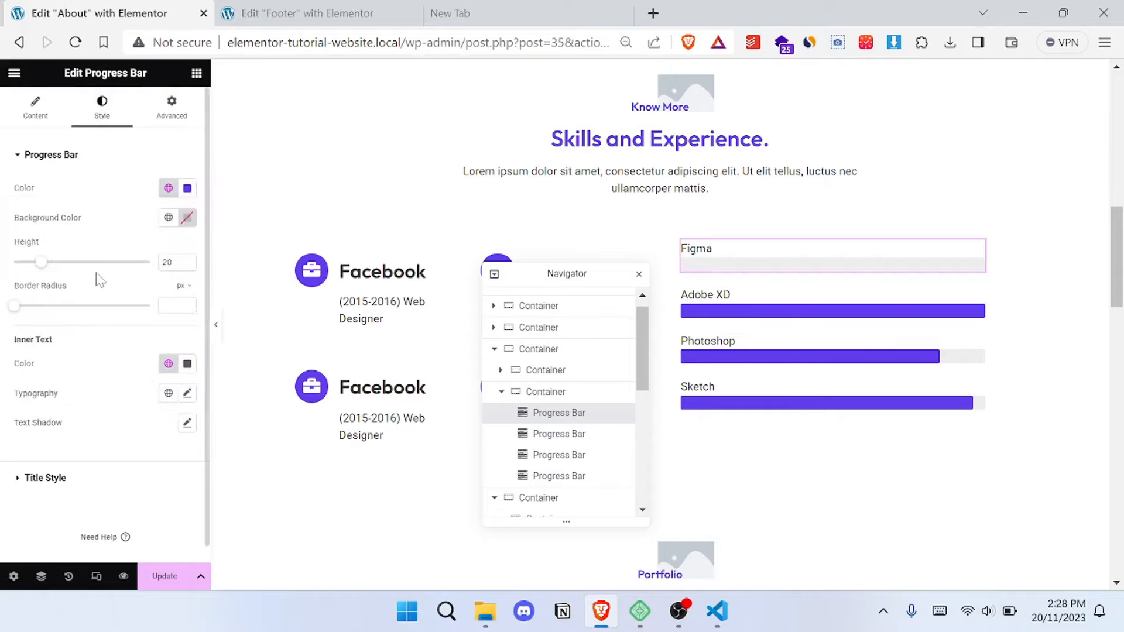
click(168, 188)
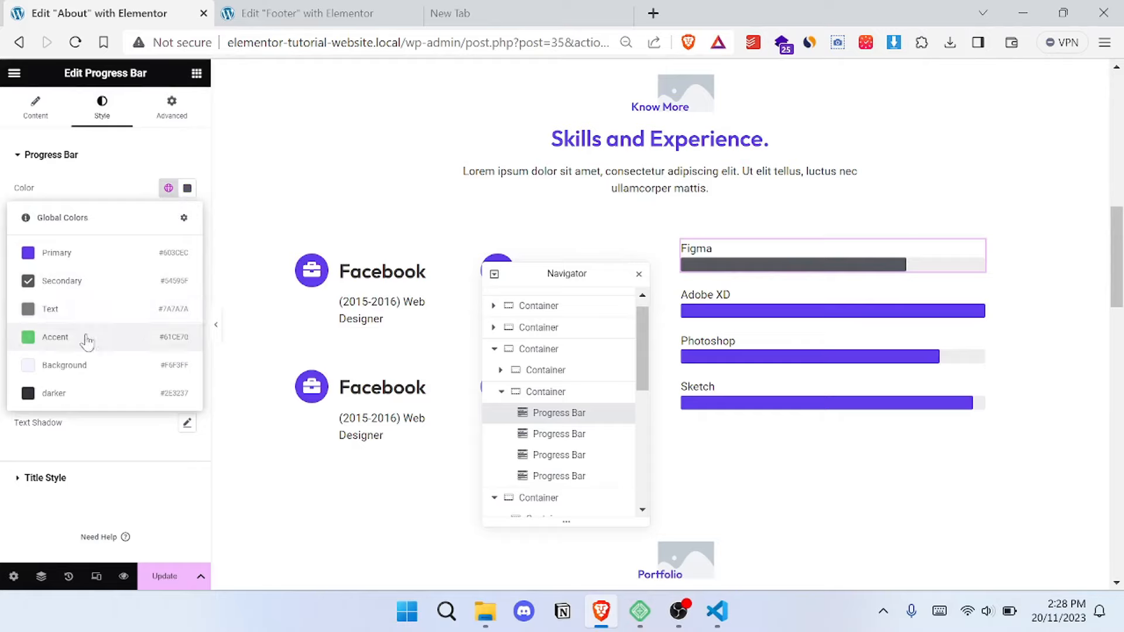
click(88, 358)
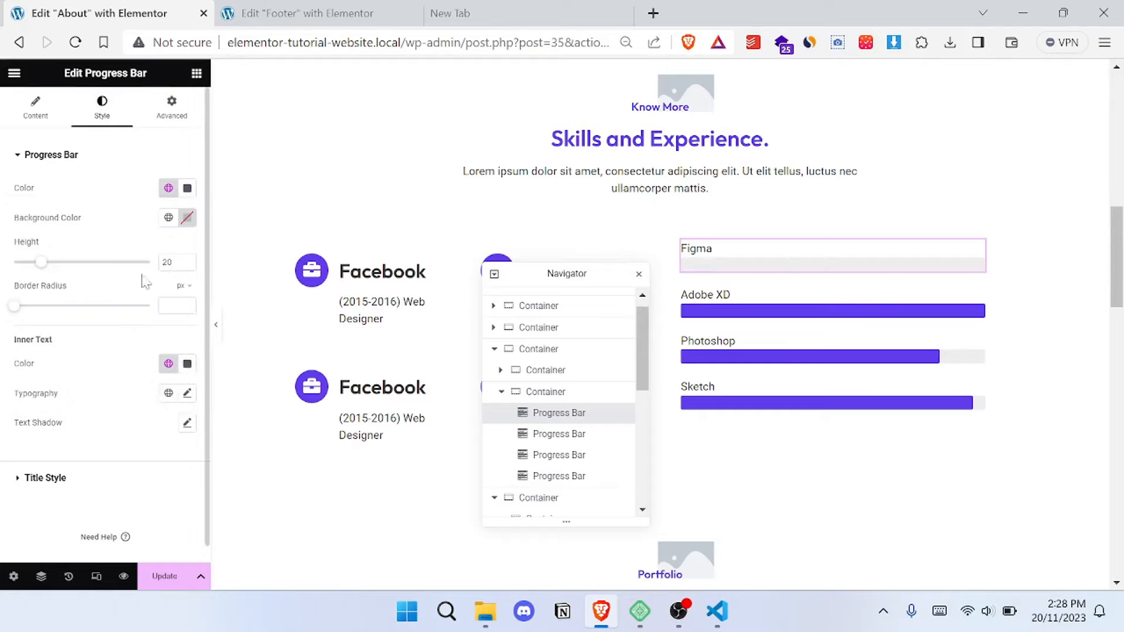
click(168, 188)
click(110, 256)
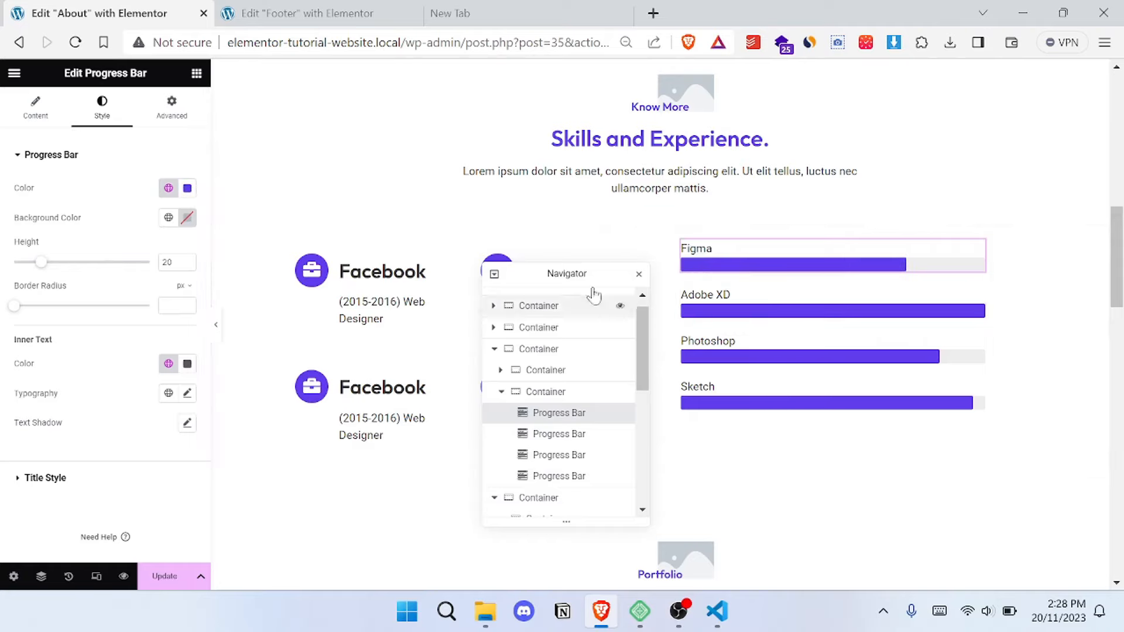
- View the icon library for the upper Twitter icon box and leave its icon choice as it is
drag(571, 273, 769, 341)
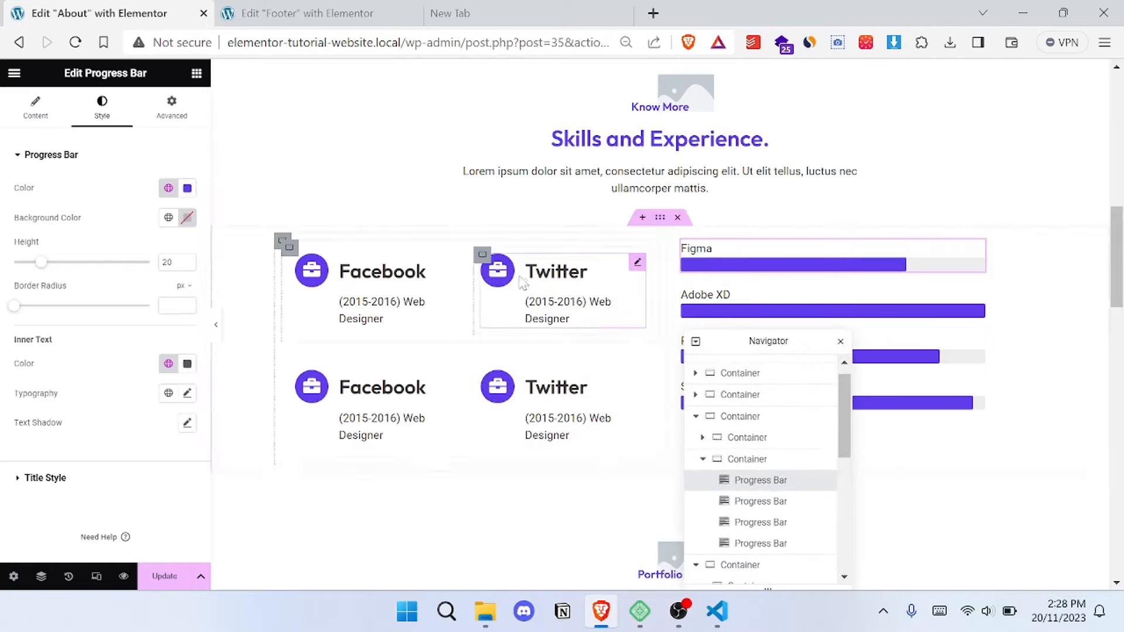
click(640, 265)
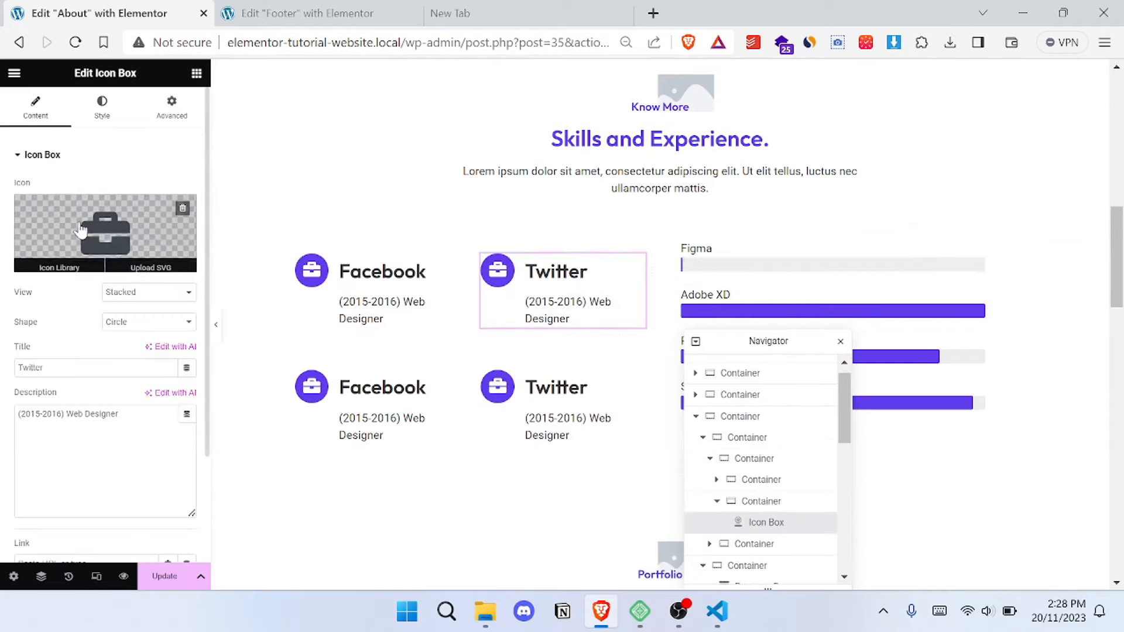
click(96, 222)
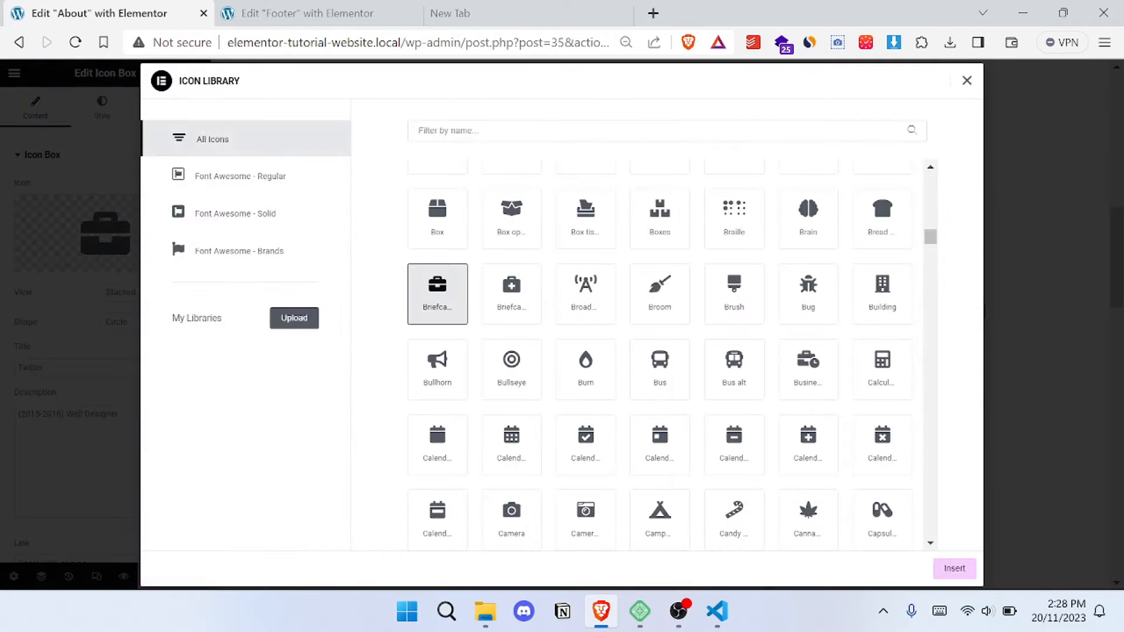
click(967, 81)
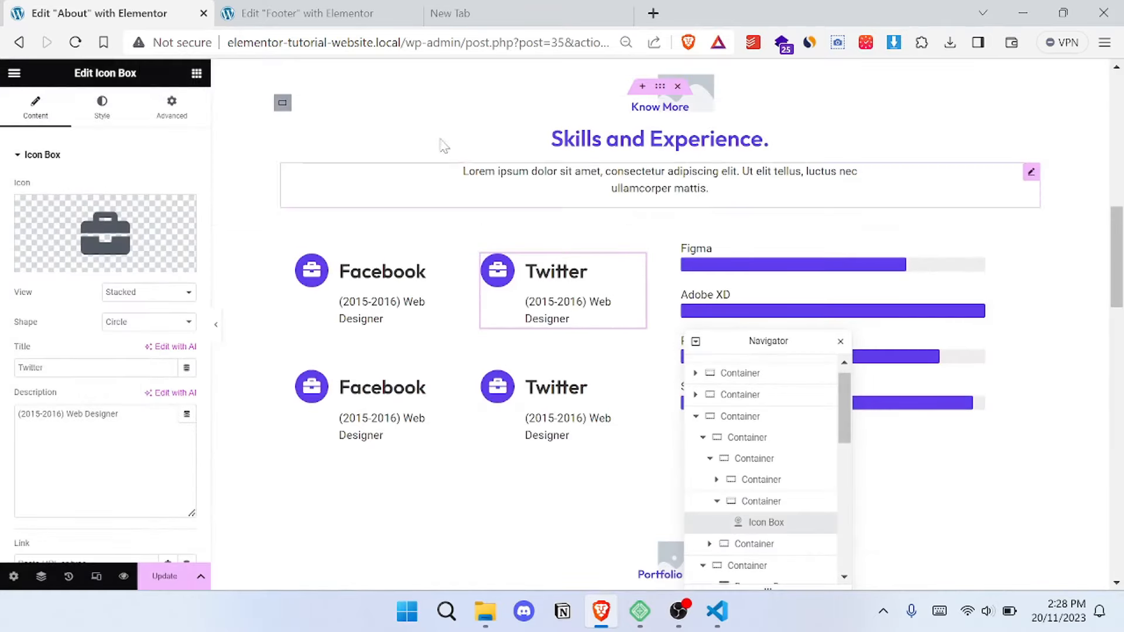
- Review the About page's portfolio, statistics and footer sections, and save the page
scroll(477, 255, down, 1)
scroll(477, 256, down, 2)
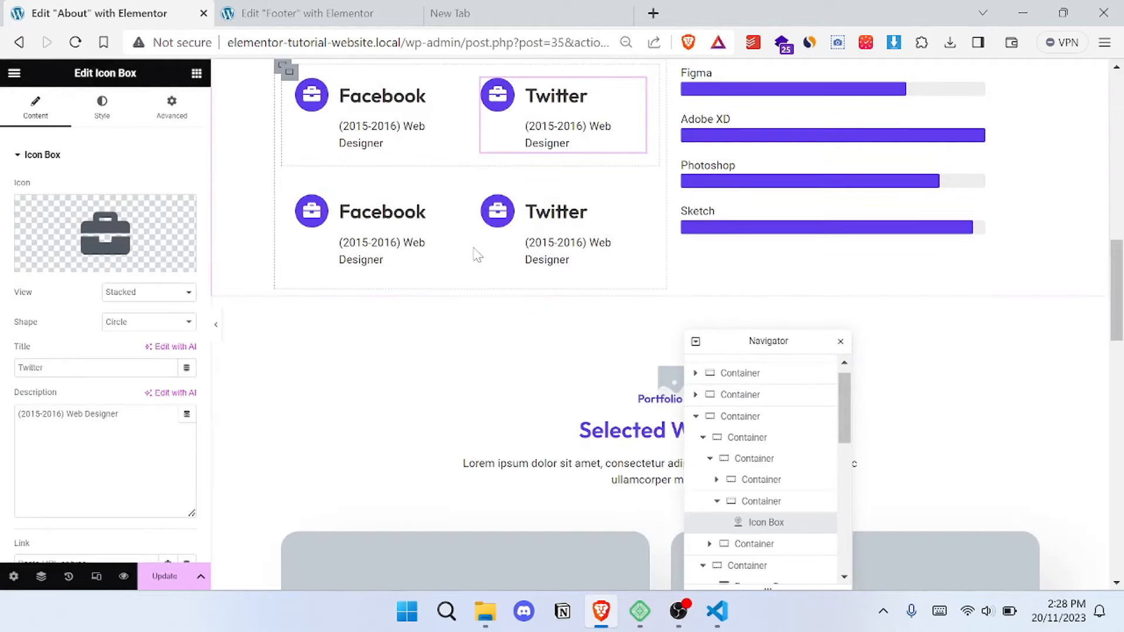
scroll(609, 233, down, 4)
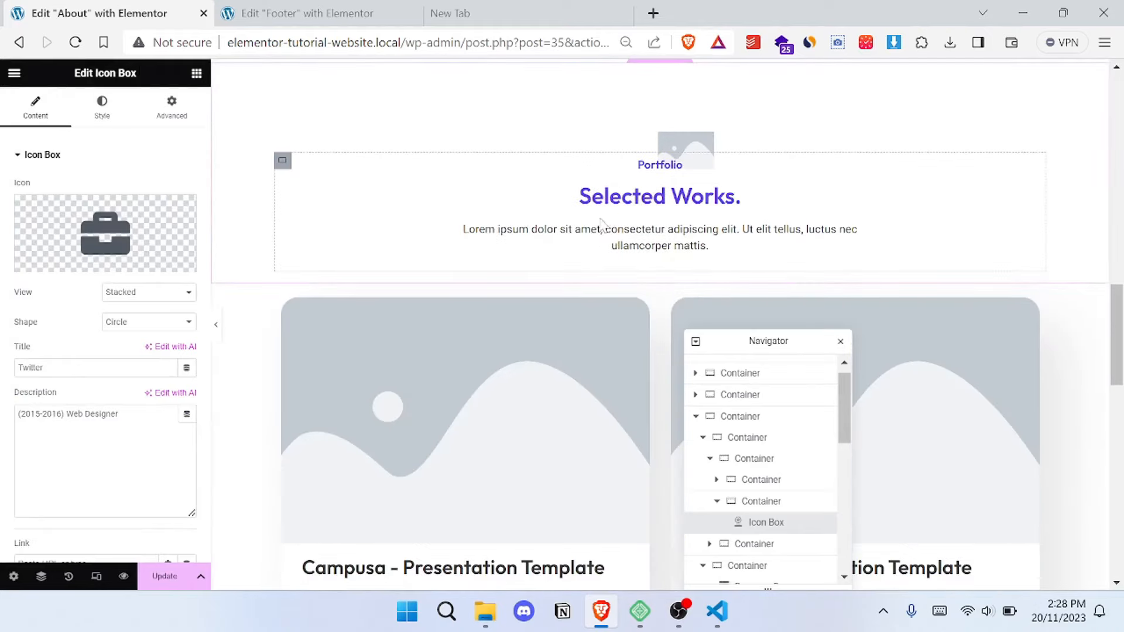
scroll(580, 226, down, 3)
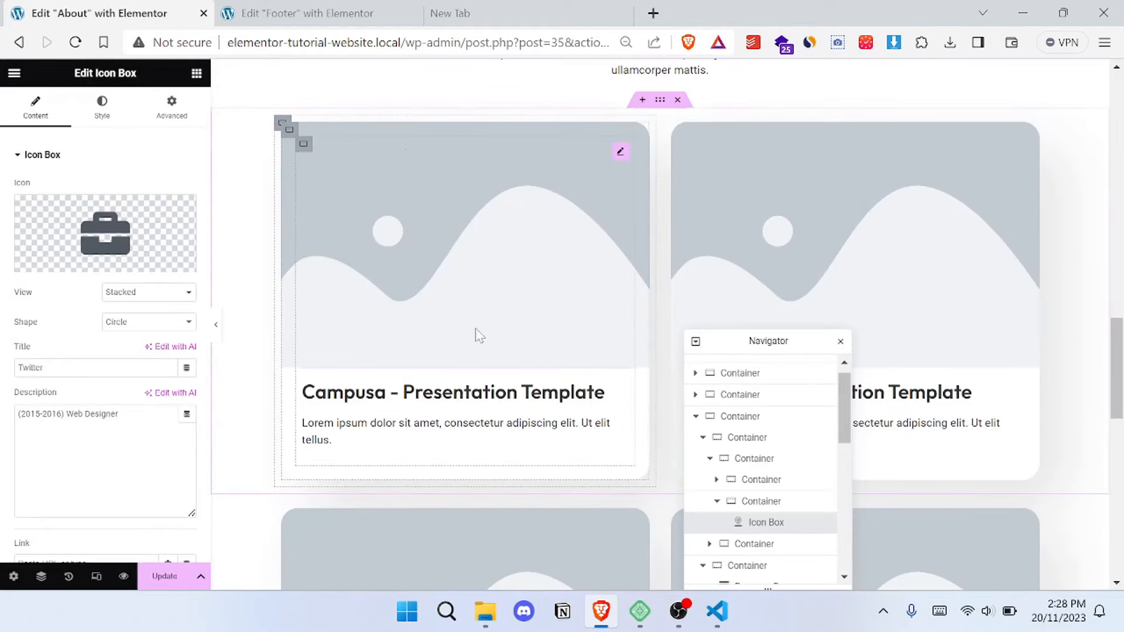
scroll(455, 246, down, 5)
scroll(502, 323, down, 8)
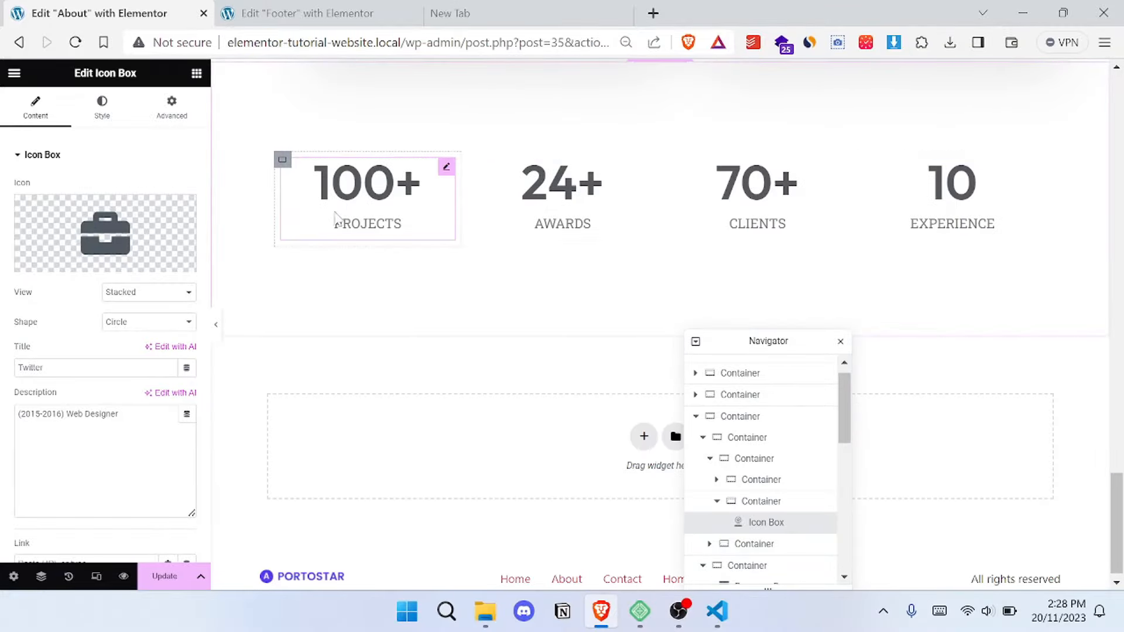
scroll(760, 275, down, 1)
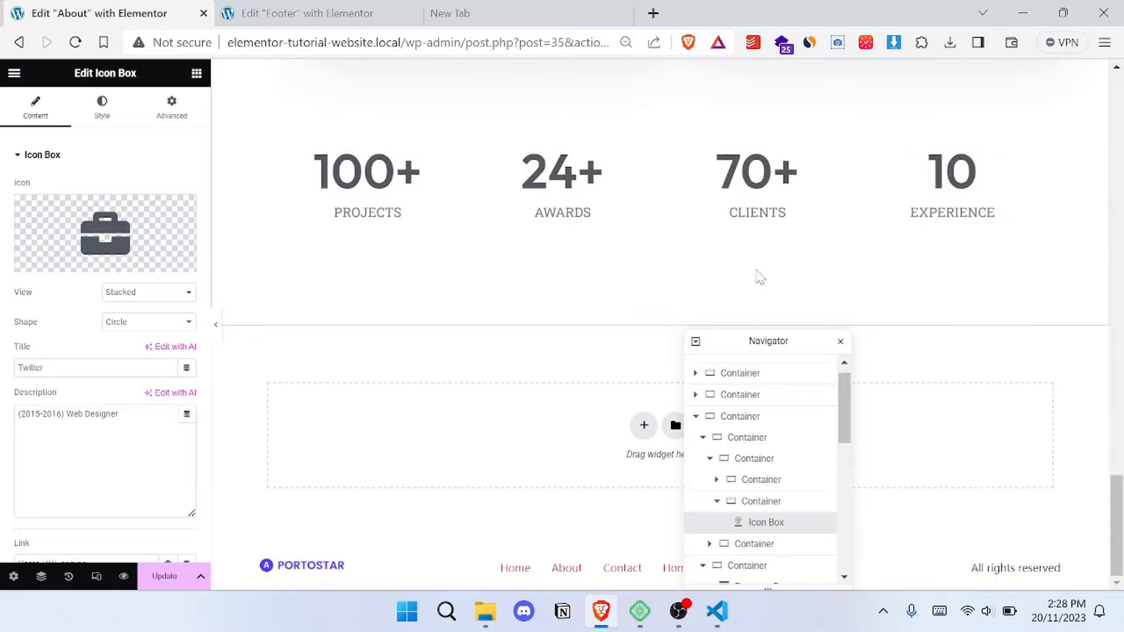
scroll(556, 247, up, 15)
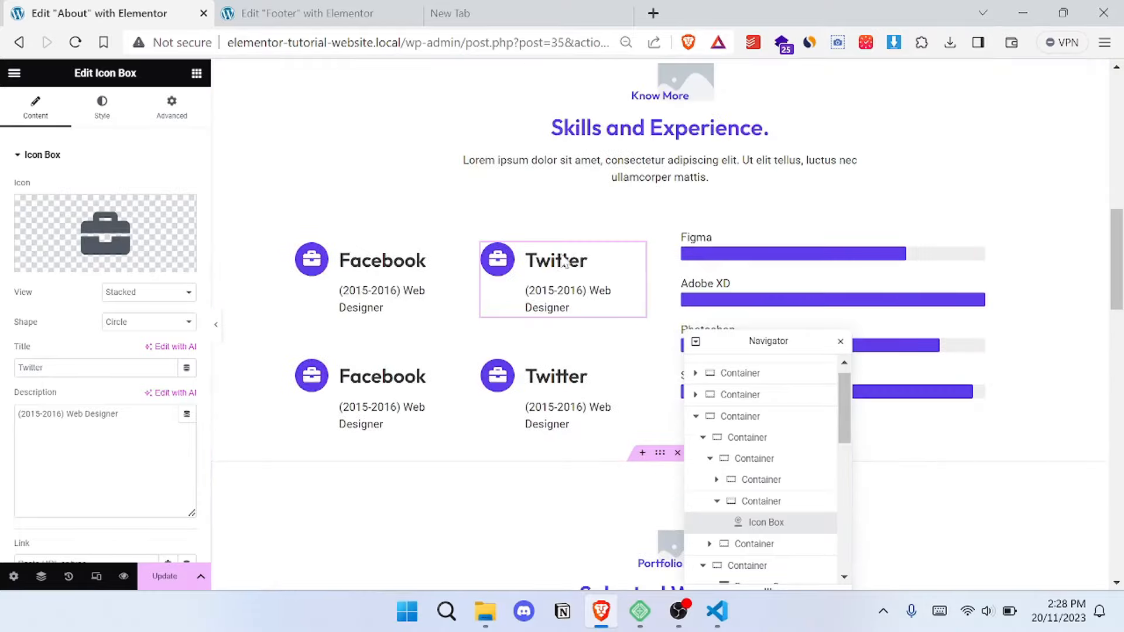
scroll(573, 257, up, 7)
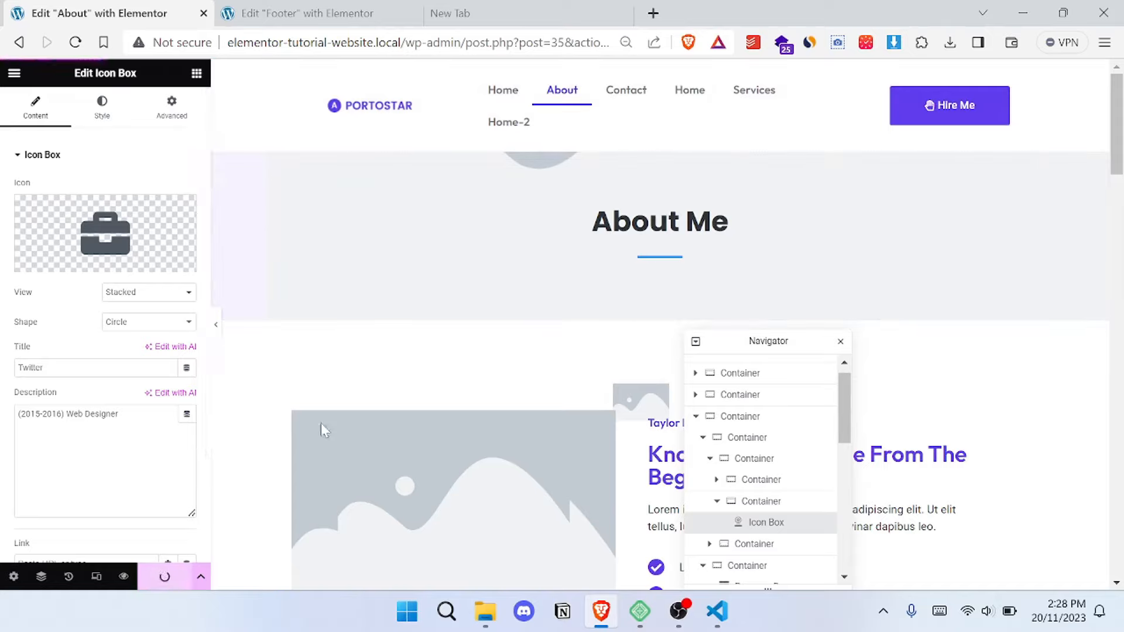
- Leave the About page editor, create a new header part in the Theme Builder, and dismiss the template library
click(19, 49)
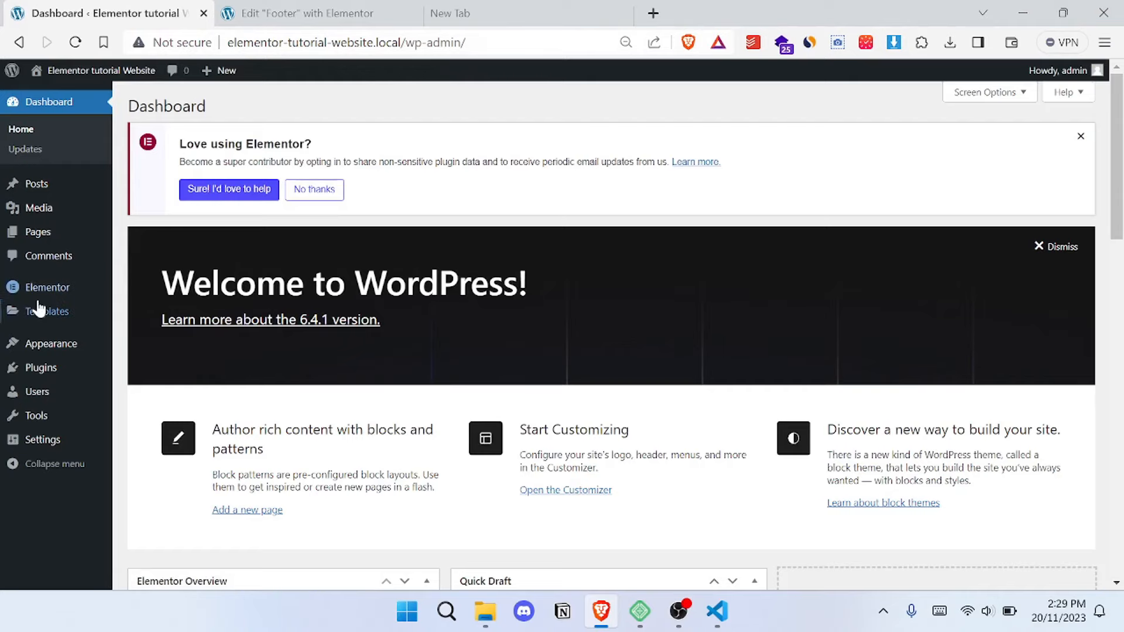
click(298, 13)
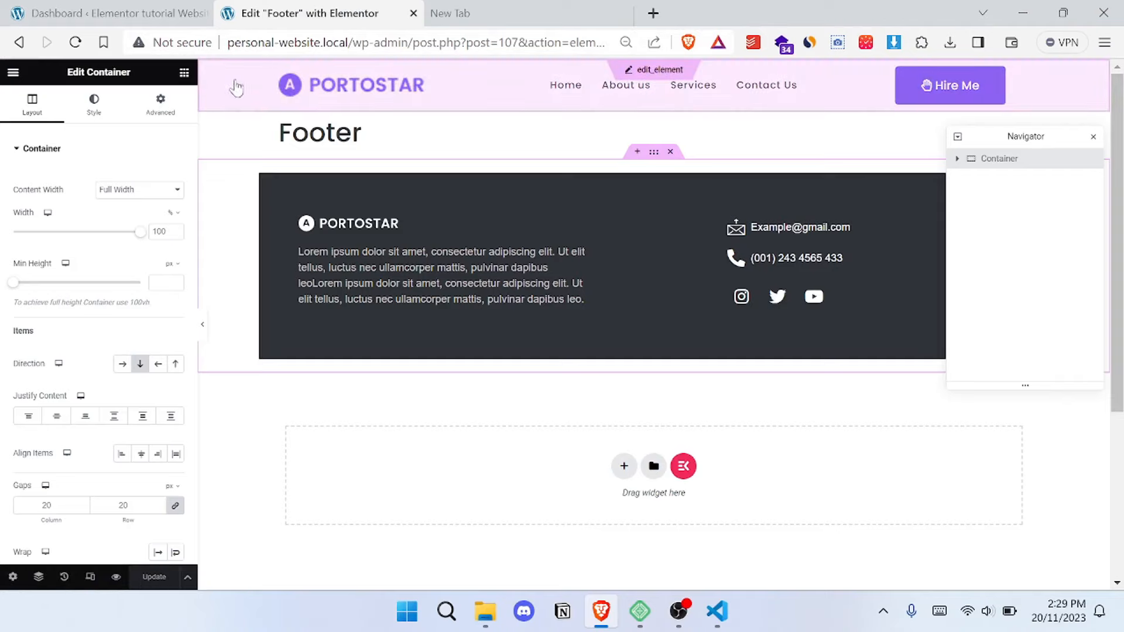
click(156, 11)
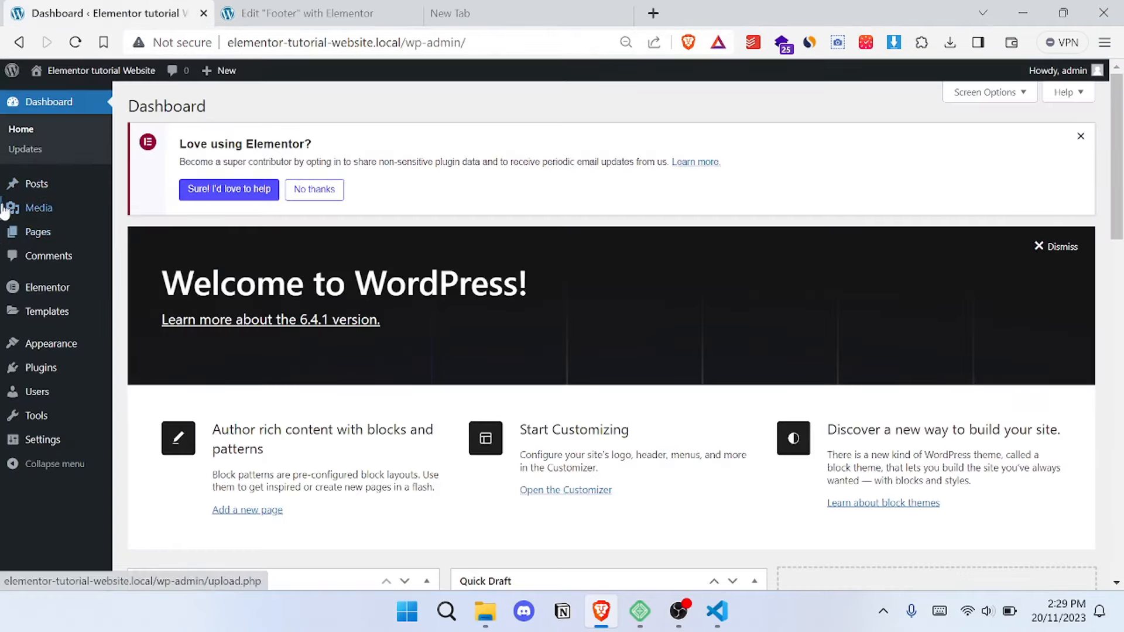
mouse_move(35, 315)
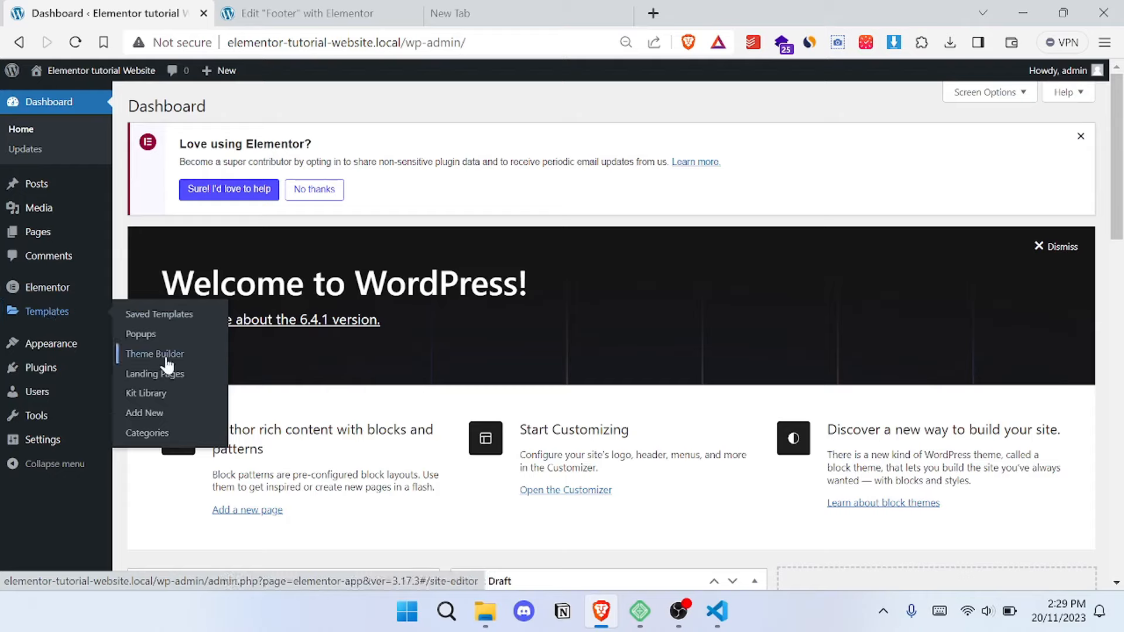
click(136, 363)
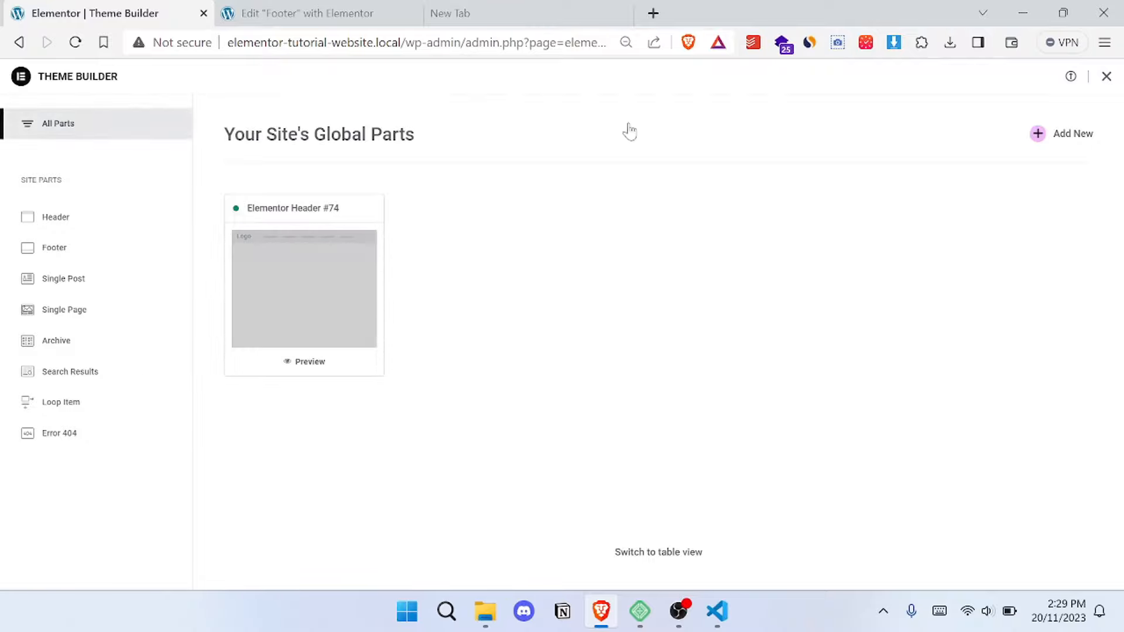
click(1043, 136)
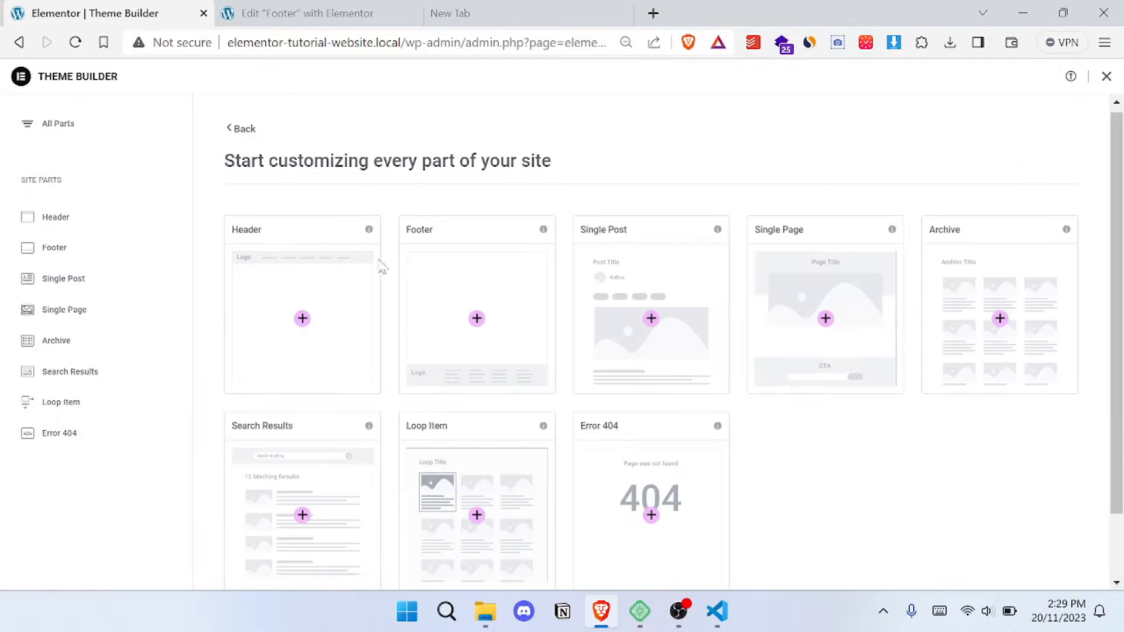
click(323, 305)
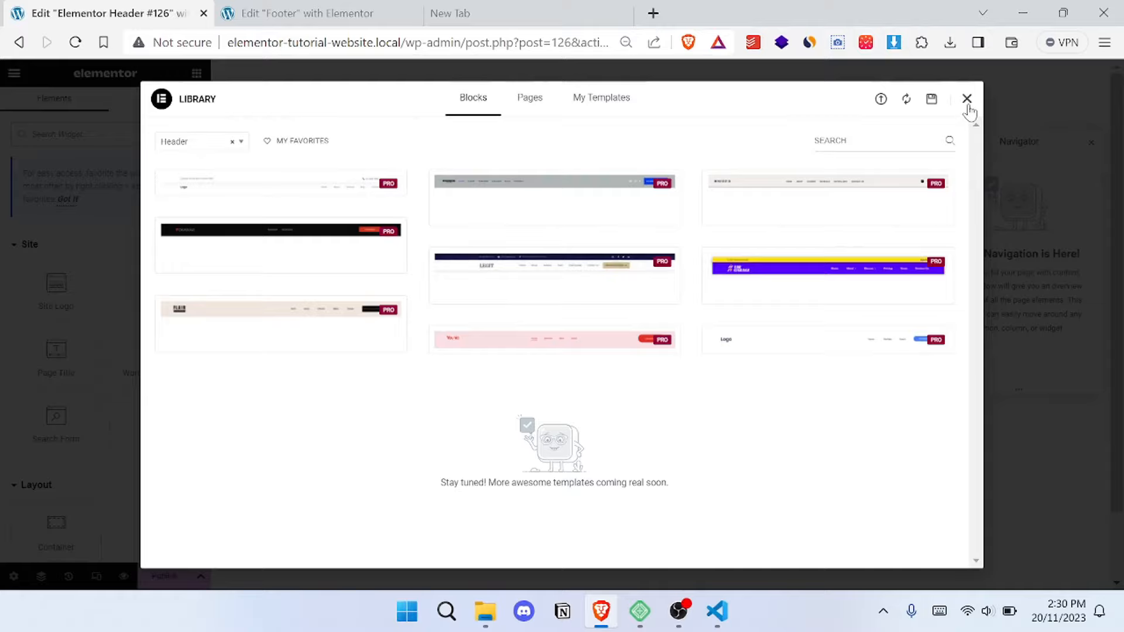
click(967, 99)
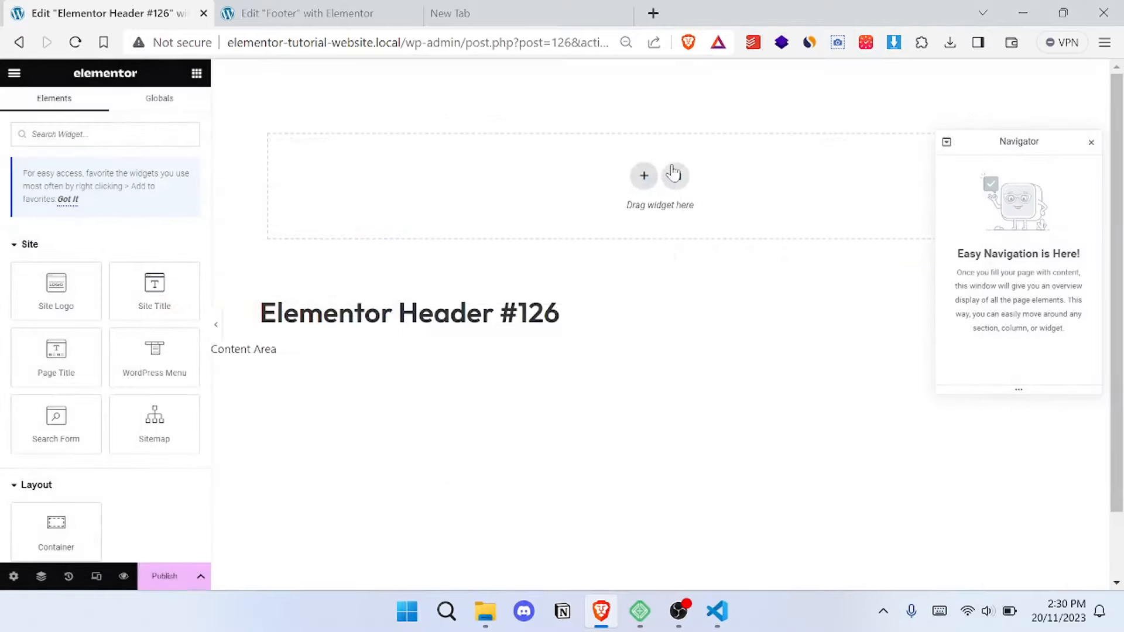
- Import the Header Template JSON file from the Personal portfolio website folder into the template library and insert it into the header
click(676, 177)
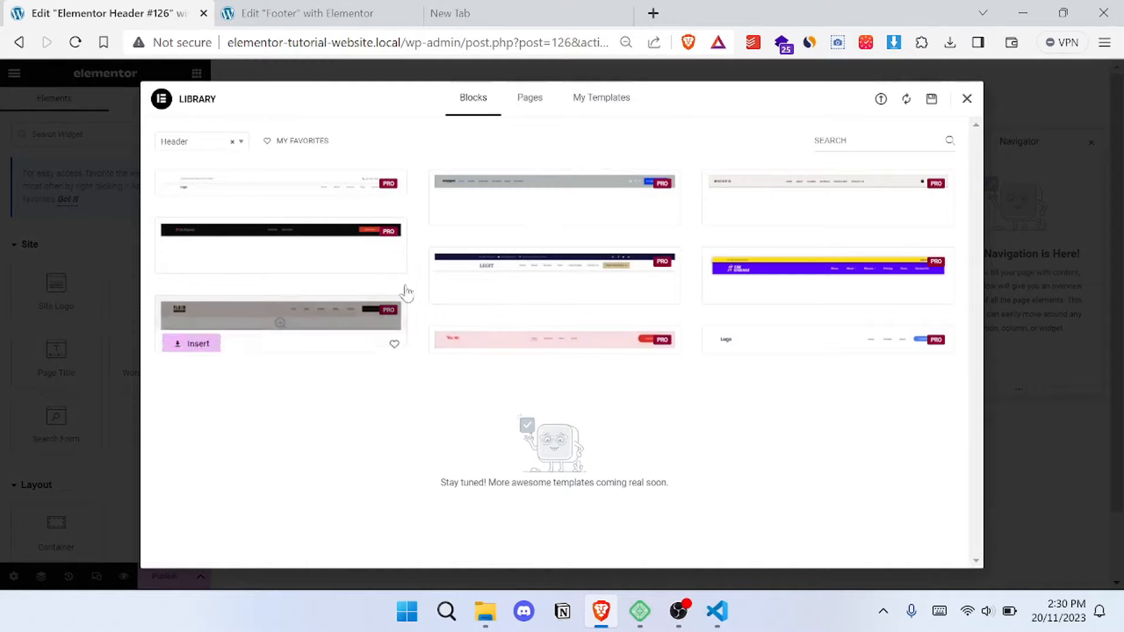
click(602, 103)
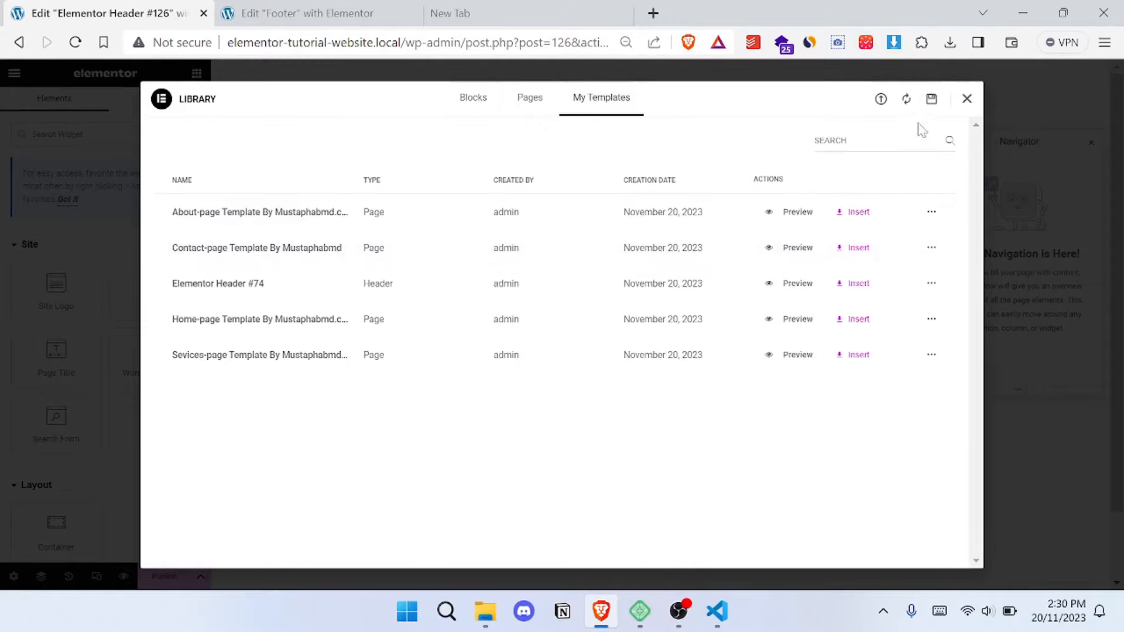
click(882, 101)
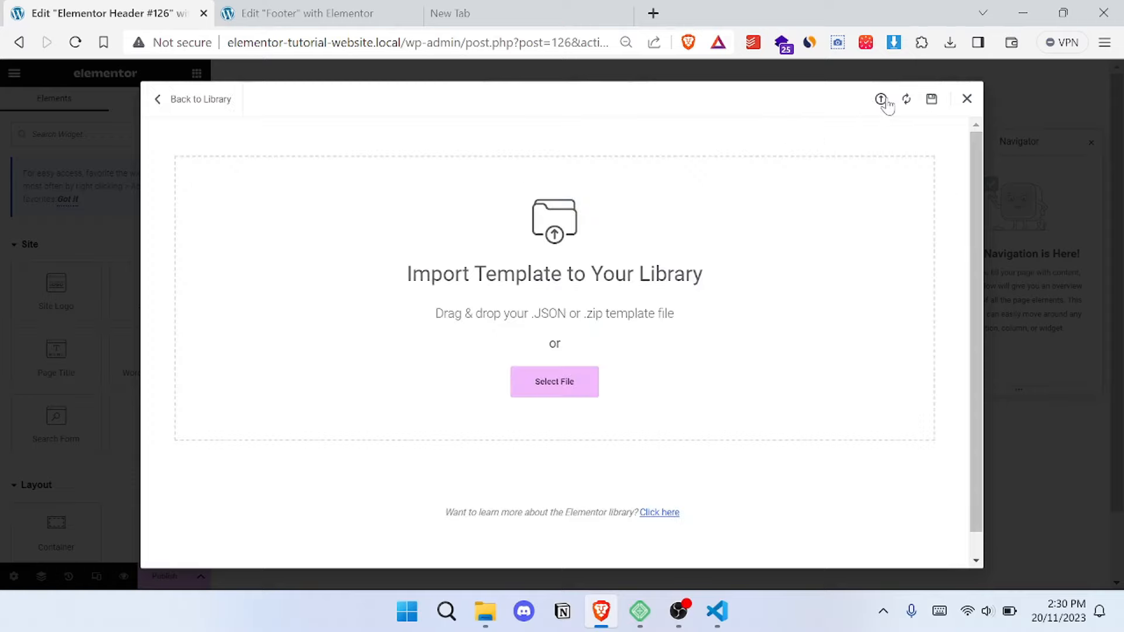
click(574, 370)
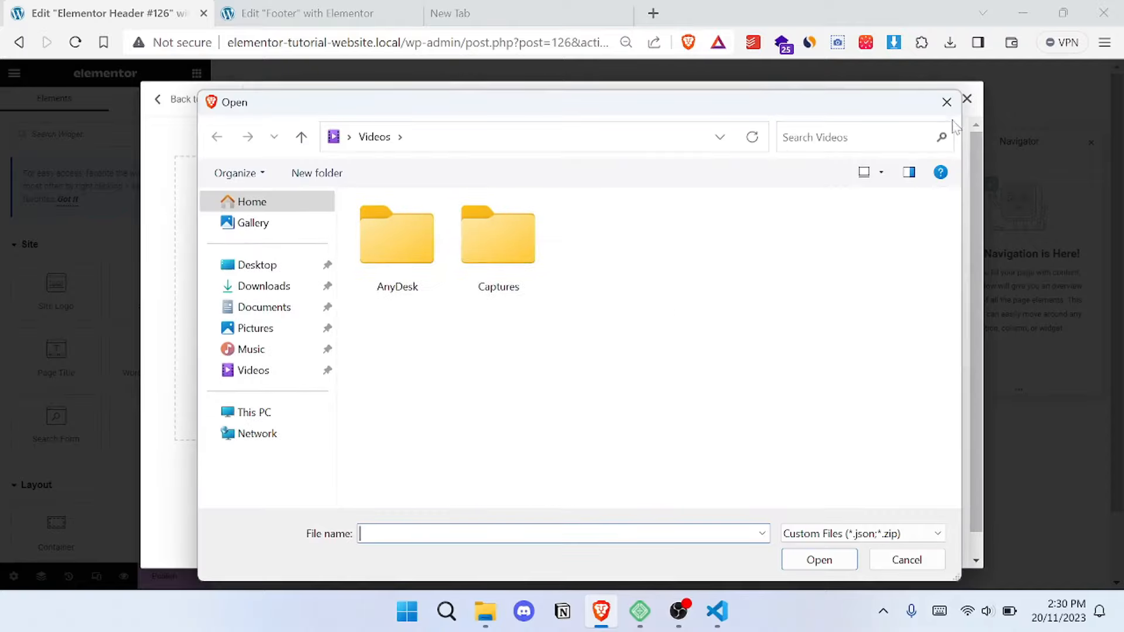
click(947, 102)
mouse_move(486, 612)
click(467, 537)
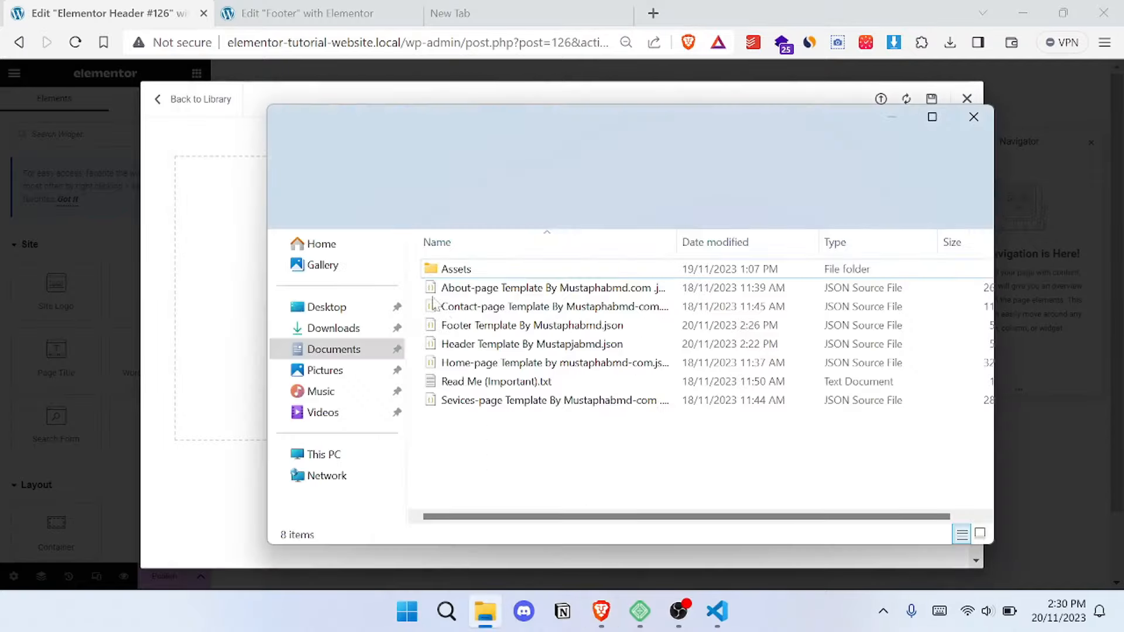
click(496, 351)
drag(496, 351, 223, 287)
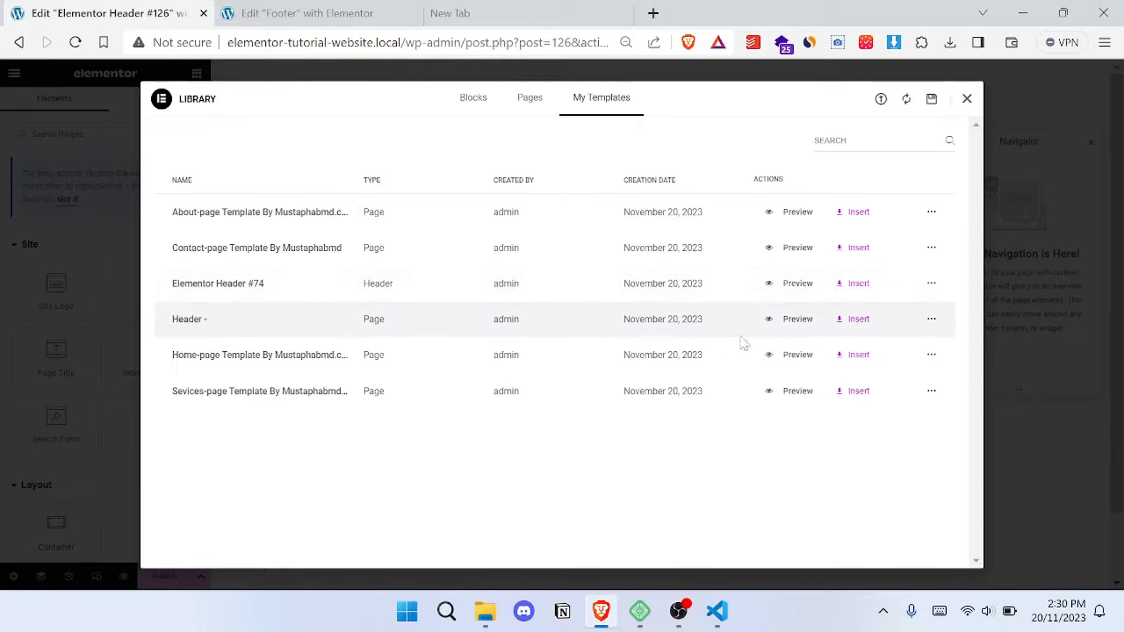
click(856, 319)
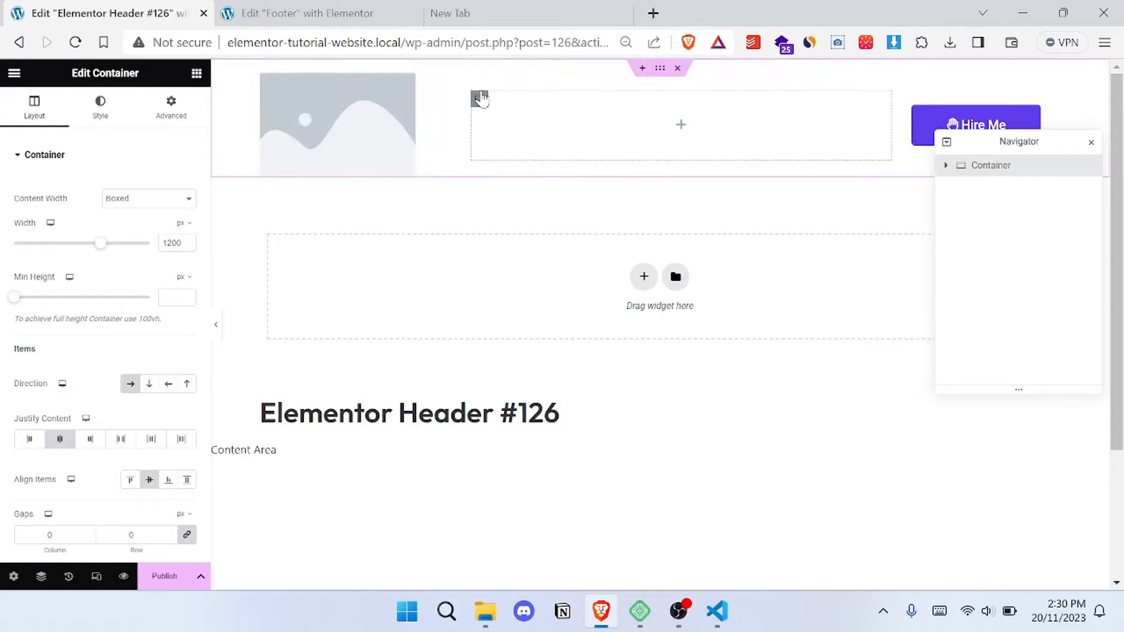
- Add a WordPress Menu widget to the empty middle container of the header
click(580, 125)
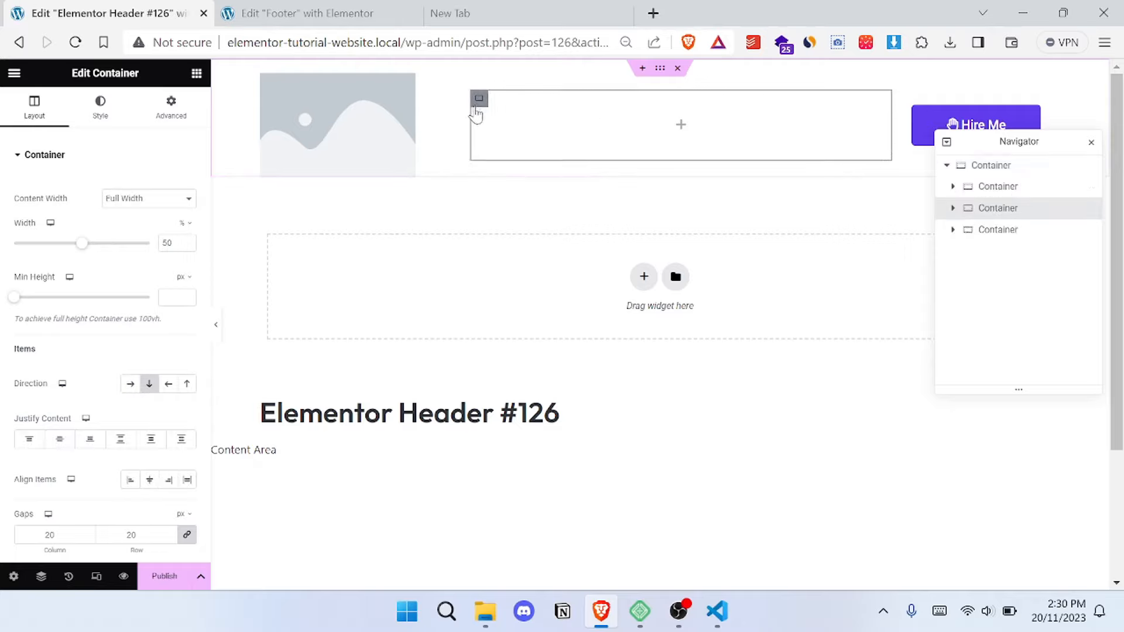
click(196, 73)
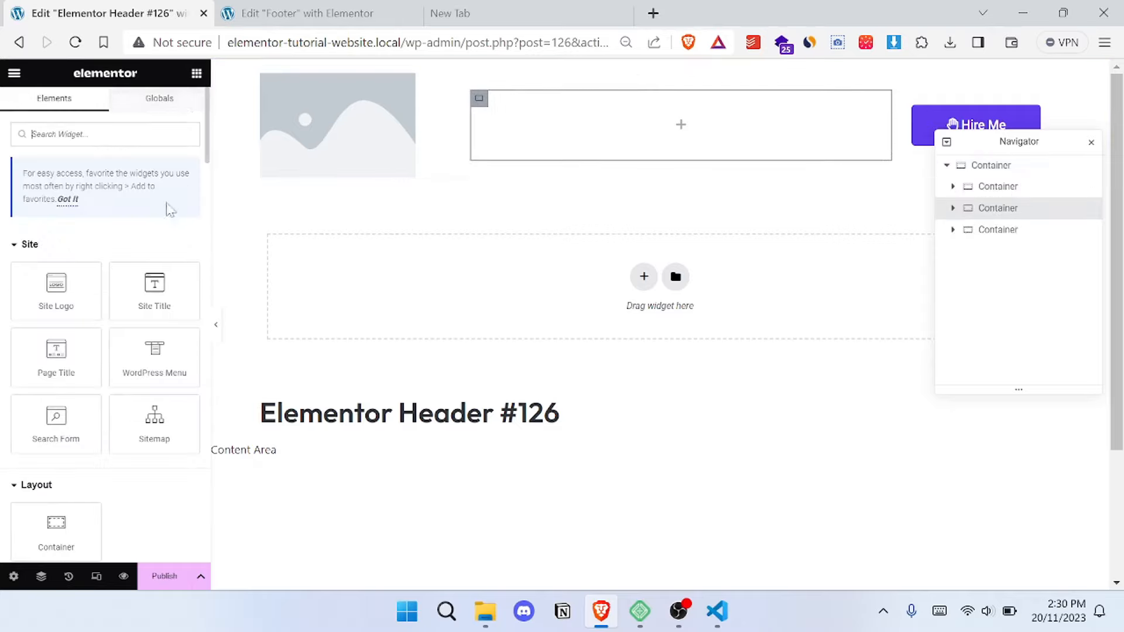
drag(139, 352, 639, 147)
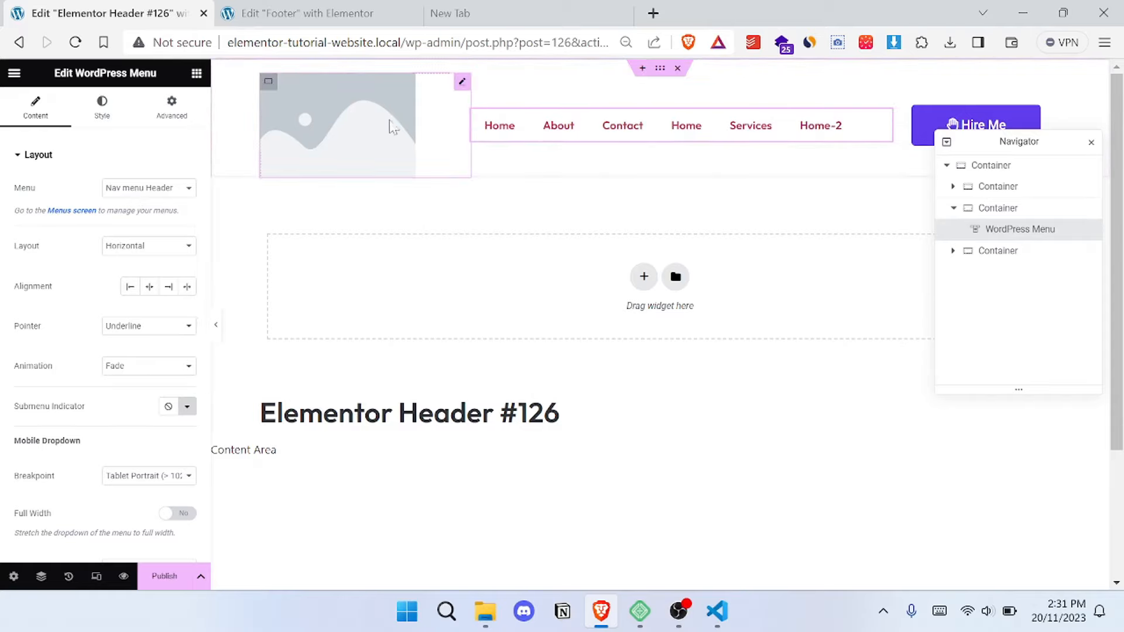
- Preview the header at tablet and mobile sizes in Responsive Mode, and return to the desktop view
click(392, 127)
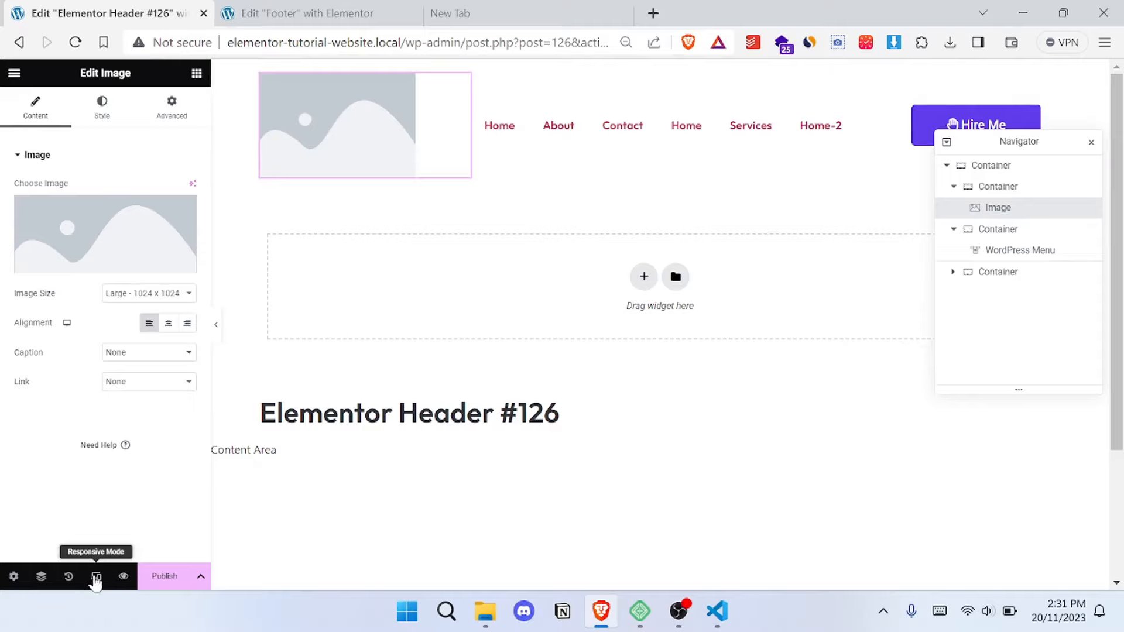
click(96, 576)
click(606, 75)
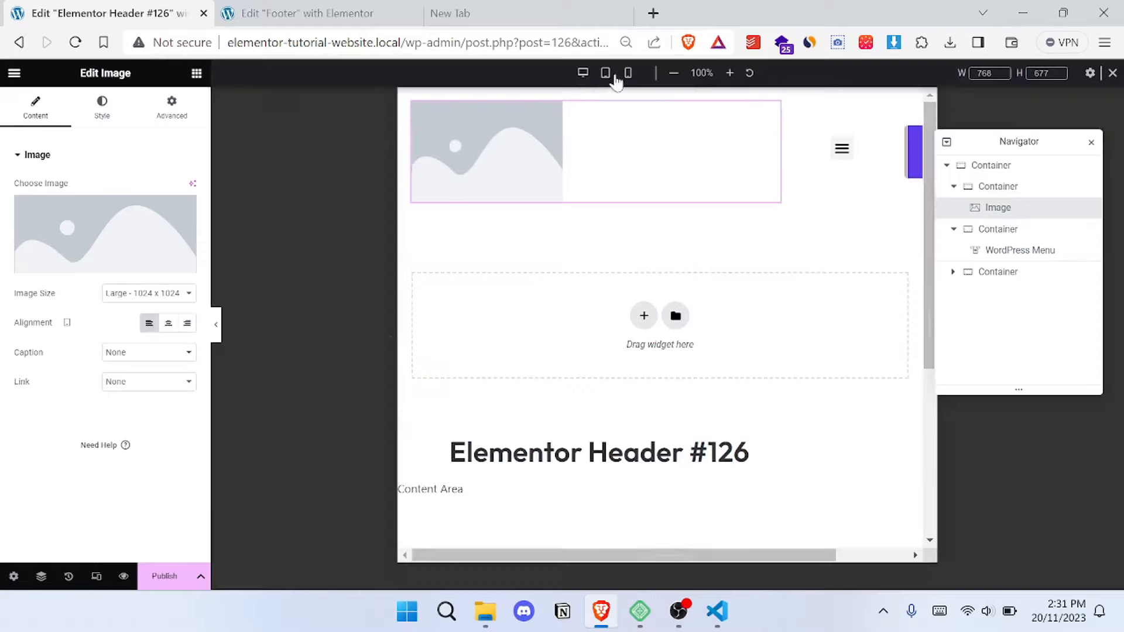
click(628, 76)
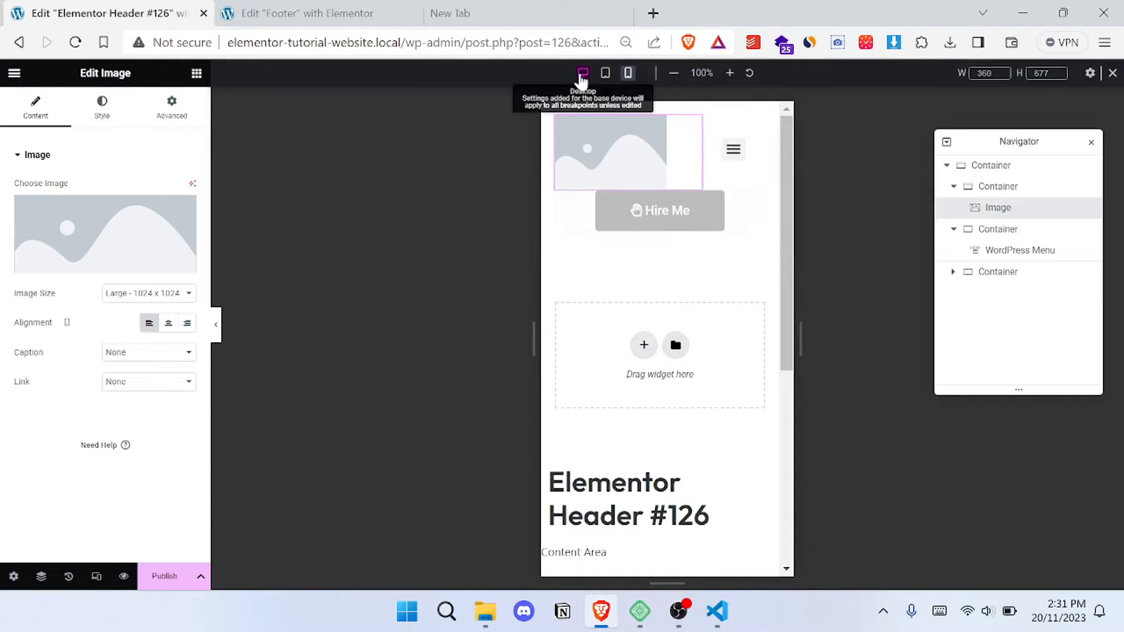
click(583, 74)
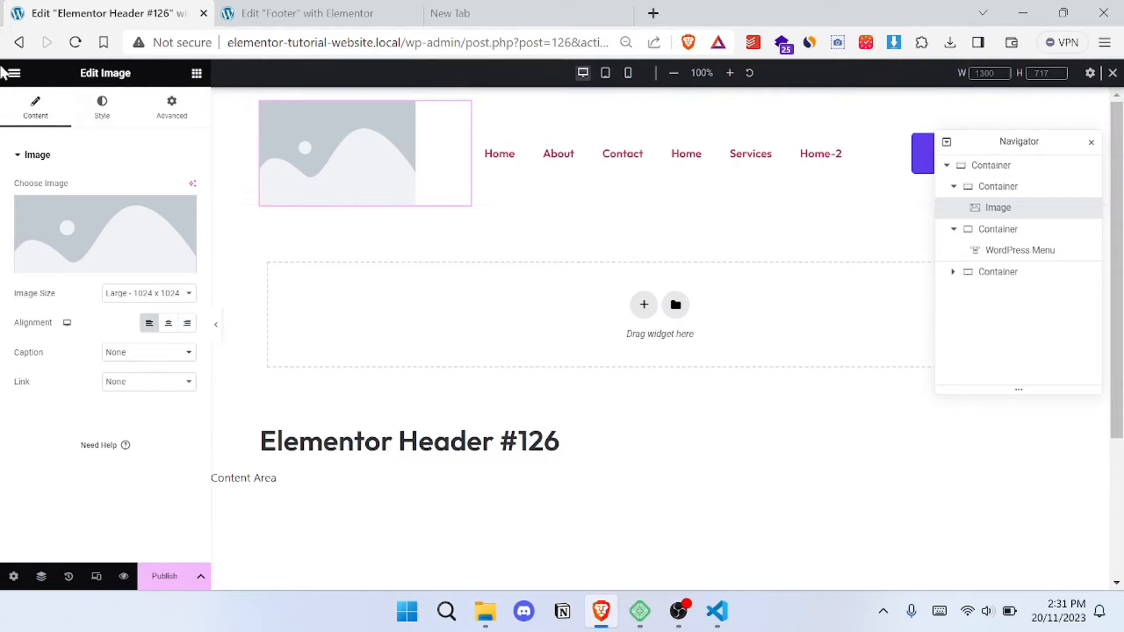
- Examine the finished footer design in the other site's Footer template, and return to the header editor
click(19, 42)
click(345, 14)
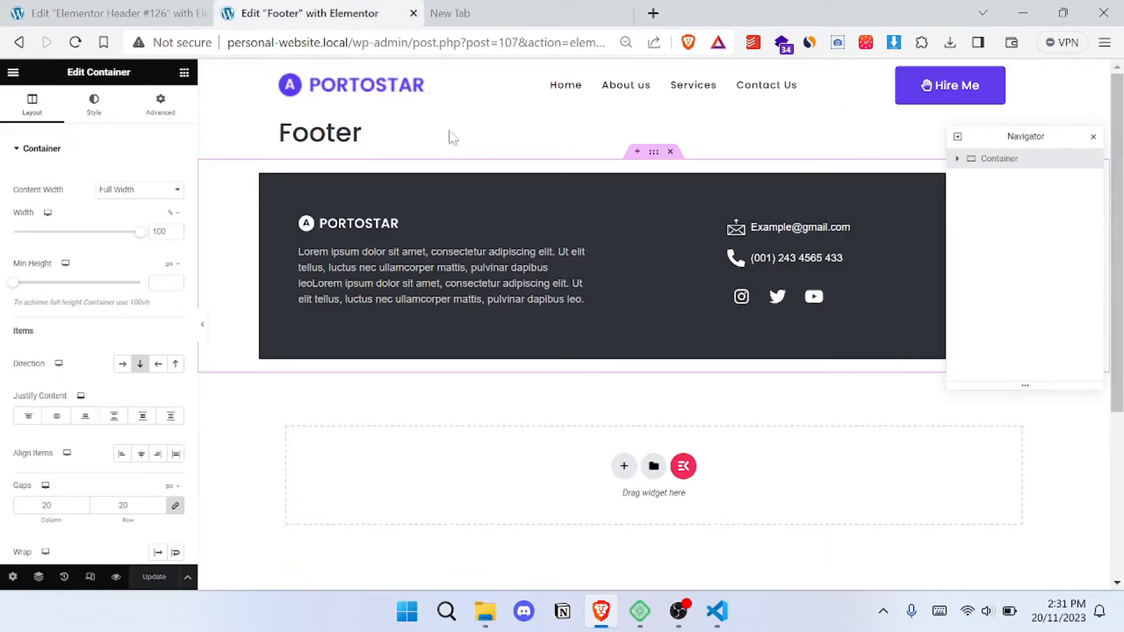
scroll(543, 290, down, 4)
scroll(702, 303, up, 4)
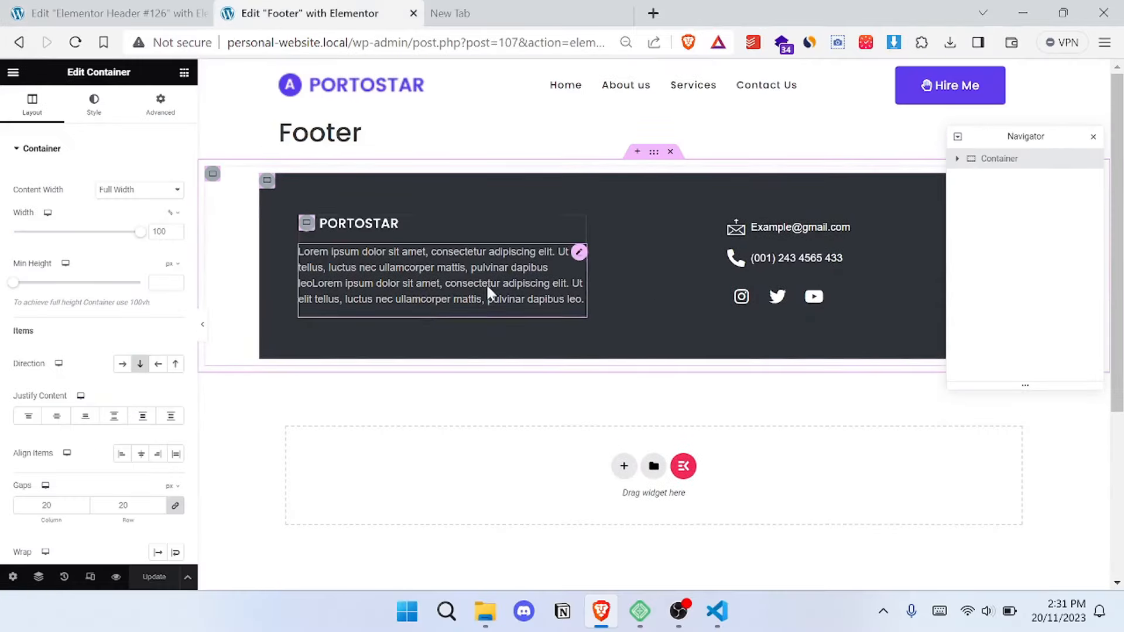
scroll(620, 349, down, 5)
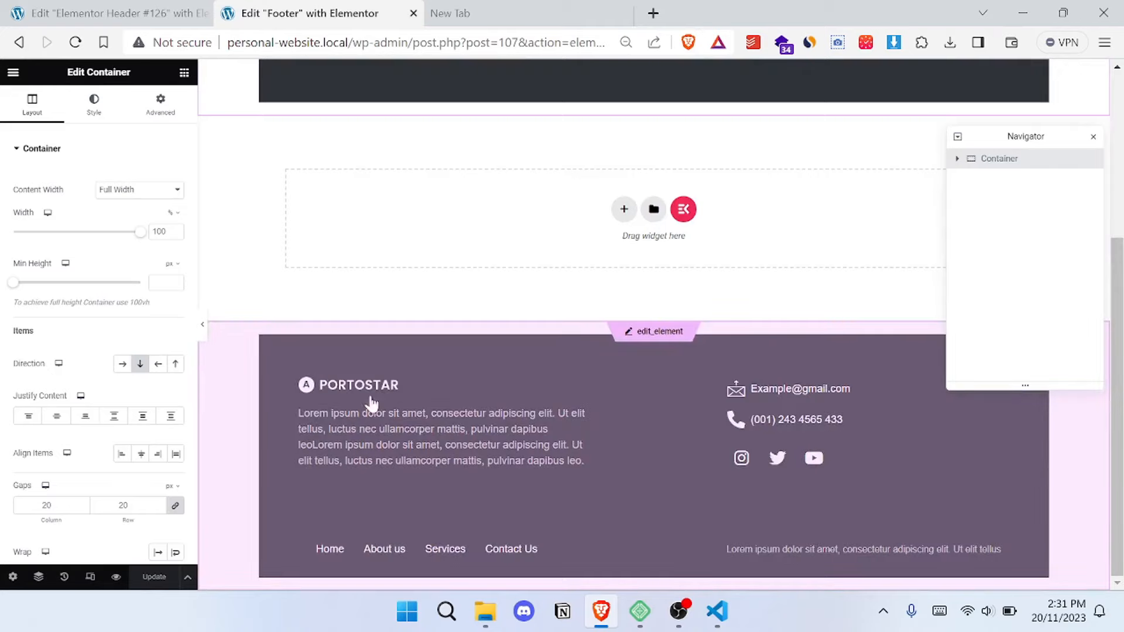
key(ctrl+shift+Tab)
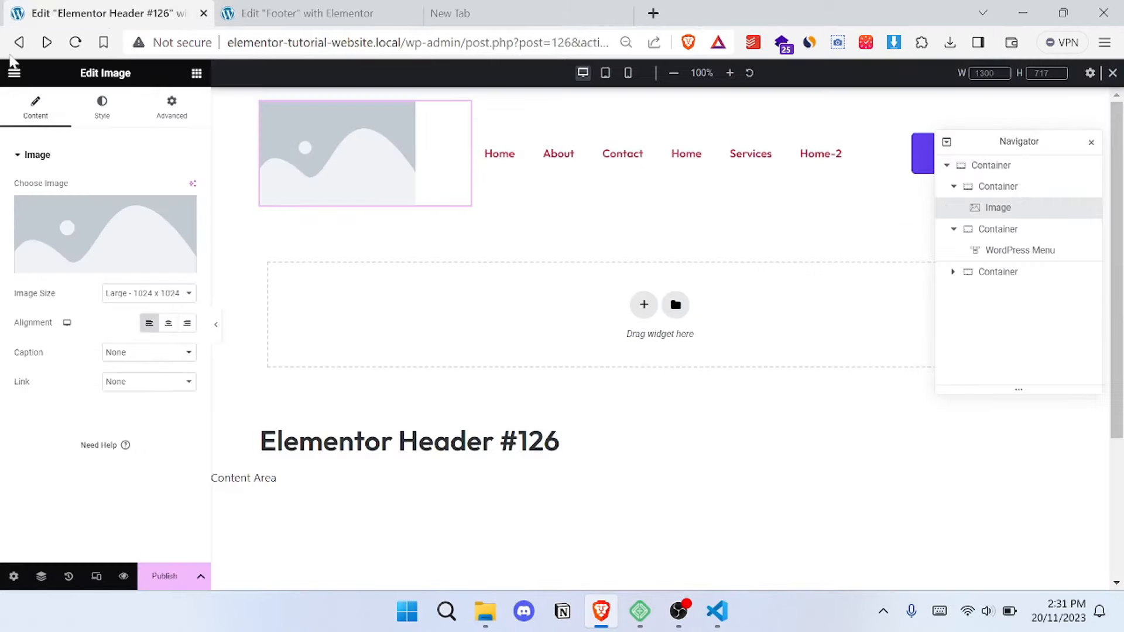
- Leave the header draft, reopen the Theme Builder from the dashboard, and create a new footer part
click(18, 44)
click(647, 142)
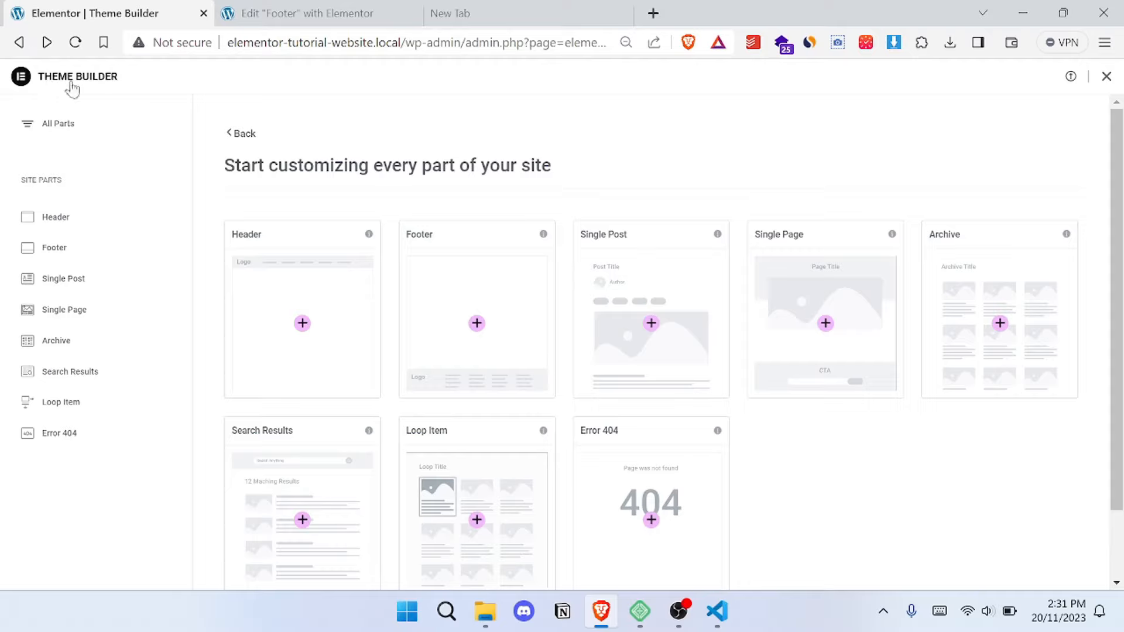
click(19, 41)
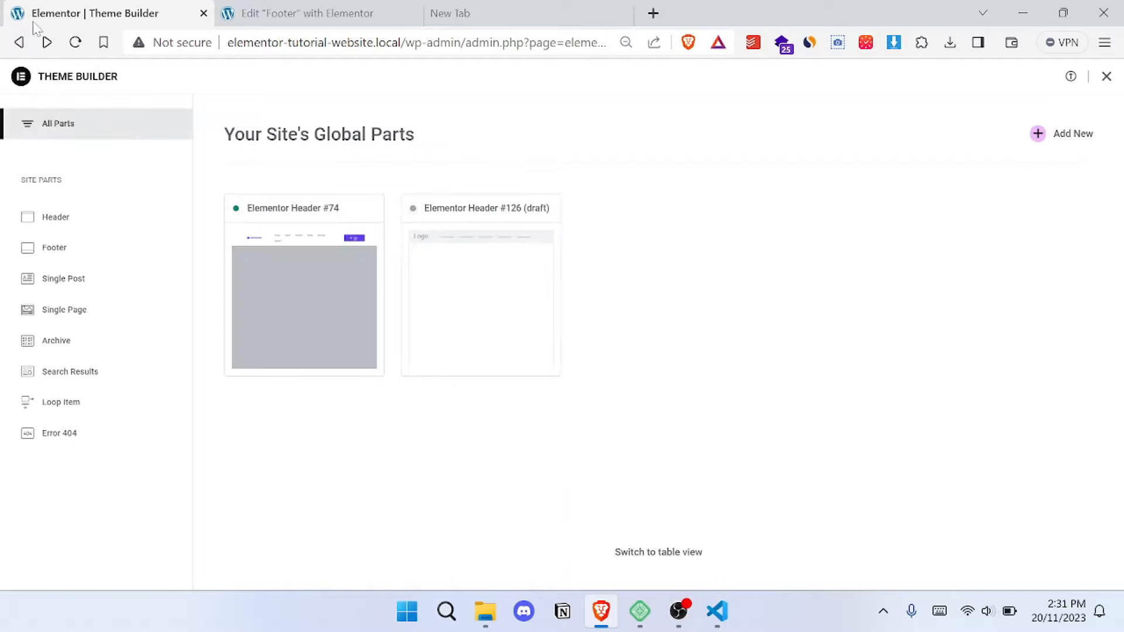
click(23, 43)
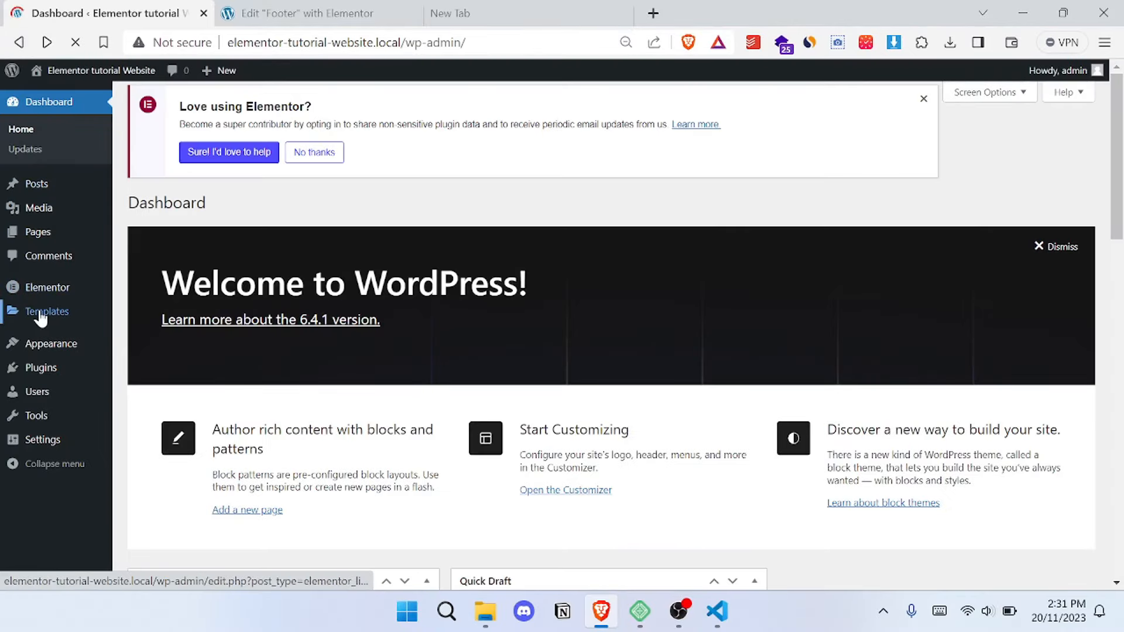
mouse_move(51, 317)
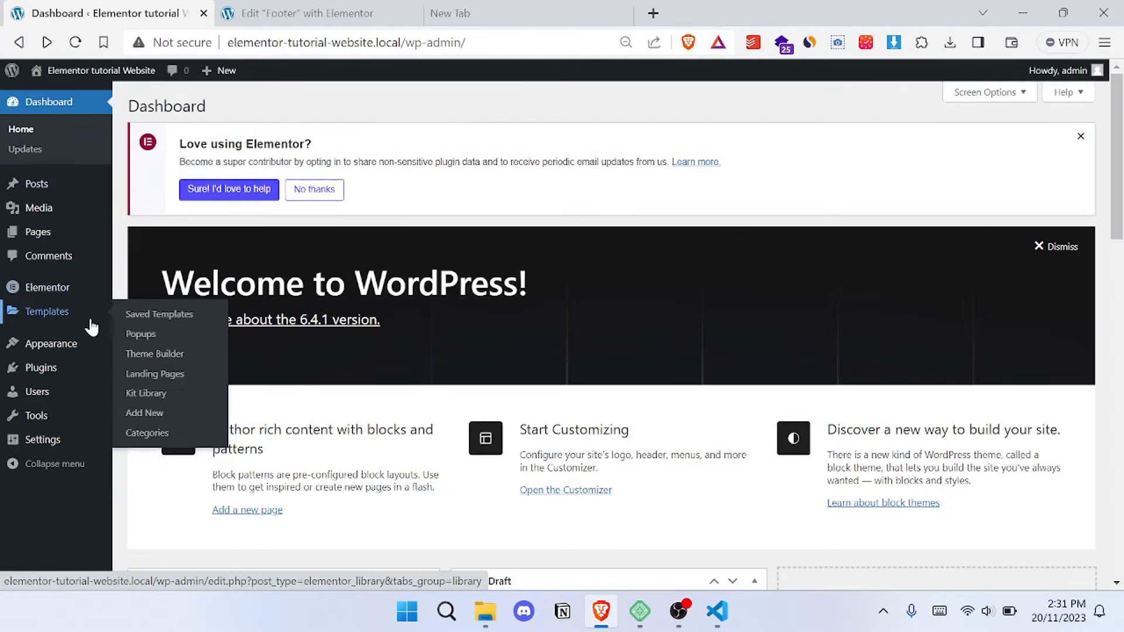
click(159, 358)
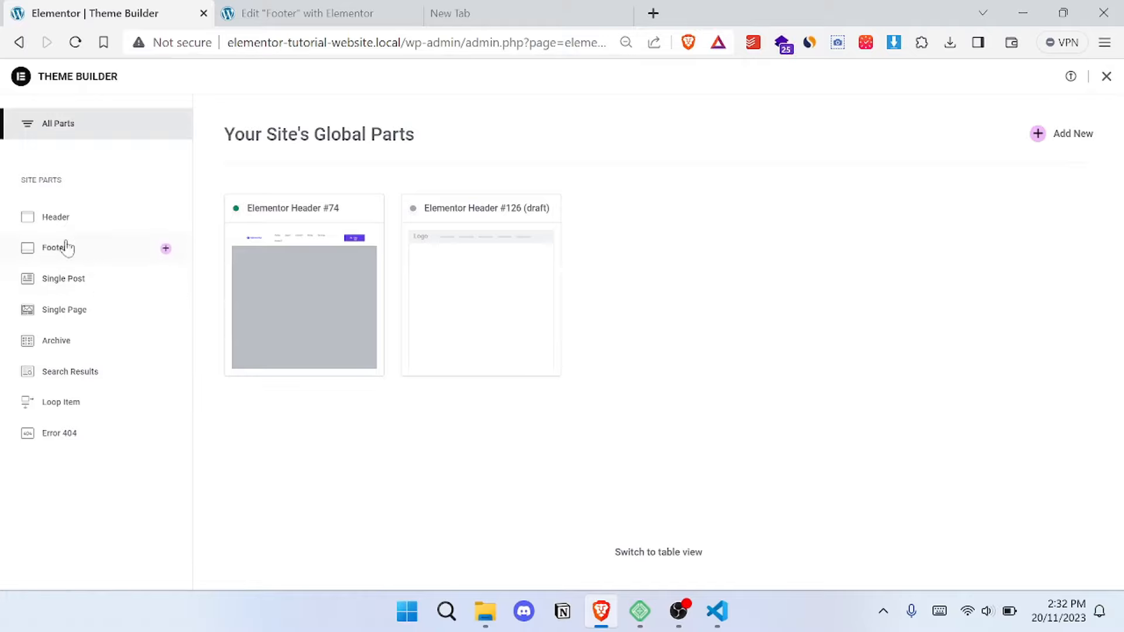
click(65, 248)
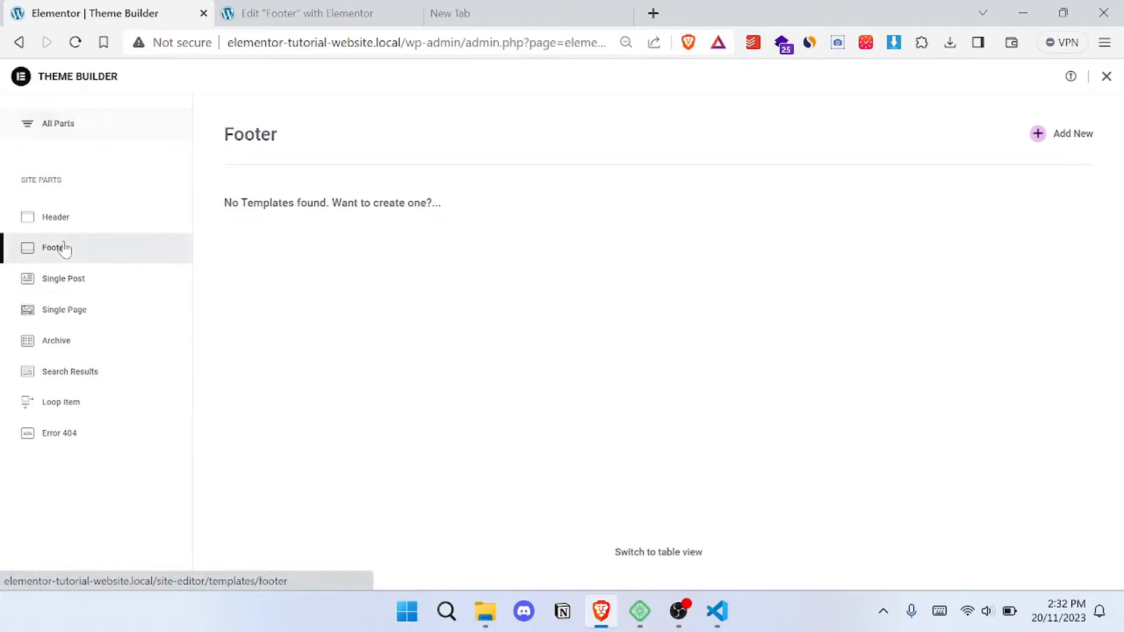
click(1039, 135)
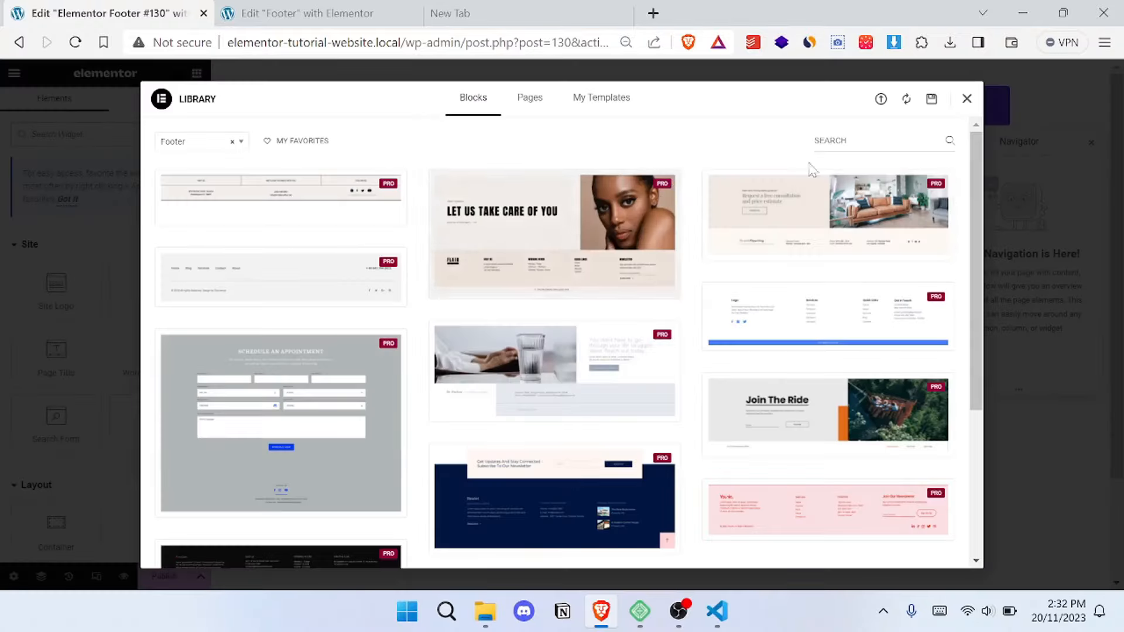
- Open the library's template import view and bring up the portfolio folder containing the template JSON files
click(880, 100)
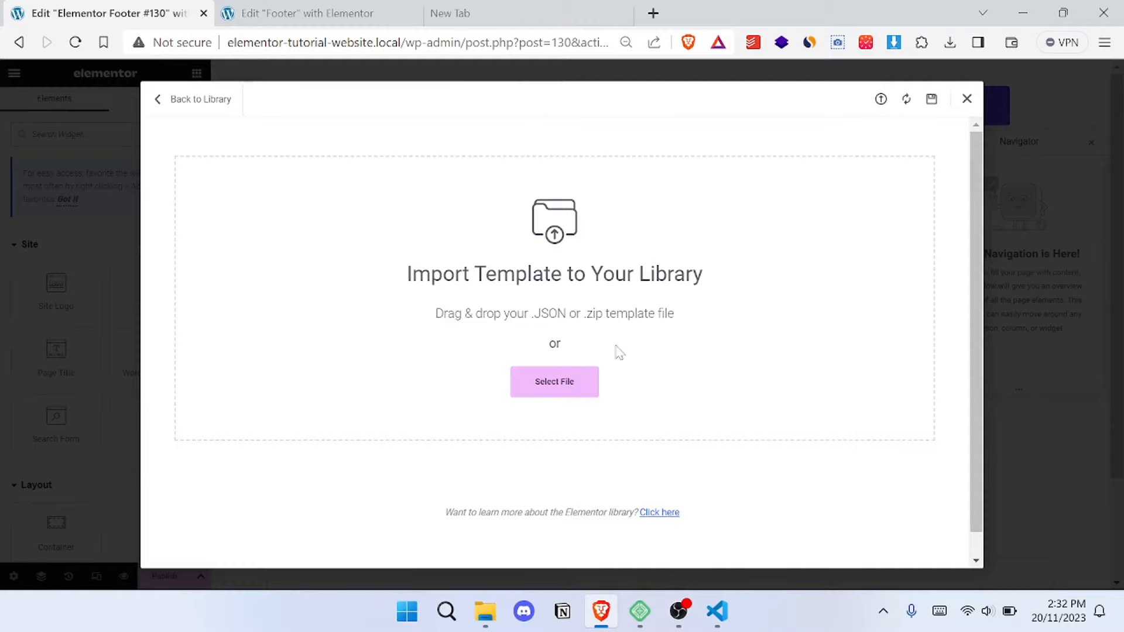
mouse_move(486, 612)
click(515, 497)
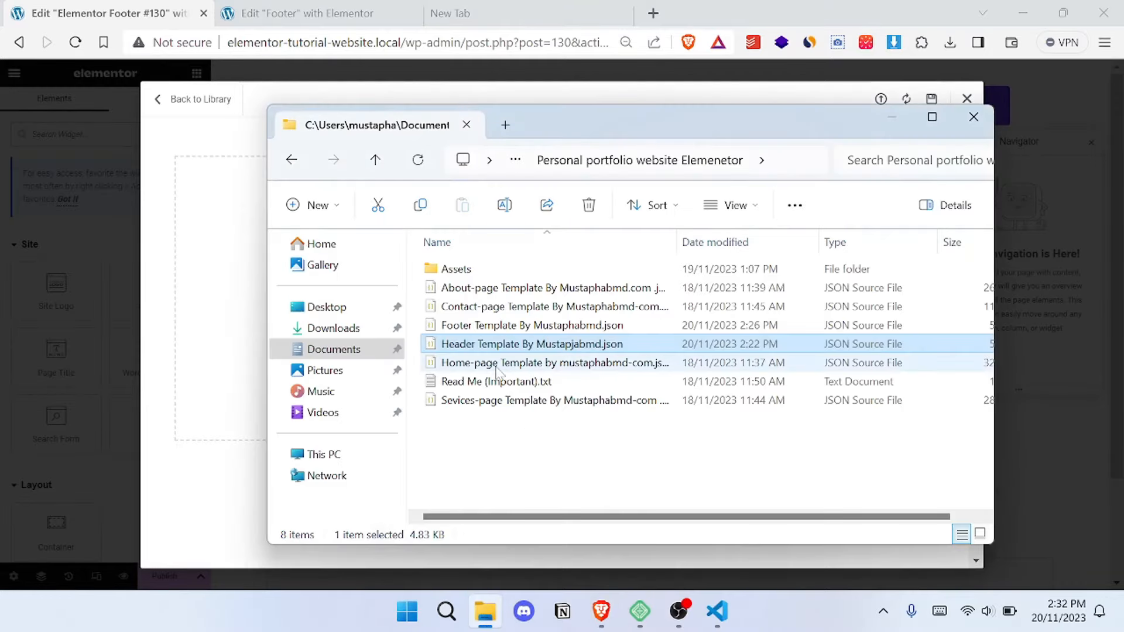
click(460, 327)
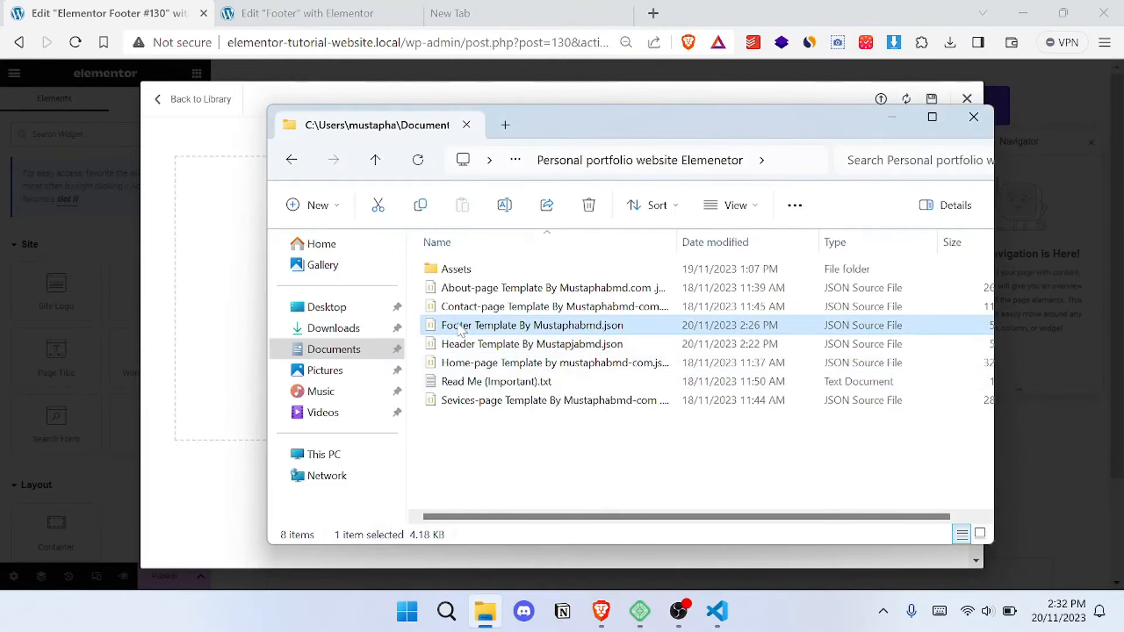
key(Return)
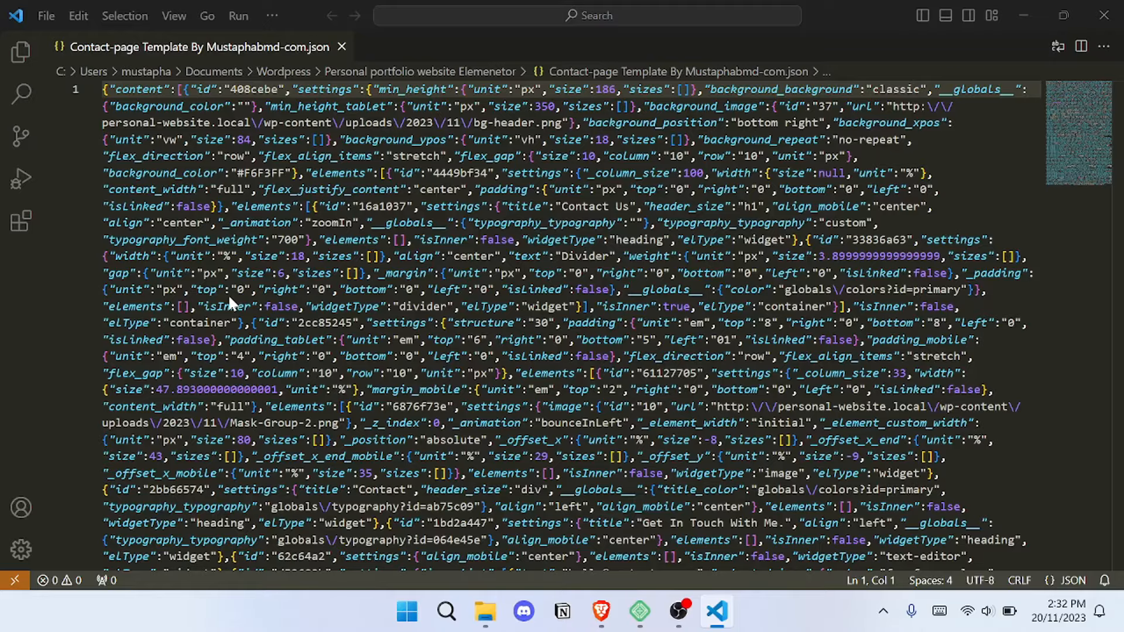
mouse_move(601, 612)
click(562, 514)
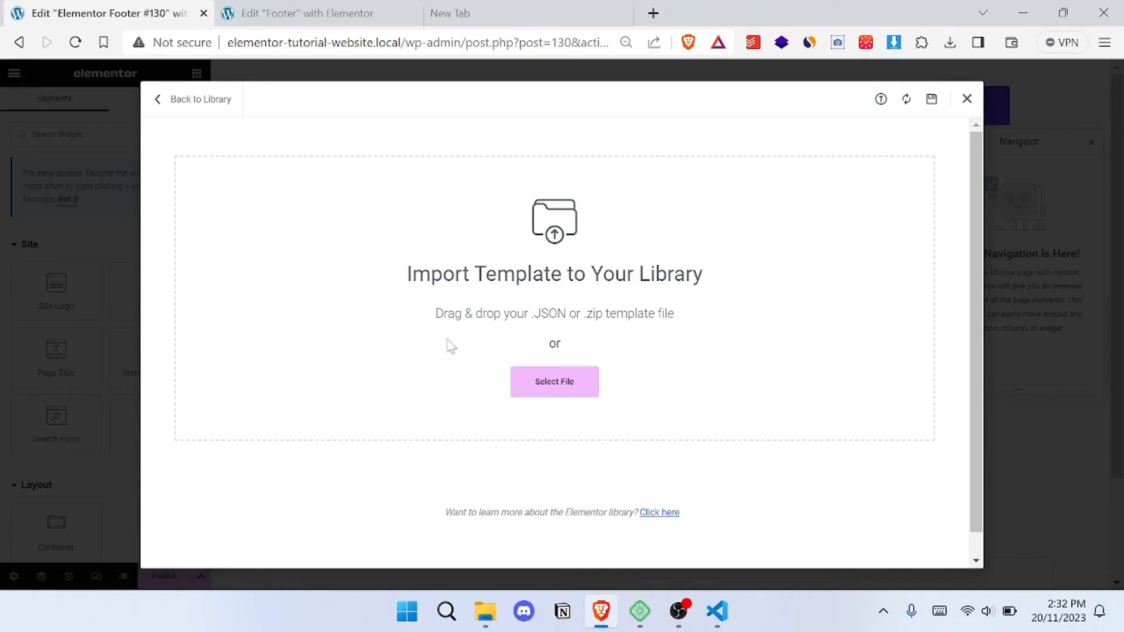
- Import the footer template JSON file into the library and insert the Footer template into the new footer part
mouse_move(485, 612)
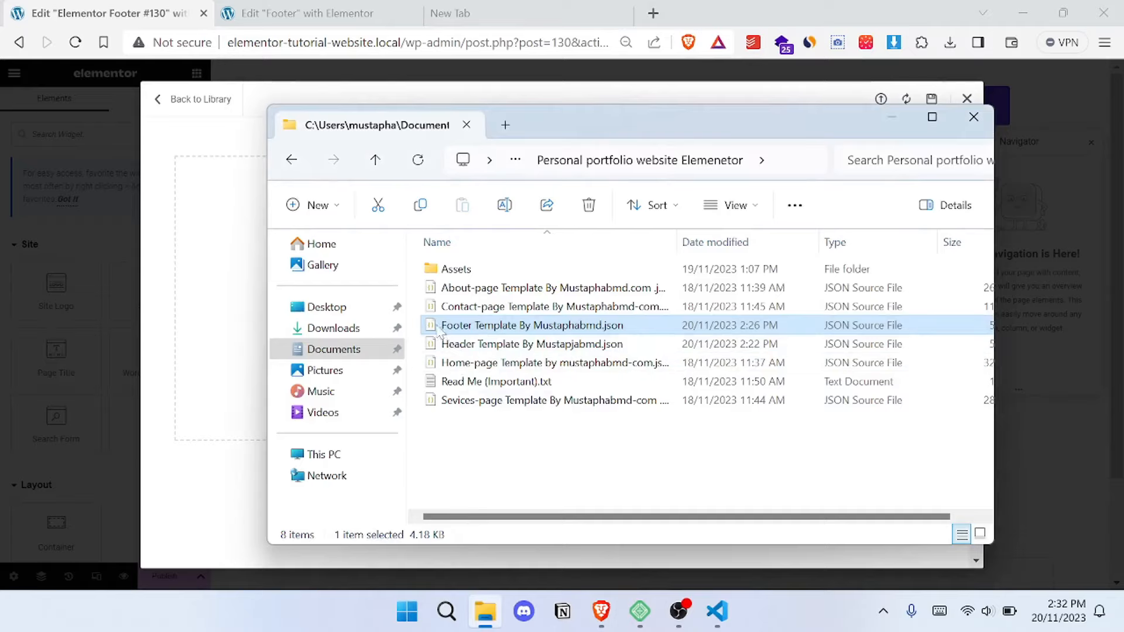
drag(434, 325, 238, 314)
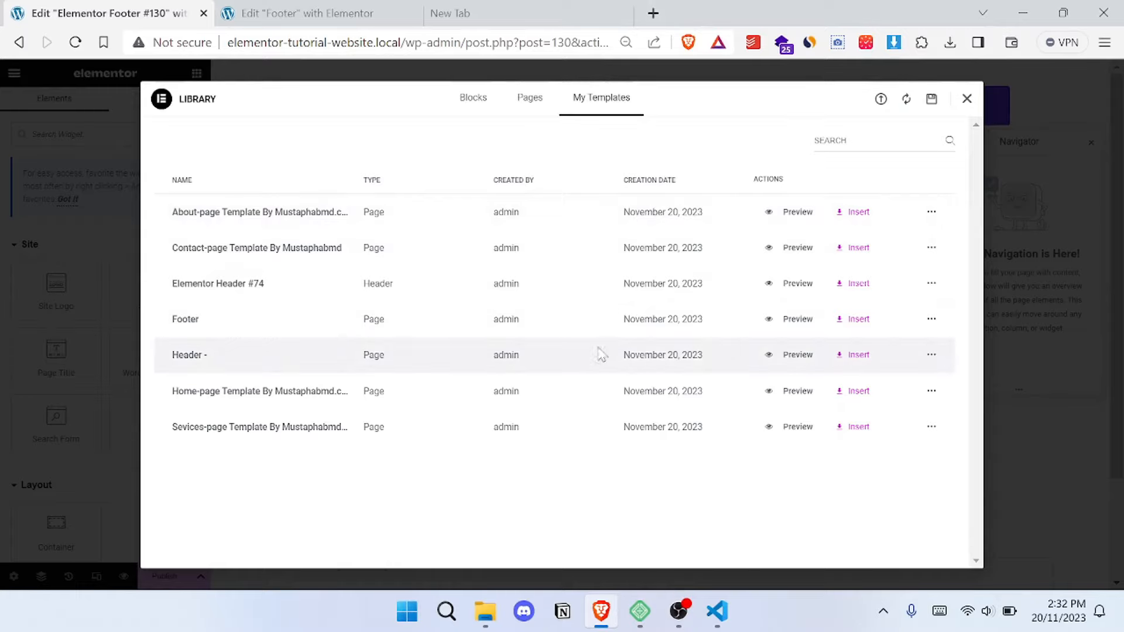
click(855, 321)
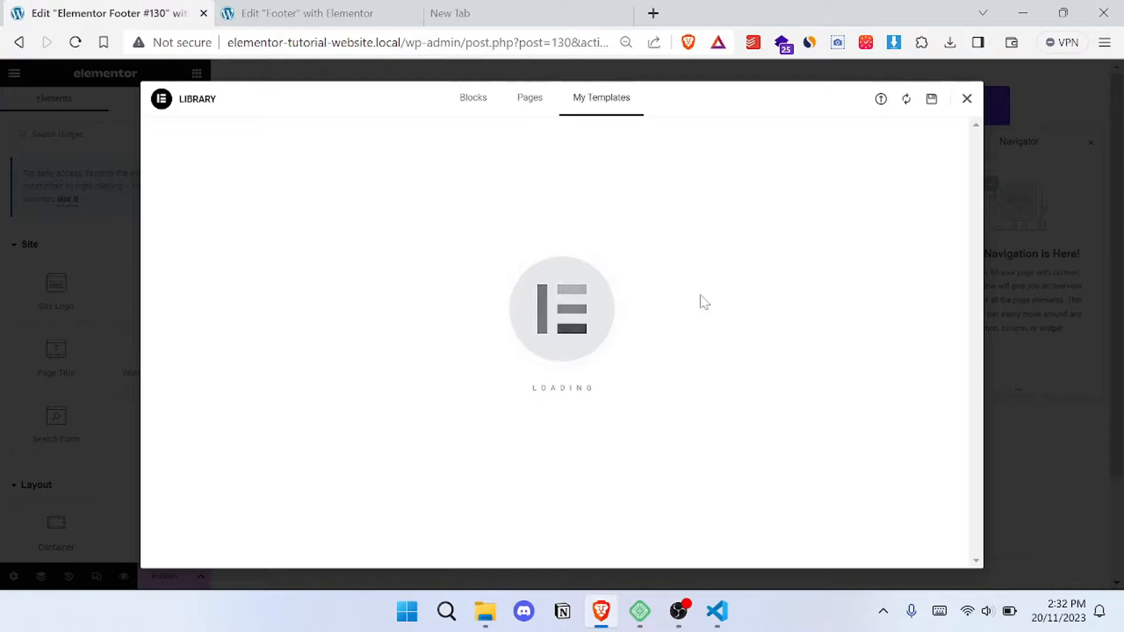
- Replace the placeholder image in the footer with the purple PORTOSTAR logo from the media library
scroll(680, 297, down, 4)
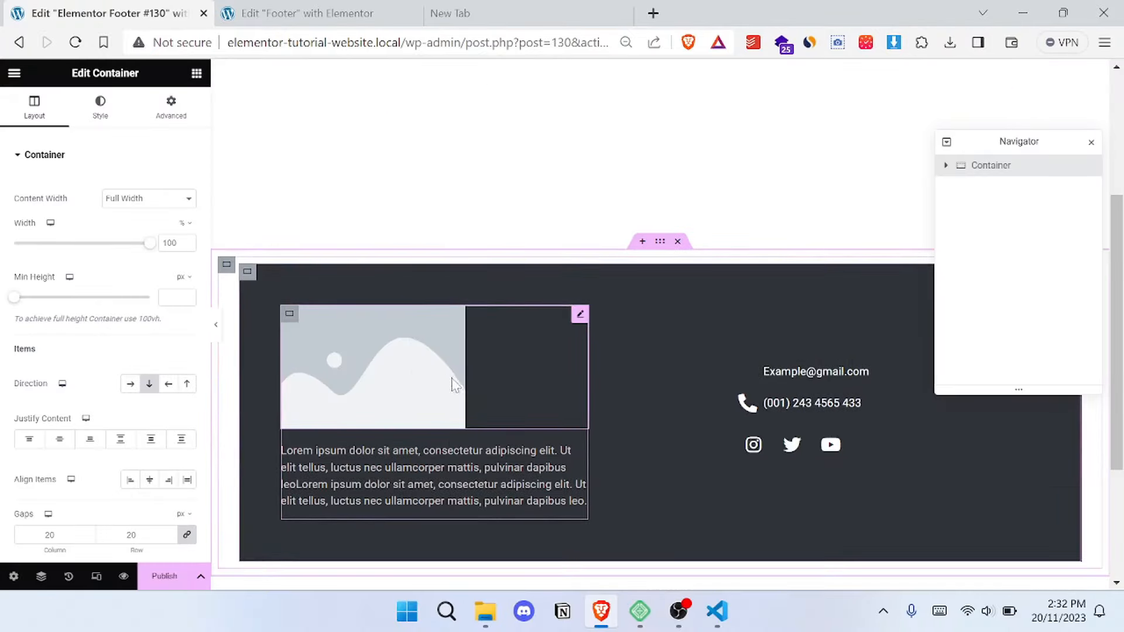
click(296, 317)
click(105, 234)
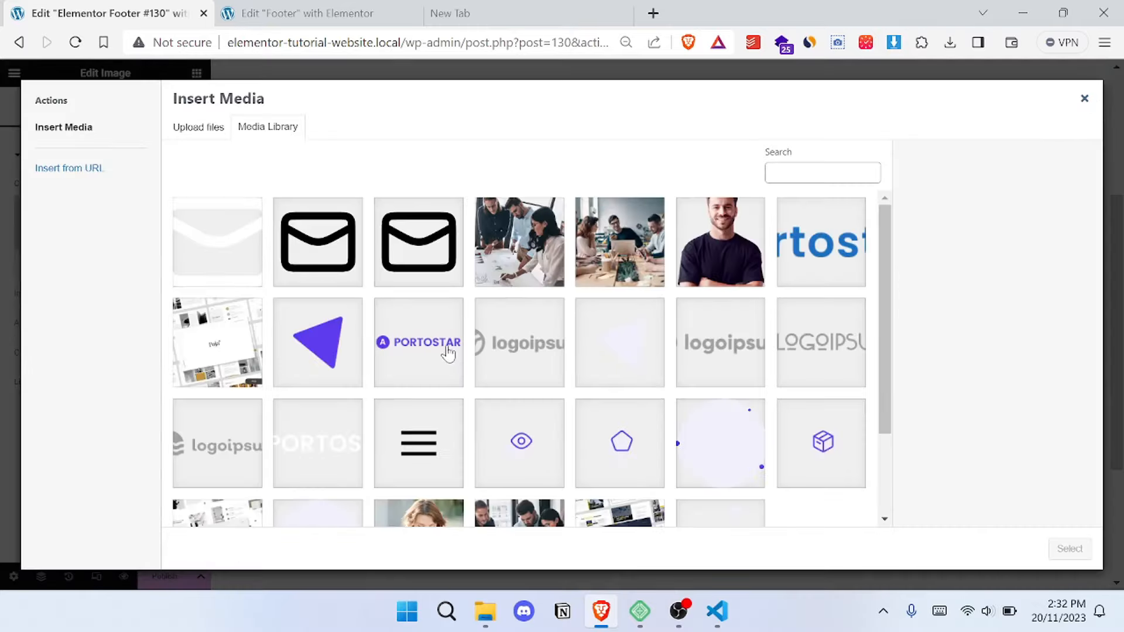
click(449, 353)
click(1070, 549)
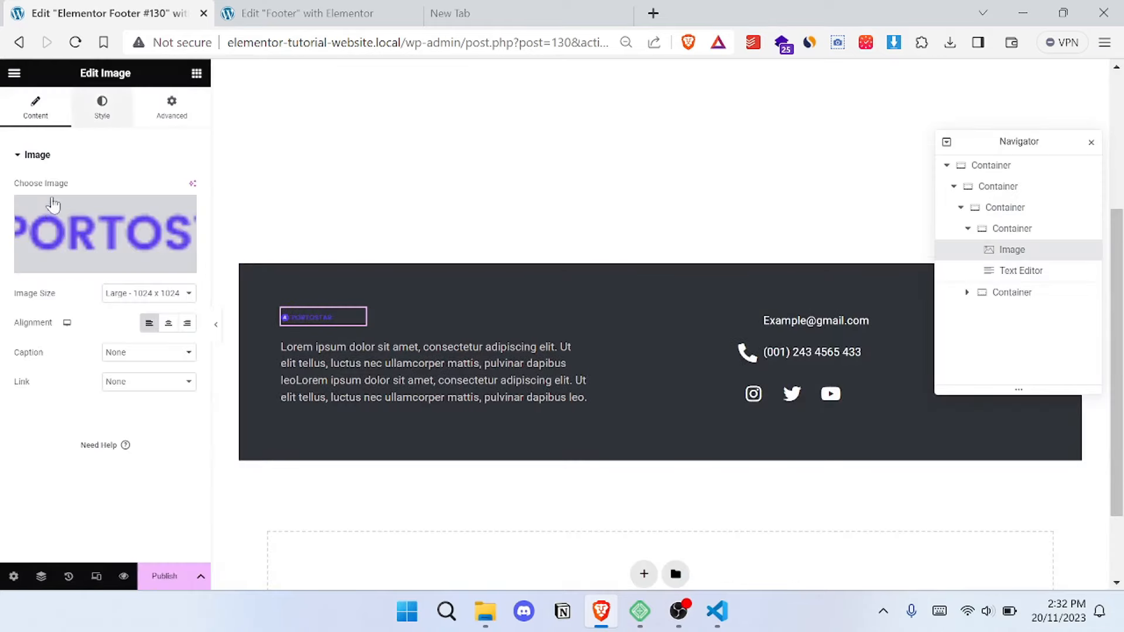
- Set the footer logo's image width to 100% and its layout width to a custom 53%
click(102, 108)
drag(95, 204, 231, 205)
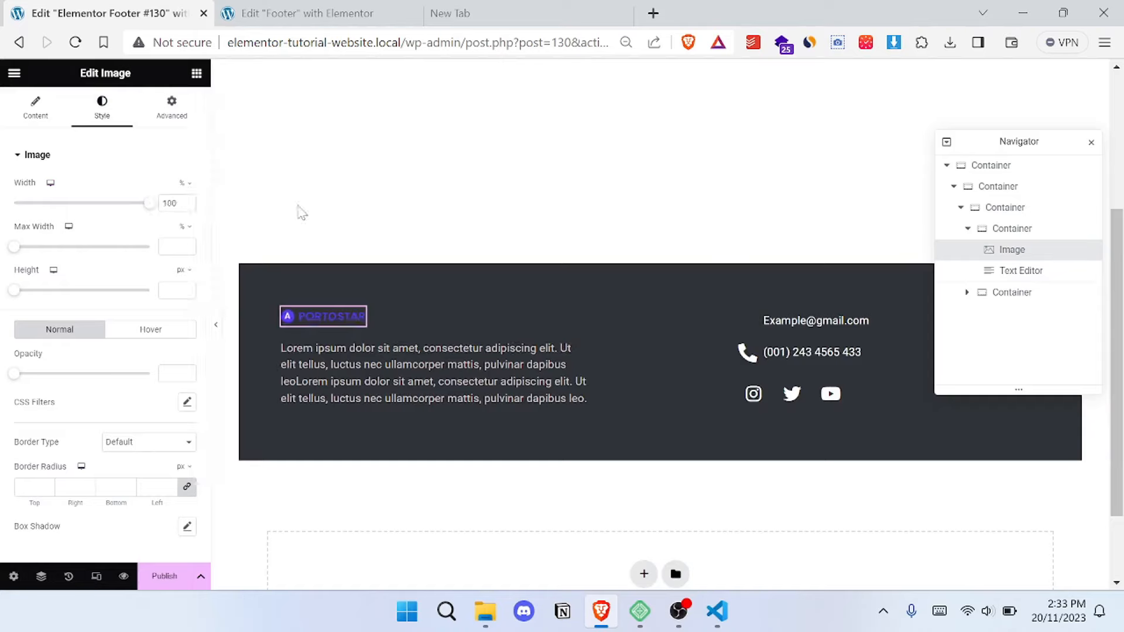
click(171, 110)
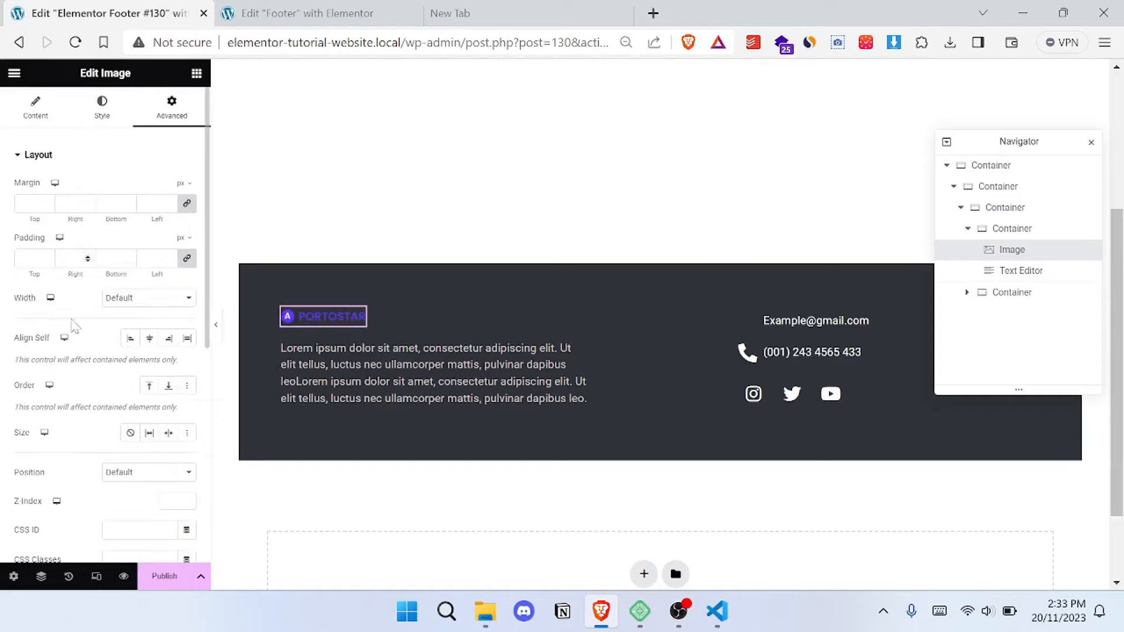
click(124, 298)
click(138, 349)
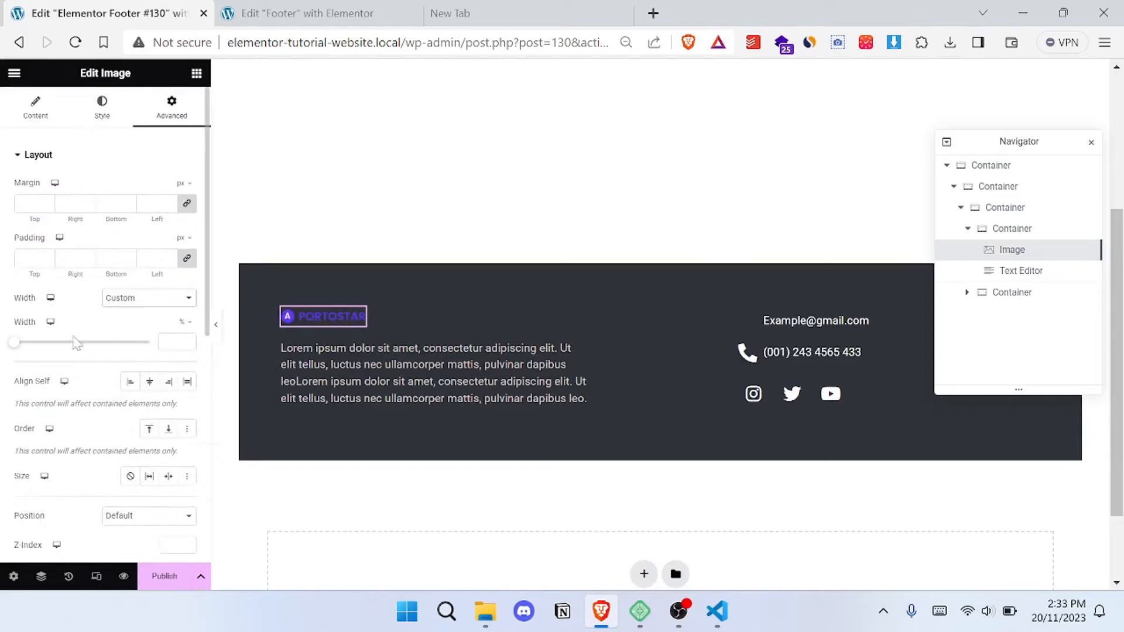
drag(31, 349, 88, 345)
scroll(560, 287, up, 4)
scroll(504, 350, down, 5)
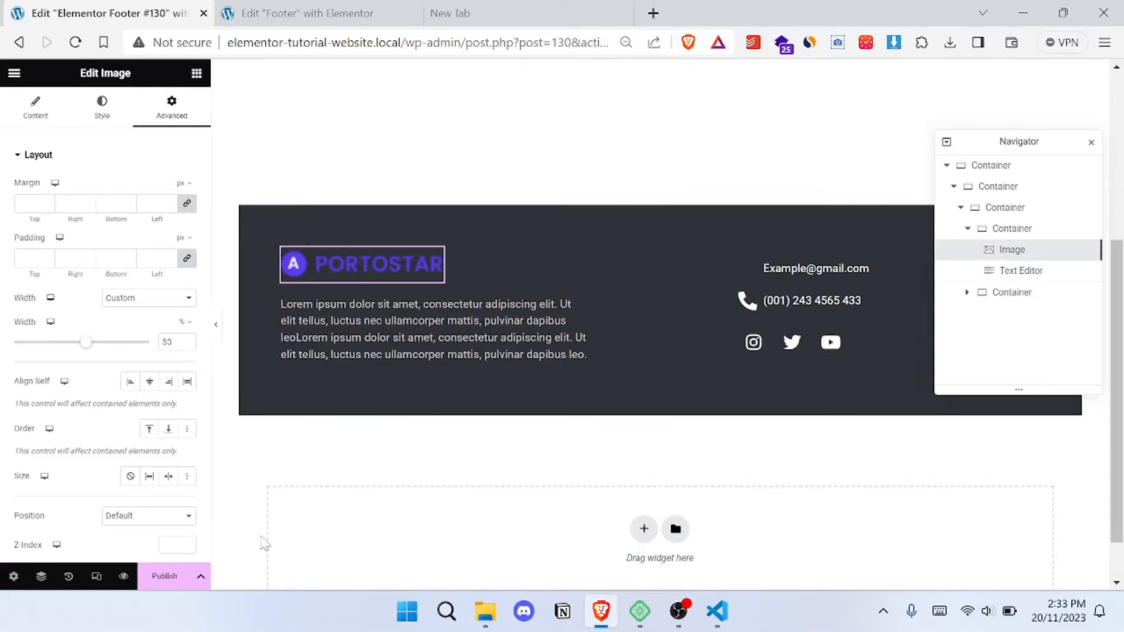
- Publish the footer with a display condition that includes the entire site
click(164, 577)
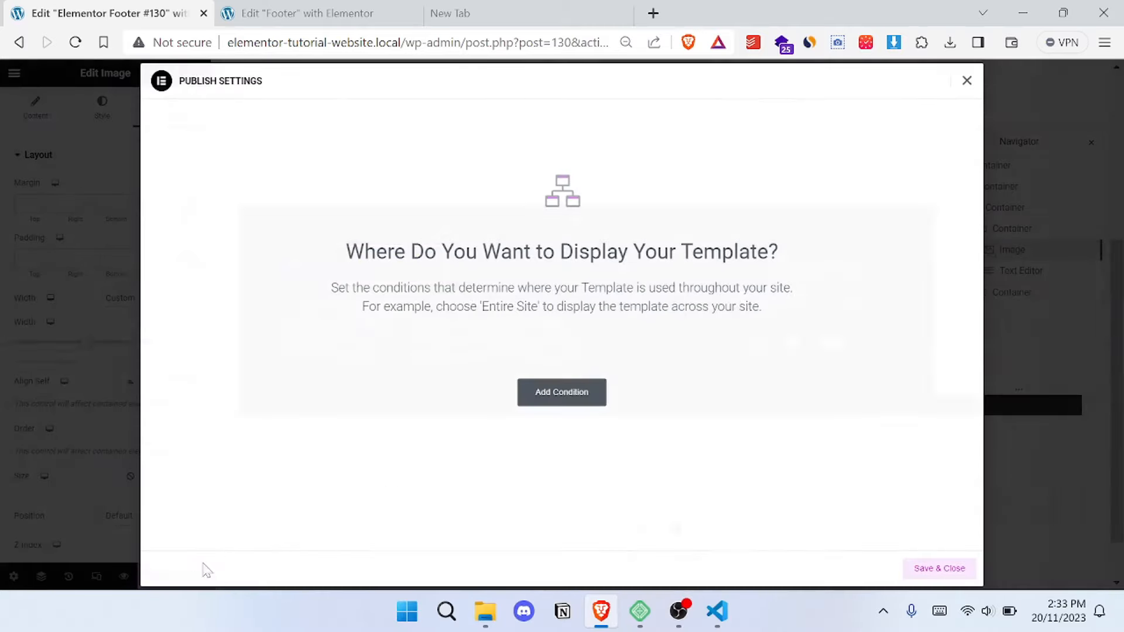
click(559, 391)
click(614, 366)
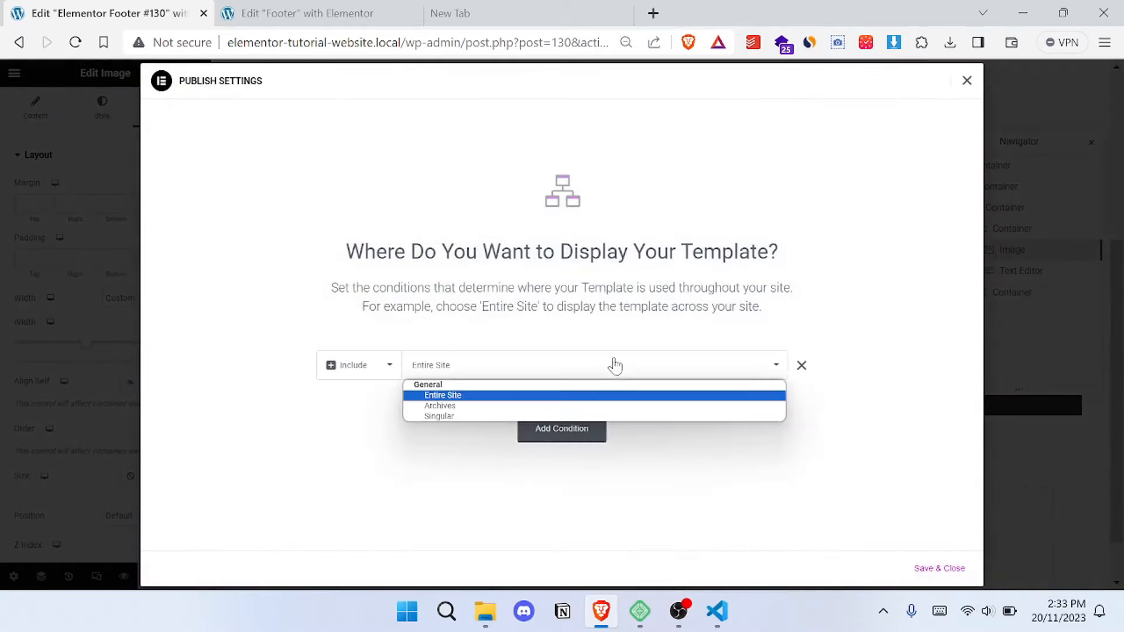
click(460, 395)
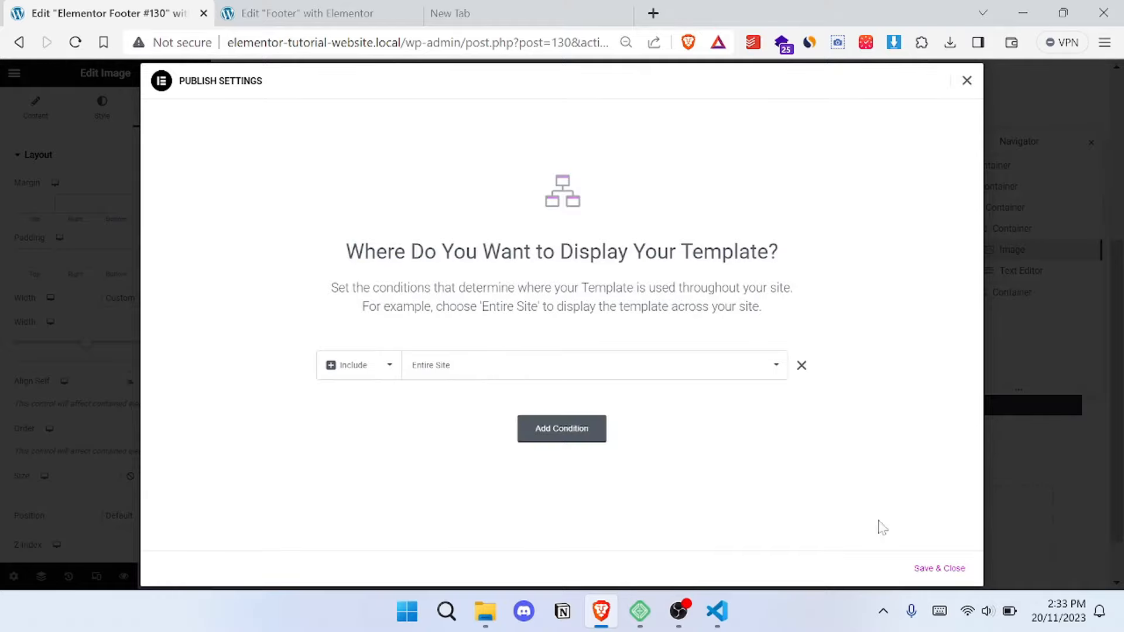
click(949, 576)
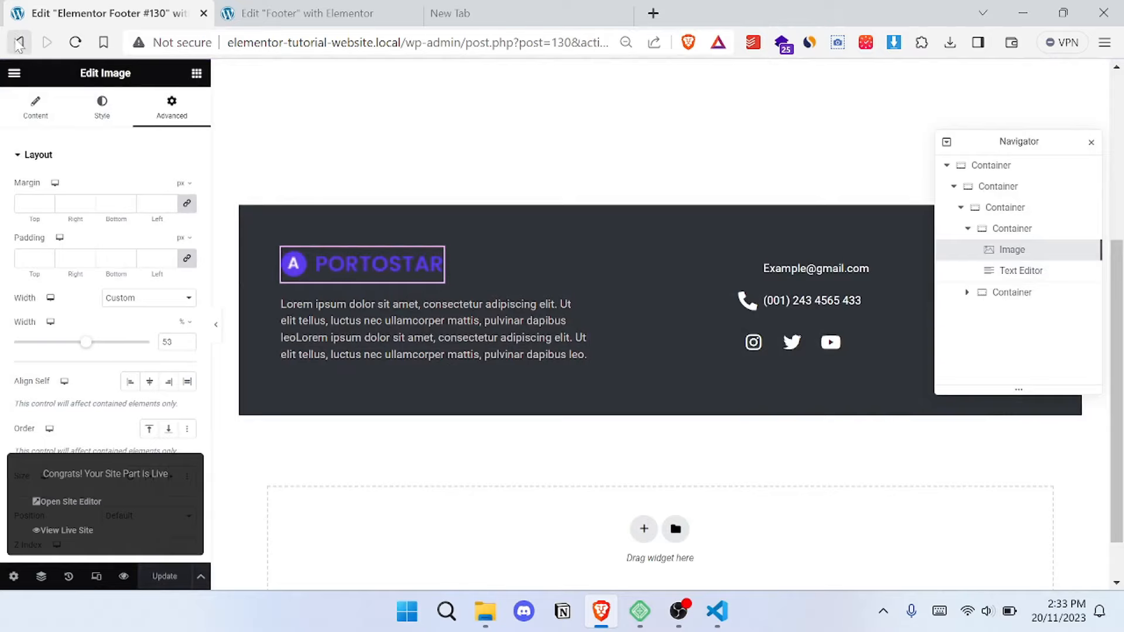
- Leave the footer editor and load the WordPress dashboard at elementor-tutorial-website.local/wp-admin
click(19, 43)
drag(461, 43, 612, 44)
key(BackSpace)
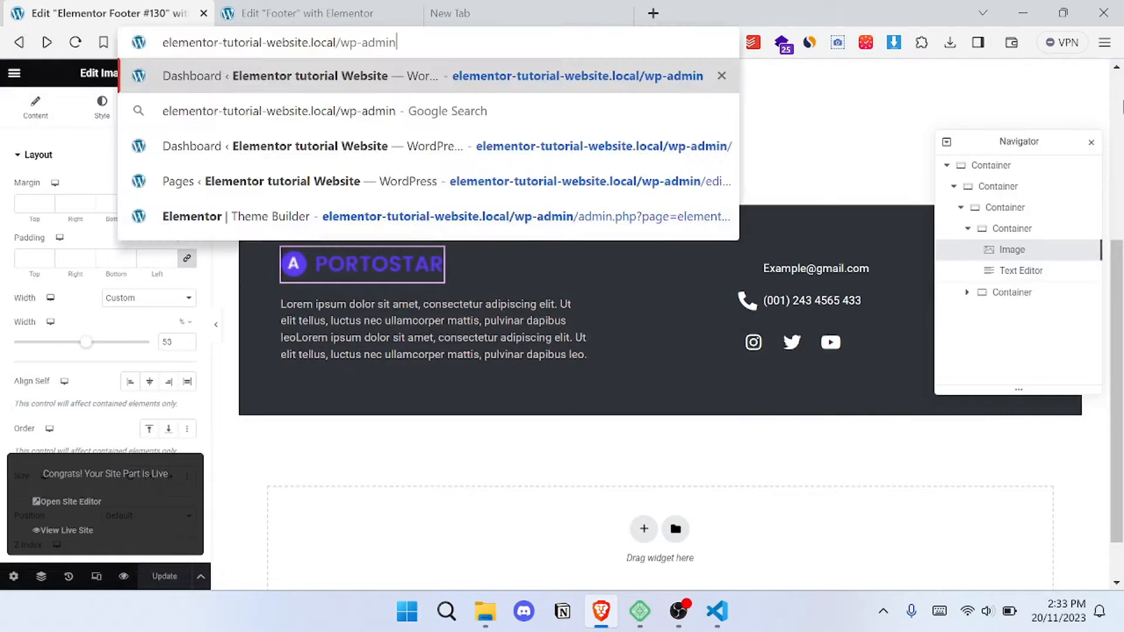
key(Return)
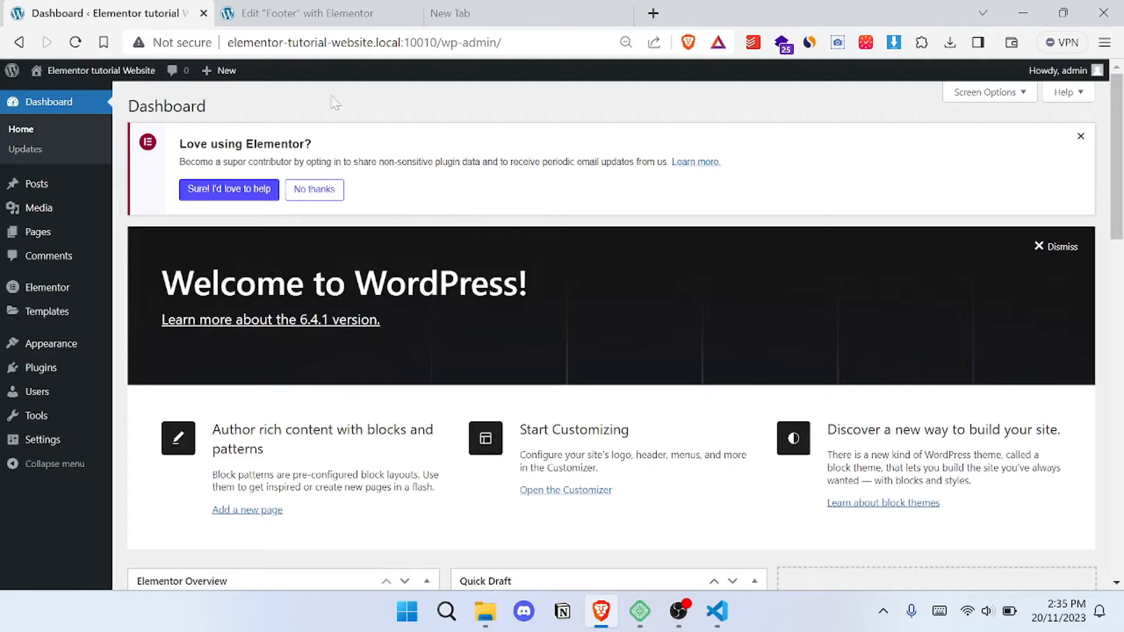
- Open the Contact page from the list of all pages and start editing it with Elementor
mouse_move(53, 233)
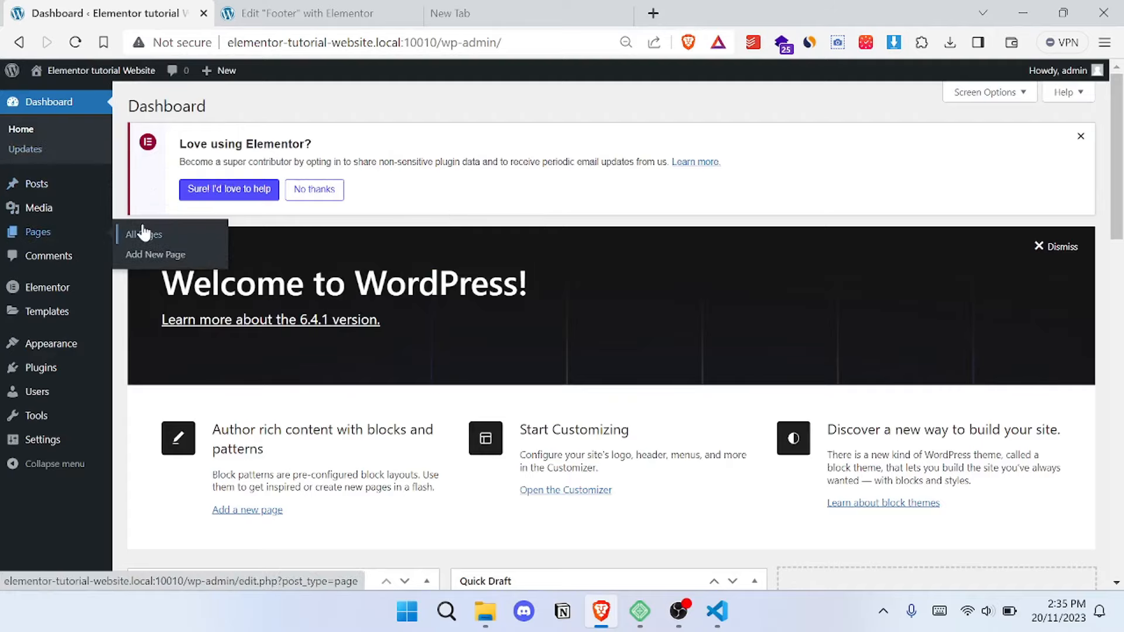
click(146, 233)
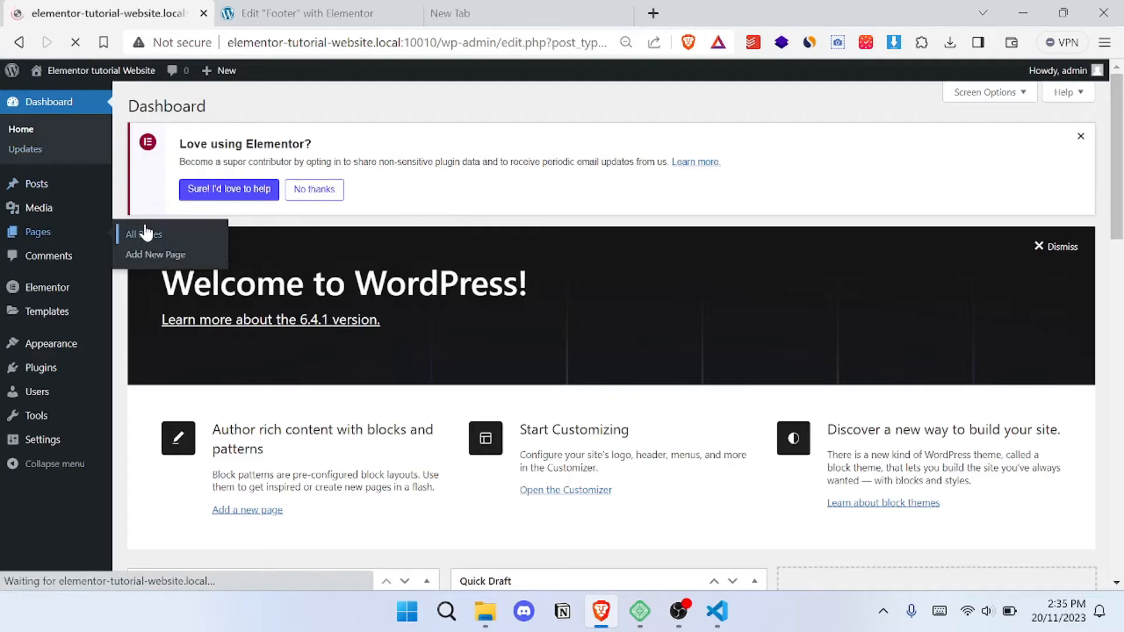
scroll(141, 286, down, 2)
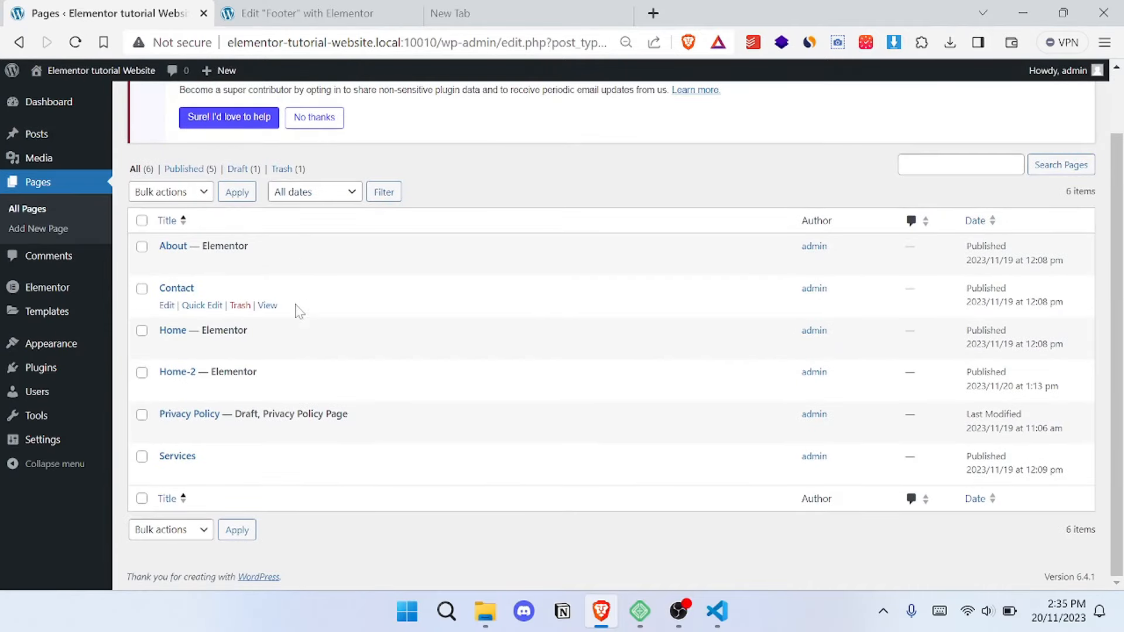
click(167, 305)
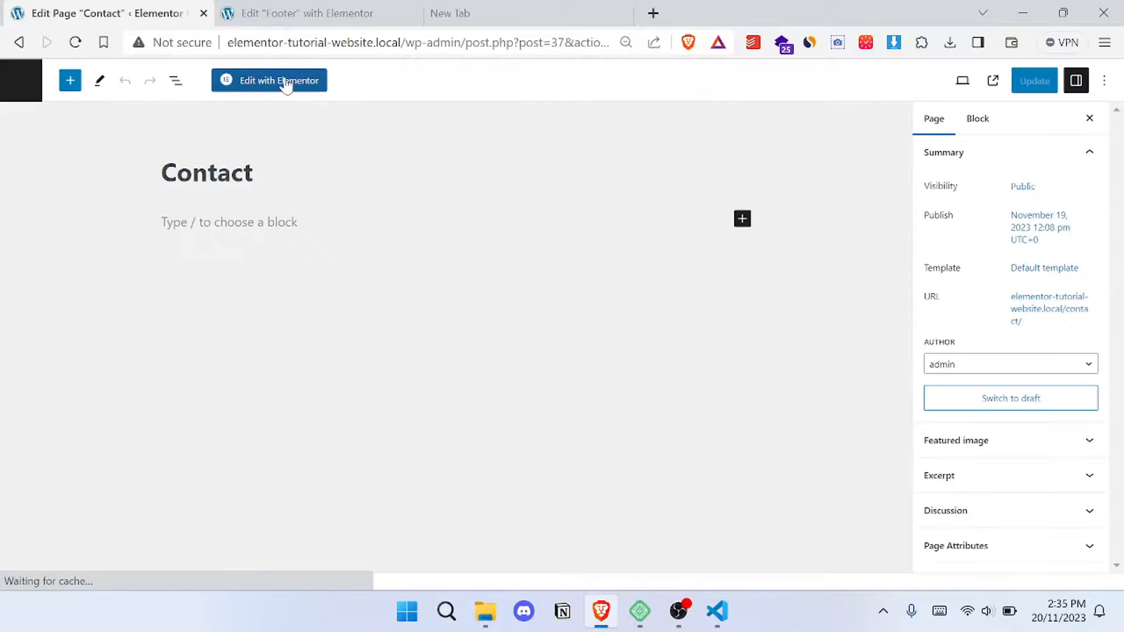
click(285, 82)
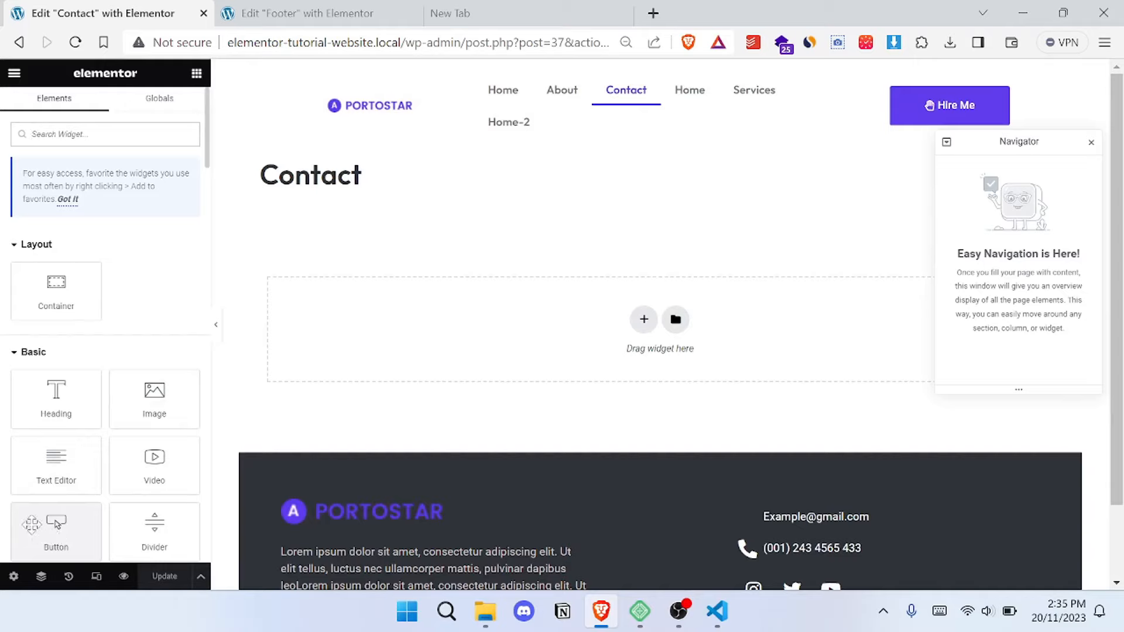
- Turn on Hide Title in the Contact page's settings
click(13, 580)
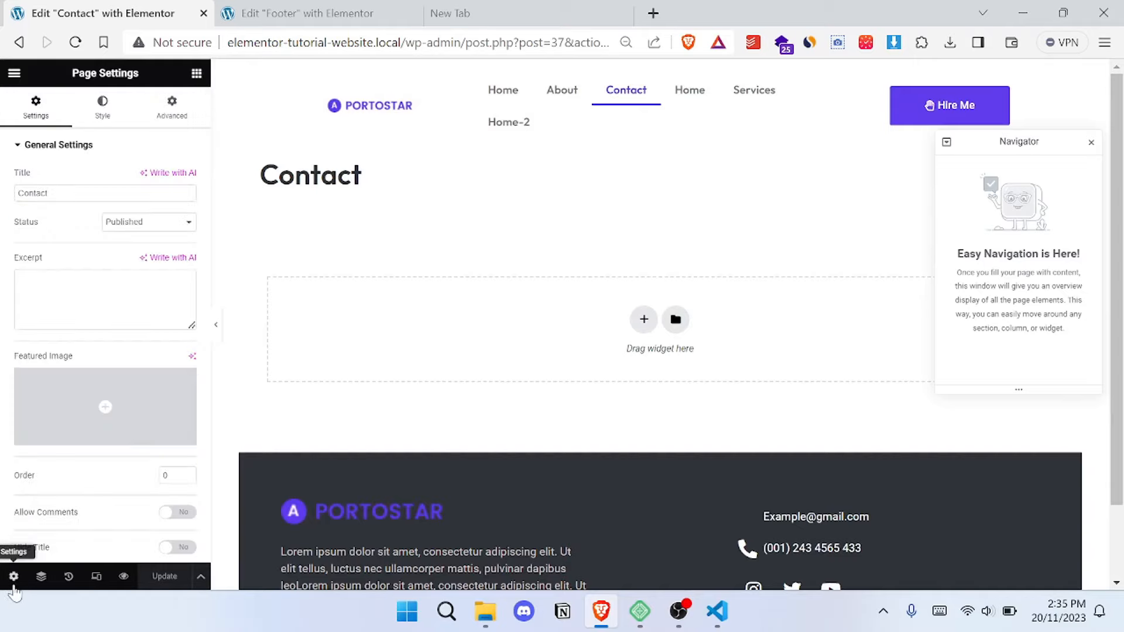
scroll(182, 445, down, 3)
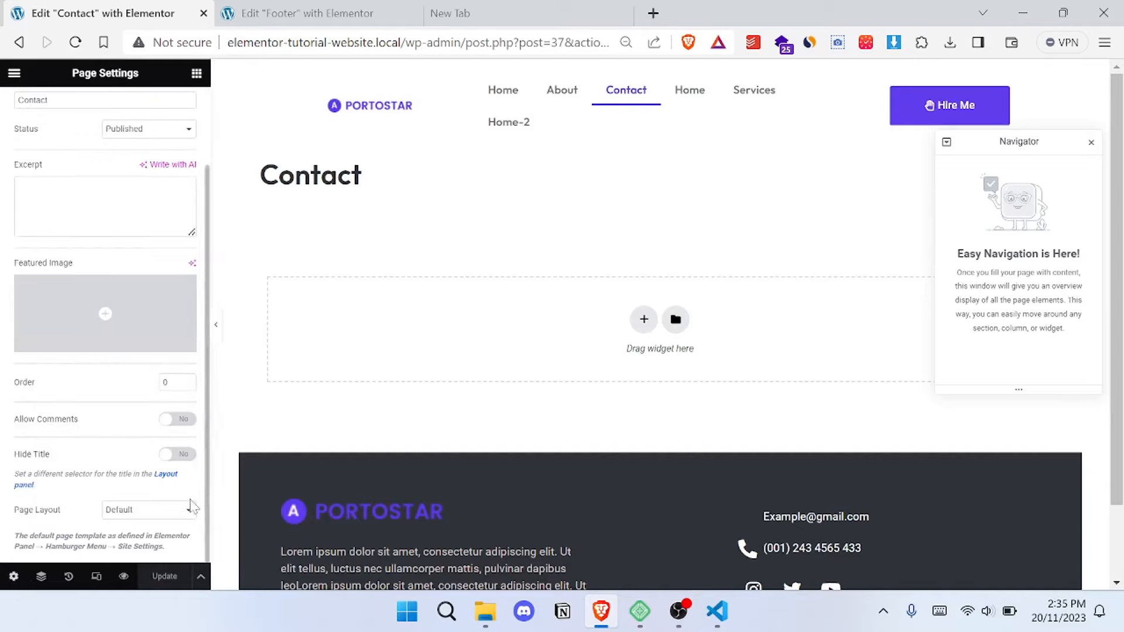
click(178, 455)
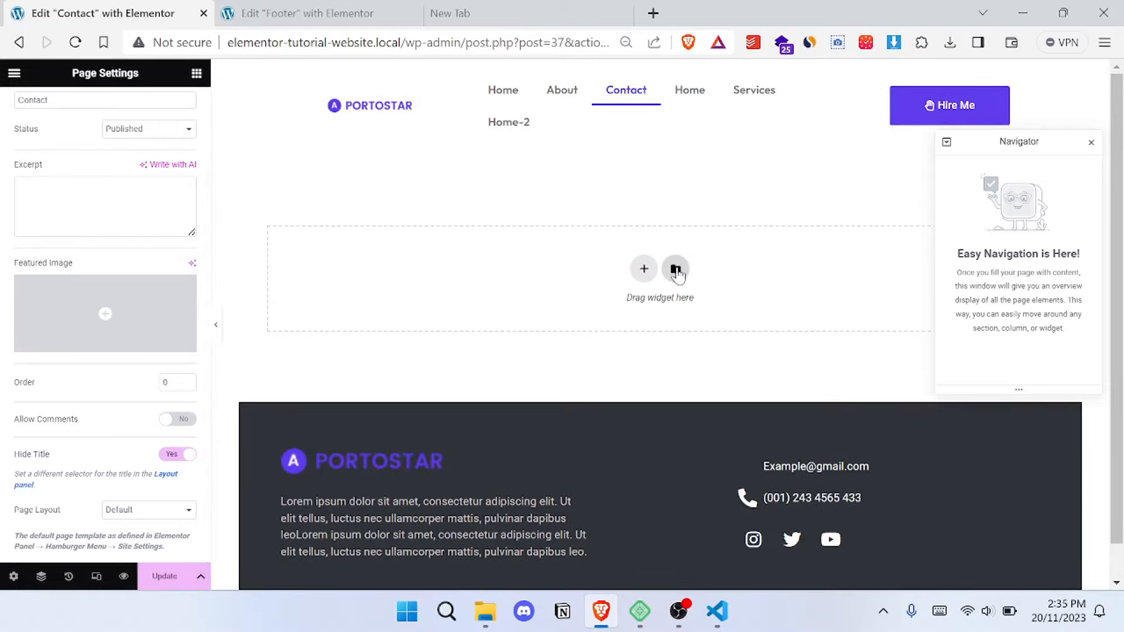
- Insert the saved Contact-page template into the Contact page, apply its page settings too, and review the inserted sections
click(676, 270)
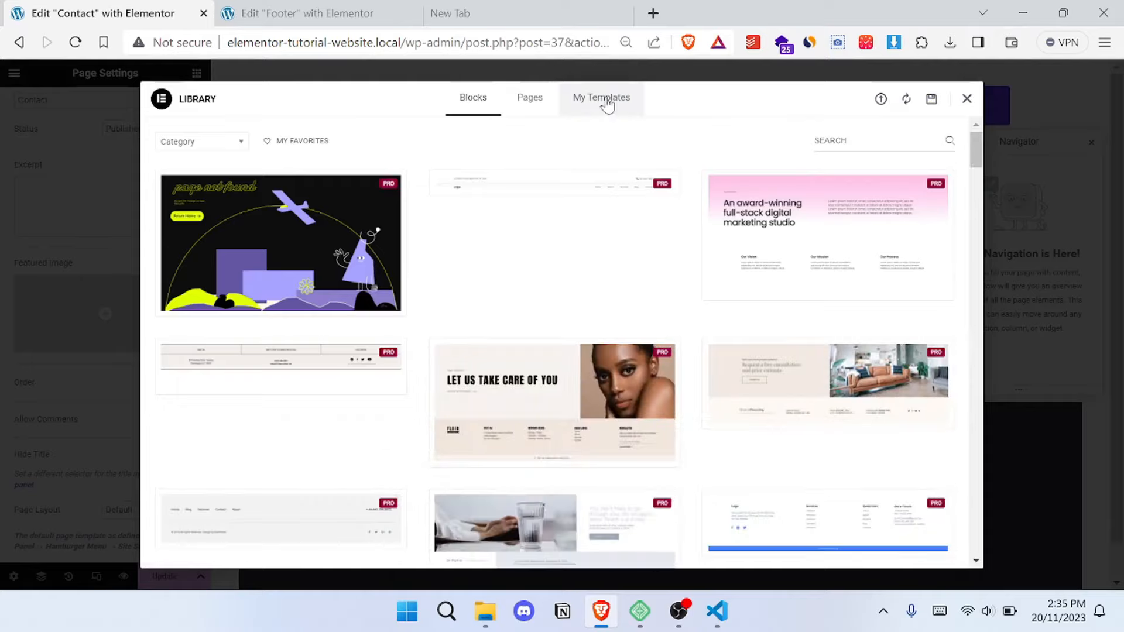
click(606, 103)
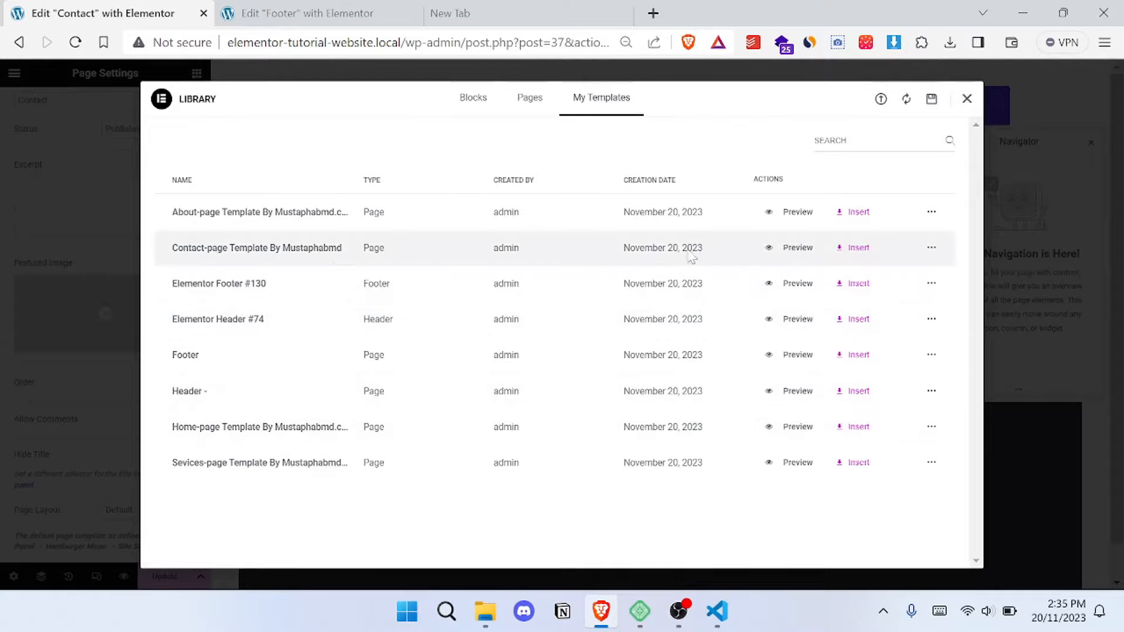
click(862, 251)
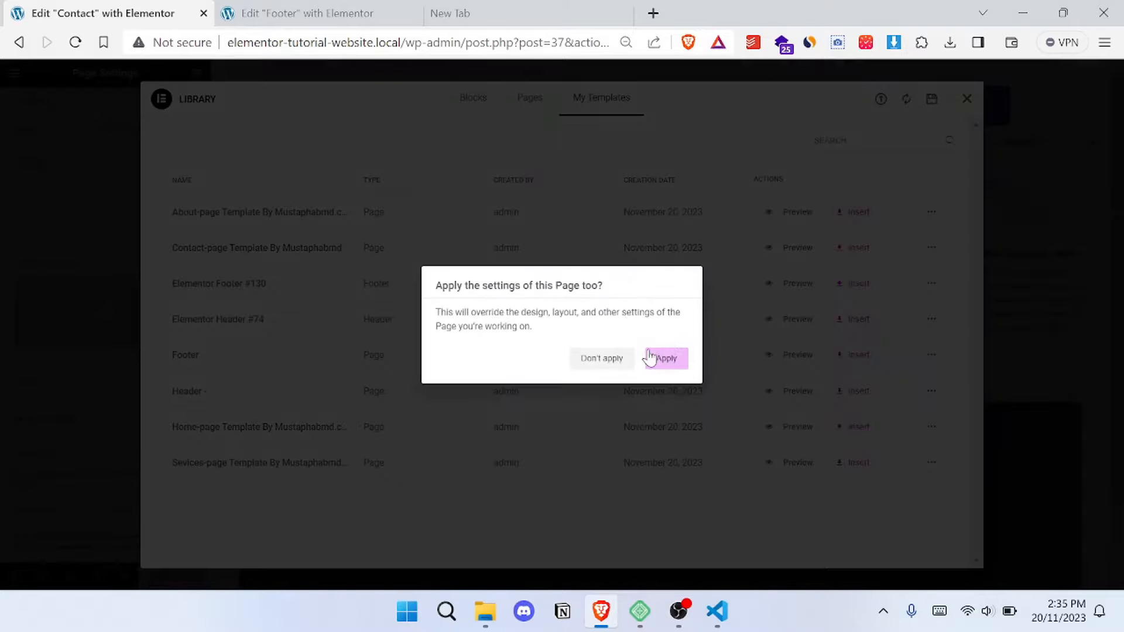
click(673, 362)
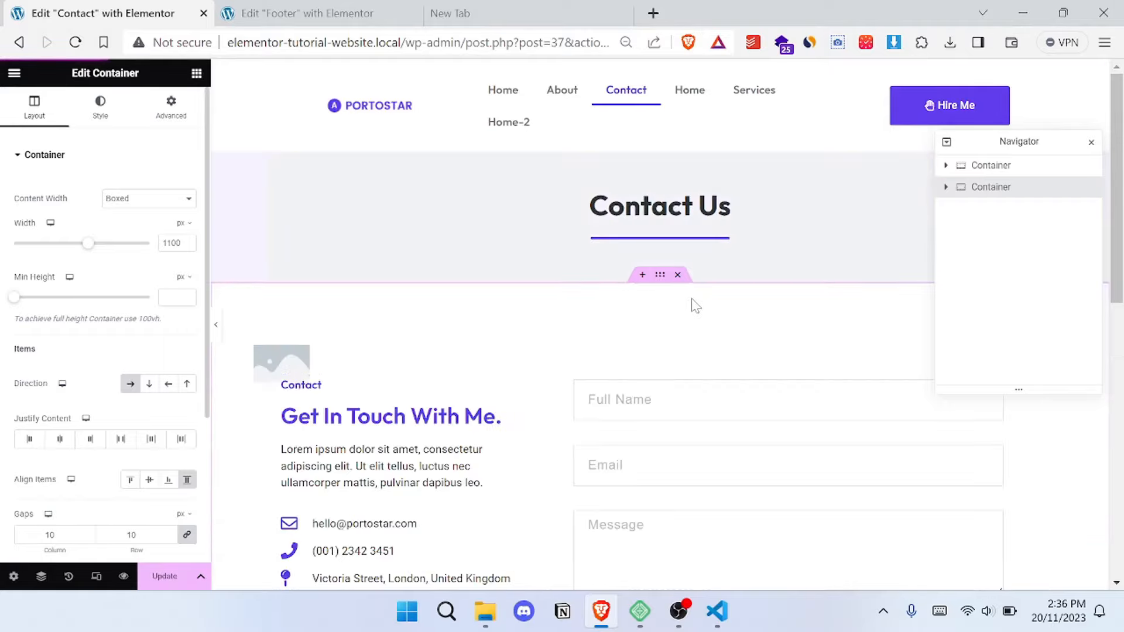
scroll(692, 299, down, 2)
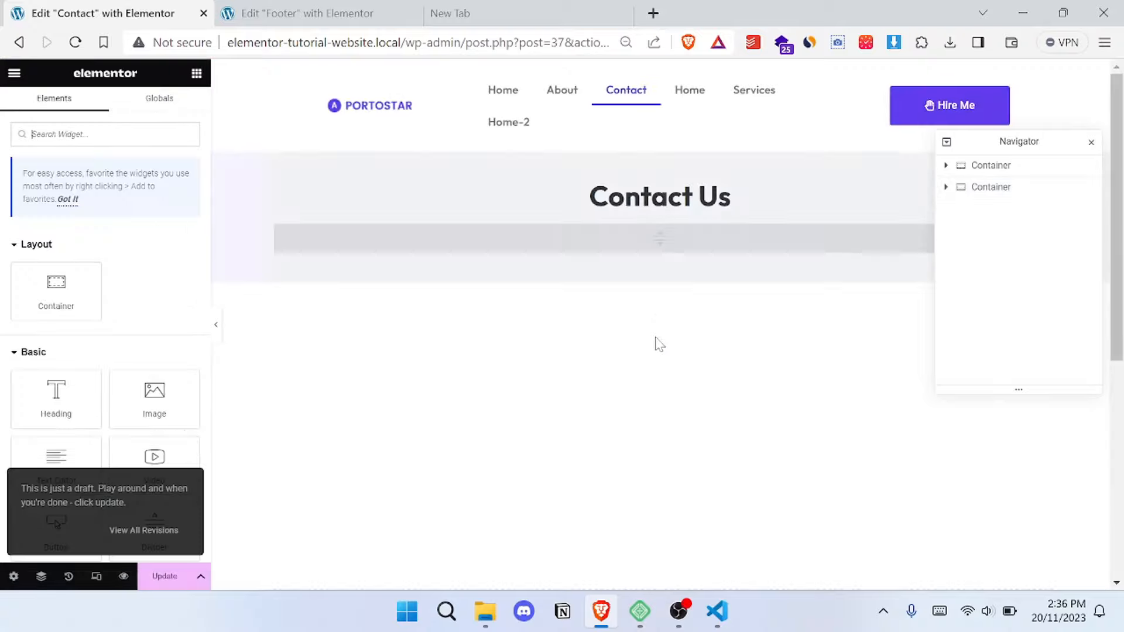
scroll(554, 313, down, 3)
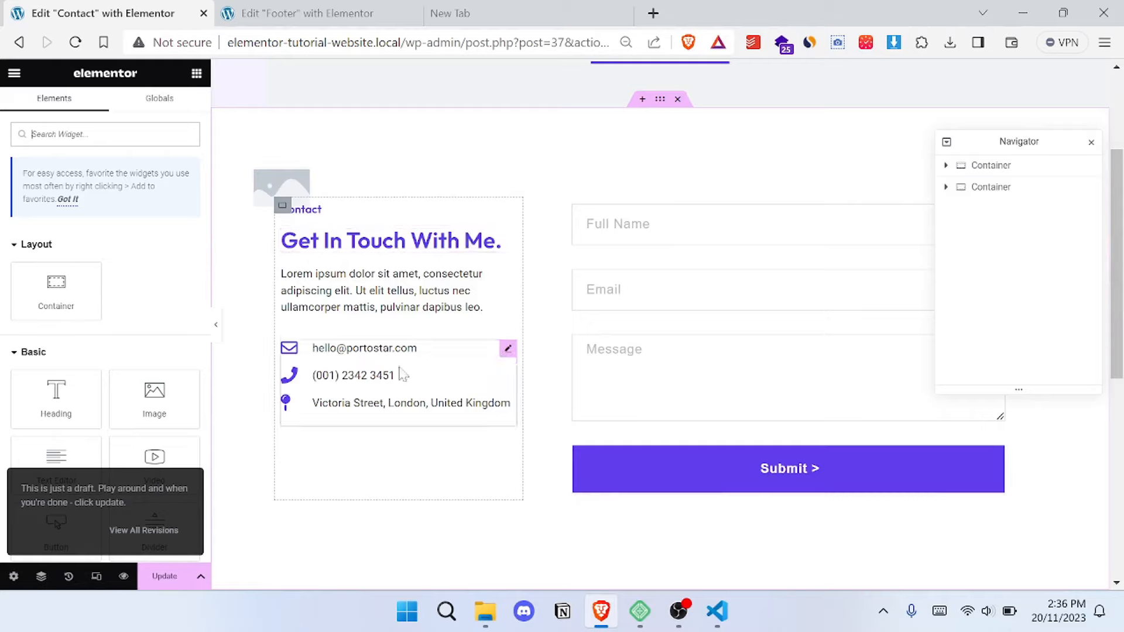
- Inspect the contact details list, move the Navigator off the form header area, and open the form's Email settings to examine the recipient
click(508, 350)
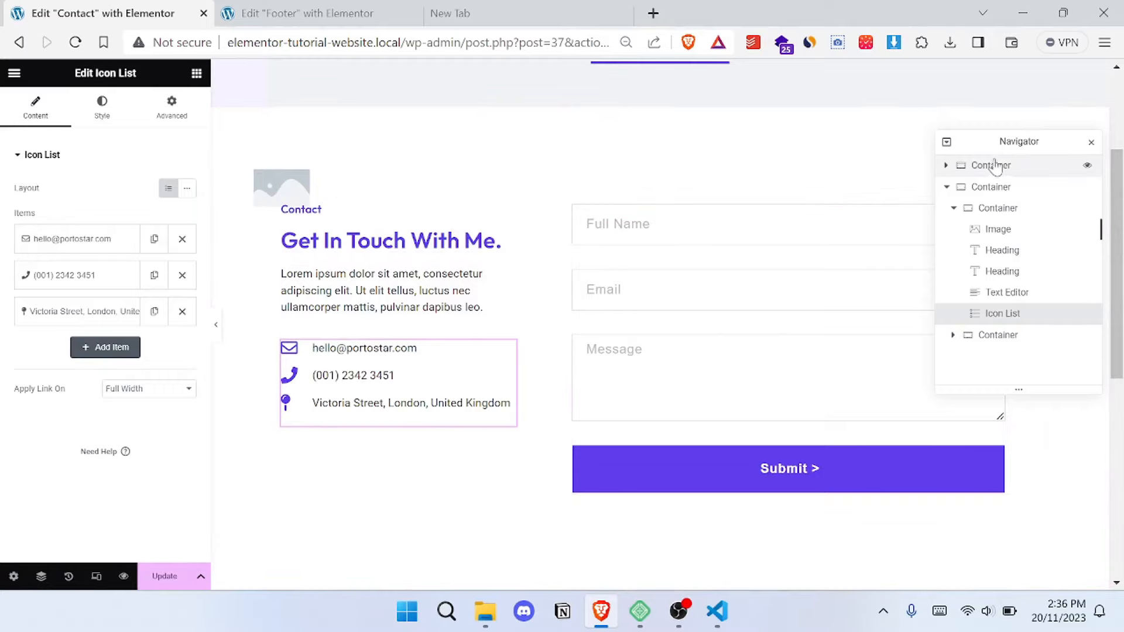
drag(1024, 143, 905, 406)
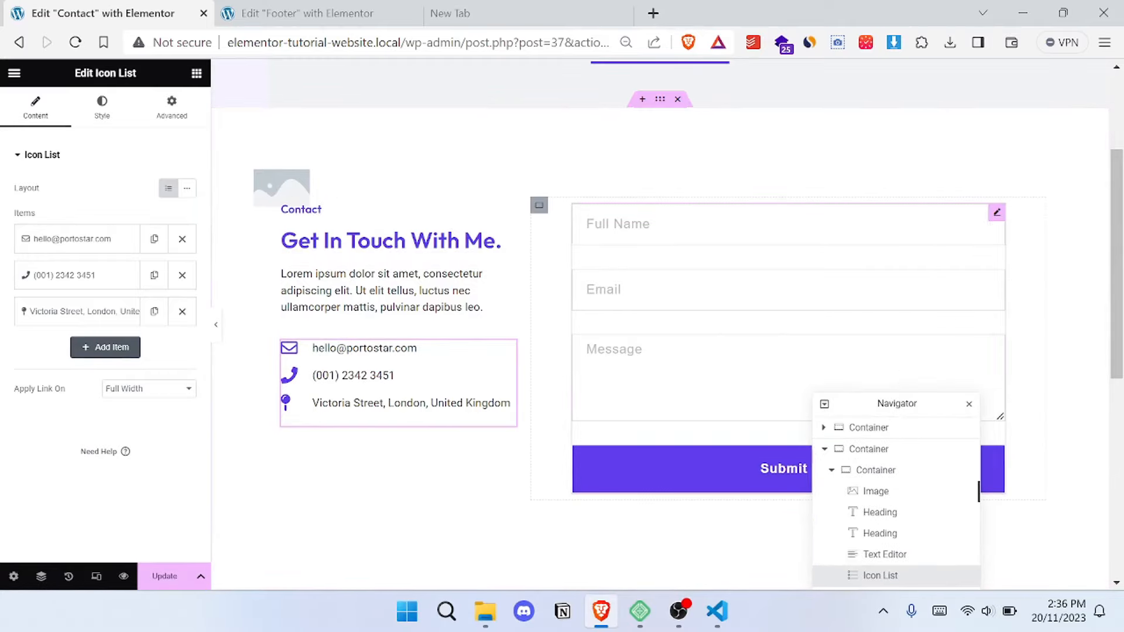
click(952, 206)
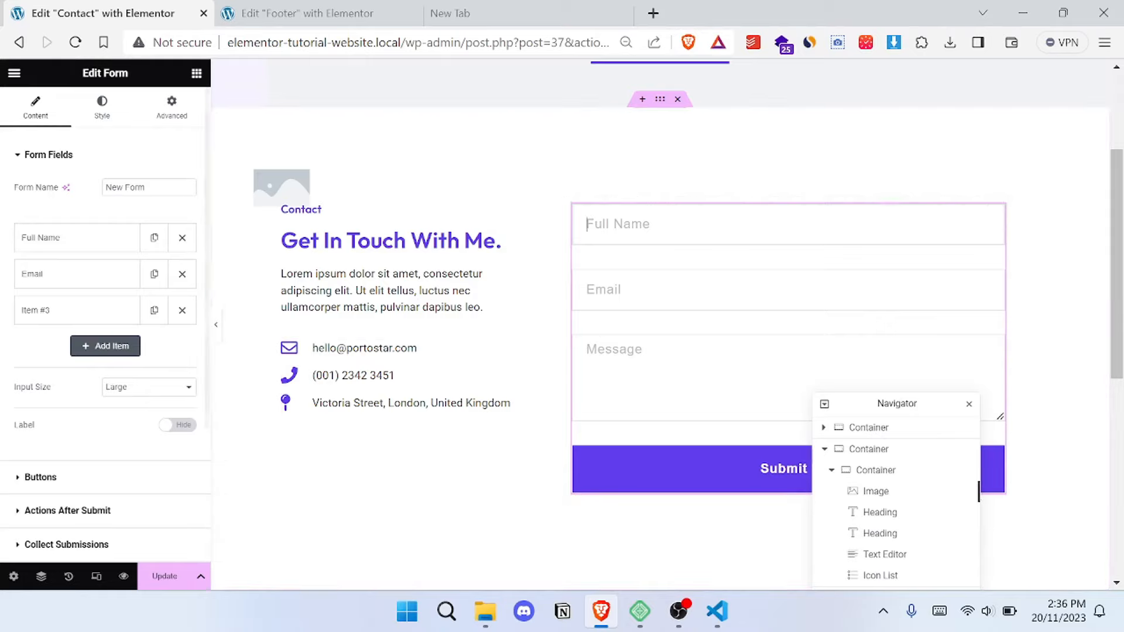
click(50, 156)
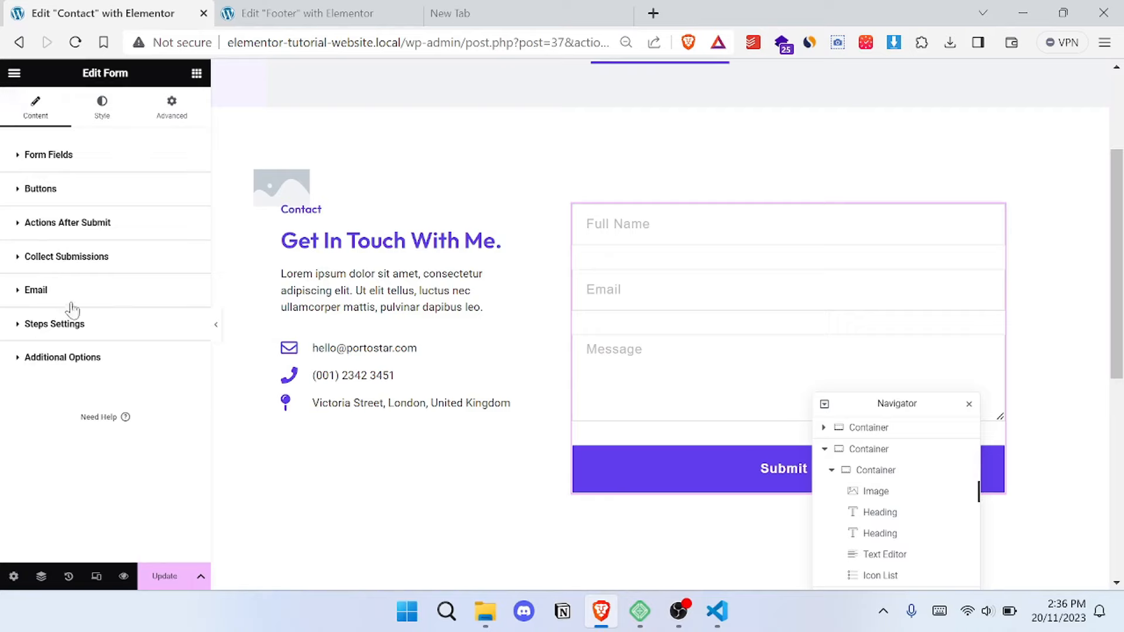
click(36, 291)
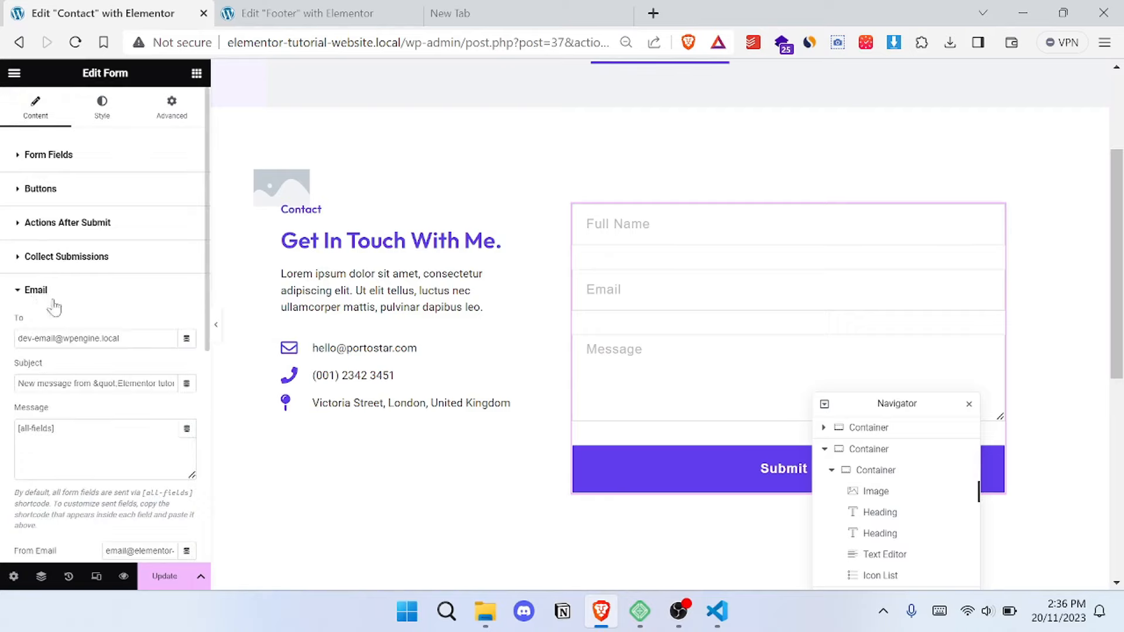
triple_click(120, 339)
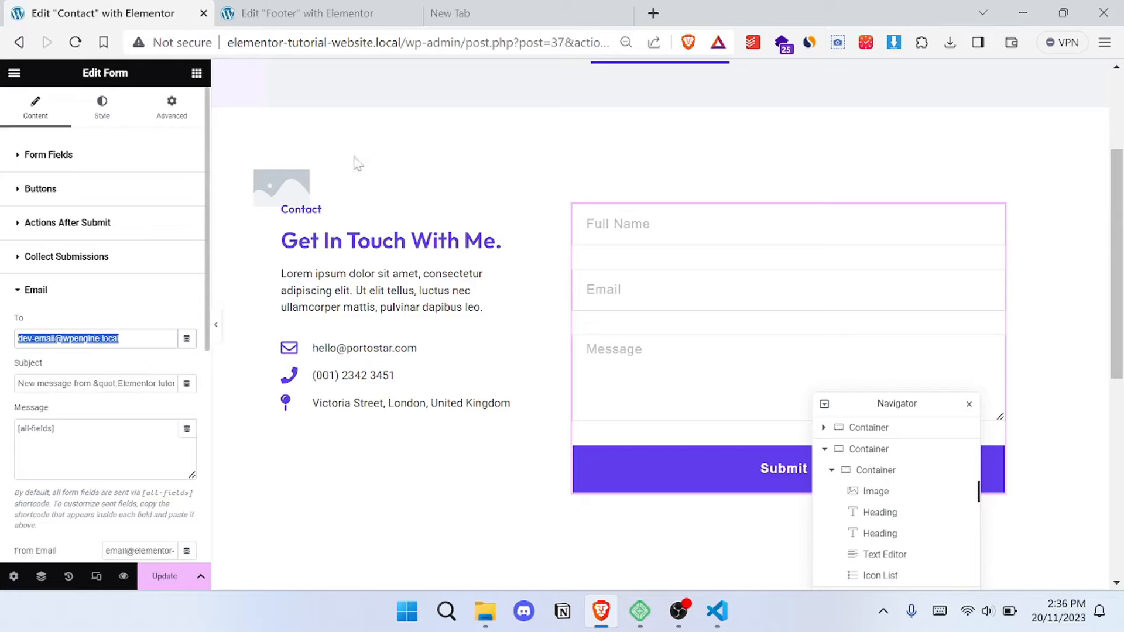
- Examine the subject and message settings of the contact form's email and look over the page
scroll(445, 185, up, 3)
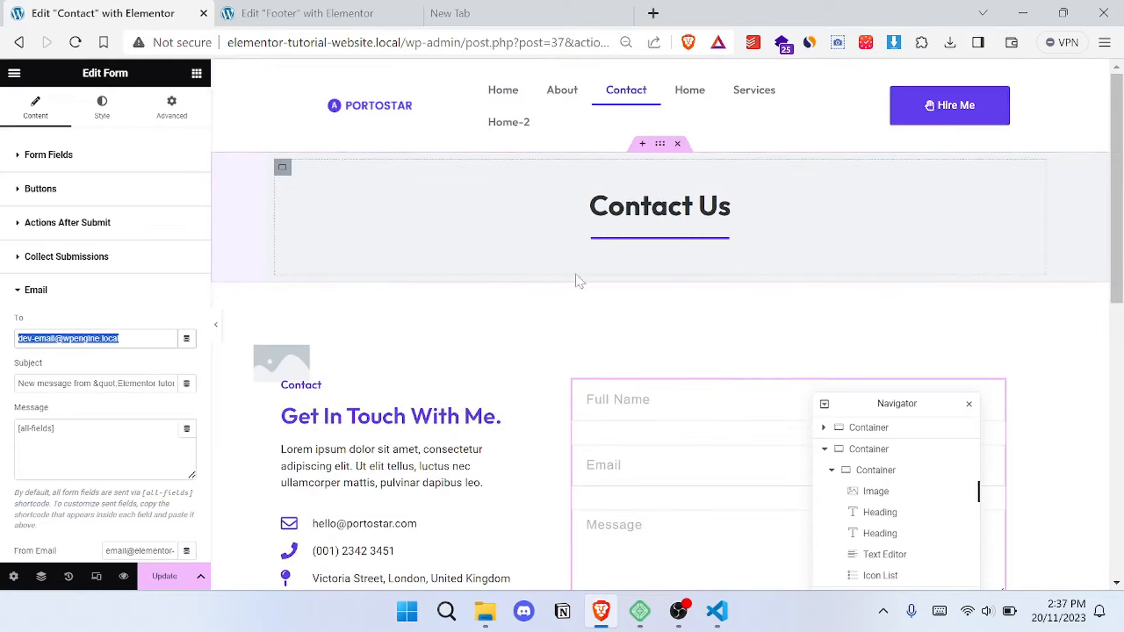
scroll(371, 351, down, 2)
click(84, 384)
triple_click(84, 384)
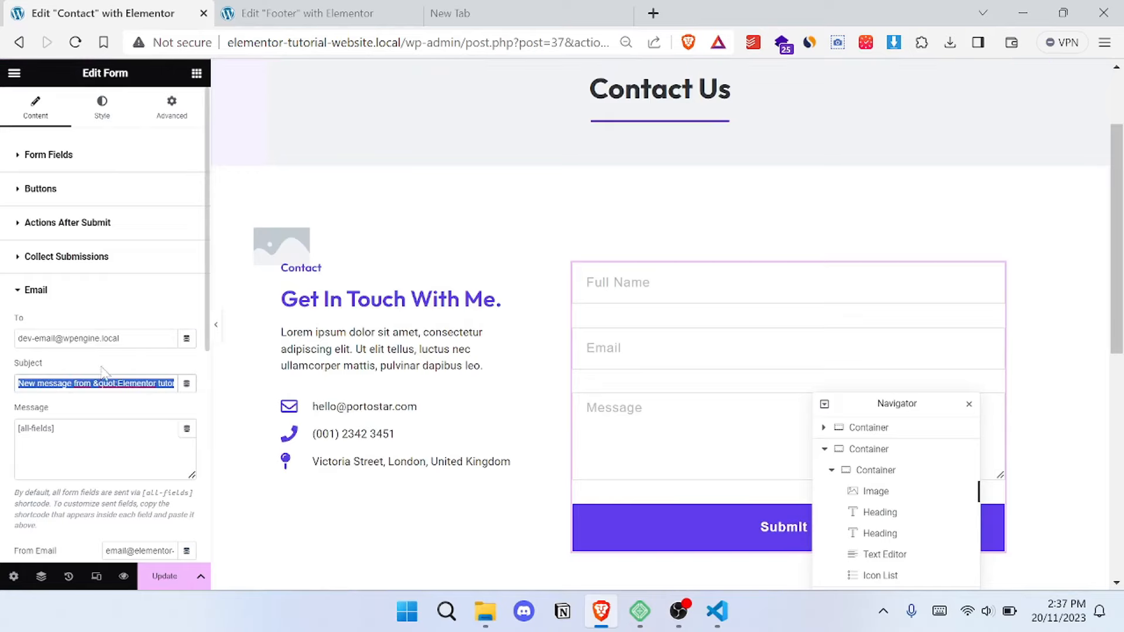
click(58, 363)
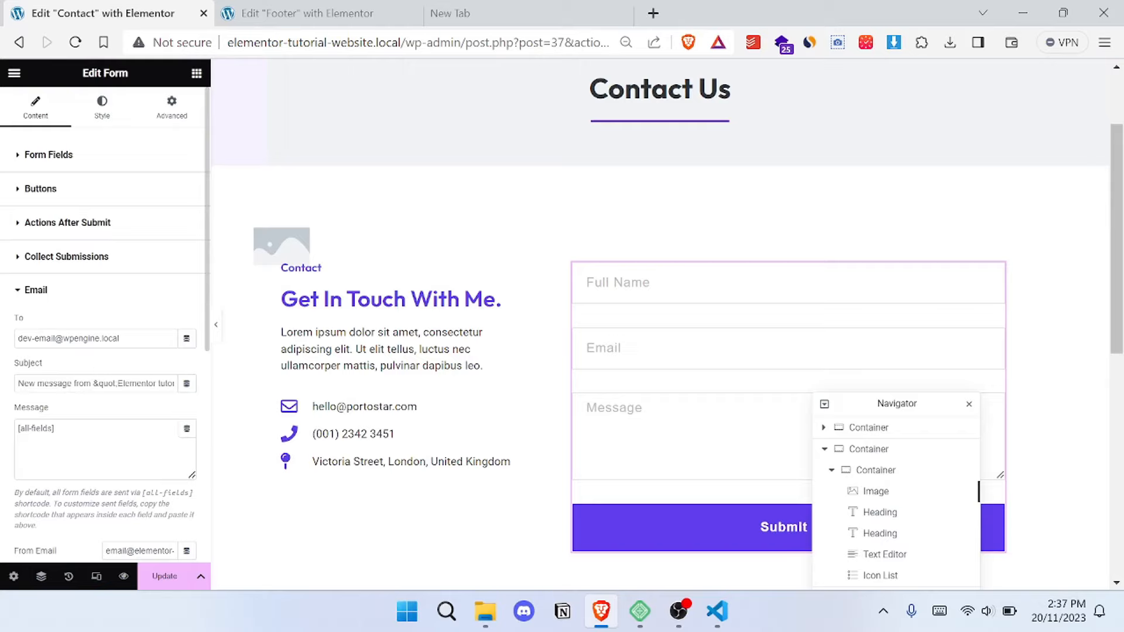
triple_click(75, 383)
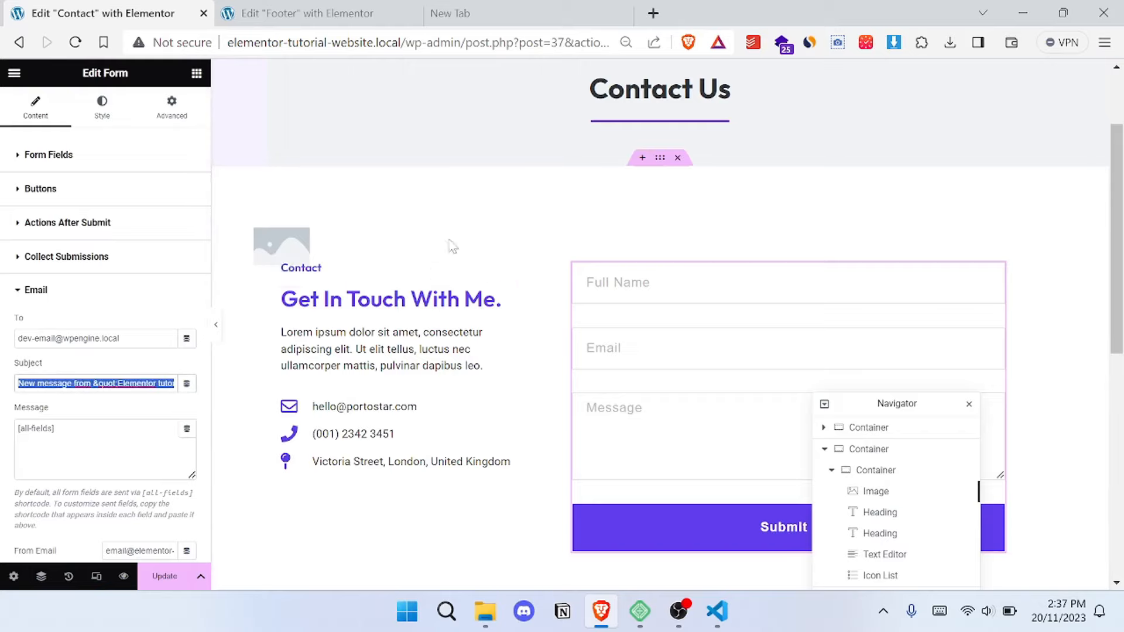
scroll(644, 258, up, 2)
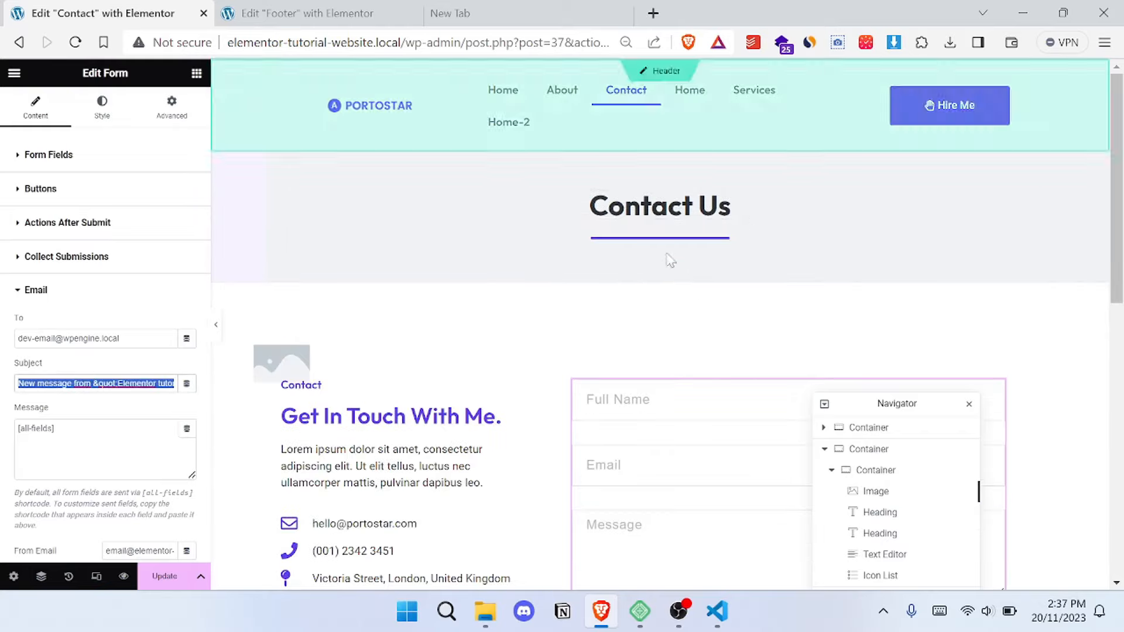
scroll(540, 276, down, 2)
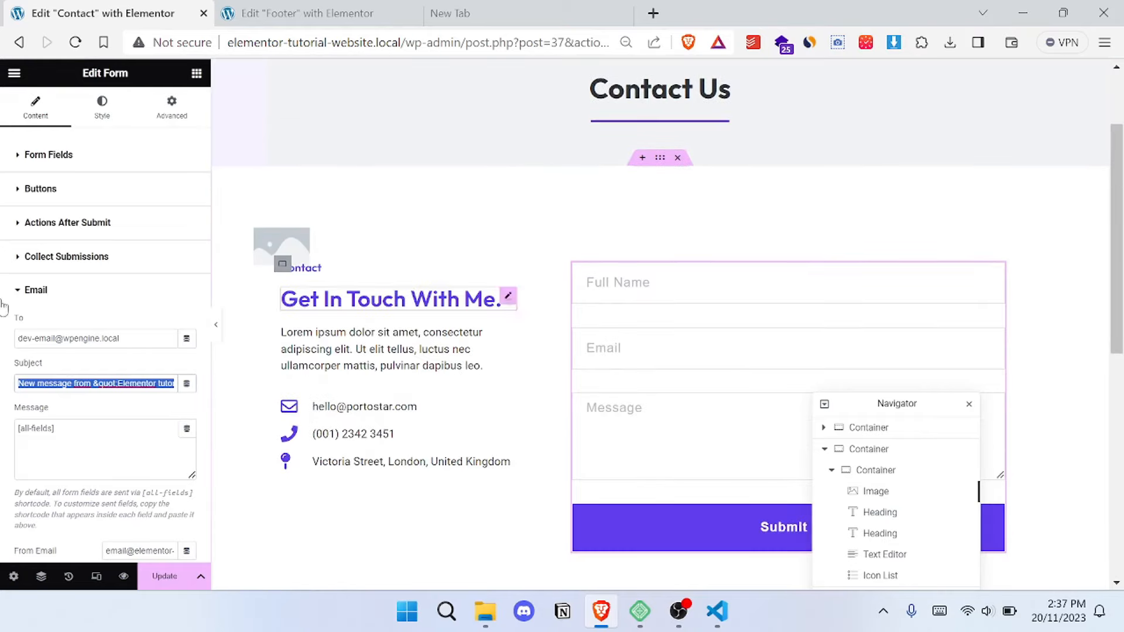
scroll(106, 292, down, 2)
scroll(146, 357, down, 3)
scroll(106, 304, up, 5)
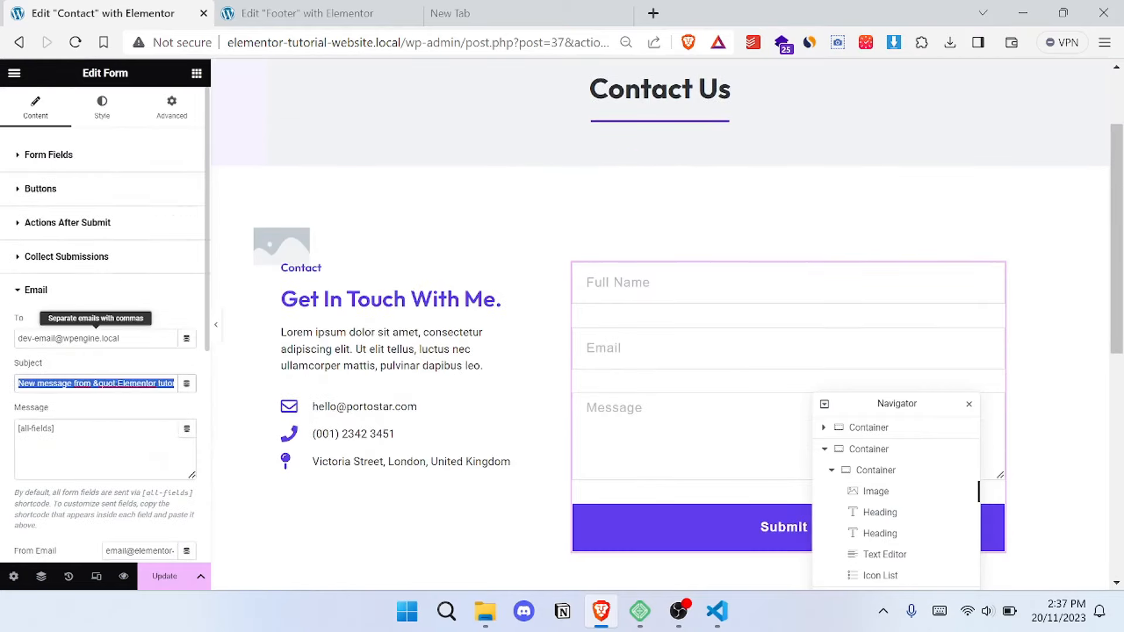
scroll(572, 291, down, 2)
scroll(571, 293, up, 4)
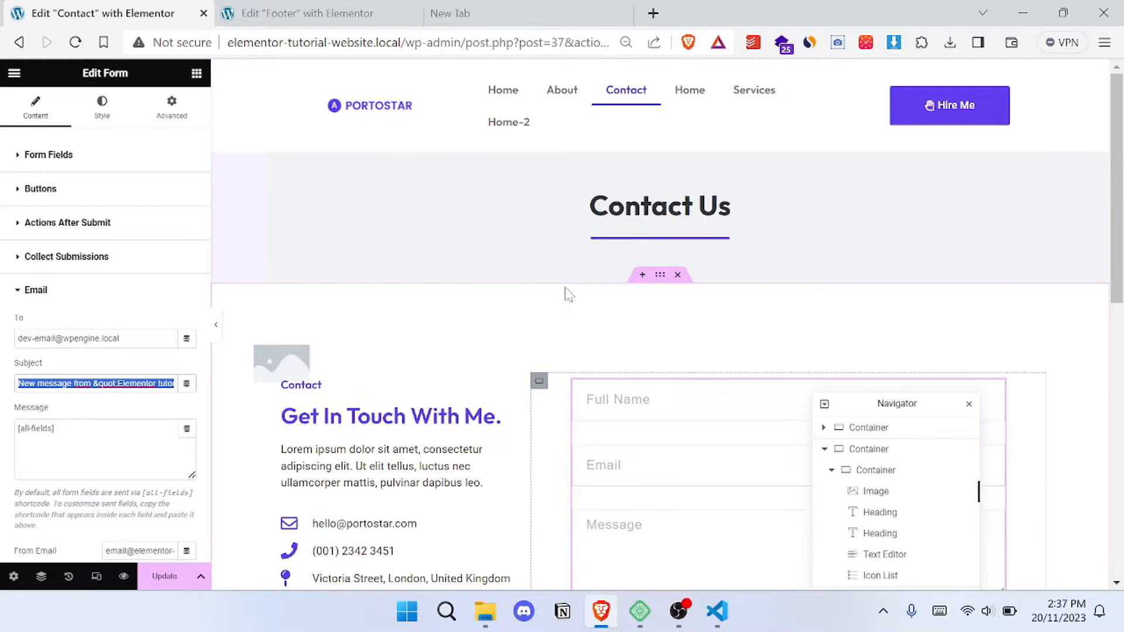
- Update the Contact page to save the inserted template content
click(157, 585)
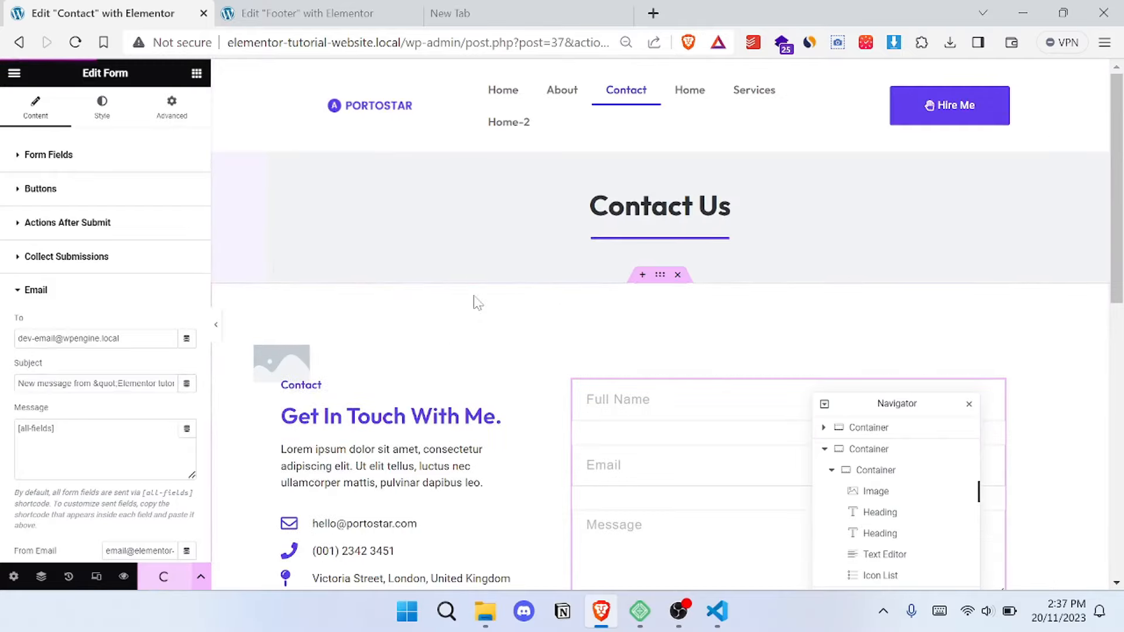
scroll(474, 301, down, 2)
scroll(477, 300, down, 2)
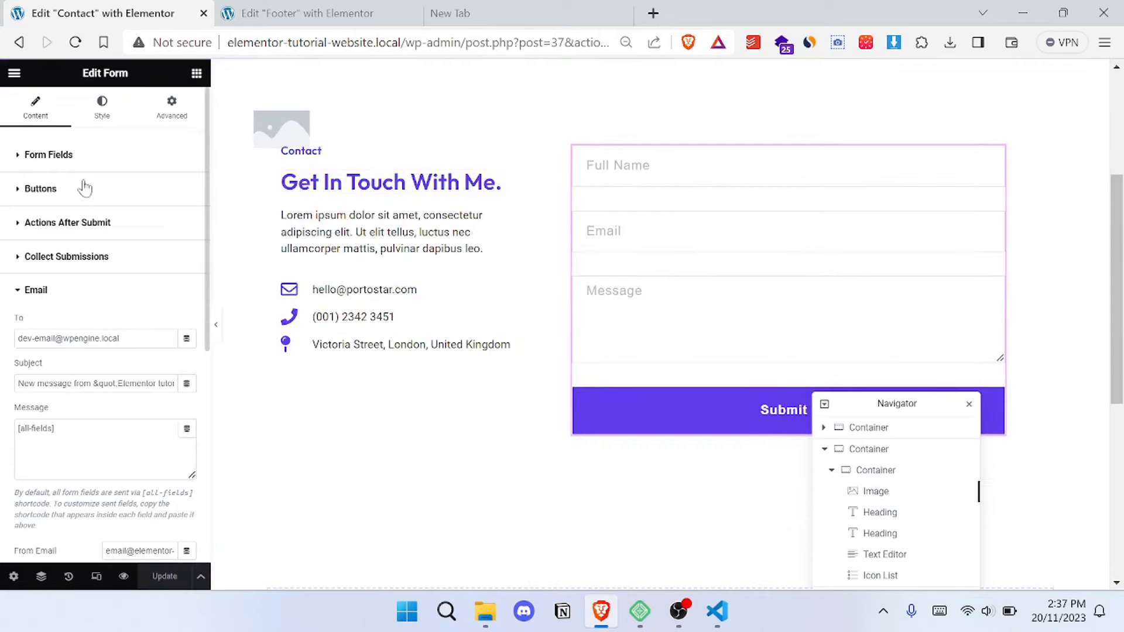
- Add a fourth field to the contact form and set its type to Number
click(39, 298)
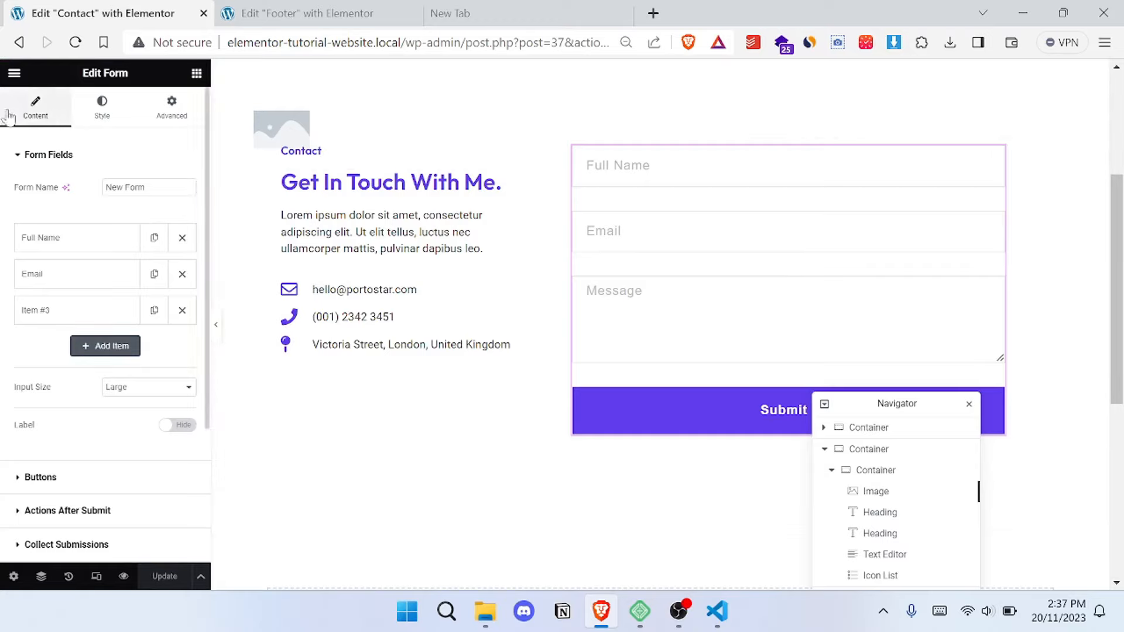
click(106, 347)
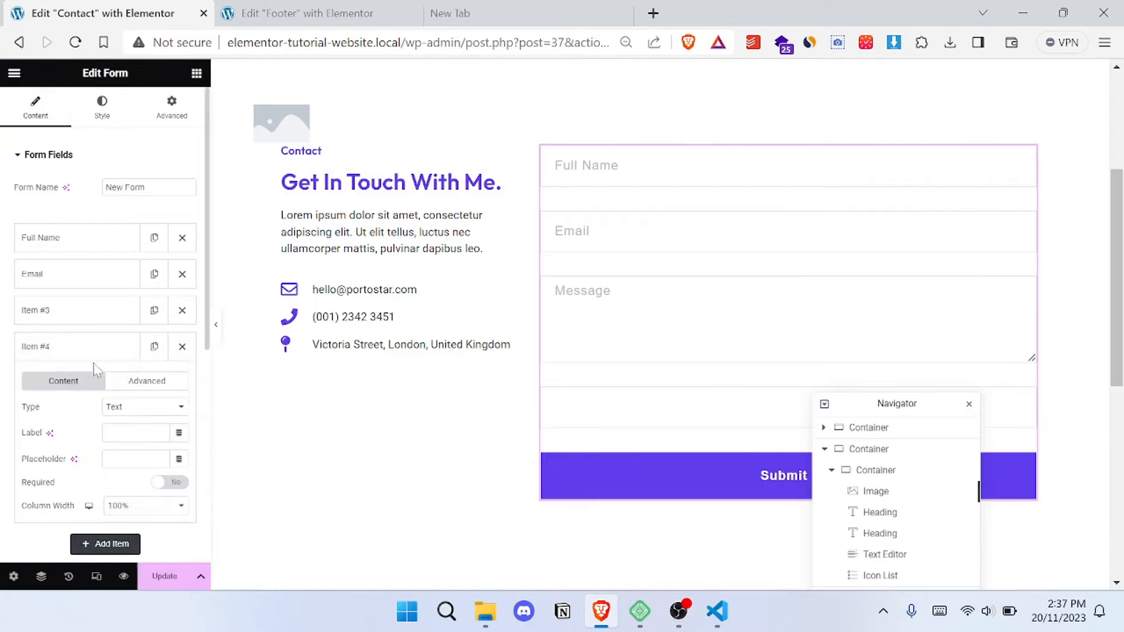
click(150, 413)
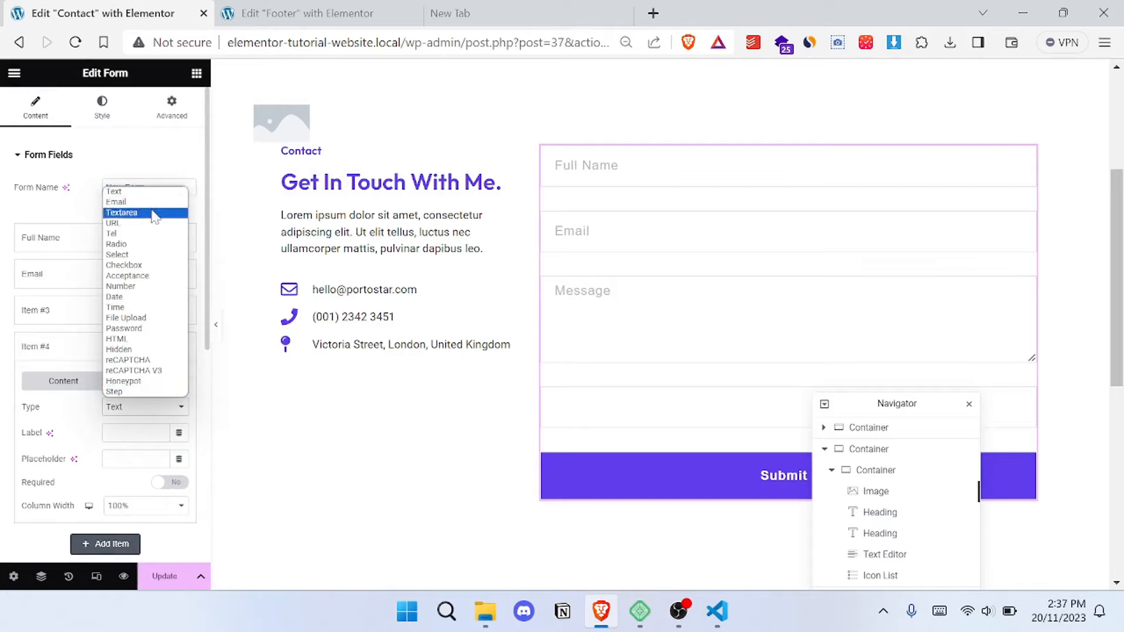
click(150, 286)
scroll(117, 325, down, 2)
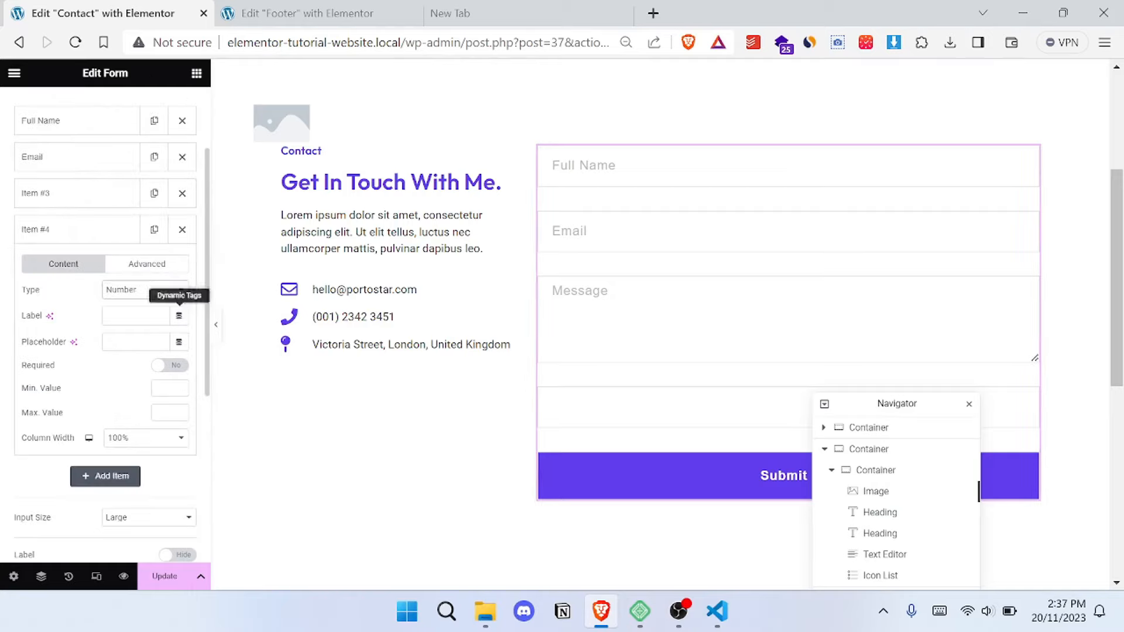
- Give the new form field the placeholder "Phone number", make it required, and save the page
click(136, 342)
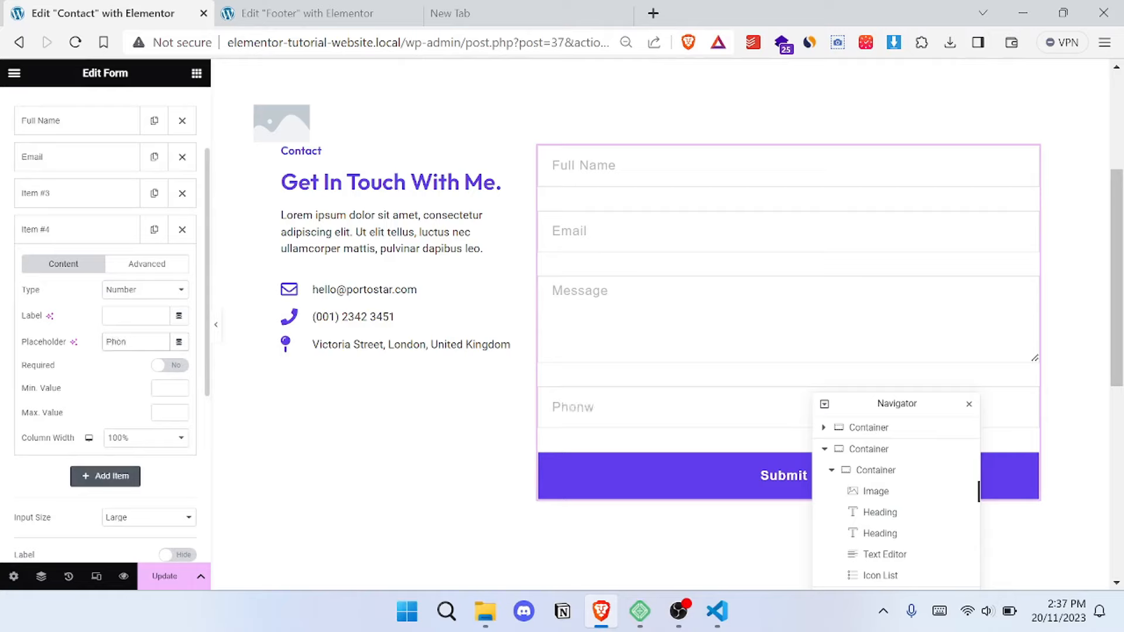
text(Phone number)
click(166, 368)
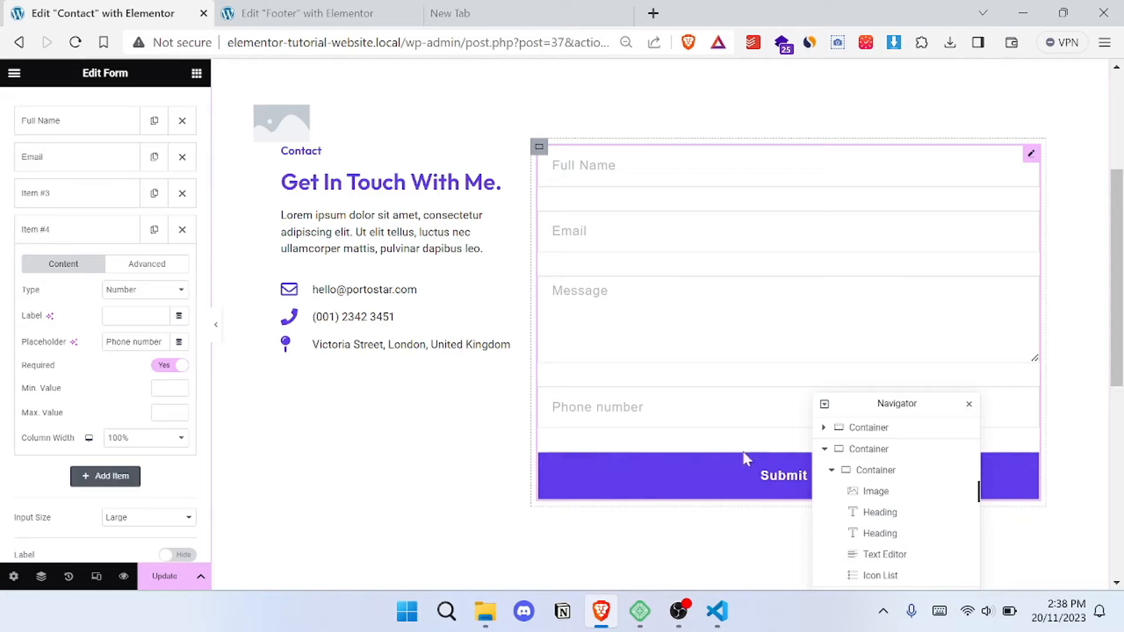
click(92, 236)
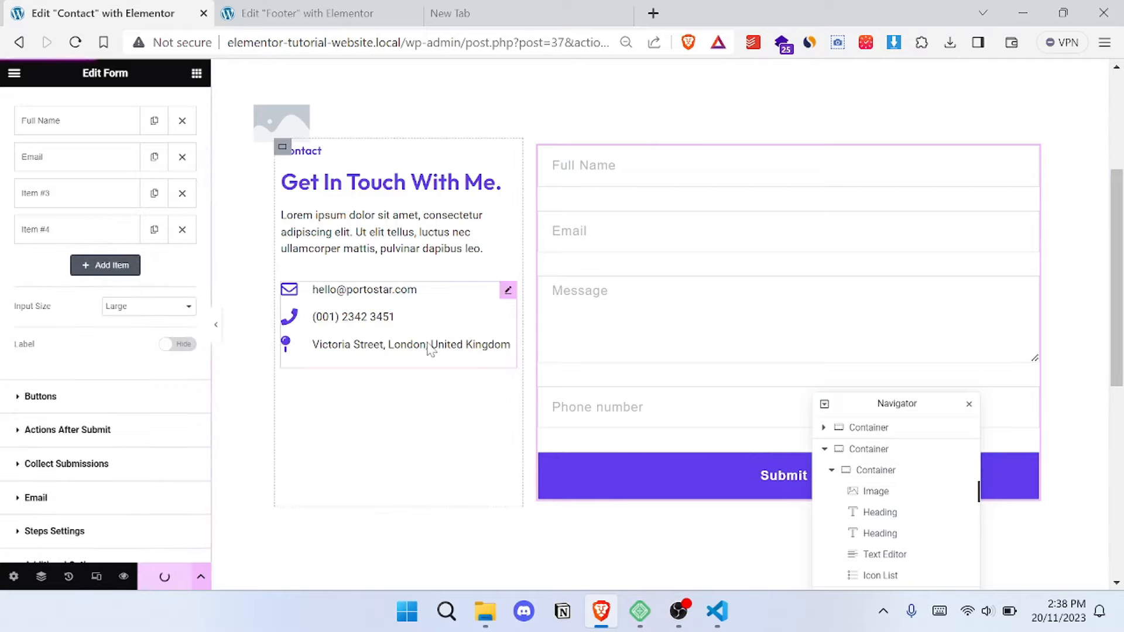
- Leave the Contact page editor and load the WordPress dashboard at elementor-tutorial-website.local/wp-admin/
scroll(432, 350, up, 4)
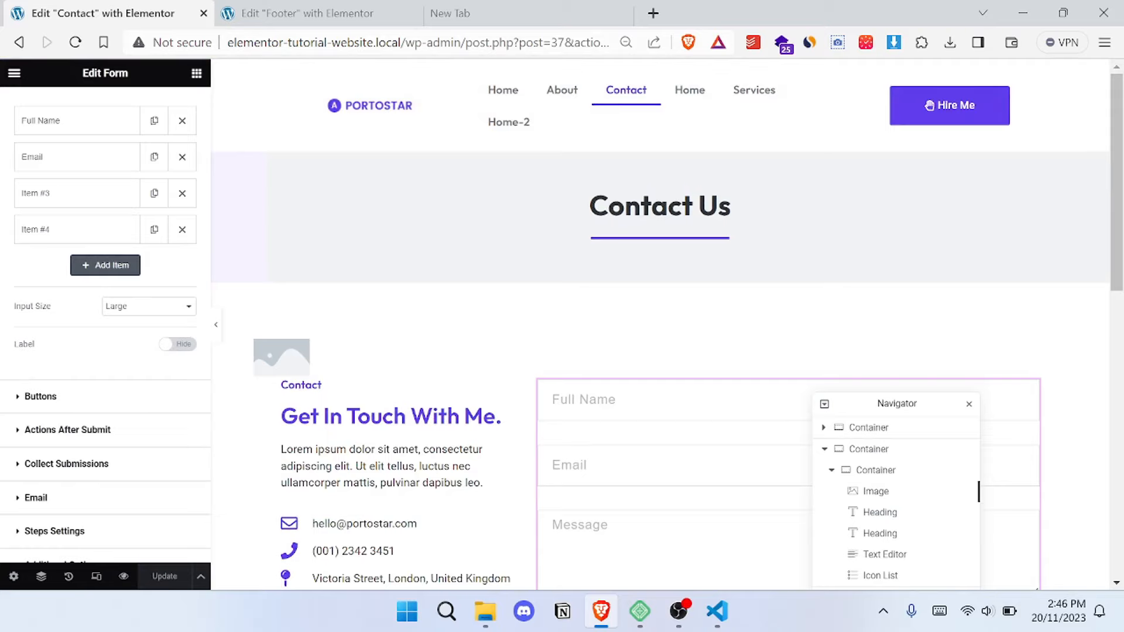
drag(466, 42, 1118, 97)
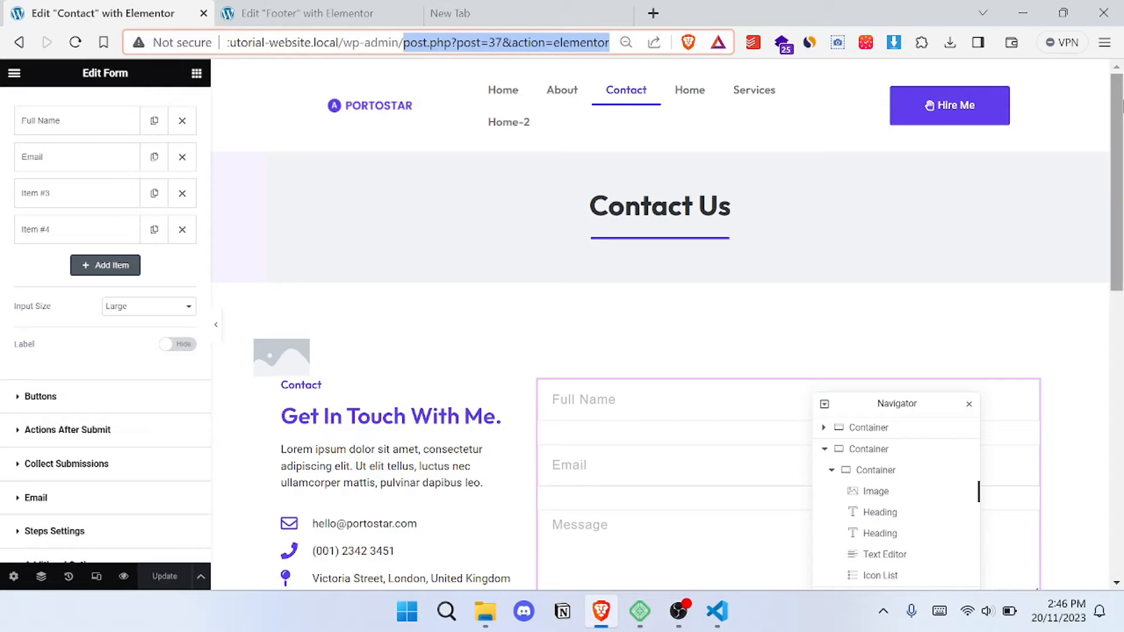
key(BackSpace)
key(Return)
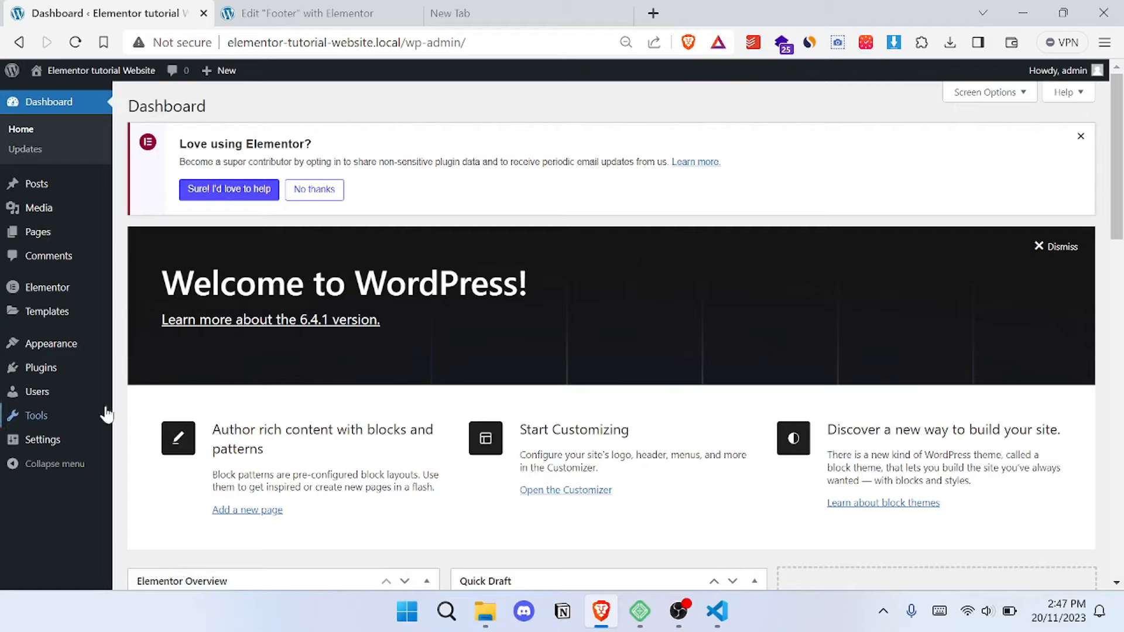
- Deactivate the Elementor Pro plugin and delete it from the installed plugins
mouse_move(49, 372)
click(179, 375)
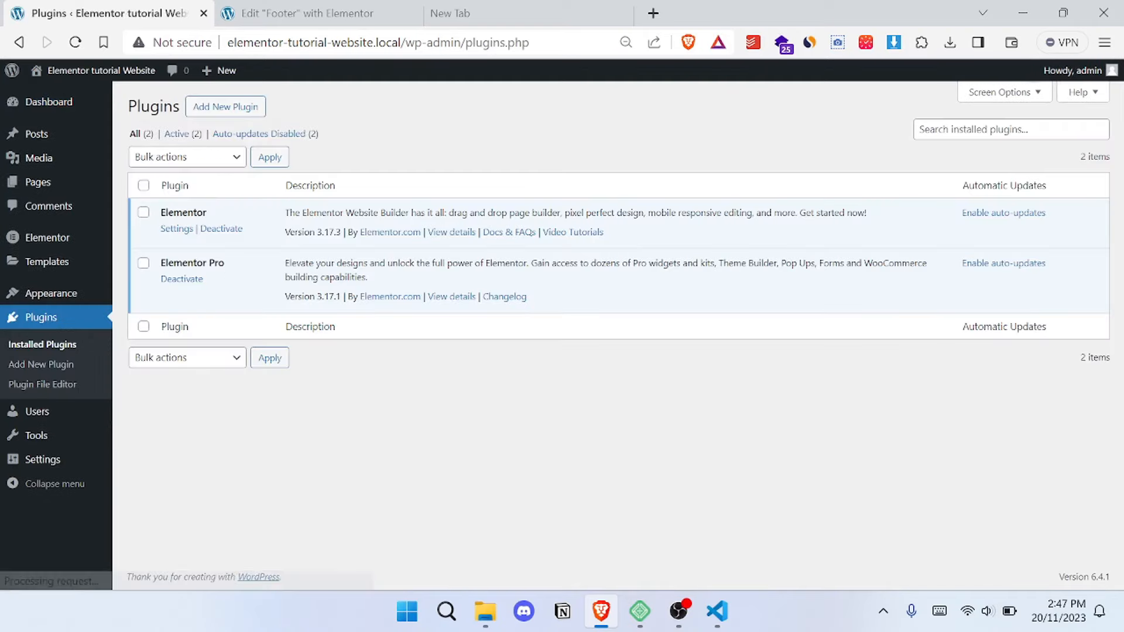
click(185, 284)
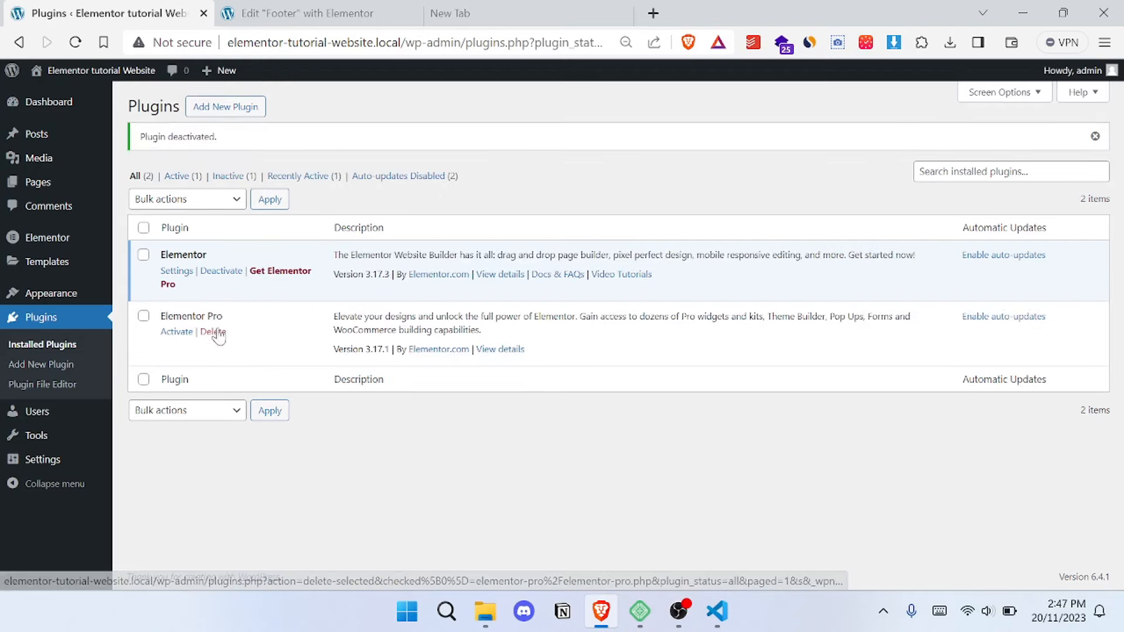
click(215, 332)
click(629, 149)
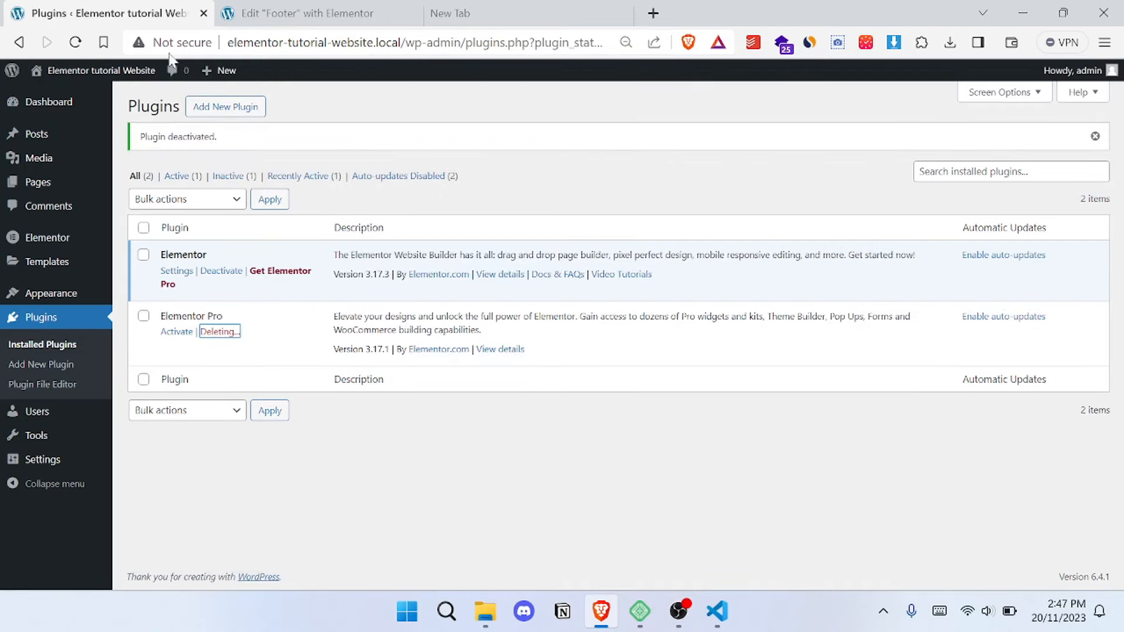
- Open the live site in a new tab and view its Home-2 page
mouse_move(84, 77)
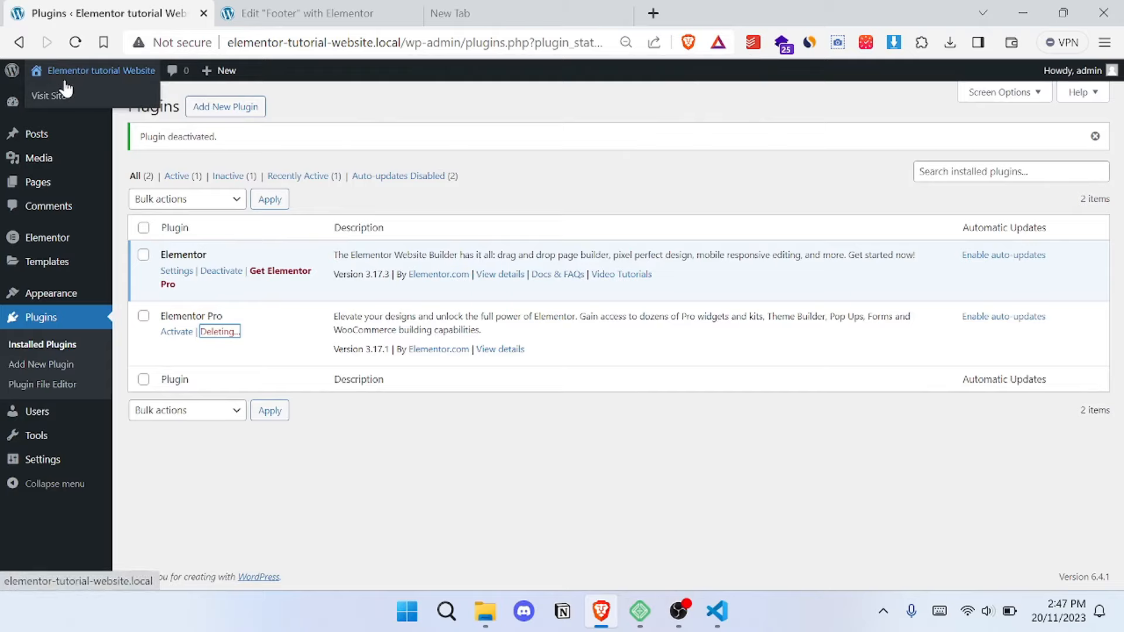
right_click(56, 97)
click(128, 112)
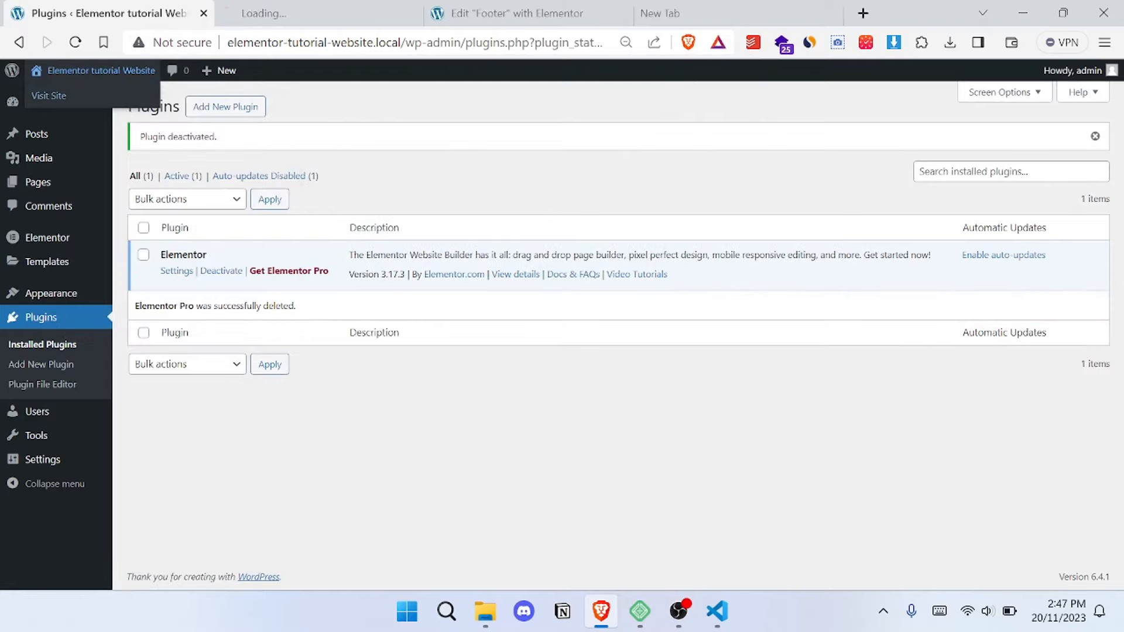
key(ctrl+Tab)
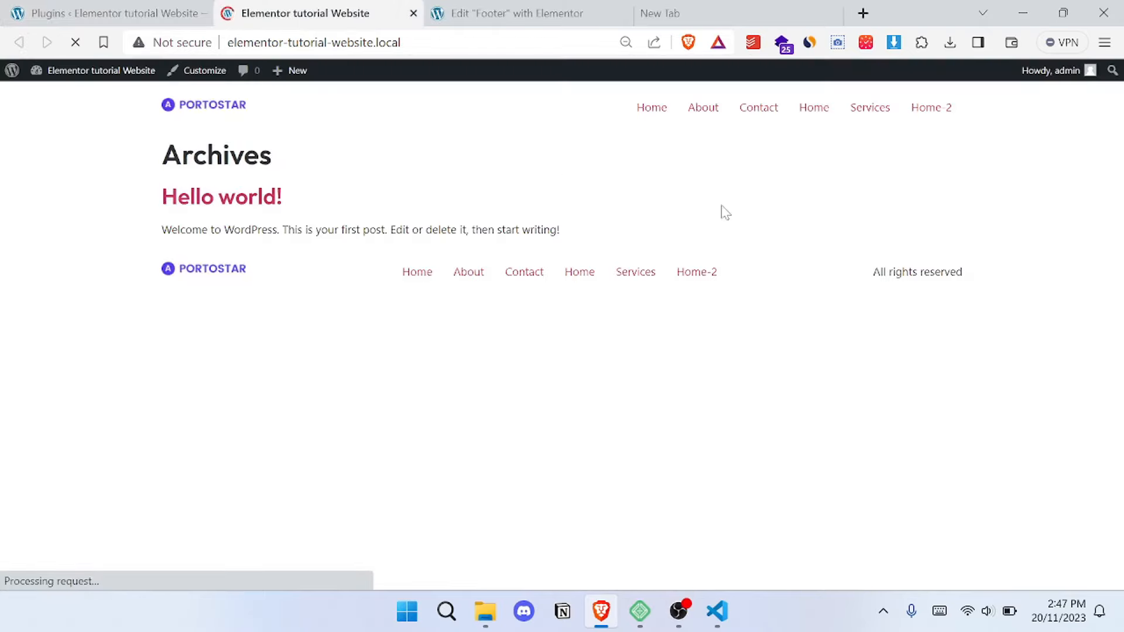
click(209, 115)
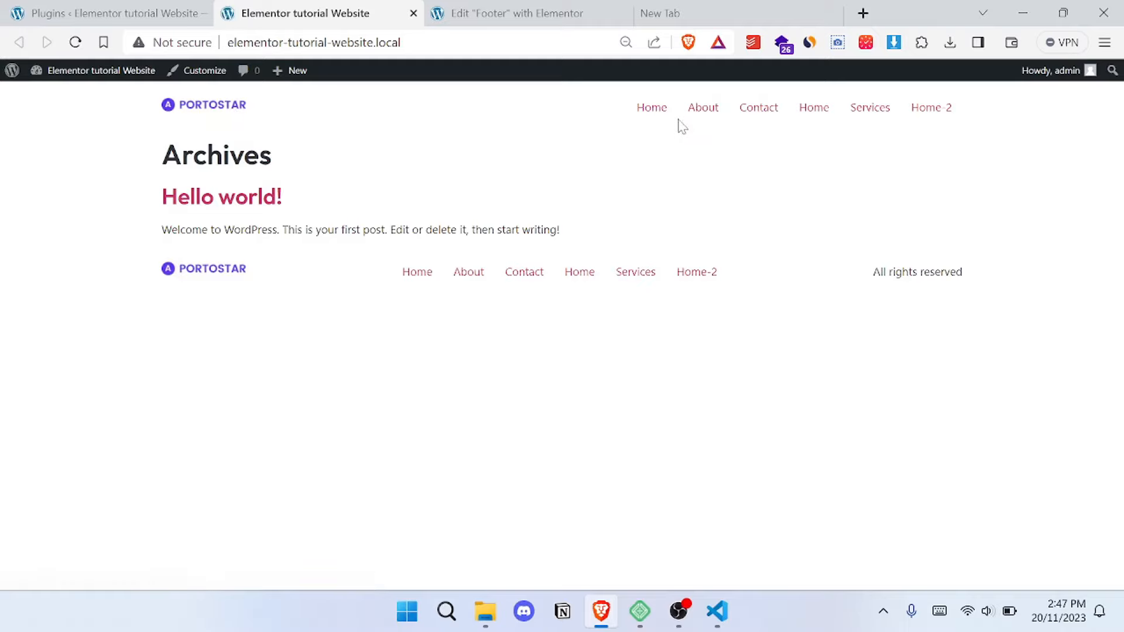
click(650, 110)
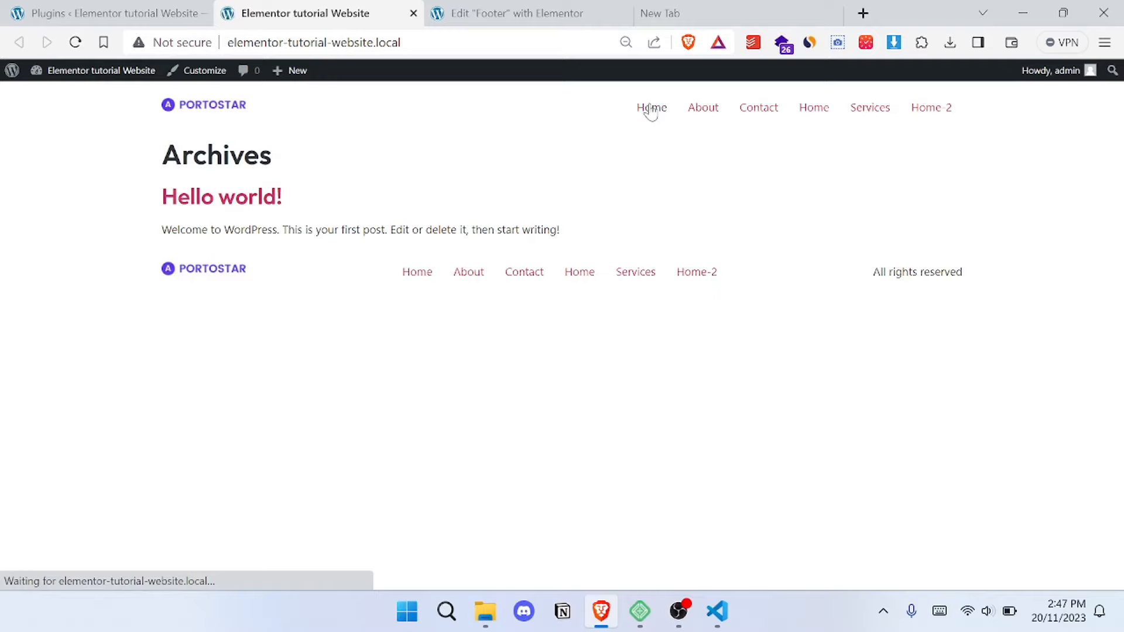
click(939, 113)
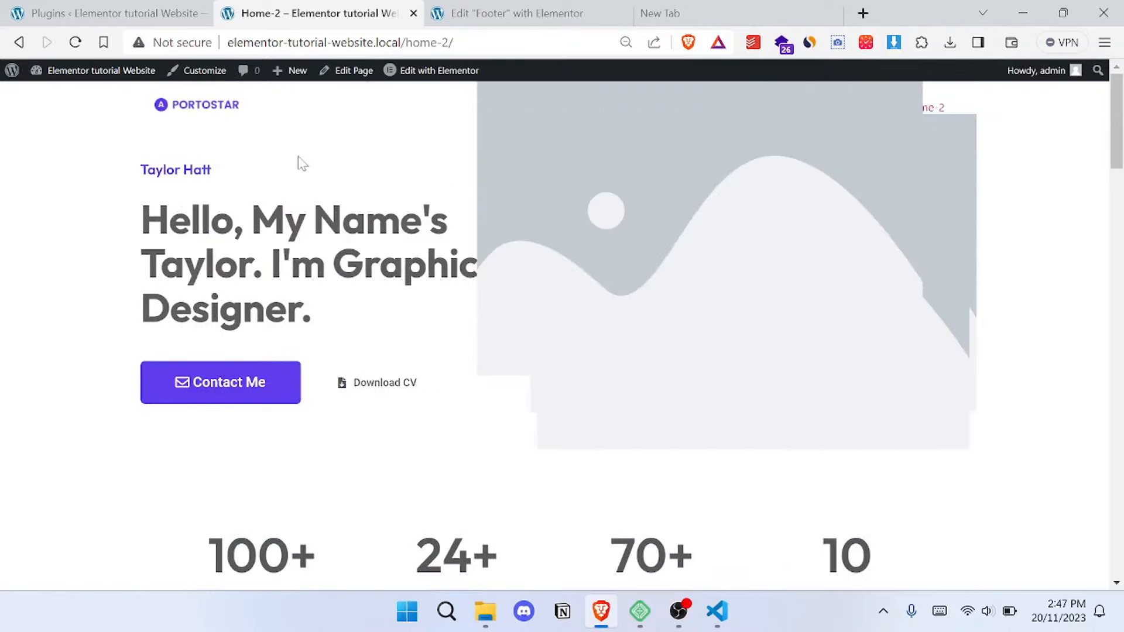
- Look through the live Home-2 page's sections from the hero to Selected Works and return to its header
scroll(652, 175, down, 10)
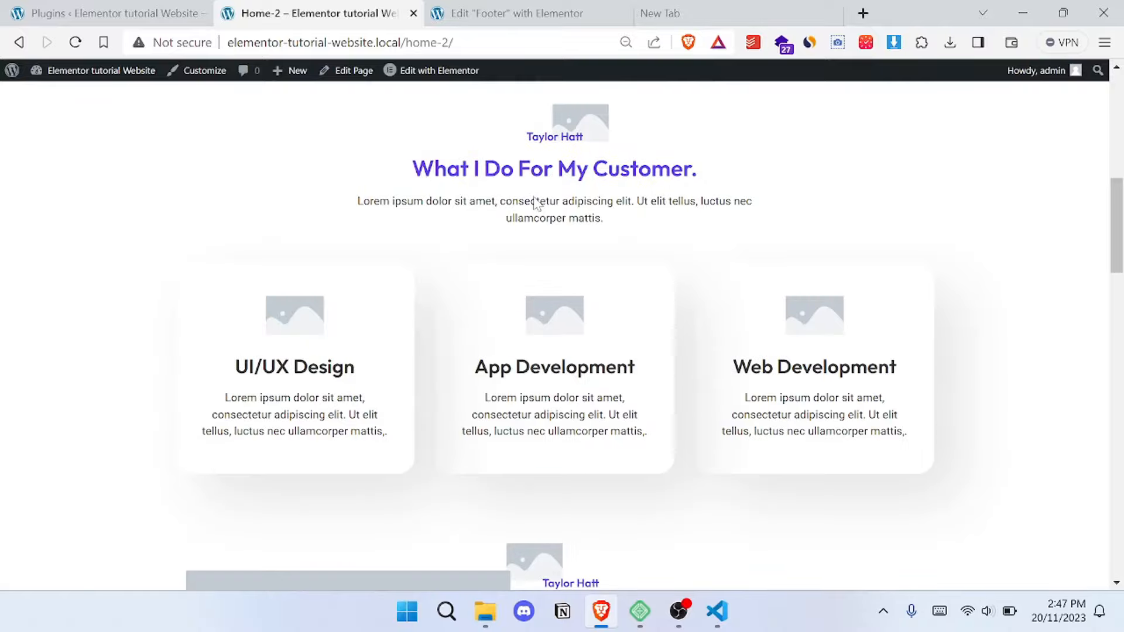
scroll(535, 202, down, 20)
scroll(539, 202, up, 12)
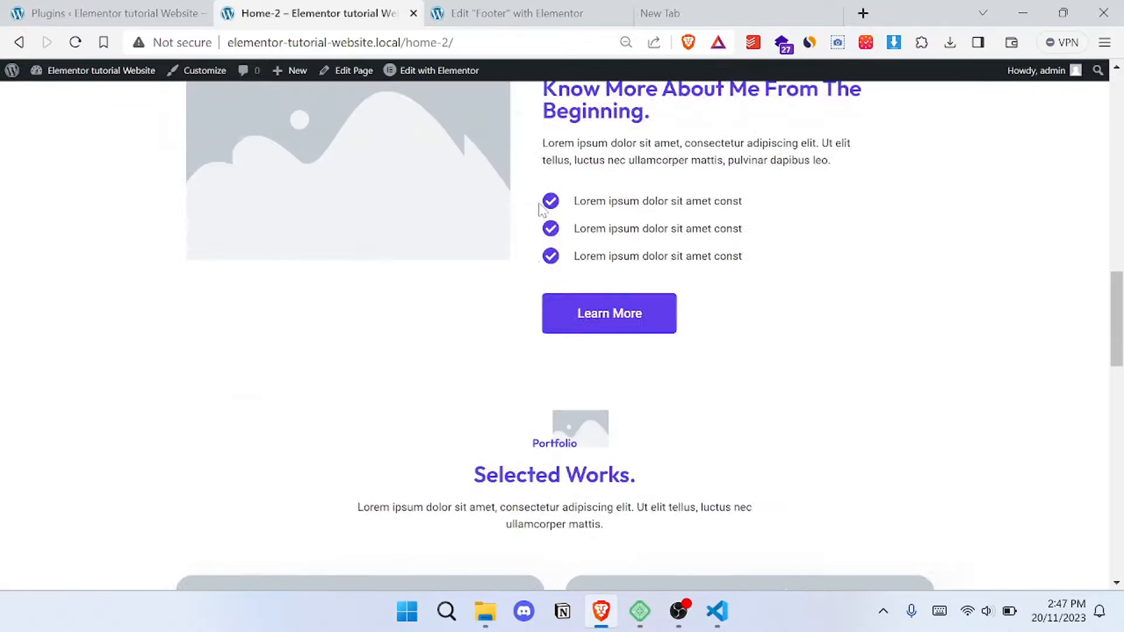
scroll(538, 206, up, 10)
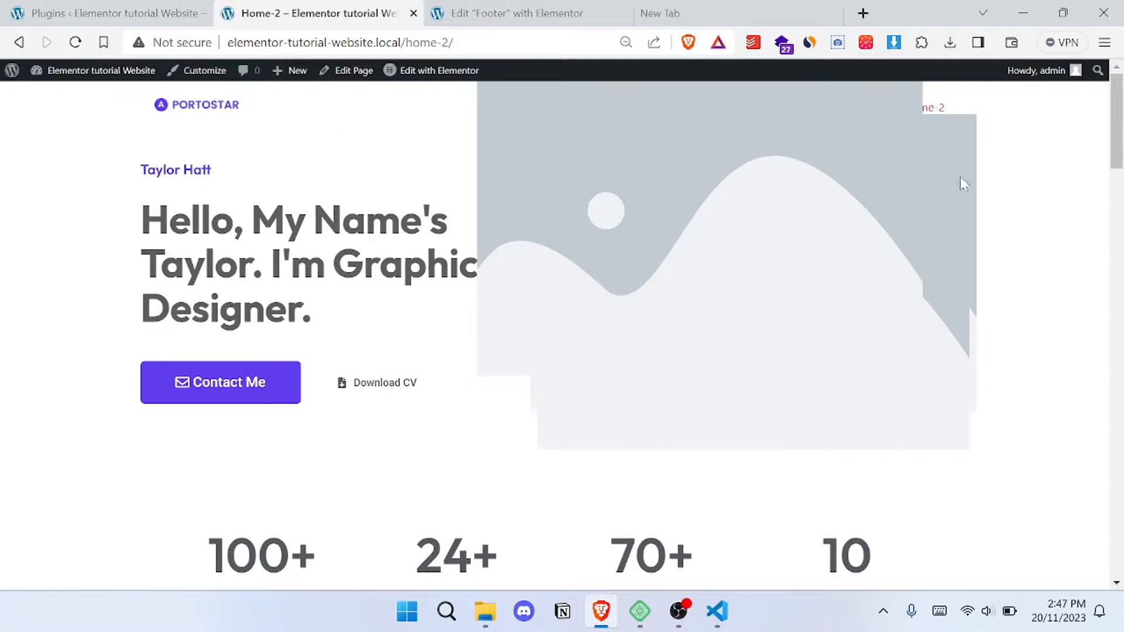
drag(1117, 135, 1117, 23)
- Search the new plugins for "elementor header", then install and activate Elementor Header & Footer Builder
click(123, 5)
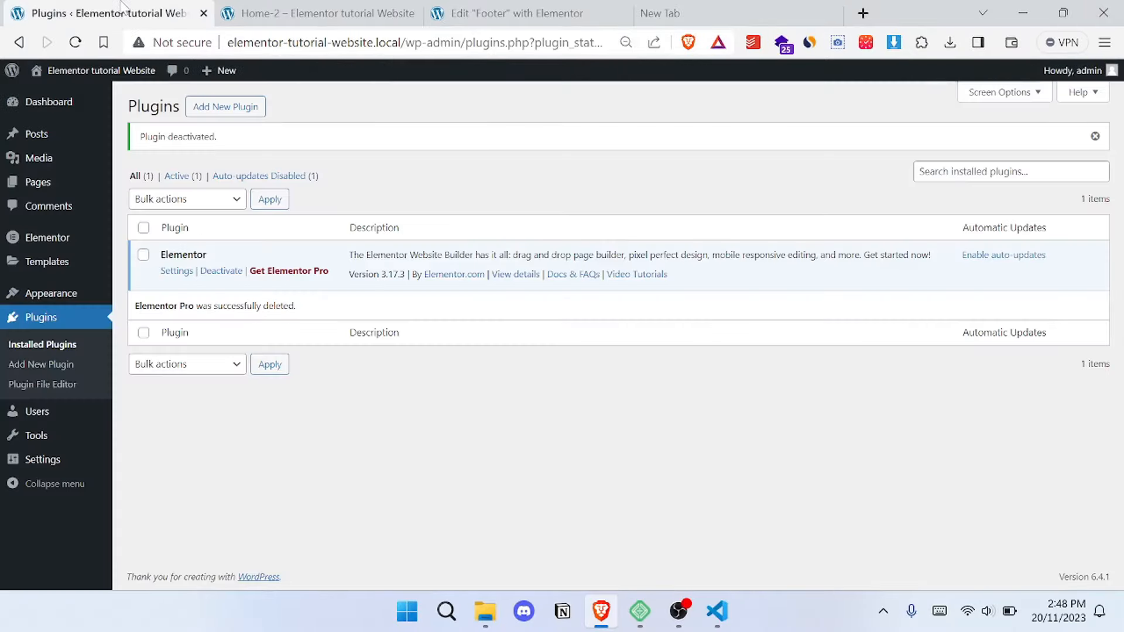
click(65, 365)
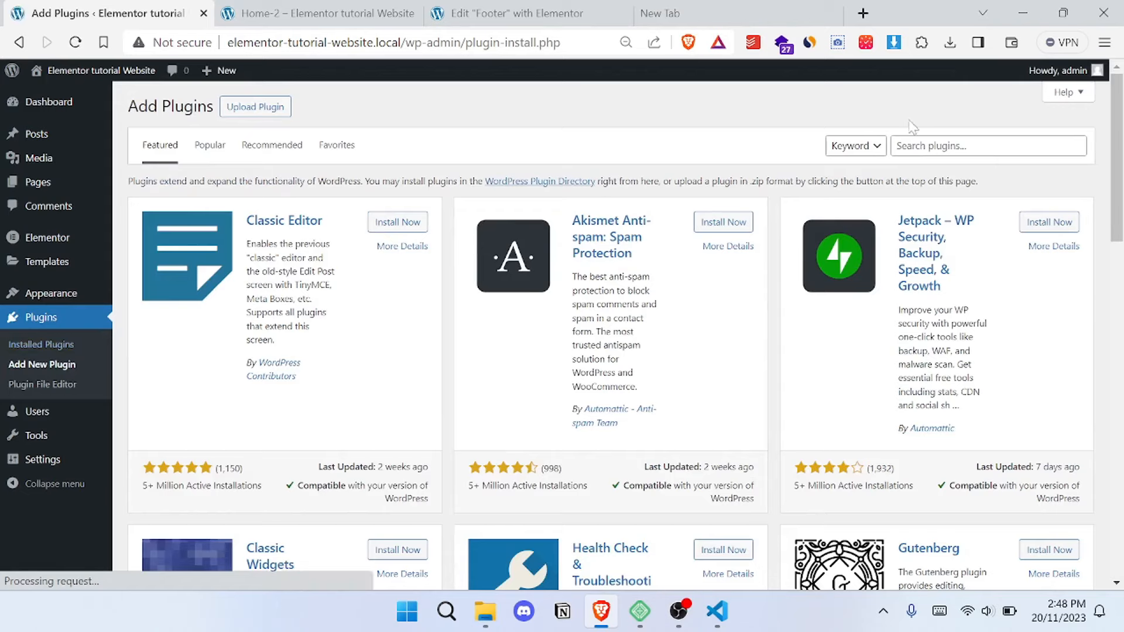
click(931, 143)
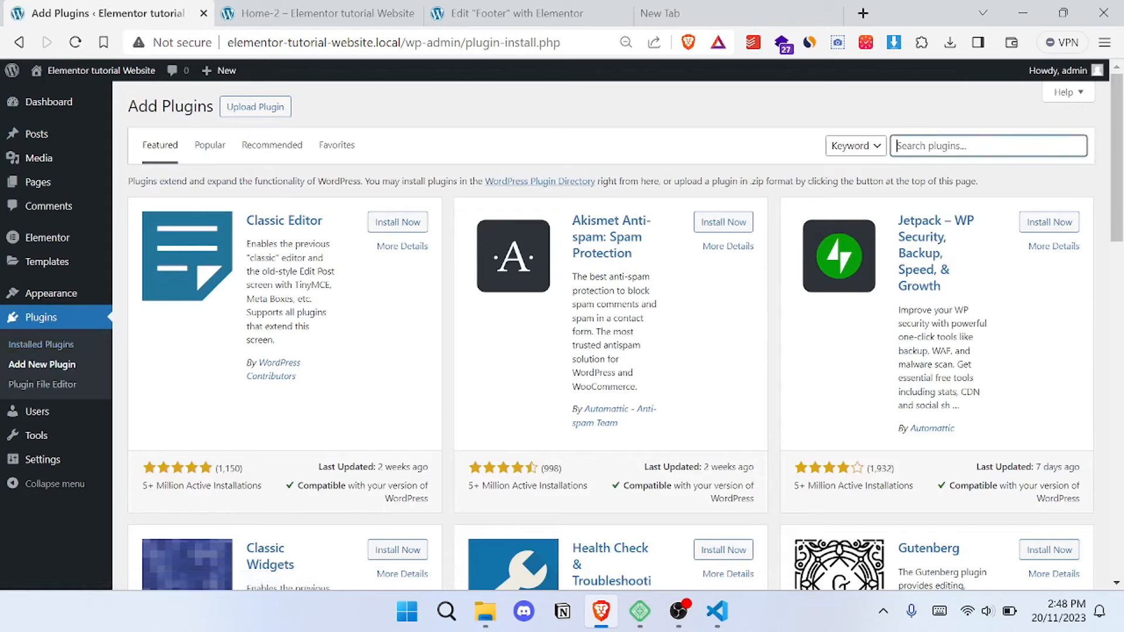
text(elementor header)
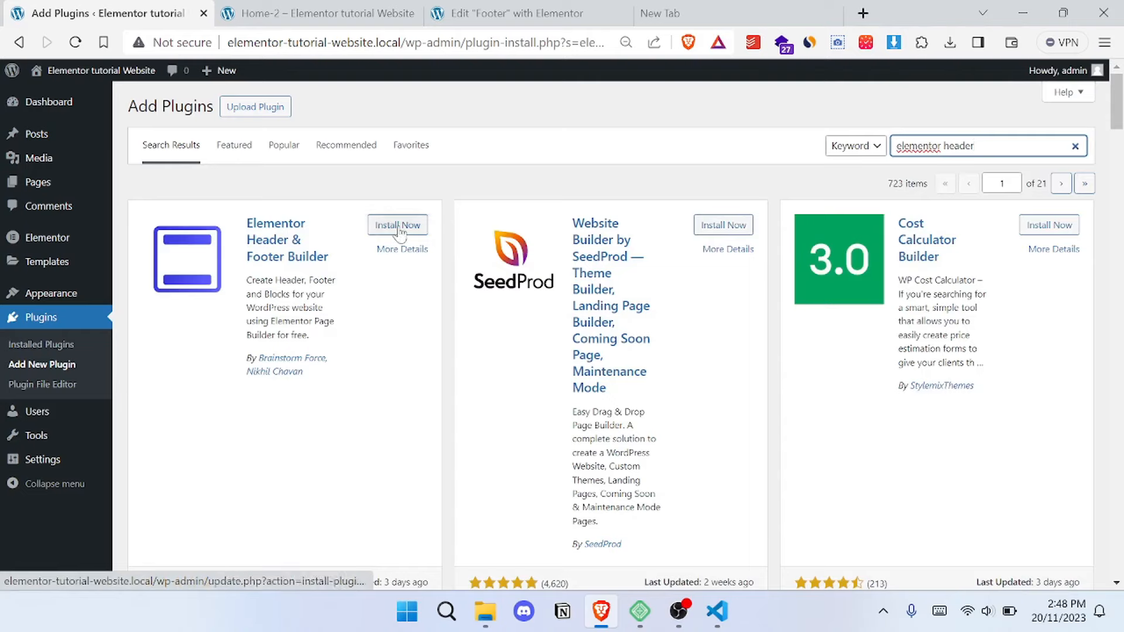
click(399, 227)
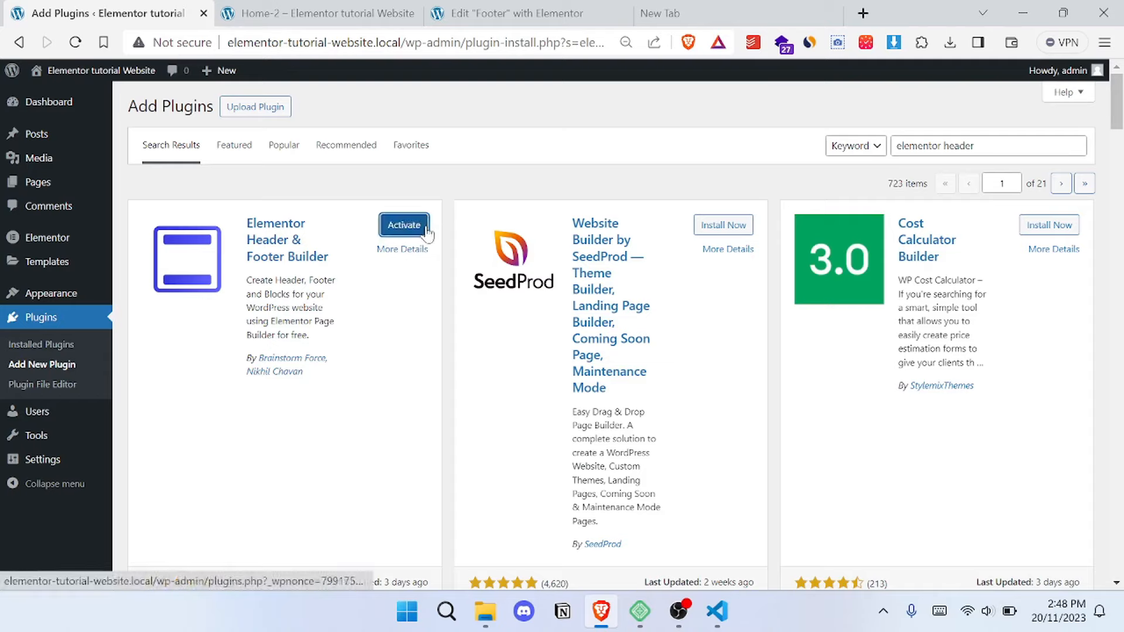
click(419, 234)
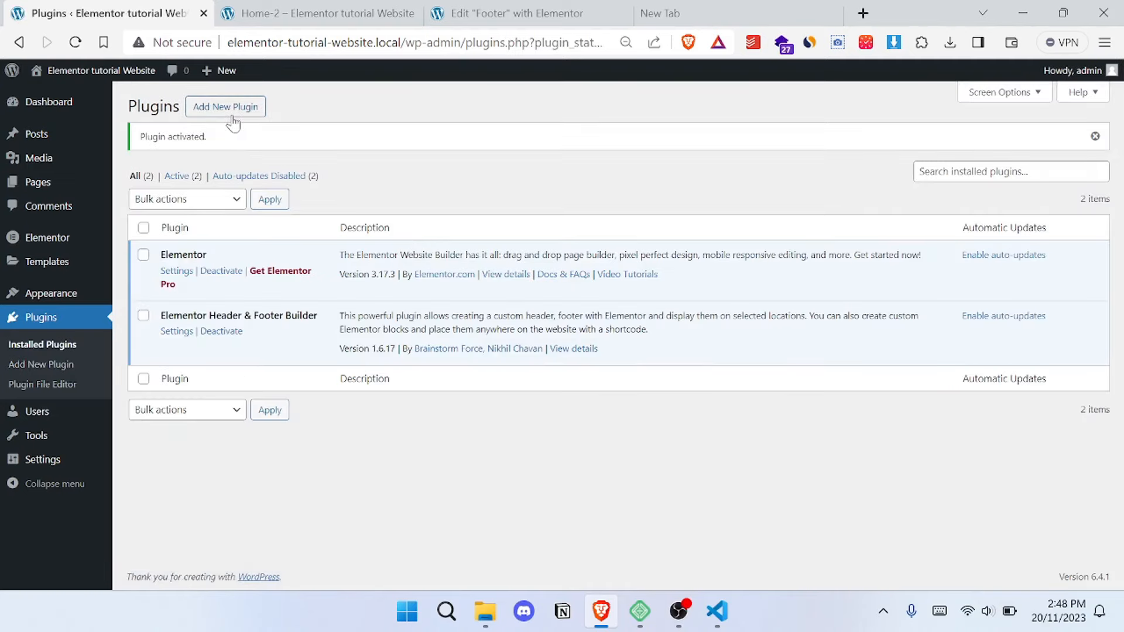
- Search the new plugins for "contact form", then install and activate Contact Form 7
click(232, 114)
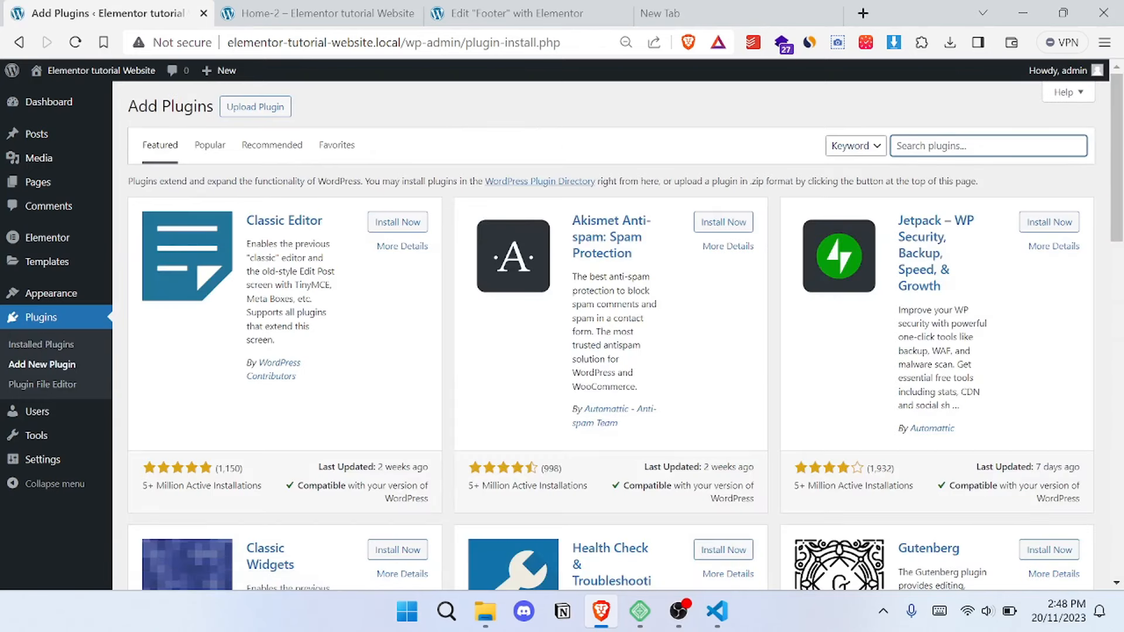
text(contact)
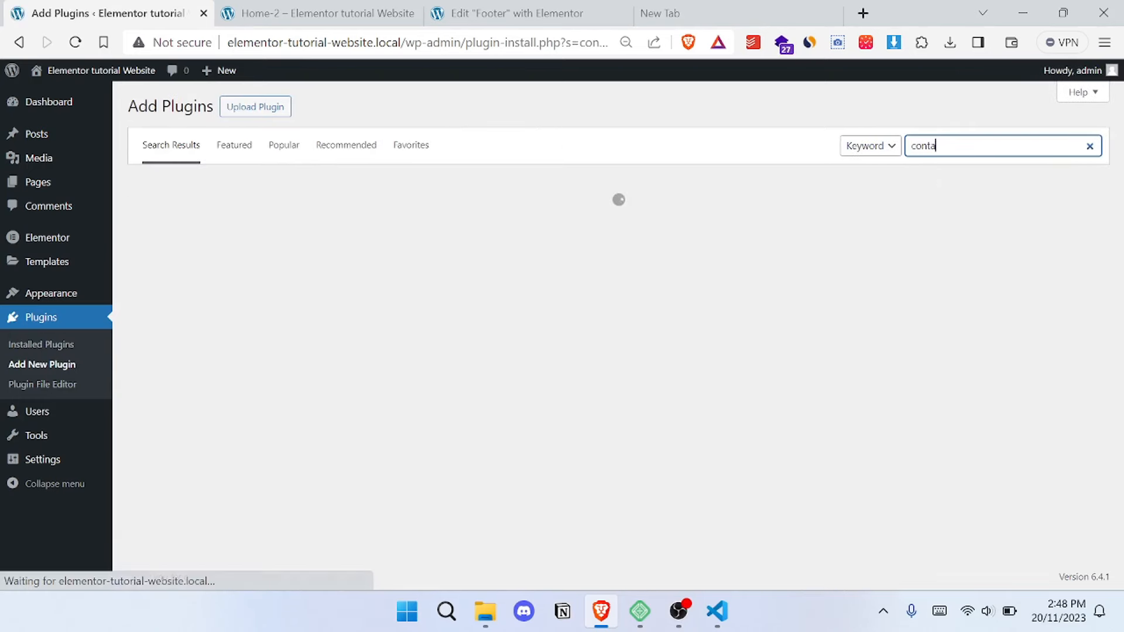
text( form)
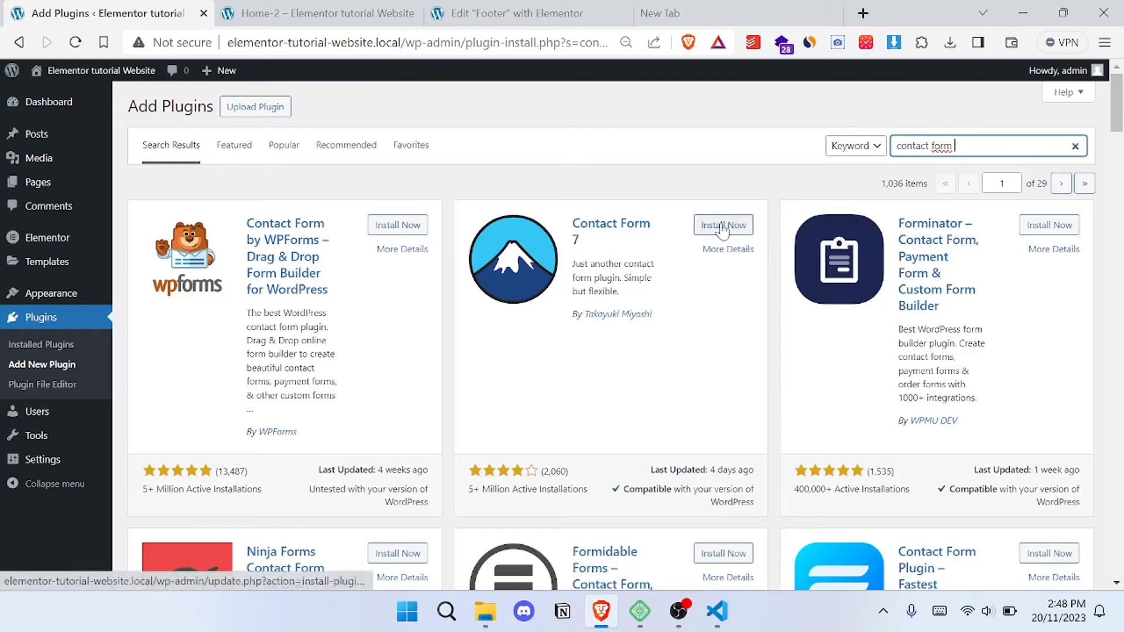
click(721, 227)
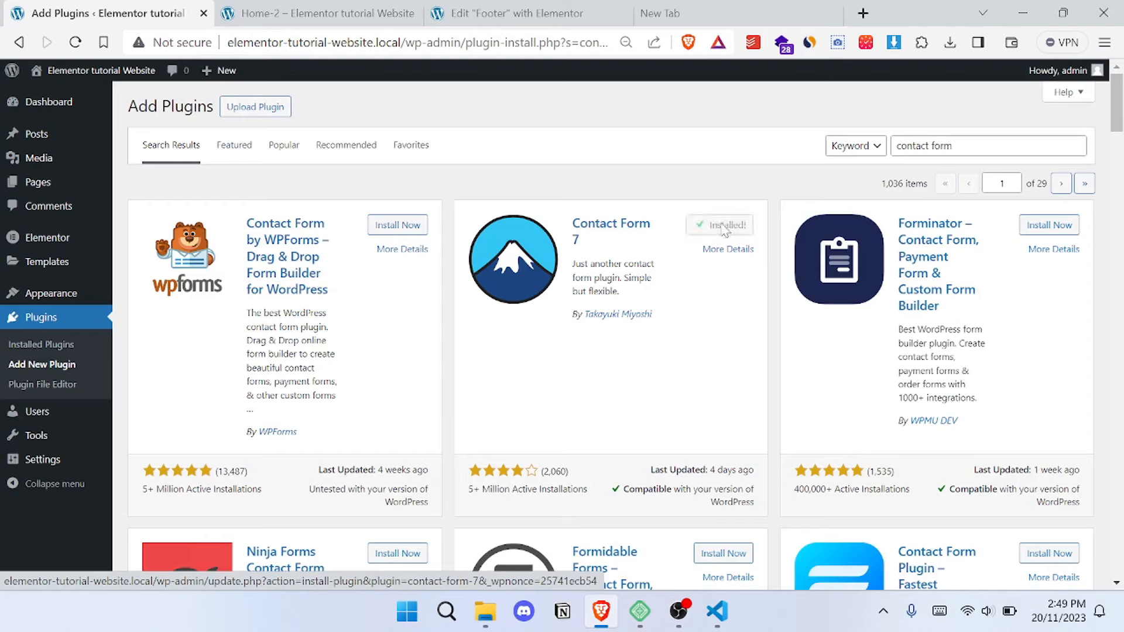
click(723, 230)
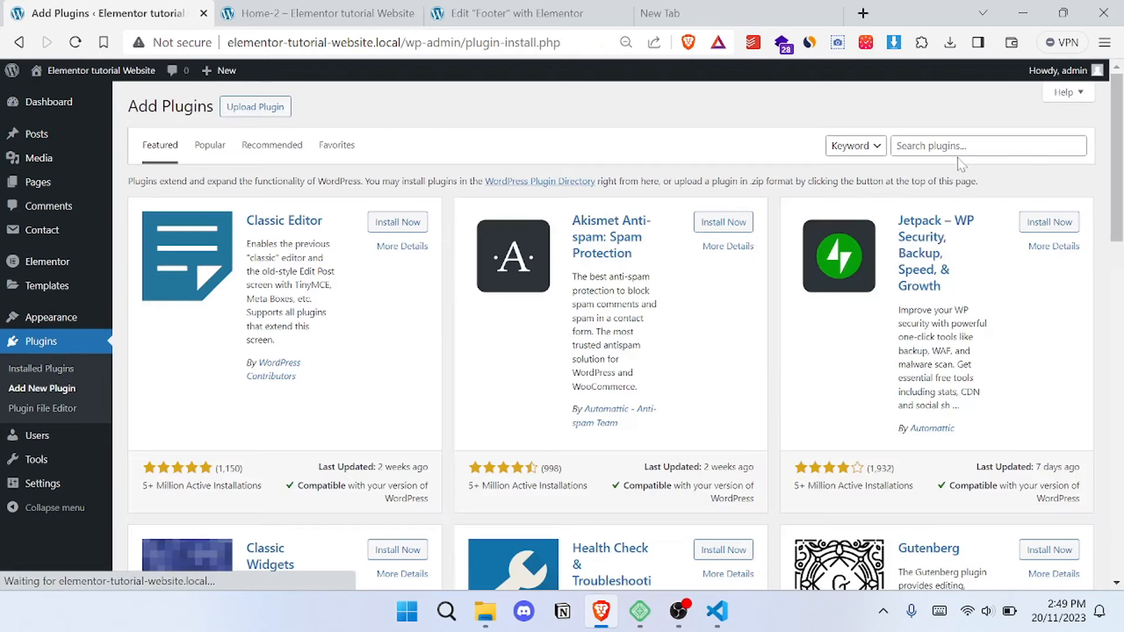
- Search the new plugins for "elementor", then install and activate ElementsKit Elementor addons
click(989, 146)
text(c)
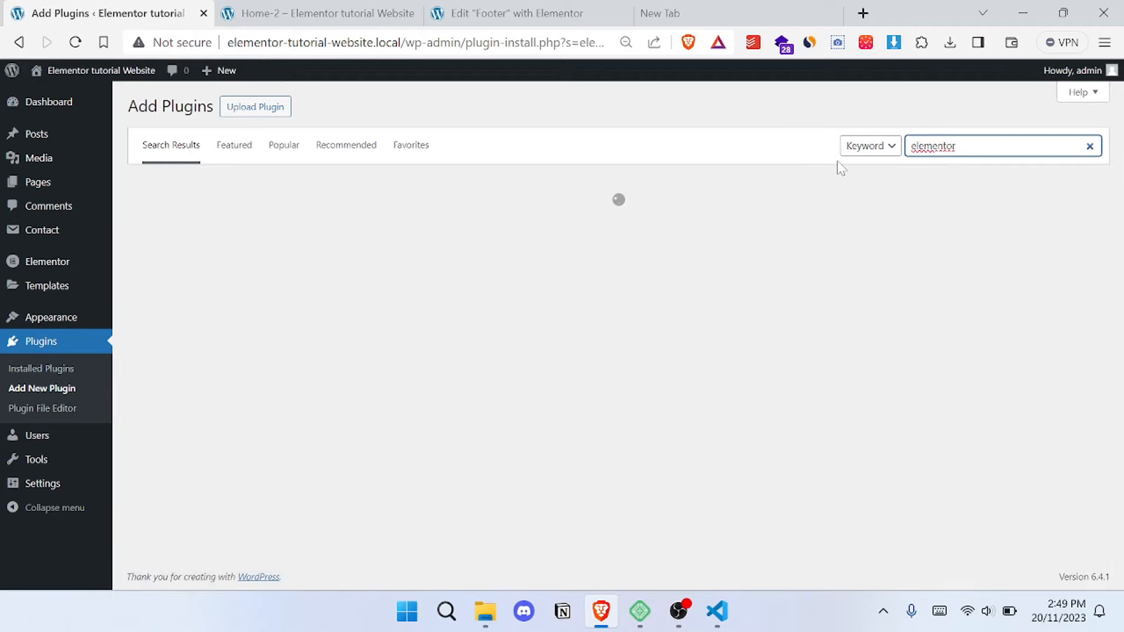
scroll(906, 238, down, 2)
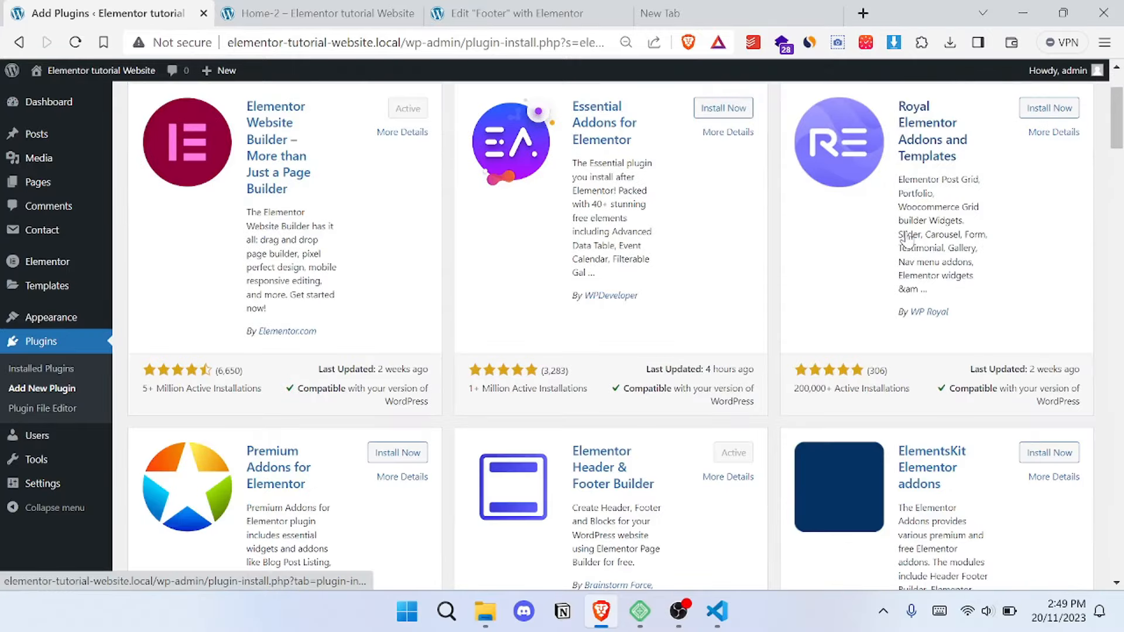
scroll(903, 238, down, 9)
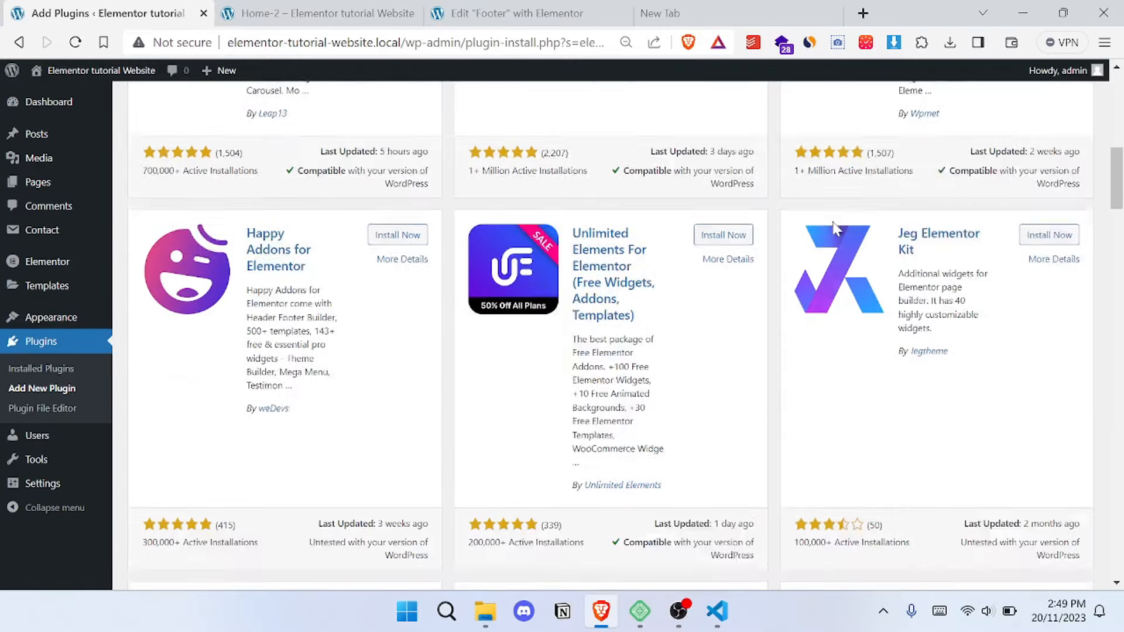
scroll(834, 229, down, 11)
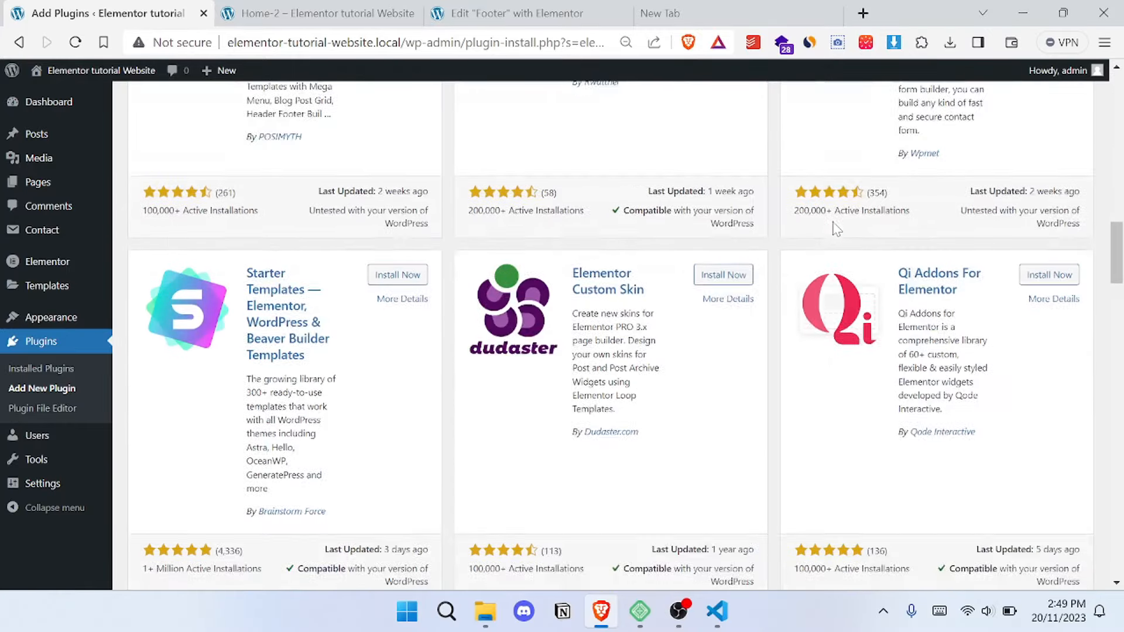
scroll(837, 228, down, 6)
scroll(835, 230, down, 5)
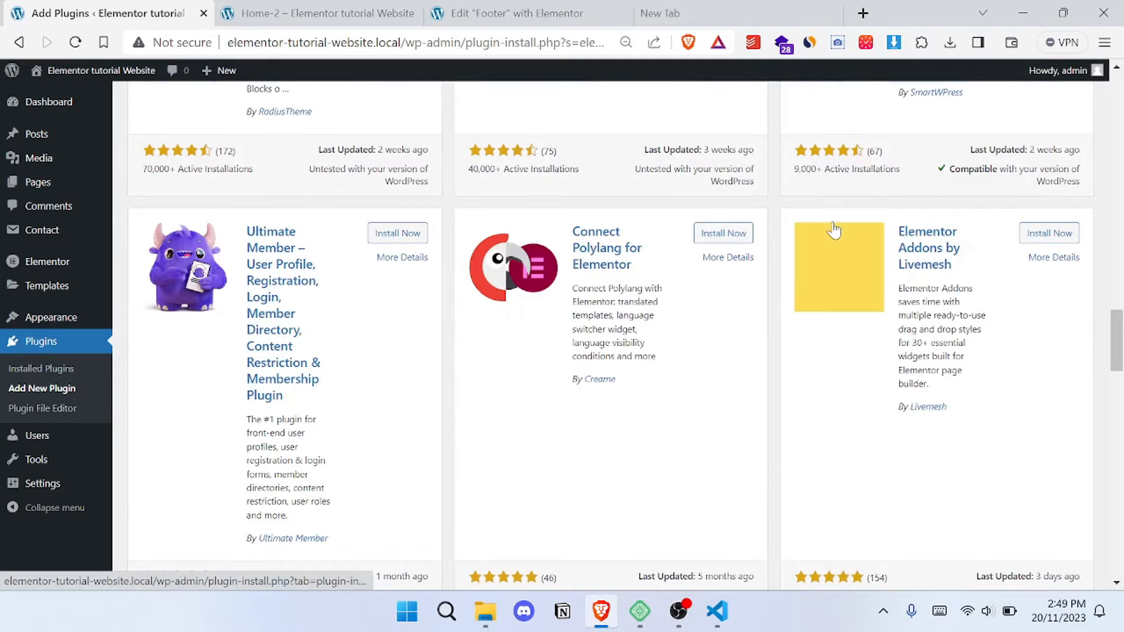
scroll(834, 229, up, 15)
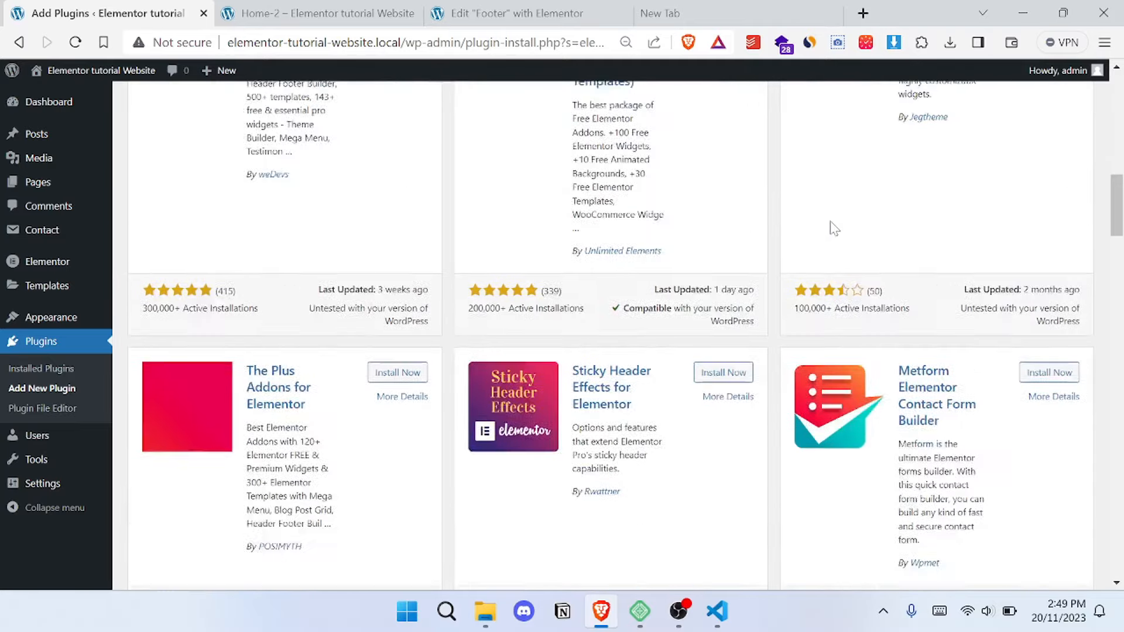
scroll(834, 230, up, 12)
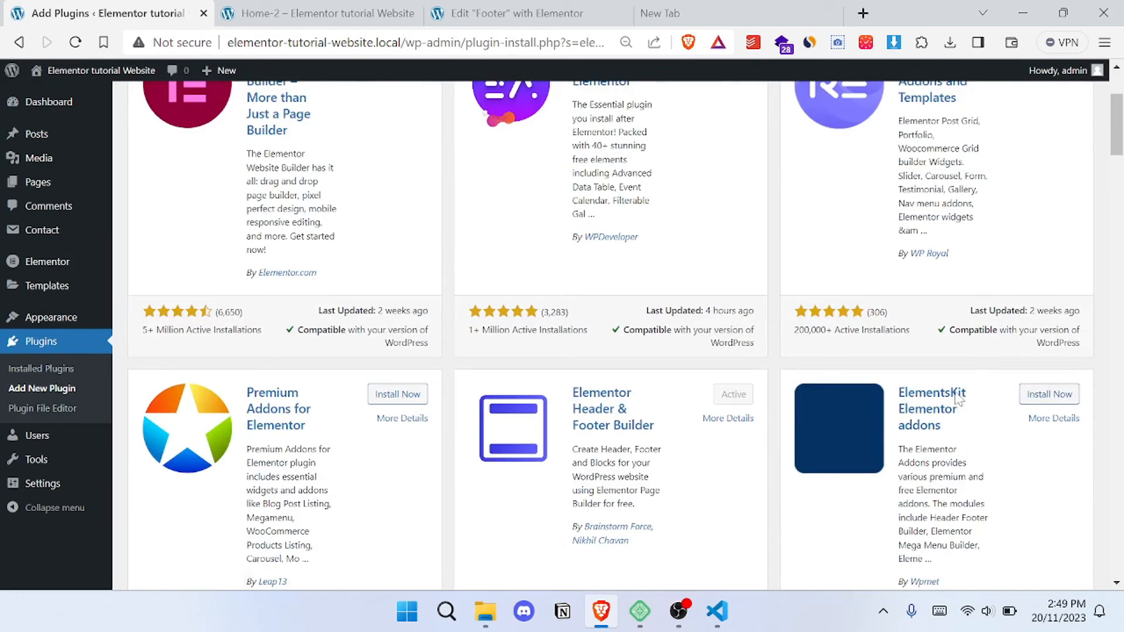
scroll(904, 360, down, 4)
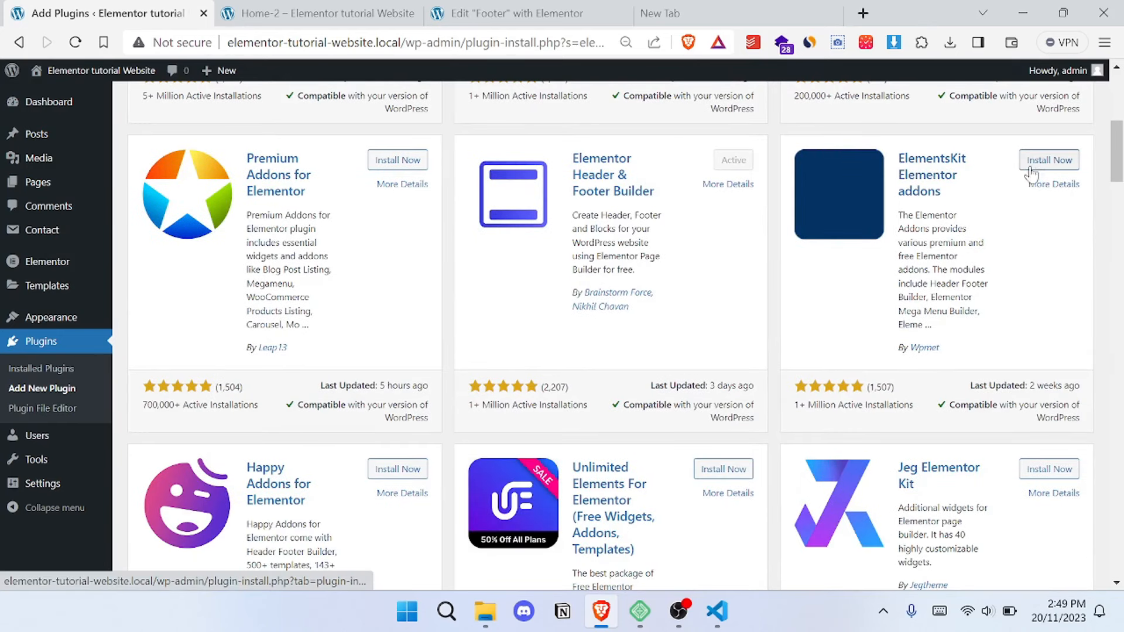
click(1054, 167)
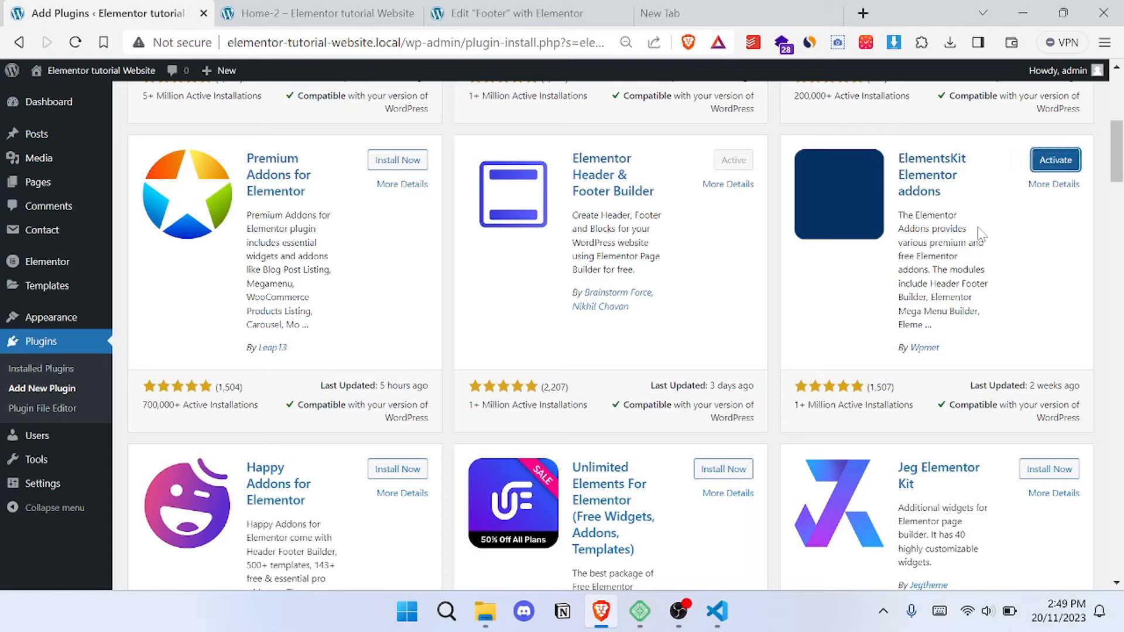
click(1066, 164)
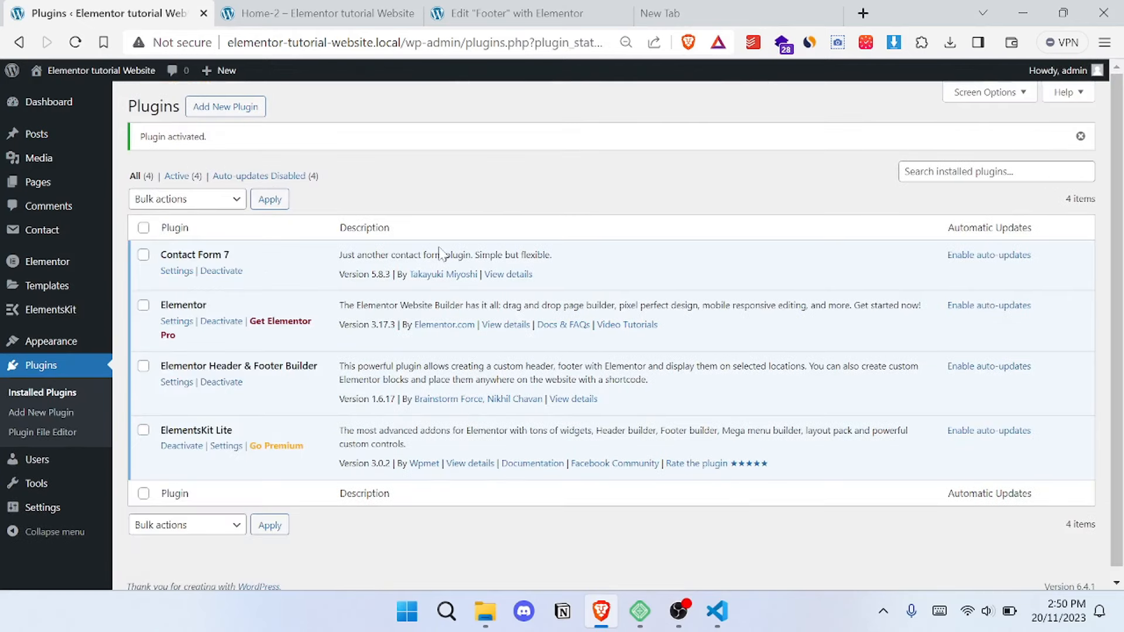
- Start a new template in Elementor Header & Footer Builder, skipping the onboarding questions
click(328, 15)
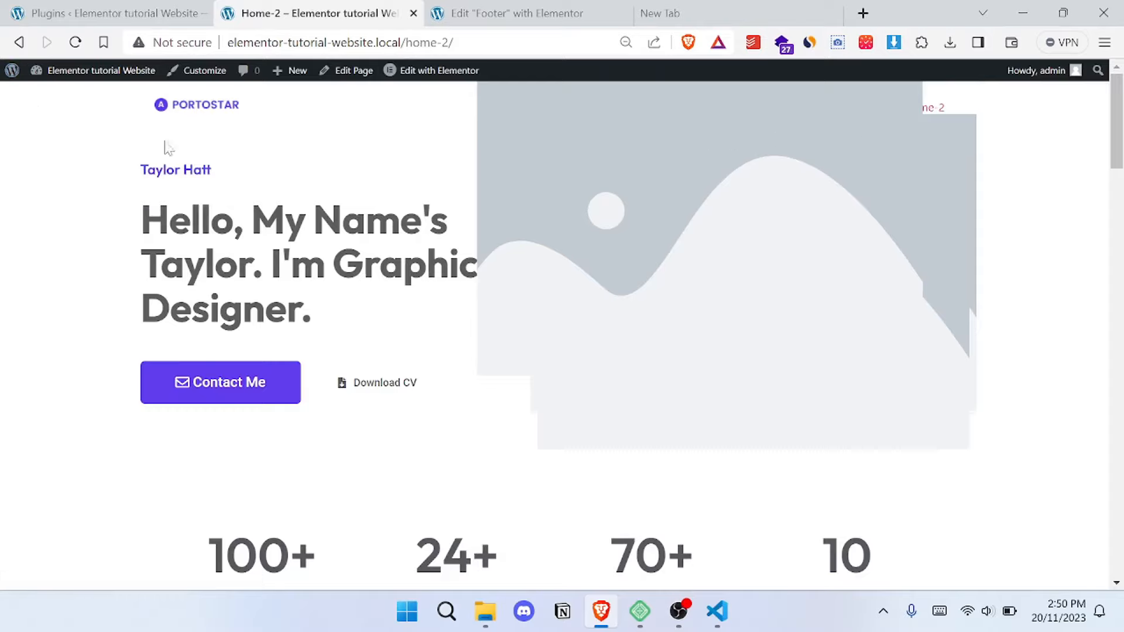
click(143, 5)
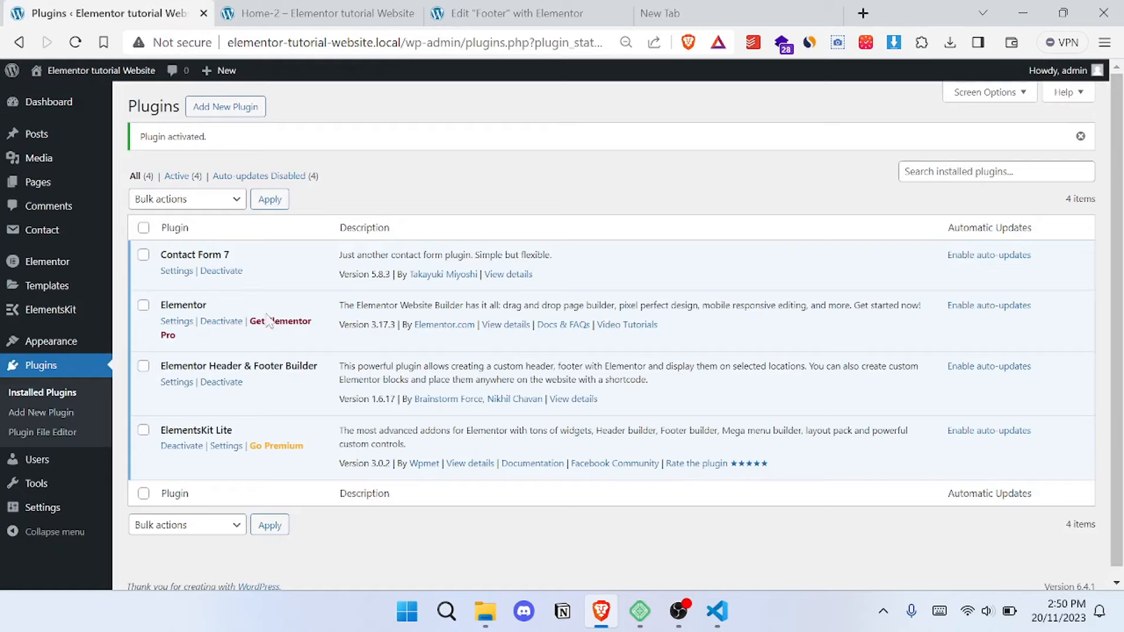
mouse_move(51, 347)
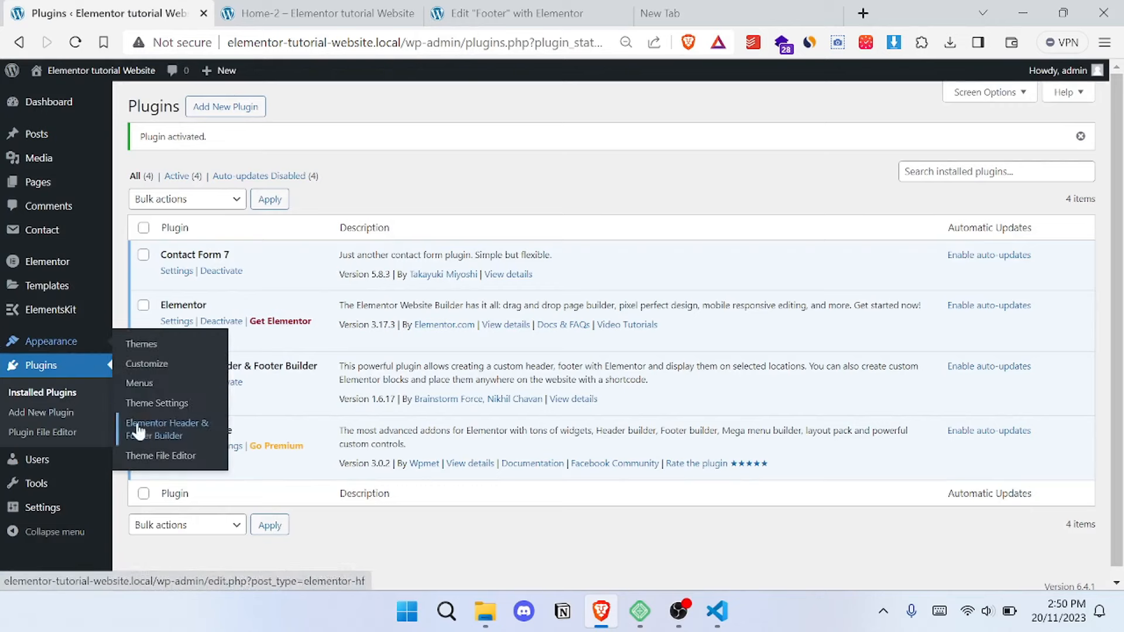
click(184, 435)
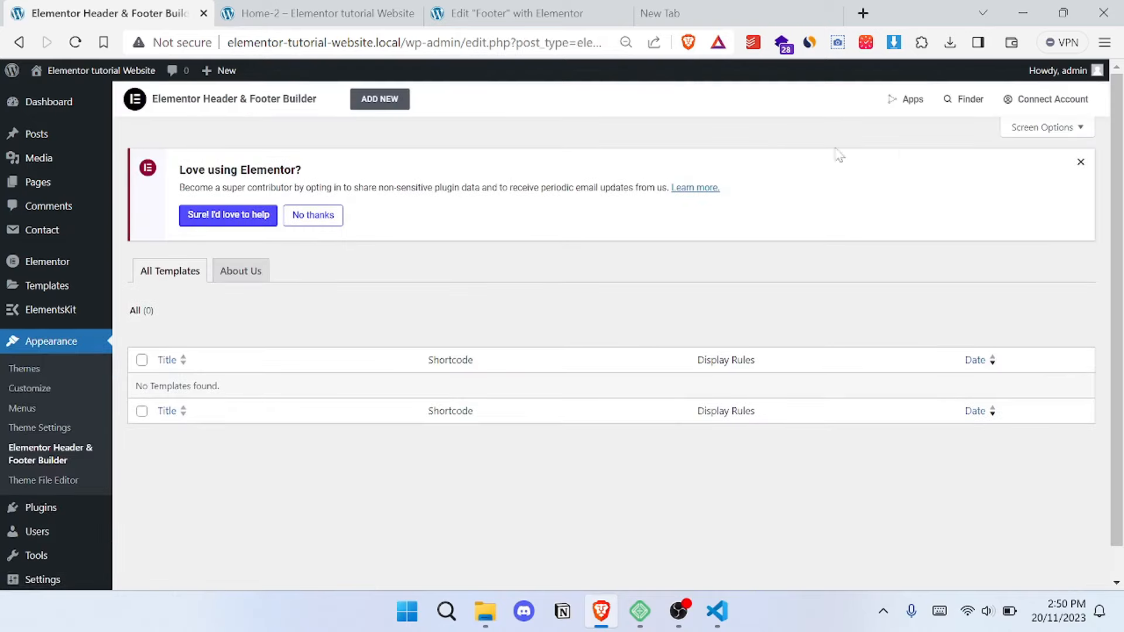
click(383, 100)
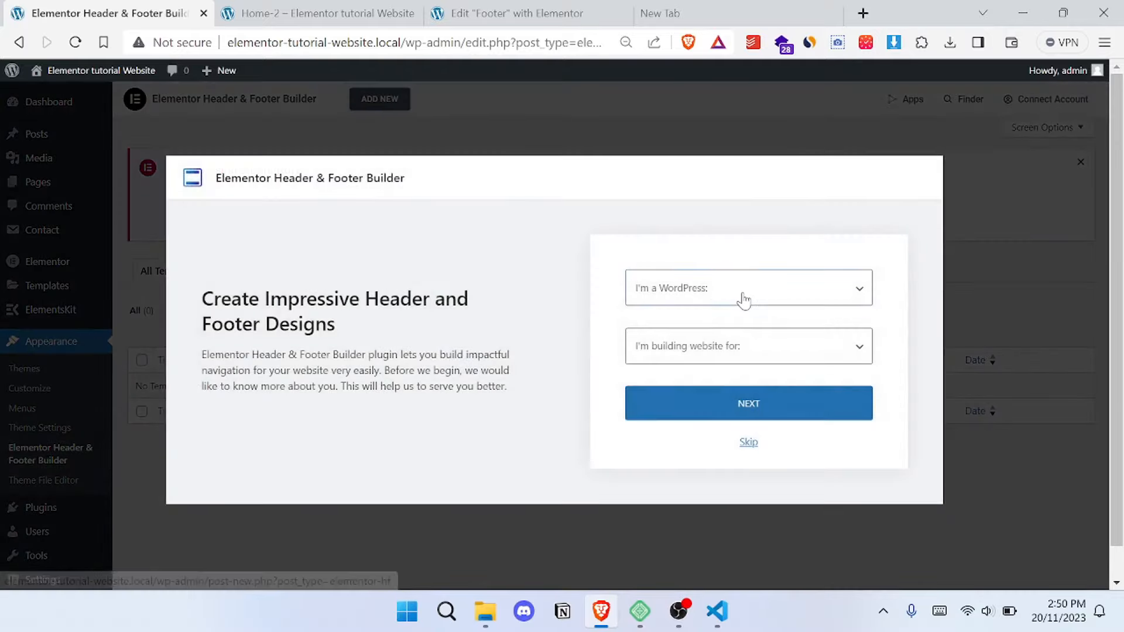
click(747, 297)
click(752, 444)
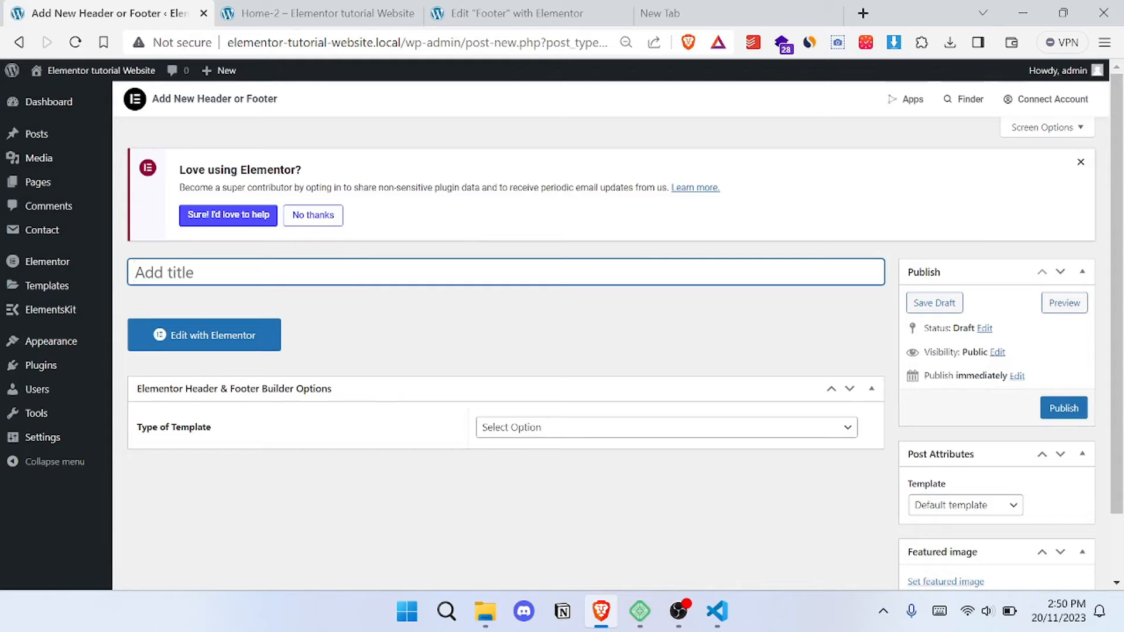
- Title the new template "Header Free" and publish it
text(Hea)
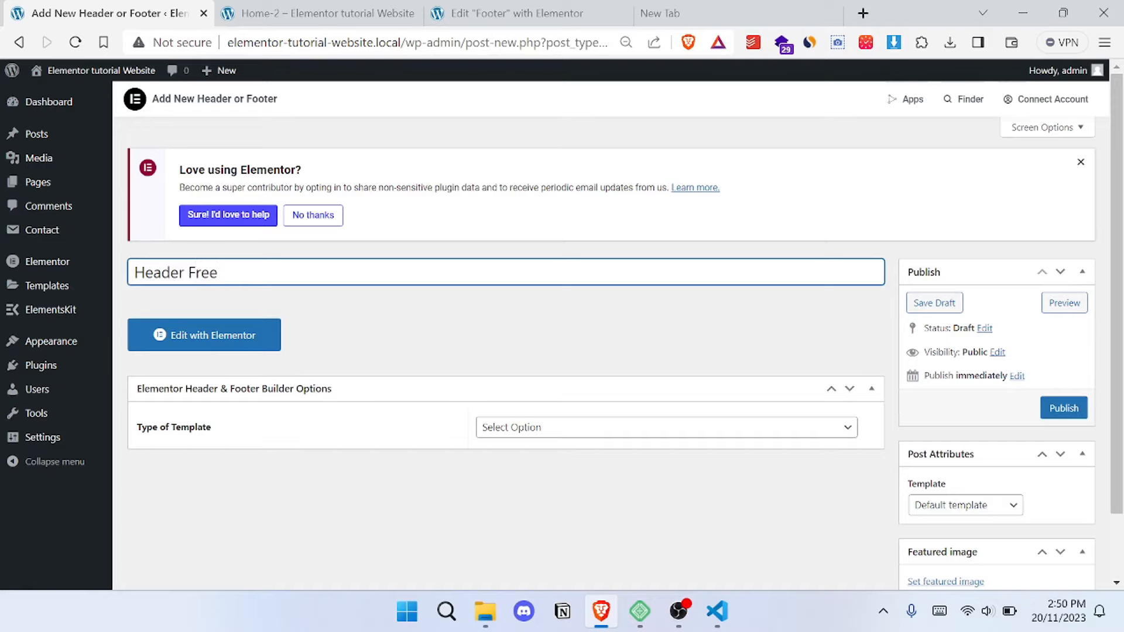
text(der Free)
scroll(1043, 351, down, 2)
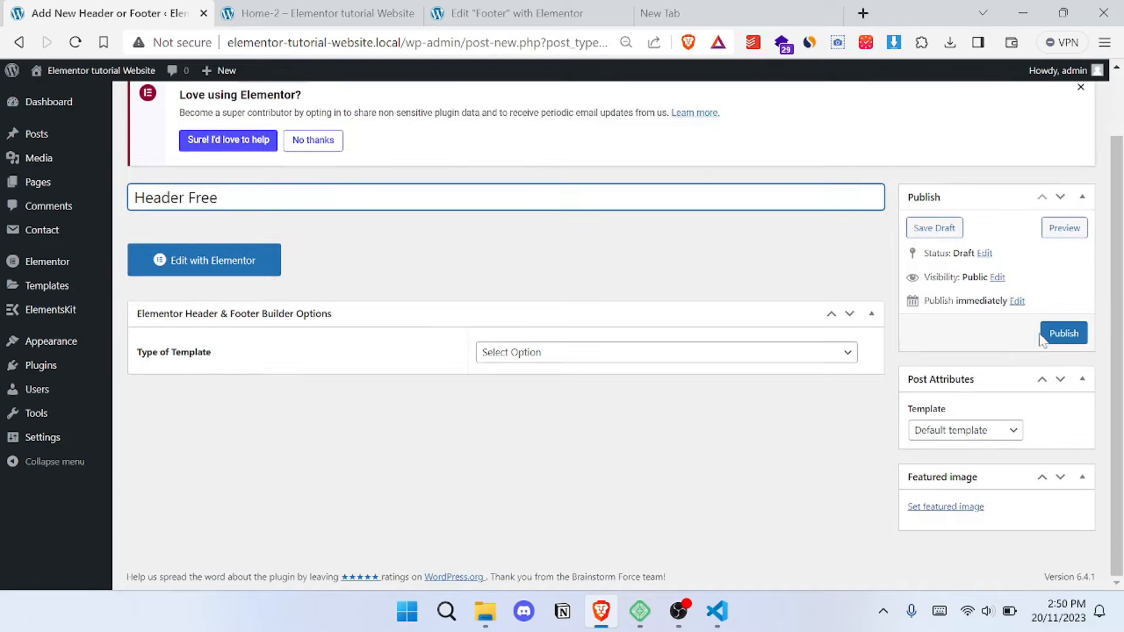
click(1064, 334)
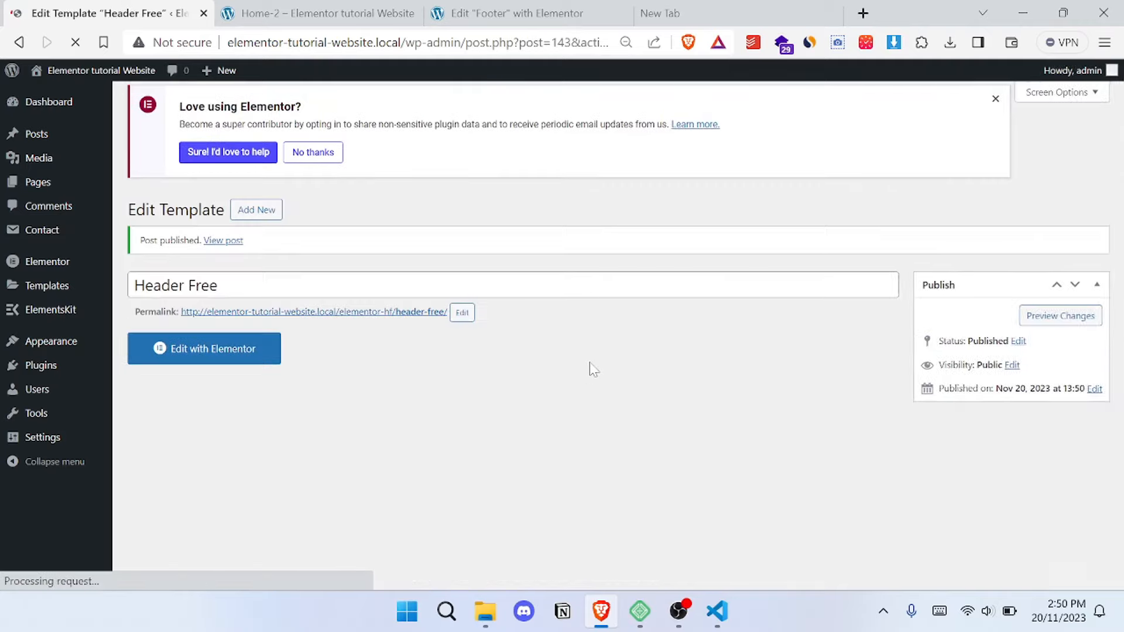
- Set the template type to Header, display it on the Entire Website, and update the template
scroll(655, 368, down, 3)
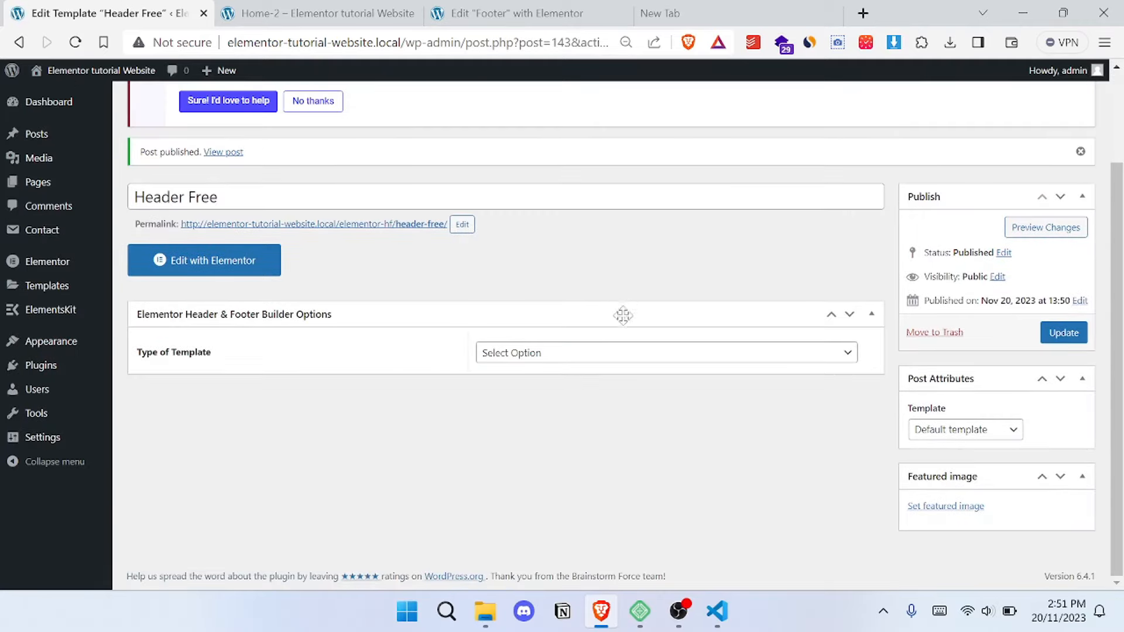
click(554, 356)
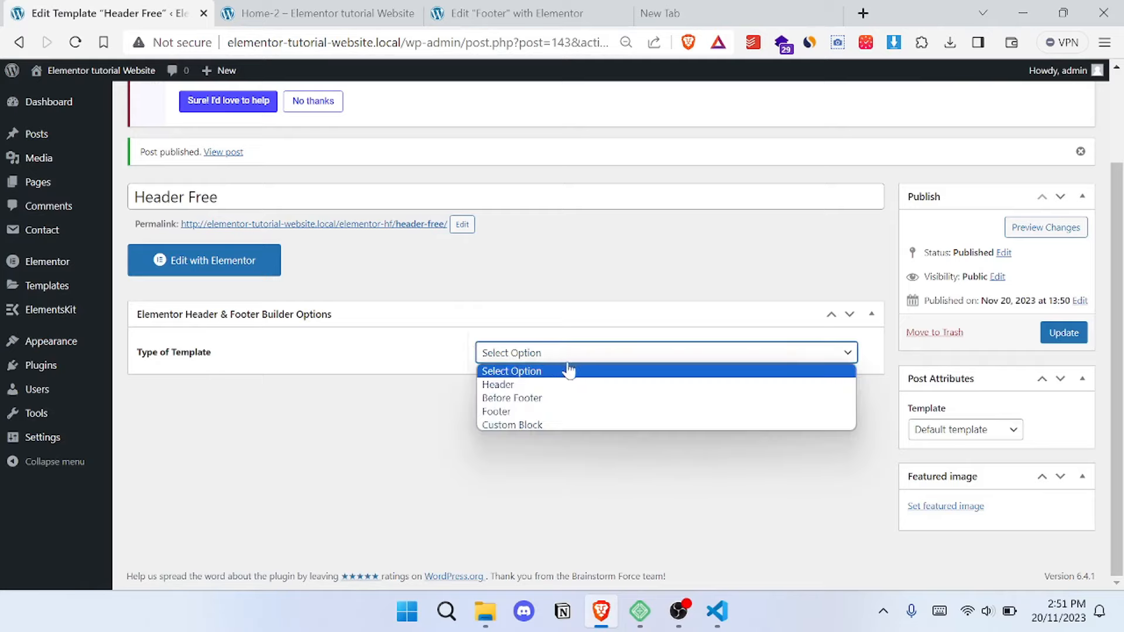
click(580, 387)
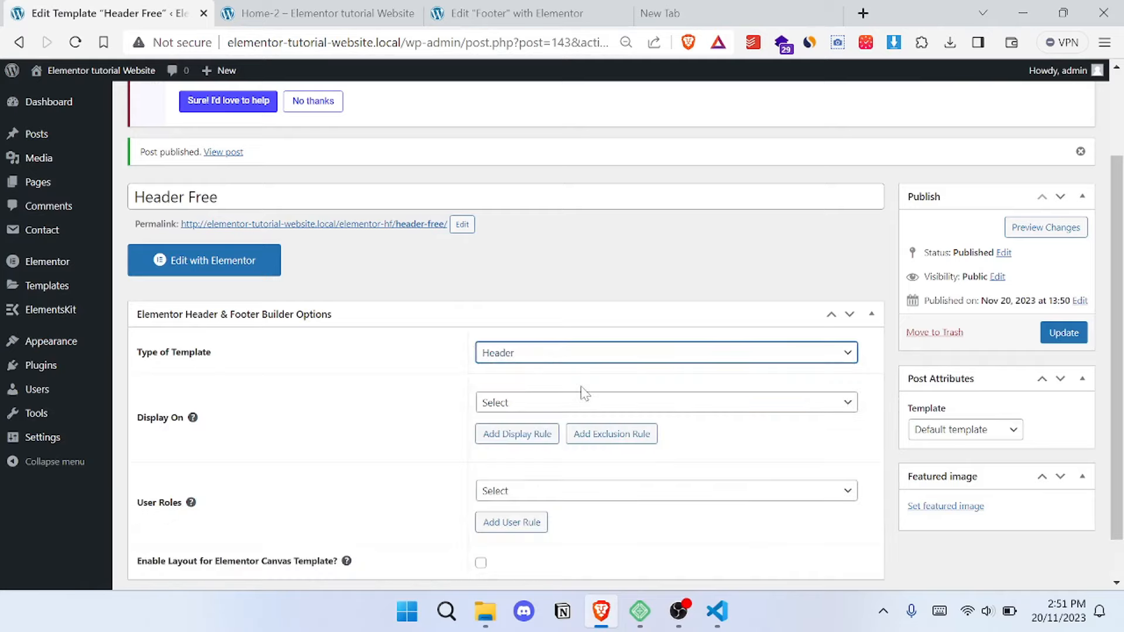
click(527, 405)
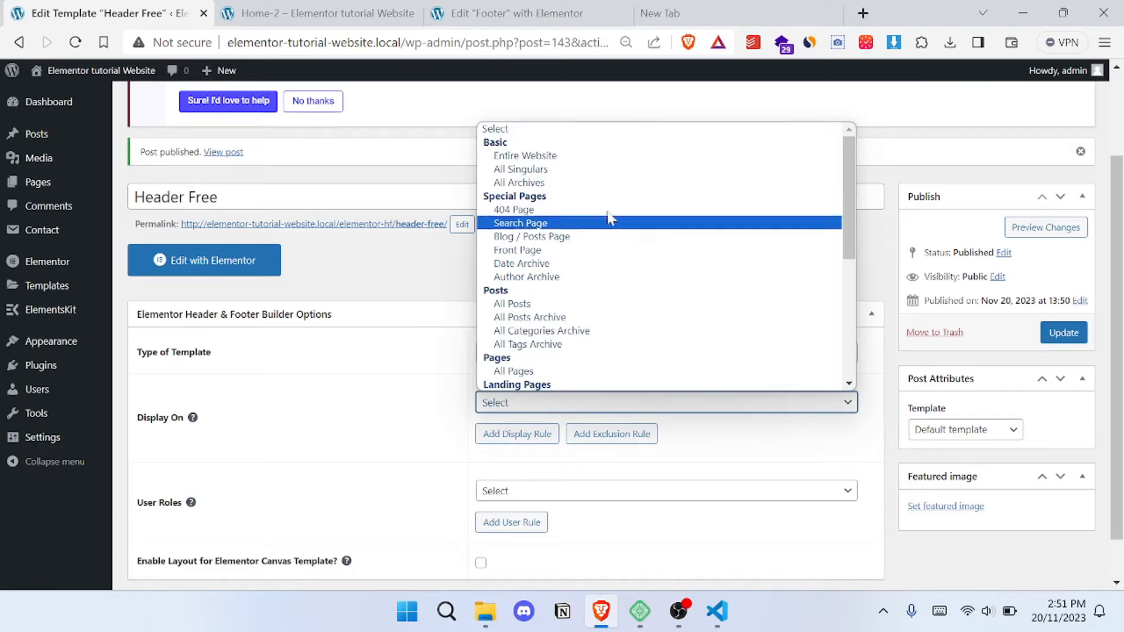
click(579, 158)
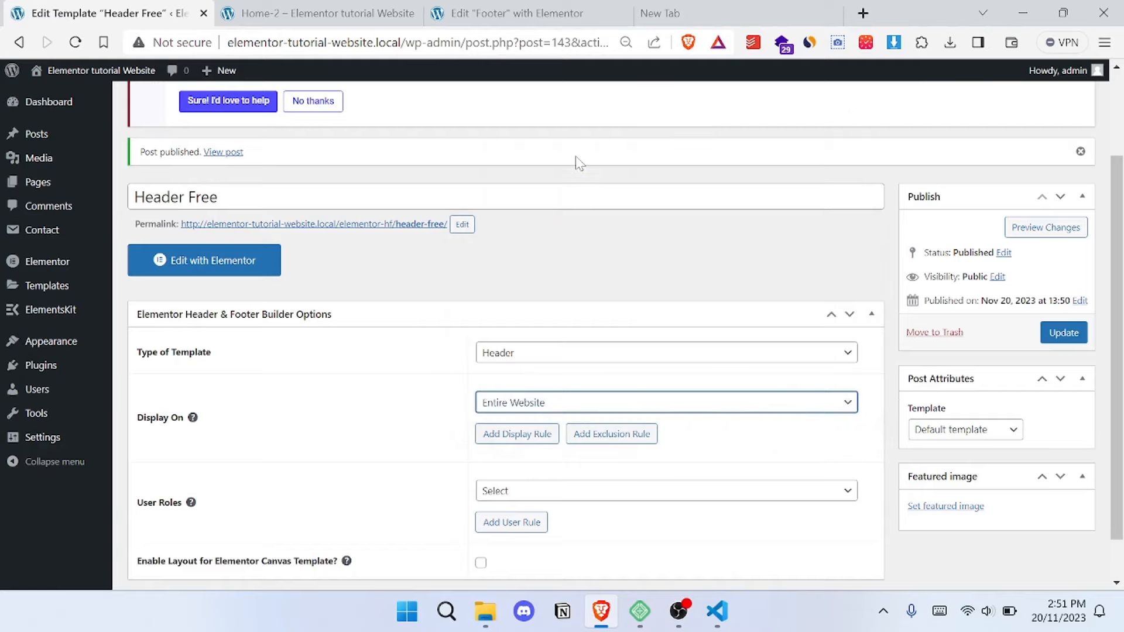
click(1072, 334)
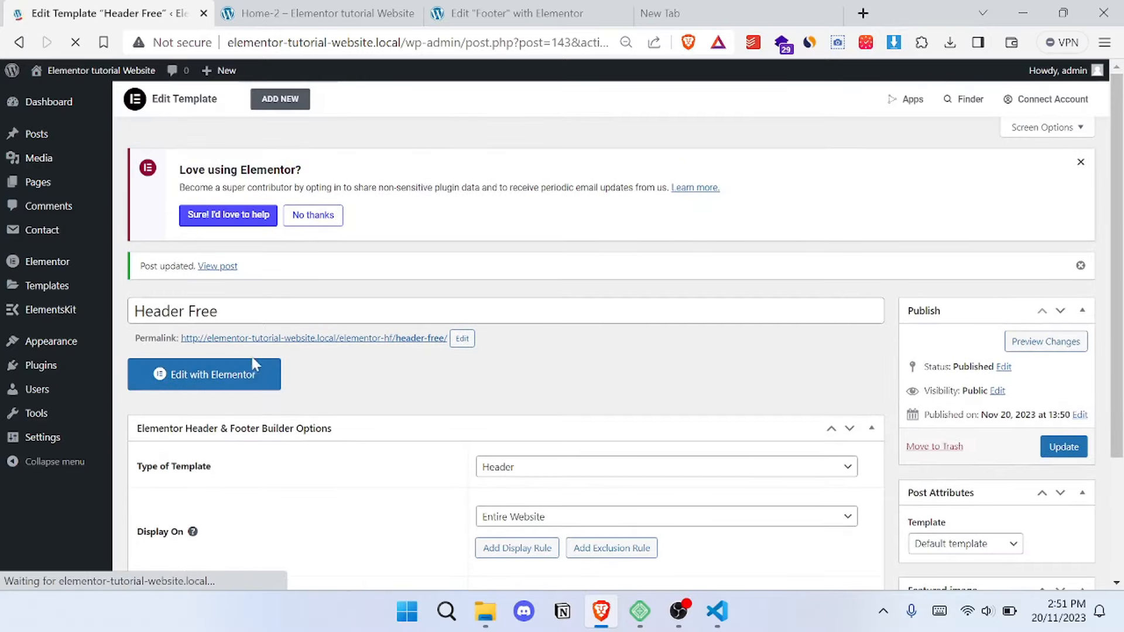
- Open the Header Free template in Elementor and insert the saved "Header -" template from My Templates
click(256, 374)
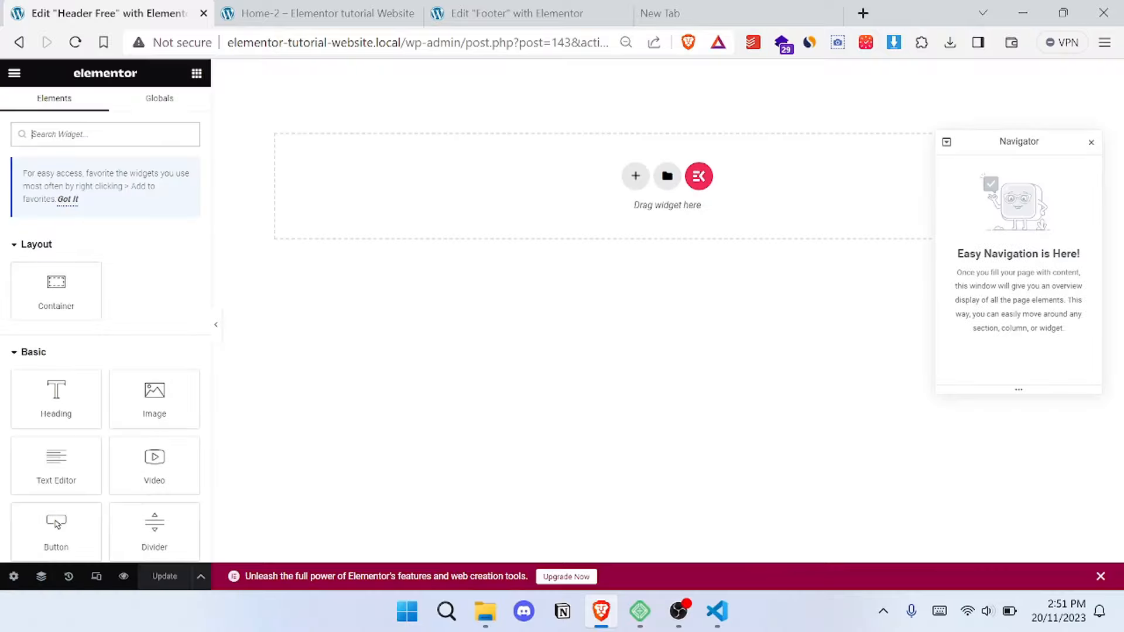
click(667, 176)
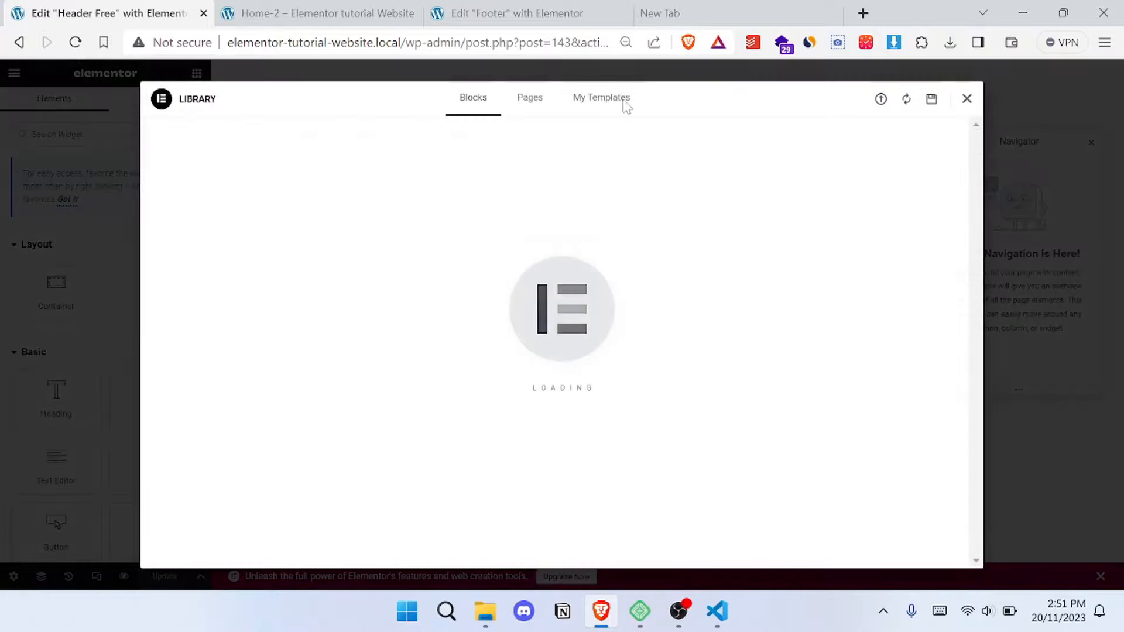
click(594, 108)
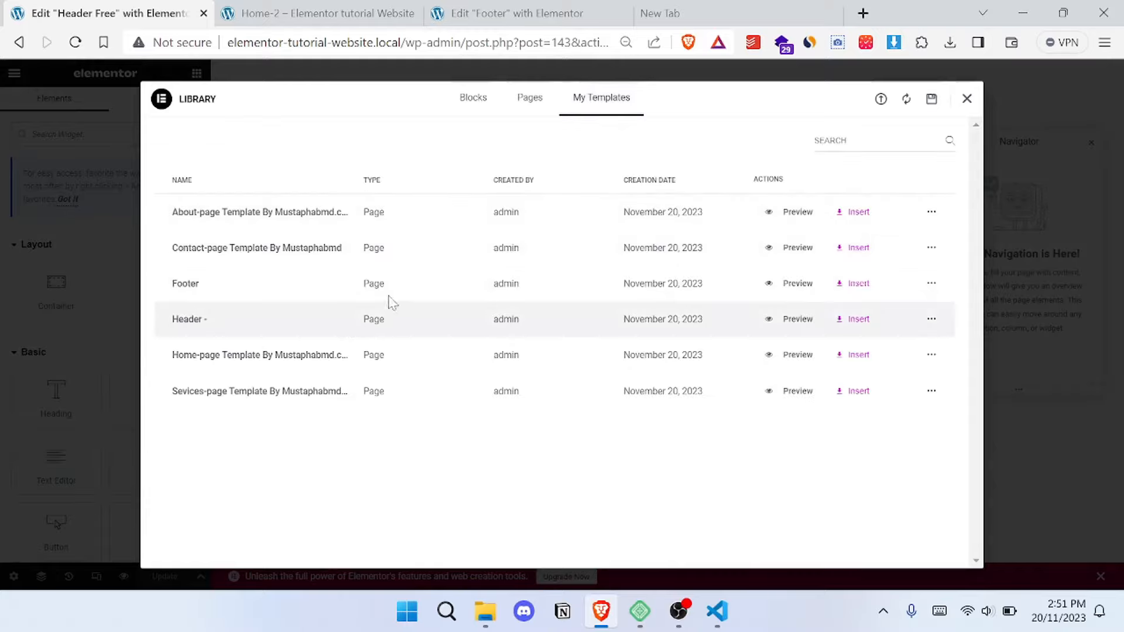
click(843, 321)
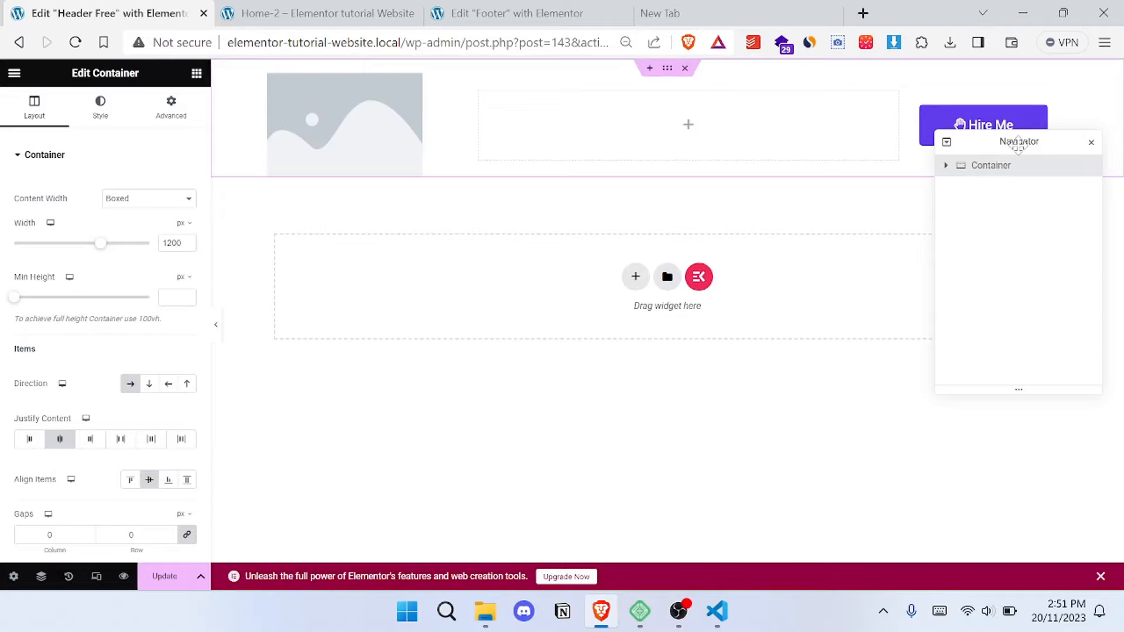
- Replace the header's placeholder image with the purple PORTOSTAR logo from the media library
drag(1016, 143, 871, 313)
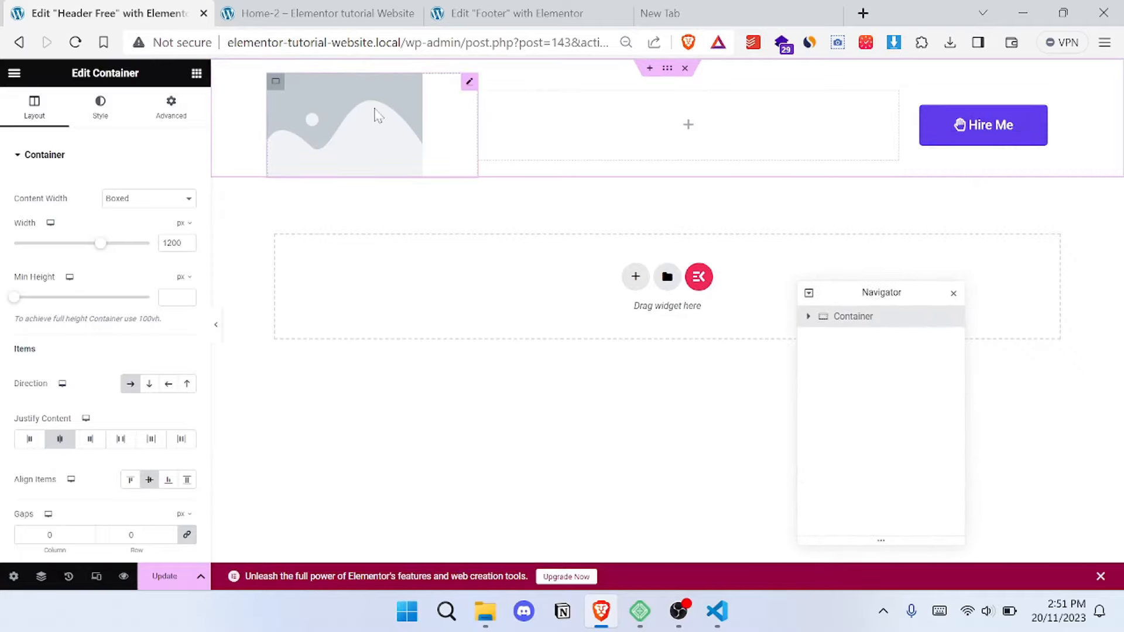
click(349, 109)
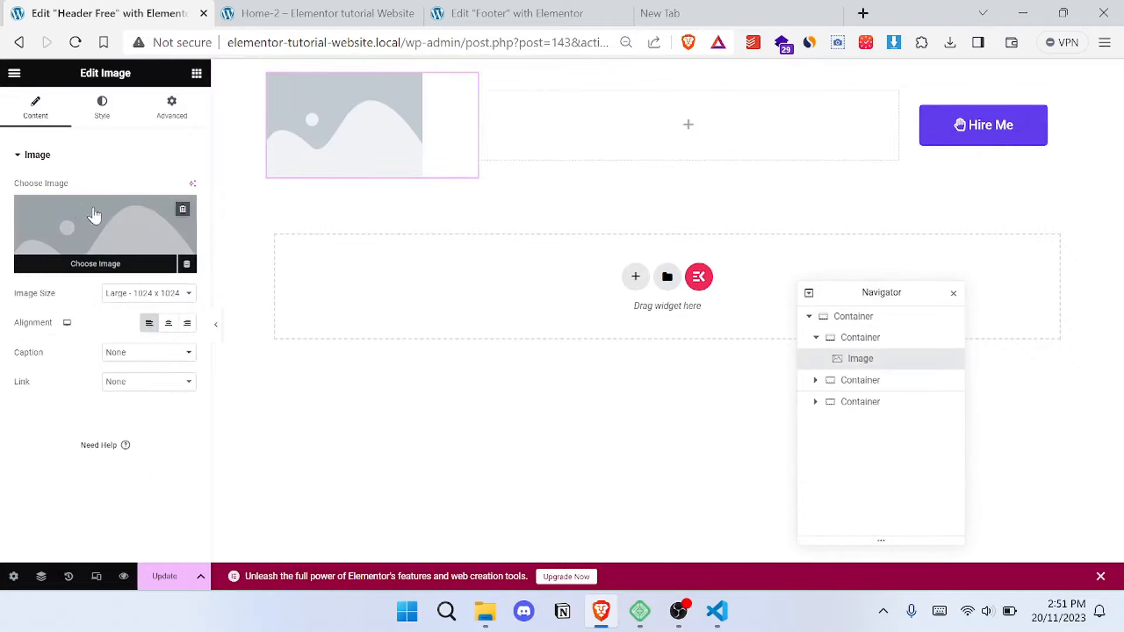
click(123, 235)
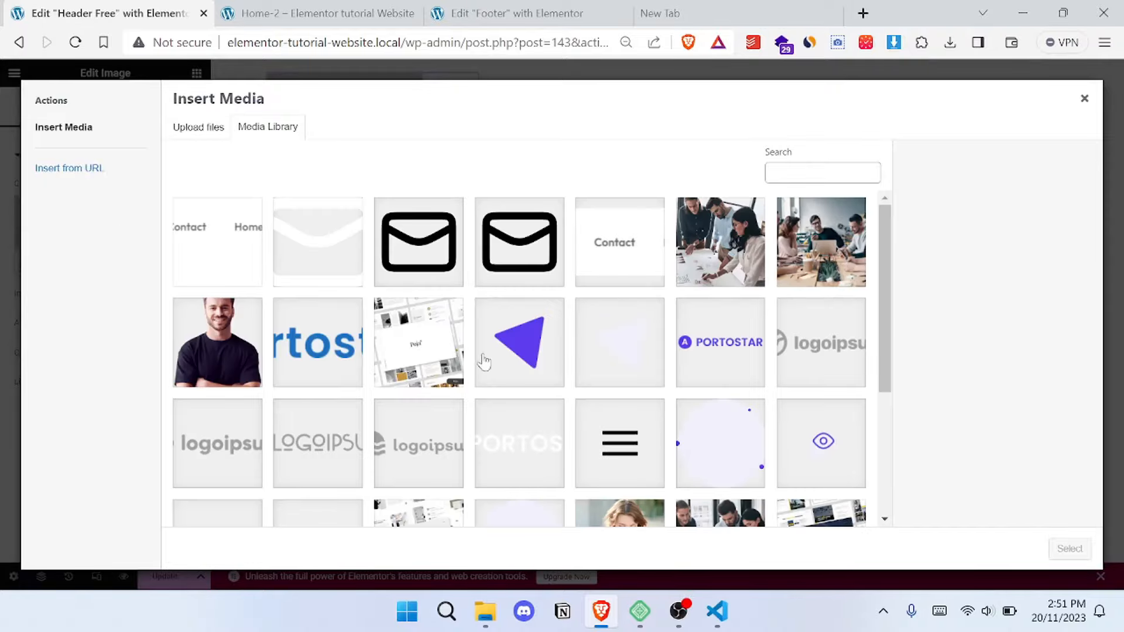
click(743, 366)
click(1070, 549)
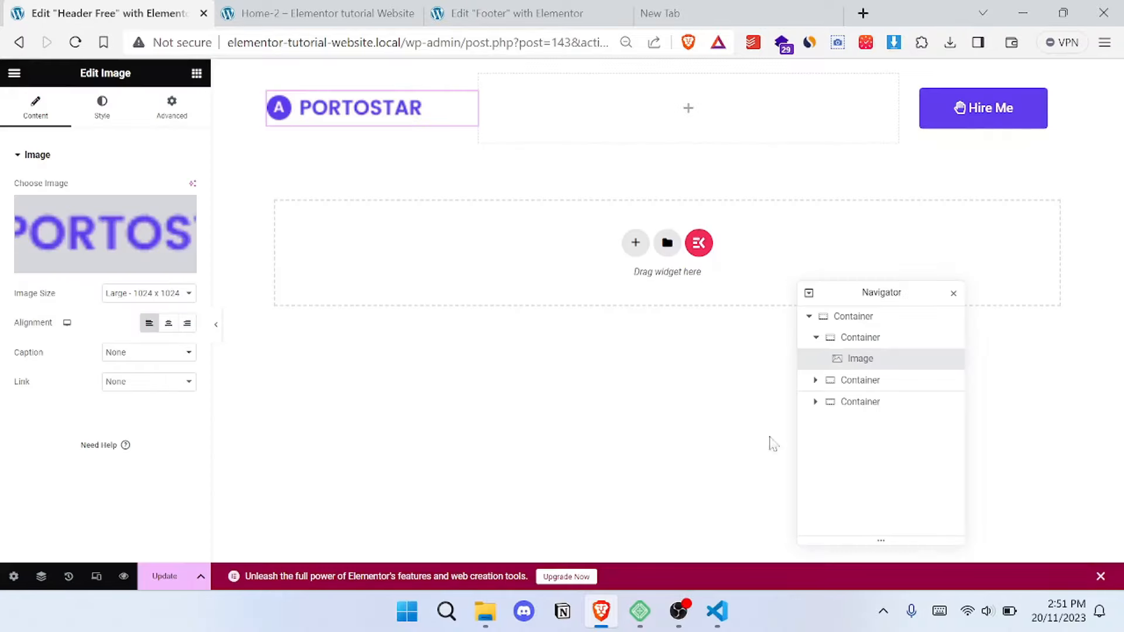
- Add an ElementsKit Nav Menu widget to the empty middle container and assign it the "Nav menu Header" menu
click(197, 73)
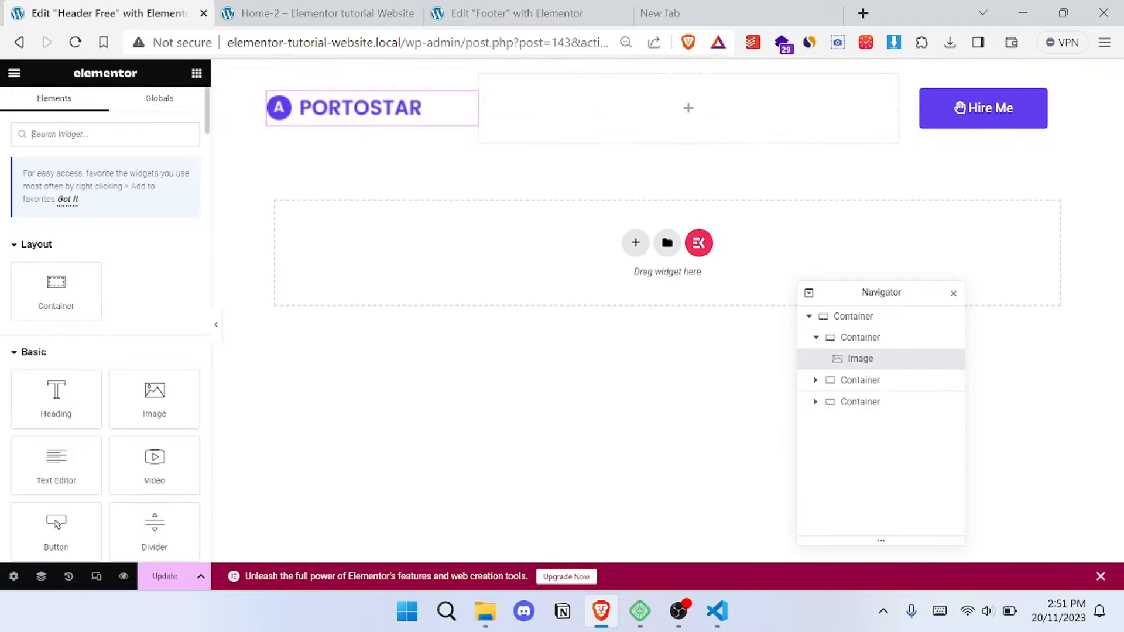
text(nav)
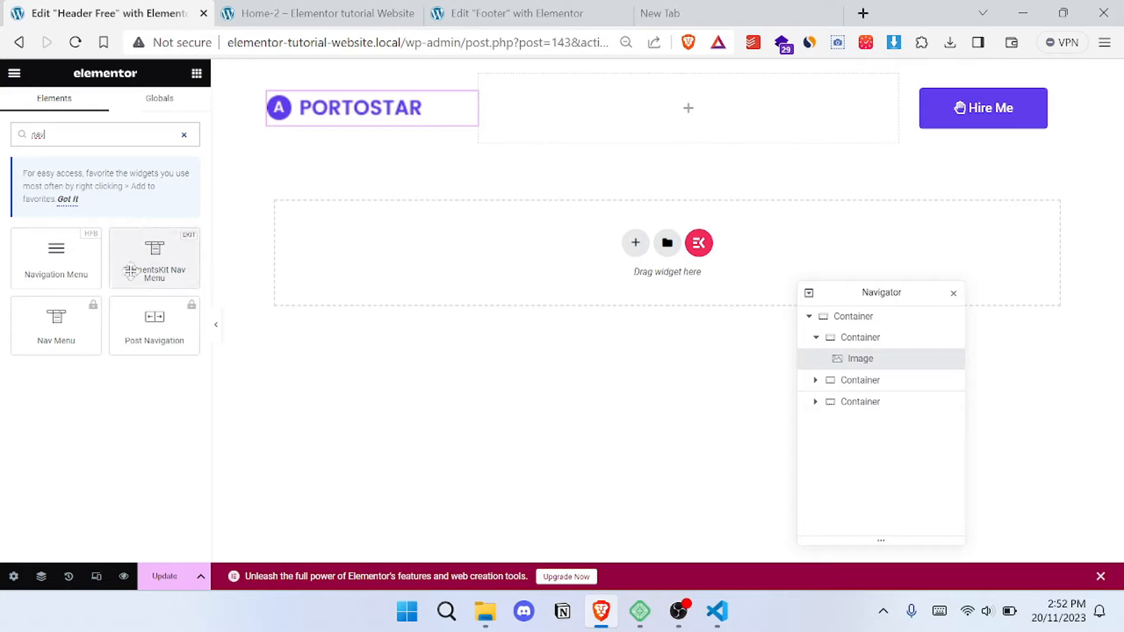
drag(167, 269, 673, 138)
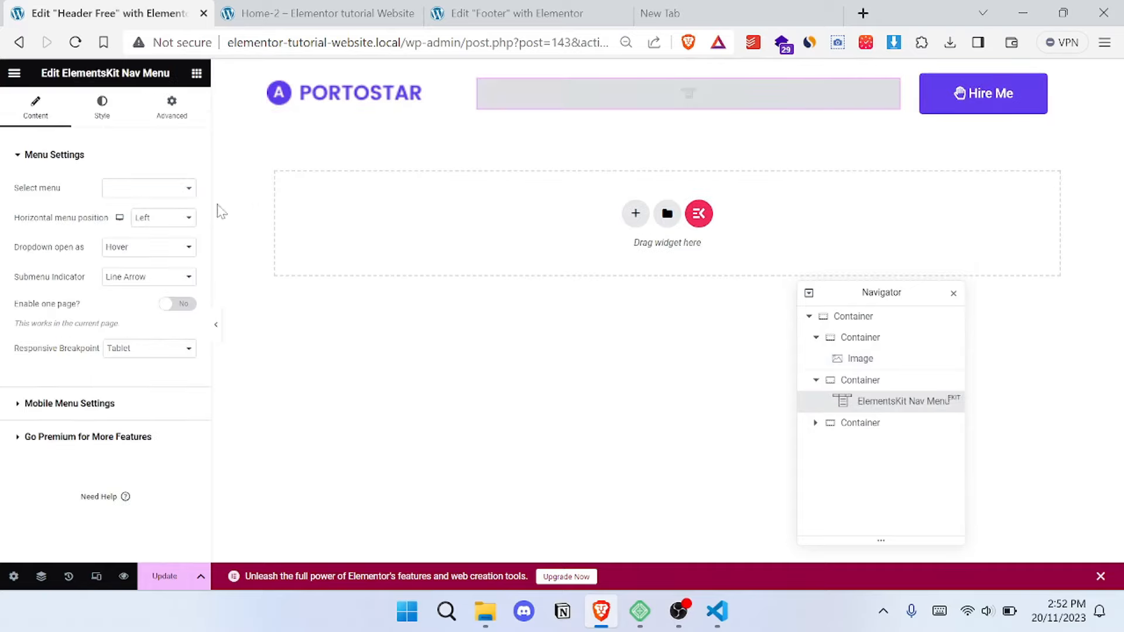
click(153, 188)
click(158, 202)
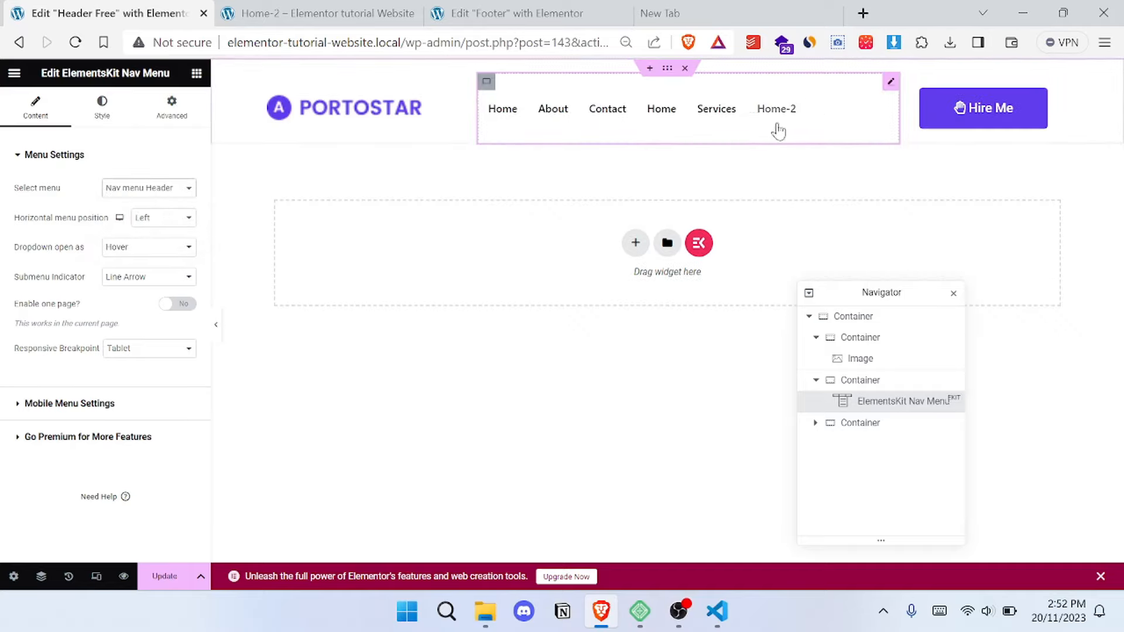
- Set Align Items and Justify Content to Center for the nav menu's container, and update the header template
click(487, 82)
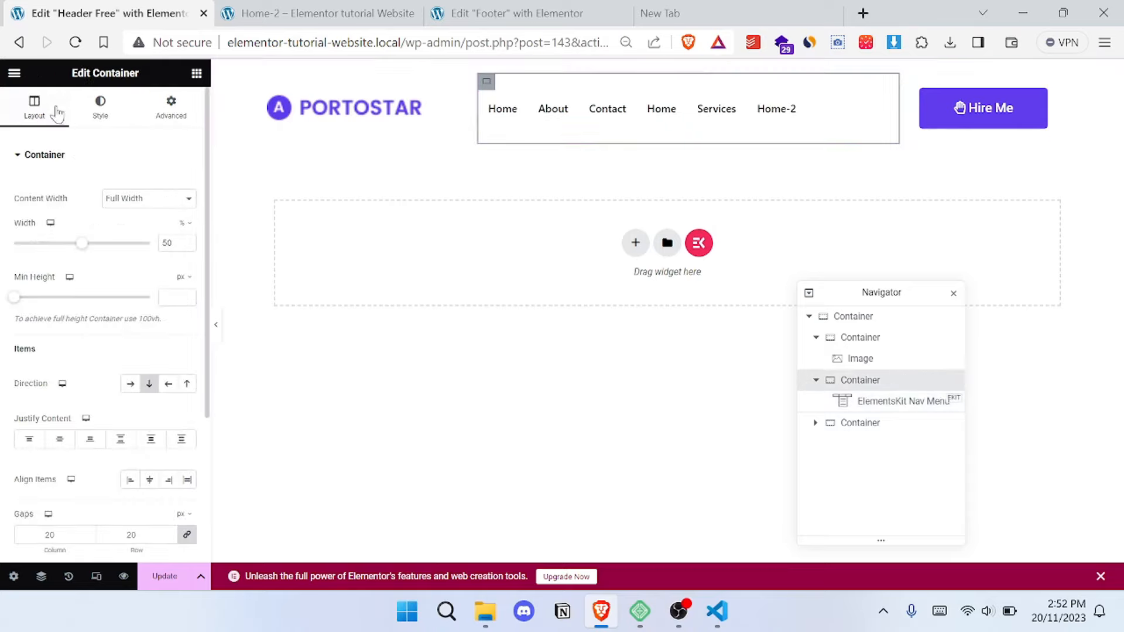
click(100, 108)
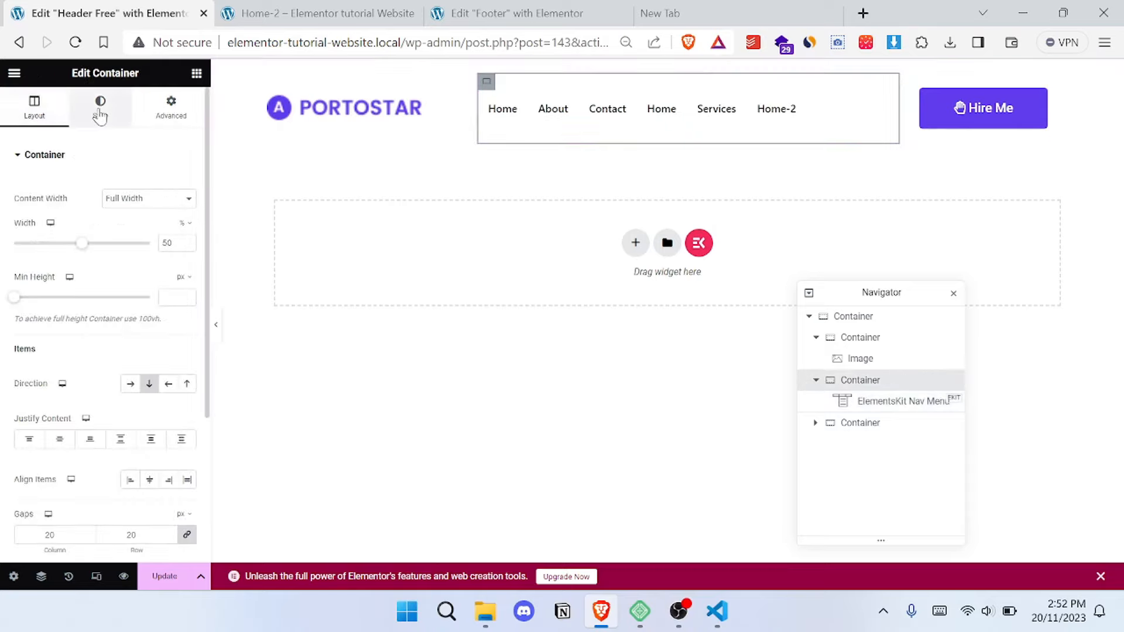
click(33, 113)
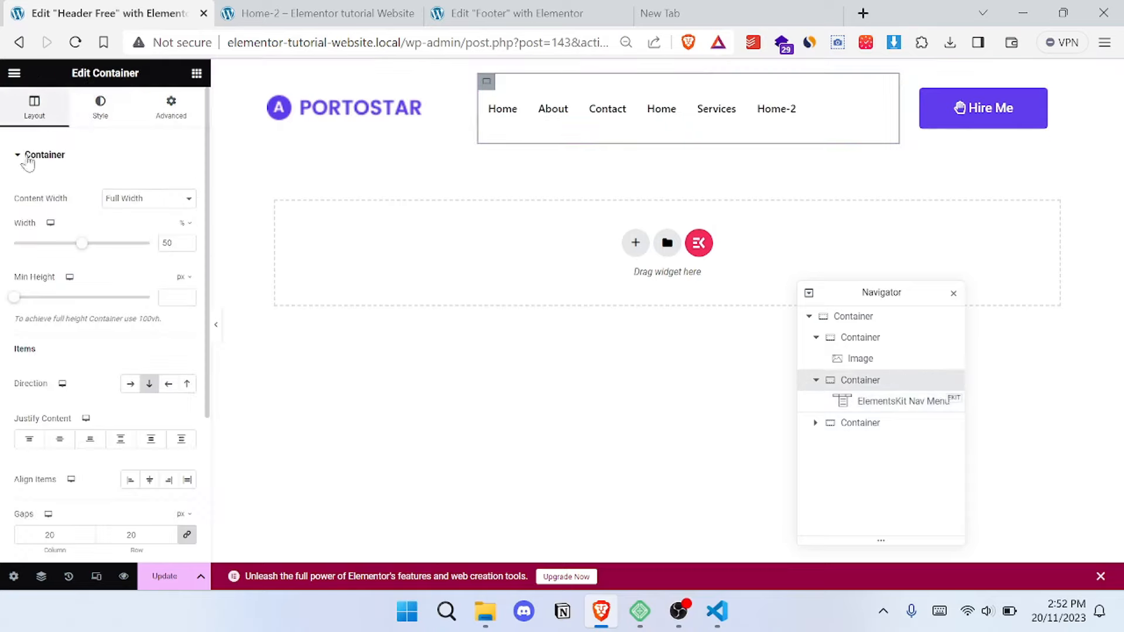
click(150, 480)
click(60, 439)
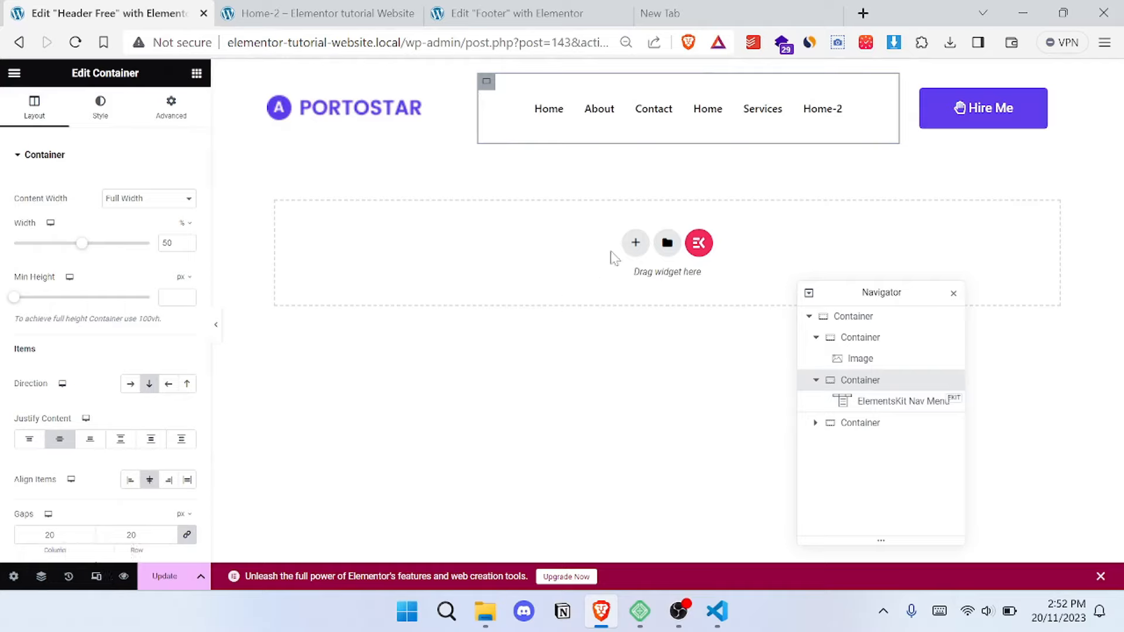
click(160, 578)
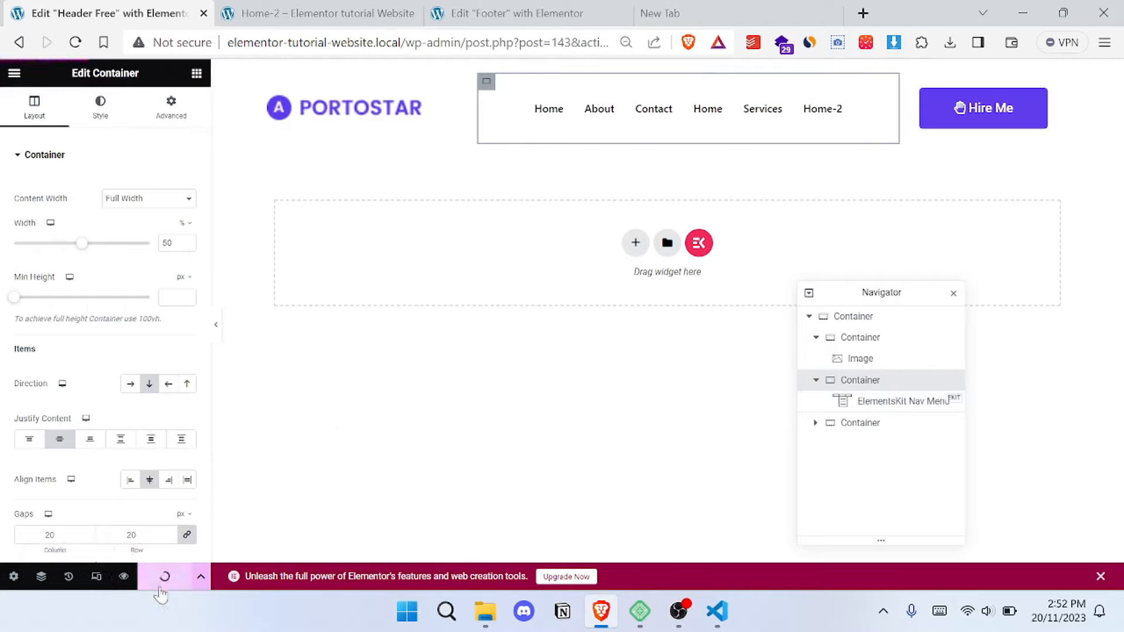
- Reload the live Home-2 page to check the header, and open the page for editing in Elementor
click(311, 9)
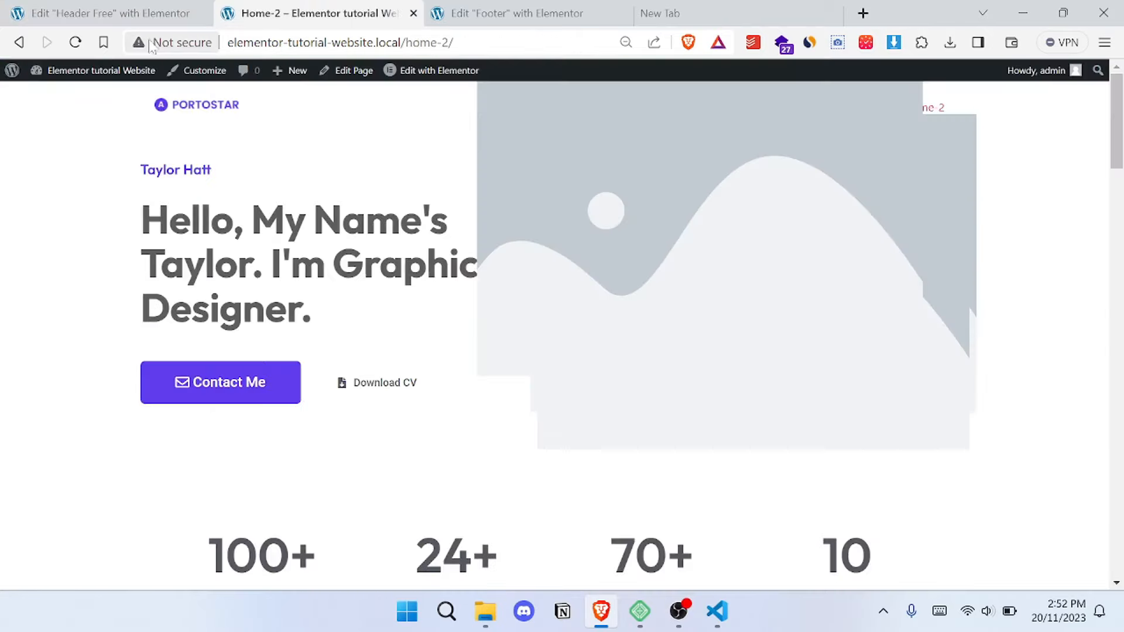
click(75, 43)
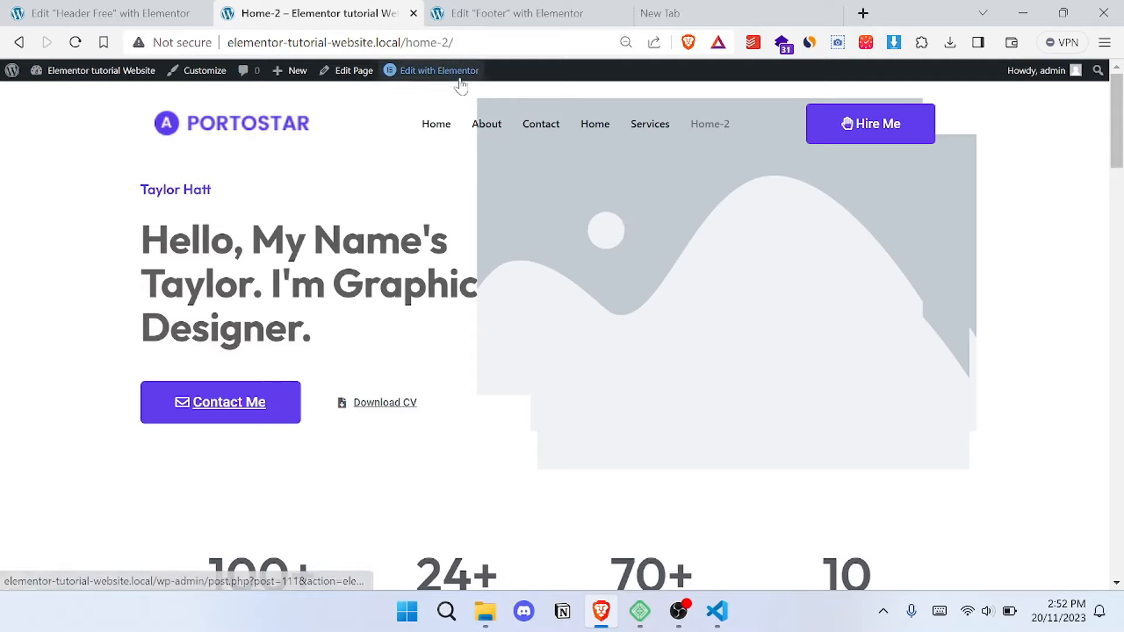
mouse_move(445, 78)
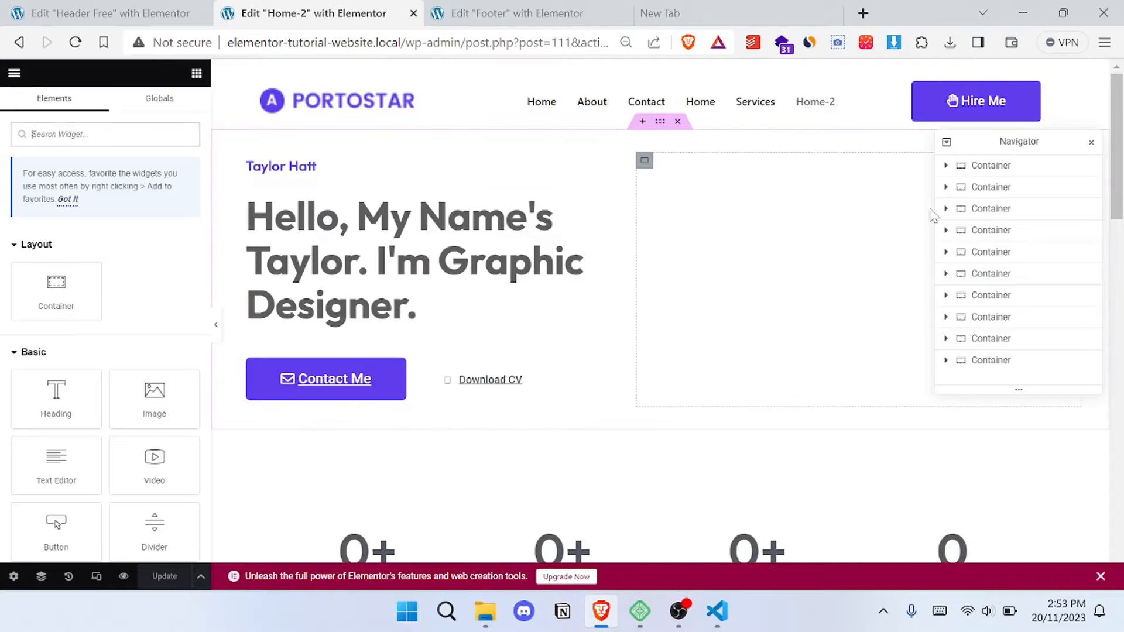
drag(1016, 140, 513, 237)
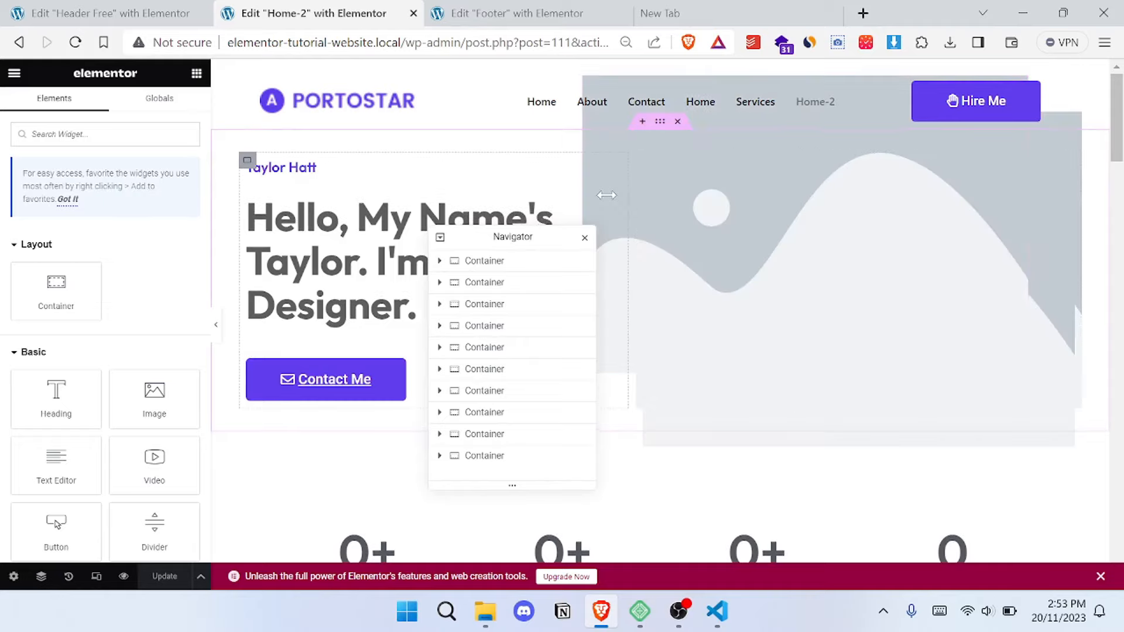
- Delete two of the three overlapping placeholder images in the Home-2 hero section and save the page
click(686, 260)
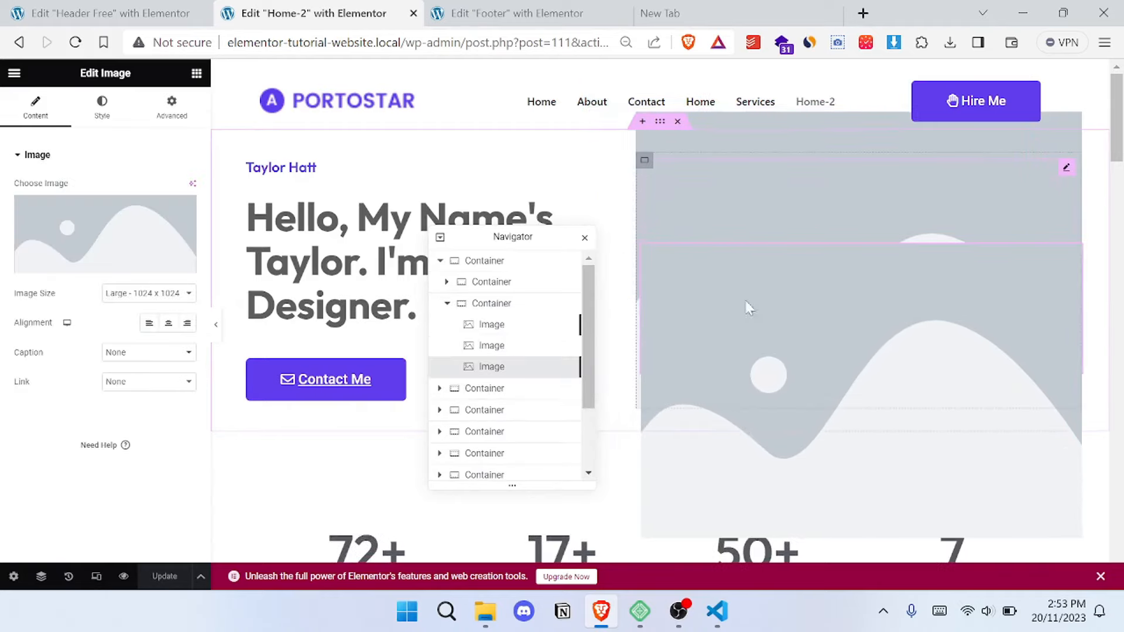
right_click(782, 294)
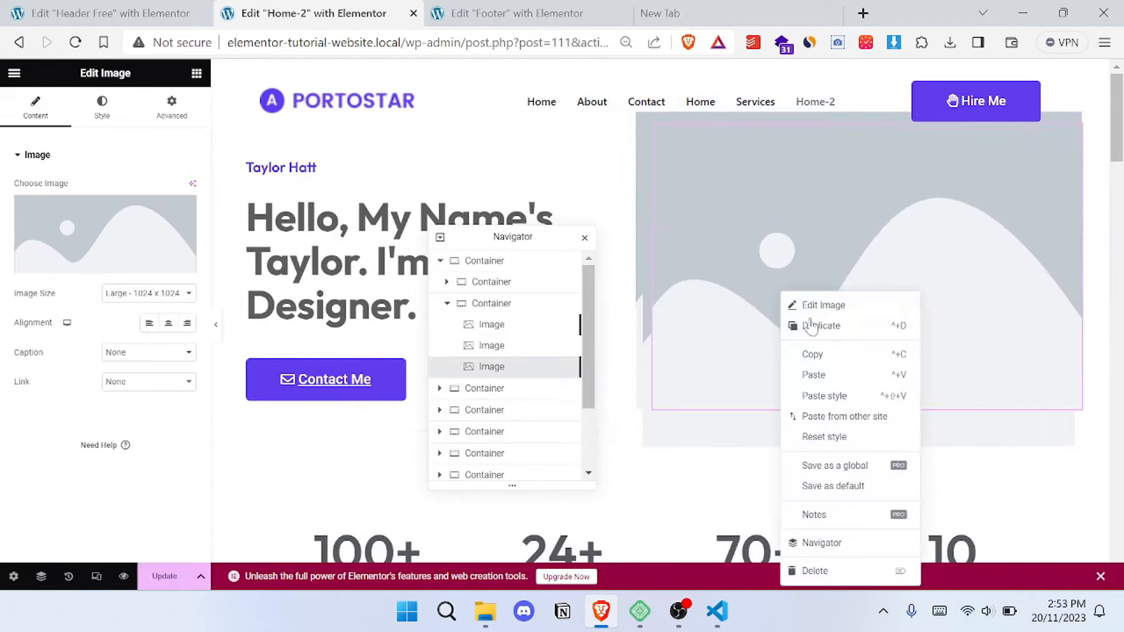
key(Delete)
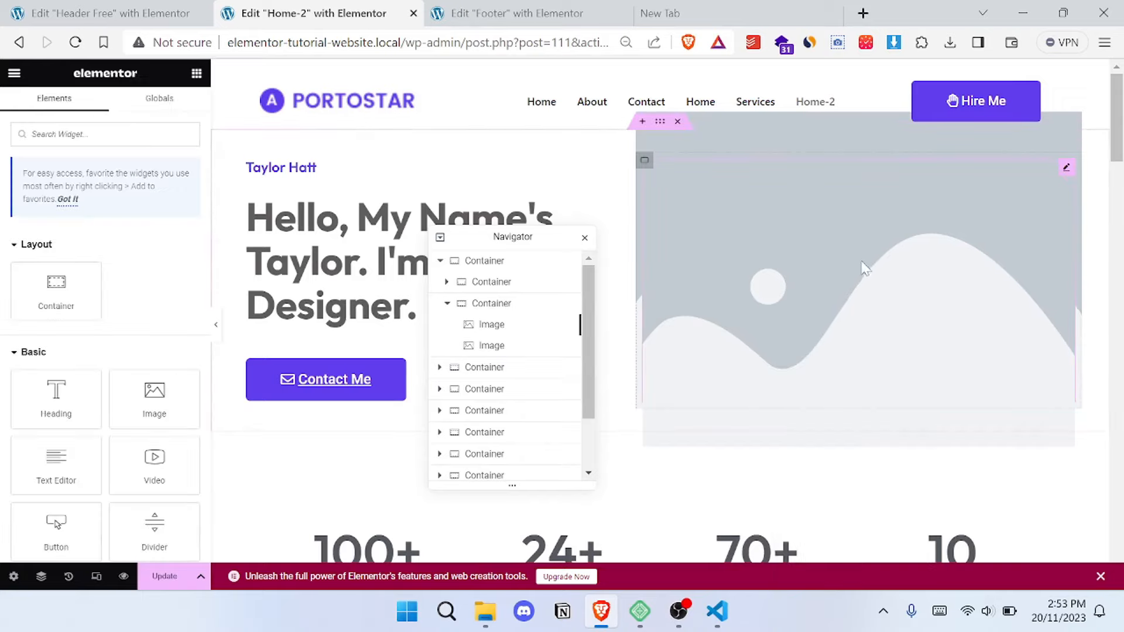
click(782, 234)
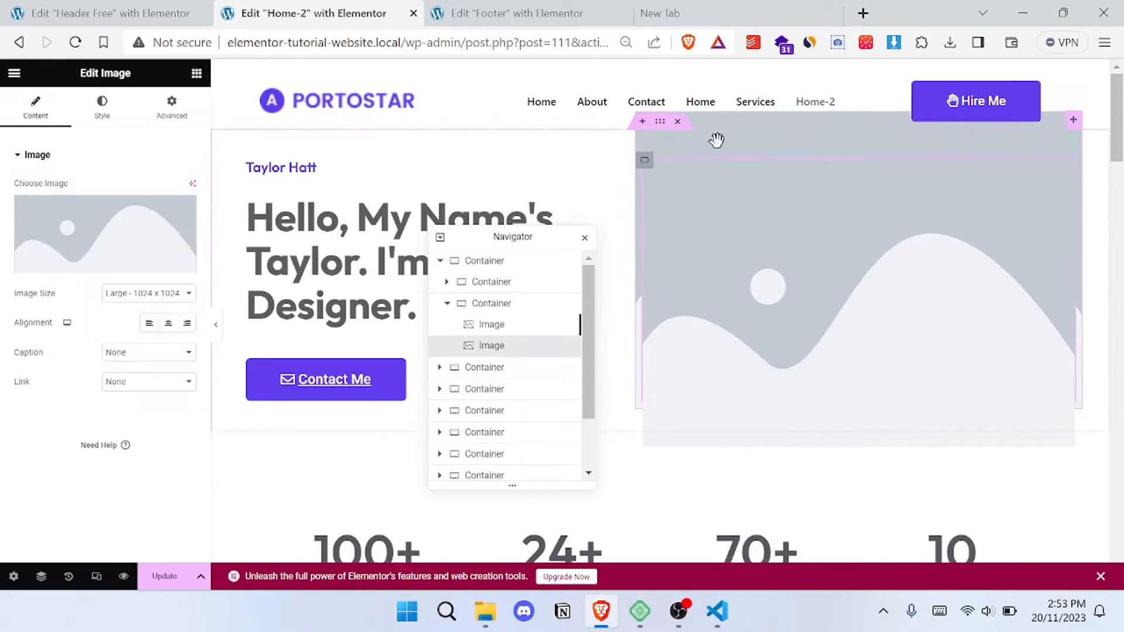
right_click(842, 336)
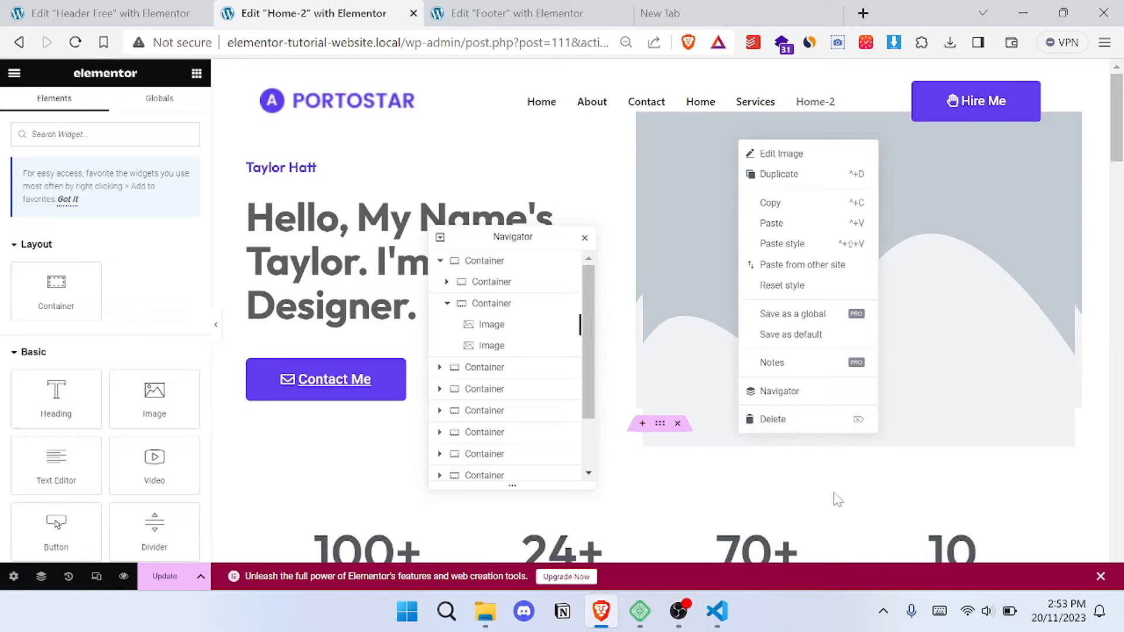
click(796, 426)
key(ctrl+s)
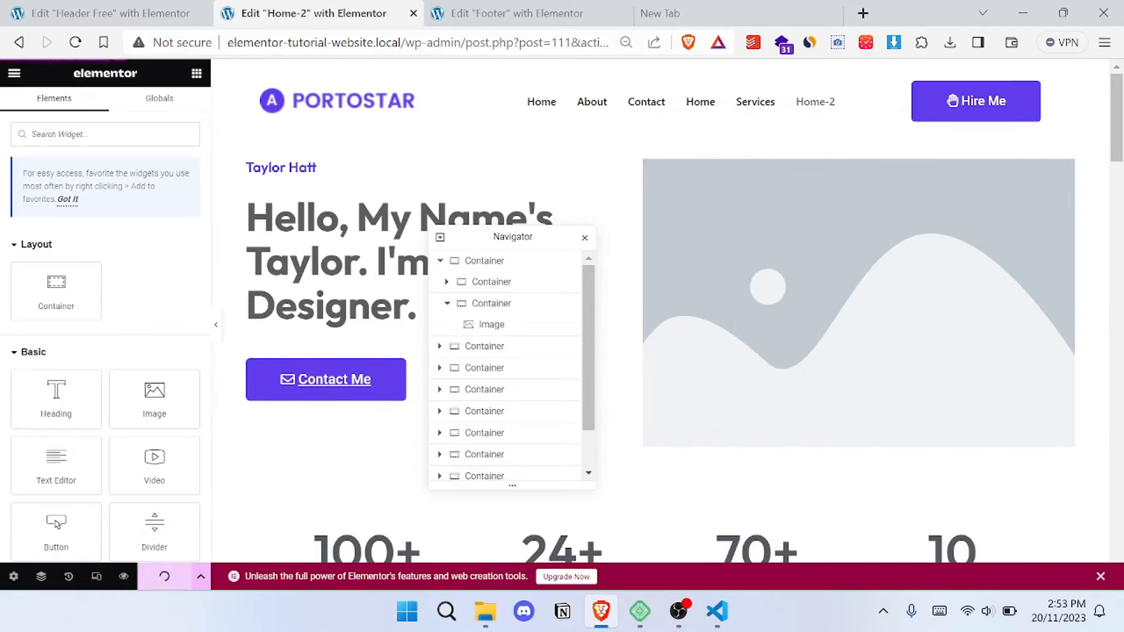
- View the live Home-2 page and return to the Header Free template editor
click(16, 45)
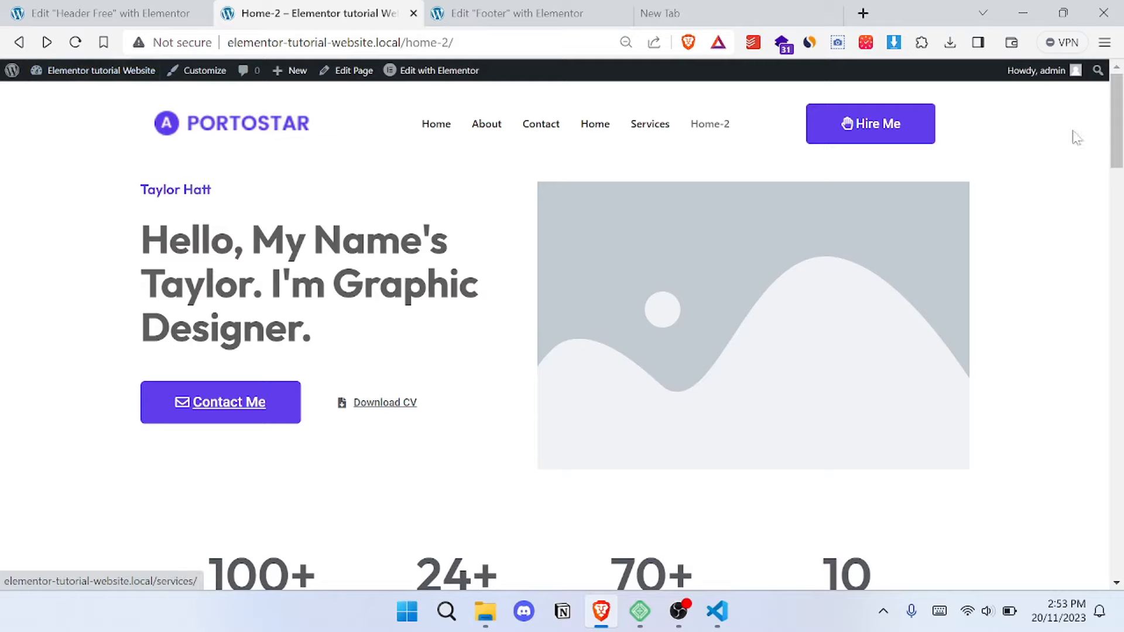
click(167, 12)
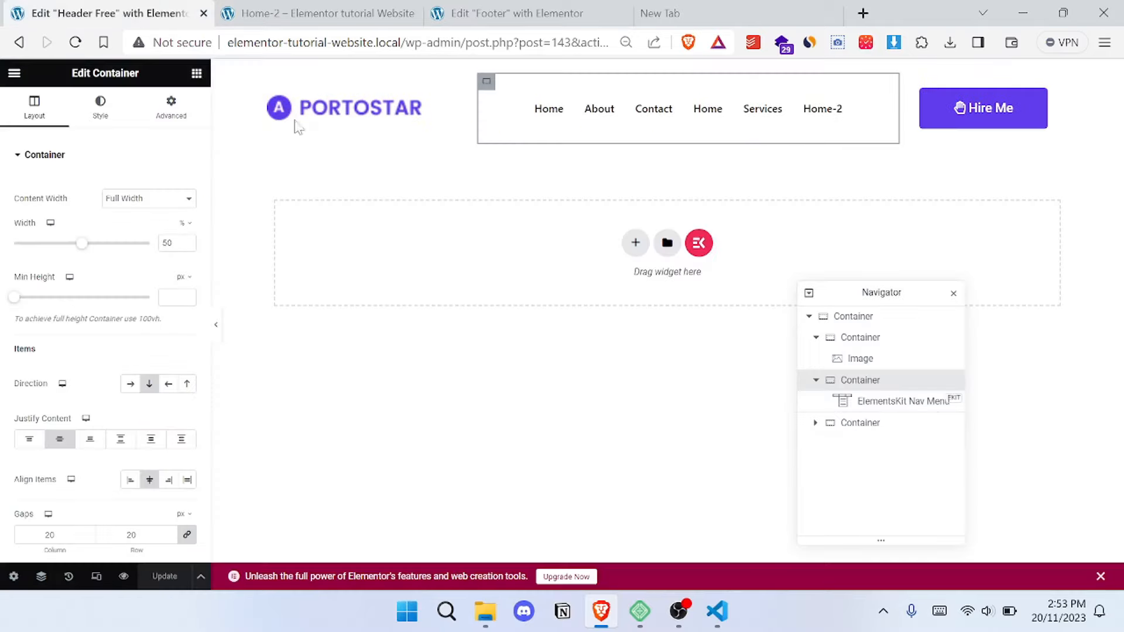
- Return to the WordPress dashboard, open the Elementor Header & Footer Builder template list, and start a new template
click(19, 42)
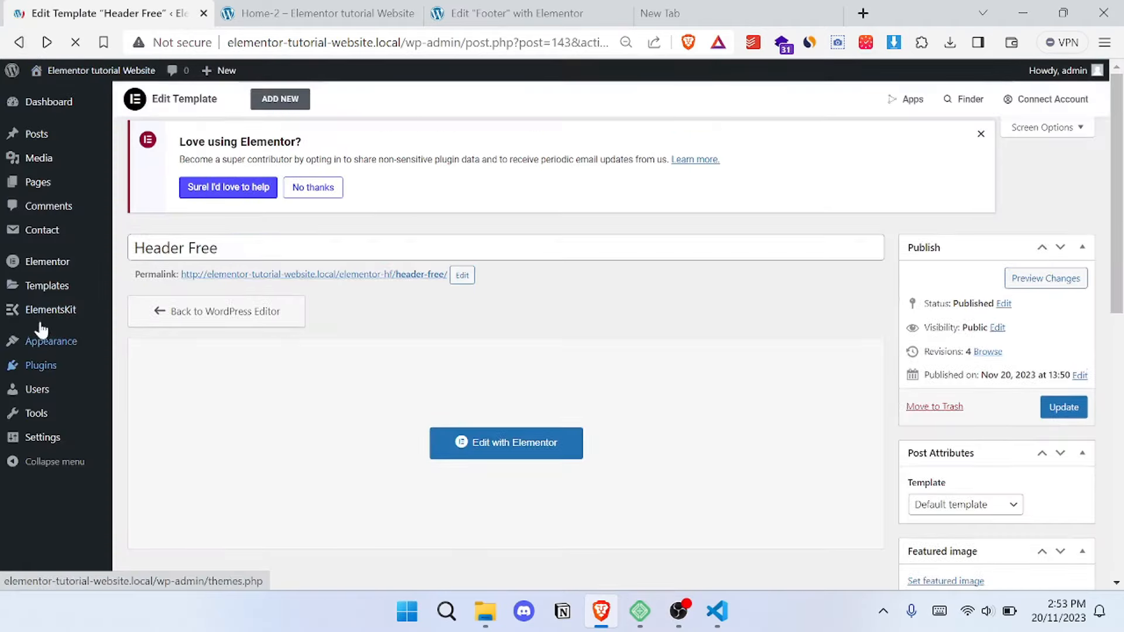
mouse_move(42, 337)
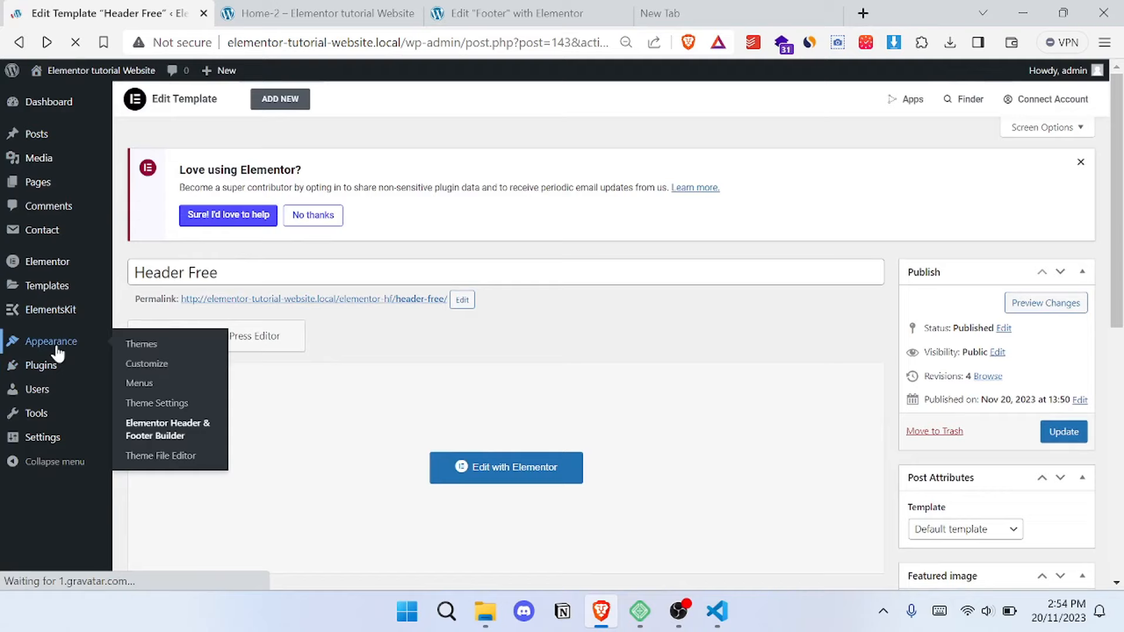
click(176, 434)
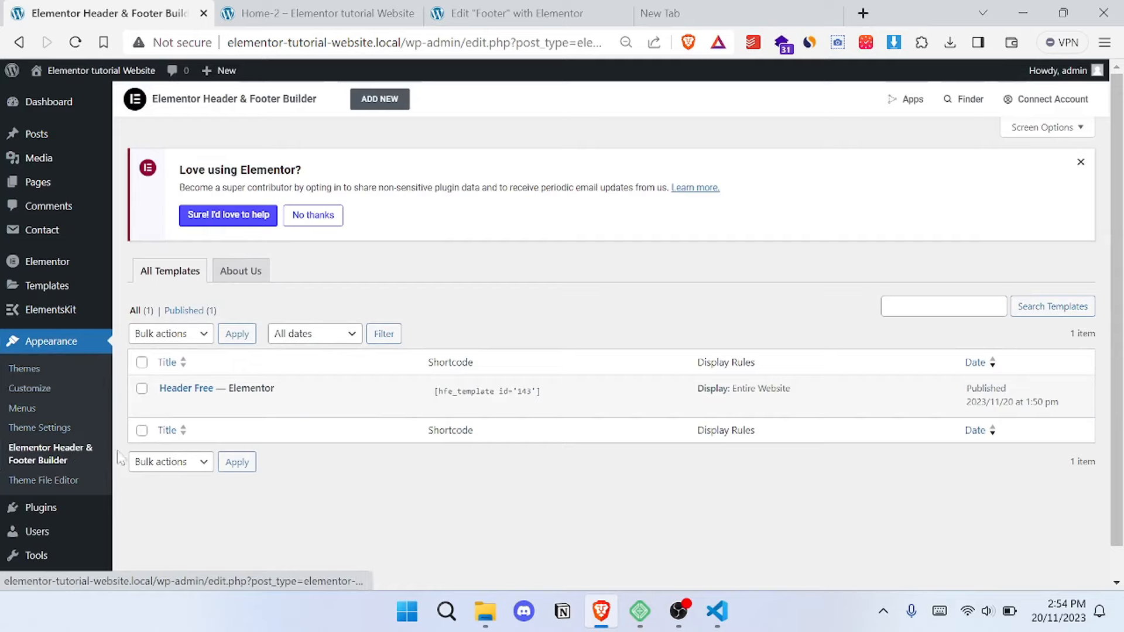
click(378, 98)
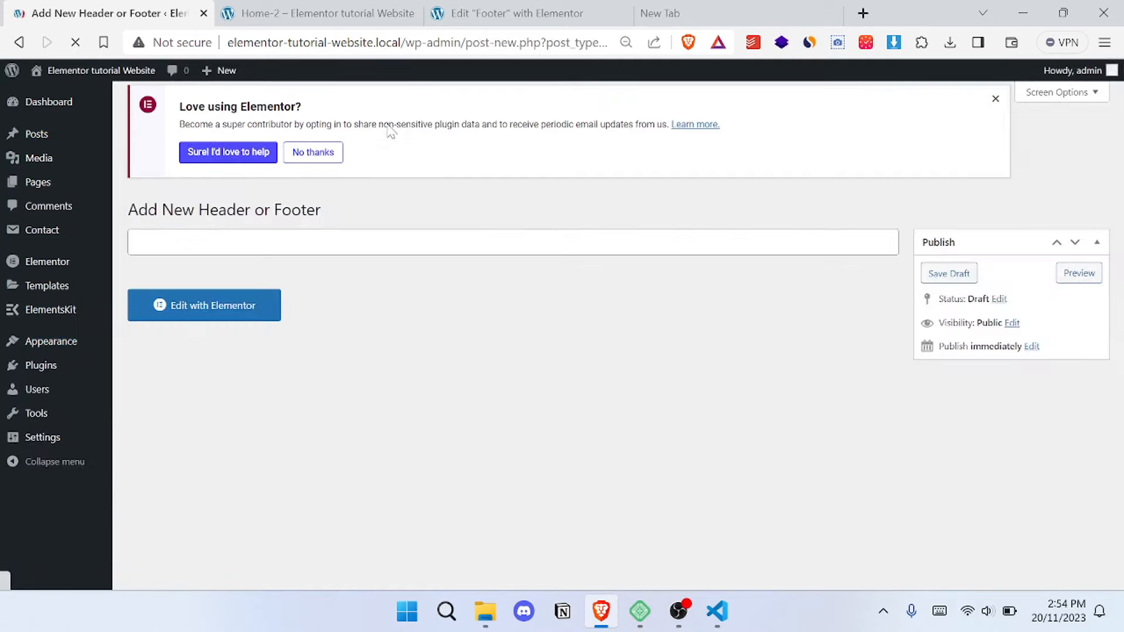
- Title the new template Footer, set its type to Footer with display on Entire Website, and publish it
scroll(457, 310, down, 2)
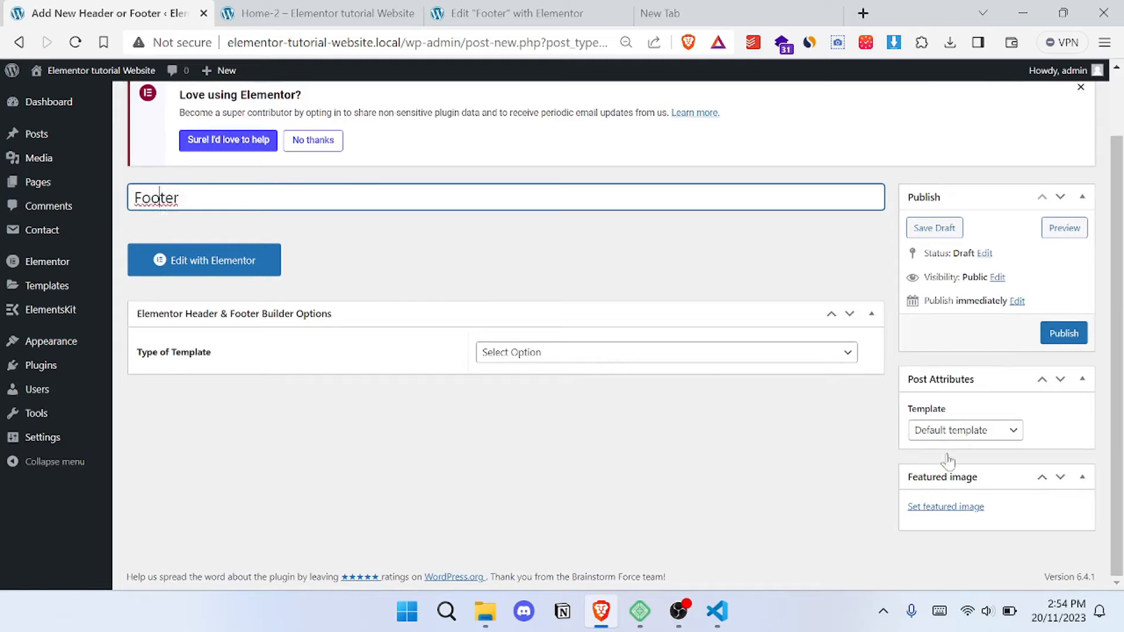
click(547, 355)
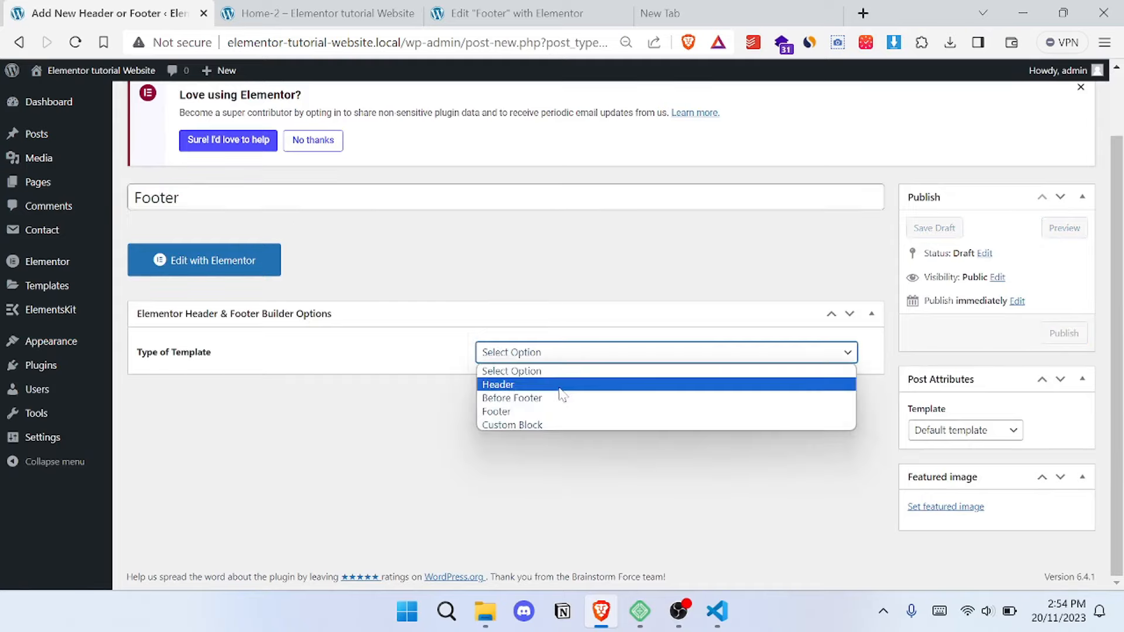
click(572, 409)
click(572, 404)
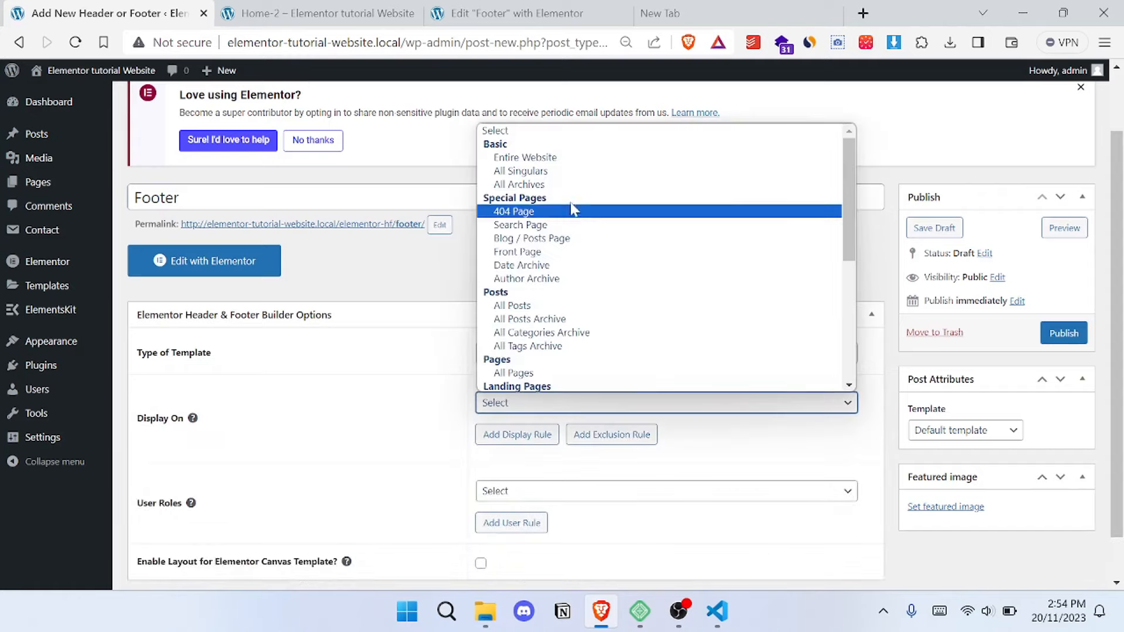
click(542, 152)
click(1064, 334)
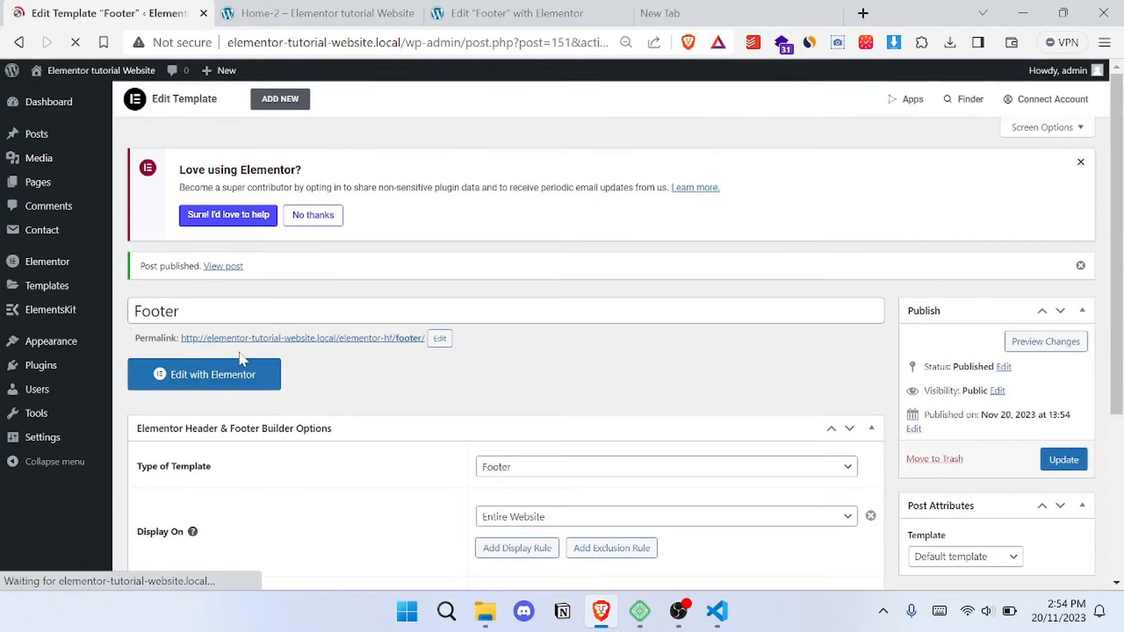
- Edit the footer template with Elementor, insert the saved Footer template from the library, and update it
click(244, 383)
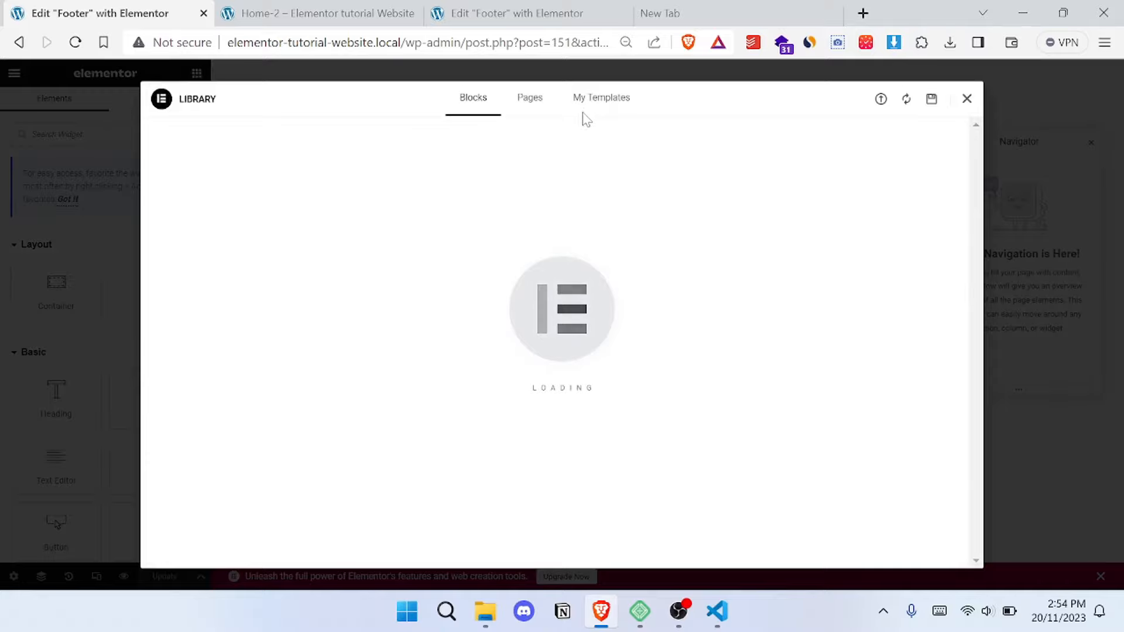
click(594, 109)
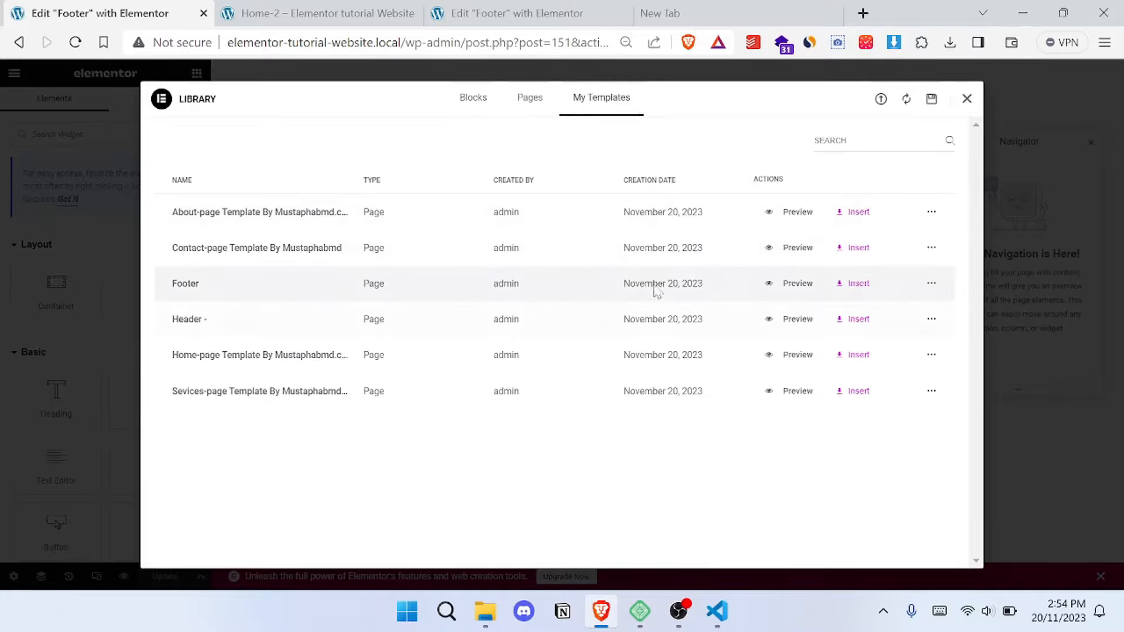
click(848, 286)
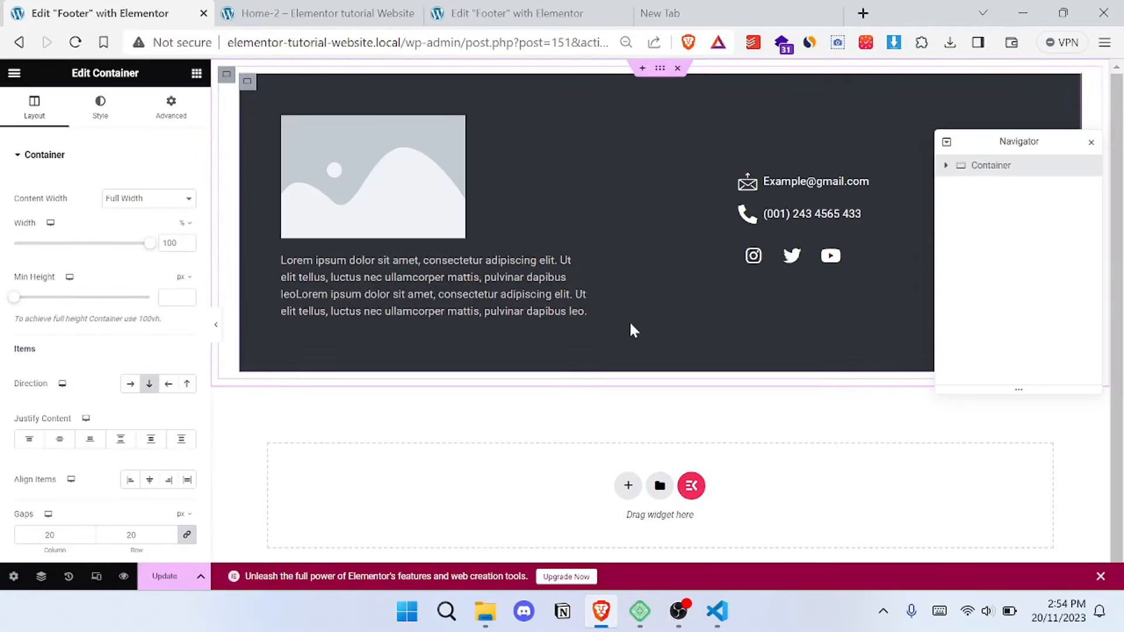
drag(997, 141, 614, 292)
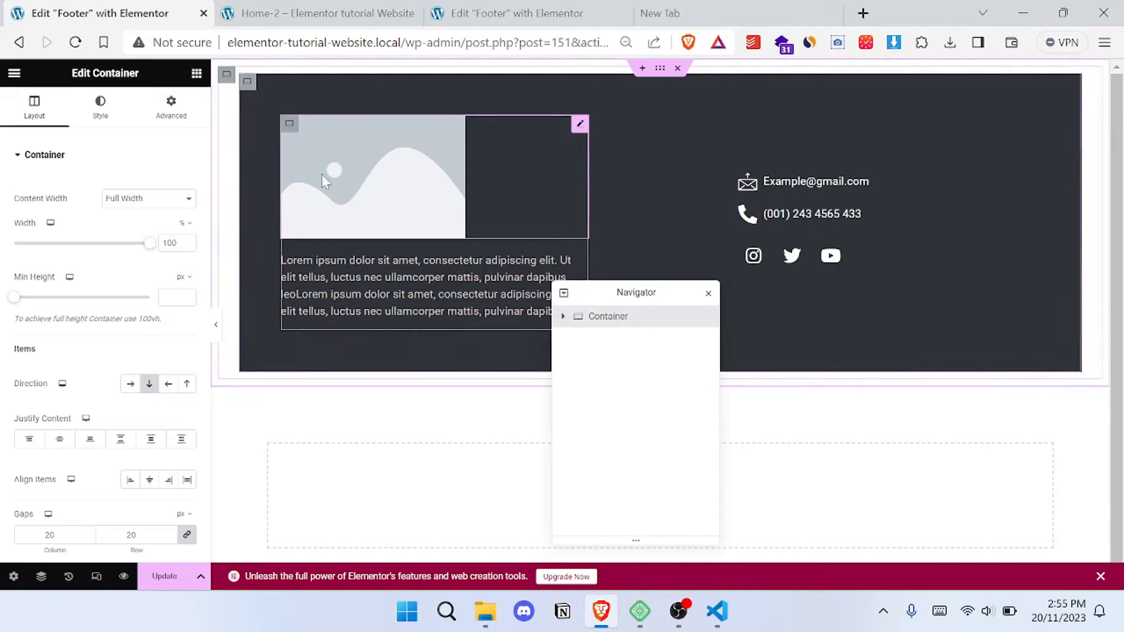
click(466, 157)
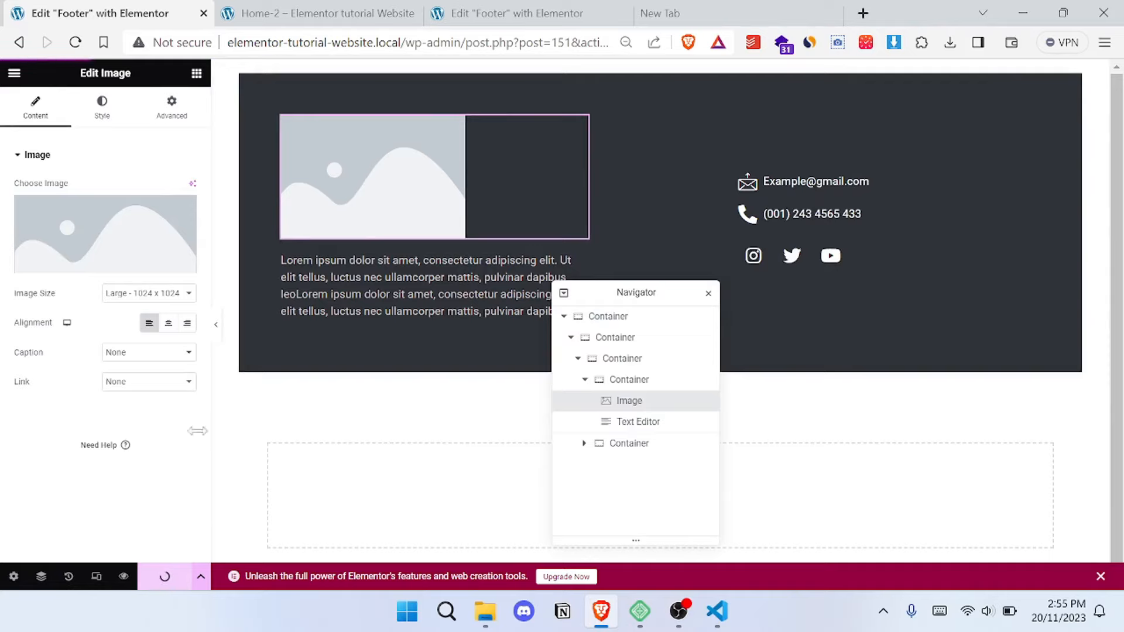
- Reload the live Home-2 page and check the footer at its end and the header at its start
click(305, 9)
click(74, 43)
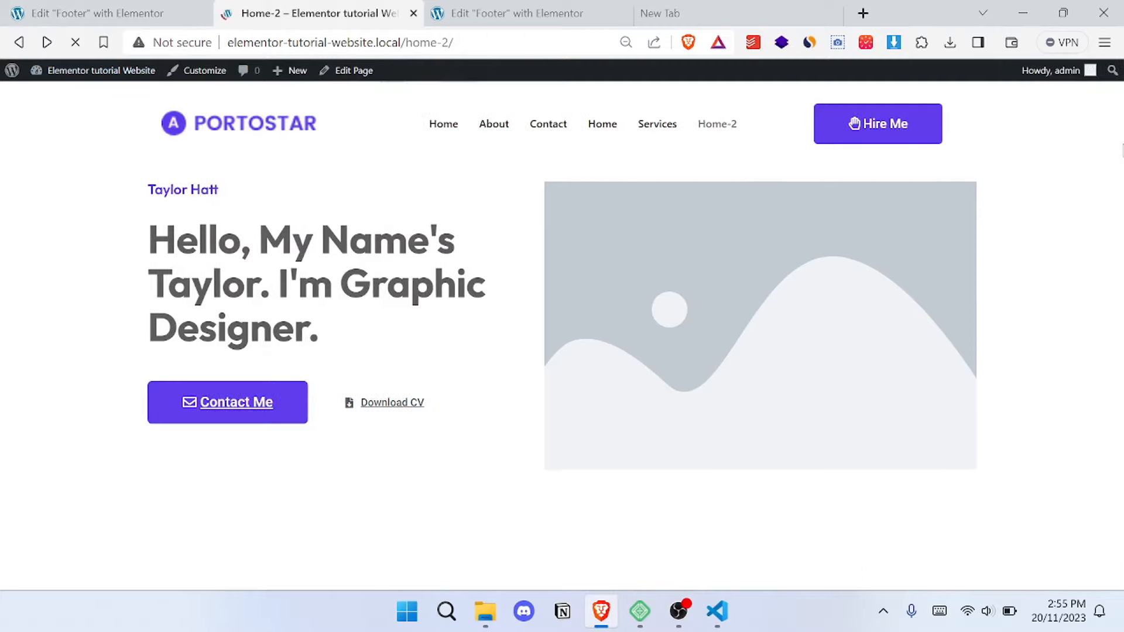
drag(1118, 148, 1119, 580)
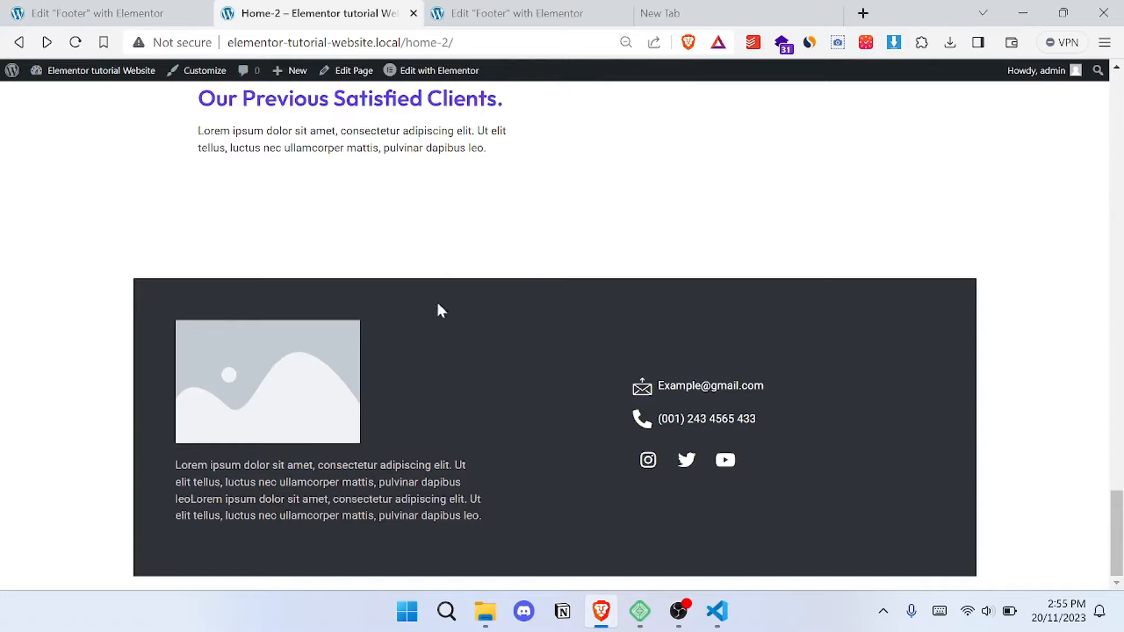
scroll(757, 336, up, 7)
drag(1120, 457, 1122, 77)
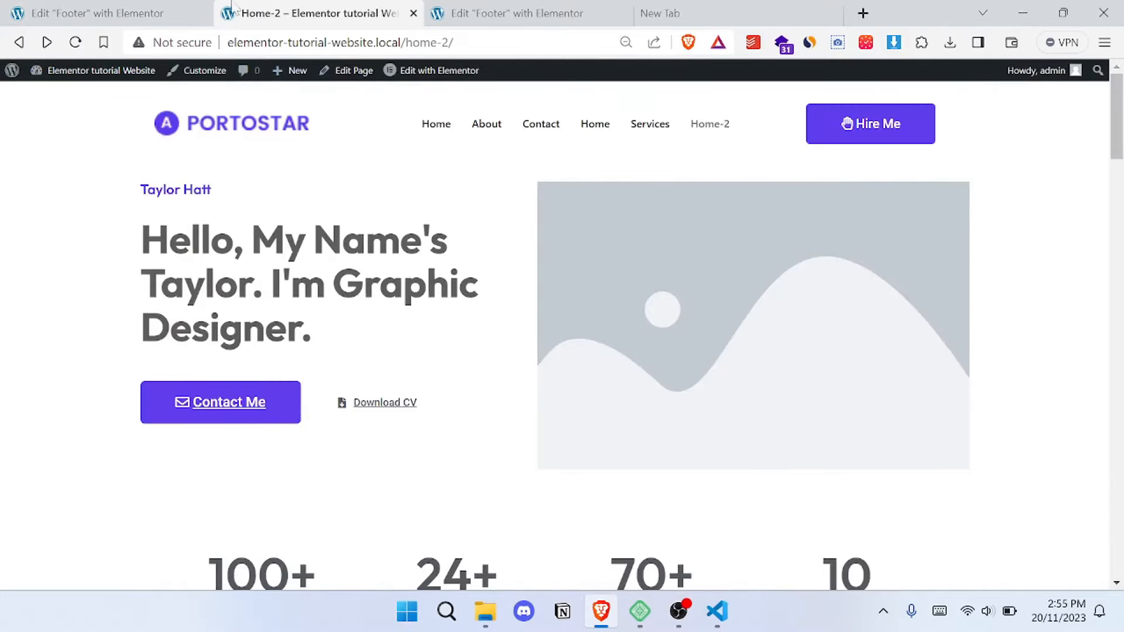
- Leave the footer template editor, list all pages in the dashboard, and open the Contact page for editing with Elementor
click(133, 12)
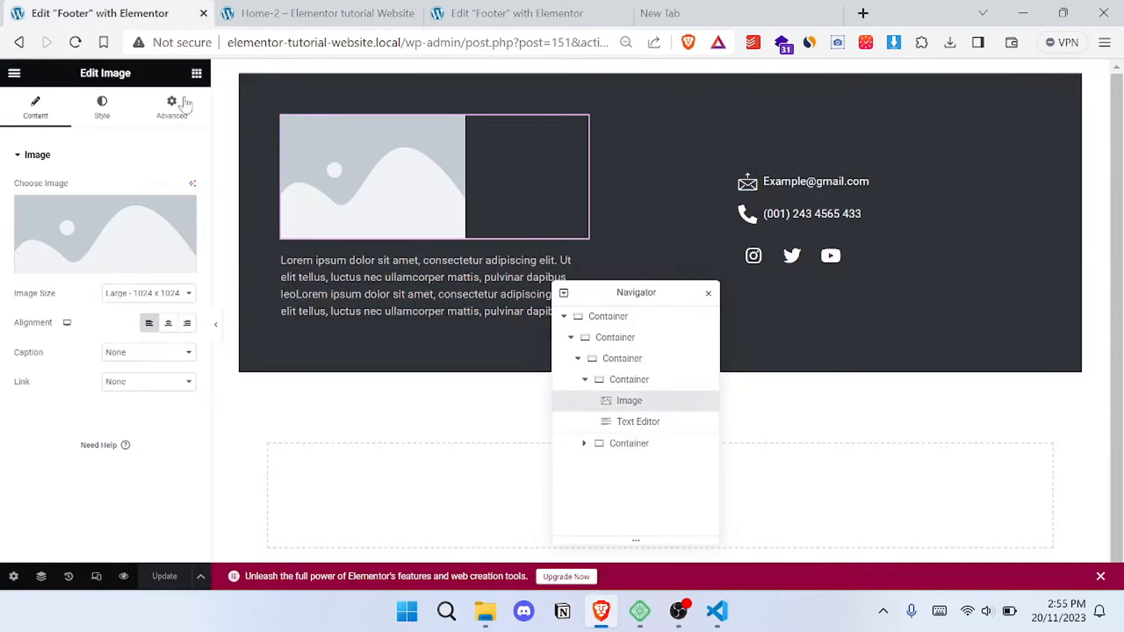
click(19, 42)
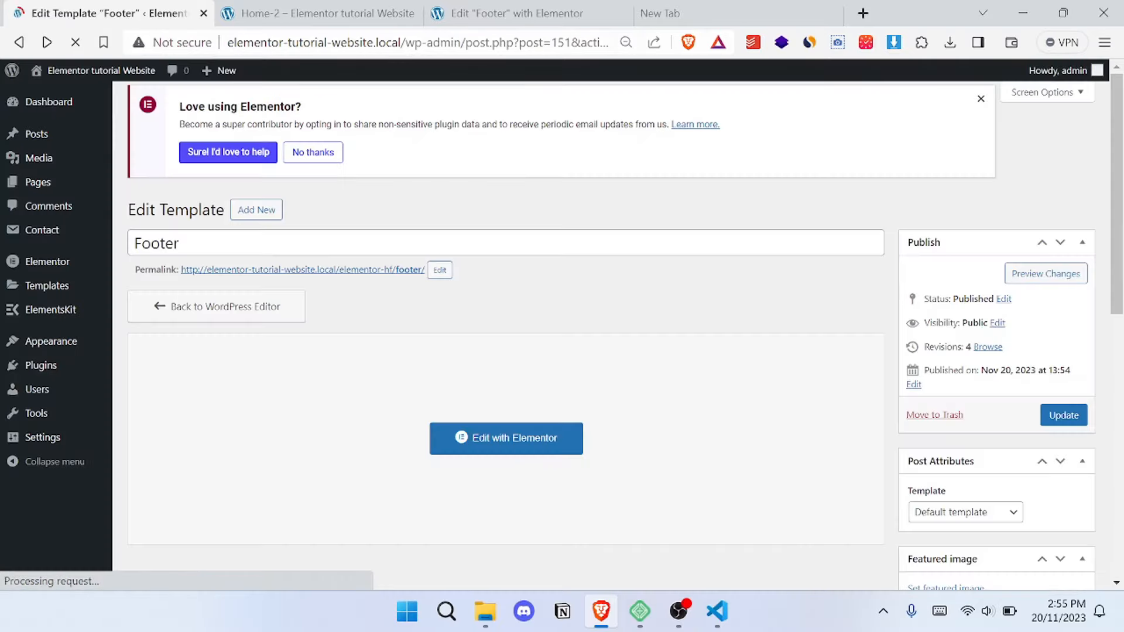
mouse_move(43, 187)
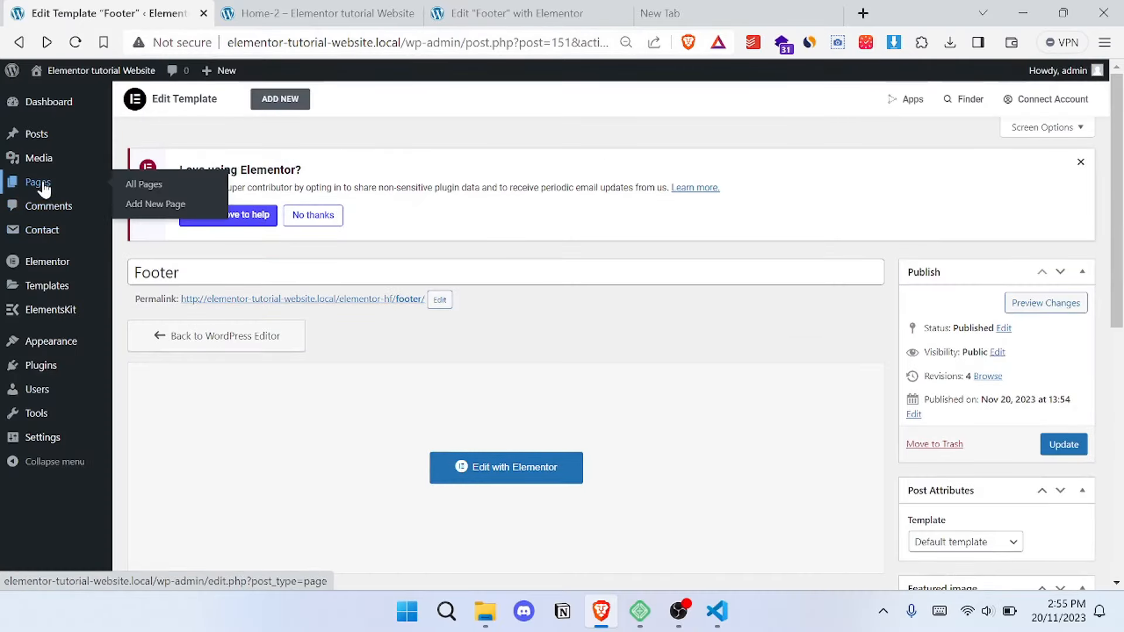
click(128, 186)
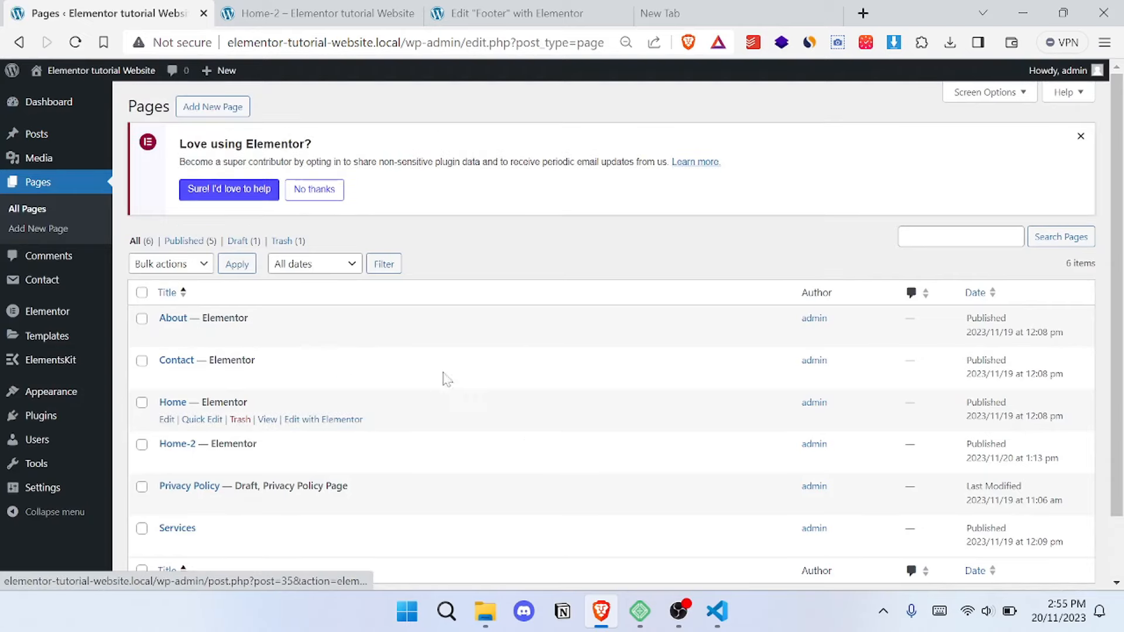
scroll(316, 410, down, 2)
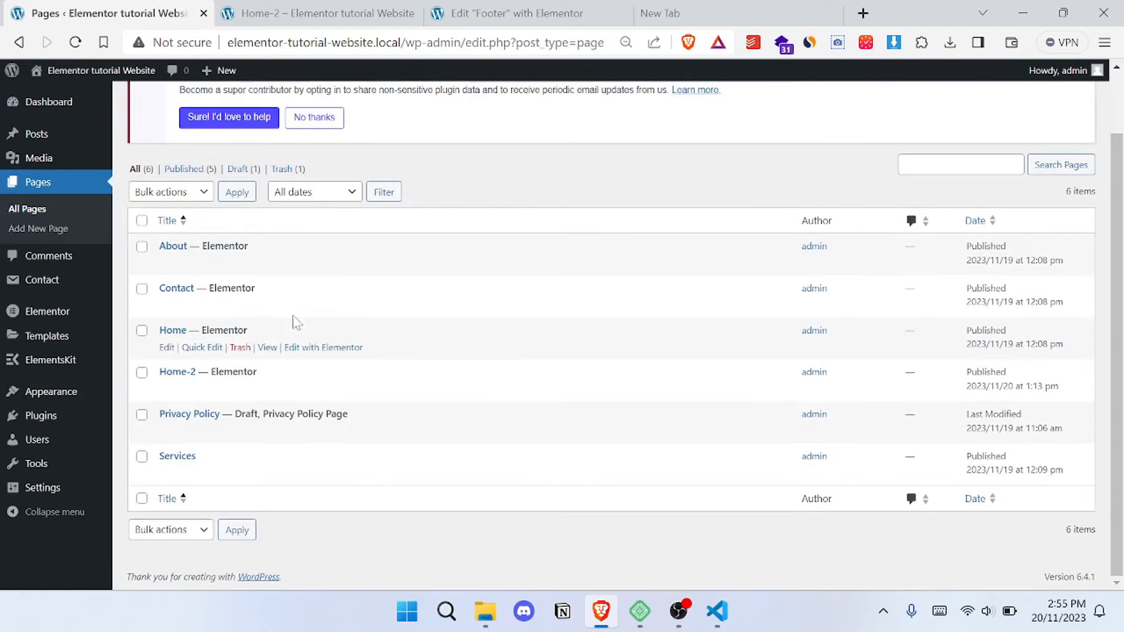
click(346, 305)
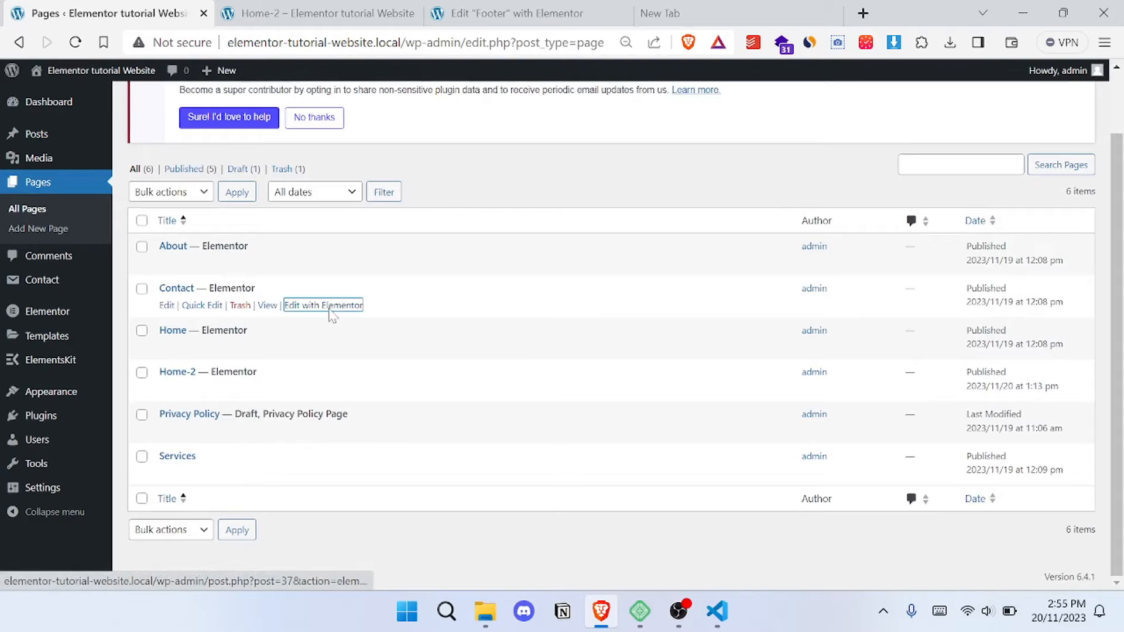
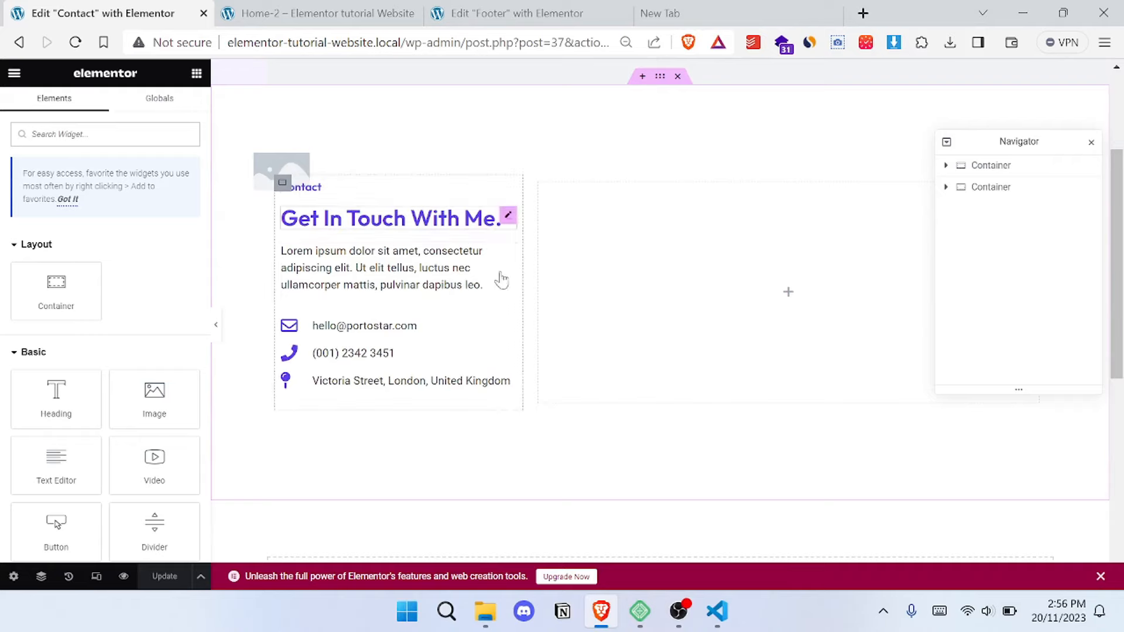
- Go to the site dashboard, list the Contact Form 7 forms, and open Contact form 1 for editing
click(508, 215)
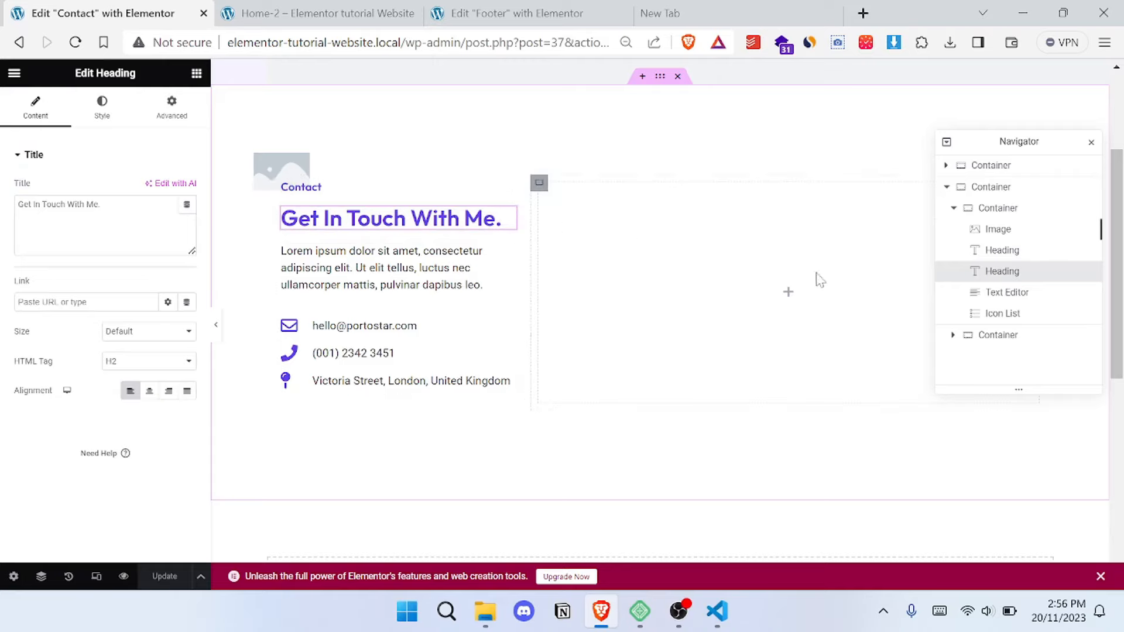
click(287, 14)
mouse_move(92, 78)
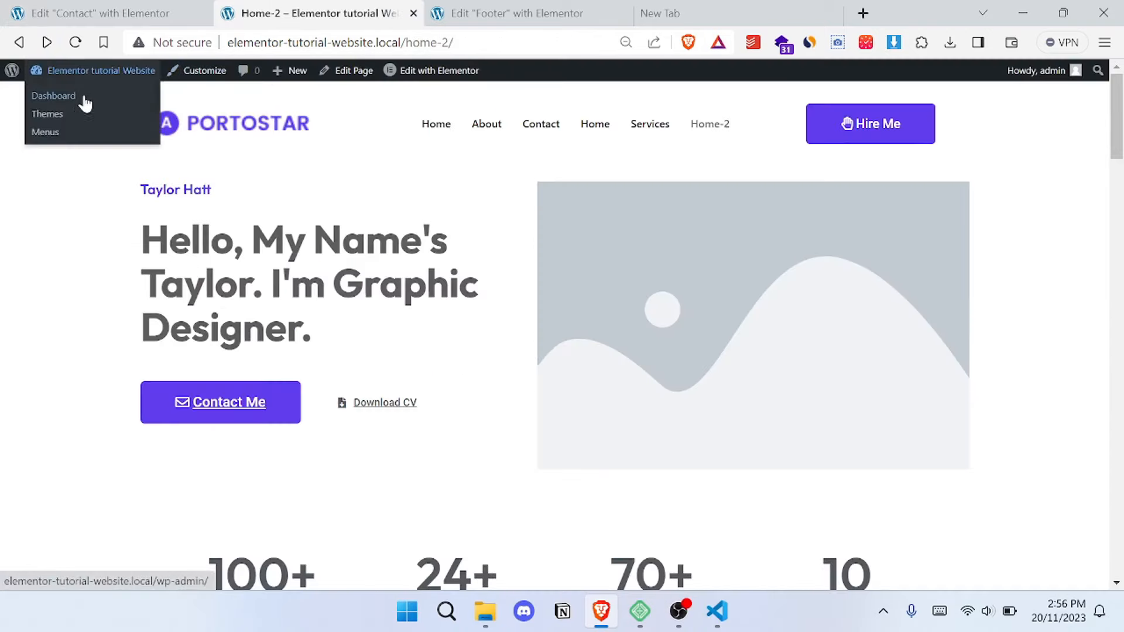
click(54, 96)
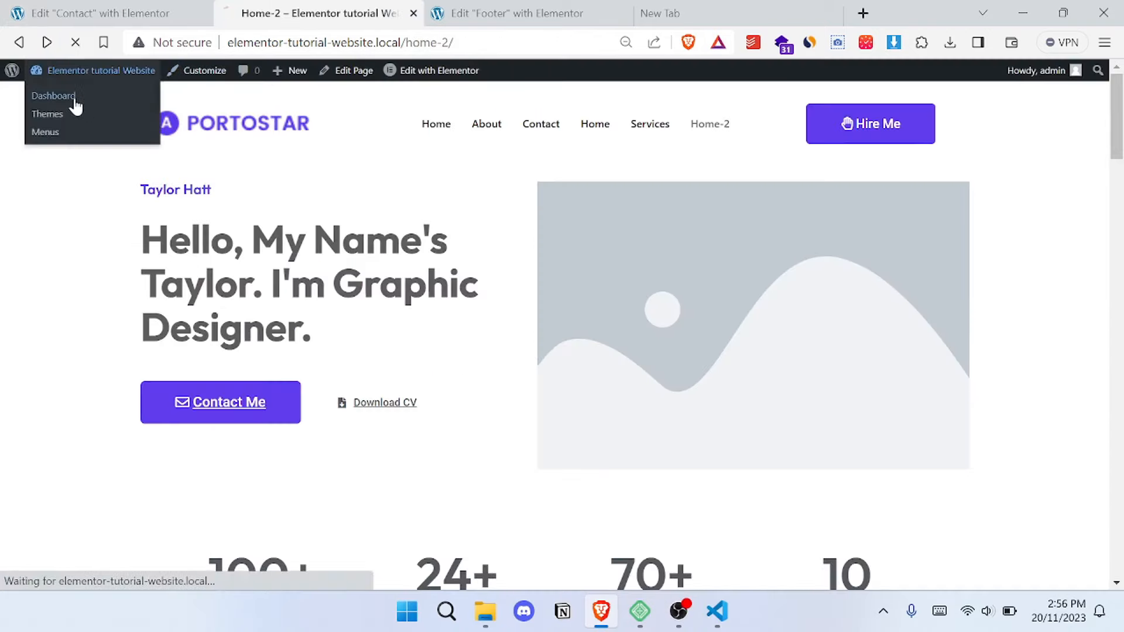
click(117, 13)
click(343, 7)
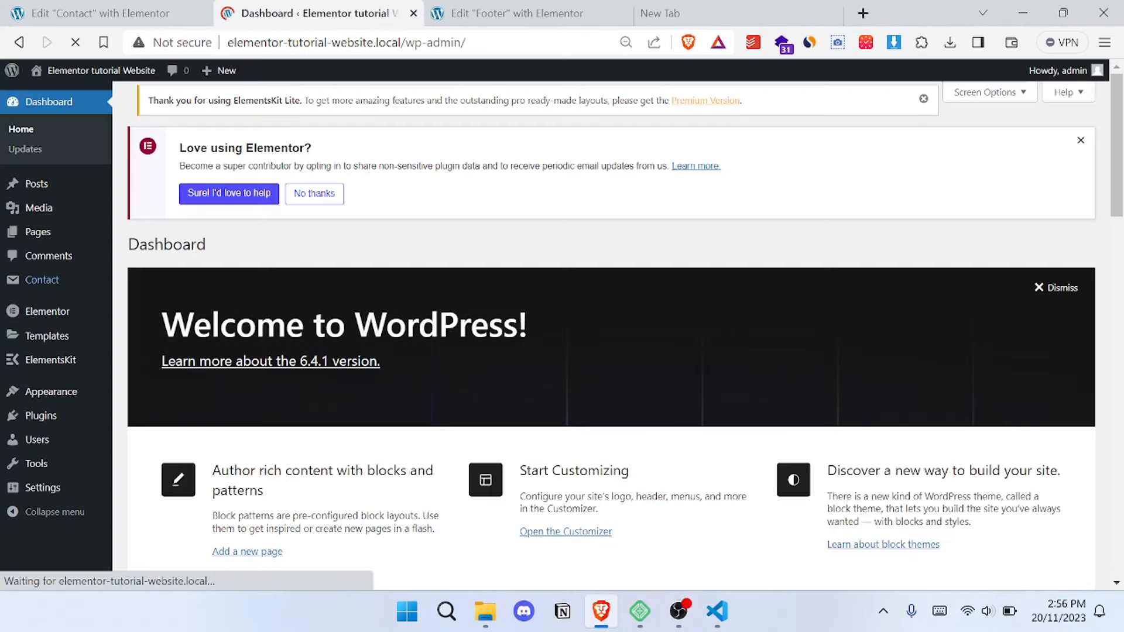
mouse_move(62, 281)
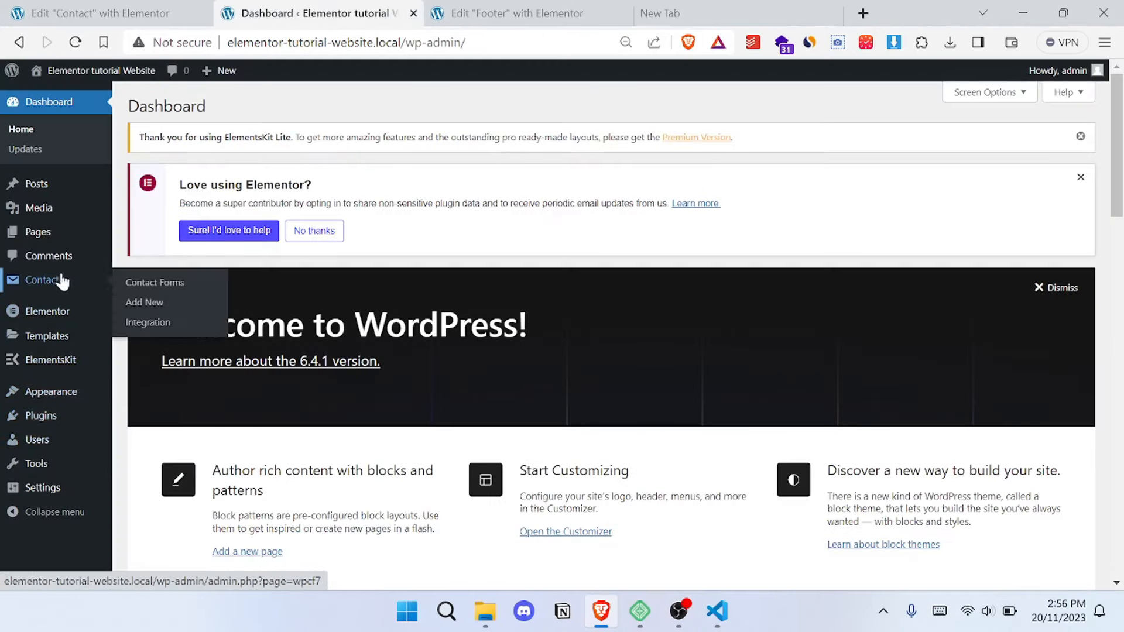
click(182, 290)
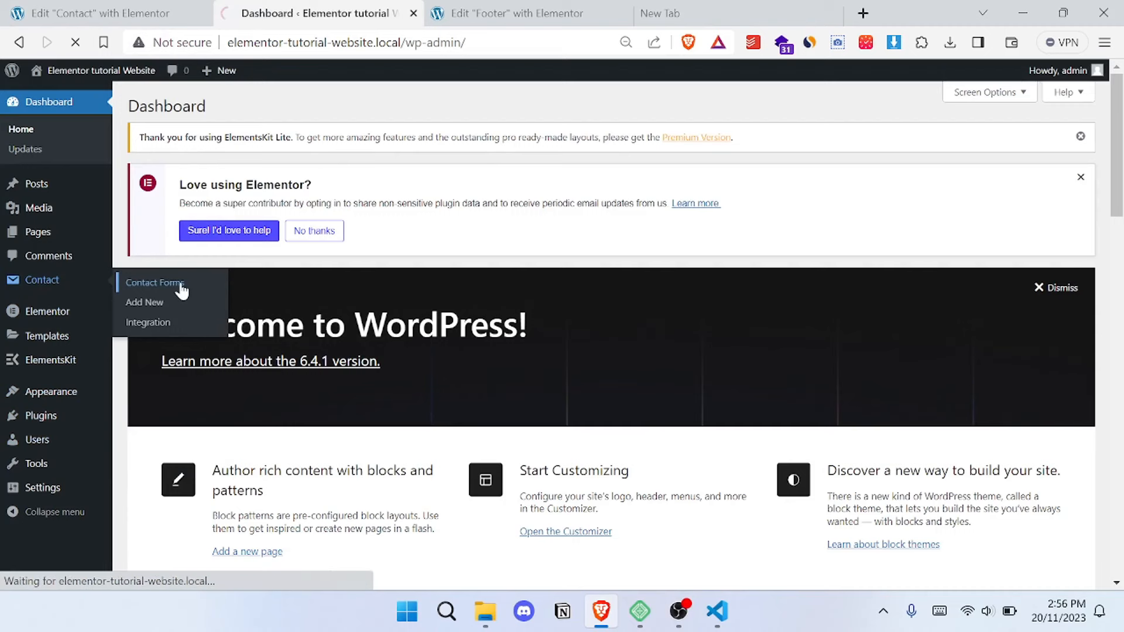
scroll(386, 345, down, 1)
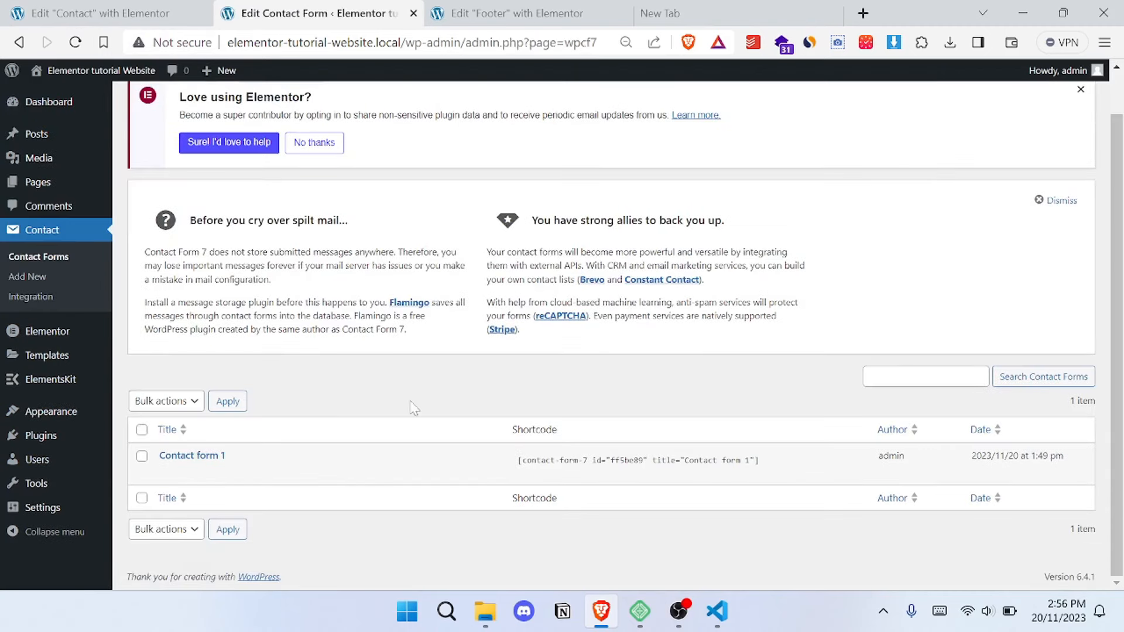
click(168, 473)
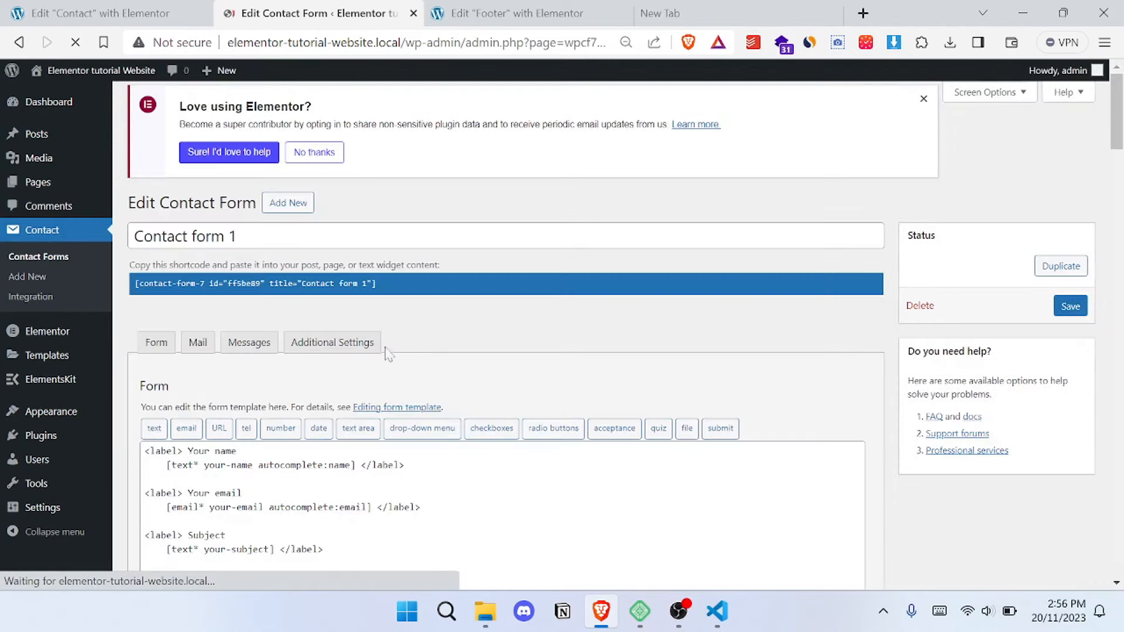
- Add blank lines above the submit tag and remove the word "Your" from the name, email and message labels in the form template
scroll(432, 326, down, 5)
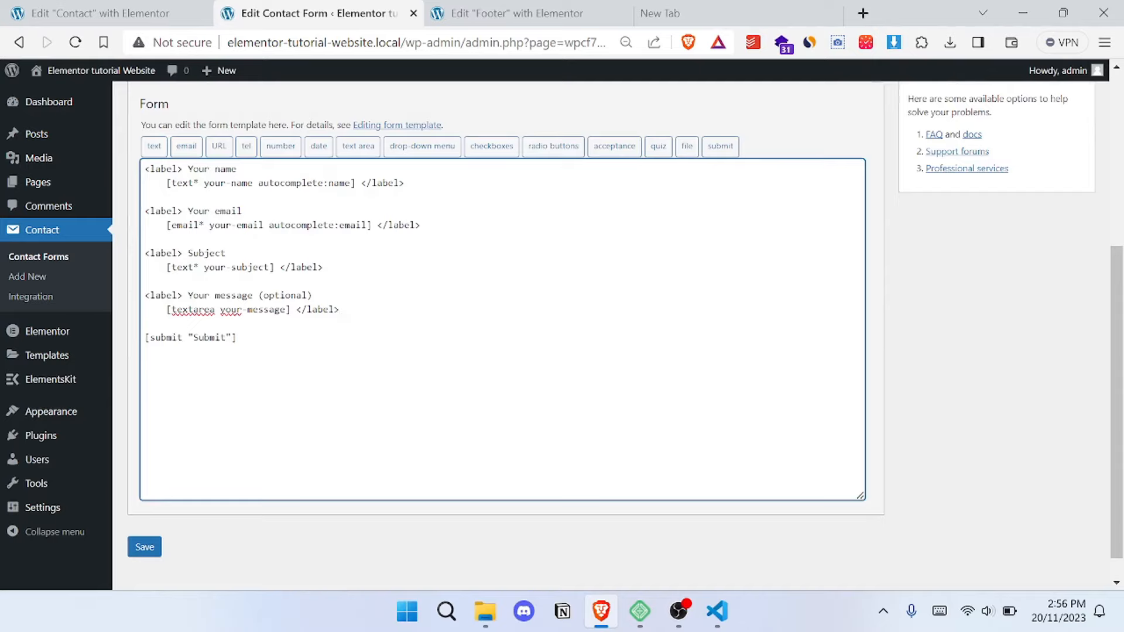
key(Return)
key(Return)
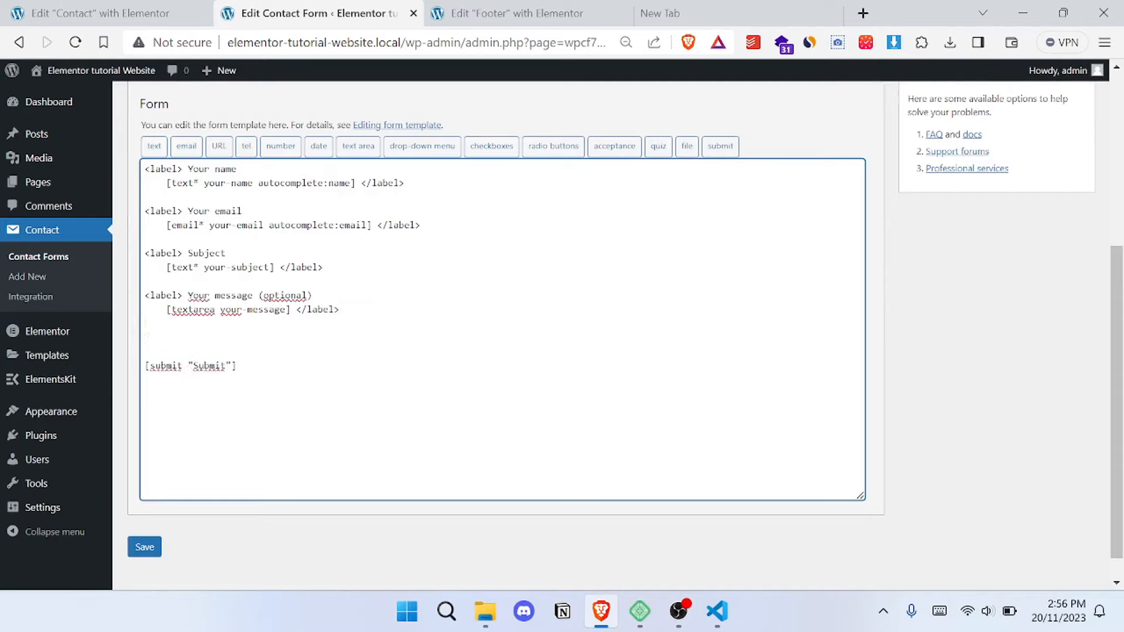
double_click(200, 169)
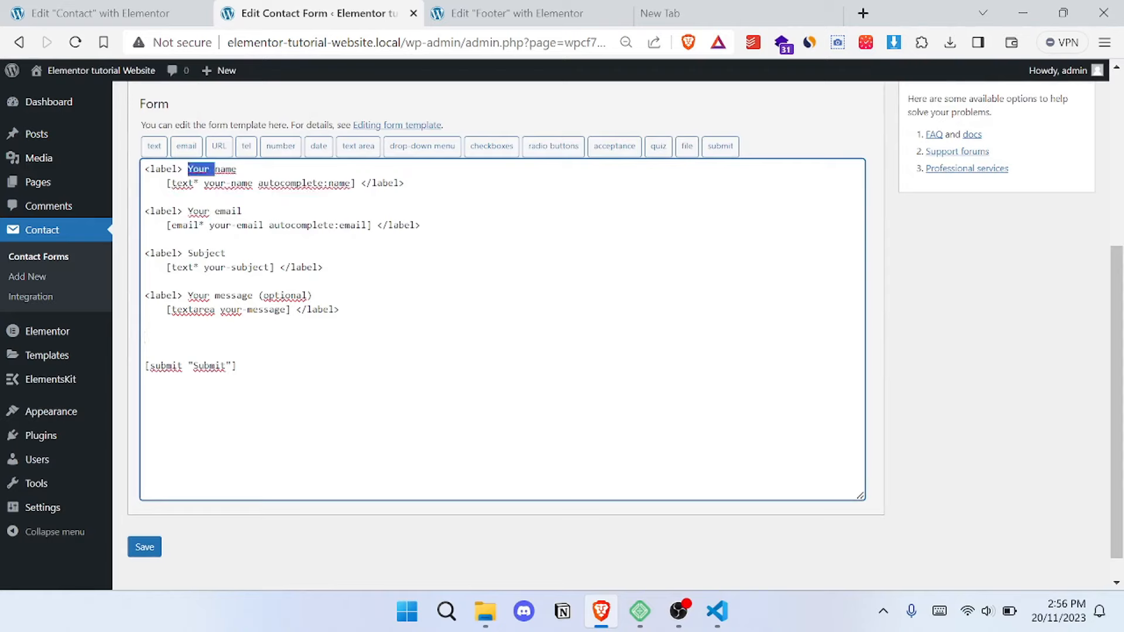
key(BackSpace)
double_click(198, 210)
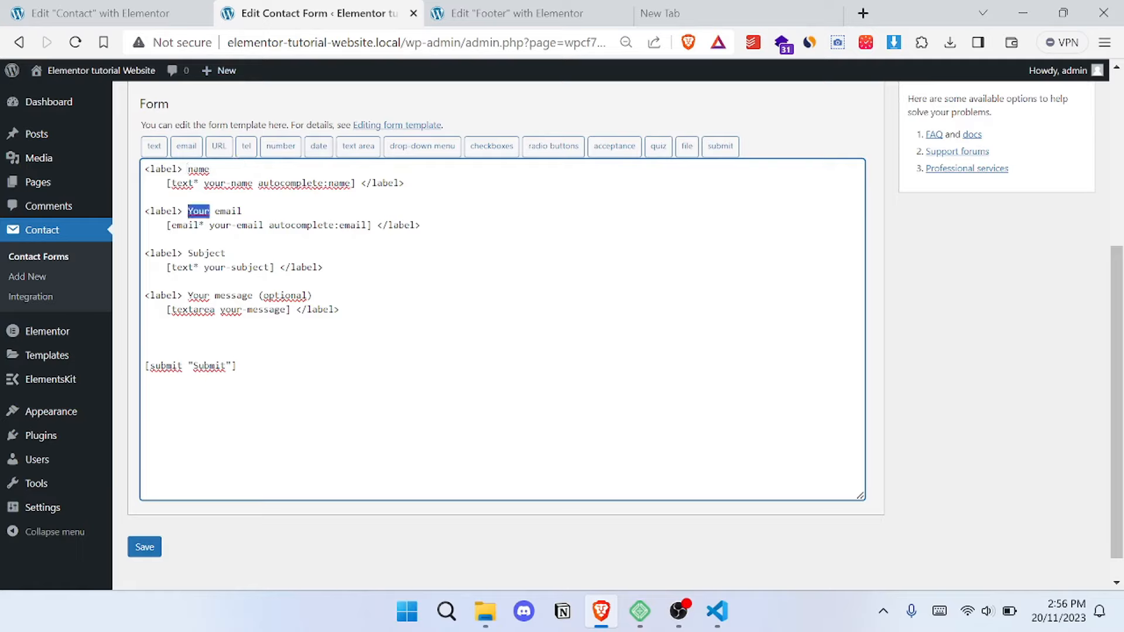
key(BackSpace)
double_click(198, 295)
key(BackSpace)
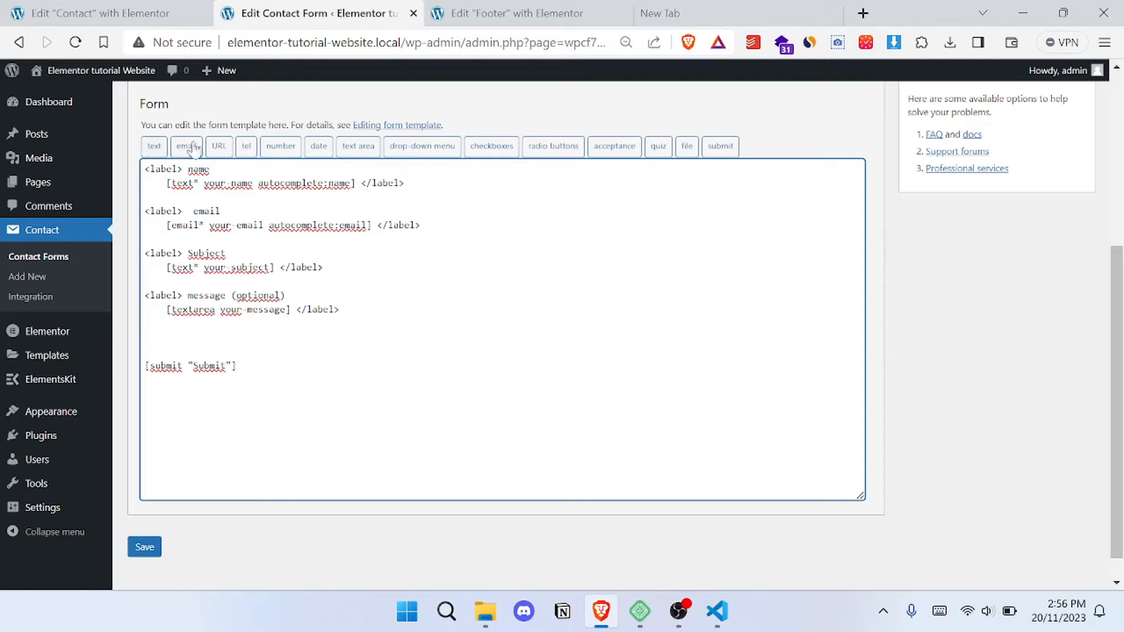
- Insert a required number field above the submit tag and save the contact form
click(283, 146)
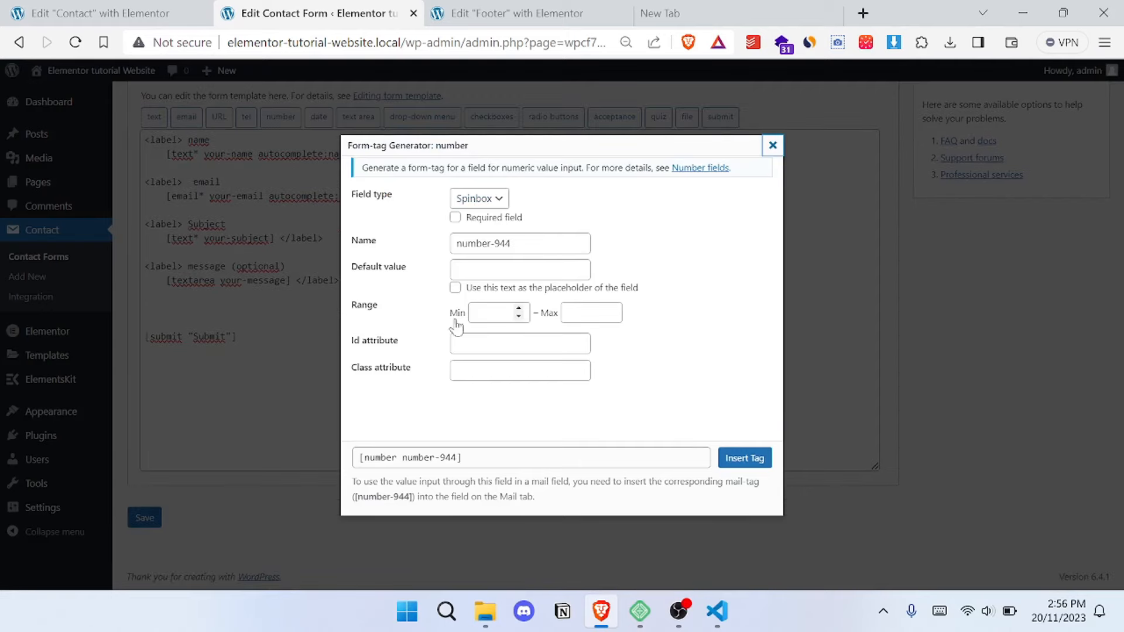
click(461, 221)
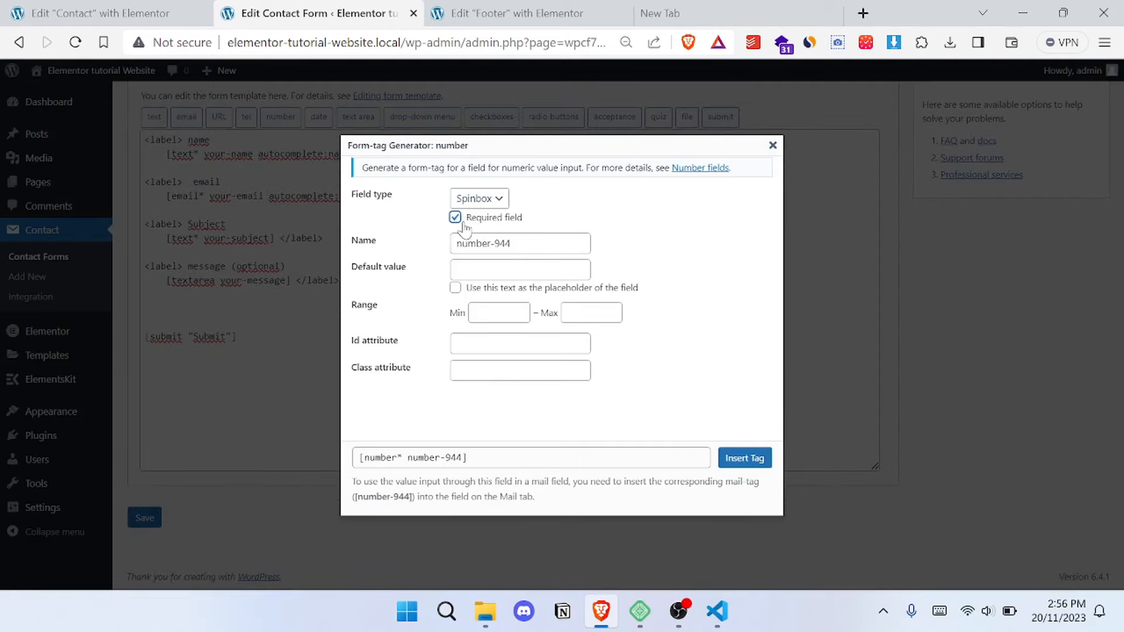
click(735, 462)
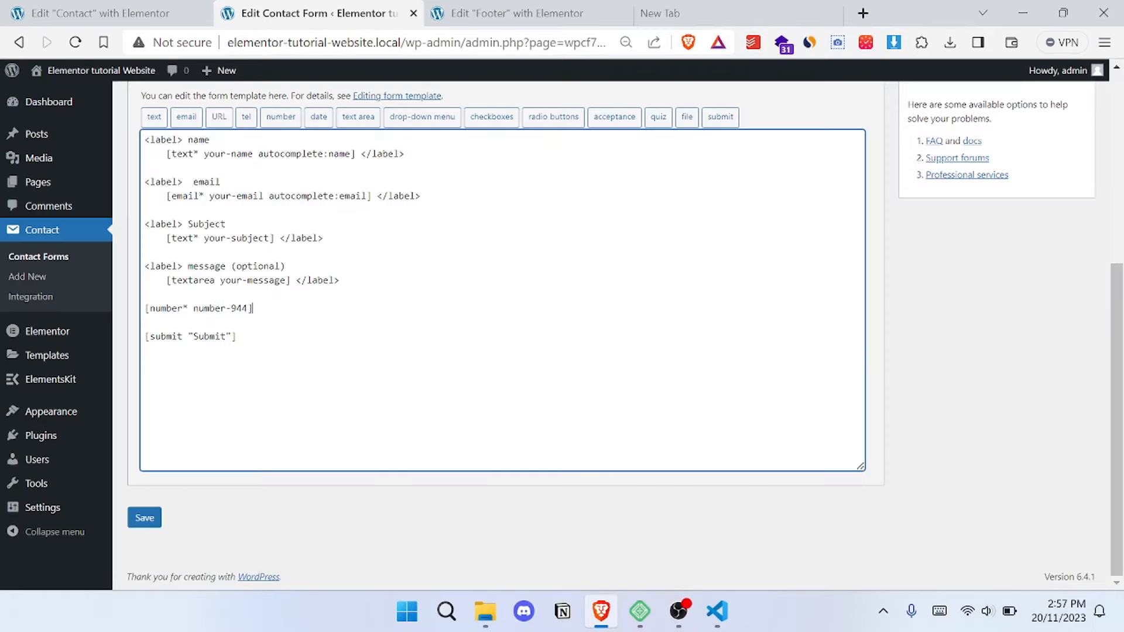
click(144, 519)
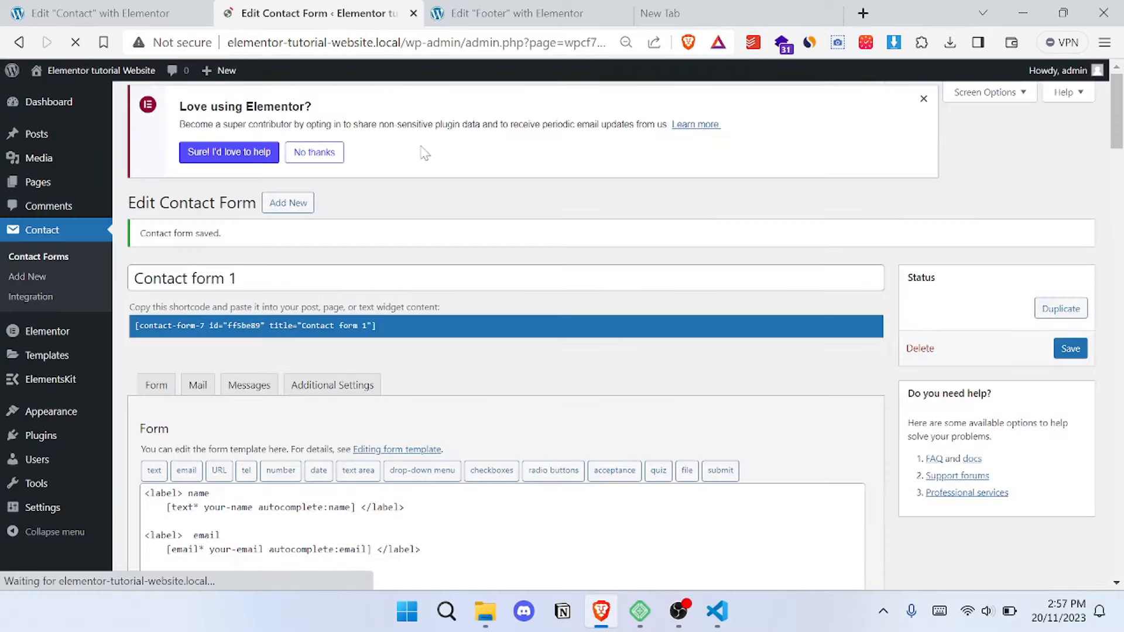
- Examine the form's mail settings, including the recipient address, sender, subject, additional headers and message body
scroll(486, 222, down, 4)
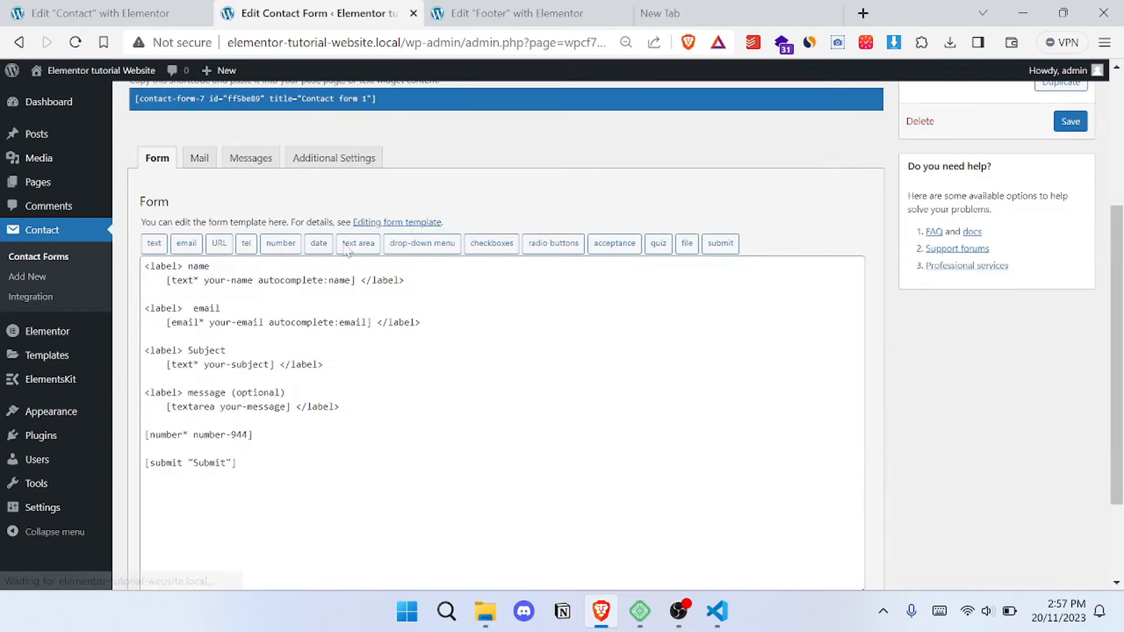
click(199, 158)
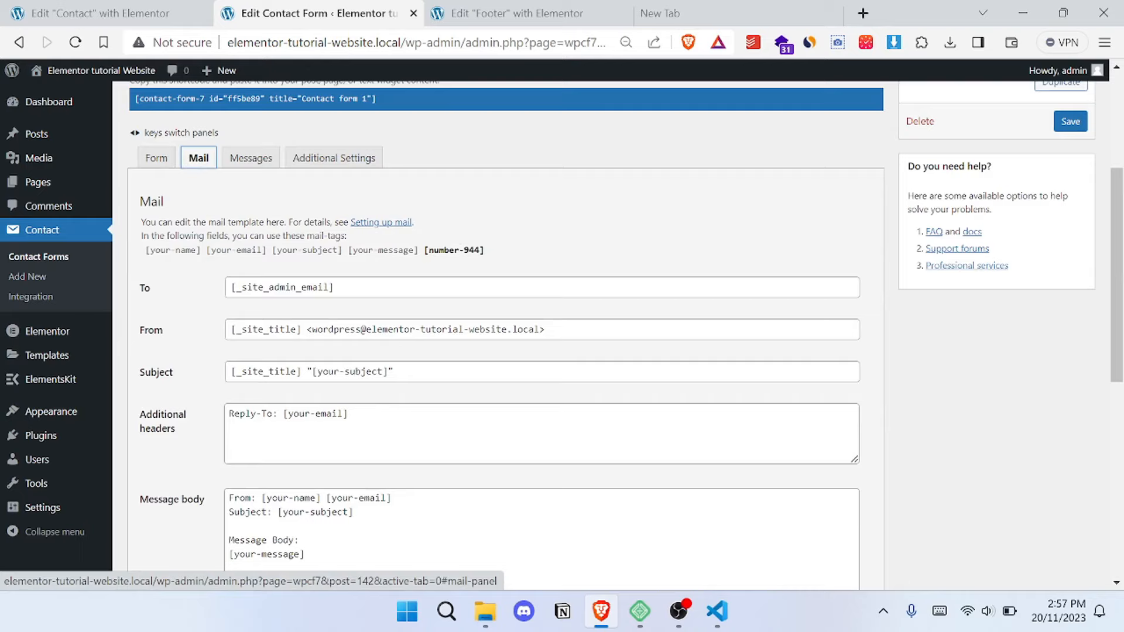
key(Tab)
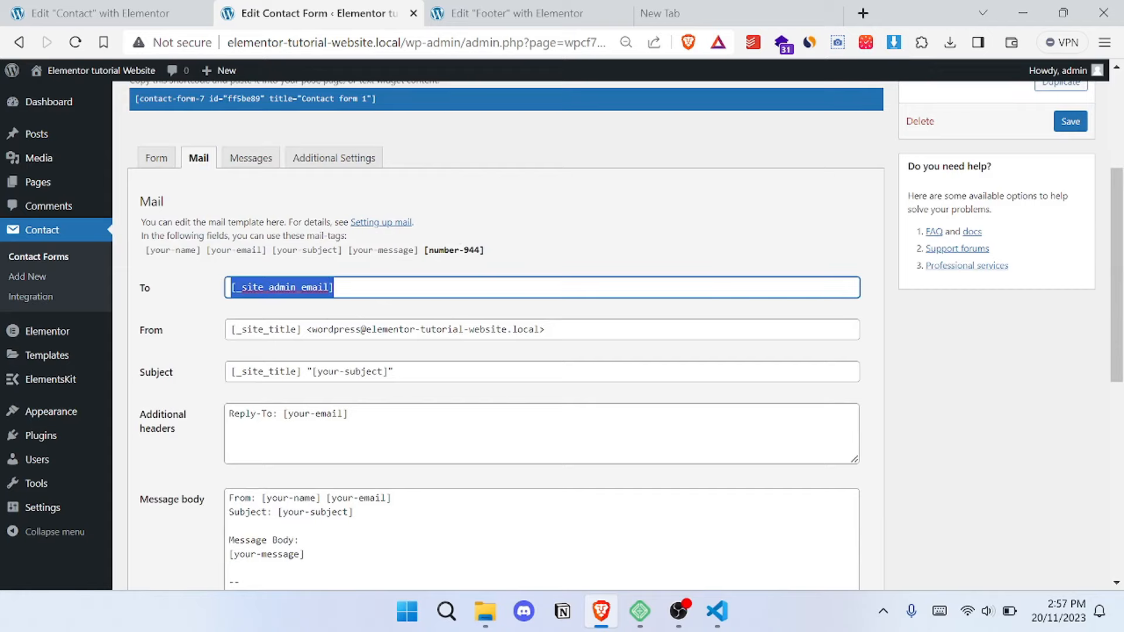
key(Right)
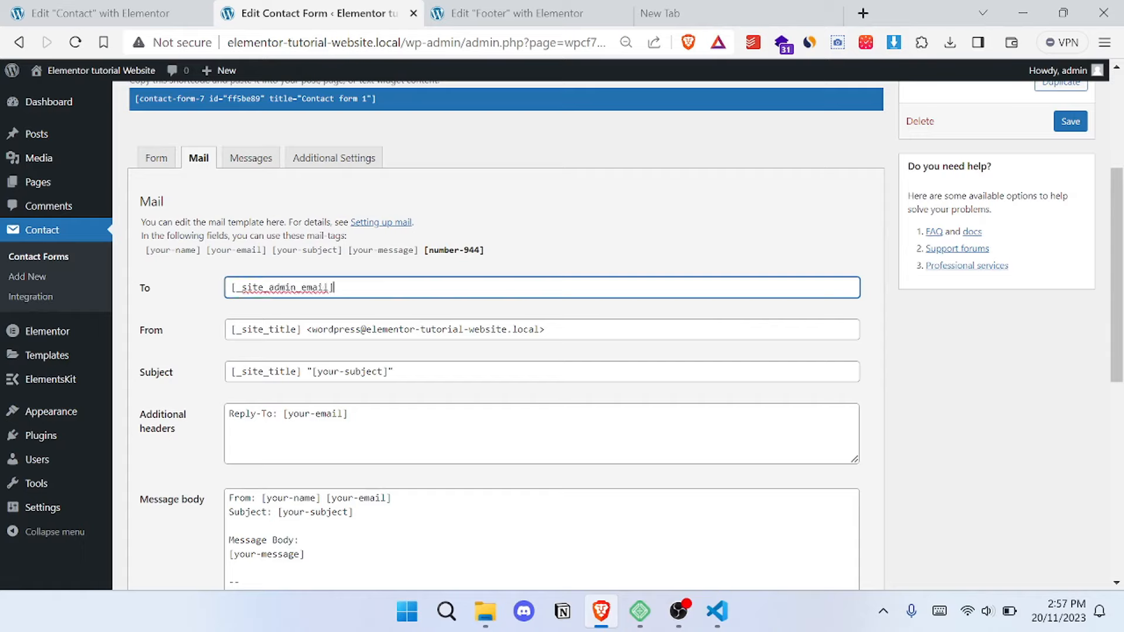
key(ctrl+a)
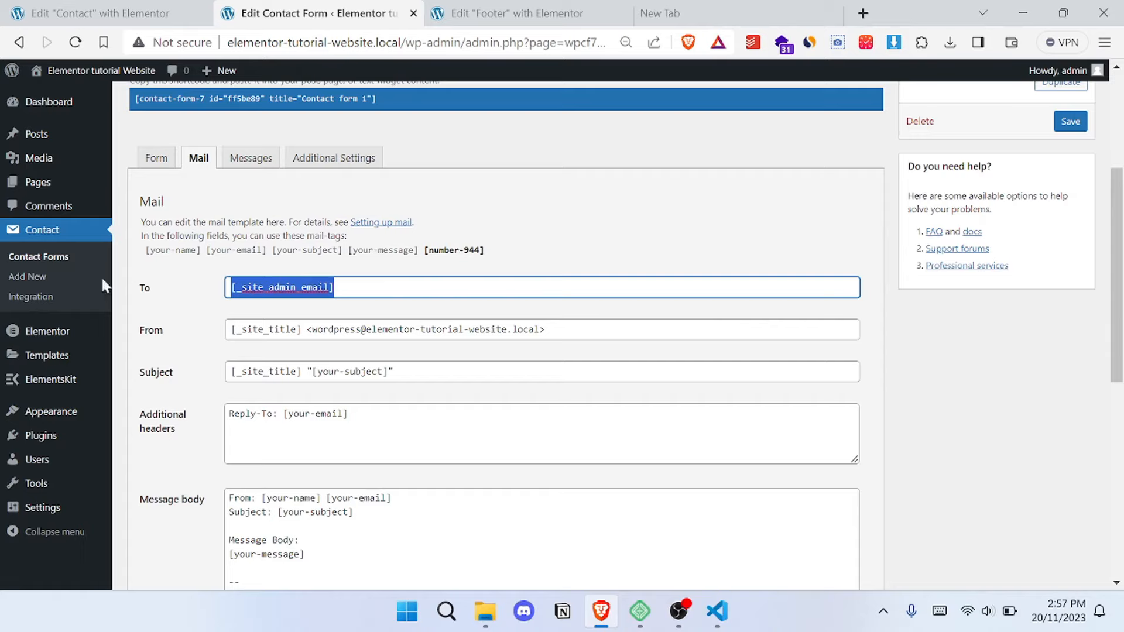
scroll(445, 250, down, 3)
scroll(445, 250, up, 5)
scroll(446, 250, down, 5)
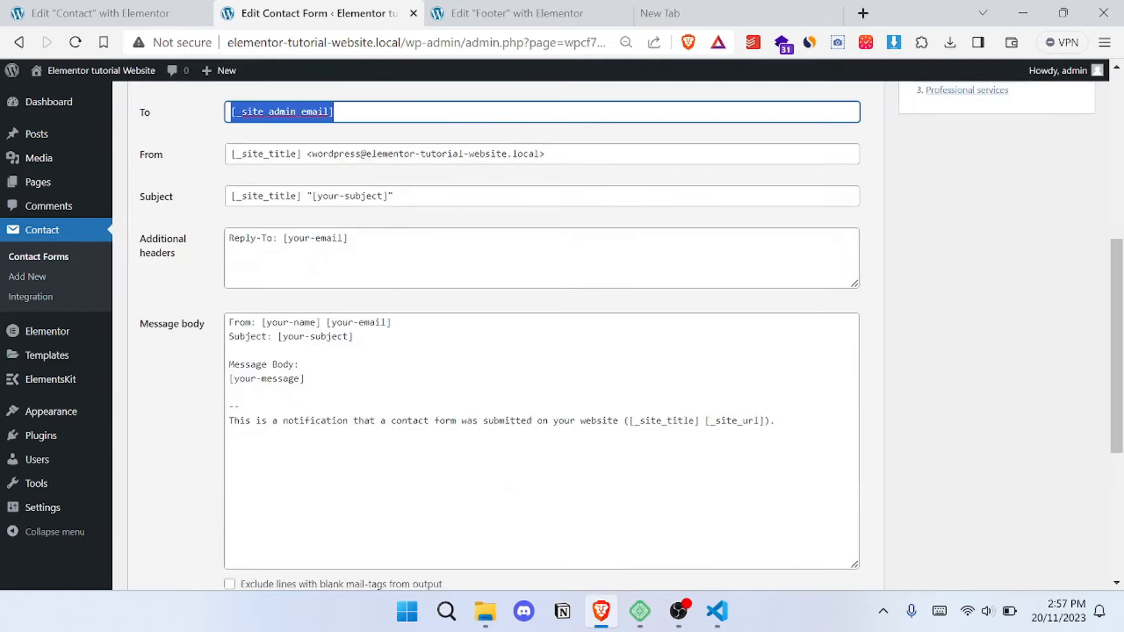
scroll(446, 250, up, 6)
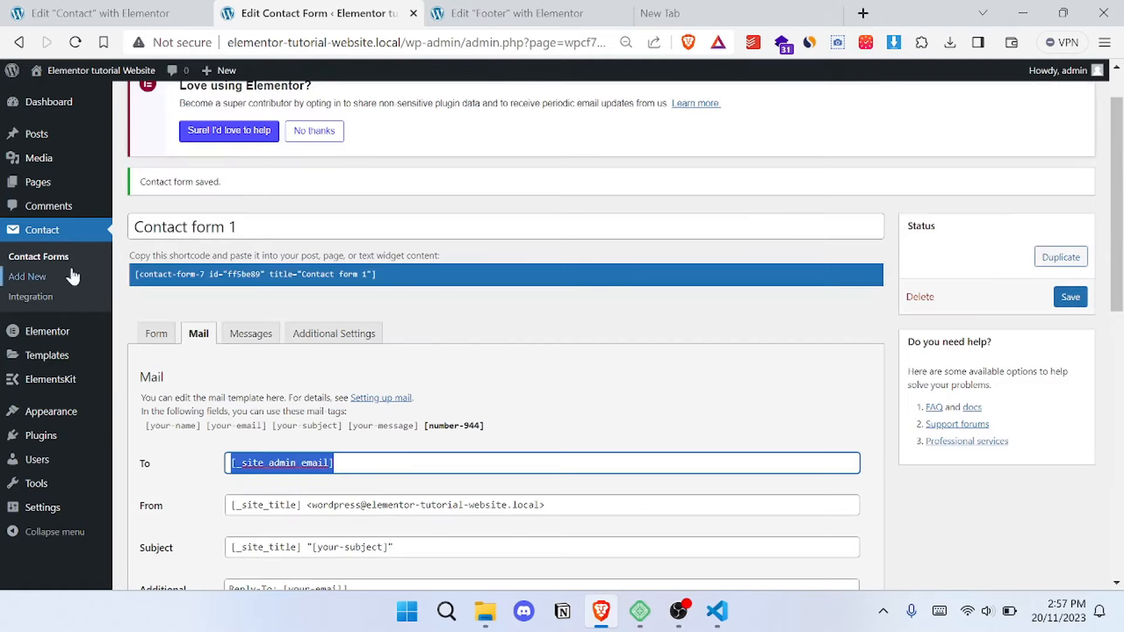
- Copy the Contact form 1 shortcode and paste it into a Shortcode widget in the Contact page's empty container beside the contact details
click(256, 274)
key(ctrl+c)
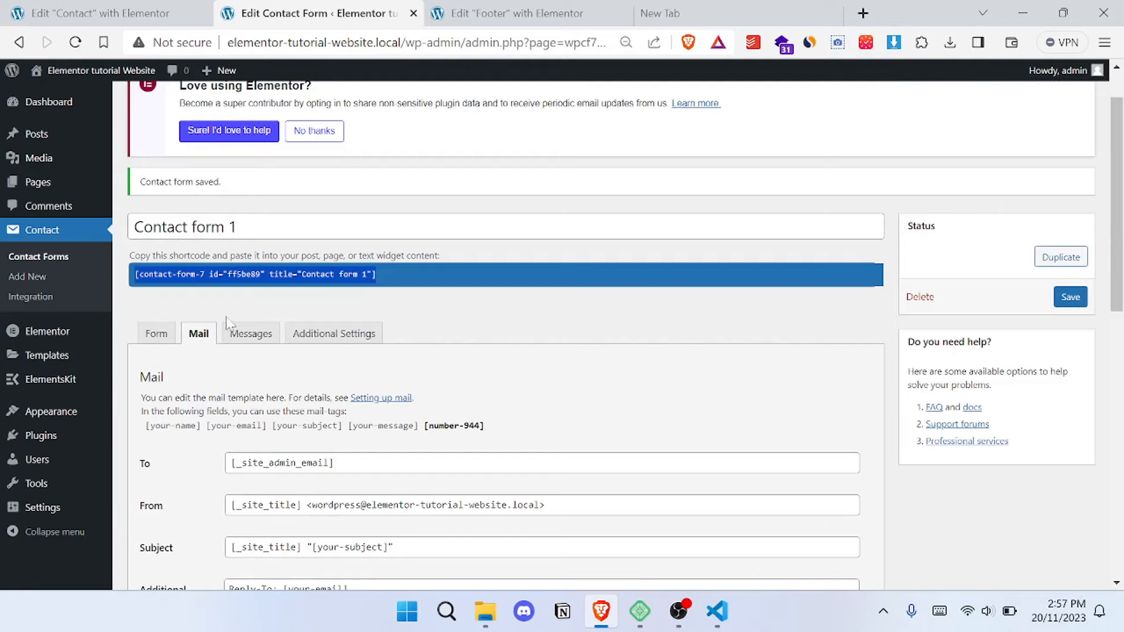
click(92, 11)
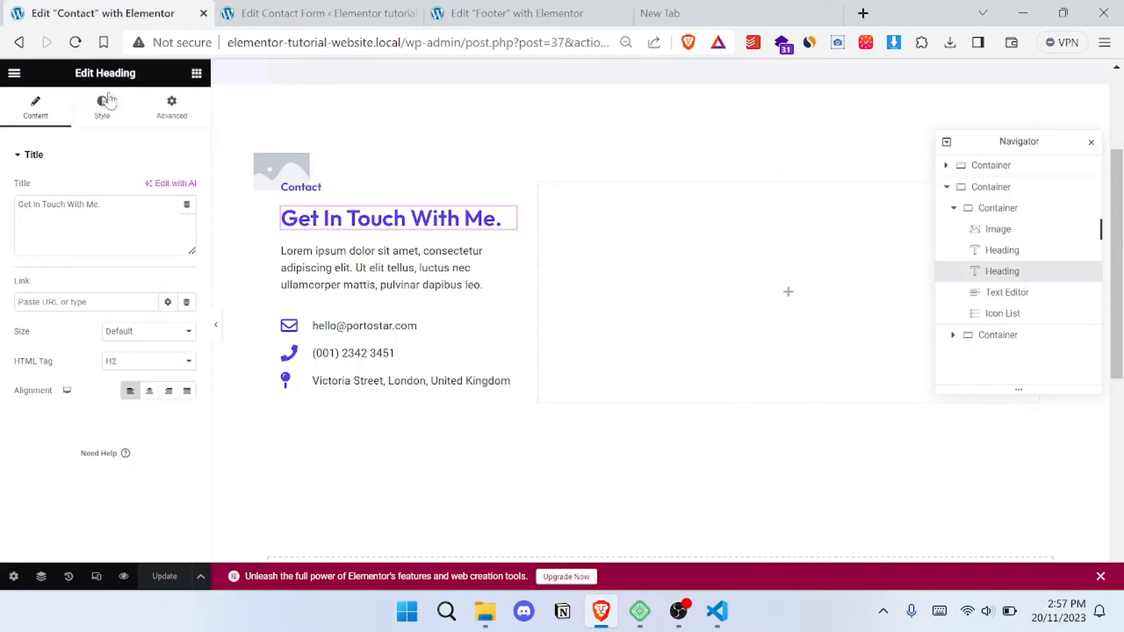
click(197, 74)
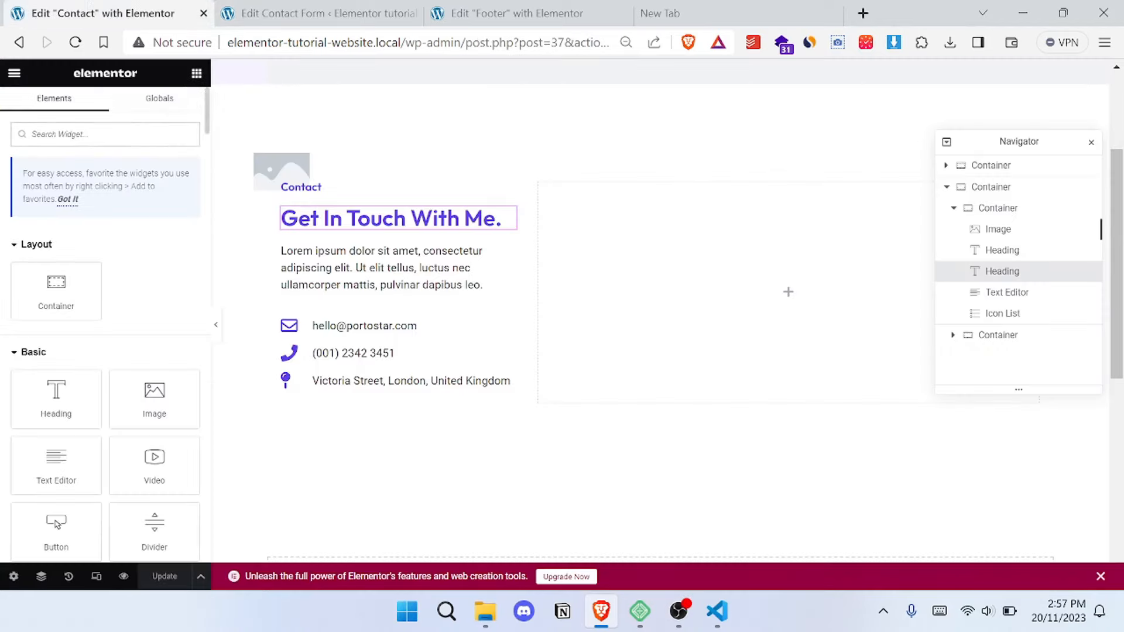
text(short)
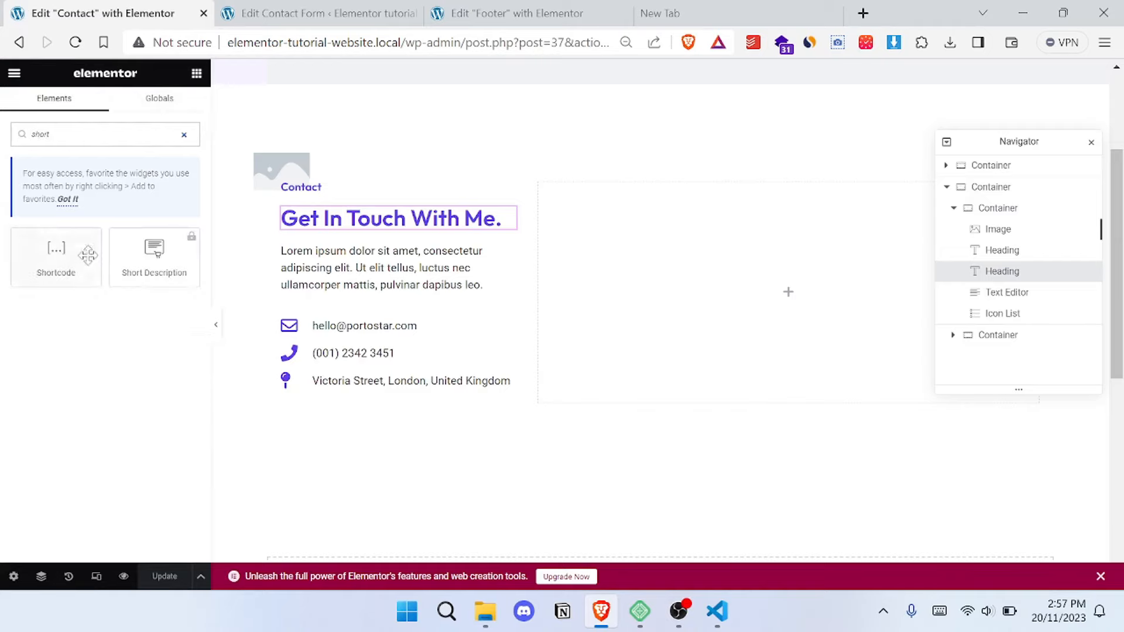
drag(56, 243, 776, 275)
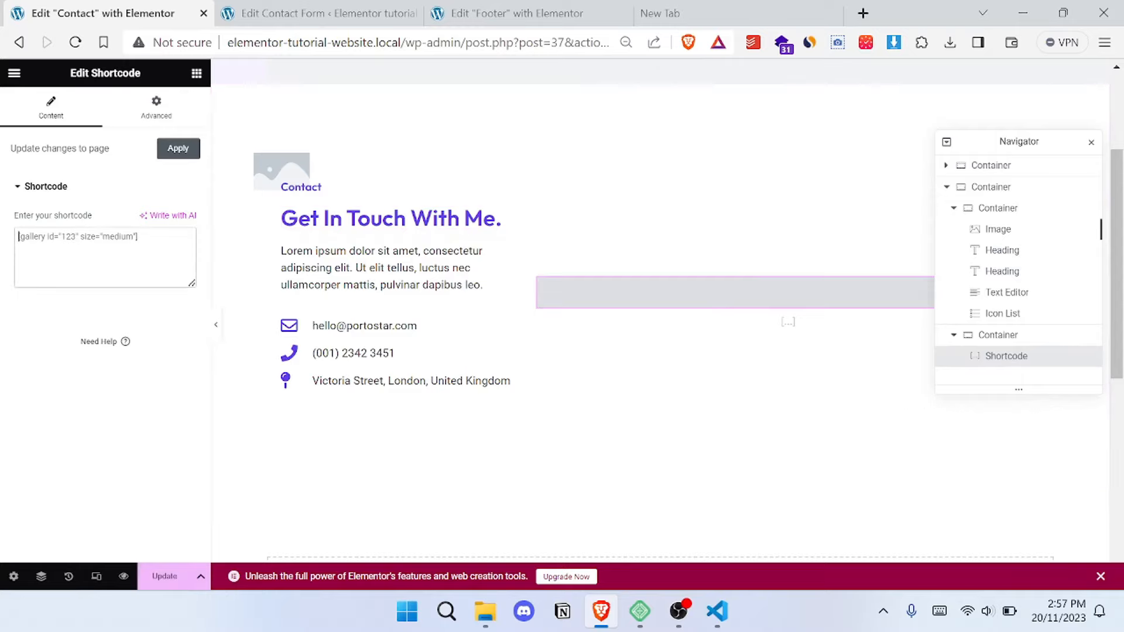
key(ctrl+v)
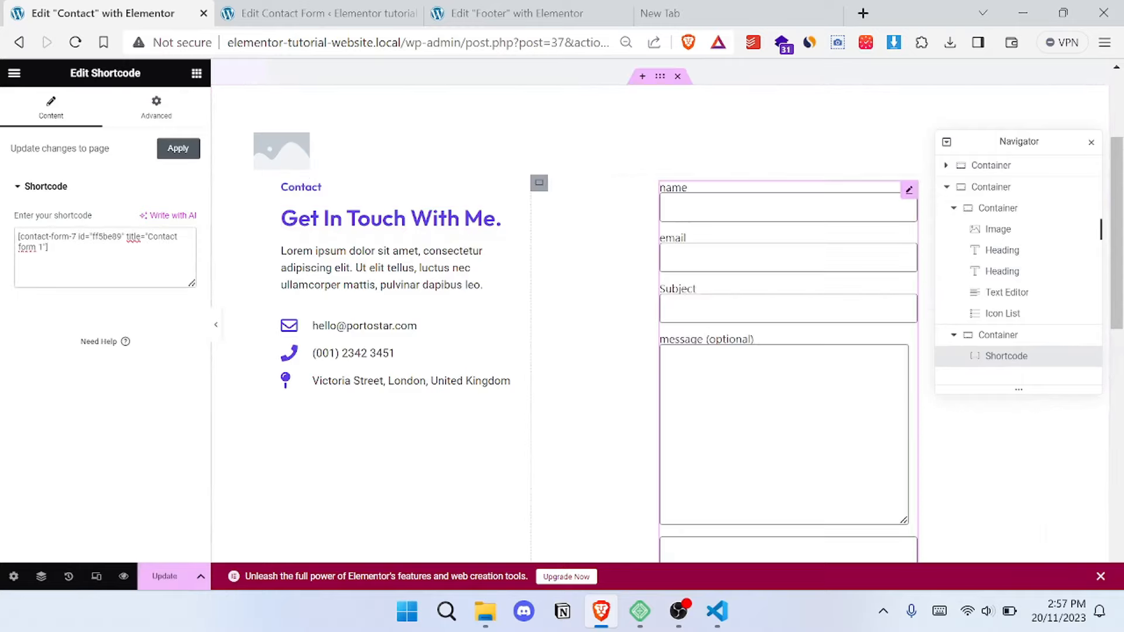
- Check the embedded form from the name field to the Submit button and update the Contact page
scroll(662, 315, down, 3)
scroll(660, 314, up, 3)
scroll(660, 315, down, 3)
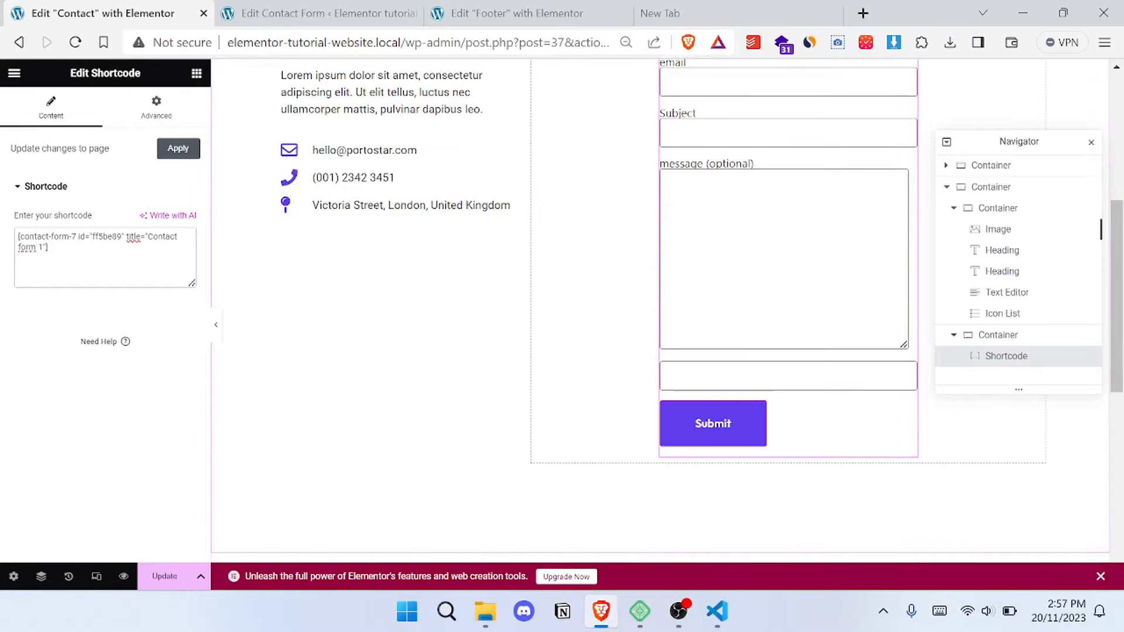
scroll(653, 319, up, 4)
scroll(652, 319, down, 3)
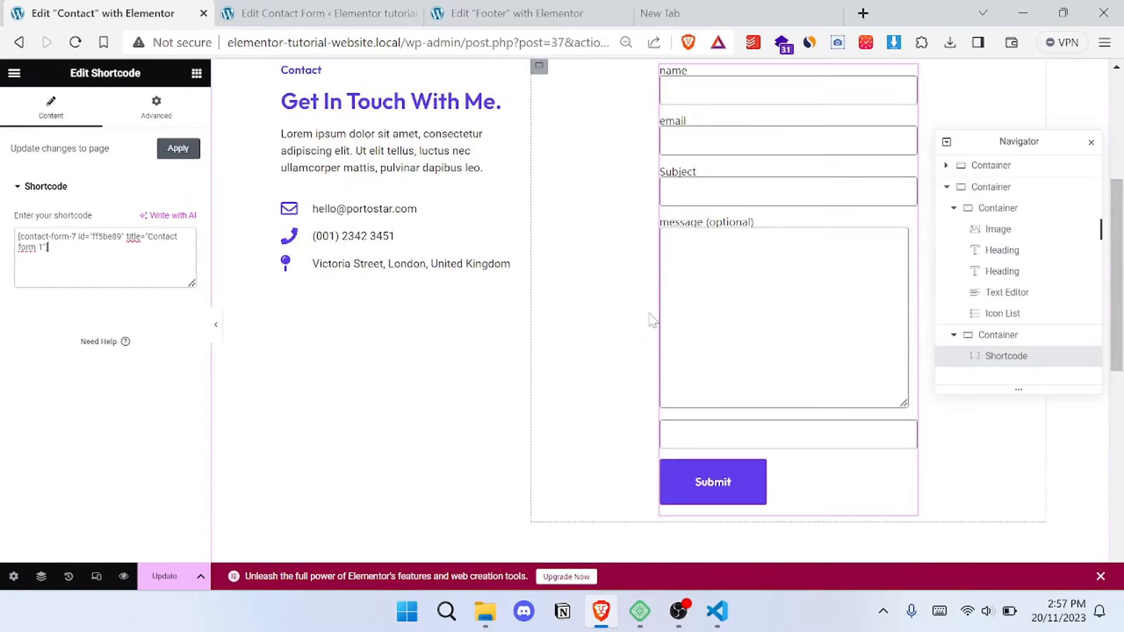
scroll(650, 319, up, 4)
click(157, 575)
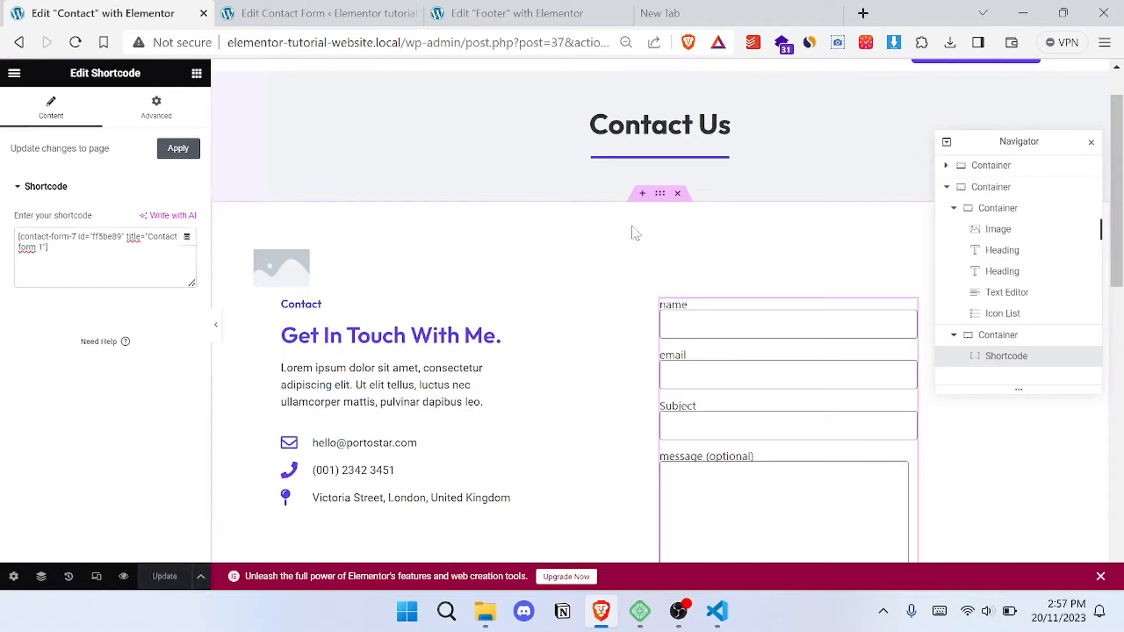
scroll(630, 243, down, 3)
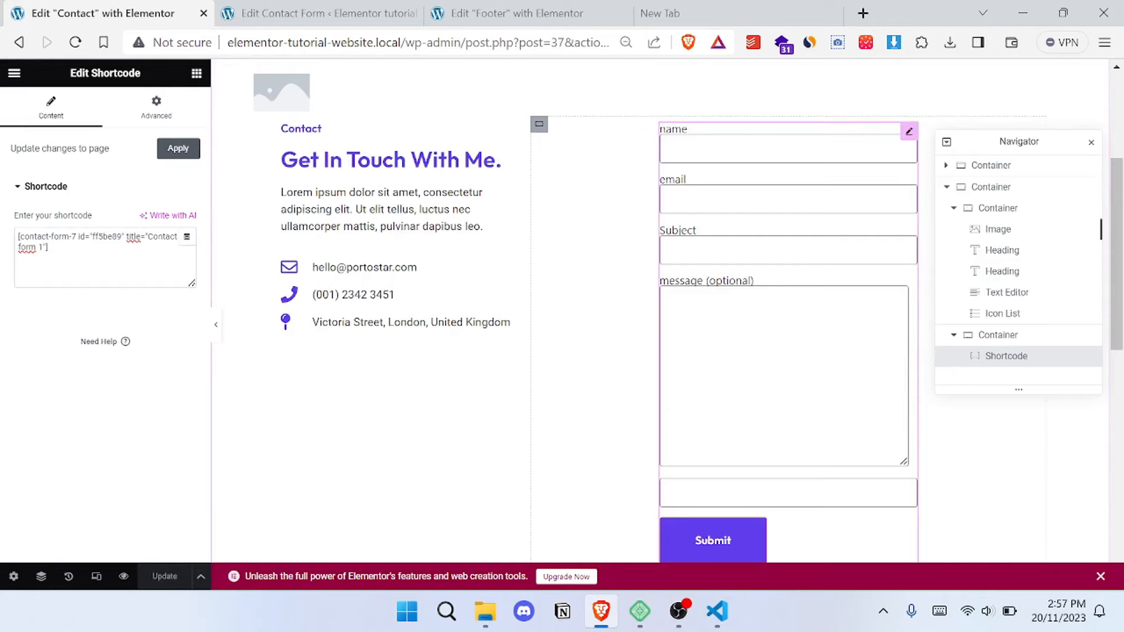
scroll(716, 232, up, 2)
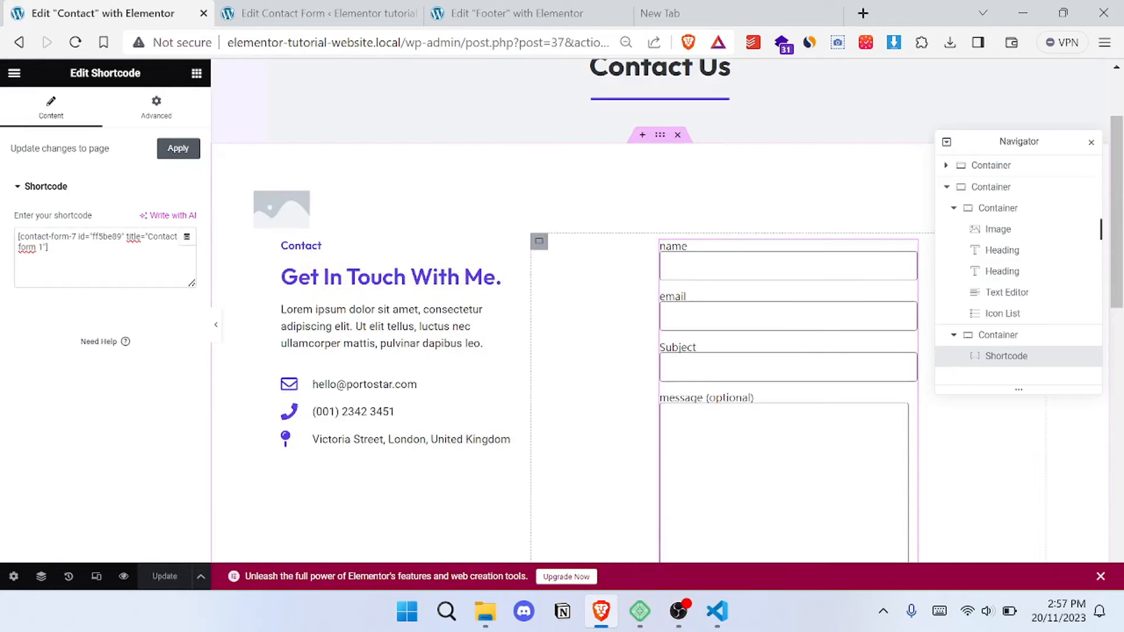
- Try the start, stretch and end item alignments on the form's container and restore center alignment
scroll(653, 317, down, 2)
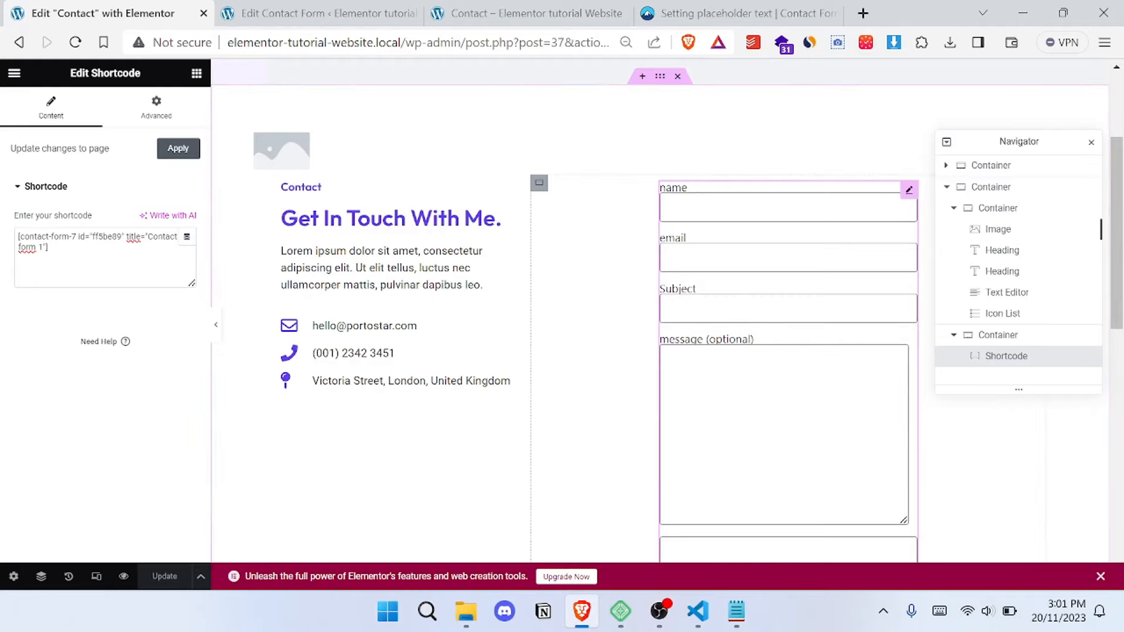
drag(1012, 151, 370, 253)
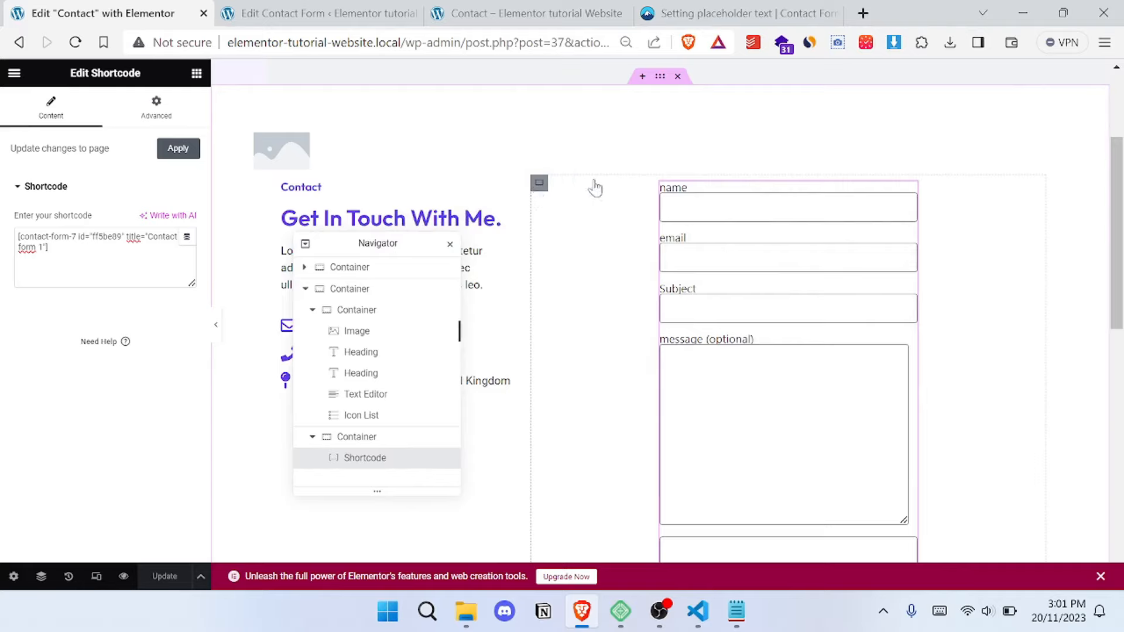
click(568, 206)
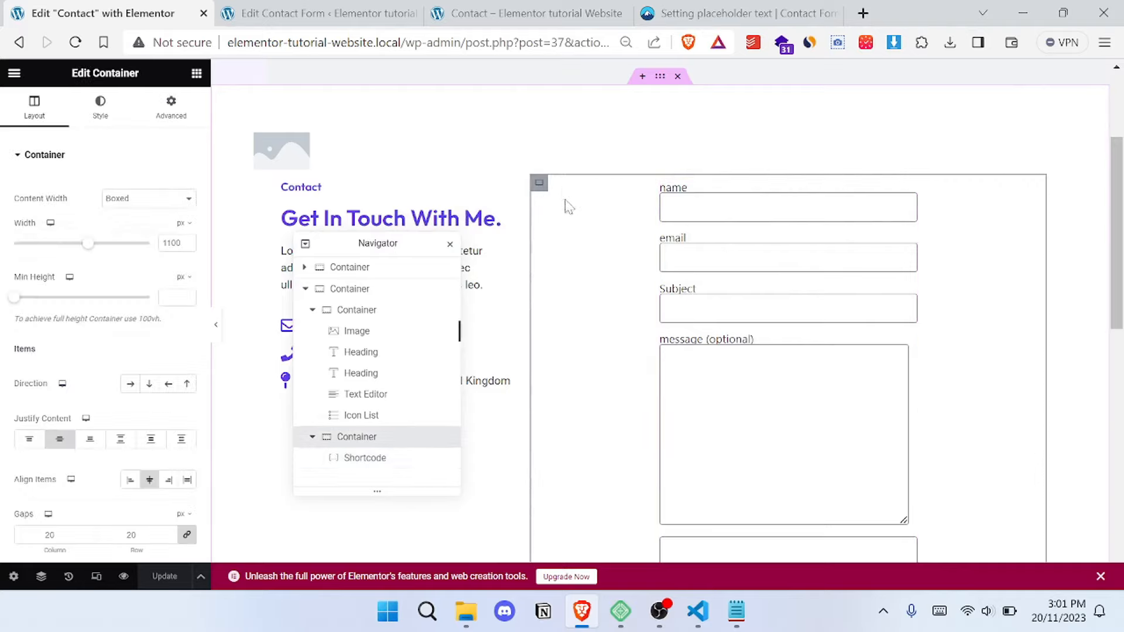
click(128, 480)
click(150, 480)
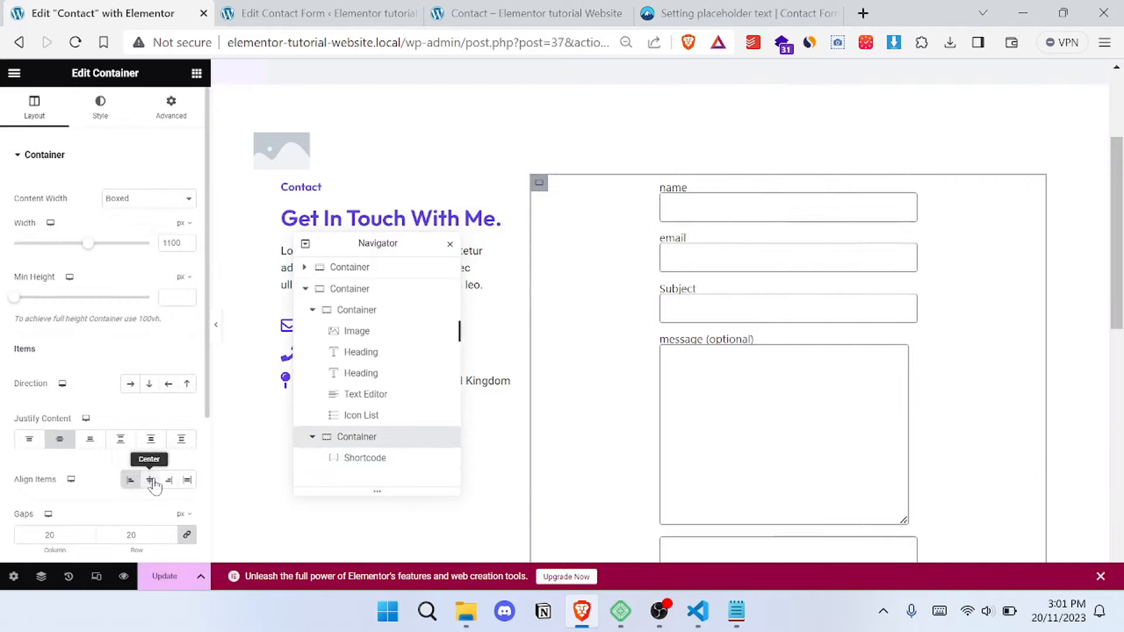
click(187, 483)
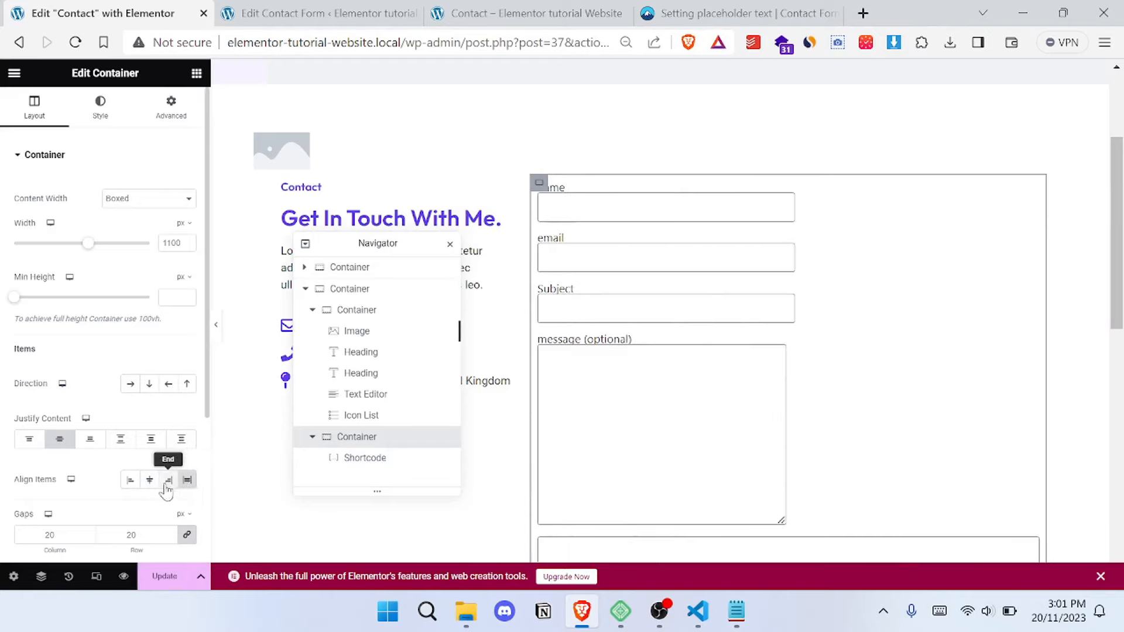
click(164, 487)
click(150, 480)
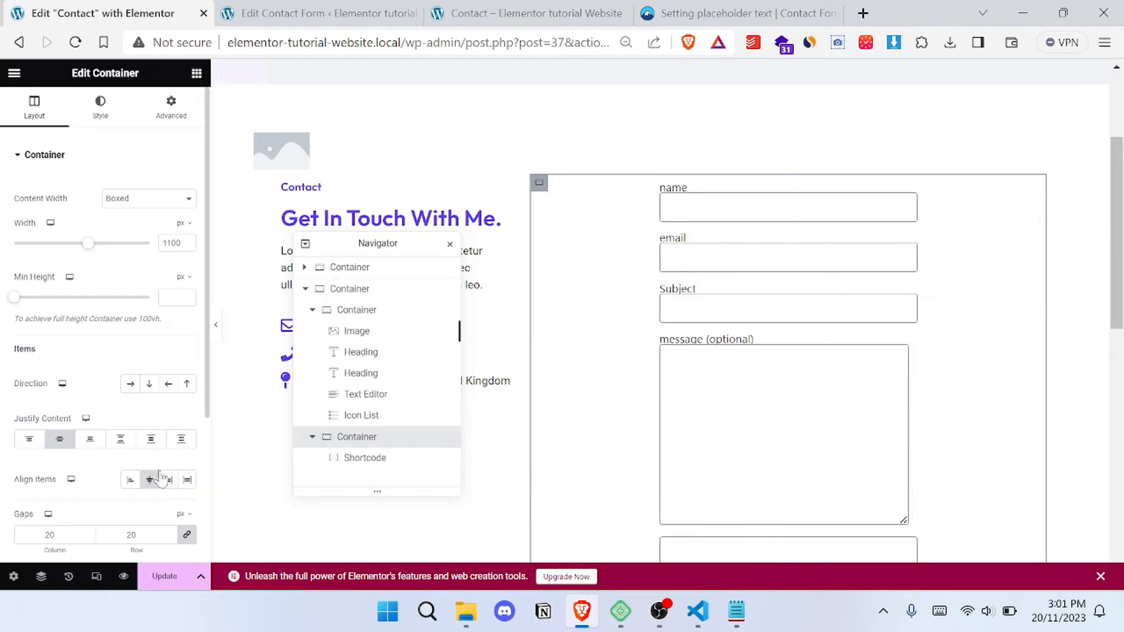
scroll(631, 222, down, 1)
scroll(629, 222, up, 1)
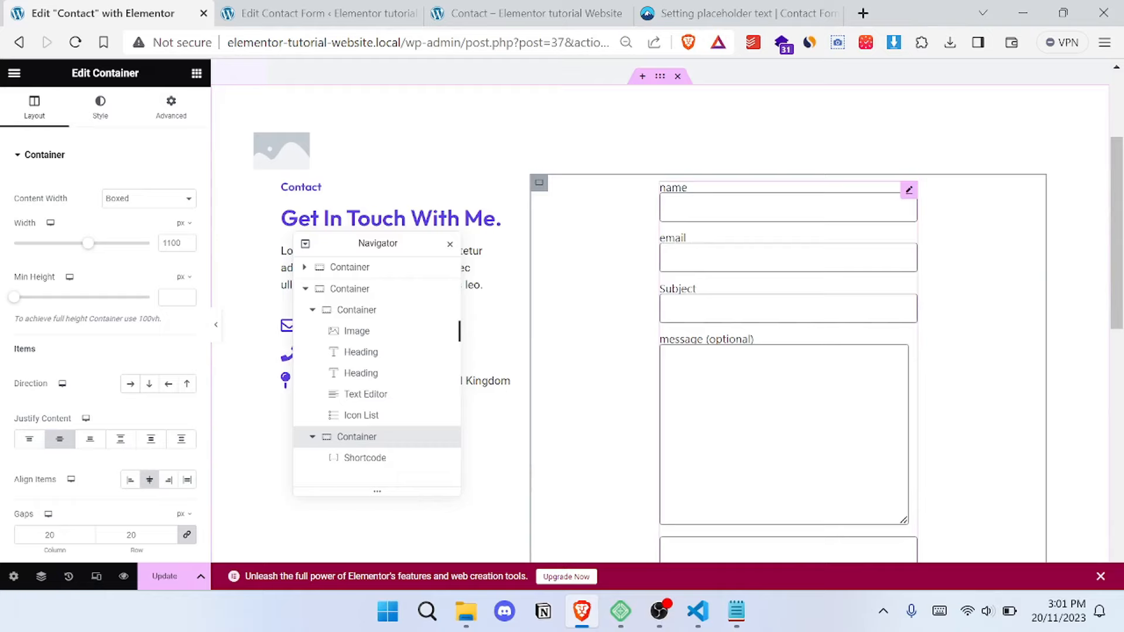
- Select the embedded form's Shortcode widget and update the Contact page
click(672, 258)
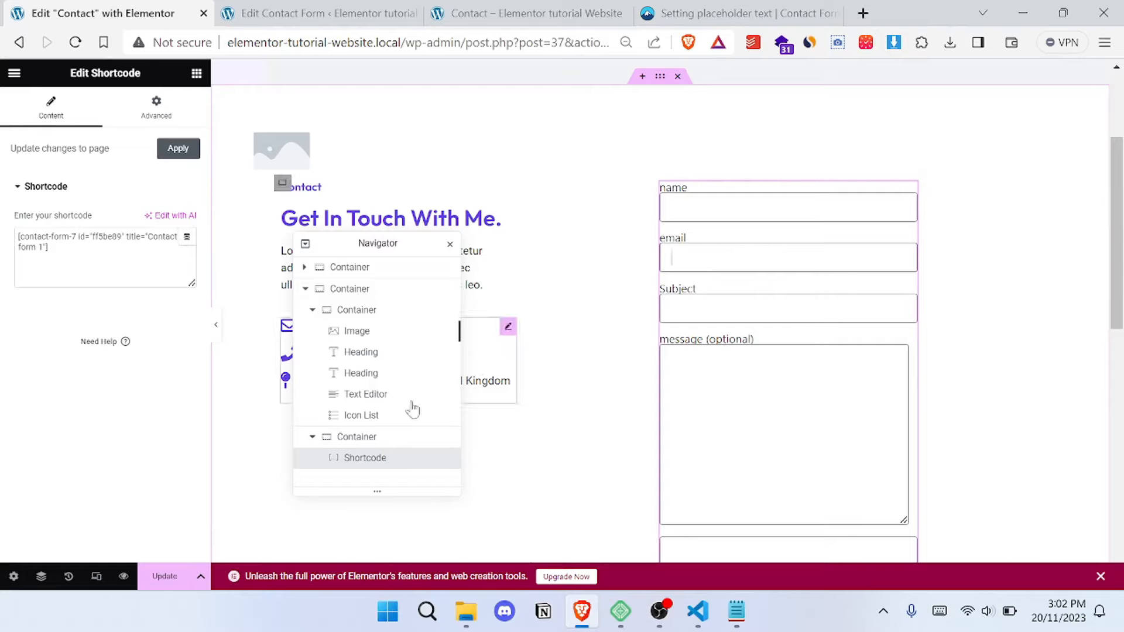
click(161, 581)
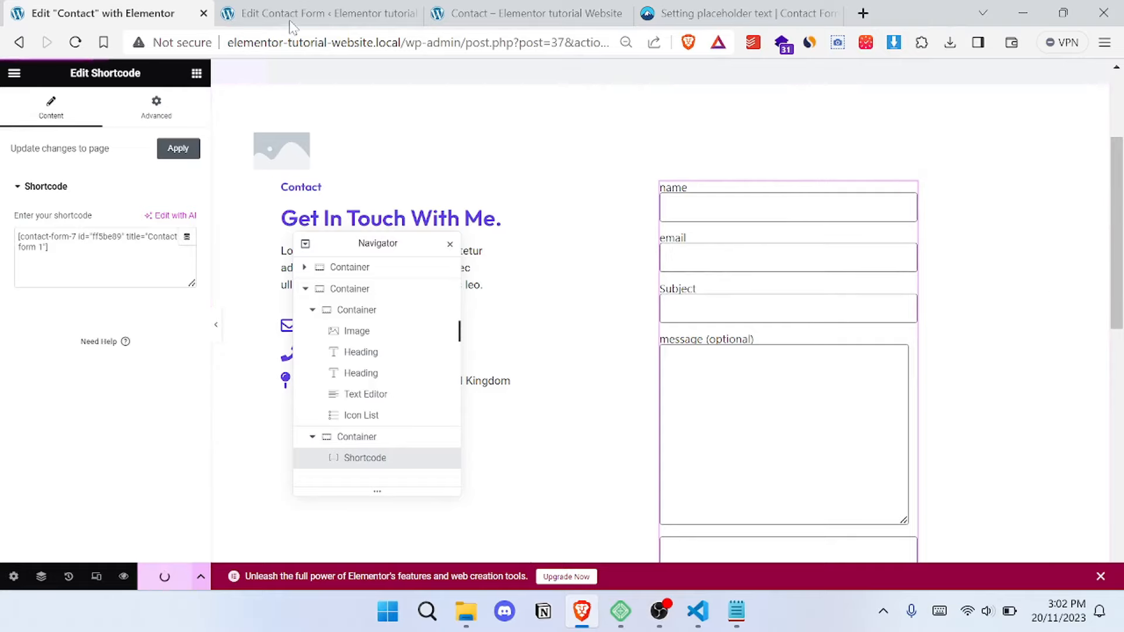
- In the Contact form 1 template, remove the name label text and add placeholder "Name" to the your-name tag
click(307, 20)
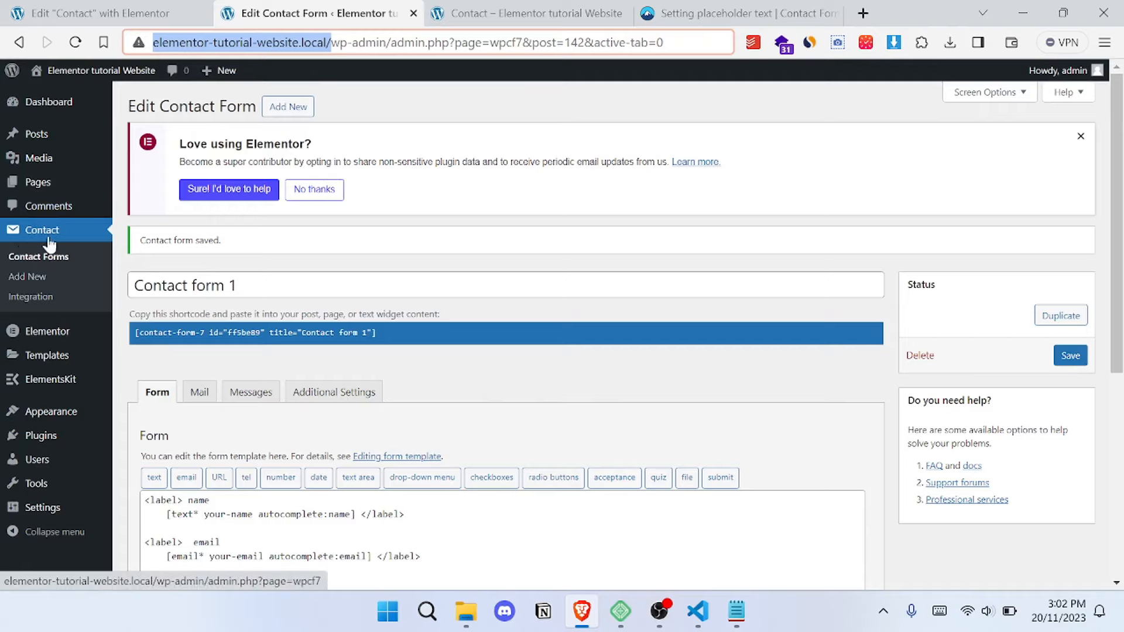
scroll(363, 268, down, 5)
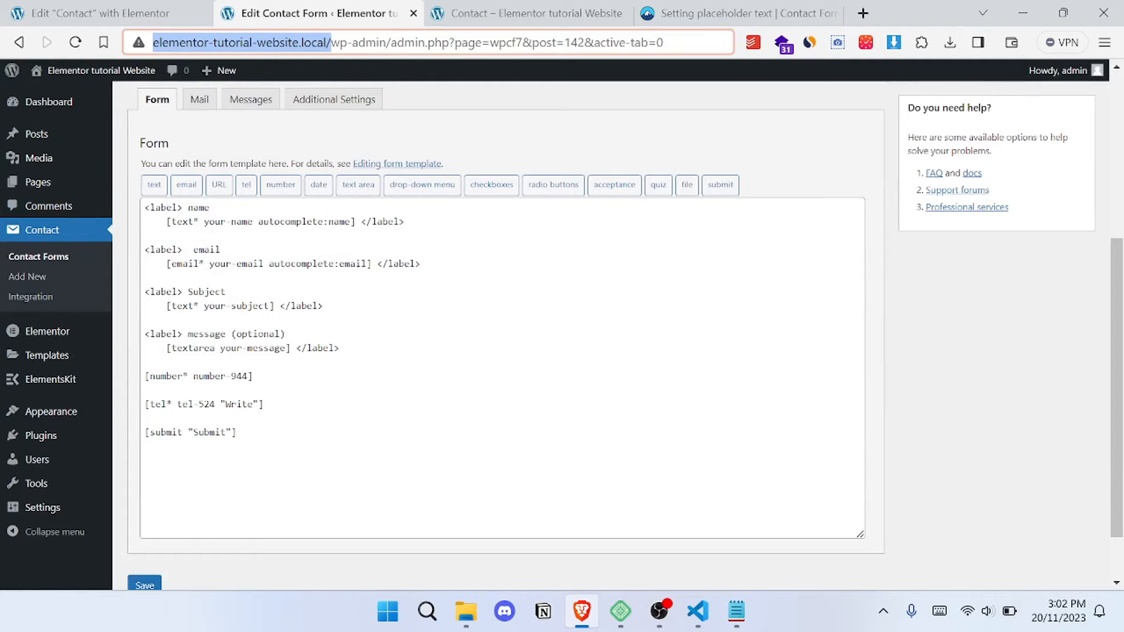
double_click(199, 207)
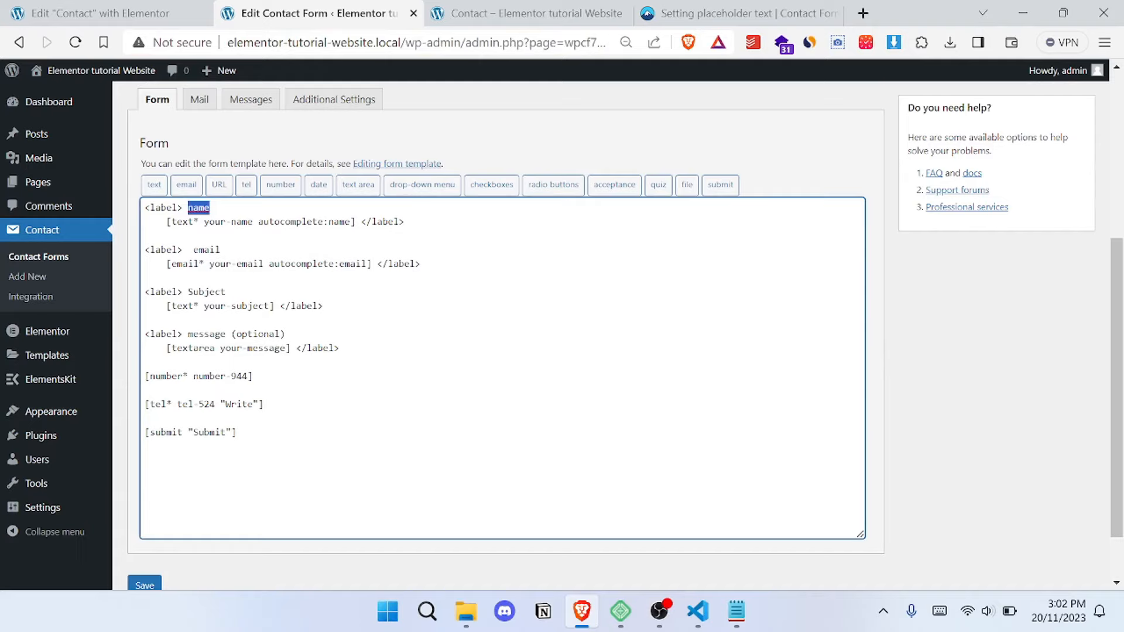
key(BackSpace)
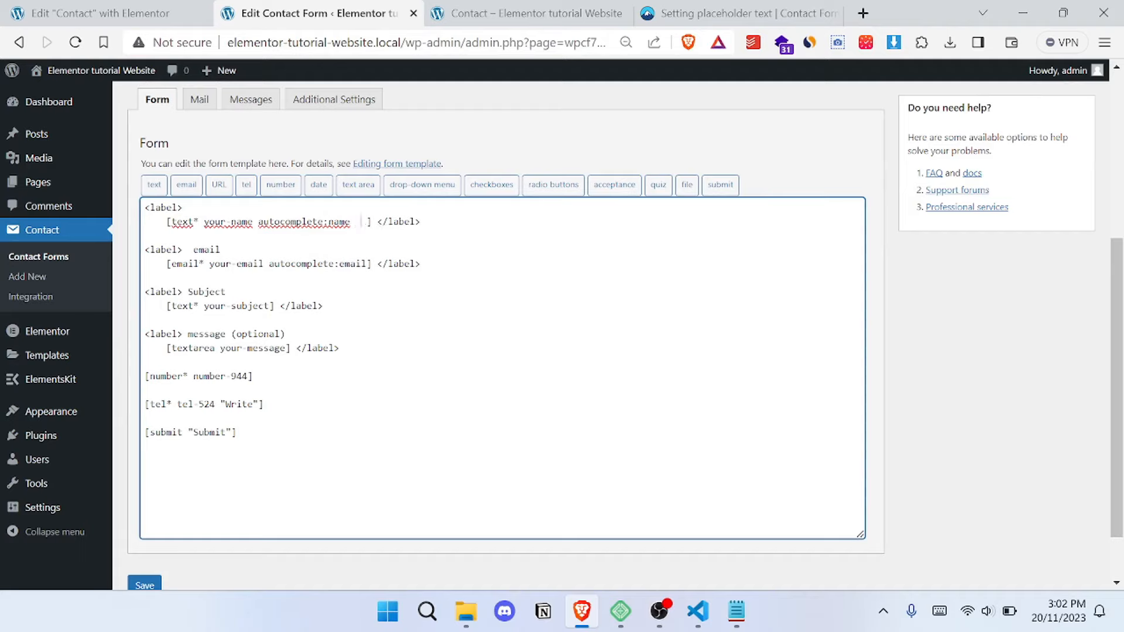
text(placeholder "Your name here")
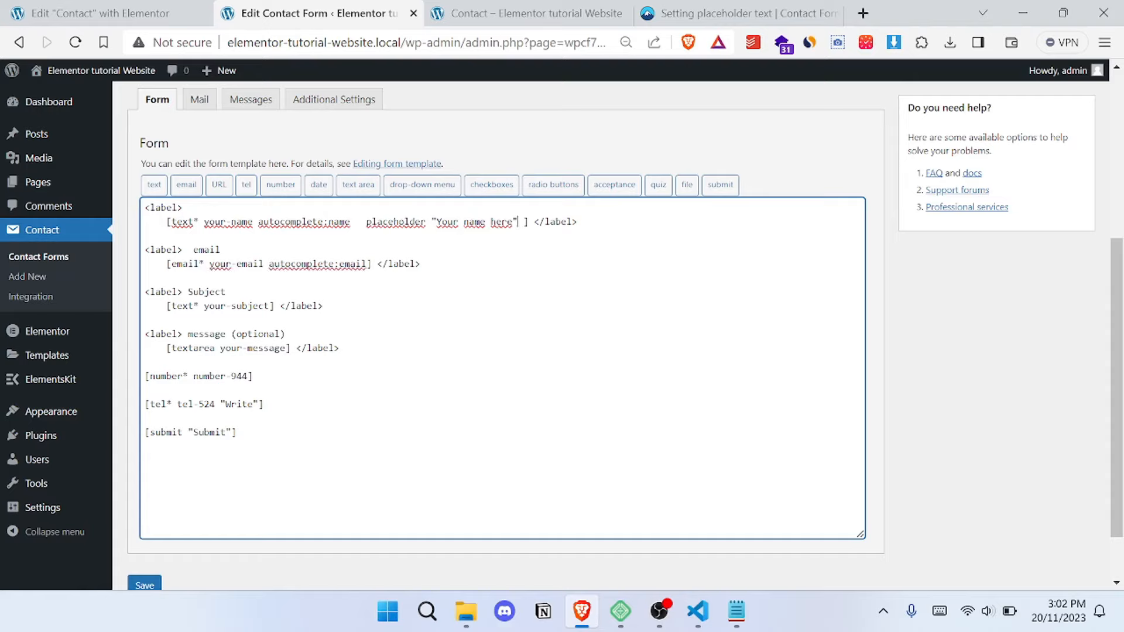
drag(507, 220, 452, 221)
key(BackSpace)
key(BackSpace)
key(BackSpace)
key(BackSpace)
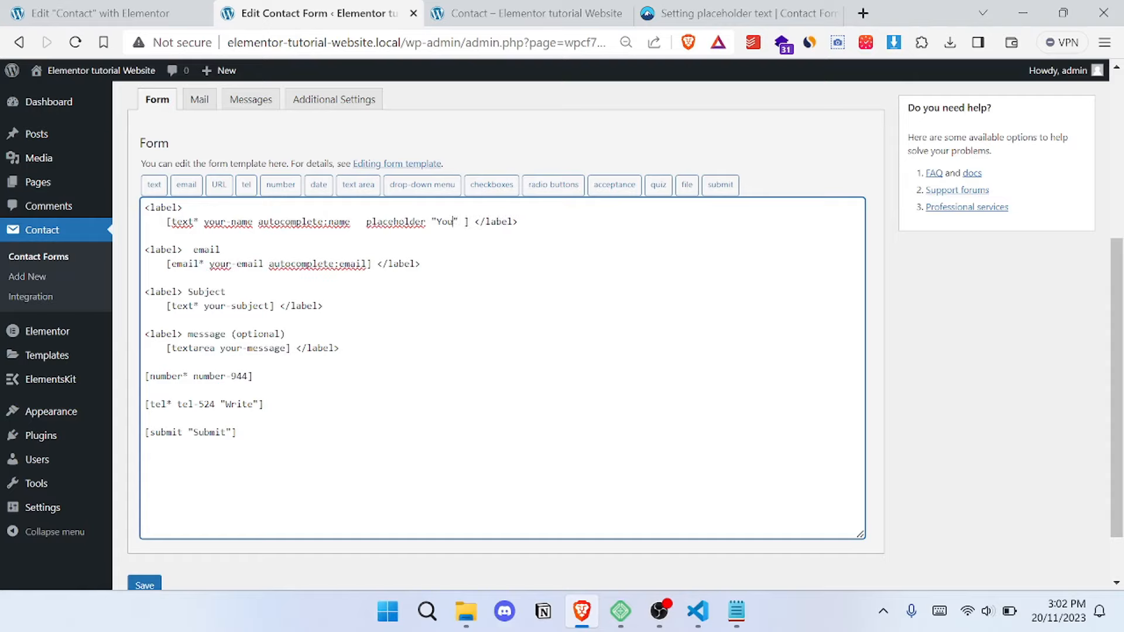
key(Delete)
text(Name)
- Remove the Subject label text and add placeholder "Subject" to the your-subject tag, reusing the name field's placeholder code
drag(367, 221, 463, 221)
key(ctrl+c)
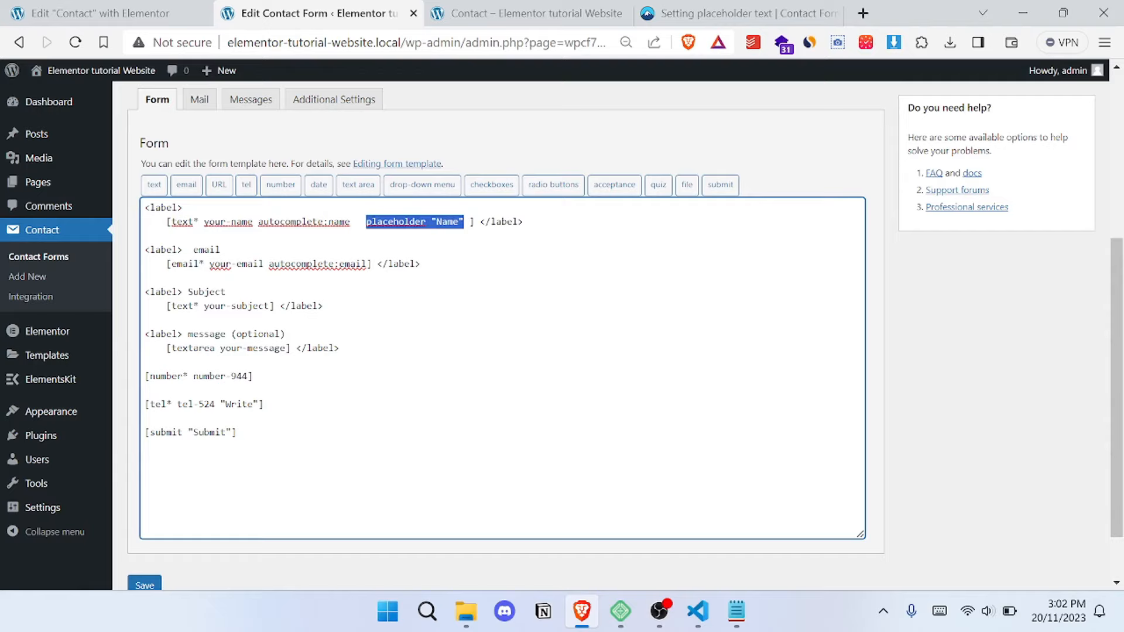
double_click(206, 293)
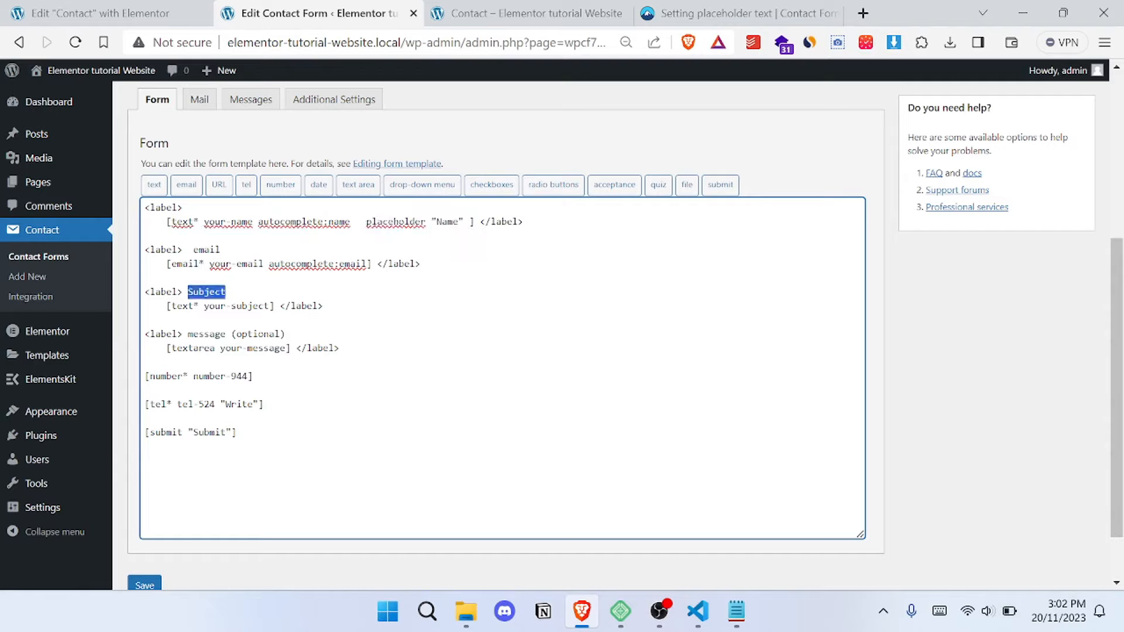
key(BackSpace)
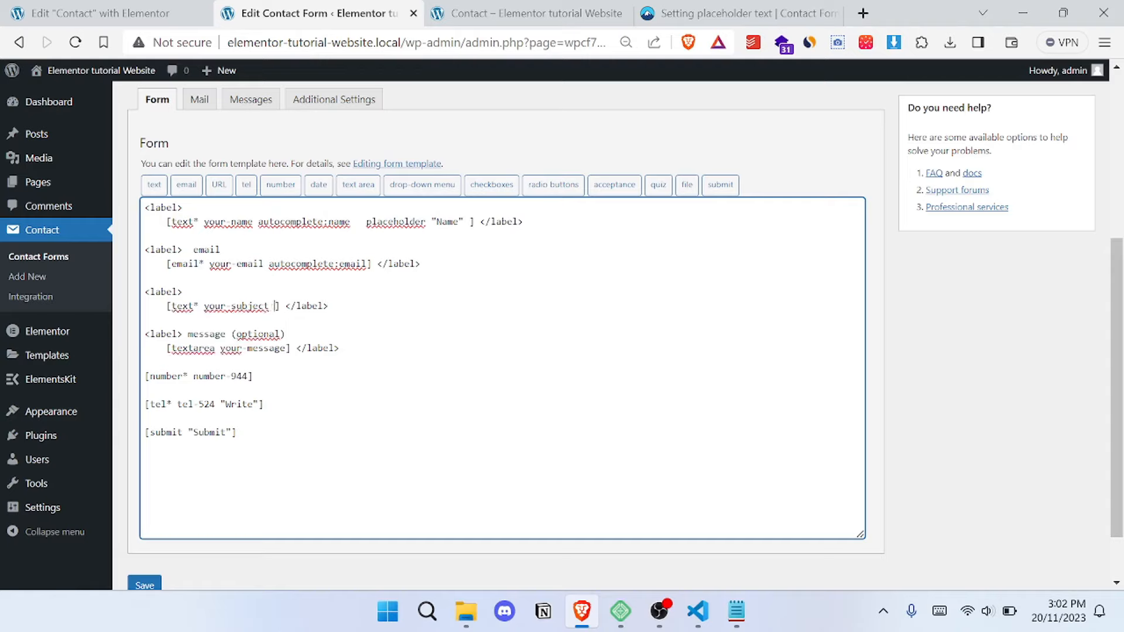
key(ctrl+v)
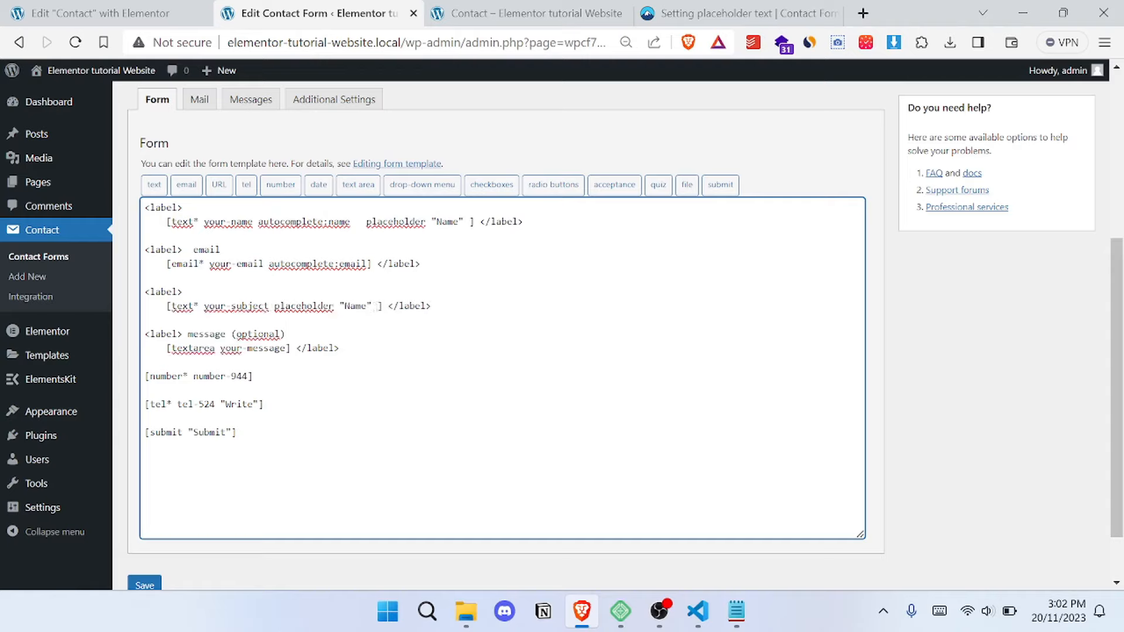
double_click(355, 307)
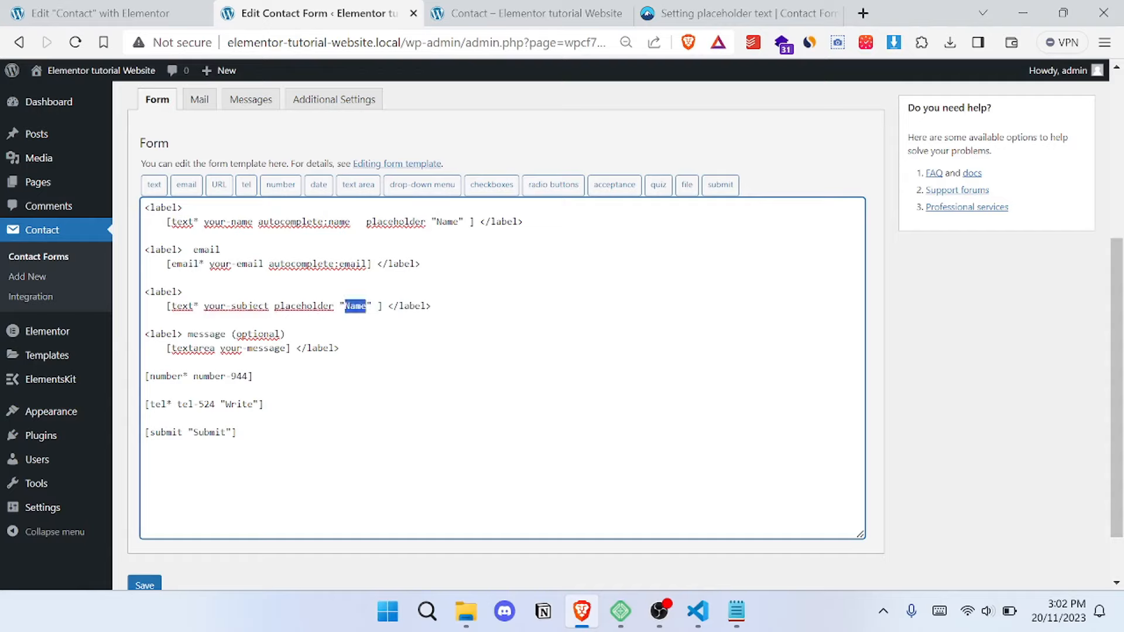
text(Subject)
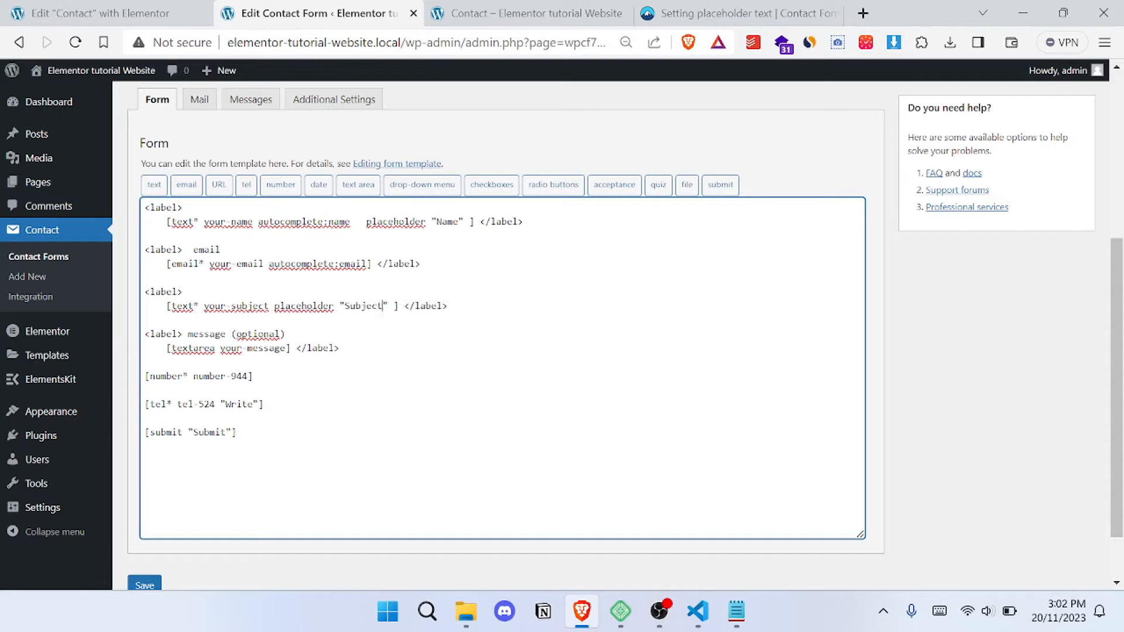
- Remove the email label text, add placeholder "Email" to the your-email tag and save the contact form
double_click(209, 249)
key(BackSpace)
text(v)
key(BackSpace)
key(ctrl+v)
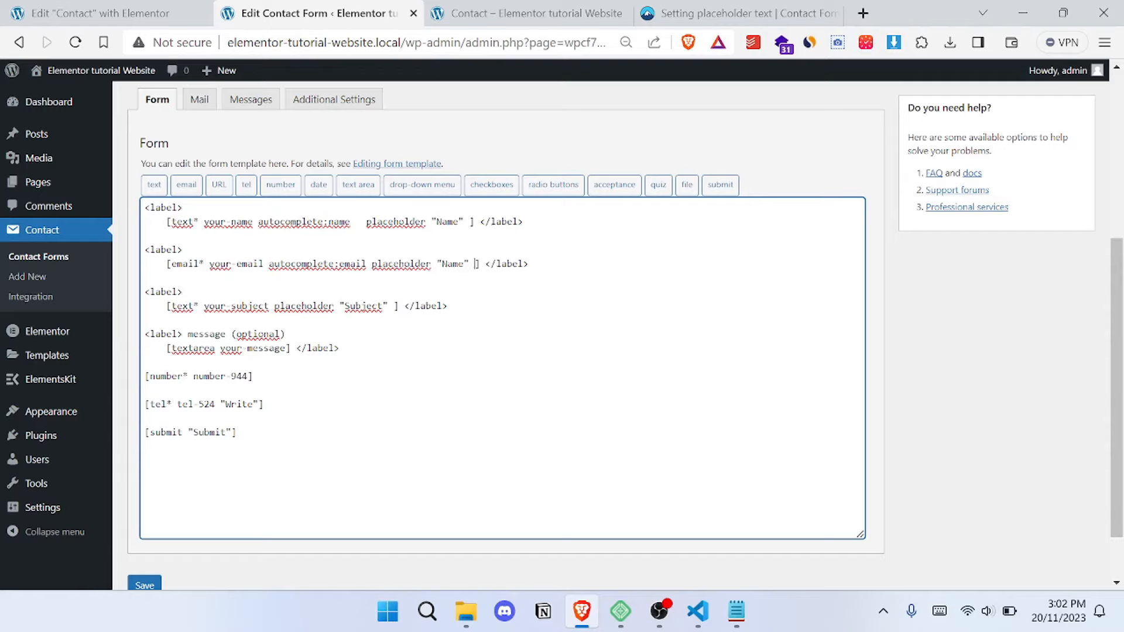
double_click(453, 264)
text(Email)
scroll(503, 351, down, 1)
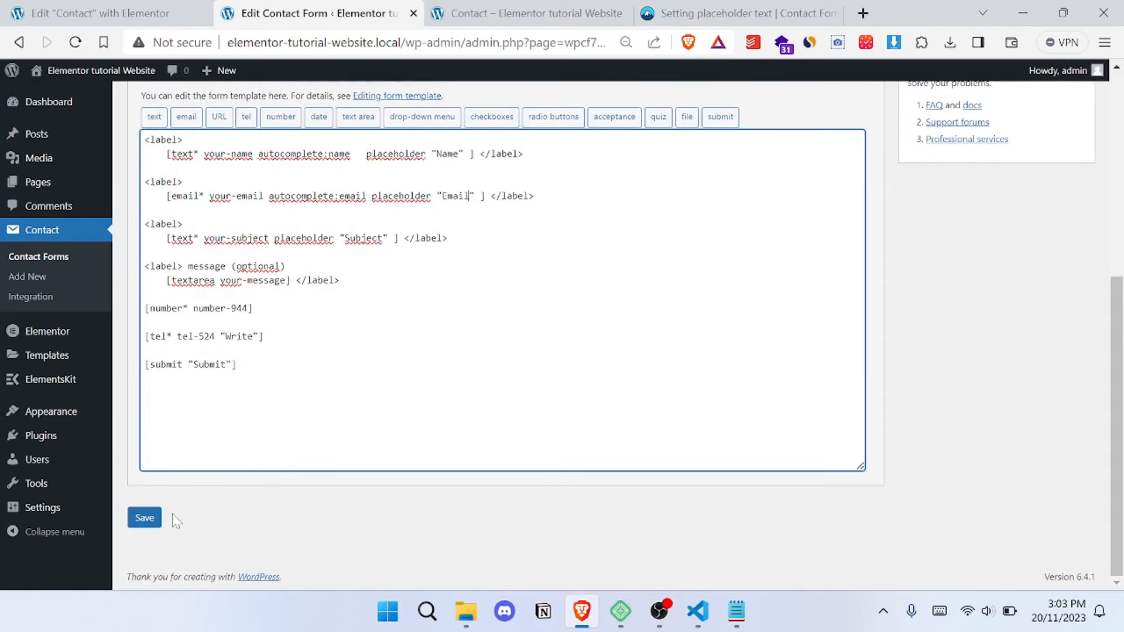
click(144, 519)
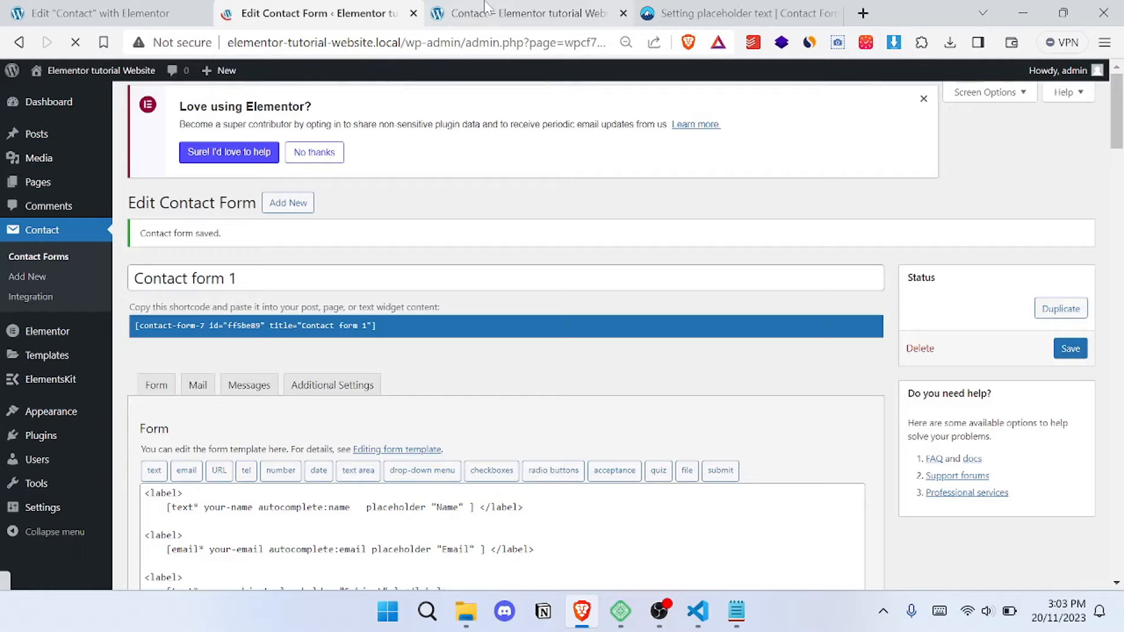
- Reload the live Contact page and check the form's placeholders, trying sample text in the email field
click(484, 4)
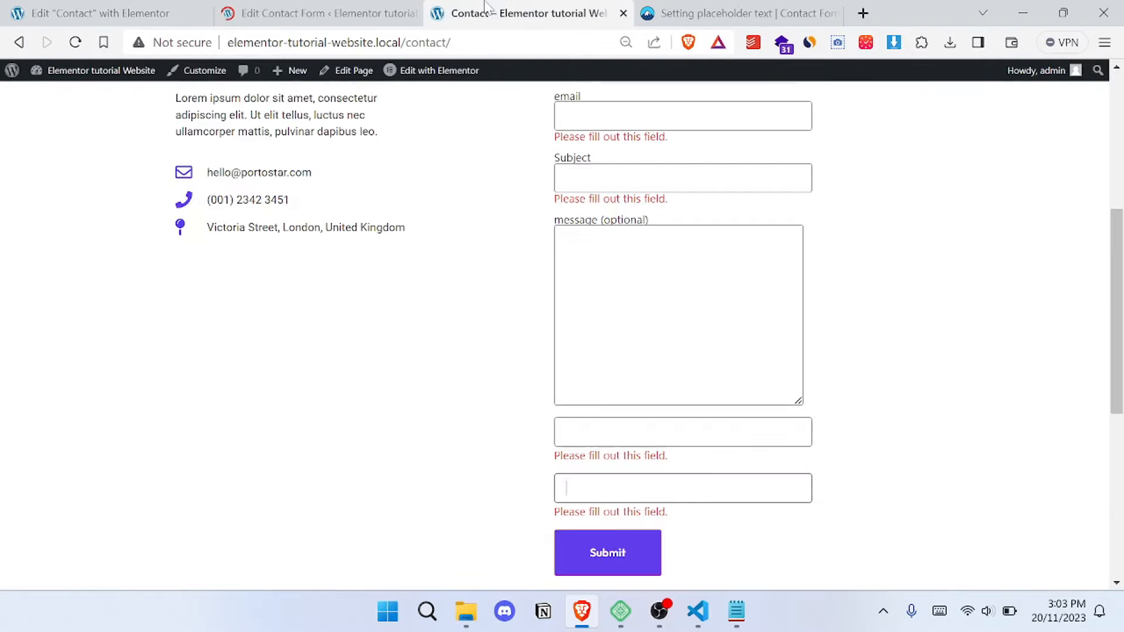
scroll(113, 151, up, 5)
click(75, 42)
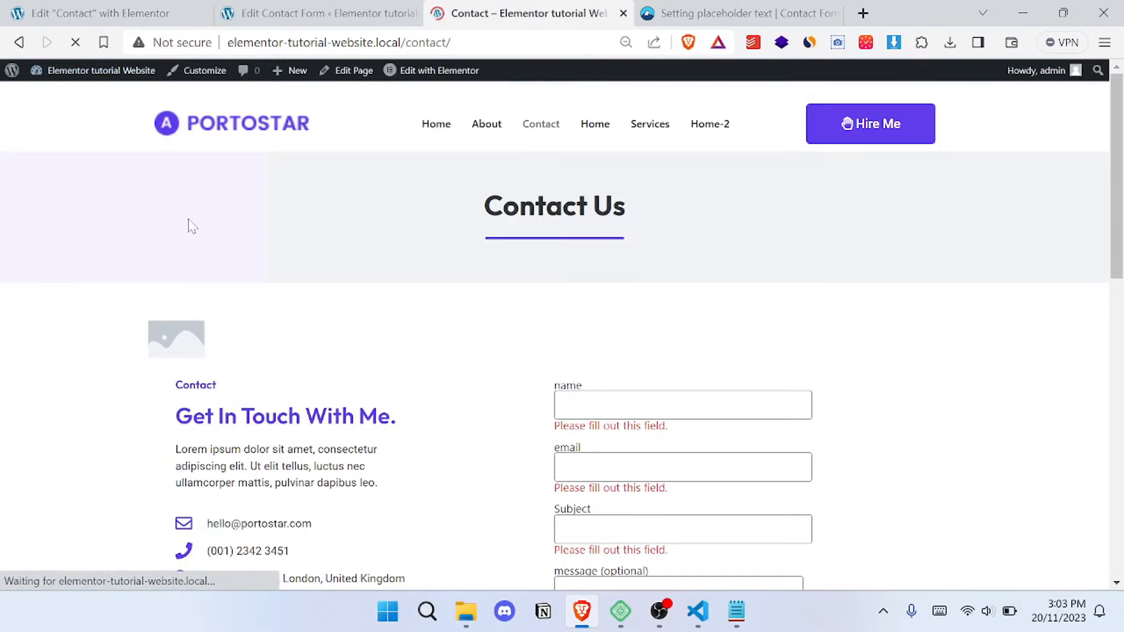
scroll(192, 227, down, 4)
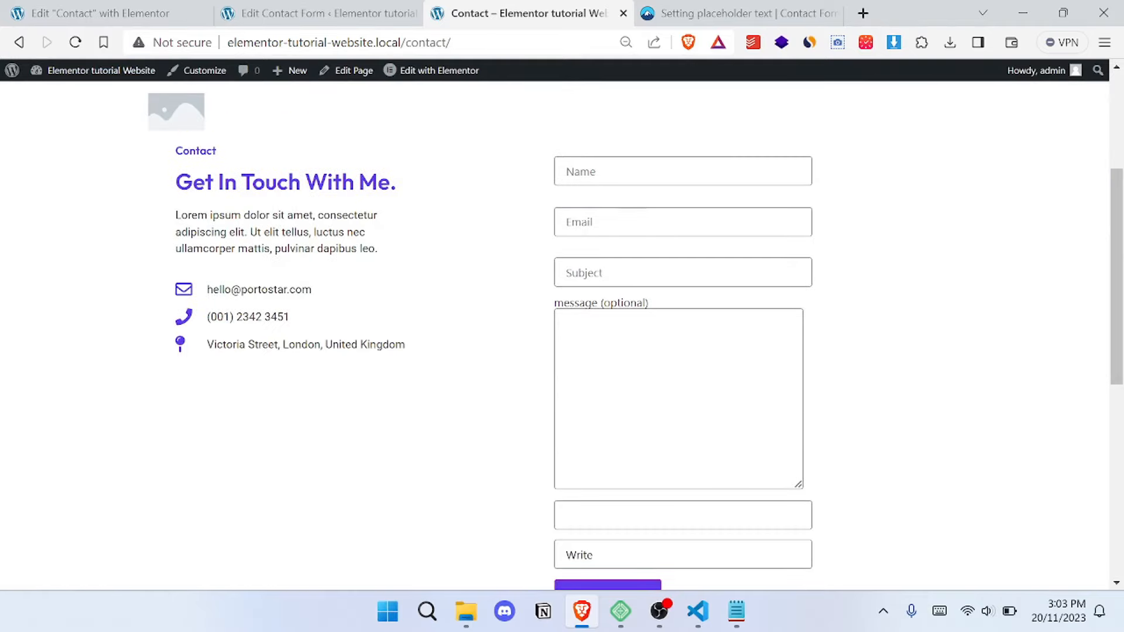
click(645, 222)
text(dq)
scroll(527, 322, up, 4)
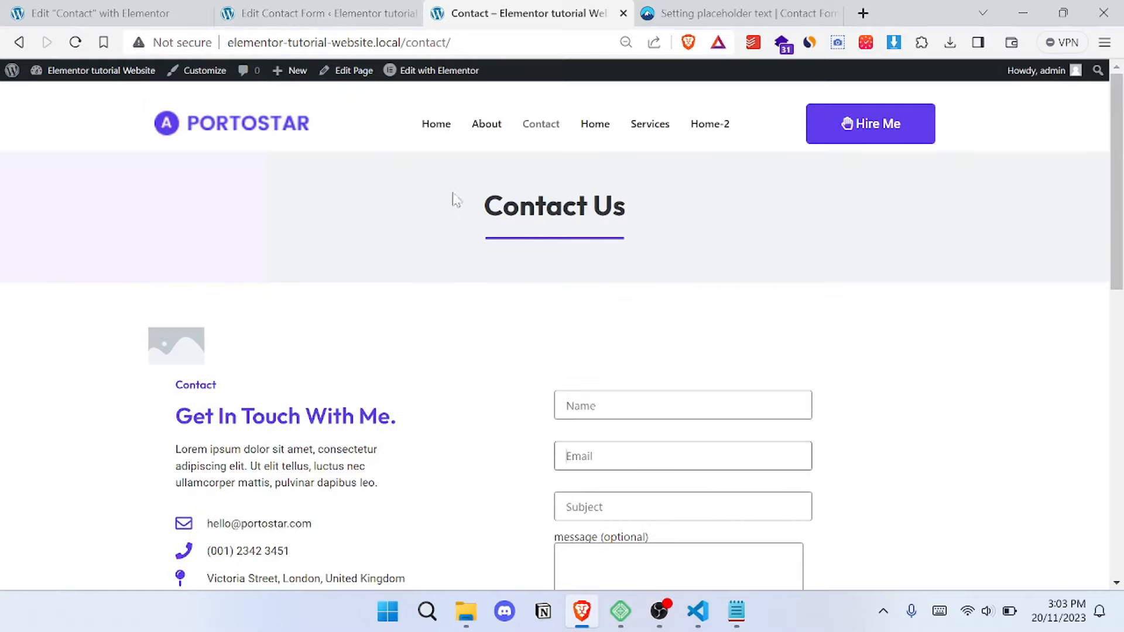
- Paste the contact form style rules from Notepad into the site's Additional CSS in the theme customizer
click(183, 70)
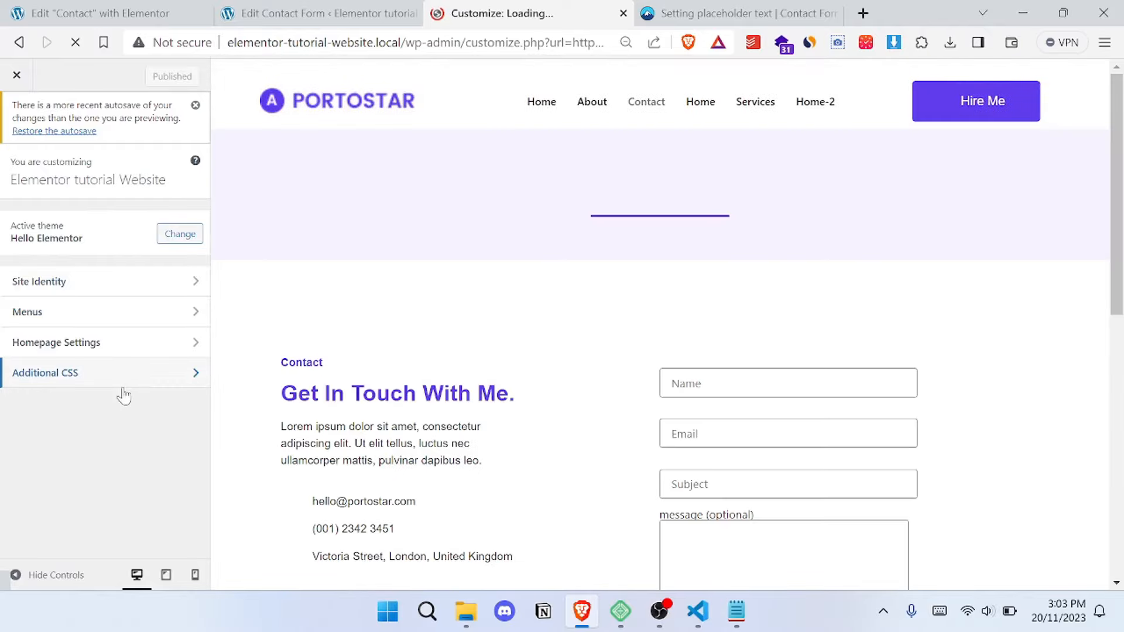
click(125, 381)
scroll(595, 387, down, 2)
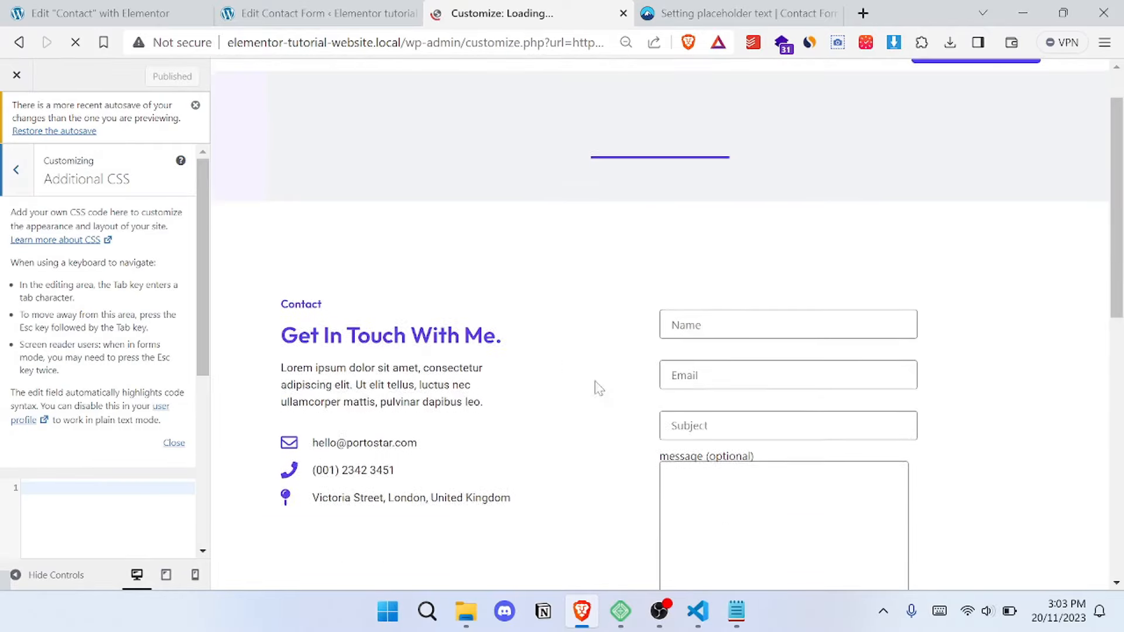
click(736, 611)
scroll(702, 334, up, 5)
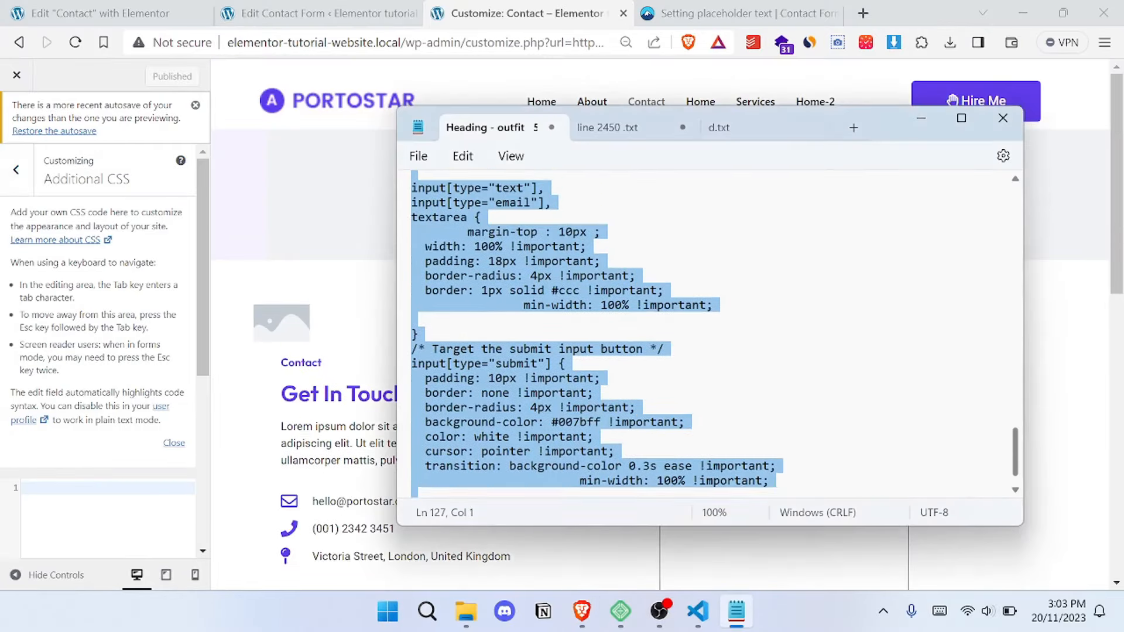
scroll(703, 334, up, 6)
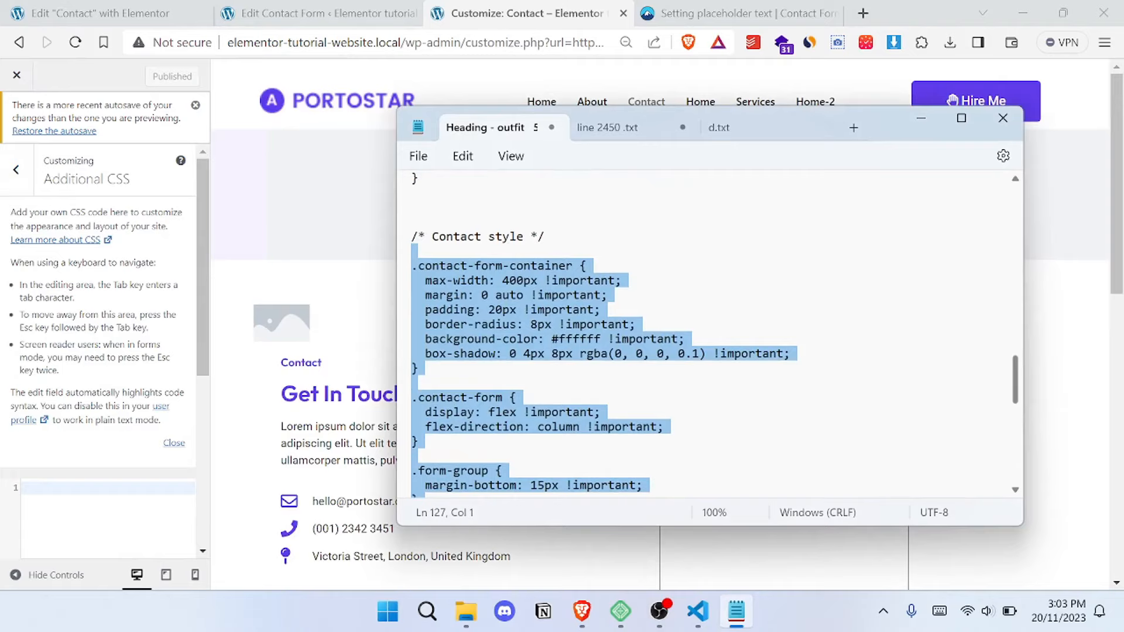
scroll(703, 333, down, 1)
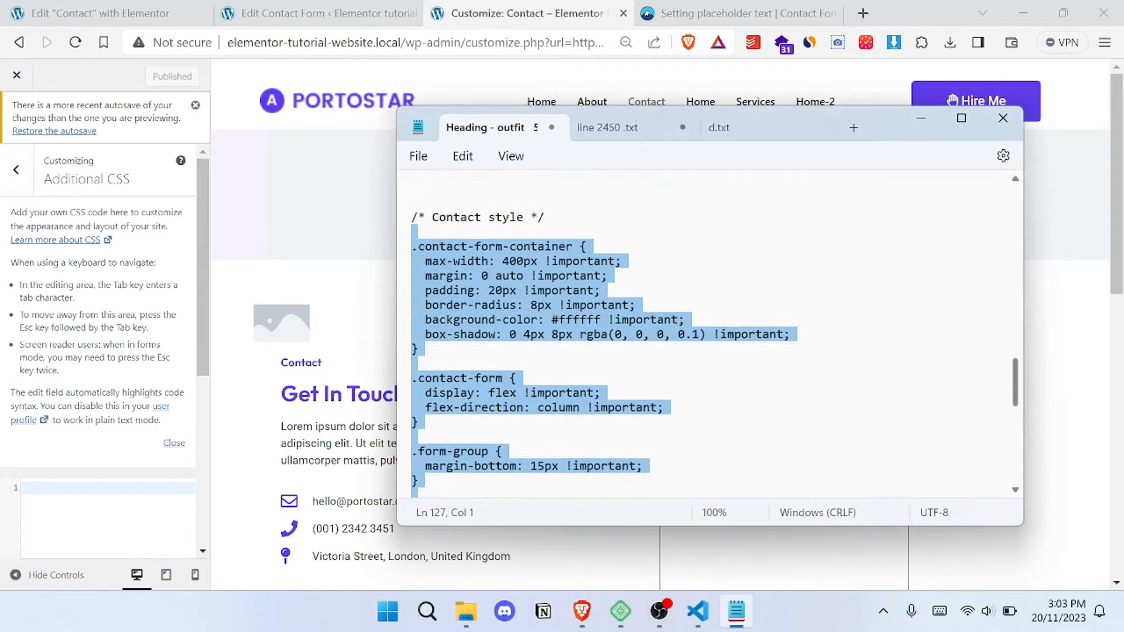
click(922, 117)
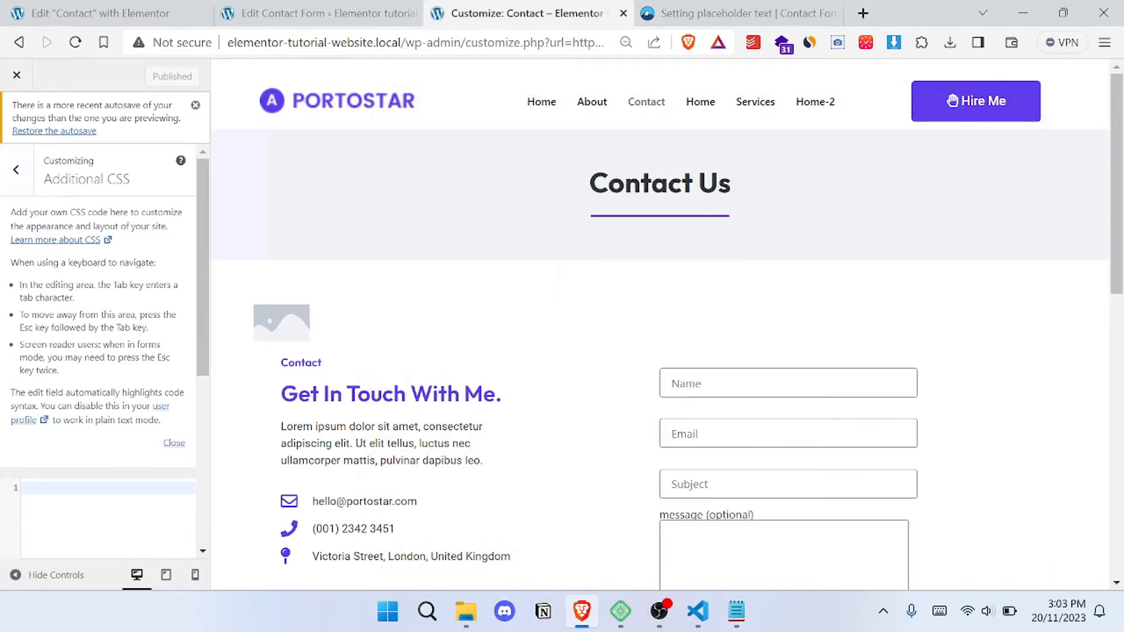
key(ctrl+v)
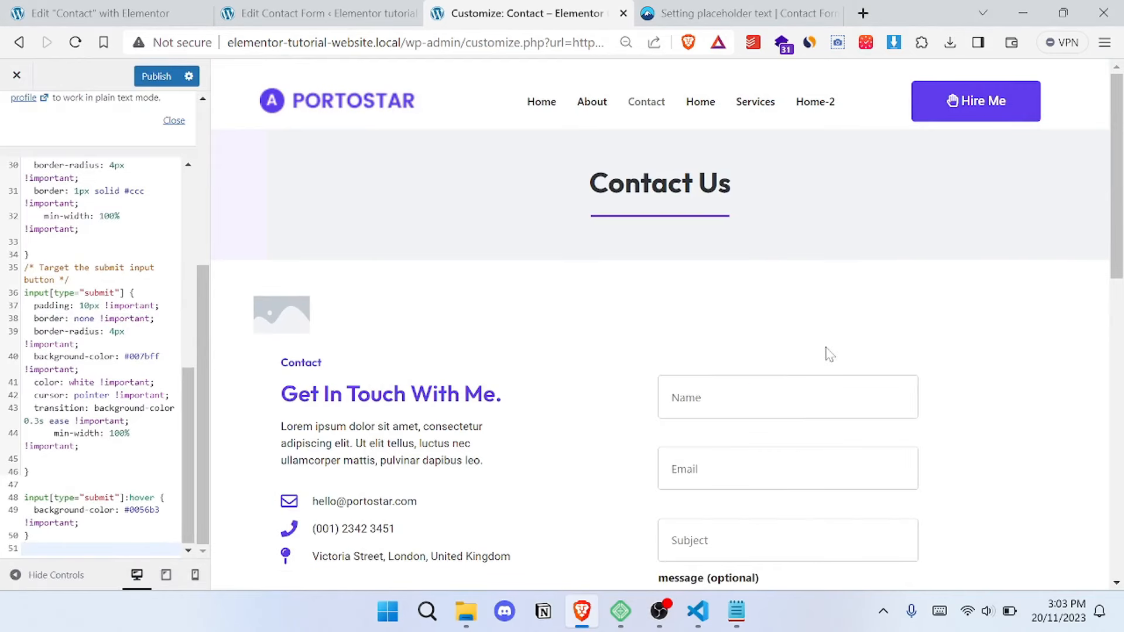
- Examine the styled contact form in the customizer preview, from the name field through to the submit button
scroll(829, 351, down, 4)
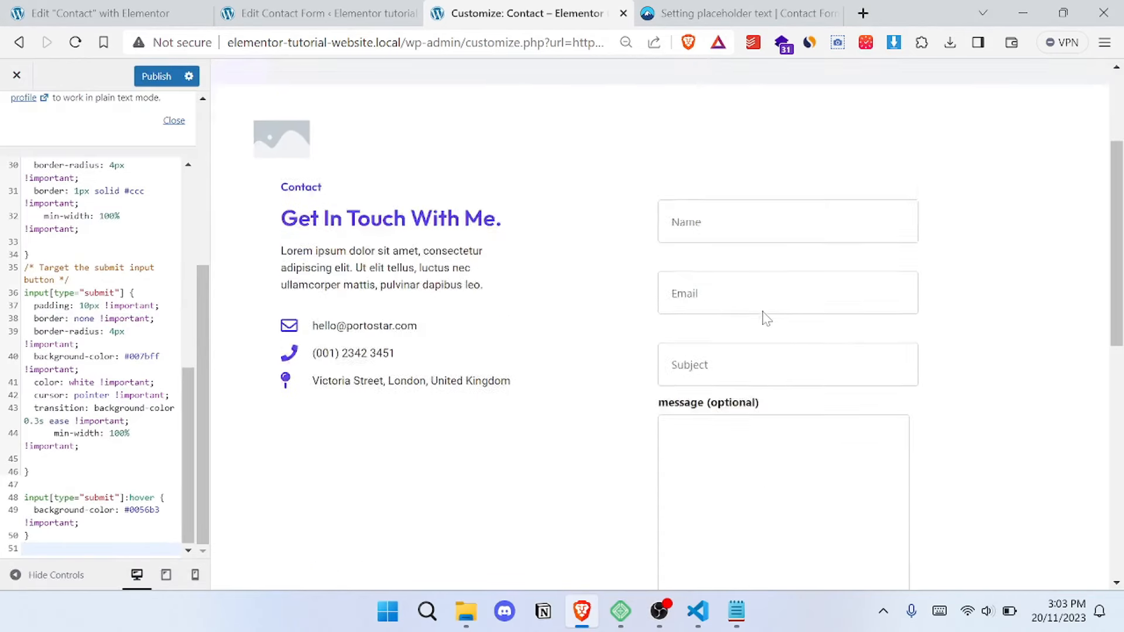
scroll(820, 381, down, 5)
scroll(720, 410, up, 8)
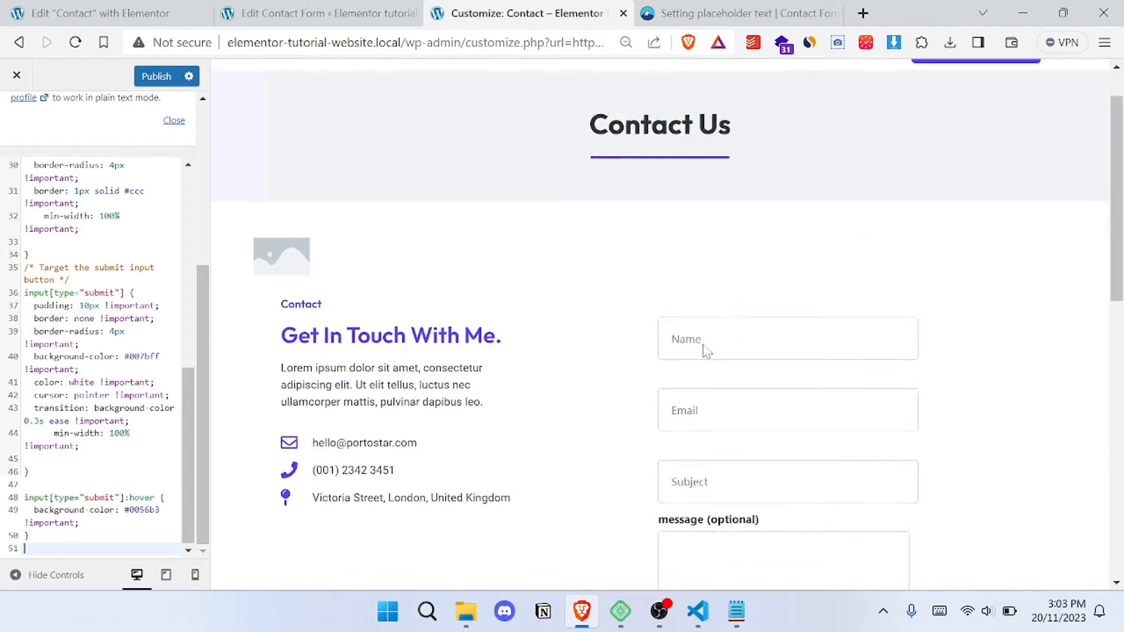
scroll(710, 263, down, 4)
scroll(644, 261, up, 4)
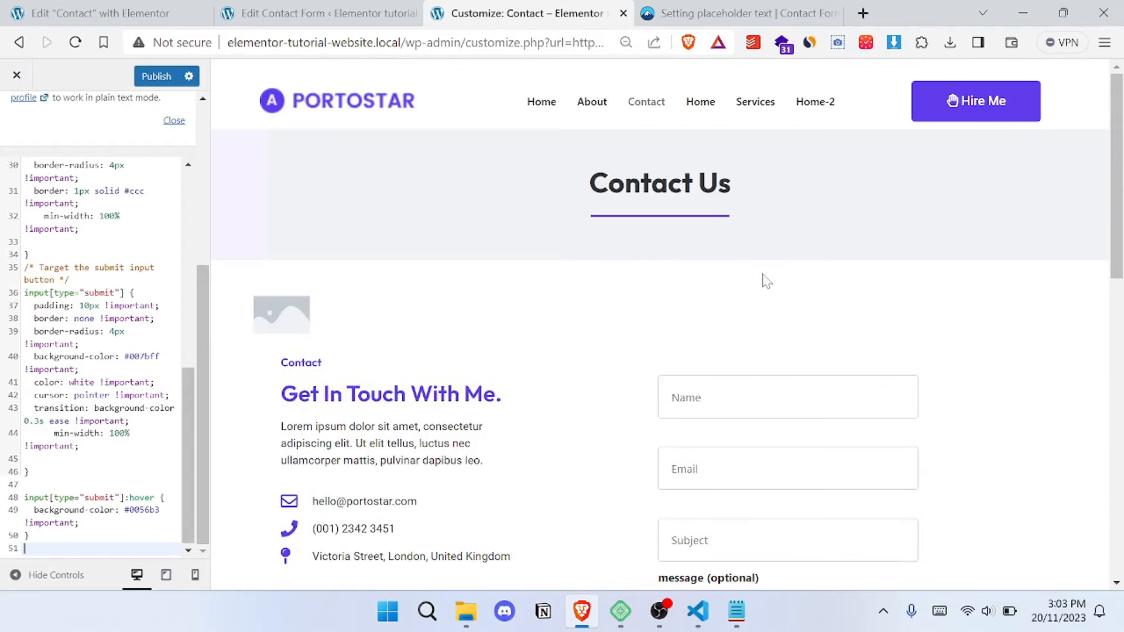
scroll(790, 284, down, 4)
scroll(720, 246, down, 6)
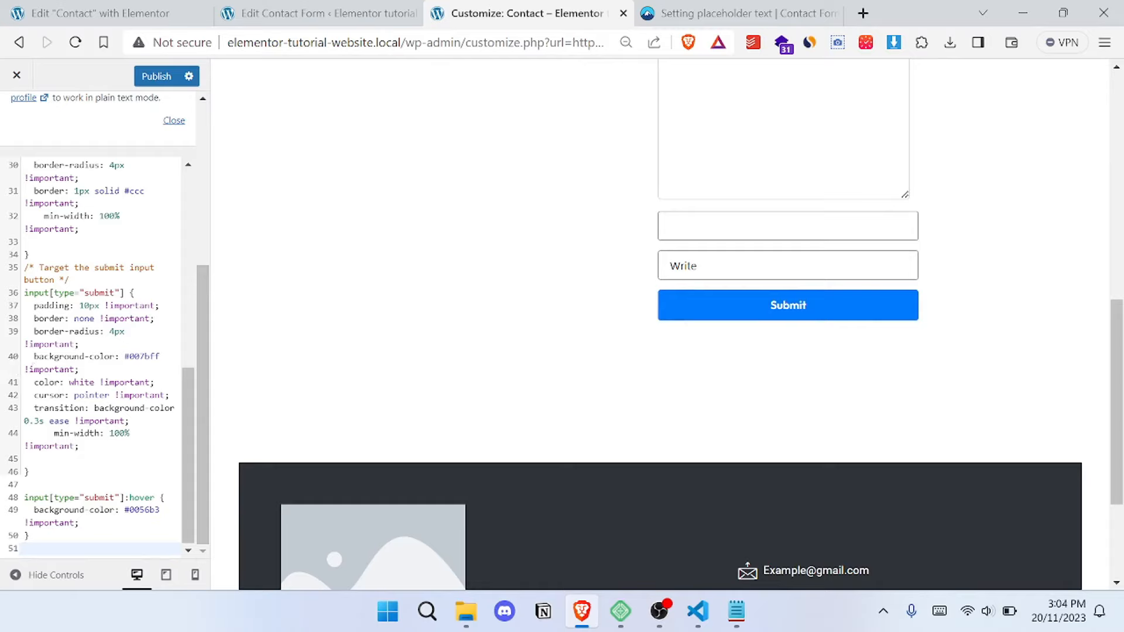
- Try black as the background-color in the submit button's CSS rule
drag(160, 357, 140, 357)
key(BackSpace)
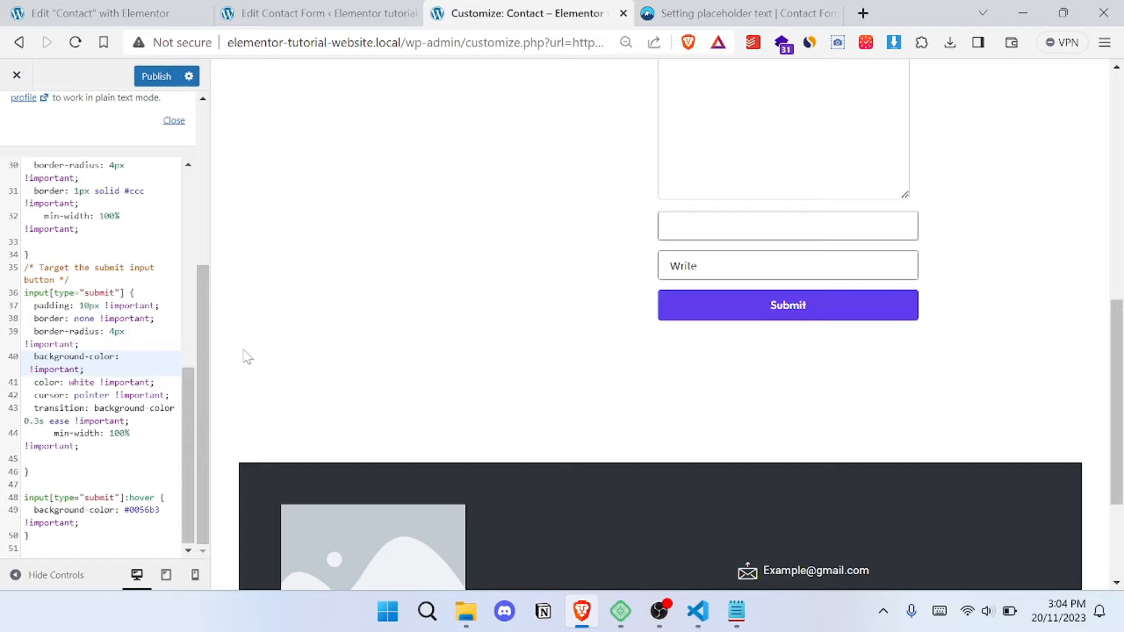
text(bacl)
key(BackSpace)
key(BackSpace)
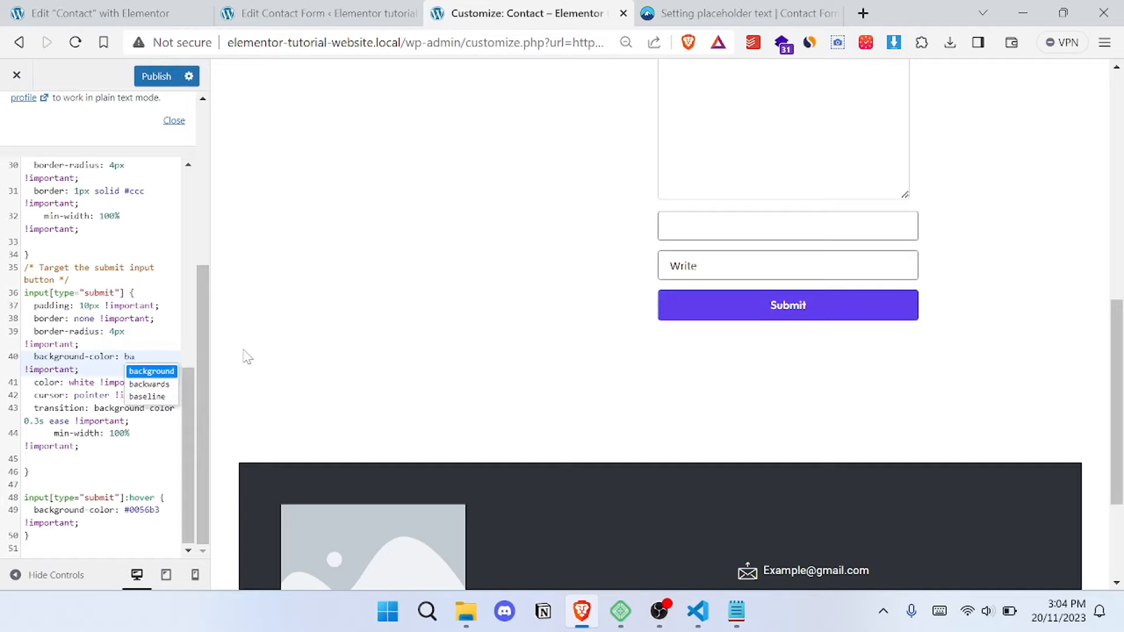
key(BackSpace)
text(lack)
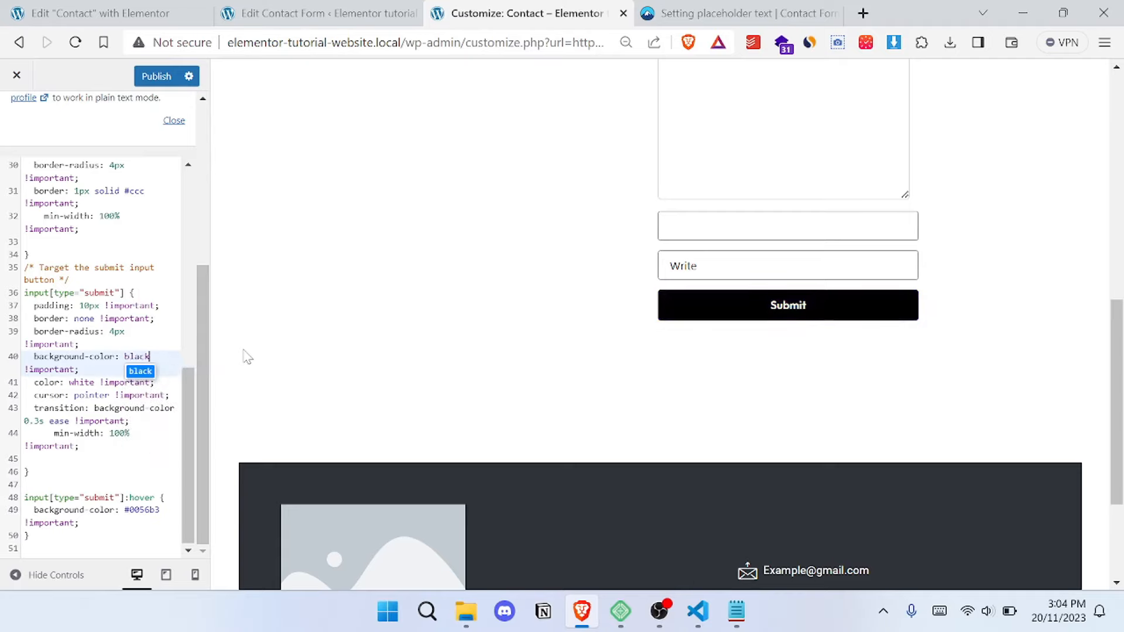
- Try yellow as the submit button's background-color in the Additional CSS
key(BackSpace)
key(BackSpace)
key(BackSpace)
key(BackSpace)
key(BackSpace)
text(ye)
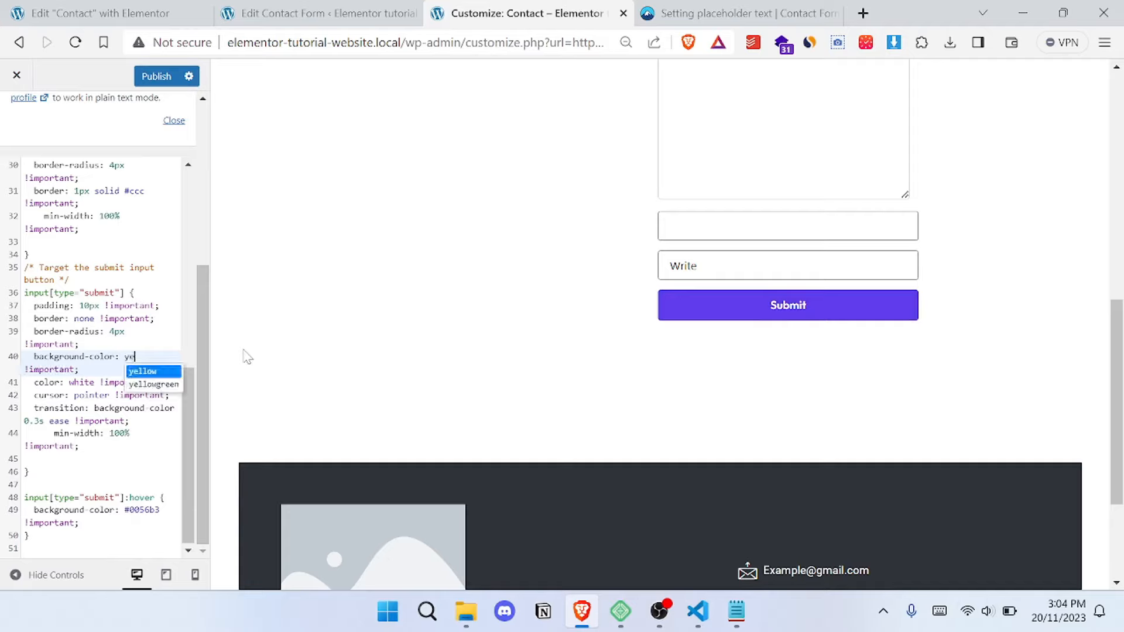
text(llow)
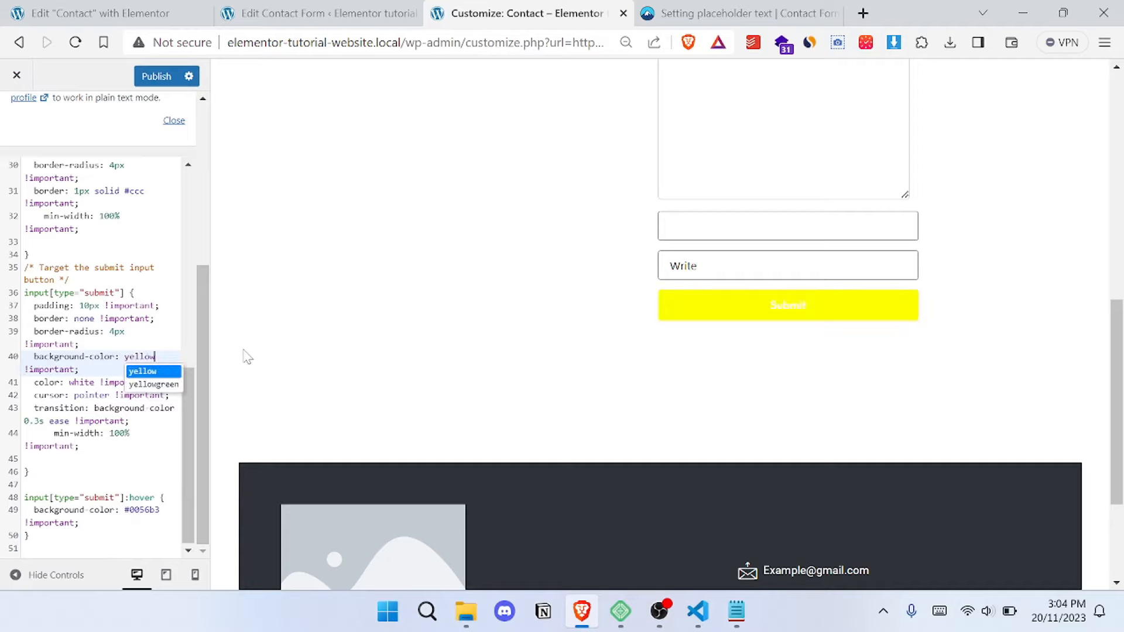
- Switch the submit button's background-color value back to black
key(BackSpace)
key(BackSpace)
key(BackSpace)
key(BackSpace)
key(BackSpace)
key(BackSpace)
text(black)
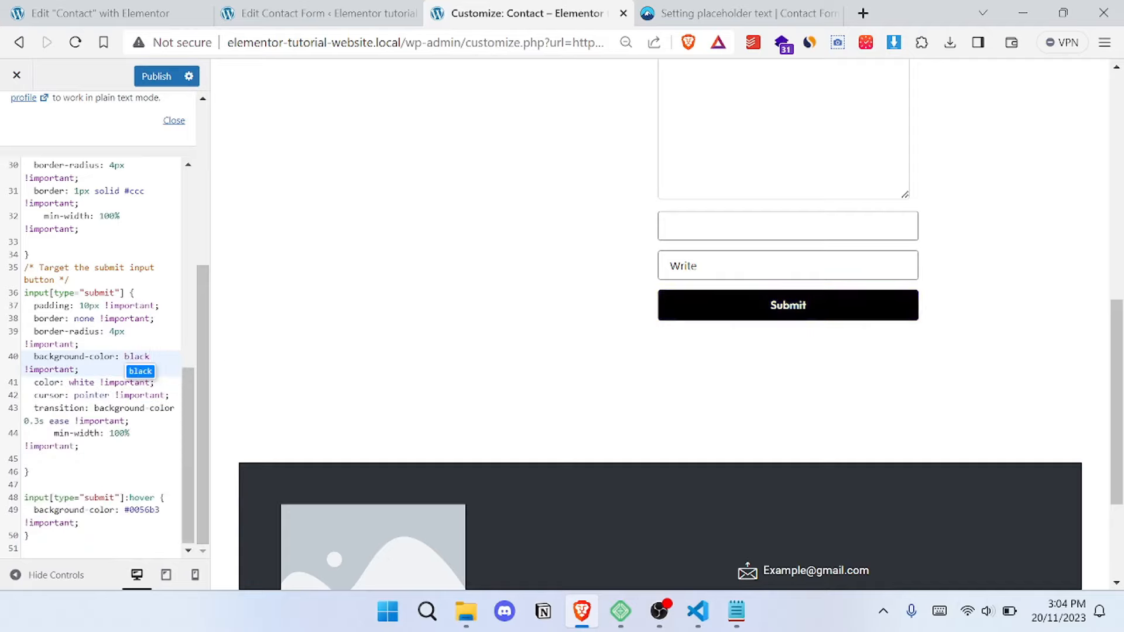
- Restore the submit button's background-color to #007bff, keeping the !important flag
key(BackSpace)
key(BackSpace)
key(BackSpace)
key(BackSpace)
key(BackSpace)
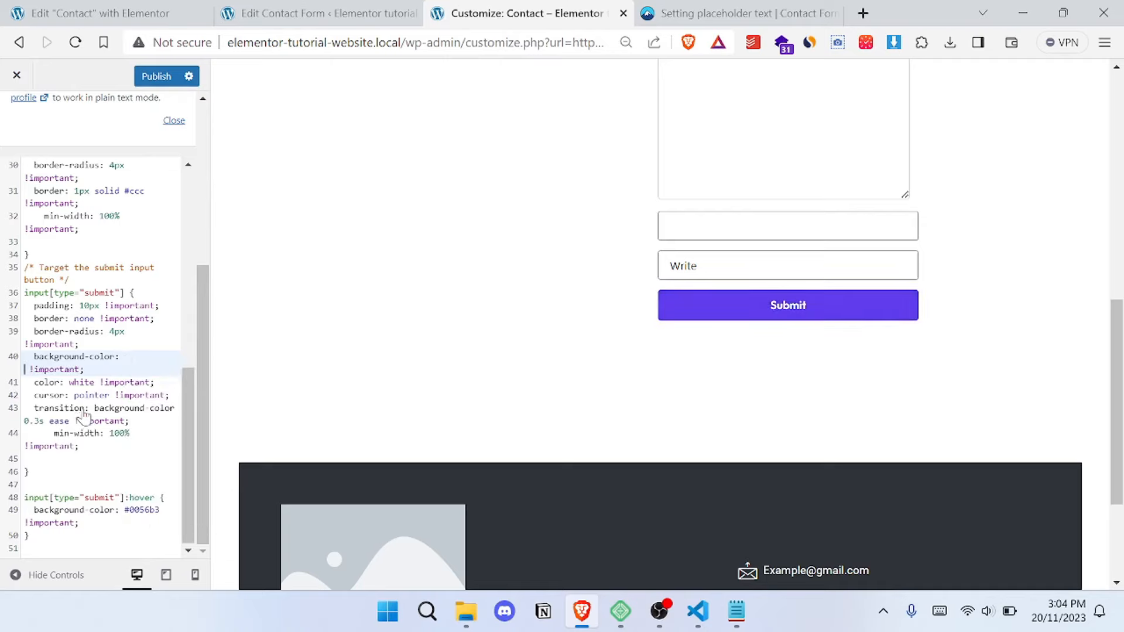
text(#007bff)
click(80, 369)
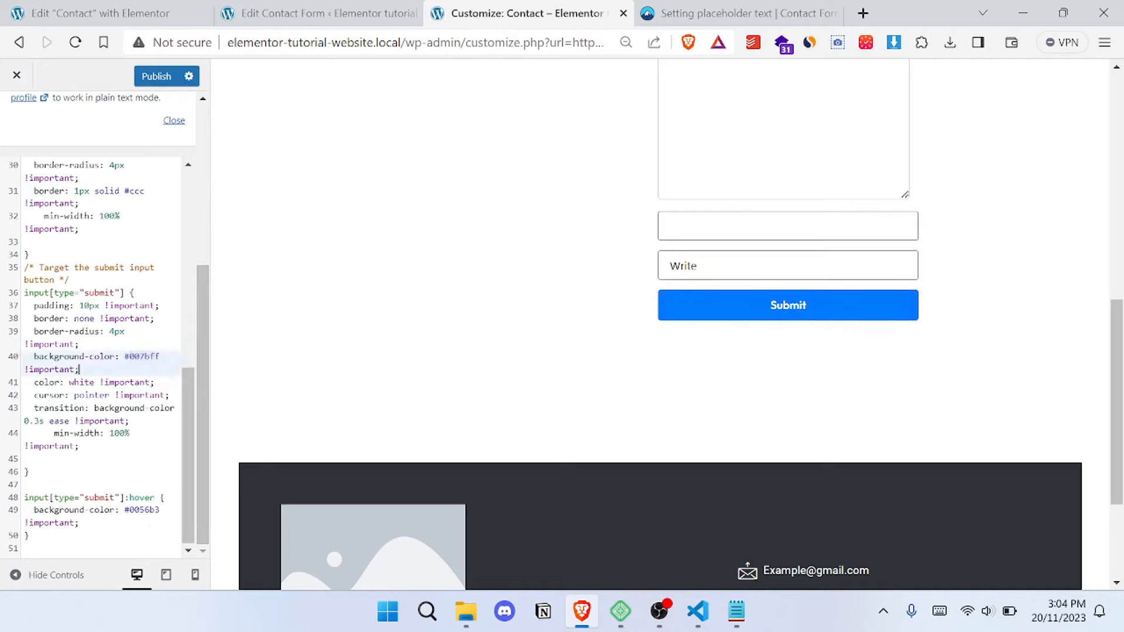
- Try black as the submit button's text color and undo the change
click(84, 382)
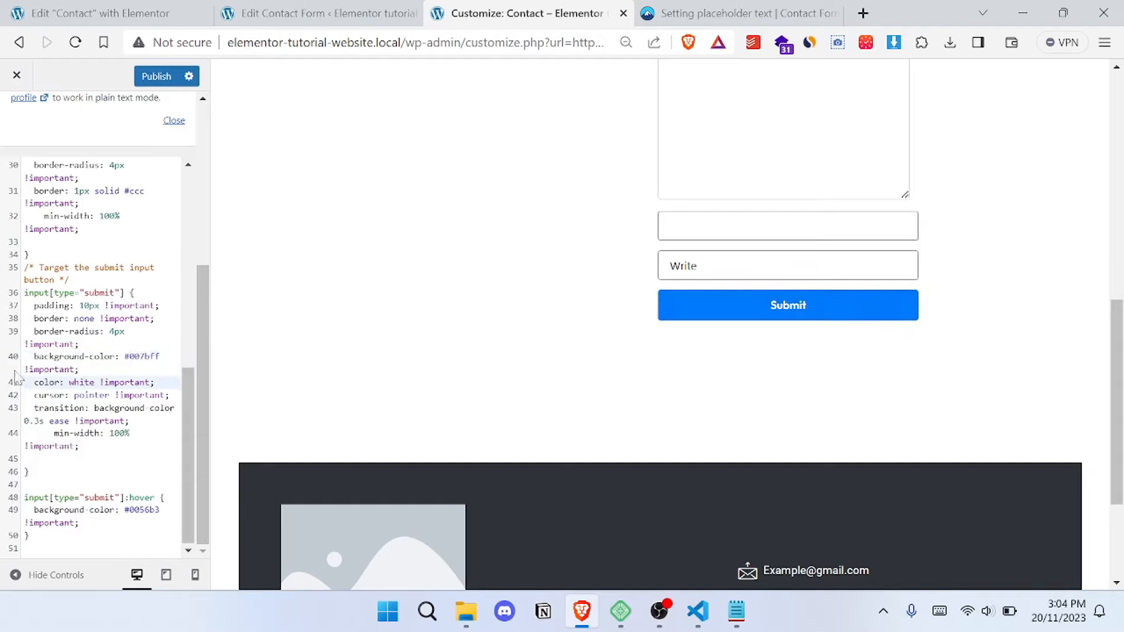
double_click(82, 383)
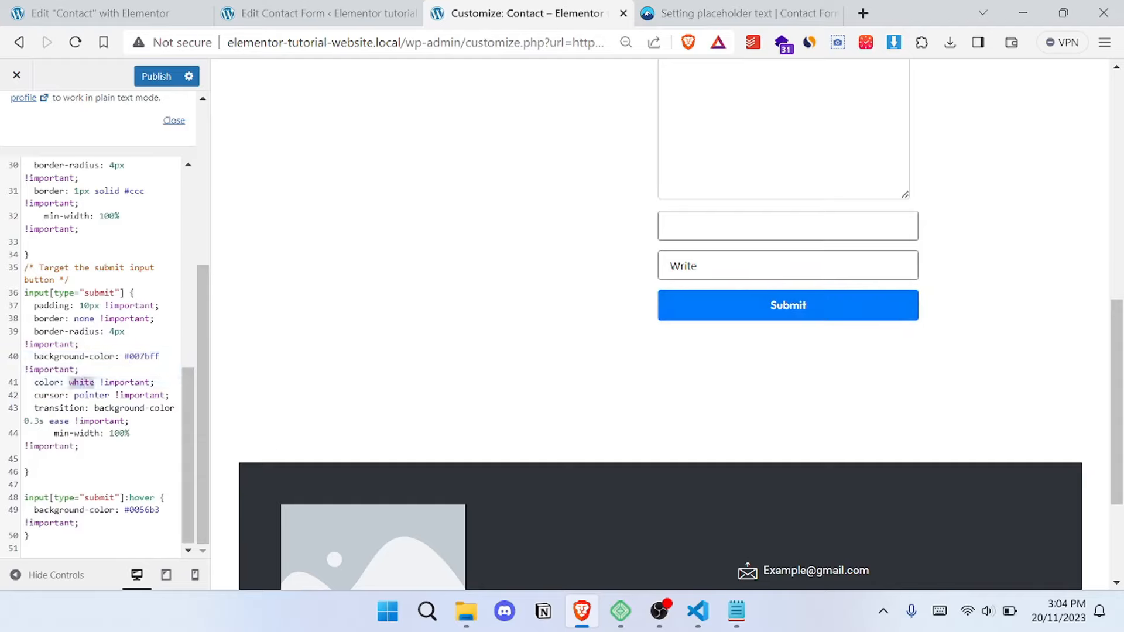
text(black)
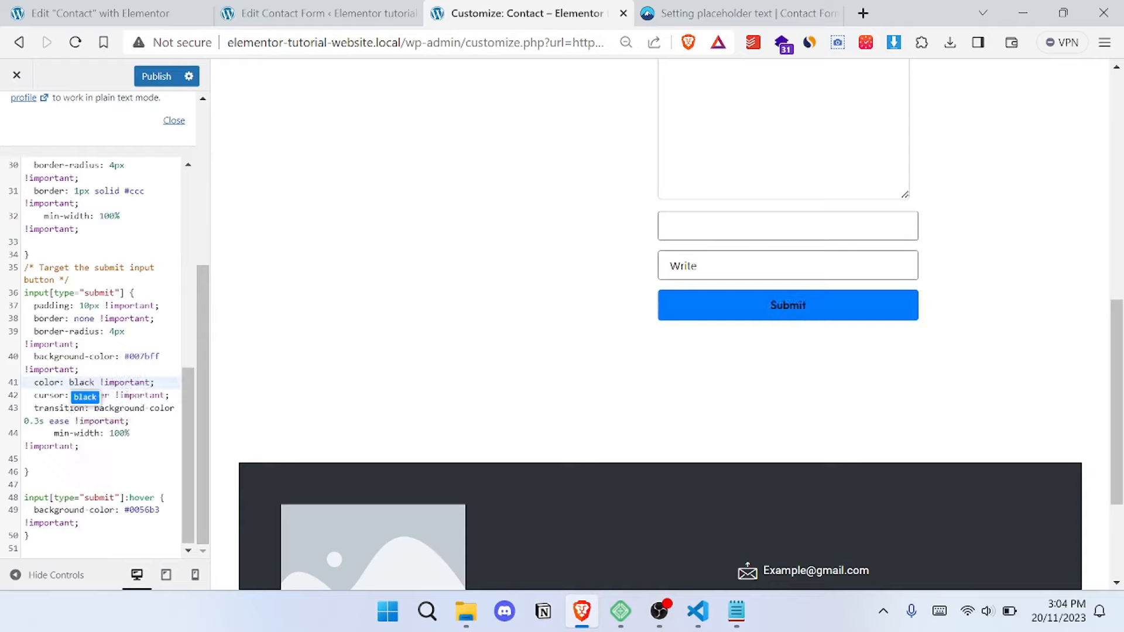
key(ctrl+z)
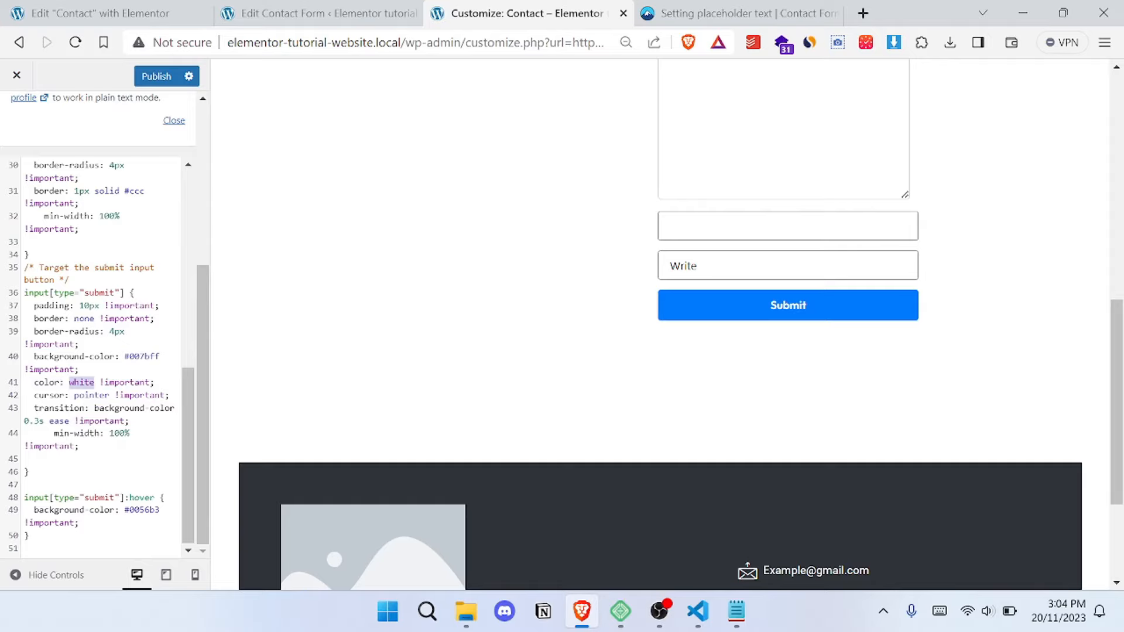
- Publish the Additional CSS with the contact form styles
double_click(109, 383)
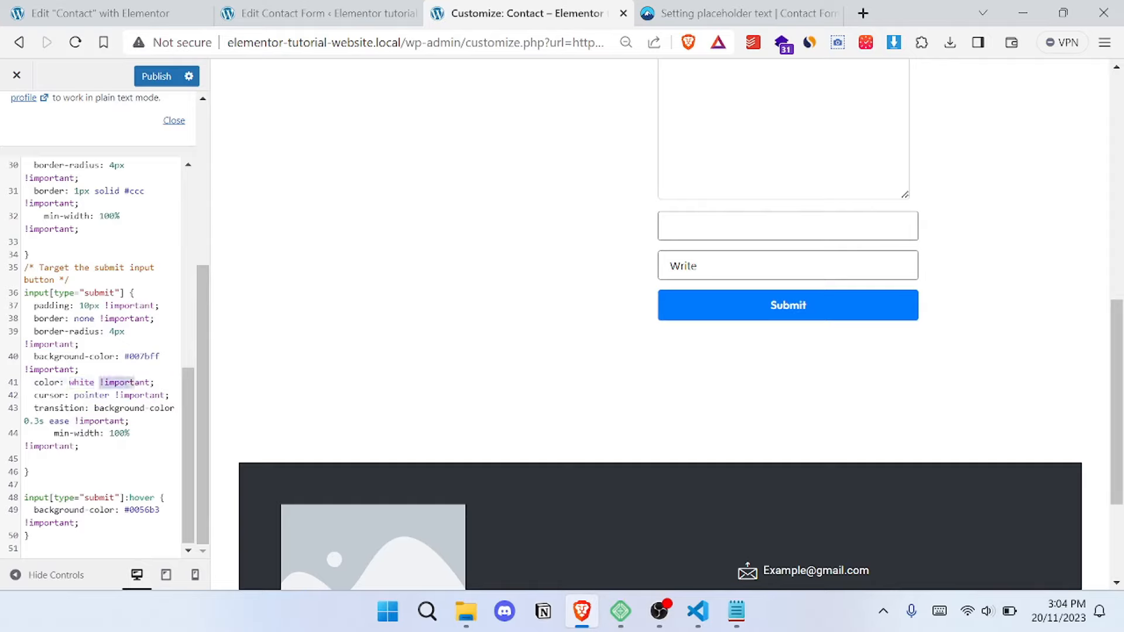
double_click(76, 382)
click(155, 78)
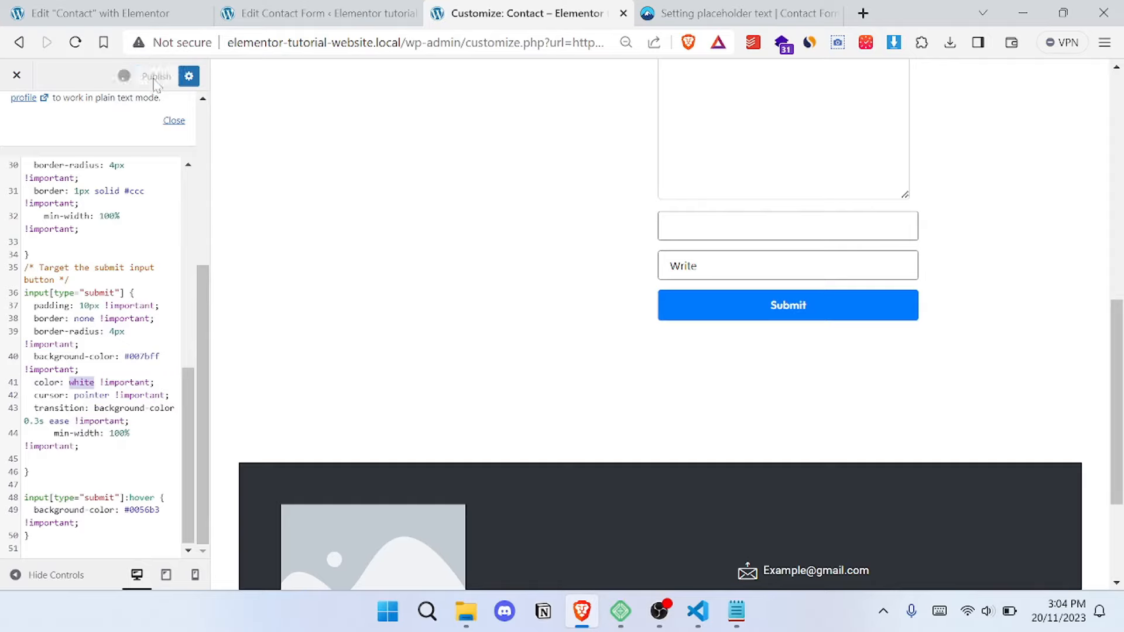
- Open the Contact page on the live site and review the styled contact form
scroll(591, 281, up, 10)
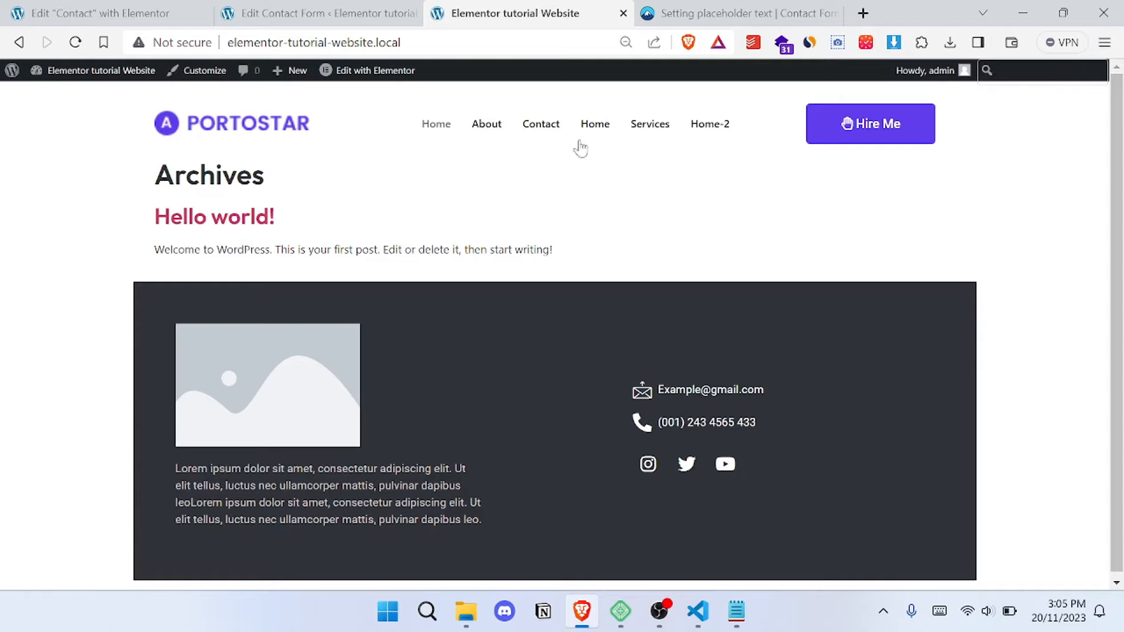
click(545, 128)
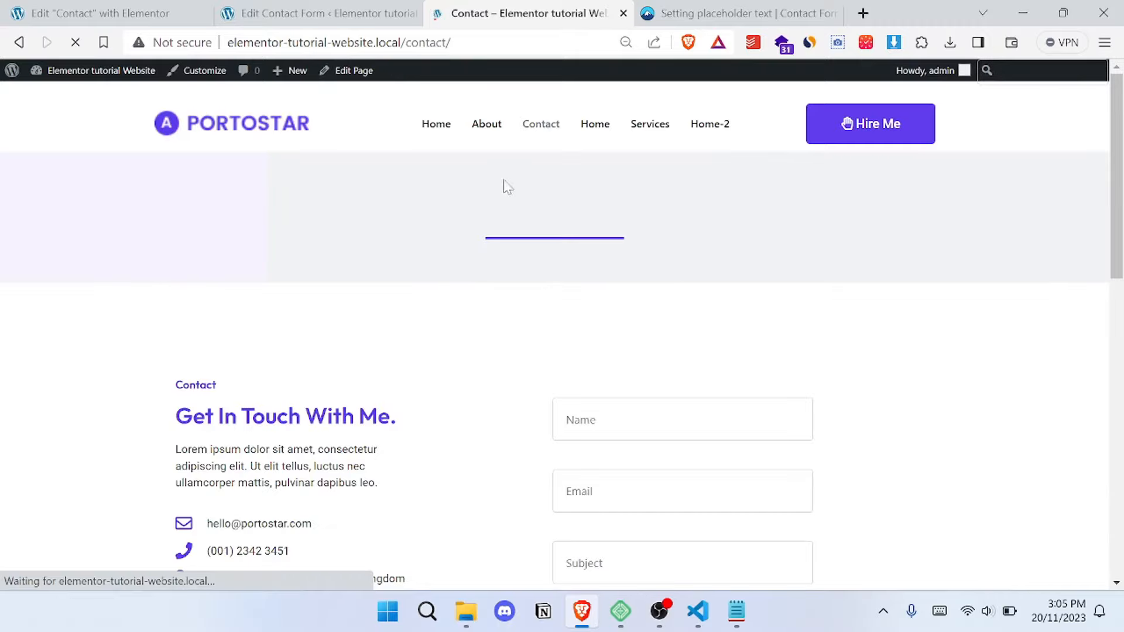
scroll(908, 264, down, 9)
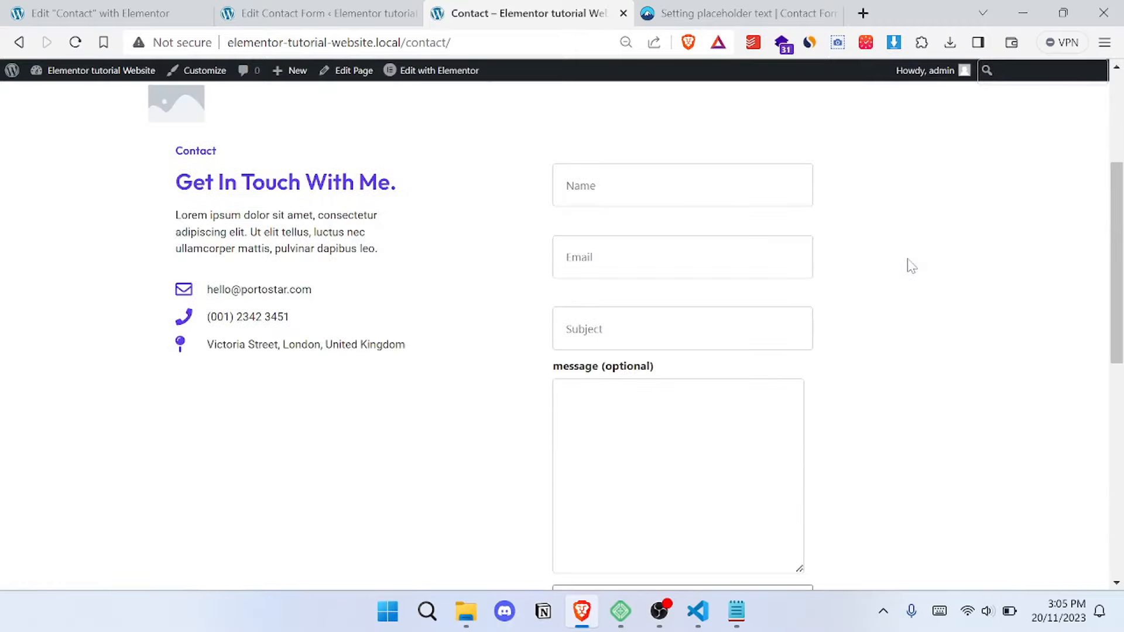
scroll(912, 266, down, 4)
scroll(868, 308, up, 12)
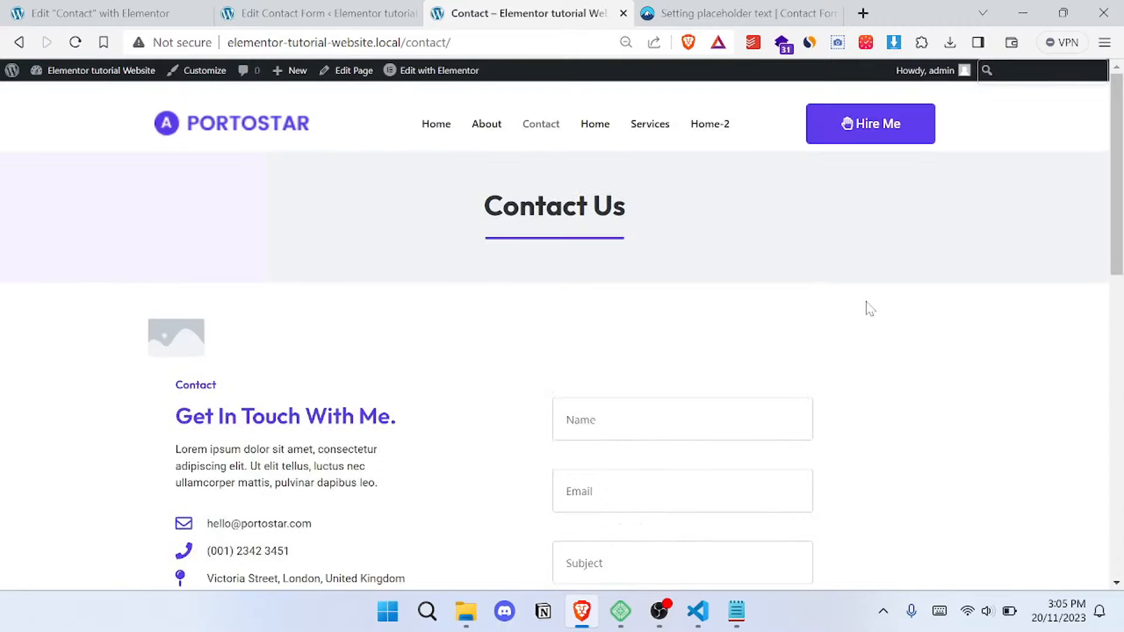